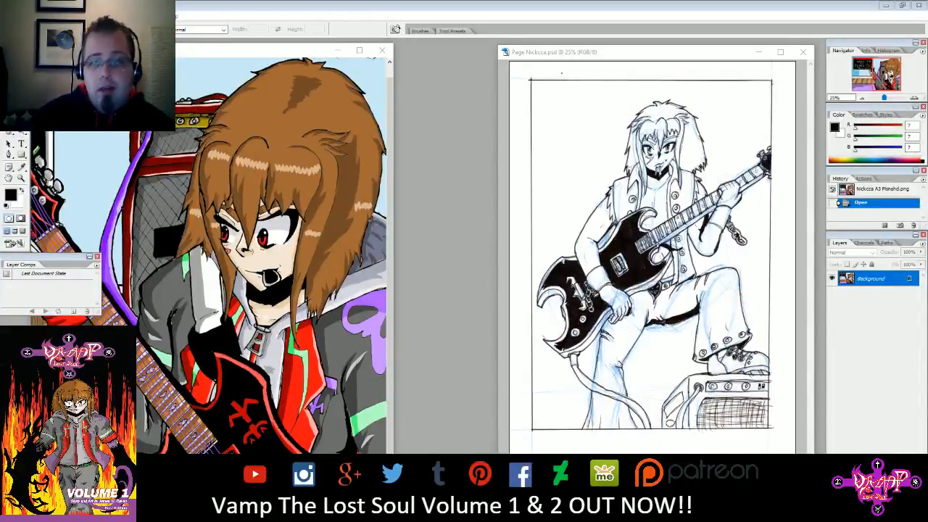
- Place the Page Nickcca.psd window beside the coloured reference, widen it to fill the free workspace, and activate the Magic Wand
left_click_drag(549, 56, 448, 51)
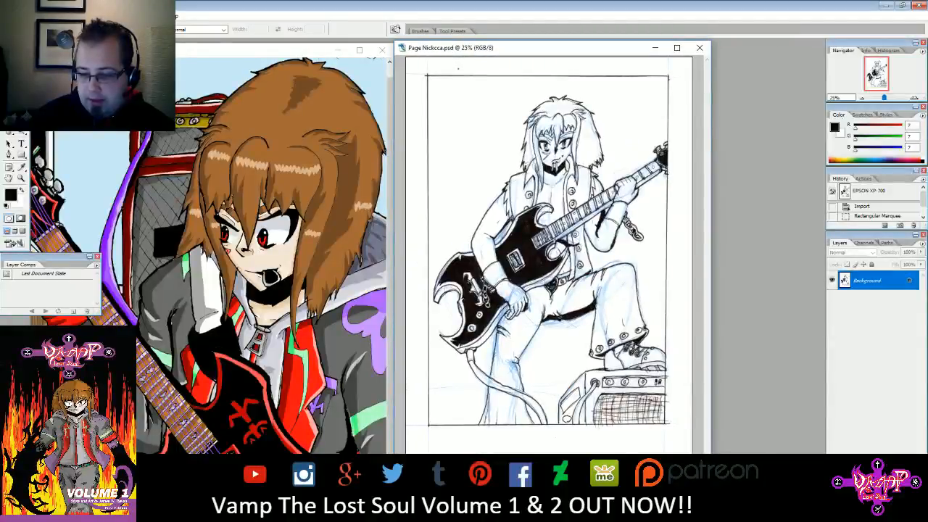
left_click_drag(710, 480, 805, 496)
left_click_drag(839, 500, 837, 495)
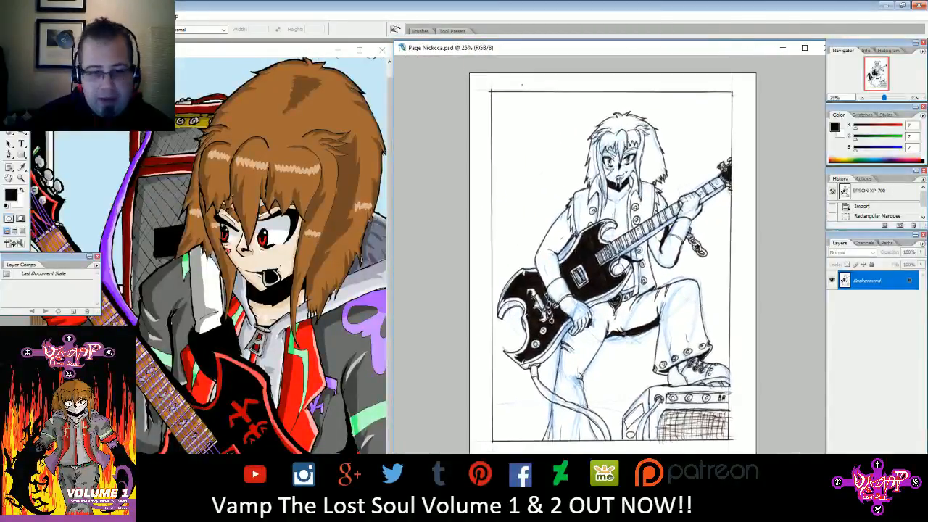
key("w")
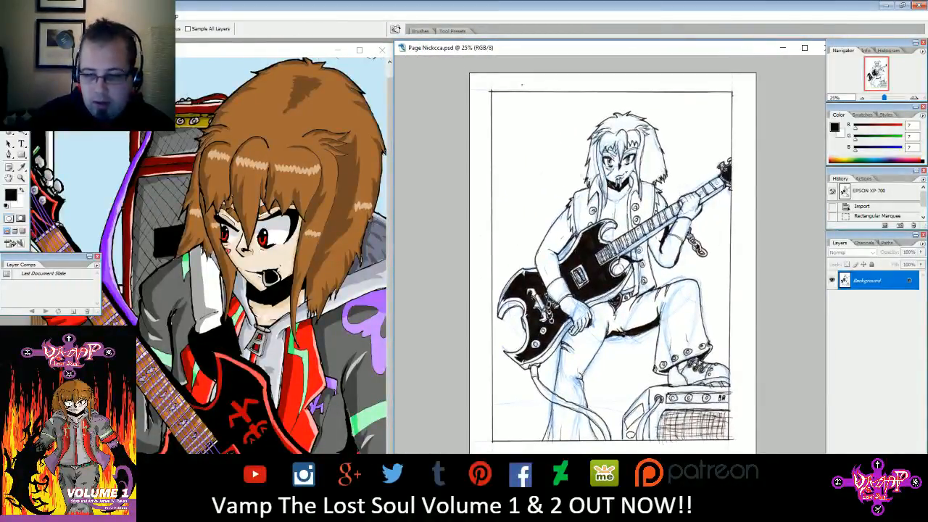
left_click(540, 172)
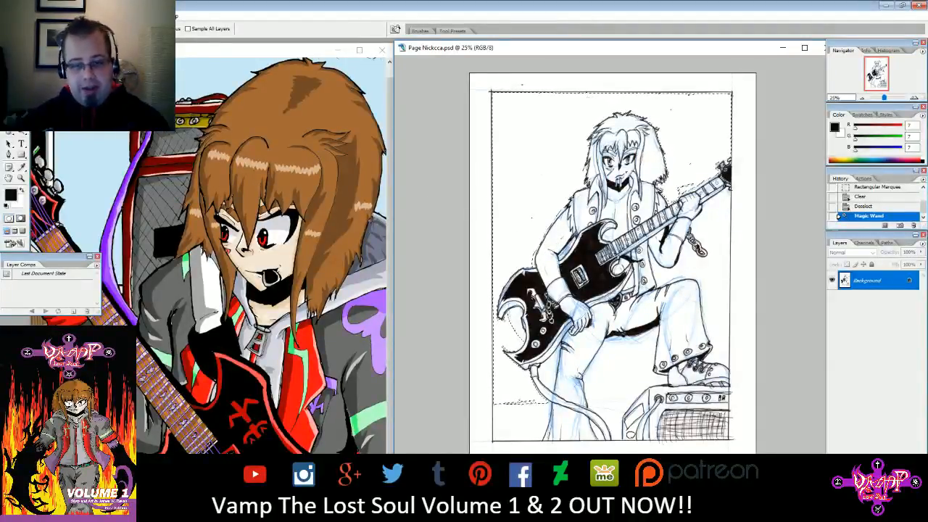
left_click(83, 16)
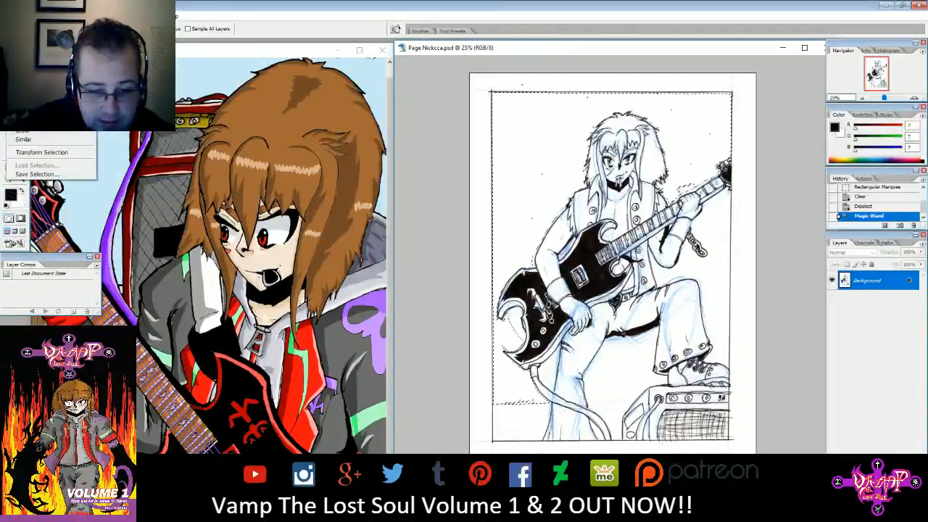
left_click(62, 138)
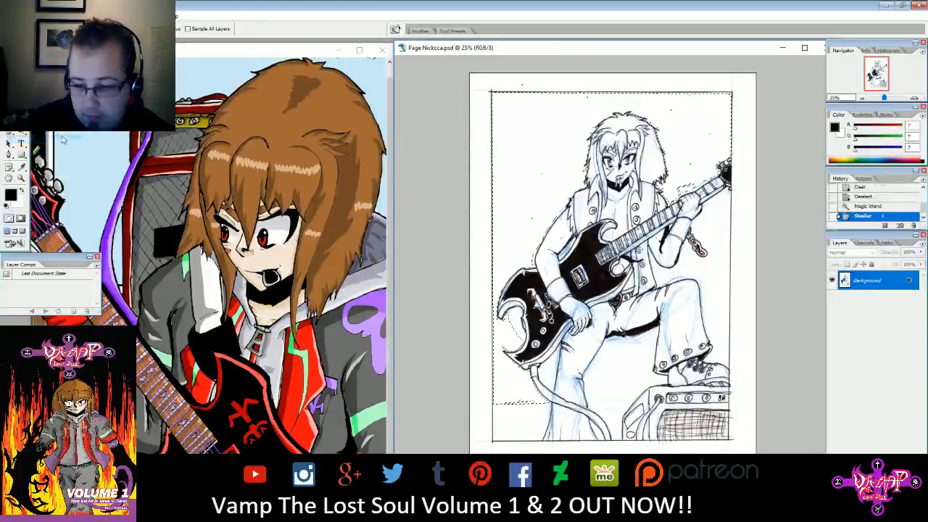
left_click(85, 16)
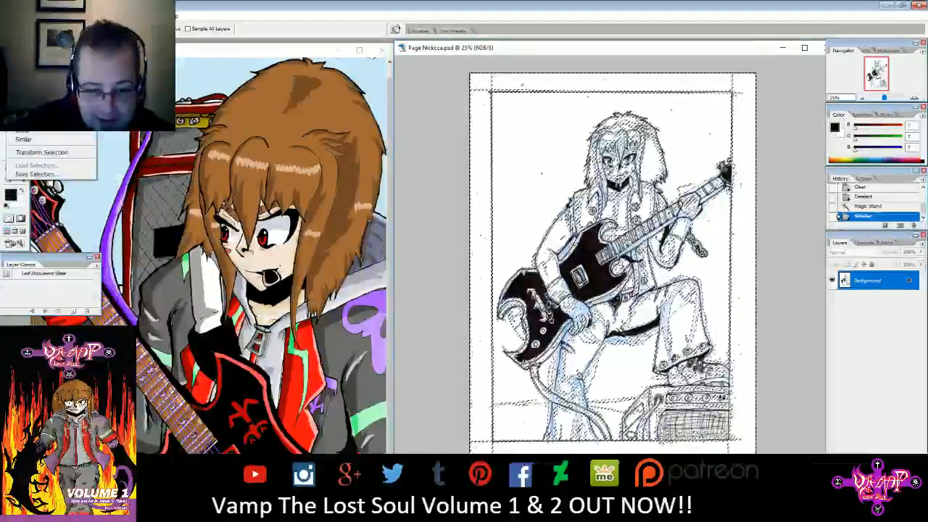
left_click(60, 139)
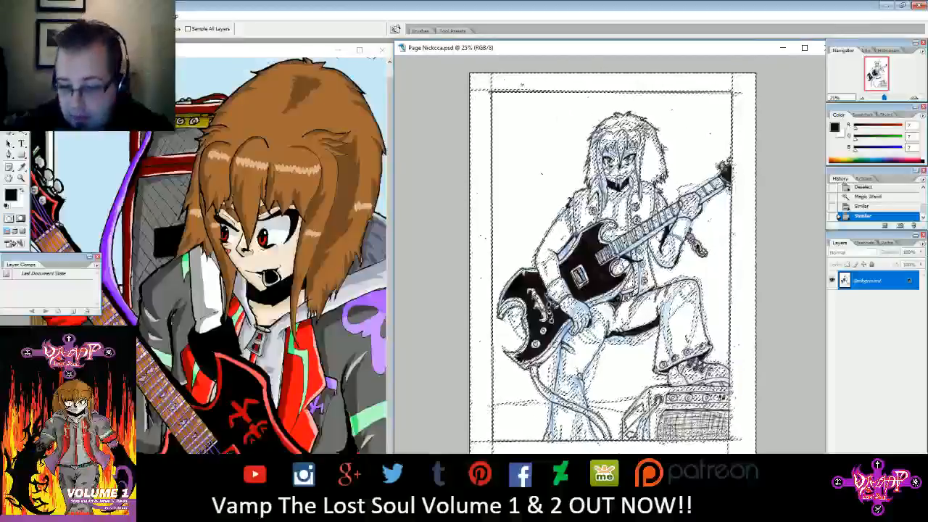
key("ctrl+d")
- Select the blue pencil shading with the Magic Wand, extend the selection to similar colours, and clear it from the page
left_click(544, 167)
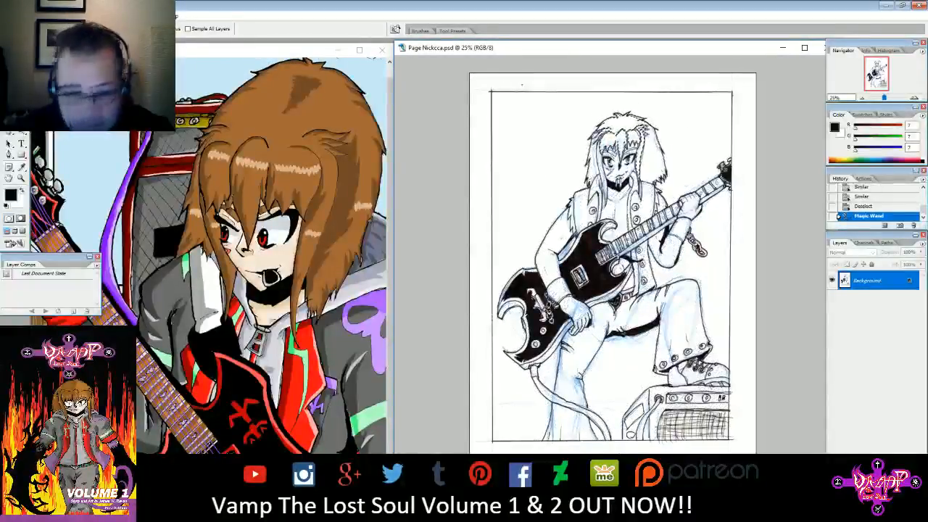
left_click(16, 16)
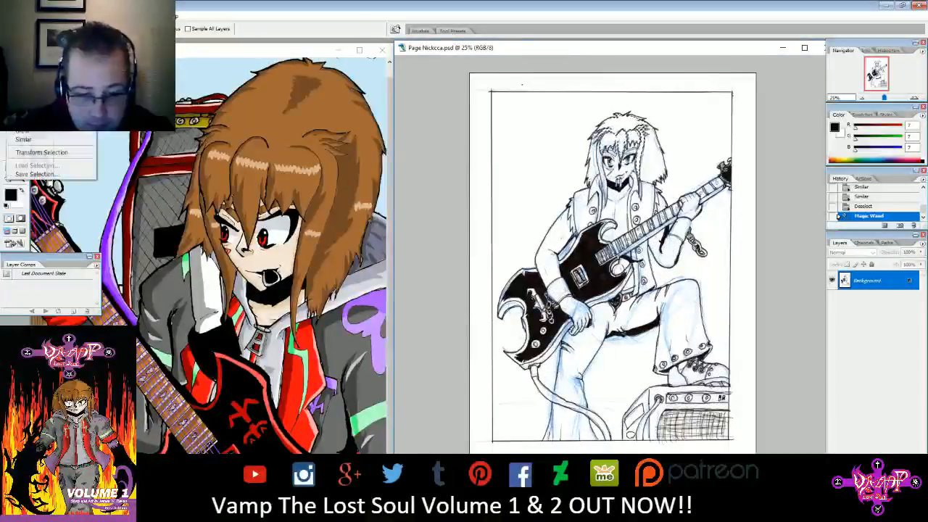
left_click(53, 139)
key("Delete")
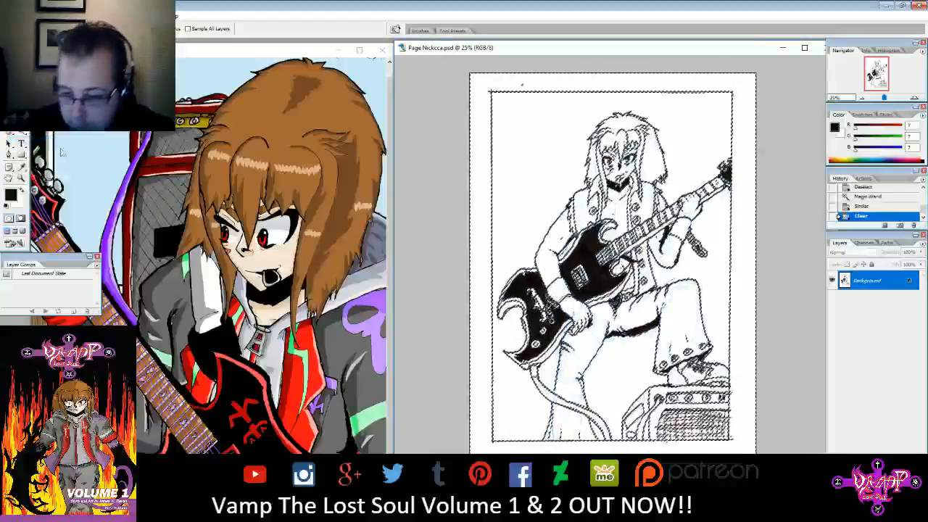
- Select the guitar's black ink with the Magic Wand and extend the selection to similar tones three times across the drawing
left_click(584, 263)
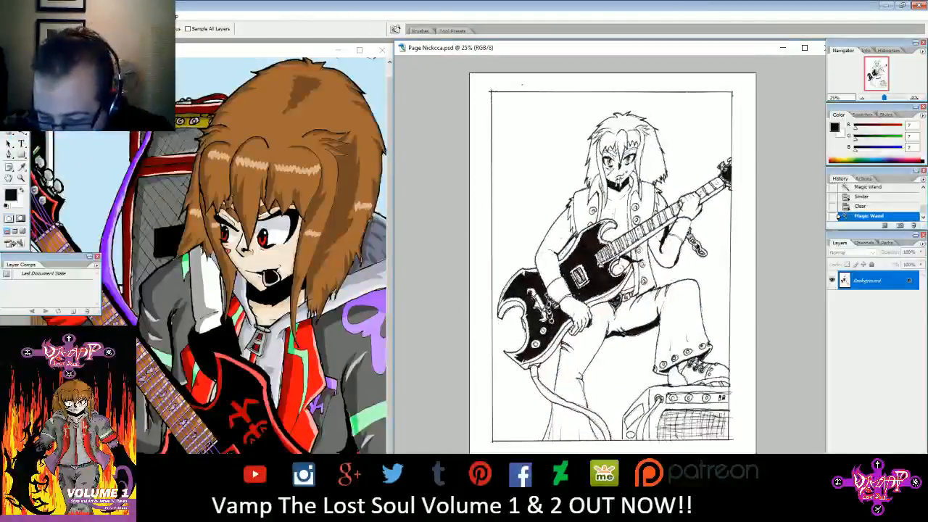
left_click(88, 16)
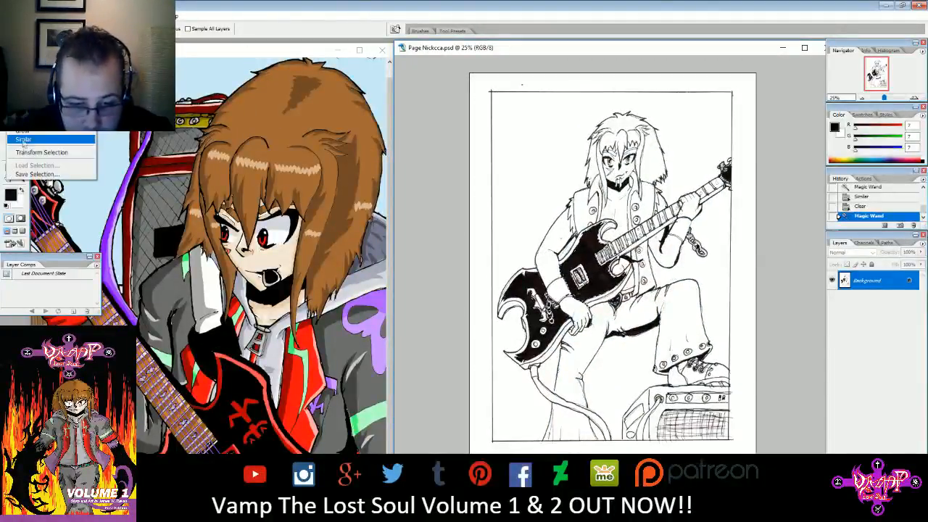
left_click(19, 141)
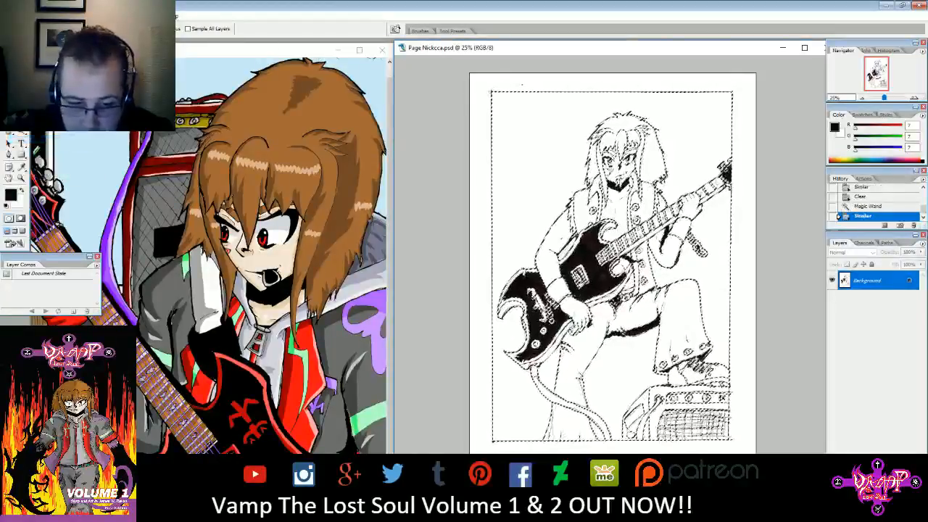
left_click(87, 16)
left_click(23, 138)
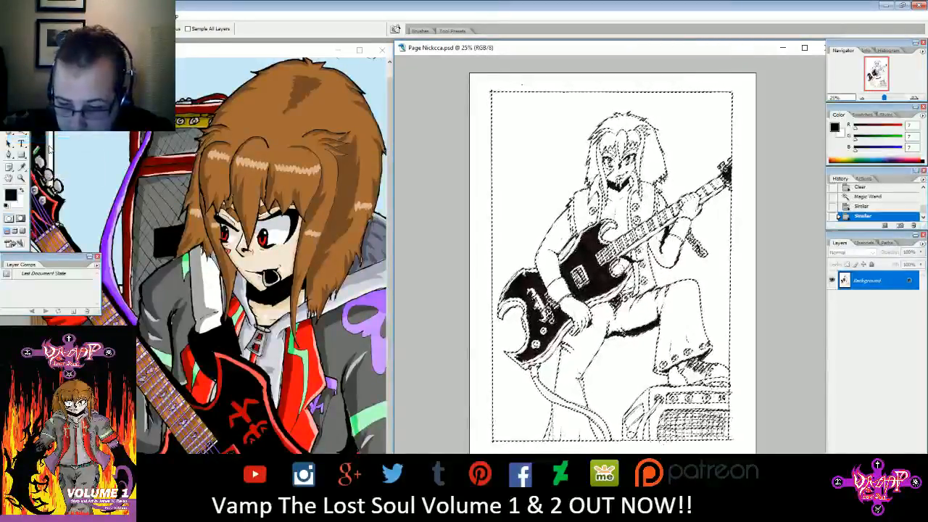
left_click(87, 16)
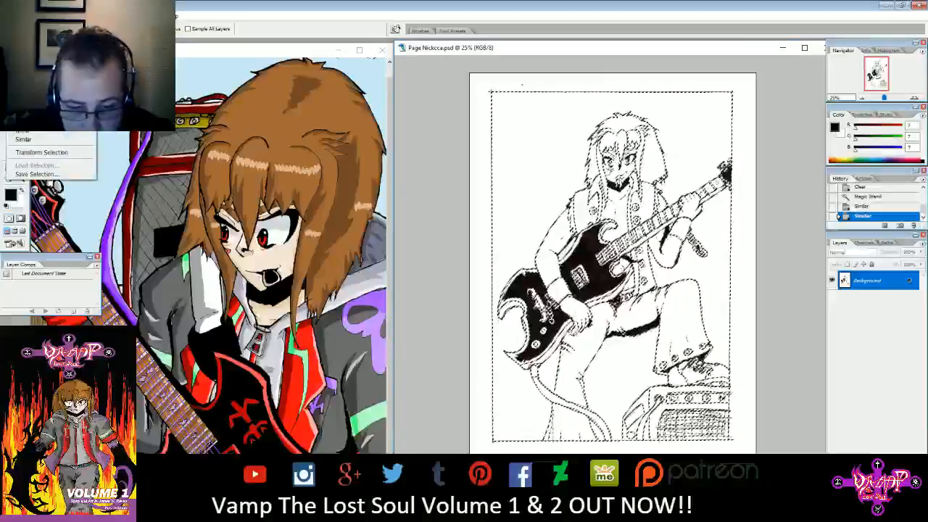
left_click(21, 140)
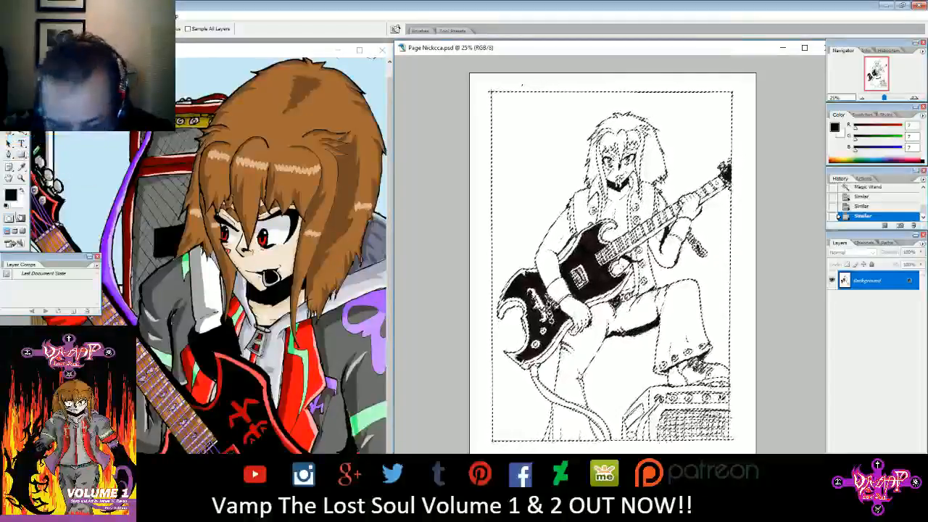
- Swap the colours so black is the background colour, and clear the selected line art twice to fill it with black
left_click(21, 190)
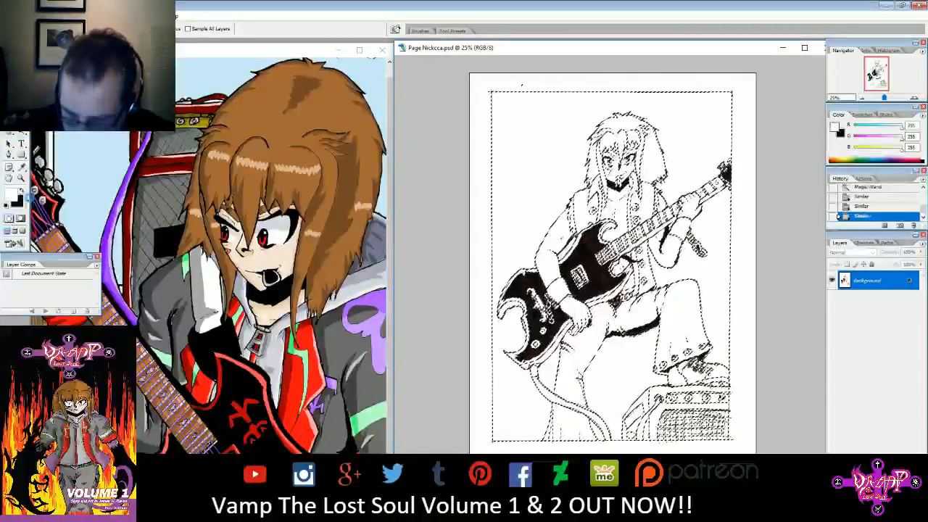
key("Delete")
key("Delete")
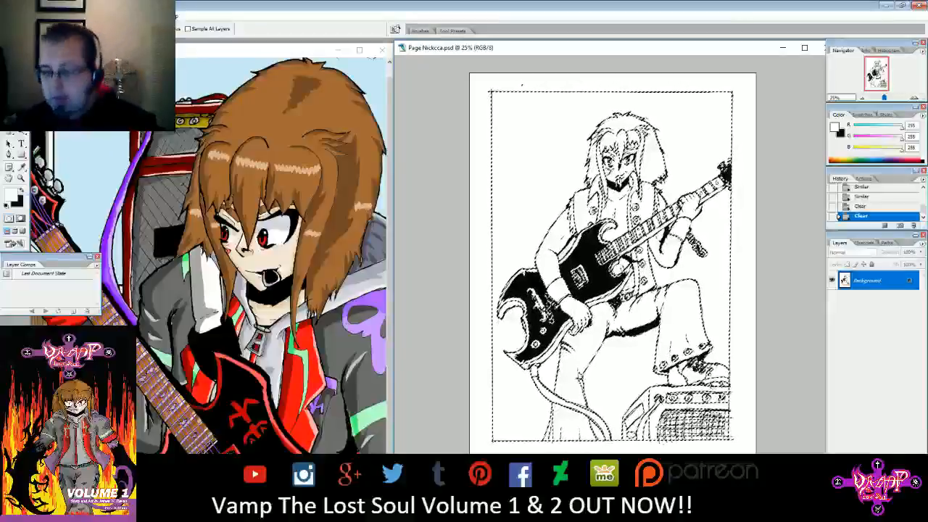
- Extend the line art selection to similar tones once more, and deselect it
left_click(87, 16)
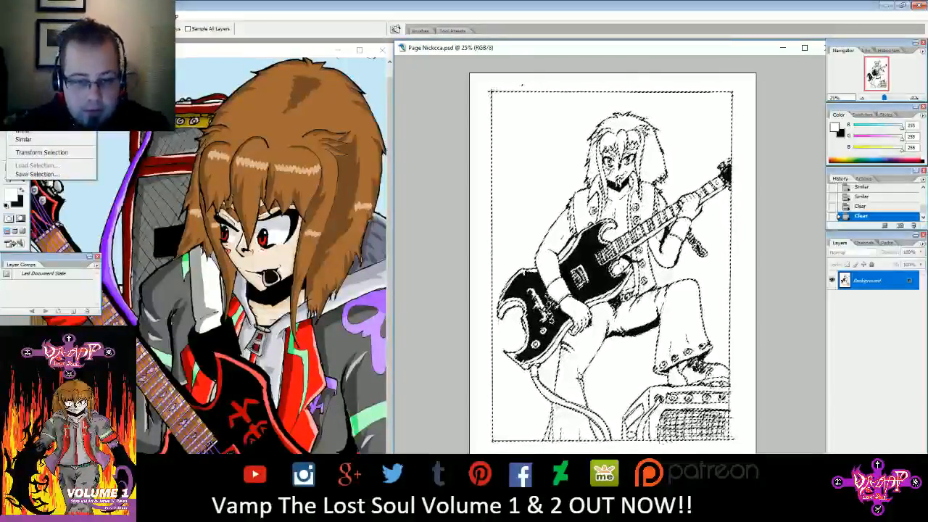
left_click(23, 140)
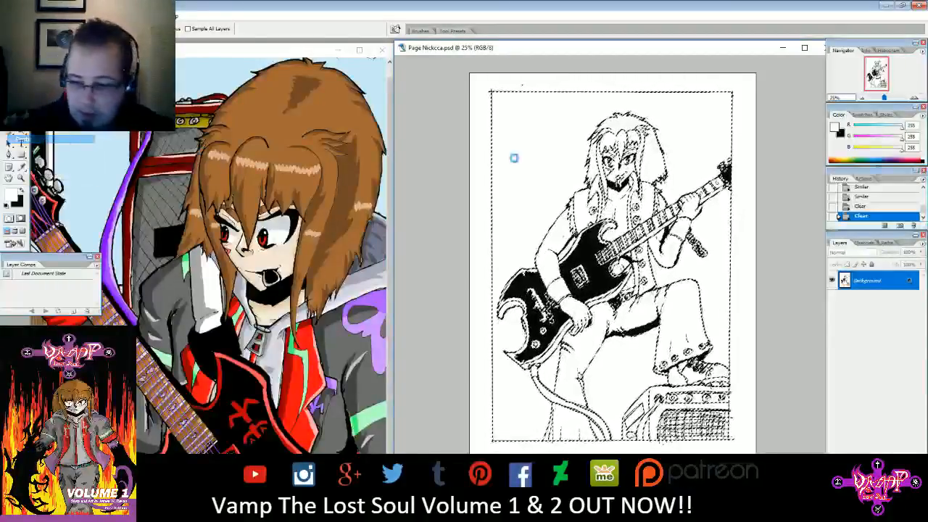
left_click(87, 16)
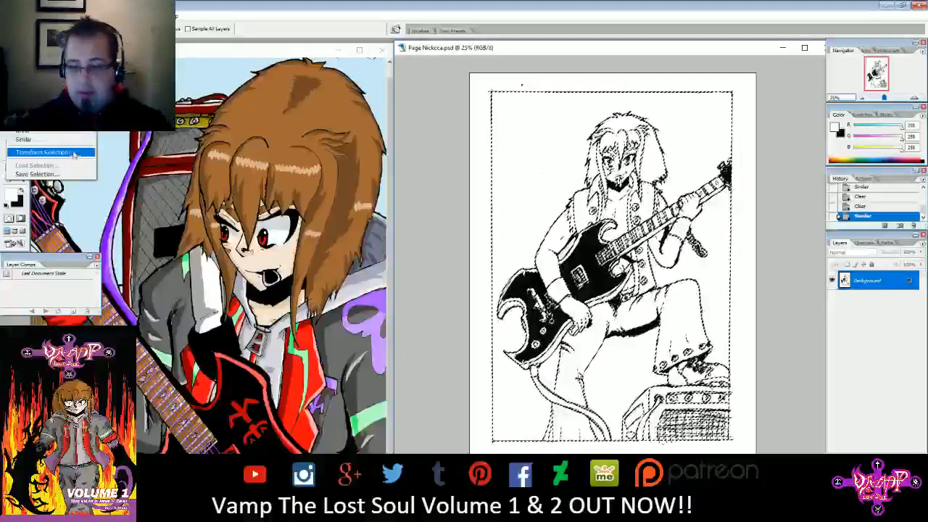
left_click(50, 141)
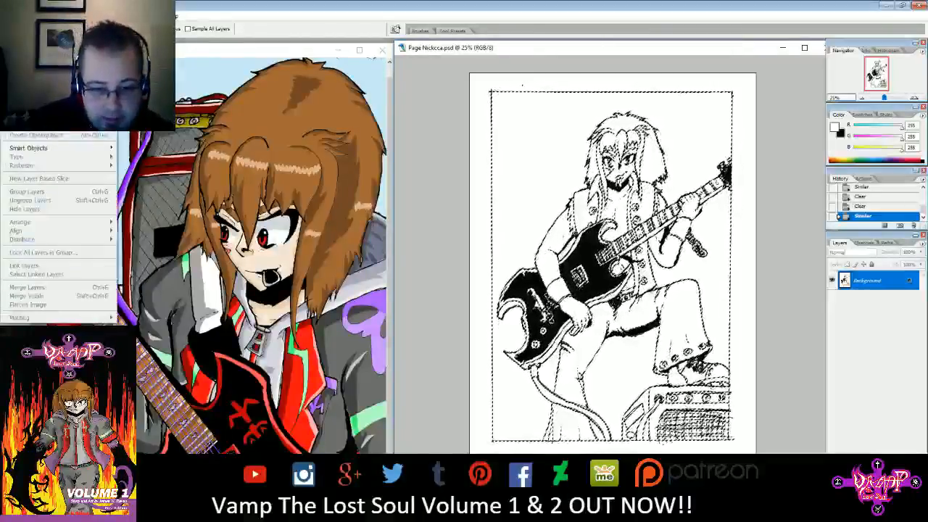
left_click(43, 36)
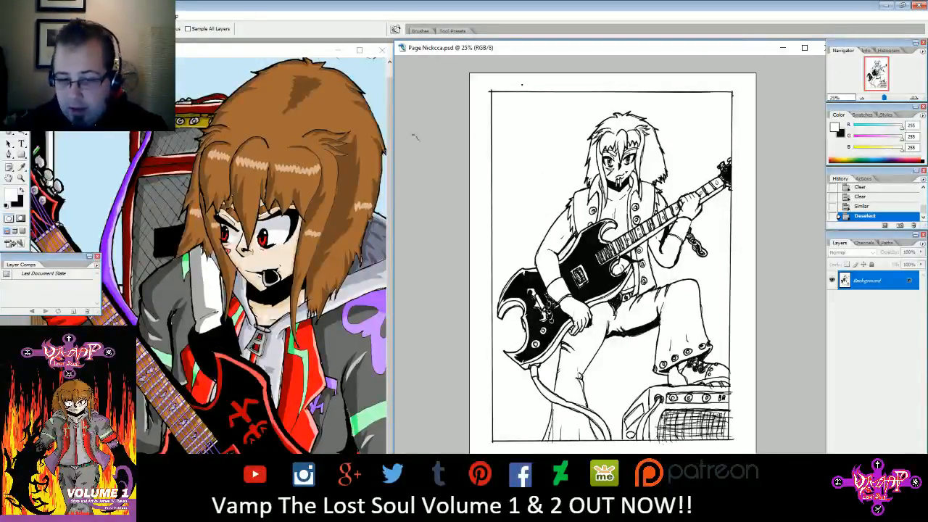
- Convert the locked Background into a regular layer with the default settings
double_click(875, 283)
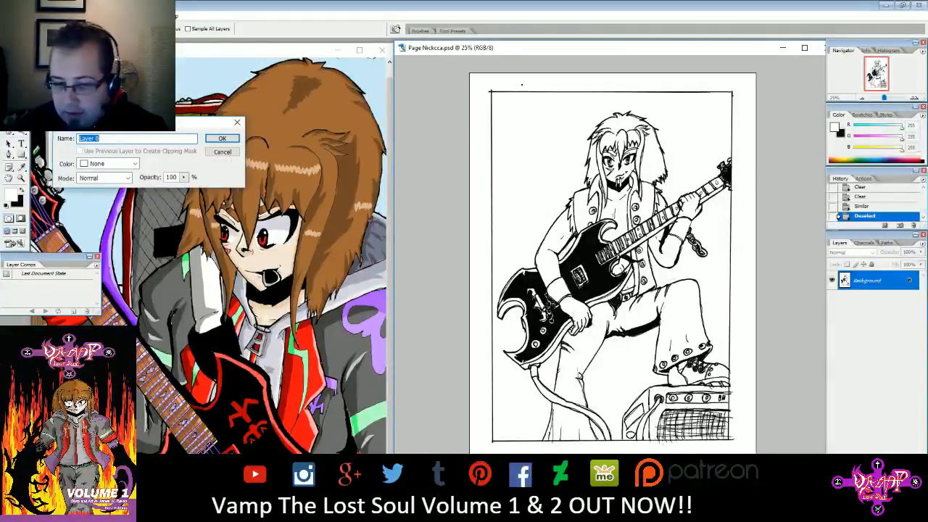
left_click(234, 139)
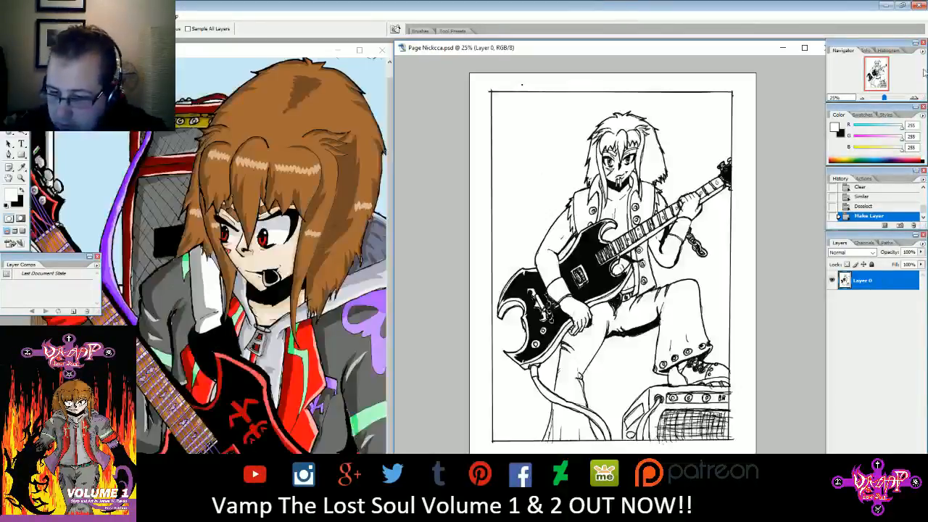
left_click_drag(883, 97, 877, 63)
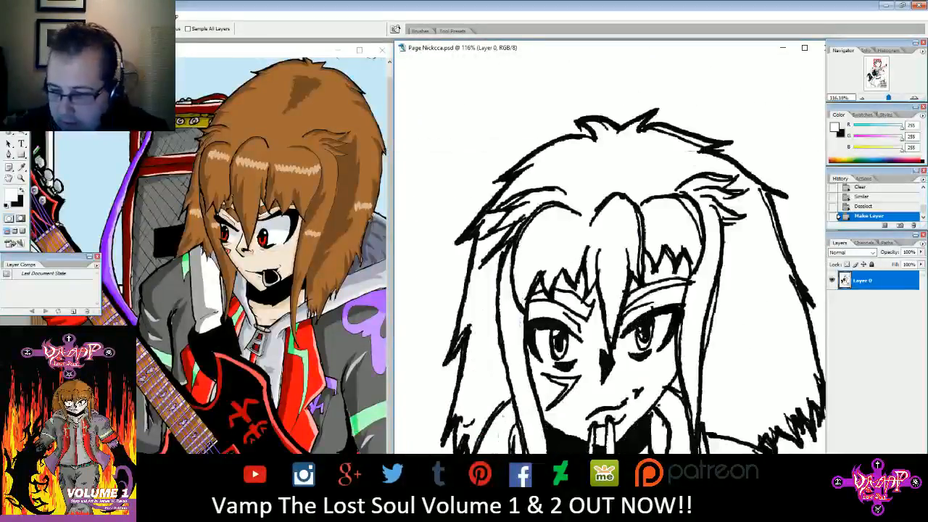
left_click_drag(888, 98, 884, 99)
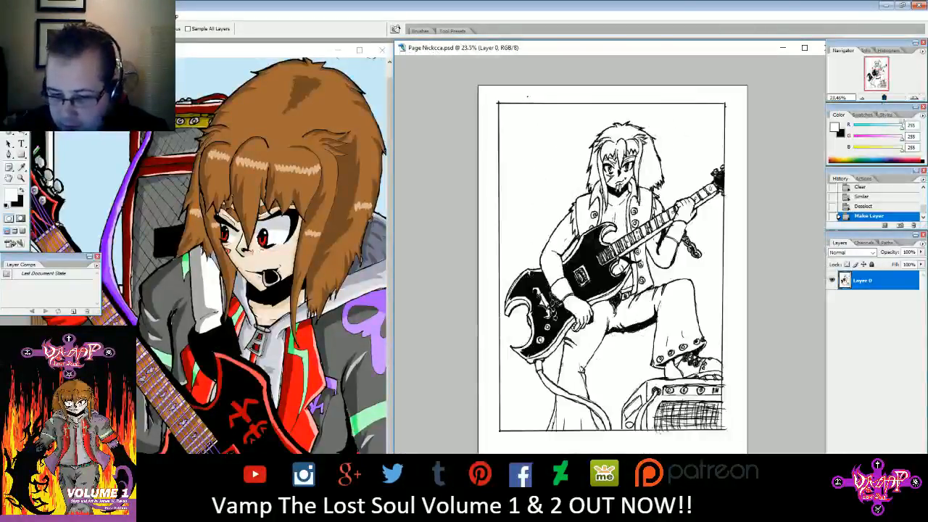
- Select the white inside the page border, extend the selection to similar white areas, and clear them to transparency
left_click(532, 125)
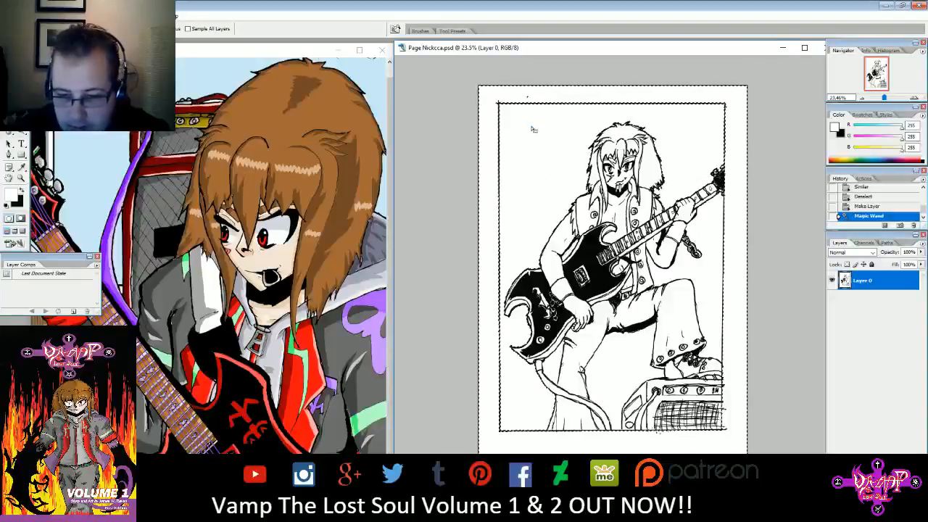
left_click(22, 16)
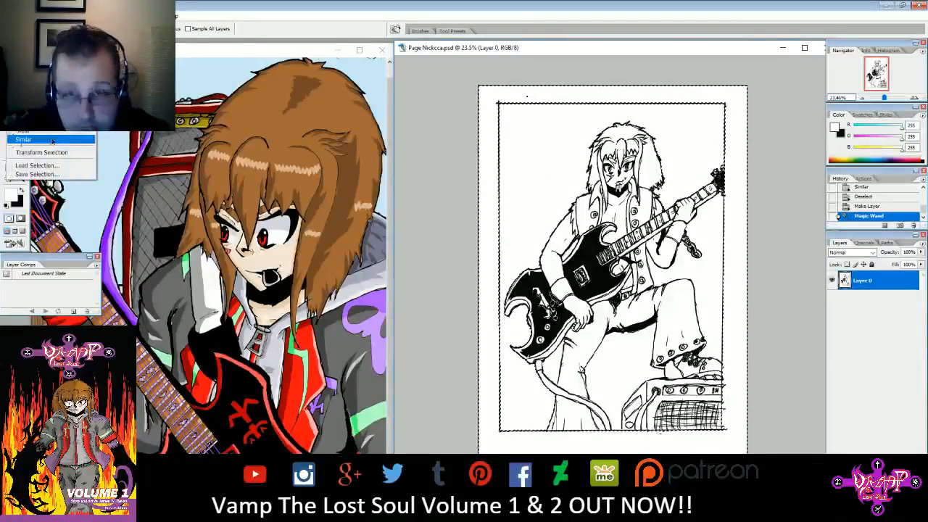
left_click(24, 139)
key("Delete")
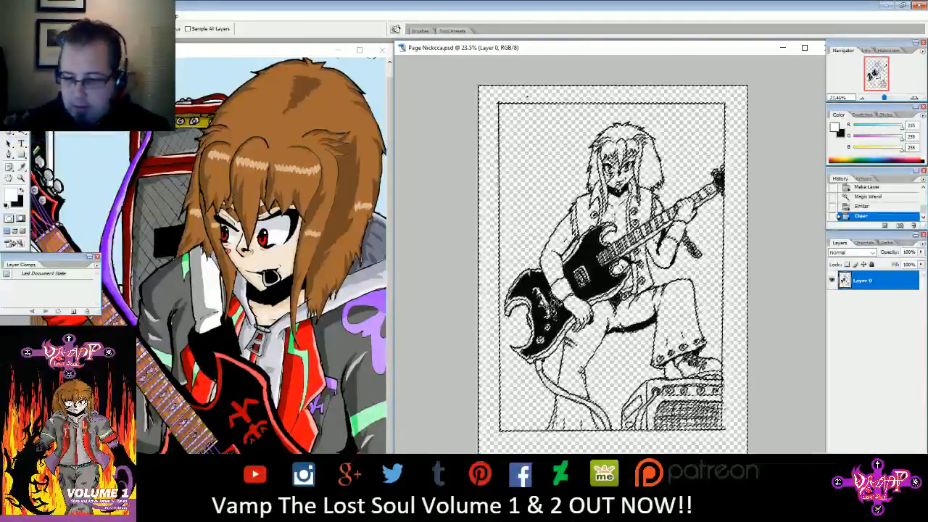
- Create a new layer with the default settings and move it below the line art layer
left_click(64, 16)
mouse_move(61, 27)
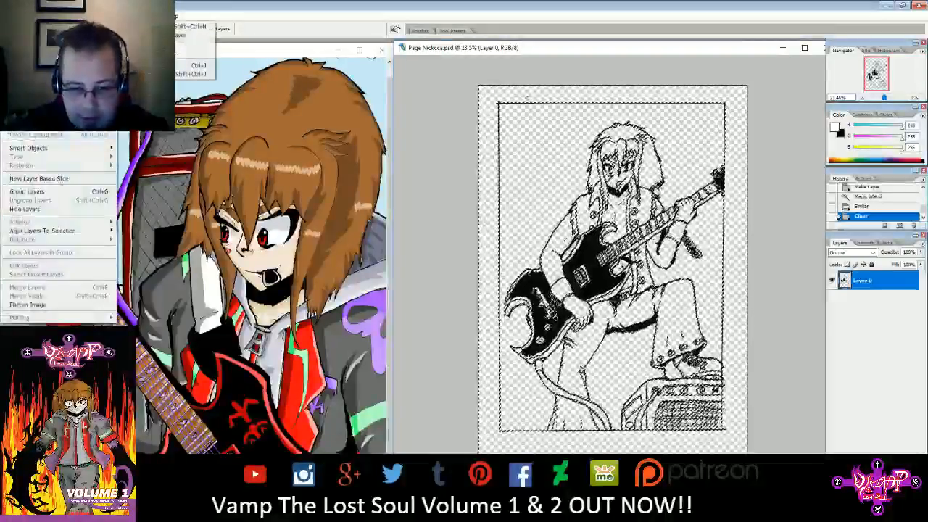
left_click(145, 28)
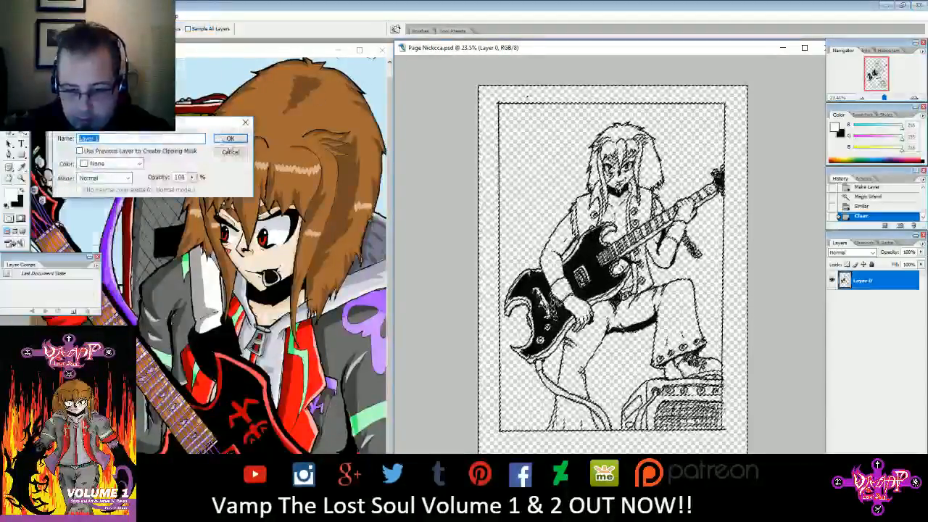
left_click(230, 138)
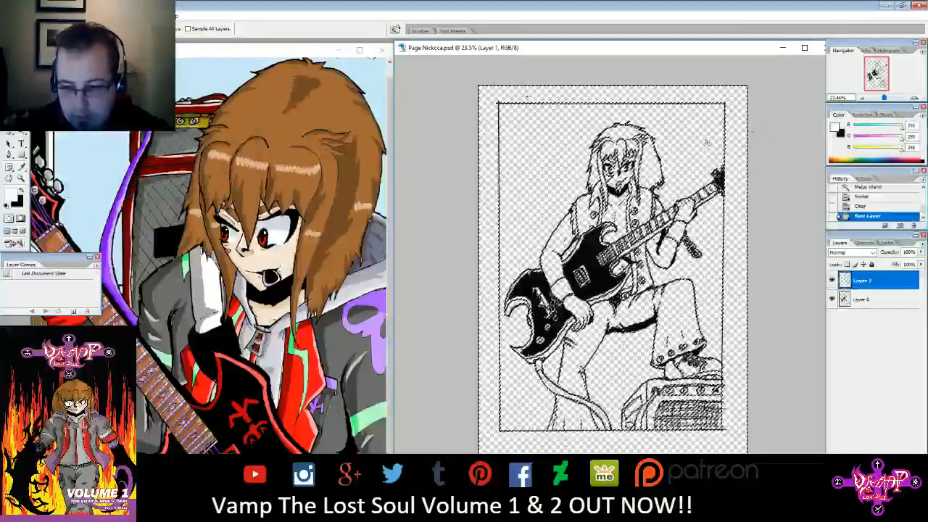
left_click_drag(876, 284, 879, 313)
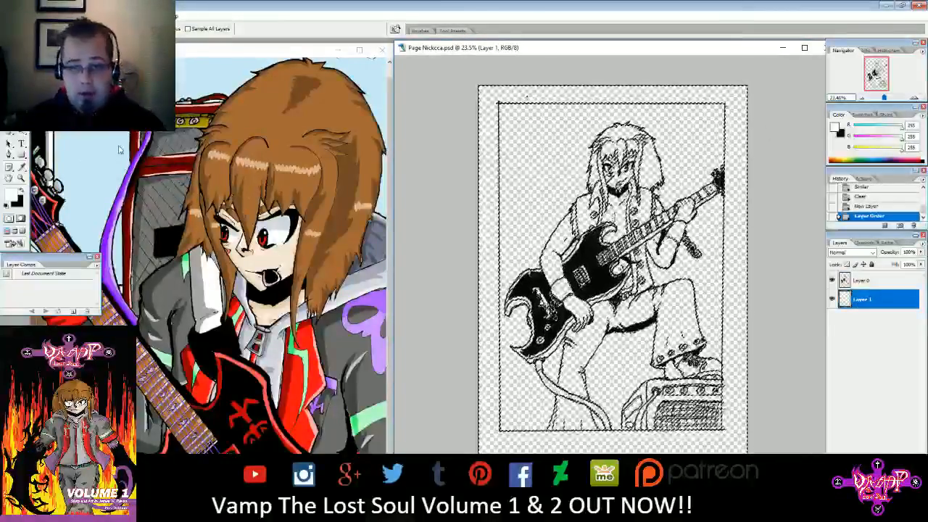
- Deselect the line art and fill Layer 1 with white using the Paint Bucket
left_click(21, 121)
left_click(85, 16)
left_click(29, 48)
left_click(551, 103)
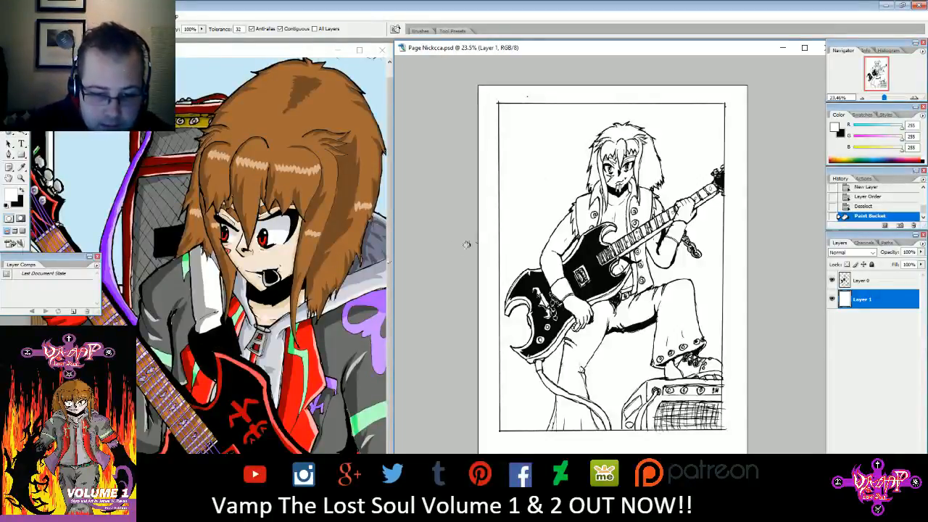
- Widen the document window and erase the doubled ink lines around the fringe strands on Layer 0
key("e")
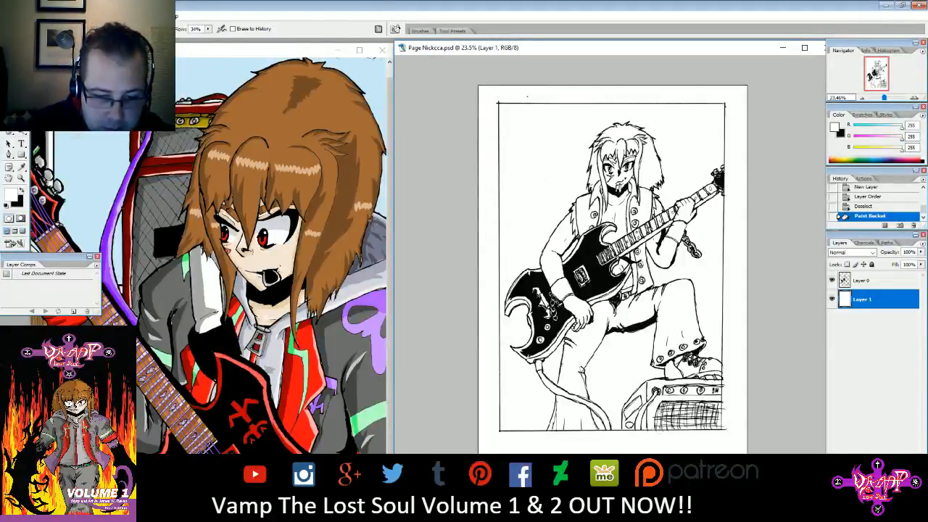
left_click(58, 29)
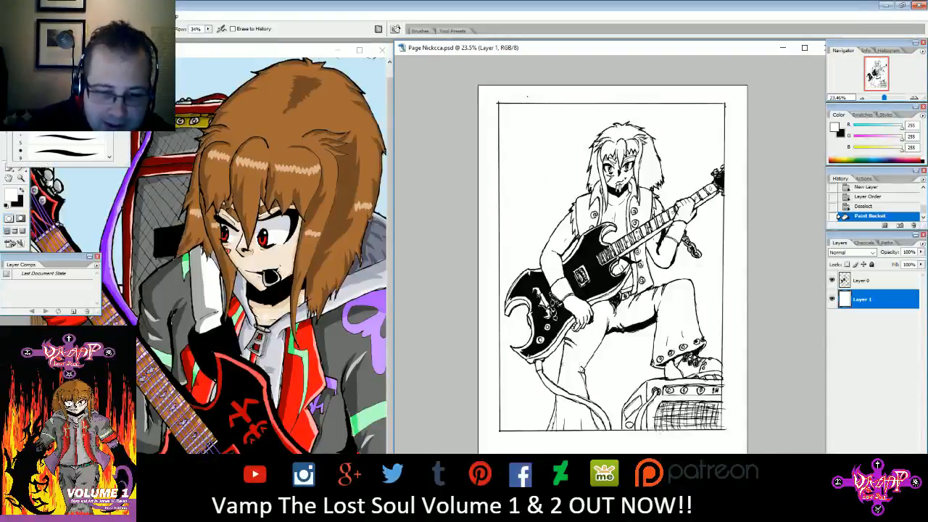
scroll(51, 155, "down", 2)
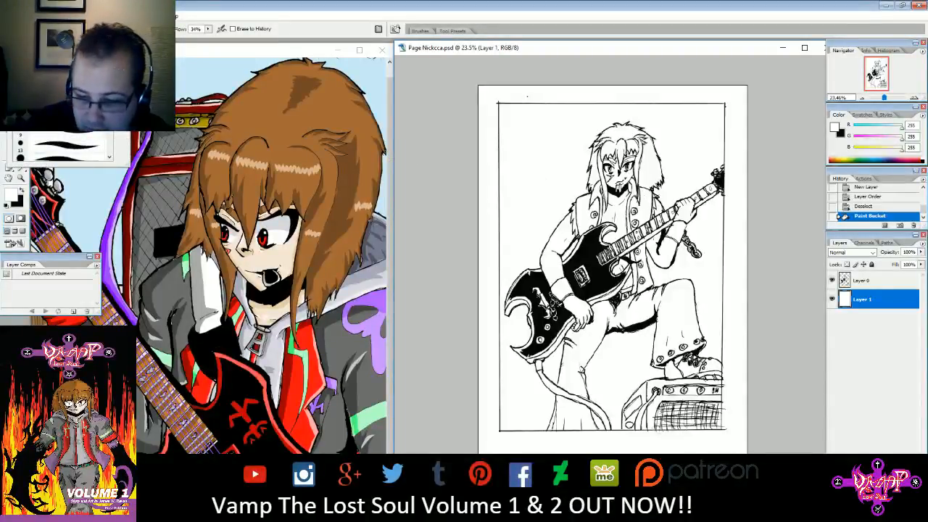
left_click_drag(392, 192, 177, 192)
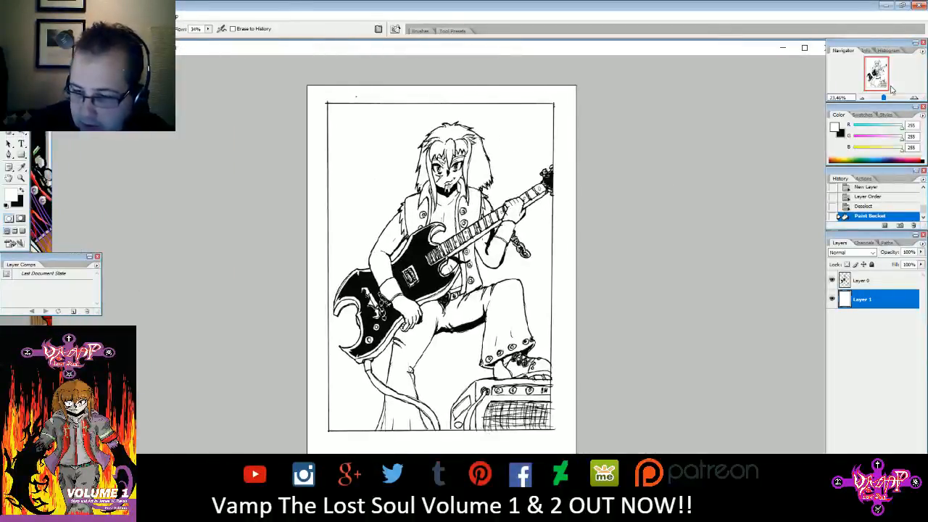
left_click_drag(883, 100, 878, 62)
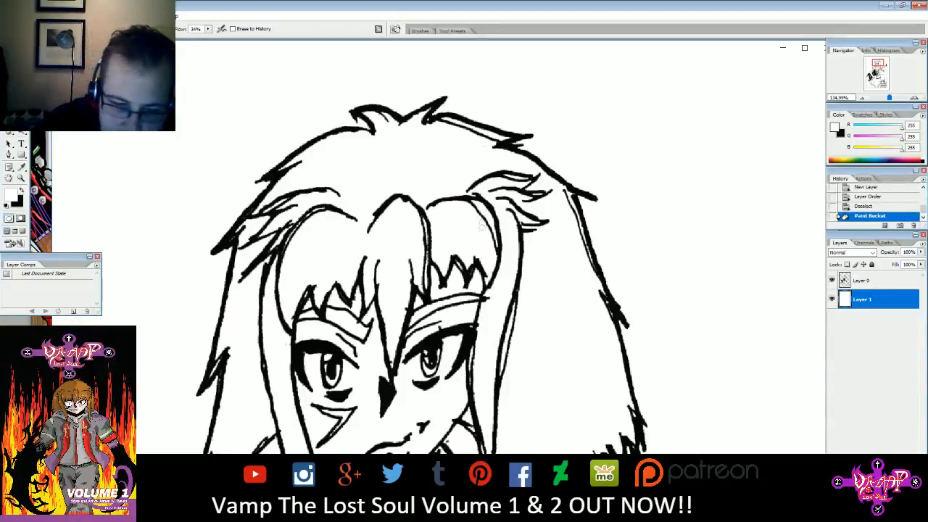
left_click(483, 216)
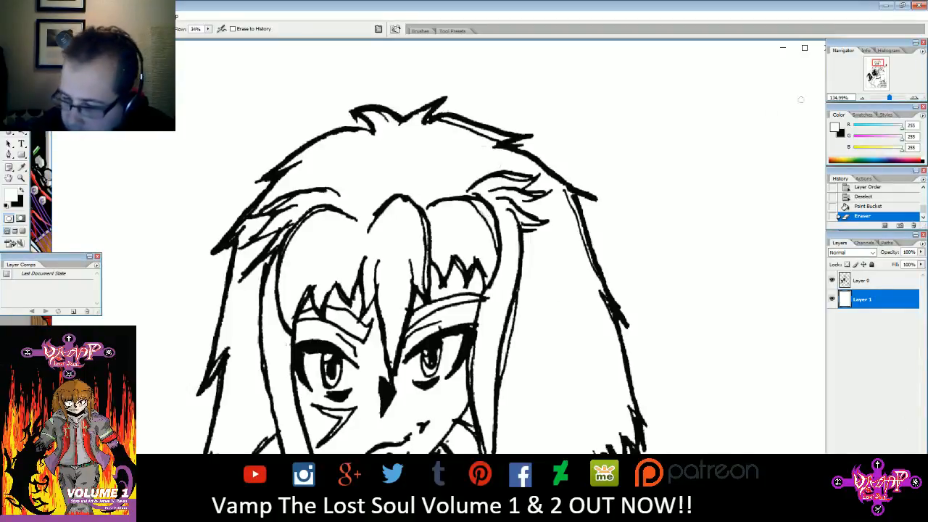
left_click(893, 207)
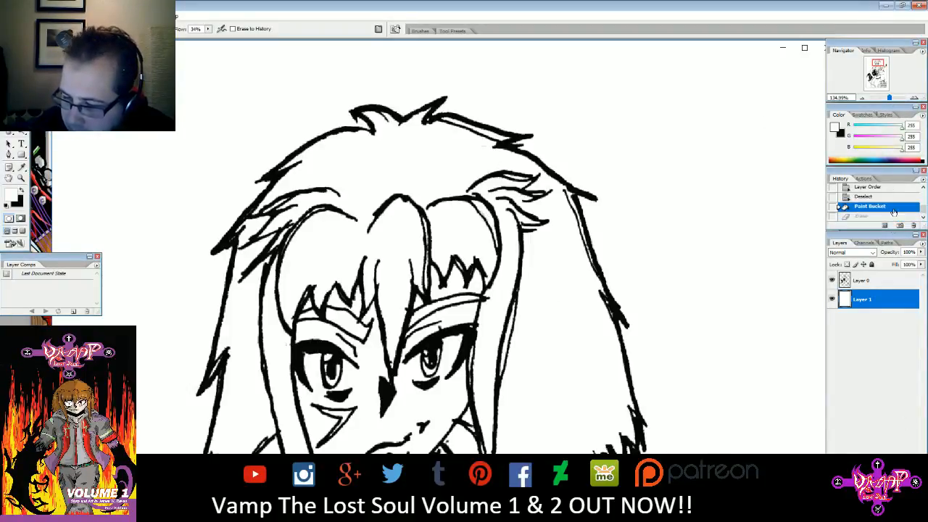
left_click(884, 280)
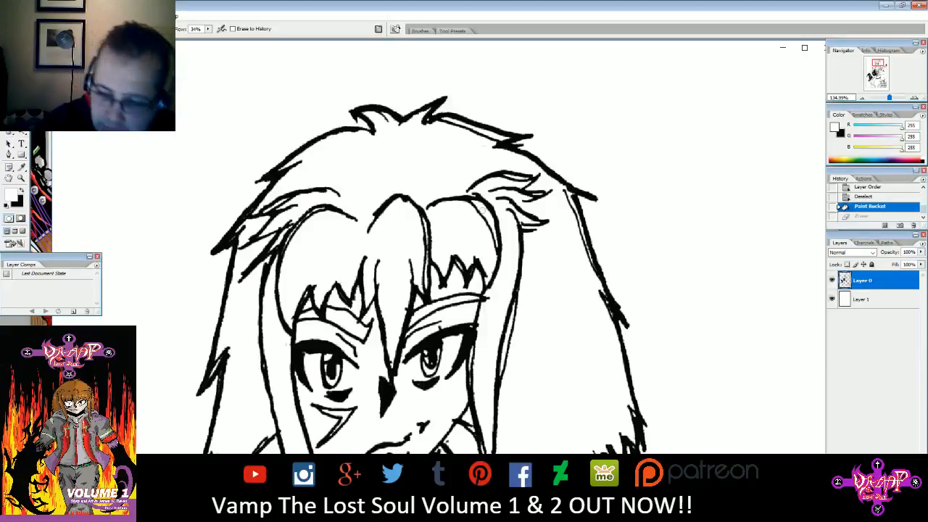
left_click_drag(481, 216, 491, 230)
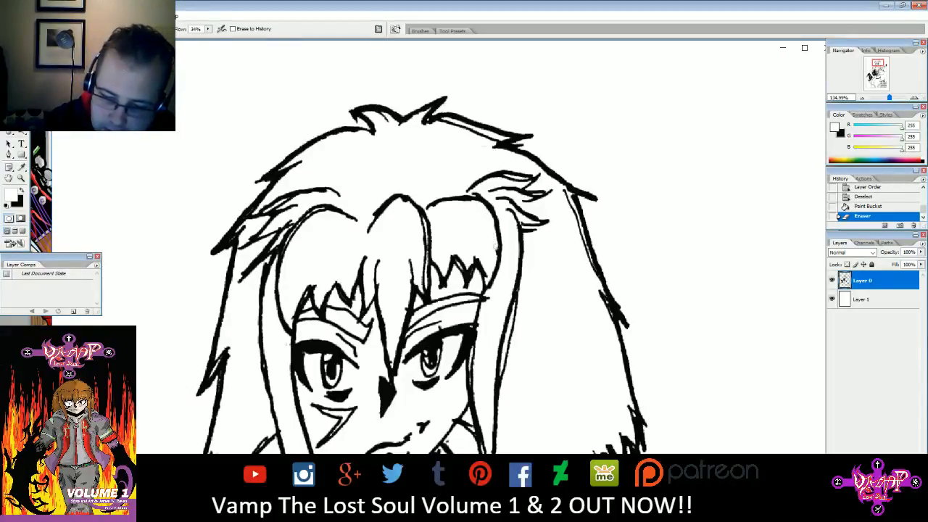
mouse_move(495, 255)
left_mouse_down()
mouse_move(458, 267)
mouse_move(449, 257)
mouse_move(425, 274)
mouse_move(424, 285)
mouse_move(421, 222)
mouse_move(381, 202)
mouse_move(370, 214)
mouse_move(318, 214)
mouse_move(287, 246)
mouse_move(317, 212)
left_mouse_up()
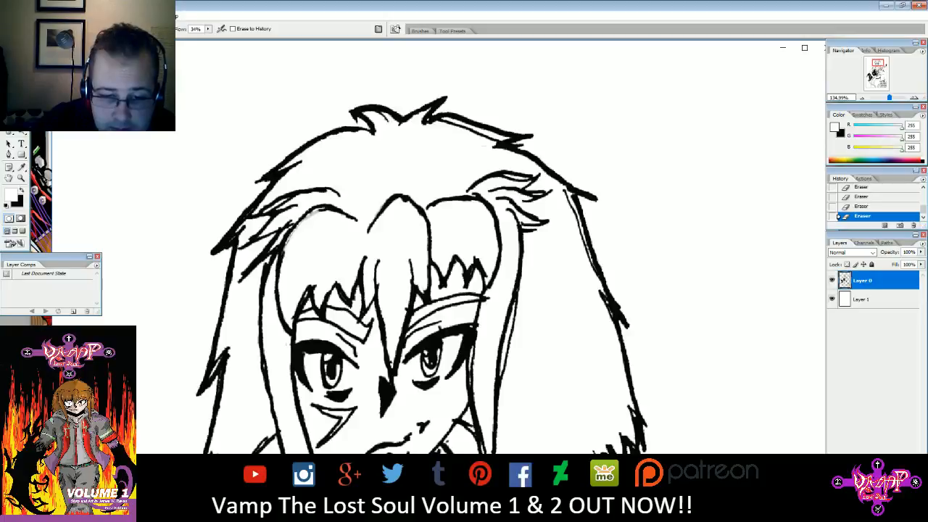
- Choose another Eraser brush tip and clean up the rough and doubled lines along the crown of the hair
left_click(61, 29)
scroll(80, 142, "down", 3)
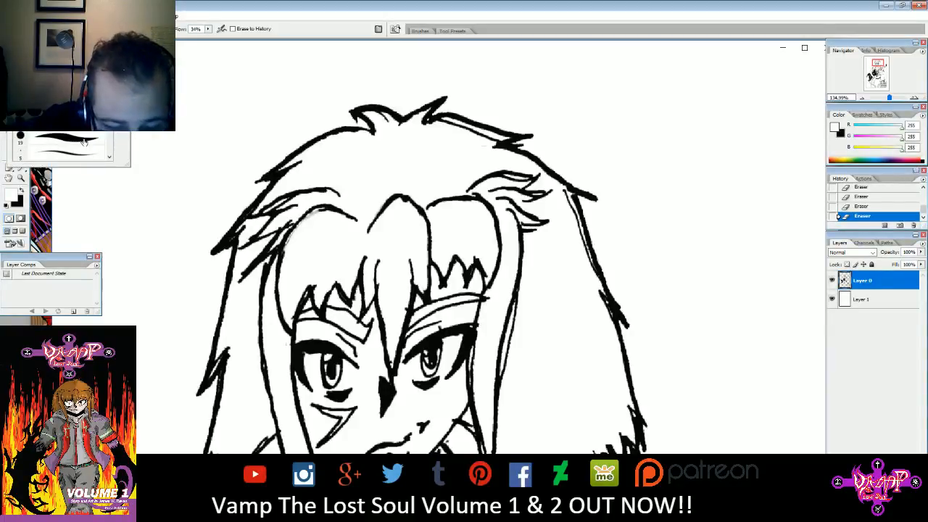
left_click(84, 142)
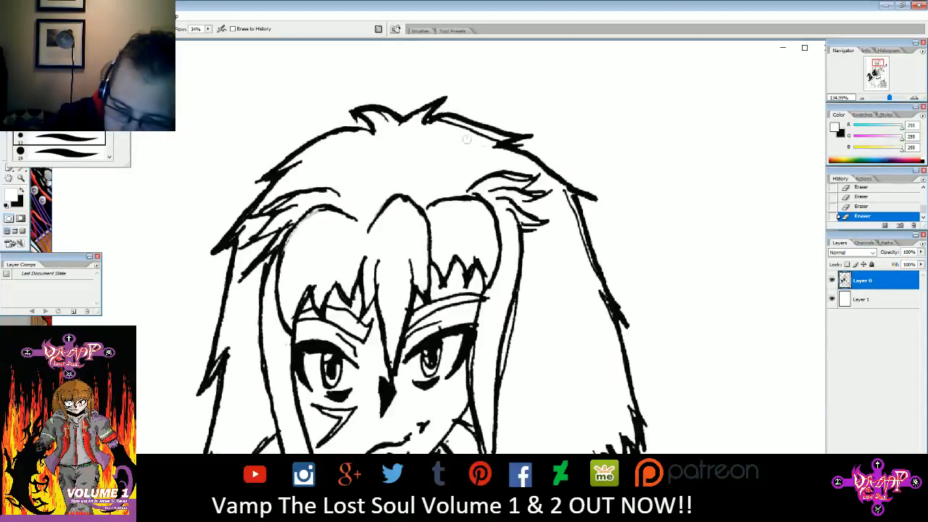
left_click_drag(389, 124, 377, 113)
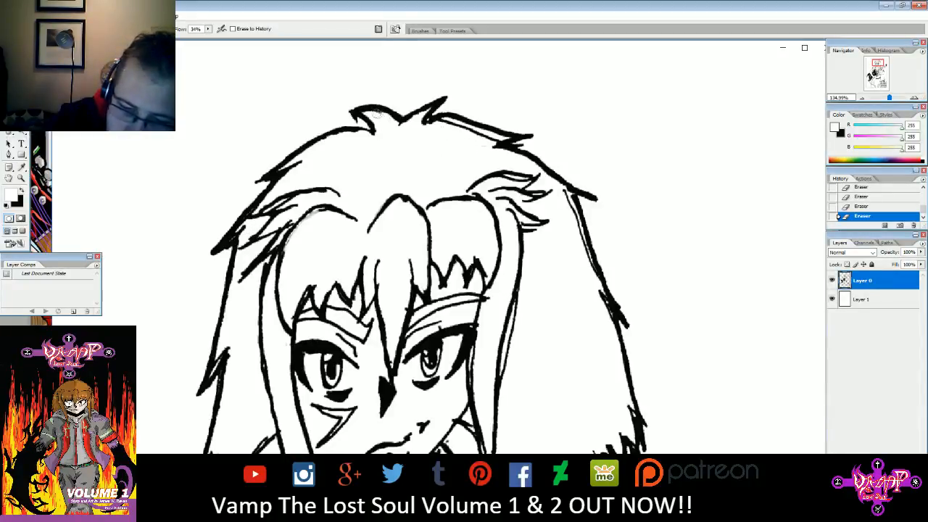
left_click_drag(356, 120, 349, 115)
mouse_move(444, 121)
left_mouse_down()
mouse_move(494, 142)
mouse_move(487, 137)
left_mouse_up()
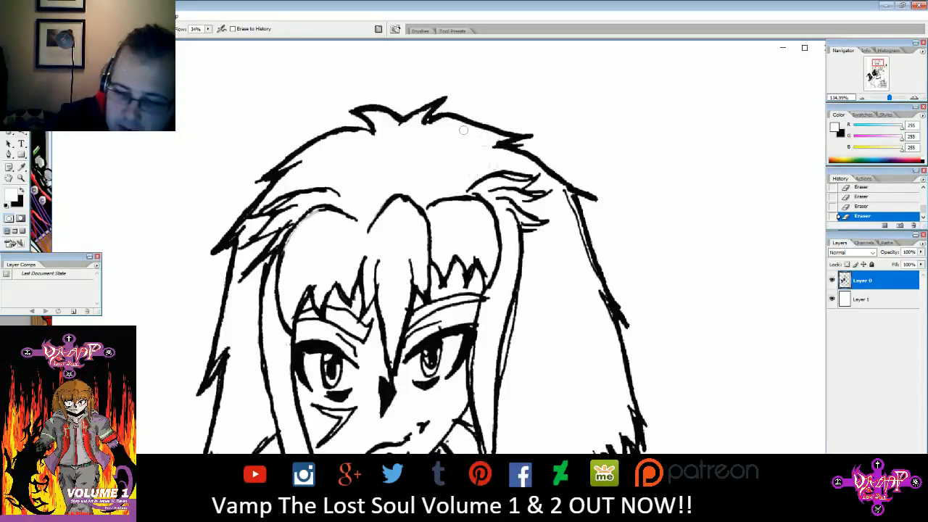
mouse_move(288, 202)
left_mouse_down()
mouse_move(310, 212)
mouse_move(290, 198)
mouse_move(308, 212)
mouse_move(278, 207)
left_mouse_up()
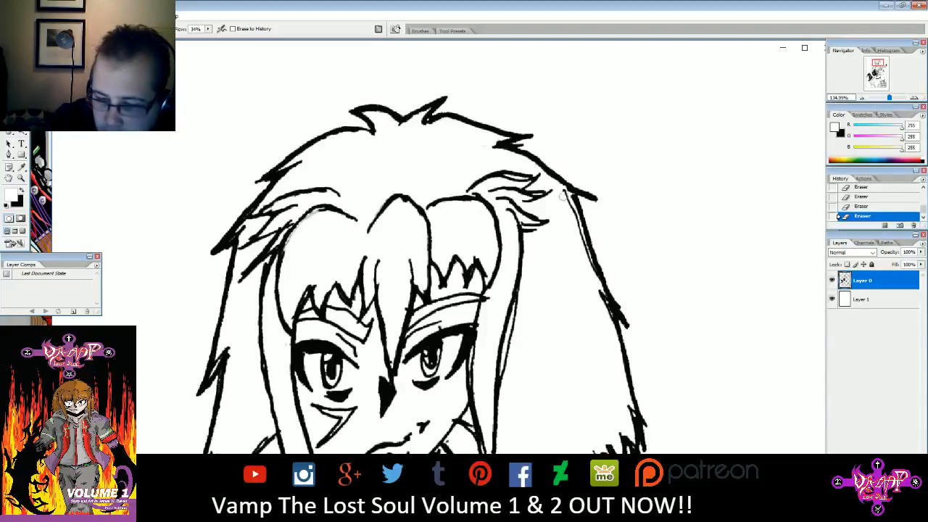
- Erase the doubled lines down the outer hair outline and the long strands beside the face
mouse_move(562, 189)
left_mouse_down()
mouse_move(590, 267)
mouse_move(583, 239)
left_mouse_up()
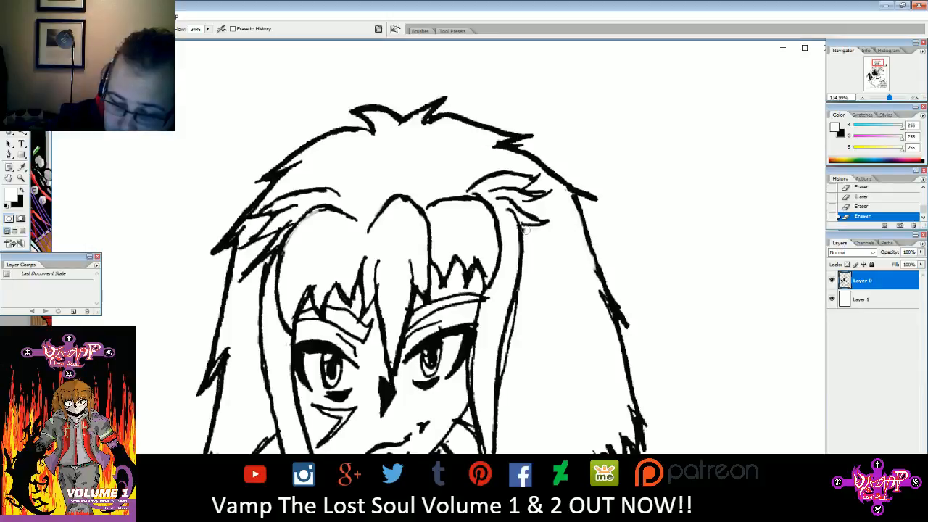
left_click_drag(515, 323, 503, 376)
mouse_move(508, 342)
left_mouse_down()
mouse_move(517, 300)
mouse_move(501, 385)
mouse_move(498, 363)
mouse_move(478, 352)
mouse_move(475, 372)
mouse_move(483, 318)
mouse_move(474, 376)
mouse_move(476, 340)
left_mouse_up()
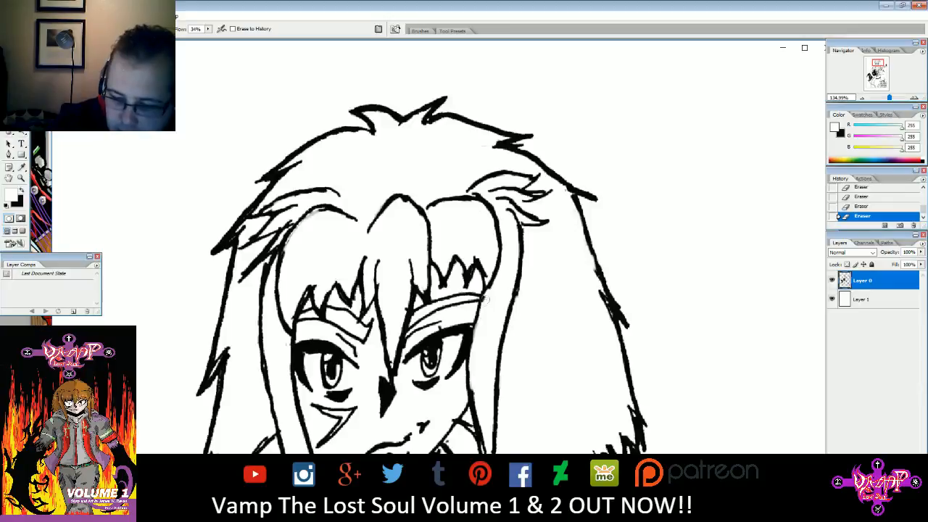
left_click_drag(290, 311, 300, 291)
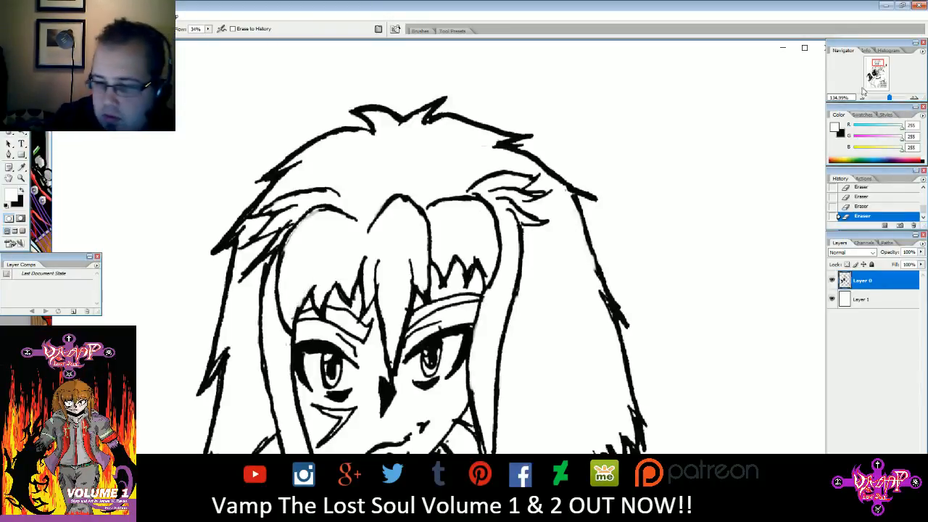
- Erase the stray lines along the hair lock beside the neck and the overshoot at the vest collar's point
left_click_drag(880, 65, 879, 70)
left_click_drag(391, 285, 381, 247)
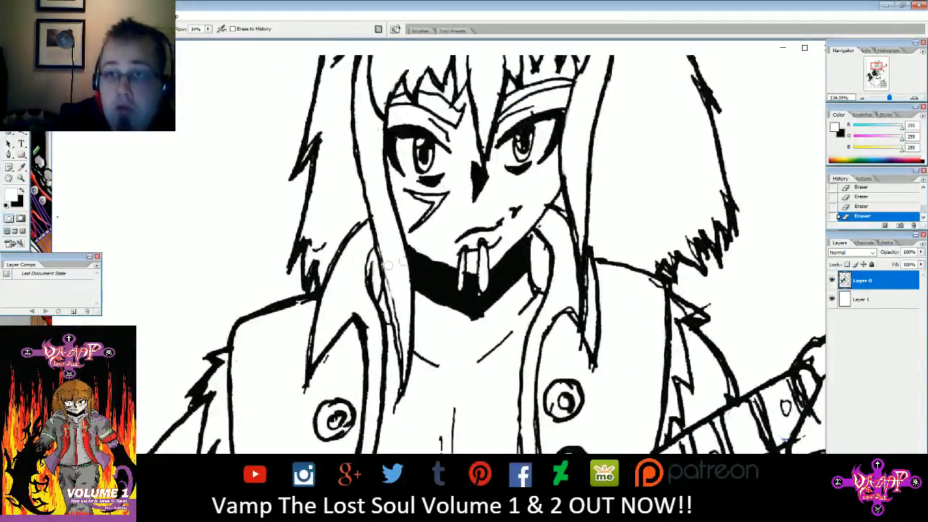
mouse_move(397, 296)
left_mouse_down()
mouse_move(388, 289)
mouse_move(403, 354)
left_mouse_up()
mouse_move(317, 346)
left_mouse_down()
mouse_move(307, 350)
mouse_move(304, 392)
mouse_move(331, 351)
mouse_move(303, 389)
left_mouse_up()
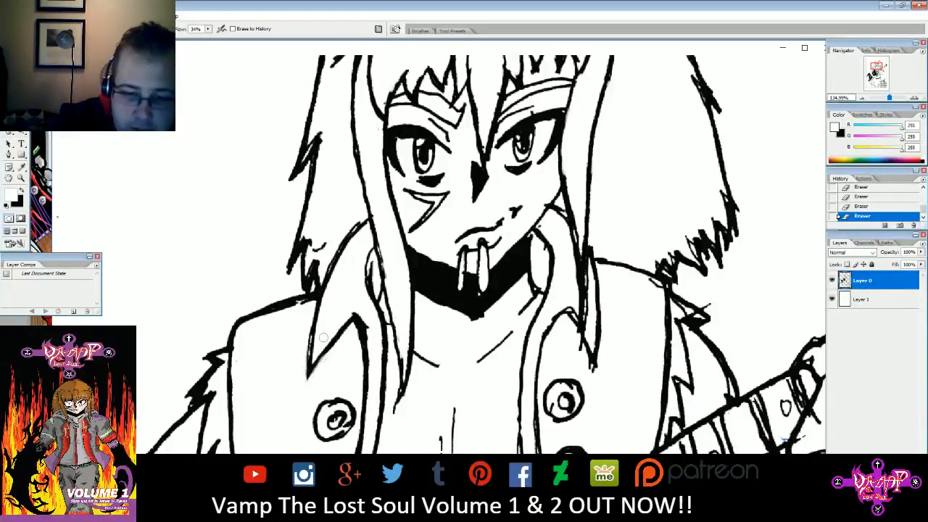
- Set the Eraser flow to 100% and tidy the edges of the vest collar's pointed tip, undoing and redoing one stroke
left_click_drag(208, 29, 250, 38)
left_click(304, 351)
left_click_drag(308, 380, 331, 348)
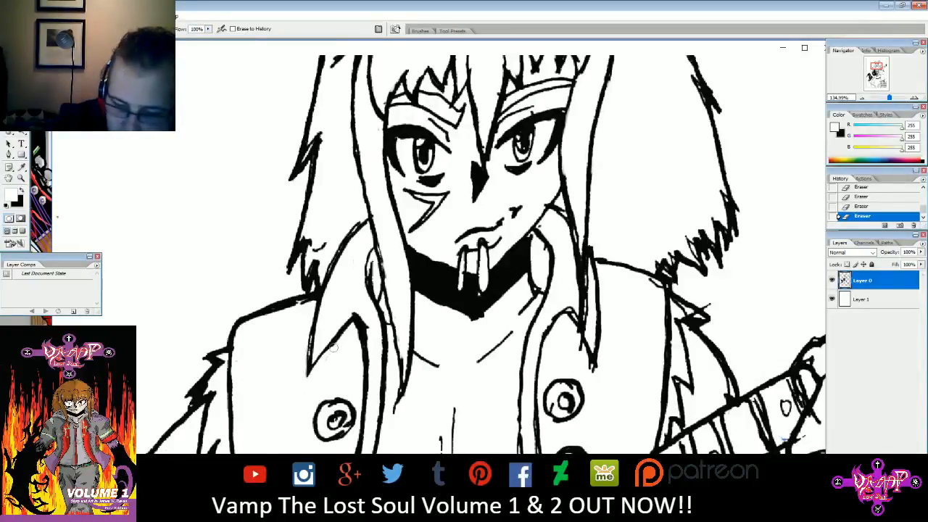
key("ctrl+z")
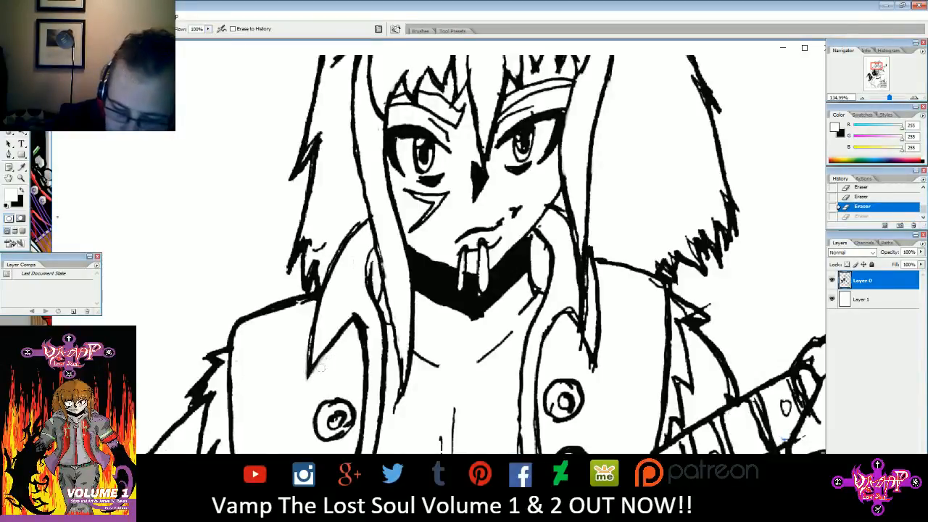
left_click_drag(321, 369, 307, 345)
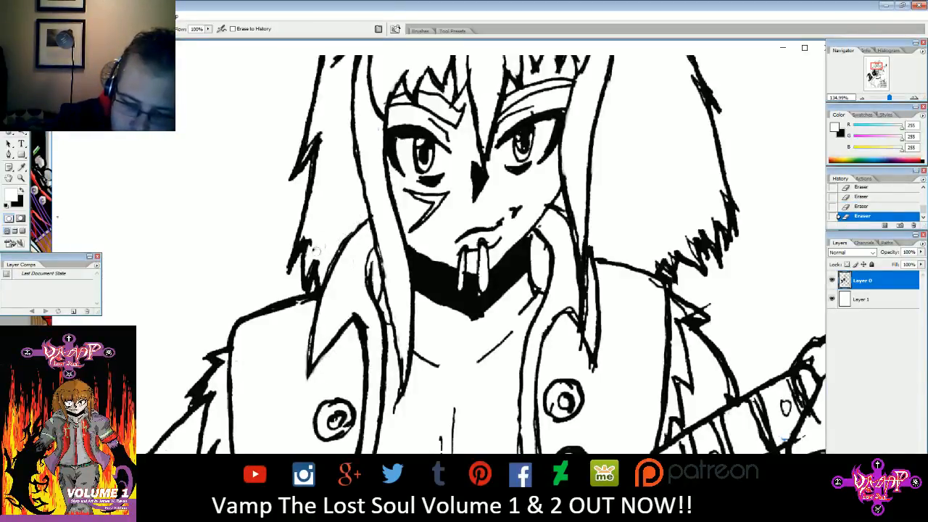
- Erase the rough ink around the guitar body's lower horn, undoing and redoing one stroke along its edge
scroll(325, 232, "up", 5)
left_click_drag(877, 65, 863, 63)
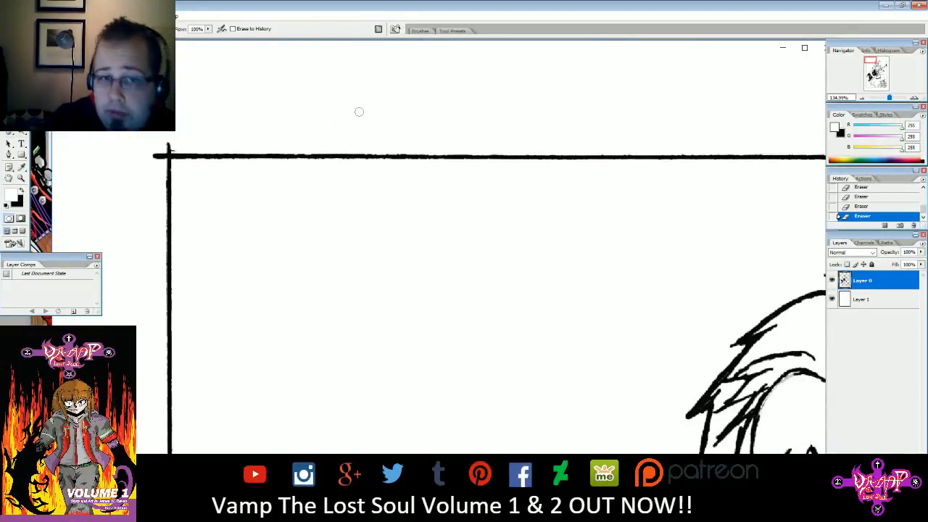
left_click_drag(874, 68, 879, 63)
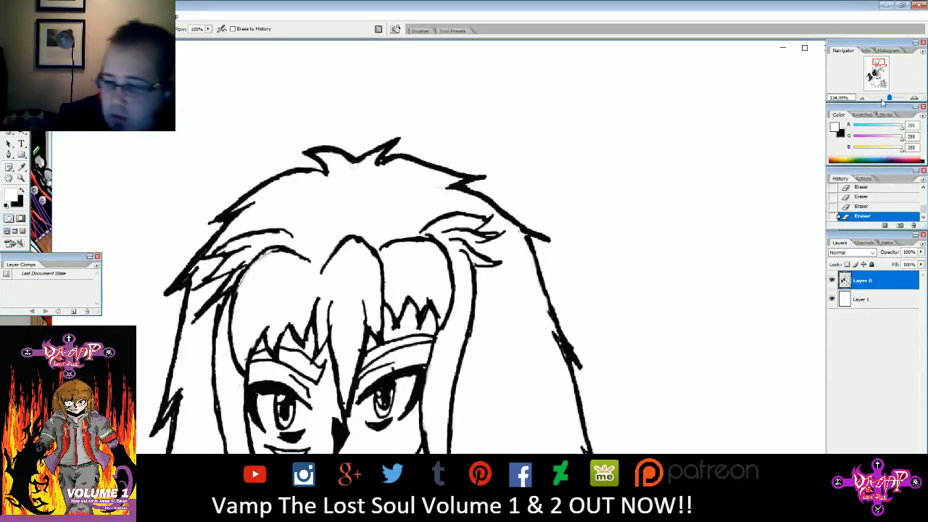
left_click_drag(875, 74, 873, 75)
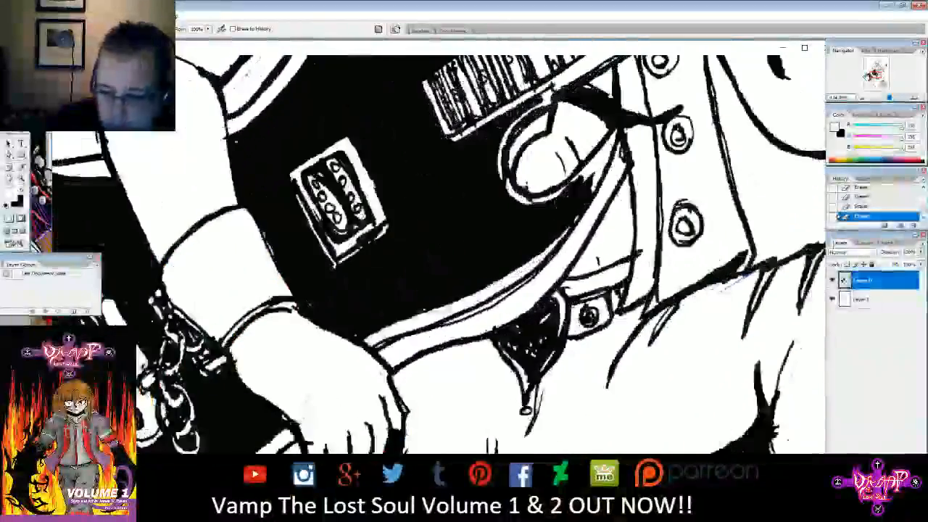
mouse_move(570, 225)
left_mouse_down()
mouse_move(590, 184)
mouse_move(572, 225)
left_mouse_up()
mouse_move(577, 179)
left_mouse_down()
mouse_move(538, 198)
mouse_move(522, 180)
mouse_move(547, 186)
mouse_move(510, 190)
mouse_move(500, 171)
left_mouse_up()
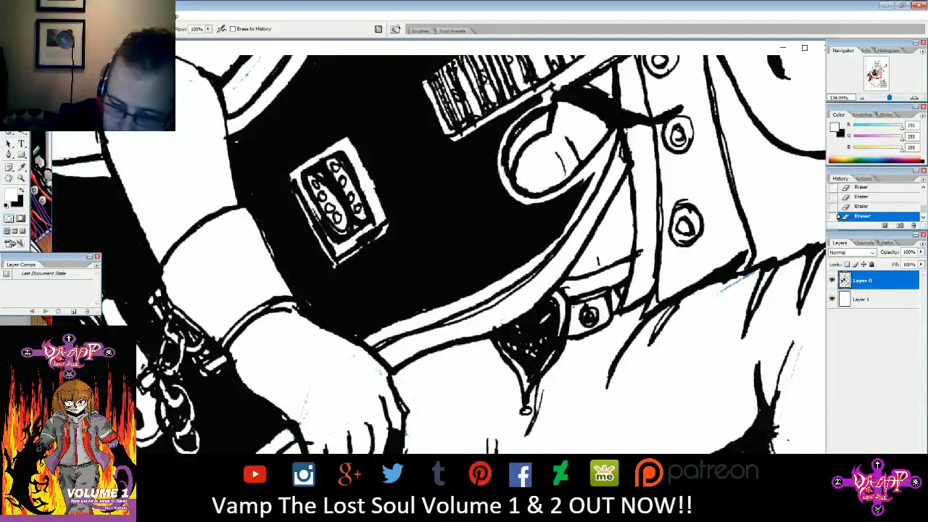
mouse_move(536, 122)
left_mouse_down()
mouse_move(525, 127)
mouse_move(531, 114)
mouse_move(509, 135)
mouse_move(532, 111)
left_mouse_up()
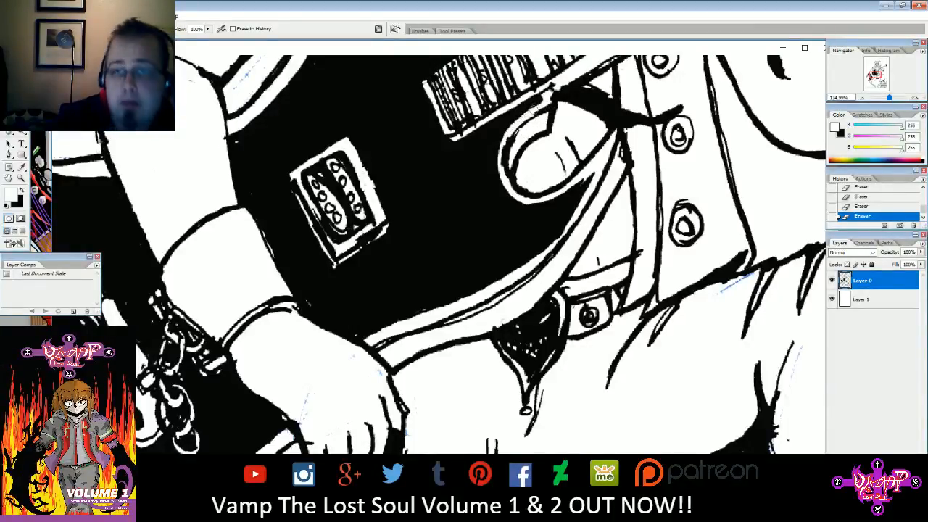
key("ctrl+z")
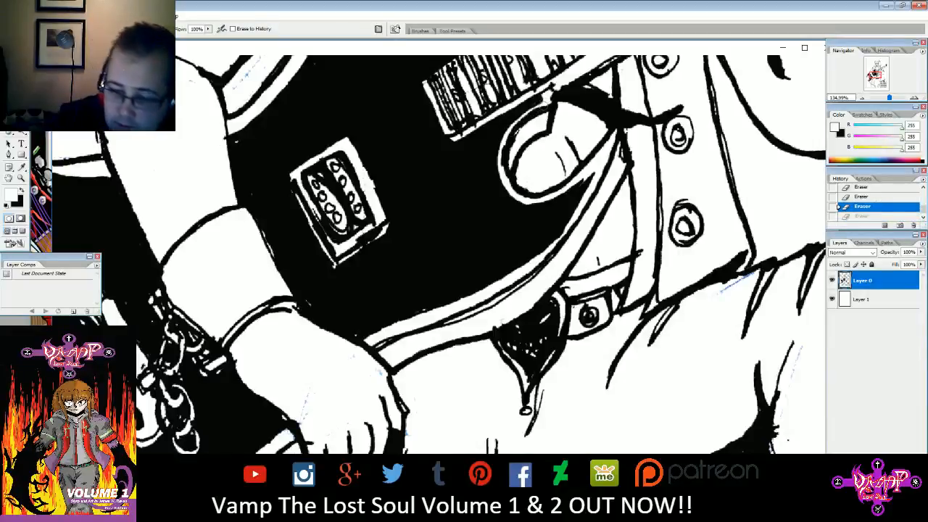
mouse_move(540, 108)
left_mouse_down()
mouse_move(509, 133)
mouse_move(501, 171)
left_mouse_up()
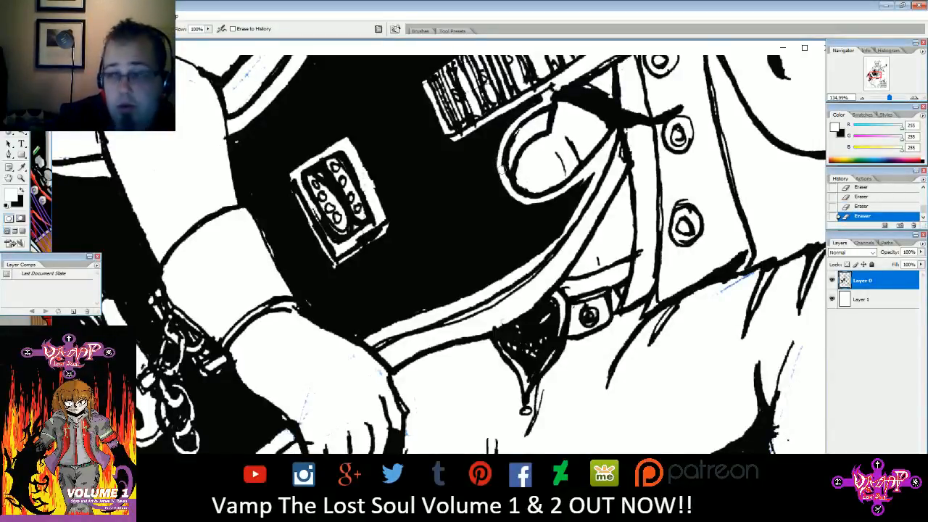
- Erase the rough ink inside the guitar body's upper horn and along the rim leading to its tip
left_click_drag(880, 74, 880, 68)
left_click_drag(484, 255, 468, 265)
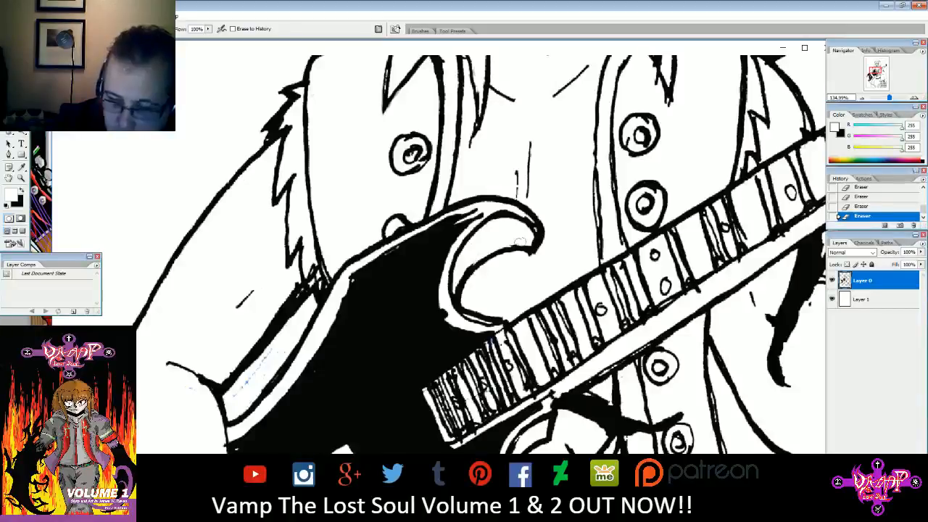
mouse_move(426, 229)
left_mouse_down()
mouse_move(482, 210)
mouse_move(459, 217)
mouse_move(465, 208)
left_mouse_up()
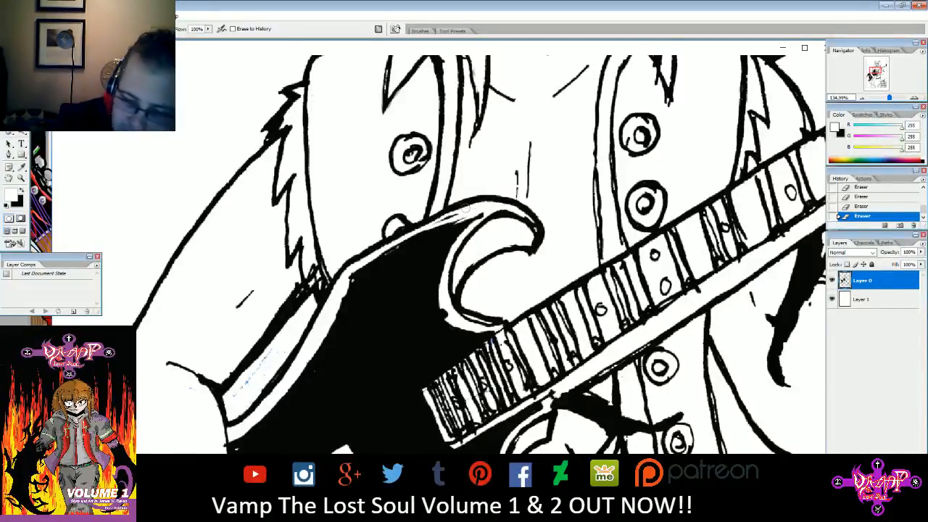
- Redraw the inner edge of the guitar's upper horn with a small black brush, filling the gaps along the rim
left_click(22, 190)
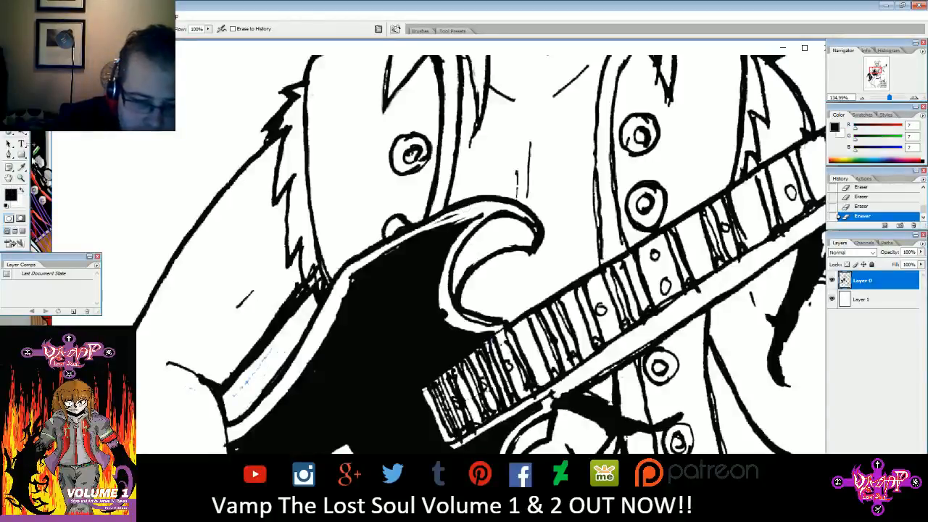
key("b")
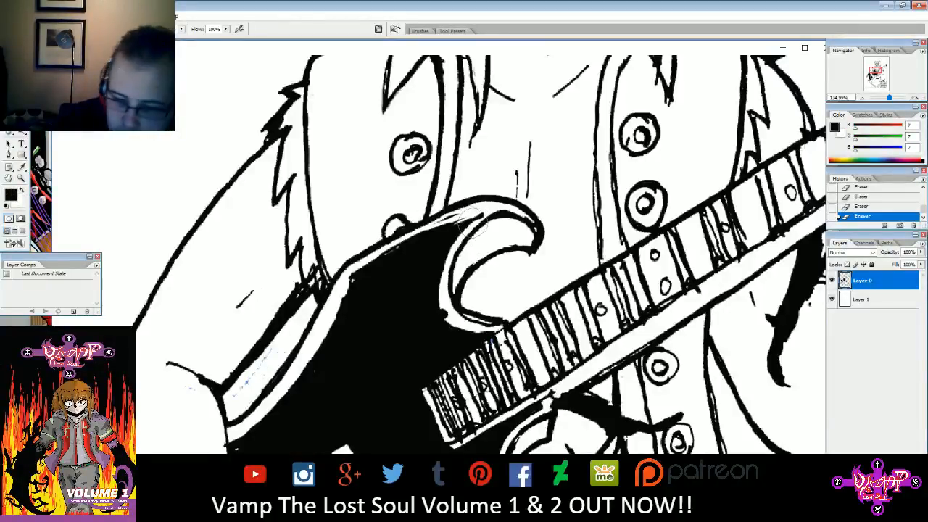
left_click(55, 29)
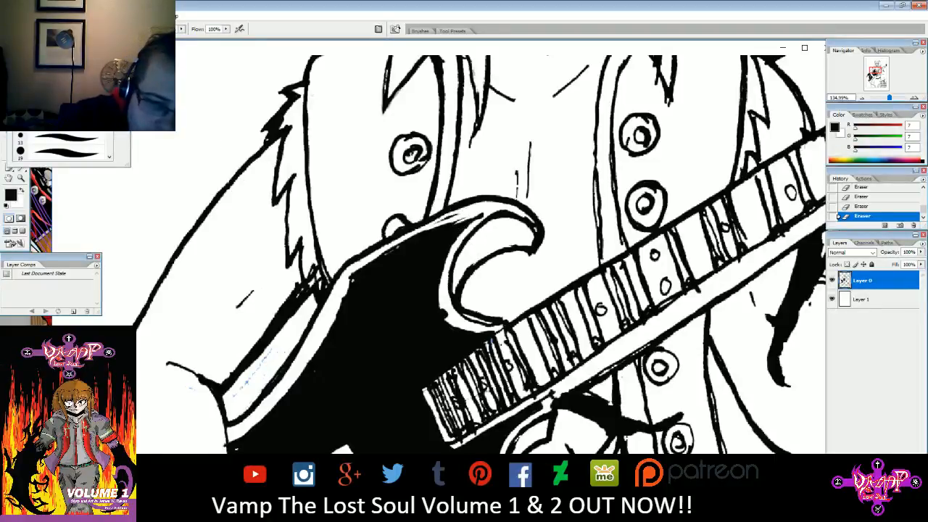
mouse_move(430, 233)
left_mouse_down()
mouse_move(464, 218)
mouse_move(426, 232)
mouse_move(499, 202)
left_mouse_up()
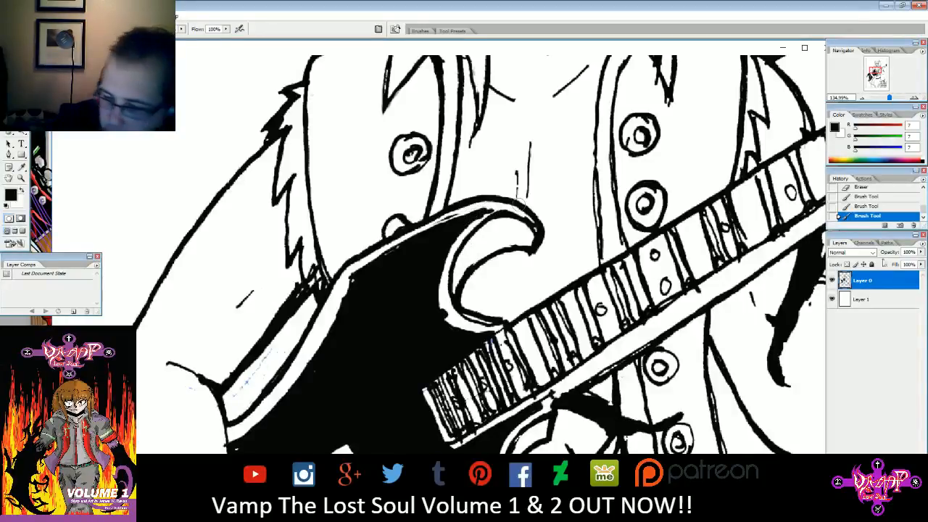
left_click(881, 208)
mouse_move(481, 210)
left_mouse_down()
mouse_move(497, 204)
mouse_move(464, 215)
mouse_move(493, 203)
left_mouse_up()
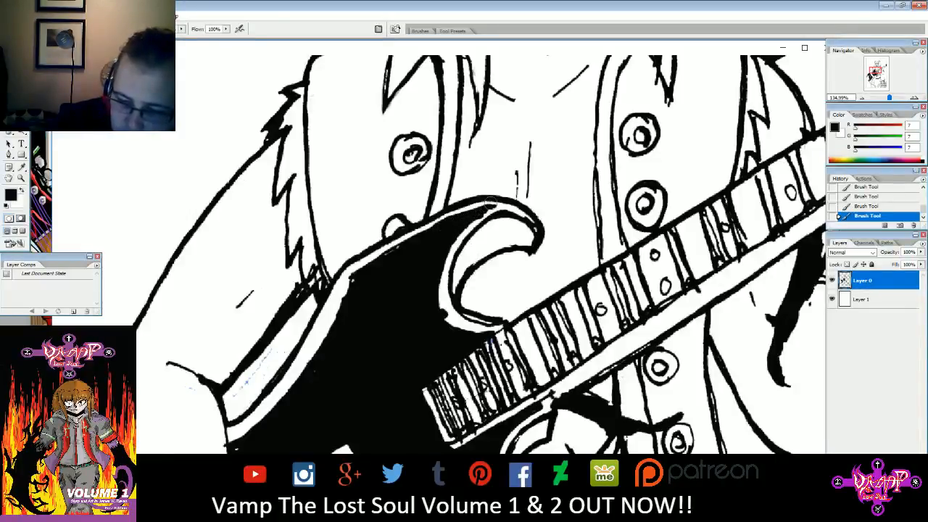
- Erase the excess ink along the upper horn's white rim and at the base of its inner curve
key("e")
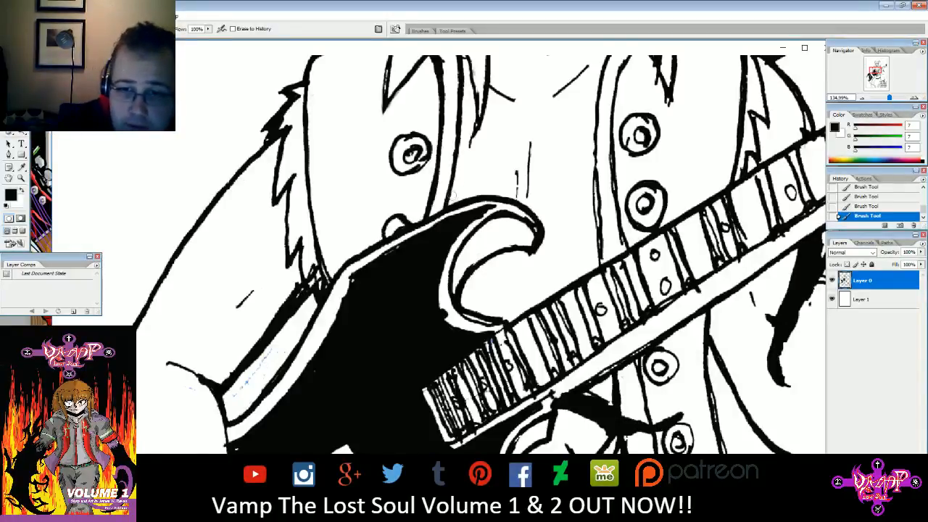
left_click_drag(428, 227, 472, 206)
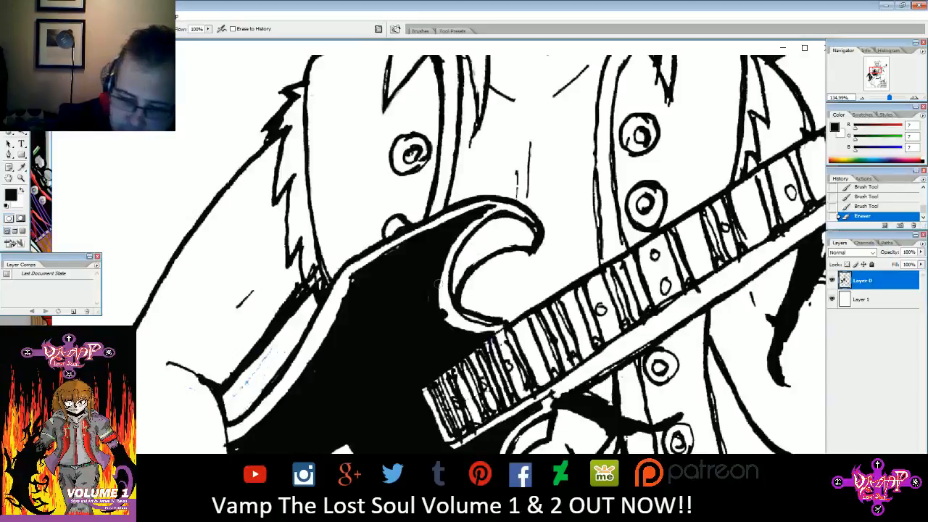
mouse_move(447, 314)
left_mouse_down()
mouse_move(444, 305)
mouse_move(492, 325)
mouse_move(458, 314)
left_mouse_up()
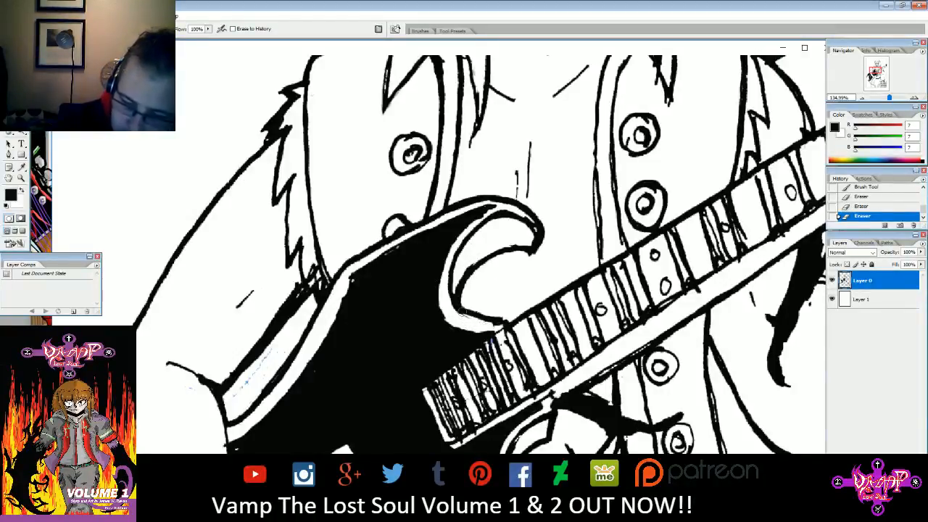
- Erase the stray marks and doubled fret lines along the guitar neck
left_click_drag(875, 73, 877, 72)
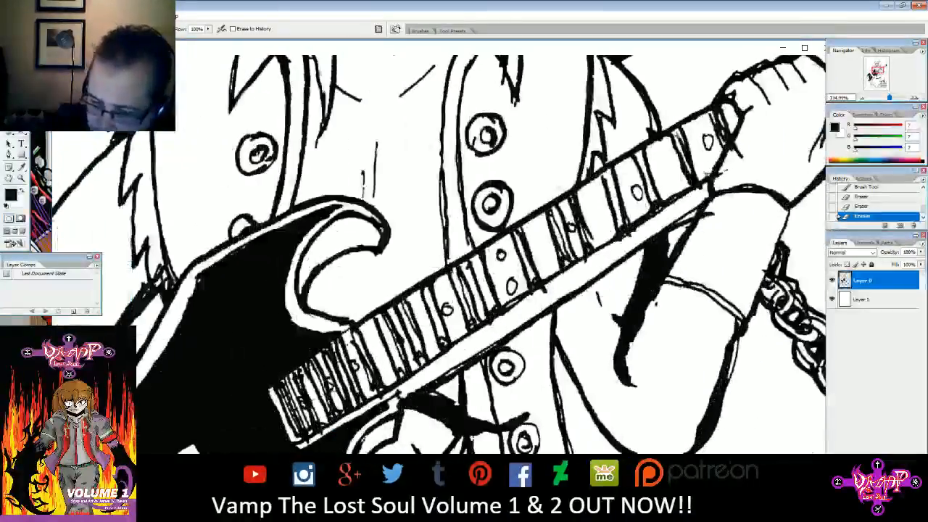
left_click_drag(681, 142, 687, 160)
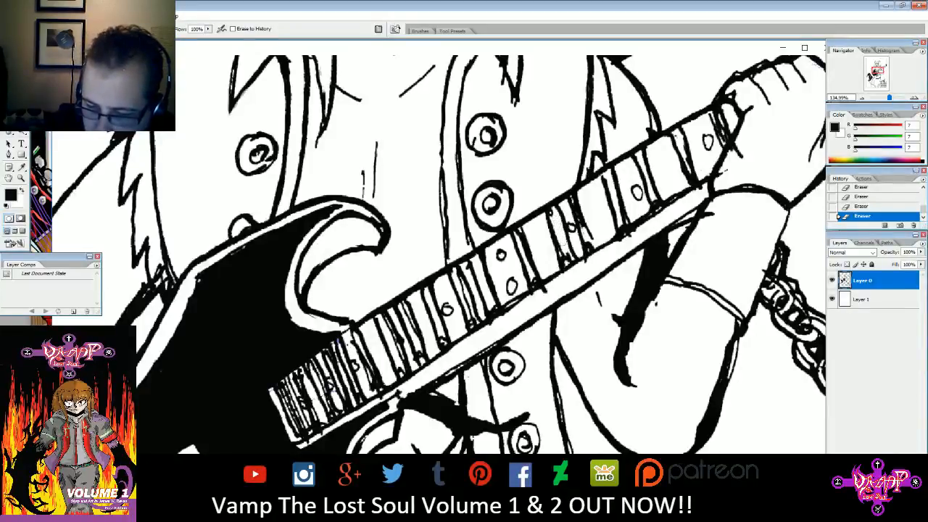
mouse_move(461, 281)
left_mouse_down()
mouse_move(469, 310)
mouse_move(456, 284)
left_mouse_up()
left_click_drag(470, 314, 470, 313)
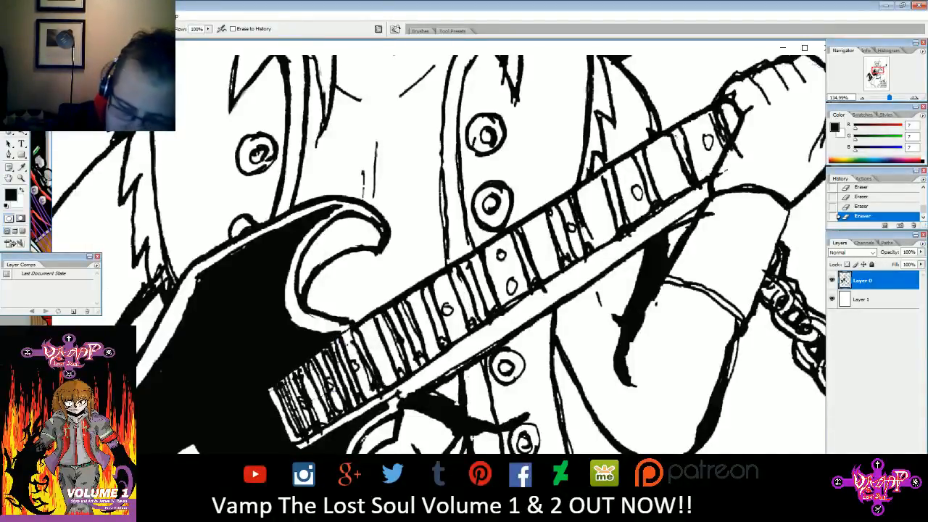
- Erase the stray lines inside the right hair lock beside the neck and around the ragged hair tips above the shoulder
left_click_drag(877, 72, 879, 68)
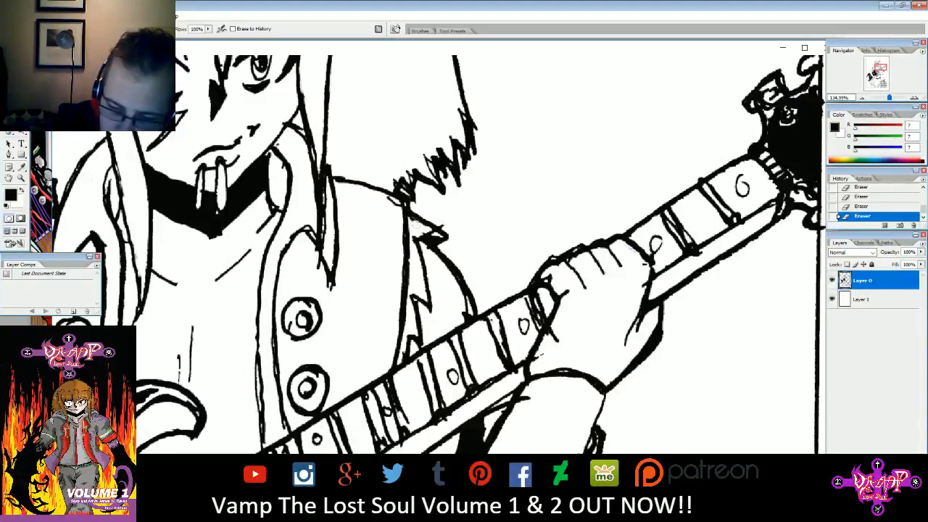
left_click_drag(880, 68, 879, 65)
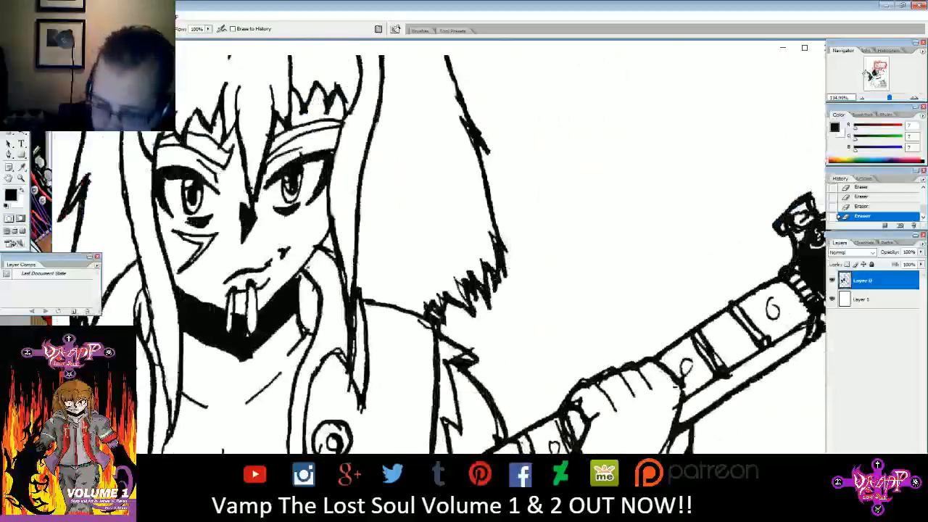
left_click_drag(356, 316, 354, 362)
mouse_move(439, 297)
left_mouse_down()
mouse_move(463, 272)
mouse_move(463, 298)
left_mouse_up()
left_click_drag(488, 247, 490, 233)
left_click_drag(416, 313, 419, 323)
- Redraw the right hair lock's lower edges in black down to its tip and erase the surplus ink inside the lock
key("b")
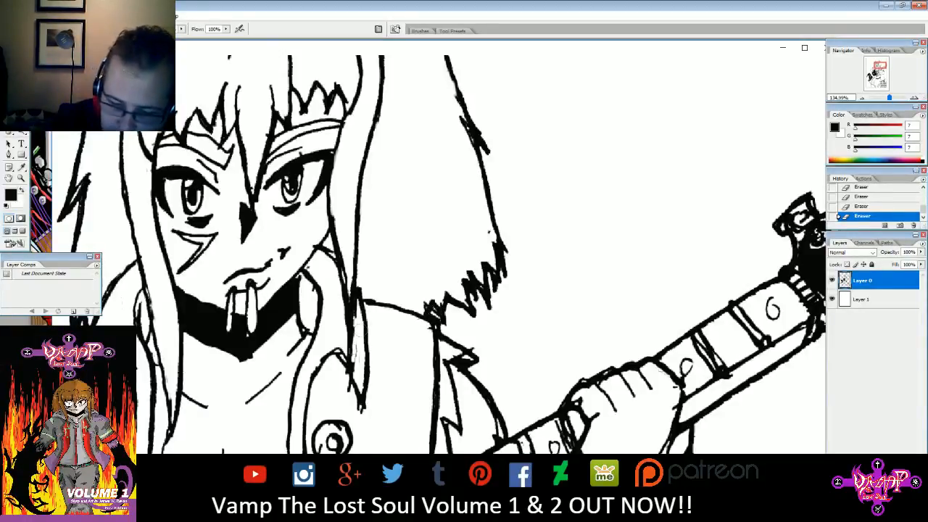
left_click_drag(346, 380, 343, 395)
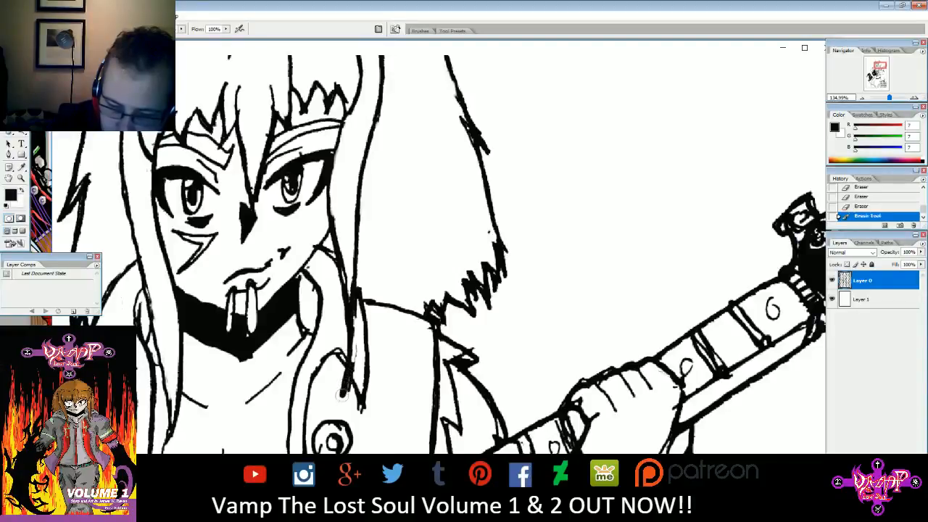
mouse_move(356, 332)
left_mouse_down()
mouse_move(356, 284)
mouse_move(355, 342)
left_mouse_up()
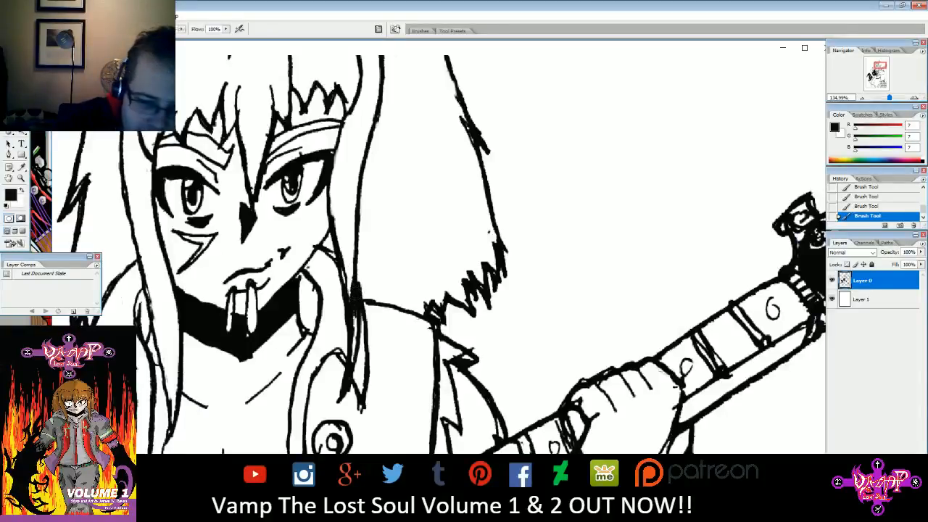
key("e")
mouse_move(352, 281)
left_mouse_down()
mouse_move(353, 343)
mouse_move(353, 290)
left_mouse_up()
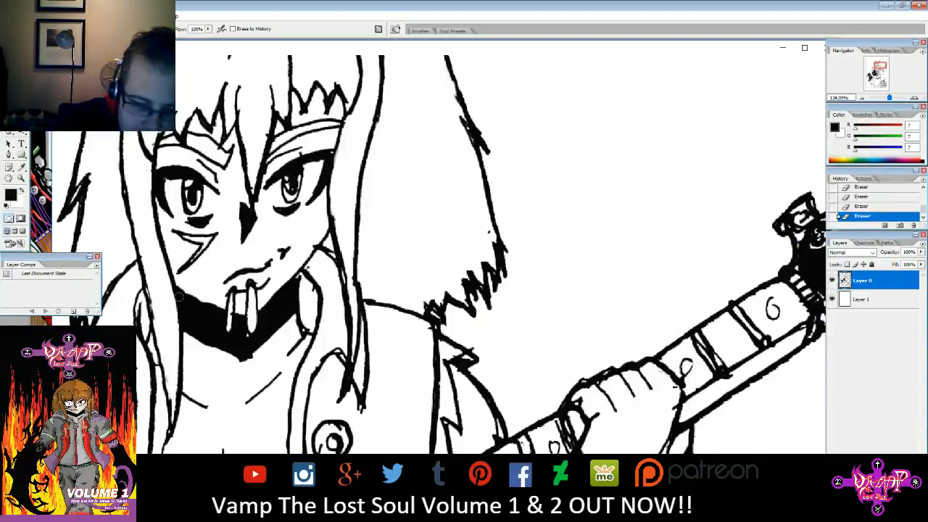
- Thicken the outer edge of the left hair lock beside the neck in black and erase the stray marks along it
key("b")
left_click_drag(157, 317, 172, 400)
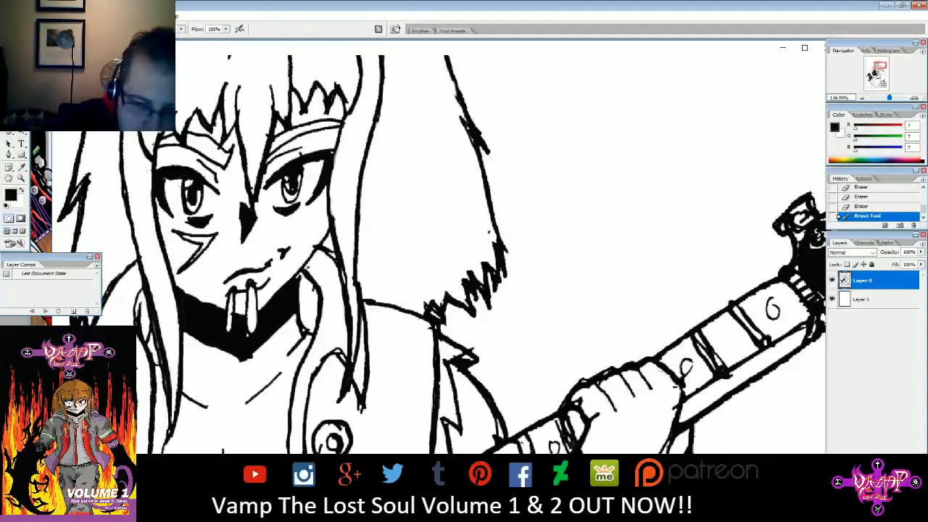
left_click(58, 29)
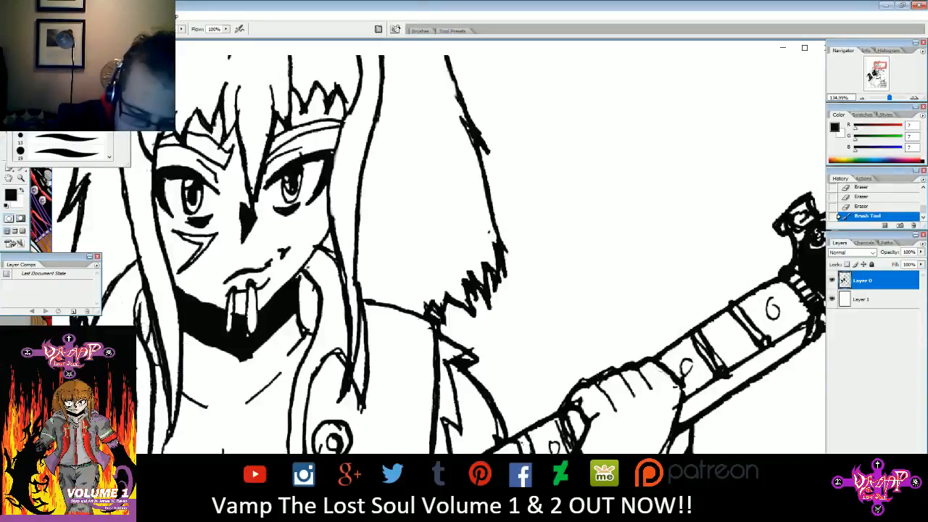
left_click(58, 29)
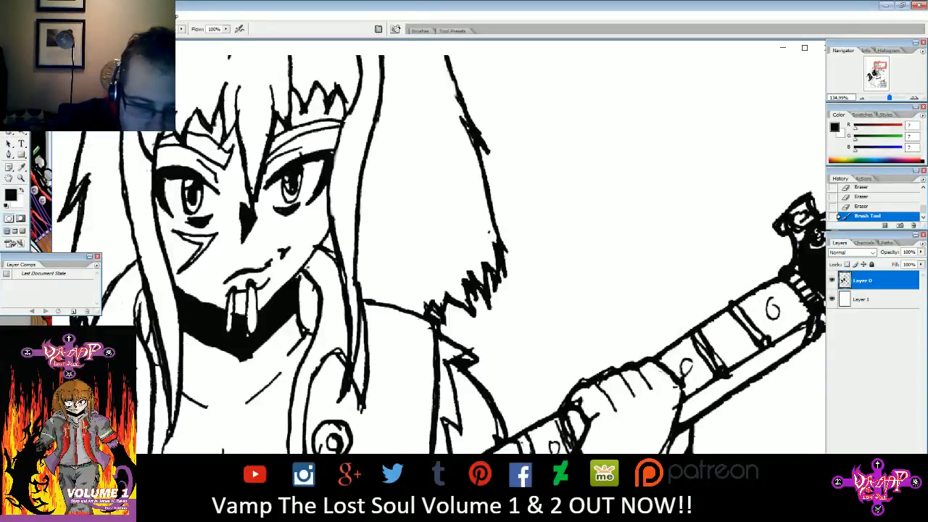
key("e")
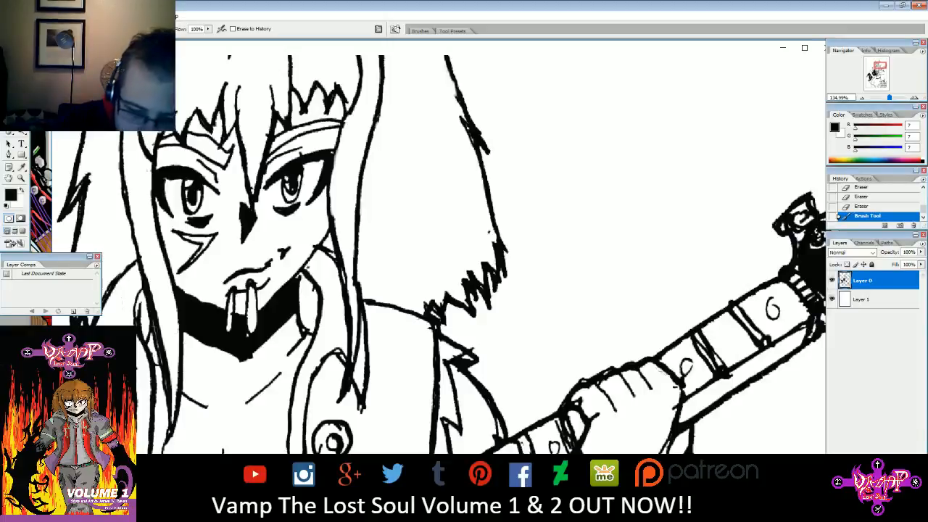
left_click(148, 318)
left_click(148, 319)
left_click(147, 318)
left_click_drag(153, 345, 150, 331)
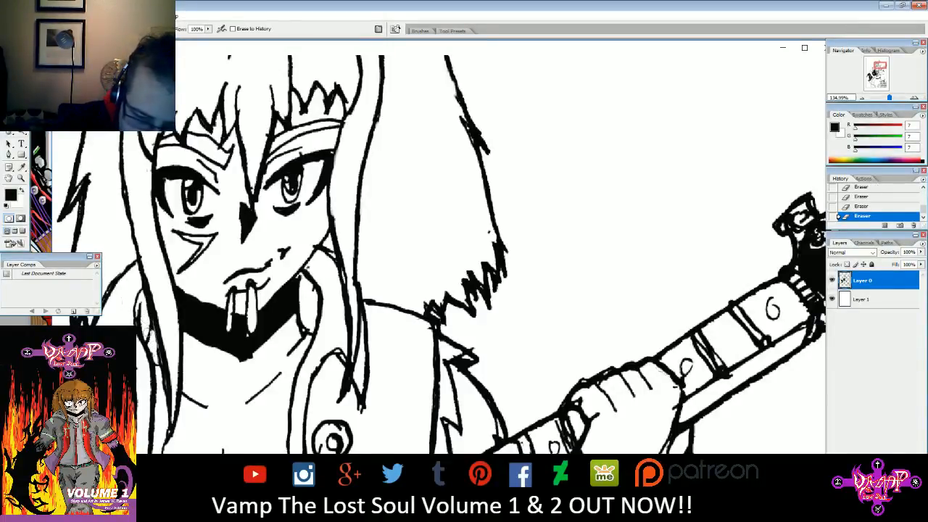
- Fill the collar gaps on both sides of the neck with black and erase the excess ink along the left lock's lower edge
key("b")
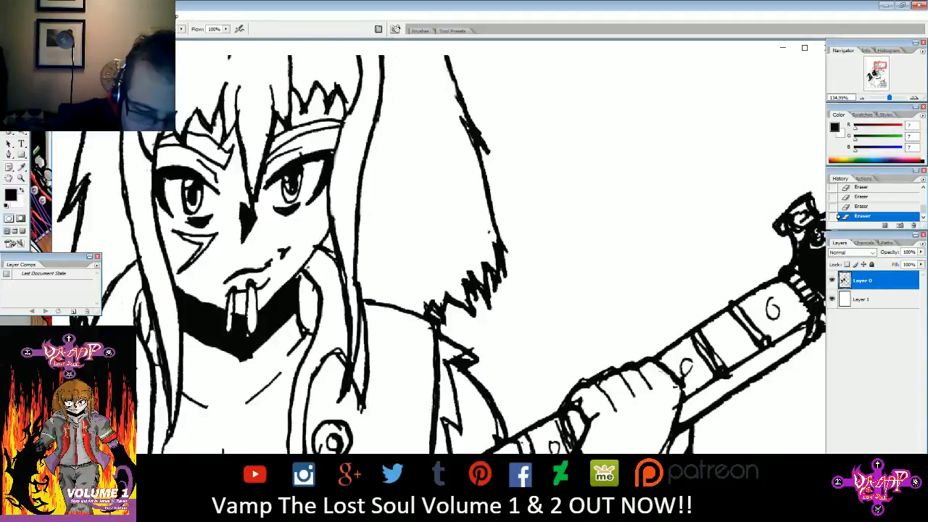
left_click_drag(151, 350, 157, 357)
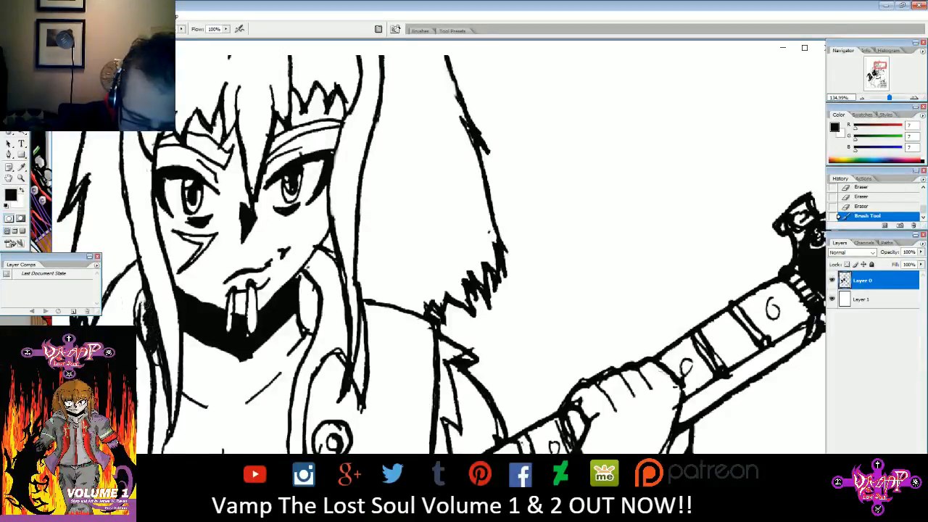
mouse_move(302, 275)
left_mouse_down()
mouse_move(306, 323)
mouse_move(304, 286)
mouse_move(314, 322)
mouse_move(317, 310)
left_mouse_up()
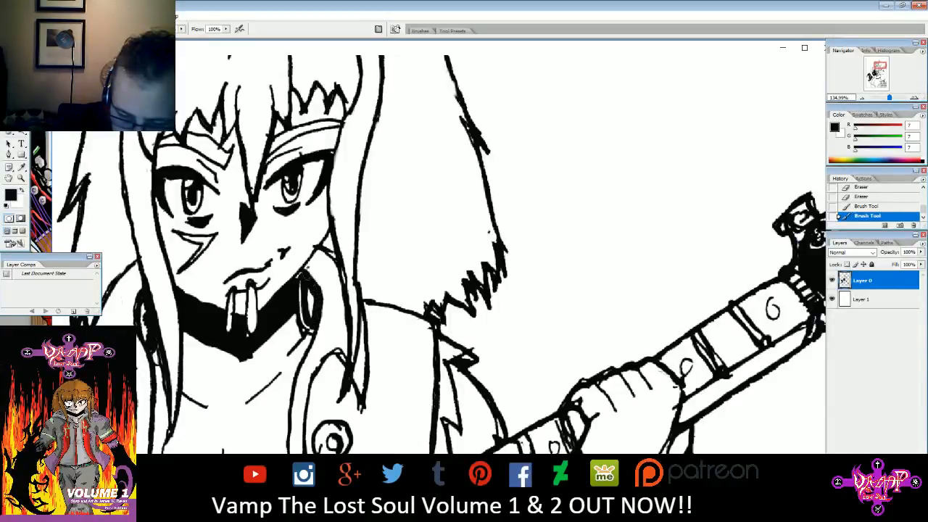
mouse_move(299, 276)
left_mouse_down()
mouse_move(310, 329)
mouse_move(310, 296)
left_mouse_up()
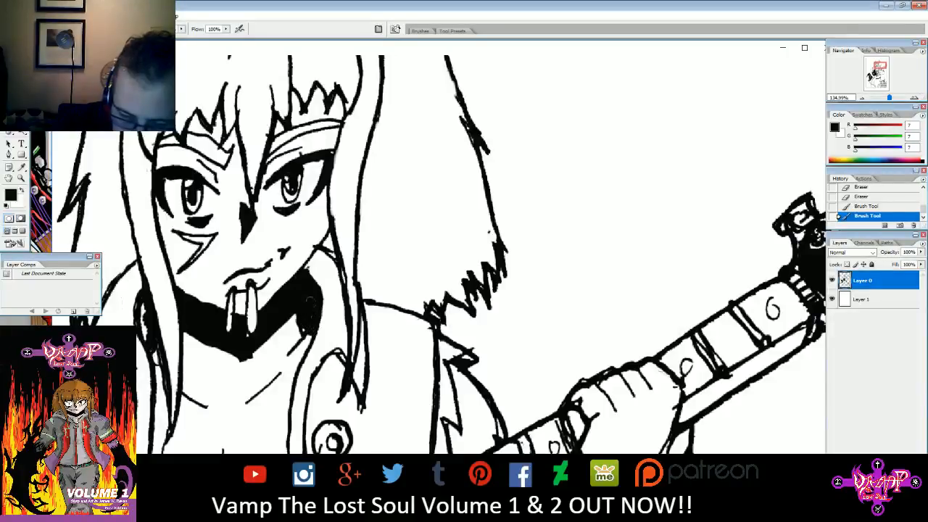
mouse_move(145, 309)
left_mouse_down()
mouse_move(145, 343)
mouse_move(145, 291)
left_mouse_up()
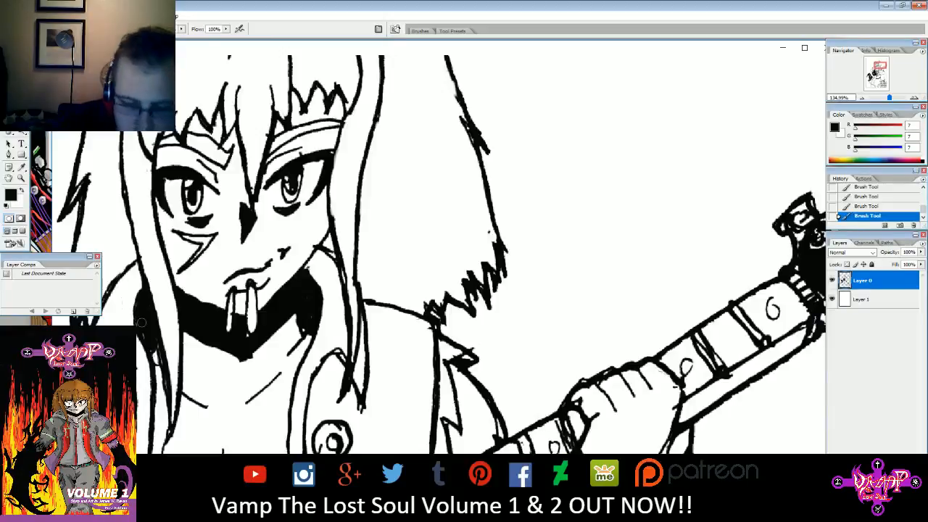
key("e")
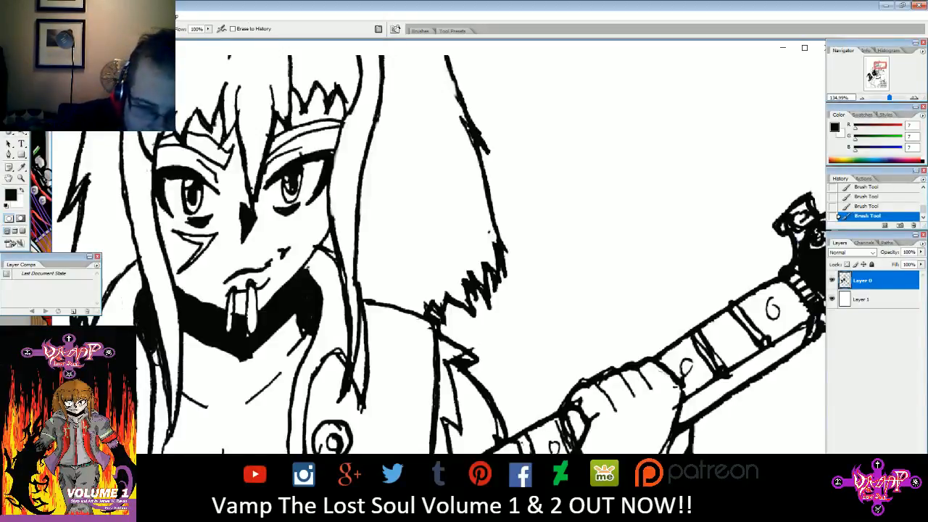
mouse_move(158, 358)
left_mouse_down()
mouse_move(164, 406)
mouse_move(161, 398)
left_mouse_up()
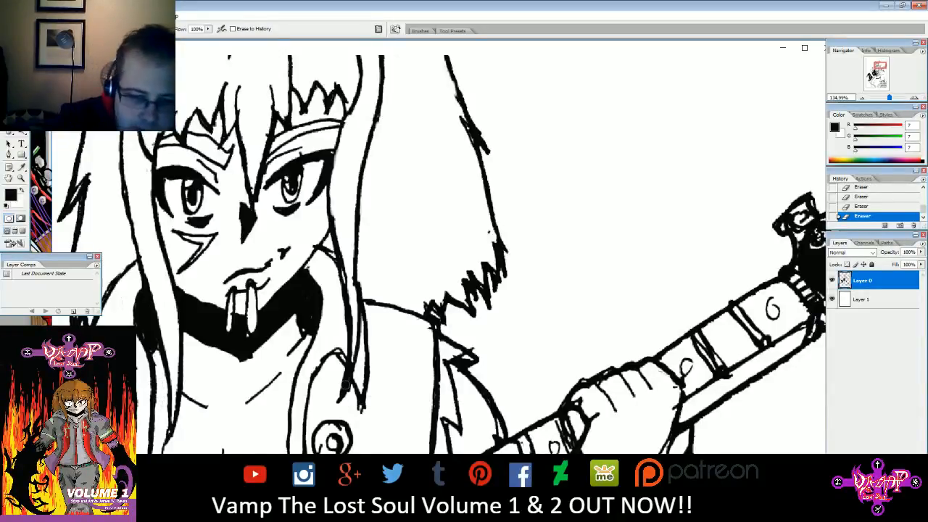
- Redraw the right hair lock wider and longer in black, down to the vest button, and erase its old inner lines
key("b")
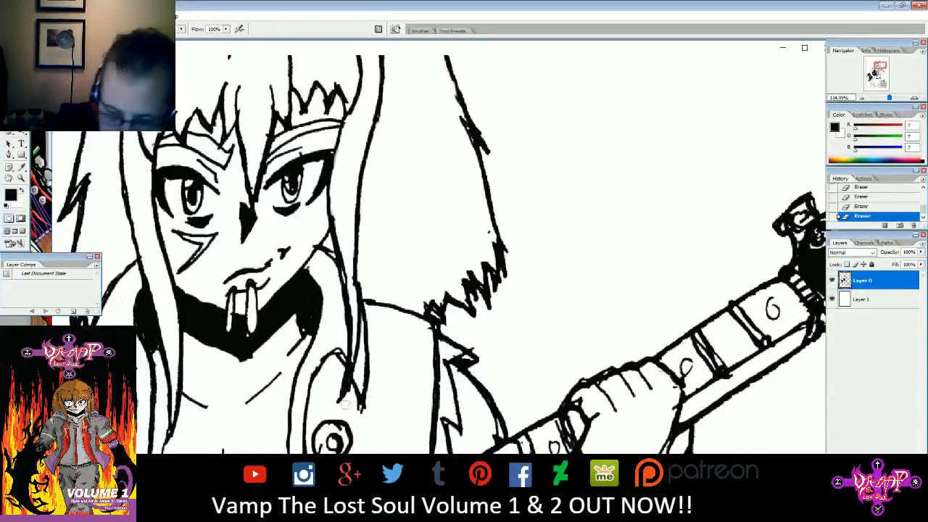
mouse_move(334, 416)
left_mouse_down()
mouse_move(335, 352)
mouse_move(342, 407)
mouse_move(371, 288)
mouse_move(354, 189)
left_mouse_up()
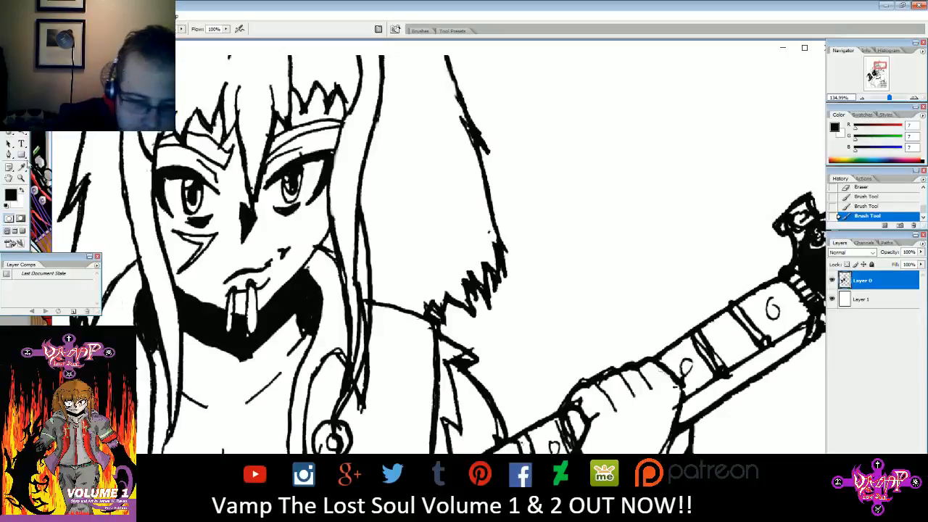
key("e")
left_click_drag(355, 226, 360, 313)
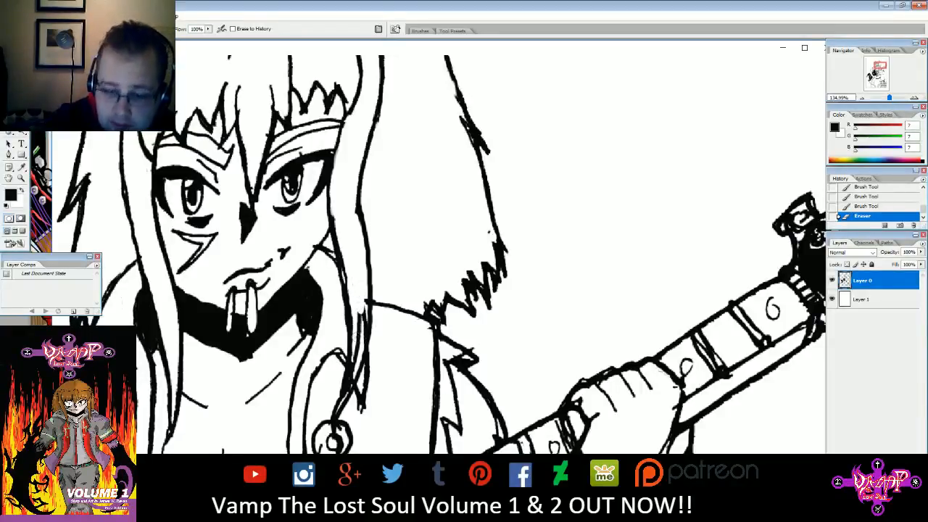
left_click_drag(357, 326, 342, 401)
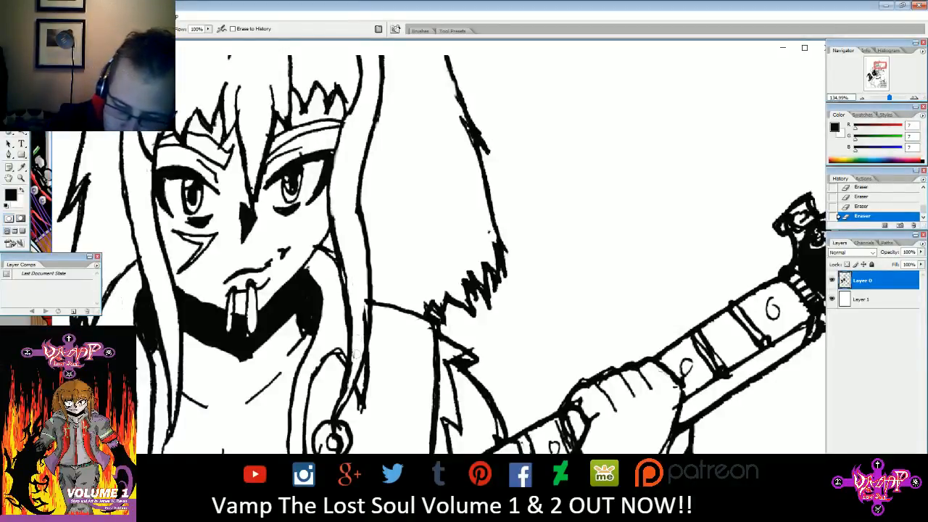
- Erase the leftover marks inside the right hair lock near its tip and retouch its inner edge beside the collar in black
left_click_drag(363, 334, 366, 303)
mouse_move(345, 248)
left_mouse_down()
mouse_move(347, 281)
mouse_move(335, 215)
mouse_move(351, 300)
left_mouse_up()
key("b")
left_click_drag(346, 297, 334, 238)
- Redraw the finger lines of the hand on the guitar neck in black and erase the rough ink along the knuckles
left_click_drag(889, 97, 883, 68)
left_click_drag(464, 210, 485, 244)
mouse_move(484, 200)
left_mouse_down()
mouse_move(500, 229)
mouse_move(471, 218)
mouse_move(515, 220)
left_mouse_up()
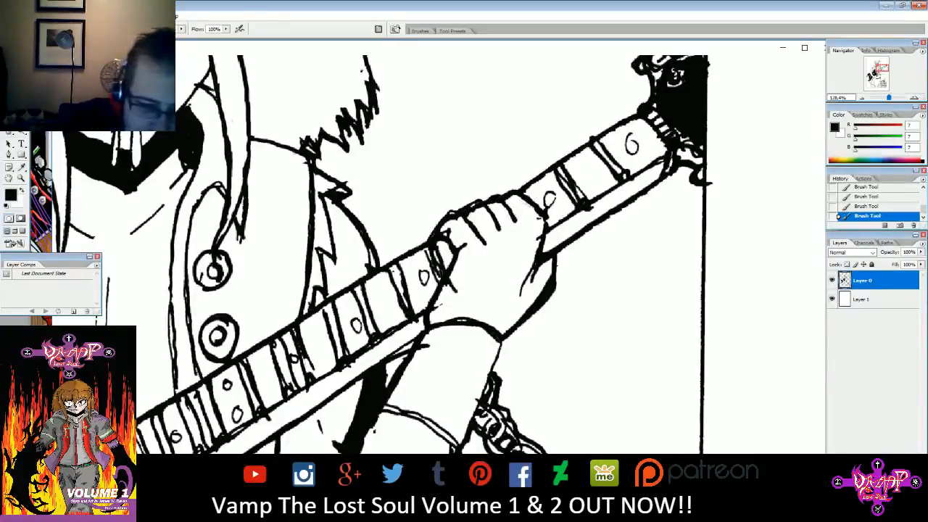
key("e")
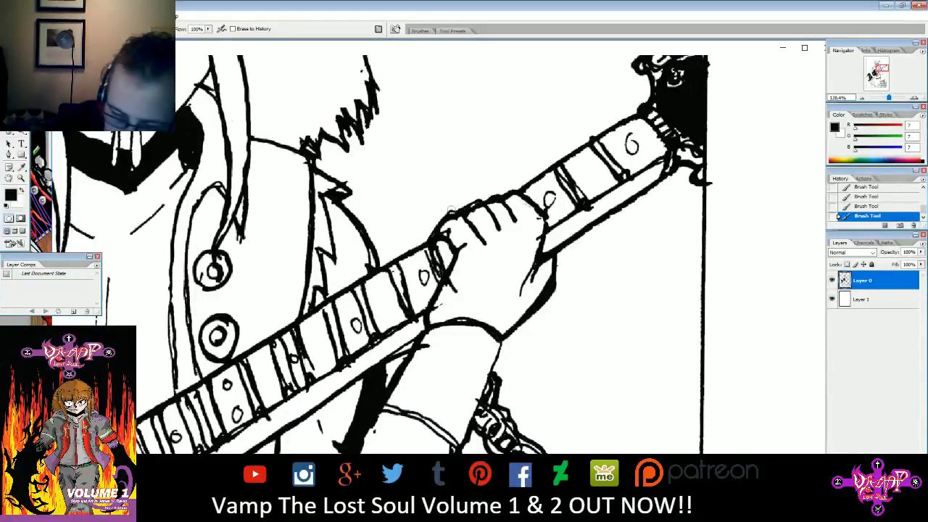
left_click_drag(454, 206, 479, 196)
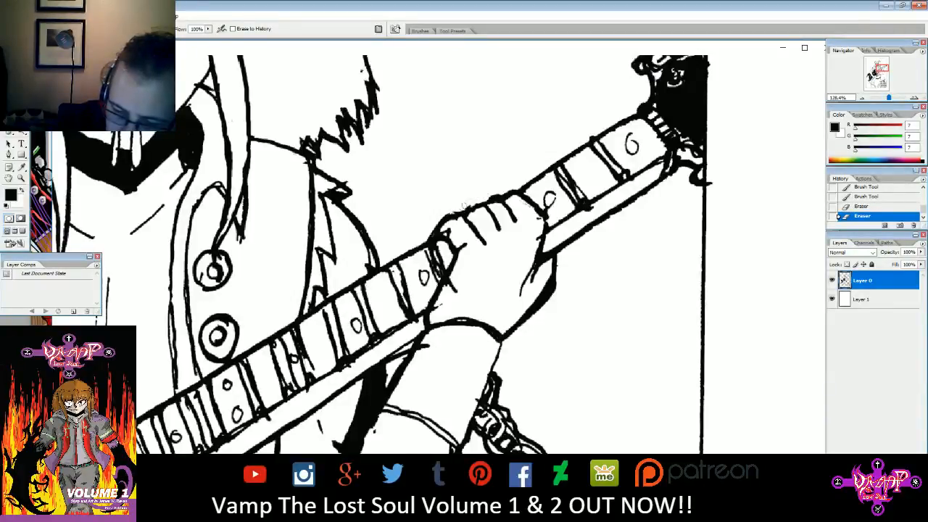
left_click(470, 206)
left_click_drag(501, 195, 516, 185)
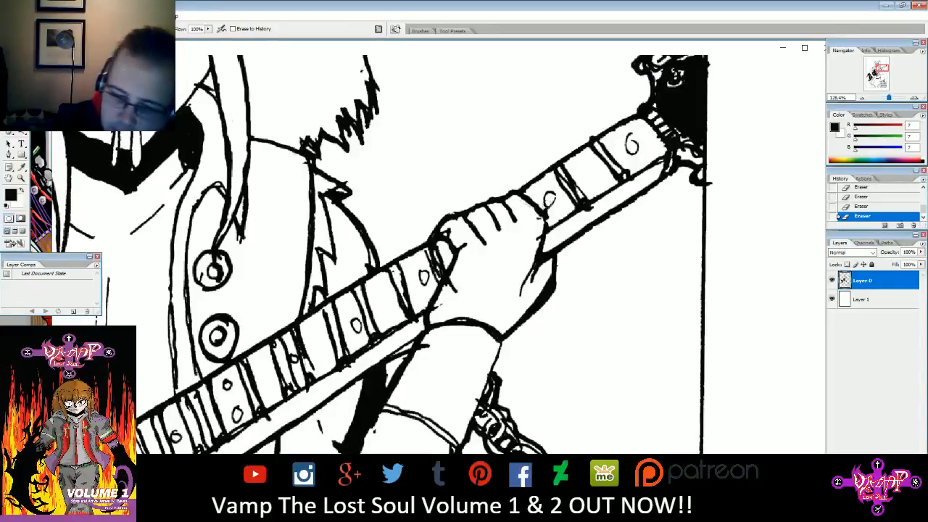
- Erase the rough upper edge of the guitar neck beyond the fretting hand and redraw it in black
mouse_move(526, 181)
left_mouse_down()
mouse_move(518, 187)
mouse_move(570, 160)
mouse_move(566, 147)
left_mouse_up()
key("b")
left_click_drag(521, 191, 608, 139)
left_click_drag(432, 241, 437, 233)
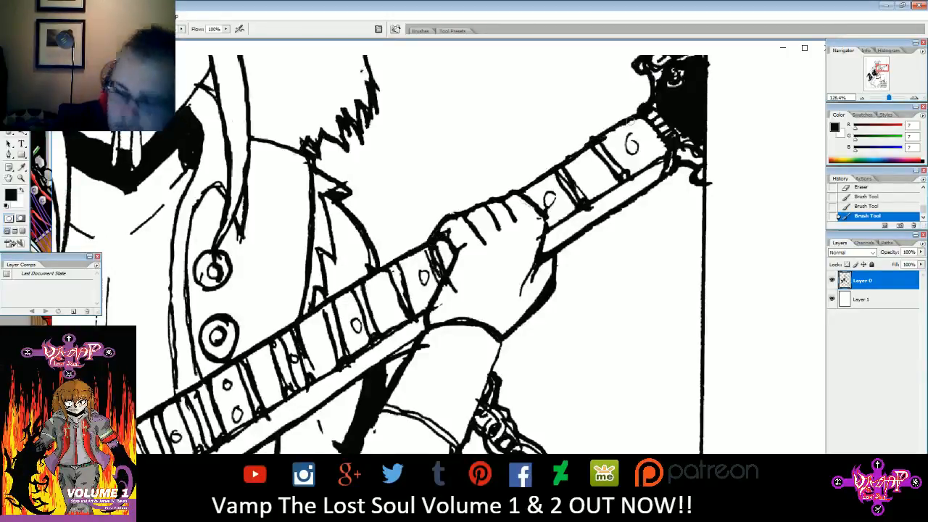
- Fill the gap in the upper guitar knob with black and erase the excess ink along the lower knob's white rim
left_click_drag(889, 98, 872, 75)
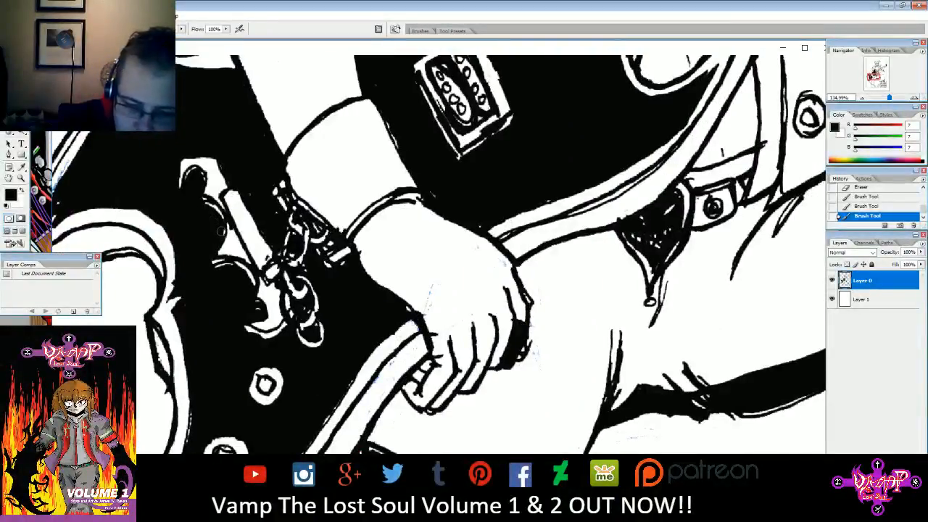
left_click(221, 241)
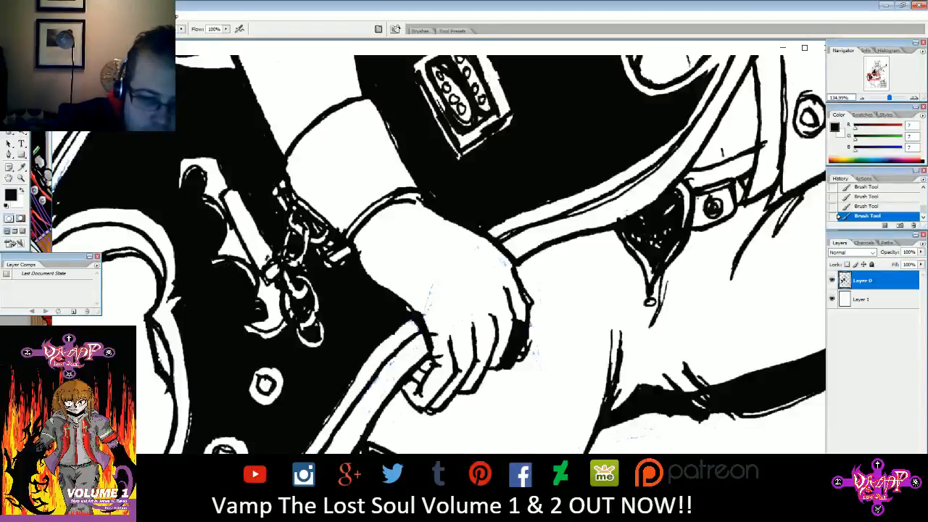
key("e")
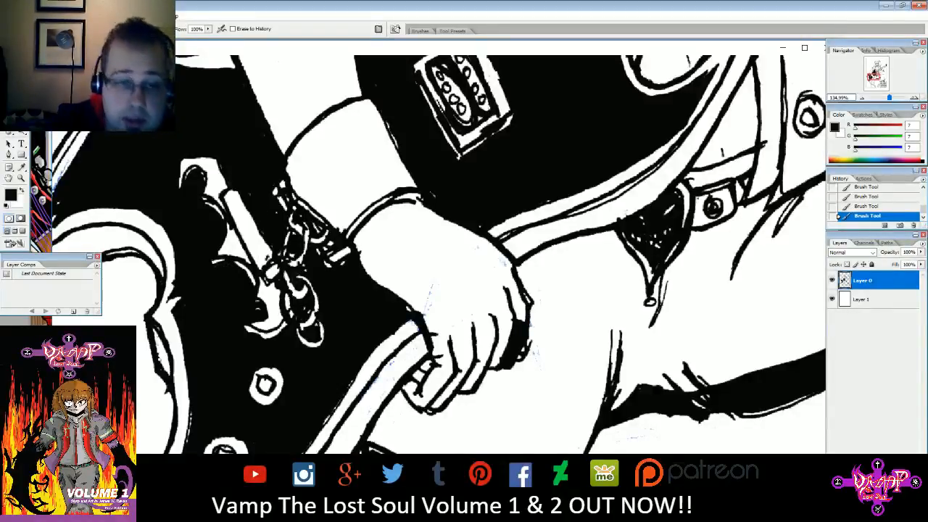
mouse_move(222, 261)
left_mouse_down()
mouse_move(242, 266)
mouse_move(216, 259)
left_mouse_up()
left_click_drag(252, 331, 272, 334)
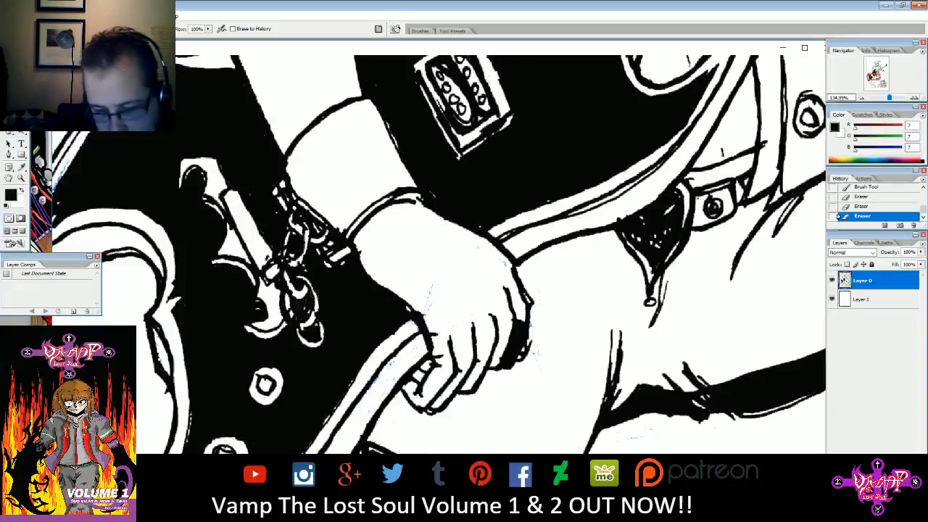
- Clear the black ink inside the hanging wrist-chain links with the eraser, undoing the misplaced stroke
mouse_move(287, 305)
left_mouse_down()
mouse_move(304, 310)
mouse_move(301, 337)
left_mouse_up()
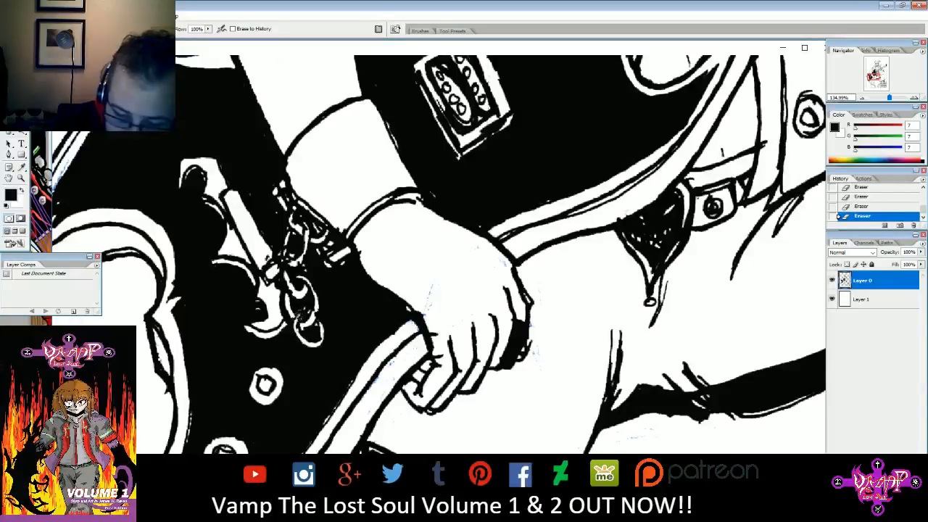
left_click(880, 209)
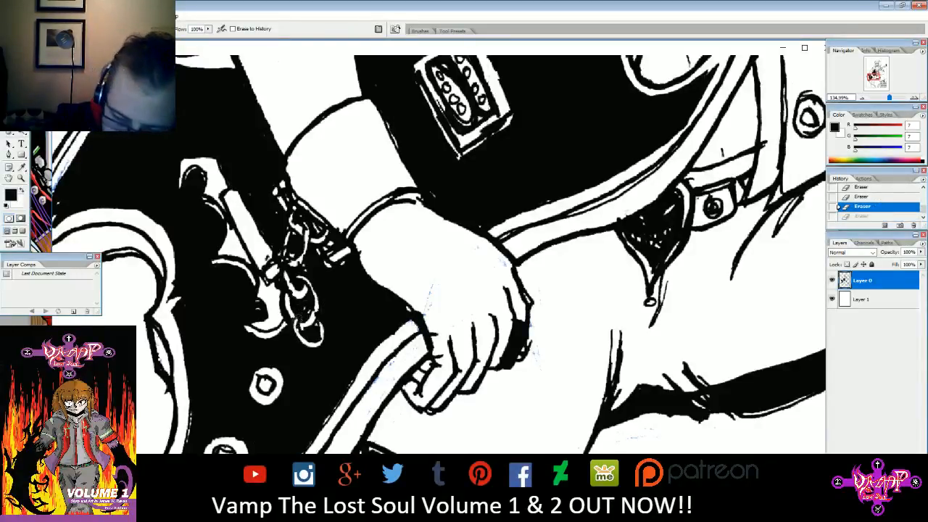
left_click(308, 310)
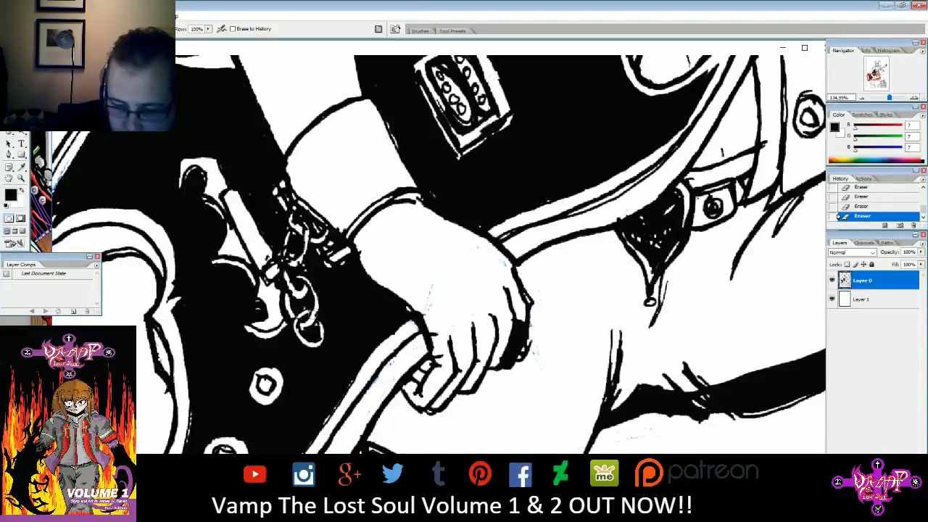
left_click_drag(298, 276, 315, 312)
left_click_drag(307, 274, 305, 284)
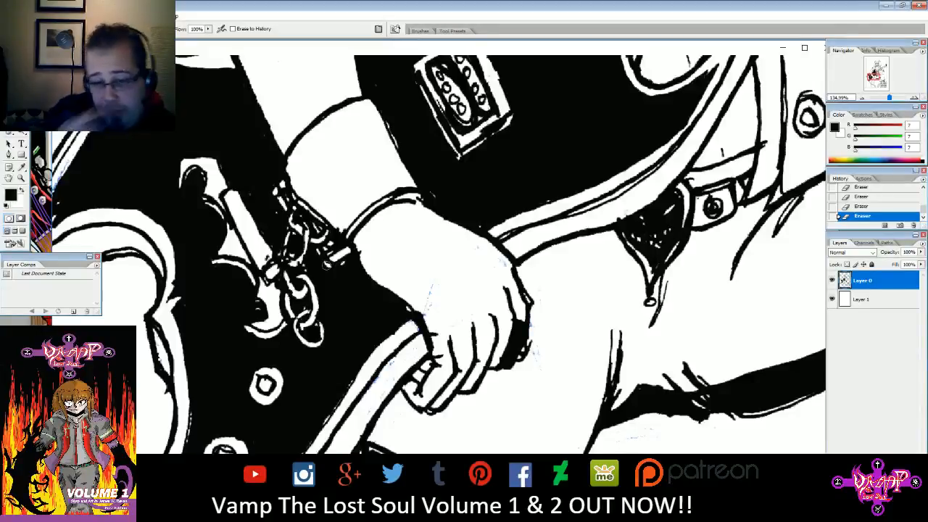
- Clean up the wristband's end and fill the white specks around the strumming hand and along the guitar body's trim with black
key("b")
left_click_drag(403, 210, 426, 198)
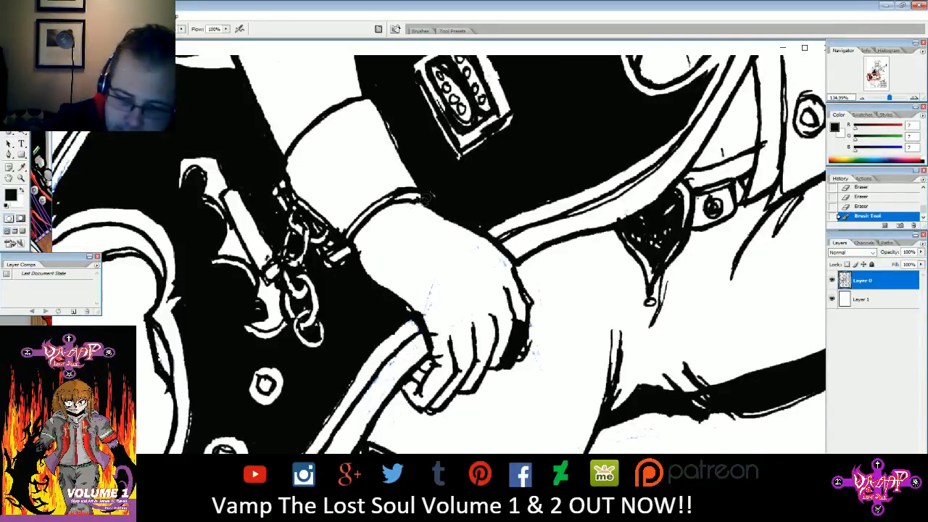
key("e")
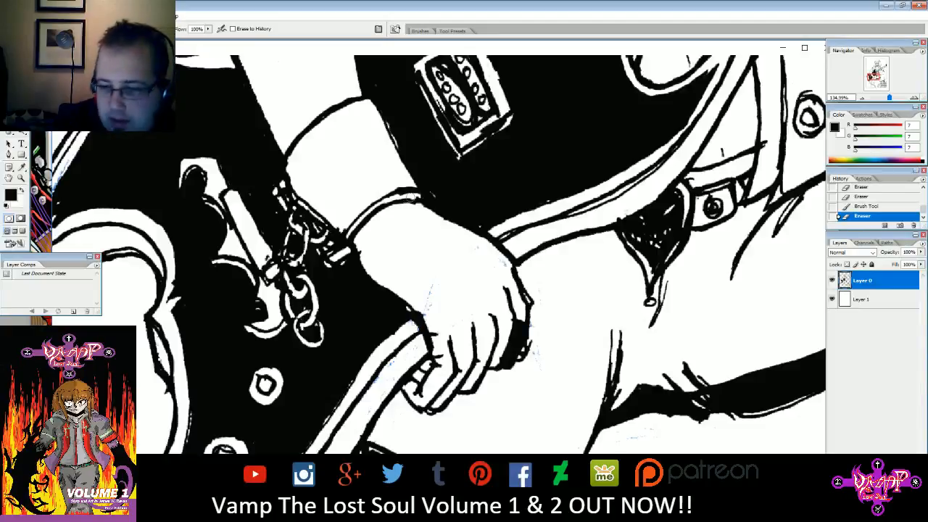
key("b")
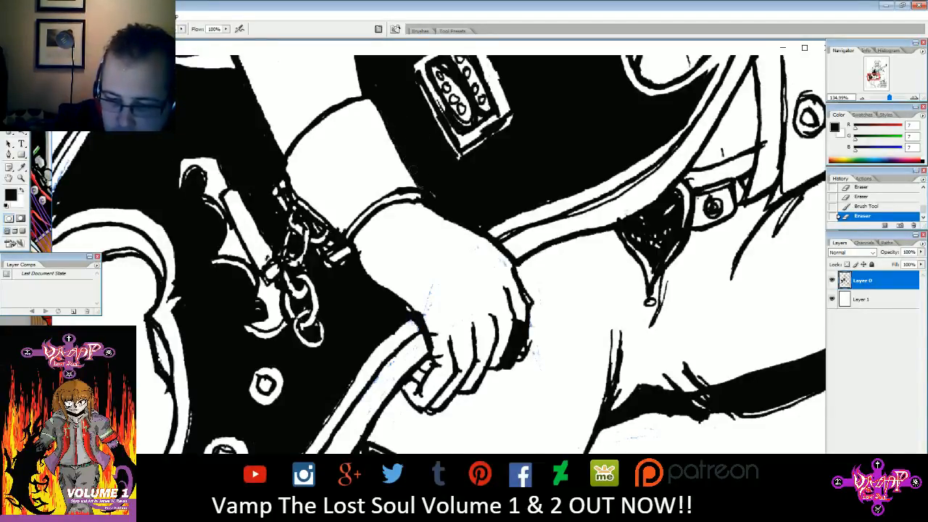
left_click_drag(433, 192, 427, 178)
left_click_drag(408, 318, 405, 307)
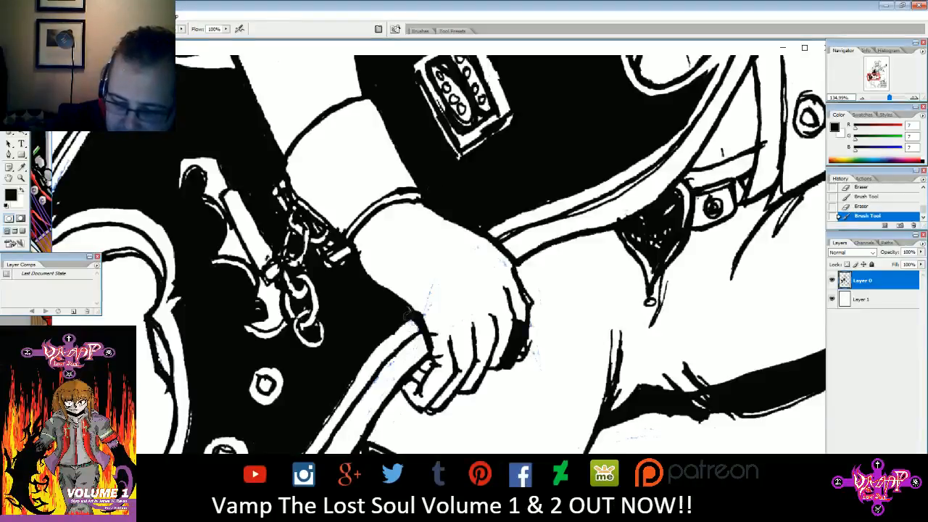
left_click_drag(481, 226, 494, 223)
left_click_drag(540, 202, 553, 197)
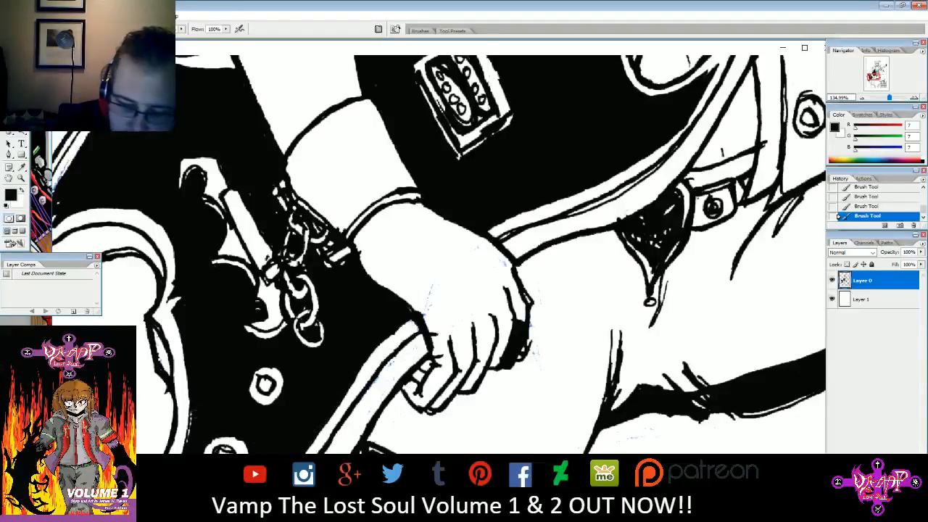
- Erase the blue specks and stray inner lines from the white trim along the guitar body's outer edge and beside the elbow
left_click_drag(874, 76, 870, 77)
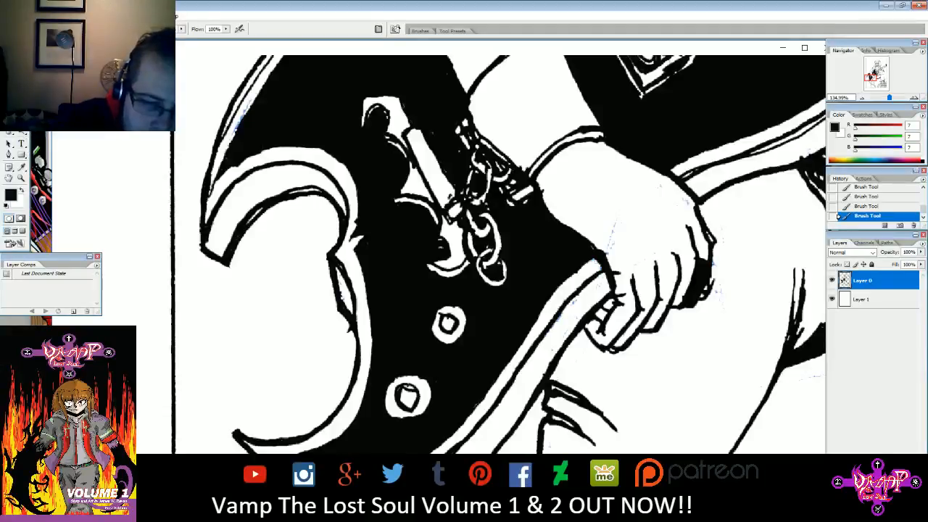
key("e")
mouse_move(245, 107)
left_mouse_down()
mouse_move(236, 125)
mouse_move(253, 98)
mouse_move(231, 129)
mouse_move(256, 79)
mouse_move(224, 136)
left_mouse_up()
mouse_move(268, 67)
left_mouse_down()
mouse_move(278, 58)
mouse_move(266, 67)
left_mouse_up()
mouse_move(217, 150)
left_mouse_down()
mouse_move(212, 200)
mouse_move(215, 183)
mouse_move(251, 163)
mouse_move(164, 279)
mouse_move(221, 432)
left_mouse_up()
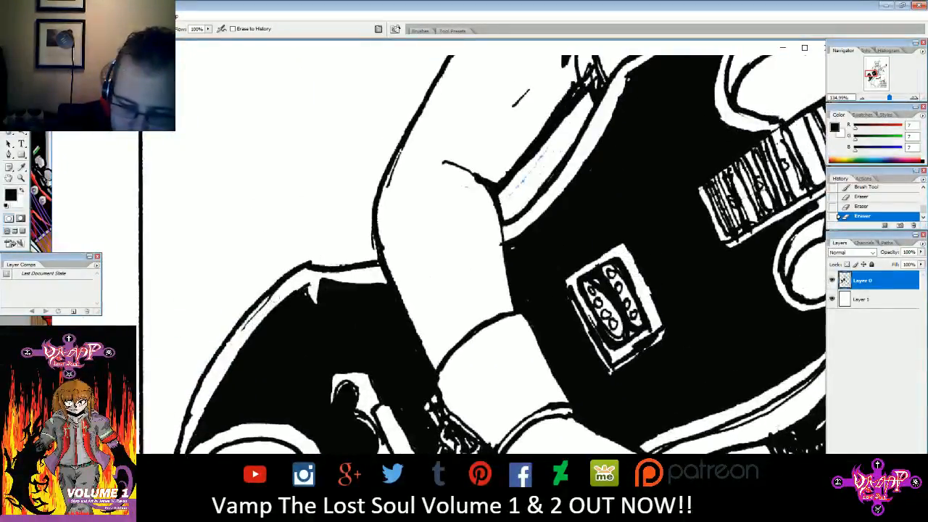
mouse_move(274, 296)
left_mouse_down()
mouse_move(220, 360)
mouse_move(192, 411)
left_mouse_up()
mouse_move(540, 166)
left_mouse_down()
mouse_move(521, 180)
mouse_move(537, 166)
left_mouse_up()
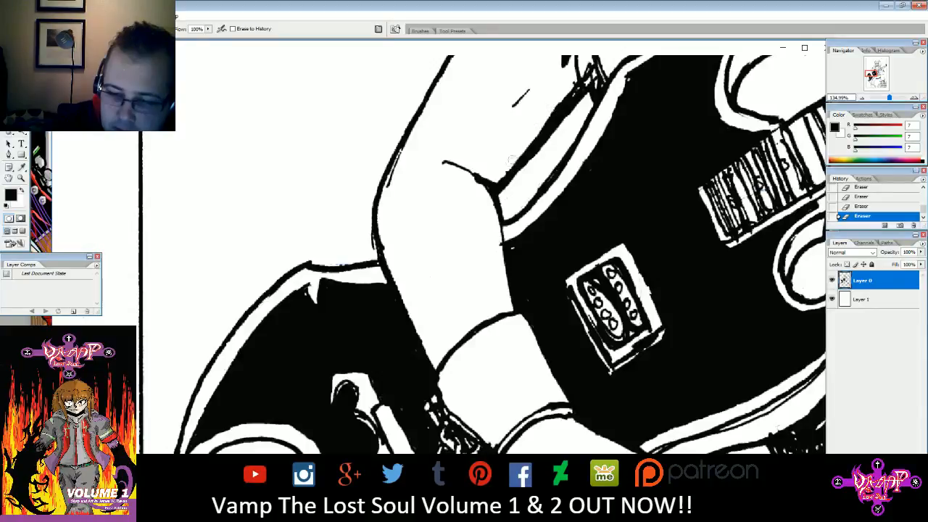
- Erase the stray lines at the bottom of the torn sleeve fringe above the guitar and refill its dark base in black
left_click_drag(893, 63, 872, 75)
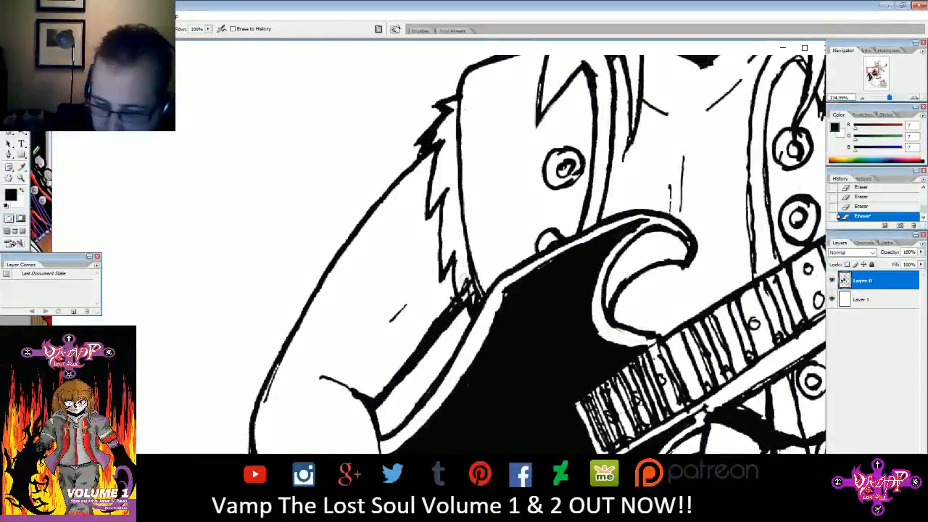
left_click_drag(468, 278, 472, 299)
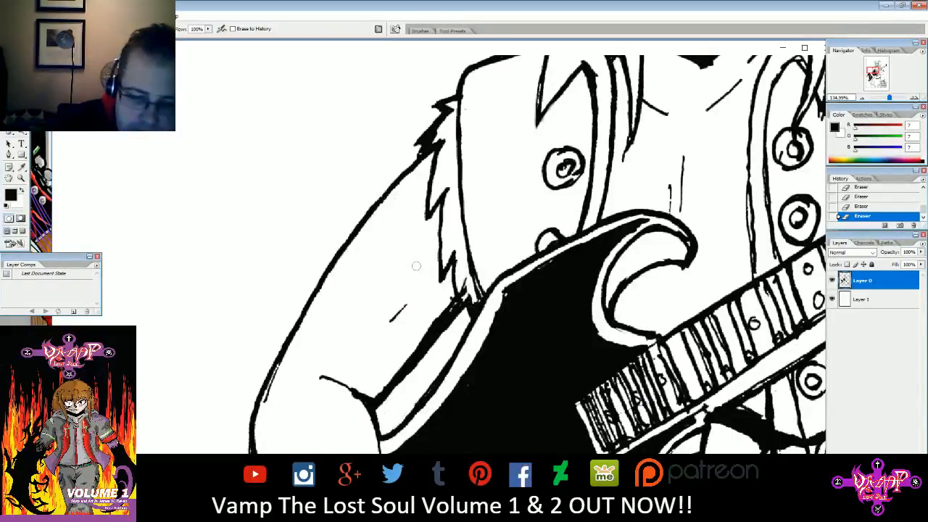
key("b")
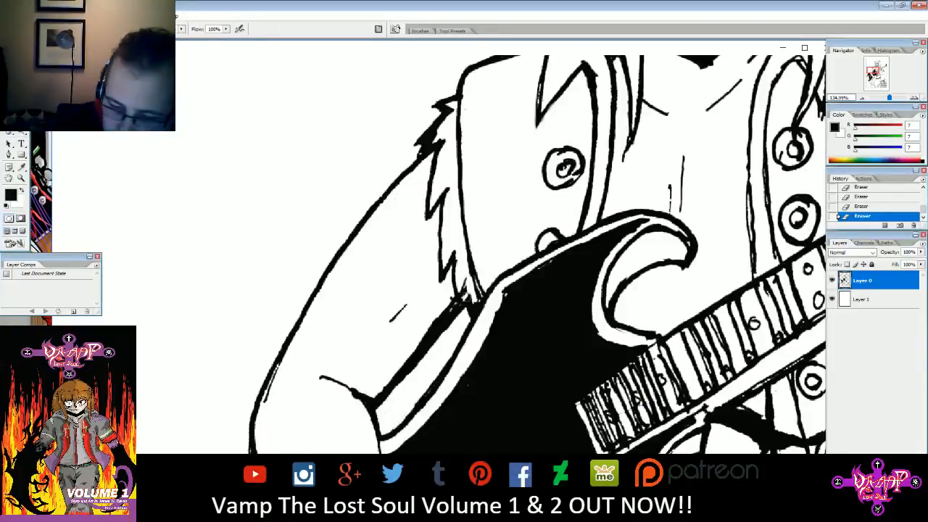
left_click_drag(463, 283, 448, 316)
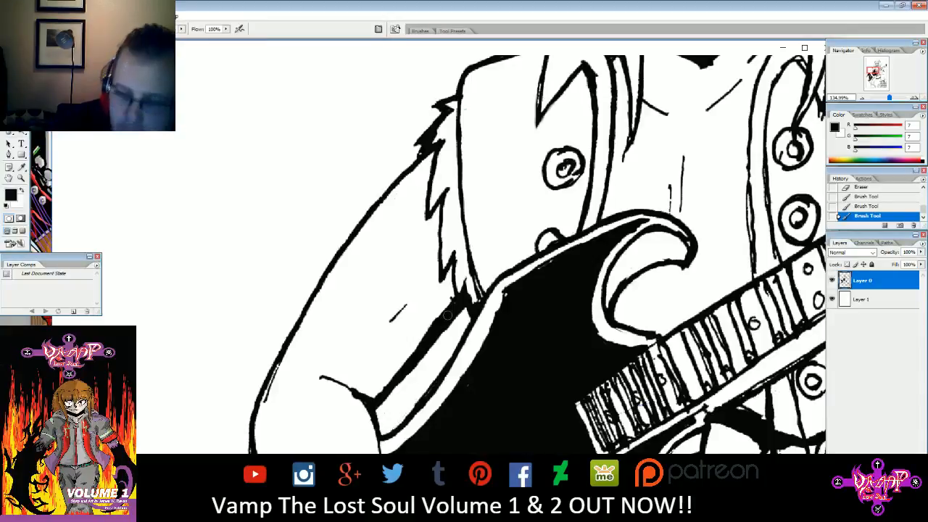
- Erase the stray marks at the tip of the torn sleeve above the guitar neck and along the hair's outer edge
left_click_drag(869, 73, 877, 71)
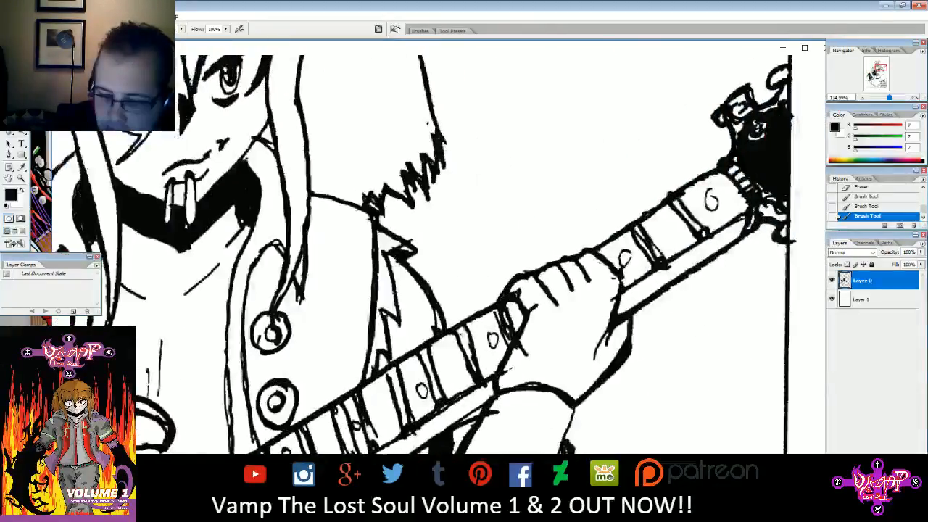
key("e")
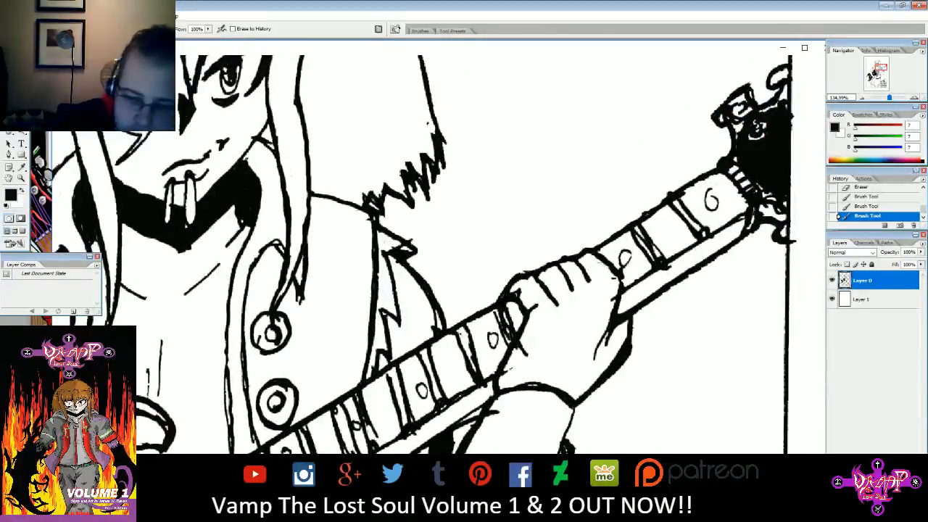
left_click_drag(410, 240, 408, 232)
left_click_drag(425, 123, 432, 118)
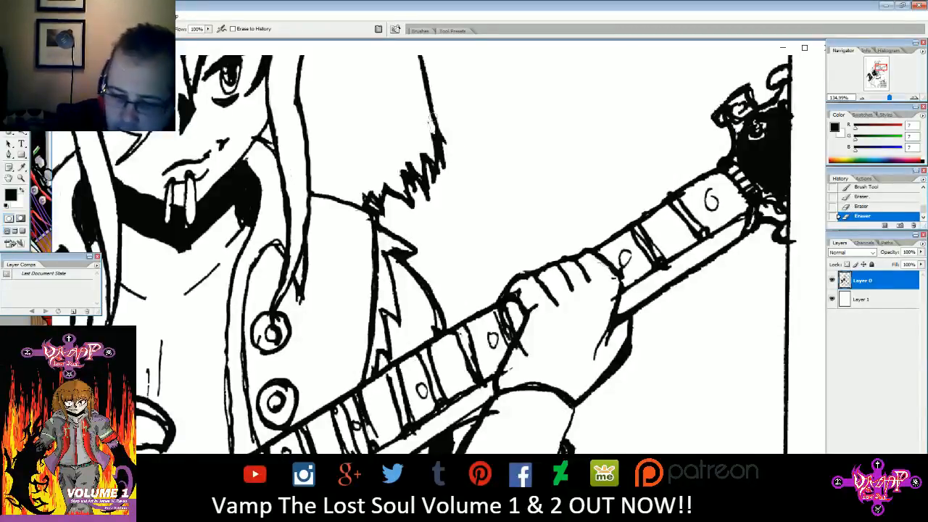
- Erase the surplus ink inside the white trim along the guitar body's lower edge
left_click_drag(878, 70, 873, 75)
mouse_move(511, 298)
left_mouse_down()
mouse_move(527, 303)
mouse_move(509, 297)
mouse_move(465, 313)
mouse_move(573, 259)
left_mouse_up()
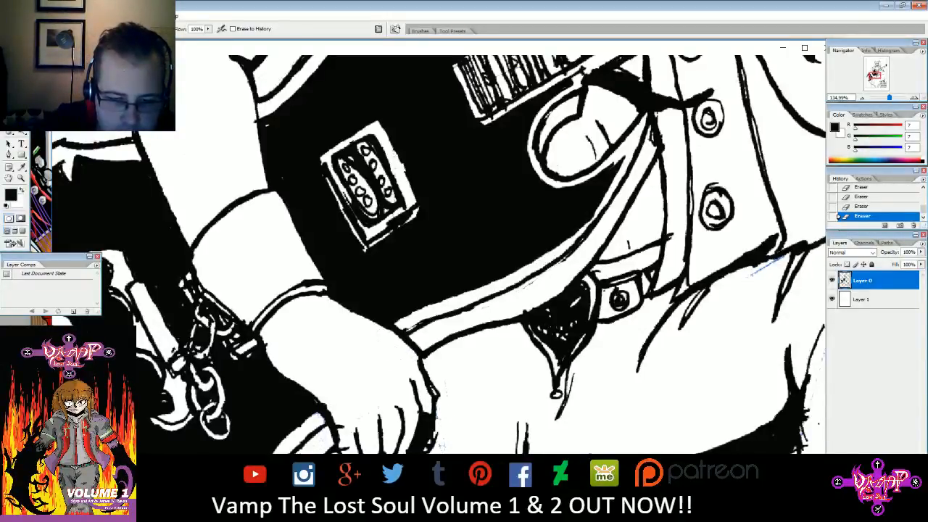
- Select the specks beside the strumming hand with the Magic Wand, extend the selection to similar colours and delete it
key("w")
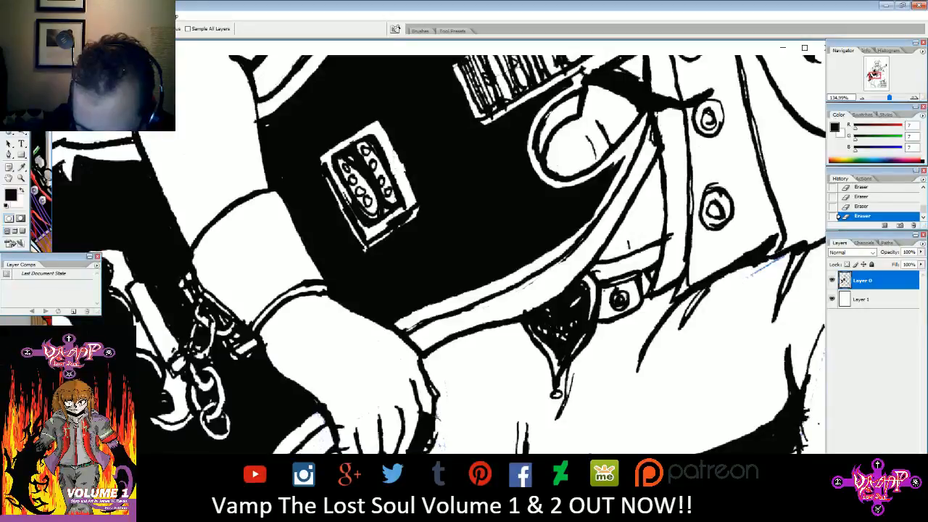
left_click(437, 420)
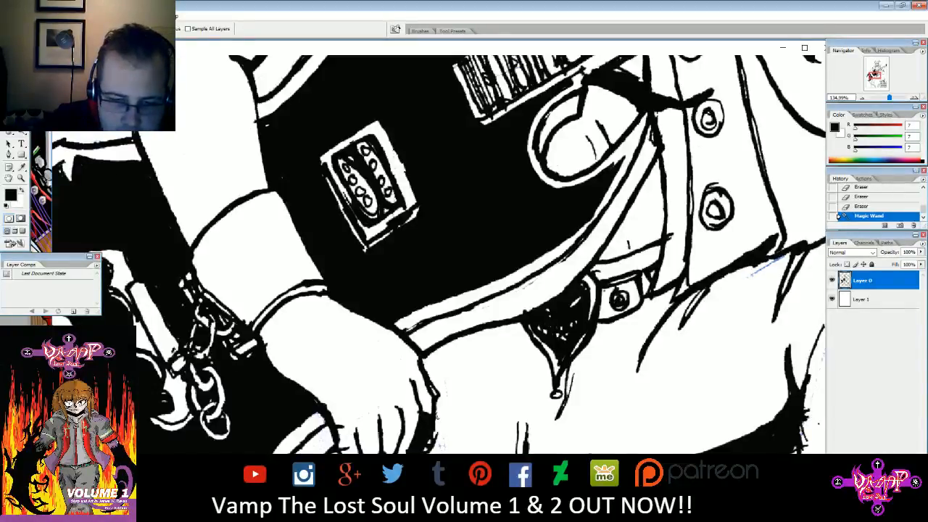
left_click(86, 15)
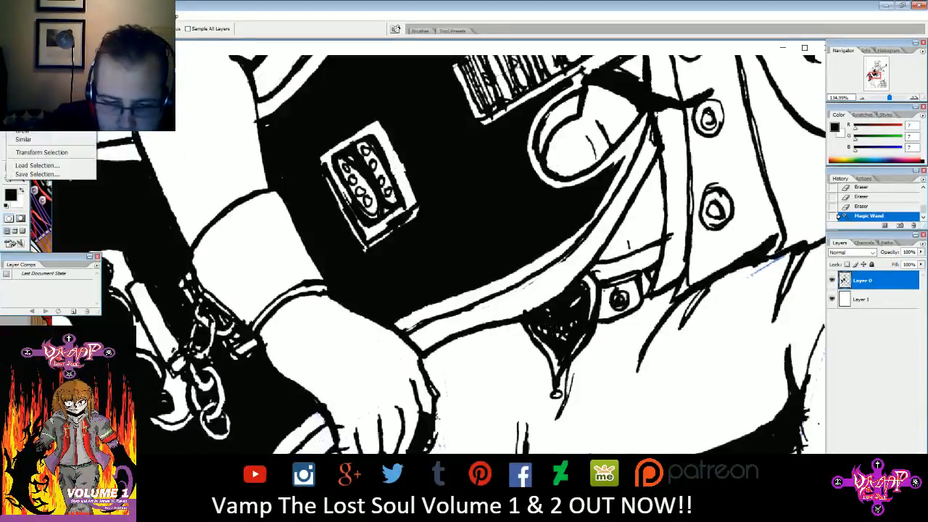
left_click(25, 139)
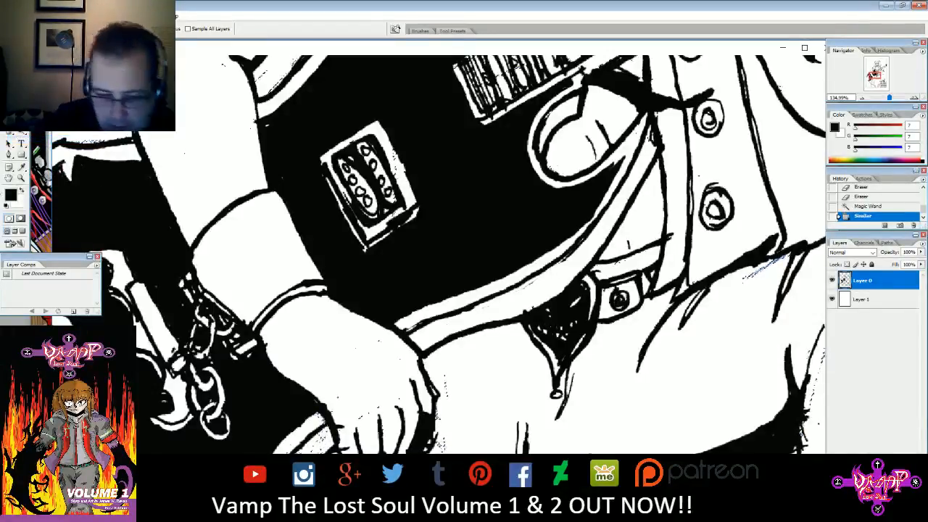
key("Delete")
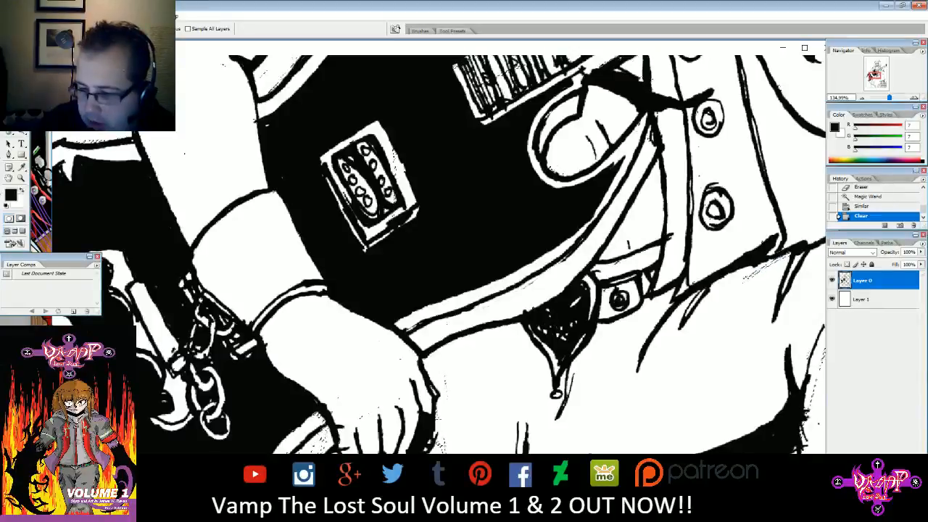
key("b")
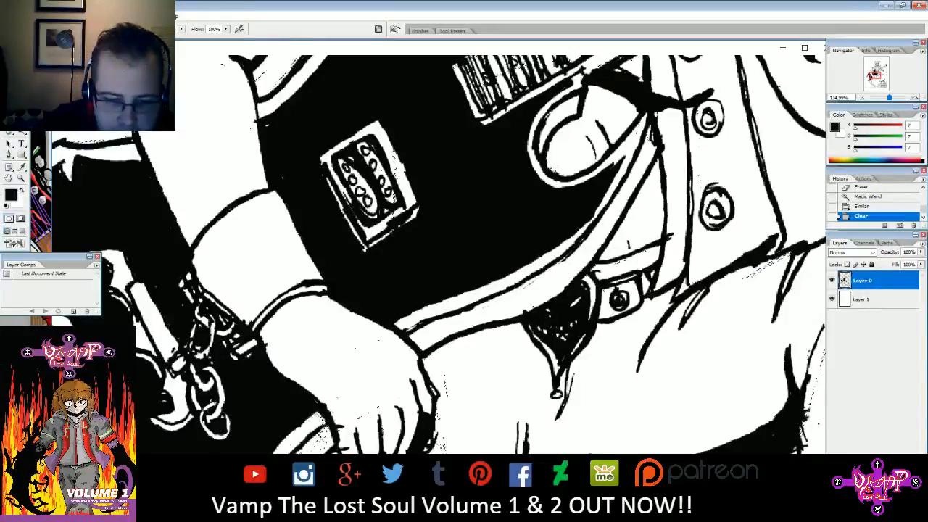
- Deselect the cleared specks and erase the stray ink inside the white trim along the guitar body's lower edge
key("e")
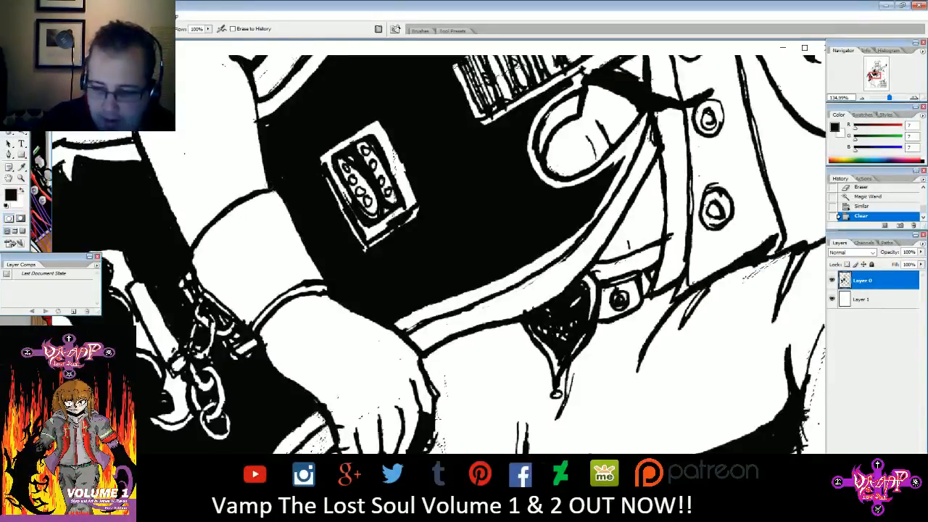
scroll(442, 253, "down", 1)
left_click(86, 16)
key("ctrl+d")
scroll(464, 254, "down", 5)
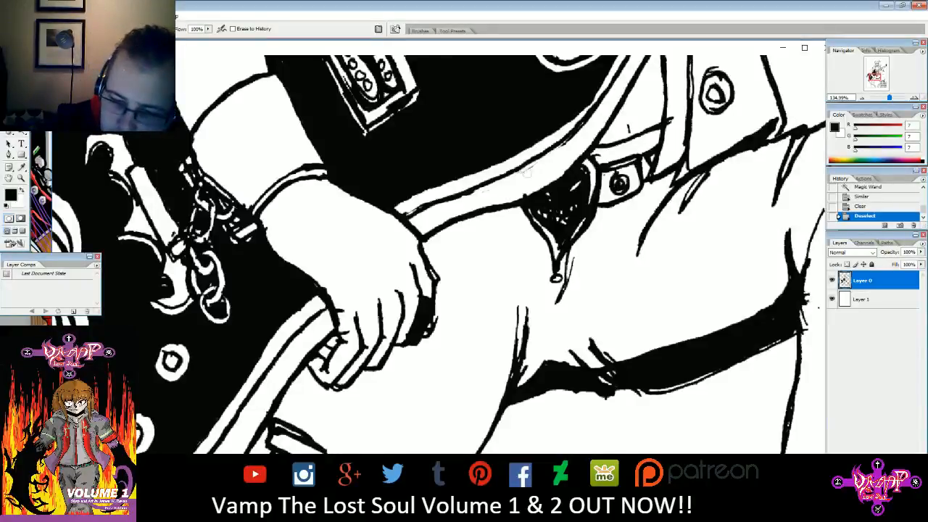
left_click(570, 144)
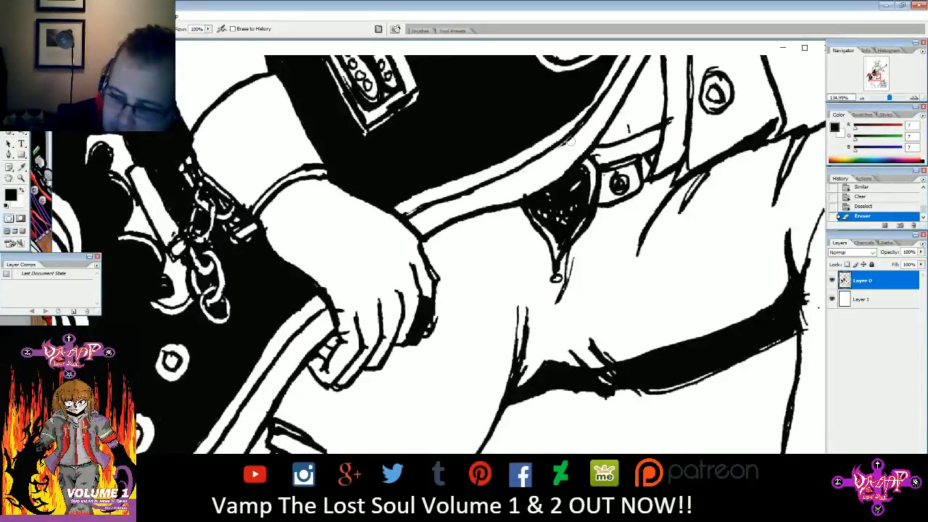
- Erase the excess ink around the strumming hand's fingers and redraw the finger outlines in black
left_click(340, 311)
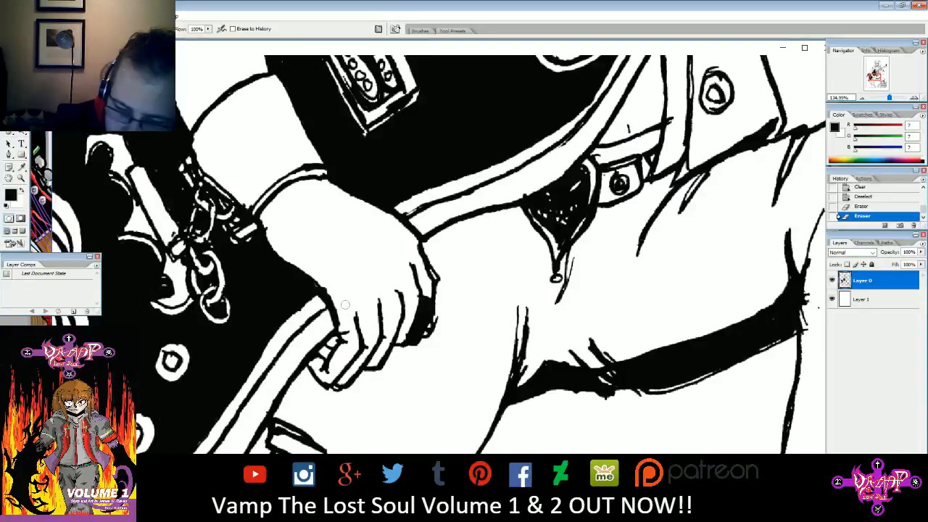
mouse_move(434, 308)
left_mouse_down()
mouse_move(412, 340)
mouse_move(429, 301)
left_mouse_up()
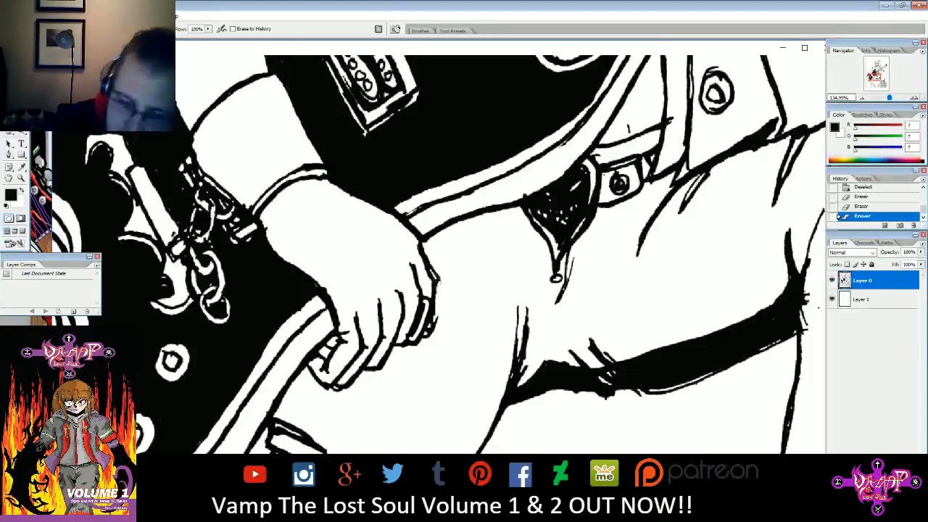
left_click_drag(409, 294, 416, 293)
key("b")
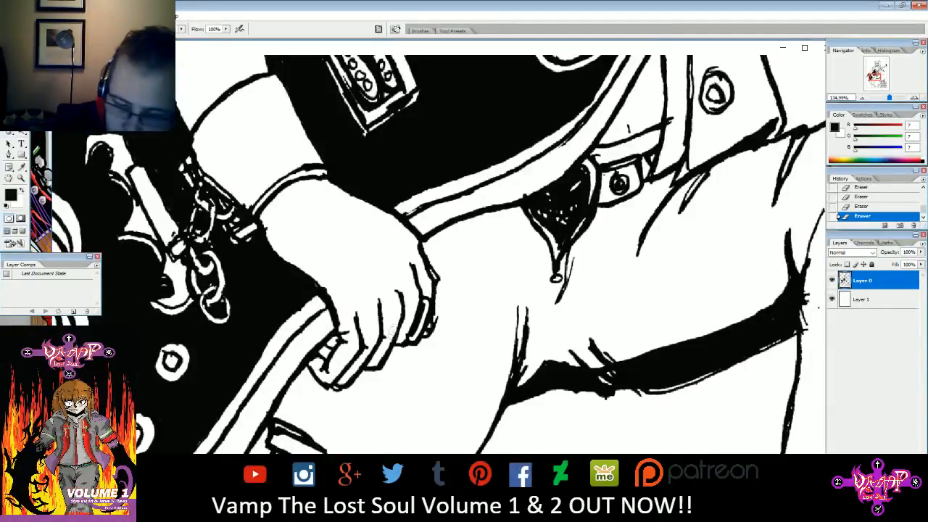
left_click_drag(382, 358, 370, 363)
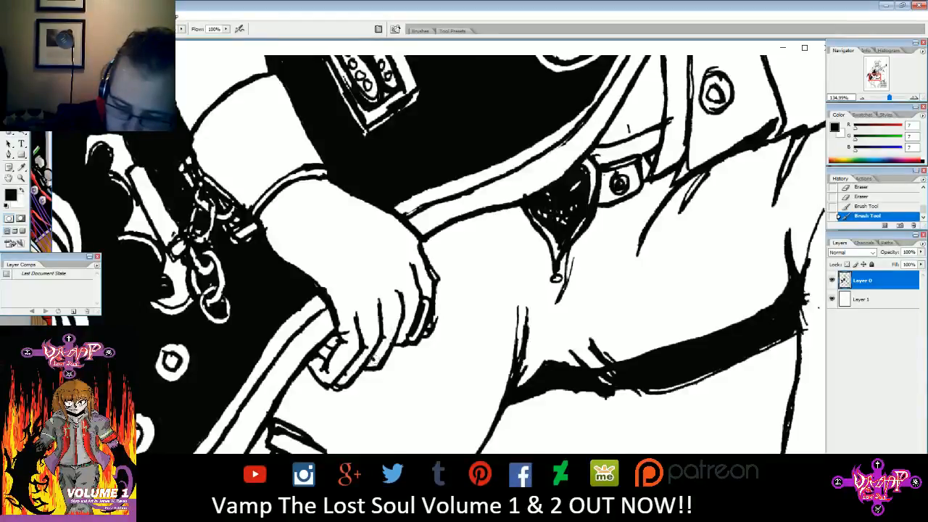
left_click_drag(403, 327, 398, 338)
left_click_drag(410, 302, 403, 311)
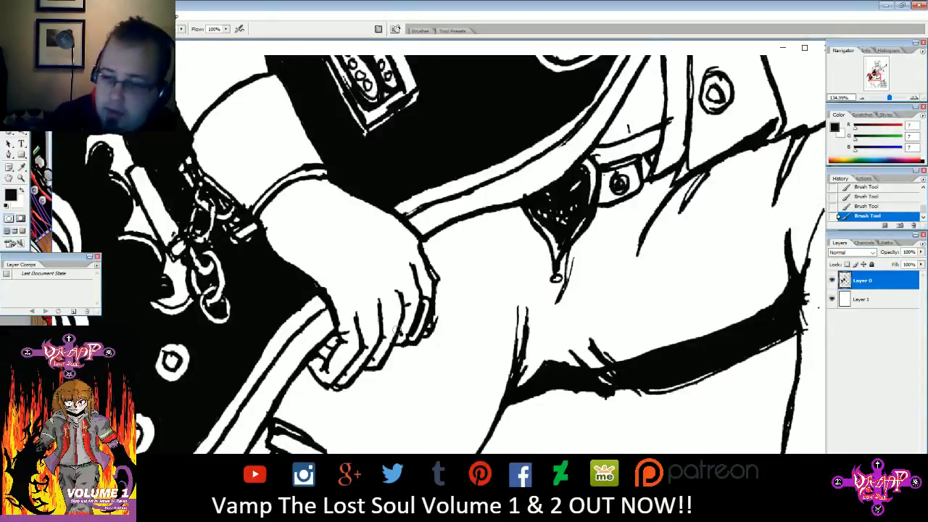
- Fill the speckled pointed opening above the zipper pull with solid black and clean its white border with the Eraser
left_click_drag(867, 92, 865, 81)
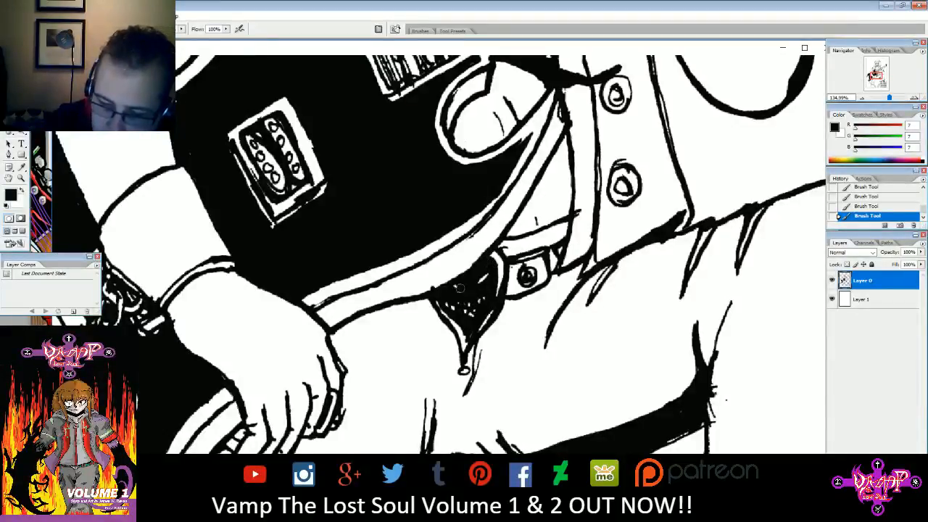
mouse_move(448, 298)
left_mouse_down()
mouse_move(473, 312)
mouse_move(479, 296)
mouse_move(472, 314)
mouse_move(476, 281)
left_mouse_up()
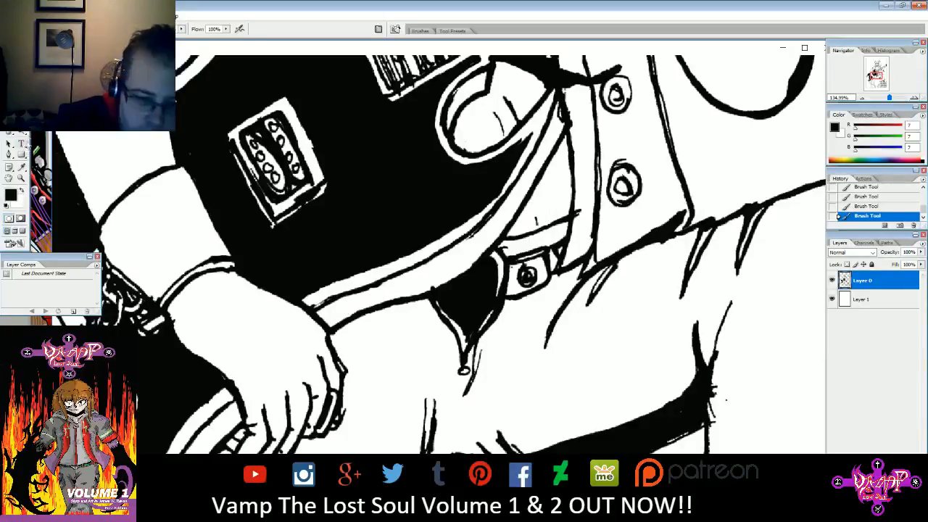
key("e")
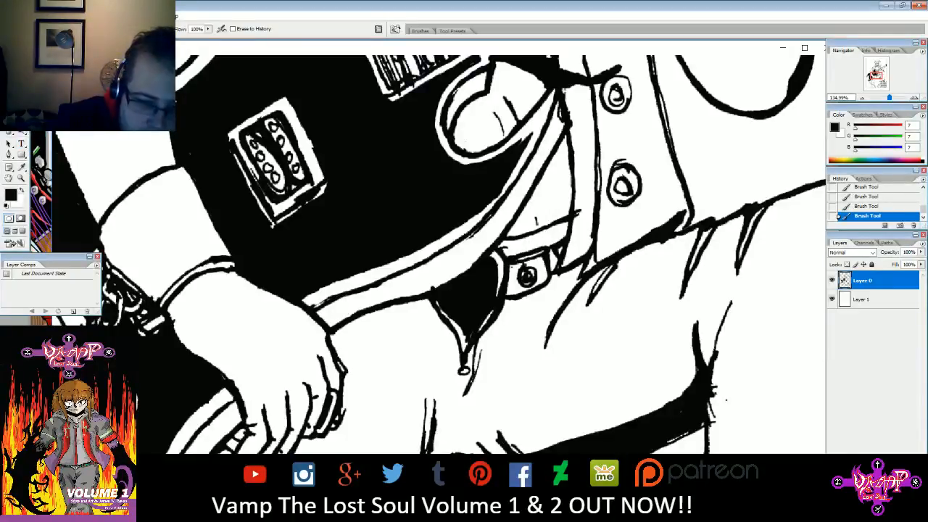
left_click_drag(472, 335, 498, 282)
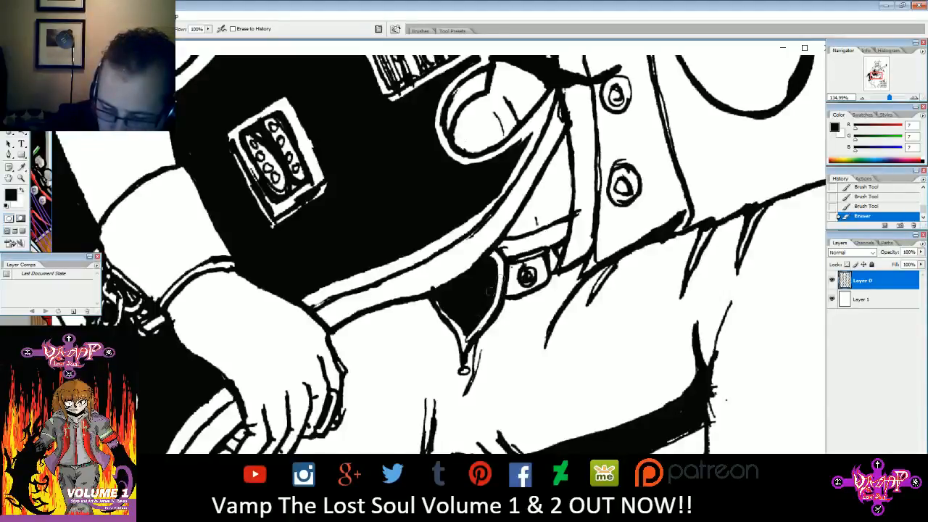
left_click_drag(472, 335, 466, 337)
mouse_move(467, 303)
left_mouse_down()
mouse_move(458, 319)
mouse_move(460, 308)
left_mouse_up()
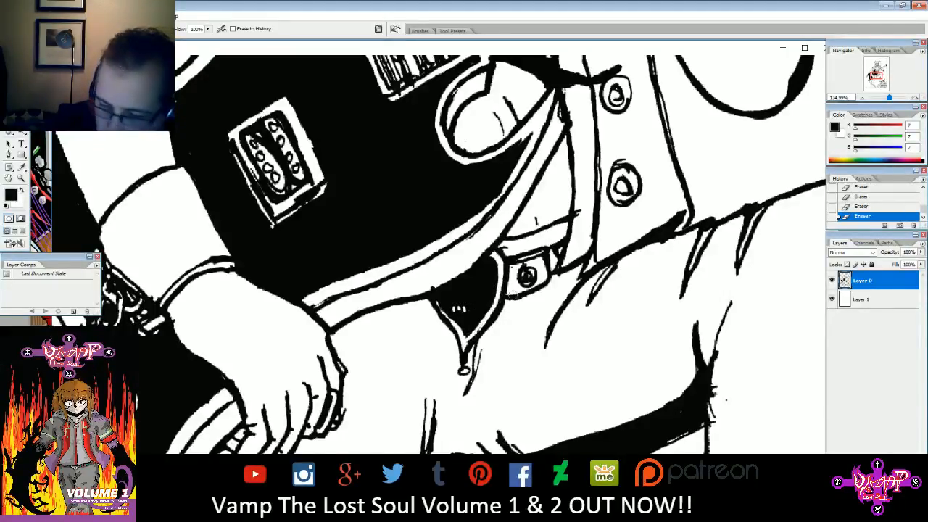
left_click(877, 206)
left_click(878, 196)
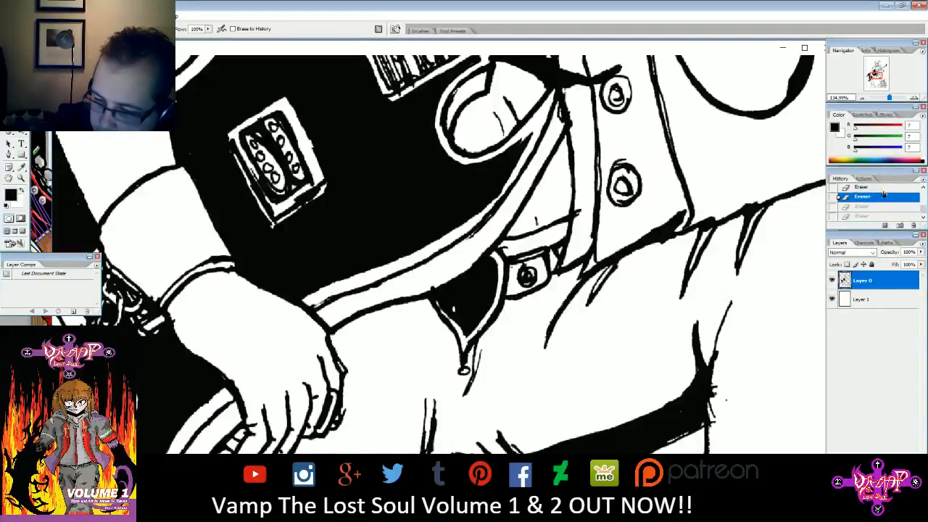
left_click(879, 187)
- Erase two slanted eyes and a grinning row of teeth out of the black opening above the zipper pull
mouse_move(476, 284)
left_mouse_down()
mouse_move(491, 275)
mouse_move(478, 284)
left_mouse_up()
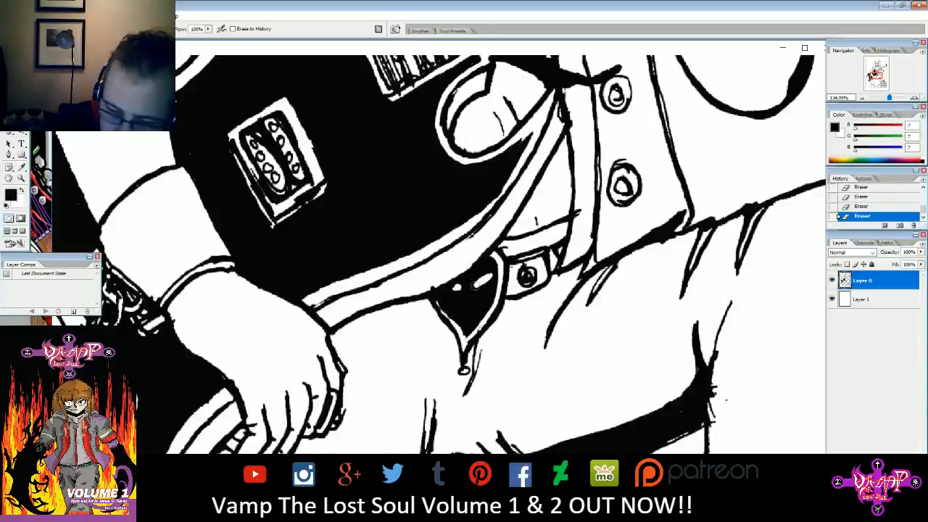
left_click(452, 299)
left_click(458, 304)
left_click(465, 303)
left_click(473, 304)
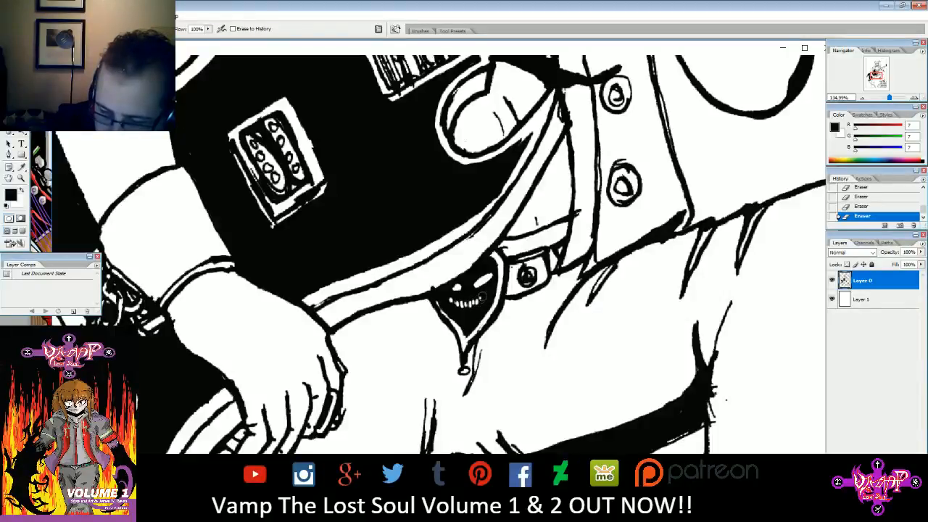
left_click(486, 294)
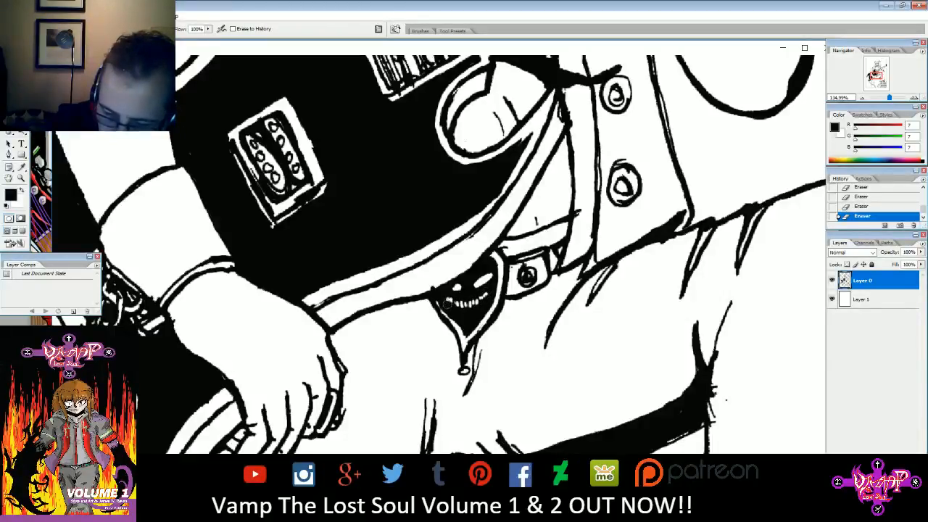
mouse_move(450, 306)
left_mouse_down()
mouse_move(475, 307)
mouse_move(492, 292)
left_mouse_up()
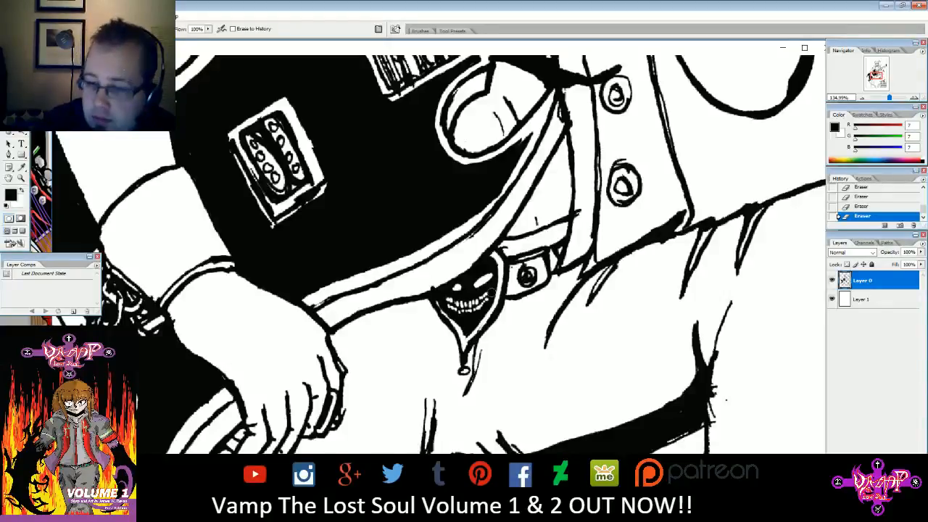
- Erase the rough lines along the lower edge of the black shadow between the legs and the spiky marks at its outer end
left_click_drag(491, 292, 397, 234)
left_click_drag(517, 120, 493, 152)
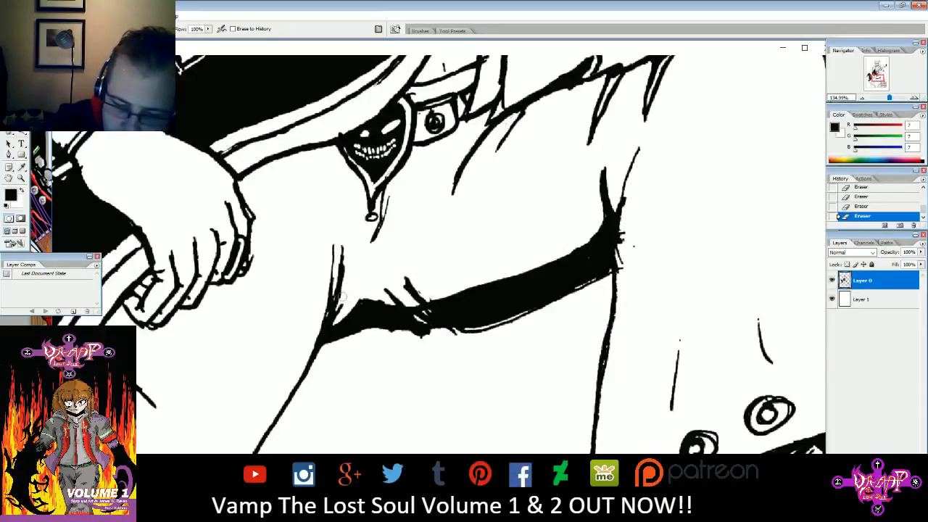
mouse_move(383, 331)
left_mouse_down()
mouse_move(432, 333)
mouse_move(374, 329)
left_mouse_up()
mouse_move(448, 337)
left_mouse_down()
mouse_move(498, 329)
mouse_move(416, 336)
mouse_move(491, 331)
mouse_move(481, 332)
mouse_move(603, 276)
left_mouse_up()
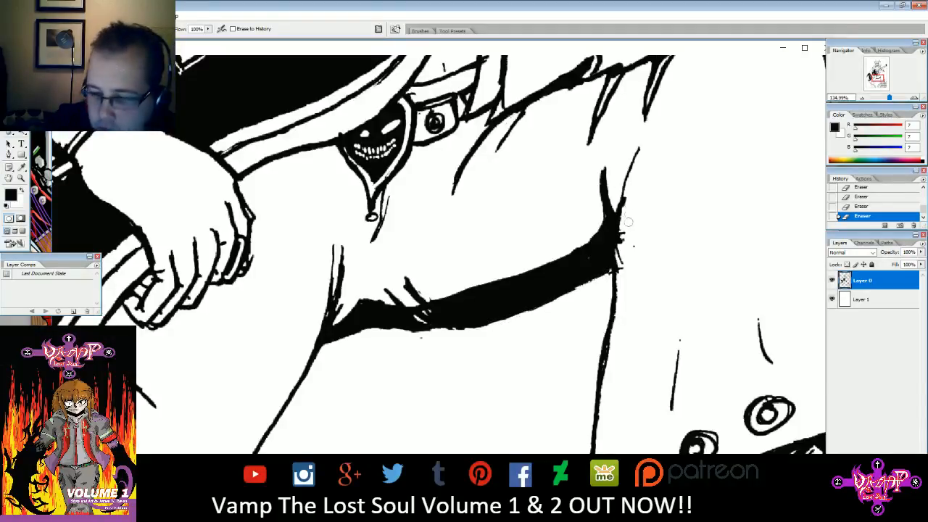
mouse_move(625, 231)
left_mouse_down()
mouse_move(622, 245)
mouse_move(631, 185)
left_mouse_up()
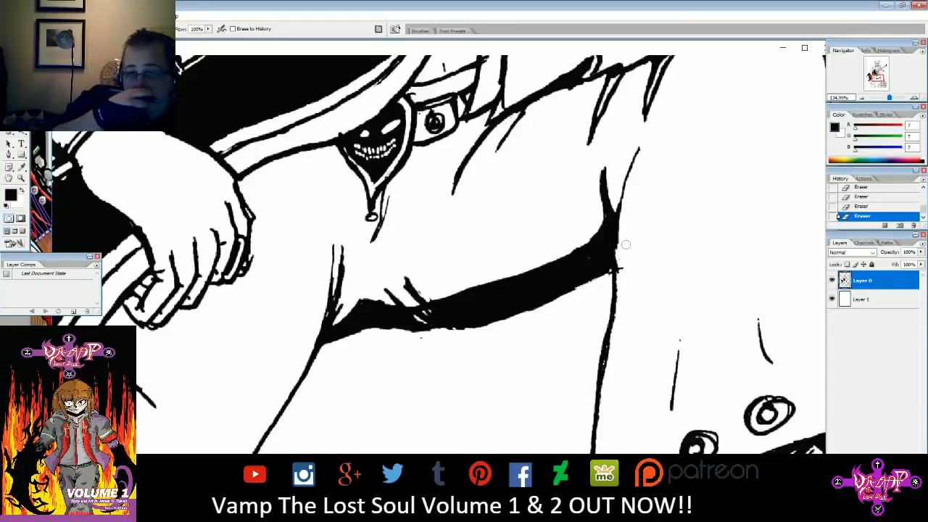
- Redraw the jacket's lower hem line in black where it meets the top of the fabric fold
left_click_drag(878, 78, 878, 74)
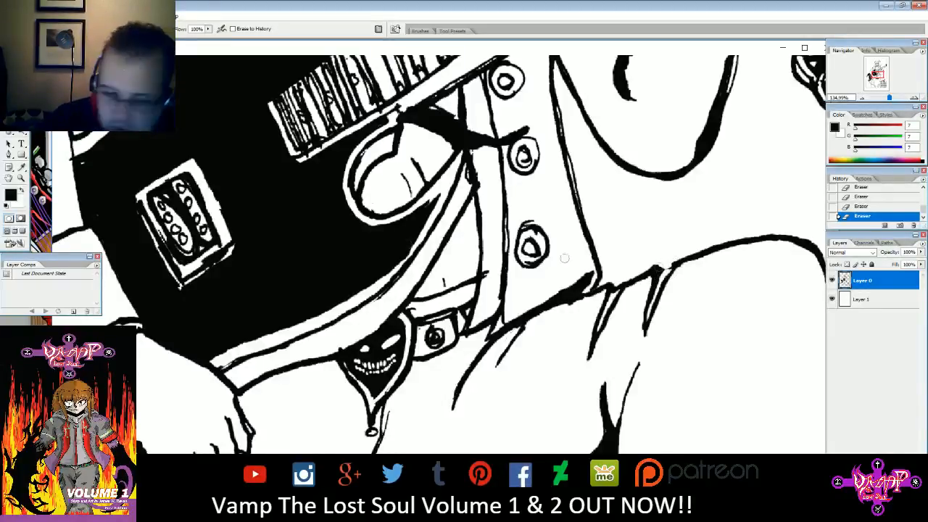
key("b")
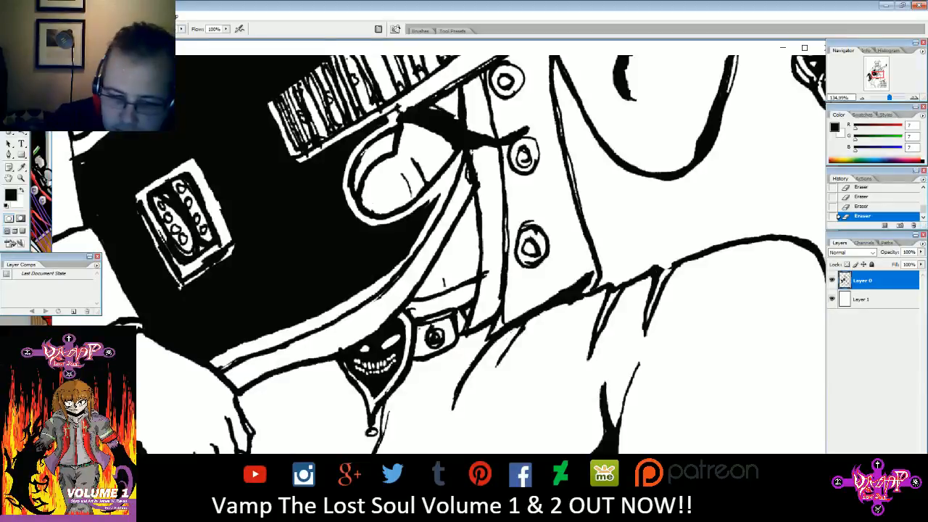
left_click_drag(660, 270, 667, 278)
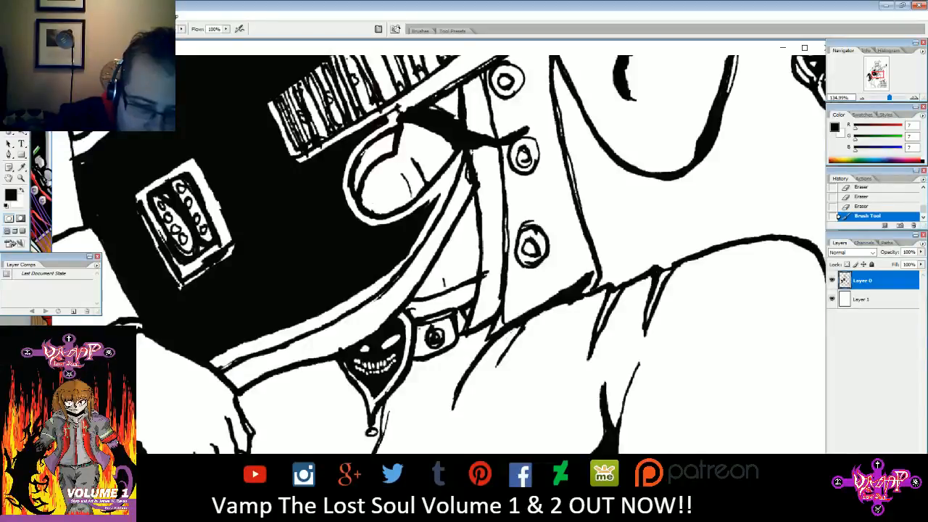
- Erase the rough marks along the fretting arm's outer edge below the wristband
key("e")
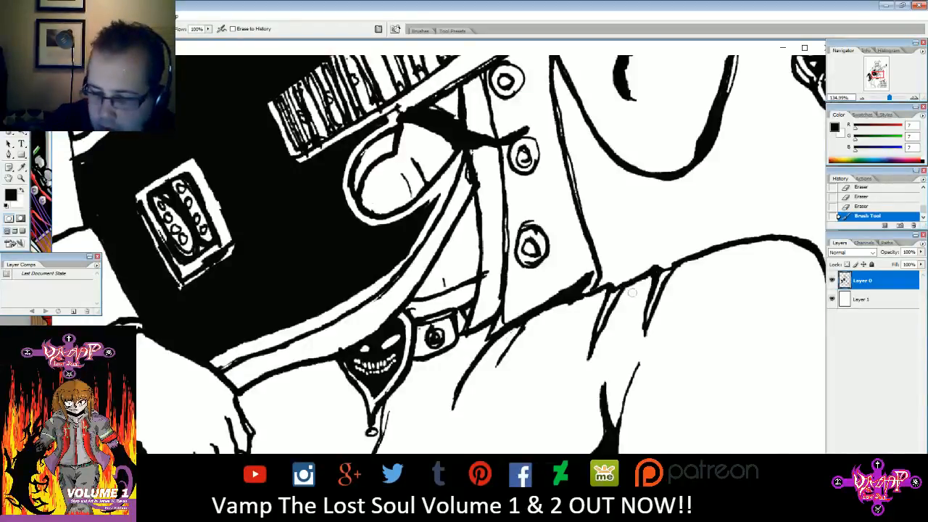
left_click_drag(875, 76, 879, 72)
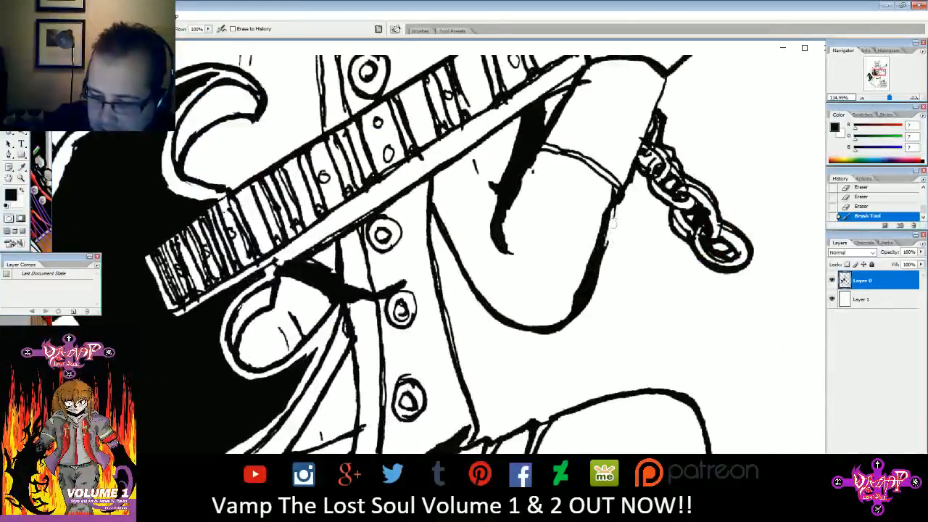
left_click_drag(610, 215, 590, 308)
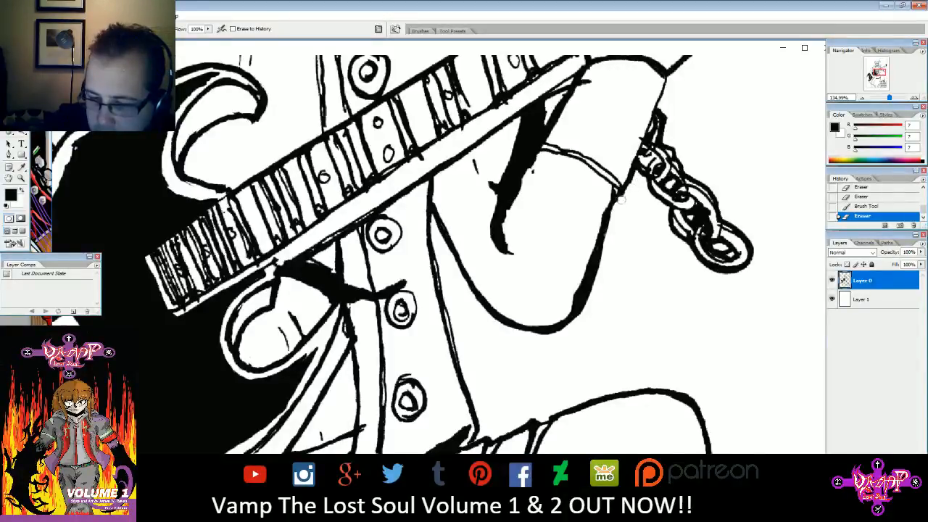
left_click_drag(634, 184, 639, 174)
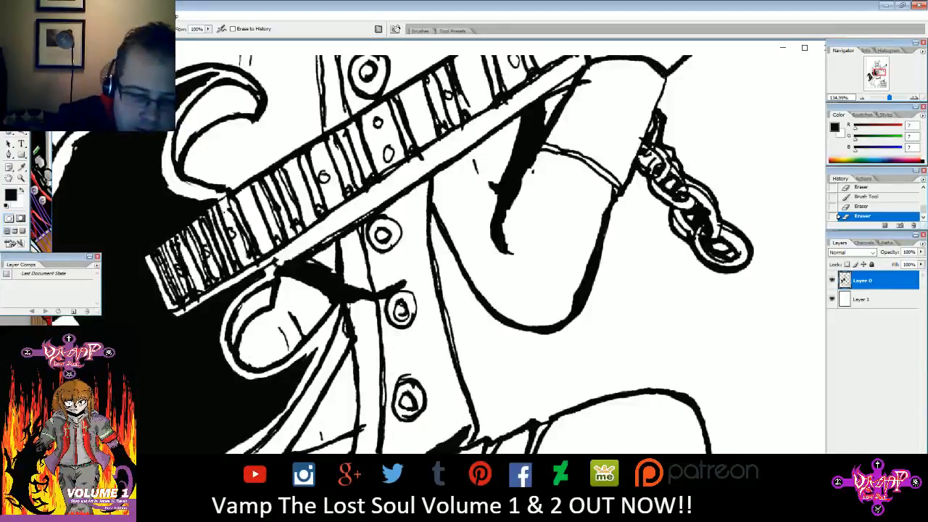
- Strengthen the upper links of the chain hanging from the wristband in black and erase the stray ink along its outer edge
key("b")
key("b")
left_click_drag(658, 152, 657, 162)
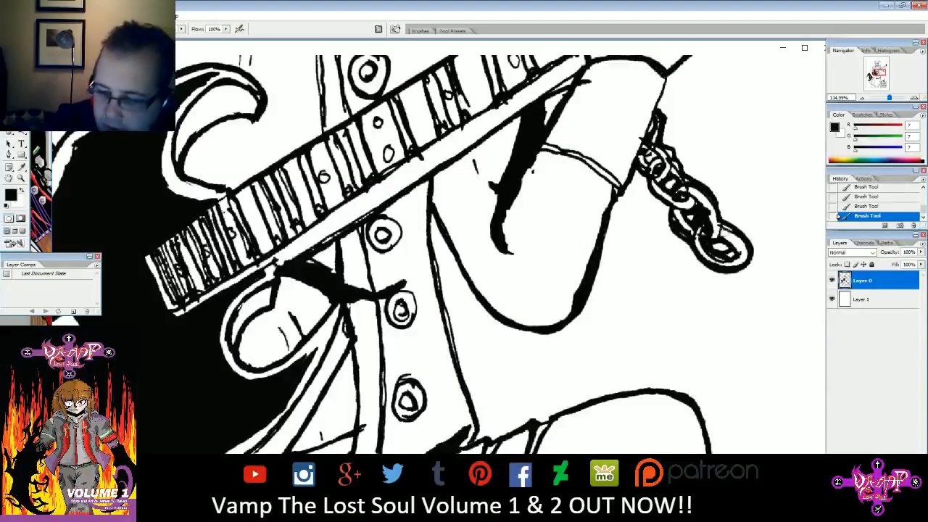
key("e")
mouse_move(716, 225)
left_mouse_down()
mouse_move(725, 210)
mouse_move(690, 175)
left_mouse_up()
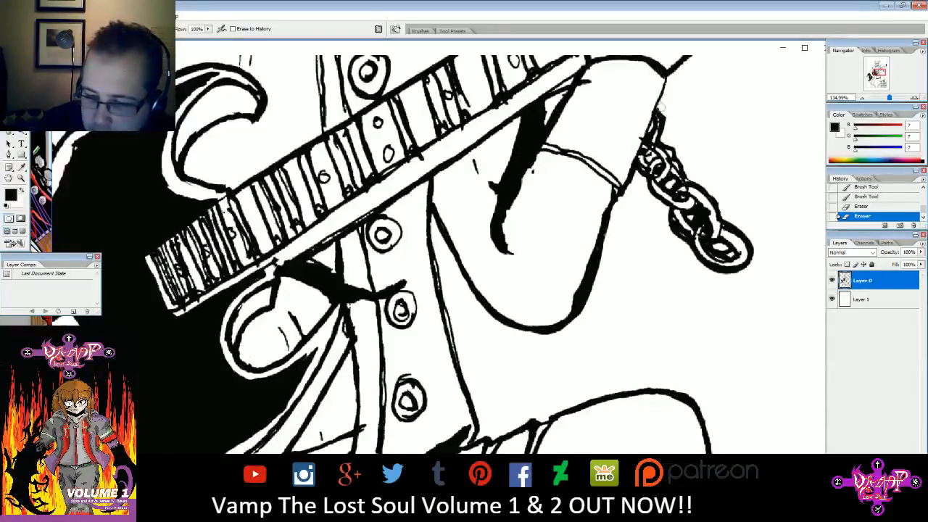
left_click(665, 124)
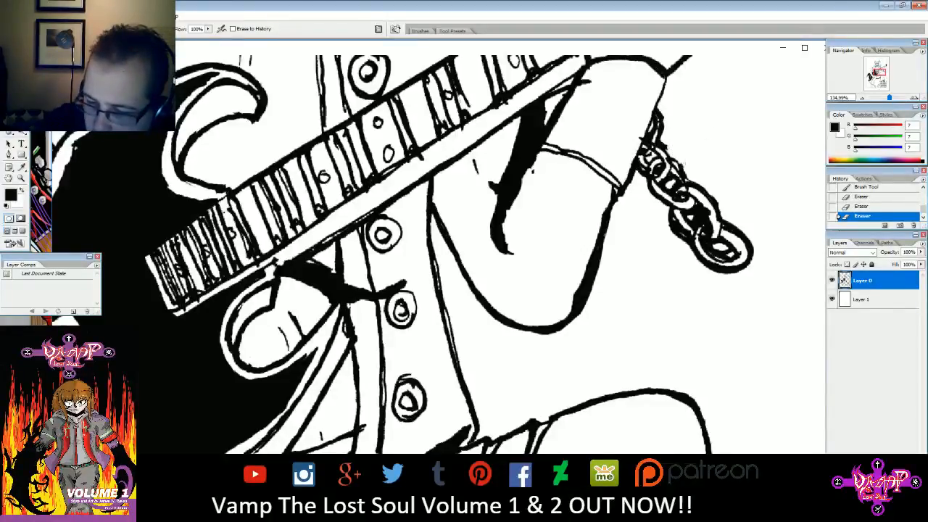
left_click(679, 158)
- Redraw the outlines of the wristband chain's upper and middle links in black
key("b")
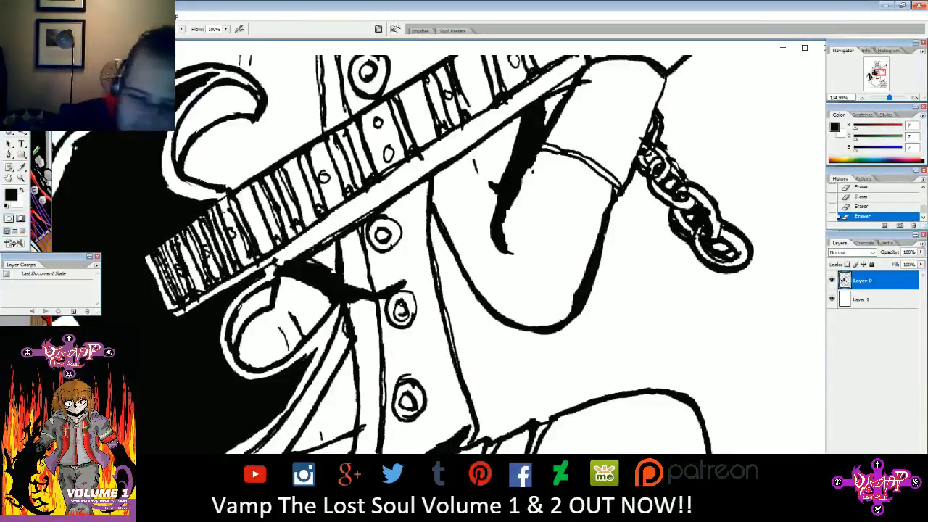
left_click_drag(665, 154, 685, 175)
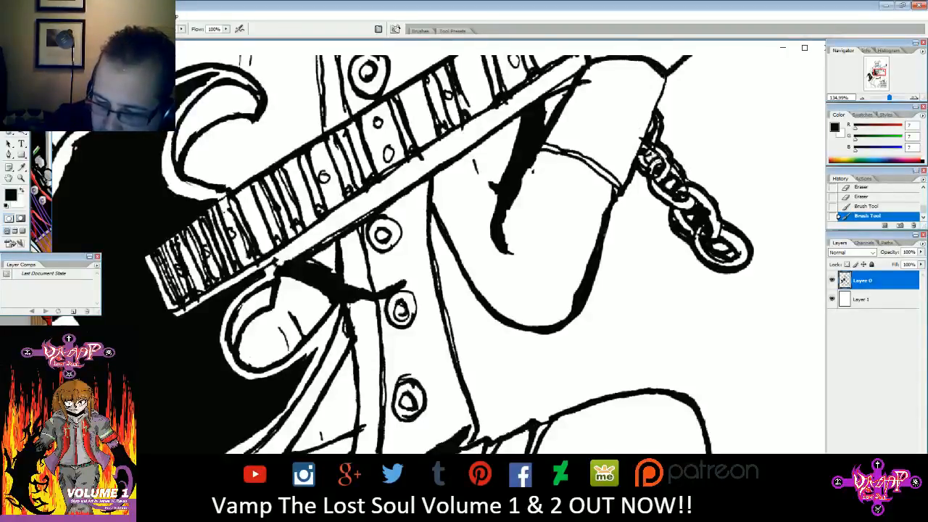
left_click_drag(645, 159, 657, 154)
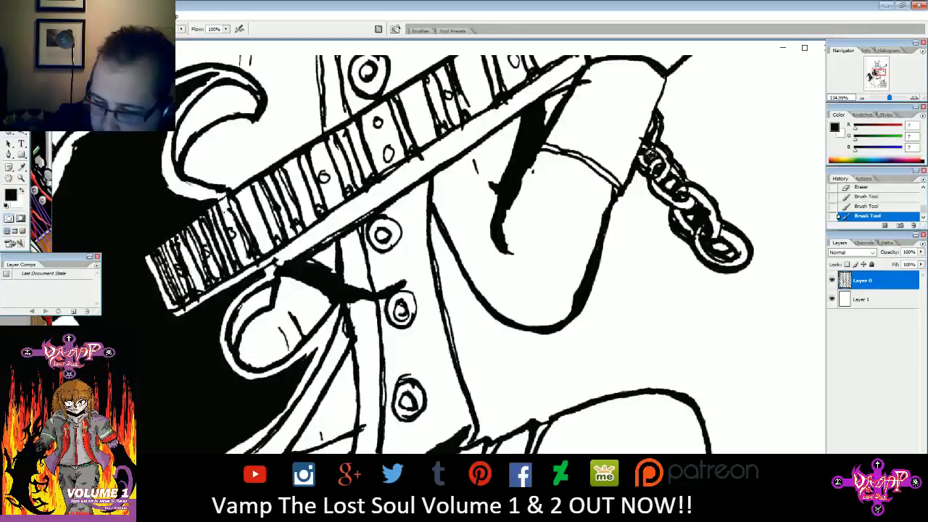
left_click_drag(674, 224, 683, 232)
key("e")
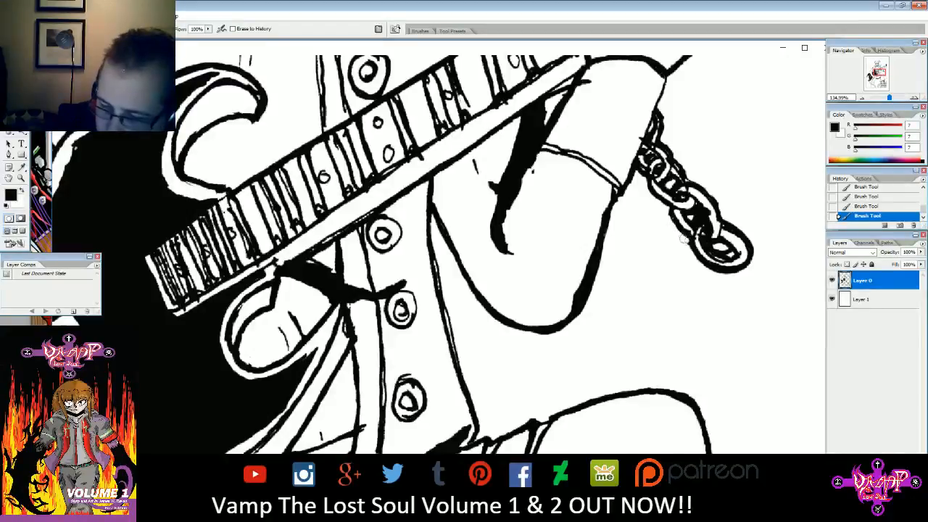
- Erase the stray ink around the wristband chain's lowest link and redraw its inner outline in black
left_click_drag(687, 249, 685, 237)
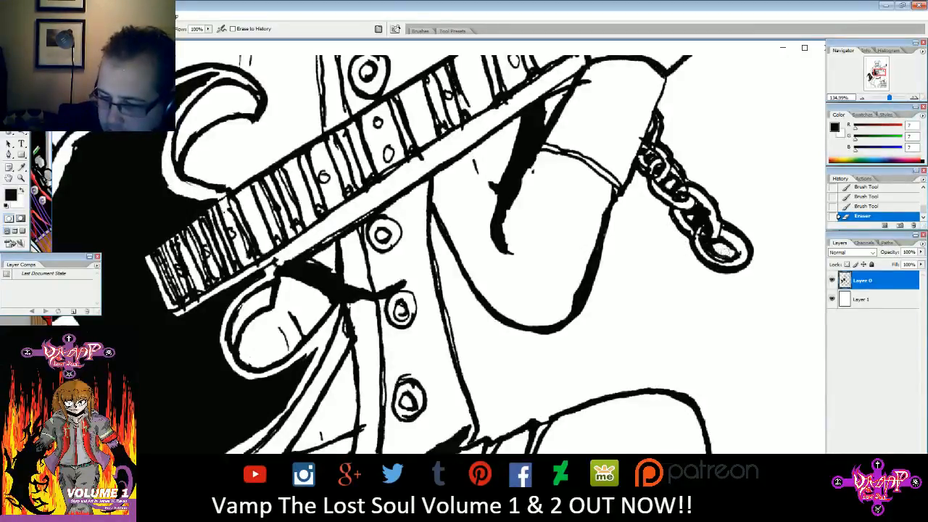
left_click_drag(726, 254, 724, 249)
key("b")
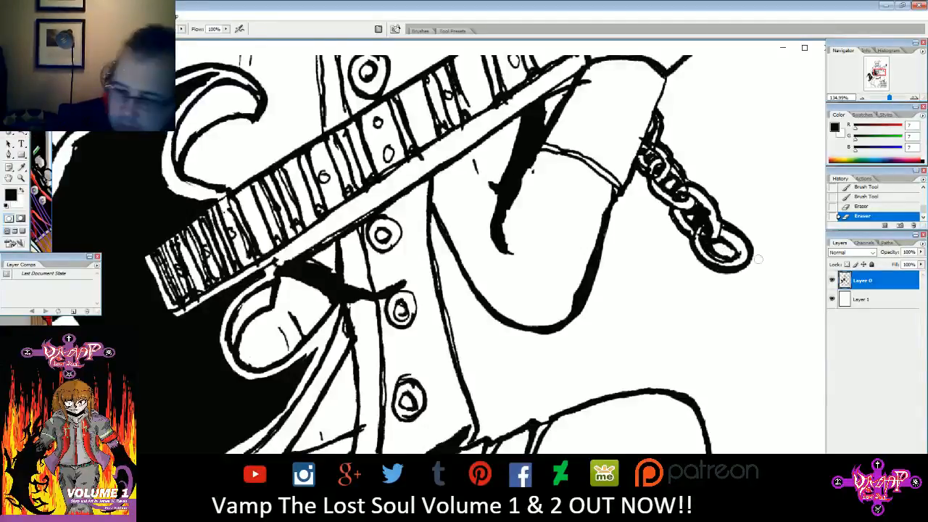
mouse_move(707, 249)
left_mouse_down()
mouse_move(727, 259)
mouse_move(732, 252)
left_mouse_up()
- Touch up the neck's inlay dot nearest the headstock in black and erase a light rim inside the headstock's upper outline
left_click_drag(879, 73, 880, 66)
left_click_drag(620, 288, 623, 310)
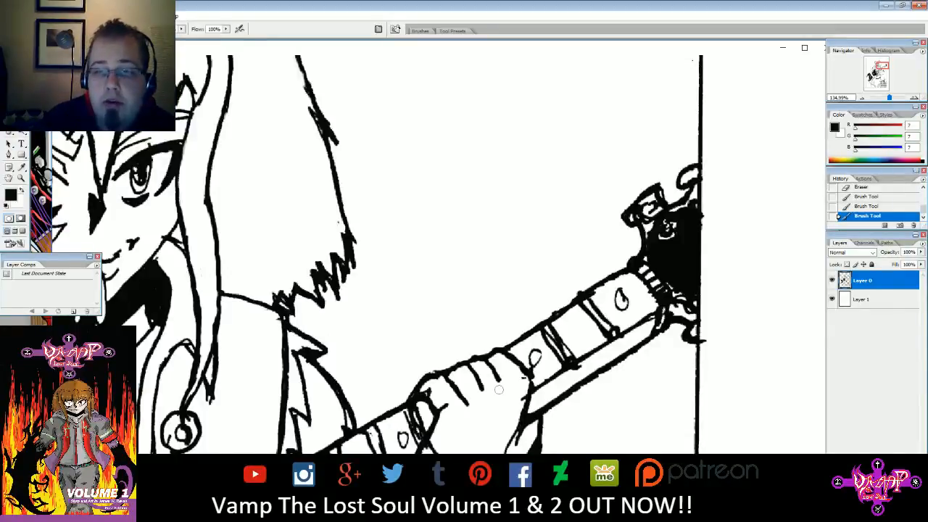
left_click_drag(881, 66, 881, 66)
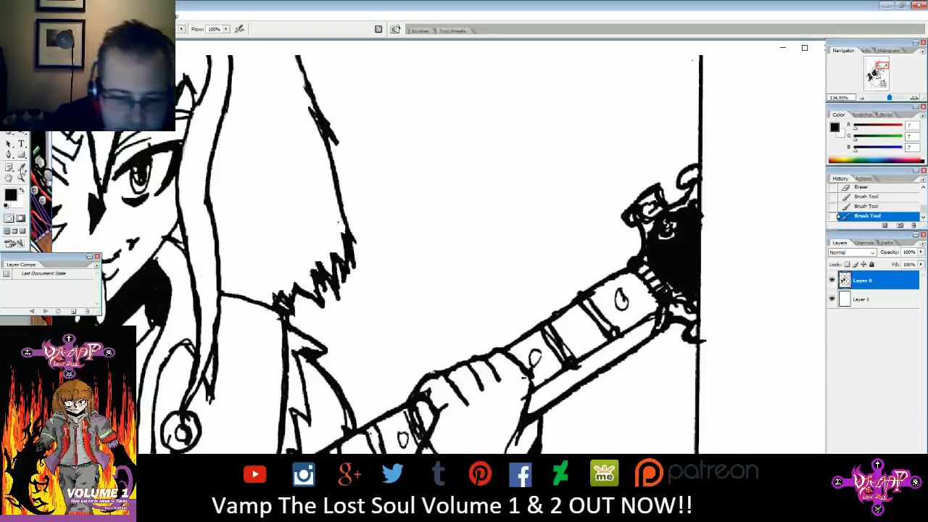
key("e")
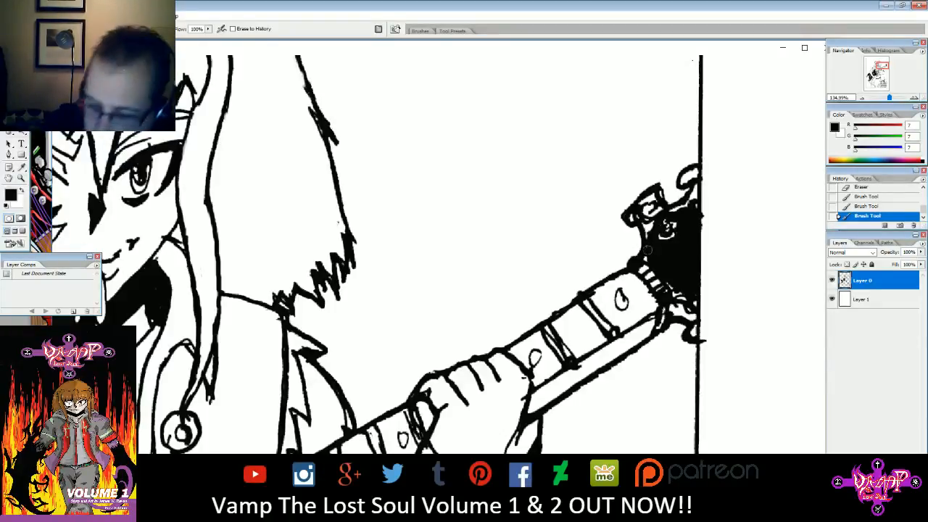
mouse_move(653, 244)
left_mouse_down()
mouse_move(658, 234)
mouse_move(654, 250)
left_mouse_up()
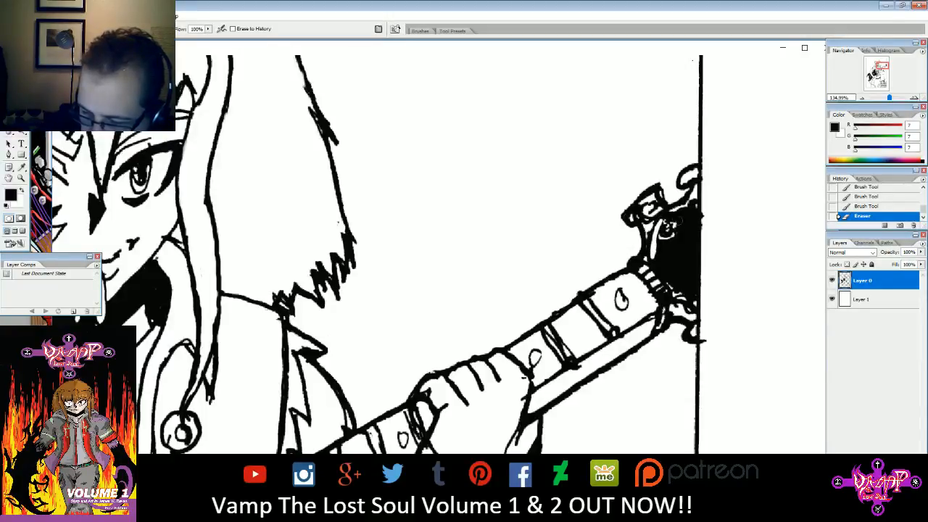
left_click_drag(664, 217, 667, 230)
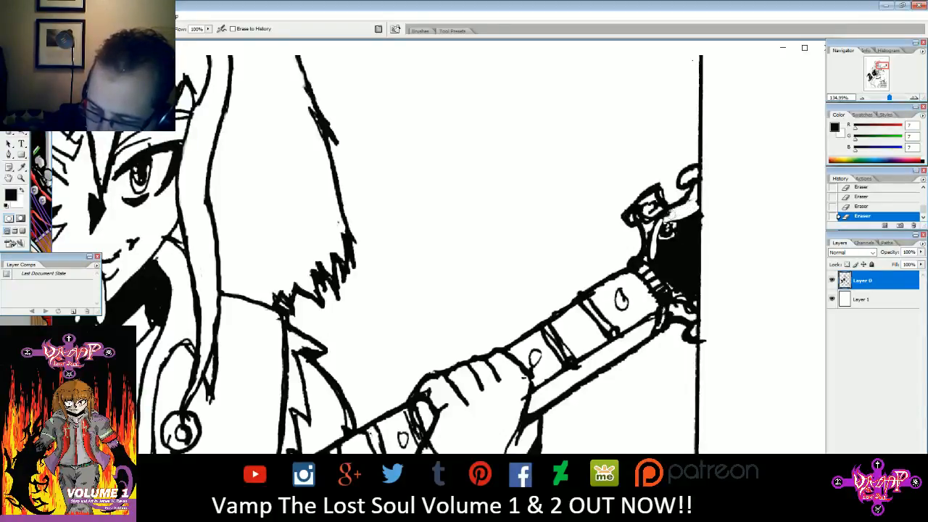
- Redraw the edge of the headstock's black area along the erased rim and touch up its lower part in black
left_click(11, 192)
left_click(298, 156)
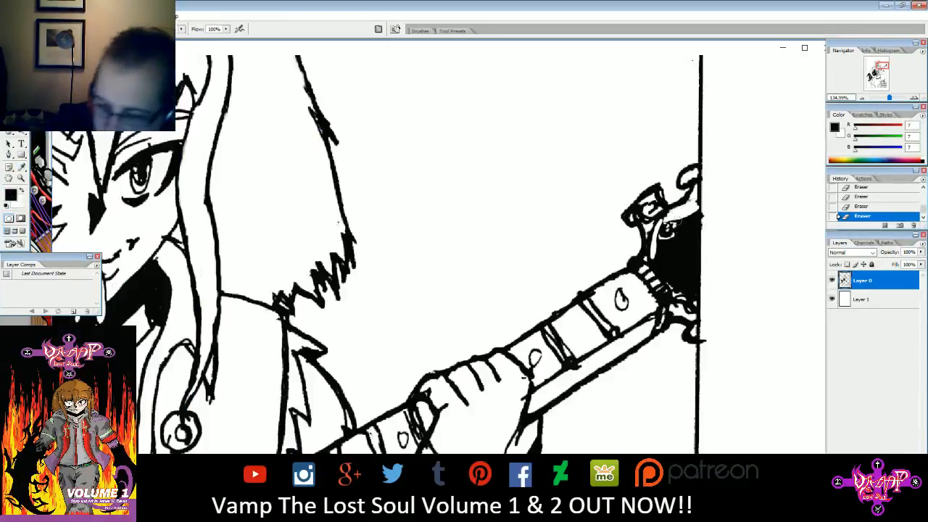
mouse_move(668, 221)
left_mouse_down()
mouse_move(695, 204)
mouse_move(663, 223)
mouse_move(690, 212)
left_mouse_up()
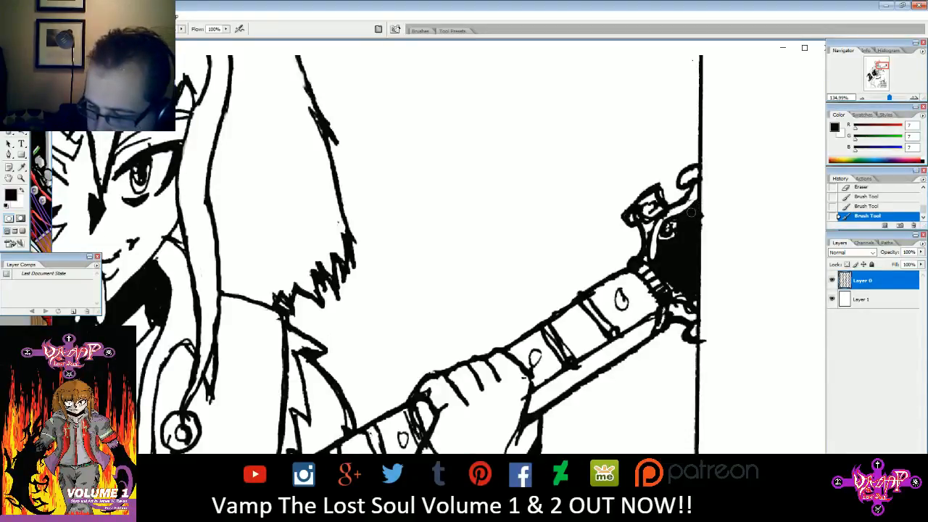
left_click_drag(693, 294, 689, 298)
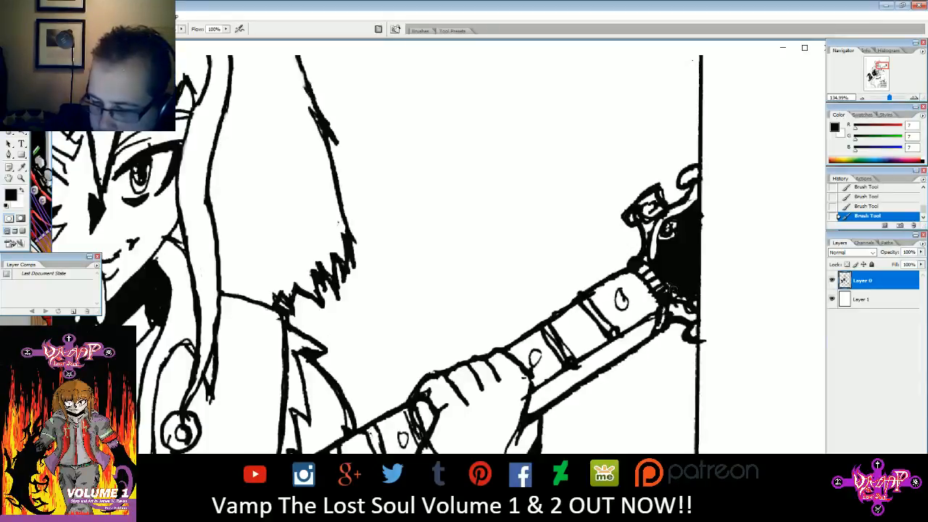
- Erase the excess black around the tuning peg at the headstock's lower edge
key("e")
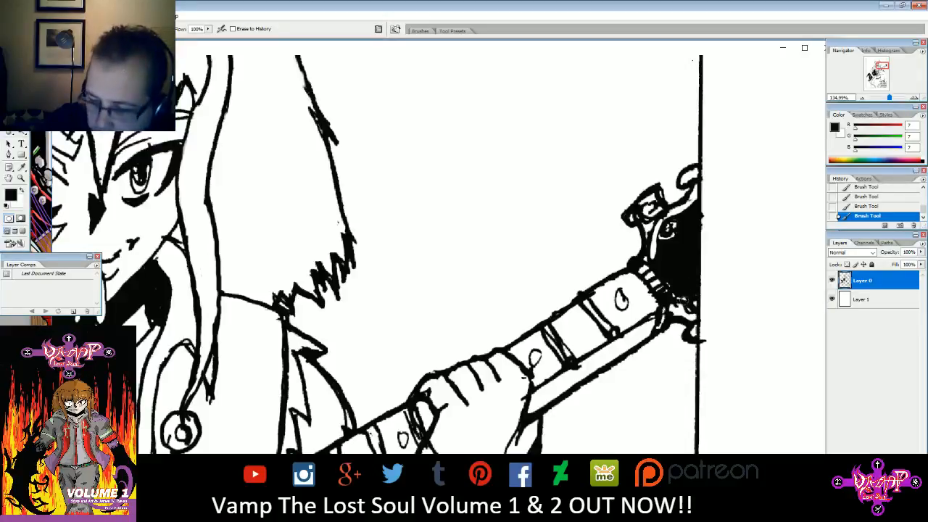
mouse_move(678, 297)
left_mouse_down()
mouse_move(693, 298)
mouse_move(676, 297)
left_mouse_up()
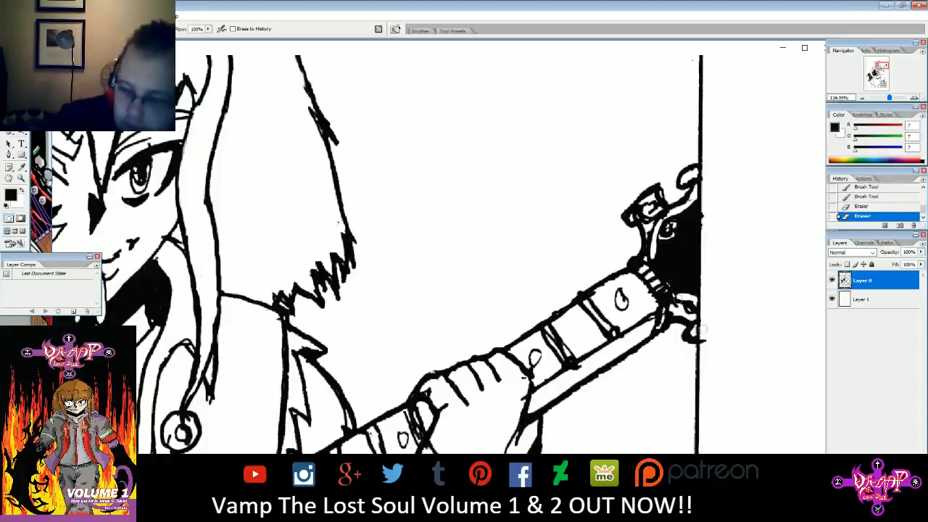
left_click_drag(684, 310, 692, 317)
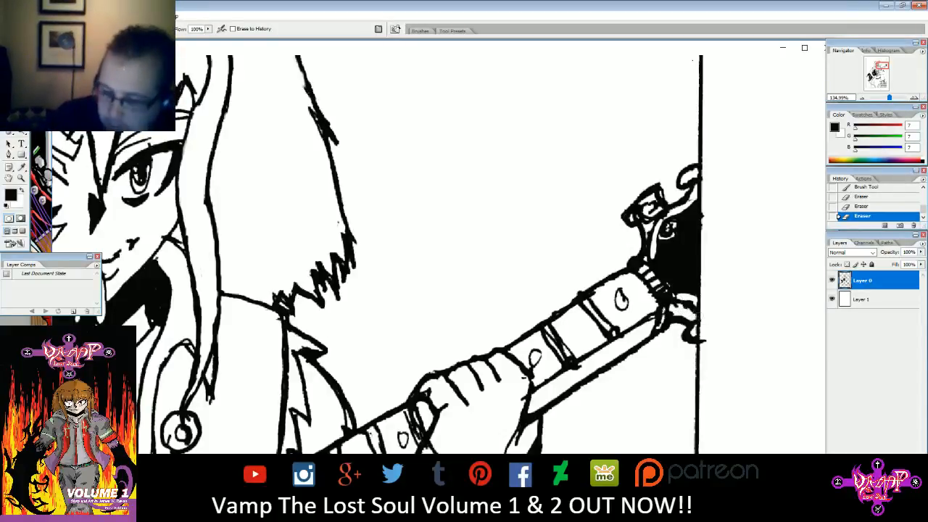
- Erase the rough marks along the jacket's front edge beside the column of studs
mouse_move(881, 71)
left_mouse_down()
mouse_move(874, 86)
mouse_move(876, 73)
left_mouse_up()
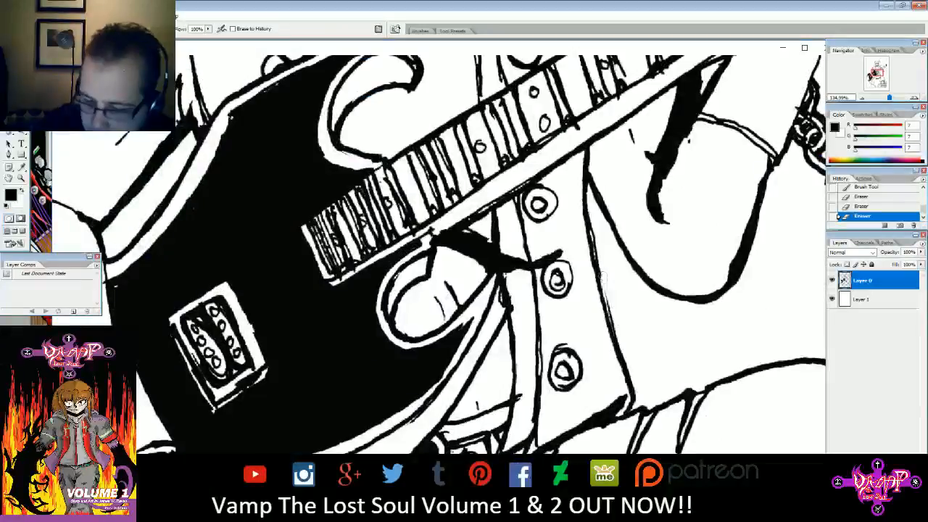
left_click_drag(594, 229, 607, 277)
left_click_drag(878, 77, 876, 75)
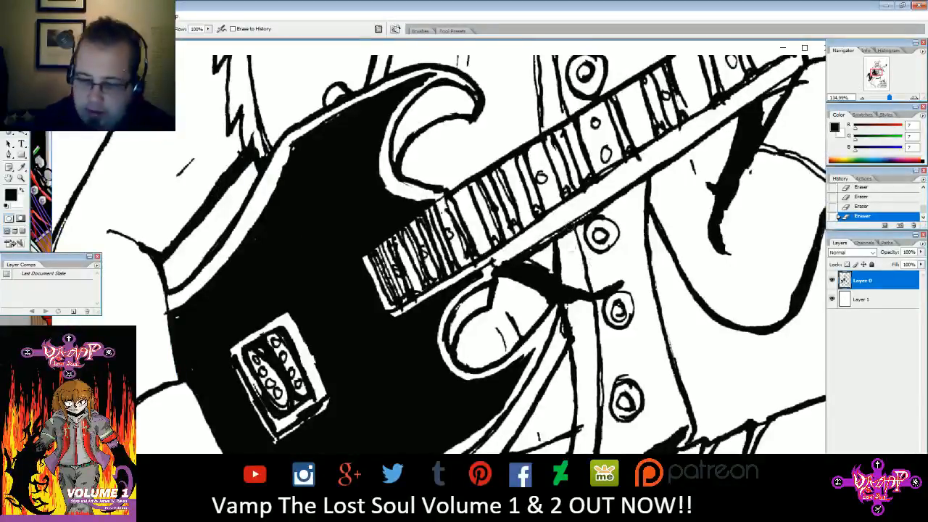
- Erase the doubled sketch strokes along the curved cable and the trouser leg line beneath it
left_click_drag(876, 72, 874, 84)
mouse_move(391, 201)
left_mouse_down()
mouse_move(399, 246)
mouse_move(407, 242)
mouse_move(395, 260)
mouse_move(437, 396)
mouse_move(520, 107)
mouse_move(582, 106)
left_mouse_up()
mouse_move(414, 176)
left_mouse_down()
mouse_move(384, 293)
mouse_move(413, 258)
mouse_move(409, 265)
mouse_move(395, 245)
mouse_move(413, 133)
left_mouse_up()
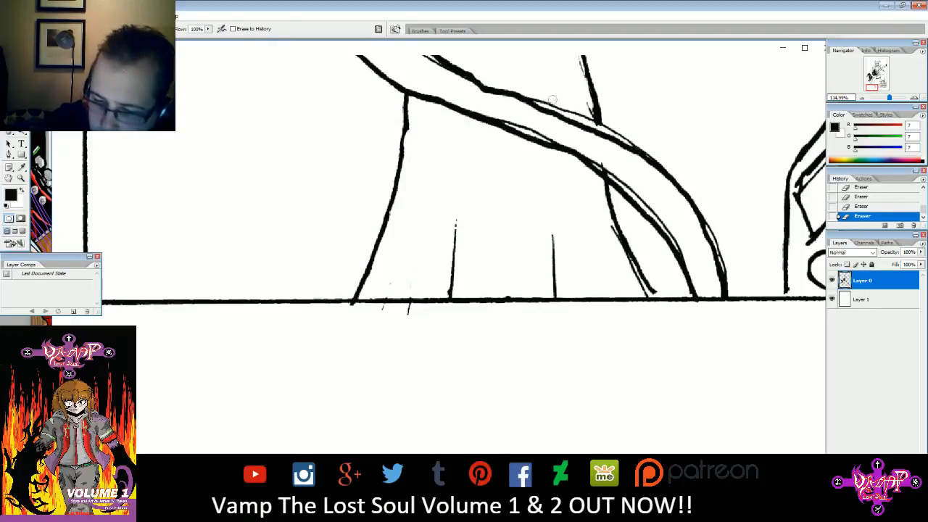
mouse_move(560, 105)
left_mouse_down()
mouse_move(537, 99)
mouse_move(612, 122)
mouse_move(621, 134)
mouse_move(605, 128)
mouse_move(614, 132)
mouse_move(569, 136)
mouse_move(511, 118)
mouse_move(599, 157)
mouse_move(661, 211)
mouse_move(617, 175)
mouse_move(679, 251)
left_mouse_up()
mouse_move(614, 253)
left_mouse_down()
mouse_move(611, 229)
mouse_move(645, 292)
mouse_move(622, 250)
left_mouse_up()
left_click_drag(707, 226, 724, 267)
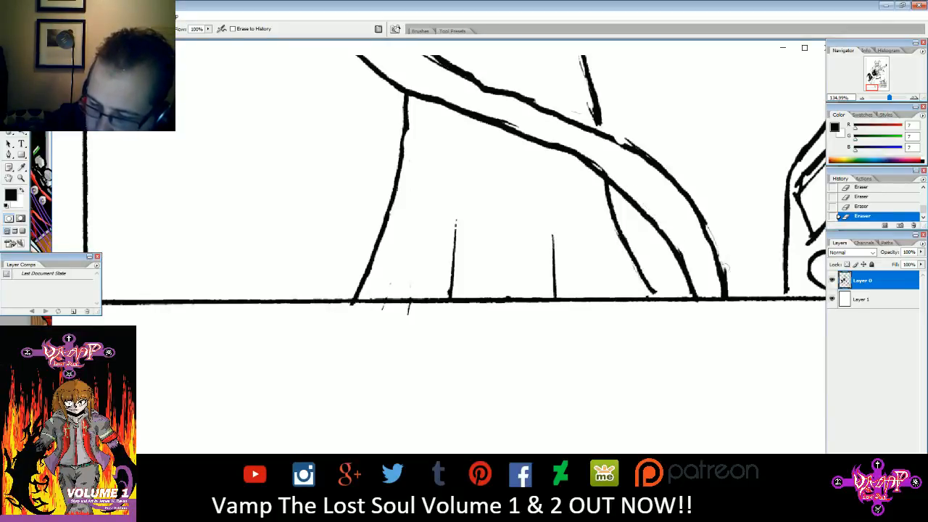
- Close the gaps in the curved cable's outer edge and extend the trouser leg line to the panel border in black
key("b")
left_click_drag(656, 284, 654, 290)
left_click_drag(613, 138, 628, 148)
left_click_drag(702, 224, 724, 276)
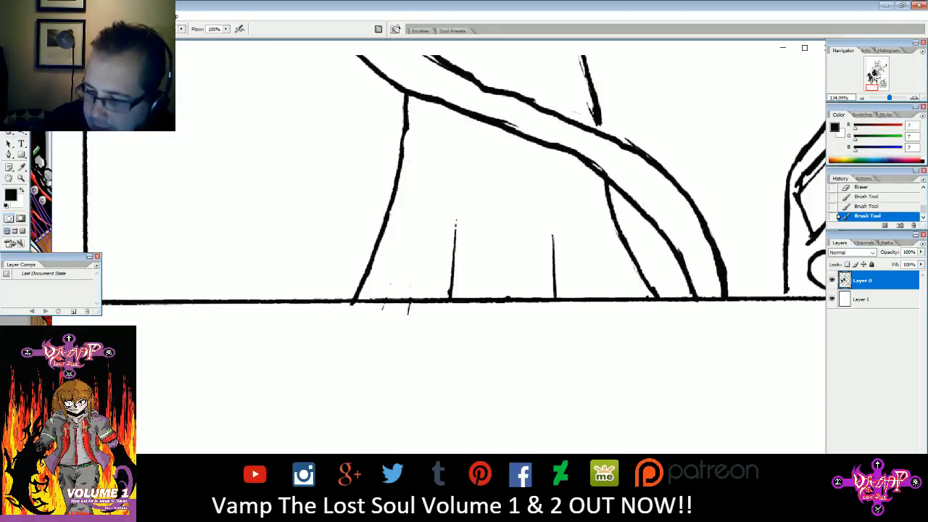
- Erase the doubled lines around the amplifier's slanted corner and plugged-in cable, plus the stray marks beside the speaker grille
left_click_drag(871, 90, 878, 88)
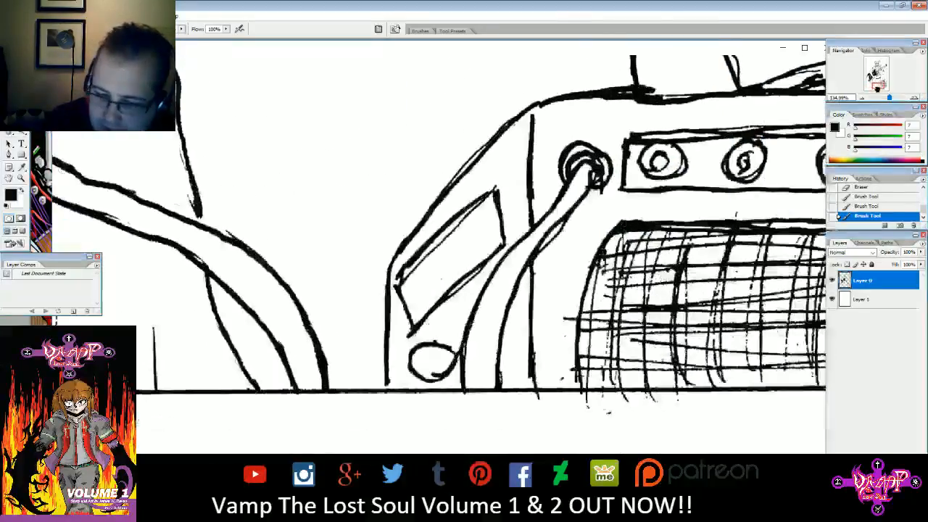
key("e")
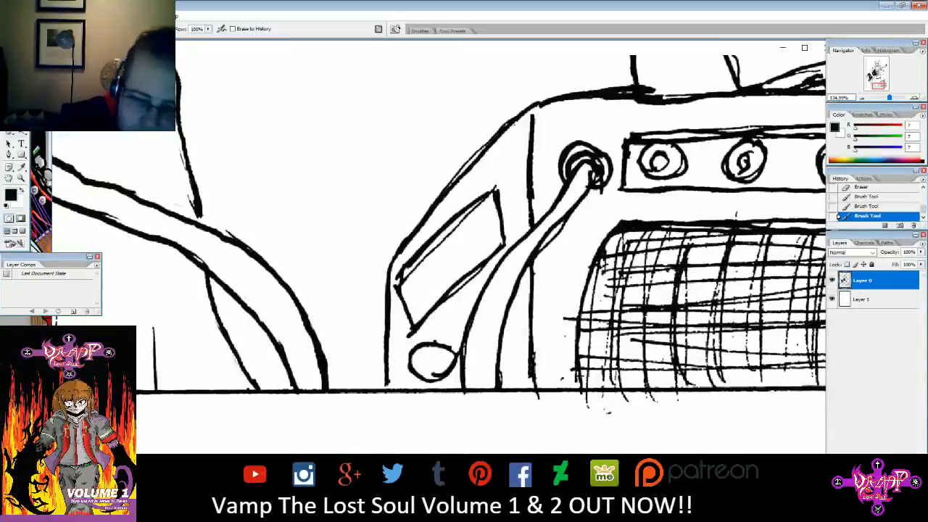
mouse_move(475, 153)
left_mouse_down()
mouse_move(450, 180)
mouse_move(489, 137)
left_mouse_up()
mouse_move(468, 226)
left_mouse_down()
mouse_move(403, 284)
mouse_move(415, 265)
left_mouse_up()
mouse_move(458, 226)
left_mouse_down()
mouse_move(487, 200)
mouse_move(448, 233)
left_mouse_up()
mouse_move(471, 287)
left_mouse_down()
mouse_move(455, 293)
mouse_move(478, 275)
mouse_move(484, 297)
left_mouse_up()
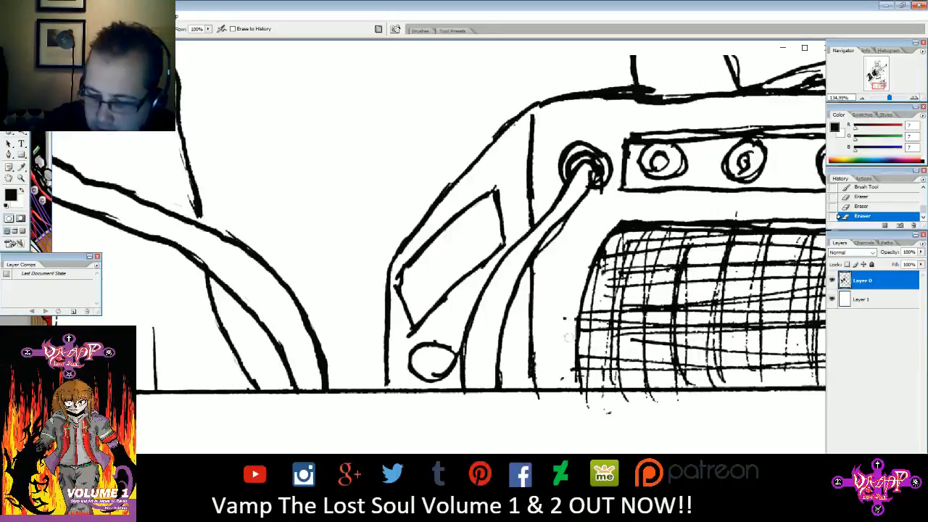
left_click_drag(564, 329, 562, 378)
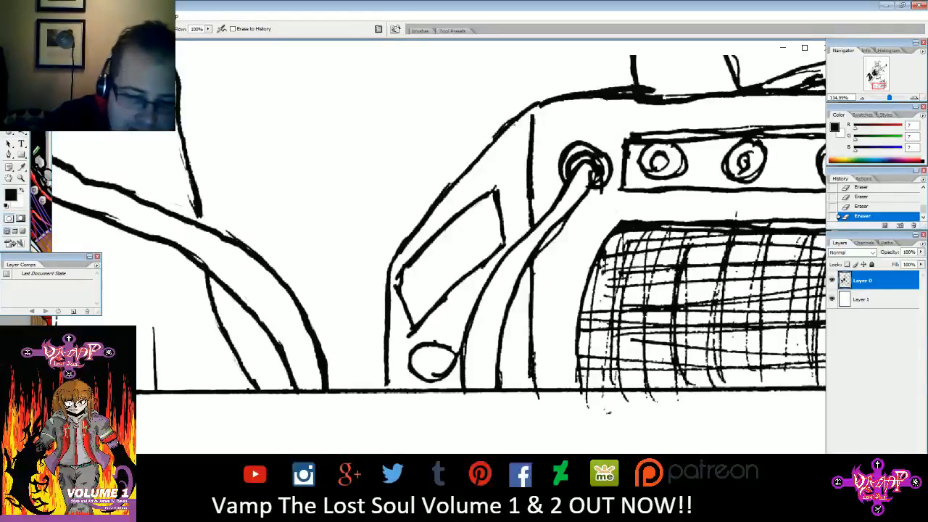
- Thicken the upper border of the amplifier's control panel into a solid black line out to the panel border
key("b")
mouse_move(653, 135)
left_mouse_down()
mouse_move(645, 137)
mouse_move(790, 130)
left_mouse_up()
left_click_drag(767, 132, 820, 131)
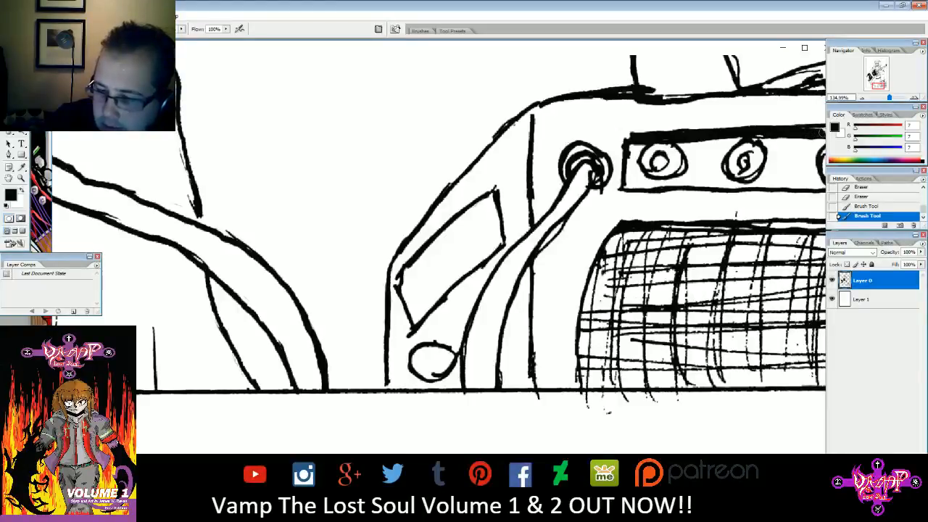
left_click_drag(748, 133, 764, 126)
left_click_drag(878, 86, 883, 84)
left_click_drag(549, 253, 687, 258)
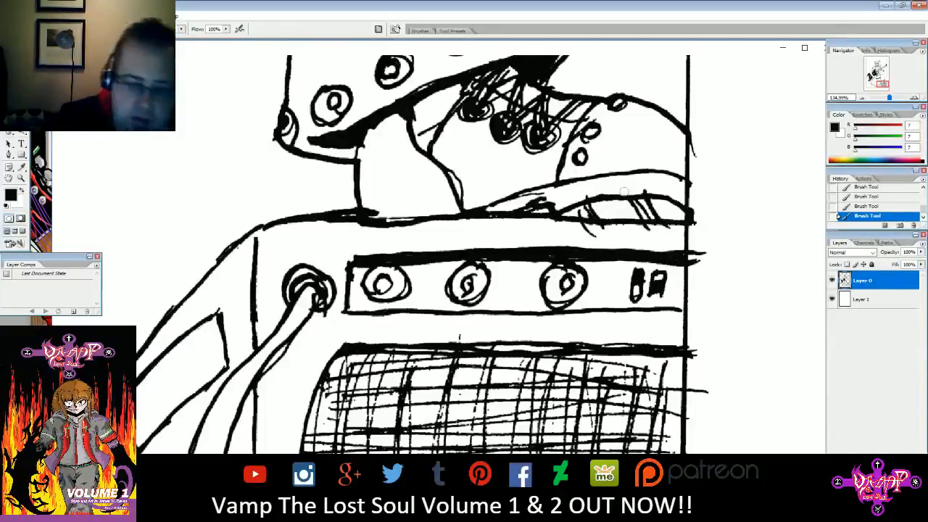
- Erase the stray strokes overshooting the panel border and the shoe's sole, and the loose line near the ankle
key("e")
left_click_drag(692, 152, 696, 154)
mouse_move(588, 231)
left_mouse_down()
mouse_move(578, 211)
mouse_move(591, 223)
left_mouse_up()
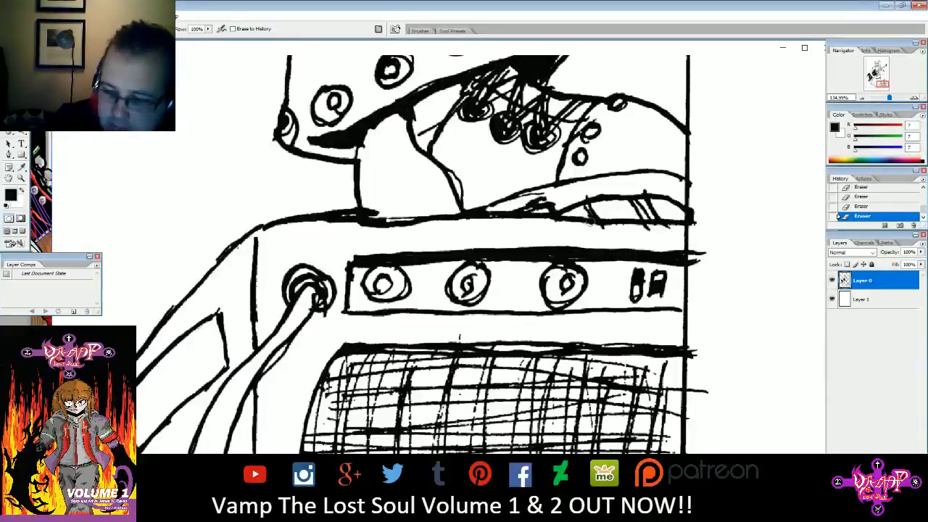
left_click_drag(546, 191, 511, 203)
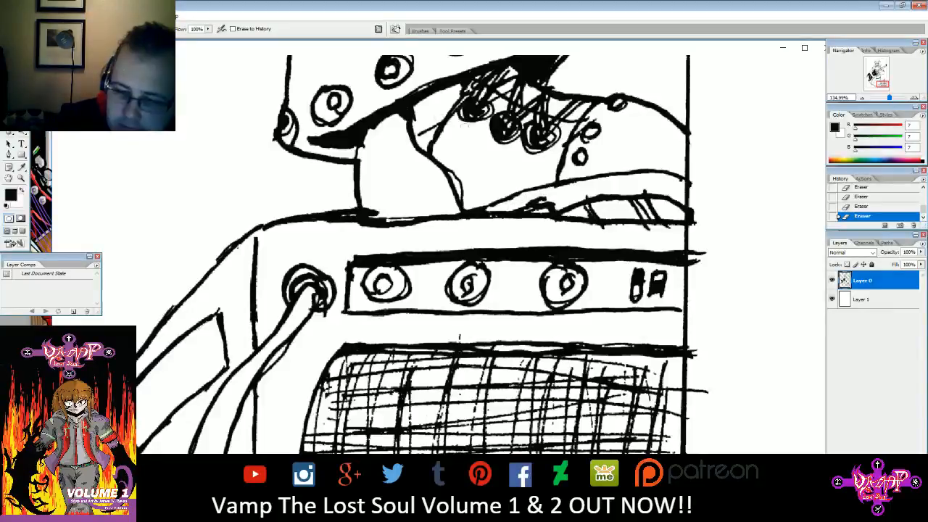
left_click_drag(430, 124, 424, 130)
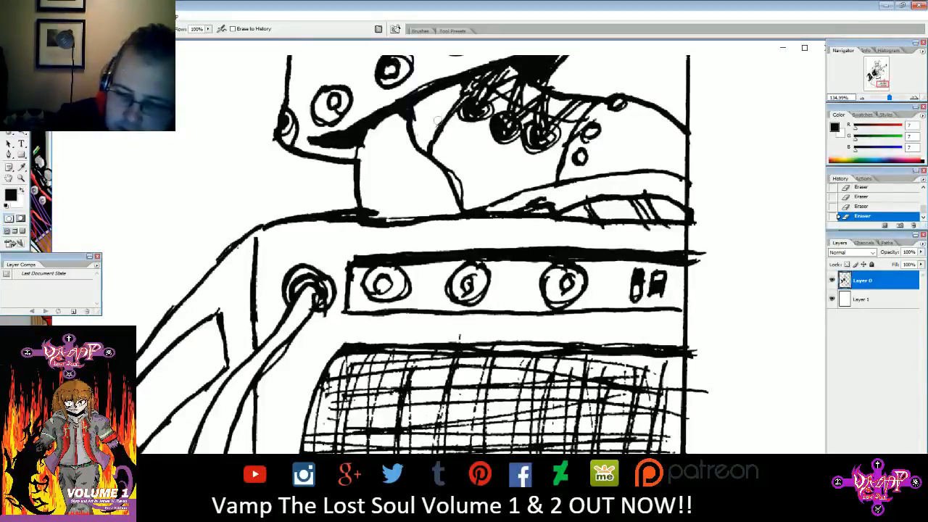
- Clean up the shoe by erasing stray ink around the laces, toe eyelet, sole opening and ankle line, stepping back one erasure
mouse_move(502, 103)
left_mouse_down()
mouse_move(497, 92)
mouse_move(525, 114)
left_mouse_up()
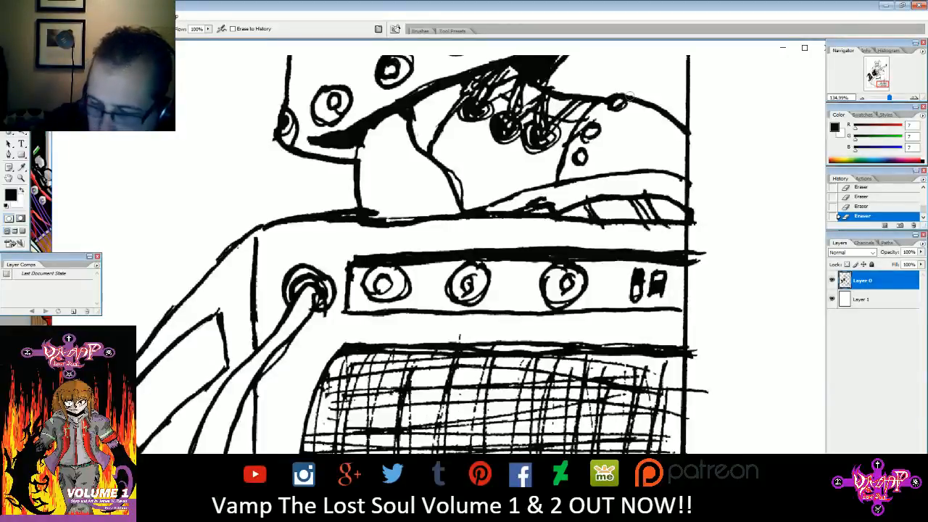
left_click(866, 207)
mouse_move(519, 112)
left_mouse_down()
mouse_move(540, 95)
mouse_move(558, 122)
left_mouse_up()
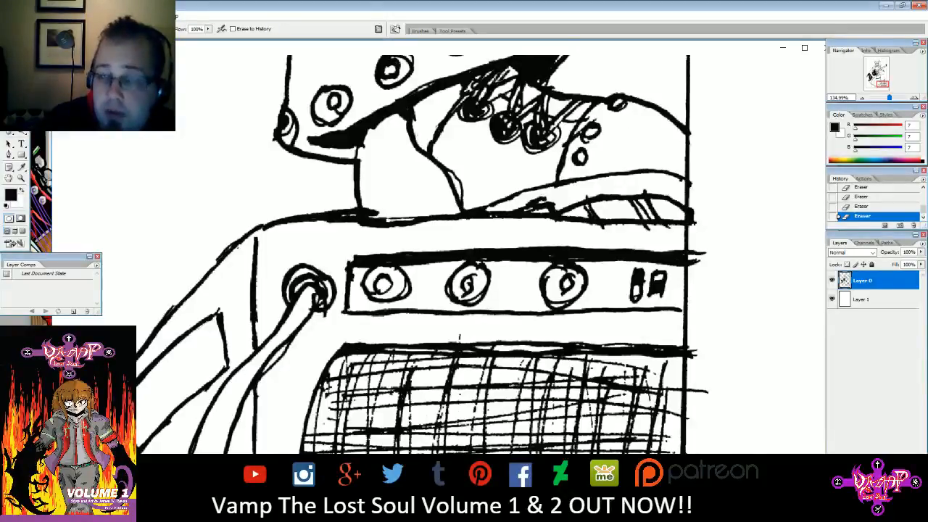
left_click_drag(622, 113, 631, 95)
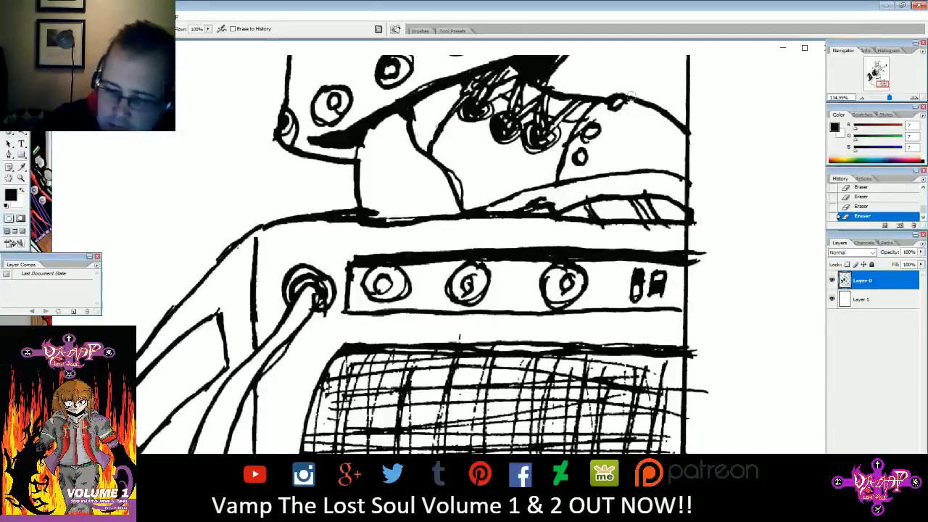
left_click_drag(597, 193, 647, 190)
left_click_drag(456, 174, 464, 194)
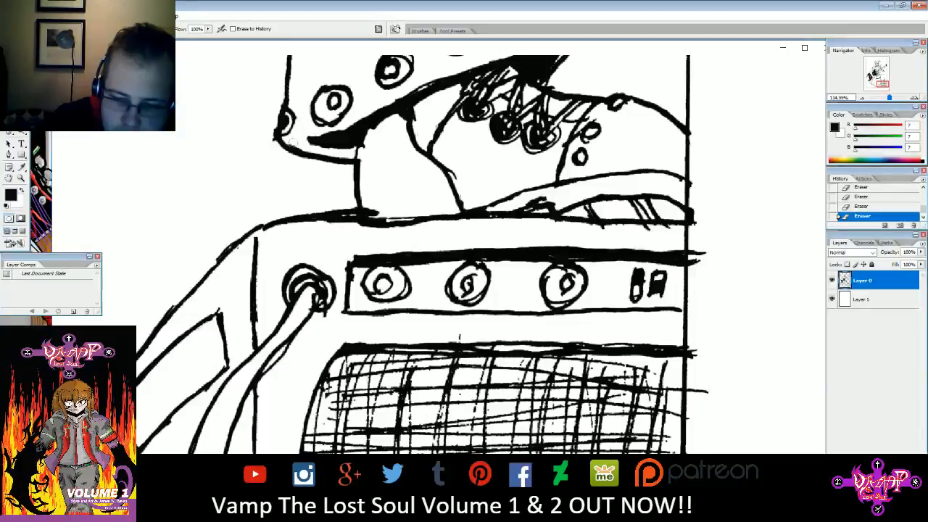
- Touch up the studs along the trouser cuff in black and erase the rough ink around their rings
key("b")
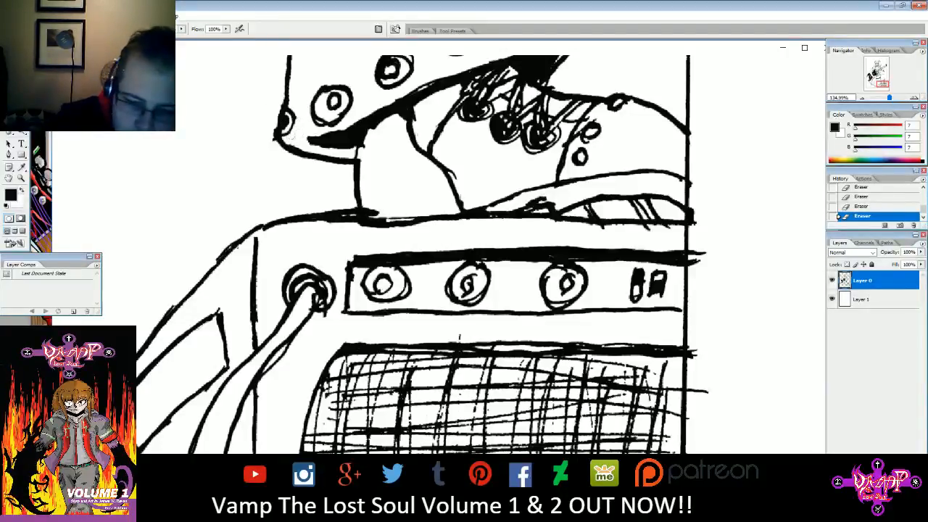
left_click_drag(282, 135, 293, 114)
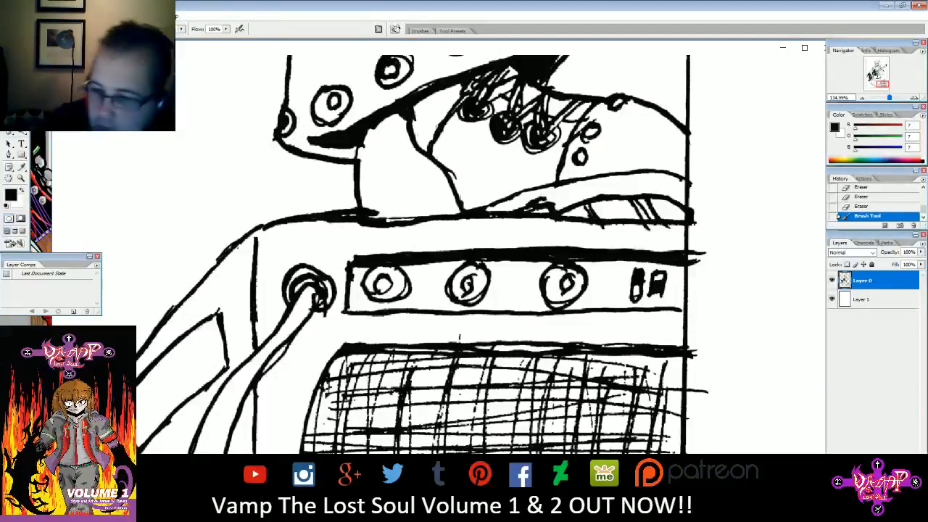
scroll(293, 113, "up", 3)
scroll(293, 113, "up", 3)
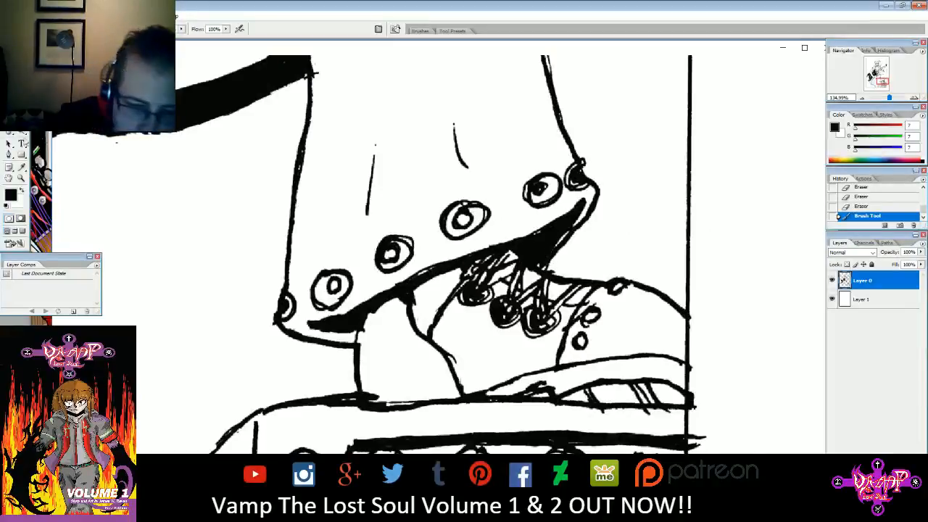
mouse_move(387, 243)
left_mouse_down()
mouse_move(389, 258)
mouse_move(384, 245)
mouse_move(410, 239)
mouse_move(416, 249)
left_mouse_up()
key("e")
left_click_drag(470, 201, 475, 209)
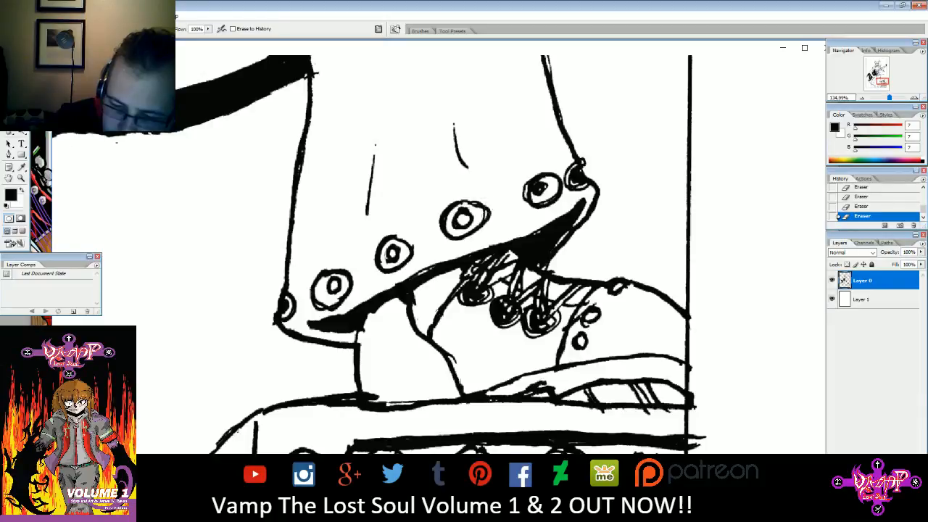
- Erase the rough second-to-last stud on the trouser cuff, redraw it as a clean double ring, and tidy the edge stud beside it
left_click_drag(534, 185, 523, 197)
mouse_move(579, 171)
left_mouse_down()
mouse_move(571, 170)
mouse_move(580, 184)
mouse_move(571, 184)
mouse_move(586, 181)
mouse_move(538, 201)
mouse_move(548, 178)
mouse_move(559, 182)
mouse_move(554, 176)
left_mouse_up()
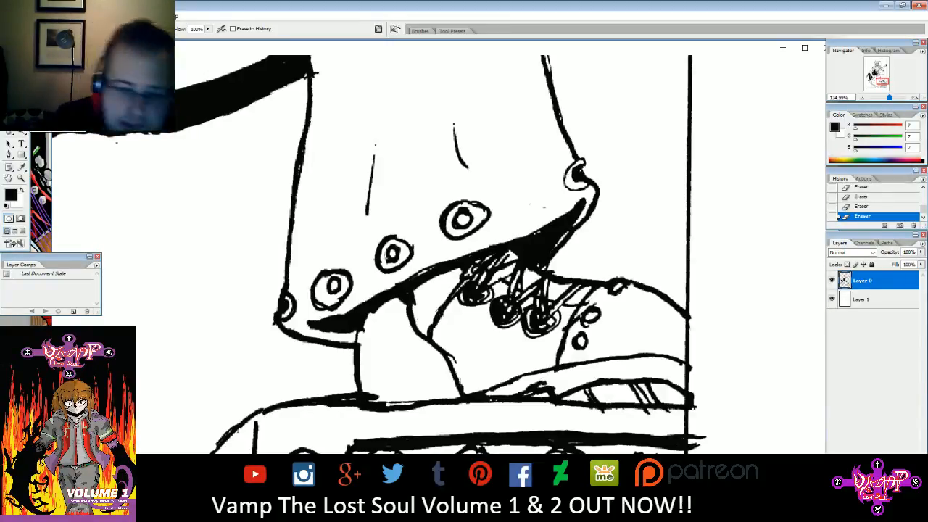
key("b")
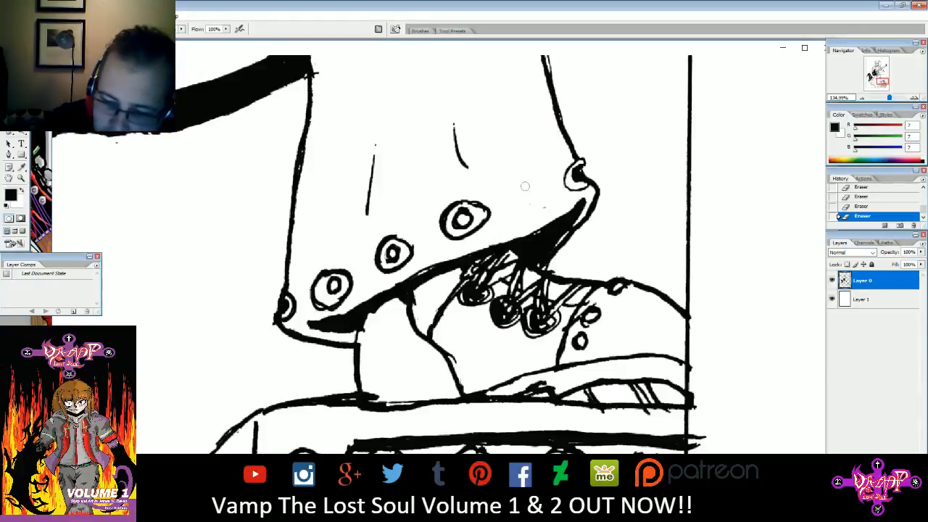
mouse_move(525, 182)
left_mouse_down()
mouse_move(515, 205)
mouse_move(543, 213)
mouse_move(550, 189)
mouse_move(529, 183)
mouse_move(539, 206)
mouse_move(528, 192)
left_mouse_up()
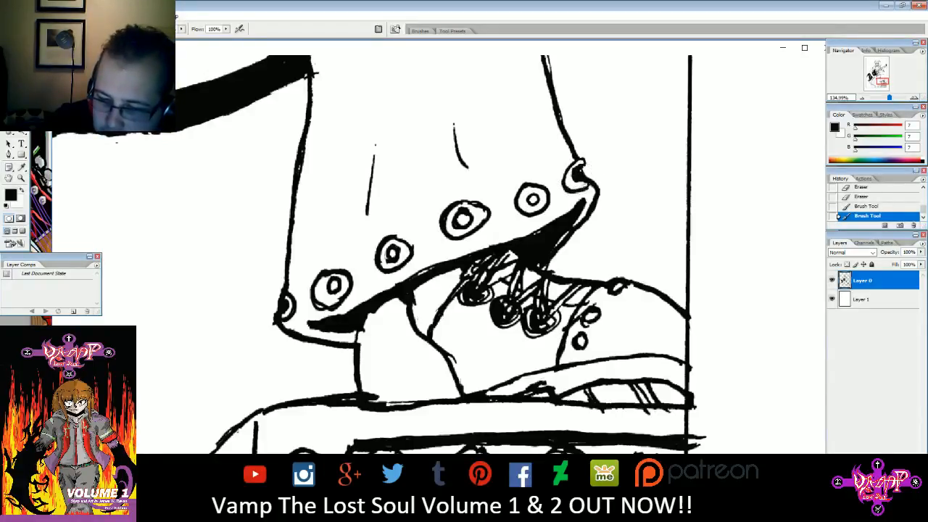
left_click_drag(583, 180, 587, 189)
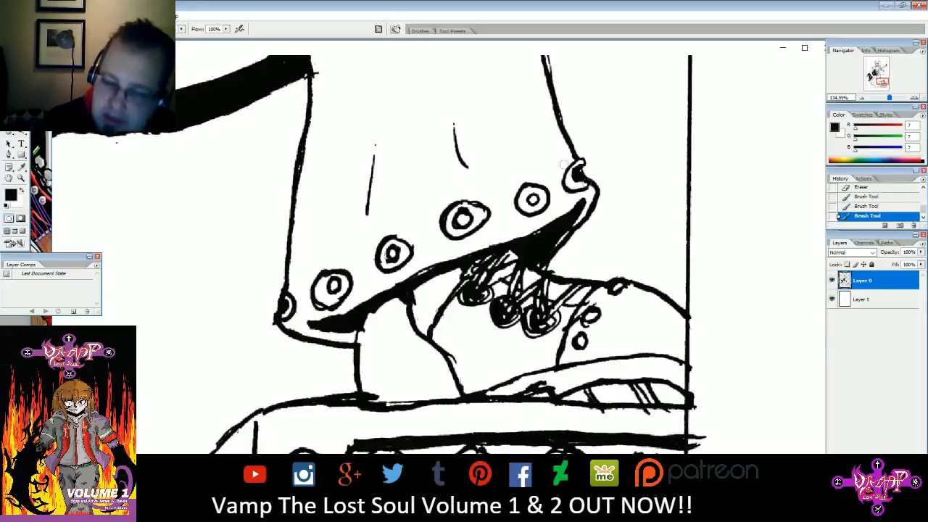
left_click_drag(590, 184, 587, 187)
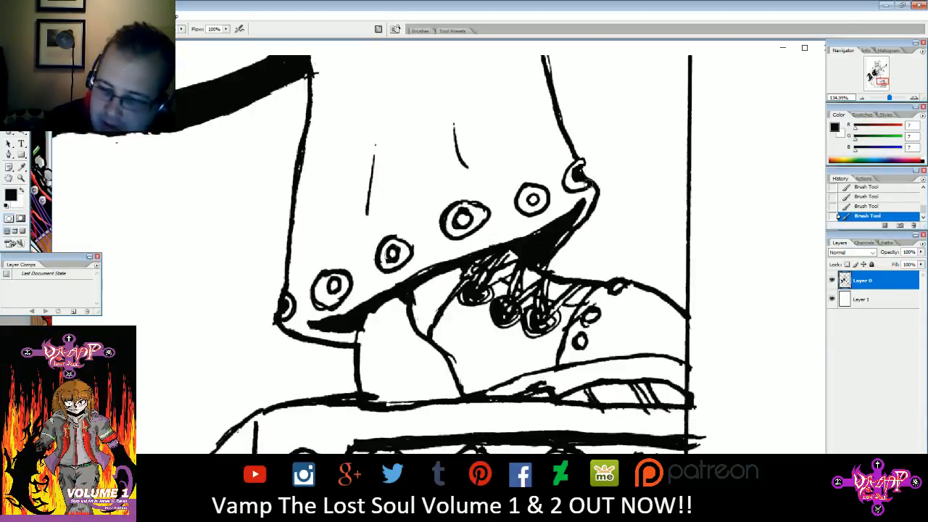
- Erase the doubled strokes along the trouser leg's outer line below the knee and the rough ink in the folds under the thigh
left_click_drag(882, 83, 881, 81)
key("e")
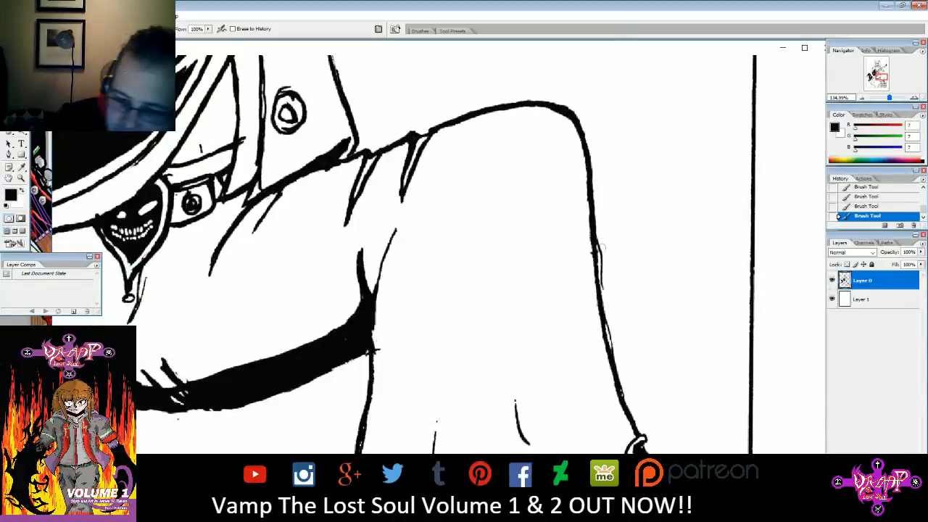
mouse_move(606, 272)
left_mouse_down()
mouse_move(603, 285)
mouse_move(601, 234)
mouse_move(599, 250)
left_mouse_up()
left_click_drag(610, 315, 615, 348)
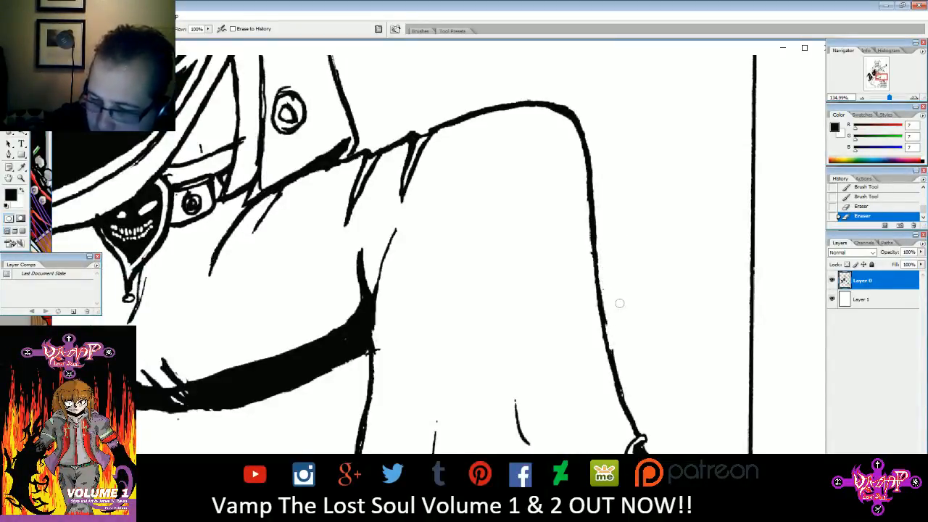
left_click_drag(882, 78, 876, 79)
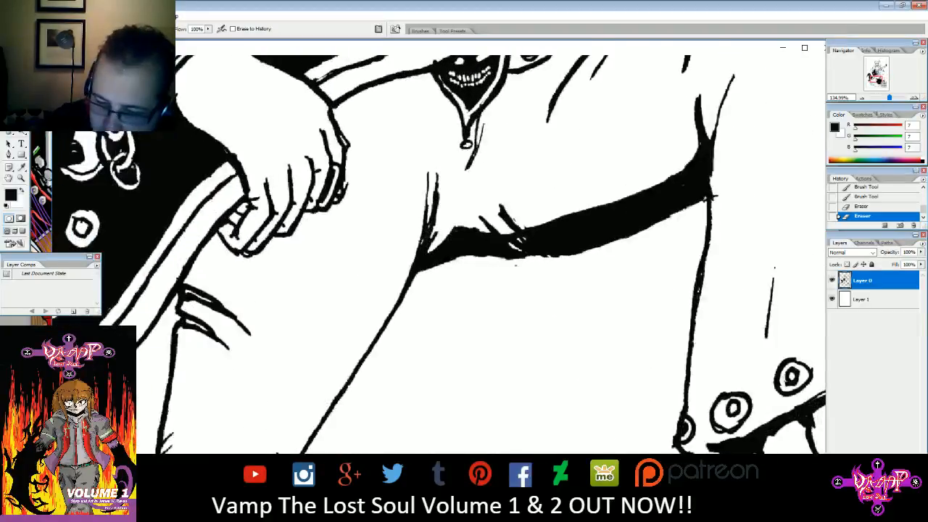
left_click_drag(510, 234, 513, 236)
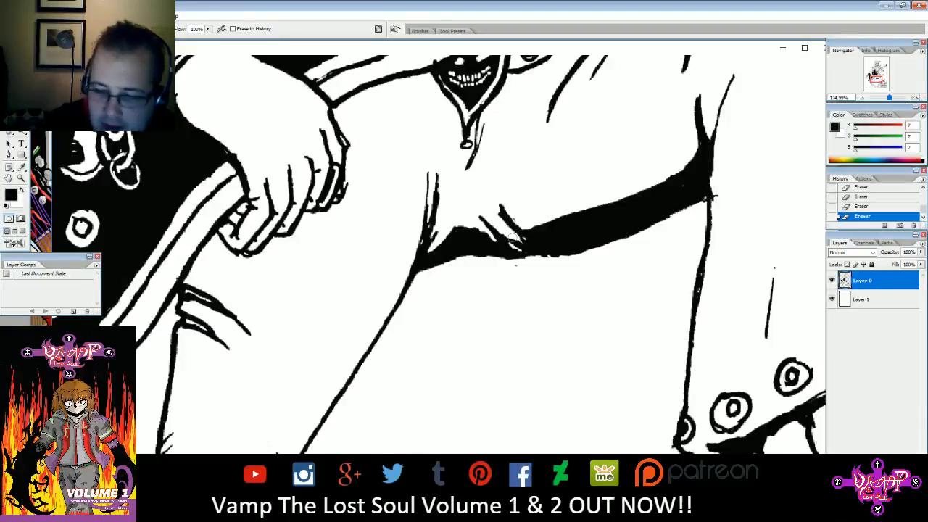
- Erase pointed white highlights into the black guitar body at its upper edge, beside the inner curve and at the lower tip
left_click_drag(876, 81, 874, 76)
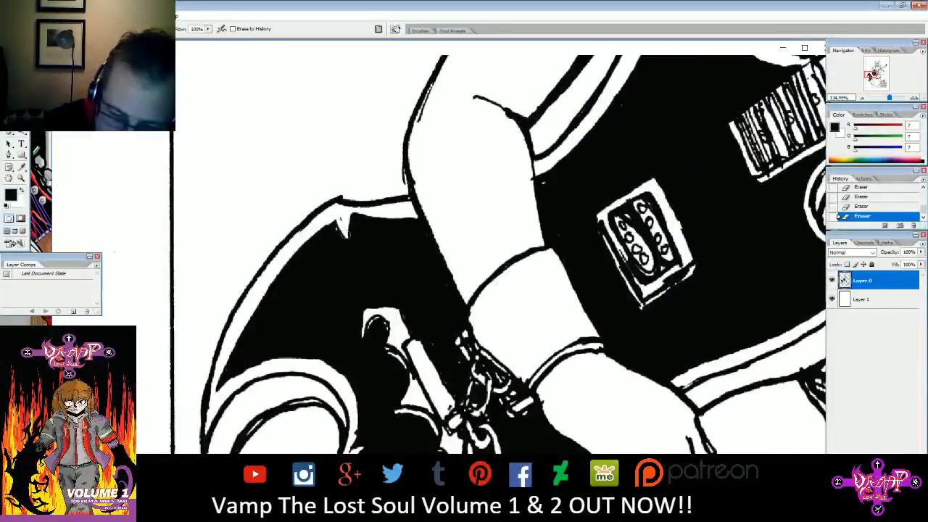
left_click_drag(337, 220, 343, 218)
mouse_move(350, 446)
left_mouse_down()
mouse_move(375, 440)
mouse_move(361, 447)
left_mouse_up()
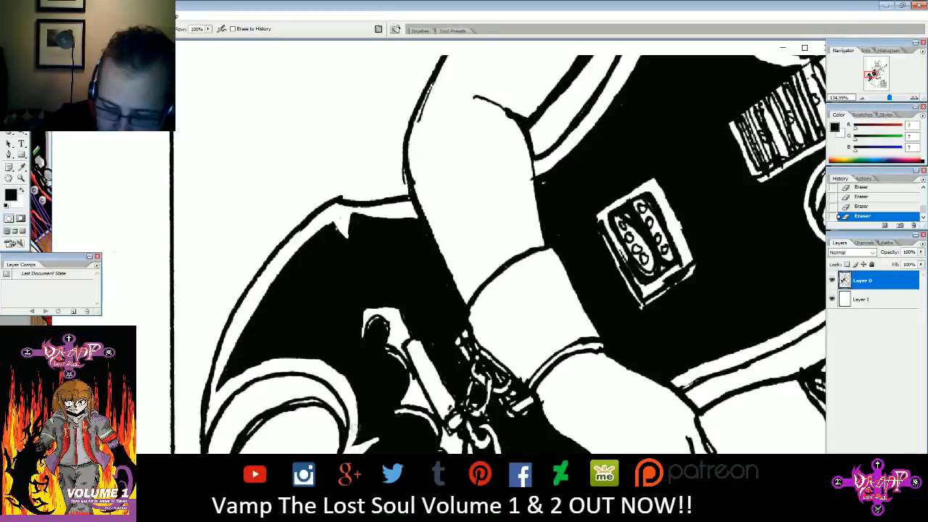
left_click_drag(871, 78, 864, 86)
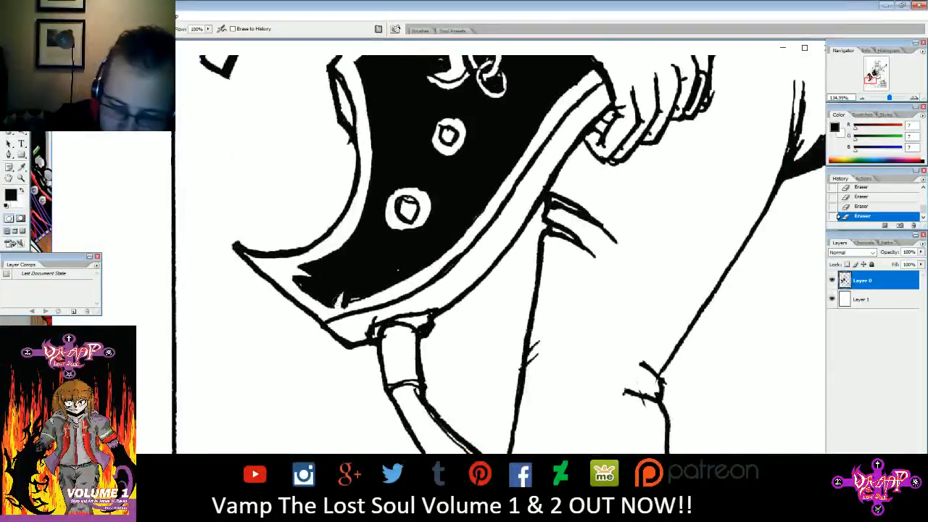
mouse_move(343, 305)
left_mouse_down()
mouse_move(334, 285)
mouse_move(290, 271)
mouse_move(315, 274)
left_mouse_up()
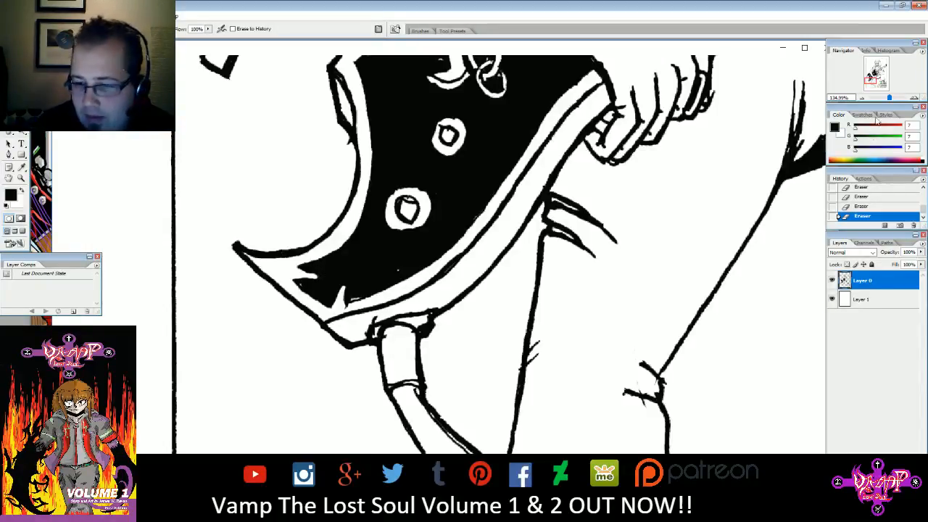
- Erase white highlights into the guitar's black finish by the lower cutaway, inside the upper horn and along the upper edge
left_click_drag(873, 82, 879, 74)
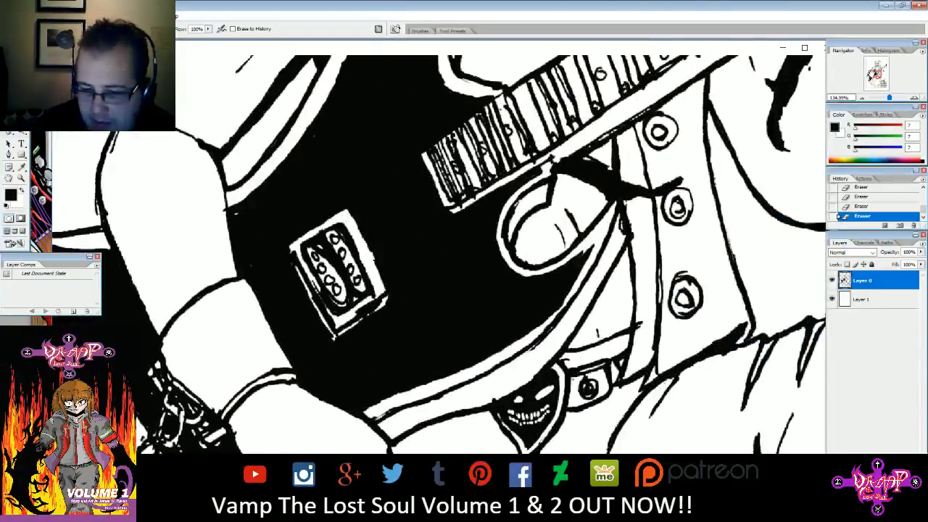
mouse_move(588, 249)
left_mouse_down()
mouse_move(552, 281)
mouse_move(591, 254)
left_mouse_up()
left_click_drag(876, 76, 875, 72)
mouse_move(461, 156)
left_mouse_down()
mouse_move(407, 191)
mouse_move(413, 181)
left_mouse_up()
mouse_move(319, 228)
left_mouse_down()
mouse_move(337, 242)
mouse_move(327, 217)
left_mouse_up()
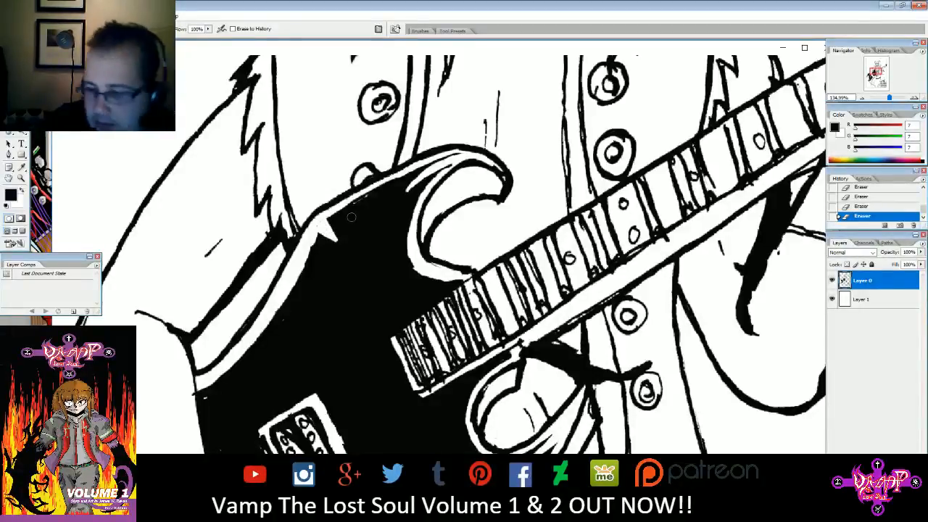
- Touch up the spiky hair strands at the top of the head in black and erase the rough ink between them
left_click_drag(889, 98, 877, 64)
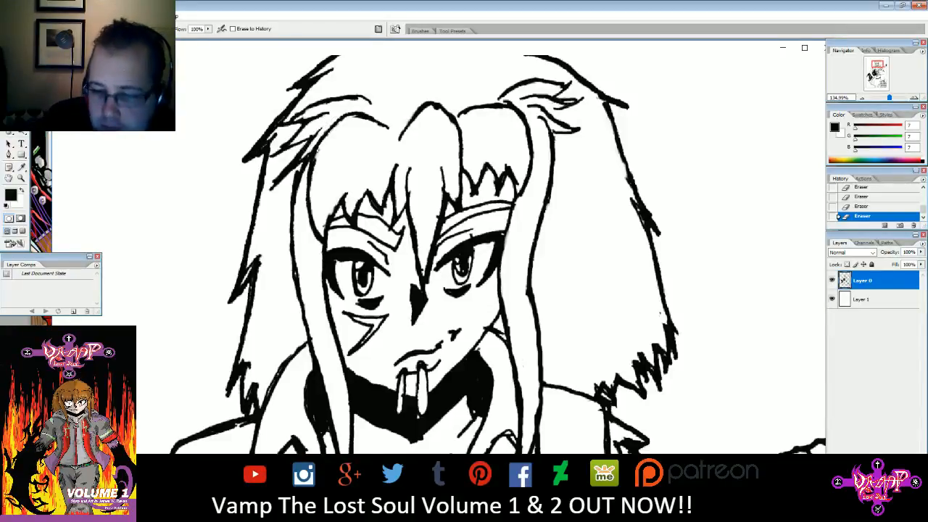
key("b")
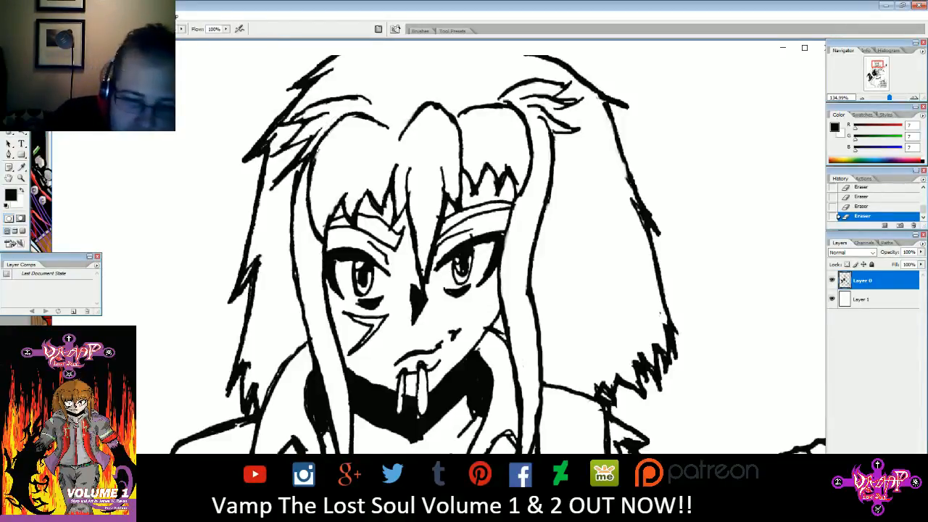
left_click_drag(542, 114, 578, 102)
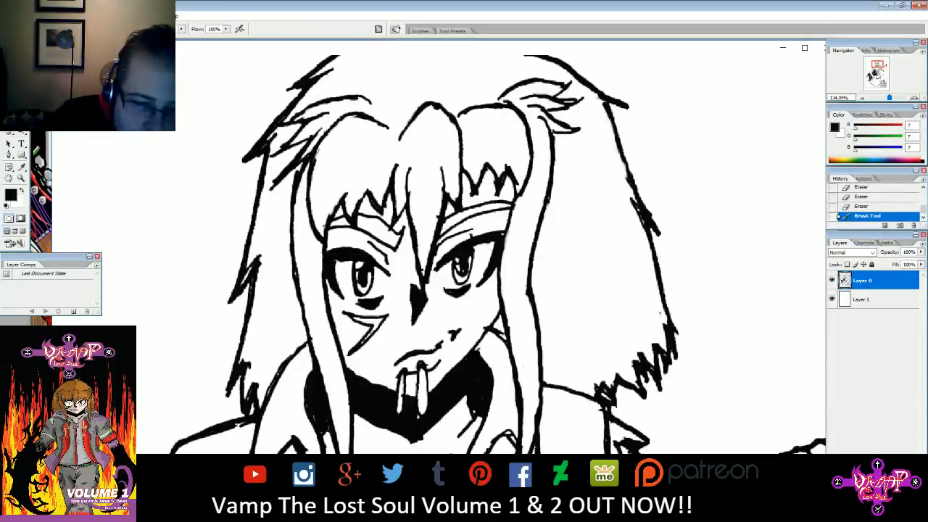
key("e")
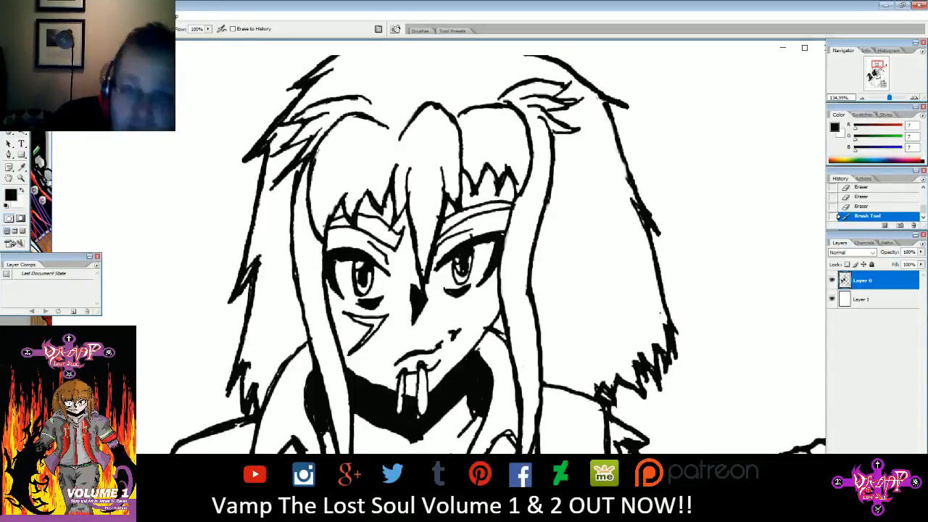
left_click_drag(556, 106, 566, 85)
- Erase the rough ink inside and around the frame of the guitar's pickup to sharpen its white border
mouse_move(883, 82)
left_mouse_down()
mouse_move(876, 74)
mouse_move(884, 71)
mouse_move(898, 81)
mouse_move(875, 74)
left_mouse_up()
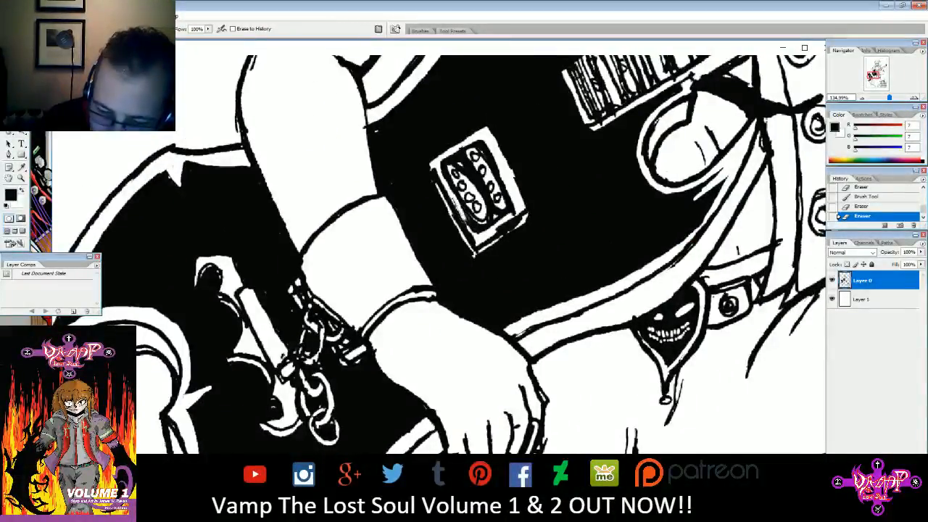
left_click_drag(467, 222, 451, 191)
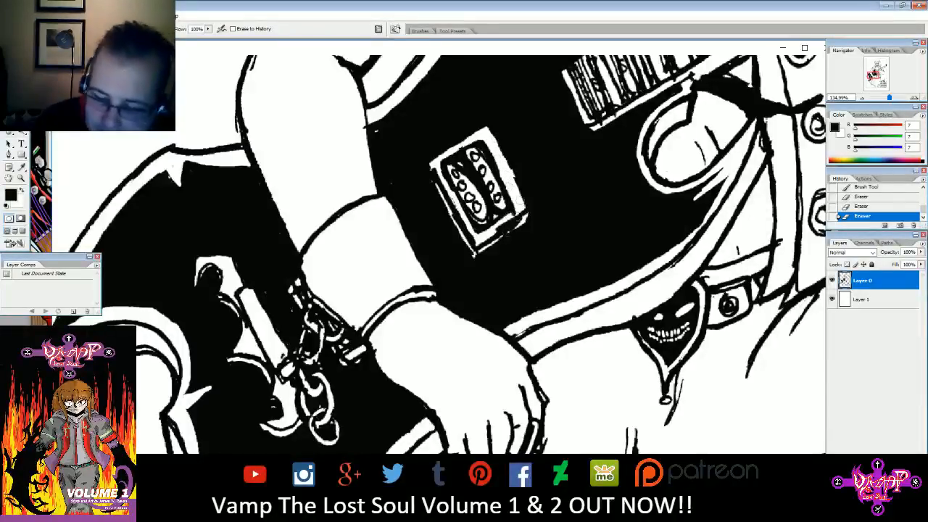
left_click_drag(478, 252, 520, 216)
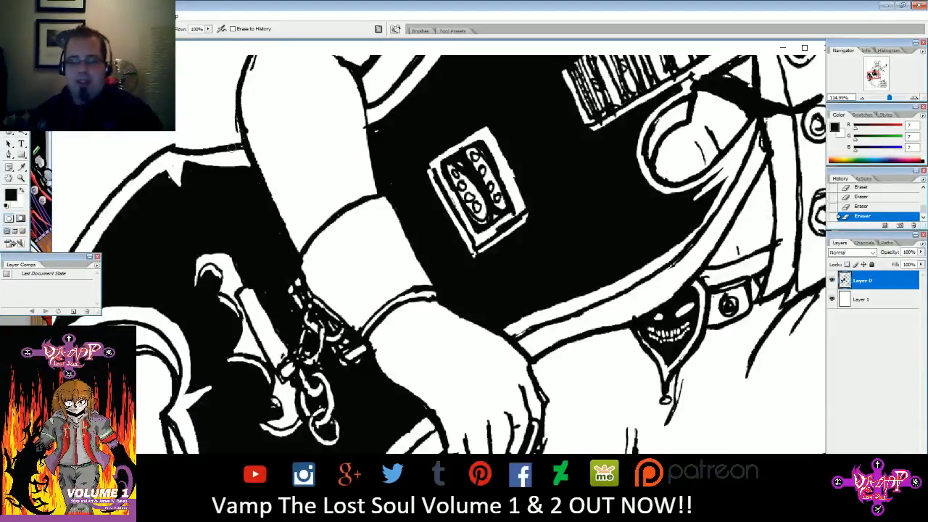
- Clean up the ankle above the amplifier by erasing the overshooting stroke and excess ink, and redraw the ankle line in black
left_click_drag(875, 78, 878, 71)
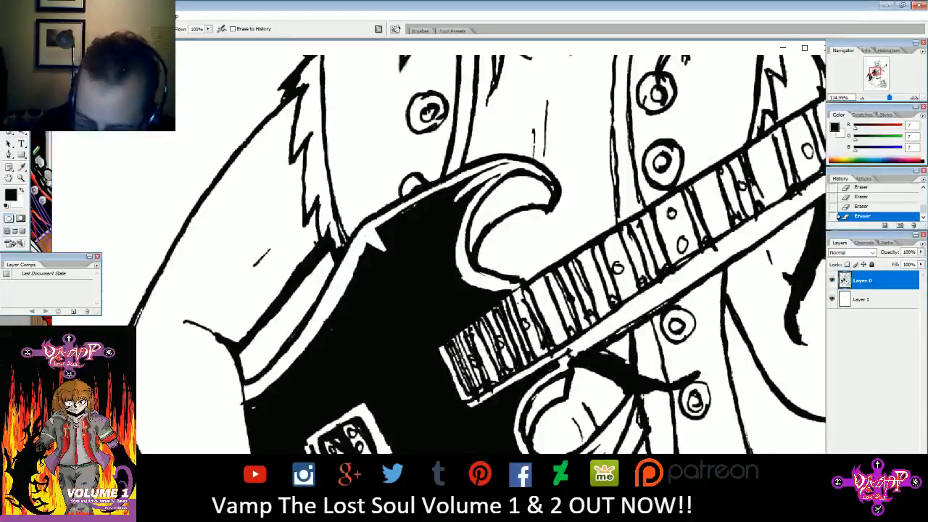
mouse_move(891, 103)
left_mouse_down()
mouse_move(879, 81)
mouse_move(885, 90)
left_mouse_up()
key("b")
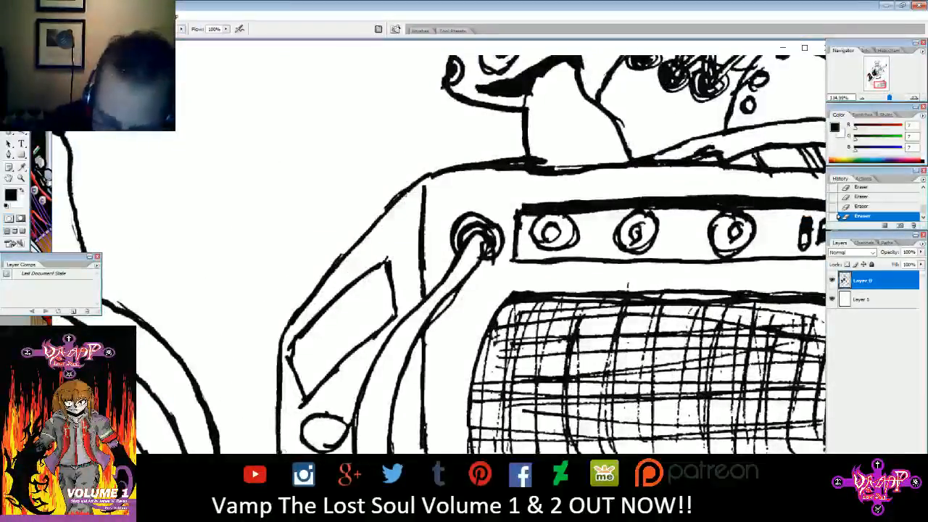
left_click(588, 258)
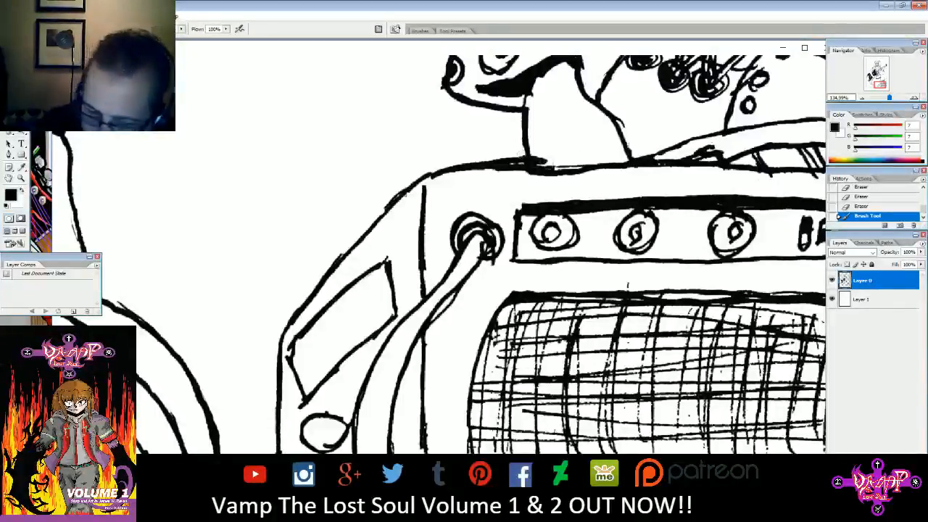
key("e")
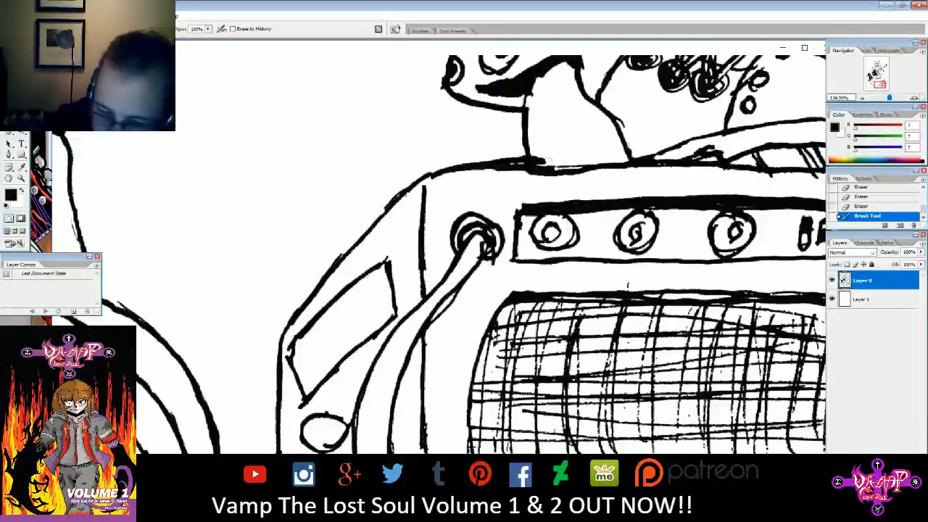
left_click_drag(543, 158, 542, 163)
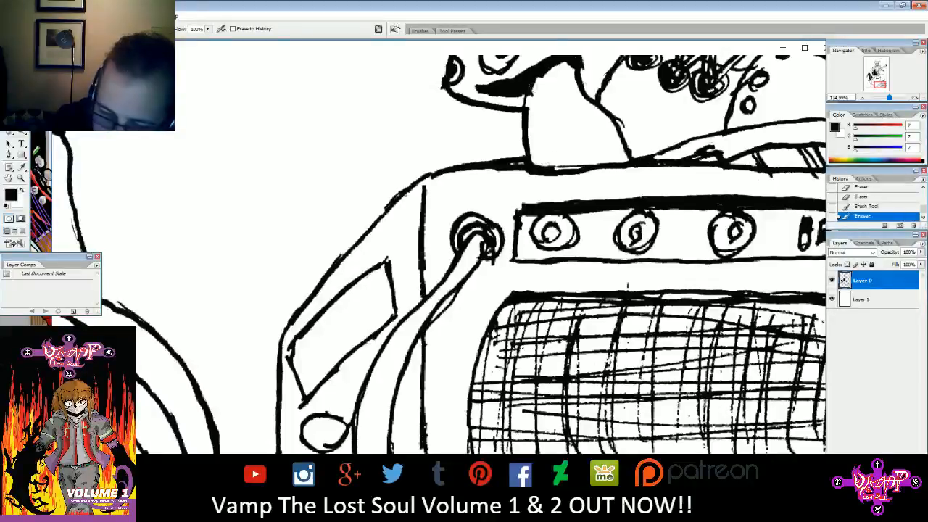
left_click_drag(542, 78, 570, 61)
key("b")
left_click_drag(519, 112, 533, 87)
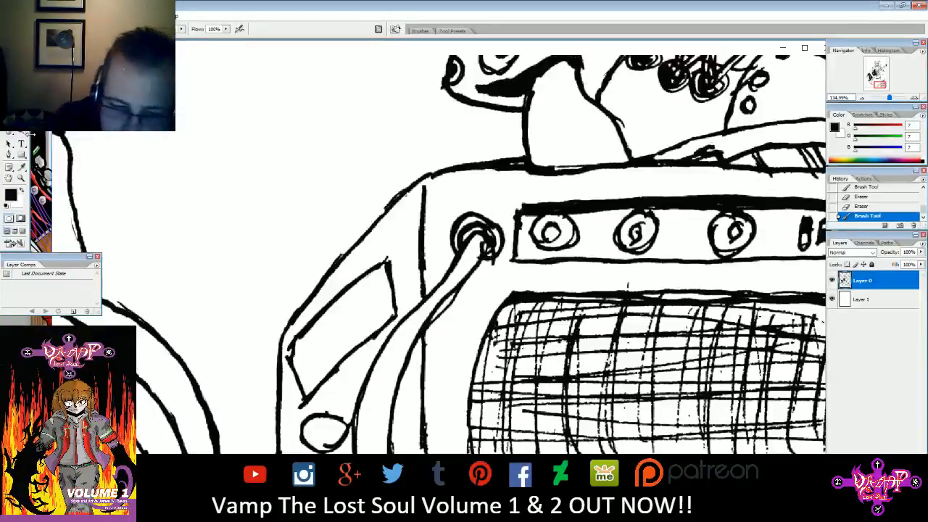
- Erase rough ink along the amplifier's sloping top edge and the side panel's corners, and close the panel's open corner in black
key("e")
left_click_drag(498, 153, 526, 155)
mouse_move(376, 210)
left_mouse_down()
mouse_move(396, 192)
mouse_move(322, 264)
left_mouse_up()
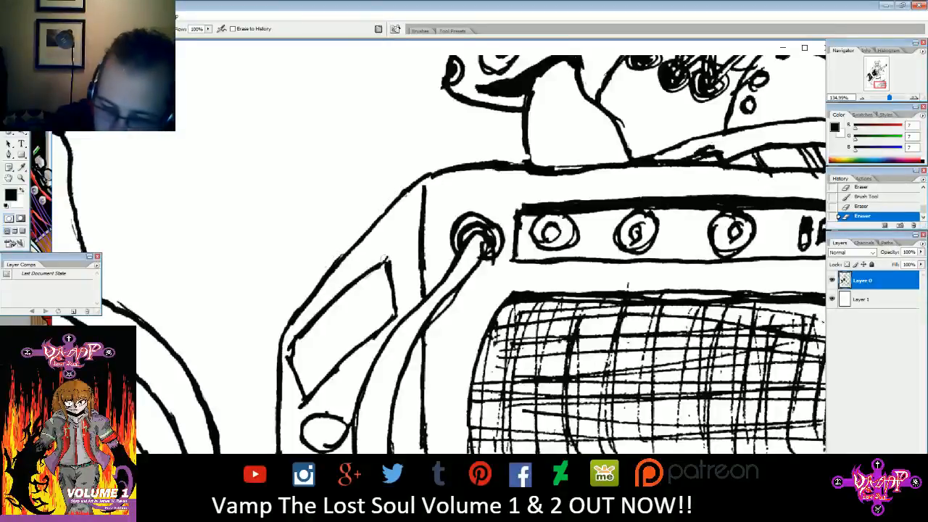
left_click_drag(383, 258, 396, 255)
left_click_drag(301, 406, 289, 368)
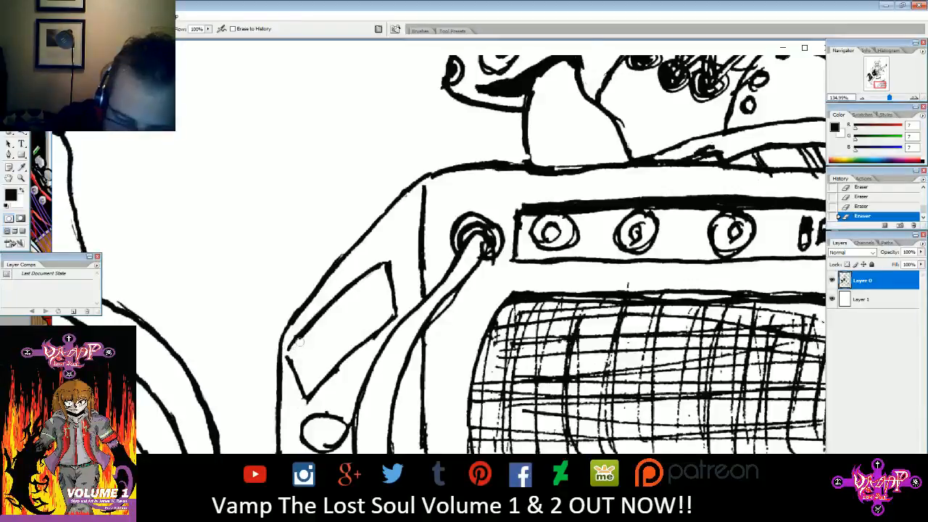
key("b")
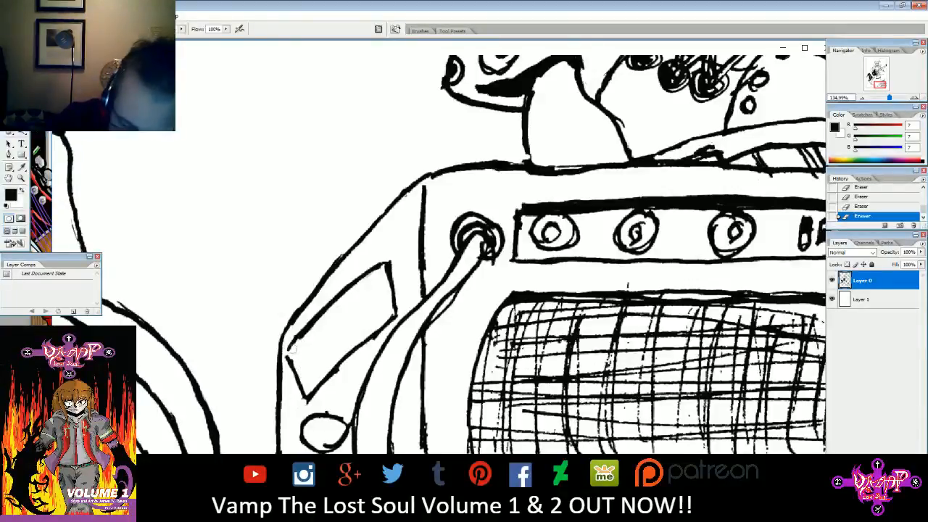
left_click_drag(287, 345, 293, 366)
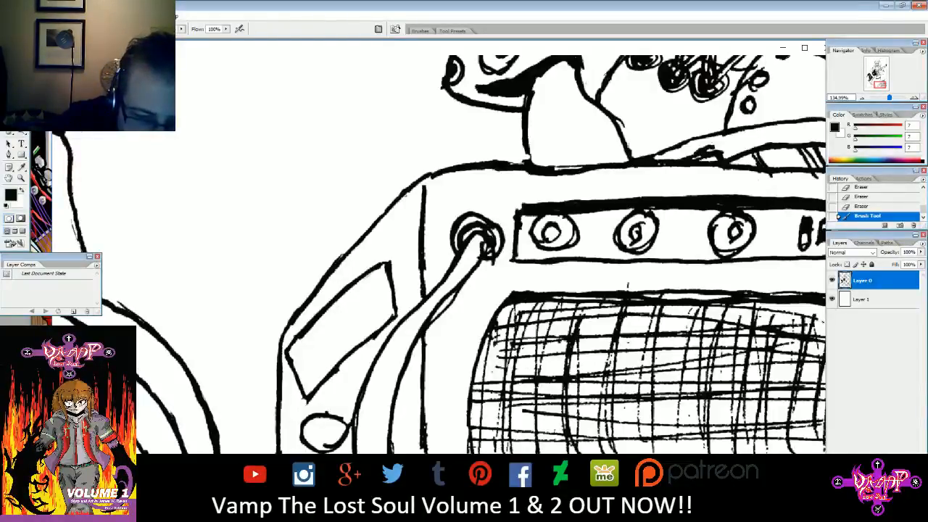
- Erase the weak stretch of the cable's outer line below the amplifier's jack and redraw it as a solid black line
key("e")
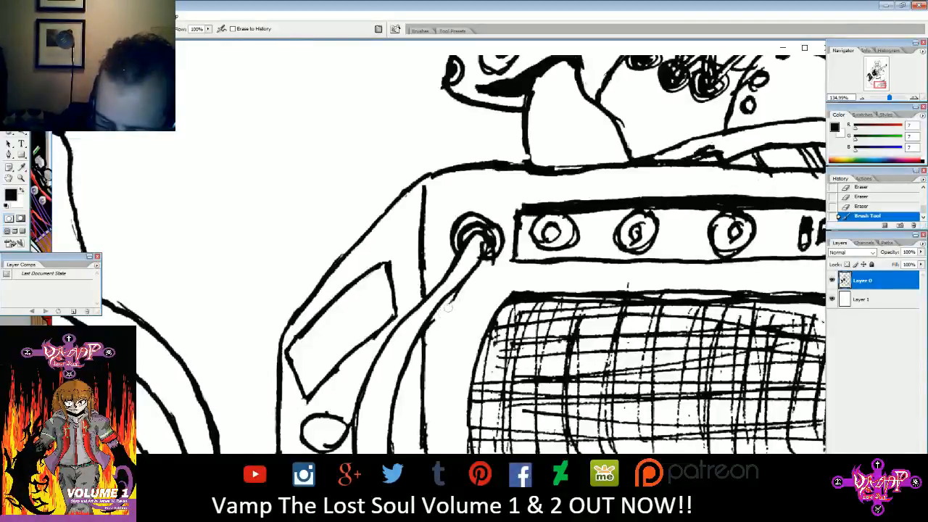
left_click(451, 301)
key("b")
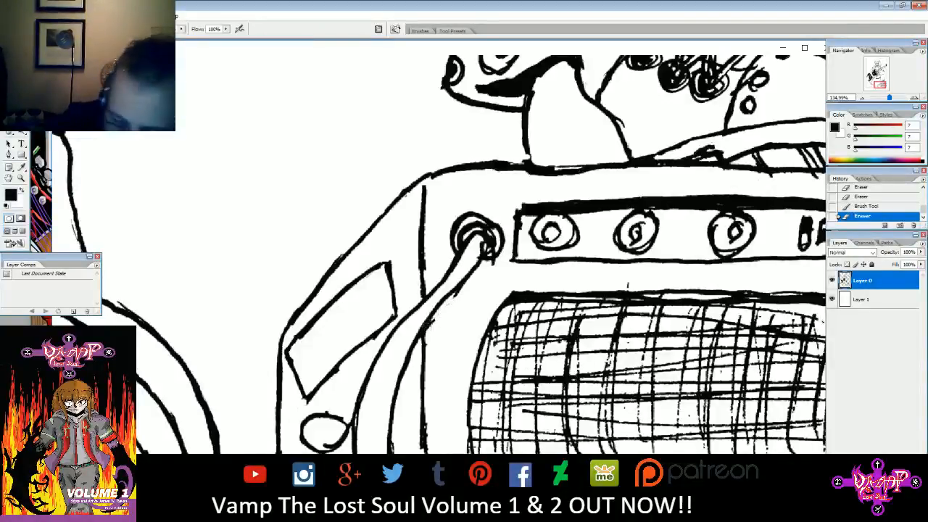
left_click_drag(432, 323, 451, 302)
left_click_drag(433, 323, 473, 266)
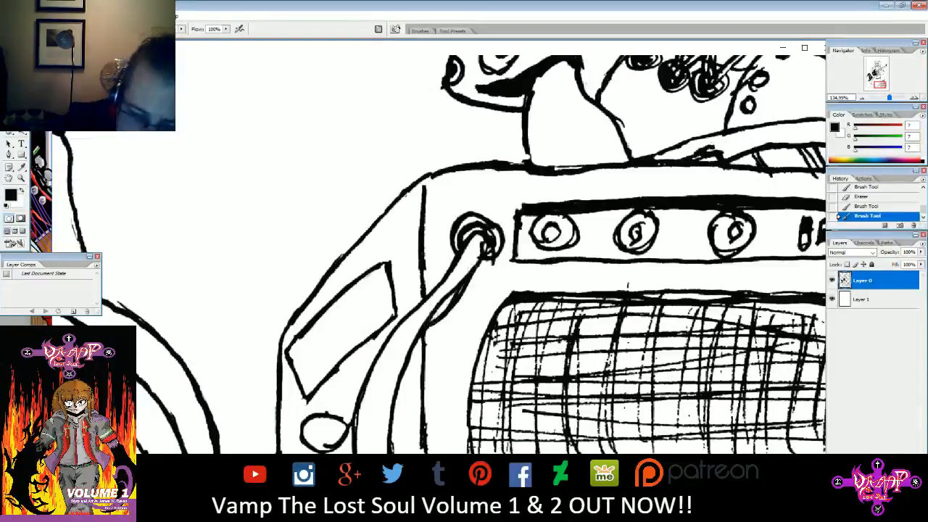
- Thicken the cable's inner line below the amplifier's jack in black and erase the rough ink along it up to the plug
left_click_drag(439, 320, 395, 396)
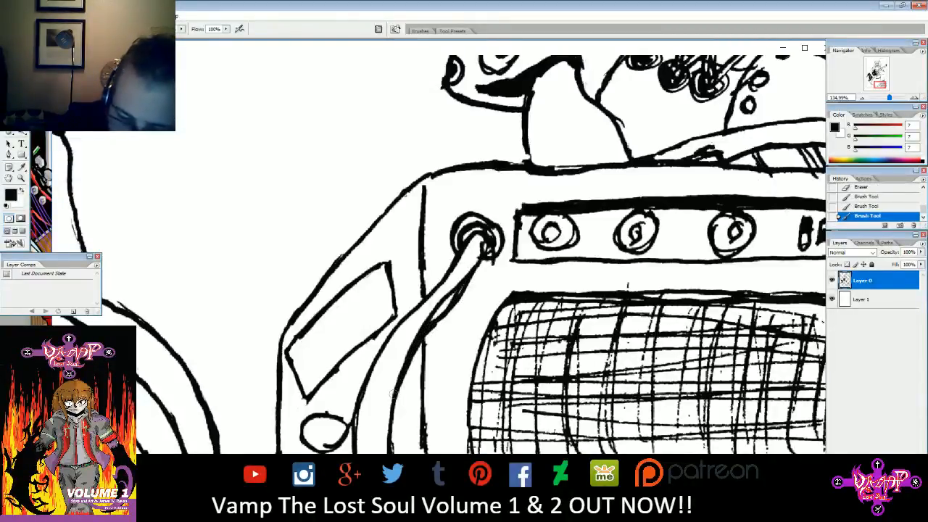
key("e")
mouse_move(432, 319)
left_mouse_down()
mouse_move(397, 385)
mouse_move(442, 308)
mouse_move(421, 325)
mouse_move(475, 262)
mouse_move(464, 279)
mouse_move(486, 229)
mouse_move(494, 254)
left_mouse_up()
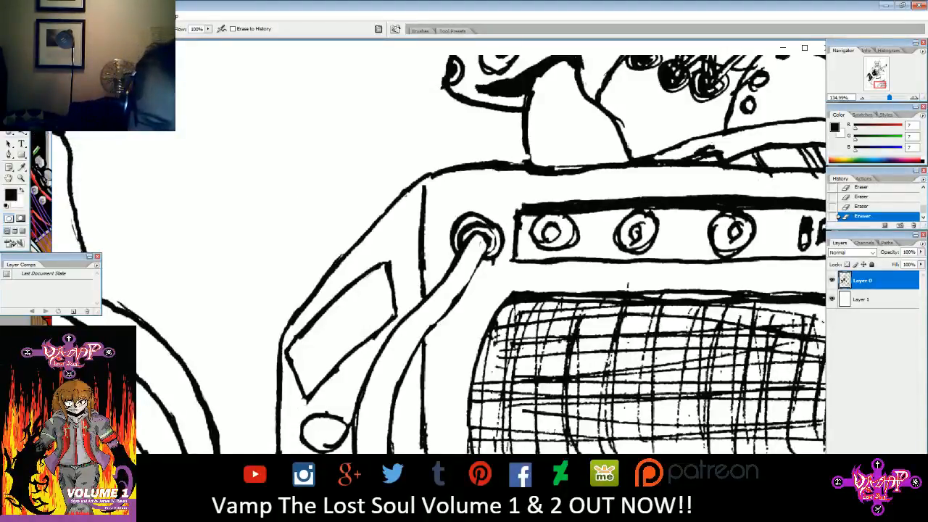
- Tidy the rings of the amplifier's jack with black strokes and erasing, and redraw the cable's inner line up to the plug
key("b")
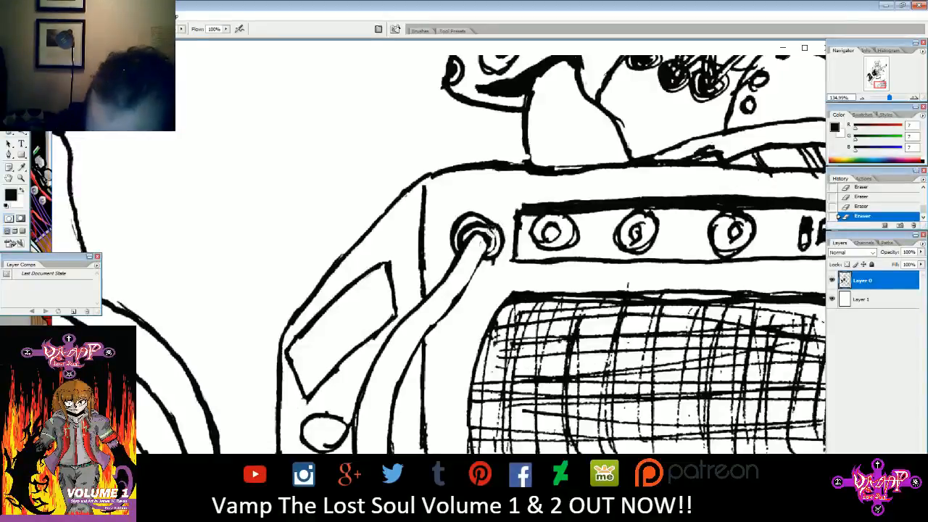
mouse_move(494, 231)
left_mouse_down()
mouse_move(490, 251)
mouse_move(492, 217)
mouse_move(500, 235)
left_mouse_up()
key("e")
mouse_move(478, 217)
left_mouse_down()
mouse_move(501, 244)
mouse_move(483, 263)
left_mouse_up()
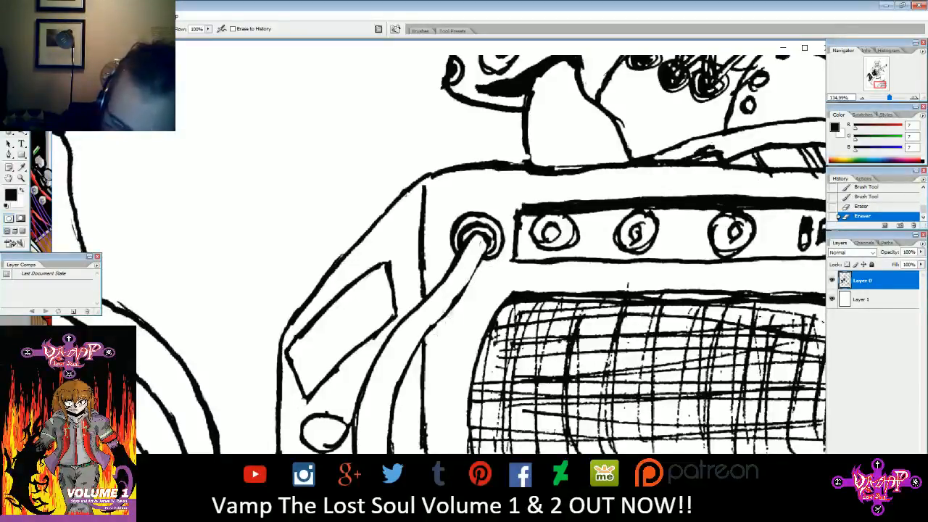
key("b")
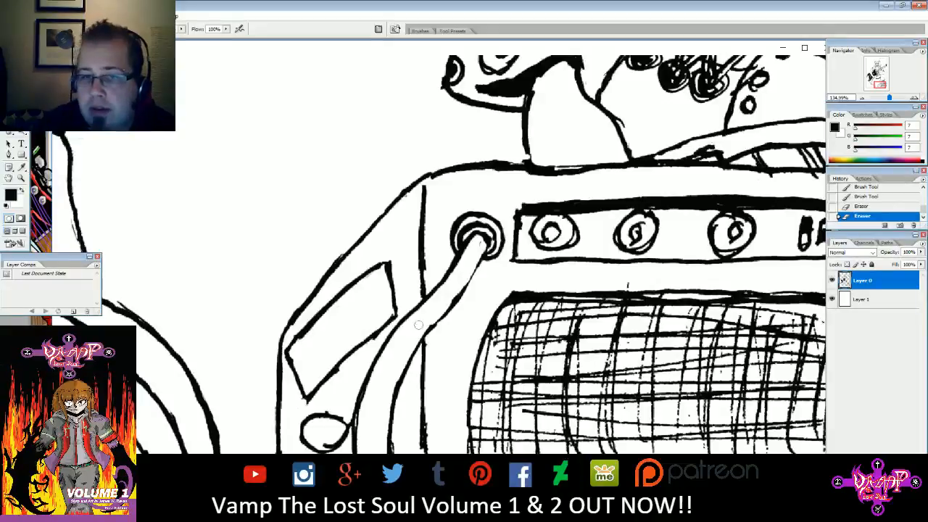
left_click_drag(417, 349, 482, 245)
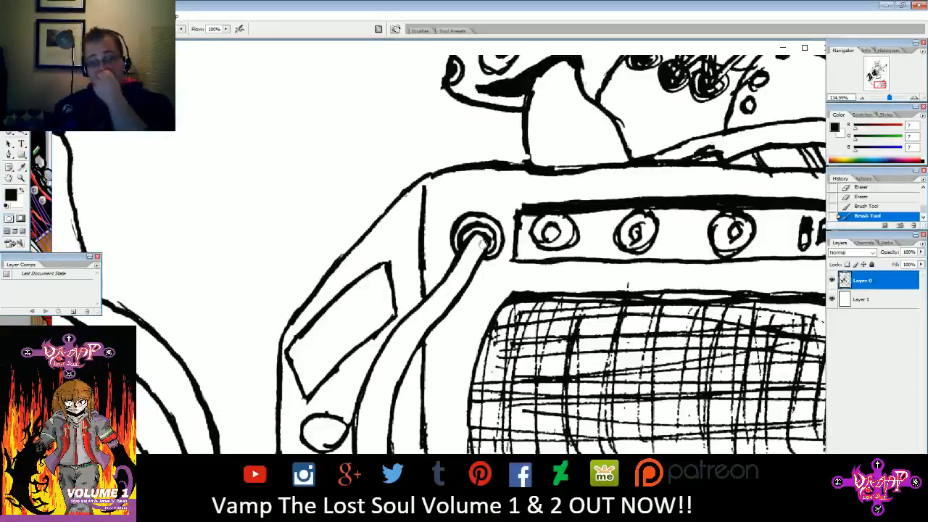
- Erase rough ink beside the cable, the amplifier's vertical edge line and the lower round fitting, and step back over the last eraser strokes
key("e")
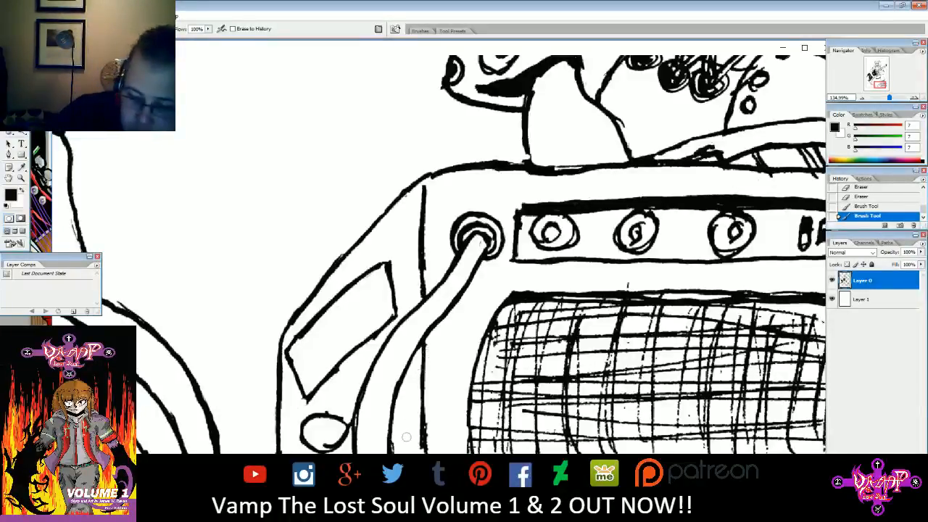
left_click_drag(396, 450, 397, 453)
left_click_drag(433, 424, 433, 444)
mouse_move(356, 412)
left_mouse_down()
mouse_move(358, 428)
mouse_move(337, 431)
left_mouse_up()
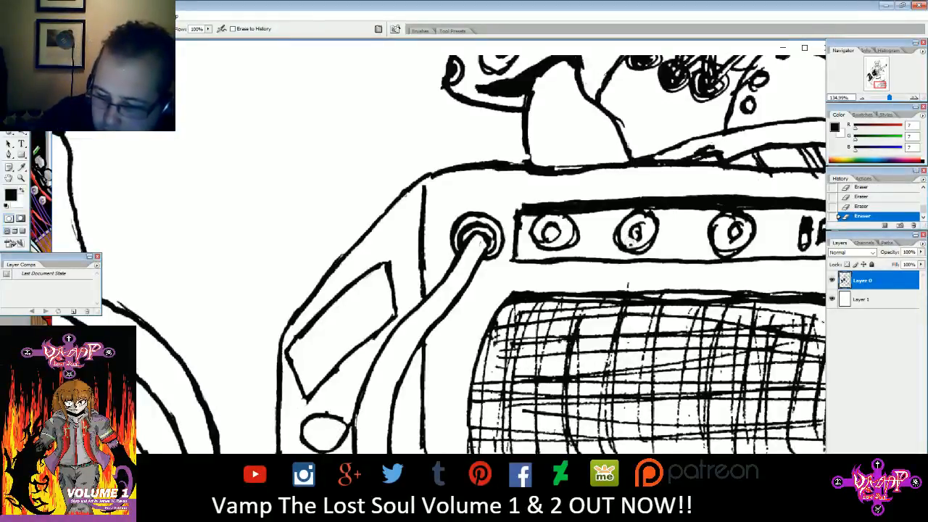
left_click(869, 206)
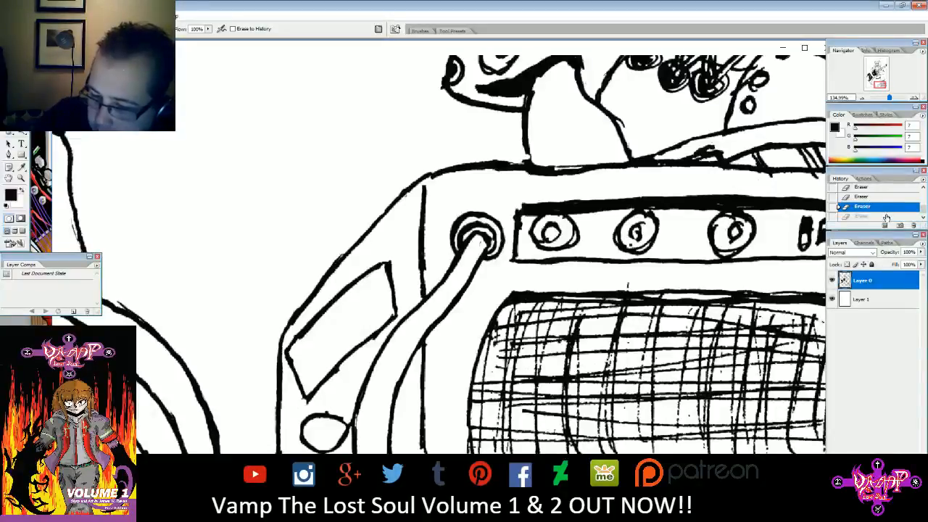
left_click(884, 198)
- Erase the stray ink in the knobs on the amplifier's control strip and sharpen the two small switches beside them
left_click_drag(632, 243, 631, 243)
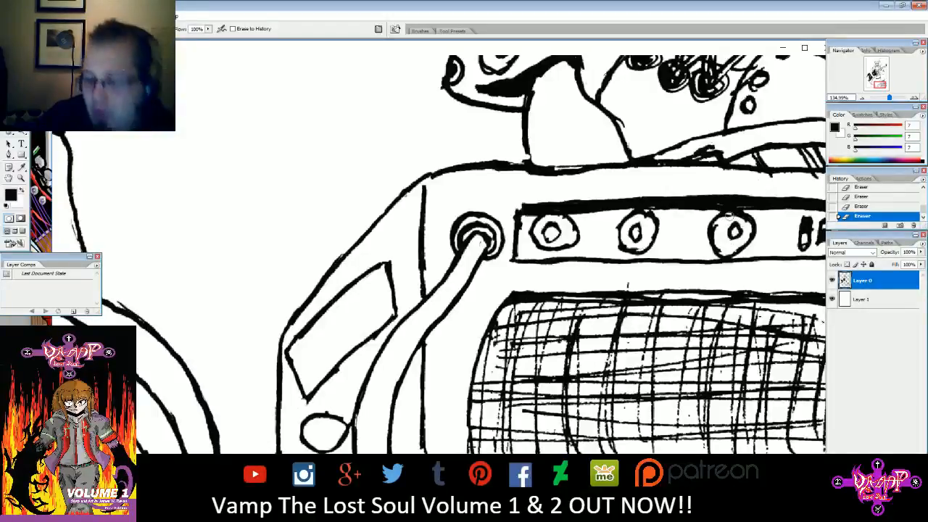
left_click_drag(881, 85, 884, 85)
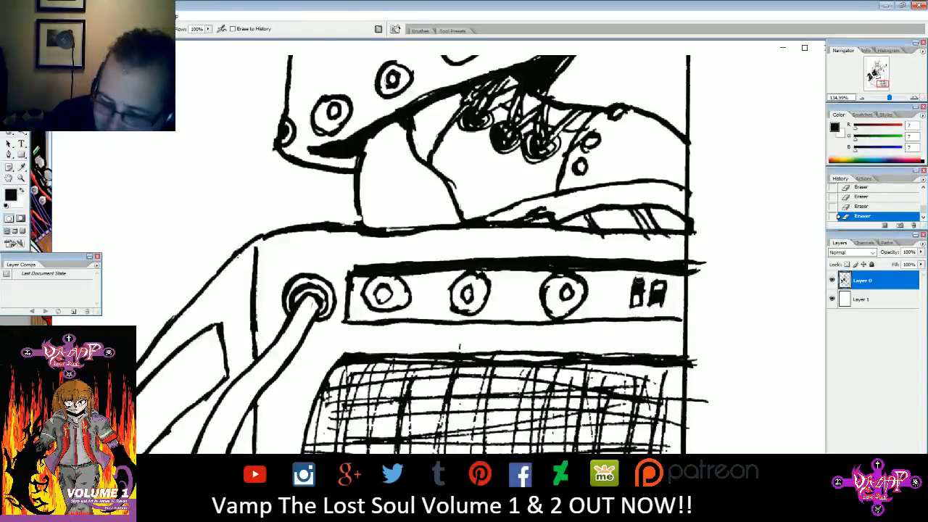
left_click_drag(642, 276, 645, 303)
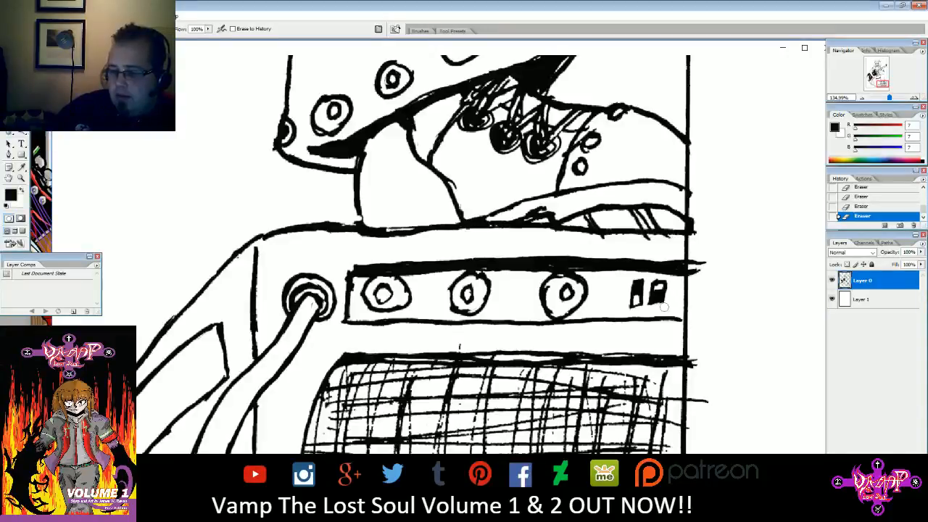
scroll(663, 306, "down", 5)
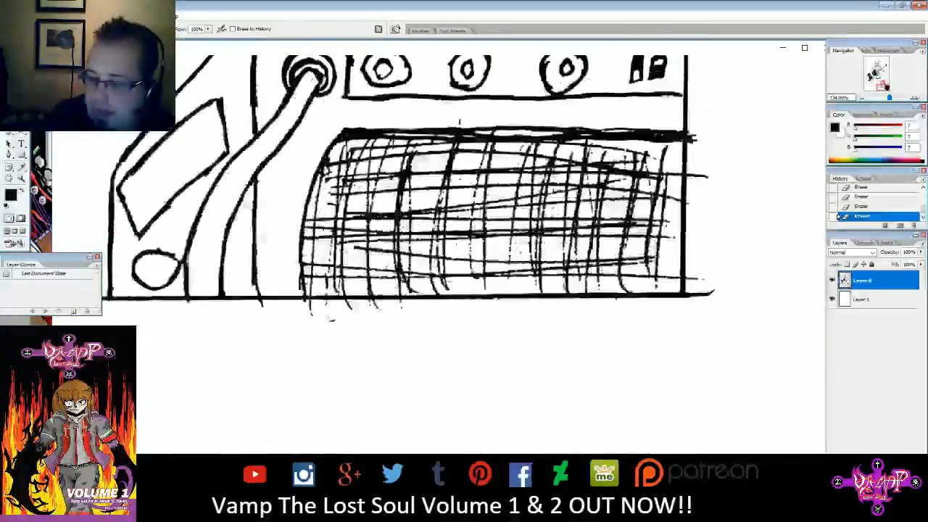
scroll(663, 306, "up", 2)
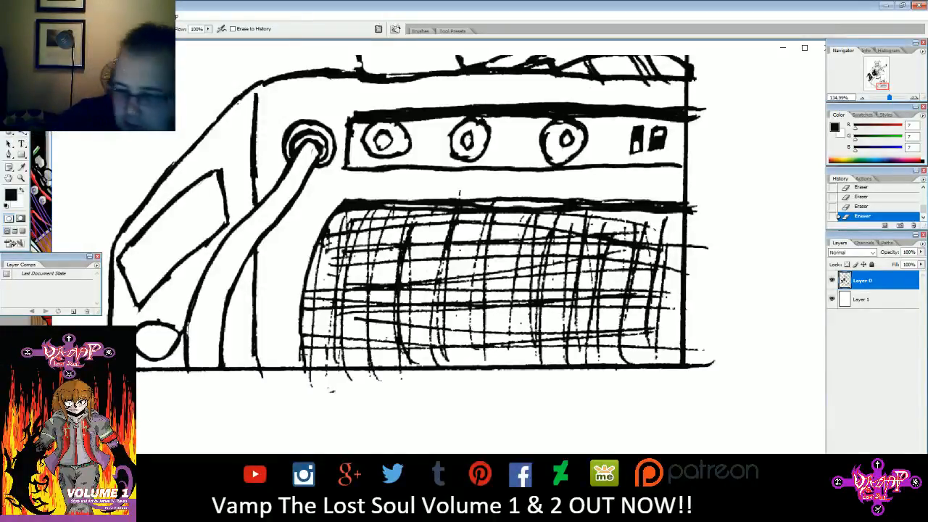
- Add a new empty layer above the line art with Normal mode and 100% opacity
left_click_drag(889, 97, 883, 98)
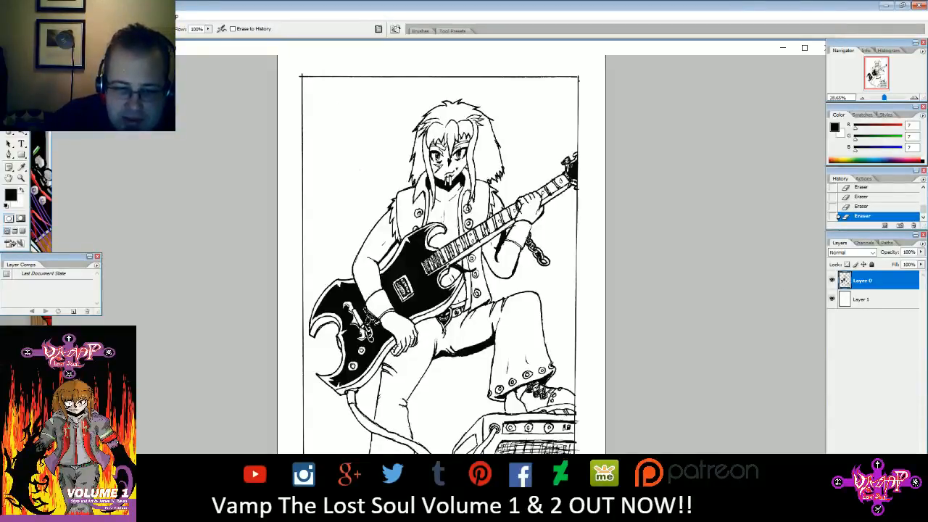
key("m")
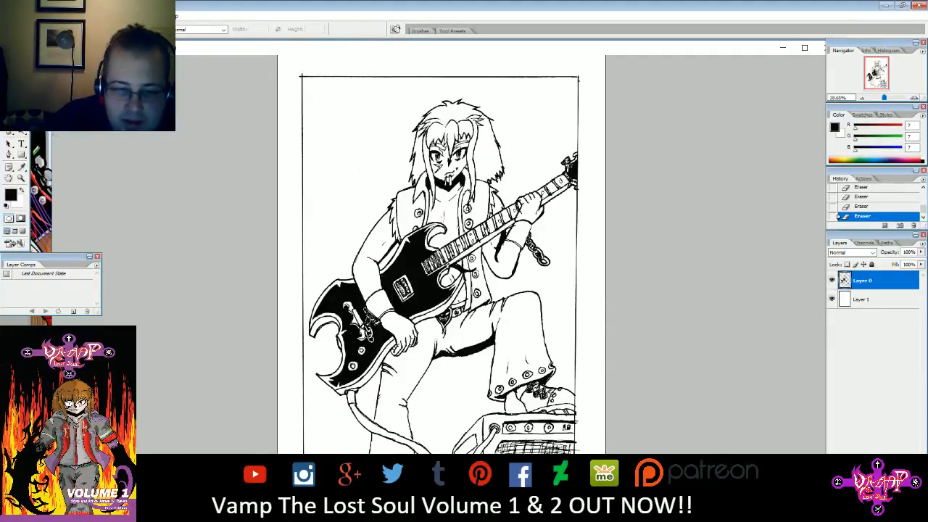
left_click(68, 16)
mouse_move(58, 26)
left_click(156, 26)
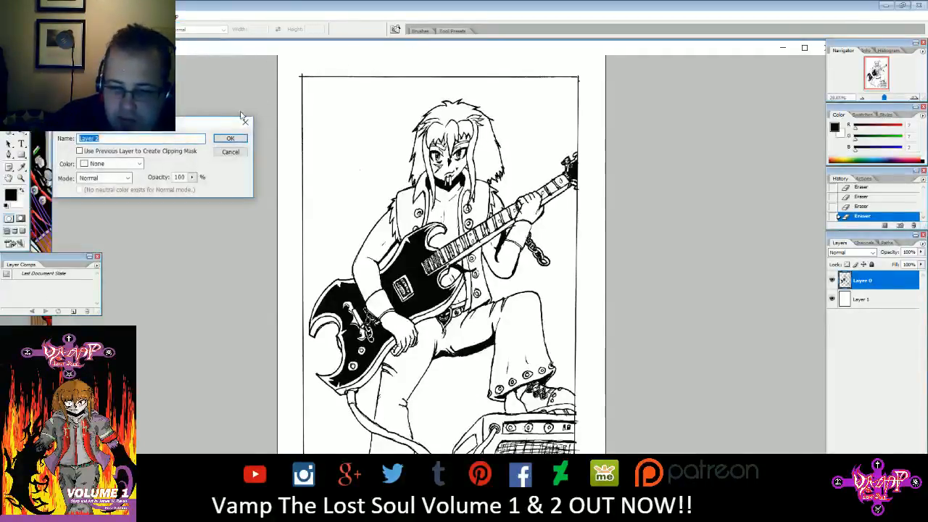
left_click(229, 139)
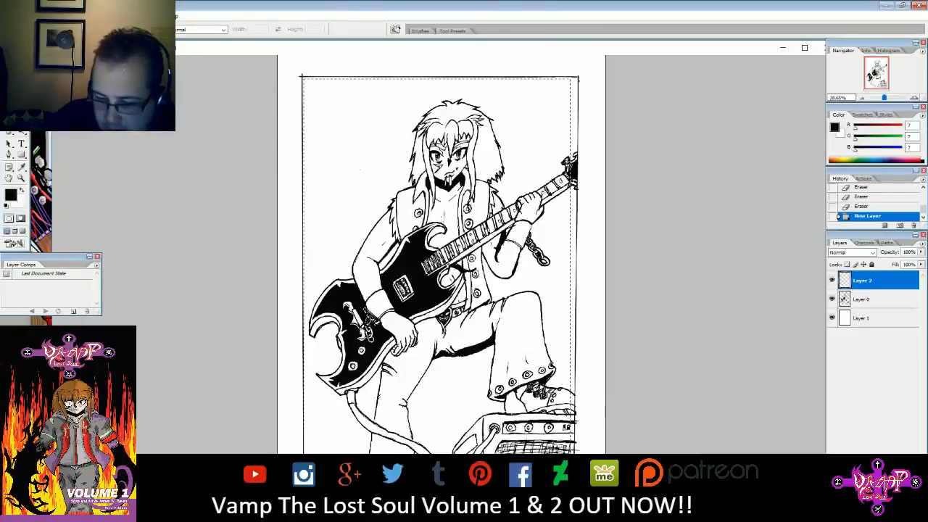
- Make a rectangular marquee selection of the artwork inside the page's border lines and nudge its outline rightward
left_click_drag(303, 78, 575, 487)
key("Right")
key("Right")
key("Right")
key("Right")
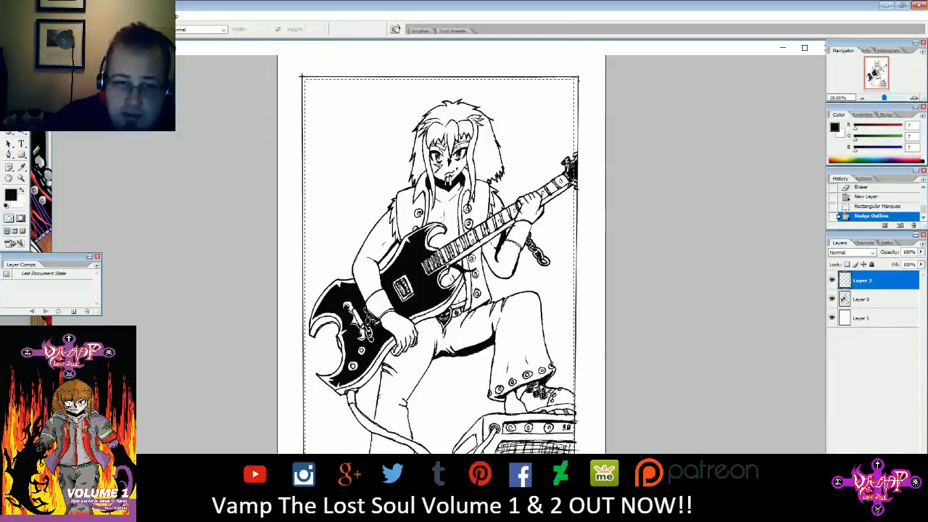
- Invert the selection, fill the margin with white on the new layer to cover the border lines, and deselect
left_click(21, 122)
left_click(22, 191)
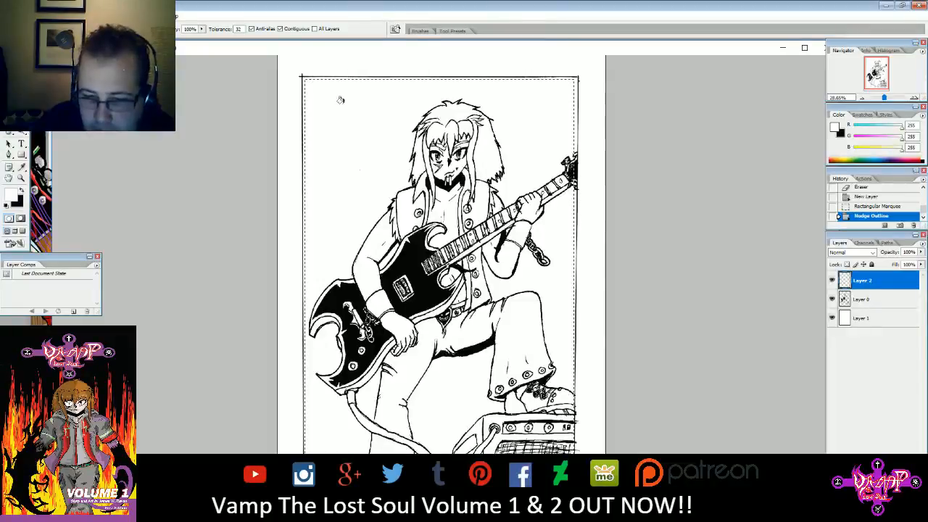
left_click(87, 15)
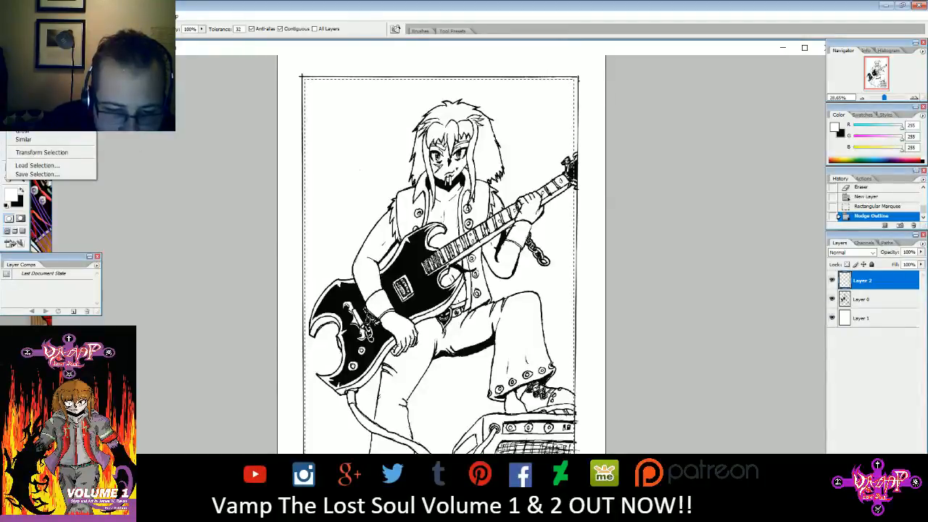
left_click(36, 52)
left_click(297, 75)
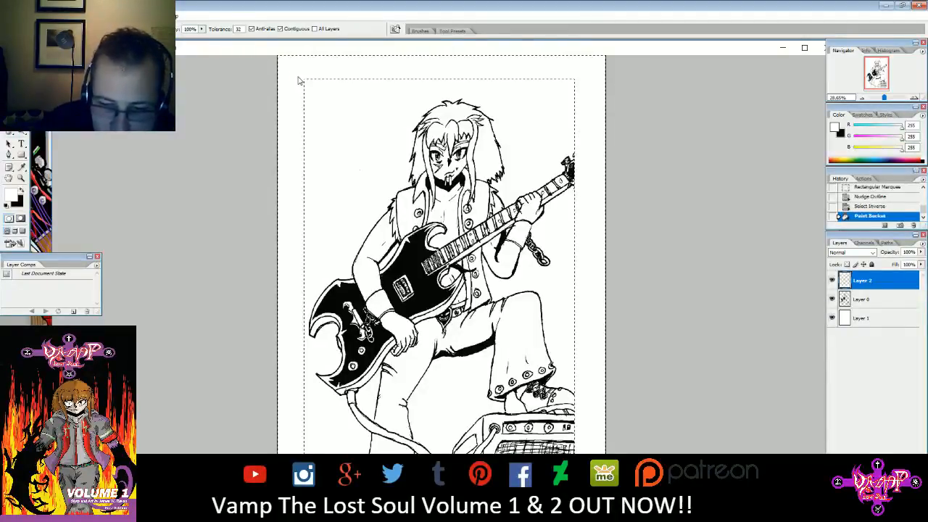
left_click(90, 16)
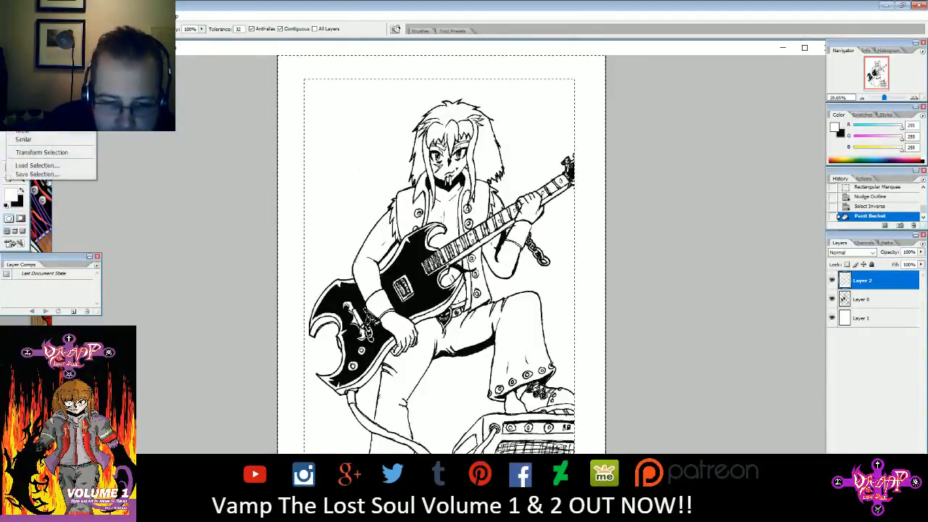
left_click(65, 36)
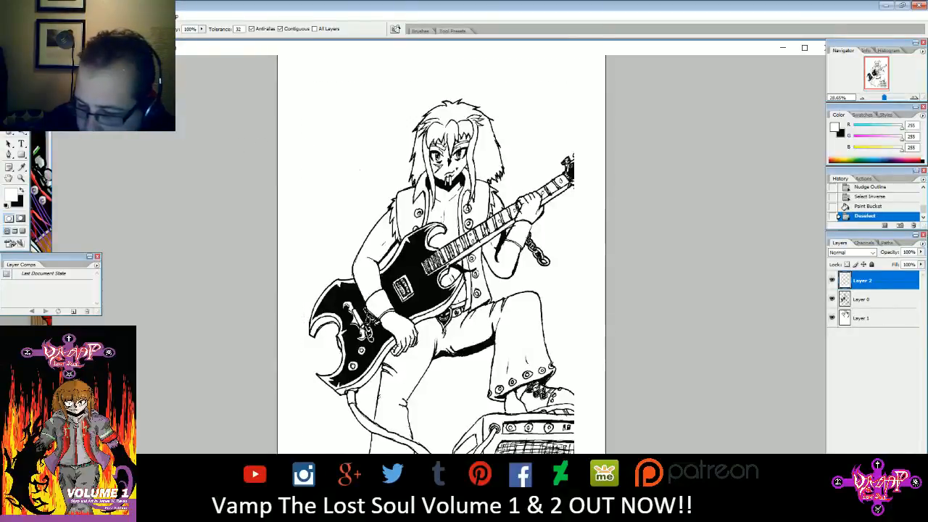
- Hide the white background layer and add a new empty layer between it and the line art
left_click(832, 318)
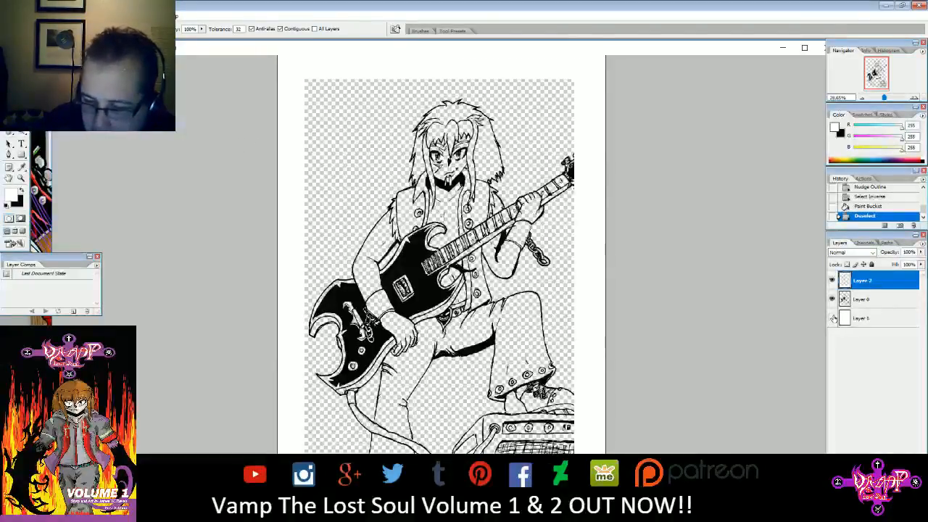
left_click_drag(883, 98, 878, 64)
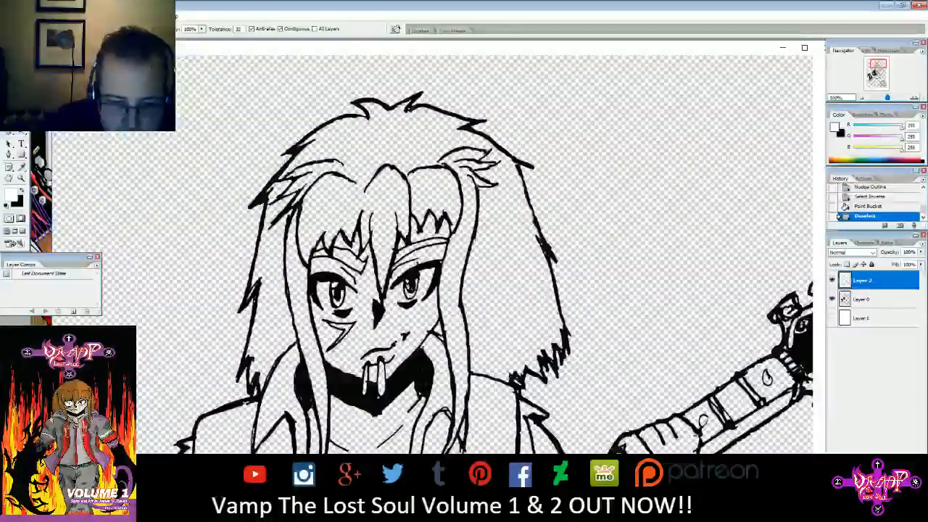
left_click(842, 316)
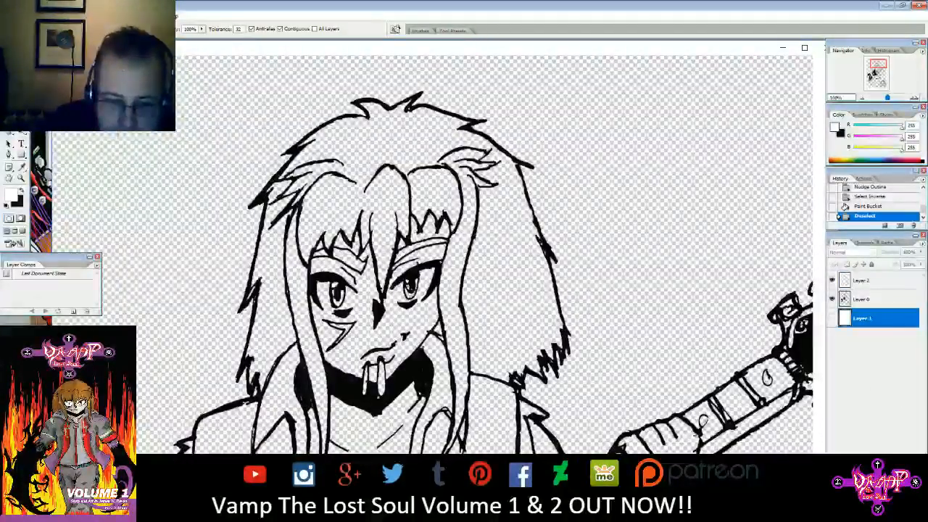
left_click(64, 16)
mouse_move(62, 26)
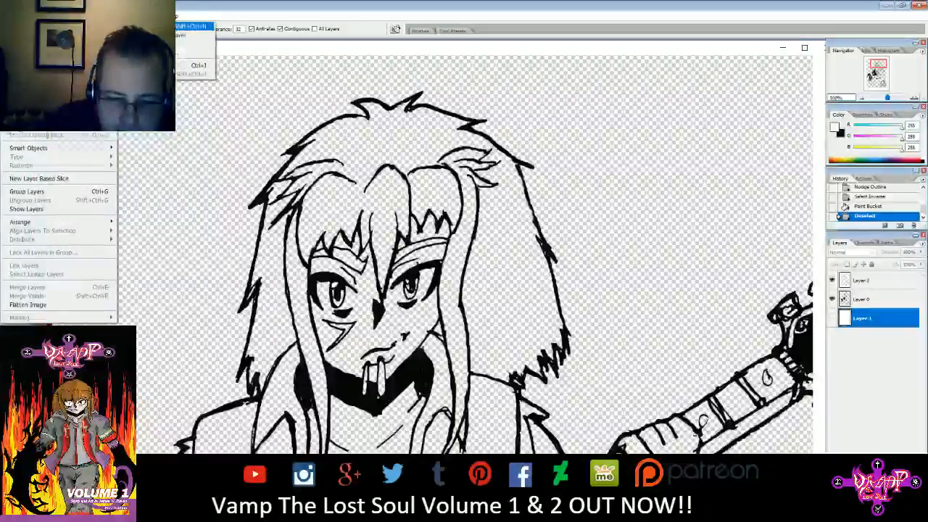
left_click(192, 34)
left_click(229, 139)
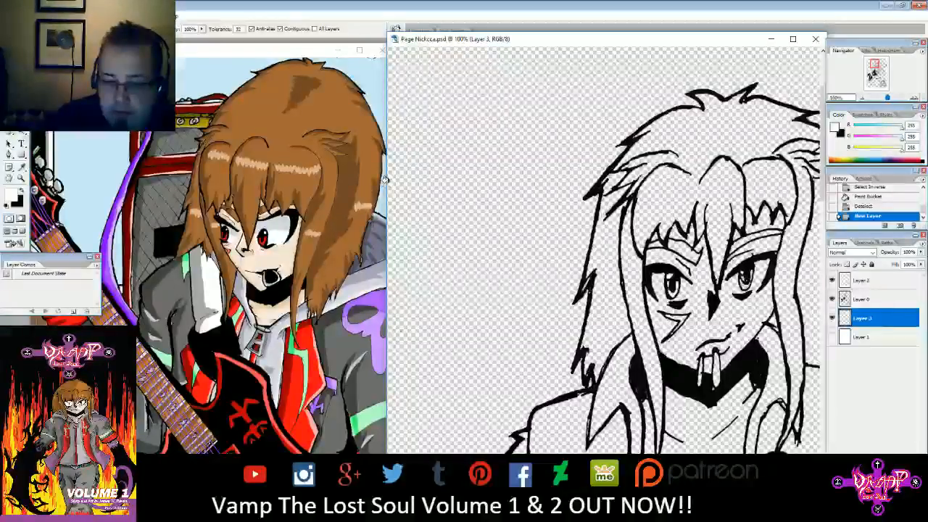
- Place the line art window beside the coloured reference with the head in view, and undo the white bucket fill
left_click_drag(386, 192, 409, 192)
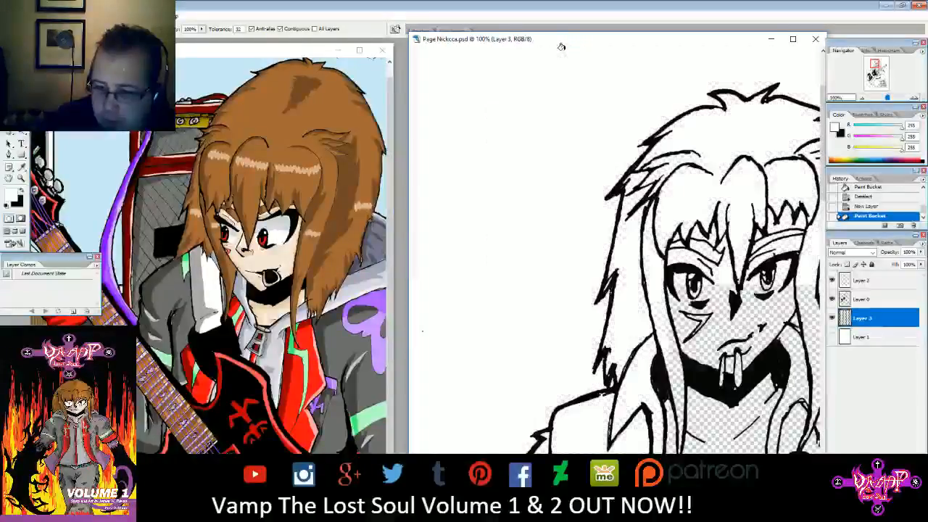
left_click(863, 206)
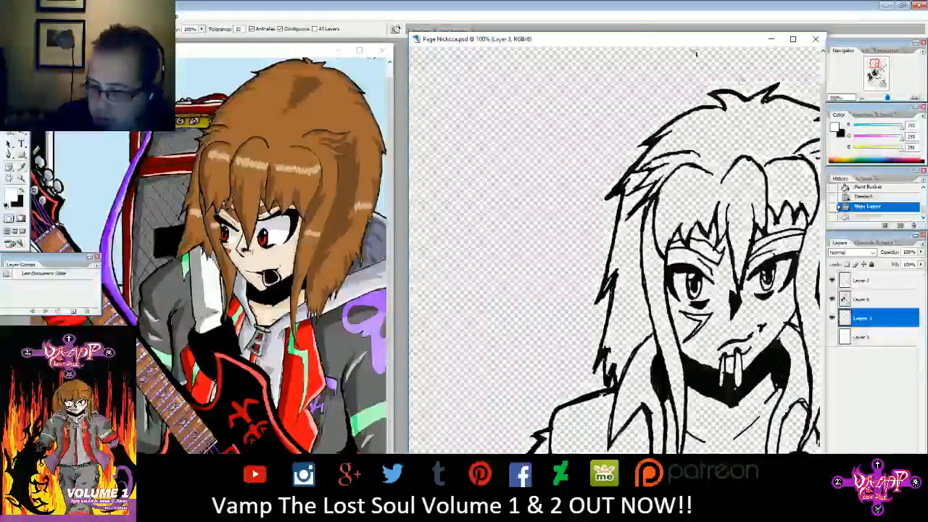
left_click_drag(648, 46, 636, 52)
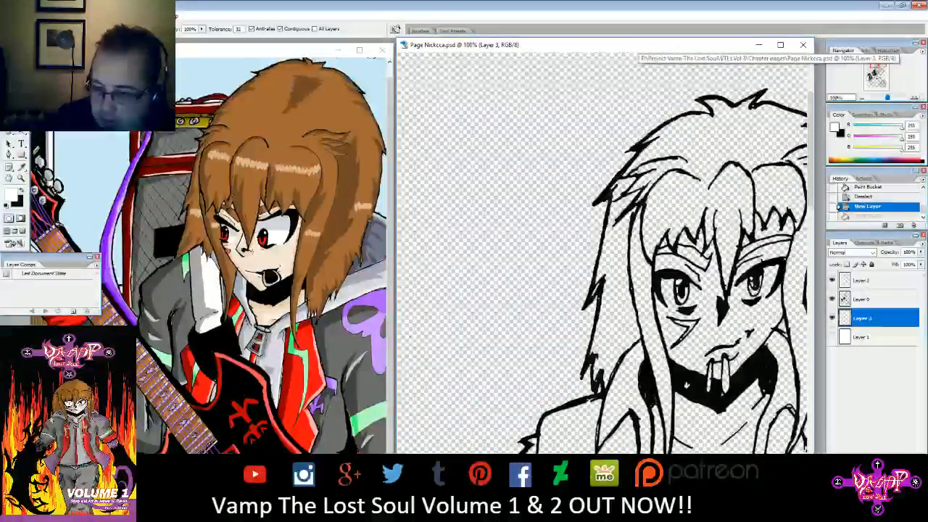
left_click_drag(874, 67, 876, 67)
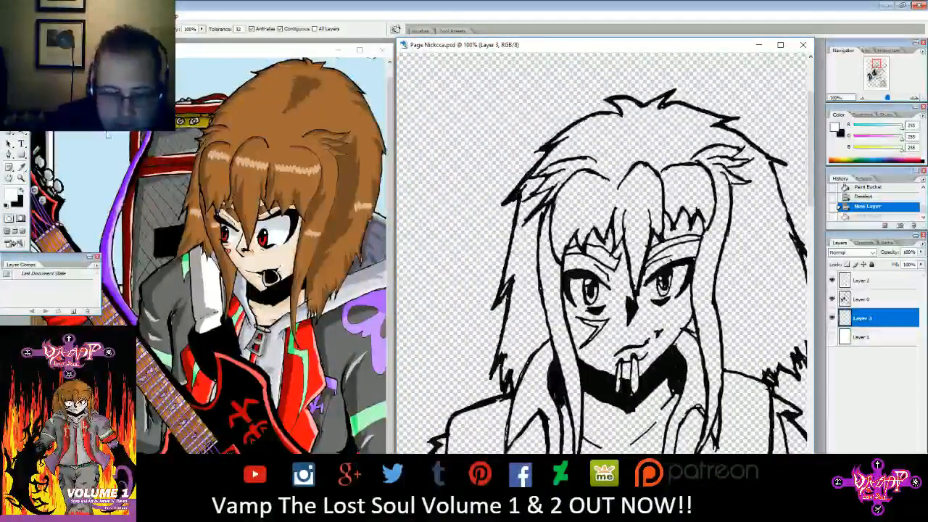
- Sample the light skin colour from the reference character's face and switch to the Brush tool
left_click(20, 169)
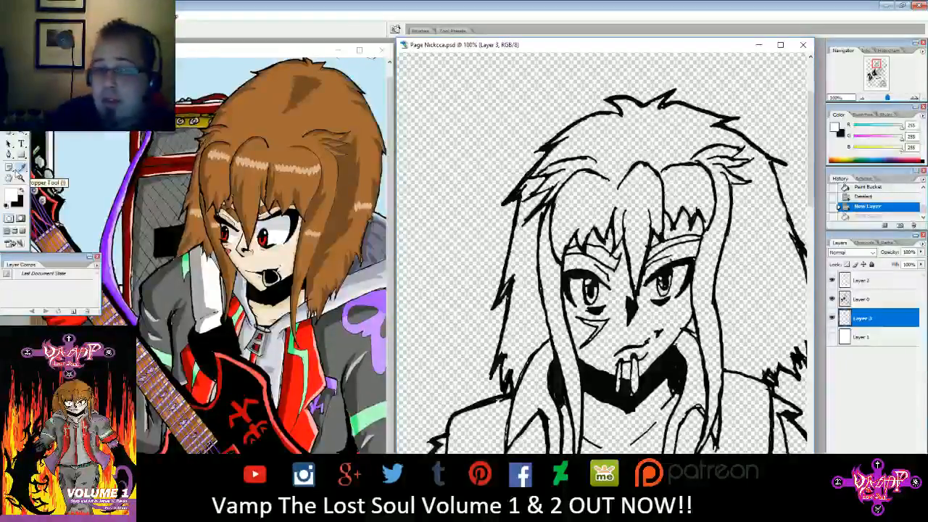
left_click(266, 264)
key("b")
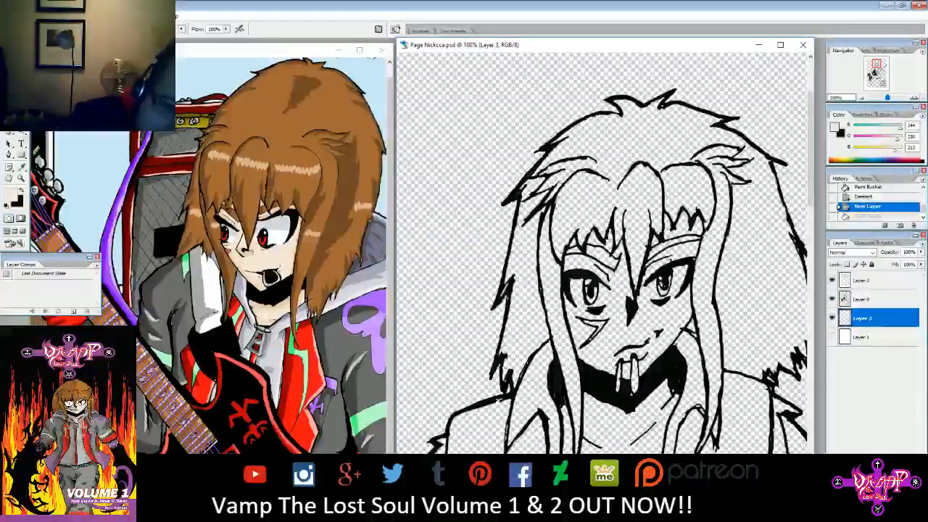
- Paint the guitarist's face with the sampled light skin colour on the layer beneath the line art, using a large brush
left_click(58, 29)
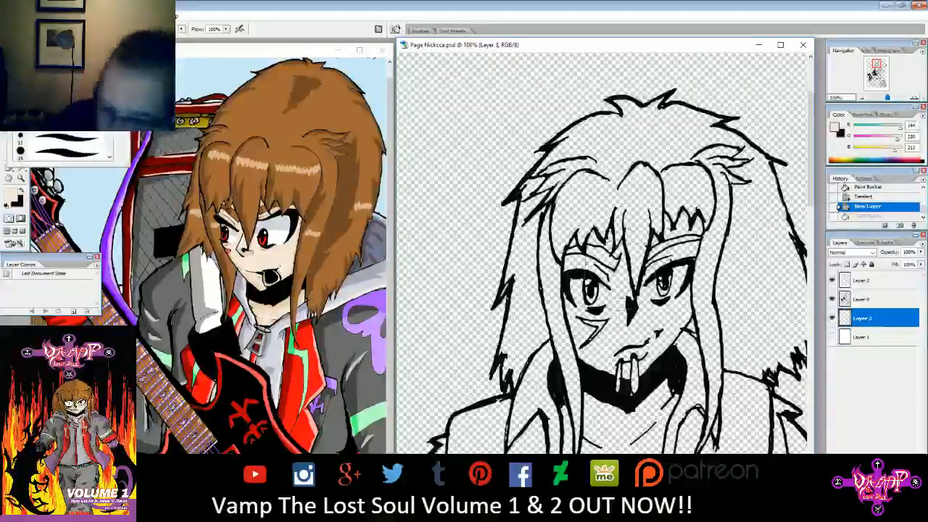
mouse_move(568, 254)
left_mouse_down()
mouse_move(578, 237)
mouse_move(594, 236)
left_mouse_up()
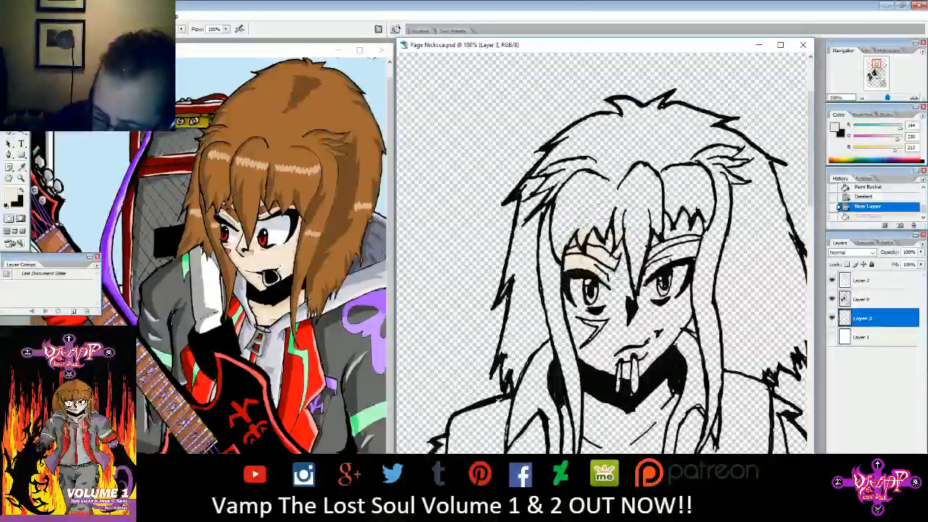
mouse_move(603, 281)
left_mouse_down()
mouse_move(586, 308)
mouse_move(595, 339)
mouse_move(659, 337)
left_mouse_up()
mouse_move(678, 305)
left_mouse_down()
mouse_move(692, 197)
mouse_move(663, 190)
left_mouse_up()
mouse_move(642, 306)
left_mouse_down()
mouse_move(626, 317)
mouse_move(619, 343)
left_mouse_up()
left_click_drag(614, 306, 629, 316)
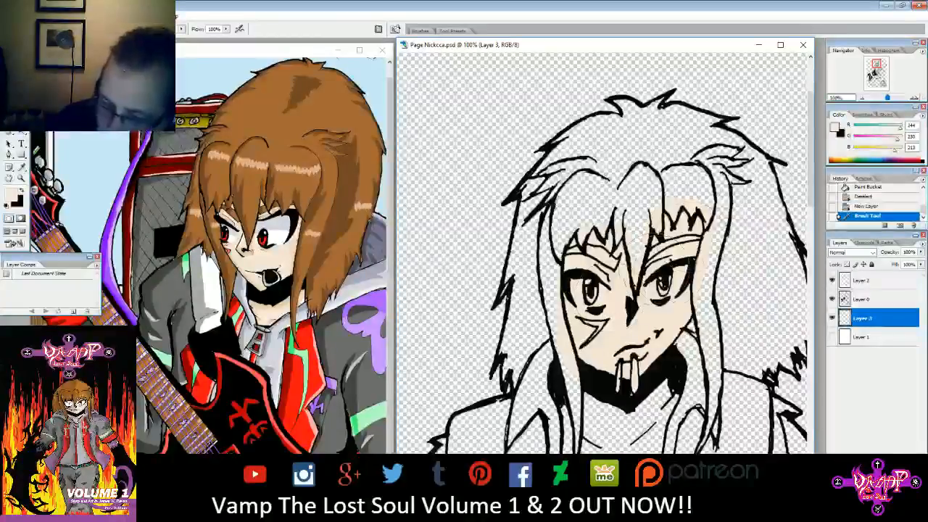
- Paint the neck, the bare chest and the exposed belly around the guitar with the light skin colour
left_click_drag(888, 98, 885, 98)
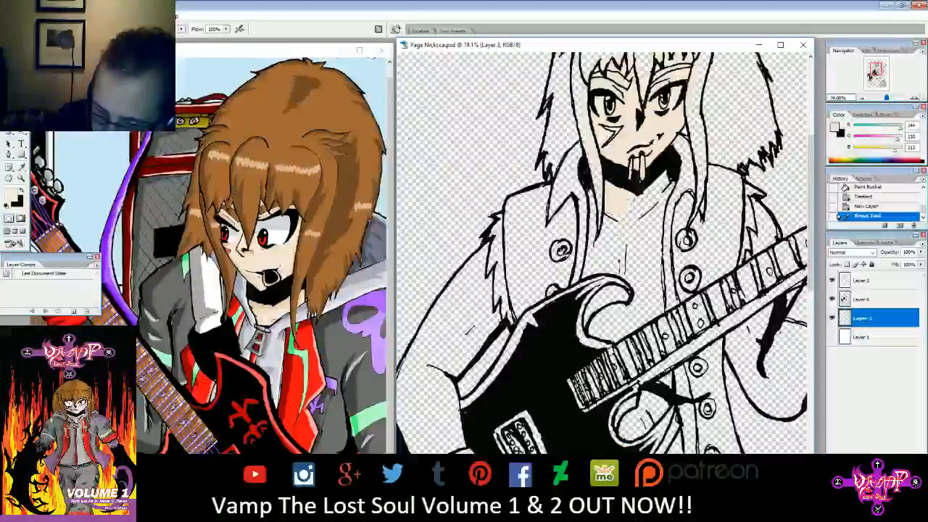
mouse_move(632, 270)
left_mouse_down()
mouse_move(645, 289)
mouse_move(642, 305)
mouse_move(627, 310)
mouse_move(646, 219)
mouse_move(610, 252)
mouse_move(603, 197)
left_mouse_up()
mouse_move(646, 413)
left_mouse_down()
mouse_move(596, 245)
mouse_move(664, 161)
left_mouse_up()
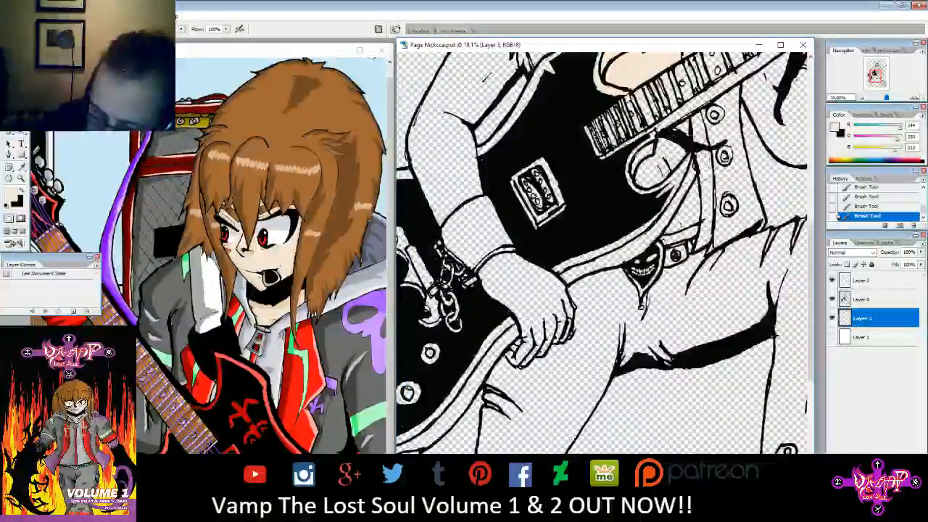
mouse_move(658, 164)
left_mouse_down()
mouse_move(627, 172)
mouse_move(654, 156)
mouse_move(650, 170)
mouse_move(676, 174)
mouse_move(669, 156)
mouse_move(688, 171)
left_mouse_up()
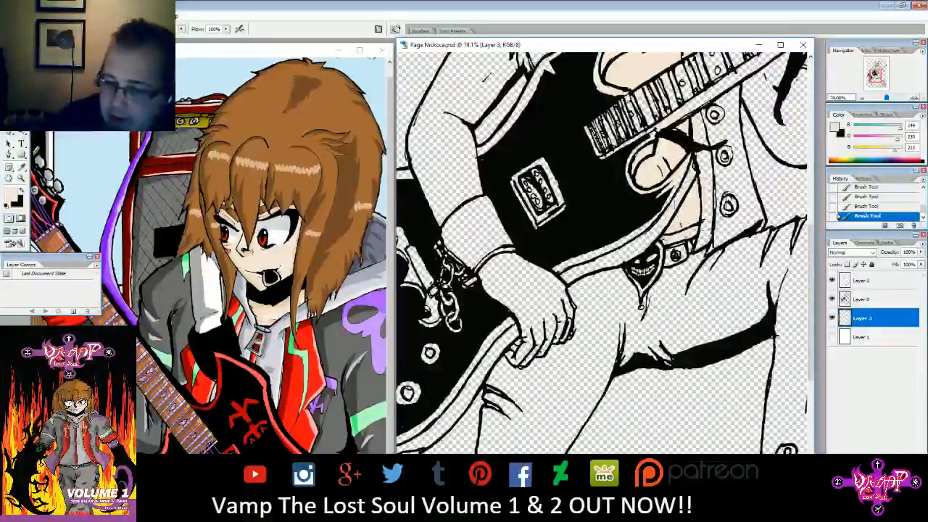
- Paint the hand resting below the guitar body and its whole arm up to the shoulder with the skin colour
left_click_drag(501, 274, 495, 283)
mouse_move(523, 357)
left_mouse_down()
mouse_move(554, 335)
mouse_move(545, 320)
left_mouse_up()
left_click_drag(536, 286, 516, 258)
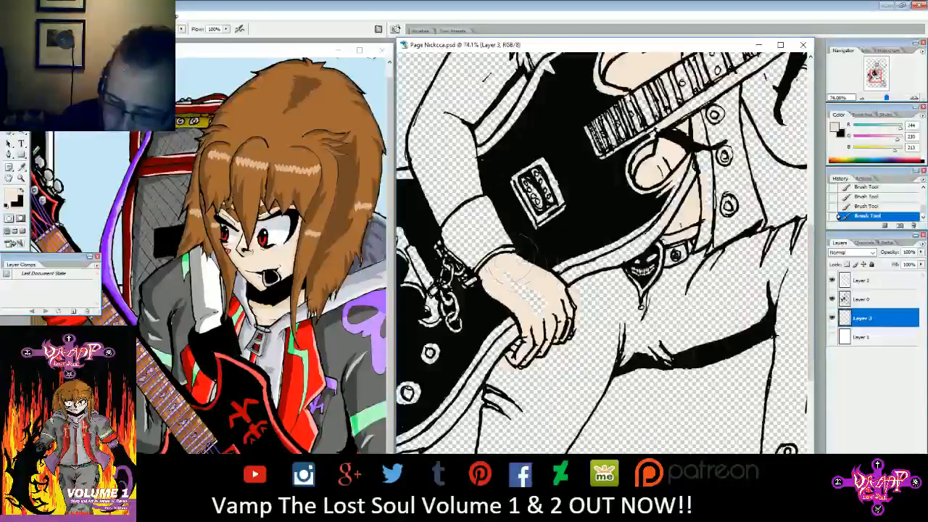
mouse_move(424, 221)
left_mouse_down()
mouse_move(458, 145)
mouse_move(435, 123)
left_mouse_up()
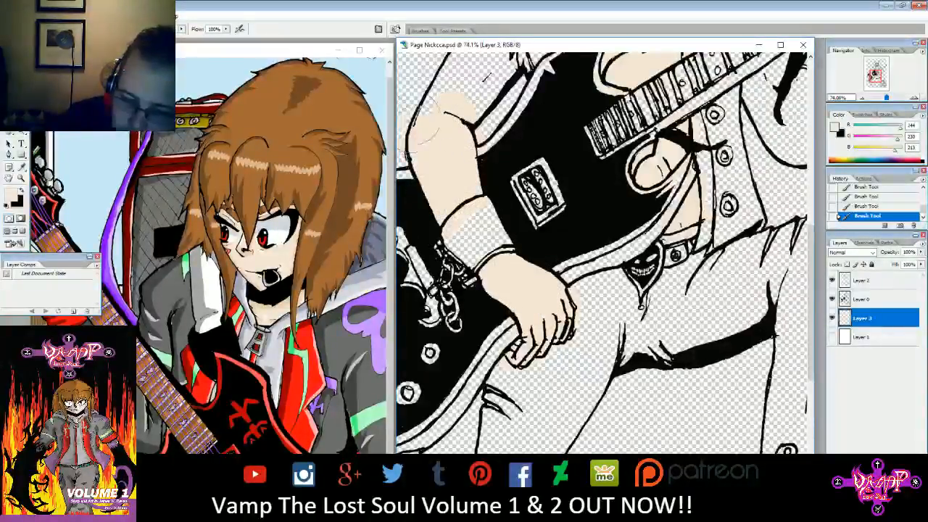
mouse_move(427, 170)
left_mouse_down()
mouse_move(463, 289)
mouse_move(490, 216)
mouse_move(516, 185)
mouse_move(538, 240)
left_mouse_up()
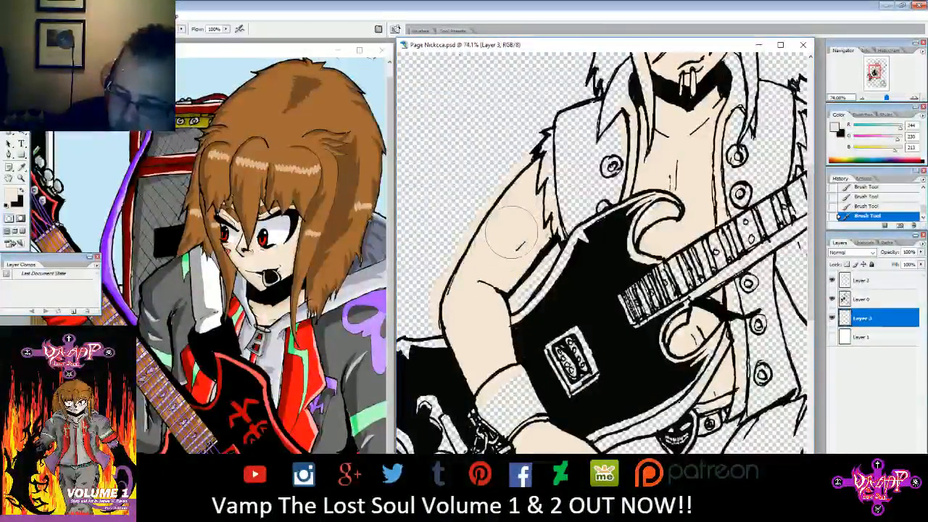
- Paint the fretting arm and the hand on the guitar neck with the skin colour
left_click_drag(872, 74, 878, 72)
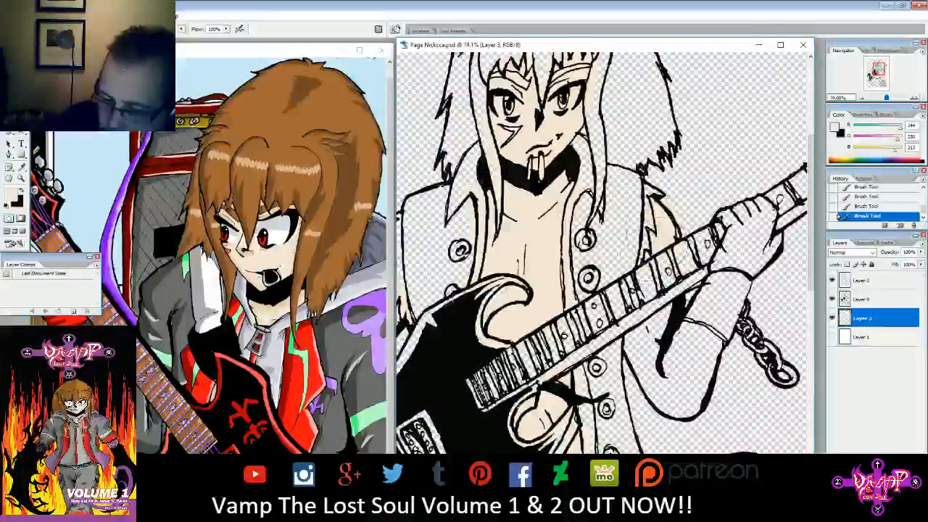
mouse_move(647, 332)
left_mouse_down()
mouse_move(648, 369)
mouse_move(674, 407)
mouse_move(701, 328)
left_mouse_up()
mouse_move(683, 378)
left_mouse_down()
mouse_move(697, 349)
mouse_move(685, 351)
left_mouse_up()
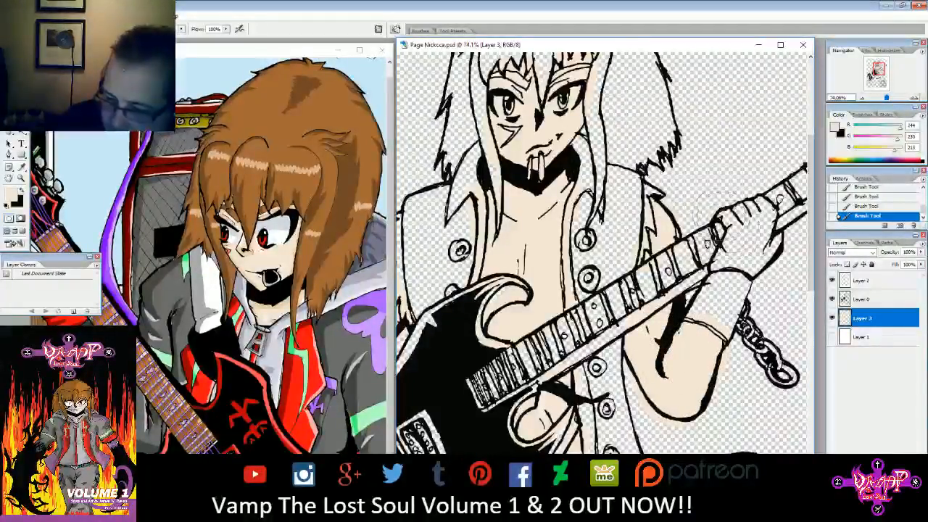
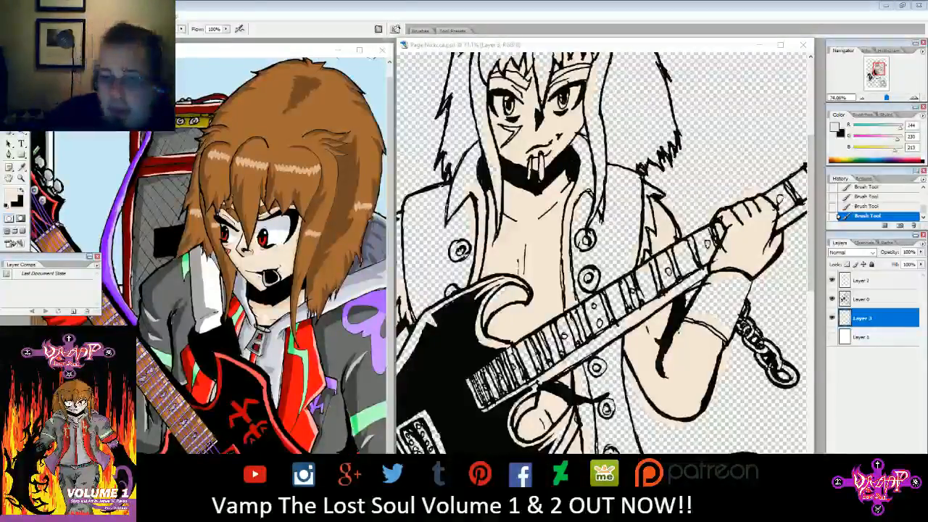
- Erase the skin colour that spilled onto the vest, the guitar edge and the fretting arm's wristband with a resized eraser
key("e")
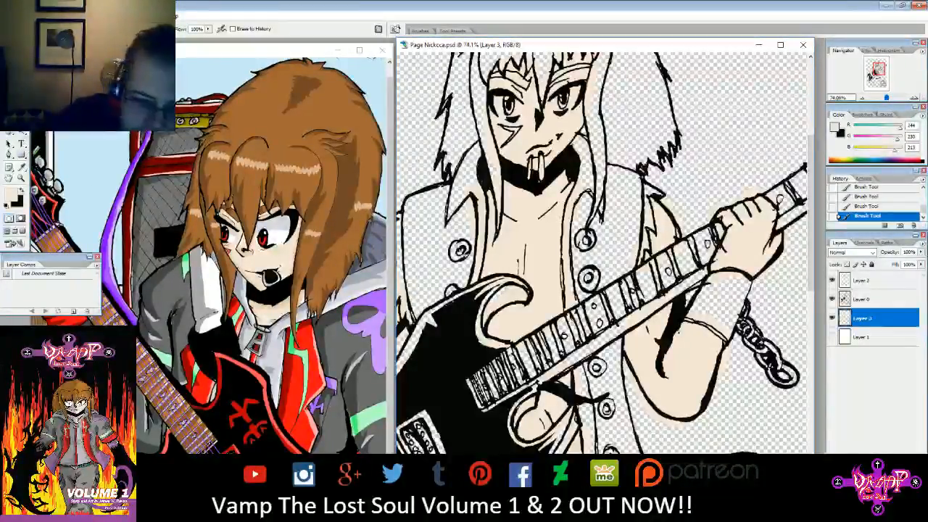
left_click(58, 29)
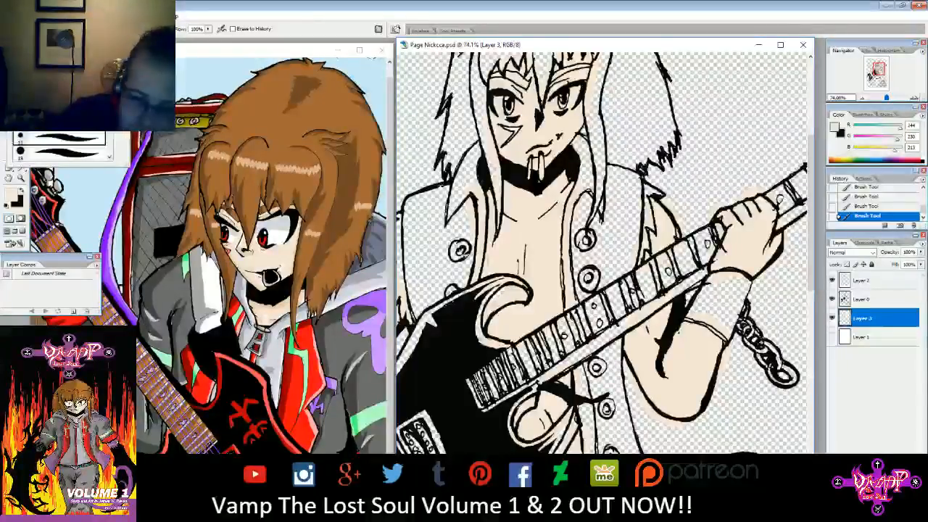
key("Return")
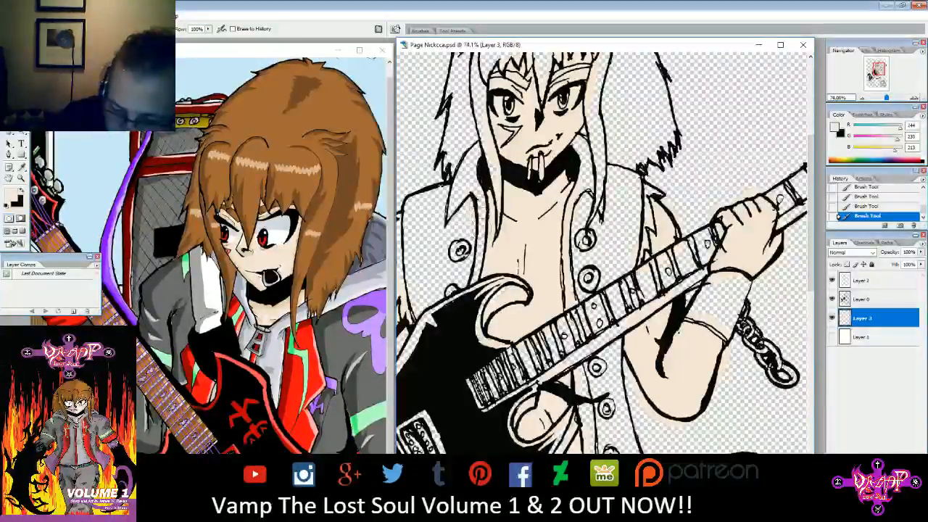
left_click_drag(472, 203, 470, 217)
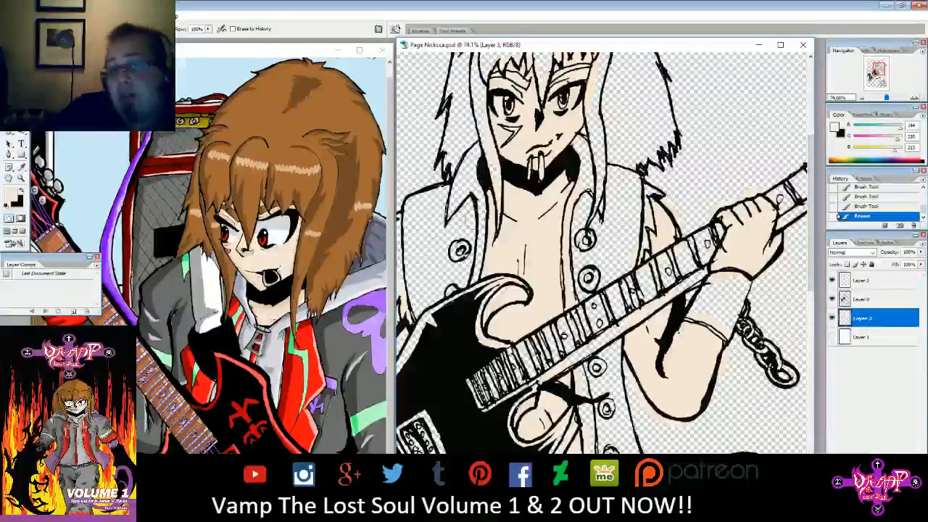
left_click_drag(706, 292, 738, 299)
left_click_drag(494, 307, 518, 290)
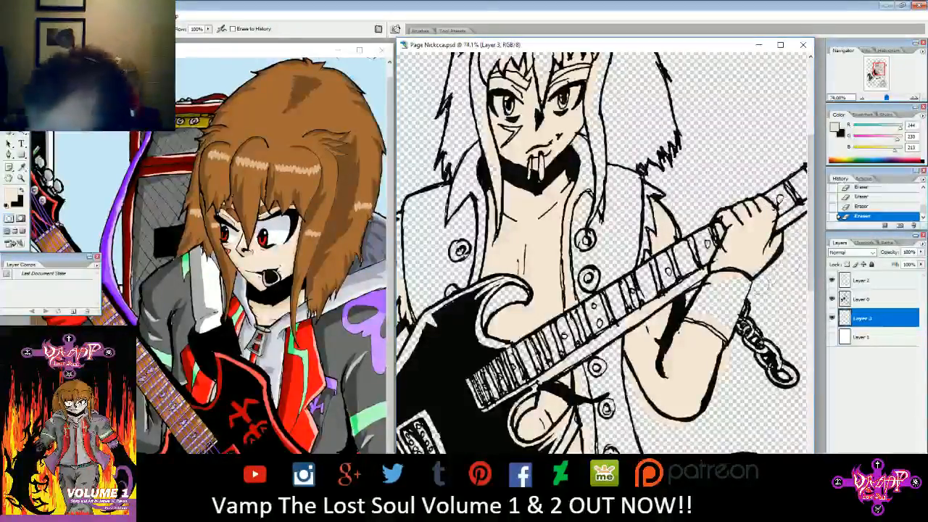
key("ctrl+z")
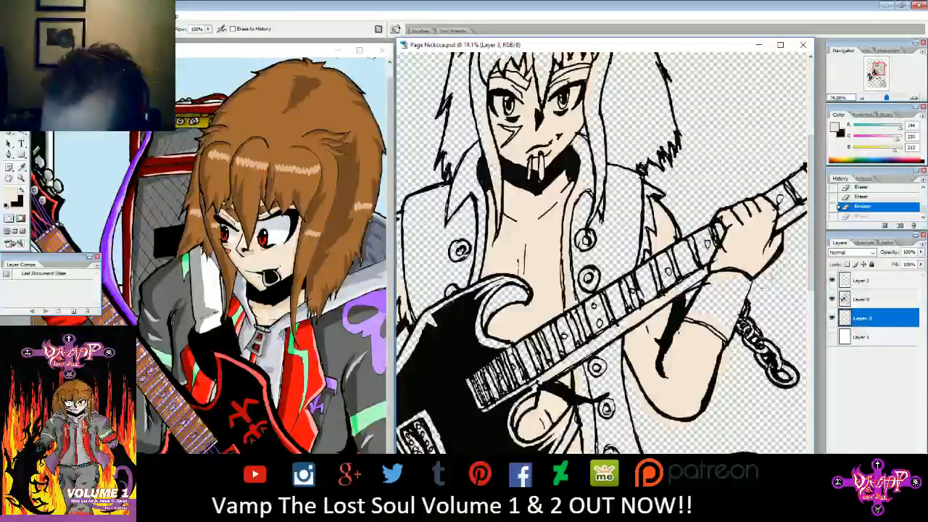
key("ctrl+z")
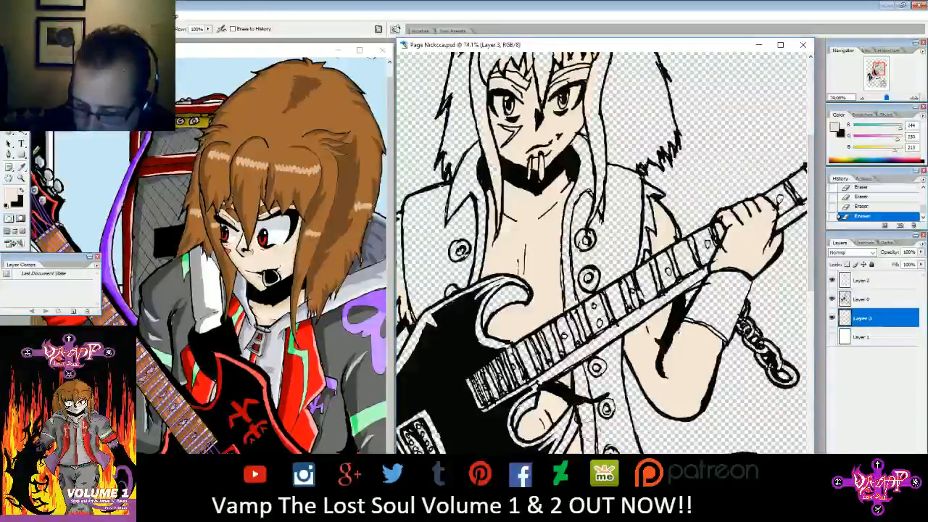
- Erase the skin colour that spilled over the hair strands and bangs around the face
left_click_drag(879, 74, 877, 65)
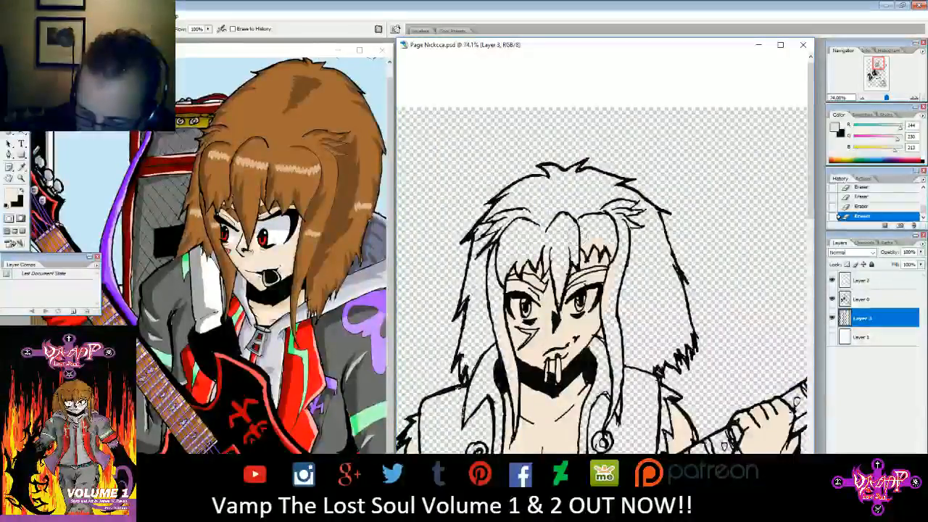
left_click_drag(611, 238, 596, 236)
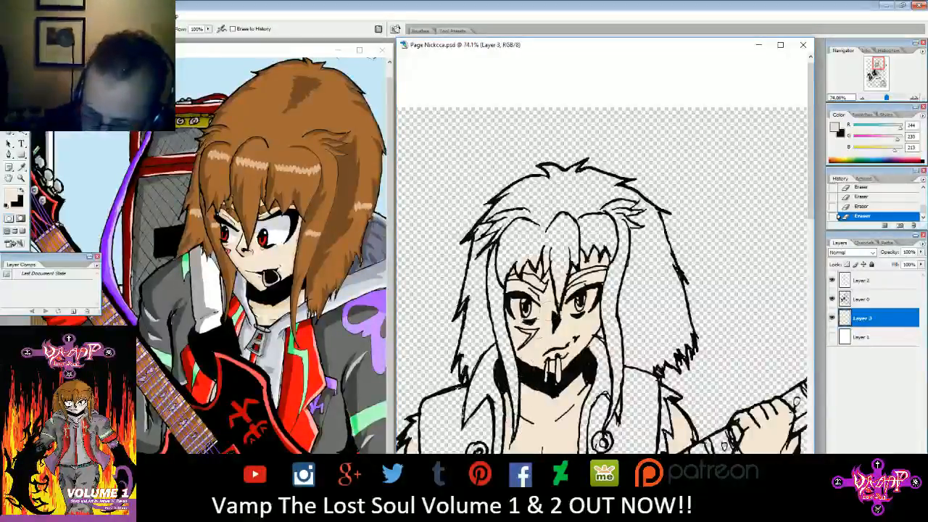
left_click(873, 208)
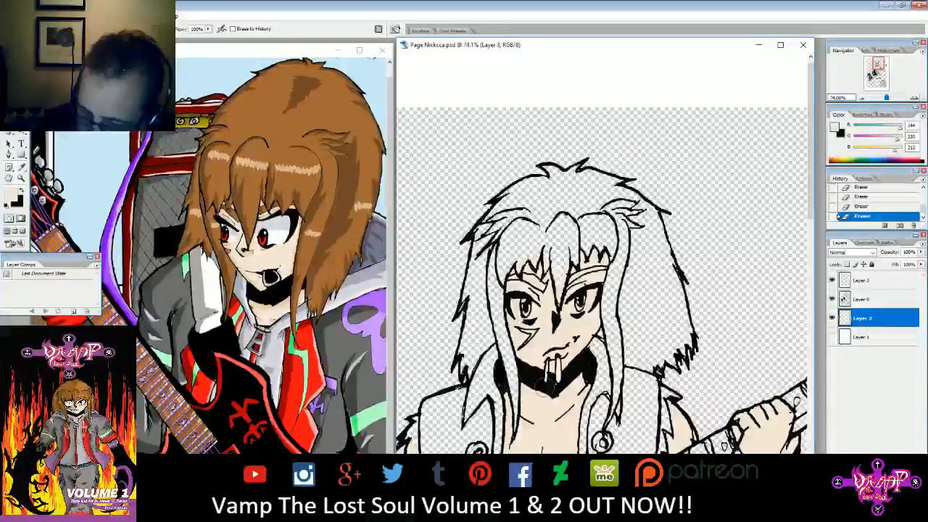
key("ctrl+z")
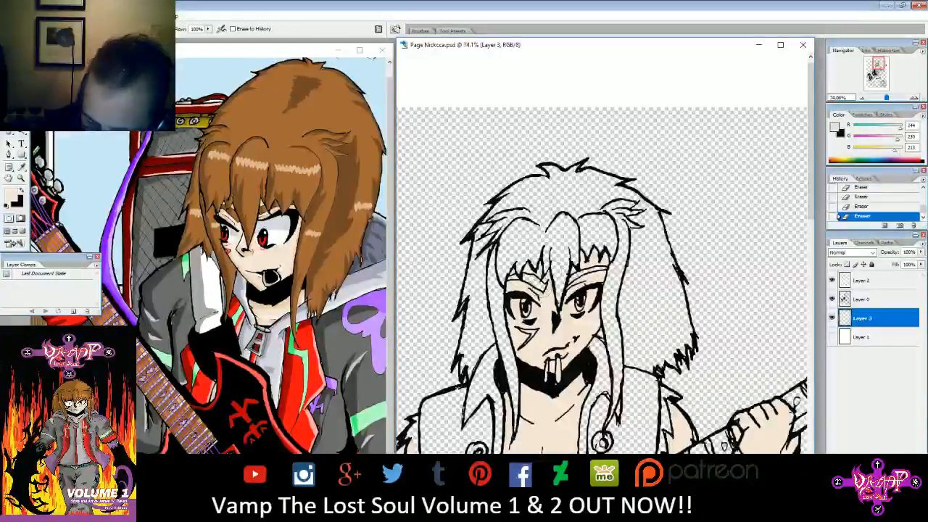
- Touch up the missing skin colour on the forehead beneath the bangs with a resized brush
key("b")
left_click(56, 29)
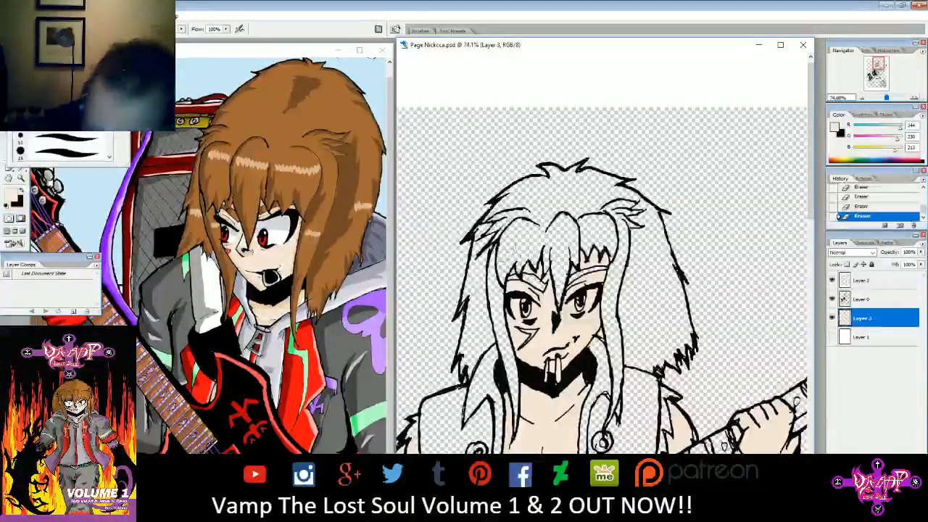
left_click_drag(523, 258, 515, 254)
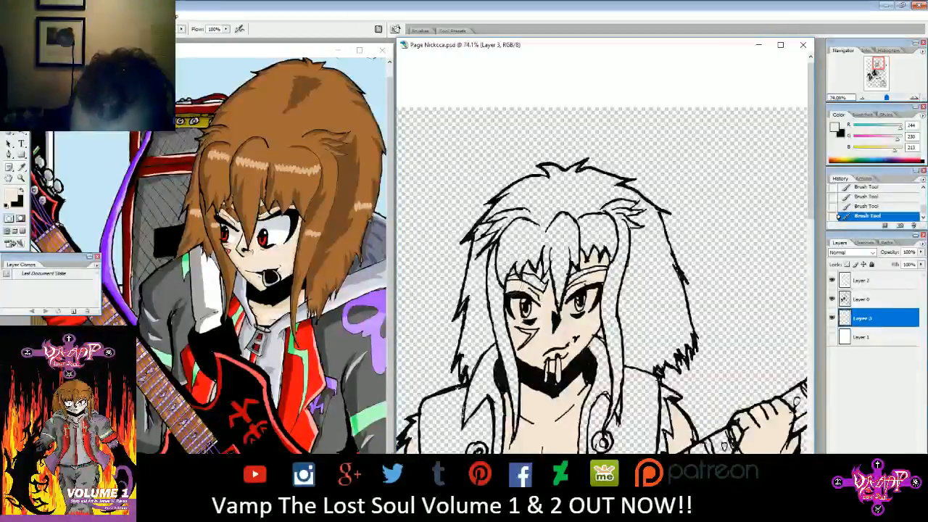
- Erase the excess skin colour from the bangs between the eyes and repaint the gaps on the forehead
left_click(60, 29)
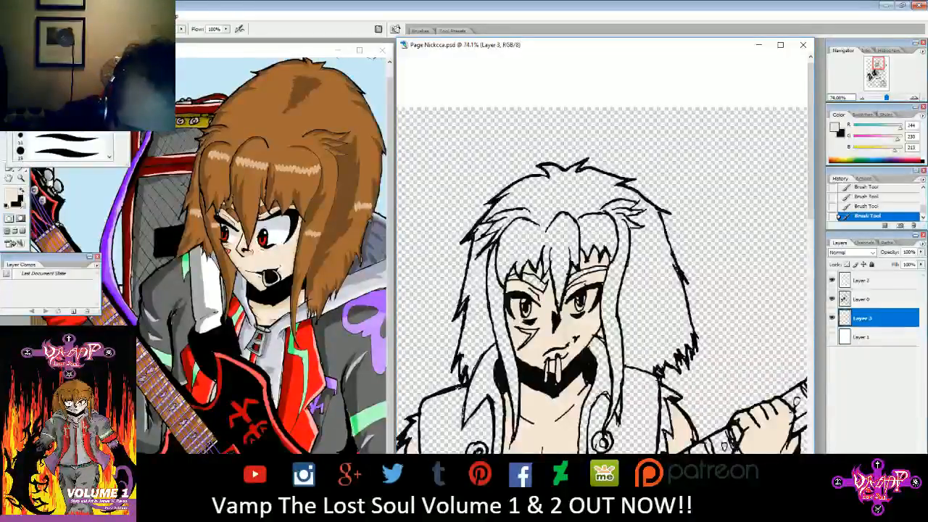
double_click(257, 9)
key("e")
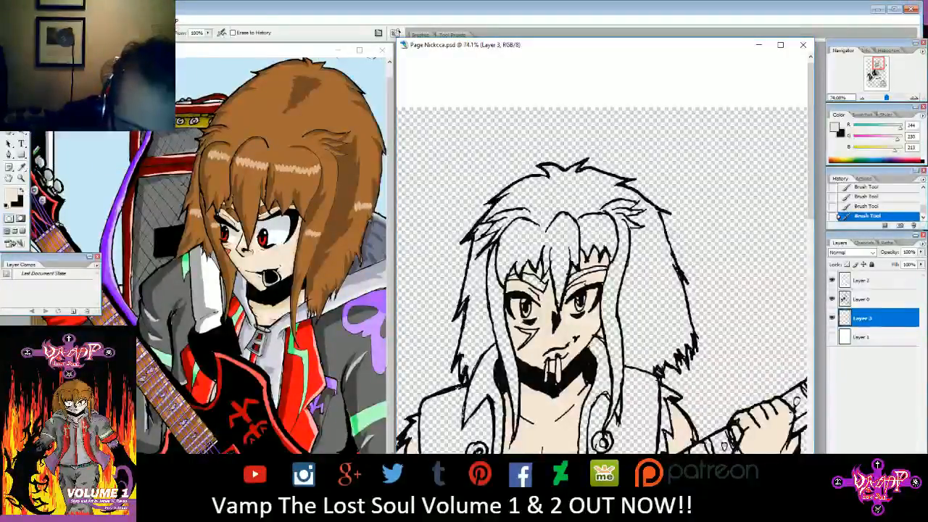
left_click_drag(543, 298, 535, 297)
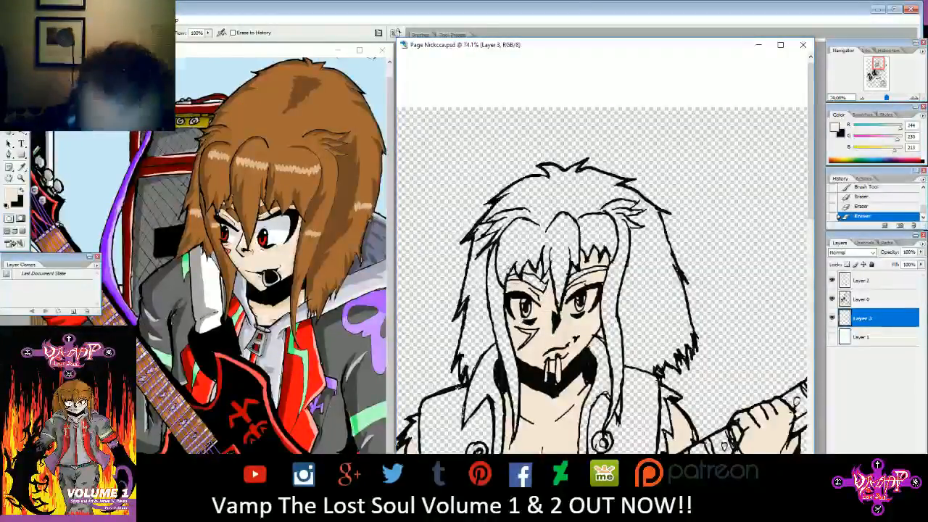
left_click(61, 32)
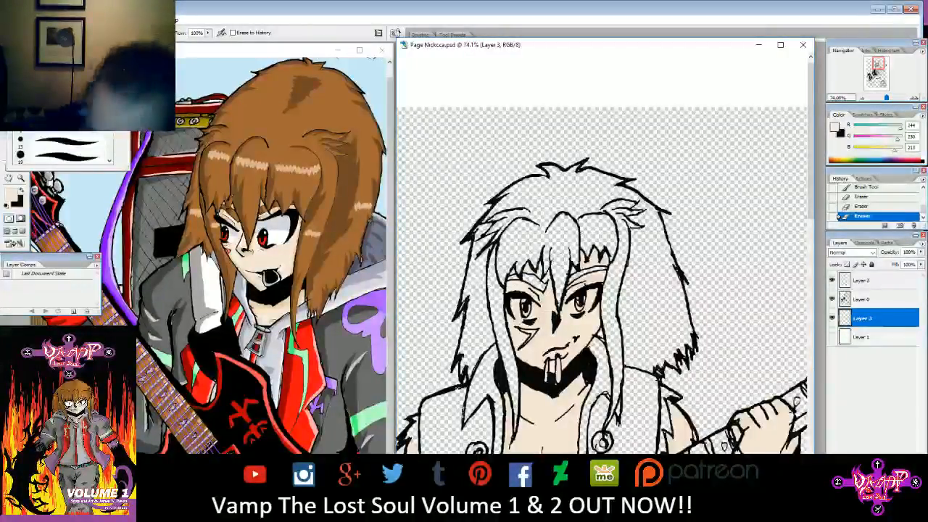
left_click_drag(542, 290, 535, 299)
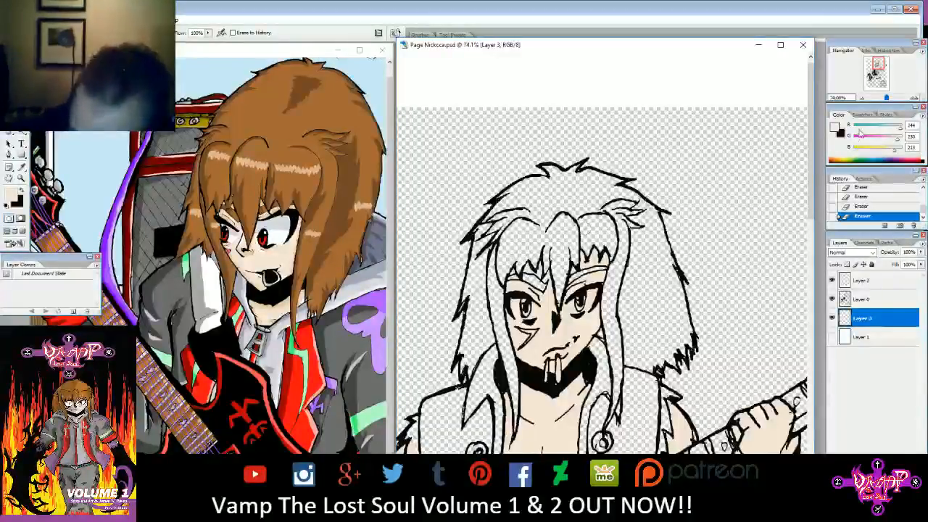
key("b")
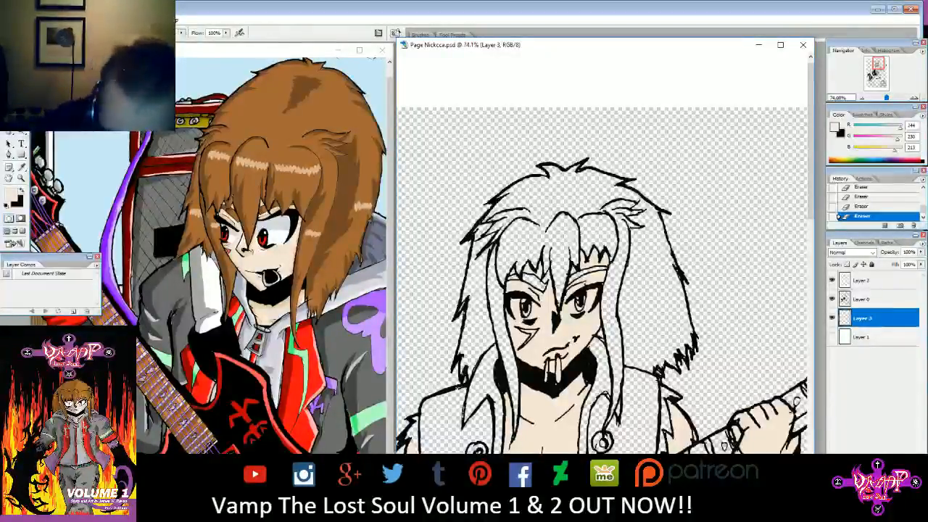
left_click_drag(533, 273, 543, 255)
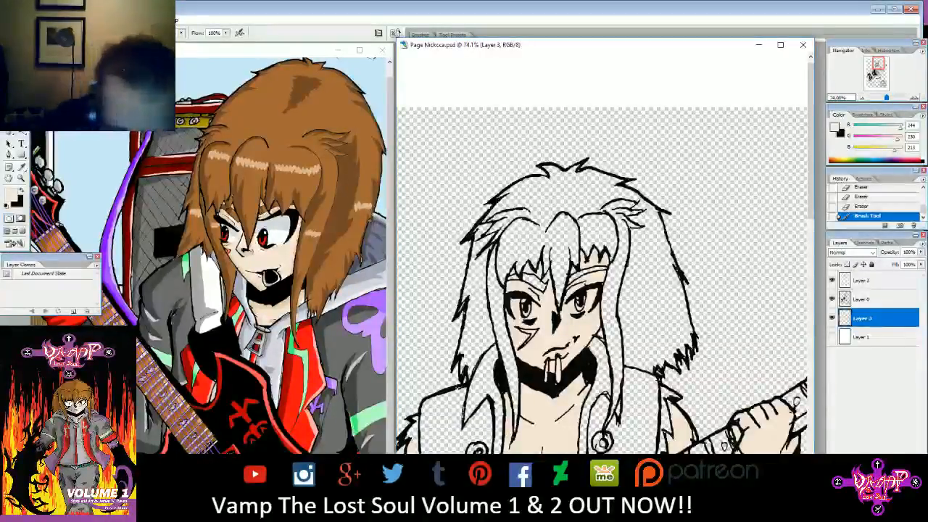
- Erase the skin colour from the white of the eye on the viewer's right
key("e")
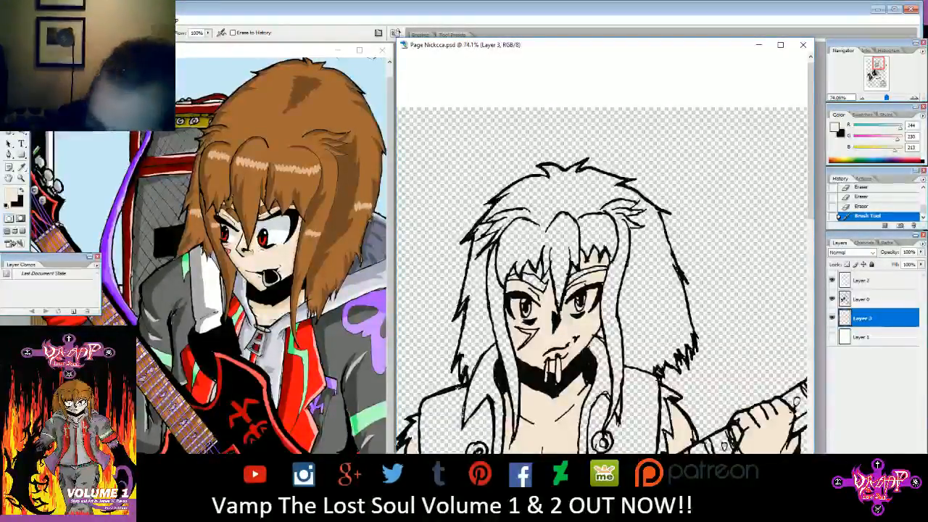
left_click_drag(885, 98, 891, 99)
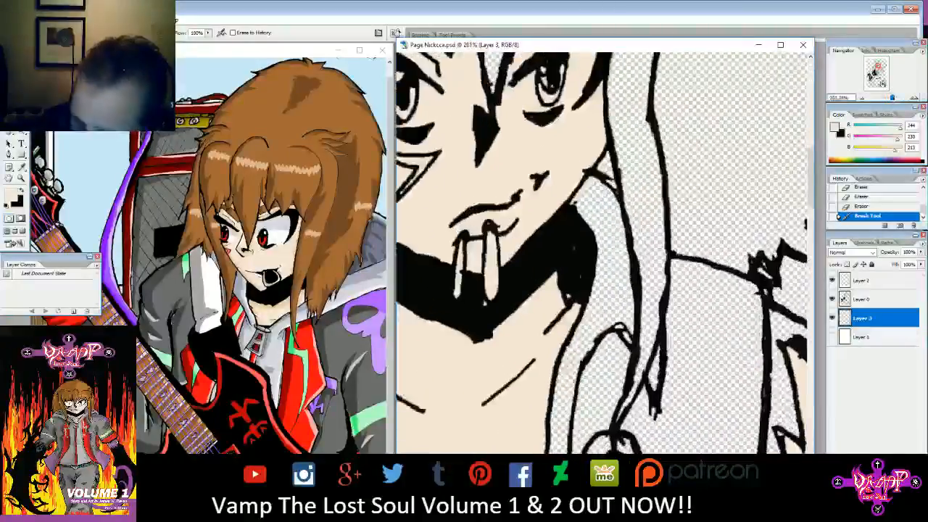
left_click_drag(878, 69, 877, 67)
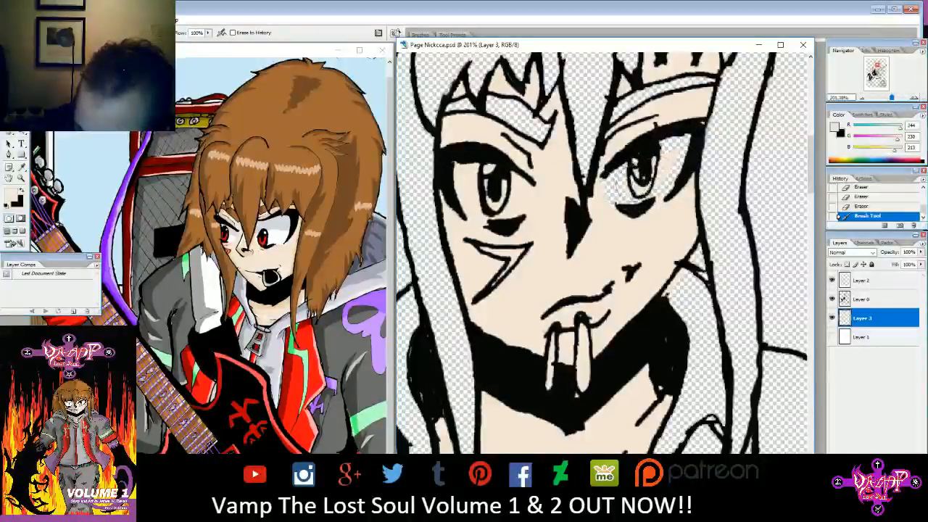
left_click_drag(670, 161, 680, 155)
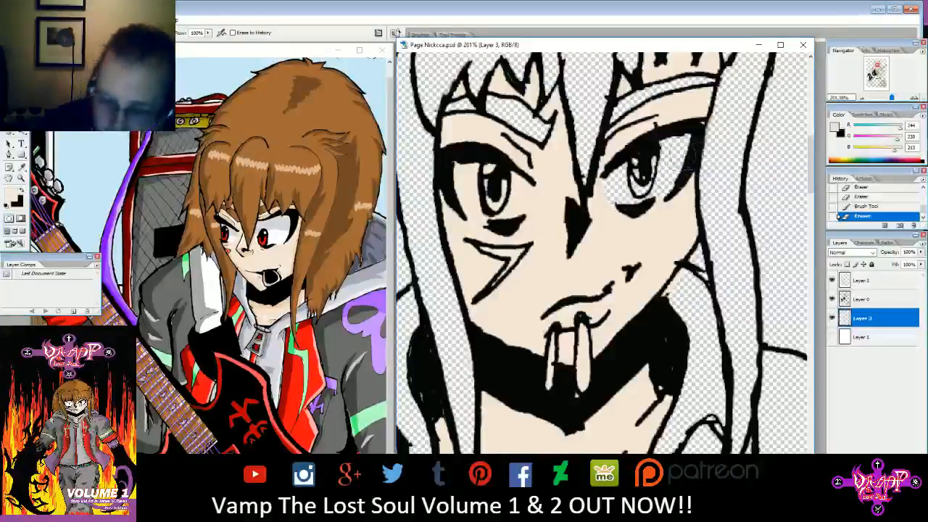
- Repaint the missing skin colour beneath the bangs along the headband and erase the excess from the hair strands
key("b")
left_click_drag(448, 94, 461, 103)
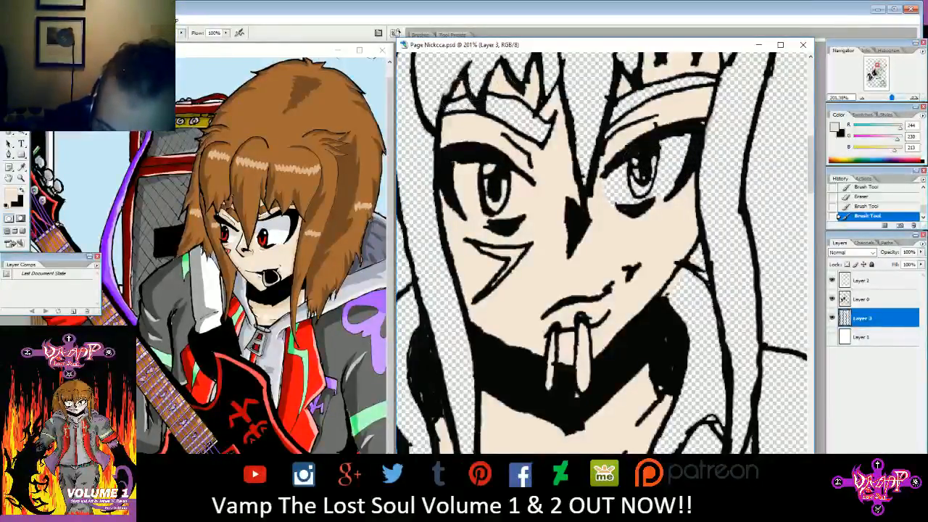
left_click_drag(555, 110, 561, 100)
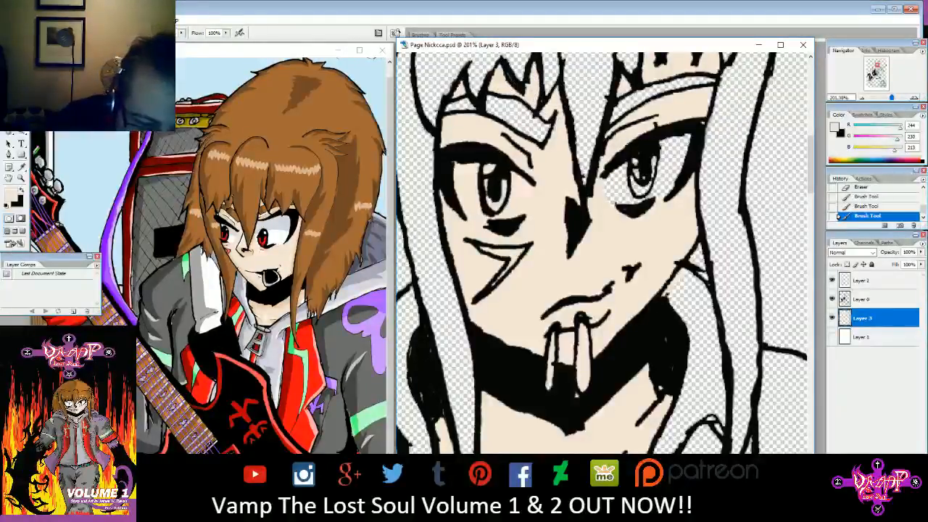
key("e")
mouse_move(558, 90)
left_mouse_down()
mouse_move(542, 67)
mouse_move(565, 86)
left_mouse_up()
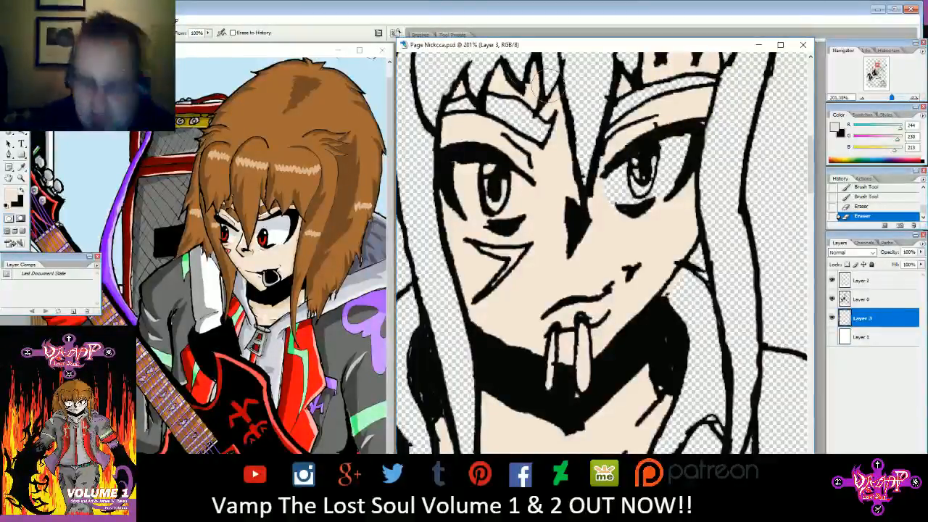
- Erase the skin colour from the white of the eye on the viewer's left with a resized eraser on Layer 3
left_click_drag(456, 168, 462, 203)
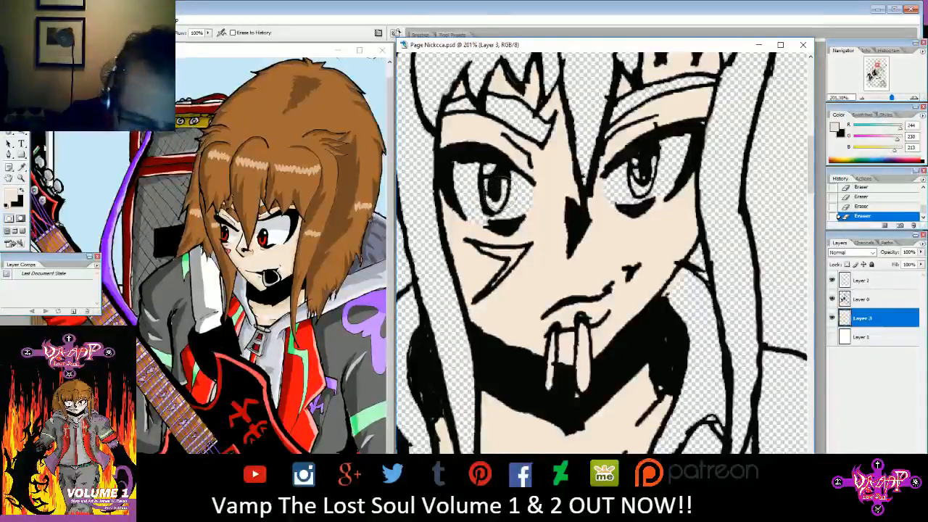
left_click(863, 297)
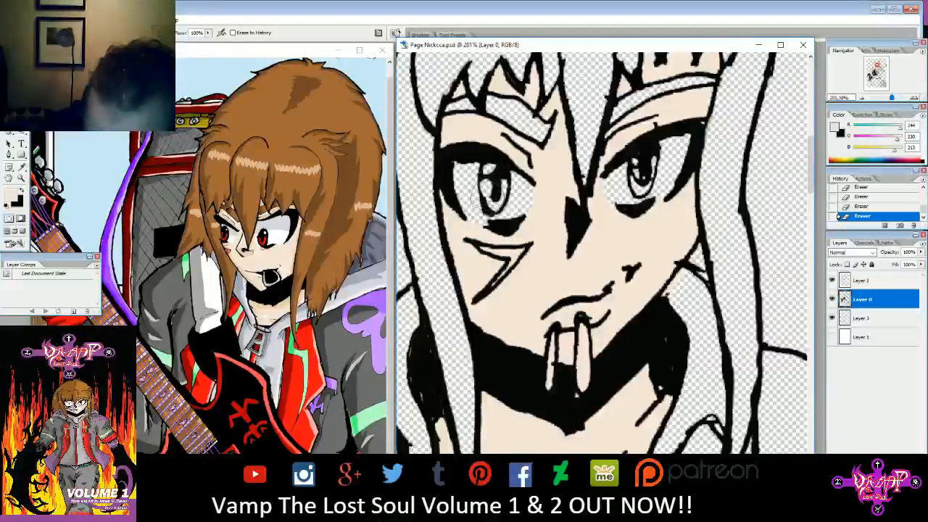
key("ctrl+z")
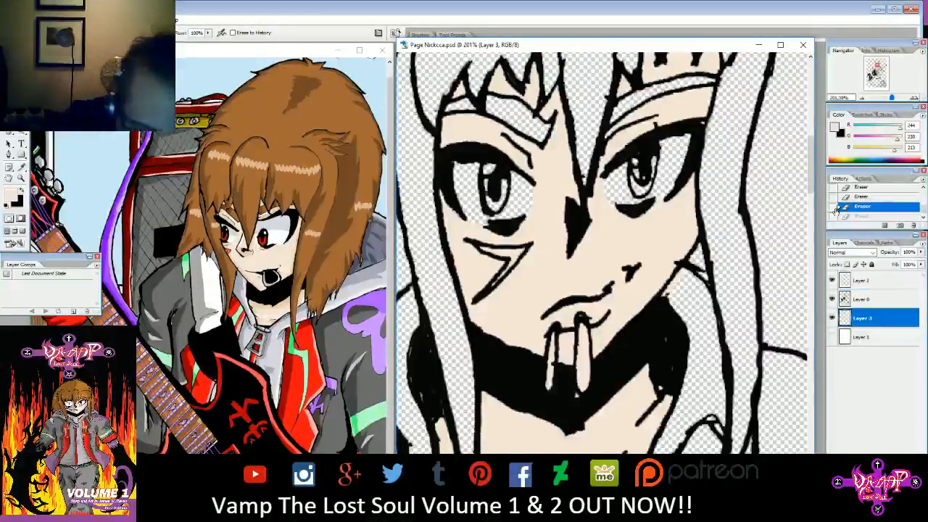
left_click(58, 33)
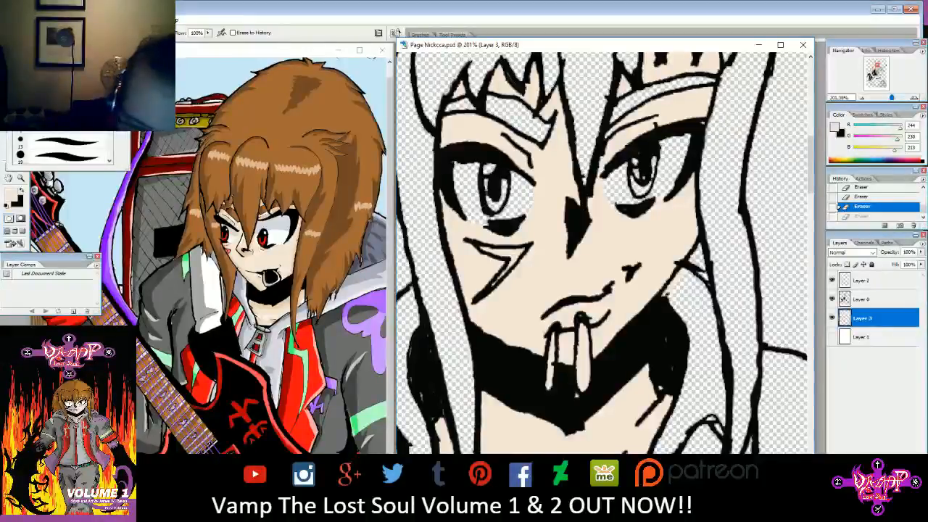
left_click(490, 188)
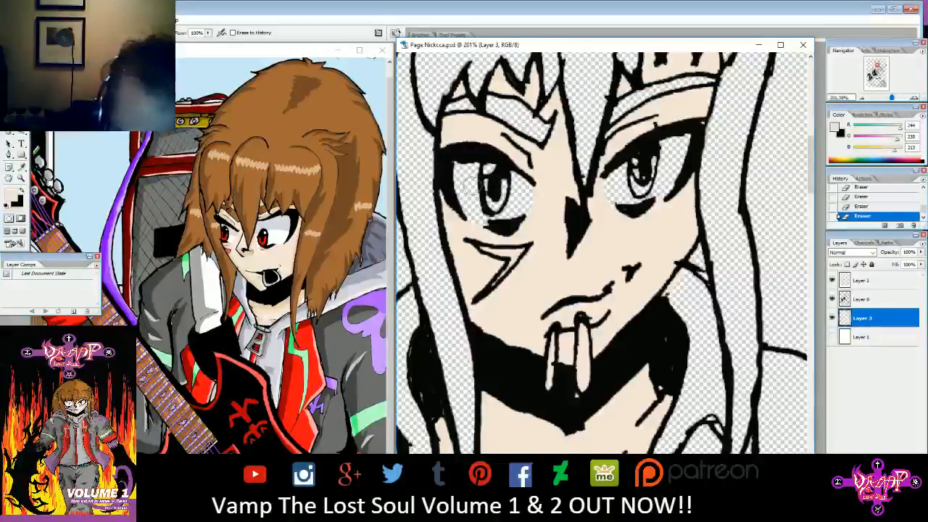
- Reinforce the line art around both eyes with black brush strokes on Layer 0
left_click(861, 300)
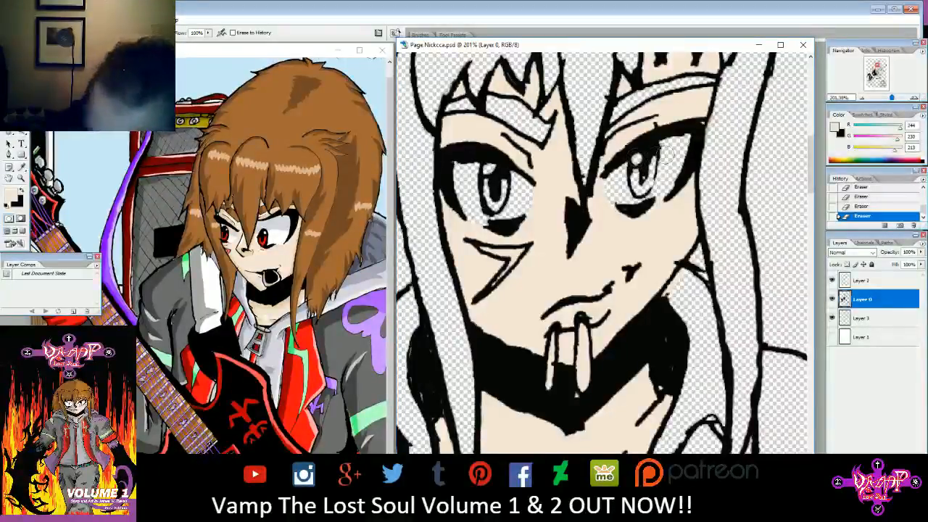
key("b")
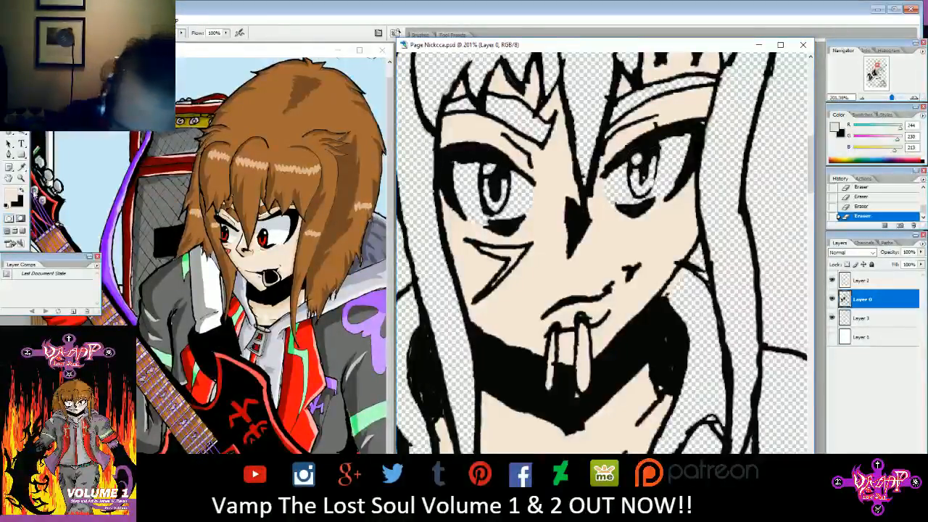
key("x")
mouse_move(690, 125)
left_mouse_down()
mouse_move(702, 125)
mouse_move(680, 132)
mouse_move(698, 132)
left_mouse_up()
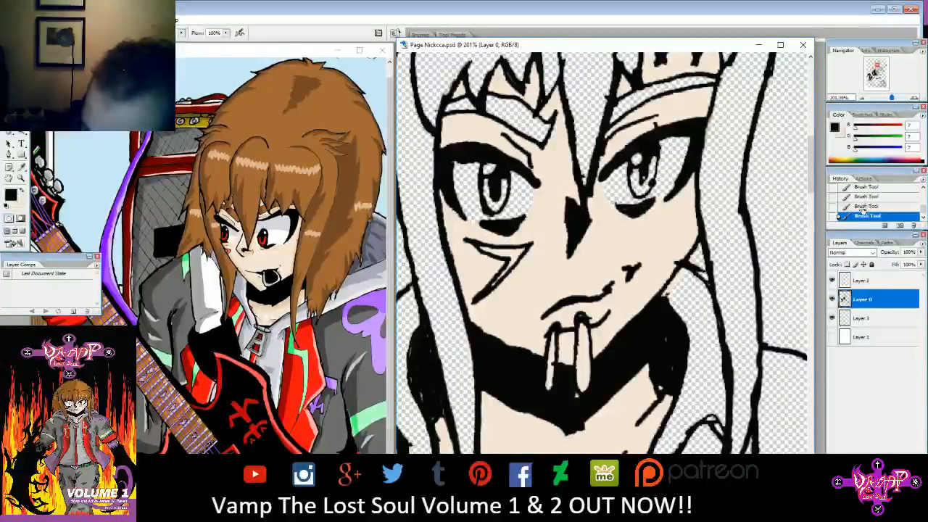
- Try retouching the iris of the eye on the viewer's right with black strokes and undo them
key("ctrl+z")
left_click_drag(638, 178, 647, 174)
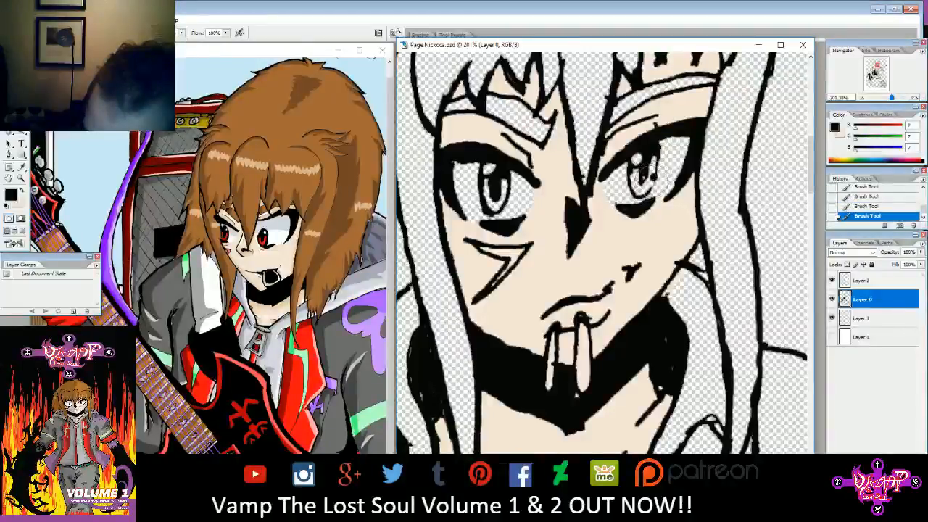
key("ctrl+z")
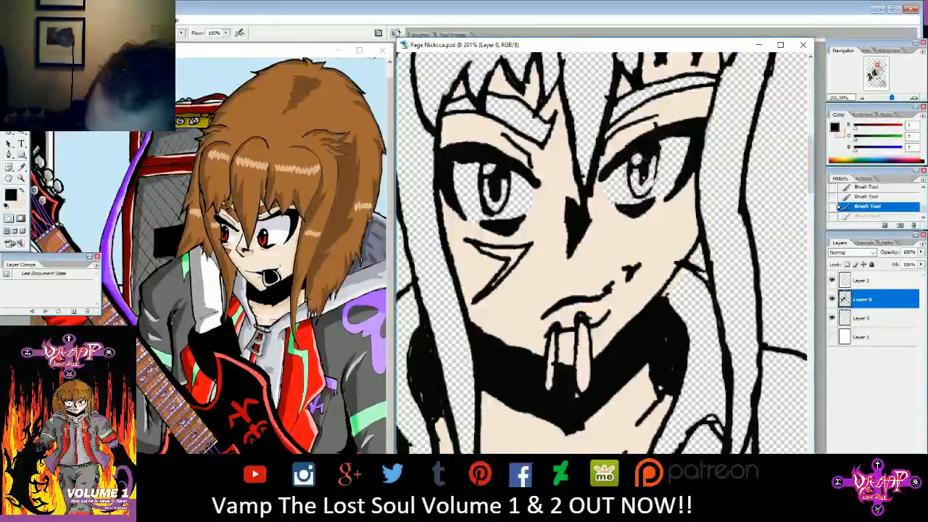
left_click_drag(637, 157, 652, 153)
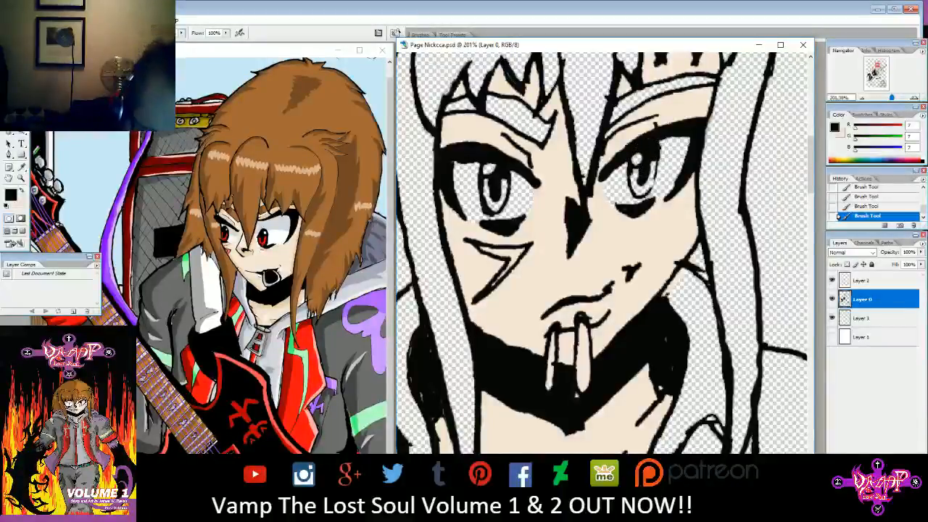
left_click(58, 33)
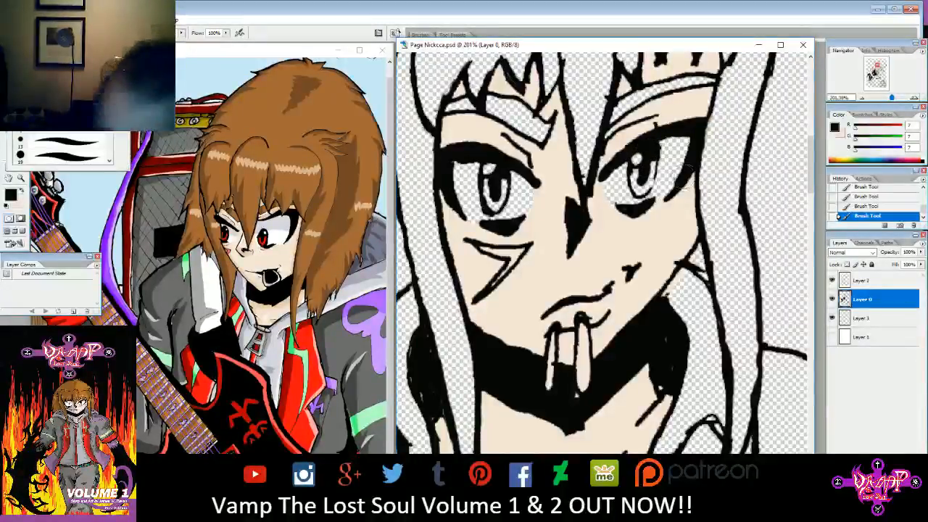
left_click(654, 186)
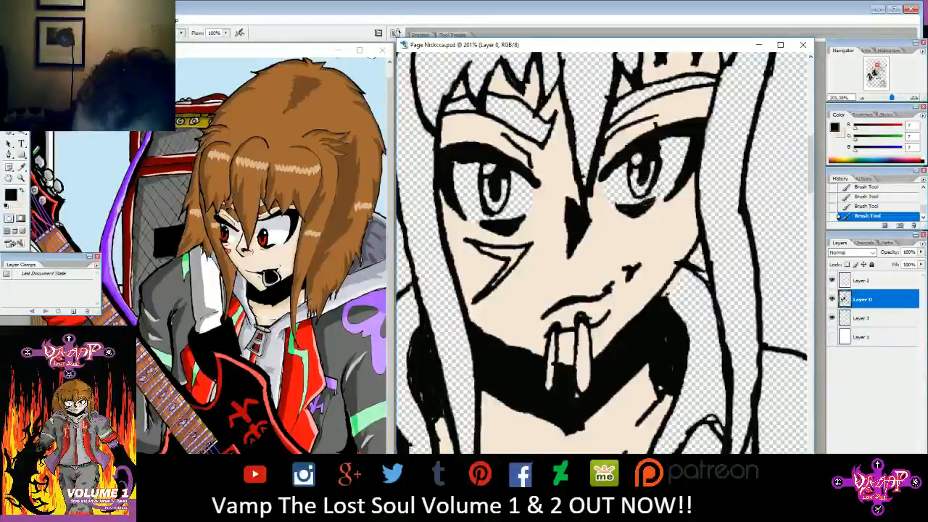
left_click(866, 206)
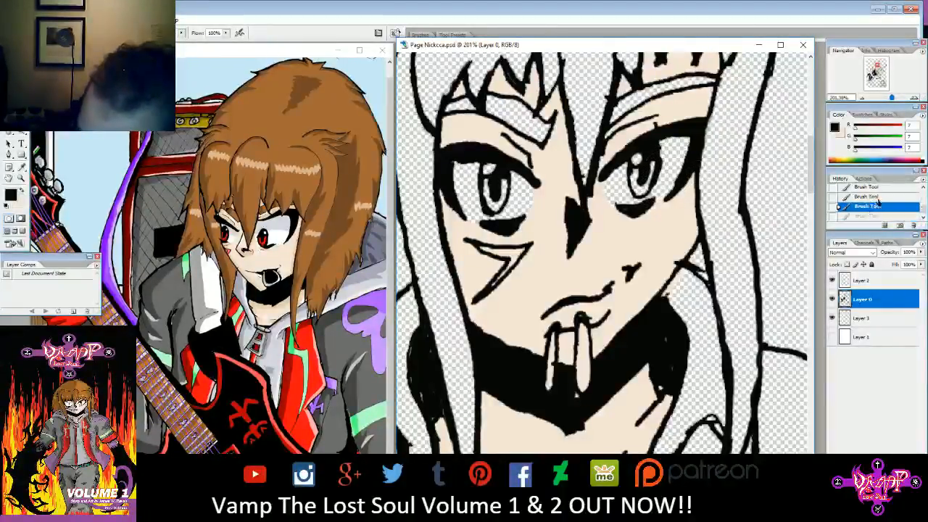
left_click(867, 196)
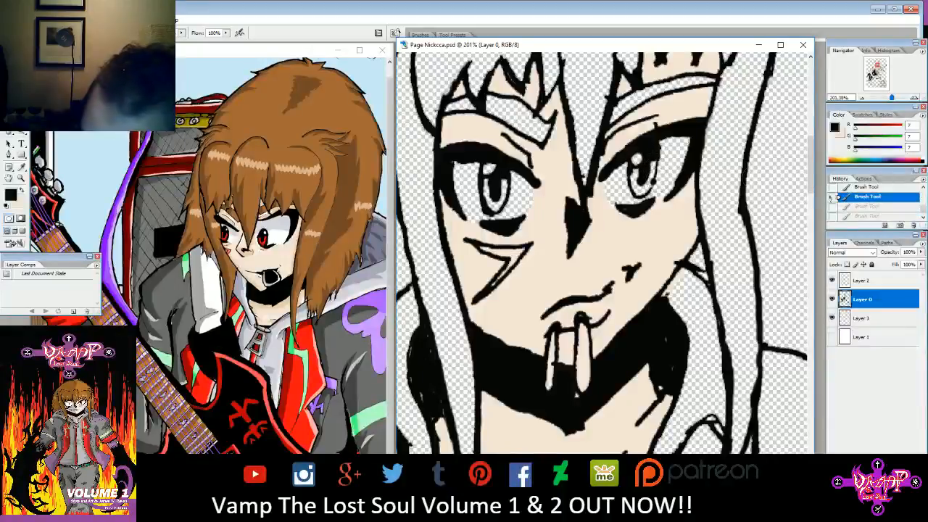
left_click(867, 187)
- Redraw the iris outline of the eye on the viewer's right with a resized black brush, replacing an unwanted stroke
left_click(55, 33)
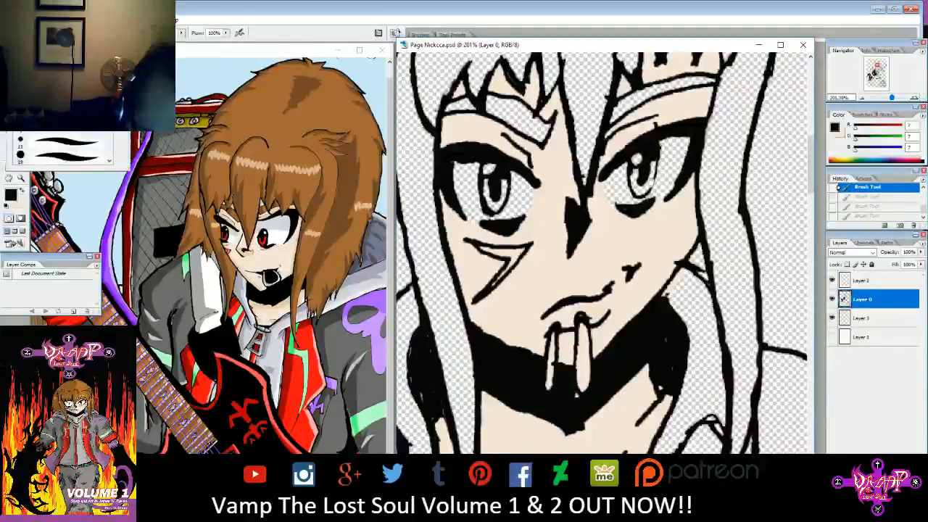
left_click_drag(657, 147, 651, 189)
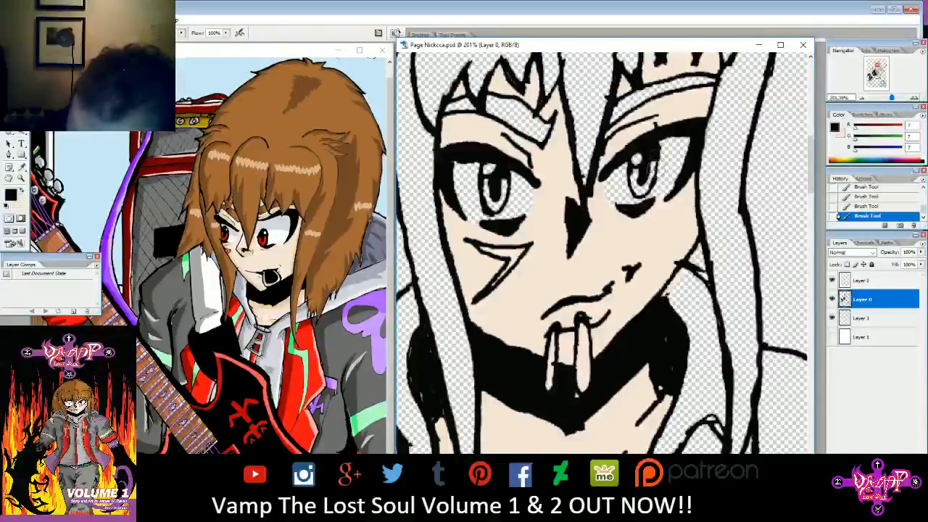
left_click(873, 206)
left_click_drag(654, 154, 658, 167)
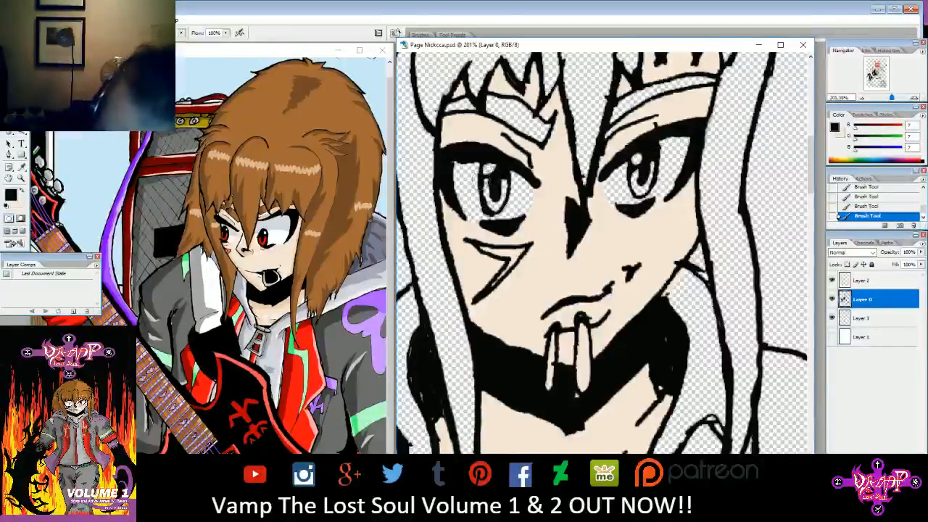
- Restore the skin tone as the foreground colour and erase the spill between the jaw and the hair on Layer 3
left_click_drag(892, 97, 892, 97)
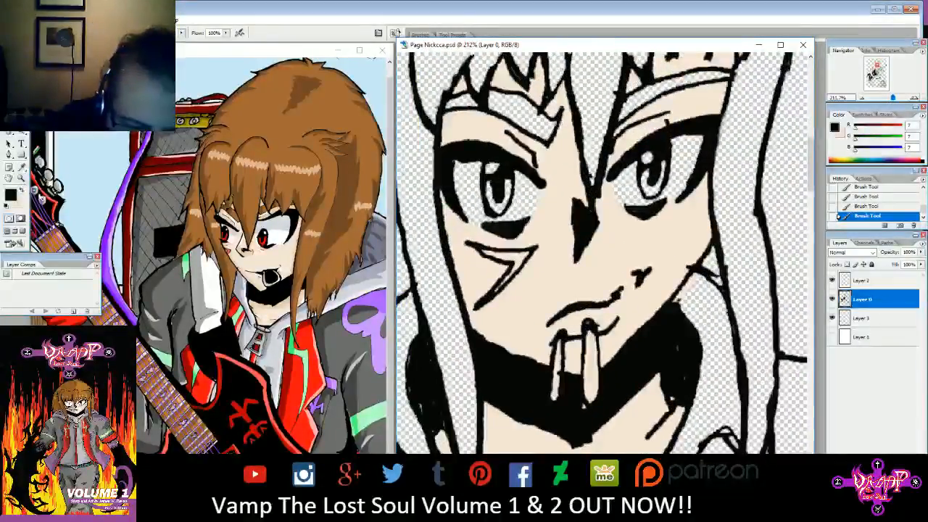
left_click(26, 190)
left_click(859, 319)
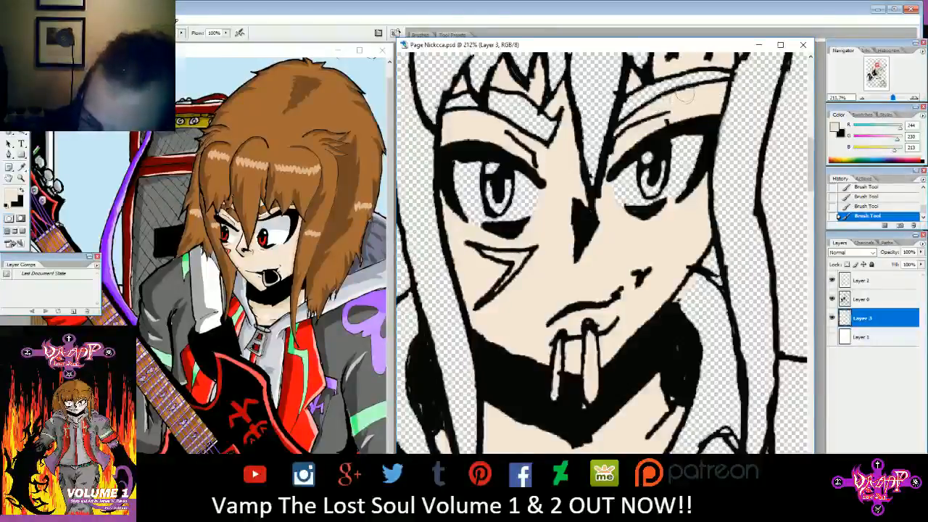
left_click_drag(877, 65, 877, 65)
key("e")
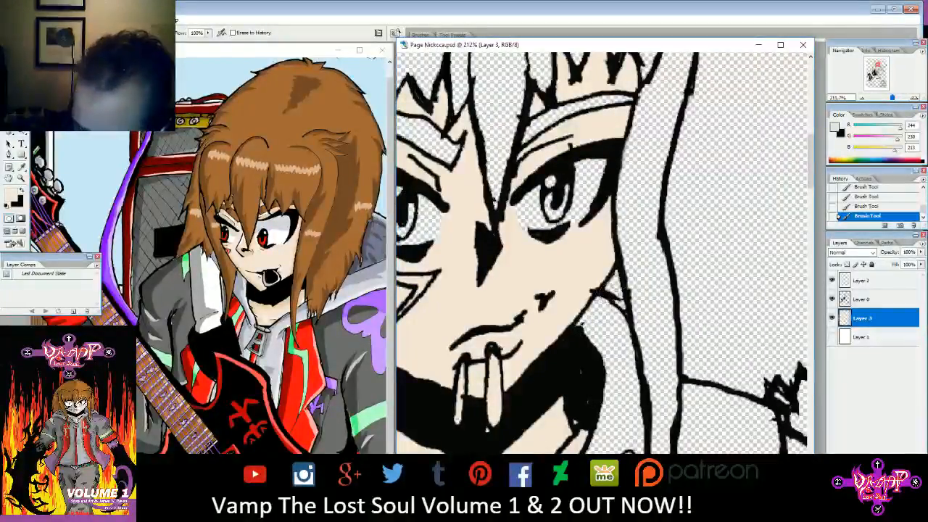
left_click_drag(597, 310, 586, 322)
- Touch up the missing skin colour on the bare area enclosed by the guitar body's edge
left_click_drag(892, 98, 892, 99)
left_click_drag(875, 69, 875, 76)
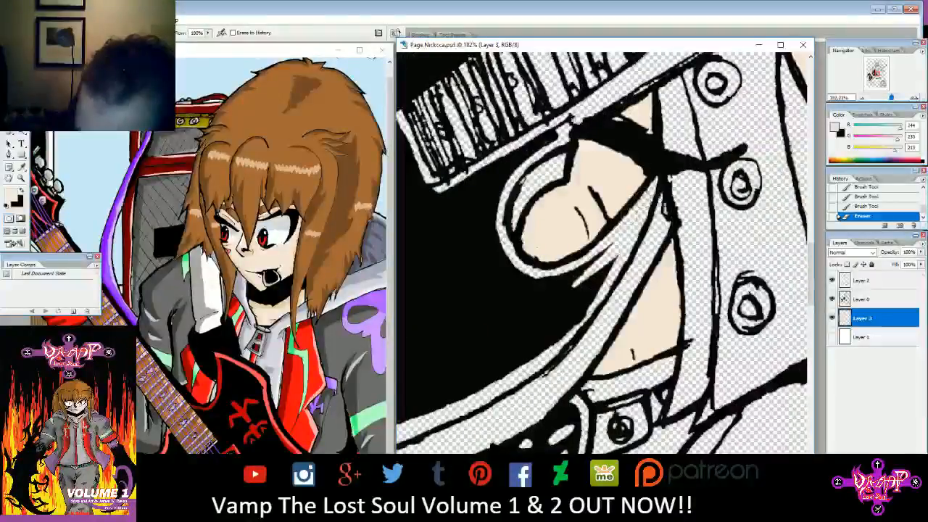
key("b")
left_click_drag(585, 176, 580, 167)
mouse_move(725, 130)
left_mouse_down()
mouse_move(483, 338)
mouse_move(444, 421)
left_mouse_up()
left_click_drag(652, 181, 527, 340)
- Erase the stray ink marks from the fretting hand's line art on Layer 0
left_click_drag(882, 68, 882, 67)
key("e")
left_click(862, 298)
mouse_move(590, 276)
left_mouse_down()
mouse_move(572, 299)
mouse_move(584, 266)
left_mouse_up()
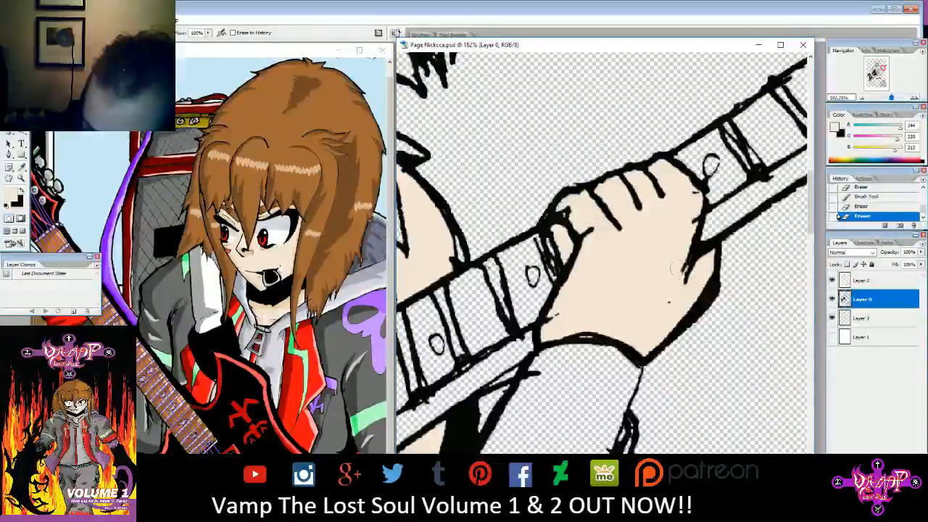
left_click_drag(690, 193, 697, 192)
left_click_drag(668, 303, 650, 303)
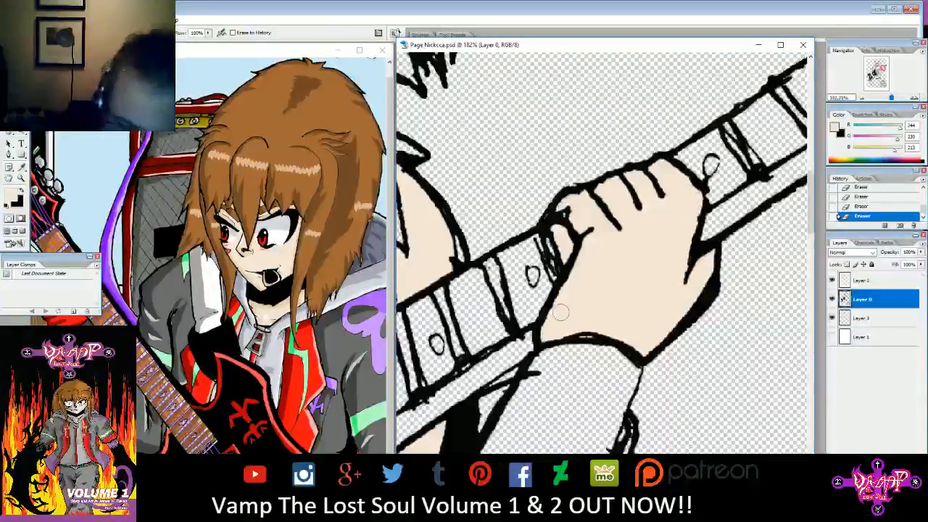
- Touch up the fretting hand's skin colour with the brush on Layer 3
left_click(860, 319)
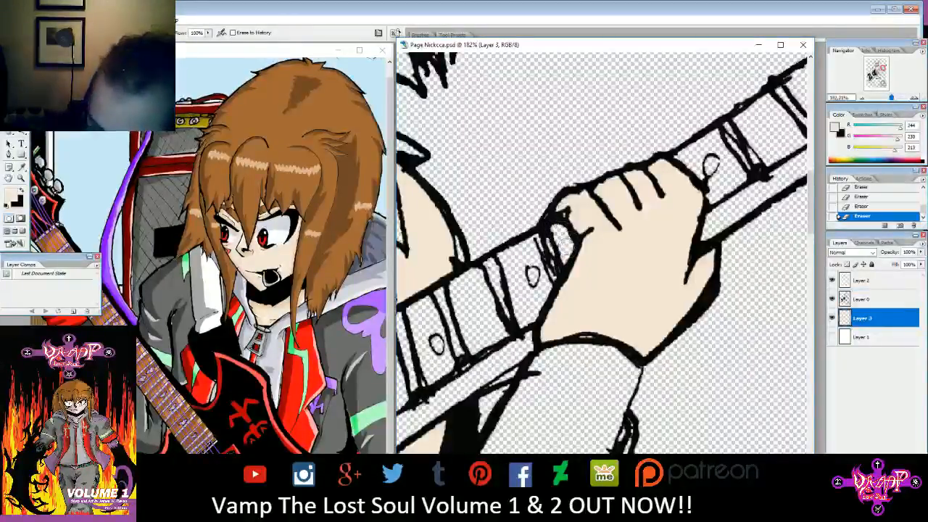
key("b")
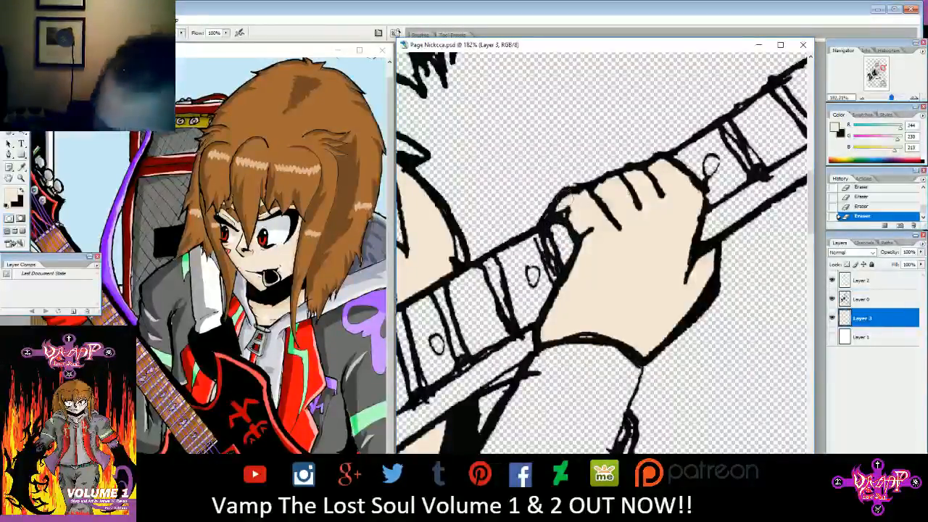
left_click_drag(890, 98, 883, 95)
left_click_drag(537, 188, 721, 403)
- Touch up the strumming hand's skin colour and erase the spill around its fingers and knuckles on Layer 3
left_click_drag(879, 68, 874, 81)
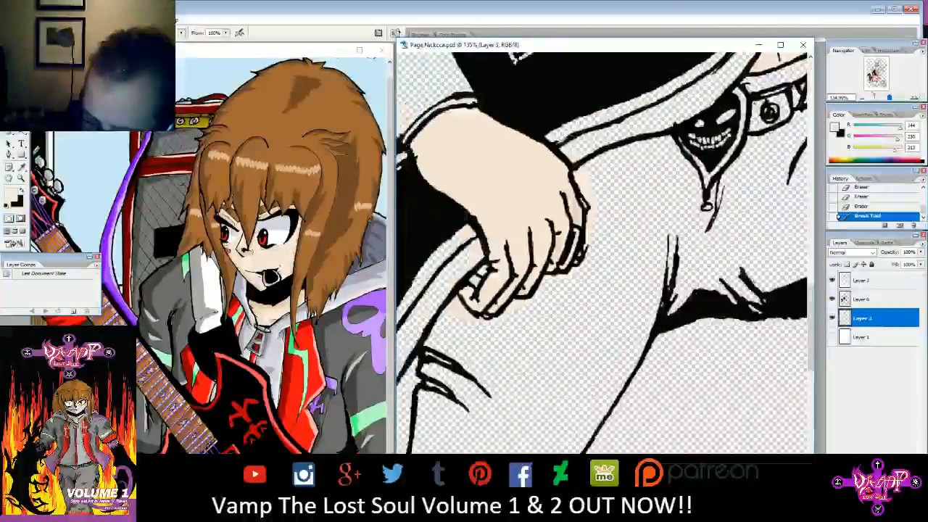
key("e")
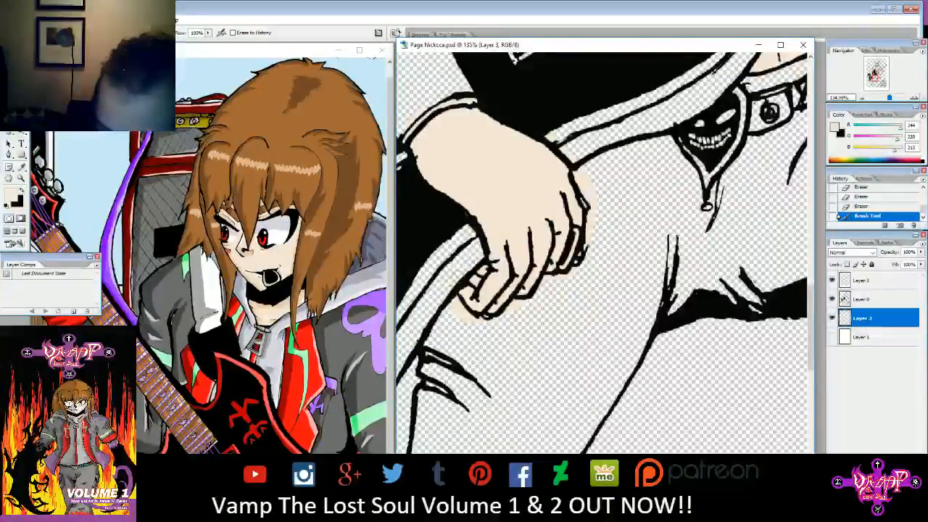
mouse_move(458, 302)
left_mouse_down()
mouse_move(481, 322)
mouse_move(578, 266)
left_mouse_up()
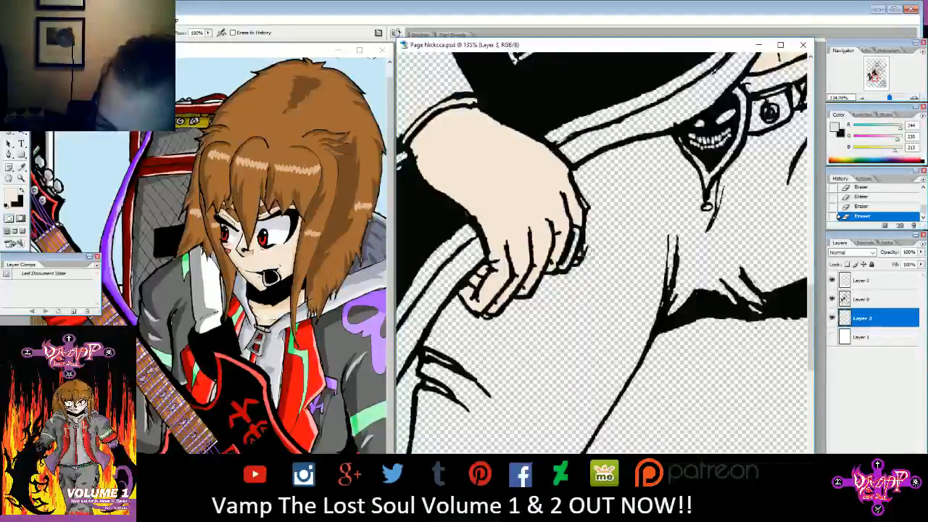
key("b")
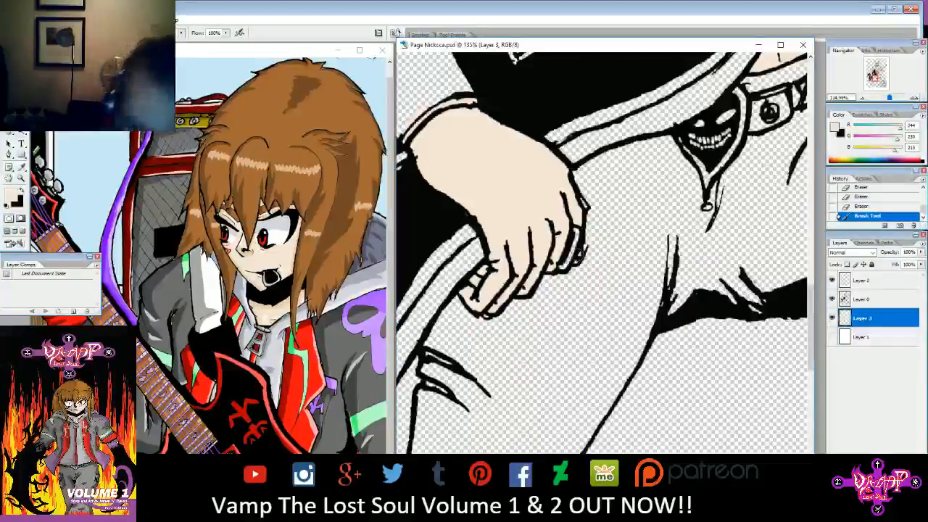
key("e")
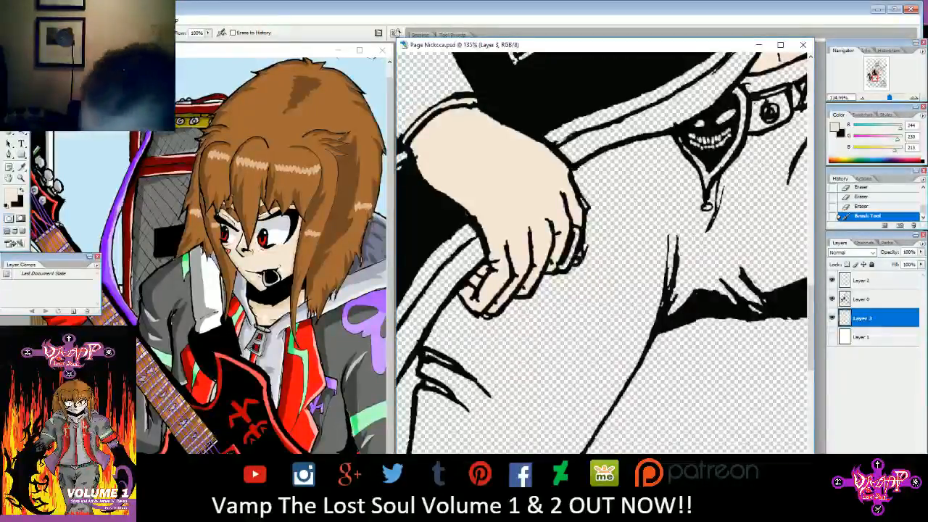
left_click_drag(585, 245, 586, 259)
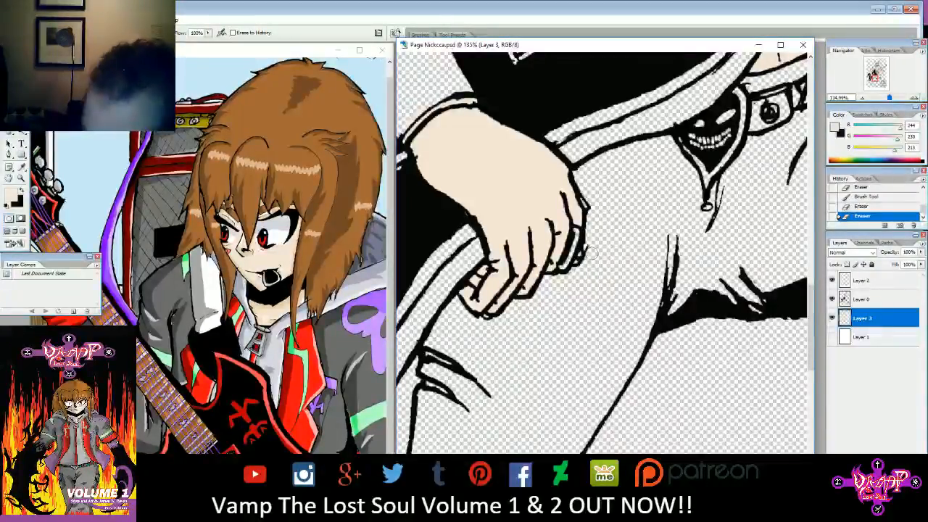
- Undo the last erasures and trim the stray ink along the strumming hand's outer edge on Layer 0
key("ctrl+alt+z")
key("ctrl+alt+z")
left_click(869, 299)
left_click_drag(588, 244, 587, 251)
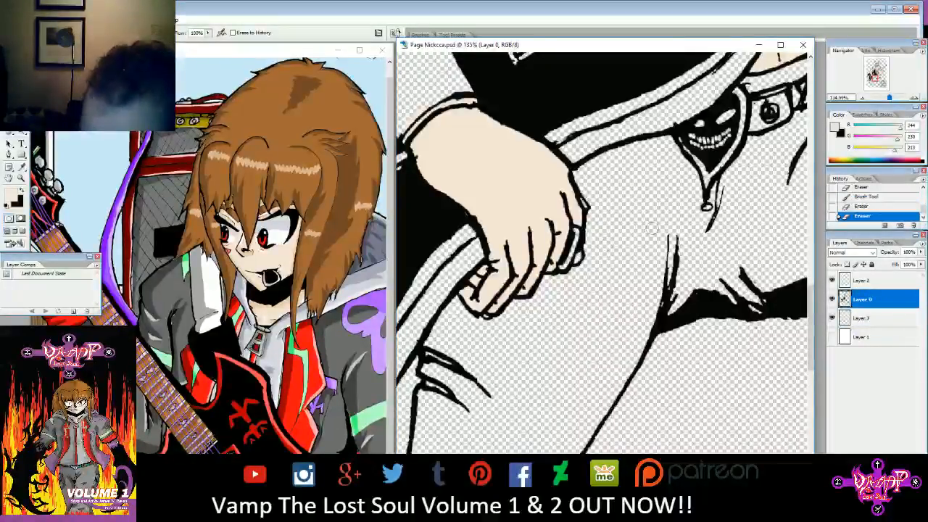
key("ctrl+alt+z")
left_click_drag(588, 248, 586, 254)
left_click_drag(590, 203, 584, 185)
left_click_drag(553, 132, 556, 138)
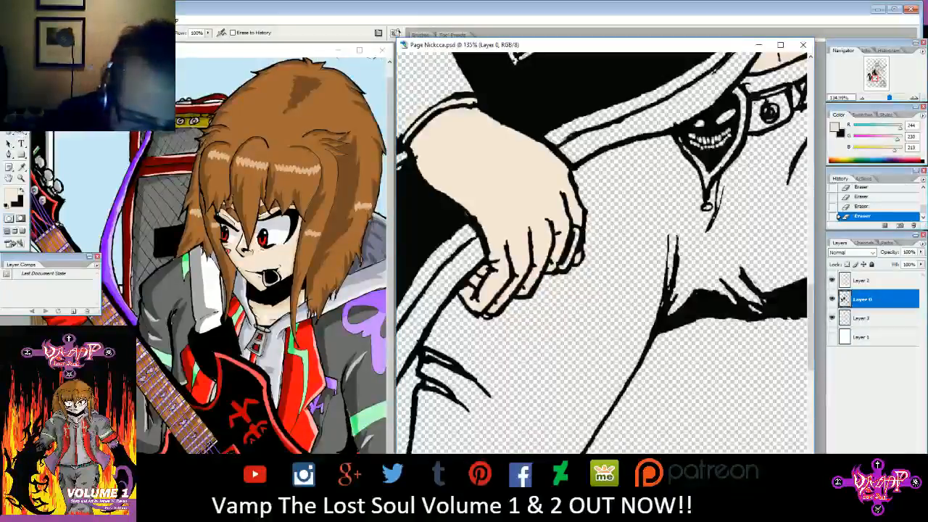
- Erase the skin colour spill above the strumming wrist and inside the forearm's wristband on Layer 3
left_click(861, 319)
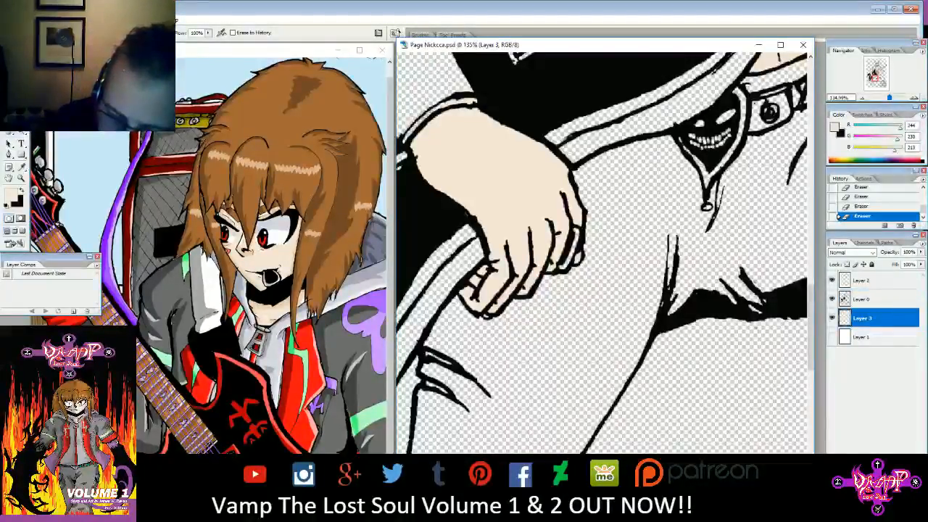
left_click_drag(439, 101, 473, 102)
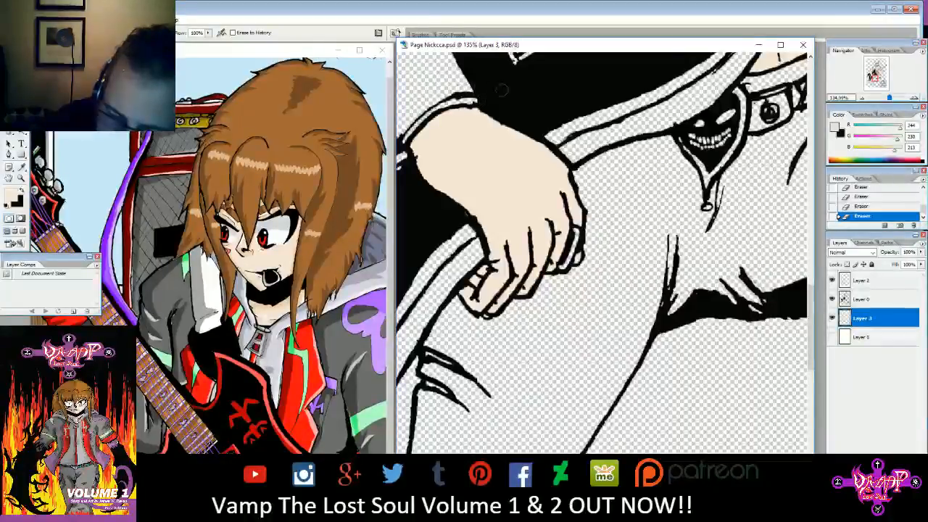
left_click_drag(875, 78, 870, 73)
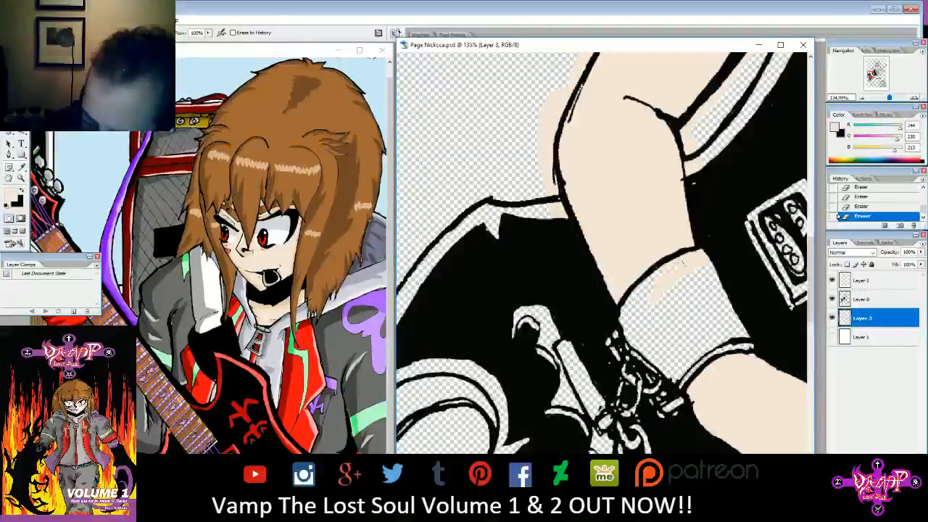
left_click_drag(700, 265, 655, 295)
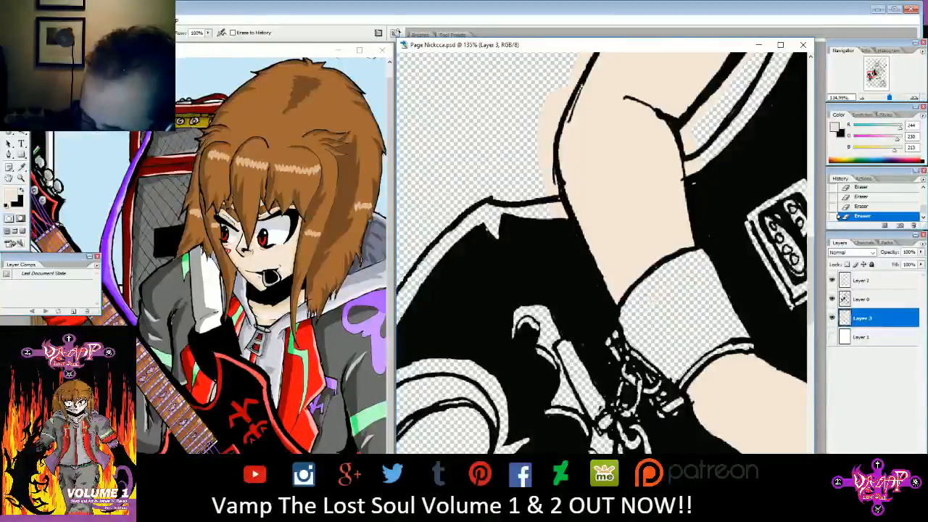
- Erase the skin colour spill outside the elbow and along the outer edge of the upper arm
left_click_drag(545, 152, 552, 209)
left_click_drag(544, 133, 557, 108)
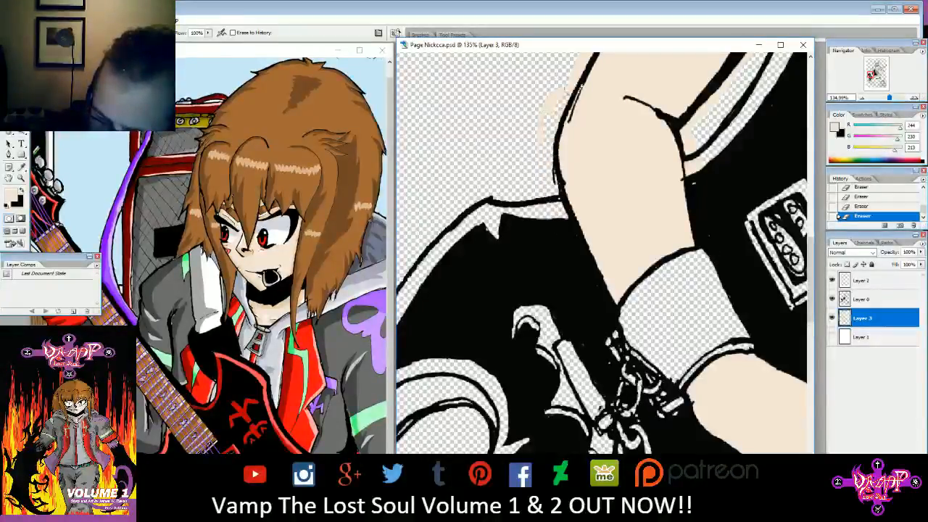
left_click_drag(576, 70, 540, 122)
left_click_drag(539, 155, 552, 173)
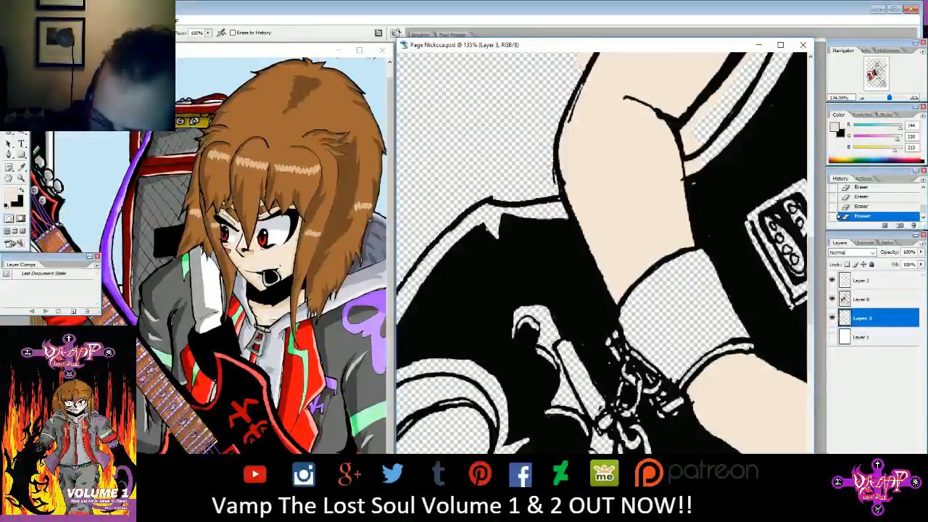
left_click_drag(874, 77, 873, 71)
mouse_move(602, 258)
left_mouse_down()
mouse_move(574, 307)
mouse_move(713, 122)
left_mouse_up()
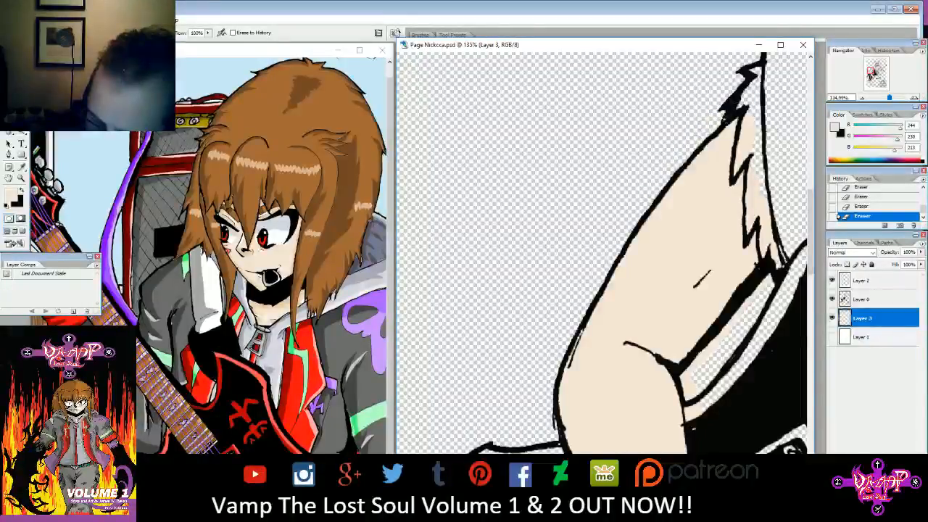
- Erase the skin colour from the guitar body's rim beside the arm and from the sleeve's jagged edge
left_click_drag(871, 73, 872, 73)
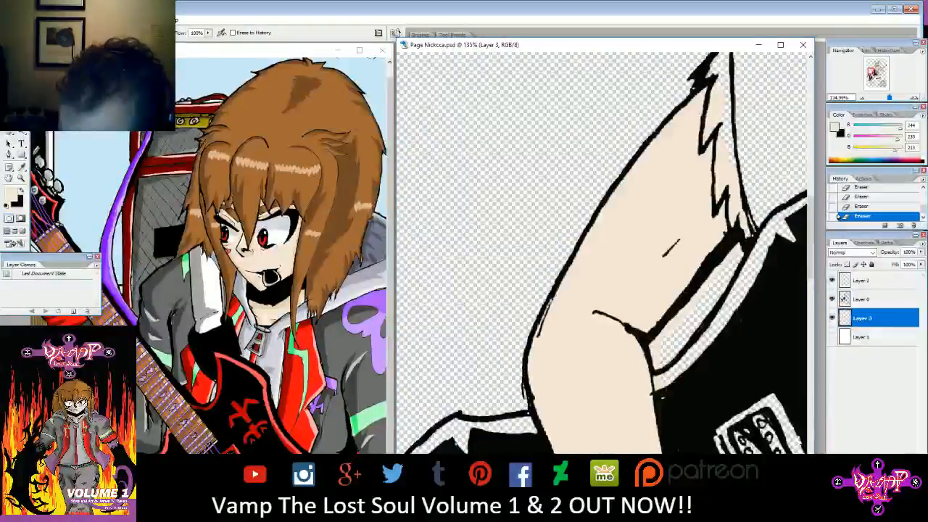
mouse_move(658, 358)
left_mouse_down()
mouse_move(653, 375)
mouse_move(669, 328)
mouse_move(737, 246)
left_mouse_up()
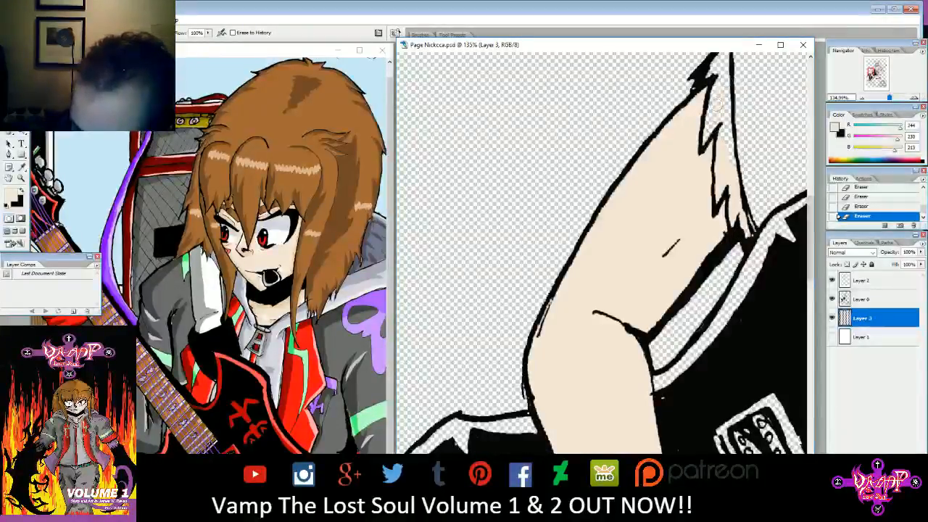
mouse_move(722, 147)
left_mouse_down()
mouse_move(716, 187)
mouse_move(725, 152)
mouse_move(734, 205)
left_mouse_up()
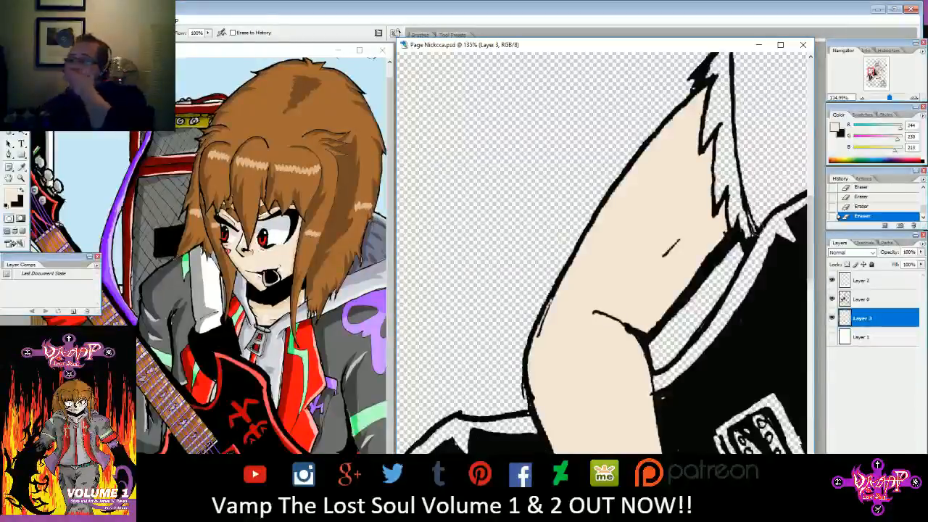
- Create a new layer directly above Layer 1
left_click_drag(888, 97, 883, 99)
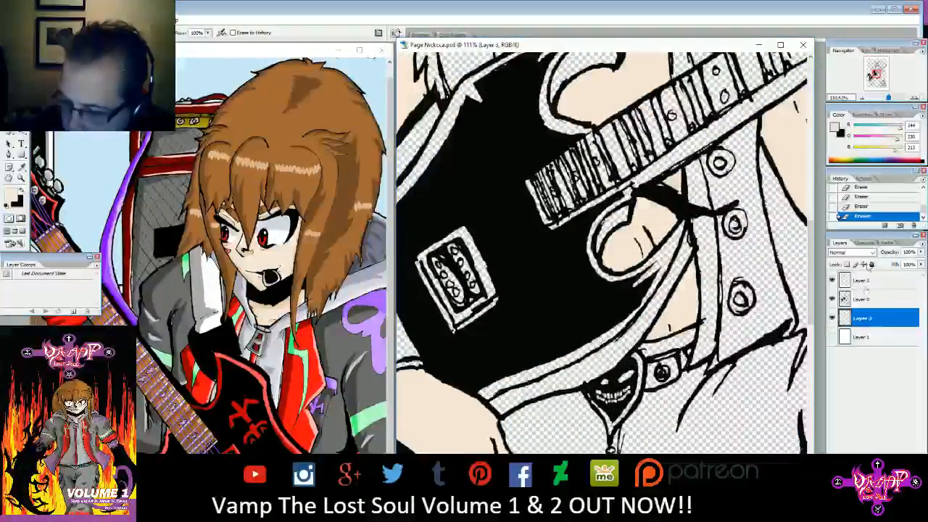
left_click(868, 337)
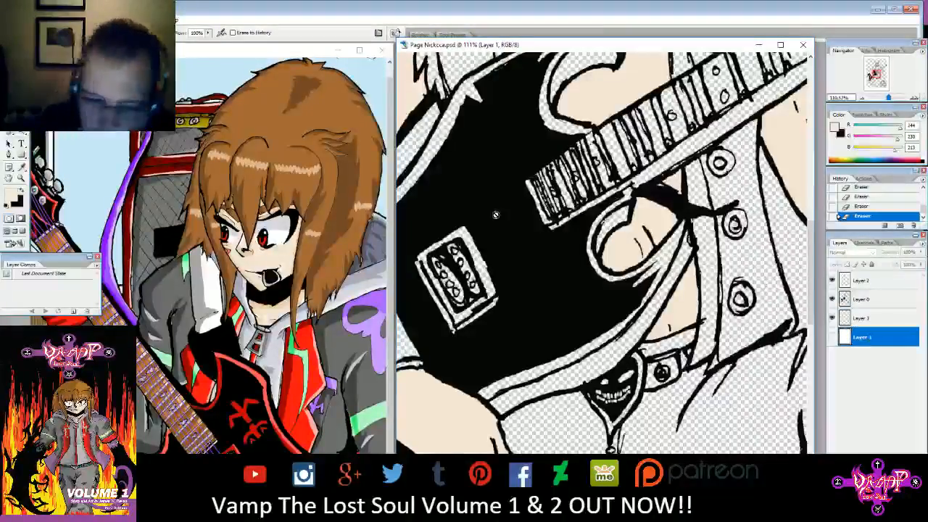
left_click(65, 21)
mouse_move(72, 29)
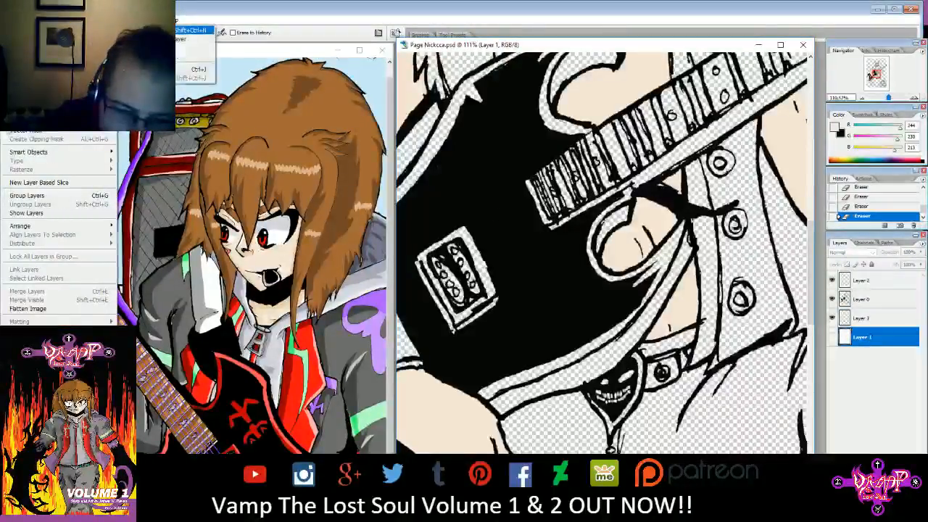
left_click(190, 30)
left_click(229, 137)
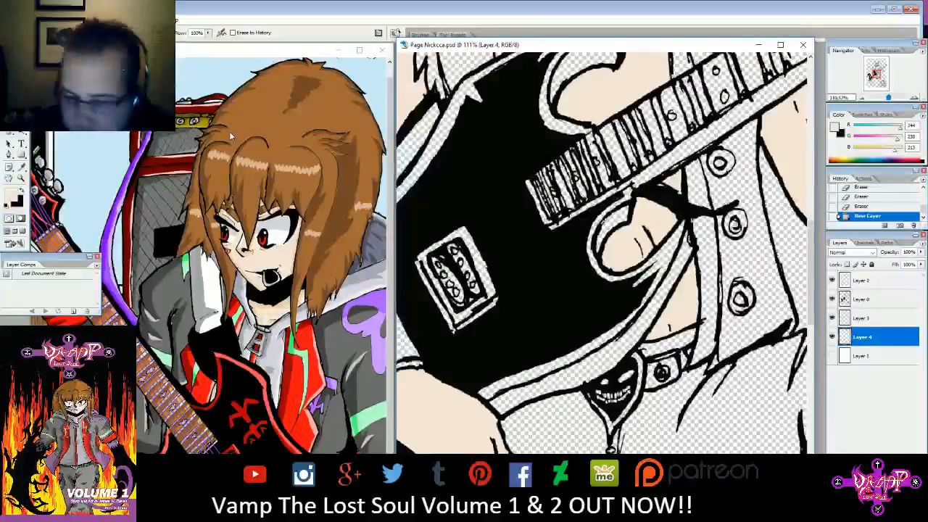
- Set the foreground colour to a light warm grey, RGB 213, 211, 209
left_click(15, 195)
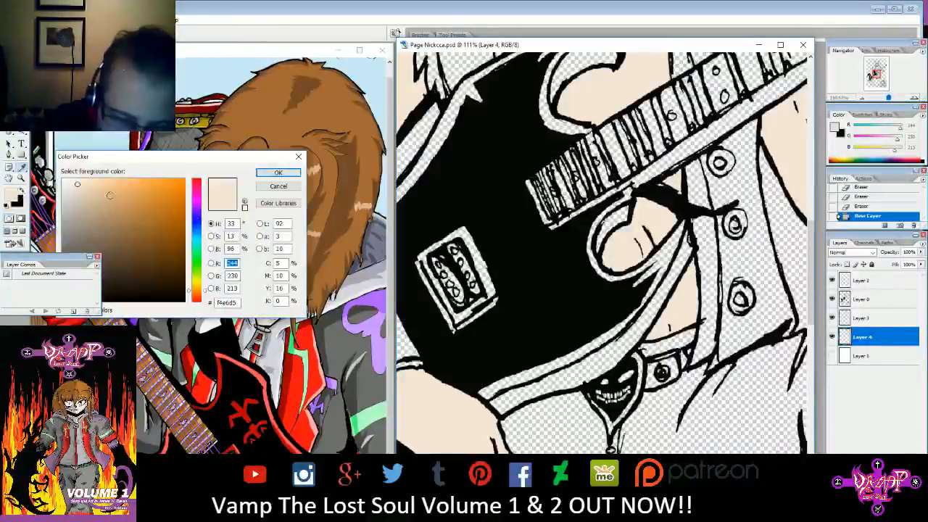
left_click(64, 196)
left_click(278, 172)
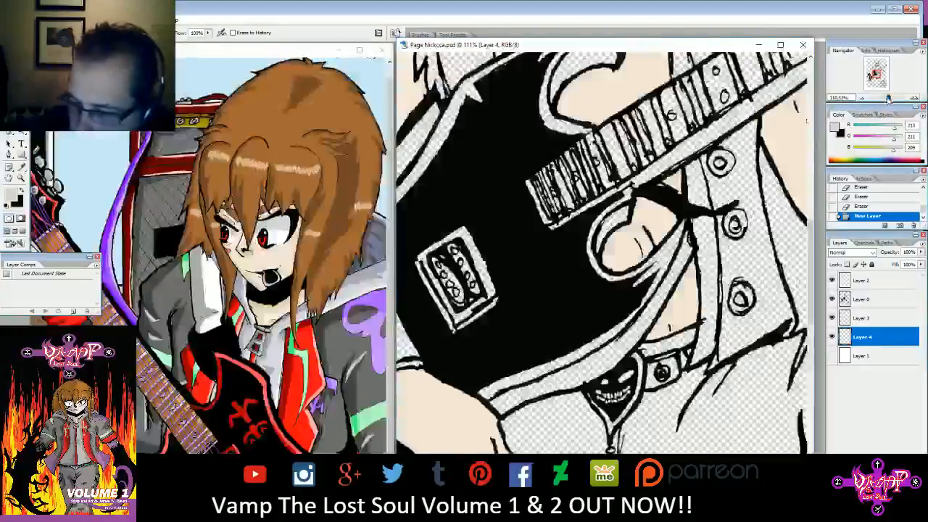
- Erase the skin colour from the two long fangs and the cheek marking on Layer 3
left_click_drag(889, 98, 877, 68)
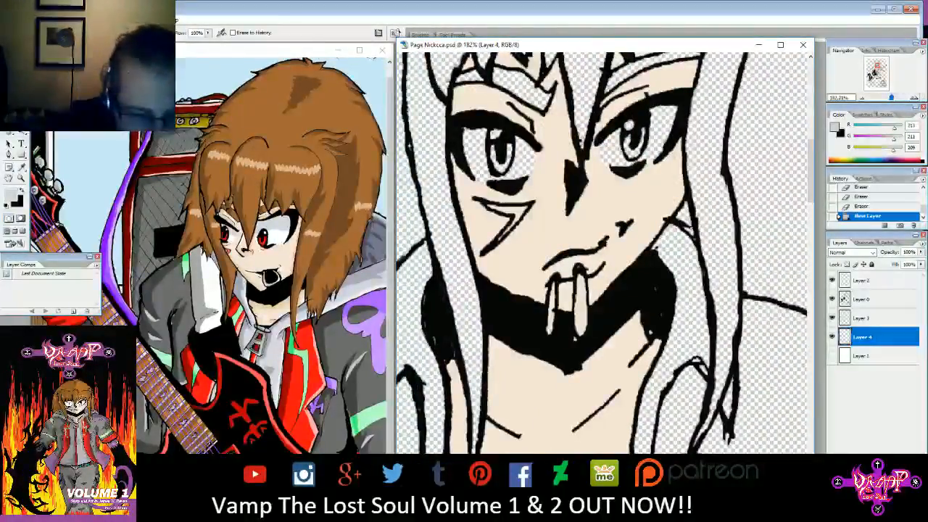
left_click(863, 319)
mouse_move(562, 274)
left_mouse_down()
mouse_move(547, 297)
mouse_move(551, 340)
mouse_move(550, 315)
mouse_move(580, 289)
mouse_move(581, 327)
left_mouse_up()
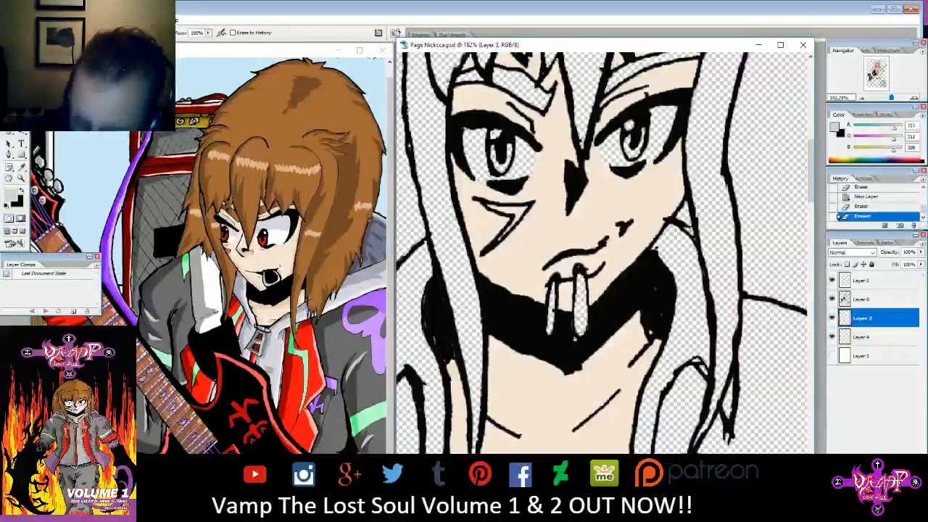
left_click_drag(494, 205, 512, 219)
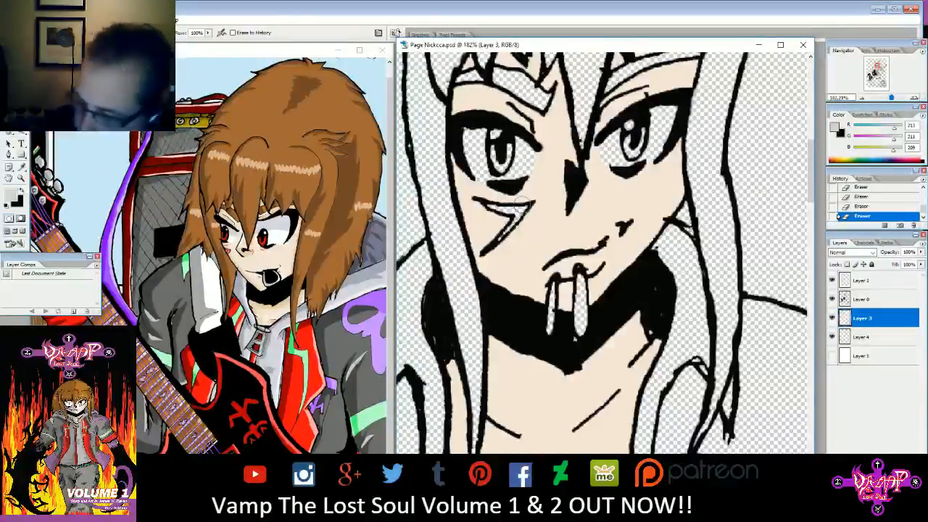
- Paint the two long fangs below the mouth light grey on Layer 4
left_click(864, 332)
key("b")
mouse_move(555, 285)
left_mouse_down()
mouse_move(559, 316)
mouse_move(557, 285)
mouse_move(578, 301)
mouse_move(581, 328)
mouse_move(578, 277)
mouse_move(577, 301)
left_mouse_up()
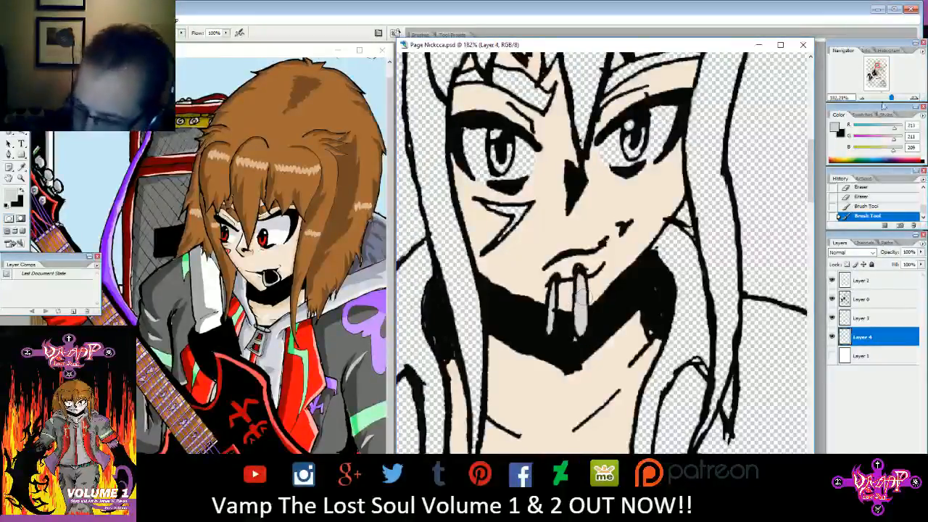
- Paint the round studs on both sides of the open vest light grey on Layer 4
left_click_drag(876, 66, 874, 73)
mouse_move(621, 200)
left_mouse_down()
mouse_move(611, 223)
mouse_move(616, 210)
mouse_move(615, 233)
mouse_move(632, 237)
left_mouse_up()
mouse_move(643, 206)
left_mouse_down()
mouse_move(620, 206)
mouse_move(637, 199)
mouse_move(637, 238)
mouse_move(625, 236)
left_mouse_up()
left_click_drag(604, 323, 614, 313)
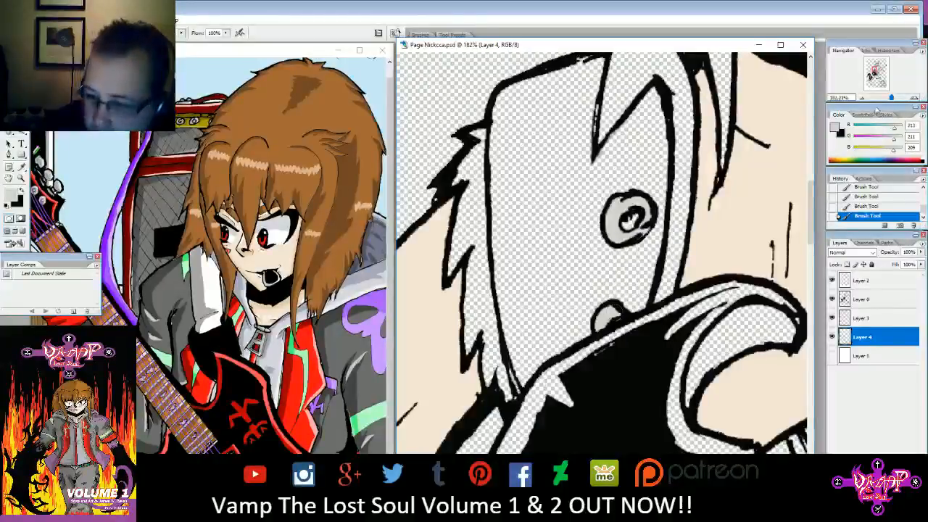
left_click_drag(874, 71, 878, 69)
mouse_move(510, 238)
left_mouse_down()
mouse_move(516, 221)
mouse_move(534, 221)
mouse_move(539, 236)
mouse_move(517, 249)
left_mouse_up()
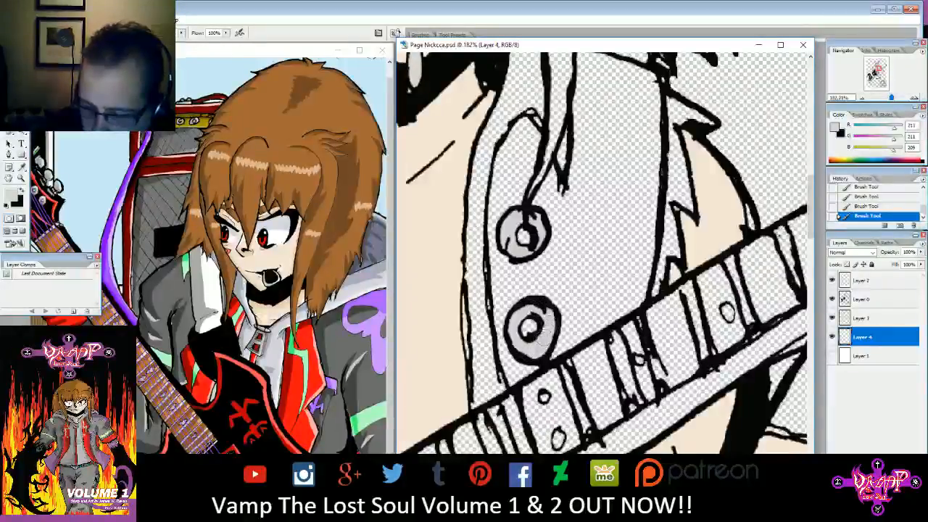
- Paint the fret bars along the guitar neck light grey on Layer 4
left_click_drag(674, 232, 430, 246)
left_click_drag(685, 174, 439, 419)
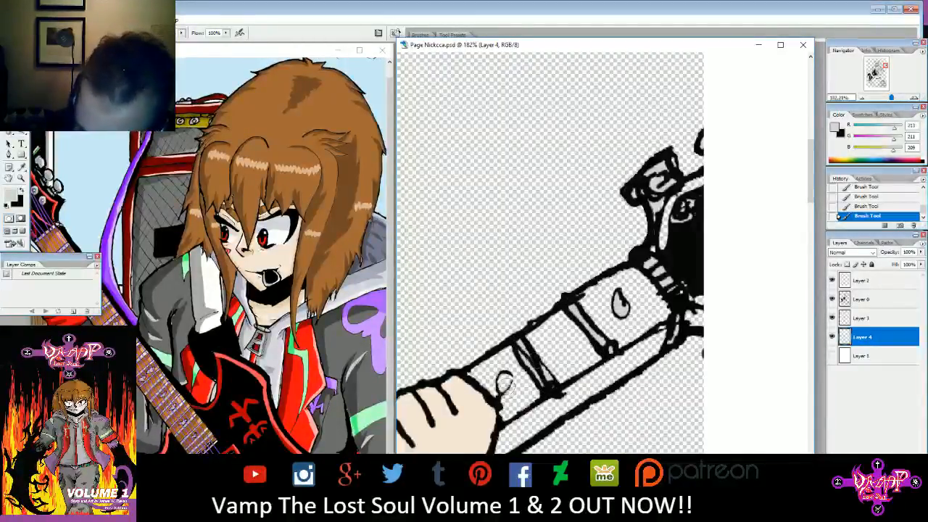
left_click_drag(435, 391, 889, 100)
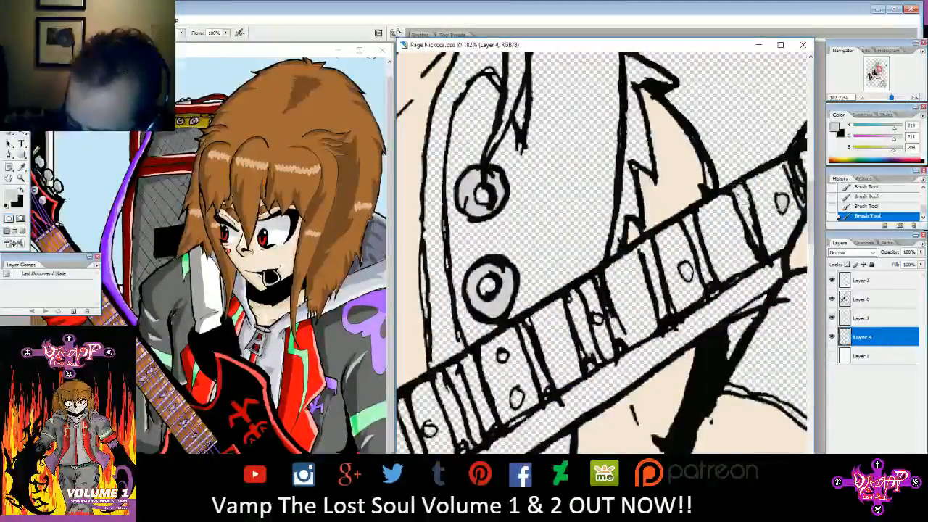
left_click_drag(740, 194, 753, 231)
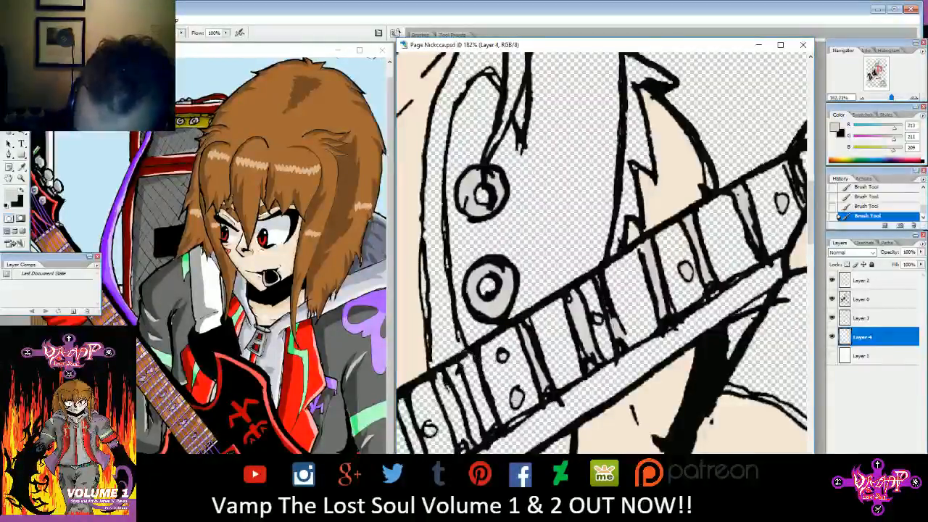
mouse_move(470, 373)
left_mouse_down()
mouse_move(489, 426)
mouse_move(483, 399)
left_mouse_up()
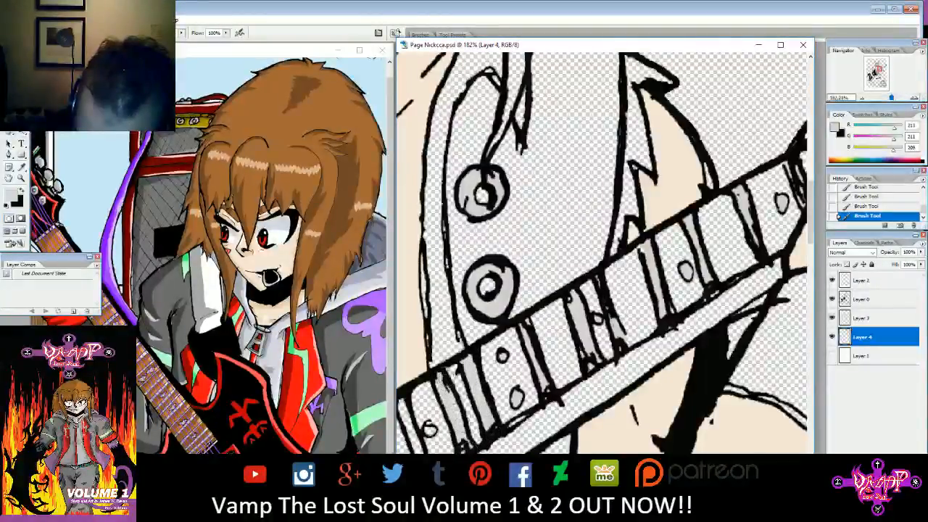
mouse_move(442, 378)
left_mouse_down()
mouse_move(439, 391)
mouse_move(696, 349)
mouse_move(735, 302)
left_mouse_up()
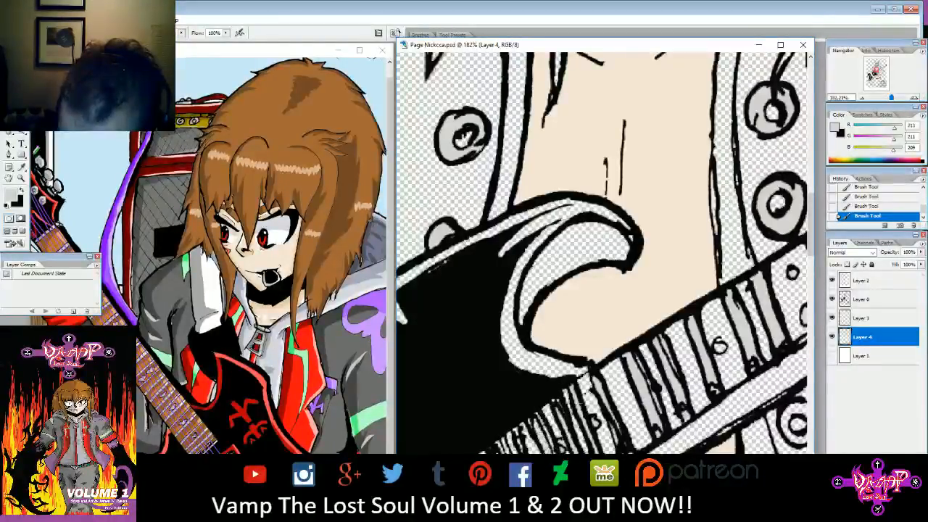
- Erase the stray light grey paint at the body end of the guitar's fretboard on Layer 4
left_click_drag(876, 71, 874, 74)
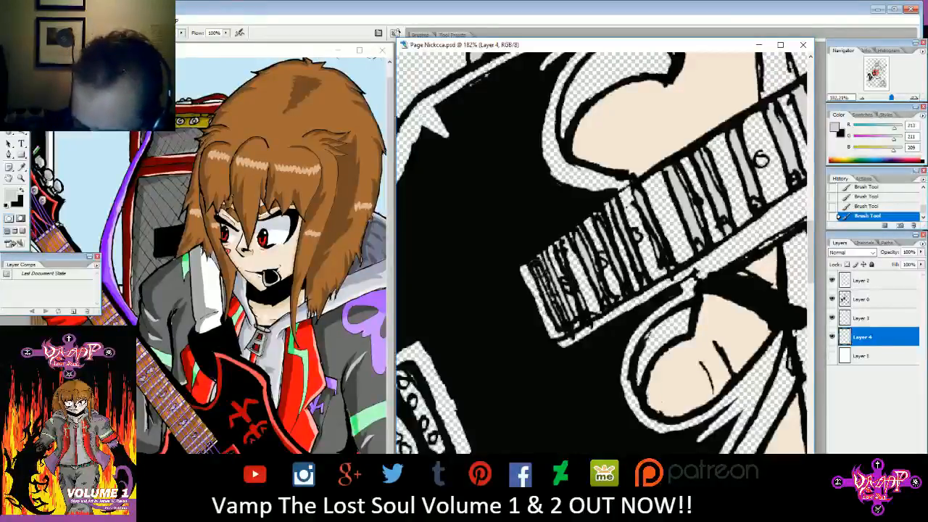
key("e")
left_click_drag(536, 259, 562, 315)
- Switch back to the Brush and paint the metal details of the guitar's pickup light grey
left_click_drag(868, 82, 864, 84)
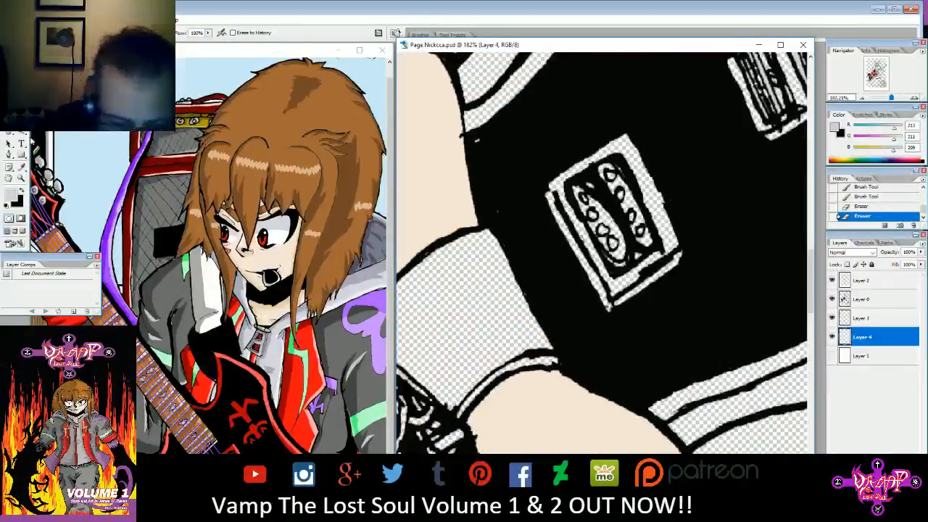
key("b")
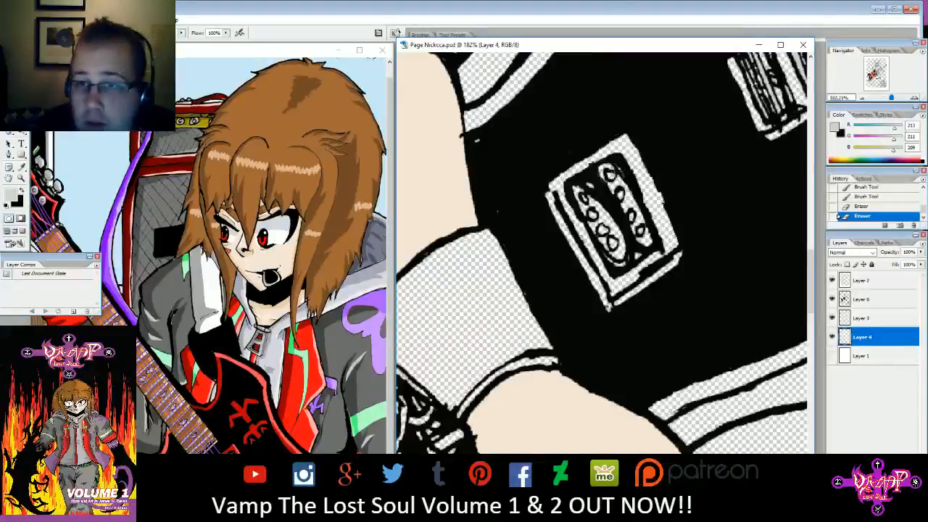
mouse_move(607, 171)
left_mouse_down()
mouse_move(641, 233)
mouse_move(613, 247)
mouse_move(585, 199)
left_mouse_up()
- Paint the chain links hanging from the wristband beside the guitar bridge light grey
left_click_drag(874, 76, 869, 77)
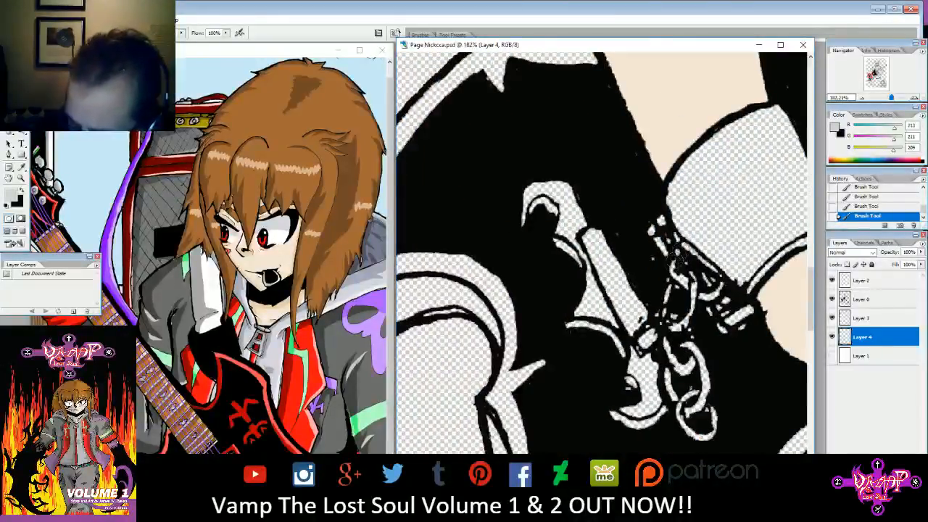
mouse_move(675, 269)
left_mouse_down()
mouse_move(698, 292)
mouse_move(674, 328)
mouse_move(669, 288)
mouse_move(692, 312)
mouse_move(684, 274)
mouse_move(666, 297)
mouse_move(706, 293)
mouse_move(720, 279)
mouse_move(681, 243)
mouse_move(692, 252)
left_mouse_up()
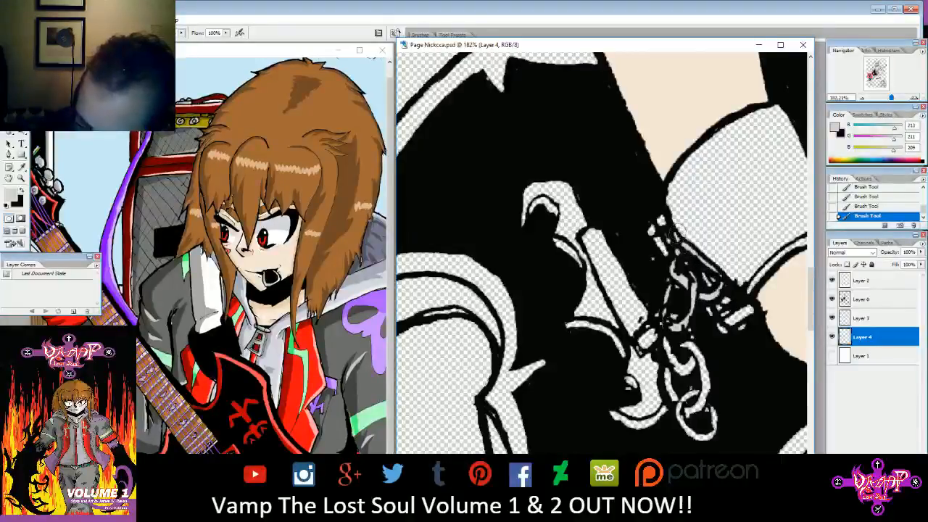
mouse_move(670, 339)
left_mouse_down()
mouse_move(669, 362)
mouse_move(681, 367)
mouse_move(692, 359)
mouse_move(690, 330)
left_mouse_up()
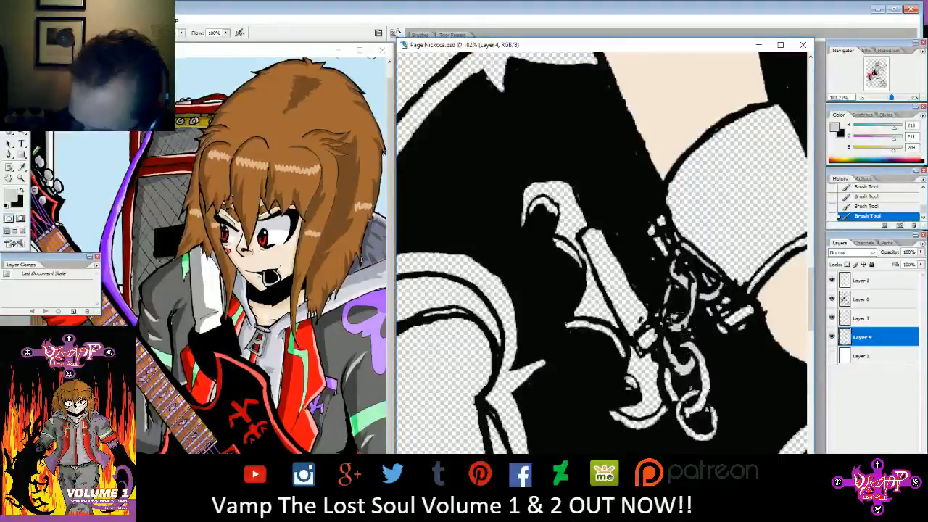
- Fill the guitar's bridge bar and surrounding hardware with light grey, and touch up the lower chain links
left_click_drag(596, 238, 608, 281)
mouse_move(593, 236)
left_mouse_down()
mouse_move(628, 287)
mouse_move(602, 262)
mouse_move(623, 303)
mouse_move(613, 288)
mouse_move(627, 315)
mouse_move(655, 329)
left_mouse_up()
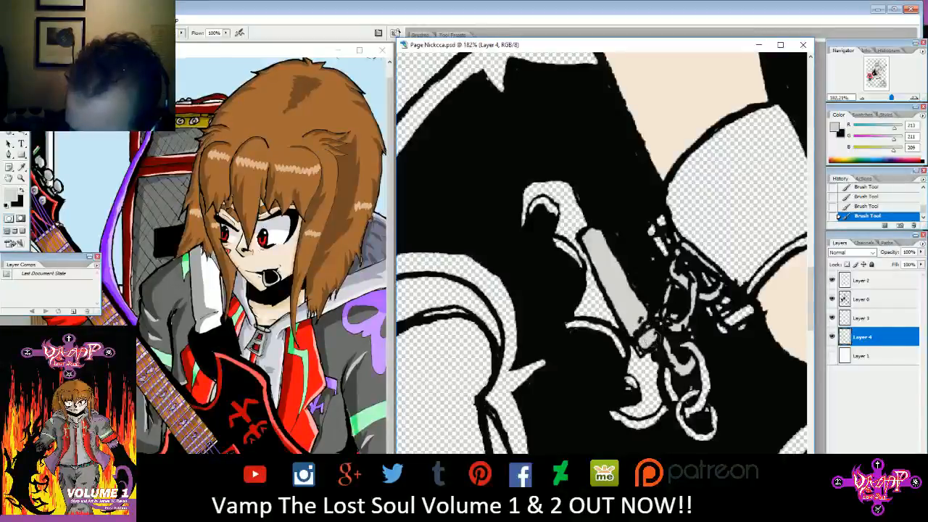
left_click_drag(555, 238, 577, 261)
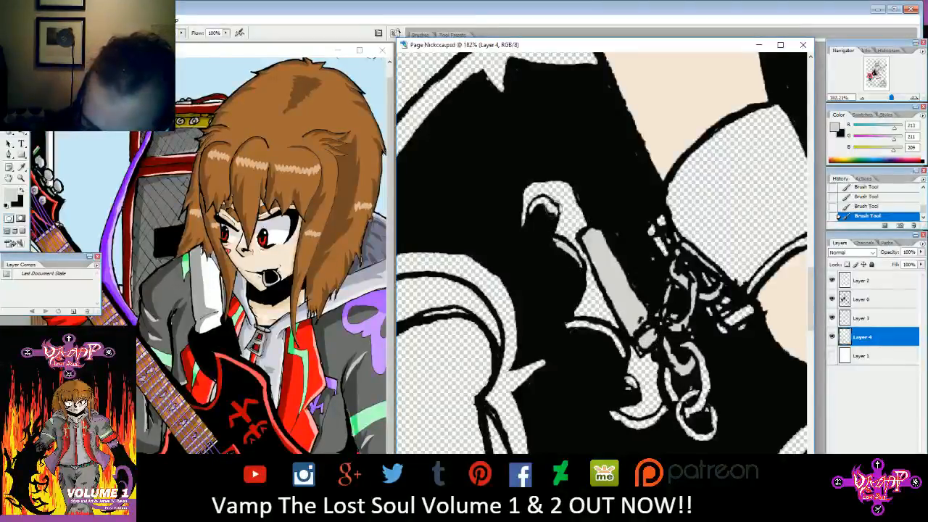
mouse_move(569, 328)
left_mouse_down()
mouse_move(600, 327)
mouse_move(624, 355)
left_mouse_up()
left_click_drag(620, 419, 664, 413)
mouse_move(668, 371)
left_mouse_down()
mouse_move(705, 398)
mouse_move(691, 389)
mouse_move(701, 395)
mouse_move(691, 349)
left_mouse_up()
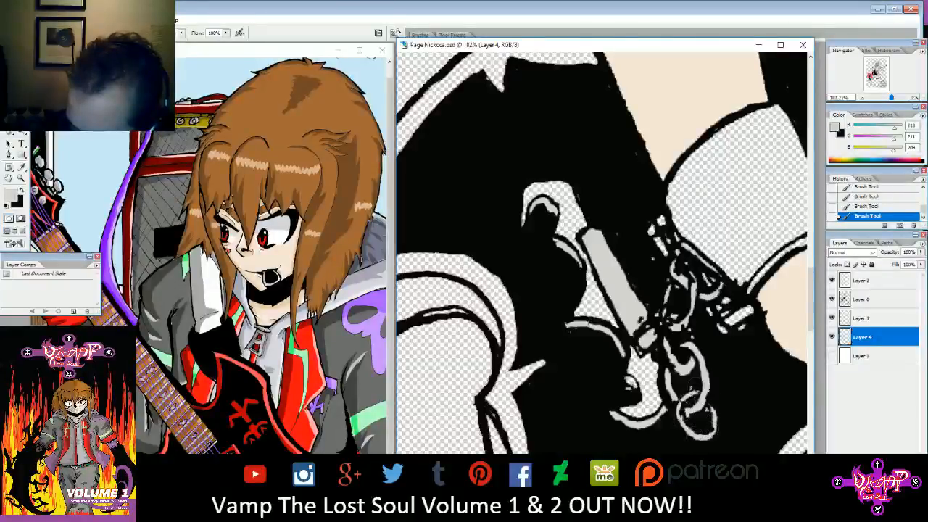
- Paint the chain on the fretting hand's wristband and the skull ornament on the belt light grey
left_click_drag(874, 75, 880, 71)
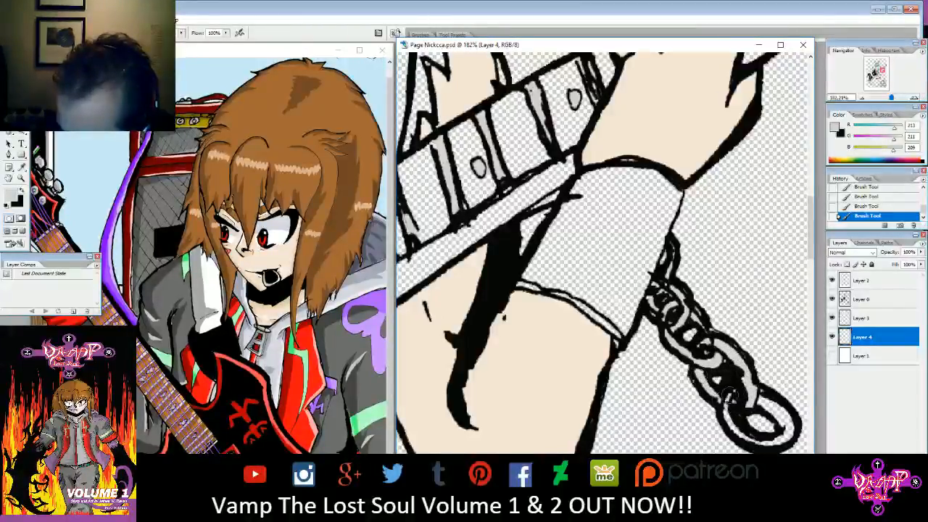
mouse_move(735, 425)
left_mouse_down()
mouse_move(751, 439)
mouse_move(784, 436)
mouse_move(765, 403)
mouse_move(790, 433)
mouse_move(762, 441)
left_mouse_up()
left_click_drag(887, 100, 890, 100)
left_click(876, 76)
mouse_move(580, 221)
left_mouse_down()
mouse_move(616, 279)
mouse_move(643, 245)
left_mouse_up()
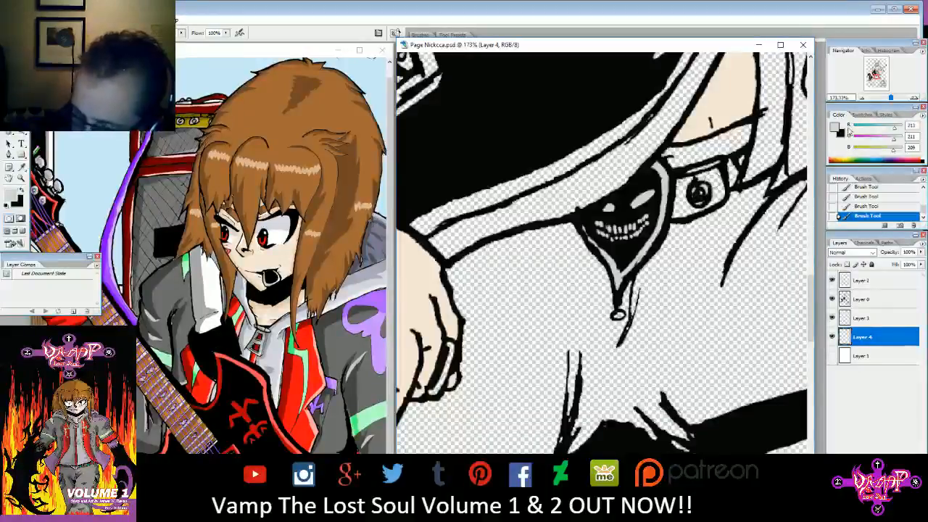
- Paint the trouser hem studs and the shoe's toe cap light grey
left_click_drag(873, 85, 891, 99)
scroll(603, 253, "up", 3)
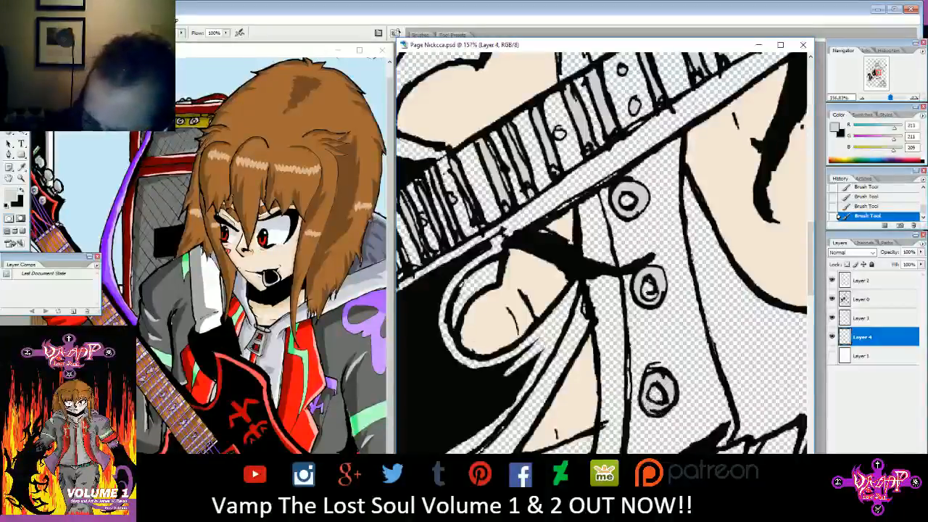
mouse_move(883, 101)
left_mouse_down()
mouse_move(890, 99)
mouse_move(874, 86)
left_mouse_up()
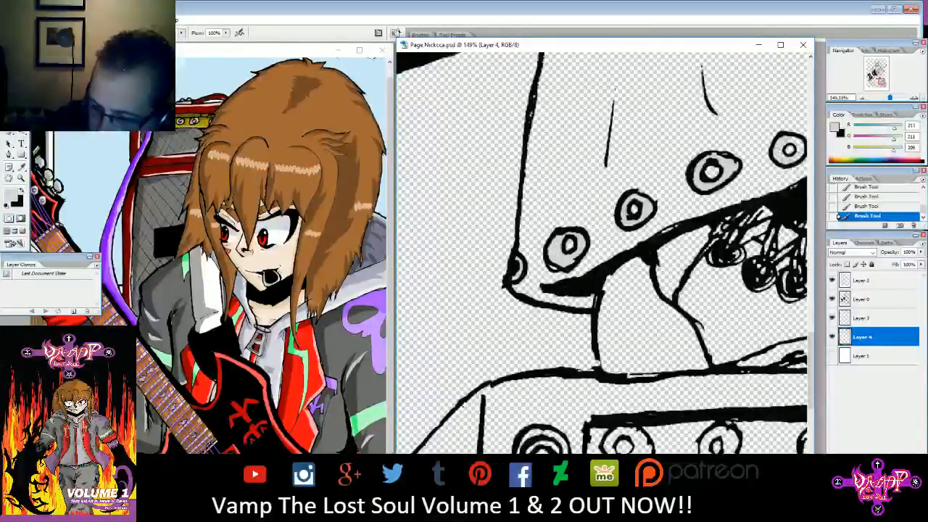
mouse_move(780, 152)
left_mouse_down()
mouse_move(786, 139)
mouse_move(790, 160)
mouse_move(611, 223)
left_mouse_up()
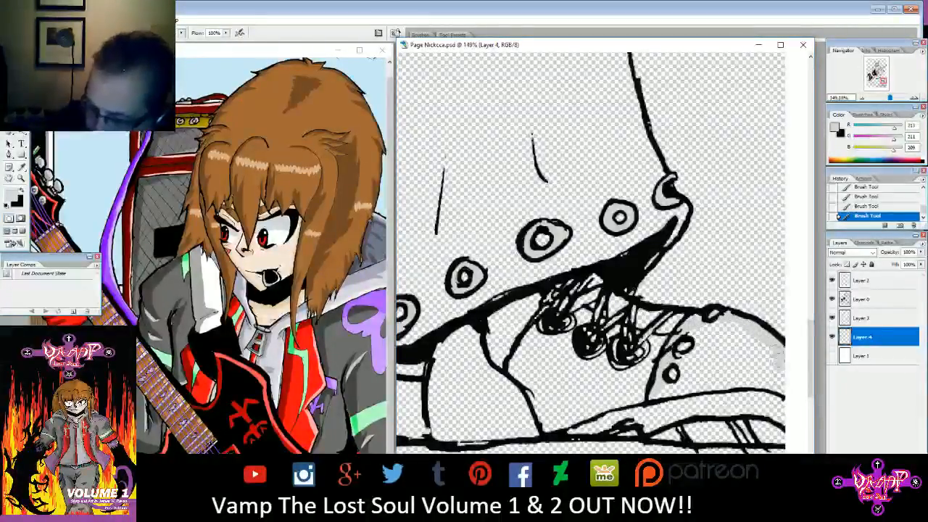
mouse_move(779, 371)
left_mouse_down()
mouse_move(773, 386)
mouse_move(721, 384)
left_mouse_up()
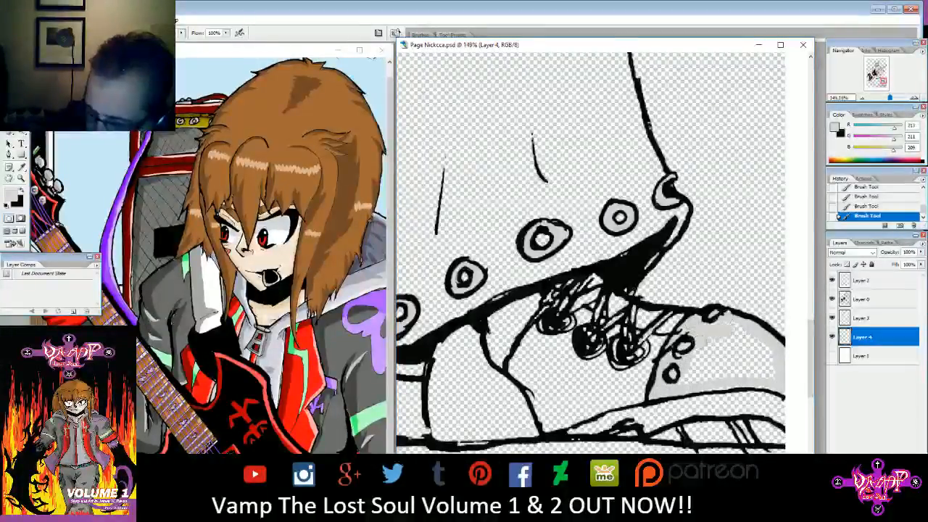
mouse_move(724, 359)
left_mouse_down()
mouse_move(749, 374)
mouse_move(729, 378)
mouse_move(778, 367)
left_mouse_up()
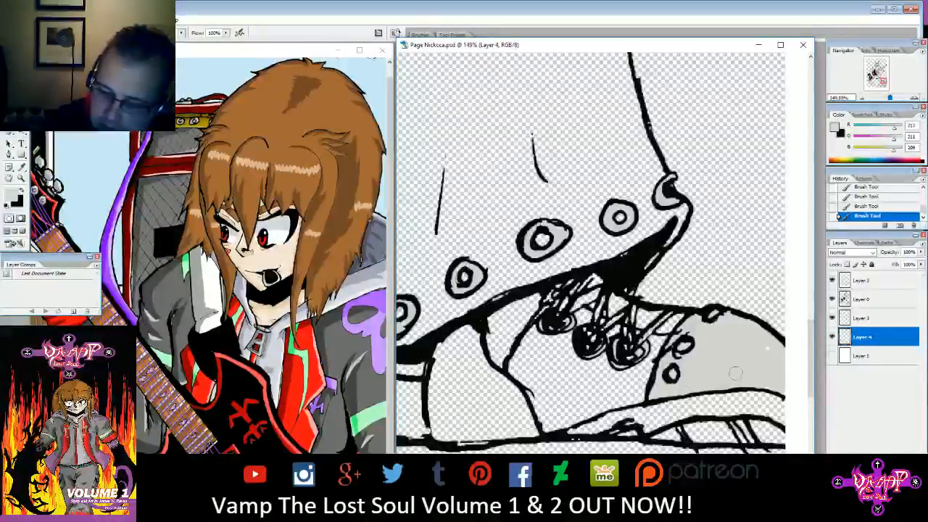
- Paint the cable plug at the bottom edge of the guitar light grey
left_click_drag(890, 98, 869, 84)
mouse_move(610, 141)
left_mouse_down()
mouse_move(576, 154)
mouse_move(569, 205)
left_mouse_up()
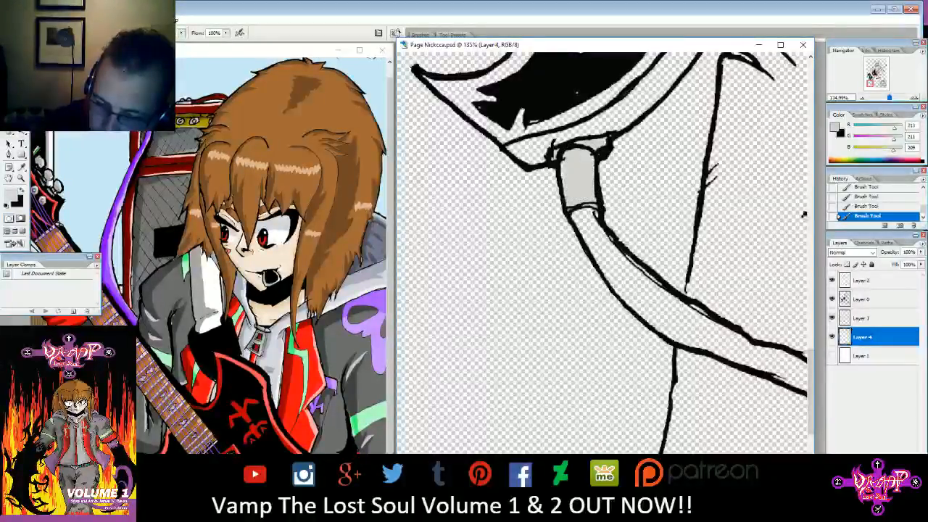
left_click_drag(871, 85, 881, 84)
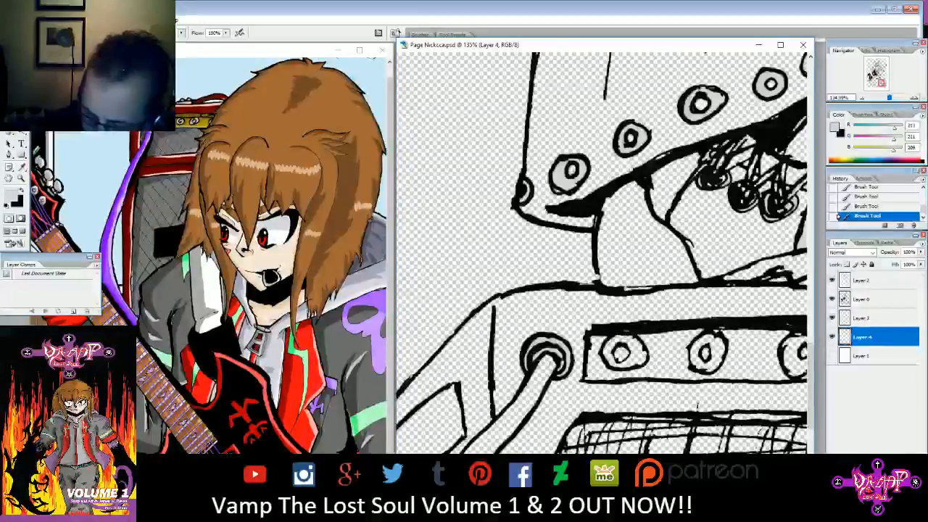
- Create a new layer directly above Layer 1, using the default layer settings
left_click_drag(889, 97, 874, 76)
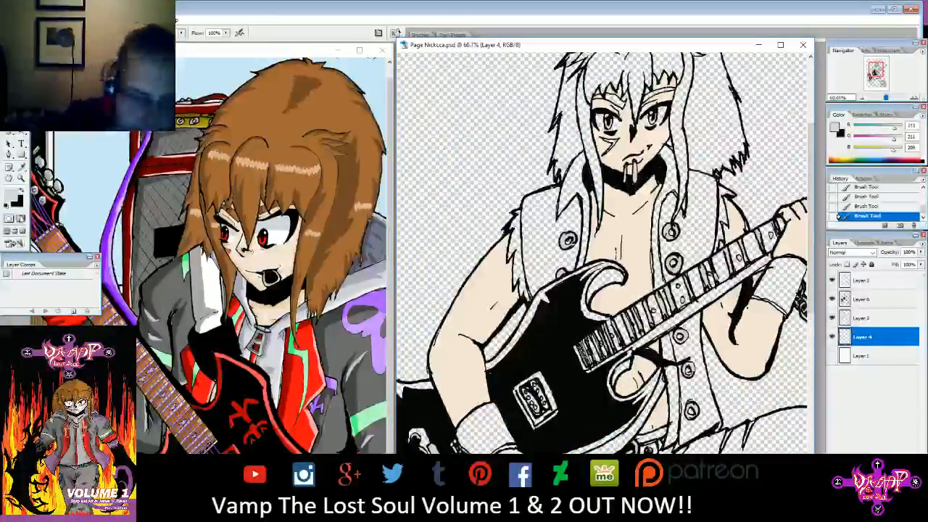
left_click(858, 358)
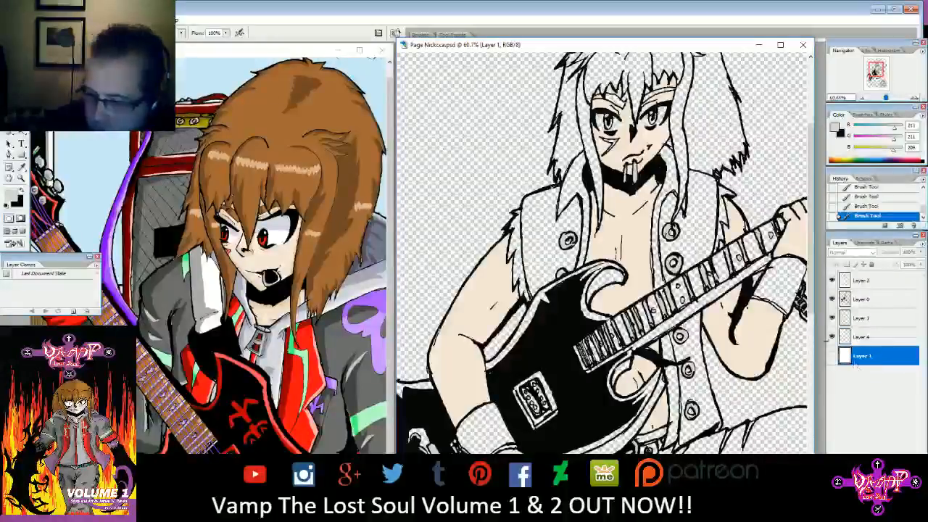
left_click(66, 20)
mouse_move(67, 30)
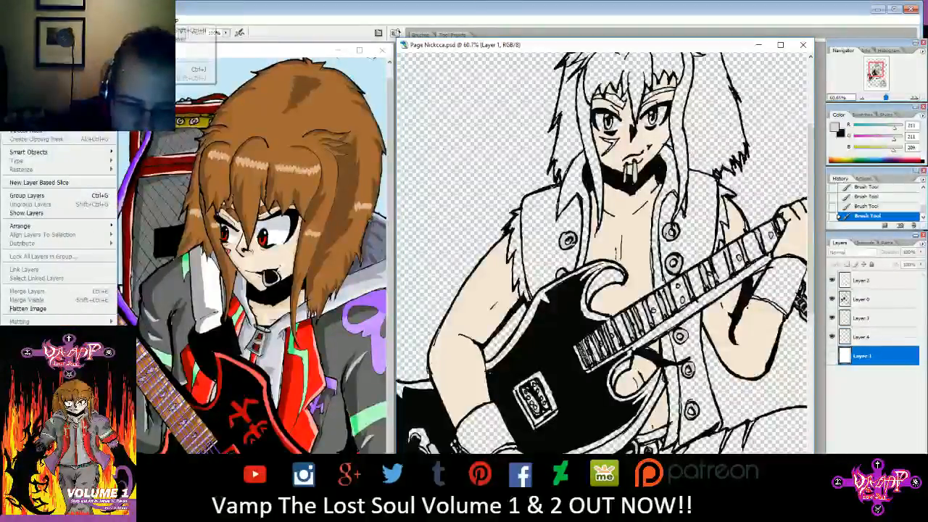
left_click(185, 31)
left_click(229, 139)
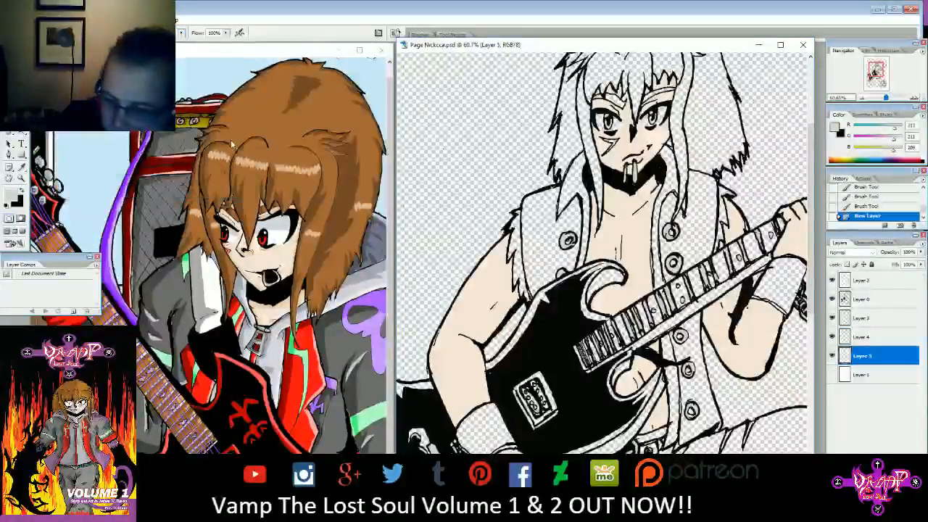
- Set the foreground colour to dark grey #414040
left_click(13, 195)
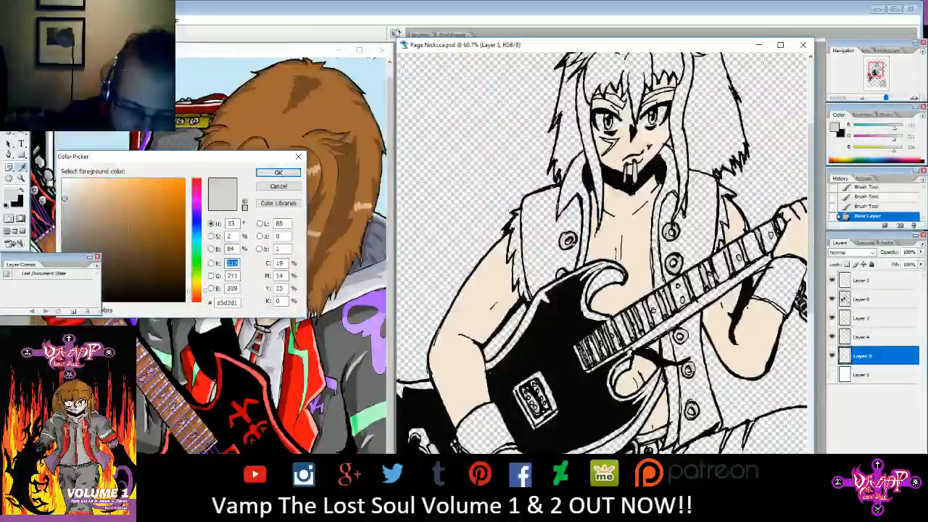
left_click_drag(174, 156, 226, 138)
left_click(121, 243)
left_click(119, 266)
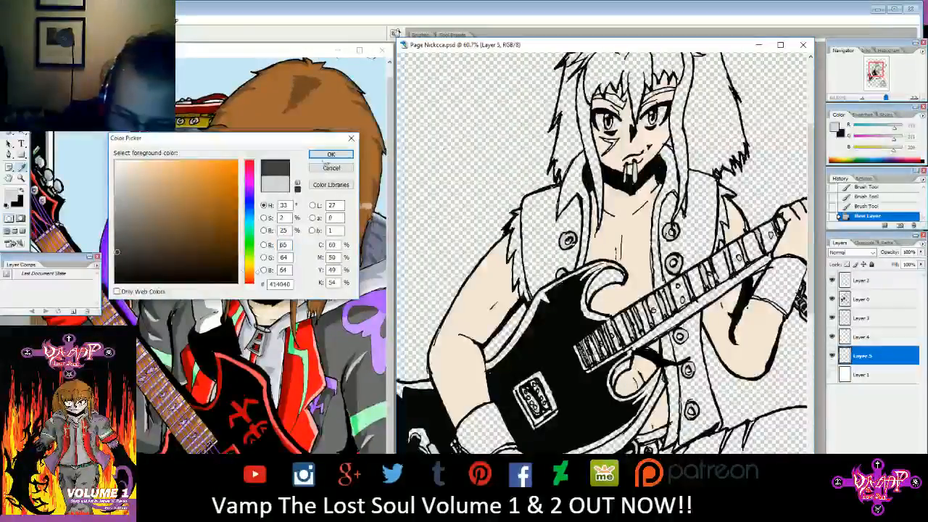
left_click(328, 155)
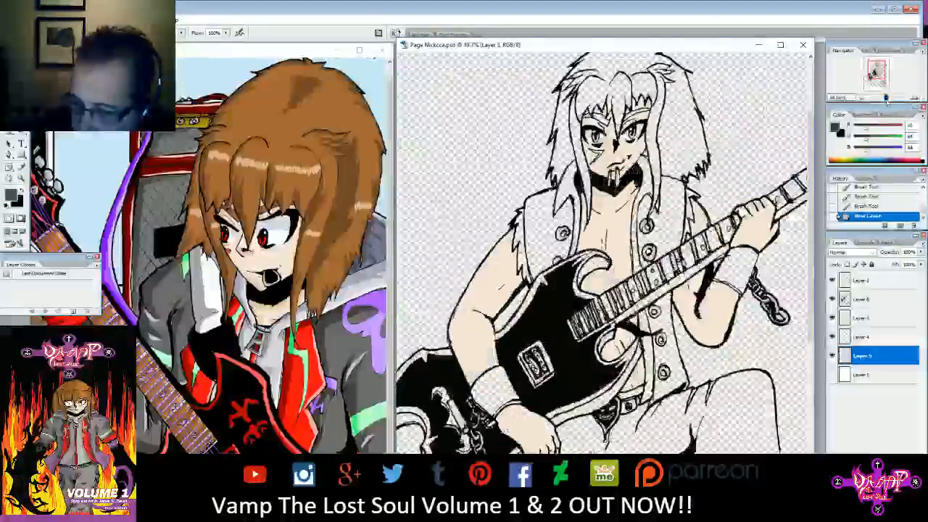
- Fill the vest panel above the guitar body with dark grey using a large brush, leaving the buttons unpainted
left_click_drag(884, 97, 887, 97)
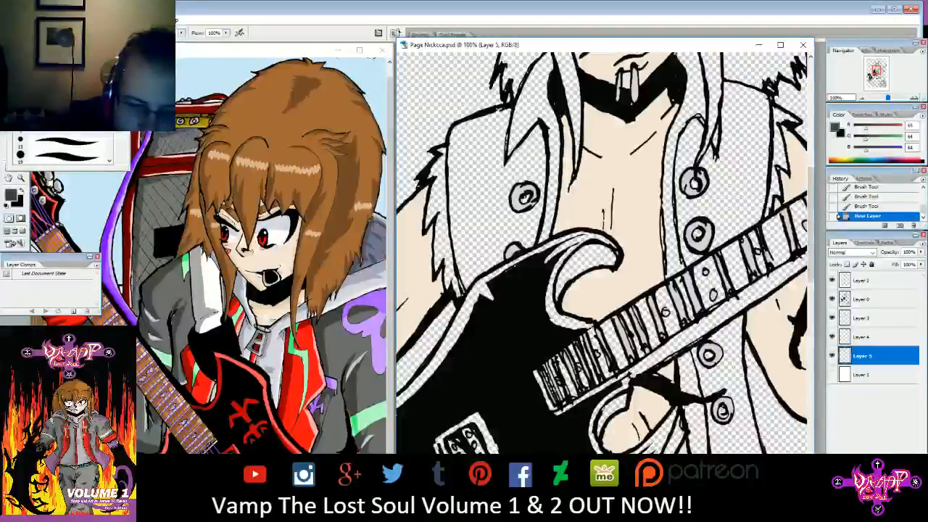
mouse_move(469, 129)
left_mouse_down()
mouse_move(459, 163)
mouse_move(467, 152)
mouse_move(466, 236)
left_mouse_up()
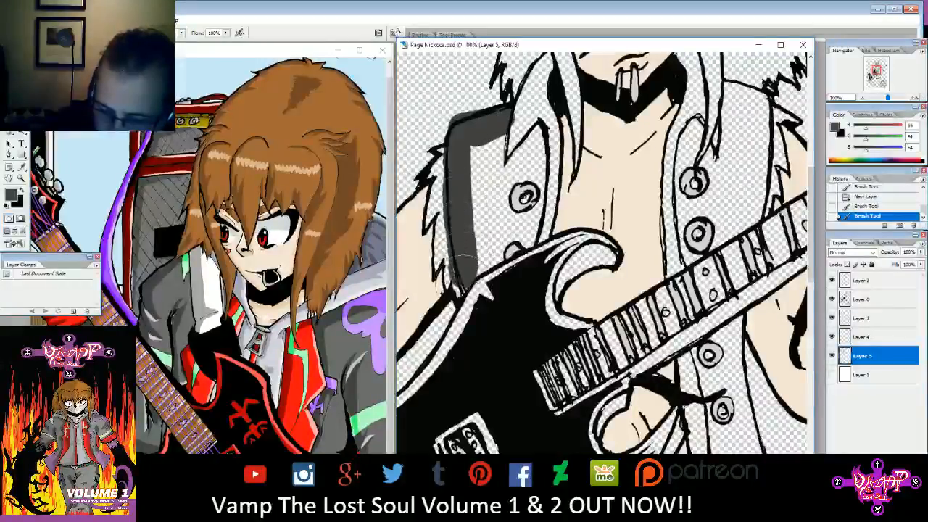
left_click_drag(492, 297, 532, 243)
left_click_drag(478, 275, 508, 260)
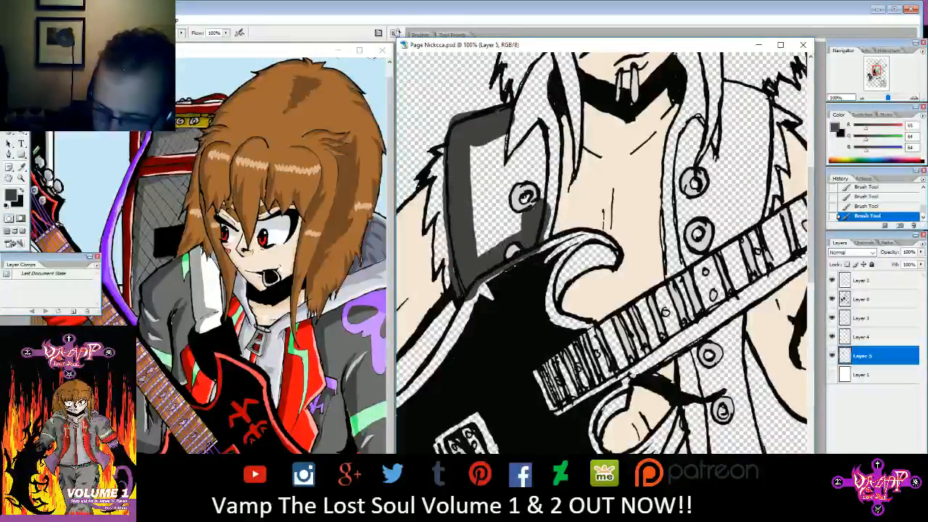
left_click_drag(535, 161, 523, 223)
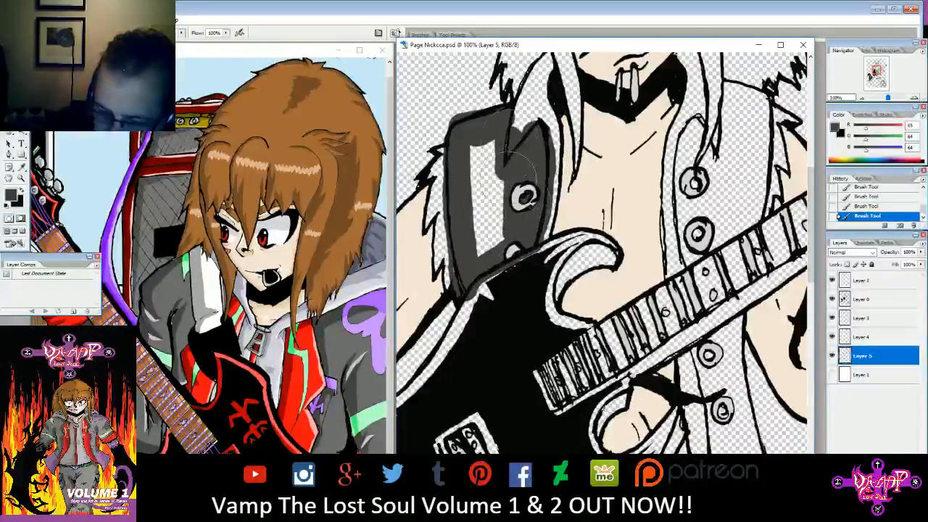
mouse_move(485, 246)
left_mouse_down()
mouse_move(472, 149)
mouse_move(491, 239)
left_mouse_up()
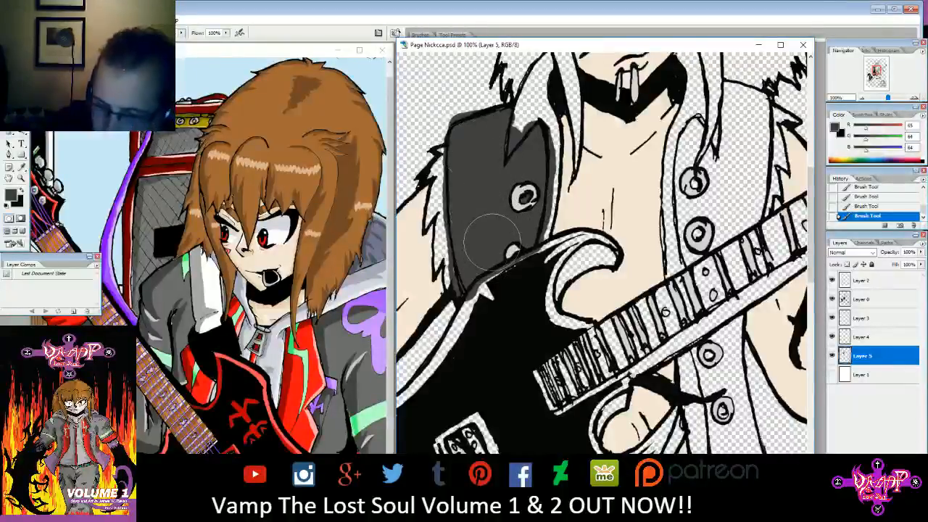
- Paint the vest's other front panel dark grey above the guitar neck, and its buttoned strip below the neck
mouse_move(687, 176)
left_mouse_down()
mouse_move(530, 264)
mouse_move(573, 268)
left_mouse_up()
mouse_move(578, 213)
left_mouse_down()
mouse_move(573, 296)
mouse_move(597, 294)
mouse_move(553, 332)
mouse_move(626, 313)
mouse_move(645, 245)
left_mouse_up()
left_click_drag(614, 168, 616, 218)
left_click_drag(596, 260, 608, 290)
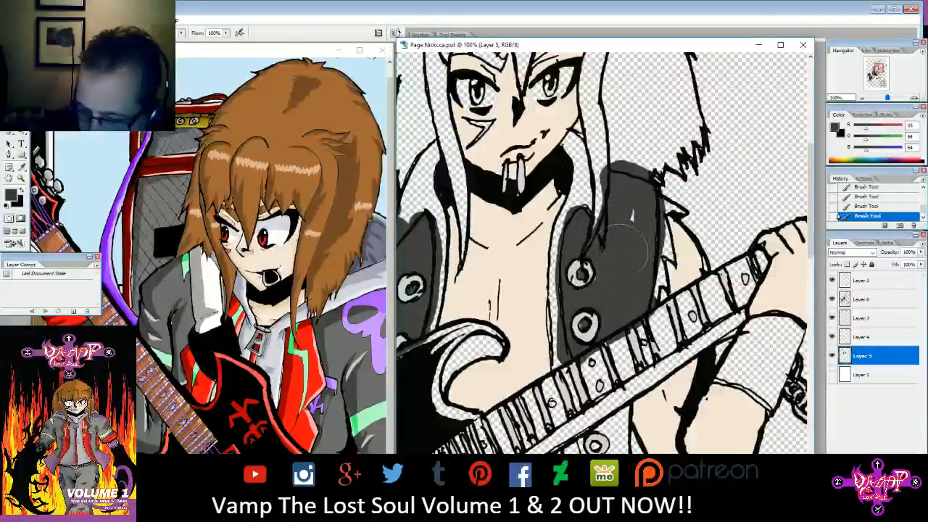
mouse_move(574, 438)
left_mouse_down()
mouse_move(659, 206)
mouse_move(686, 168)
mouse_move(728, 250)
left_mouse_up()
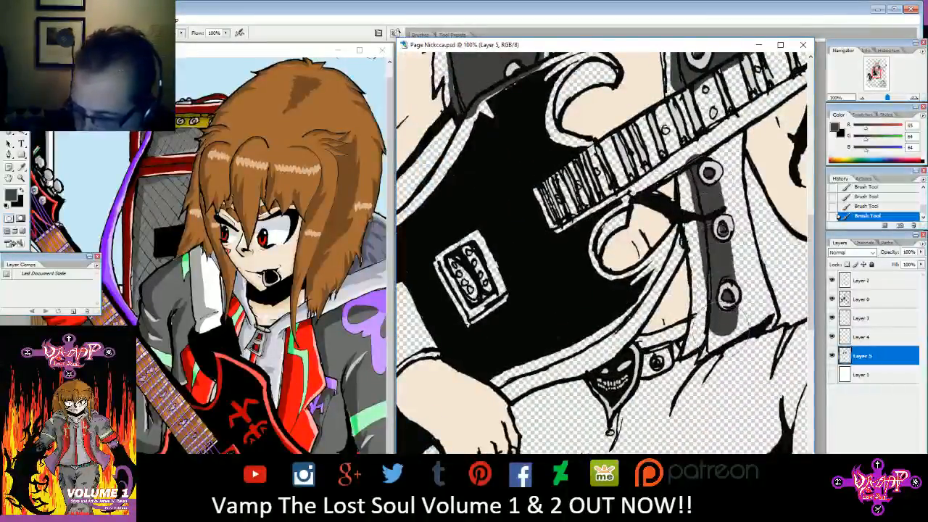
mouse_move(718, 347)
left_mouse_down()
mouse_move(754, 318)
mouse_move(763, 272)
mouse_move(745, 134)
mouse_move(726, 154)
mouse_move(725, 144)
mouse_move(748, 142)
mouse_move(726, 163)
mouse_move(734, 265)
left_mouse_up()
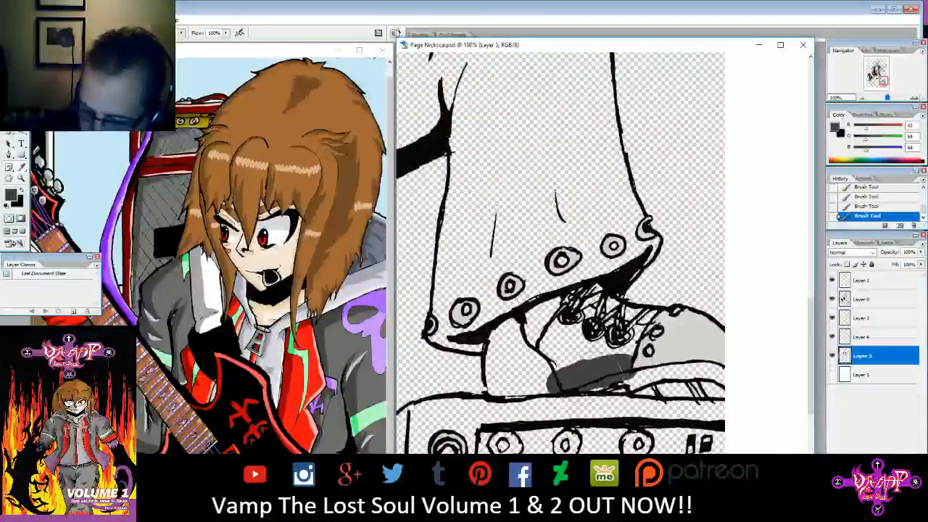
- Fill the shoe's sole, heel and laced upper with dark grey, leaving the toe cap light grey
mouse_move(620, 388)
left_mouse_down()
mouse_move(718, 400)
mouse_move(677, 392)
mouse_move(696, 391)
left_mouse_up()
mouse_move(605, 362)
left_mouse_down()
mouse_move(545, 374)
mouse_move(526, 340)
mouse_move(533, 332)
mouse_move(500, 355)
left_mouse_up()
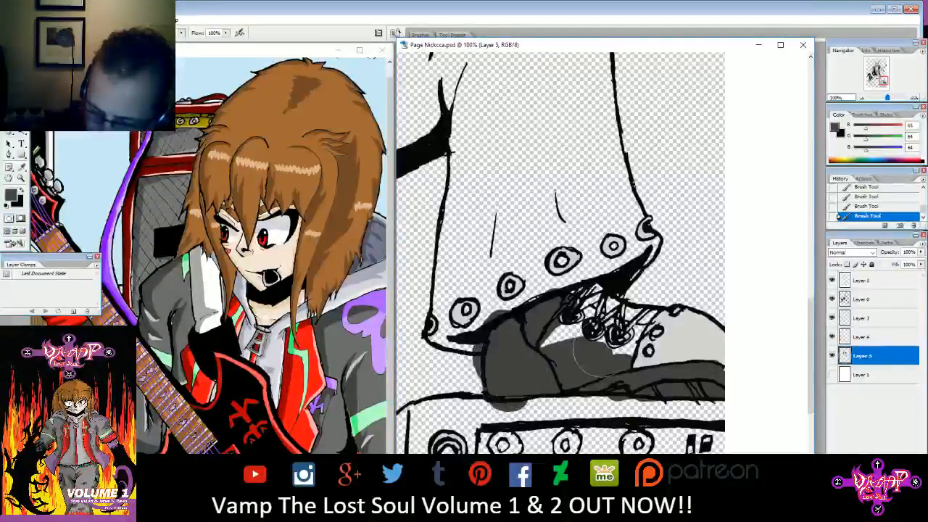
mouse_move(579, 333)
left_mouse_down()
mouse_move(565, 317)
mouse_move(600, 293)
left_mouse_up()
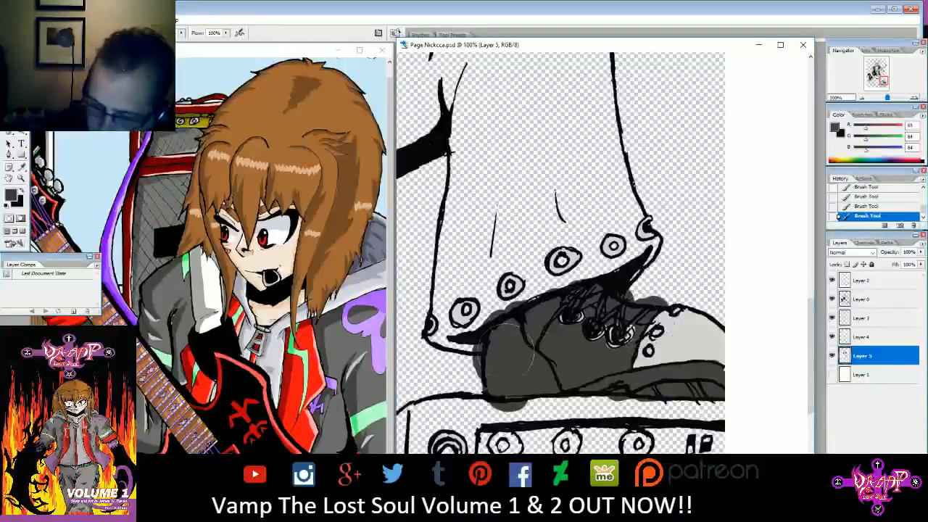
- Paint the guitarist's belt dark grey on both sides of the skull buckle
left_click_drag(883, 80, 878, 74)
left_click_drag(646, 281, 699, 260)
left_click_drag(879, 74, 875, 76)
left_click_drag(687, 180, 681, 176)
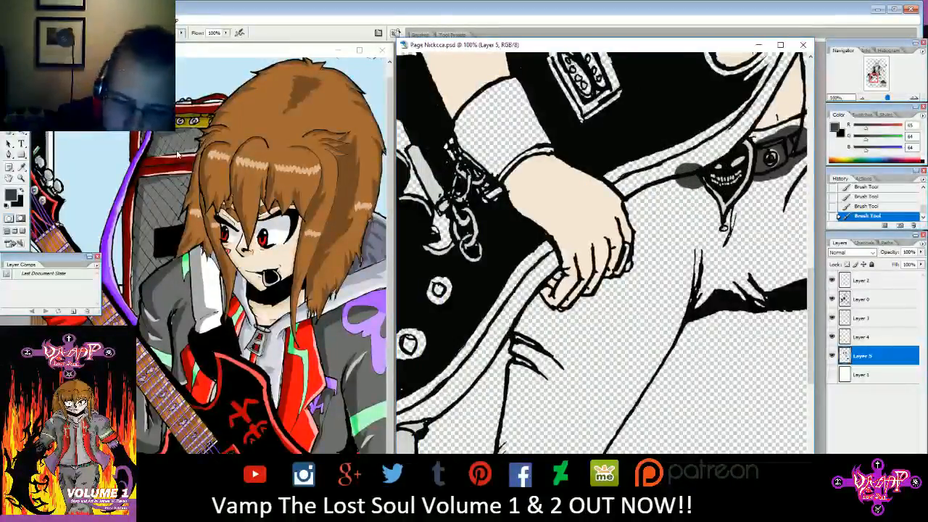
- Erase the dark grey overspill around the belt and skull buckle
key("e")
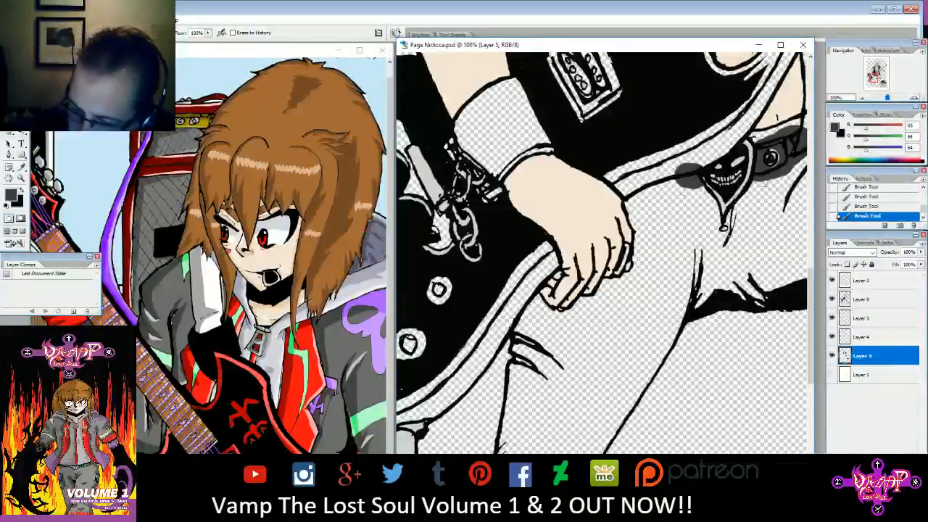
mouse_move(672, 179)
left_mouse_down()
mouse_move(697, 187)
mouse_move(677, 169)
mouse_move(689, 176)
left_mouse_up()
left_click_drag(873, 76, 878, 74)
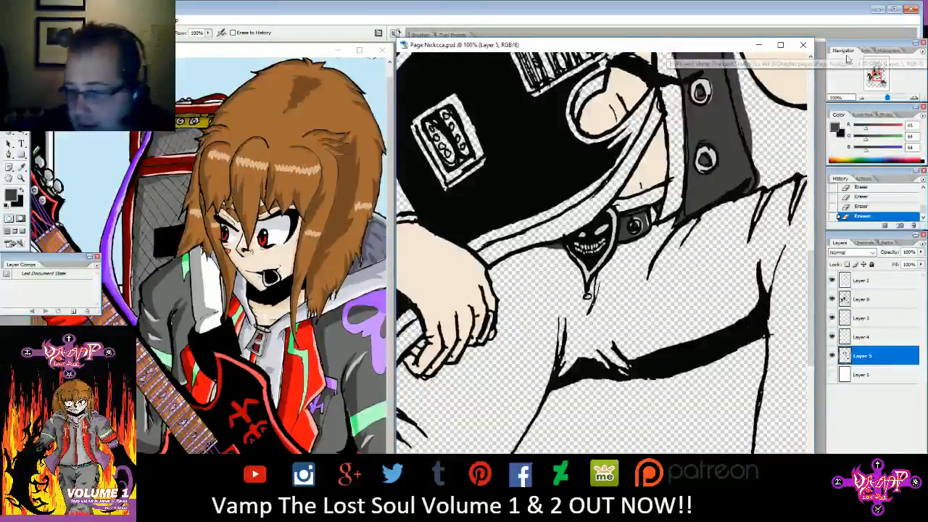
- Erase the dark grey overspill along the inner edge and shoulder of the vest panel behind the guitar neck
left_click_drag(876, 78, 874, 72)
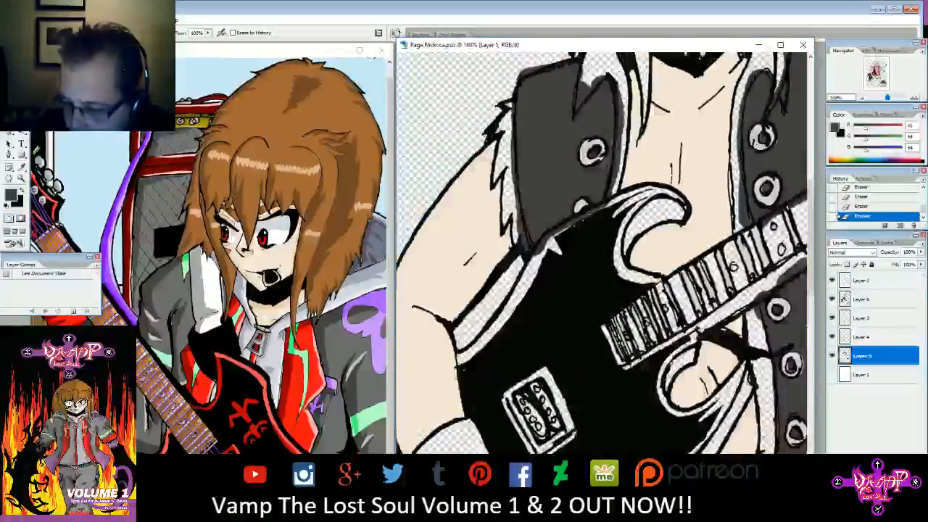
left_click_drag(738, 220, 737, 114)
mouse_move(735, 147)
left_mouse_down()
mouse_move(742, 96)
mouse_move(737, 122)
left_mouse_up()
mouse_move(779, 78)
left_mouse_down()
mouse_move(783, 97)
mouse_move(780, 71)
mouse_move(764, 123)
left_mouse_up()
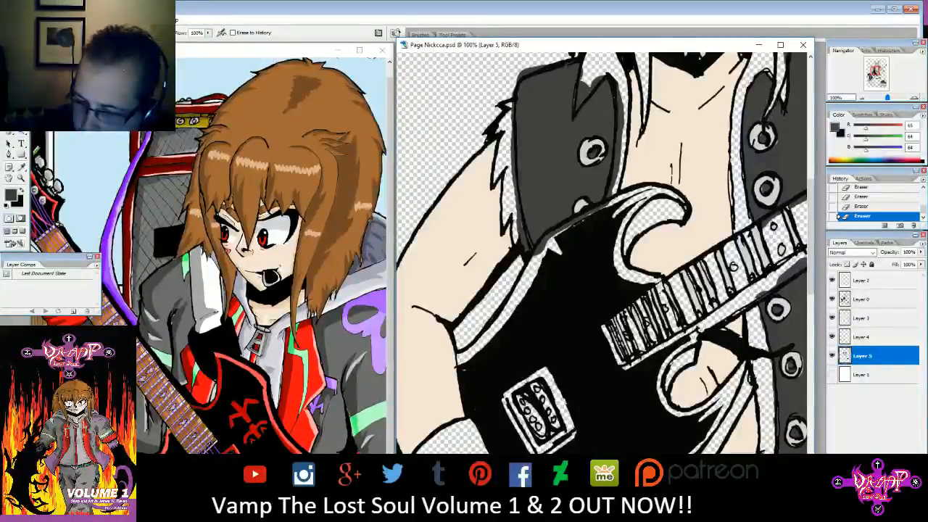
left_click_drag(876, 72, 879, 67)
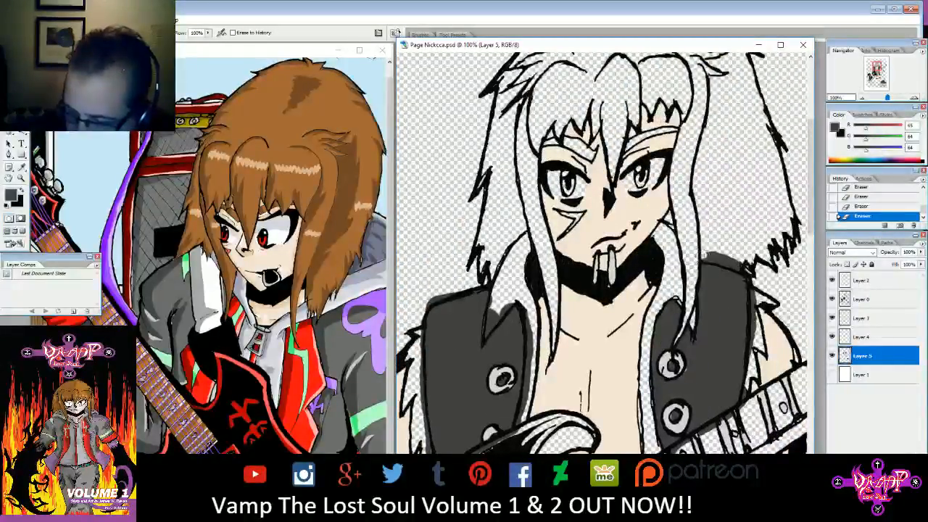
left_click_drag(711, 255, 741, 267)
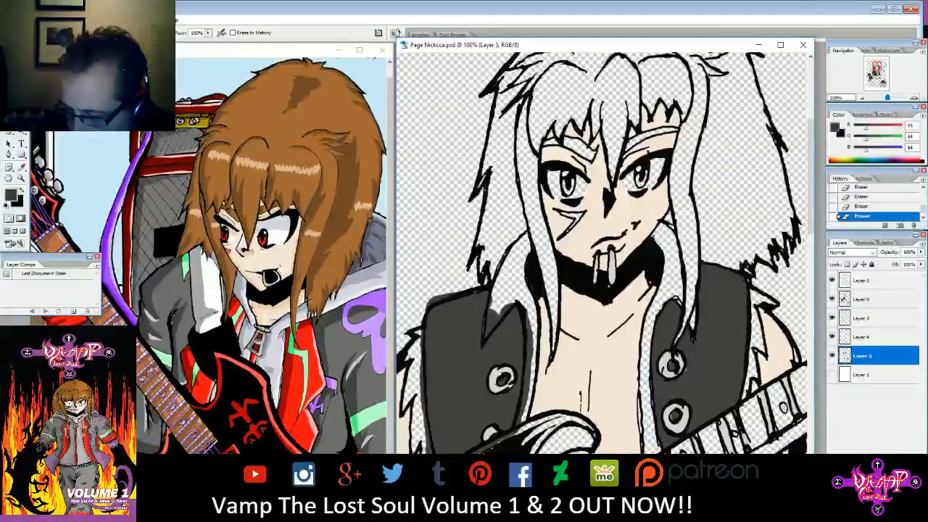
- Erase the dark grey overspill around the vest panel above the guitar body, clearing its shoulder, collar edge and fur trim
left_click_drag(877, 68, 873, 69)
scroll(605, 253, "up", 1)
mouse_move(627, 266)
left_mouse_down()
mouse_move(650, 256)
mouse_move(621, 270)
left_mouse_up()
mouse_move(687, 265)
left_mouse_down()
mouse_move(680, 302)
mouse_move(705, 268)
mouse_move(694, 275)
mouse_move(713, 264)
mouse_move(721, 285)
mouse_move(721, 369)
mouse_move(697, 408)
mouse_move(667, 422)
left_mouse_up()
left_click_drag(722, 334, 722, 346)
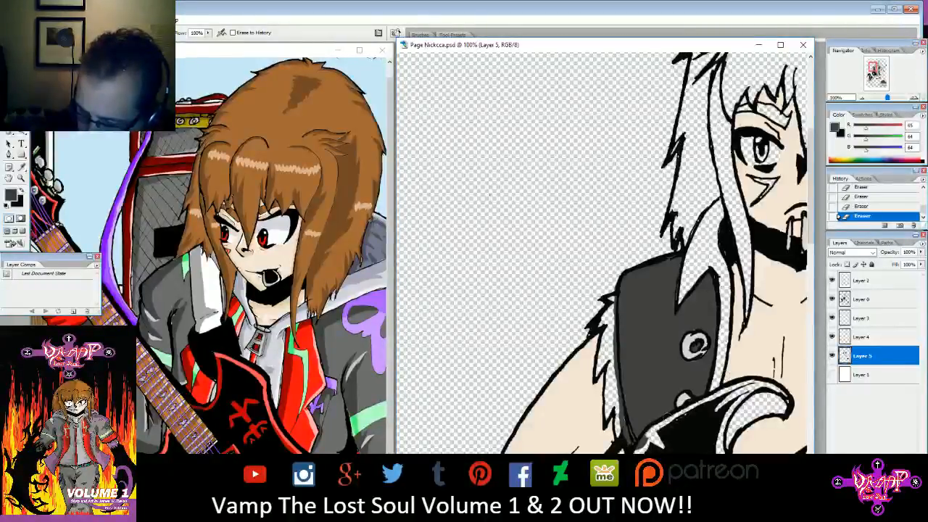
left_click_drag(649, 436, 637, 444)
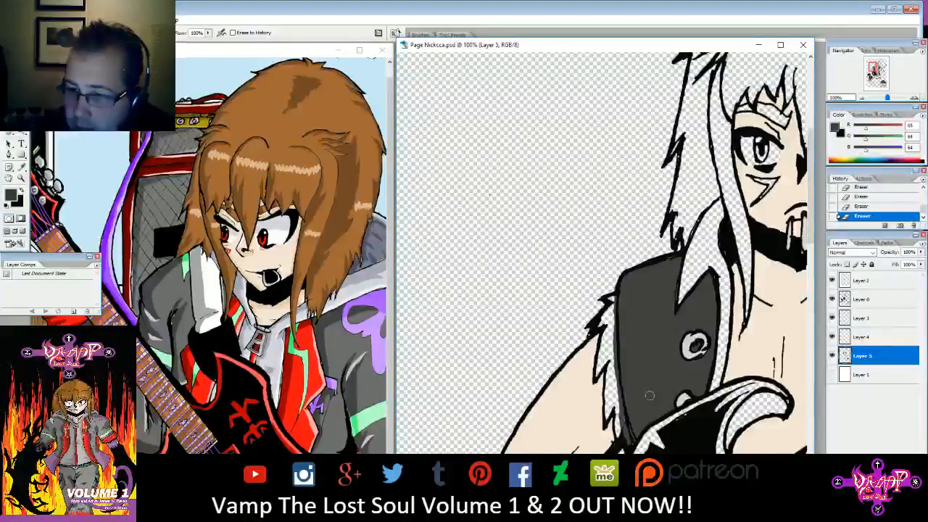
mouse_move(614, 377)
left_mouse_down()
mouse_move(613, 297)
mouse_move(623, 371)
left_mouse_up()
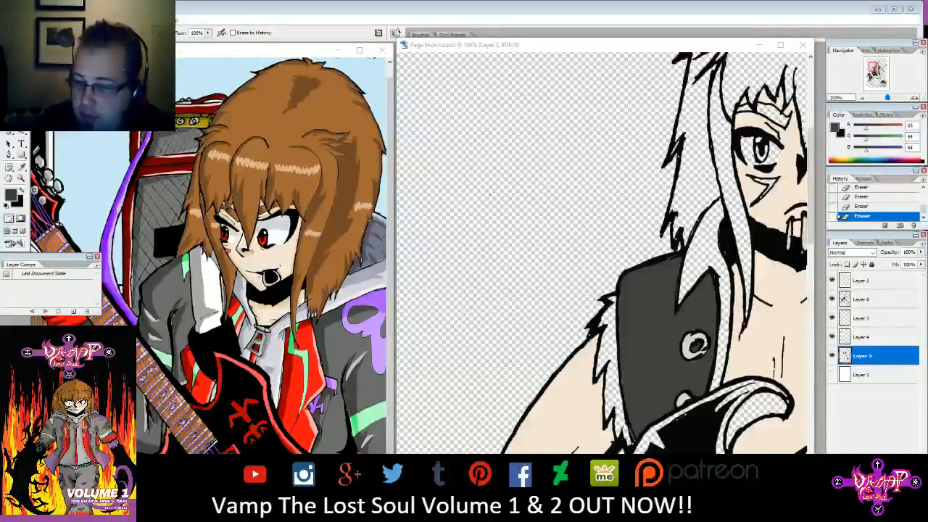
- Erase the dark grey overspill around the shoe and clear the grey from its laces and sole
left_click_drag(873, 67, 883, 83)
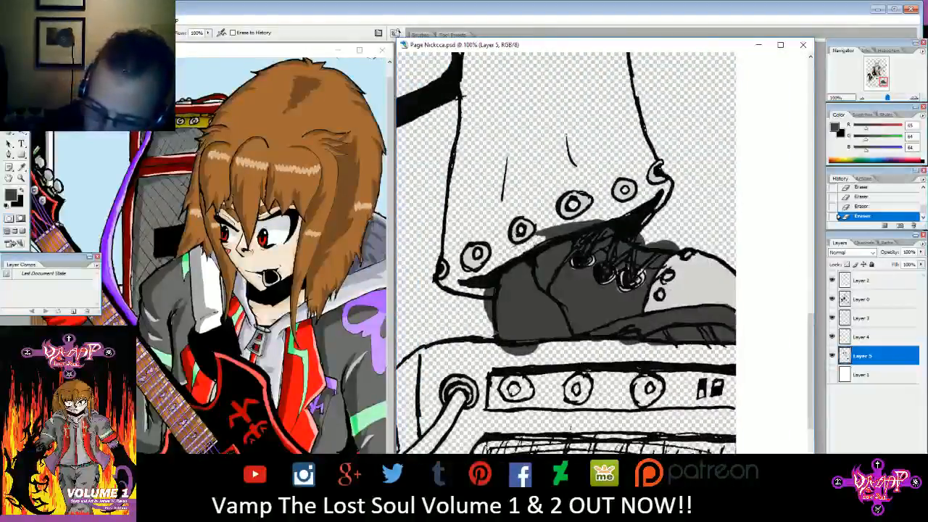
left_click_drag(535, 230, 578, 219)
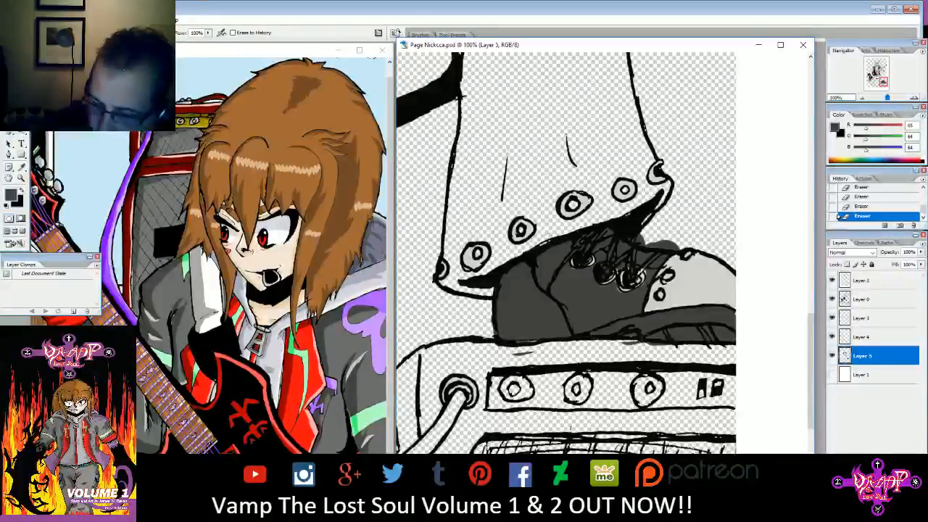
key("ctrl+z")
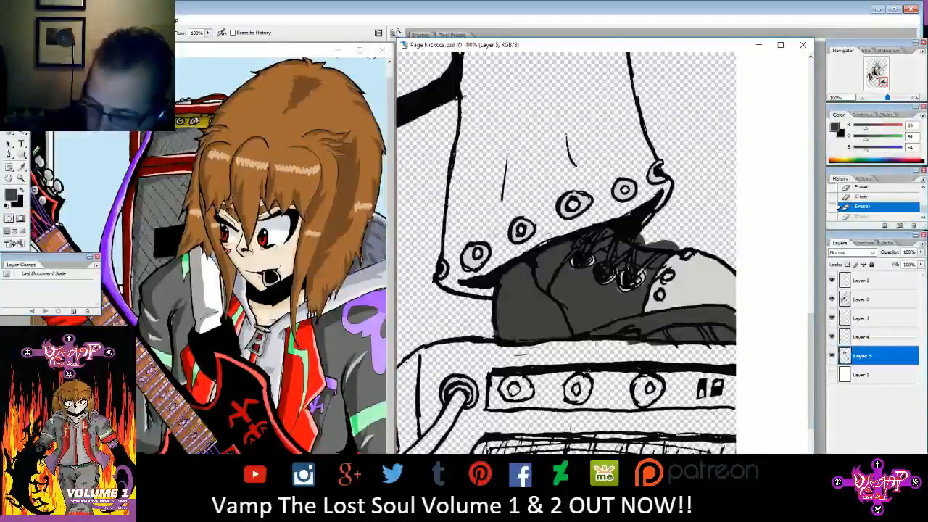
mouse_move(632, 323)
left_mouse_down()
mouse_move(685, 315)
mouse_move(729, 328)
mouse_move(681, 332)
mouse_move(724, 338)
mouse_move(642, 332)
left_mouse_up()
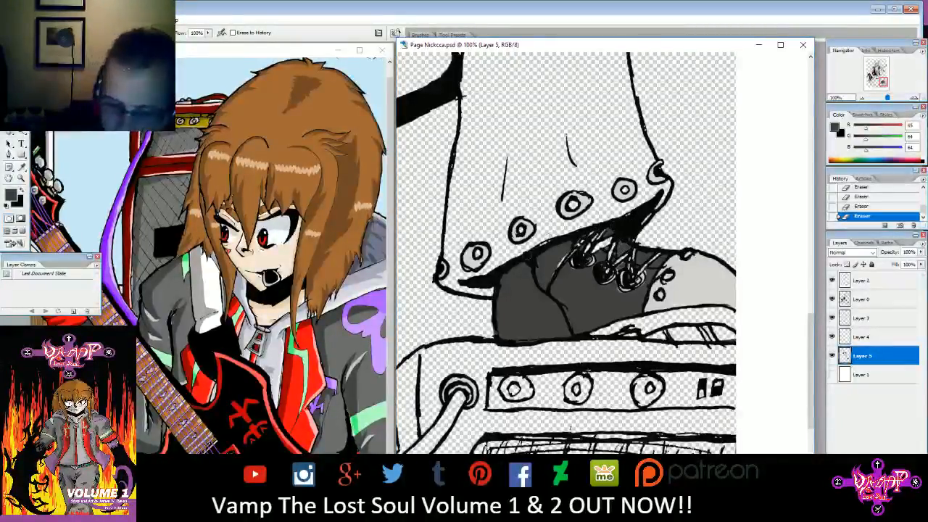
- Touch up the shoe's upper beside the heel seam with dark grey and open the brush presets
key("b")
left_click(552, 268)
left_click(58, 33)
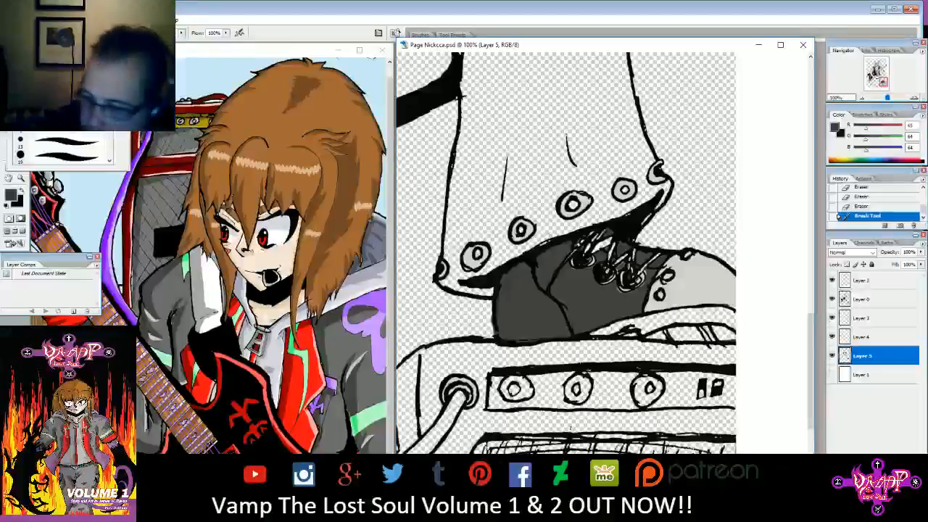
- Erase stray colour around the shoe's laces and eyelets on Layer 4
left_click(862, 339)
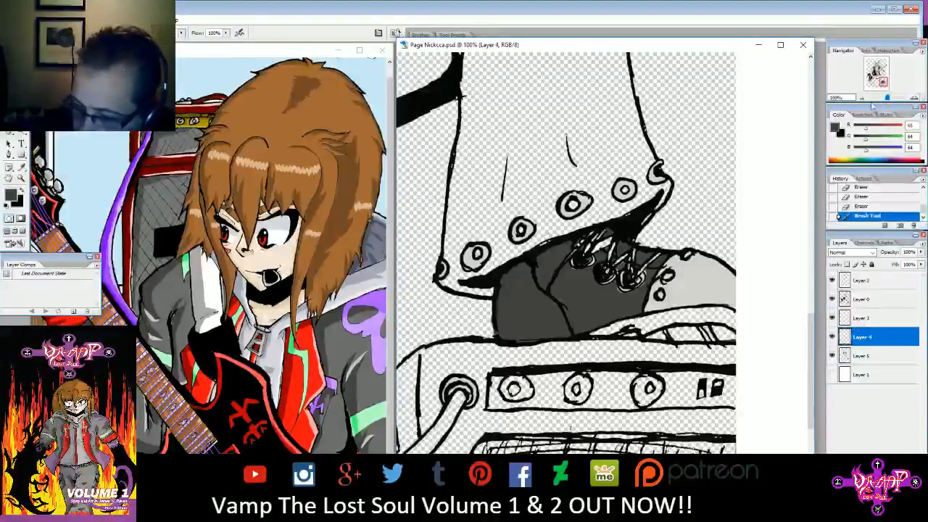
key("e")
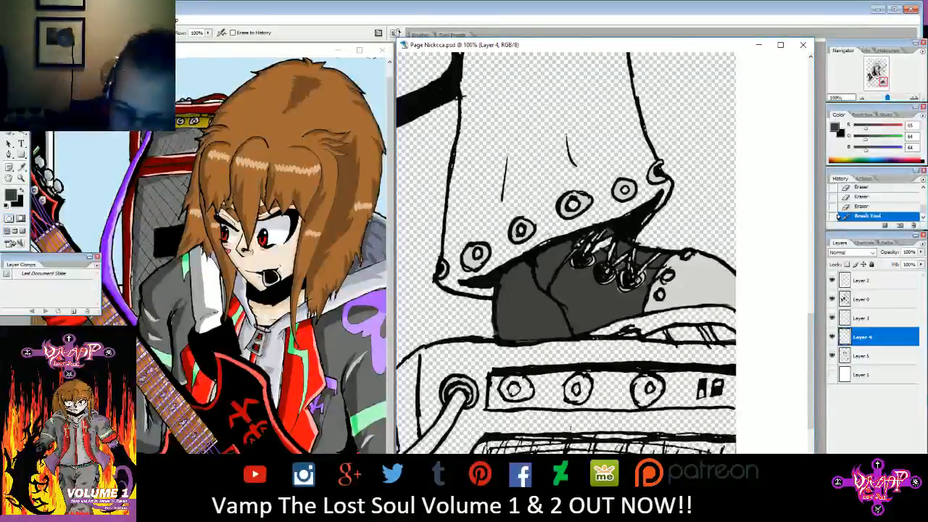
mouse_move(606, 244)
left_mouse_down()
mouse_move(616, 258)
mouse_move(635, 285)
mouse_move(637, 282)
left_mouse_up()
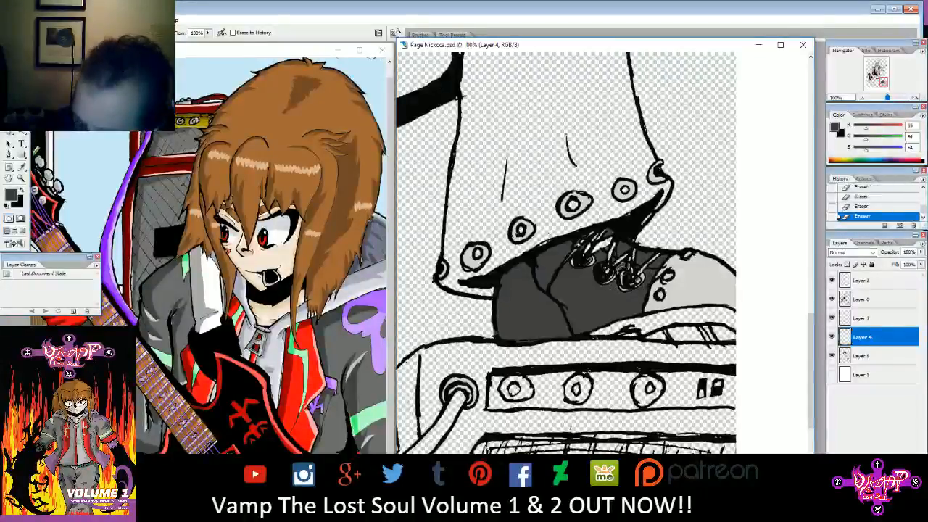
- On Layer 5, erase the dark grey overspill along the guitar neck and the outer edge of the vest strip below it
left_click_drag(882, 82, 876, 75)
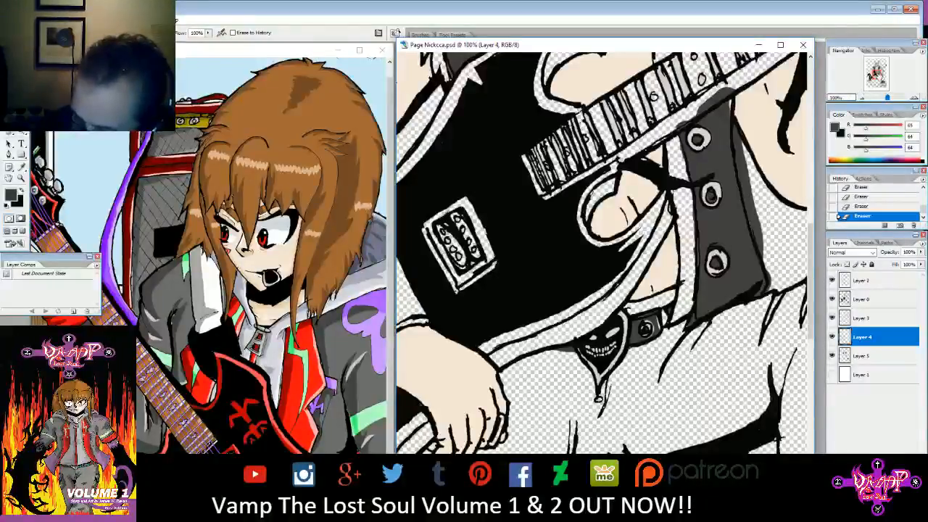
scroll(602, 250, "up", 5)
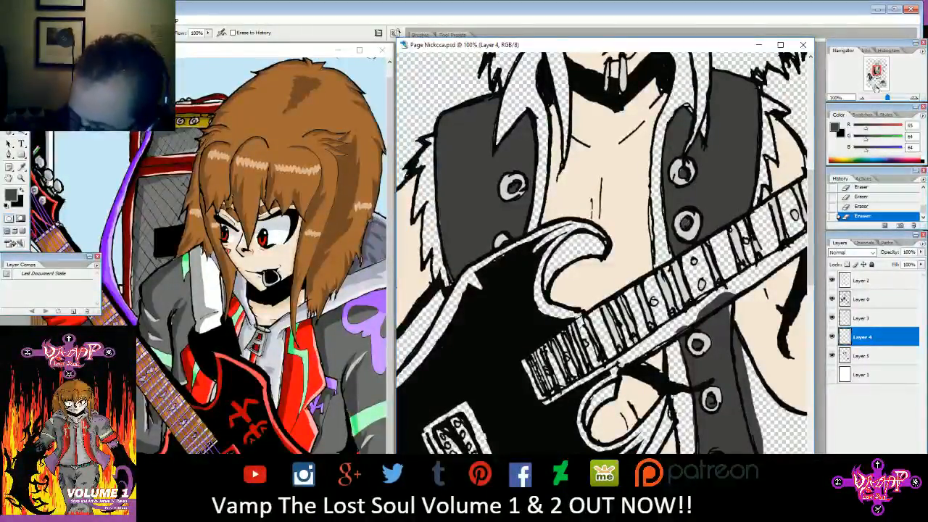
left_click_drag(887, 98, 878, 76)
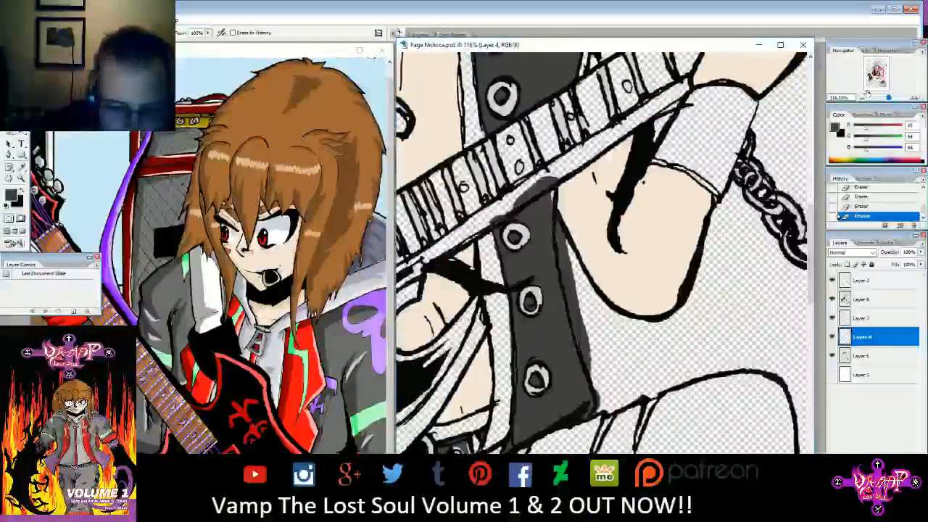
left_click(863, 318)
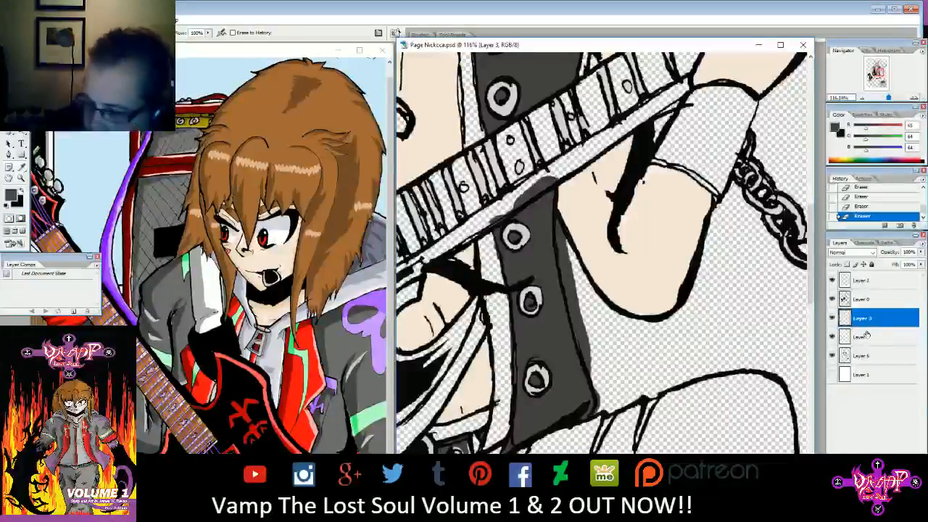
left_click(863, 336)
left_click(860, 355)
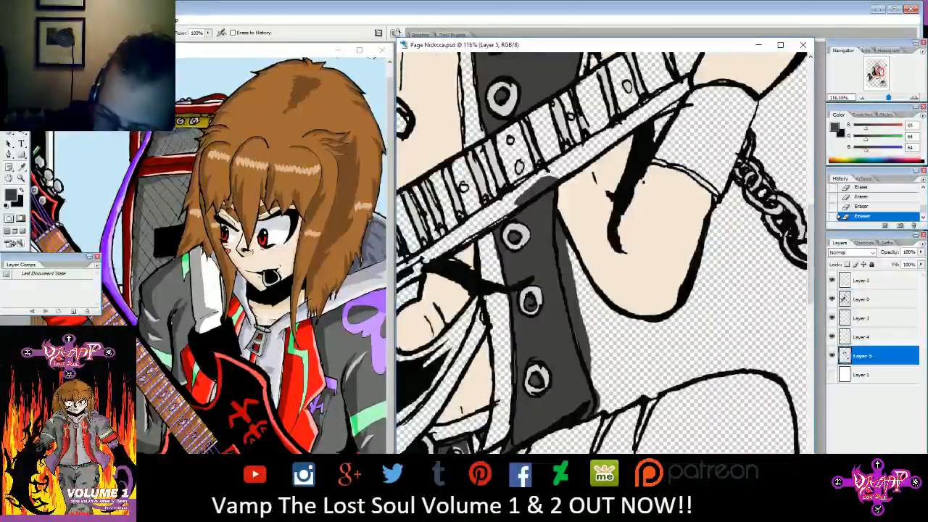
left_click_drag(551, 182, 538, 183)
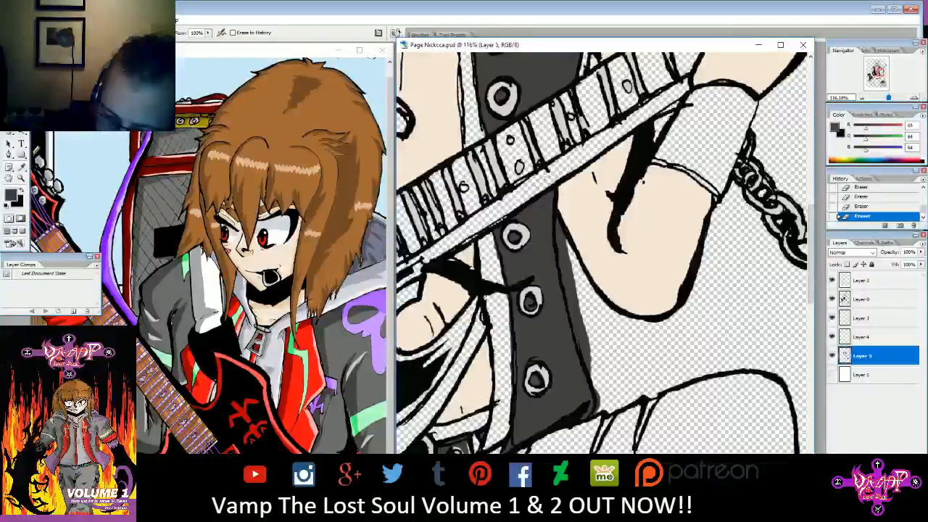
left_click_drag(567, 287, 585, 362)
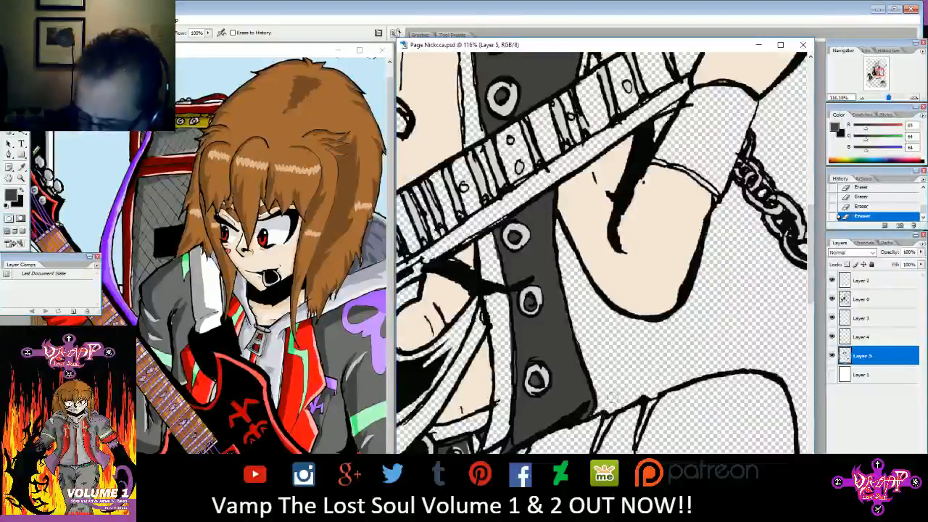
- Add a new layer directly above Layer 1
left_click_drag(888, 97, 886, 98)
left_click(853, 375)
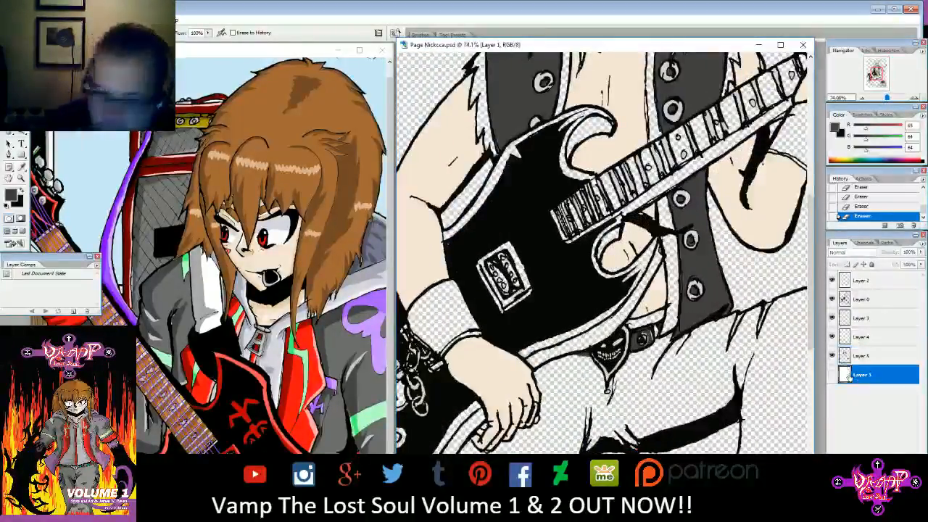
left_click(63, 20)
mouse_move(62, 29)
left_click(192, 30)
key("Return")
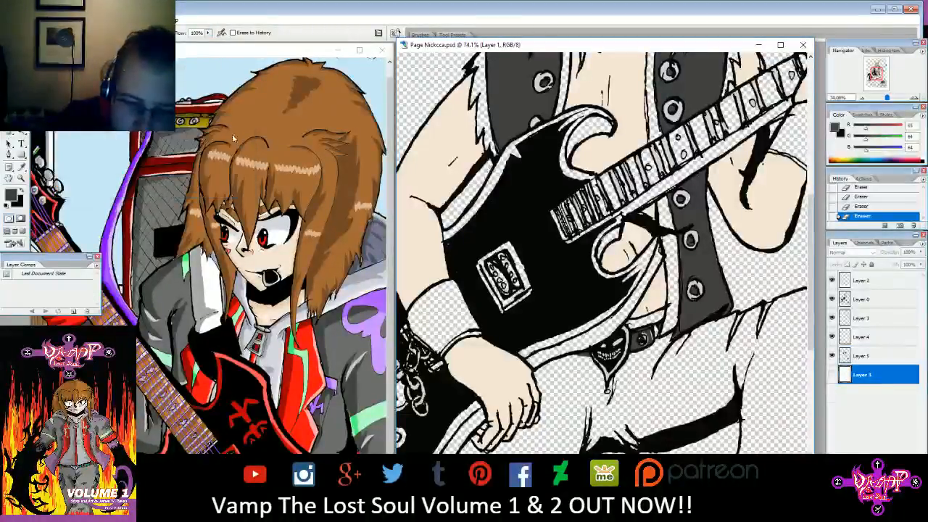
- Sample mid grey (RGB 110, 110, 110) from the reference character's jacket and paint the vest's fur trim beside the guitar-body panel
left_click(22, 168)
left_click(175, 281)
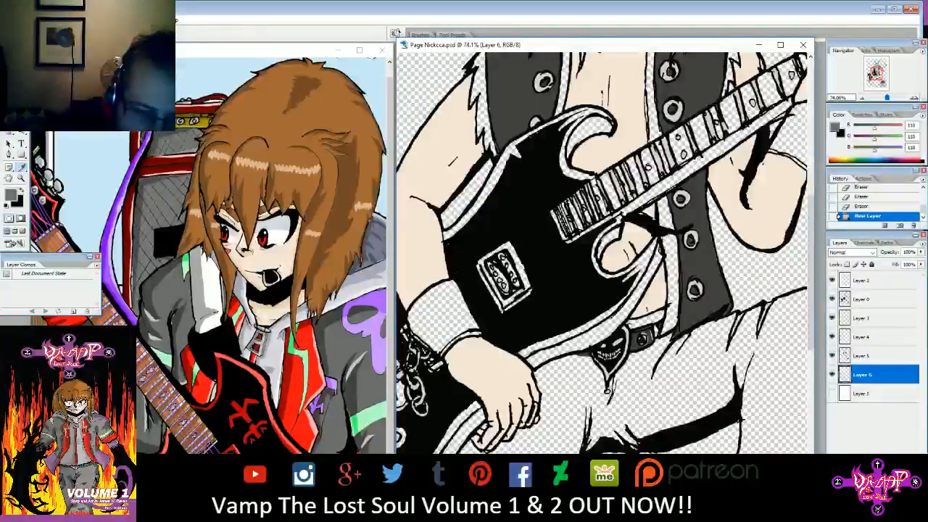
key("b")
scroll(797, 290, "up", 10)
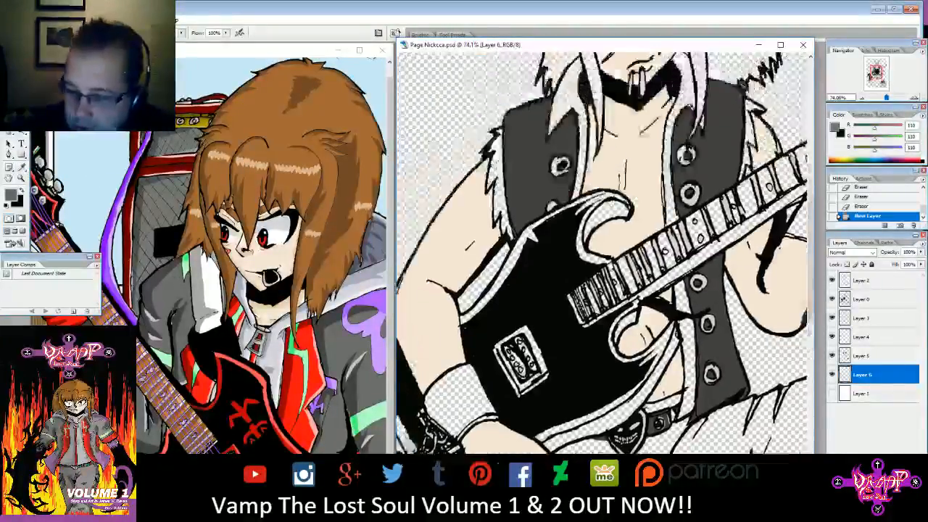
scroll(798, 290, "up", 3)
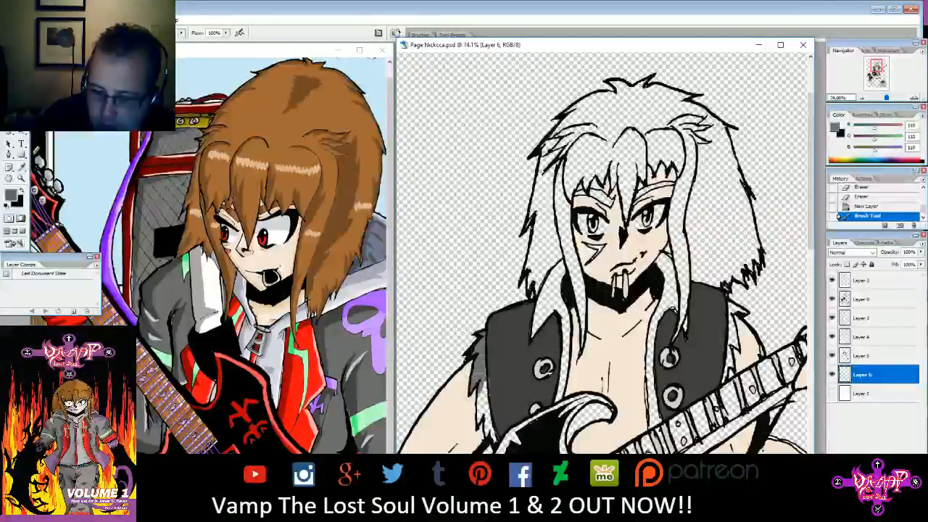
left_click_drag(483, 401, 493, 429)
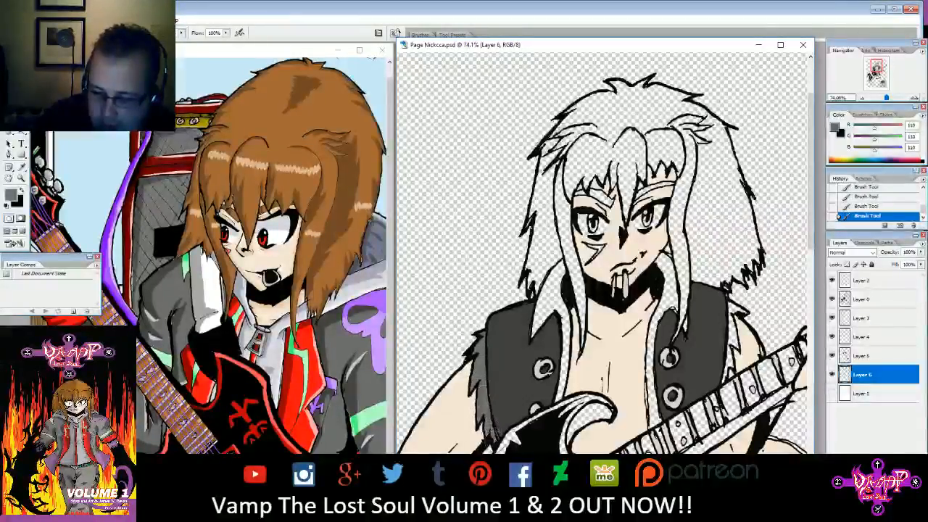
- Paint the opposite armhole's fur trim, the collar and the vest's inner edging mid grey, undoing the stray patch on the hair
left_click_drag(536, 258, 533, 286)
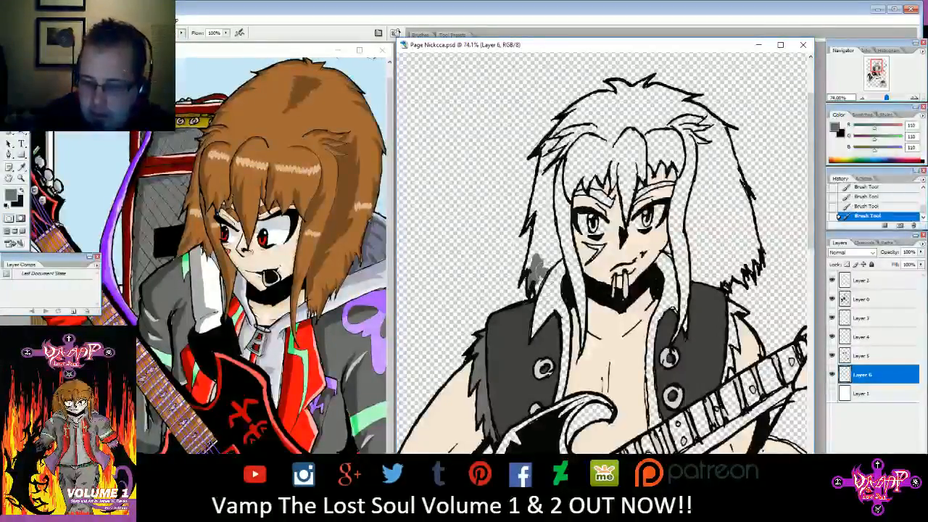
left_click(878, 196)
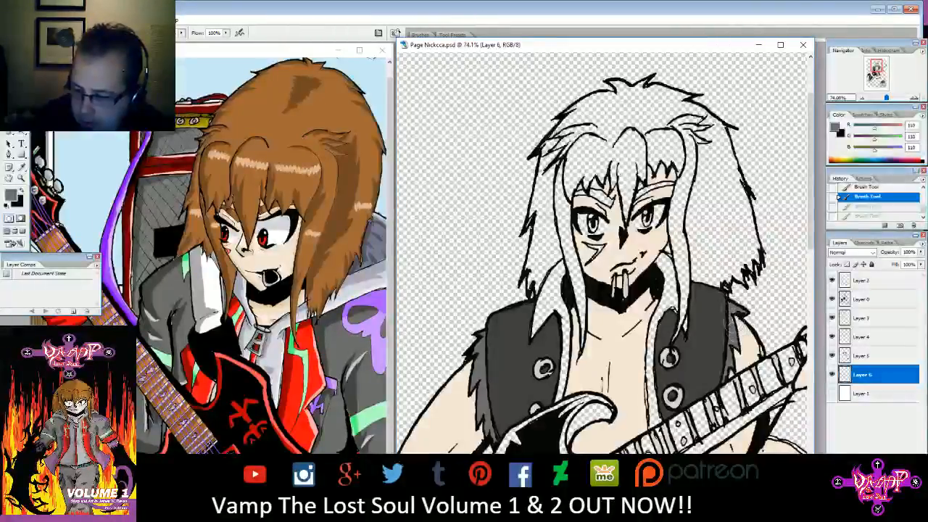
left_click_drag(731, 324, 735, 342)
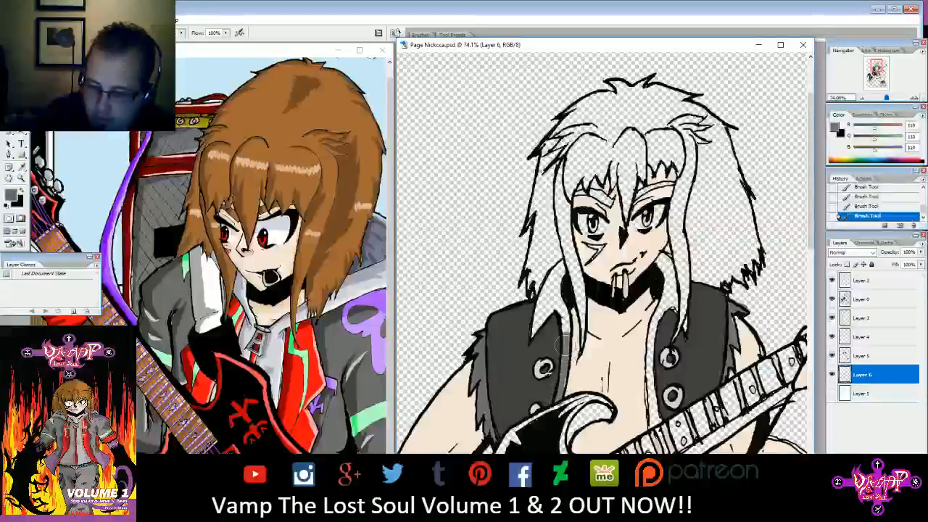
mouse_move(563, 337)
left_mouse_down()
mouse_move(555, 289)
mouse_move(544, 300)
mouse_move(557, 274)
left_mouse_up()
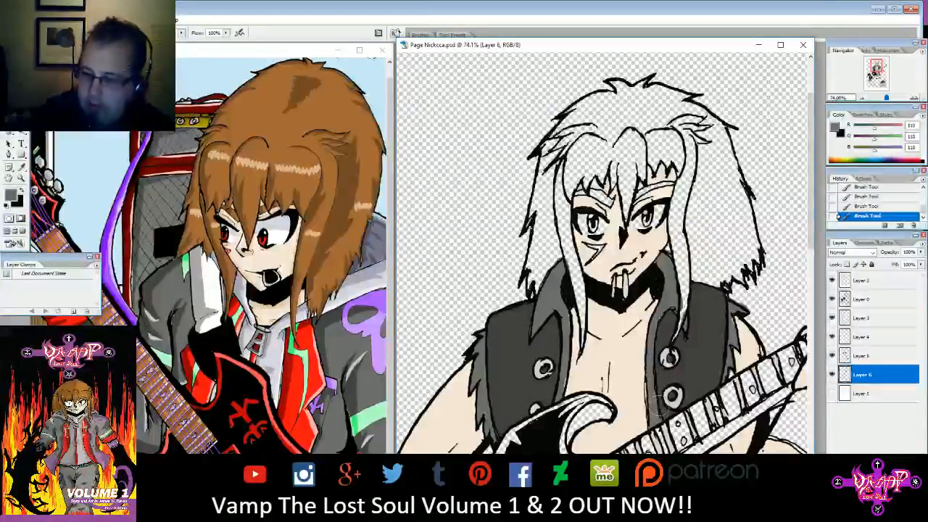
- Paint both wristbands mid grey on Layer 6, the strumming arm's first and the raised arm's second
scroll(602, 246, "down", 5)
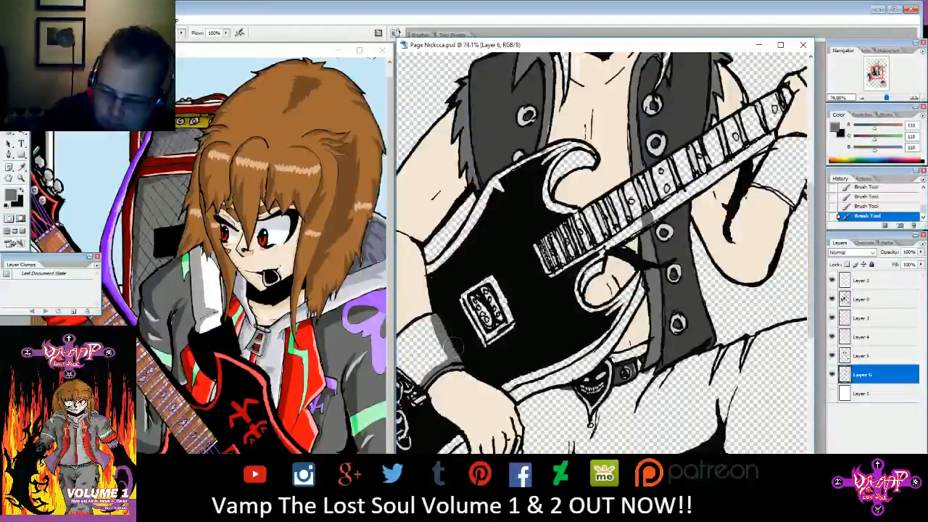
mouse_move(419, 328)
left_mouse_down()
mouse_move(558, 239)
mouse_move(567, 223)
mouse_move(538, 255)
mouse_move(576, 219)
mouse_move(564, 240)
mouse_move(577, 219)
mouse_move(595, 217)
mouse_move(559, 239)
mouse_move(562, 266)
mouse_move(580, 243)
left_mouse_up()
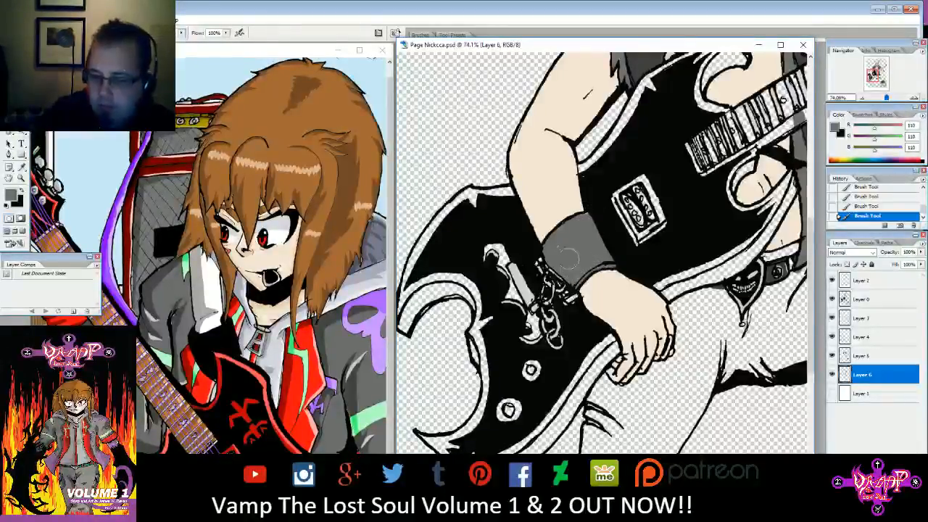
left_click_drag(873, 76, 878, 73)
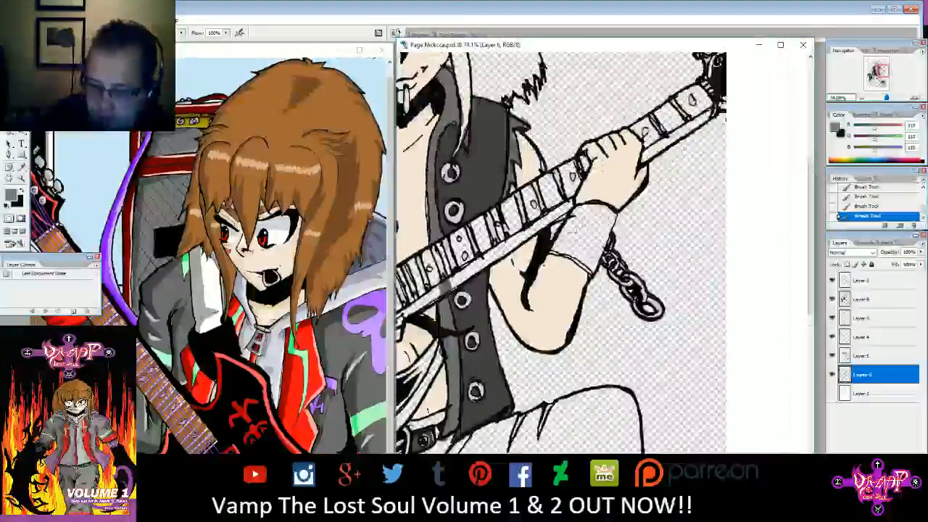
mouse_move(586, 271)
left_mouse_down()
mouse_move(608, 213)
mouse_move(572, 210)
mouse_move(583, 249)
left_mouse_up()
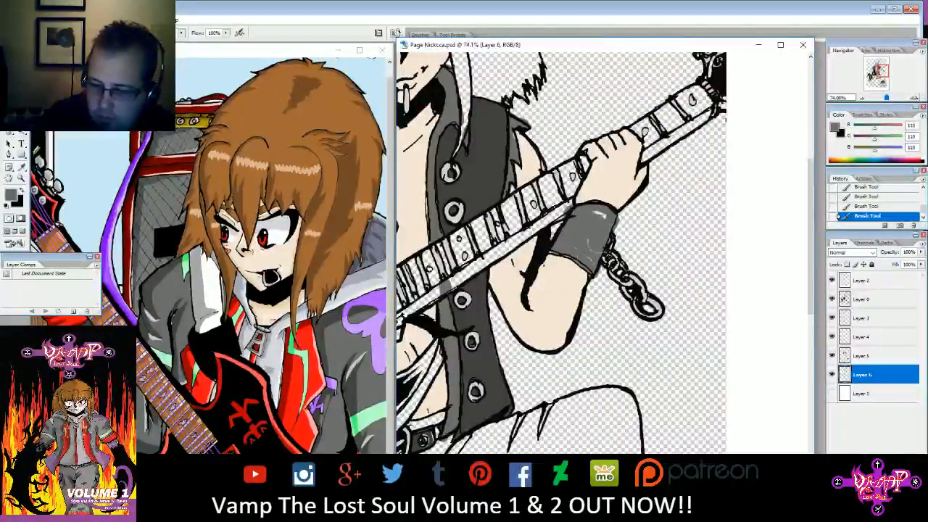
left_click_drag(593, 211, 606, 216)
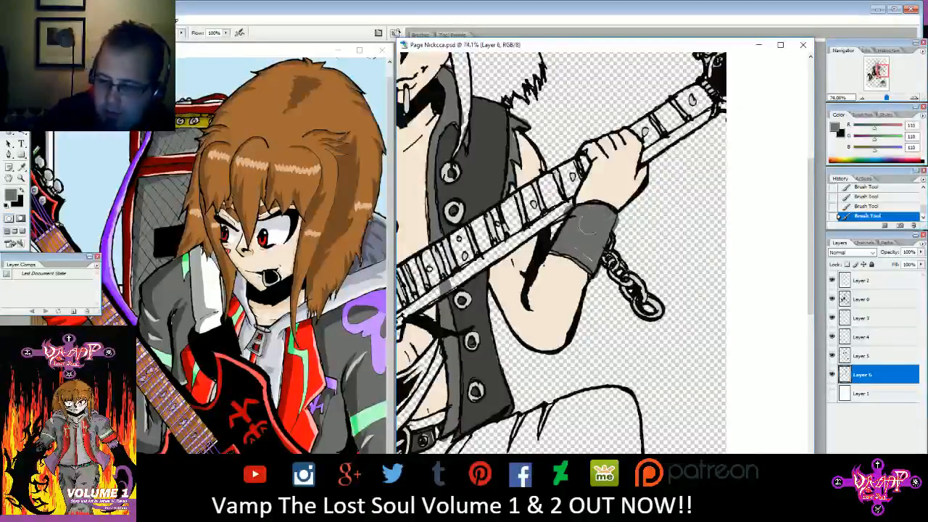
- Erase the grey overspill beside the raised wristband on Layer 6 and the stray skin tone inside both wristbands on Layer 3
key("e")
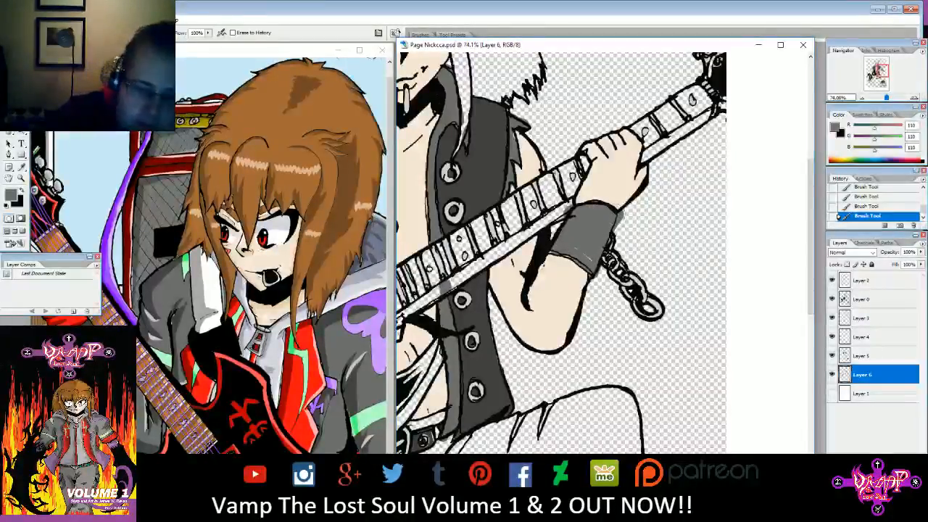
left_click_drag(622, 212, 610, 236)
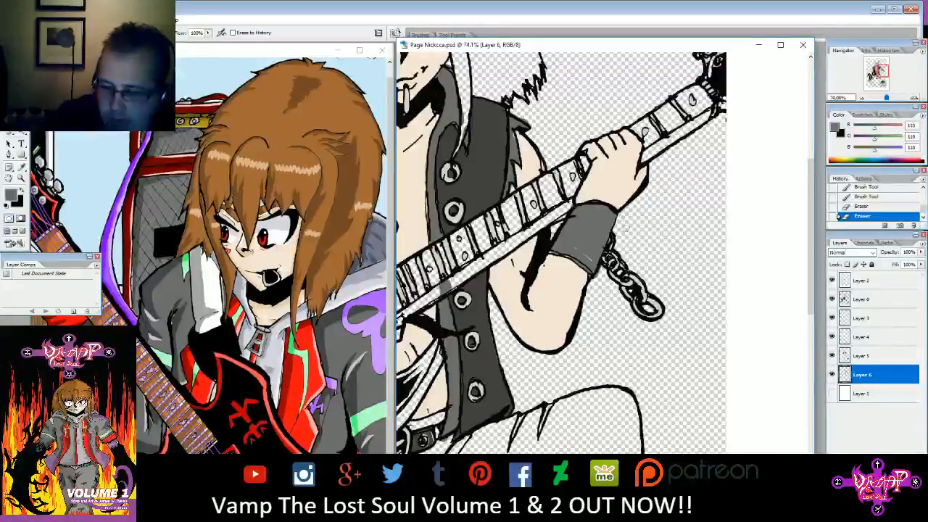
left_click(860, 321)
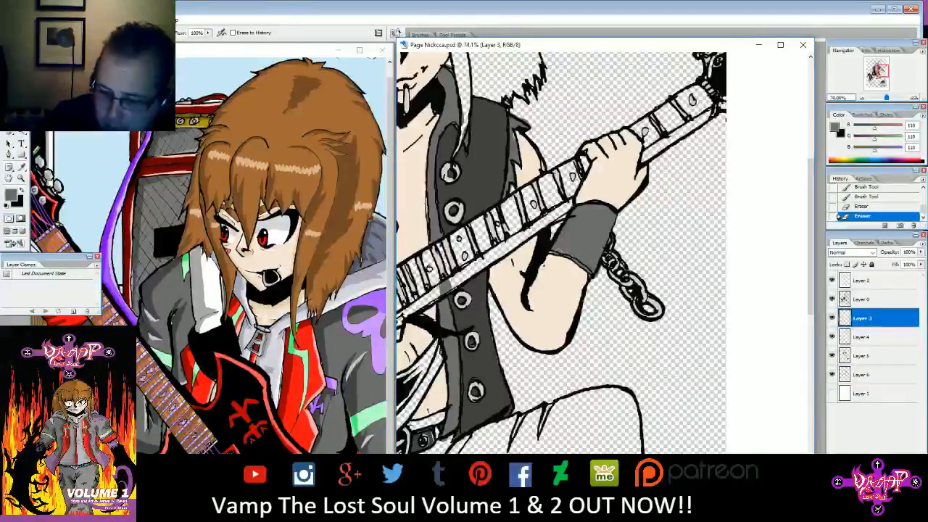
left_click_drag(582, 231, 601, 233)
left_click_drag(881, 71, 880, 76)
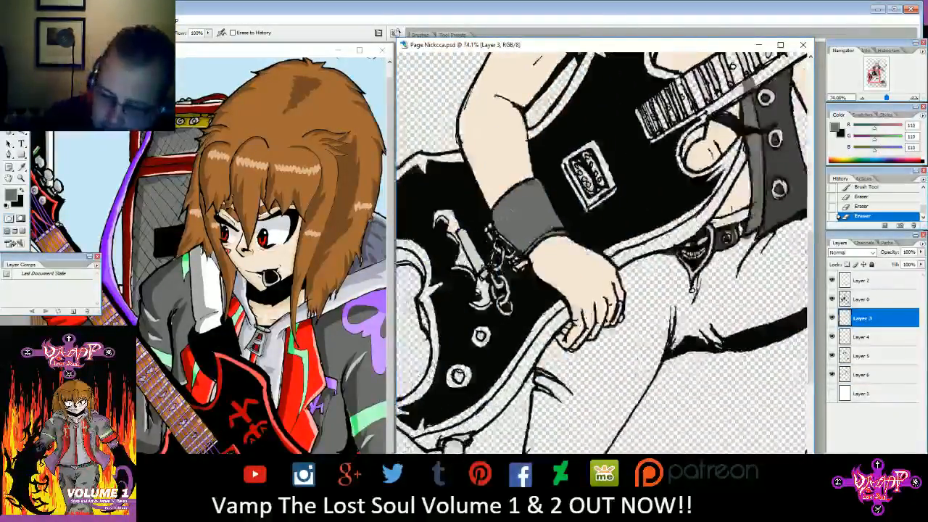
left_click_drag(505, 207, 541, 203)
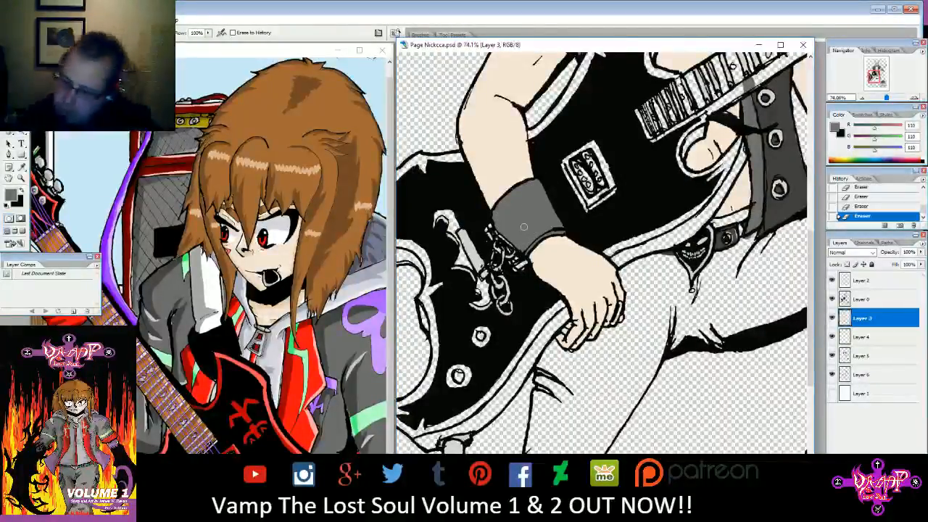
- On Layer 6, paint mid grey along the inside edges of the trouser leg below the guitar, down to the cable
left_click(863, 359)
left_click(864, 374)
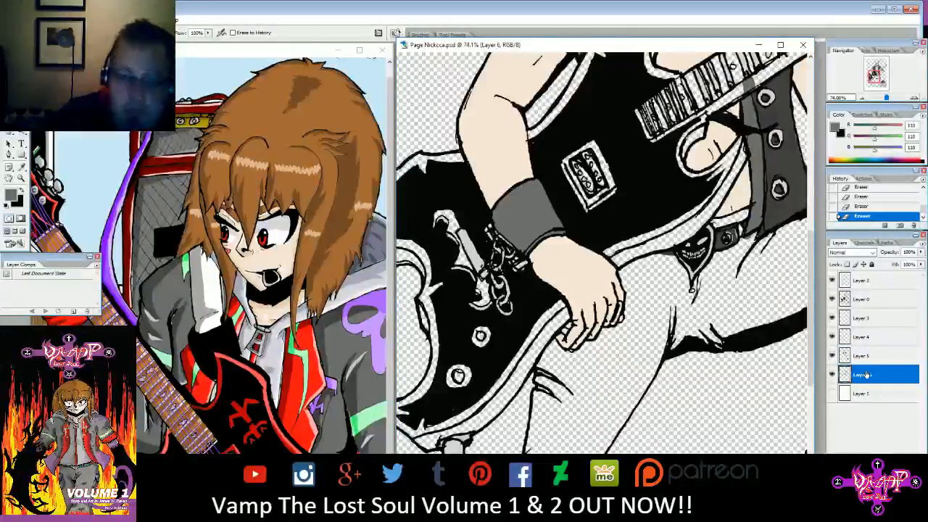
left_click(23, 168)
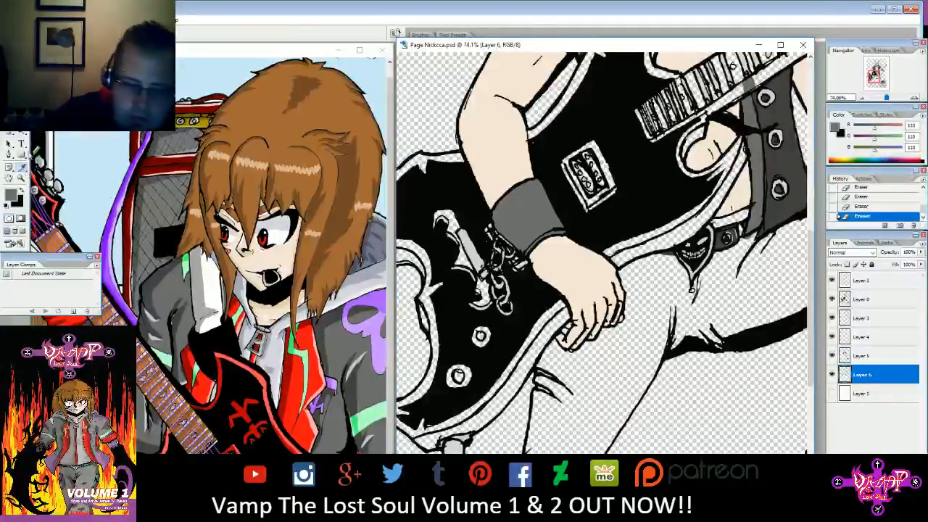
key("e")
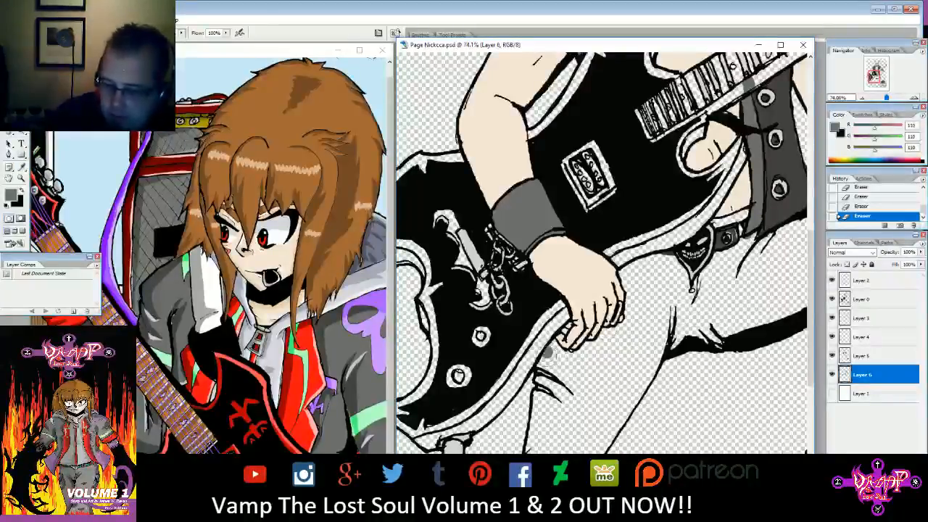
mouse_move(556, 368)
left_mouse_down()
mouse_move(572, 389)
mouse_move(548, 385)
mouse_move(568, 415)
mouse_move(539, 416)
mouse_move(542, 392)
mouse_move(535, 447)
left_mouse_up()
mouse_move(558, 418)
left_mouse_down()
mouse_move(541, 449)
mouse_move(528, 447)
mouse_move(486, 335)
mouse_move(584, 189)
left_mouse_up()
mouse_move(576, 224)
left_mouse_down()
mouse_move(569, 267)
mouse_move(653, 310)
mouse_move(641, 209)
mouse_move(670, 154)
mouse_move(683, 136)
mouse_move(669, 165)
mouse_move(699, 127)
mouse_move(719, 66)
left_mouse_up()
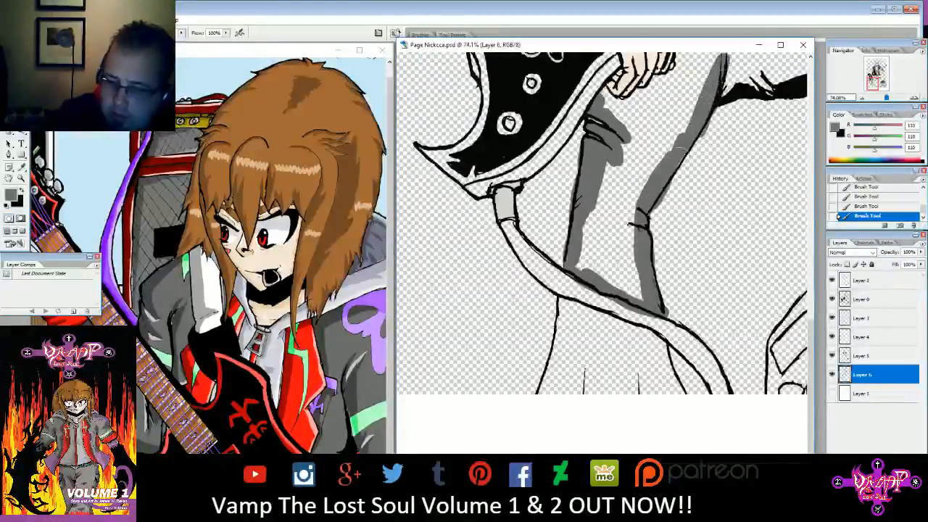
left_click_drag(661, 210, 626, 268)
- Paint the trousers mid grey around the strumming hand, across the hips and along the thigh towards the raised knee
left_click_drag(872, 83, 873, 74)
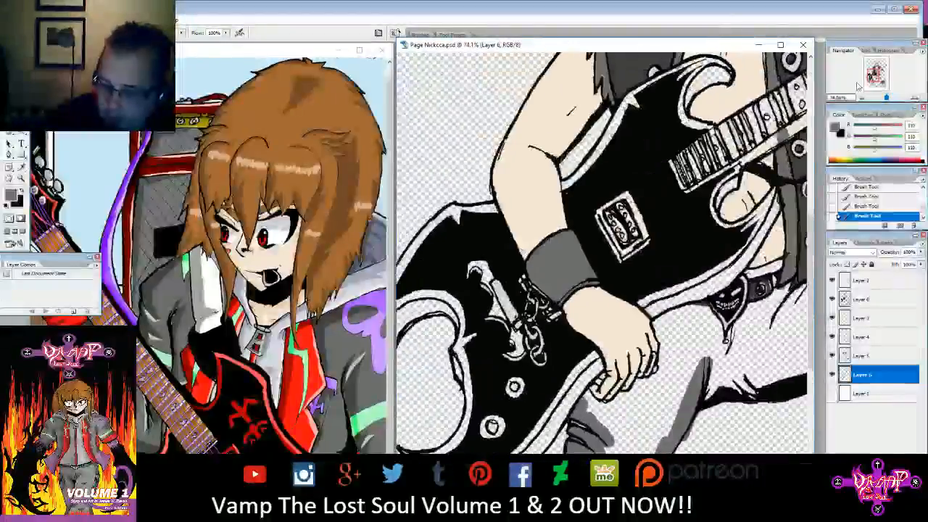
mouse_move(586, 400)
left_mouse_down()
mouse_move(625, 401)
mouse_move(658, 369)
mouse_move(647, 383)
mouse_move(665, 352)
mouse_move(656, 378)
mouse_move(662, 361)
mouse_move(692, 353)
mouse_move(665, 353)
left_mouse_up()
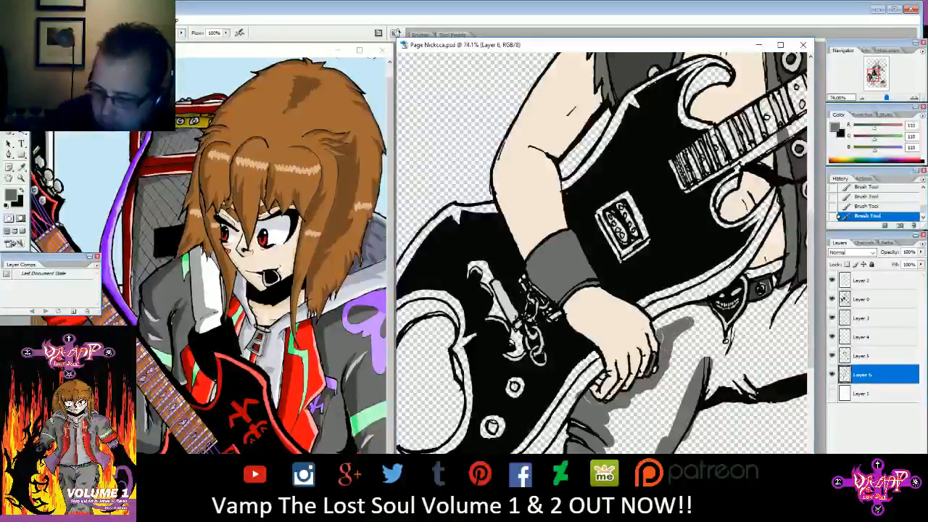
mouse_move(703, 310)
left_mouse_down()
mouse_move(717, 337)
mouse_move(754, 322)
left_mouse_up()
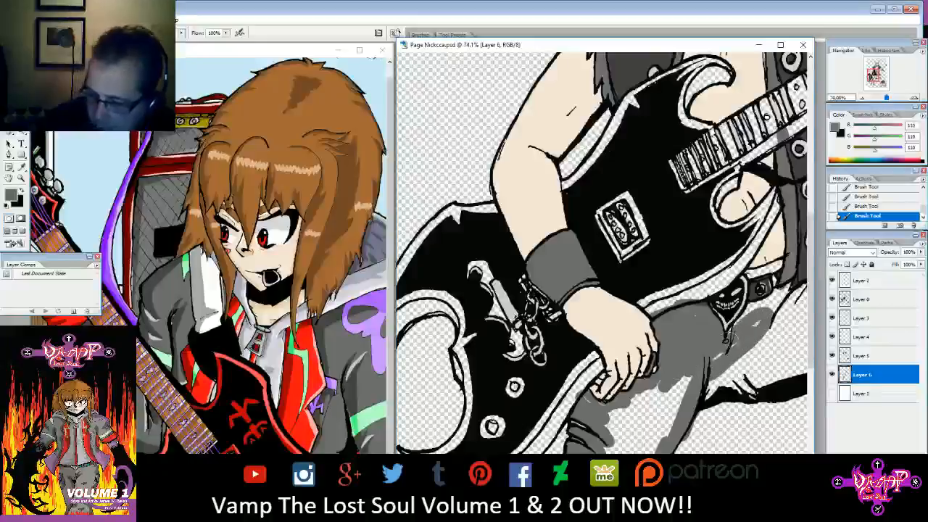
mouse_move(718, 349)
left_mouse_down()
mouse_move(775, 291)
mouse_move(571, 297)
mouse_move(794, 226)
mouse_move(626, 292)
mouse_move(572, 339)
mouse_move(548, 341)
mouse_move(600, 313)
left_mouse_up()
mouse_move(515, 366)
left_mouse_down()
mouse_move(442, 413)
mouse_move(500, 370)
mouse_move(406, 405)
mouse_move(508, 420)
mouse_move(479, 370)
left_mouse_up()
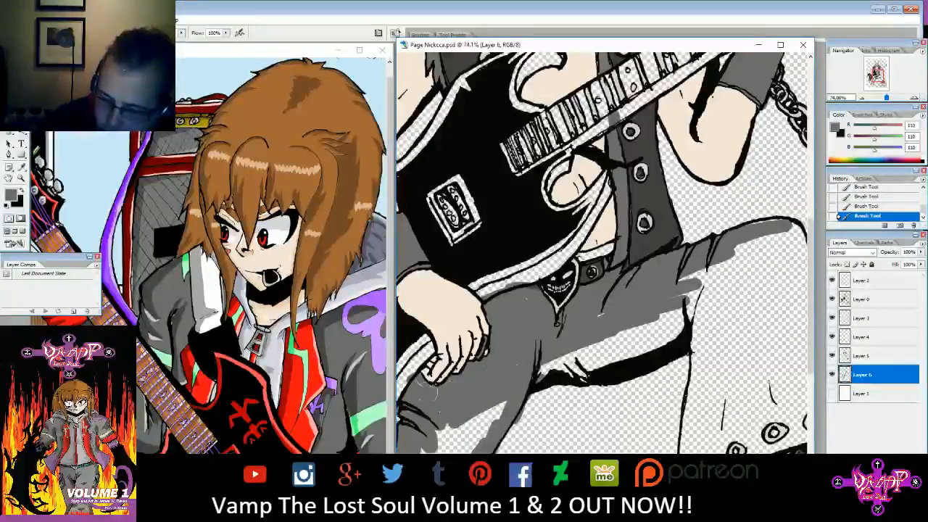
left_click_drag(543, 358, 557, 367)
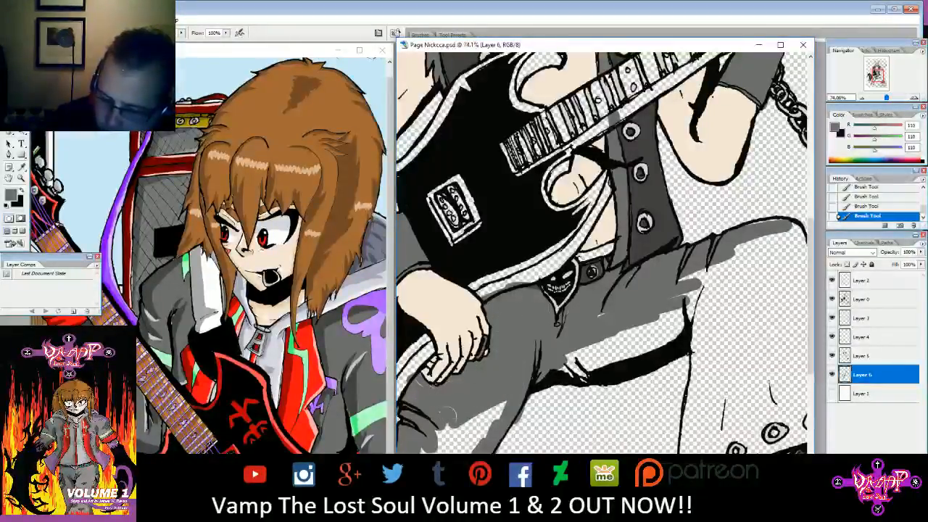
mouse_move(435, 427)
left_mouse_down()
mouse_move(450, 442)
mouse_move(464, 428)
mouse_move(472, 446)
mouse_move(465, 420)
mouse_move(455, 441)
mouse_move(601, 327)
mouse_move(716, 125)
left_mouse_up()
- Fill the rest of both trouser legs with mid grey using a much larger brush, including the flared hems
left_click(55, 34)
left_click(464, 424)
mouse_move(708, 228)
left_mouse_down()
mouse_move(682, 229)
mouse_move(678, 202)
mouse_move(725, 178)
mouse_move(722, 234)
mouse_move(646, 296)
mouse_move(628, 373)
mouse_move(740, 357)
mouse_move(727, 326)
mouse_move(693, 304)
mouse_move(697, 347)
mouse_move(751, 369)
left_mouse_up()
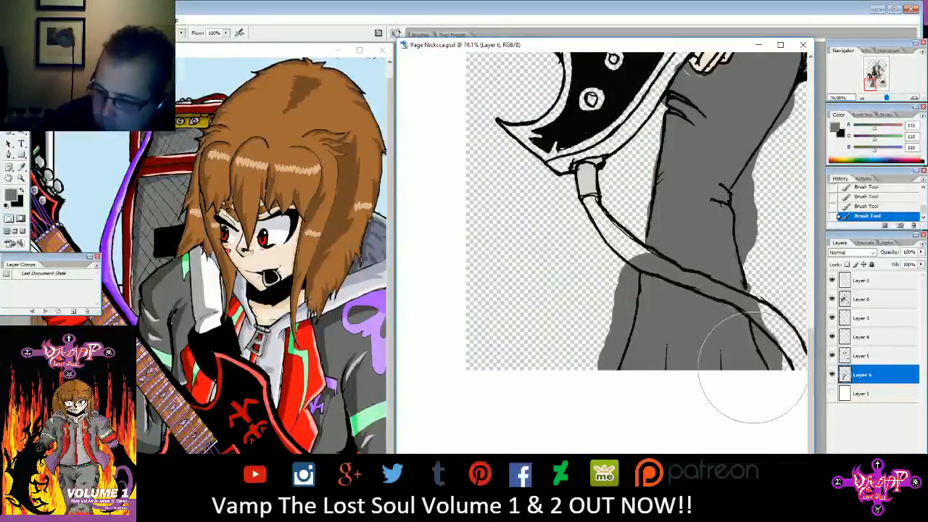
left_click_drag(870, 84, 882, 79)
mouse_move(420, 237)
left_mouse_down()
mouse_move(478, 316)
mouse_move(550, 181)
mouse_move(616, 145)
mouse_move(667, 221)
mouse_move(714, 348)
mouse_move(631, 322)
mouse_move(507, 398)
mouse_move(543, 297)
mouse_move(593, 275)
left_mouse_up()
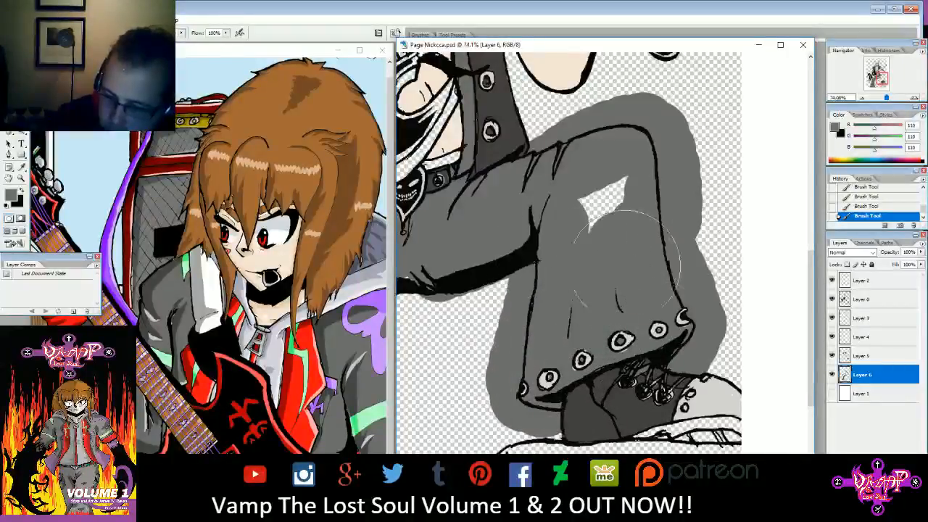
mouse_move(635, 237)
left_mouse_down()
mouse_move(604, 199)
mouse_move(587, 222)
left_mouse_up()
left_click_drag(886, 97, 884, 97)
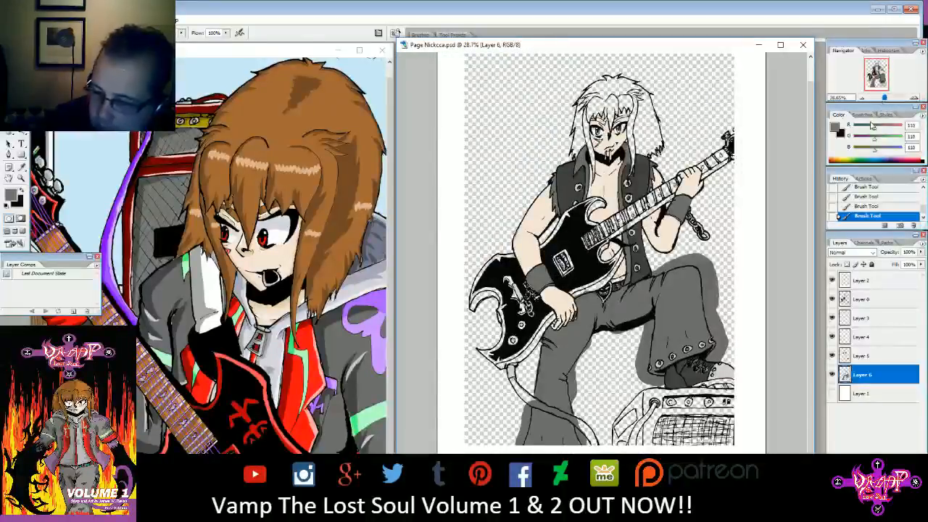
- On Layer 3, sample the arm's skin tone (RGB 244, 230, 213), touch up the strumming hand's fingers and erase the overspill on the trousers
left_click(861, 320)
left_click(24, 166)
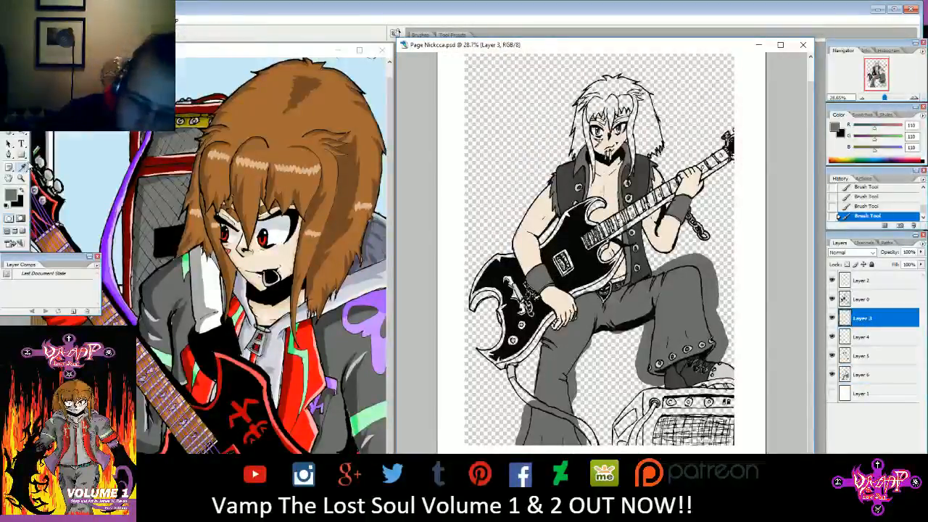
left_click(545, 214)
left_click(21, 98)
left_click(57, 34)
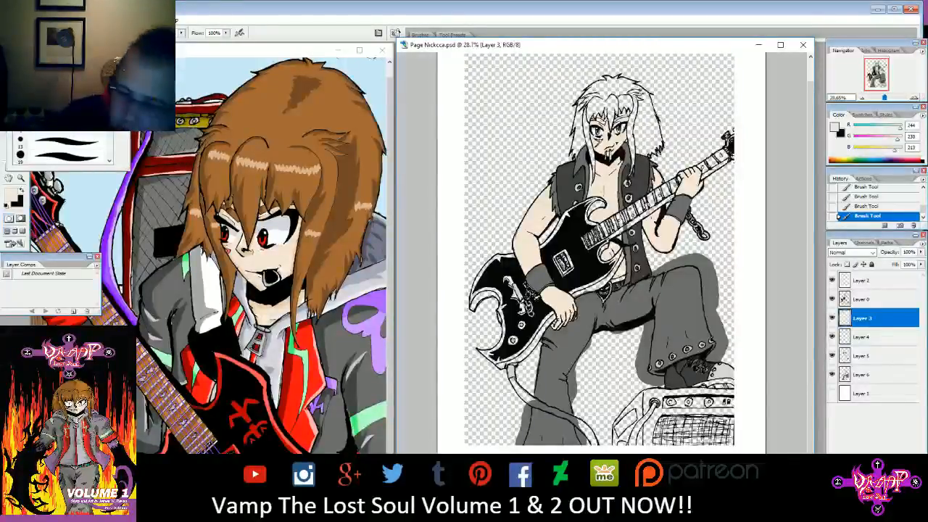
mouse_move(883, 98)
left_mouse_down()
mouse_move(891, 98)
mouse_move(879, 76)
left_mouse_up()
left_click_drag(611, 212, 588, 262)
left_click_drag(687, 175, 662, 248)
left_click_drag(877, 75, 876, 80)
mouse_move(568, 267)
left_mouse_down()
mouse_move(603, 289)
mouse_move(583, 318)
mouse_move(609, 332)
left_mouse_up()
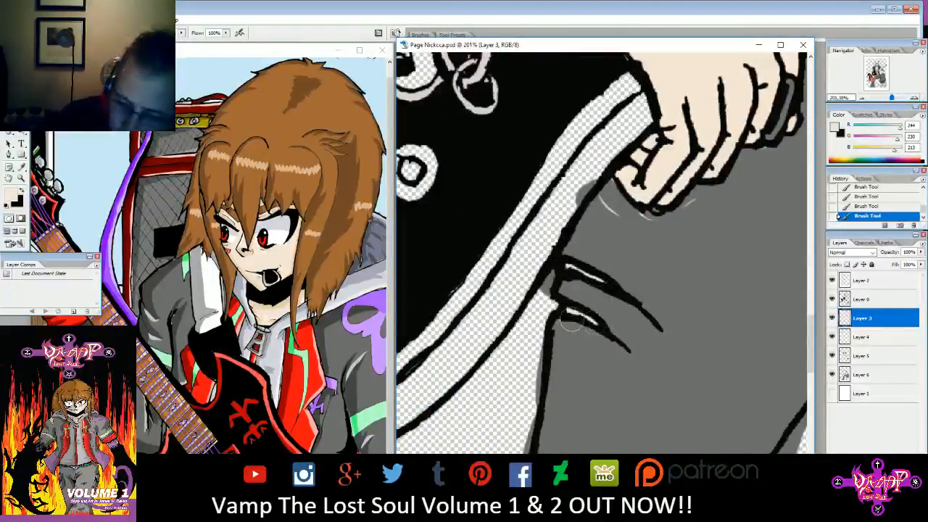
key("e")
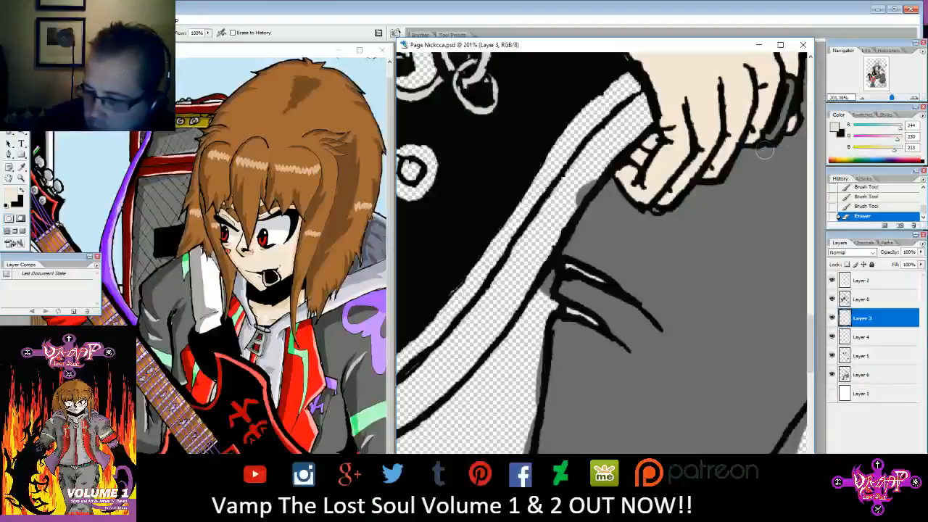
- Erase the stray mid grey across the guitar neck on Layer 6 and clean up stray skin tone around the vest on Layer 3
left_click_drag(890, 98, 880, 73)
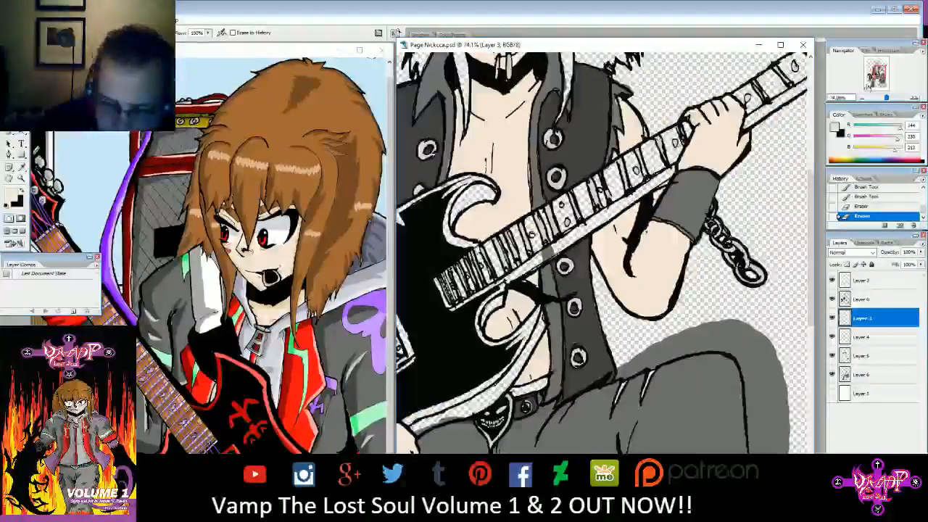
left_click(860, 375)
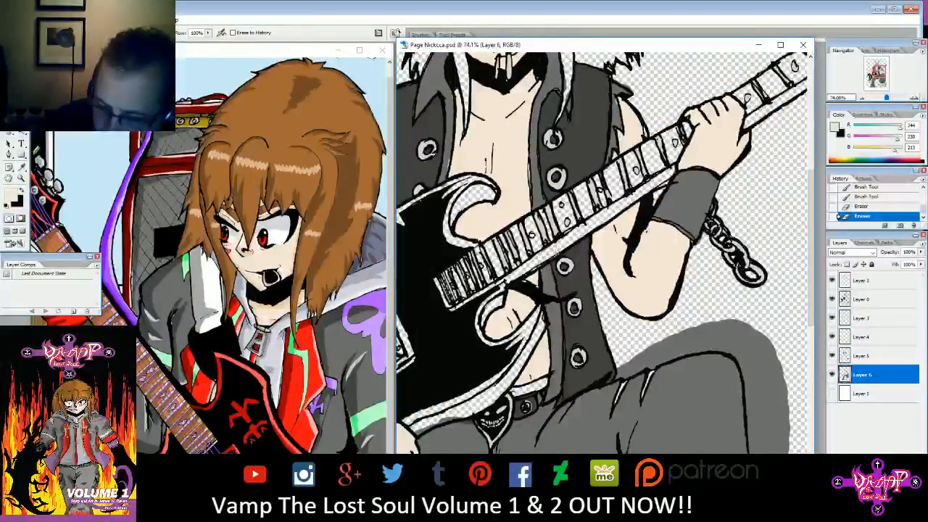
left_click(534, 319)
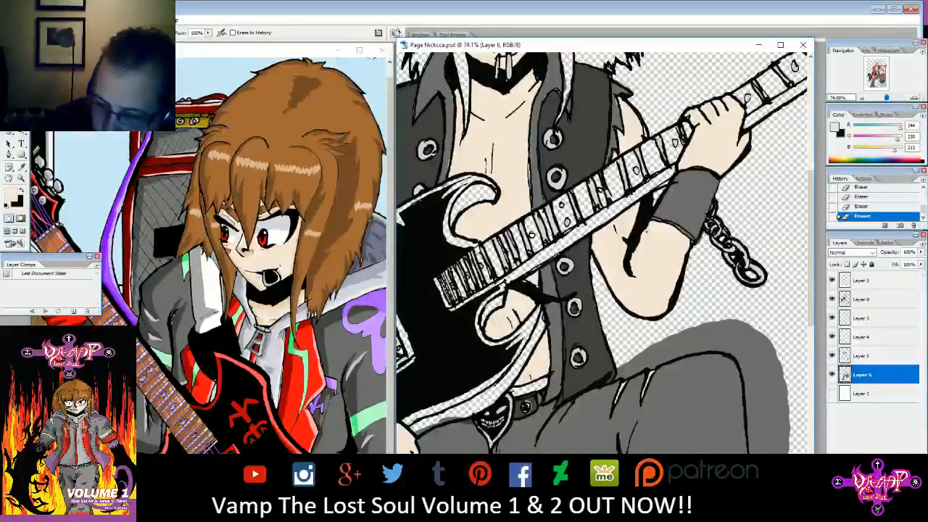
left_click(854, 316)
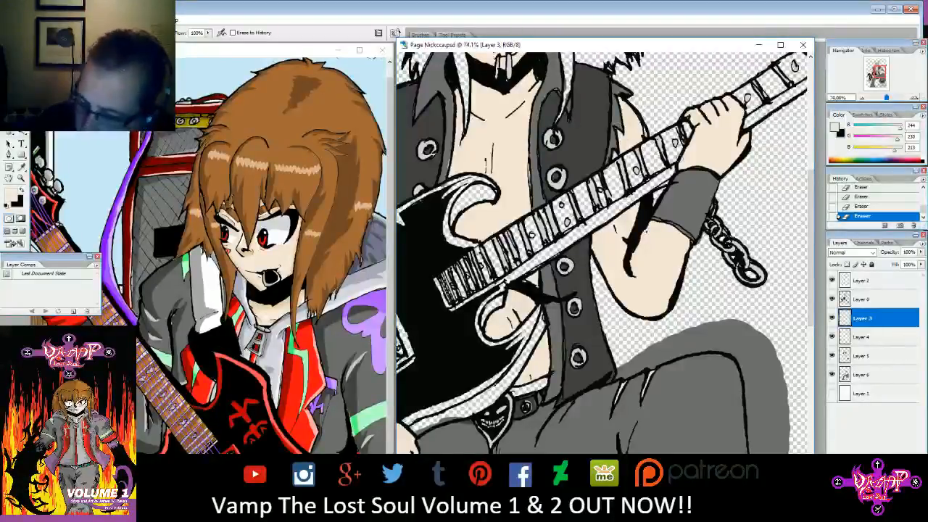
left_click(872, 375)
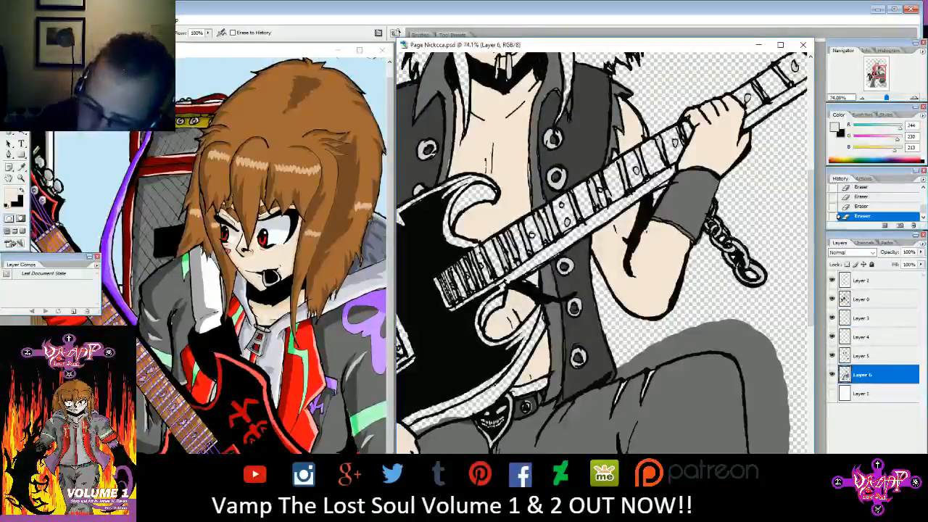
left_click_drag(879, 77, 865, 87)
left_click(862, 318)
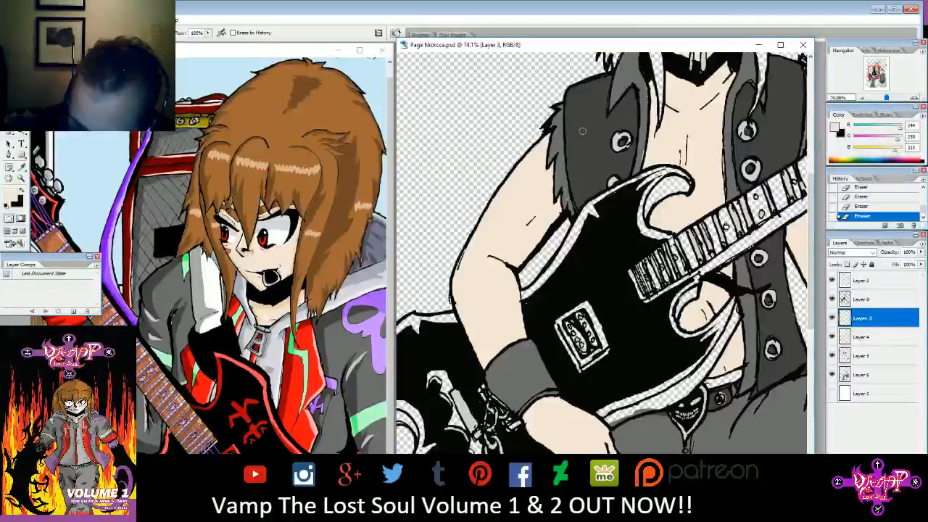
left_click(870, 375)
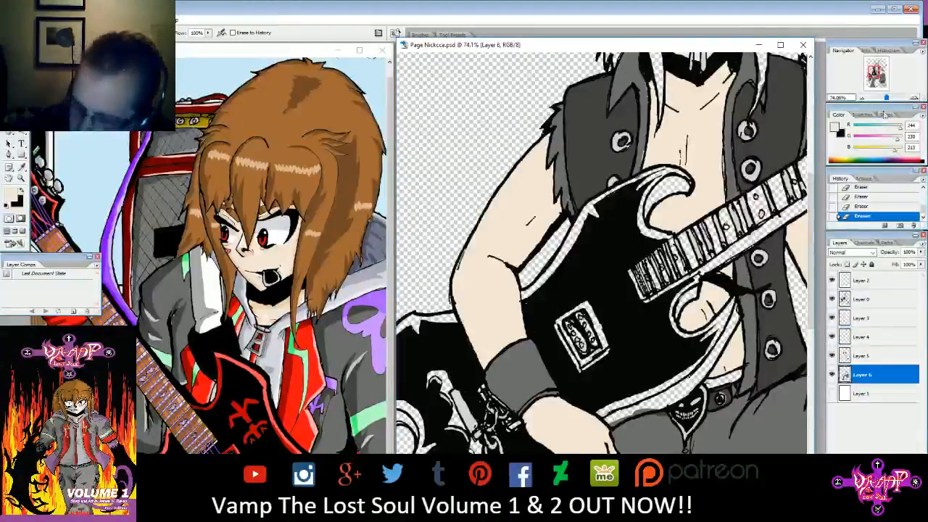
left_click_drag(653, 290, 502, 122)
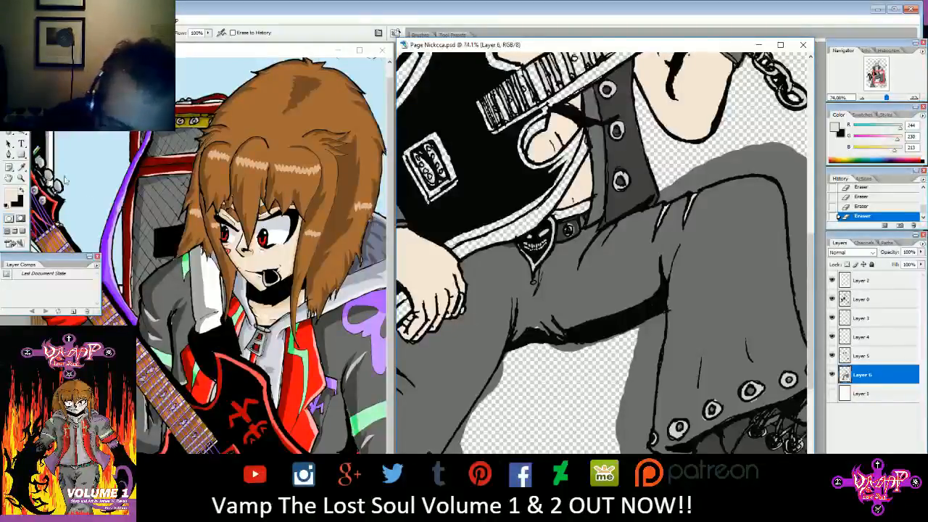
key("b")
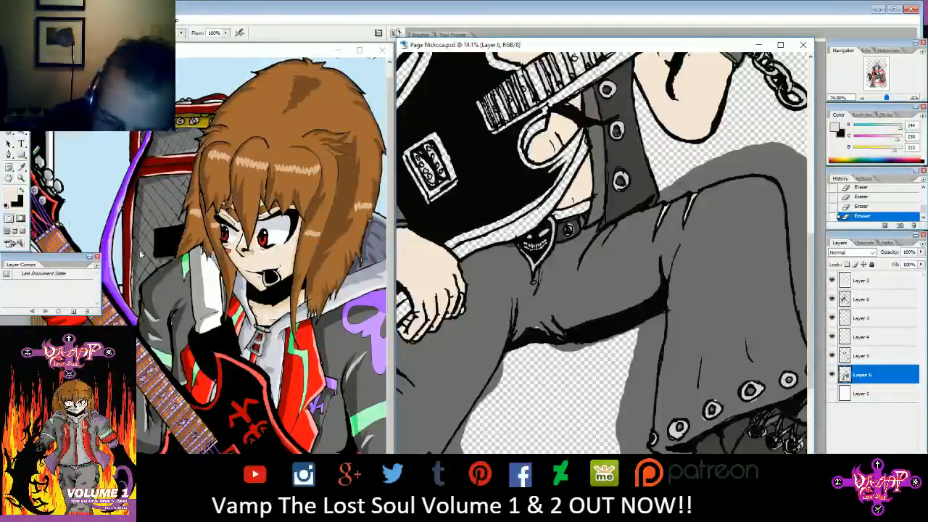
- Sample the trousers' mid grey (RGB 110, 110, 110) and paint the belt with it on Layer 6
left_click(21, 166)
left_click(462, 335)
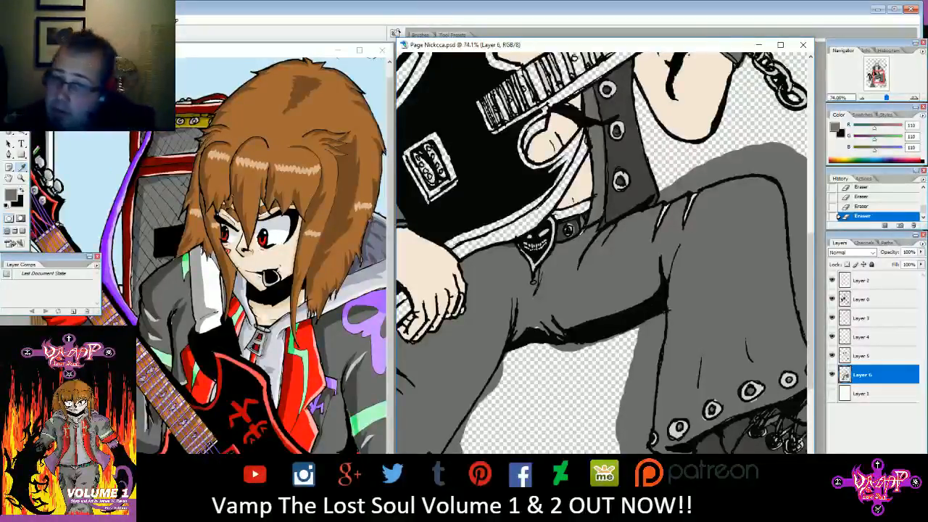
key("b")
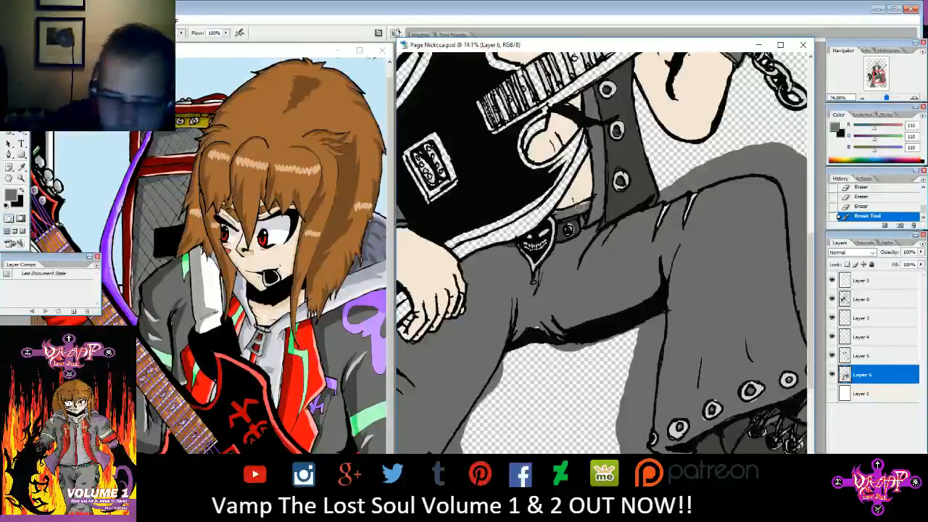
- On Layer 3, erase the stray skin tone along the belt and beside the vest's lower corner
key("e")
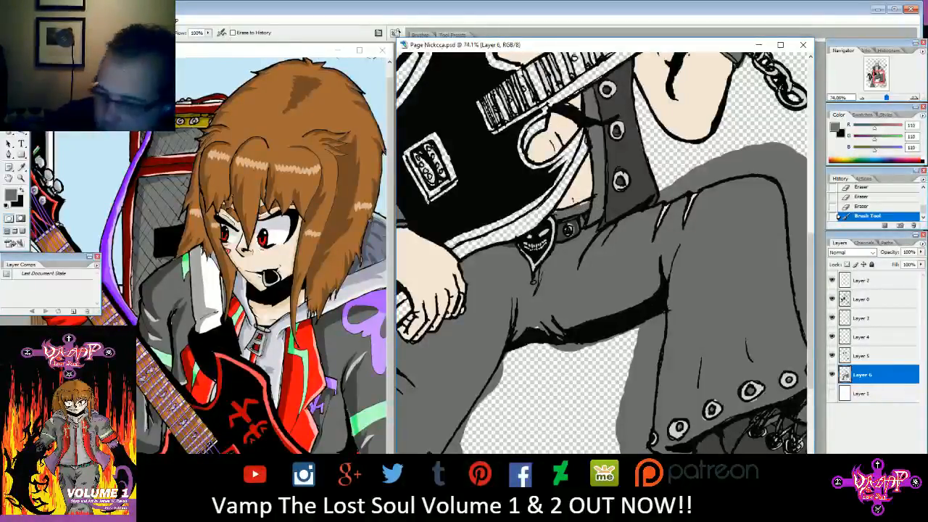
left_click(863, 288)
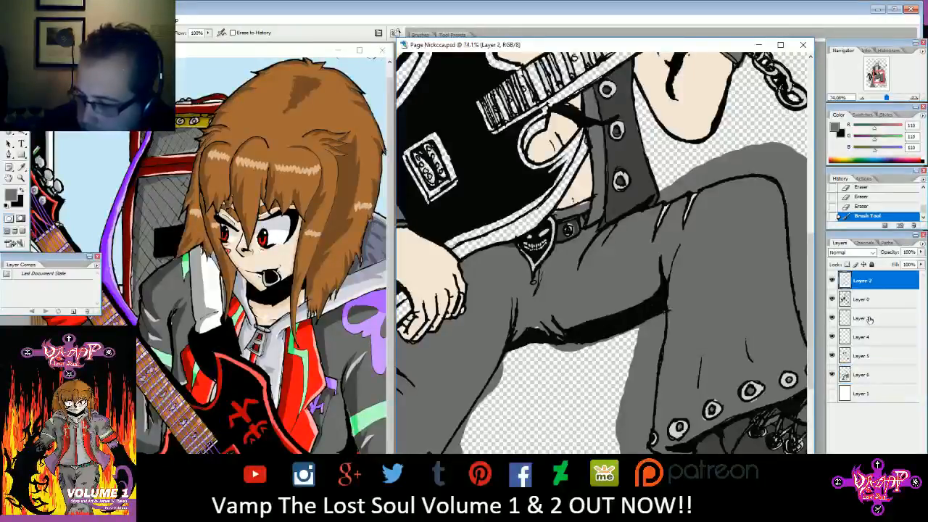
left_click(860, 319)
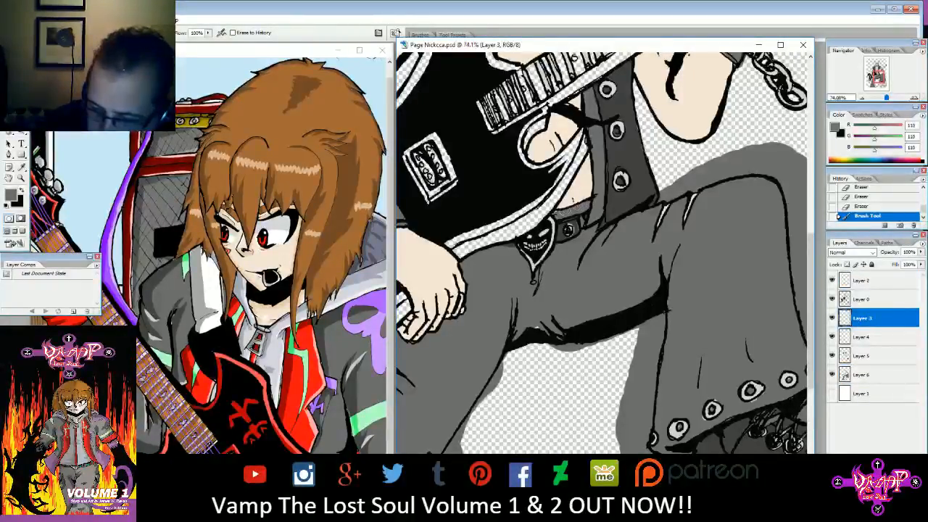
left_click_drag(559, 213, 588, 209)
left_click(21, 99)
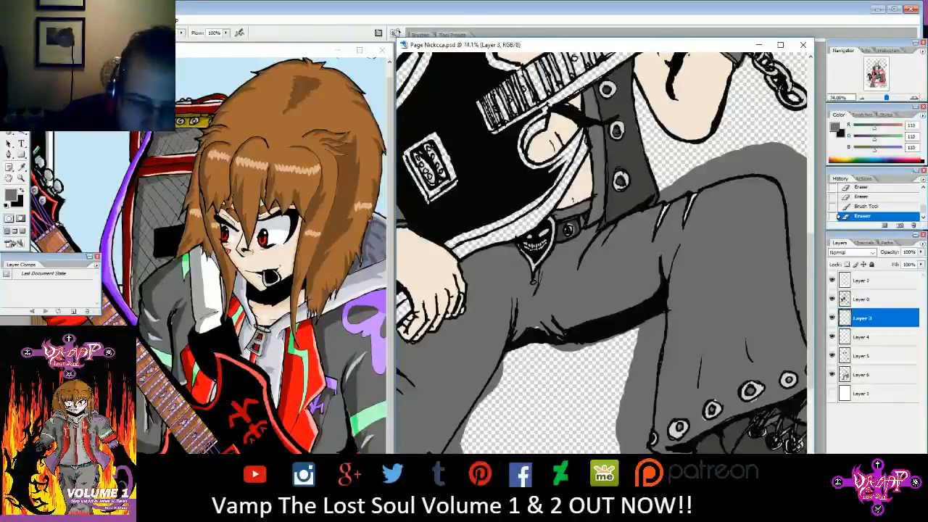
key("e")
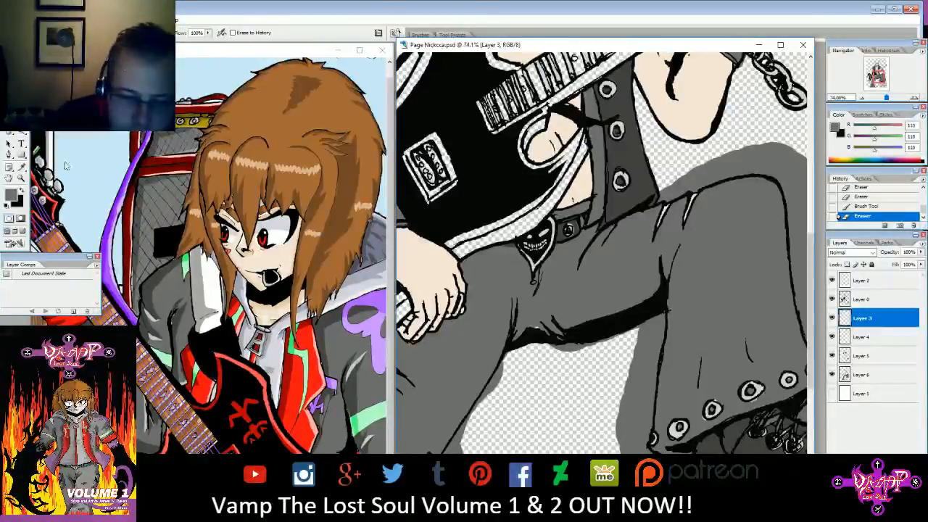
left_click_drag(663, 189, 689, 193)
- On Layer 6, erase the mid grey overspill above the raised knee and down the outer side of that leg with a larger eraser
left_click(860, 374)
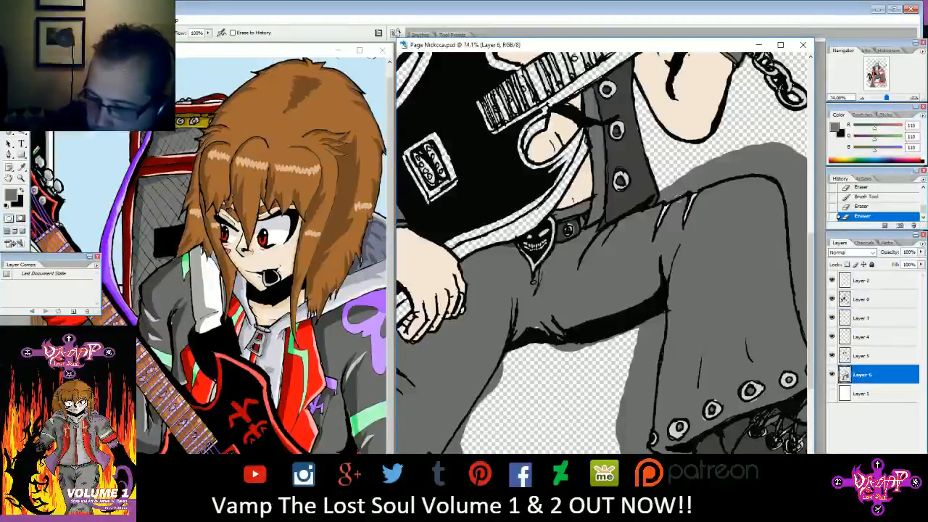
mouse_move(668, 195)
left_mouse_down()
mouse_move(702, 178)
mouse_move(683, 194)
mouse_move(767, 172)
mouse_move(731, 173)
left_mouse_up()
left_click(57, 33)
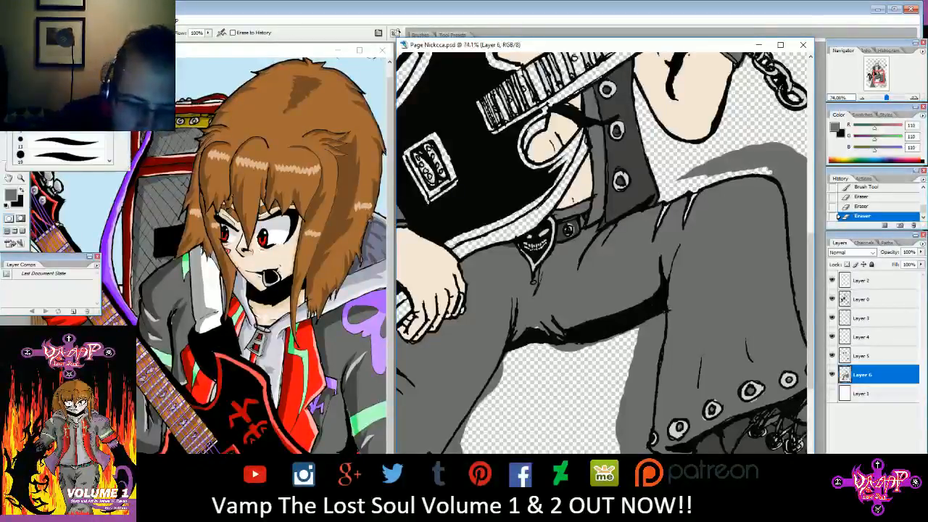
mouse_move(726, 160)
left_mouse_down()
mouse_move(700, 170)
mouse_move(744, 165)
mouse_move(762, 150)
mouse_move(748, 161)
mouse_move(787, 181)
left_mouse_up()
left_click(880, 79)
mouse_move(689, 91)
left_mouse_down()
mouse_move(686, 149)
mouse_move(704, 196)
mouse_move(697, 138)
mouse_move(698, 195)
mouse_move(733, 278)
mouse_move(722, 303)
mouse_move(701, 313)
mouse_move(743, 316)
left_mouse_up()
mouse_move(684, 324)
left_mouse_down()
mouse_move(641, 329)
mouse_move(649, 325)
left_mouse_up()
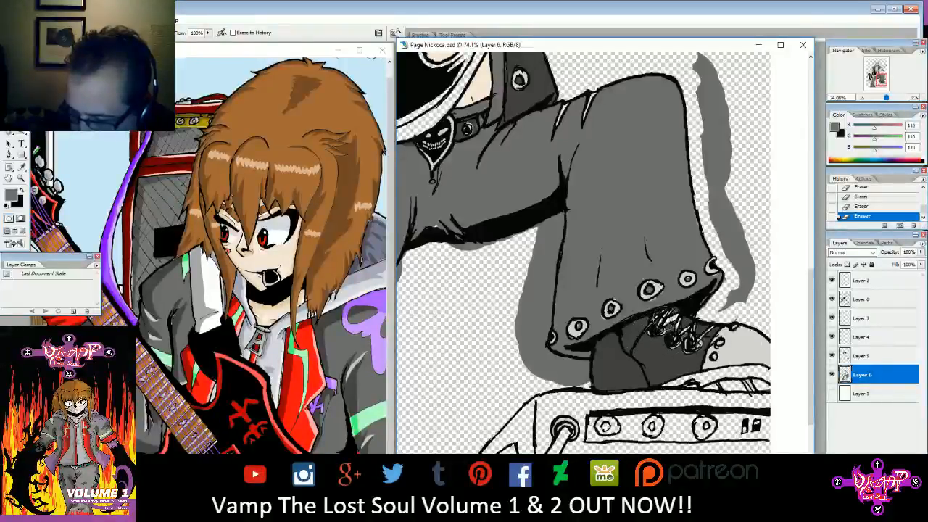
mouse_move(724, 323)
left_mouse_down()
mouse_move(739, 286)
mouse_move(742, 297)
mouse_move(724, 217)
mouse_move(739, 250)
mouse_move(721, 174)
mouse_move(711, 191)
mouse_move(699, 65)
mouse_move(714, 62)
mouse_move(728, 130)
mouse_move(723, 87)
left_mouse_up()
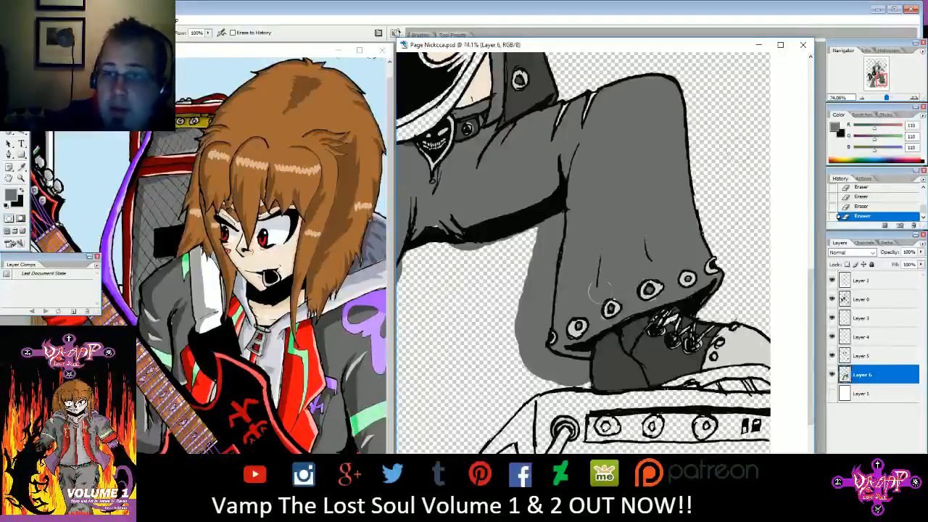
- Erase the mid grey overspill under the raised thigh and behind the flared hem, and touch up the thigh's lower edge
mouse_move(526, 268)
left_mouse_down()
mouse_move(546, 211)
mouse_move(545, 283)
mouse_move(525, 323)
mouse_move(495, 244)
mouse_move(486, 237)
mouse_move(439, 252)
mouse_move(495, 250)
mouse_move(480, 261)
mouse_move(445, 244)
left_mouse_up()
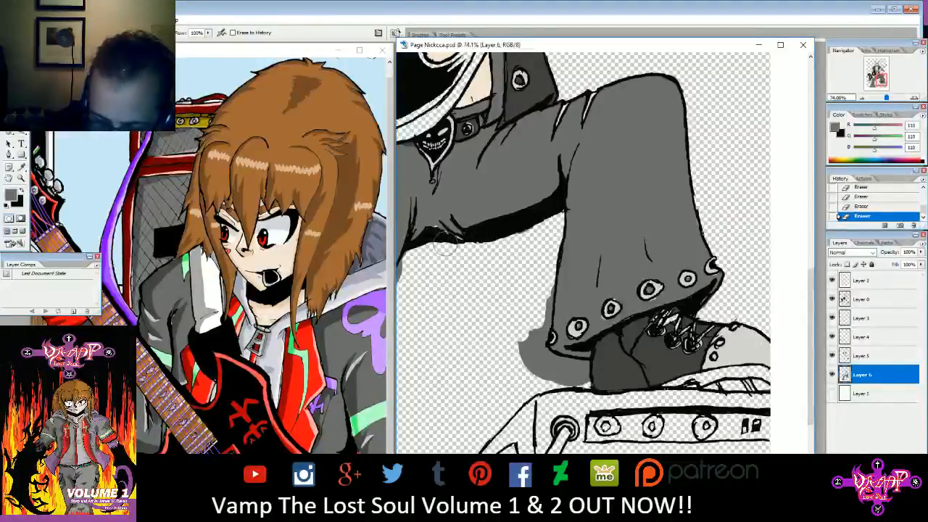
key("b")
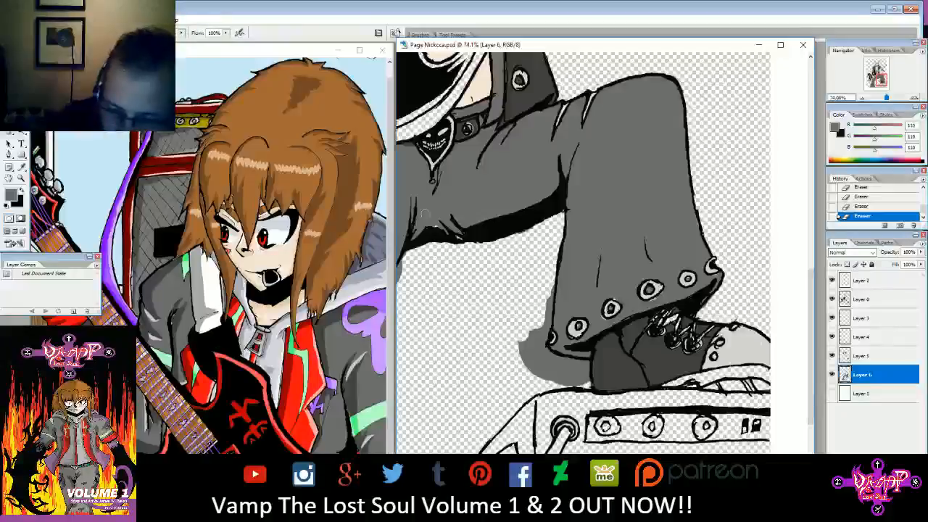
left_click_drag(462, 232, 470, 237)
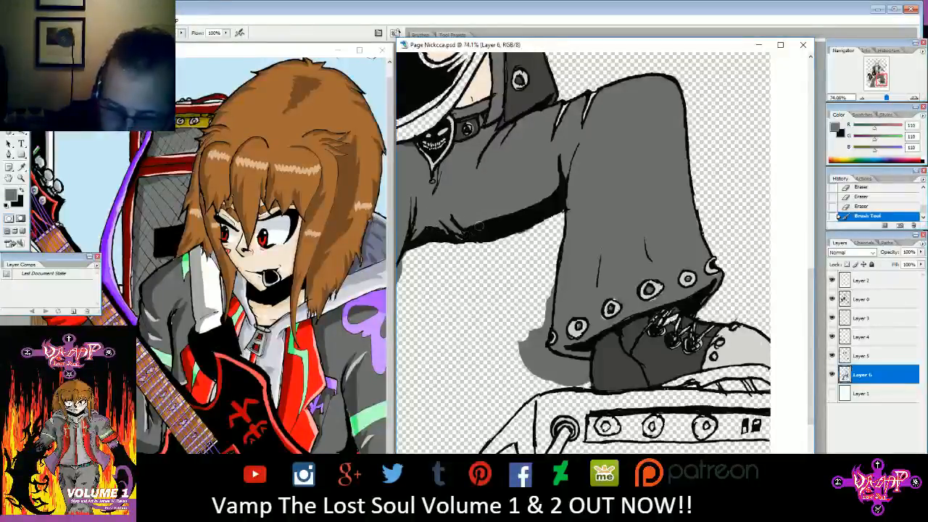
key("e")
mouse_move(537, 307)
left_mouse_down()
mouse_move(536, 341)
mouse_move(523, 330)
mouse_move(521, 341)
mouse_move(581, 379)
mouse_move(585, 368)
mouse_move(563, 368)
mouse_move(547, 354)
mouse_move(560, 369)
mouse_move(599, 368)
mouse_move(537, 368)
mouse_move(641, 391)
left_mouse_up()
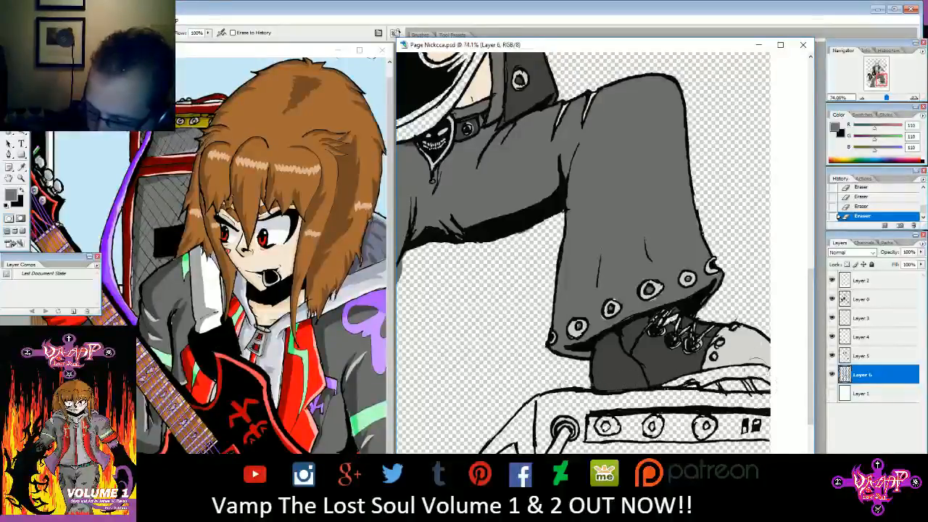
- Paint the boot's sole mid grey and erase the overspill along the top of the amplifier
key("b")
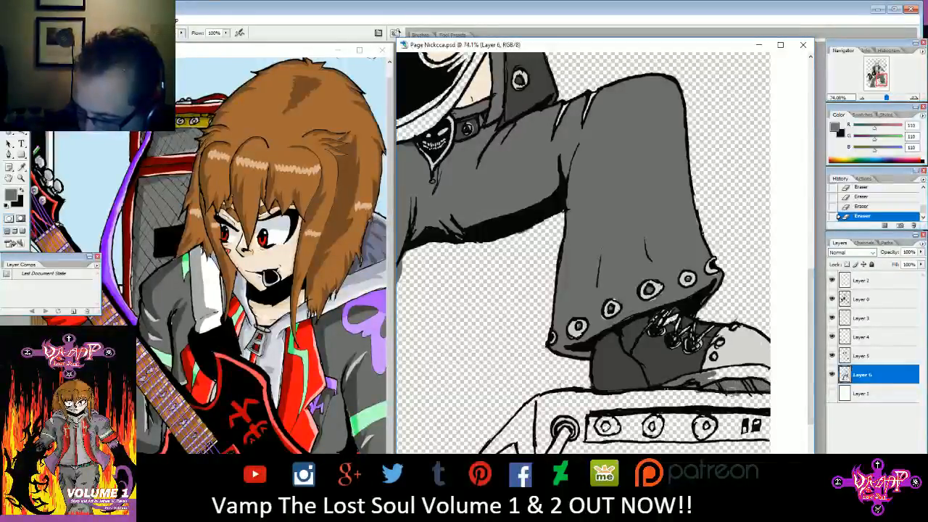
mouse_move(753, 366)
left_mouse_down()
mouse_move(722, 368)
mouse_move(734, 375)
left_mouse_up()
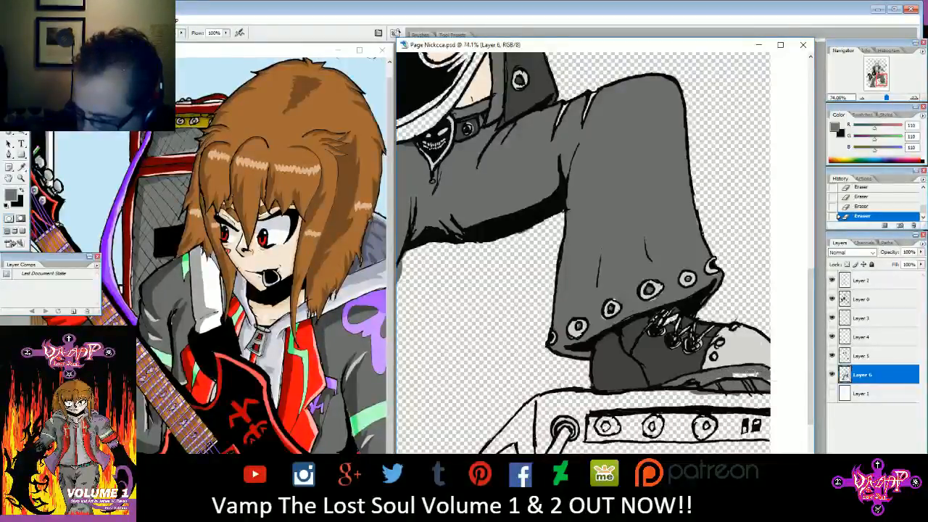
left_click_drag(771, 378, 774, 392)
key("e")
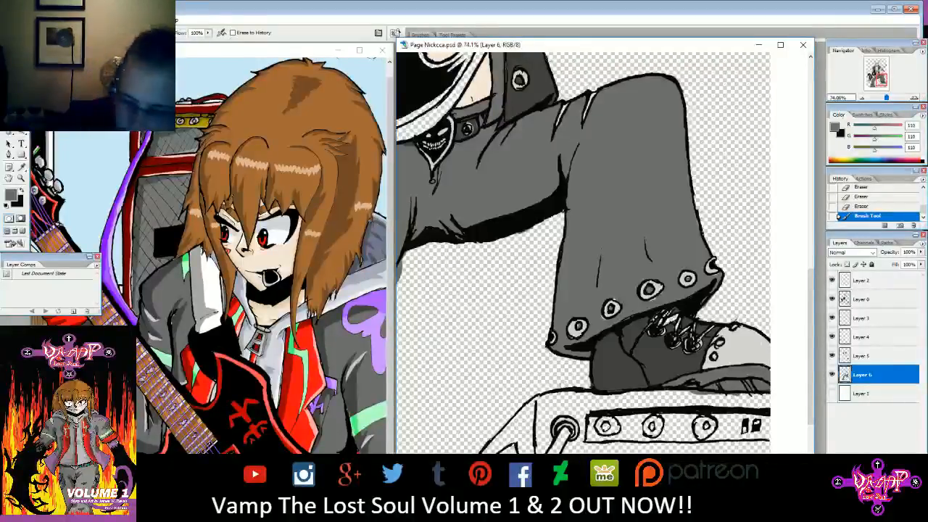
left_click(750, 406)
left_click(742, 402)
- Erase the mid grey overspill along the standing leg and its flared hem, stepping back one faulty eraser stroke
scroll(742, 403, "left", 2)
mouse_move(434, 295)
left_mouse_down()
mouse_move(587, 250)
mouse_move(665, 181)
left_mouse_up()
mouse_move(657, 292)
left_mouse_down()
mouse_move(632, 243)
mouse_move(639, 234)
mouse_move(639, 270)
mouse_move(643, 208)
mouse_move(623, 236)
mouse_move(634, 242)
mouse_move(707, 131)
left_mouse_up()
mouse_move(504, 318)
left_mouse_down()
mouse_move(539, 308)
mouse_move(498, 424)
mouse_move(520, 335)
mouse_move(547, 313)
left_mouse_up()
left_click(878, 207)
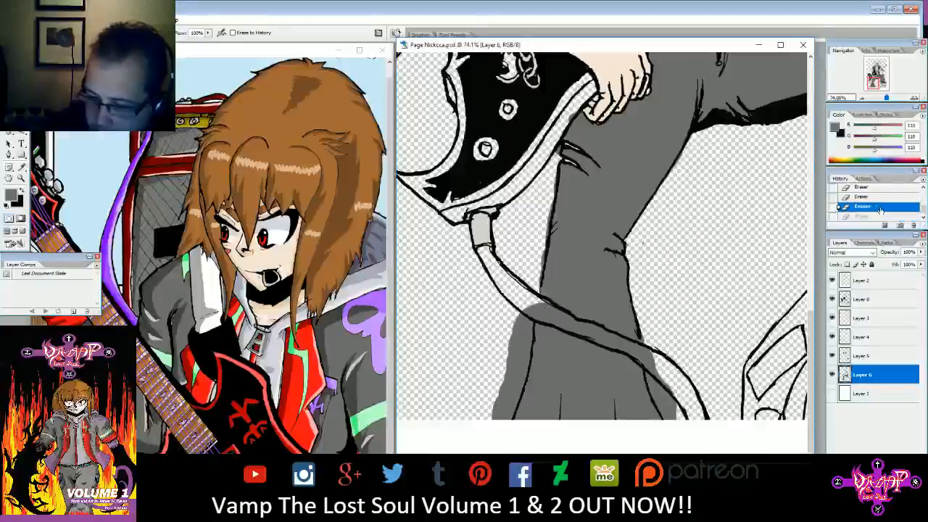
mouse_move(514, 327)
left_mouse_down()
mouse_move(505, 417)
mouse_move(507, 380)
left_mouse_up()
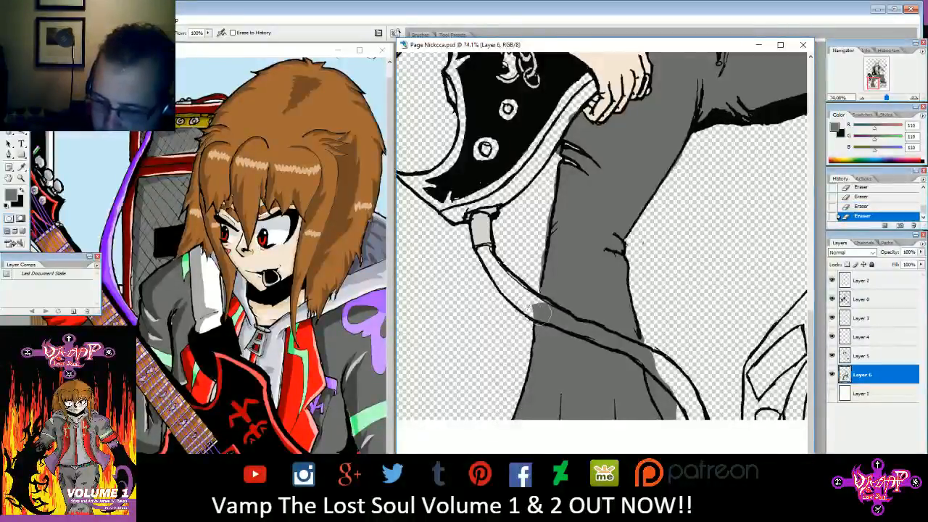
- Erase the mid grey from the upper part of the guitar cable and between the standing leg and the guitar body
mouse_move(549, 316)
left_mouse_down()
mouse_move(591, 337)
mouse_move(536, 255)
mouse_move(542, 271)
mouse_move(544, 246)
left_mouse_up()
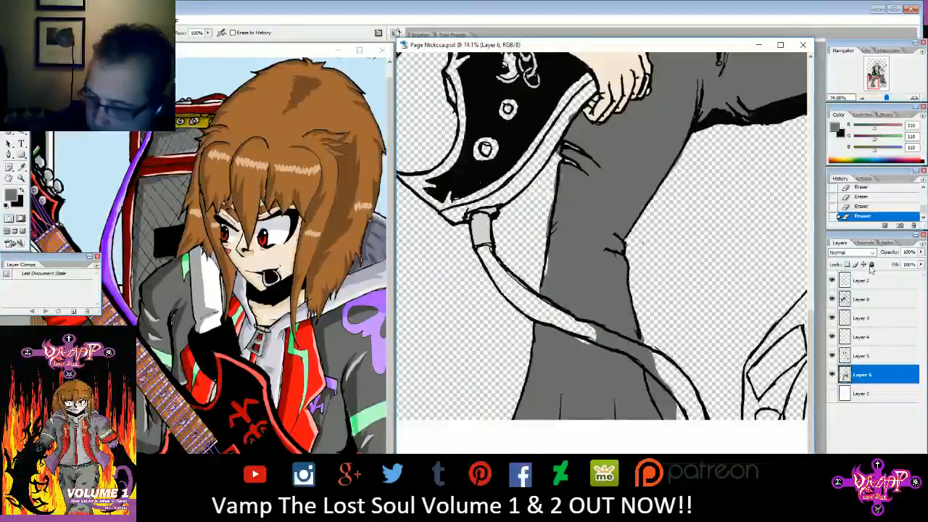
left_click(872, 207)
mouse_move(542, 226)
left_mouse_down()
mouse_move(534, 267)
mouse_move(560, 150)
left_mouse_up()
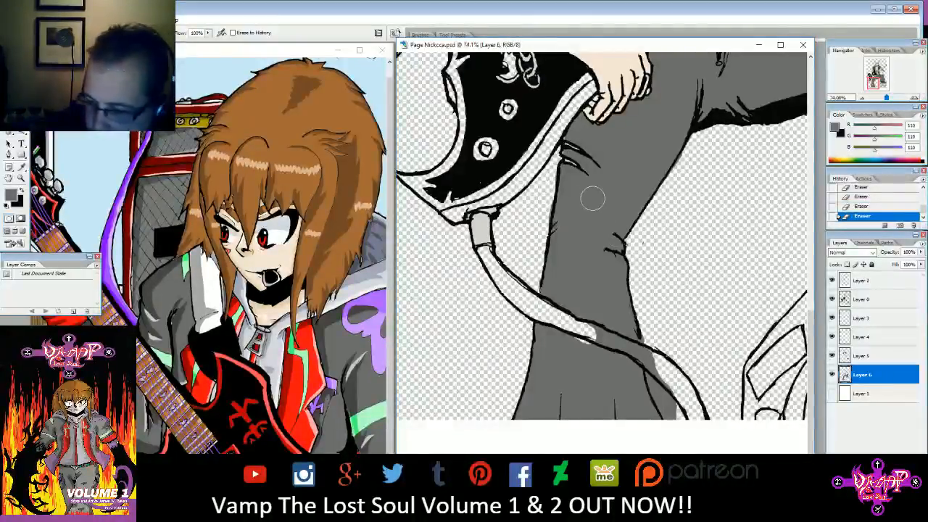
key("ctrl+z")
left_click_drag(576, 128, 564, 141)
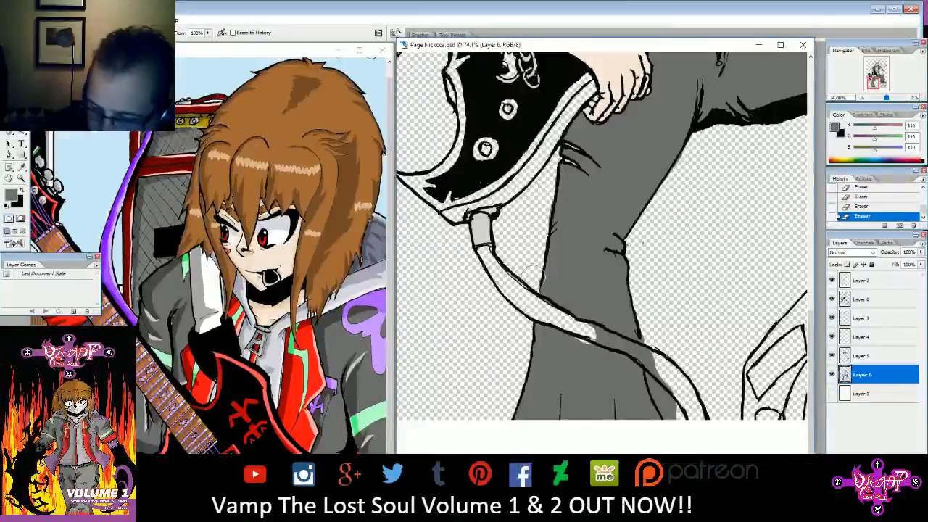
- Clear the mid grey from the rest of the cable and the hem's outer edge, and touch up the trousers beside it
mouse_move(597, 336)
left_mouse_down()
mouse_move(646, 358)
mouse_move(645, 342)
mouse_move(591, 323)
left_mouse_up()
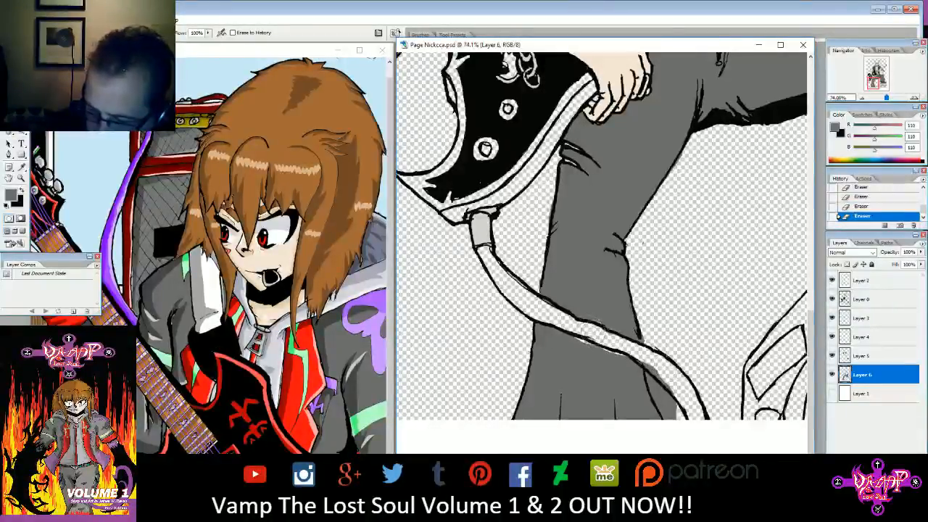
mouse_move(645, 363)
left_mouse_down()
mouse_move(648, 393)
mouse_move(665, 416)
left_mouse_up()
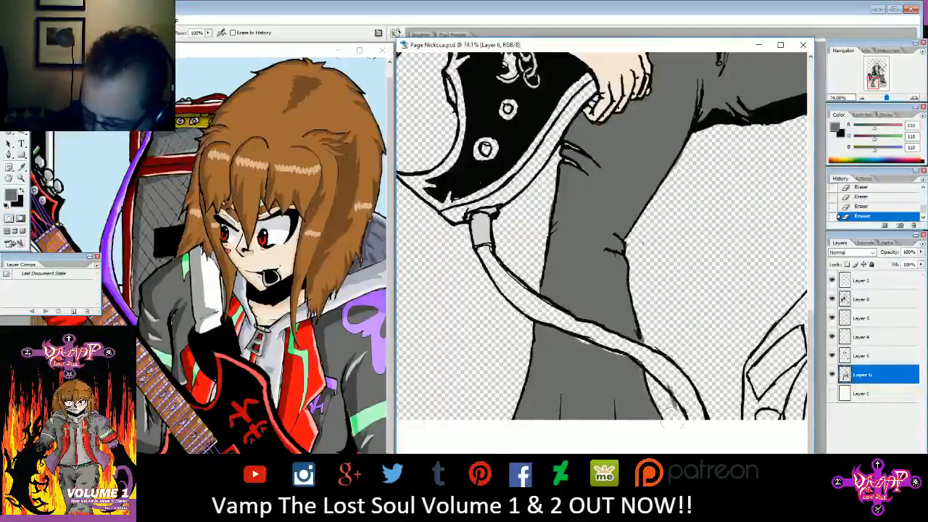
key("b")
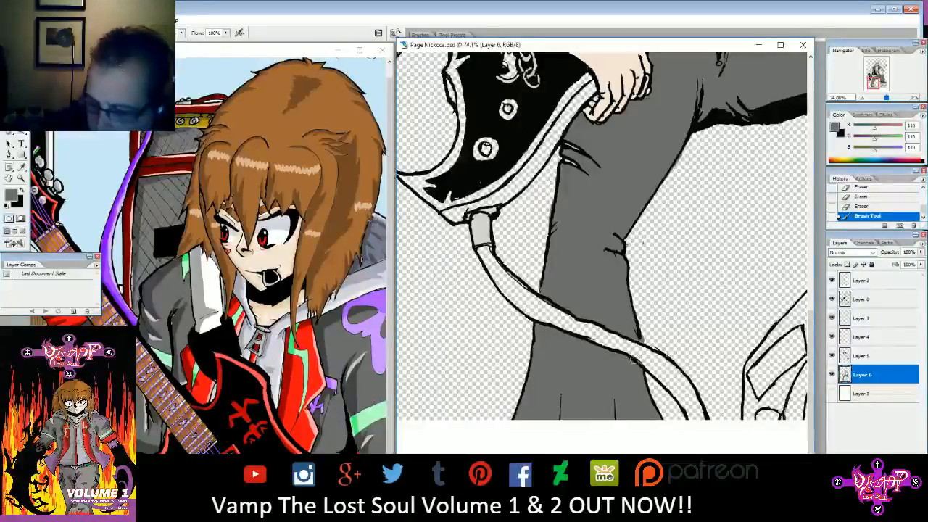
key("e")
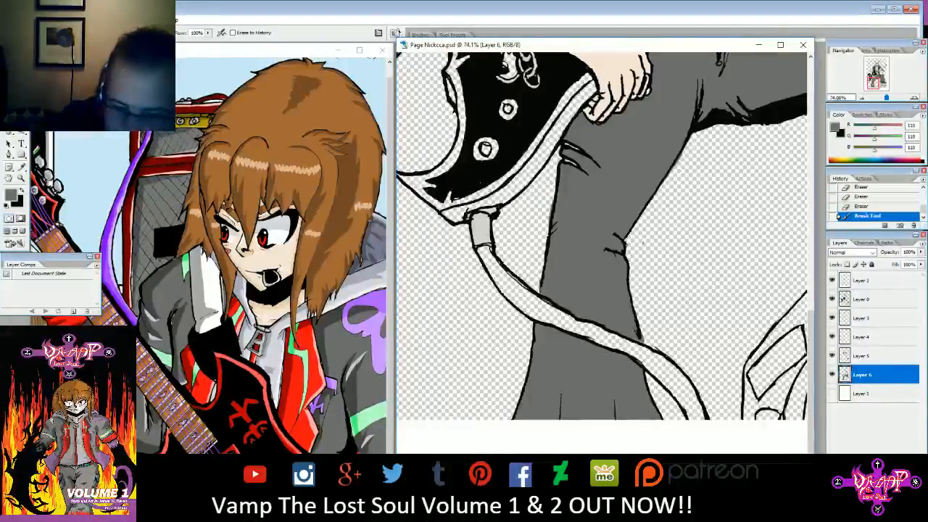
mouse_move(647, 332)
left_mouse_down()
mouse_move(658, 314)
mouse_move(645, 336)
left_mouse_up()
- Create a new normal-mode layer directly above Layer 1, beneath the existing colour layers
mouse_move(874, 83)
left_mouse_down()
mouse_move(874, 67)
mouse_move(884, 69)
mouse_move(877, 75)
left_mouse_up()
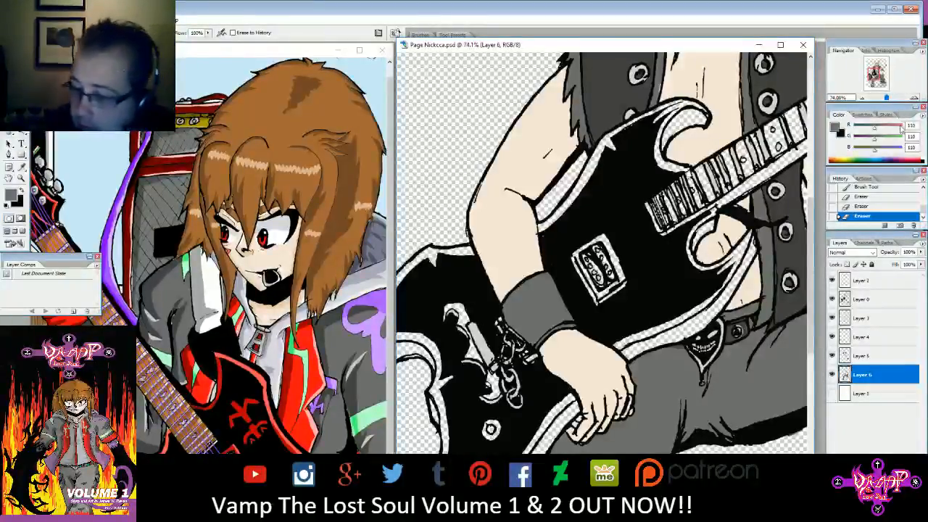
left_click_drag(886, 98, 883, 100)
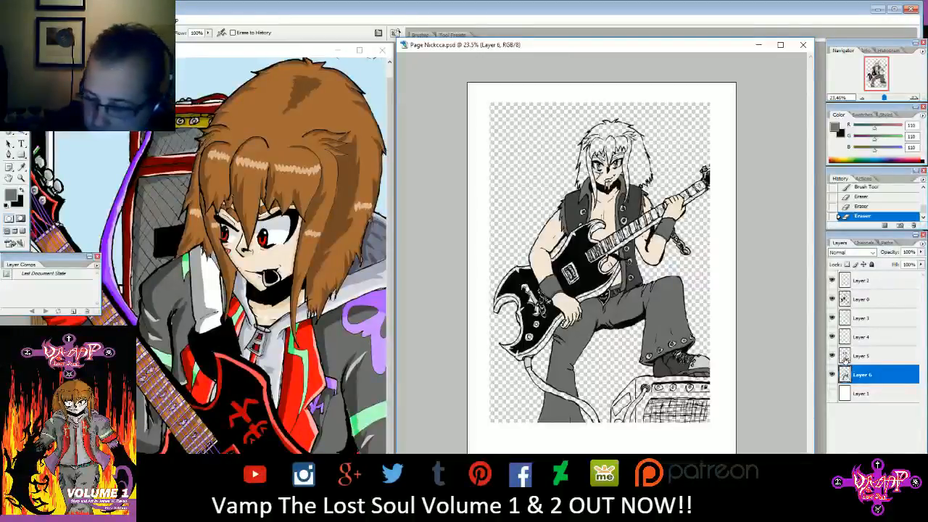
left_click(860, 355)
left_click(863, 374)
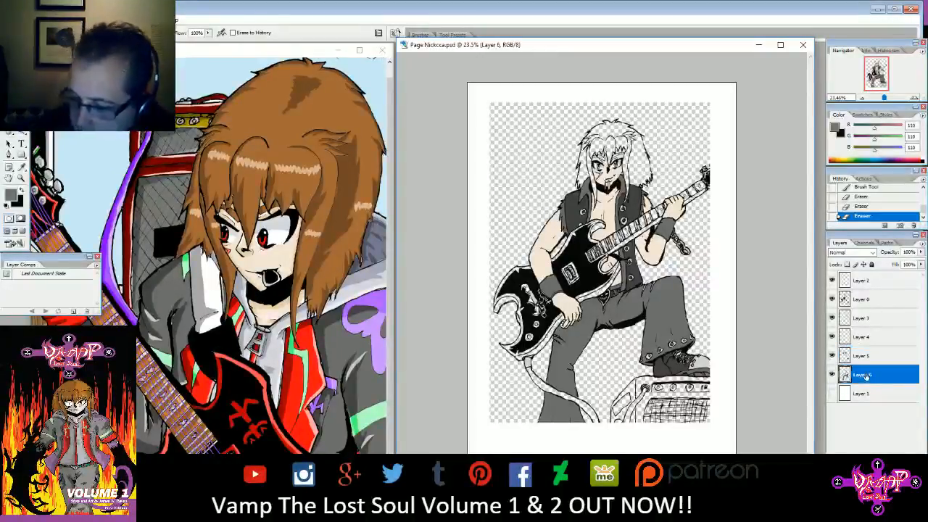
left_click(861, 393)
left_click(72, 20)
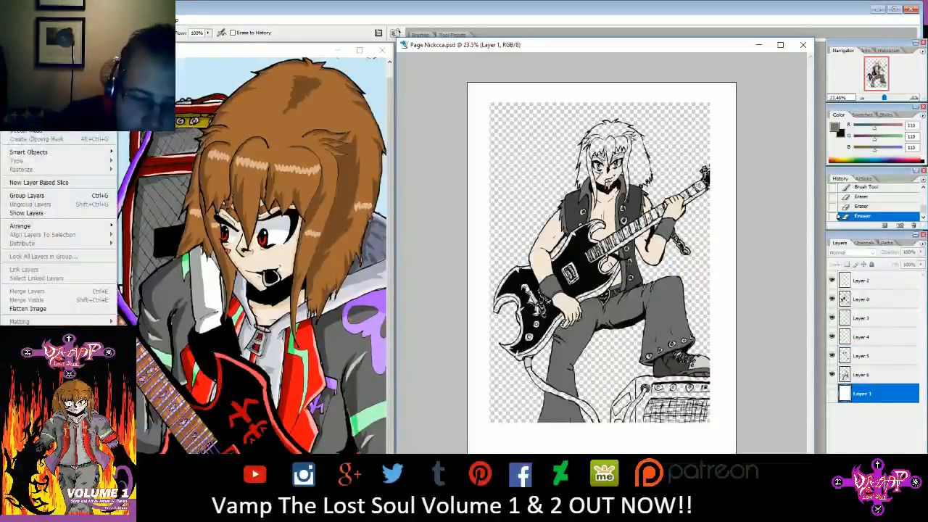
mouse_move(65, 30)
left_click(192, 30)
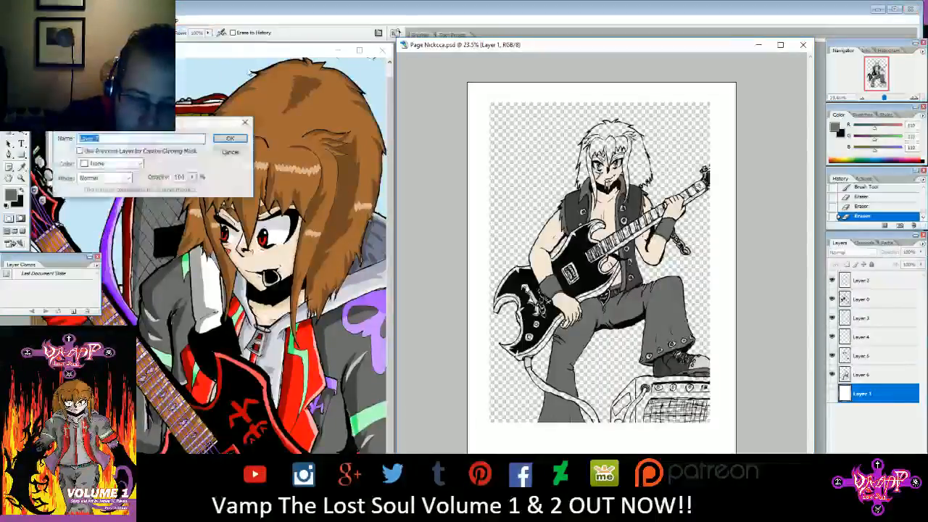
left_click(225, 136)
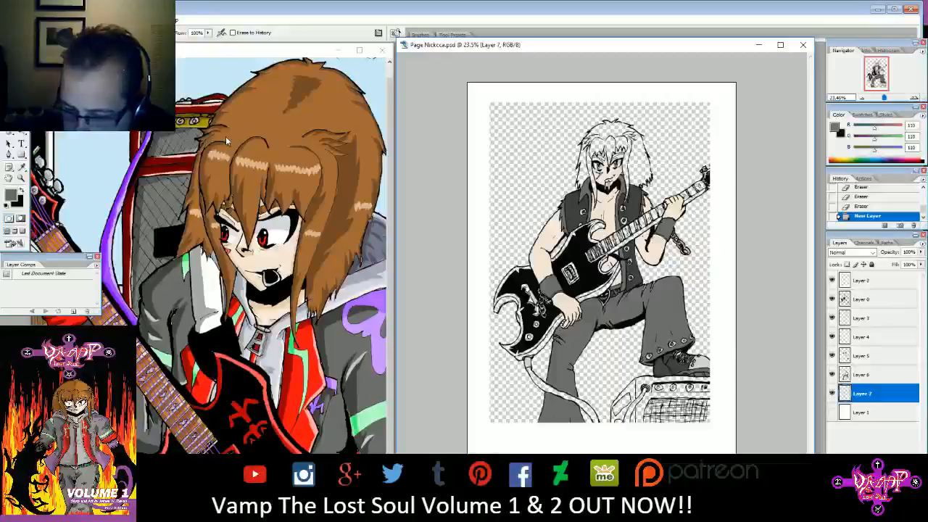
- Sample the brown from the reference character's hair as the brush colour for the guitarist's hair
key("i")
left_click(282, 120)
key("b")
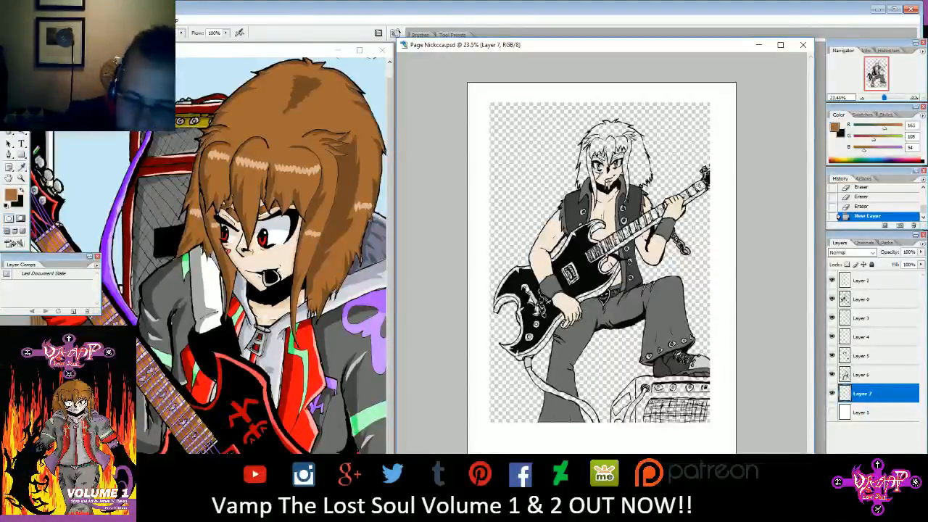
left_click_drag(883, 97, 877, 63)
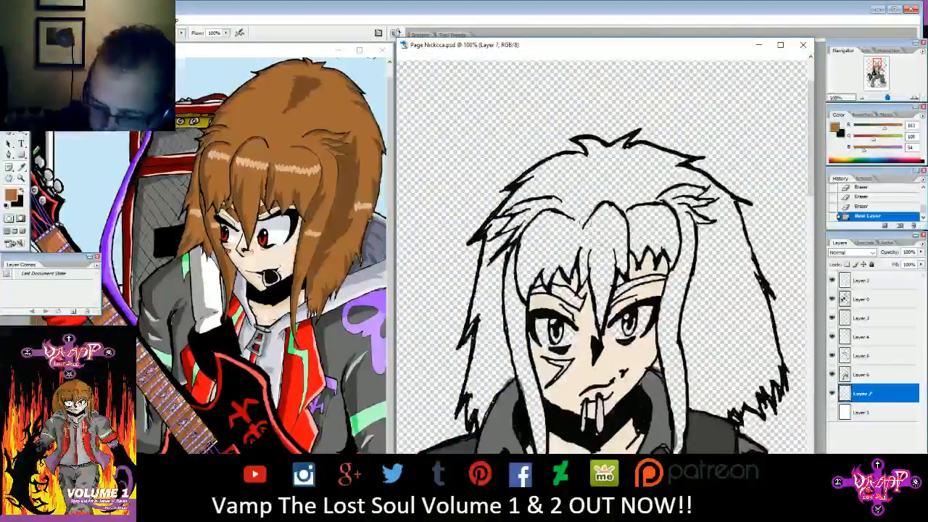
- Brush the sampled brown on Layer 7 around the hair's outer outline and down the long lock right of the face
left_click(57, 32)
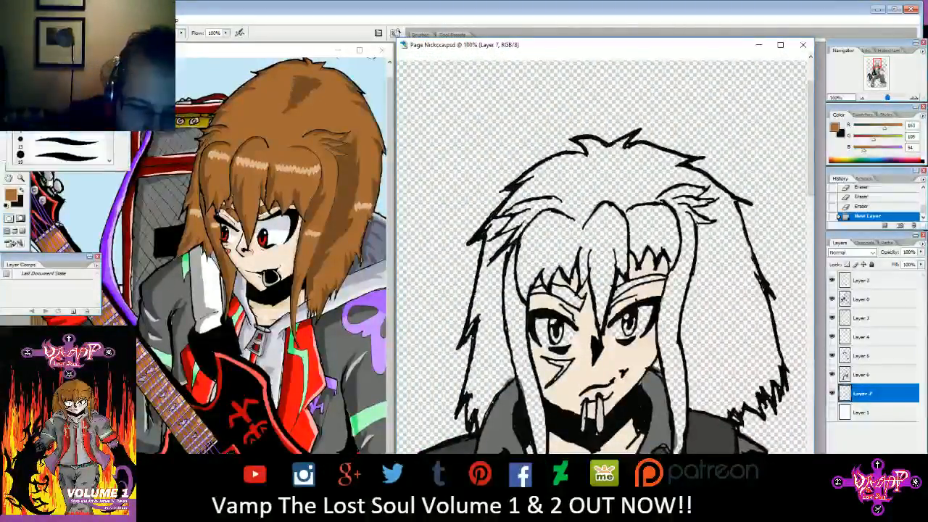
mouse_move(506, 253)
left_mouse_down()
mouse_move(502, 281)
mouse_move(474, 321)
left_mouse_up()
mouse_move(492, 235)
left_mouse_down()
mouse_move(540, 179)
mouse_move(629, 130)
mouse_move(696, 154)
mouse_move(748, 194)
mouse_move(782, 377)
mouse_move(750, 402)
mouse_move(724, 388)
mouse_move(676, 402)
mouse_move(679, 444)
left_mouse_up()
mouse_move(698, 395)
left_mouse_down()
mouse_move(690, 284)
mouse_move(677, 260)
left_mouse_up()
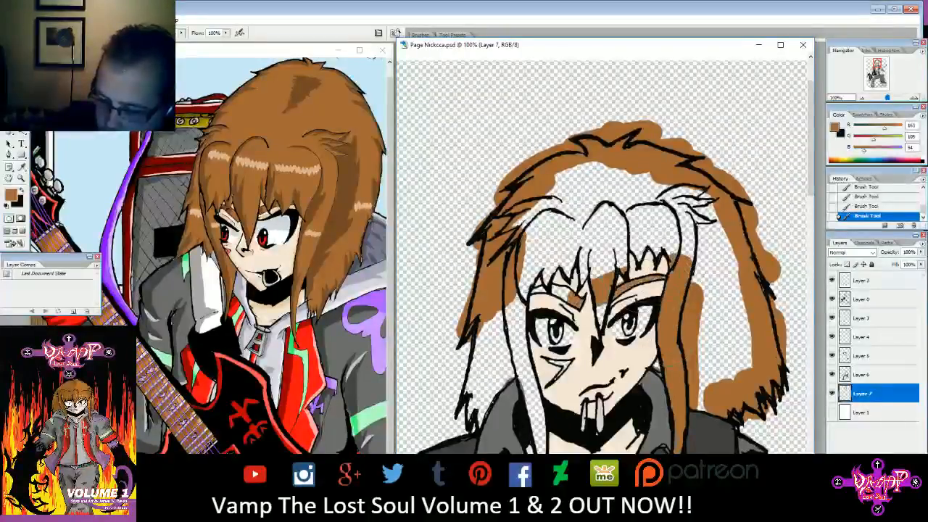
- Fill the fringe, the crown and the large mass of hair on the right side with the same brown
left_click_drag(589, 301, 535, 282)
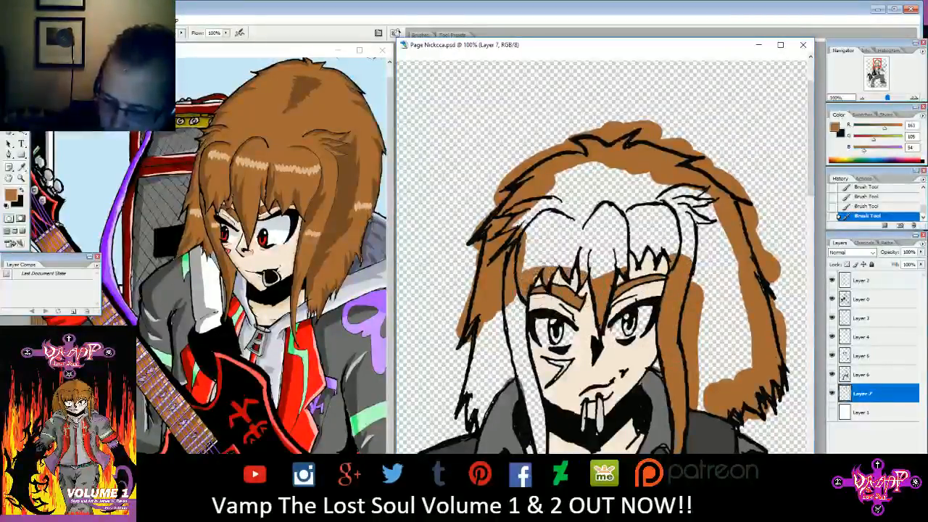
mouse_move(658, 229)
left_mouse_down()
mouse_move(703, 250)
mouse_move(707, 238)
left_mouse_up()
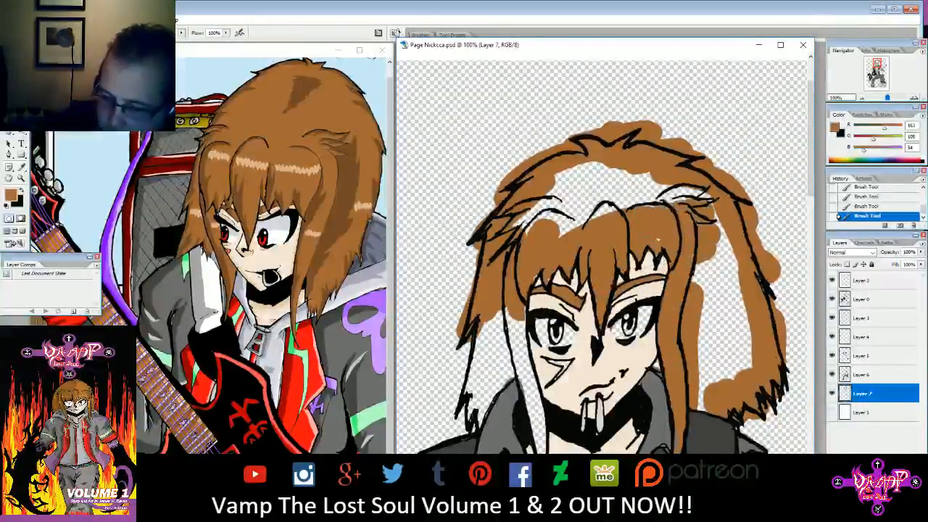
mouse_move(645, 196)
left_mouse_down()
mouse_move(569, 213)
mouse_move(602, 177)
mouse_move(540, 210)
mouse_move(623, 173)
left_mouse_up()
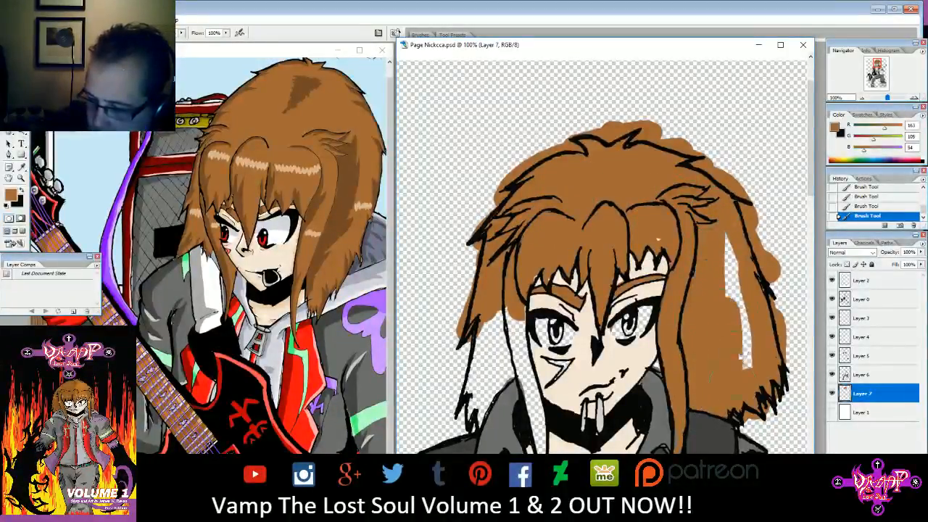
mouse_move(739, 357)
left_mouse_down()
mouse_move(732, 279)
mouse_move(724, 291)
left_mouse_up()
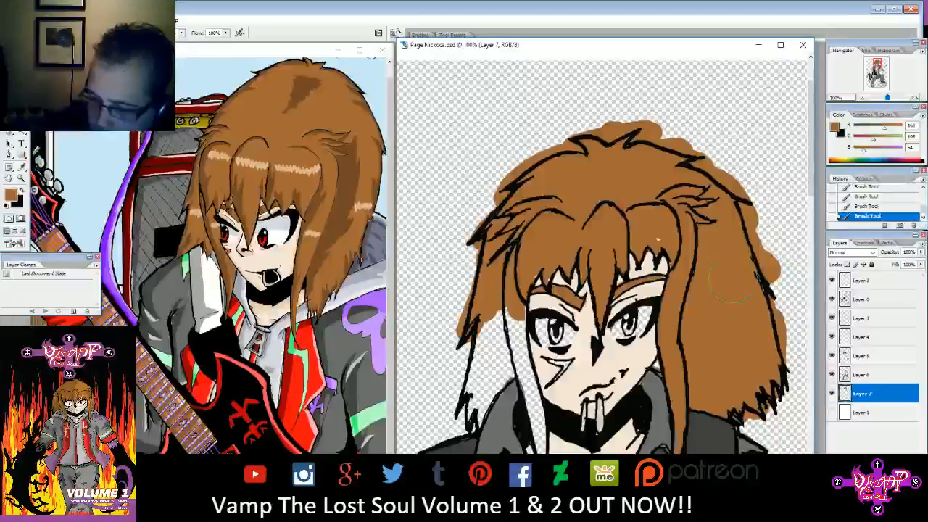
- Paint the hair left of the face brown, including the long front lock that reaches down onto the chest
mouse_move(475, 290)
left_mouse_down()
mouse_move(449, 432)
mouse_move(507, 355)
mouse_move(457, 370)
left_mouse_up()
mouse_move(505, 308)
left_mouse_down()
mouse_move(516, 388)
mouse_move(526, 330)
mouse_move(541, 366)
left_mouse_up()
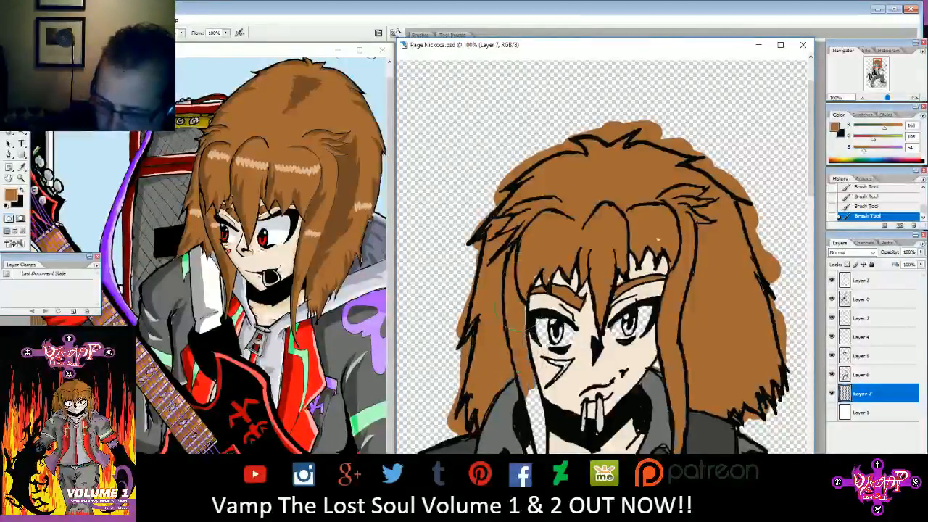
mouse_move(524, 417)
left_mouse_down()
mouse_move(545, 282)
mouse_move(591, 303)
mouse_move(608, 333)
mouse_move(605, 395)
left_mouse_up()
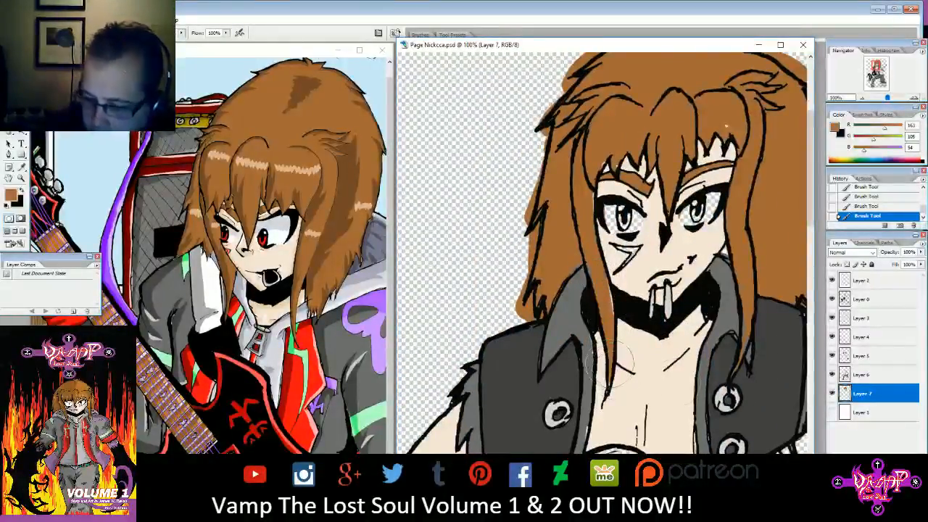
left_click(859, 319)
key("e")
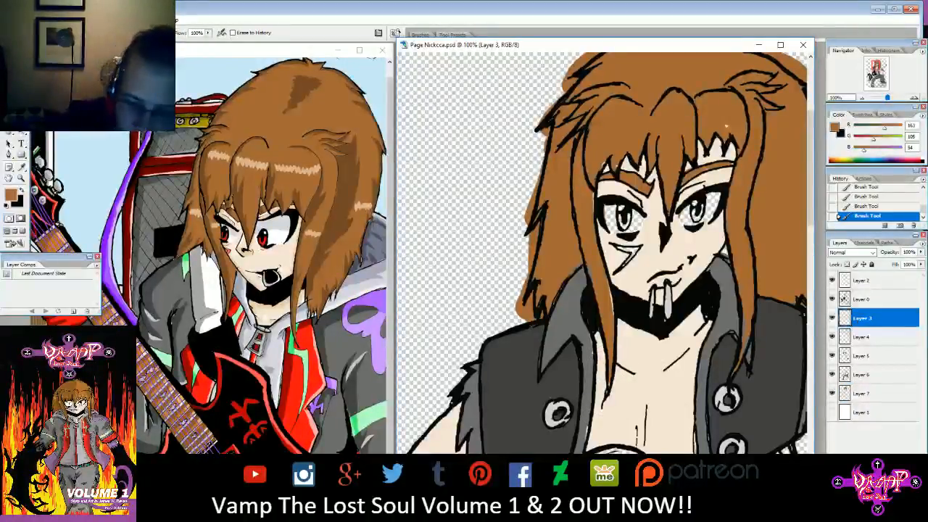
left_click_drag(611, 381, 611, 387)
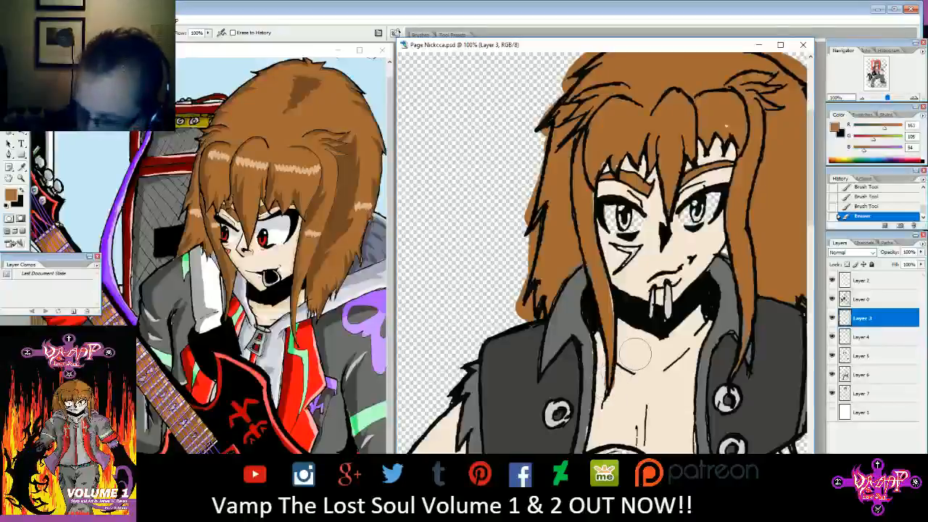
left_click(869, 206)
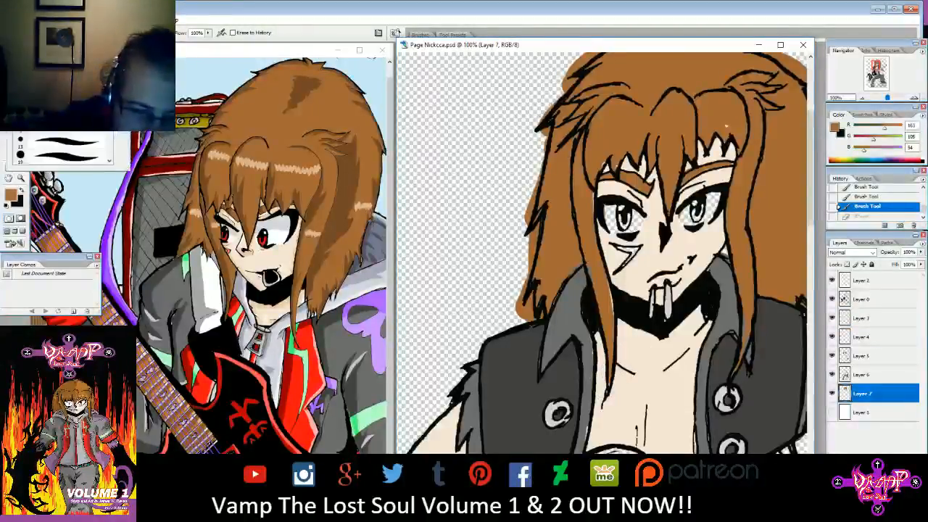
left_click_drag(609, 379, 611, 391)
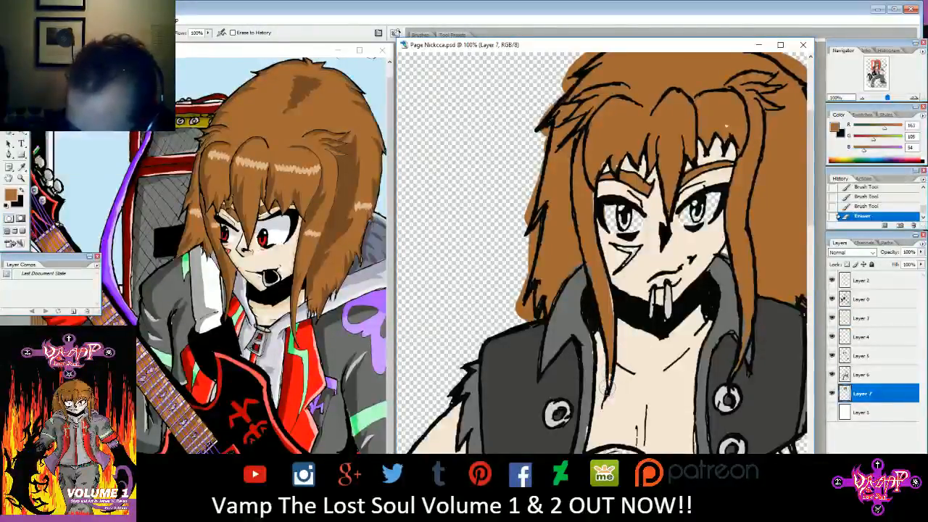
left_click(870, 206)
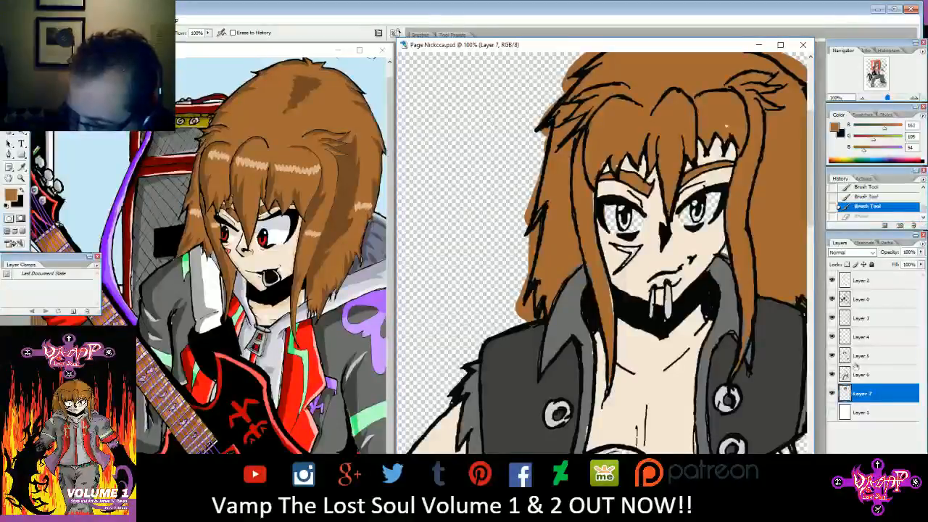
- On Layer 3, erase the colour overlapping the left front lock's tip and edge and along the adjoining collar edge
left_click(861, 318)
left_click_drag(606, 377, 608, 386)
left_click_drag(612, 296, 615, 317)
left_click_drag(584, 427, 579, 446)
left_click_drag(582, 353, 588, 335)
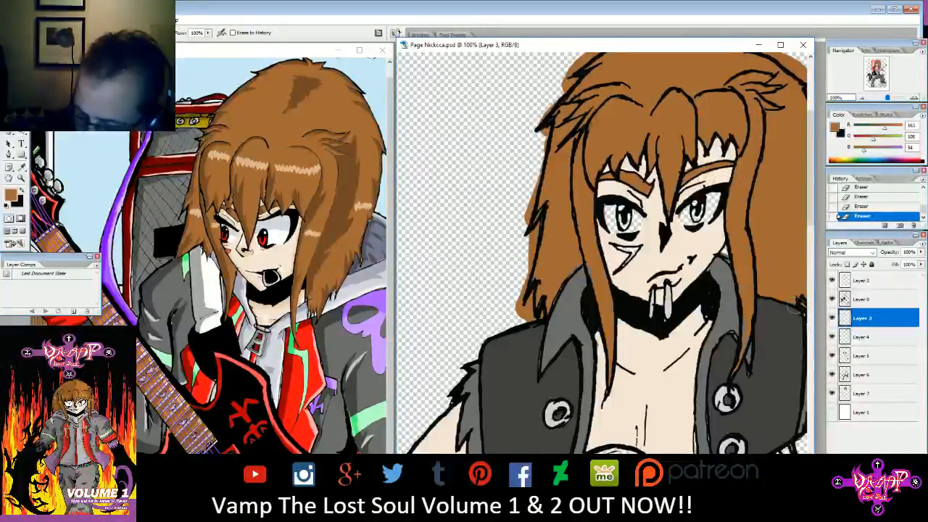
- Dab brown on Layer 7 into the small gap between the jaw and the long lock on the right
left_click(846, 336)
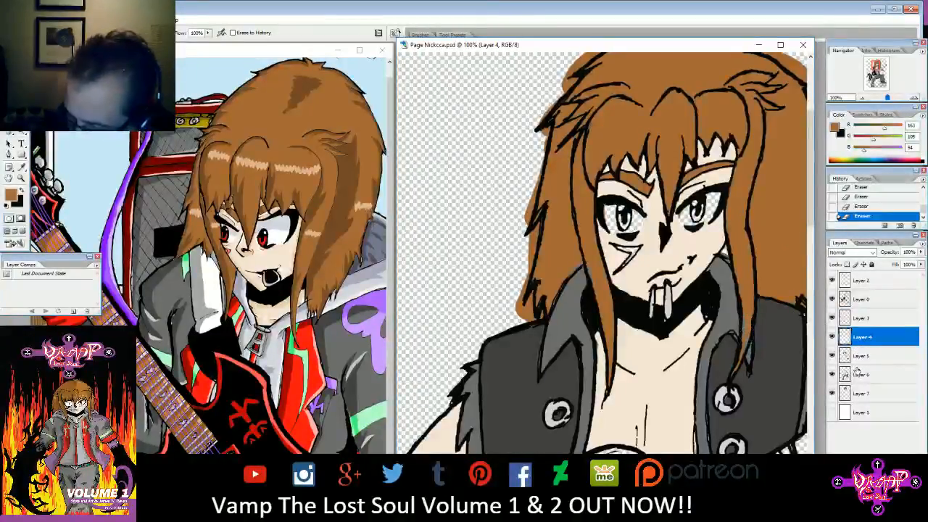
left_click(863, 358)
left_click(858, 374)
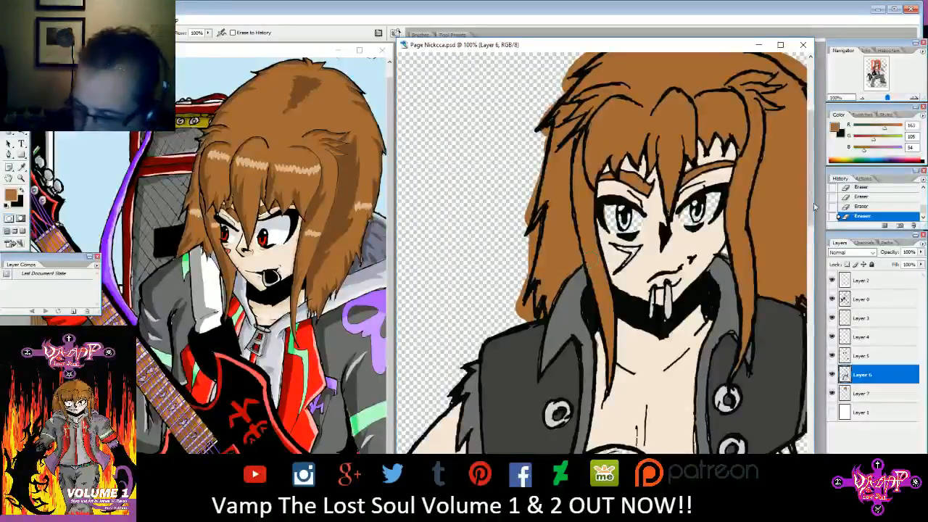
left_click(860, 393)
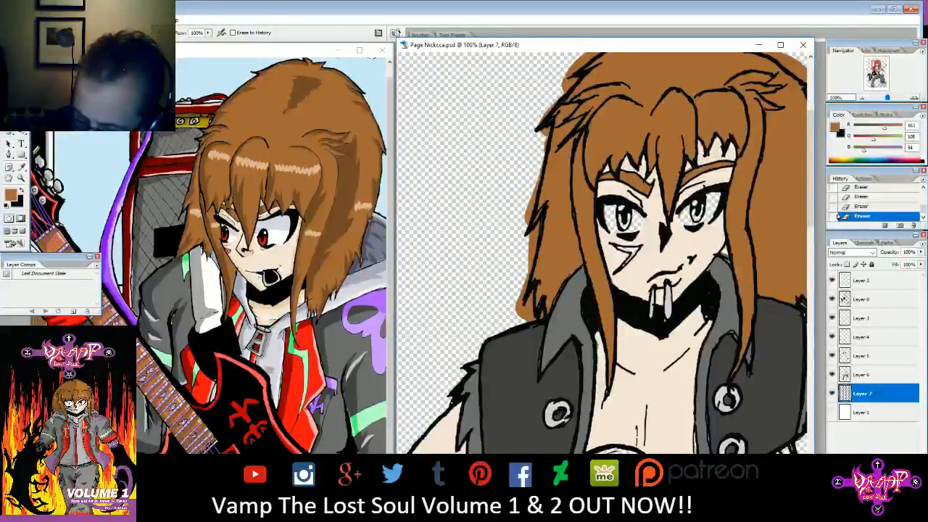
key("b")
left_click(727, 258)
left_click(725, 256)
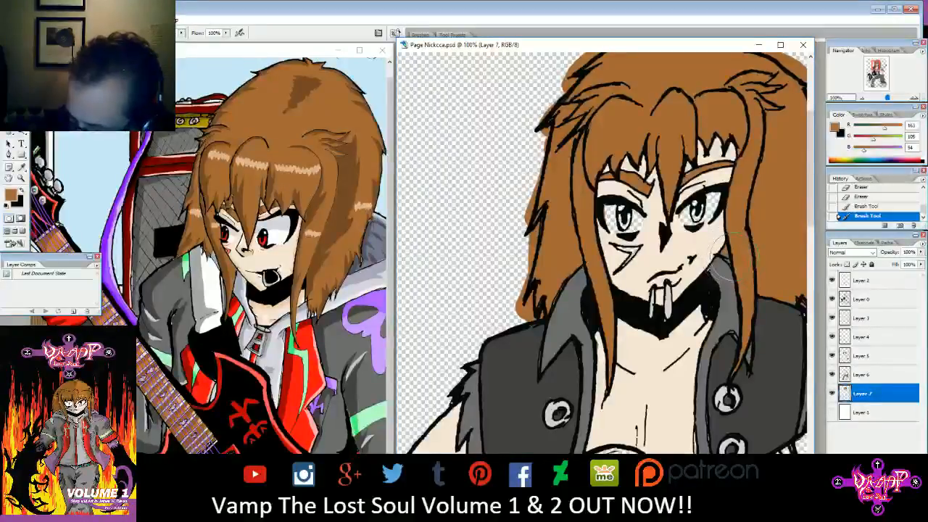
- On Layer 6, erase the colour covering the small hair gap between the jaw, collar and right lock
left_click(859, 375)
key("e")
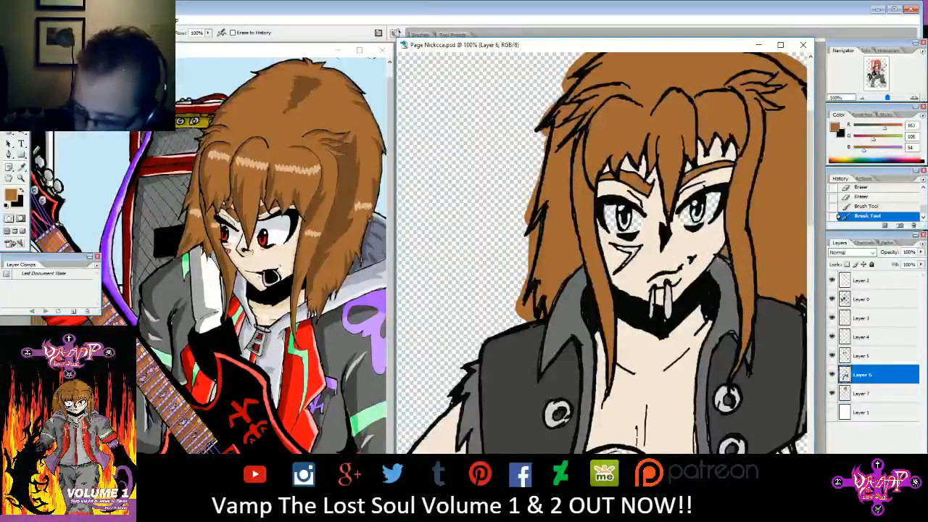
left_click(727, 264)
left_click(726, 264)
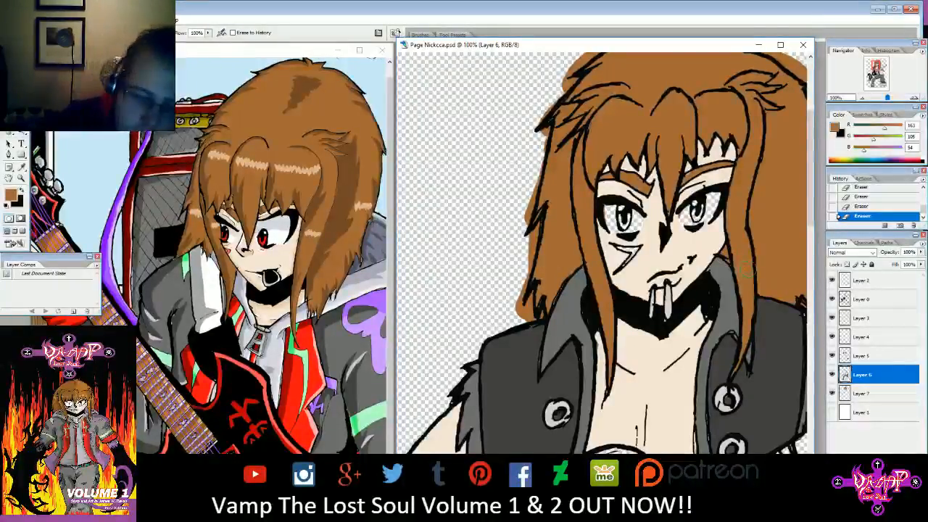
- Erase the brown overspill on Layer 7 outside the left edge of the hair, from the lower tips up to the crown
left_click(862, 393)
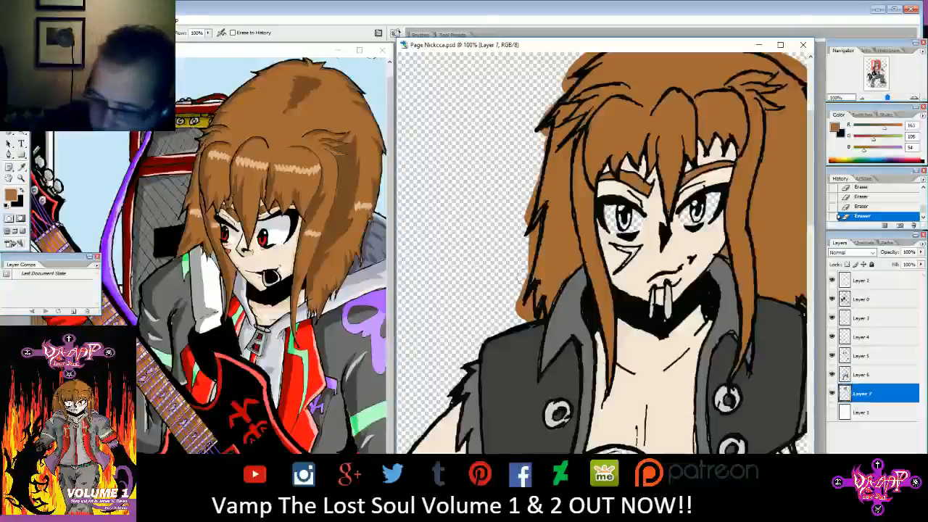
left_click_drag(523, 283, 539, 216)
mouse_move(519, 299)
left_mouse_down()
mouse_move(529, 297)
mouse_move(528, 312)
mouse_move(540, 316)
left_mouse_up()
mouse_move(527, 195)
left_mouse_down()
mouse_move(541, 142)
mouse_move(535, 116)
mouse_move(557, 85)
left_mouse_up()
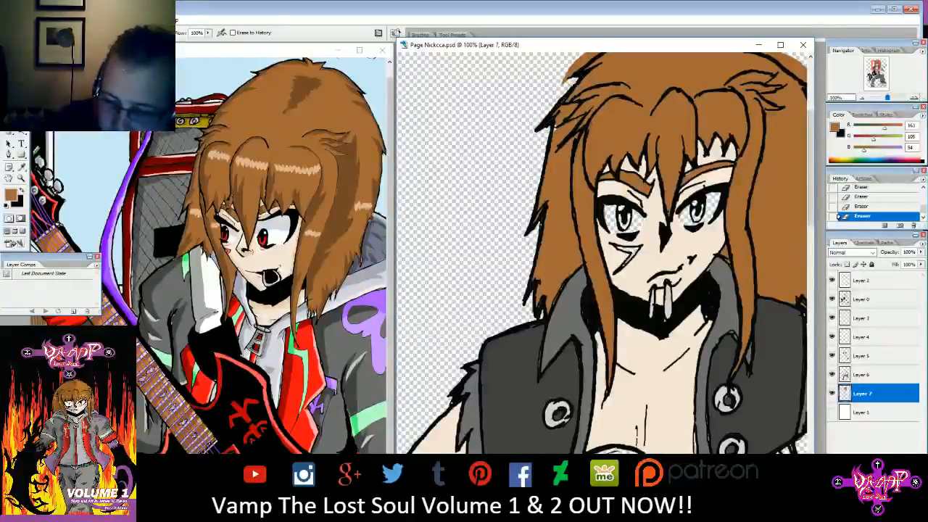
- Restore the brown inside the pointed tuft on the hair's upper left side and trim the excess around it
key("b")
left_click_drag(555, 99, 536, 129)
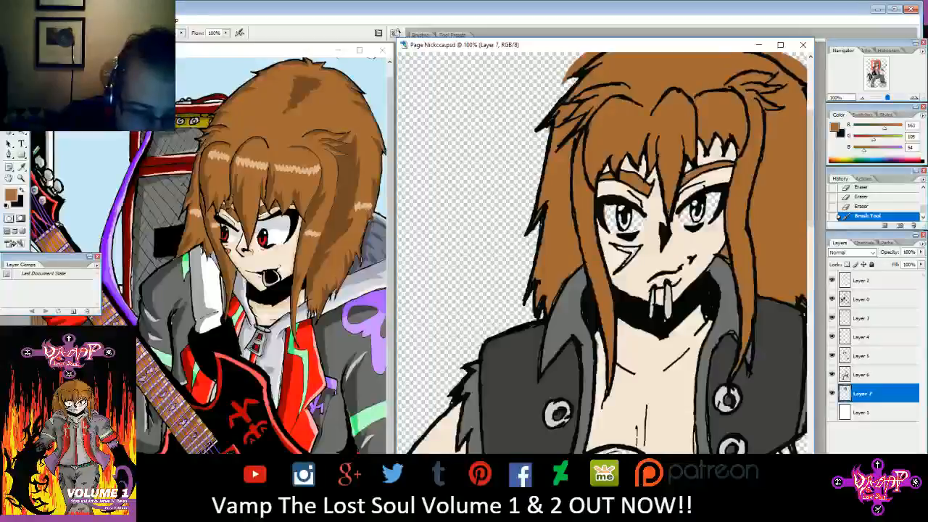
key("e")
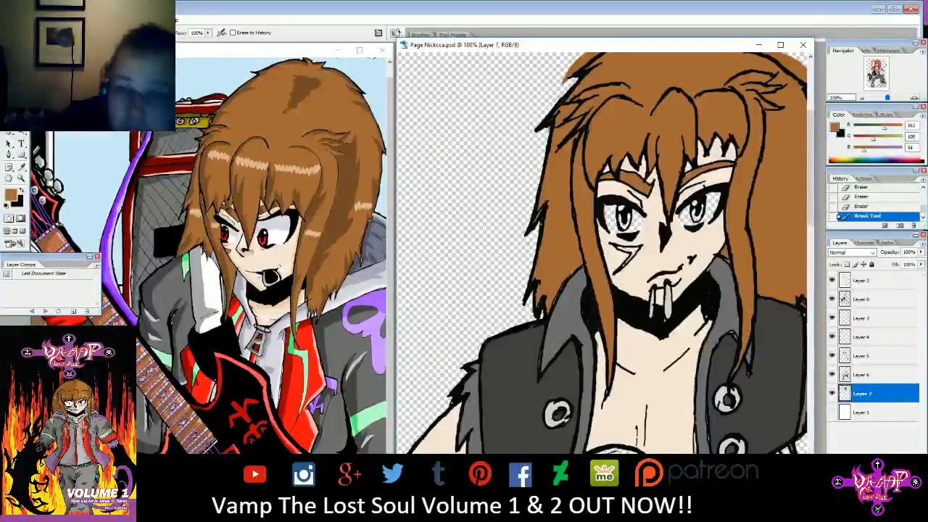
left_click_drag(545, 142, 551, 122)
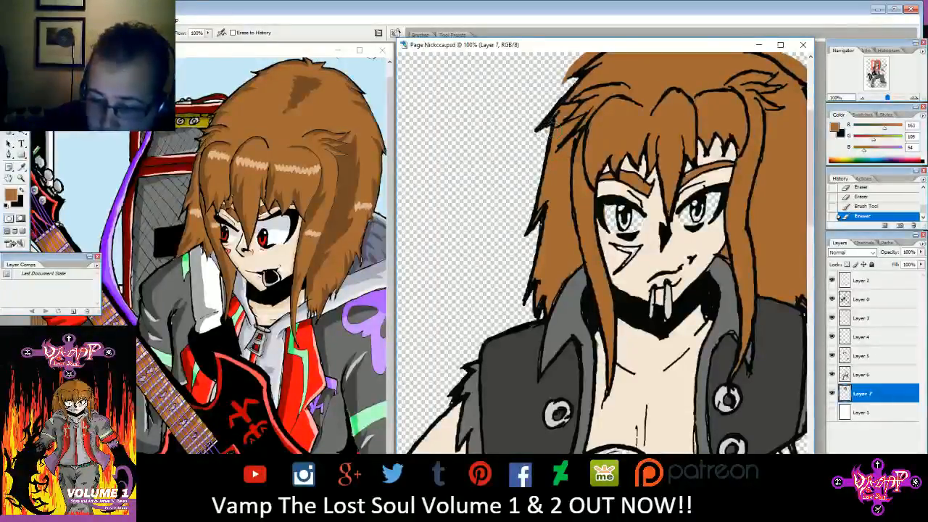
- Erase the brown overspill above the crown's left outline and brush brown back in just inside that line
left_click_drag(571, 69, 596, 54)
left_click_drag(507, 206, 557, 175)
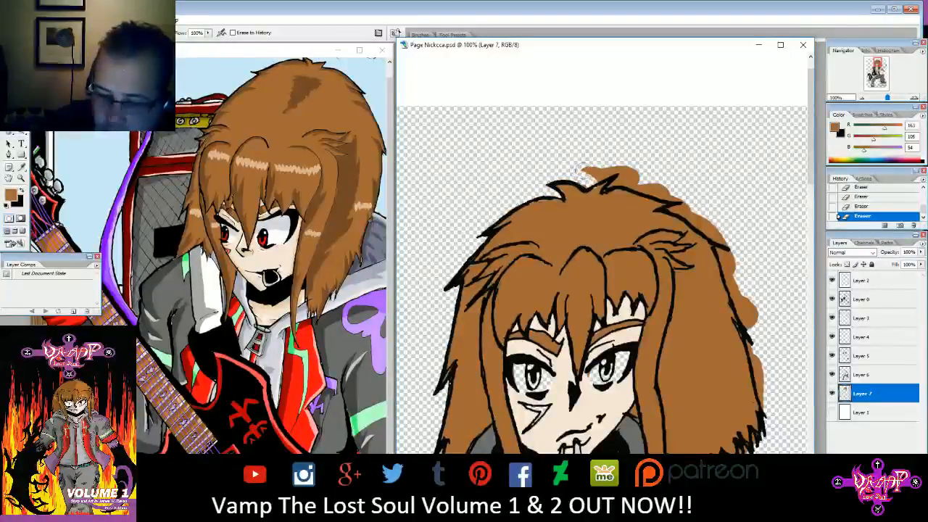
key("b")
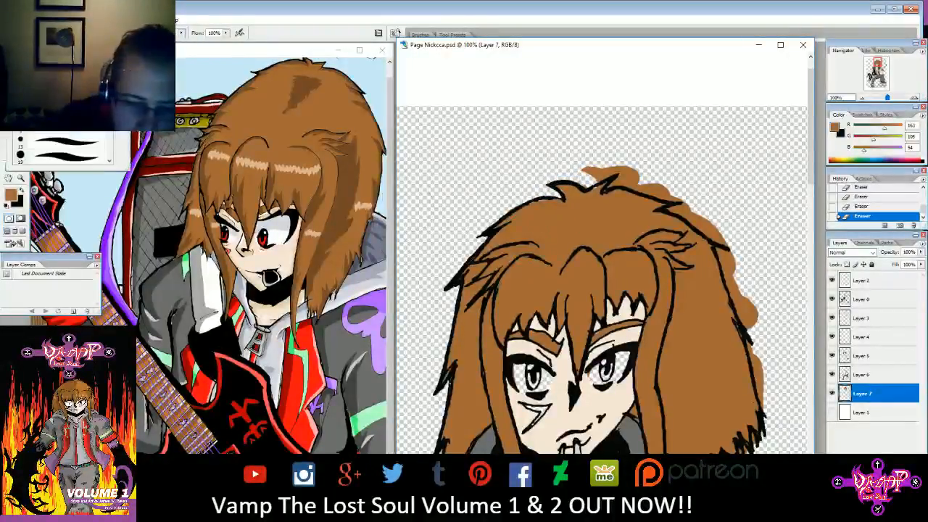
mouse_move(512, 204)
left_mouse_down()
mouse_move(559, 214)
mouse_move(555, 183)
left_mouse_up()
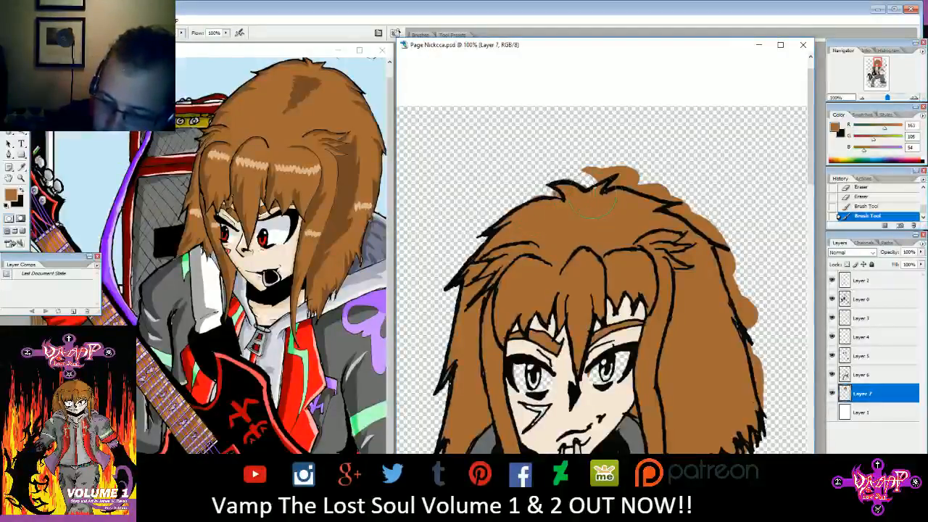
- Erase the brown overspill around the two top spikes and along the crown's right outline to the outer tuft
key("e")
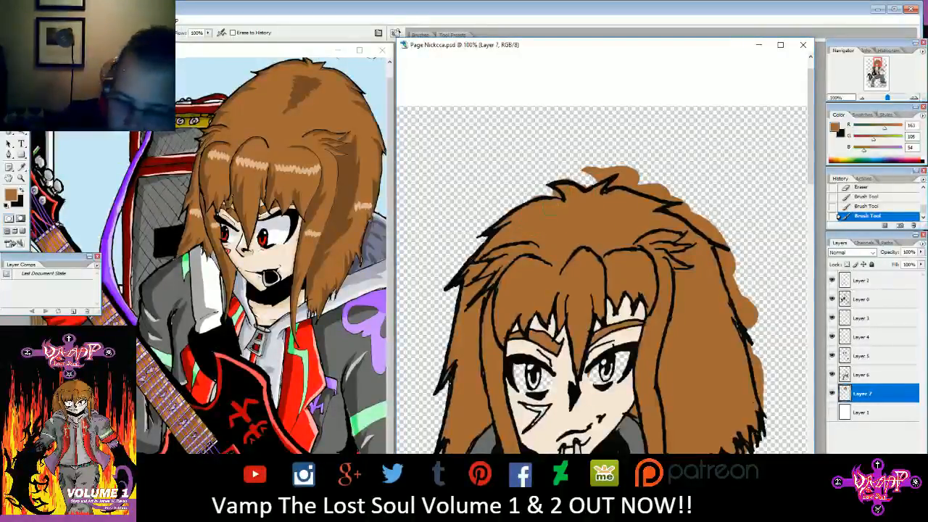
mouse_move(555, 193)
left_mouse_down()
mouse_move(538, 189)
mouse_move(550, 185)
left_mouse_up()
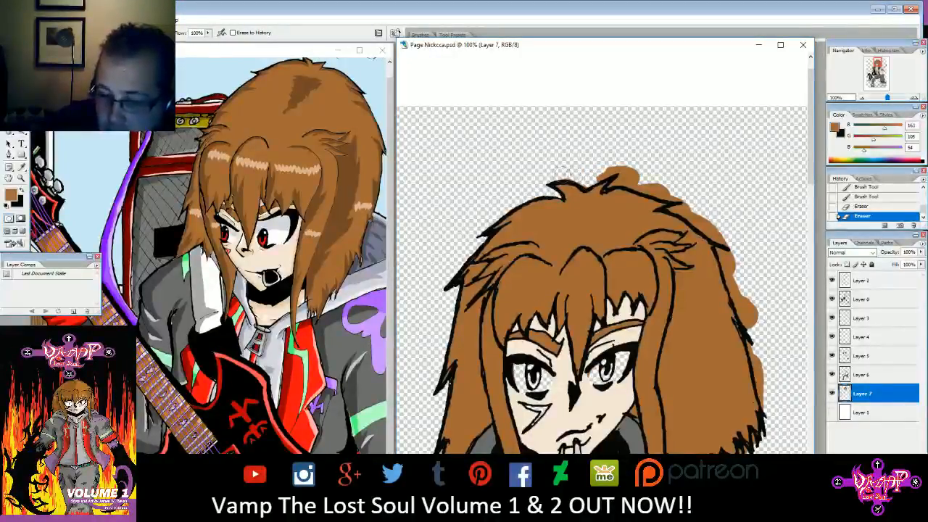
left_click_drag(597, 174, 635, 165)
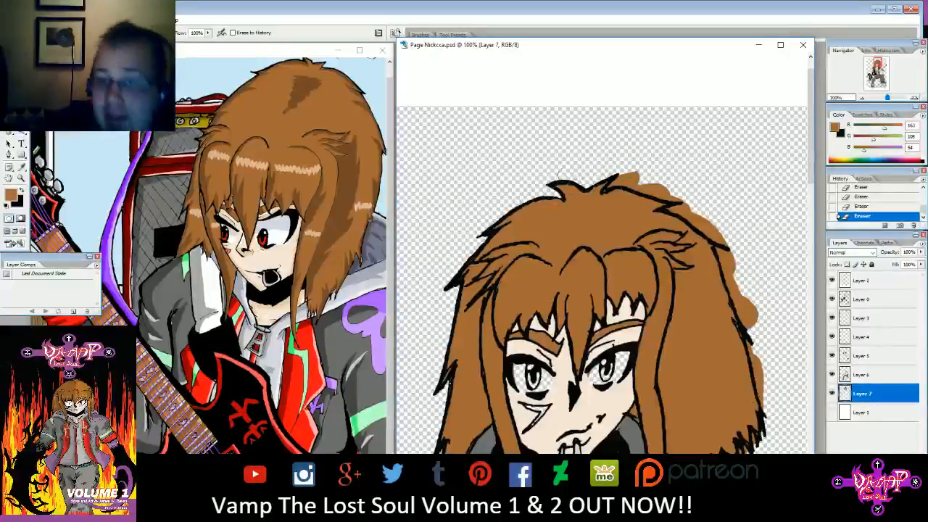
mouse_move(558, 176)
left_mouse_down()
mouse_move(639, 174)
mouse_move(625, 181)
mouse_move(668, 190)
mouse_move(656, 190)
mouse_move(701, 212)
mouse_move(685, 216)
mouse_move(734, 248)
left_mouse_up()
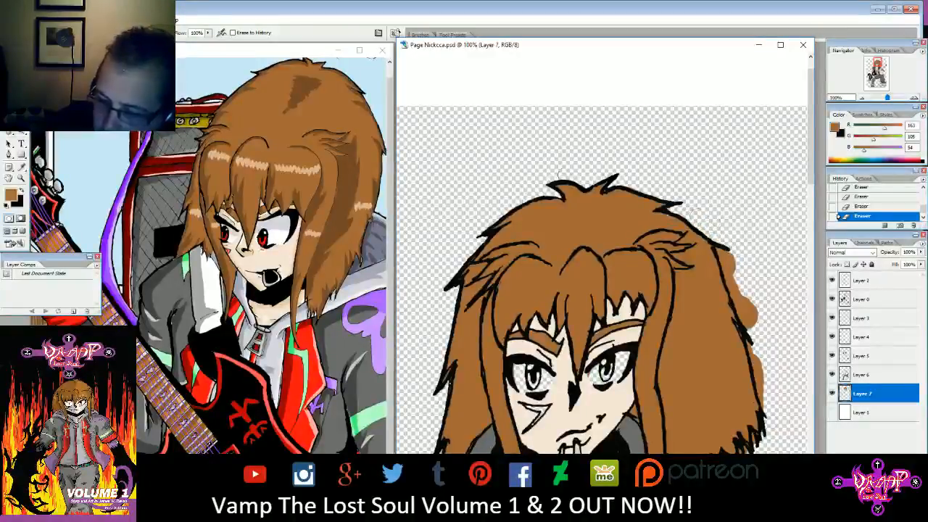
- Erase the brown overspill outside the upper half of the hair's right edge, below the outer tuft
left_click_drag(686, 214, 641, 123)
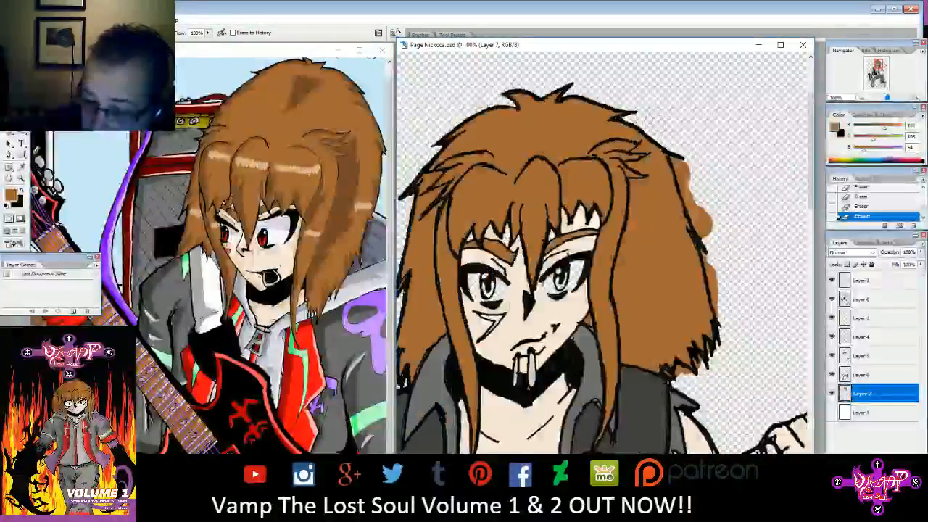
mouse_move(677, 161)
left_mouse_down()
mouse_move(696, 221)
mouse_move(714, 242)
left_mouse_up()
key("ctrl+z")
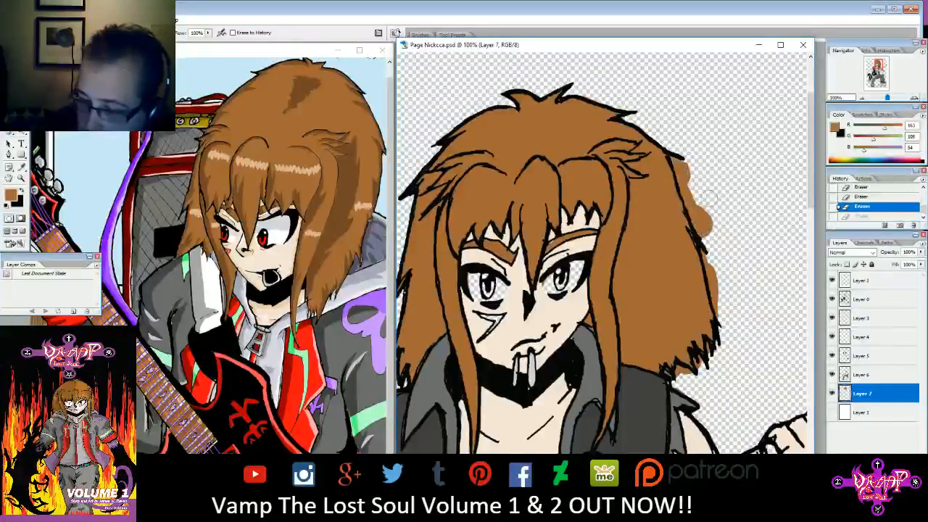
mouse_move(678, 156)
left_mouse_down()
mouse_move(709, 230)
mouse_move(684, 169)
left_mouse_up()
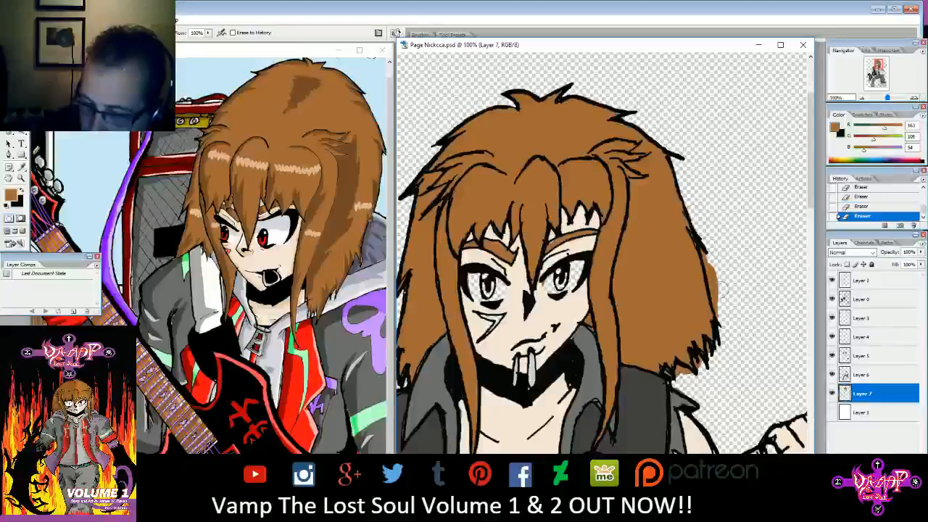
- Erase the brown overspill outside the lower half of the hair's right edge, down to the jagged tips
left_click_drag(711, 262, 722, 313)
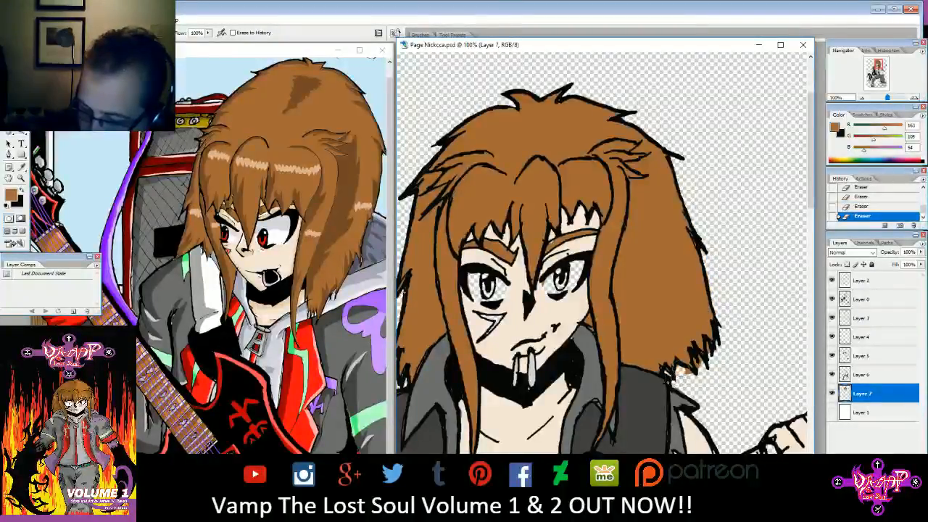
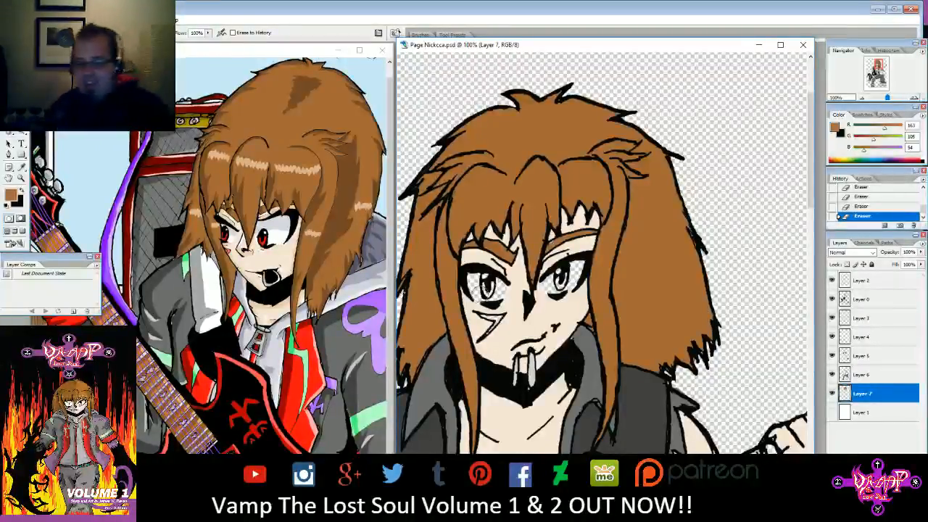
left_click_drag(876, 66, 882, 101)
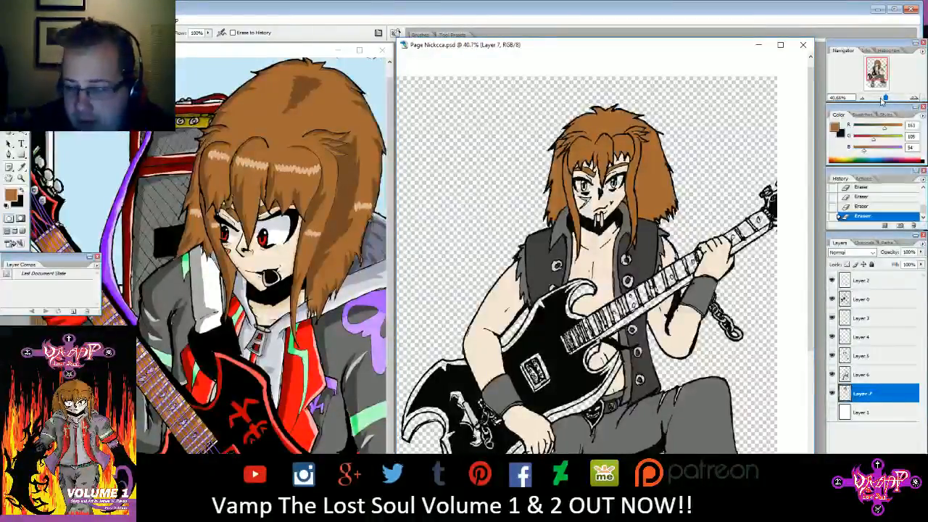
left_click_drag(877, 73, 878, 75)
- Sample the red from the reference character's eye and brush it onto the guitar's upper horn and upper edge trim on Layer 7
left_click(23, 166)
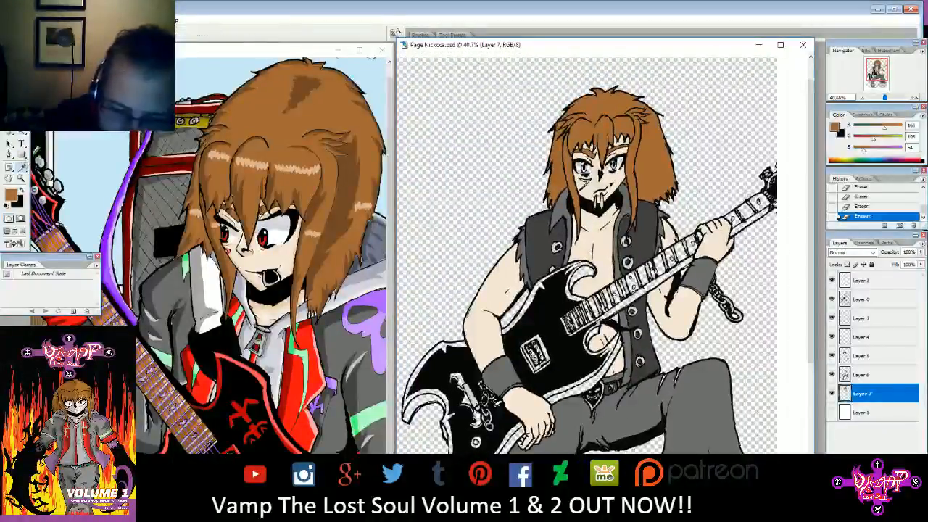
left_click(266, 235)
left_click(267, 237)
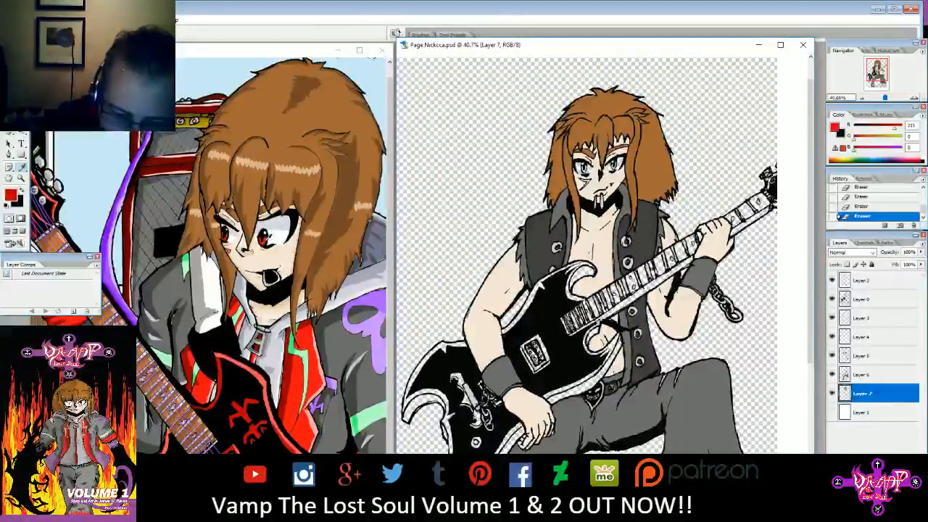
key("b")
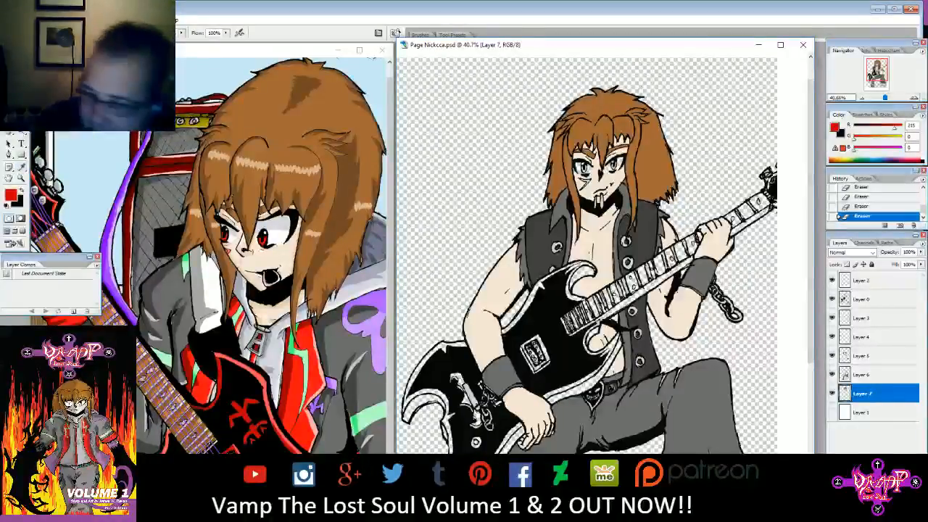
left_click_drag(885, 98, 887, 97)
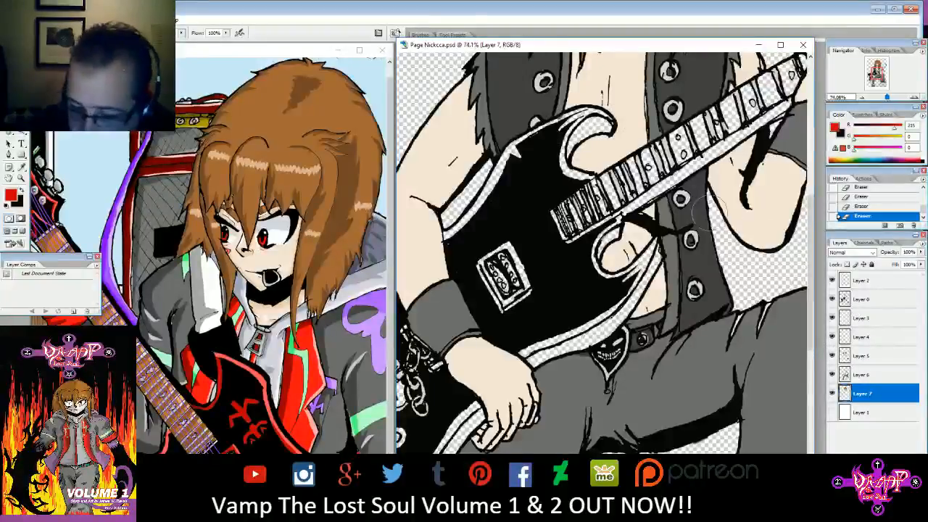
left_click(859, 376)
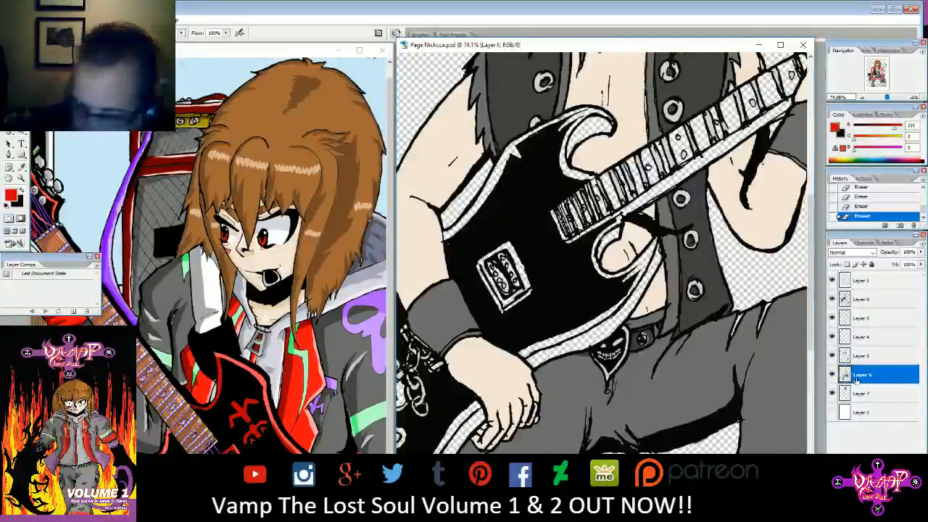
key("e")
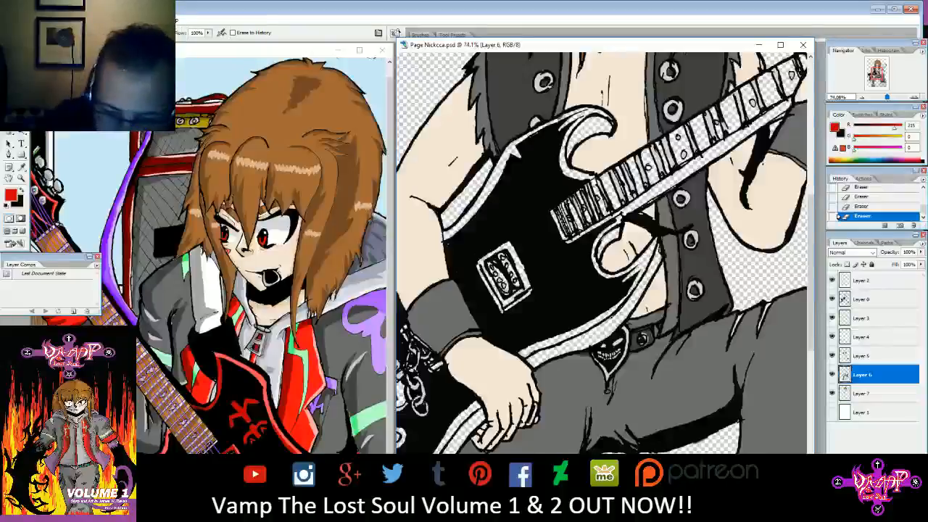
left_click(872, 393)
key("b")
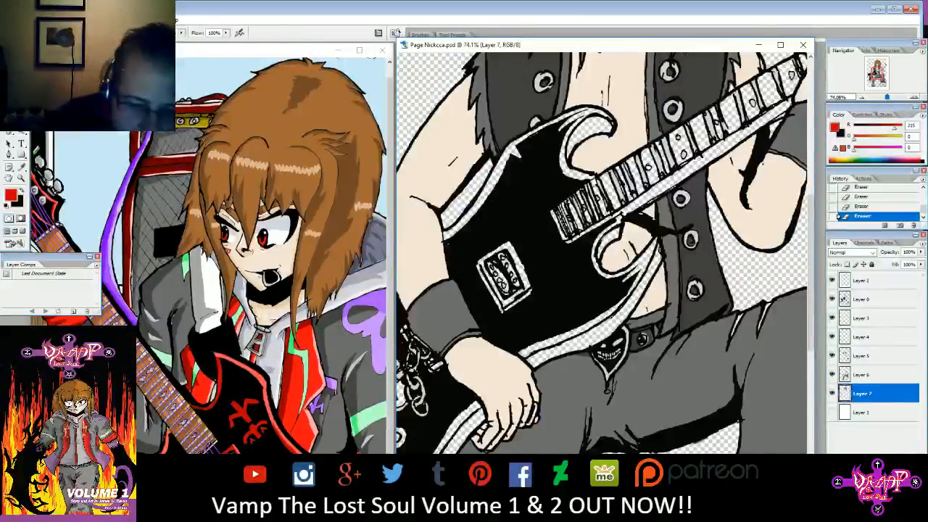
mouse_move(574, 118)
left_mouse_down()
mouse_move(565, 133)
mouse_move(511, 148)
left_mouse_up()
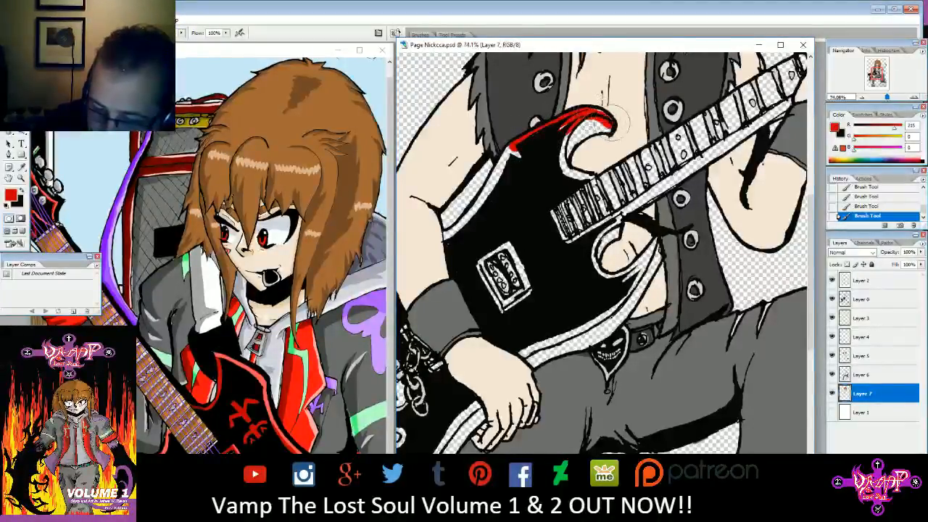
left_click_drag(603, 128, 593, 142)
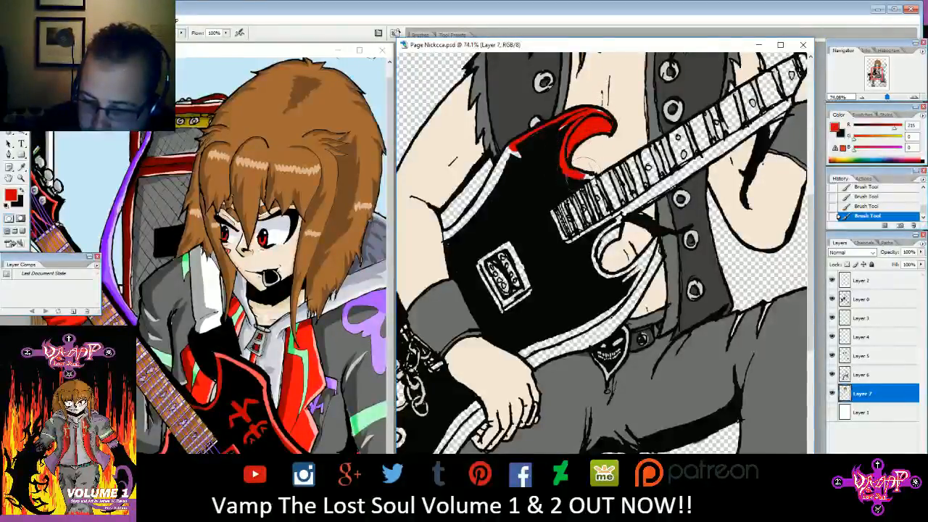
mouse_move(443, 238)
left_mouse_down()
mouse_move(487, 205)
mouse_move(516, 148)
left_mouse_up()
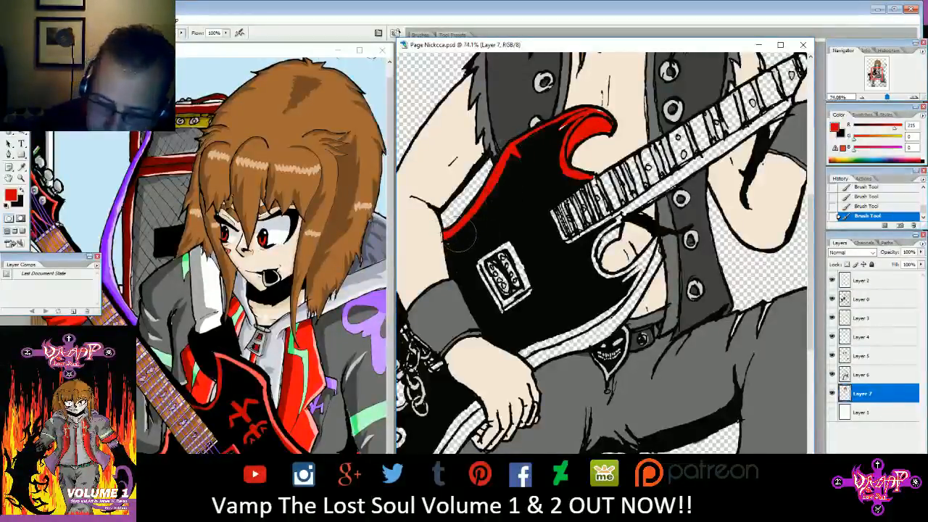
- Brush red over the trim around the guitar's rear horns and along its lower edge up to the lower cutaway
left_click_drag(875, 73, 870, 78)
mouse_move(593, 106)
left_mouse_down()
mouse_move(559, 122)
mouse_move(551, 111)
mouse_move(537, 125)
mouse_move(484, 223)
mouse_move(493, 170)
left_mouse_up()
mouse_move(507, 135)
left_mouse_down()
mouse_move(473, 203)
mouse_move(475, 232)
mouse_move(515, 218)
mouse_move(478, 228)
mouse_move(482, 243)
mouse_move(524, 203)
mouse_move(503, 217)
mouse_move(511, 196)
mouse_move(555, 192)
mouse_move(511, 184)
mouse_move(554, 192)
mouse_move(544, 187)
mouse_move(561, 210)
mouse_move(558, 239)
mouse_move(565, 210)
mouse_move(554, 250)
mouse_move(576, 234)
mouse_move(562, 246)
mouse_move(564, 281)
mouse_move(572, 261)
left_mouse_up()
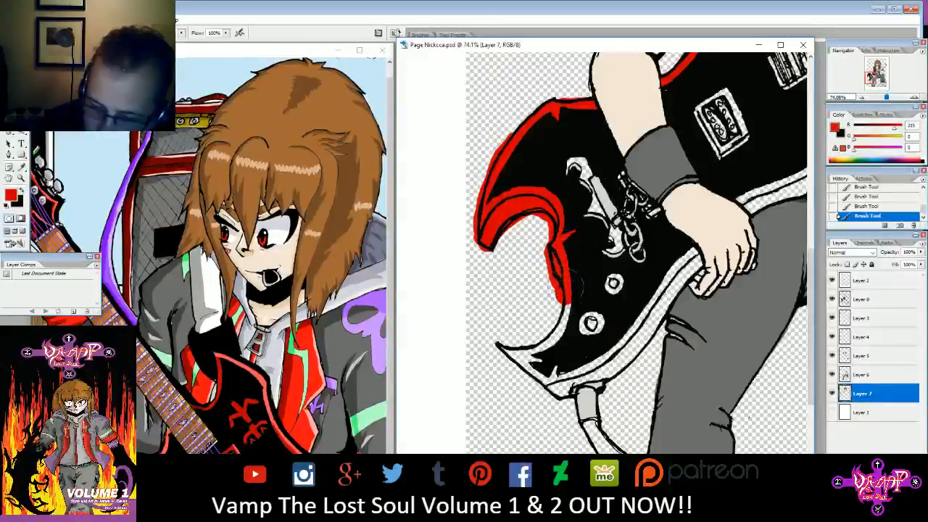
mouse_move(500, 345)
left_mouse_down()
mouse_move(560, 340)
mouse_move(573, 298)
mouse_move(575, 334)
mouse_move(516, 365)
mouse_move(554, 377)
mouse_move(551, 361)
mouse_move(558, 398)
mouse_move(619, 362)
mouse_move(625, 333)
mouse_move(674, 289)
left_mouse_up()
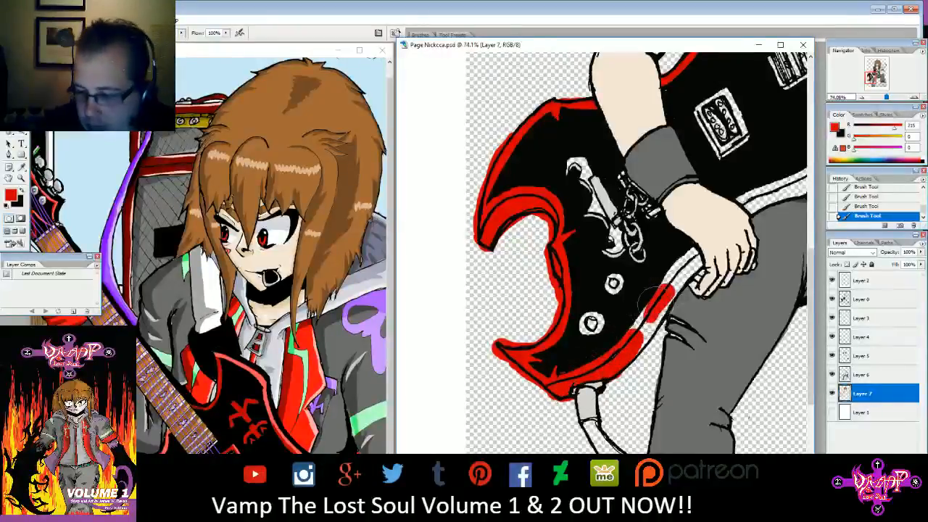
mouse_move(657, 338)
left_mouse_down()
mouse_move(645, 358)
mouse_move(679, 311)
mouse_move(670, 279)
mouse_move(690, 251)
mouse_move(570, 363)
mouse_move(569, 345)
left_mouse_up()
mouse_move(611, 310)
left_mouse_down()
mouse_move(639, 279)
mouse_move(657, 279)
mouse_move(647, 300)
mouse_move(697, 239)
mouse_move(701, 253)
mouse_move(747, 214)
mouse_move(741, 192)
mouse_move(711, 230)
mouse_move(687, 226)
mouse_move(676, 207)
mouse_move(704, 174)
left_mouse_up()
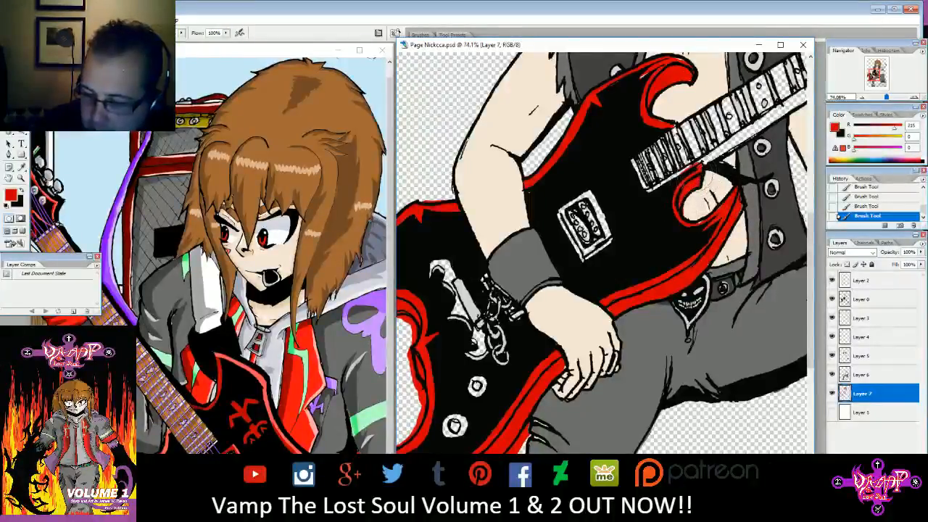
- Paint the irises of both of the guitarist's eyes red
left_click_drag(872, 78, 876, 66)
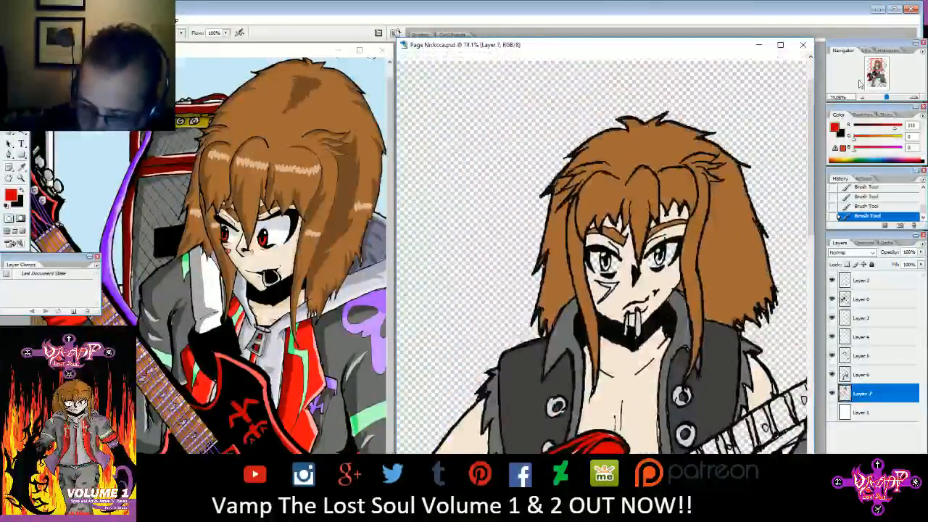
left_click_drag(605, 259, 606, 267)
left_click_drag(658, 249, 659, 263)
- Paint the bootlaces and the amplifier's three round control knobs red
left_click_drag(876, 66, 880, 82)
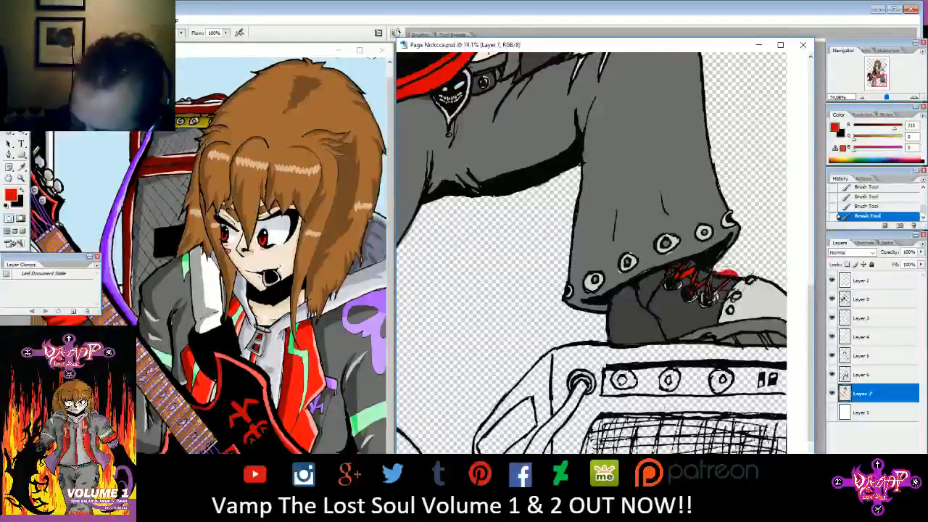
mouse_move(883, 82)
left_mouse_down()
mouse_move(875, 87)
mouse_move(885, 86)
left_mouse_up()
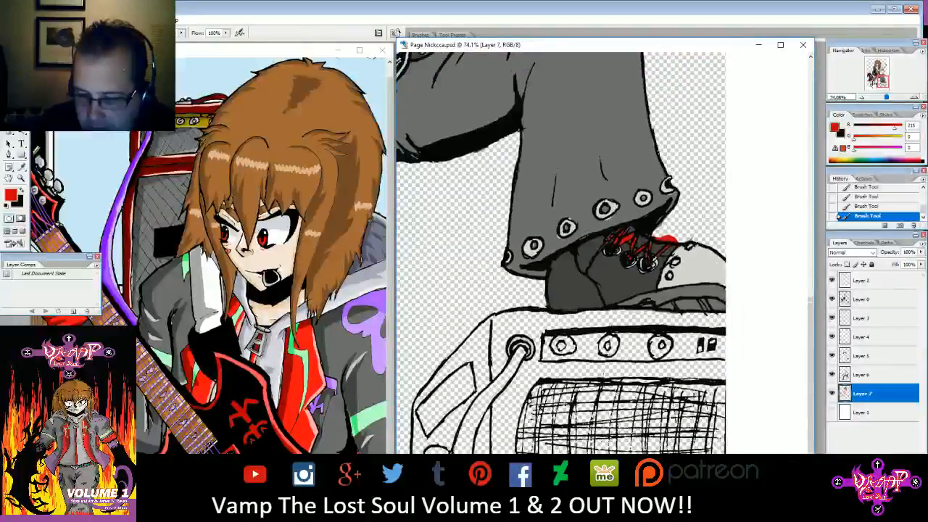
mouse_move(556, 340)
left_mouse_down()
mouse_move(565, 351)
mouse_move(615, 352)
left_mouse_up()
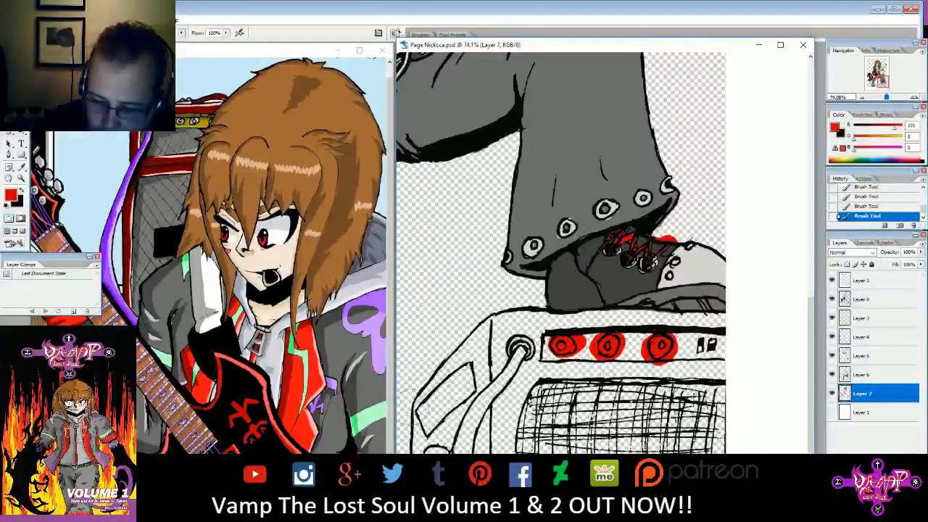
mouse_move(415, 403)
left_mouse_down()
mouse_move(491, 327)
mouse_move(483, 387)
left_mouse_up()
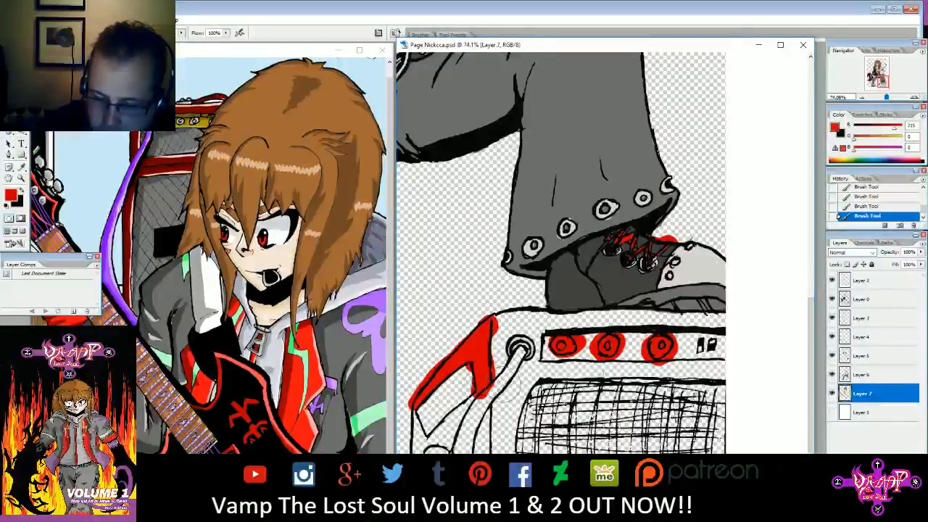
left_click(873, 206)
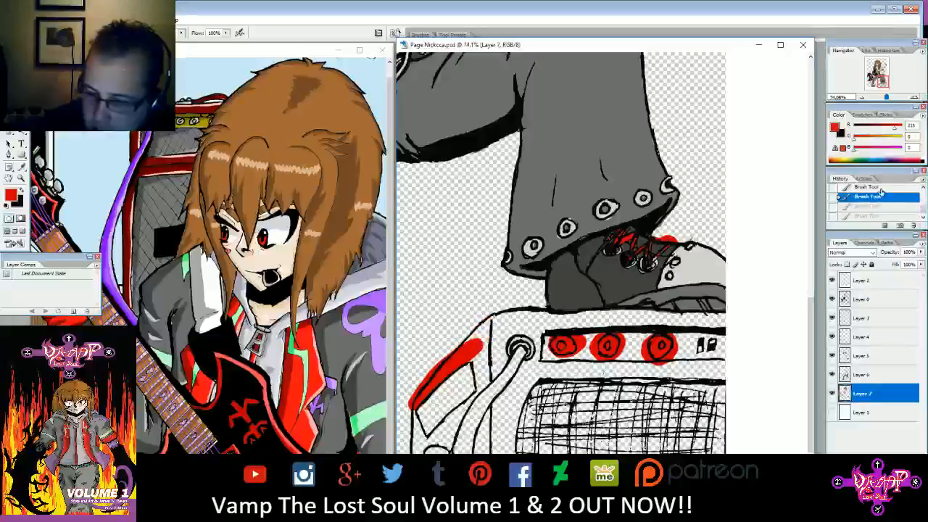
left_click(882, 188)
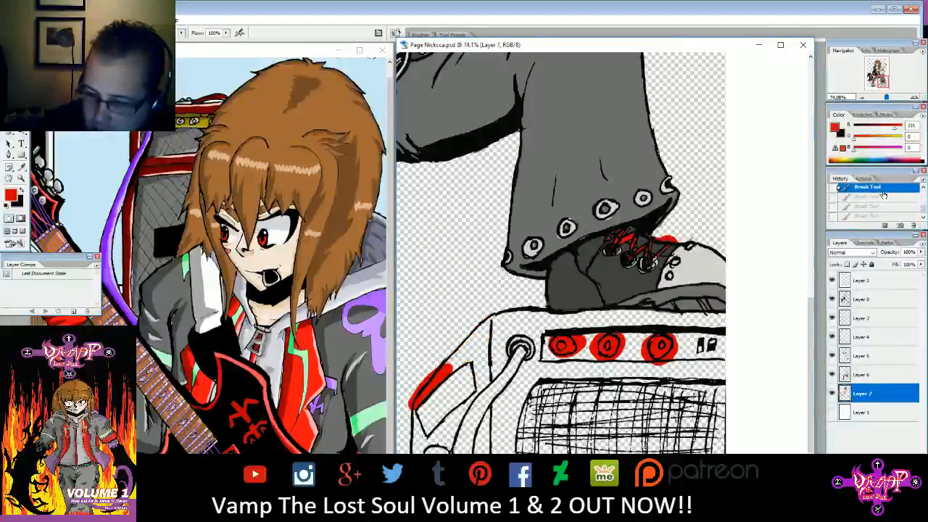
left_click(922, 188)
left_click(897, 196)
- Sample the very dark red of the reference amplifier and try it on the lower part of the amp's side corner
left_click(22, 167)
left_click(156, 166)
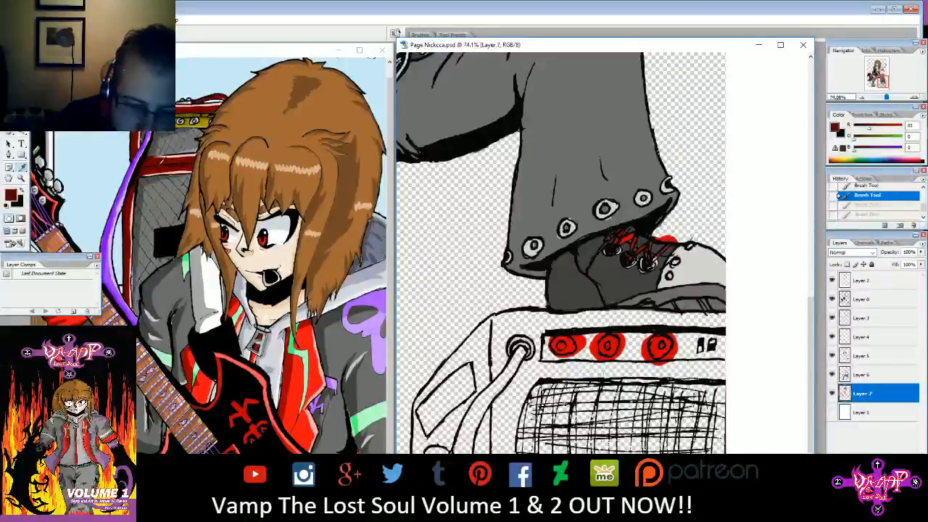
key("b")
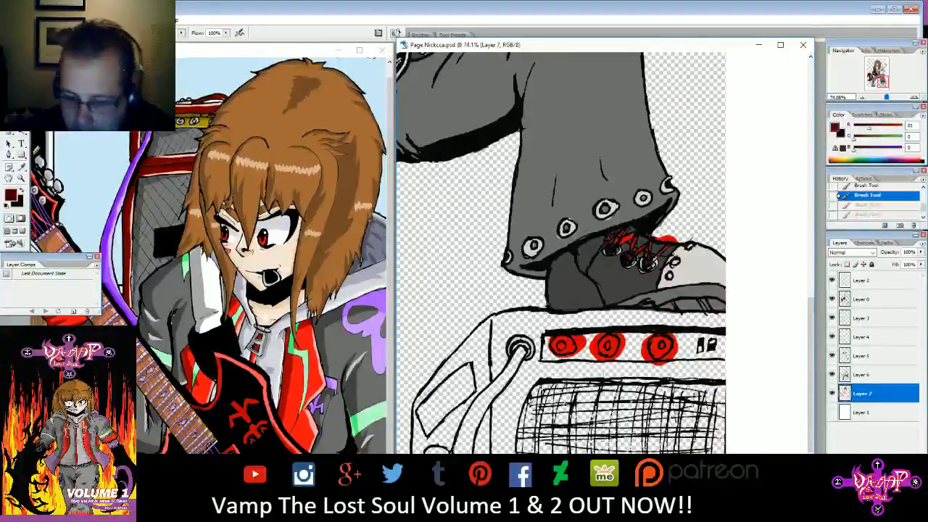
mouse_move(416, 407)
left_mouse_down()
mouse_move(418, 430)
mouse_move(417, 398)
mouse_move(429, 430)
mouse_move(448, 427)
mouse_move(432, 434)
mouse_move(478, 391)
left_mouse_up()
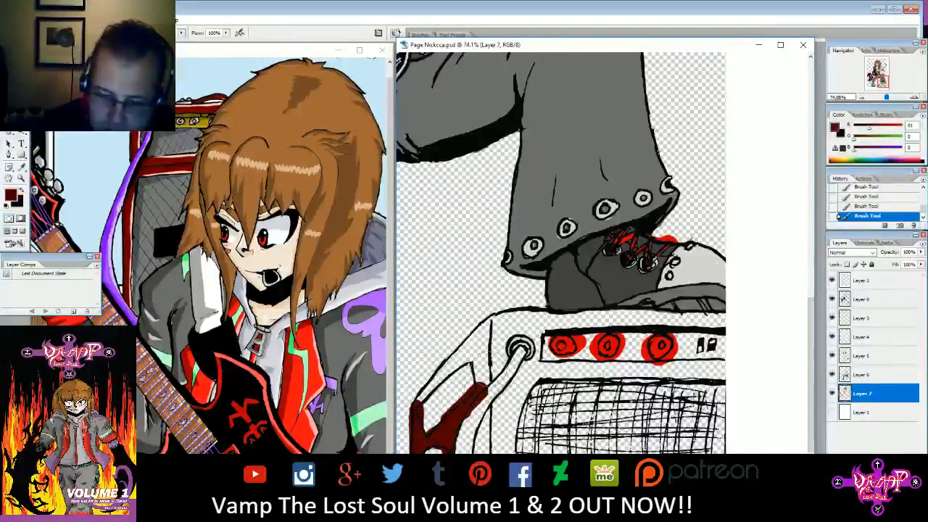
- Sample the lighter dark red of the reference amplifier's frame and fill the amp's casing around the control strip, side handle and speaker grille
left_click(21, 167)
left_click(160, 154)
key("b")
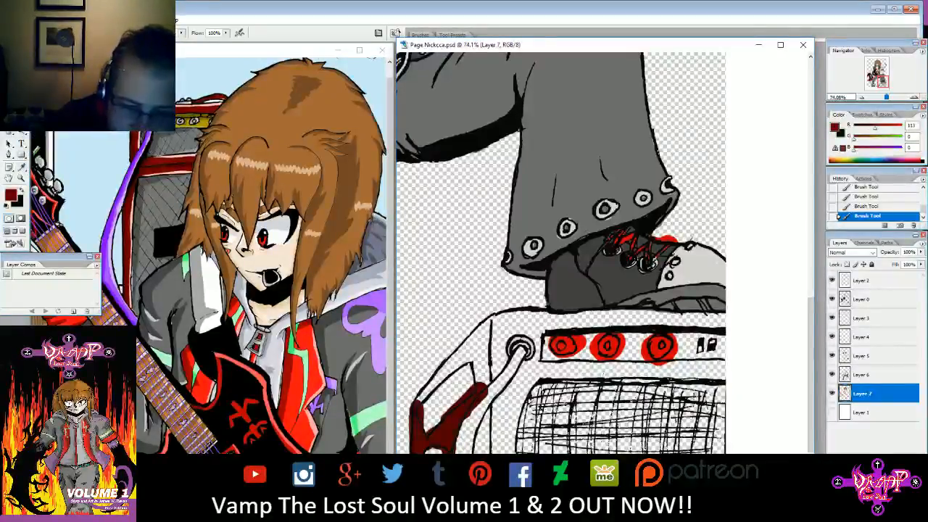
mouse_move(444, 426)
left_mouse_down()
mouse_move(481, 374)
mouse_move(474, 371)
mouse_move(484, 338)
mouse_move(473, 331)
mouse_move(473, 356)
mouse_move(456, 340)
left_mouse_up()
mouse_move(529, 313)
left_mouse_down()
mouse_move(725, 310)
mouse_move(729, 326)
mouse_move(689, 319)
mouse_move(510, 327)
mouse_move(499, 359)
mouse_move(513, 403)
mouse_move(518, 386)
mouse_move(498, 426)
mouse_move(497, 395)
mouse_move(500, 435)
mouse_move(497, 391)
mouse_move(501, 427)
mouse_move(537, 377)
mouse_move(510, 390)
mouse_move(539, 371)
mouse_move(674, 368)
left_mouse_up()
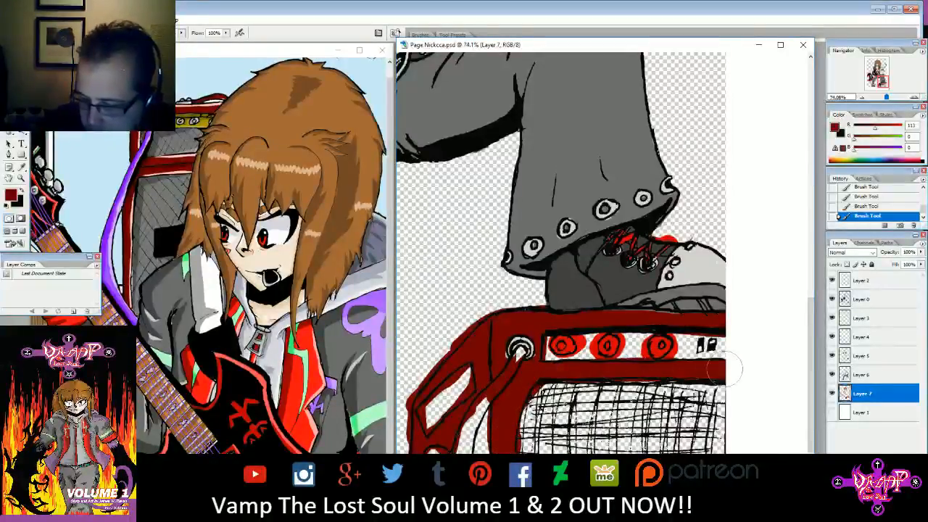
mouse_move(508, 416)
left_mouse_down()
mouse_move(480, 442)
mouse_move(471, 428)
mouse_move(507, 397)
left_mouse_up()
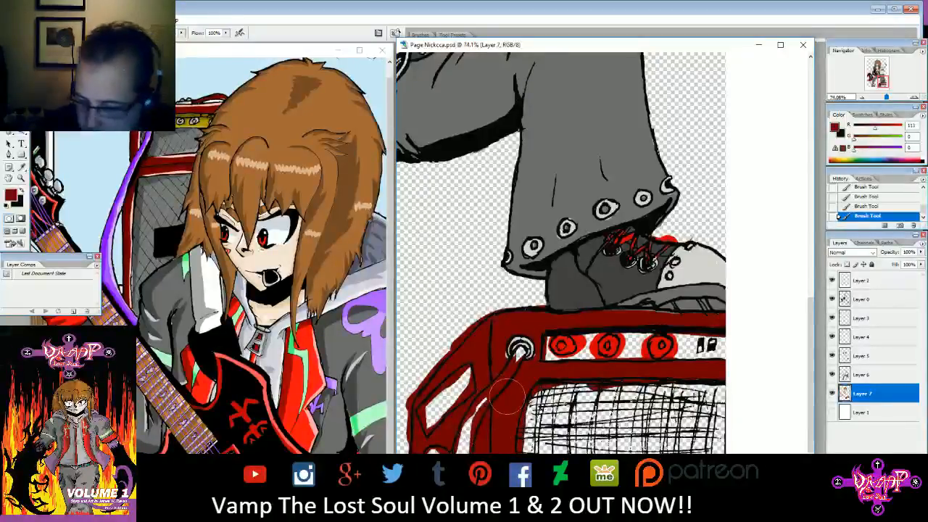
left_click_drag(497, 355, 506, 355)
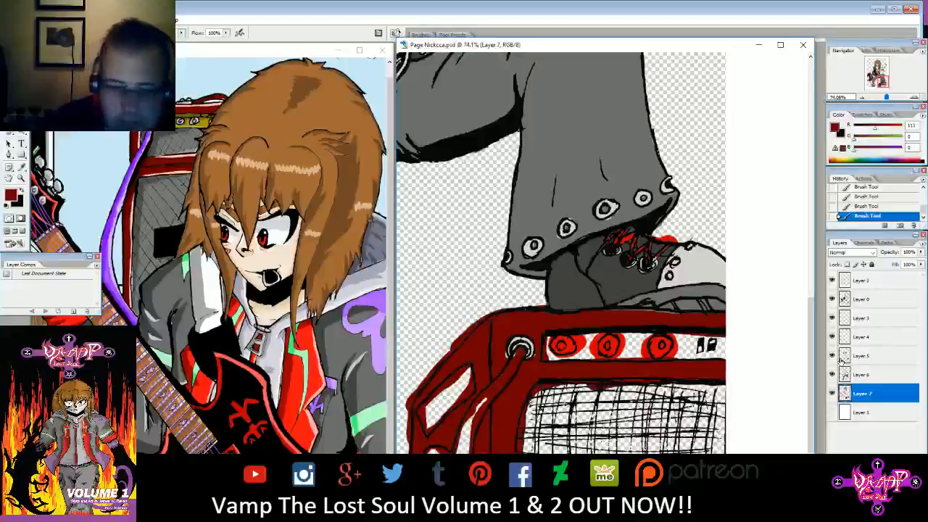
- Erase the stray colour on Layer 6 beneath the boot's sole, along the amplifier's top edge
key("e")
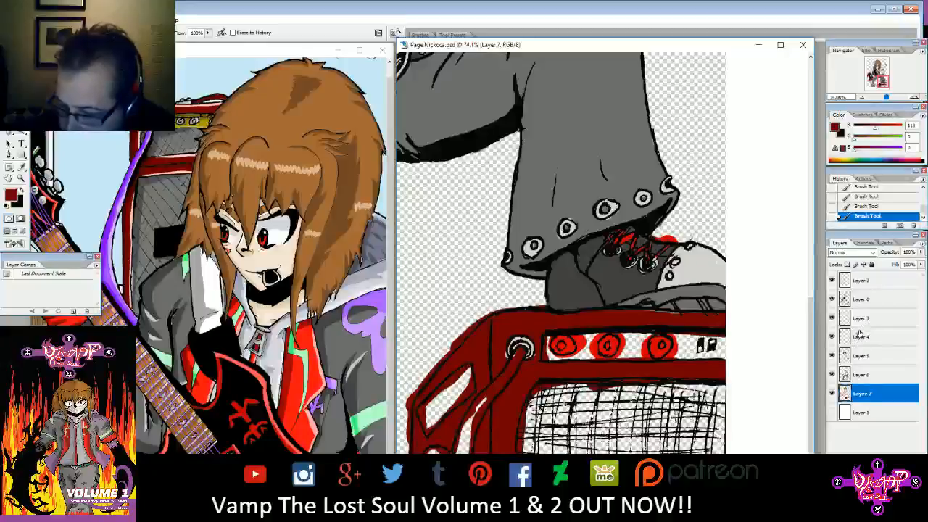
left_click(861, 374)
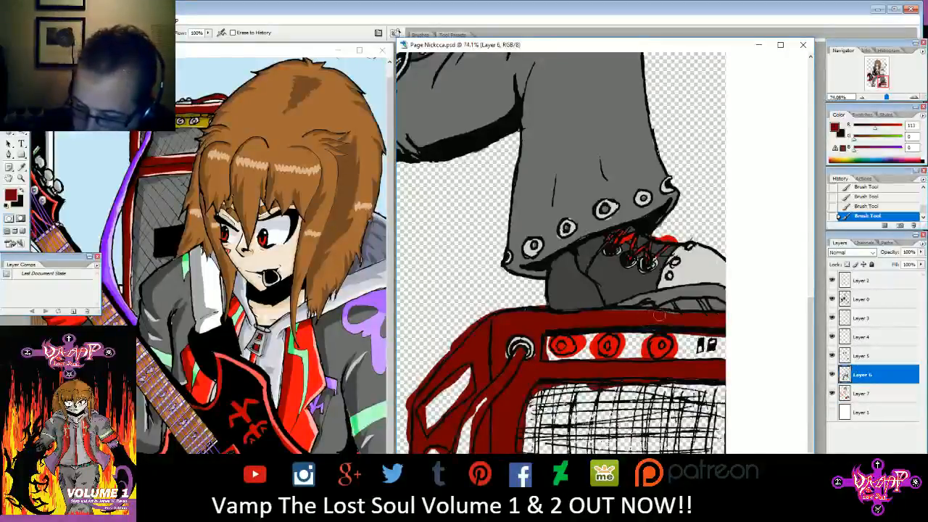
mouse_move(611, 312)
left_mouse_down()
mouse_move(596, 314)
mouse_move(691, 321)
left_mouse_up()
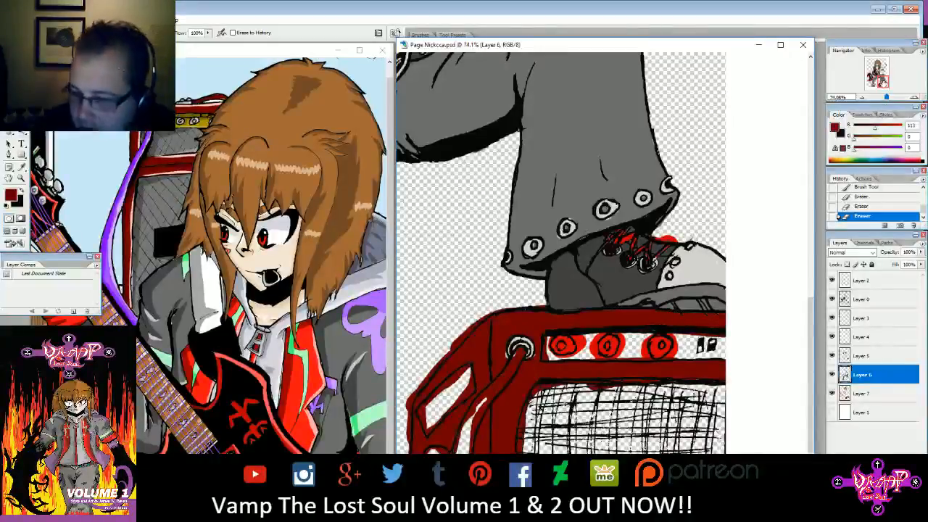
- Erase the stray colour on Layer 3 at the vest's inner edge, just above the guitar's upper horn
left_click_drag(573, 130, 693, 353)
left_click_drag(594, 145, 680, 400)
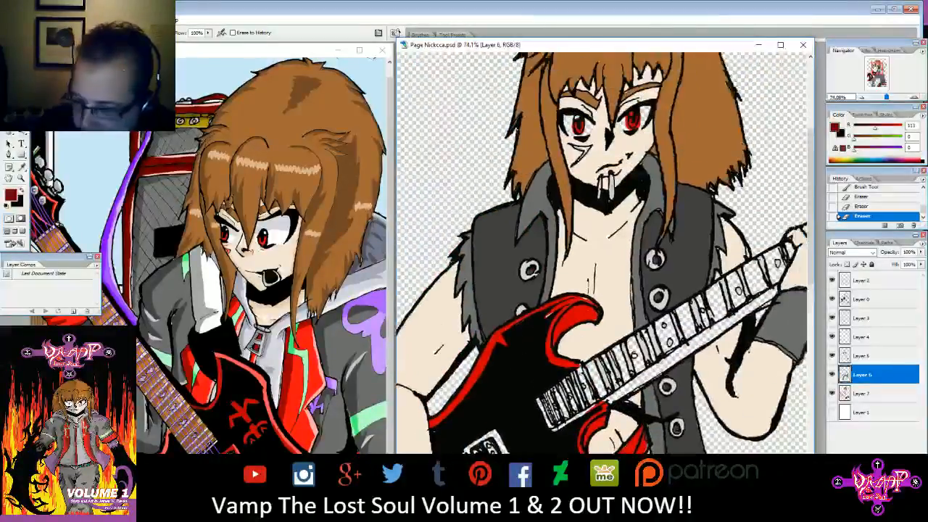
left_click(861, 318)
left_click_drag(548, 314, 542, 316)
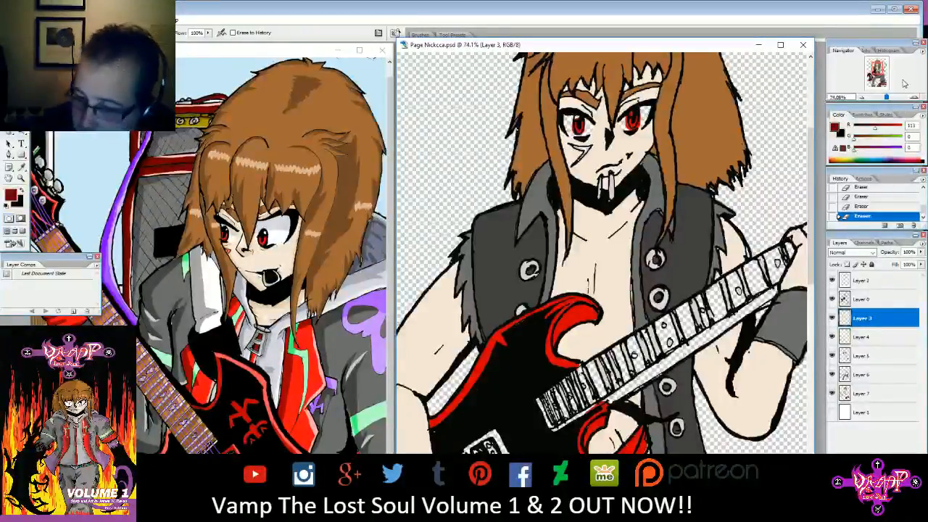
- Erase the dark red overflow on Layer 7 along the amplifier's outer edge, from the boot's sole down the sloping side corner
left_click_drag(882, 79, 878, 79)
left_click(855, 338)
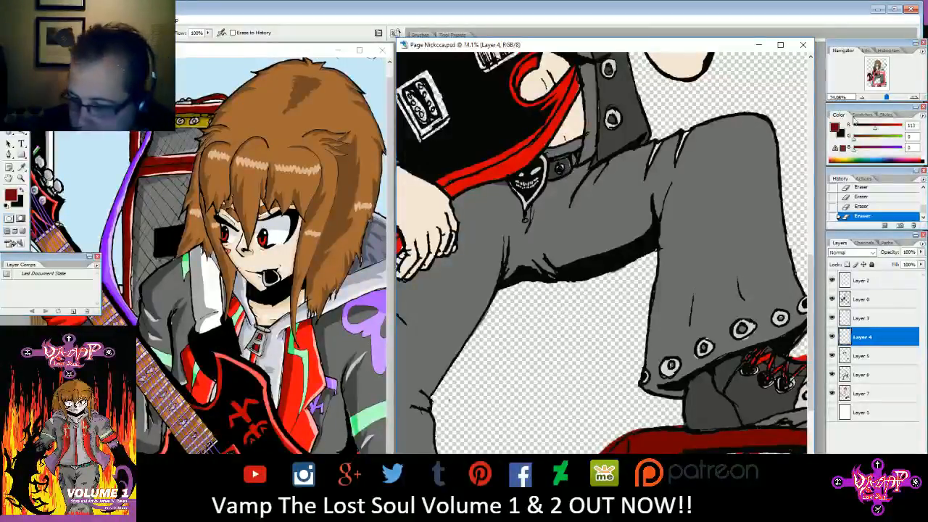
left_click_drag(880, 78, 883, 83)
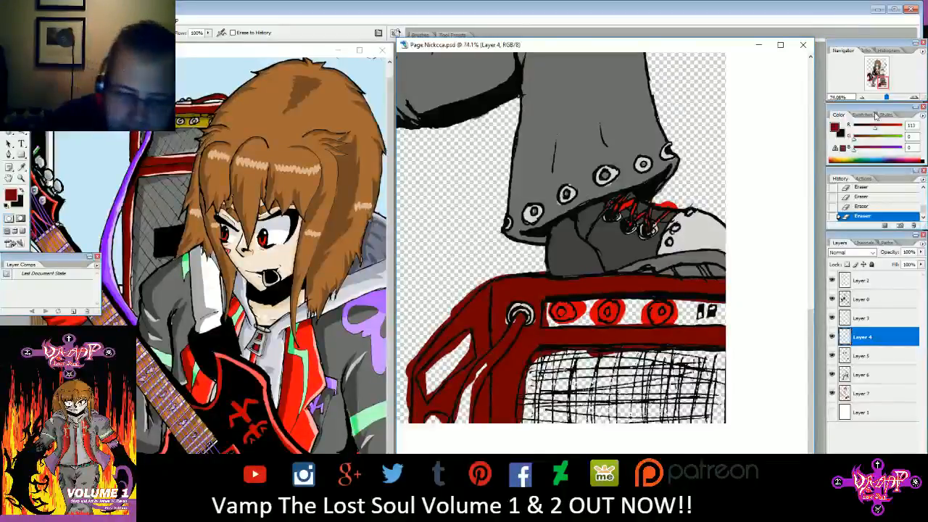
left_click(866, 393)
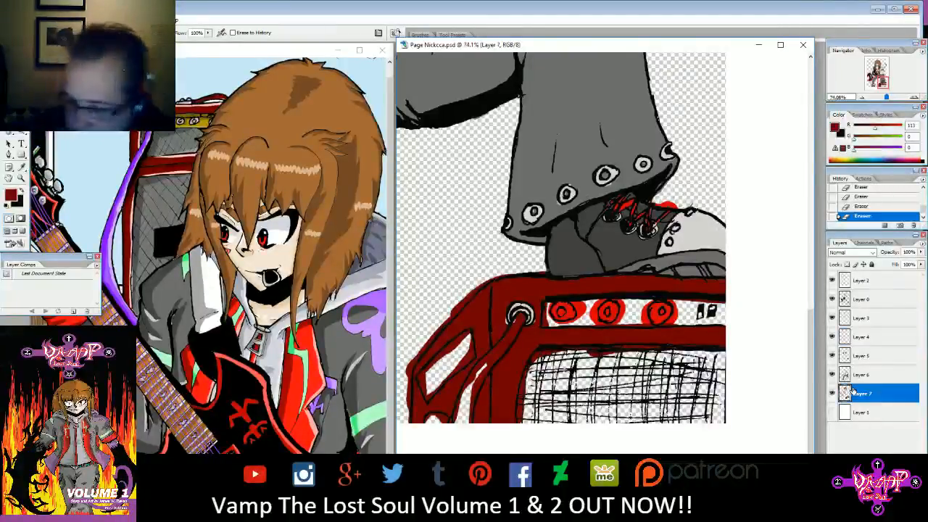
left_click_drag(464, 298, 449, 318)
left_click_drag(494, 274, 537, 273)
key("ctrl+z")
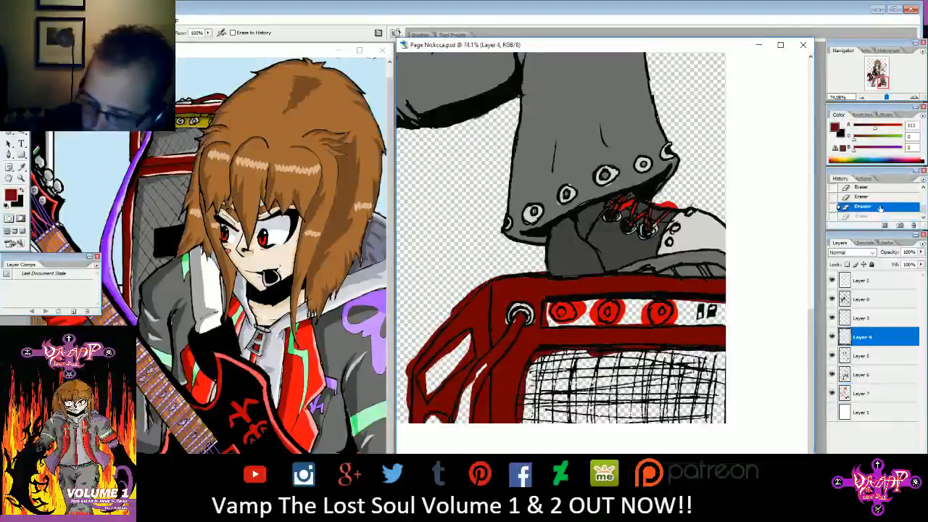
left_click(542, 271)
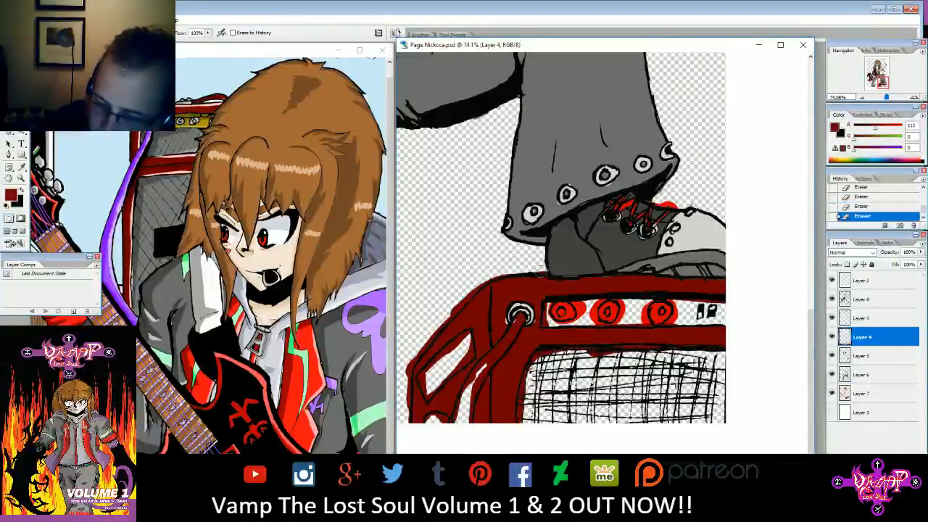
left_click(864, 394)
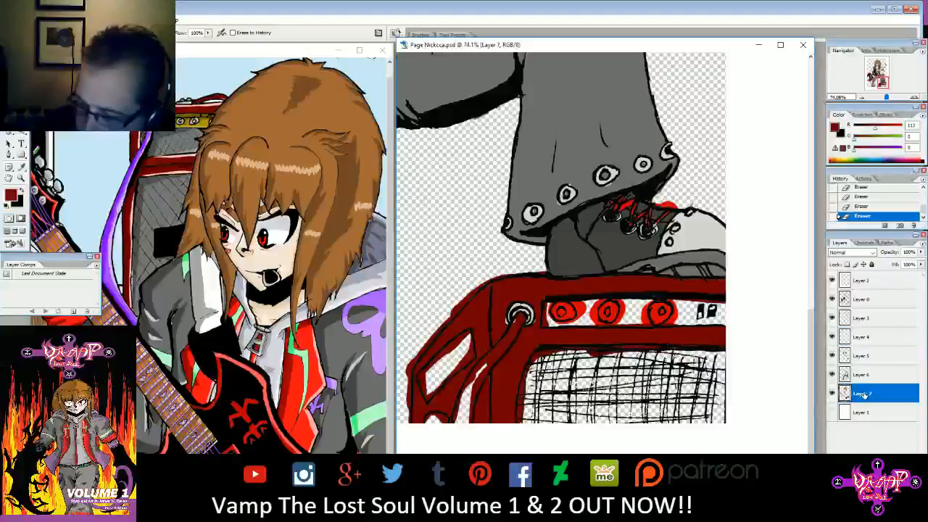
mouse_move(544, 271)
left_mouse_down()
mouse_move(478, 290)
mouse_move(412, 354)
mouse_move(412, 362)
mouse_move(423, 342)
mouse_move(405, 410)
mouse_move(410, 384)
mouse_move(406, 414)
mouse_move(442, 421)
mouse_move(429, 419)
left_mouse_up()
key("ctrl+z")
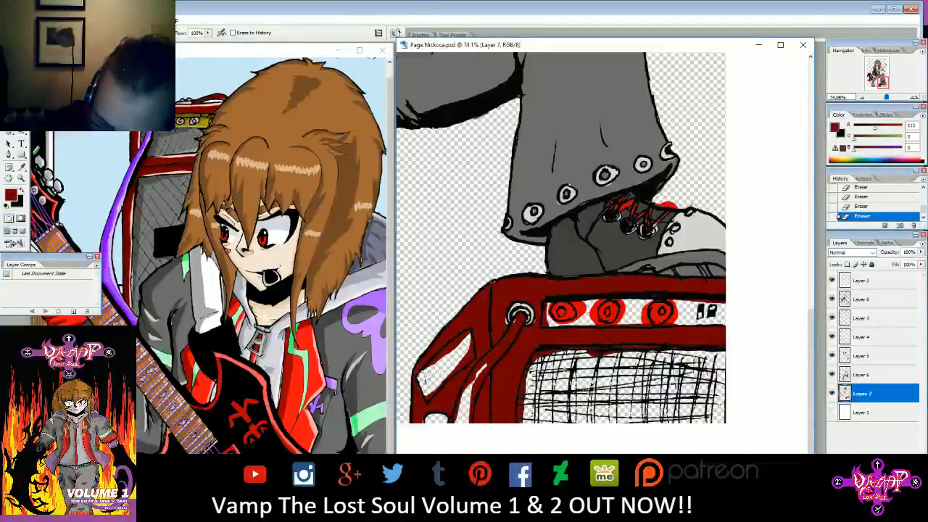
- Erase the dark red on Layer 7 from the amplifier's handle opening and from the cable up to its jack
left_click_drag(430, 388, 428, 397)
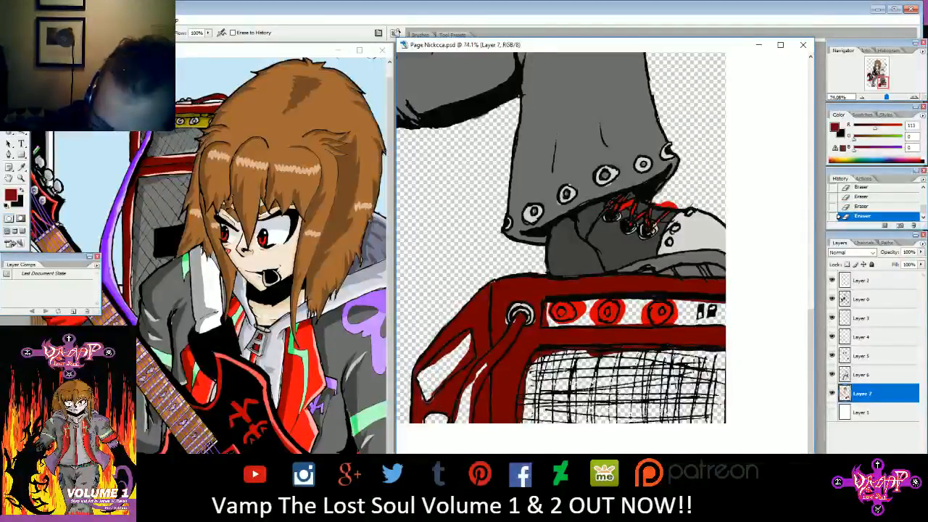
key("ctrl+z")
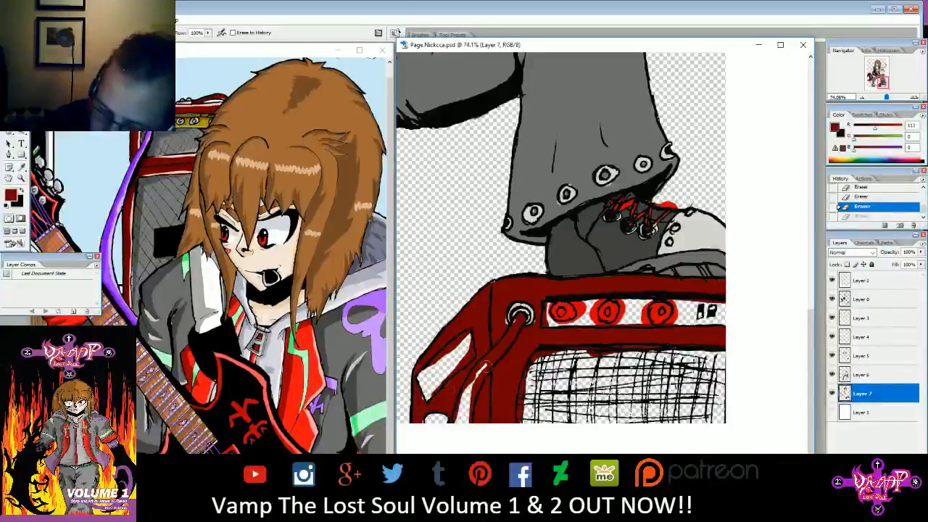
key("ctrl+alt+z")
mouse_move(428, 397)
left_mouse_down()
mouse_move(470, 352)
mouse_move(468, 337)
mouse_move(457, 364)
mouse_move(476, 360)
left_mouse_up()
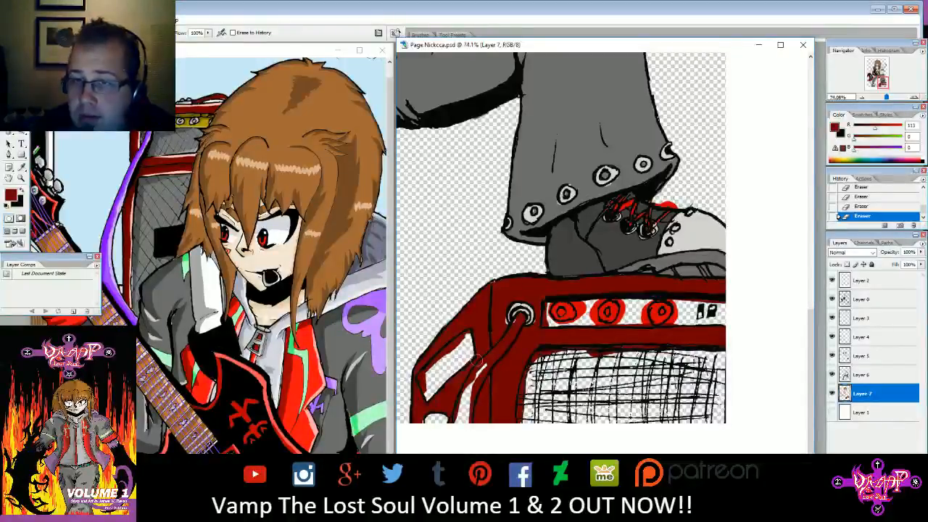
mouse_move(430, 370)
left_mouse_down()
mouse_move(427, 389)
mouse_move(428, 368)
mouse_move(468, 336)
mouse_move(470, 377)
mouse_move(454, 383)
mouse_move(477, 378)
mouse_move(460, 424)
left_mouse_up()
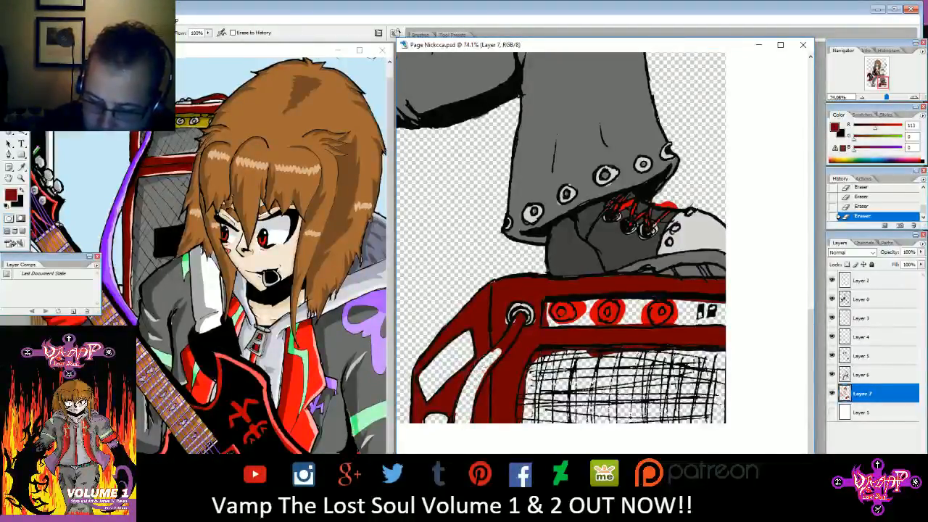
left_click_drag(498, 351, 519, 320)
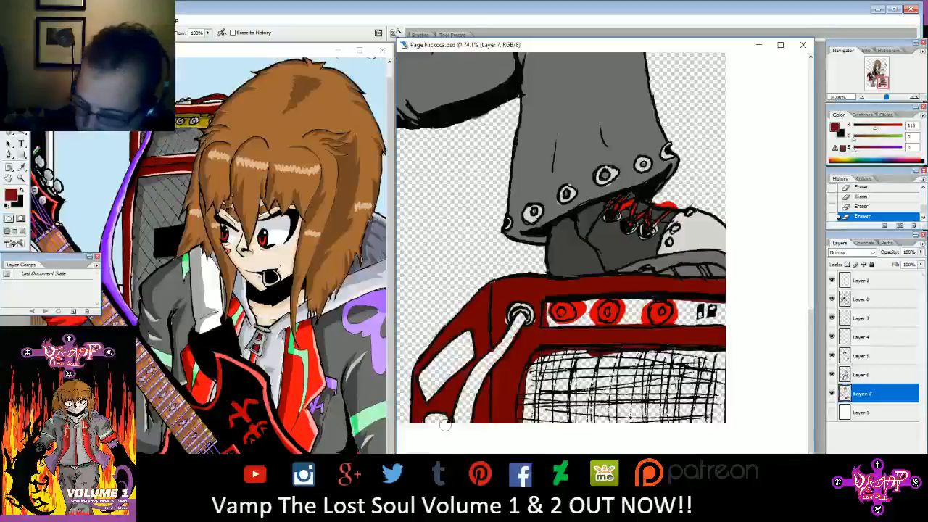
left_click(866, 338)
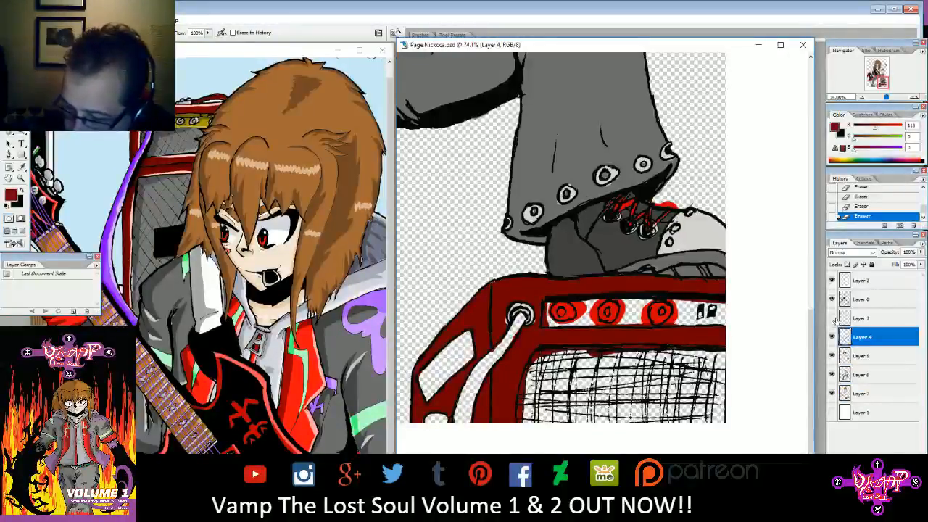
left_click(835, 319)
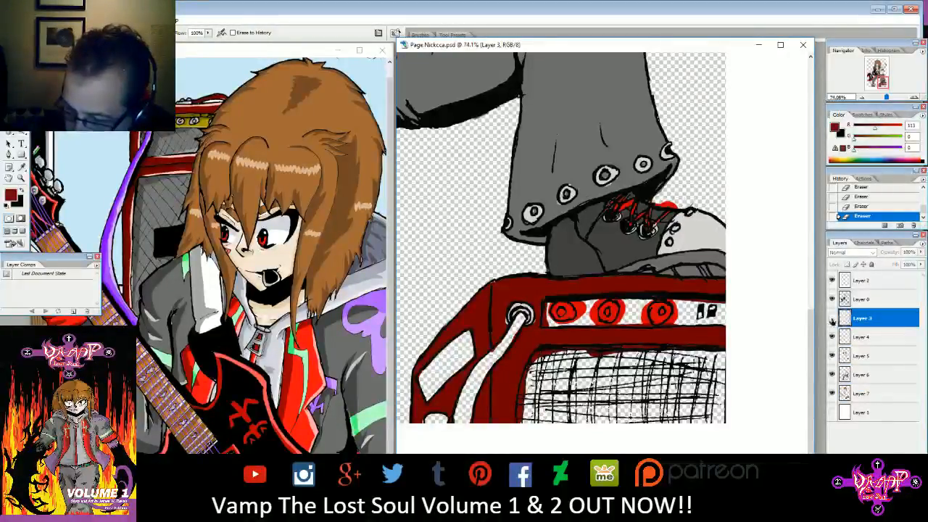
left_click(832, 338)
left_click(832, 319)
left_click(832, 338)
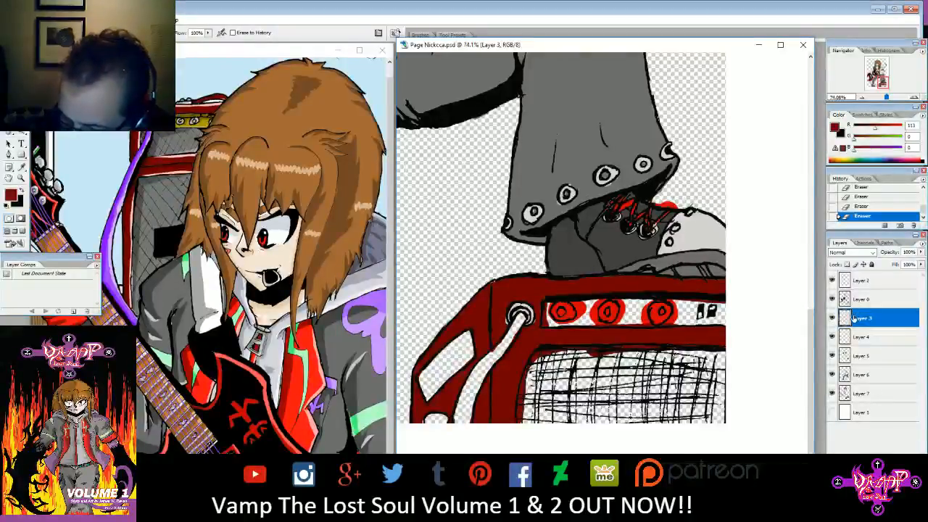
left_click(849, 337)
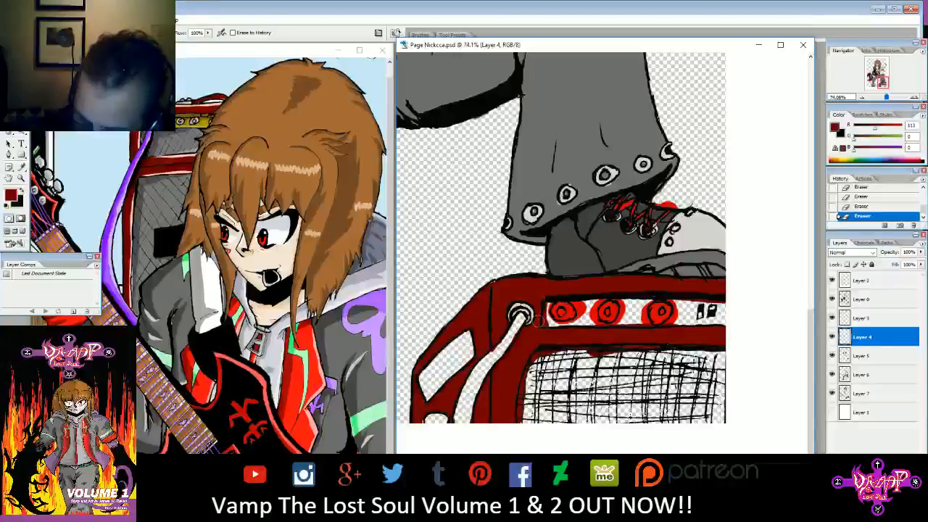
- Erase the red overflow on Layer 7 around the amplifier's knobs, control strip and grille, and touch up the dark red beneath the strip
left_click(862, 393)
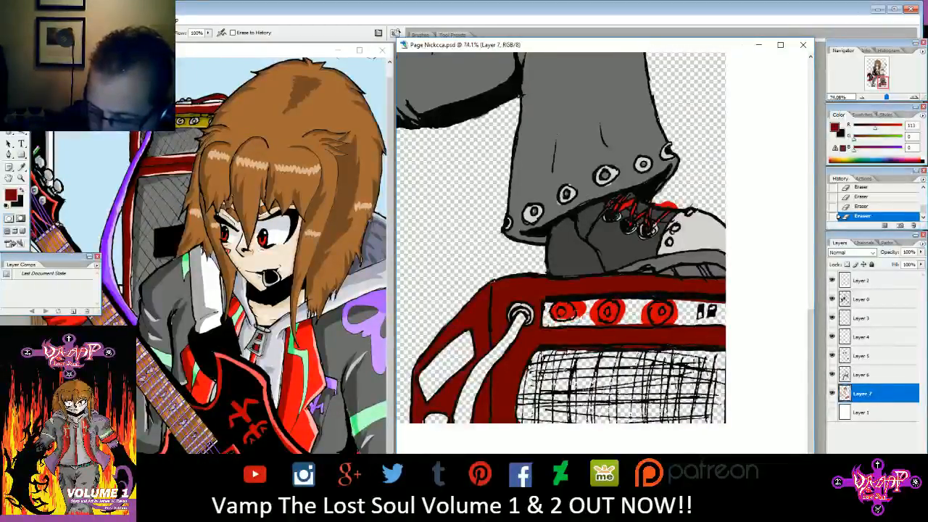
left_click(872, 207)
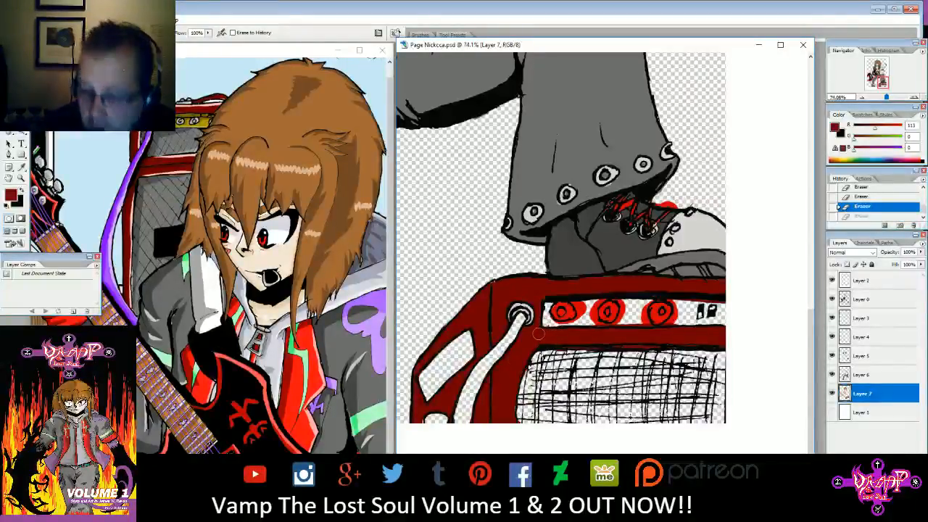
left_click_drag(563, 324, 579, 306)
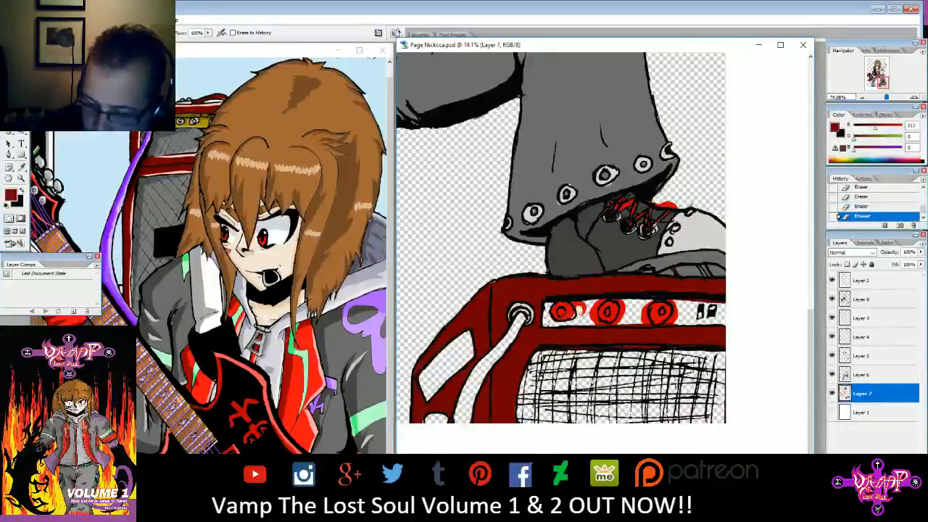
left_click(887, 208)
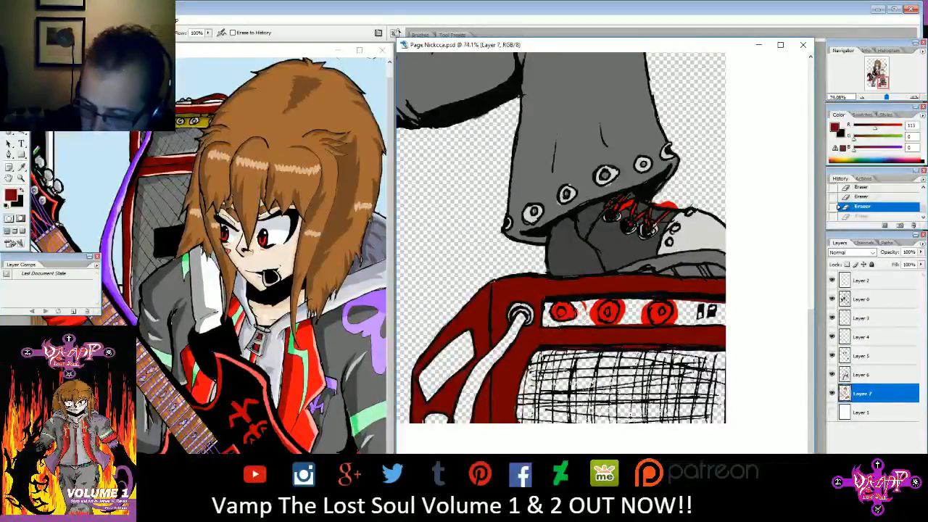
key("ctrl+shift+z")
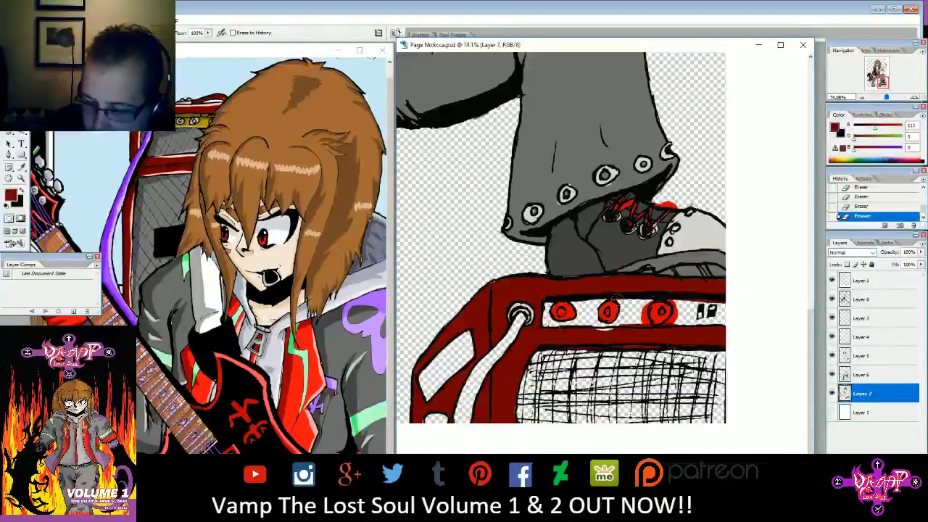
left_click(884, 209)
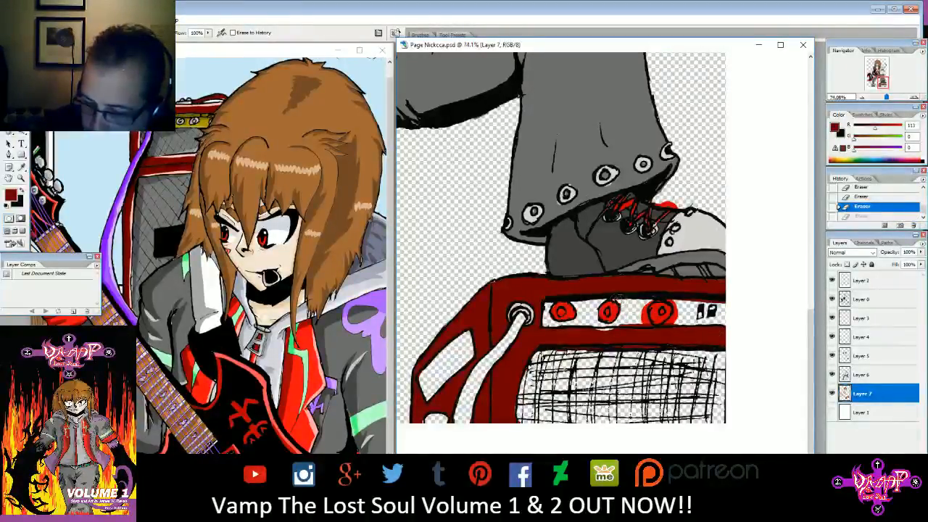
left_click_drag(616, 298, 621, 308)
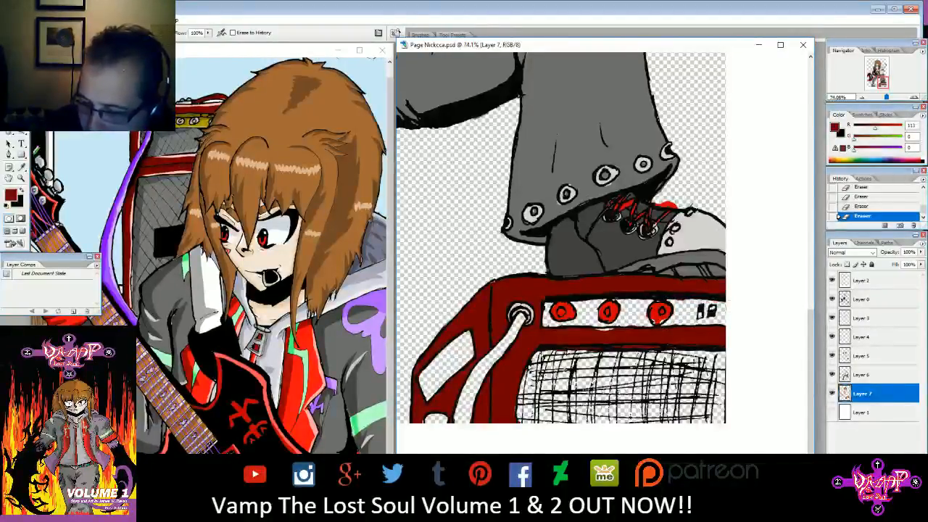
key("b")
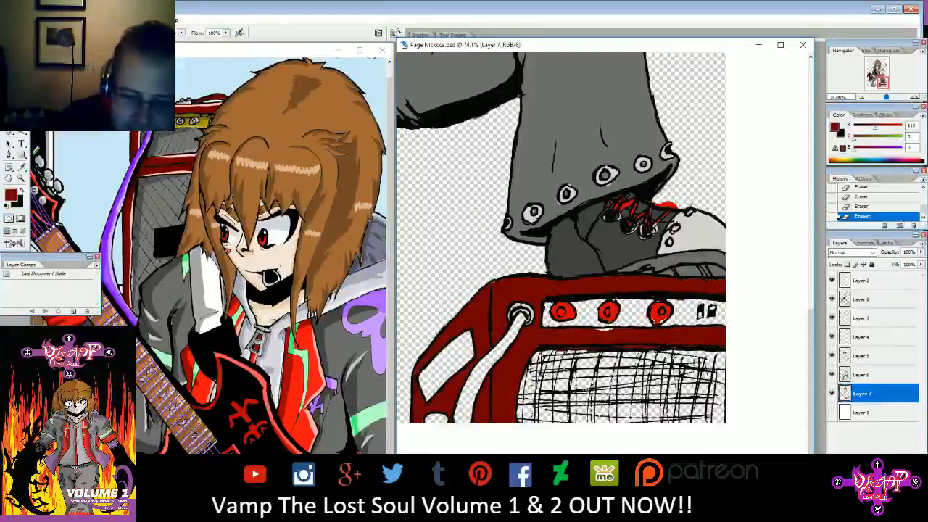
left_click_drag(600, 333, 622, 338)
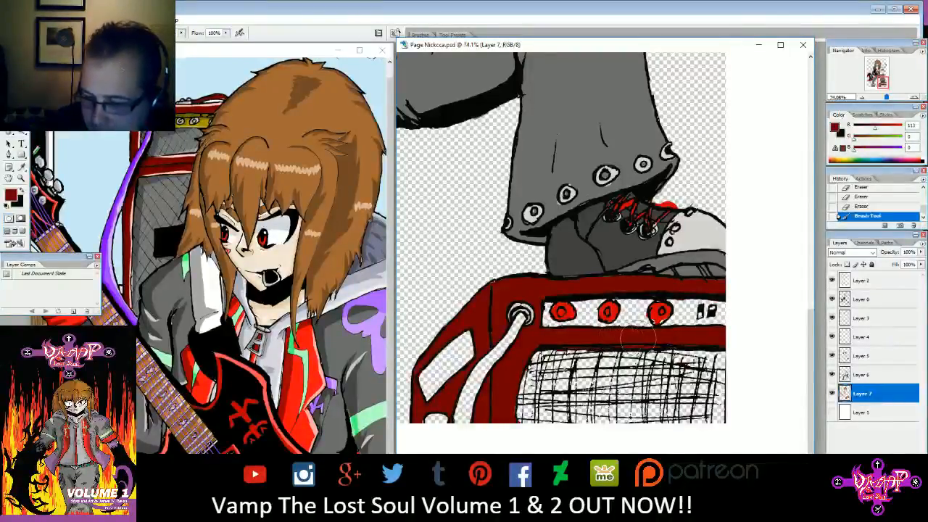
- Sample the knobs' bright red and, with a smaller brush, touch up the boot laces and colour the amplifier's two switches
left_click(22, 167)
left_click(562, 311)
key("b")
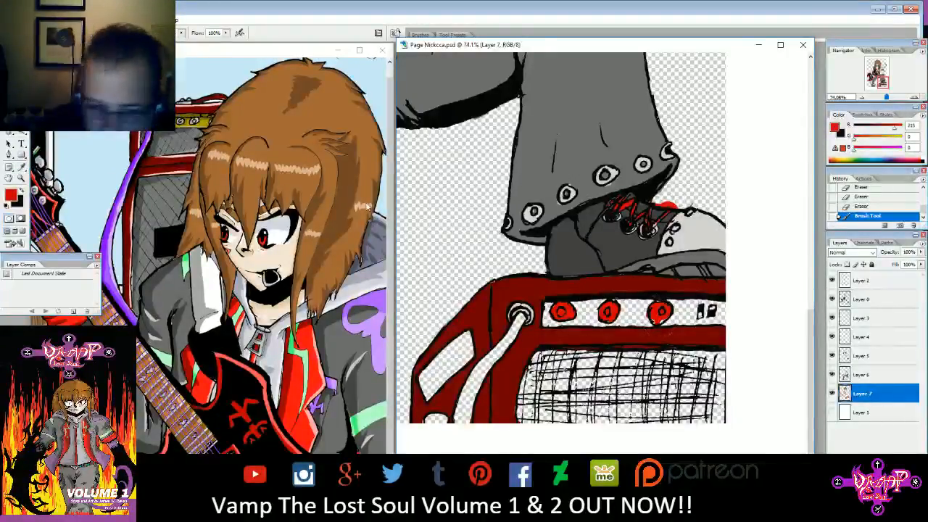
left_click(61, 33)
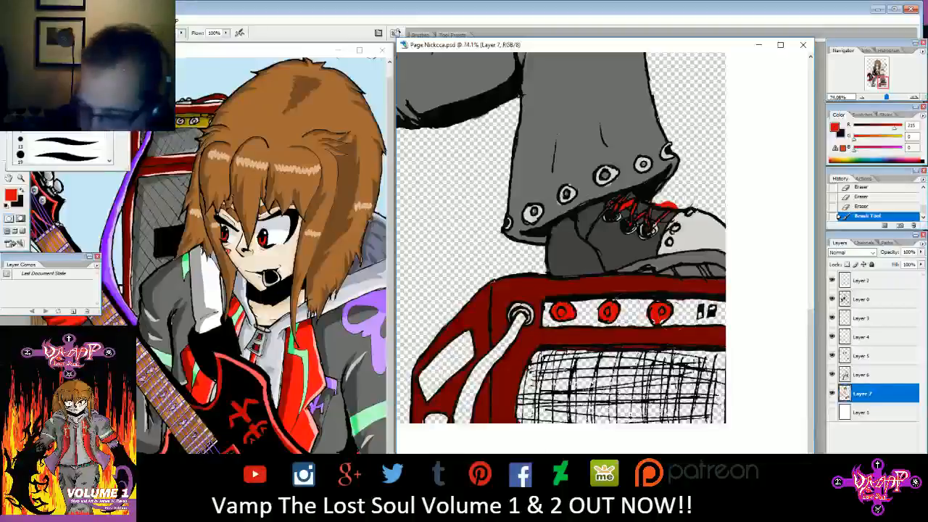
double_click(20, 139)
left_click_drag(629, 205, 639, 222)
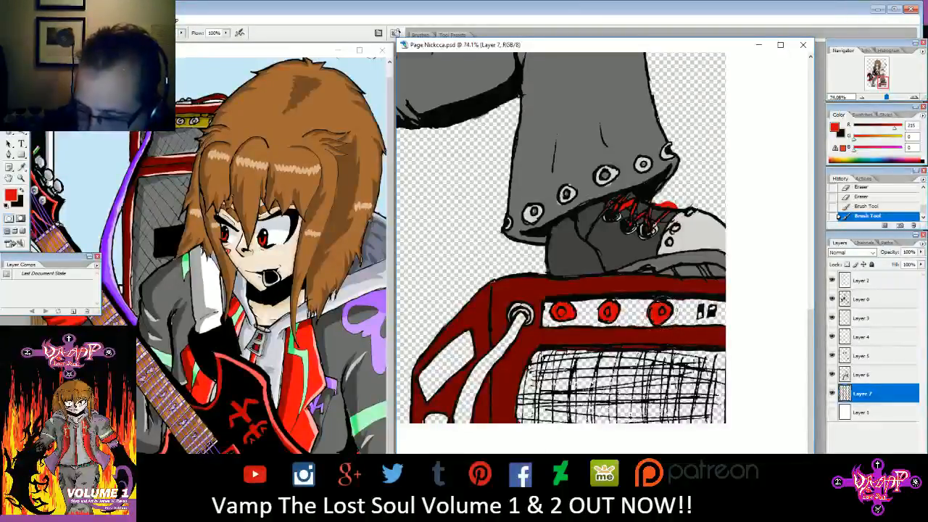
mouse_move(700, 307)
left_mouse_down()
mouse_move(700, 318)
mouse_move(711, 314)
left_mouse_up()
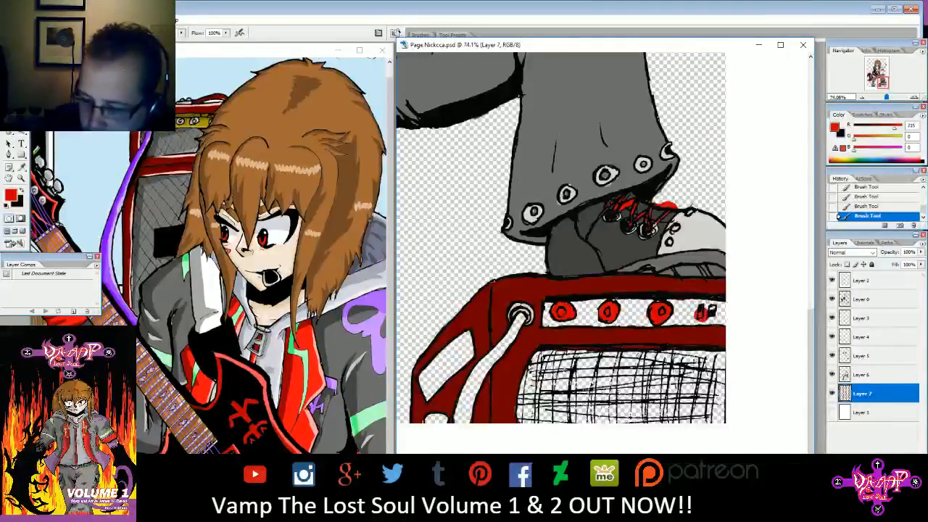
- Erase the bright red overflow around the amplifier's two switches and above the boot's laces
key("e")
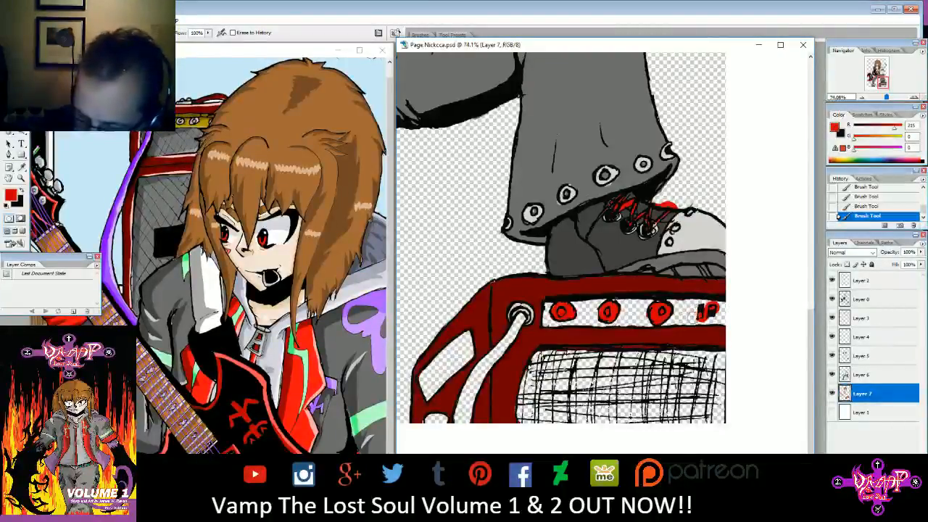
mouse_move(701, 305)
left_mouse_down()
mouse_move(703, 317)
mouse_move(714, 297)
mouse_move(722, 312)
left_mouse_up()
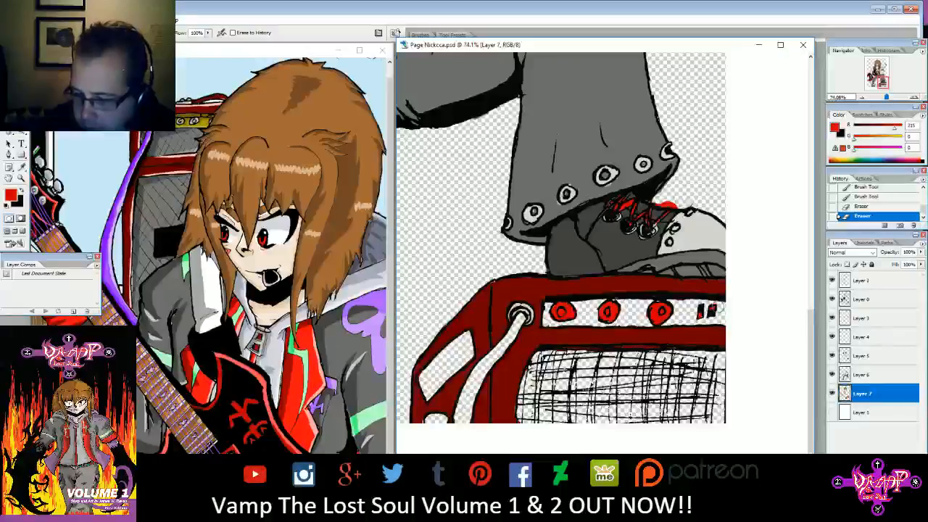
mouse_move(676, 204)
left_mouse_down()
mouse_move(656, 200)
mouse_move(683, 202)
left_mouse_up()
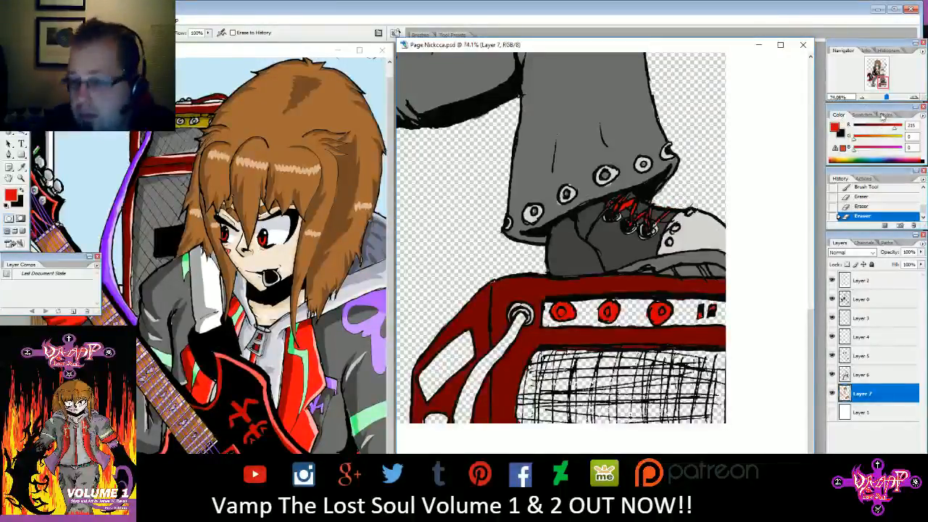
- Erase the red overflow on Layer 7 along the outer edge of the guitar body's rear horn and inside its curved cutout
left_click_drag(882, 85, 865, 75)
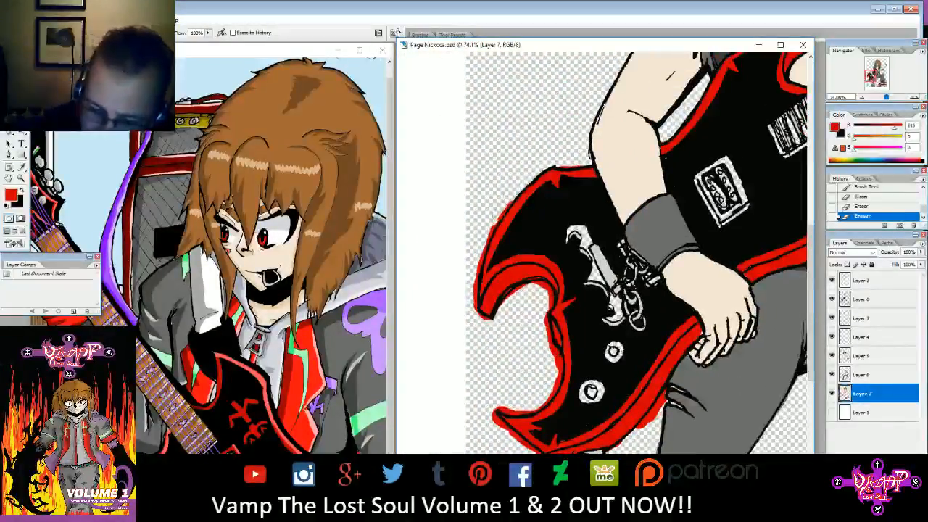
mouse_move(489, 234)
left_mouse_down()
mouse_move(474, 291)
mouse_move(477, 314)
mouse_move(491, 323)
left_mouse_up()
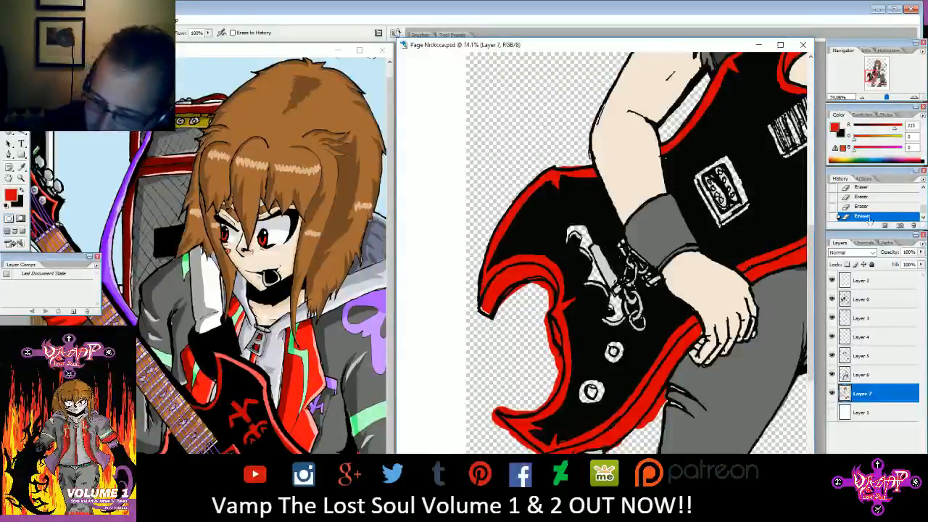
key("ctrl+z")
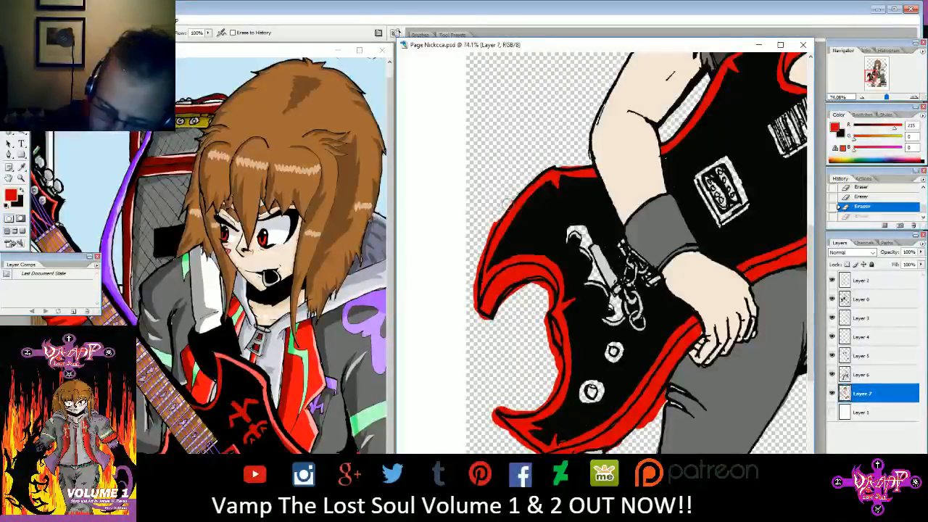
mouse_move(484, 225)
left_mouse_down()
mouse_move(475, 289)
mouse_move(491, 328)
mouse_move(522, 292)
mouse_move(533, 287)
mouse_move(548, 301)
mouse_move(542, 289)
mouse_move(535, 284)
mouse_move(547, 304)
mouse_move(549, 366)
left_mouse_up()
mouse_move(498, 403)
left_mouse_down()
mouse_move(538, 405)
mouse_move(552, 395)
mouse_move(558, 366)
mouse_move(549, 346)
mouse_move(555, 368)
left_mouse_up()
mouse_move(521, 406)
left_mouse_down()
mouse_move(538, 406)
mouse_move(554, 360)
left_mouse_up()
- Erase the red overflow around the guitar body's lower tip and where its bottom edge meets the trousers, redoing the faulty stroke
mouse_move(496, 407)
left_mouse_down()
mouse_move(492, 415)
mouse_move(523, 447)
mouse_move(540, 450)
left_mouse_up()
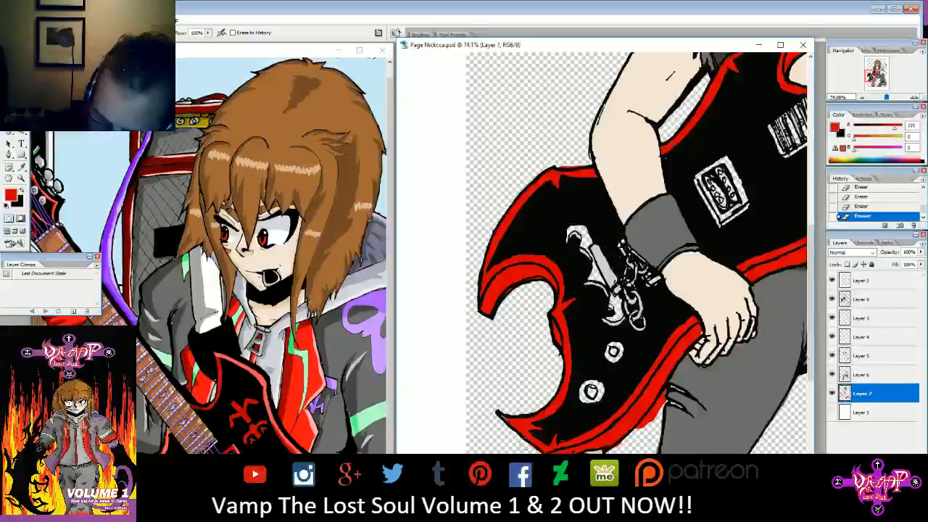
key("ctrl+z")
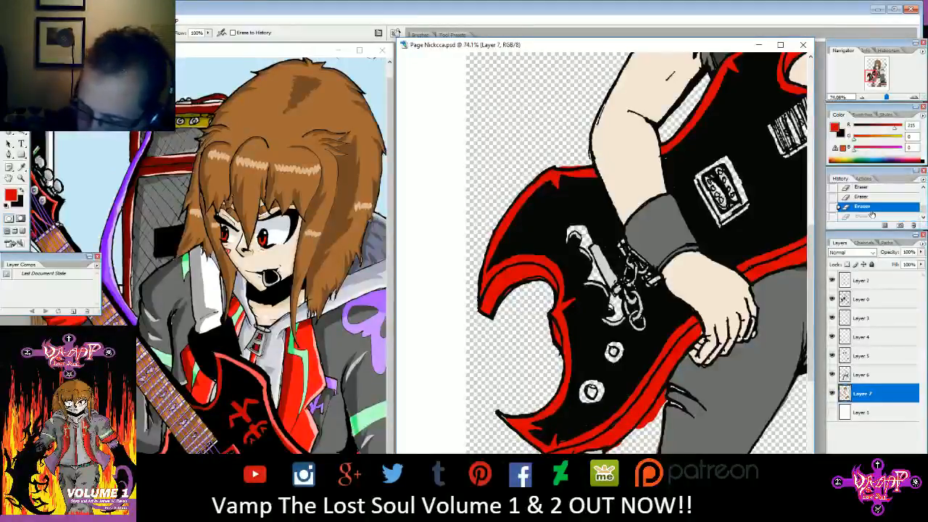
left_click_drag(493, 415, 539, 451)
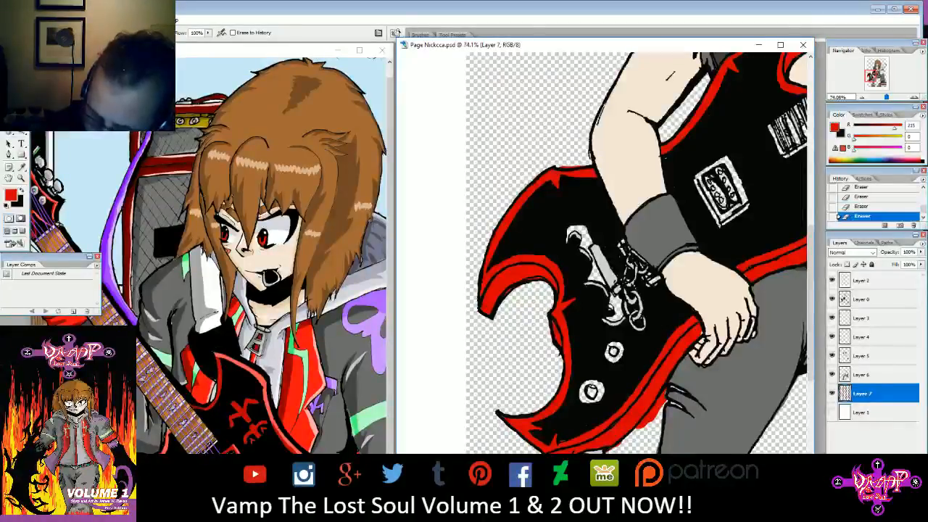
left_click_drag(634, 435, 661, 397)
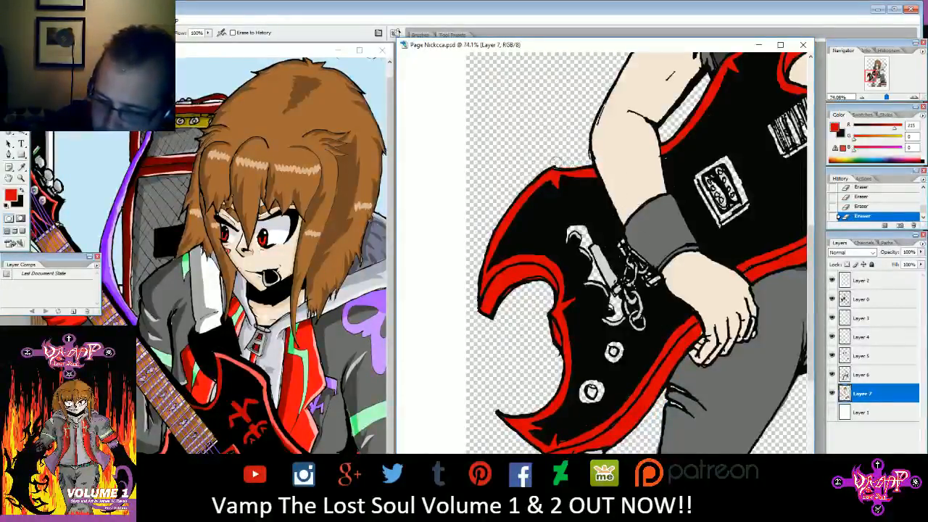
- Paint the guitar headstock's edge bright red on Layer 7 with the Brush tool
left_click_drag(871, 76, 886, 67)
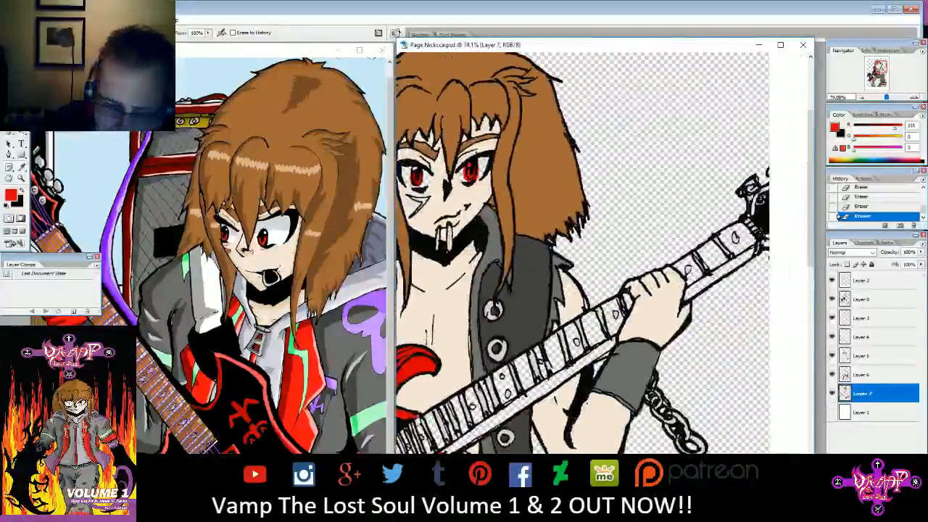
key("b")
mouse_move(749, 211)
left_mouse_down()
mouse_move(774, 188)
mouse_move(773, 237)
left_mouse_up()
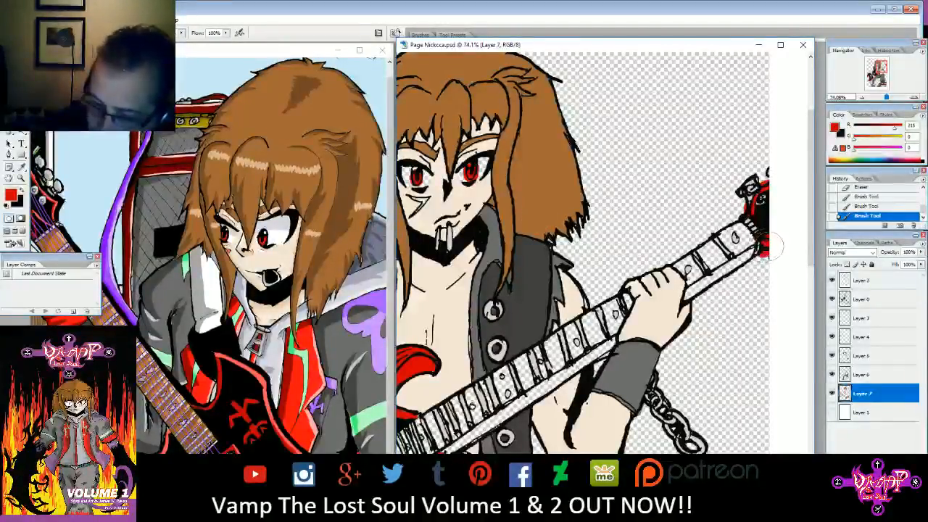
left_click_drag(773, 246, 767, 253)
- Erase the red overflow outside the headstock's outline, undoing unwanted eraser strokes
key("e")
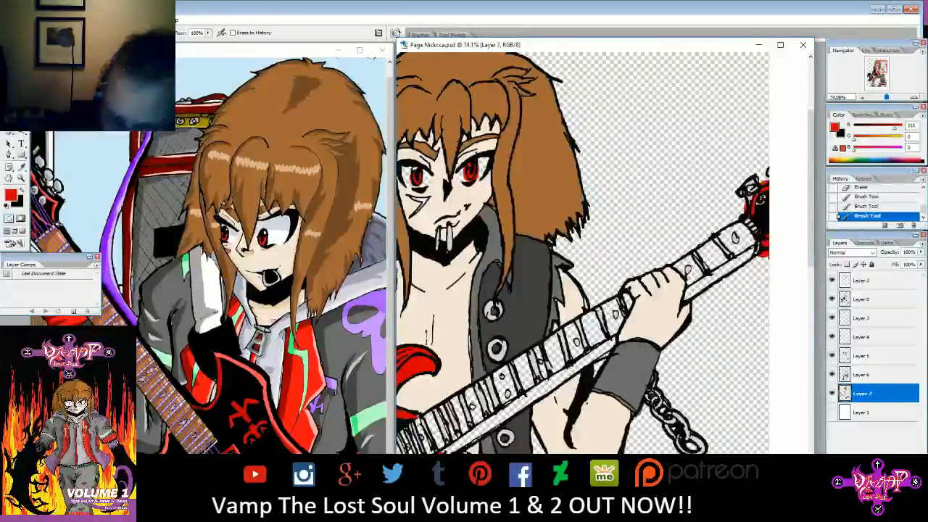
left_click_drag(763, 243, 768, 254)
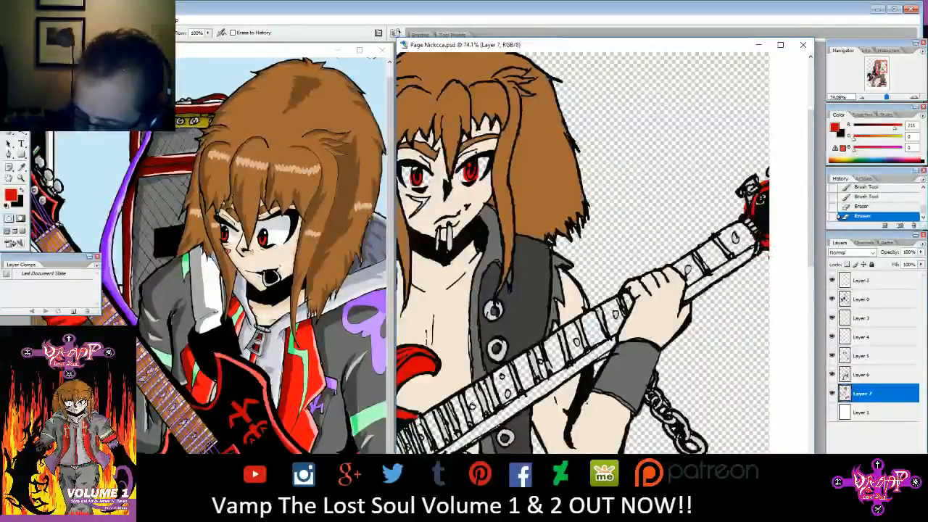
left_click_drag(768, 186, 770, 176)
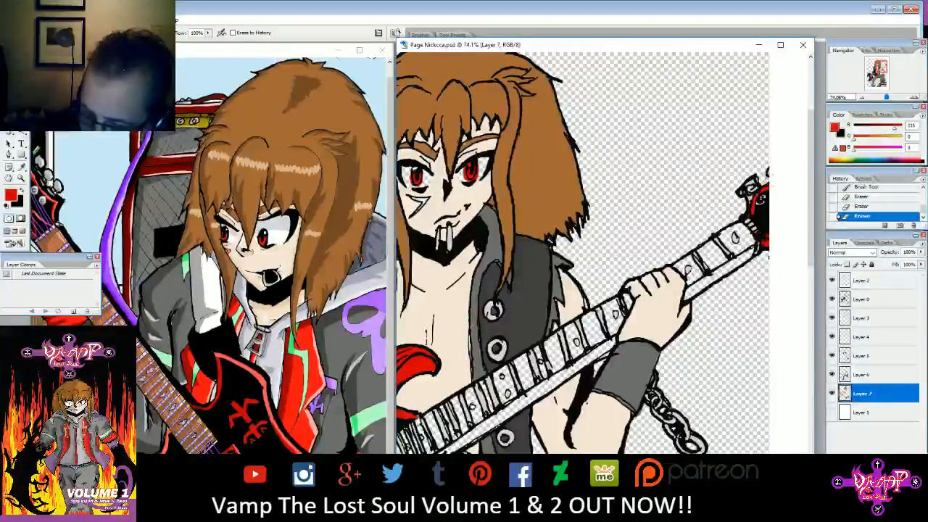
key("ctrl+z")
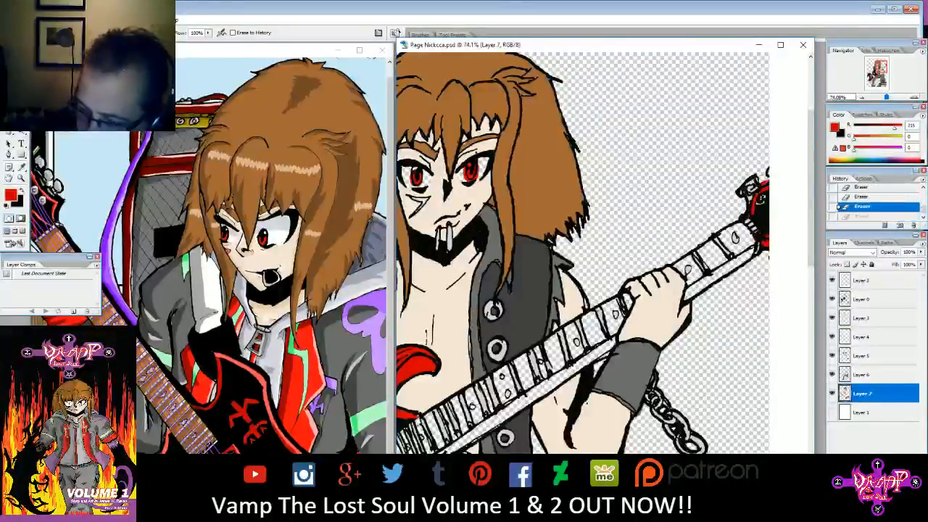
key("ctrl+z")
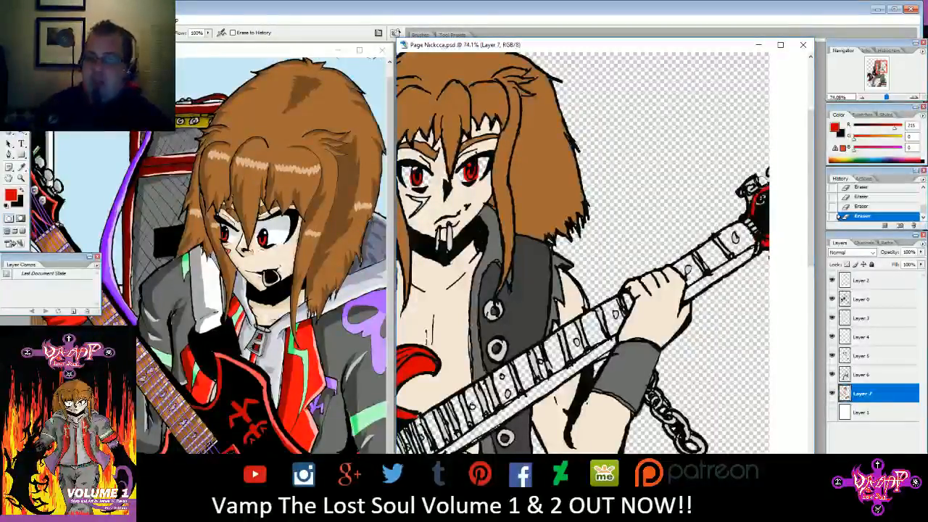
- Clean up the red around the guitarist's eyes with the Eraser, stepping back through the history to check the strokes
left_click_drag(579, 254, 699, 394)
left_click_drag(601, 290, 660, 164)
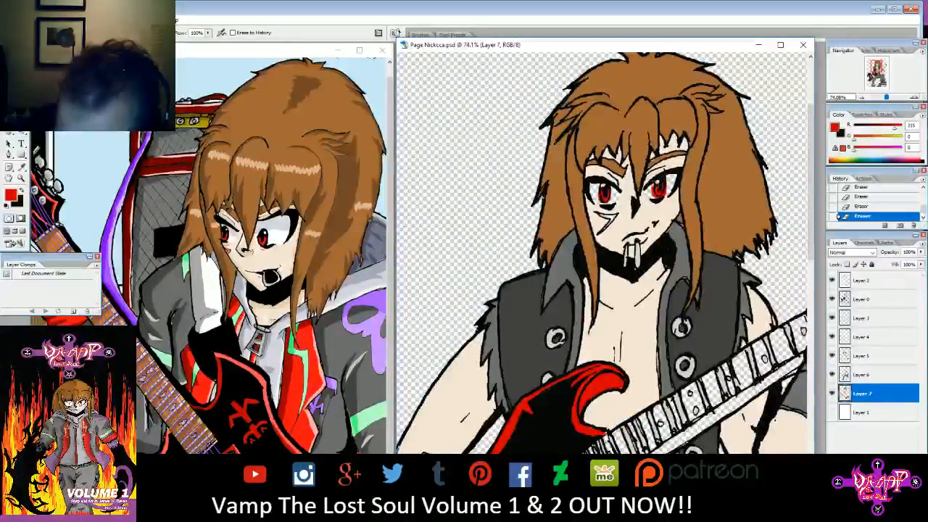
left_click(886, 206)
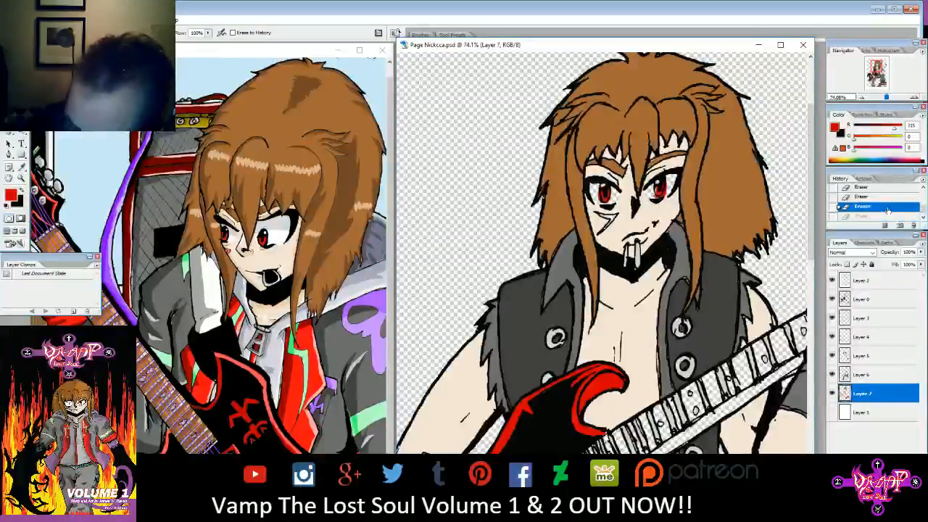
left_click(866, 197)
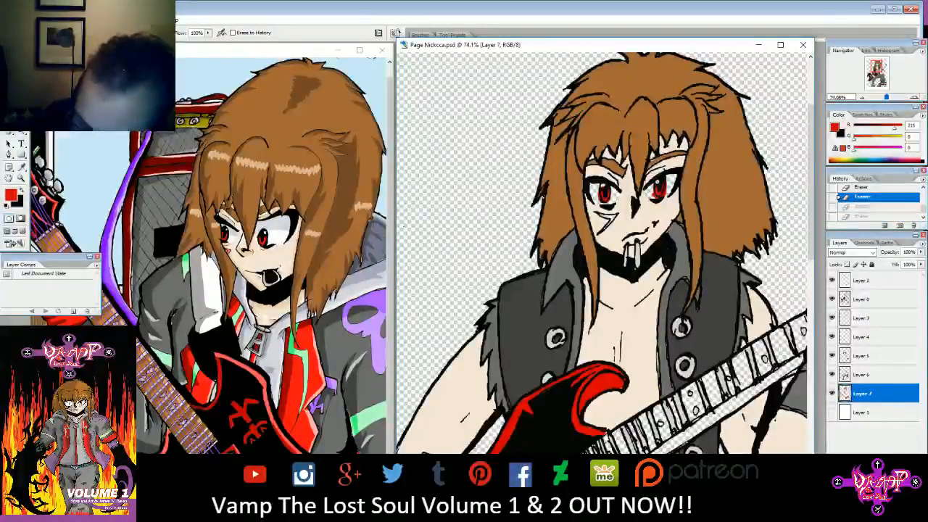
left_click(862, 215)
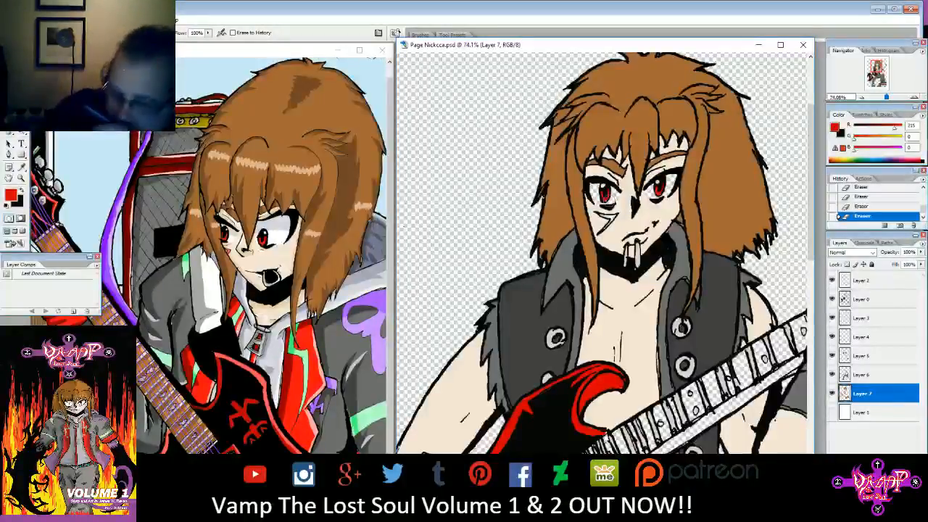
- Sample the salmon pink of the reference character's cheek mark and paint the guitarist's cheek scar with it
left_click(22, 167)
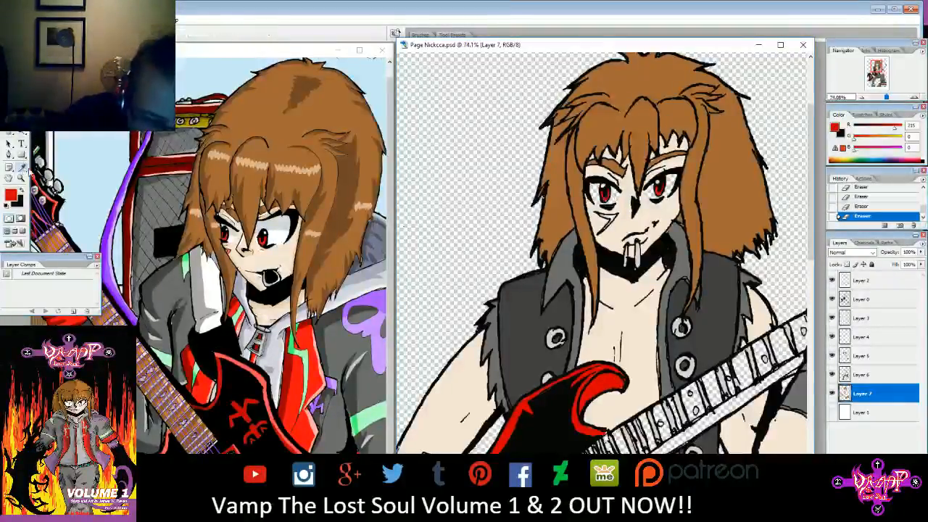
left_click(263, 237)
left_click(263, 237)
left_click(263, 237)
left_click(263, 237)
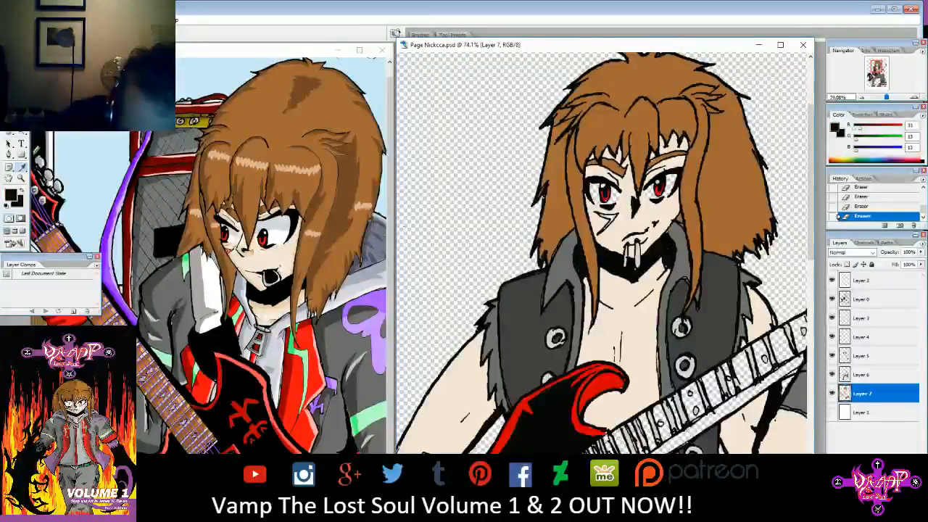
left_click(229, 248)
key("b")
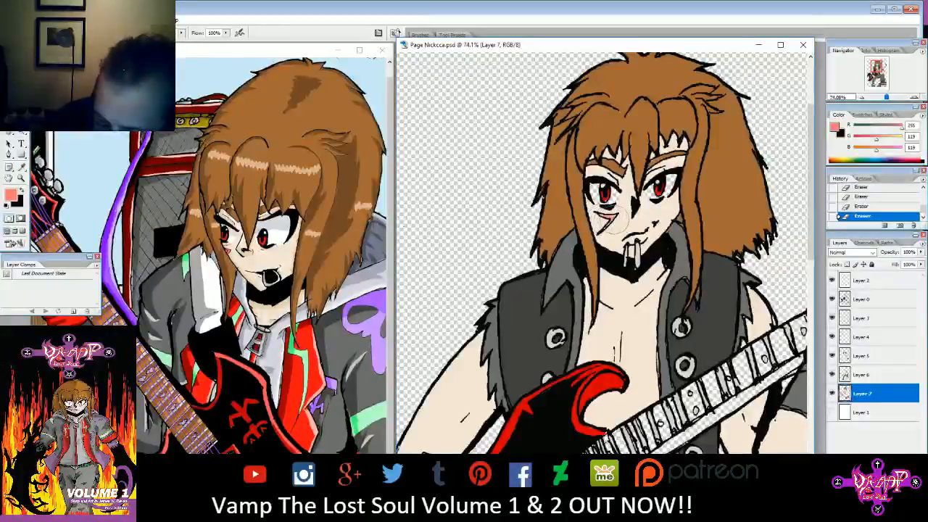
mouse_move(608, 237)
left_mouse_down()
mouse_move(615, 218)
mouse_move(608, 225)
left_mouse_up()
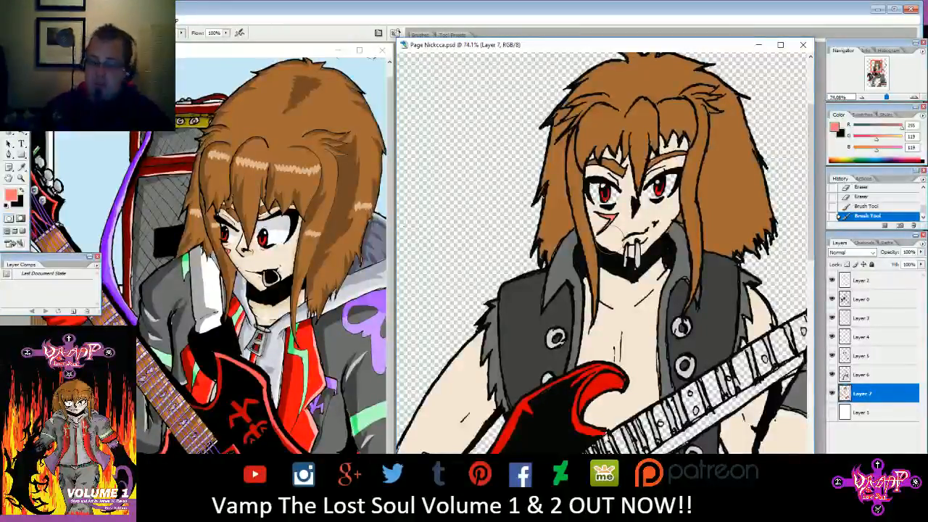
- Add a new layer directly above Layer 1 with the default settings
left_click_drag(886, 98, 886, 100)
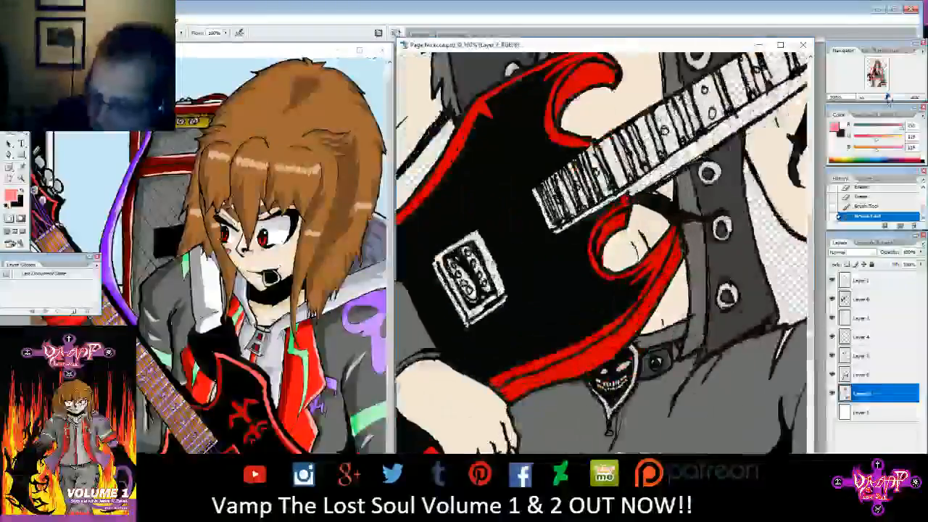
left_click(862, 412)
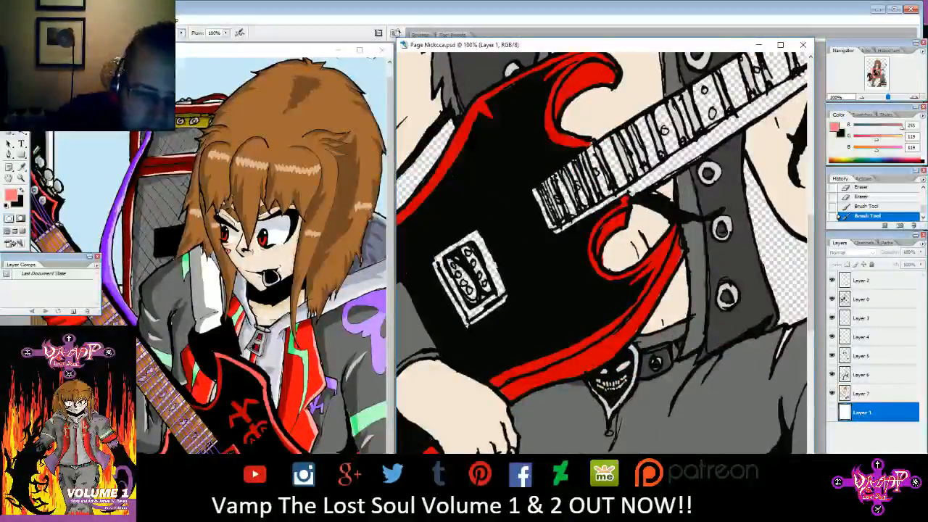
left_click(67, 20)
mouse_move(43, 30)
left_click(192, 30)
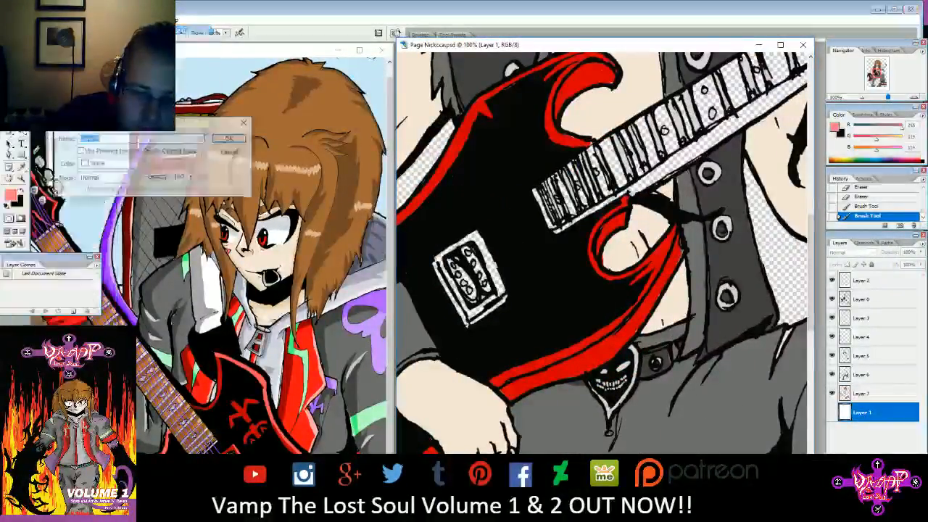
left_click(229, 137)
- Sample the orange-brown of the reference guitar's neck and paint the fretboard below the fretting hand on Layer 8
left_click_drag(887, 98, 879, 72)
key("i")
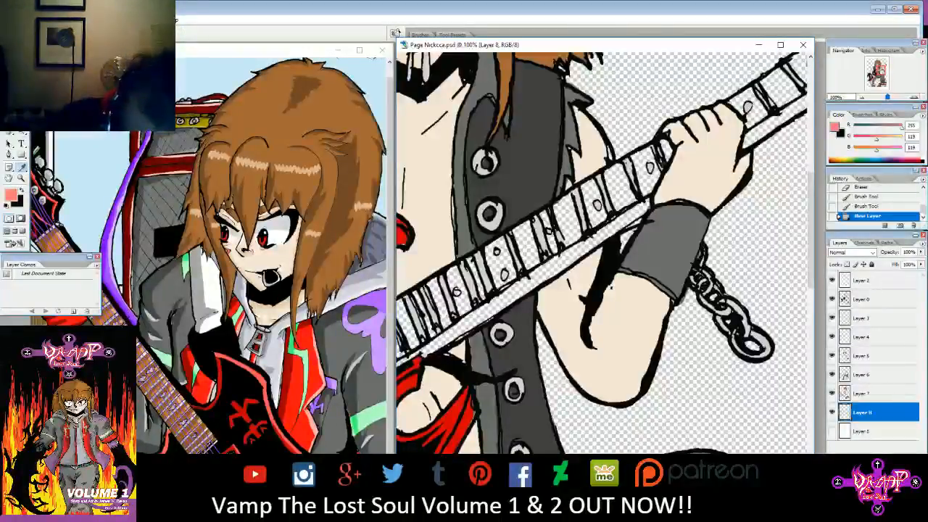
left_click(171, 403)
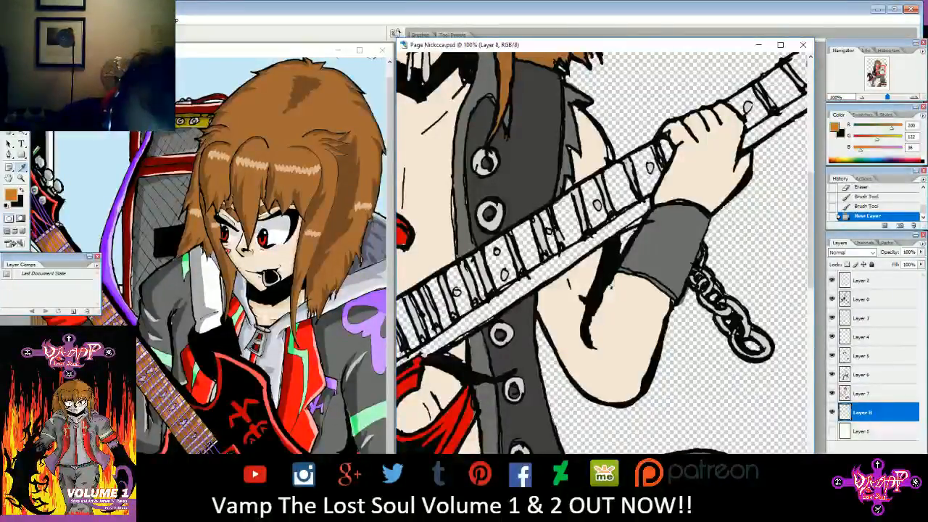
key("b")
left_click_drag(500, 265, 498, 257)
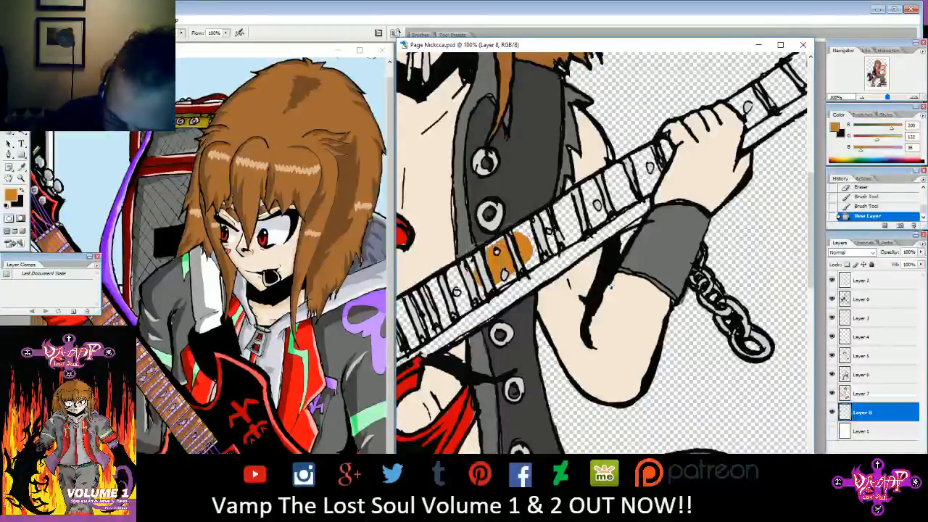
left_click_drag(422, 286, 448, 299)
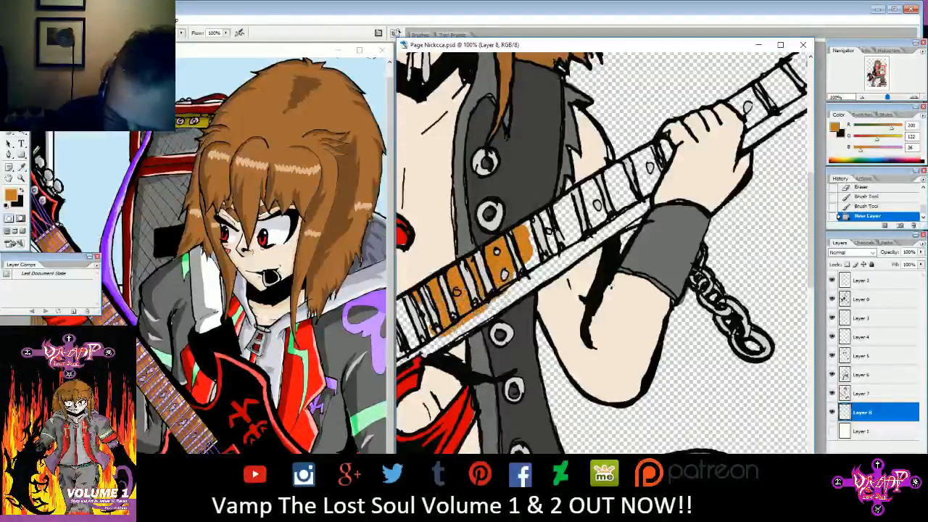
left_click_drag(569, 214, 588, 195)
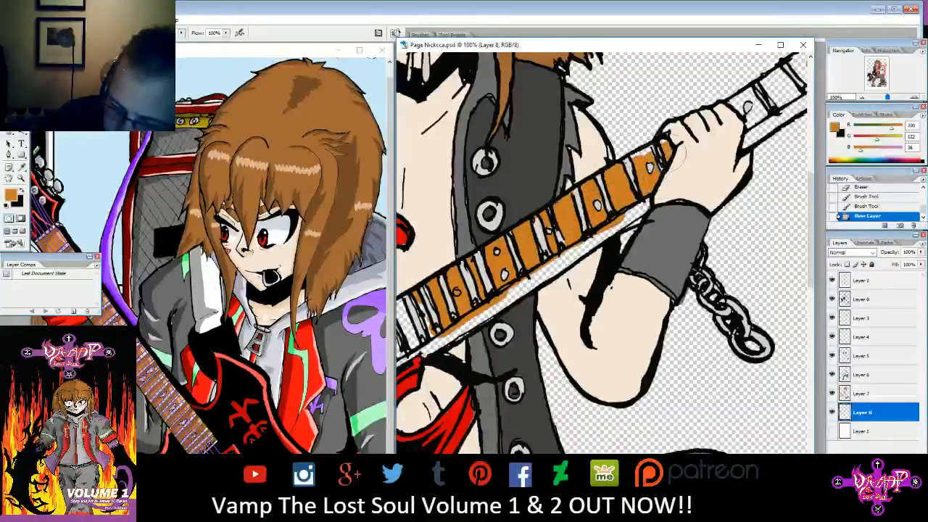
left_click_drag(663, 145, 665, 155)
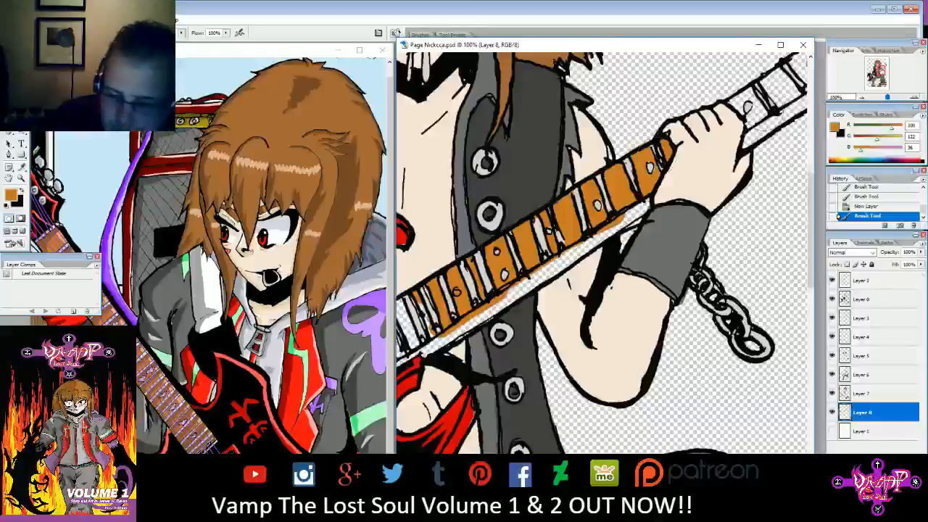
- Continue the orange-brown on the fretboard beyond the fretting hand and down to its end on the guitar body
mouse_move(743, 114)
left_mouse_down()
mouse_move(758, 118)
mouse_move(772, 94)
mouse_move(777, 116)
left_mouse_up()
left_click_drag(882, 73, 883, 68)
mouse_move(639, 186)
left_mouse_down()
mouse_move(676, 185)
mouse_move(668, 170)
mouse_move(642, 172)
left_mouse_up()
mouse_move(882, 69)
left_mouse_down()
mouse_move(870, 80)
mouse_move(876, 74)
left_mouse_up()
mouse_move(644, 212)
left_mouse_down()
mouse_move(594, 199)
mouse_move(539, 243)
mouse_move(572, 230)
left_mouse_up()
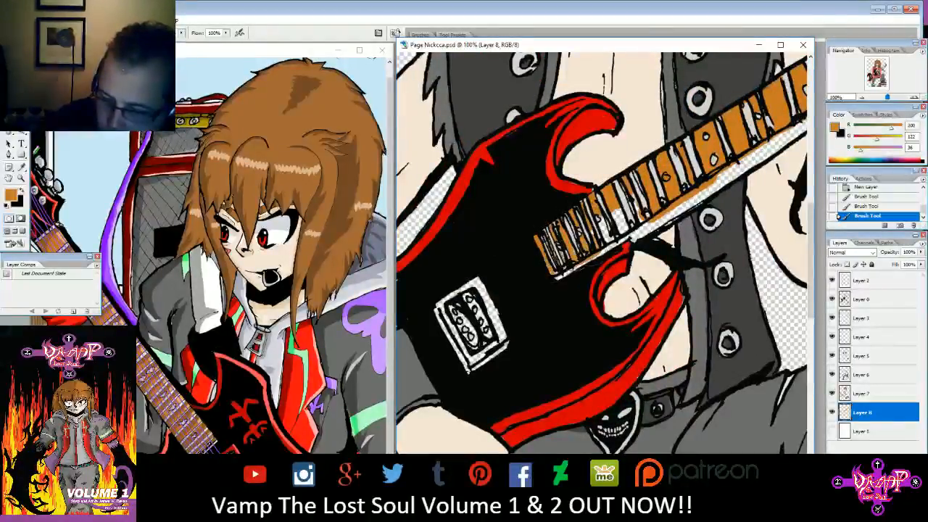
left_click_drag(651, 190, 657, 178)
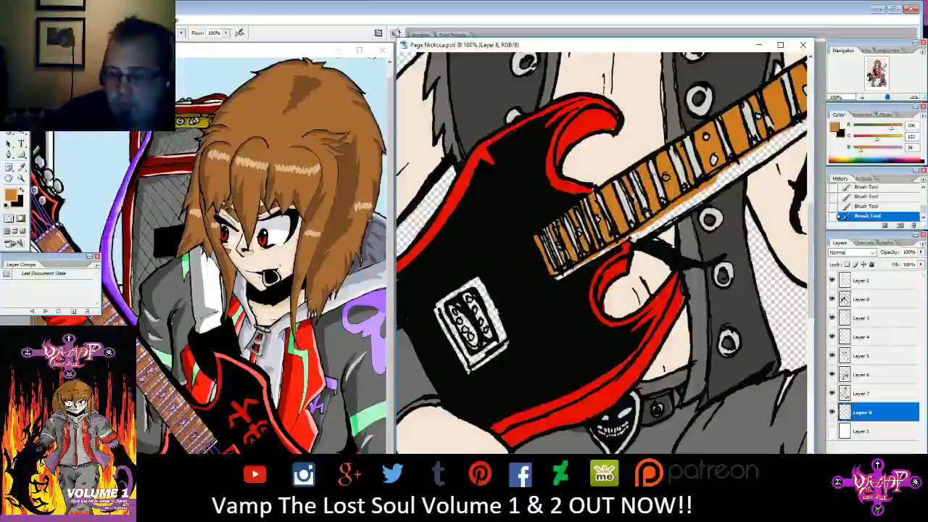
- Make Layer 4 active and sample a light grey as the brush colour
left_click(855, 337)
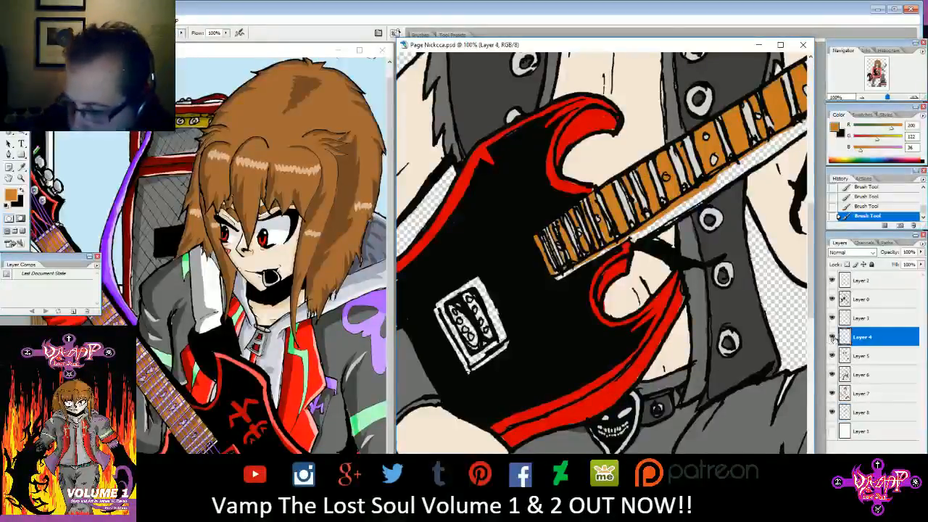
key("i")
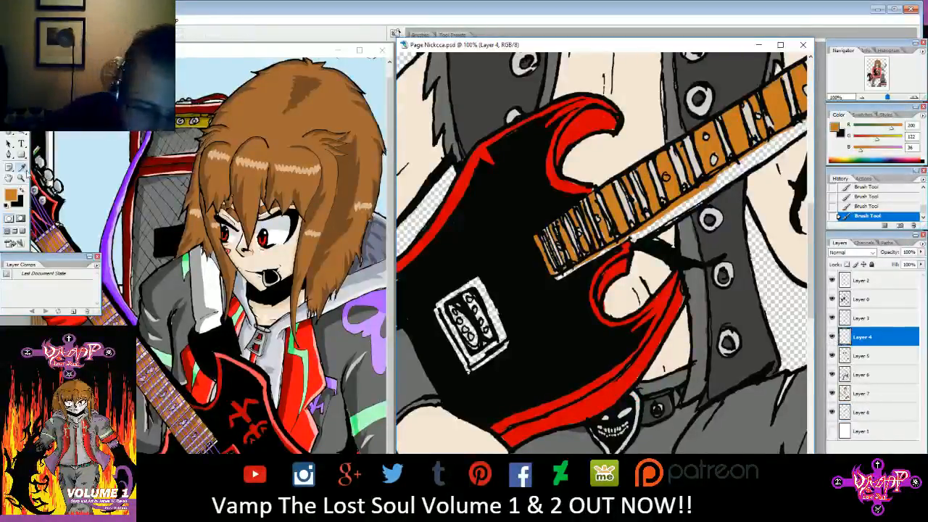
left_click(600, 205)
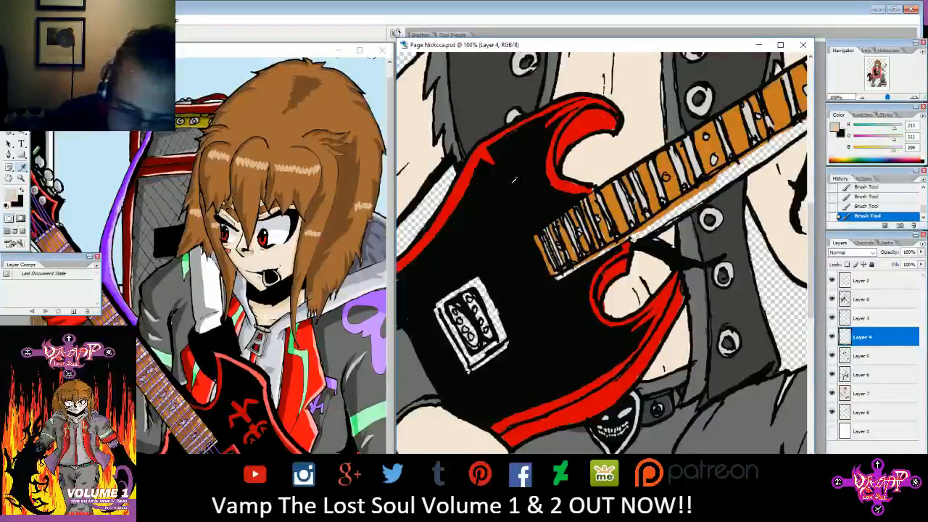
key("b")
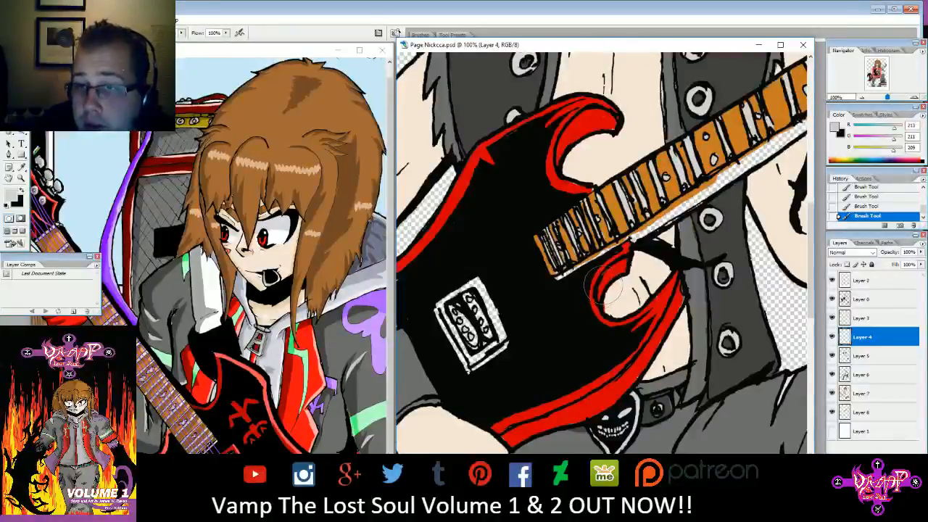
left_click_drag(603, 285, 511, 308)
left_click_drag(875, 76, 876, 74)
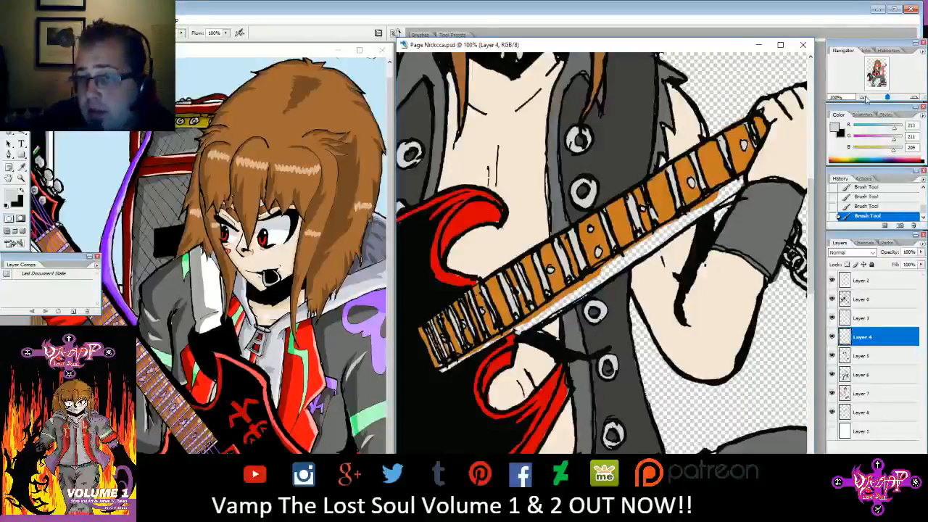
mouse_move(875, 80)
left_mouse_down()
mouse_move(881, 64)
mouse_move(887, 89)
mouse_move(882, 69)
left_mouse_up()
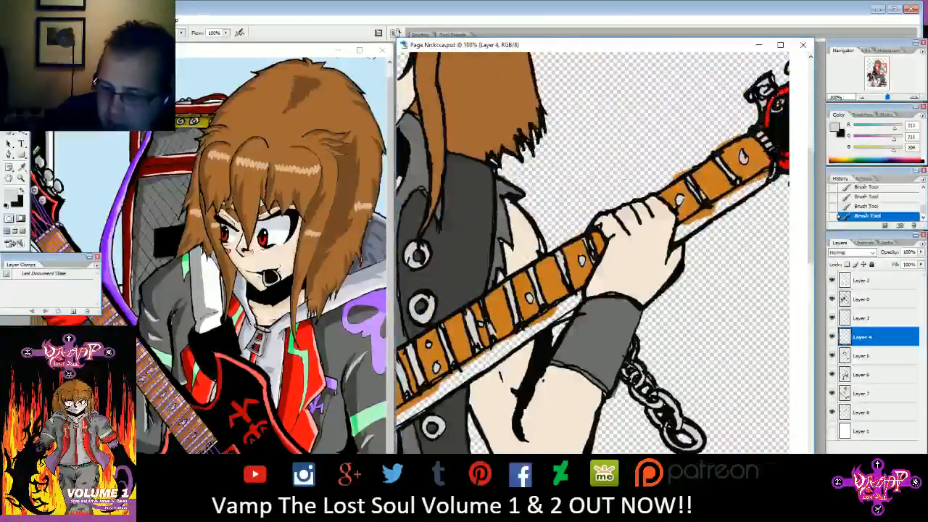
- Erase stray colour below the guitar neck on Layer 4 and the orange overspill along the fretboard's edges on Layer 8
key("e")
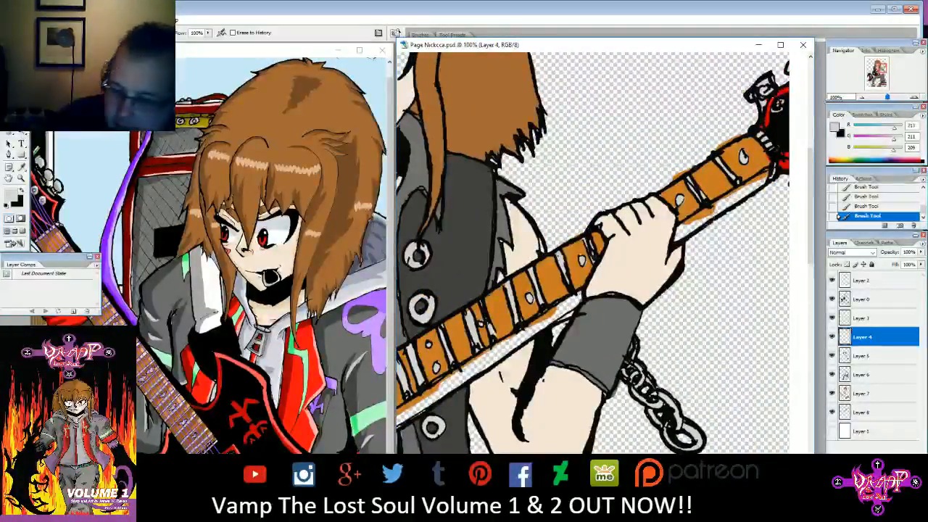
left_click_drag(759, 194, 713, 217)
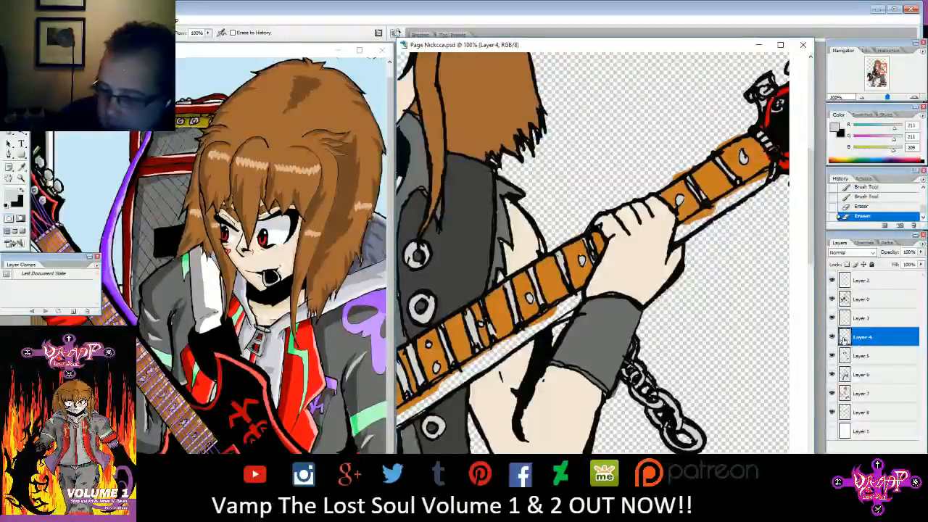
left_click(861, 411)
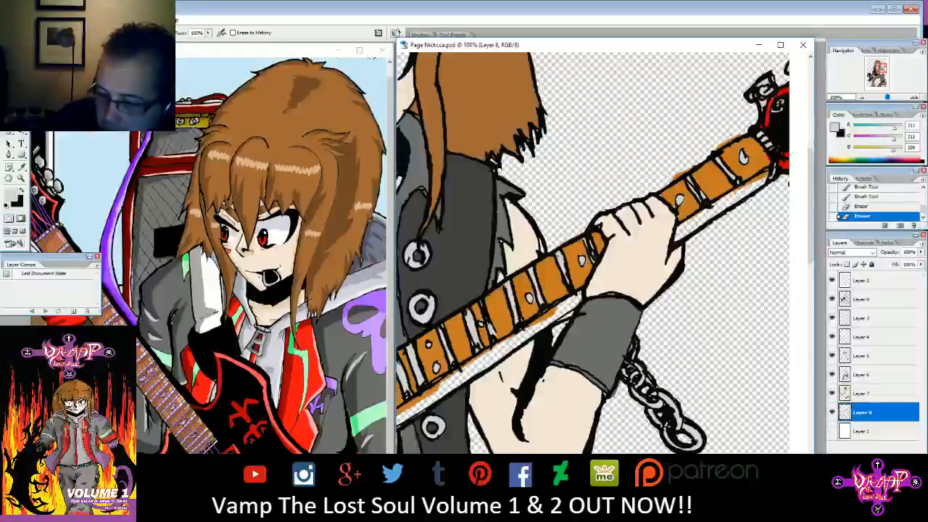
left_click_drag(744, 129, 716, 145)
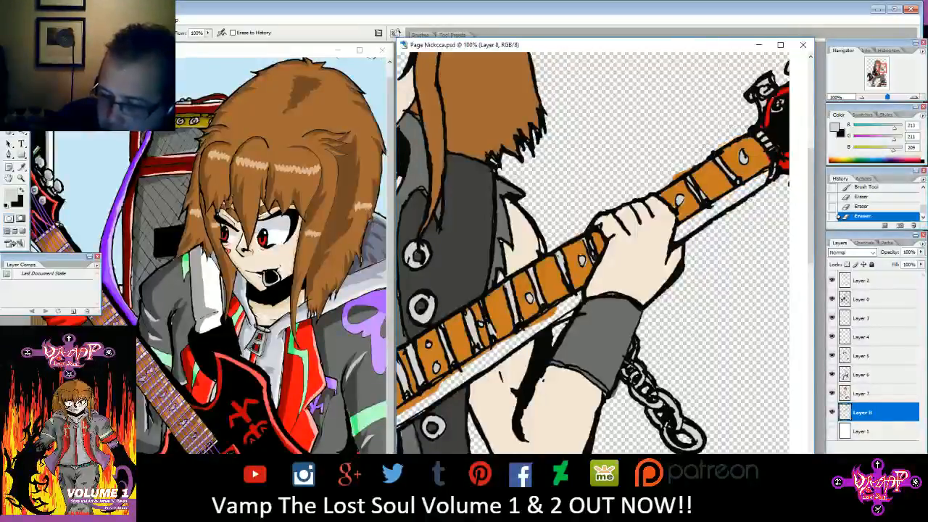
left_click_drag(668, 176, 664, 181)
left_click(862, 207)
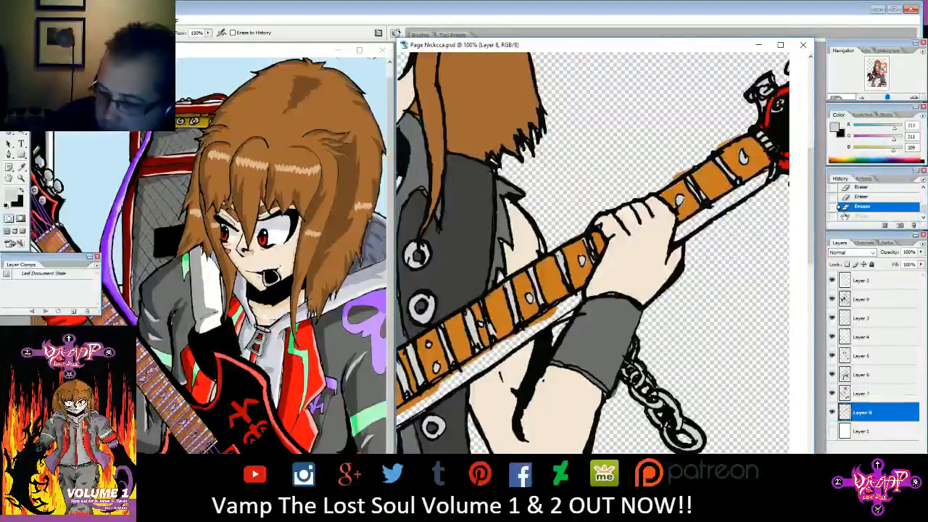
left_click(838, 216)
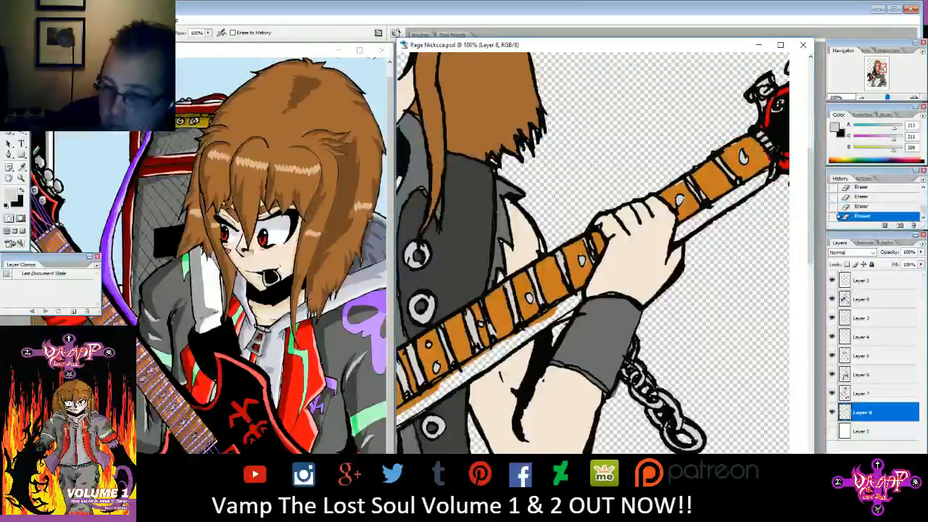
left_click(879, 208)
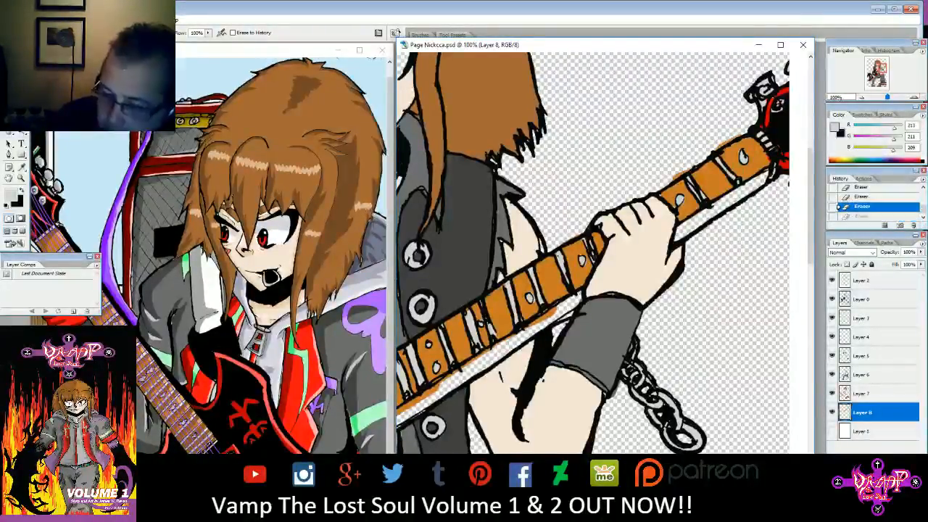
left_click_drag(673, 176, 691, 170)
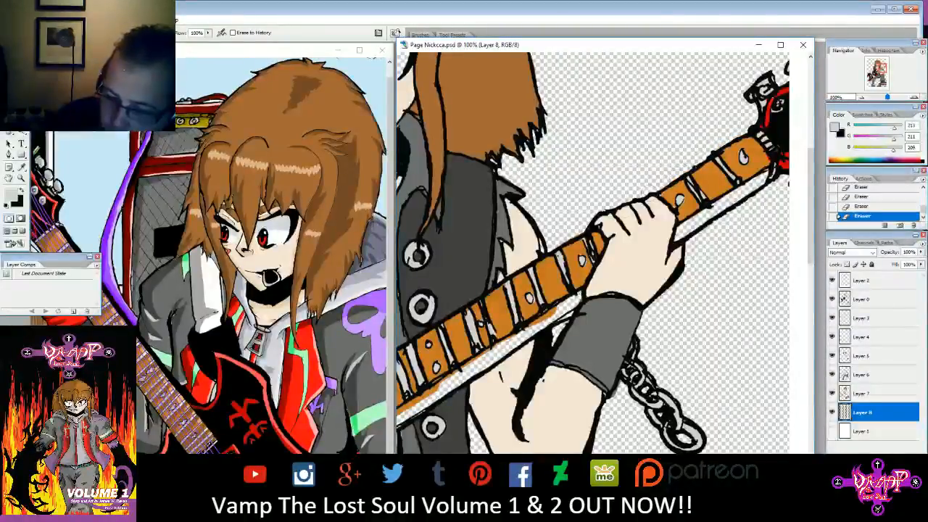
left_click_drag(881, 75, 875, 75)
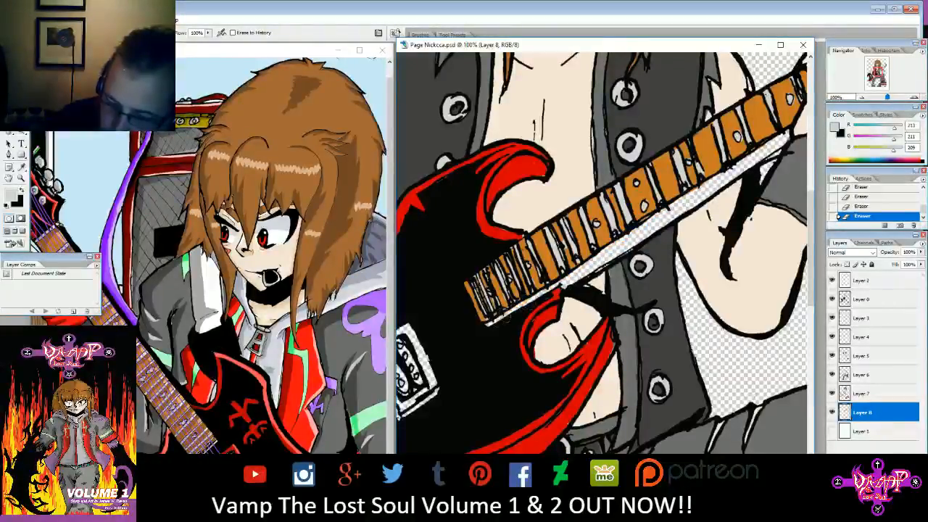
left_click_drag(885, 73, 883, 70)
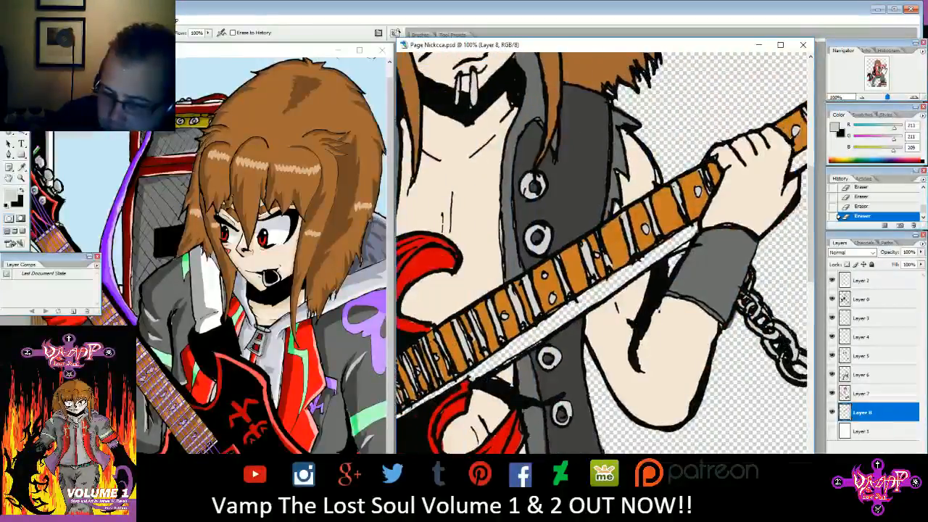
- Paint the light grey along the side of the guitar neck below the fretboard on Layer 8
left_click(867, 380)
left_click(866, 394)
left_click(870, 360)
left_click(871, 343)
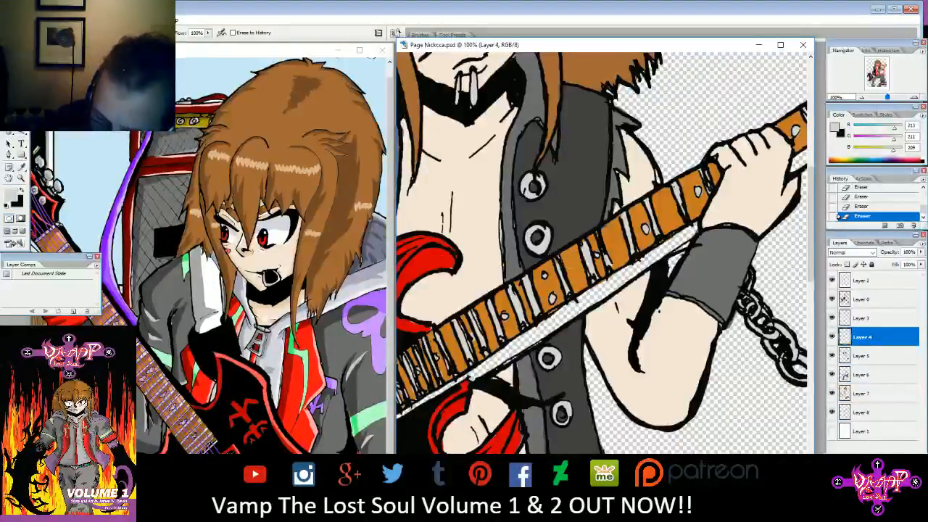
key("ctrl+z")
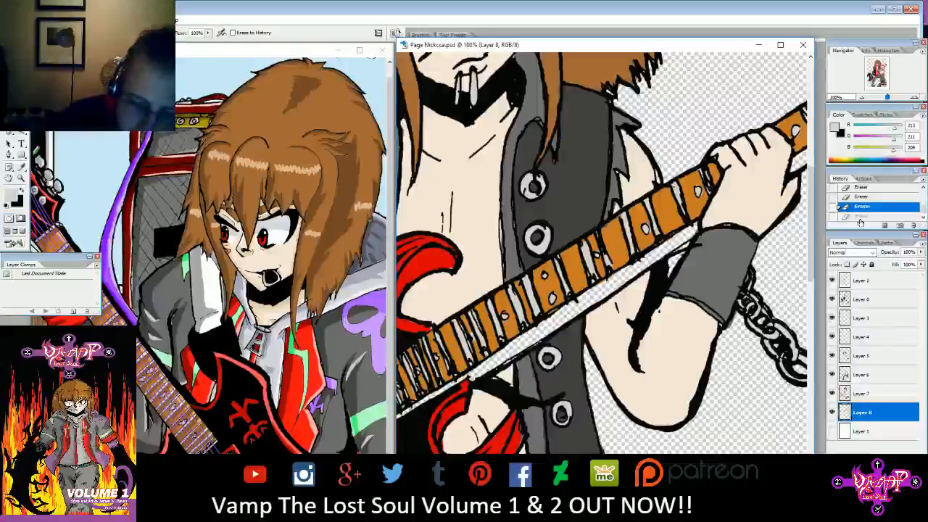
key("b")
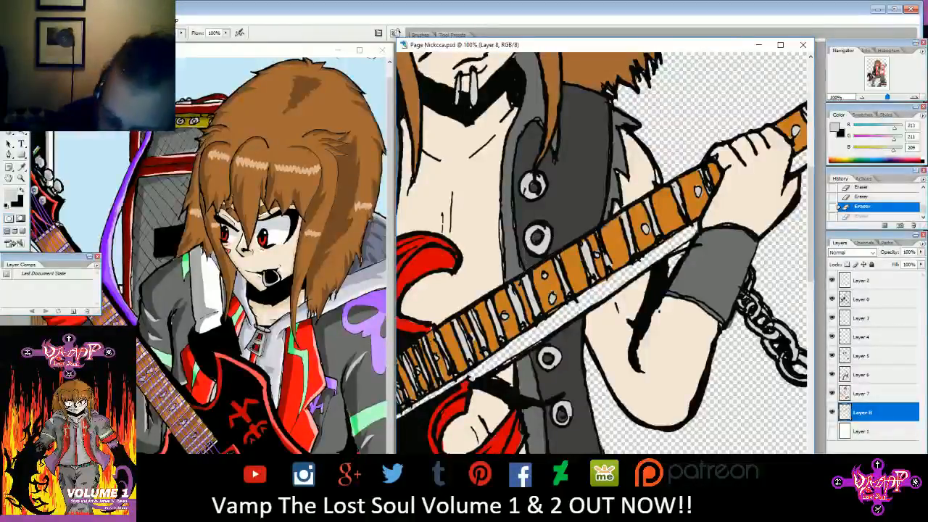
left_click(582, 239)
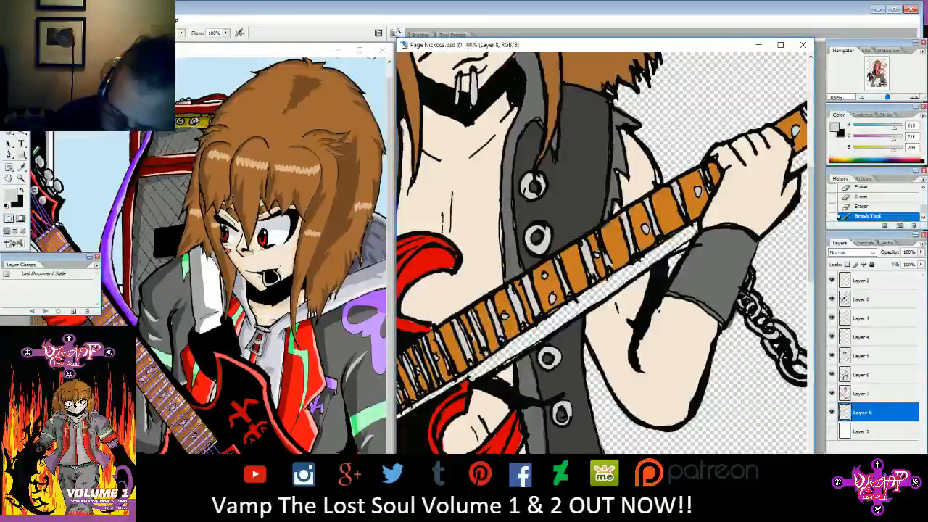
- Paint light grey on the belt area and the amplifier's slanted side panel on Layer 8
left_click_drag(886, 97, 885, 77)
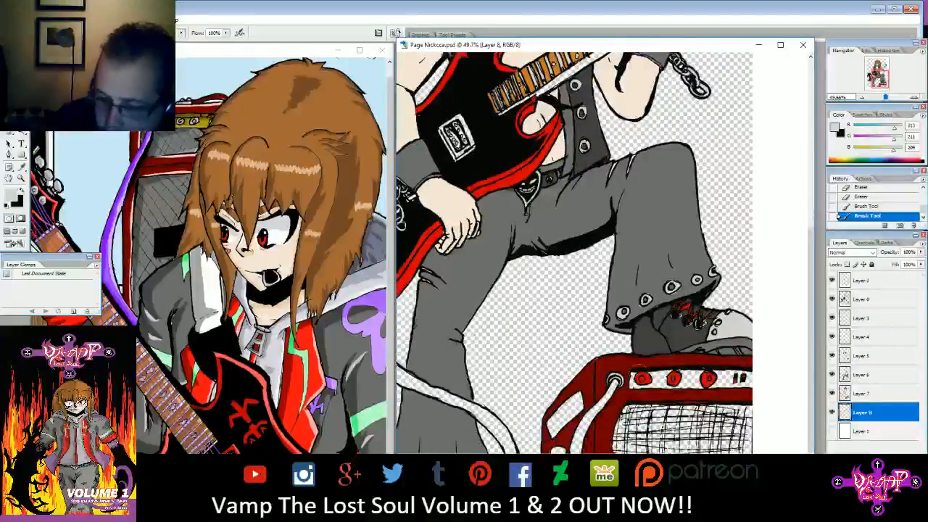
left_click(548, 179)
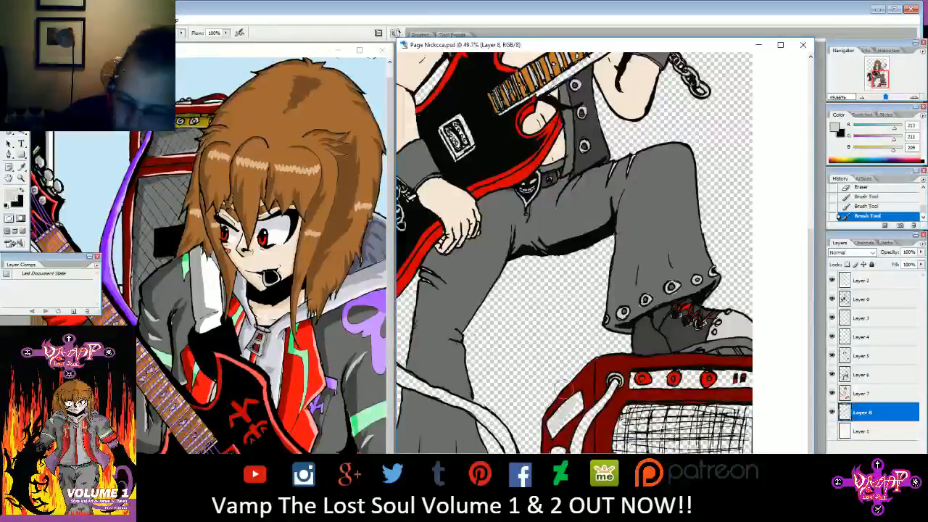
left_click_drag(572, 399, 563, 410)
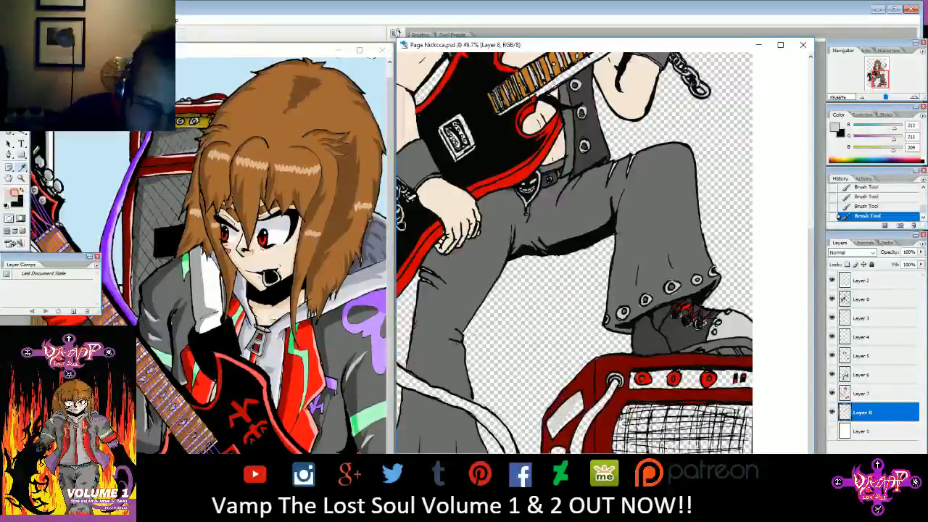
- Set the foreground colour to bright green #19d553 and fill the amplifier's side panel with it
left_click(16, 196)
left_click(249, 236)
left_click(223, 180)
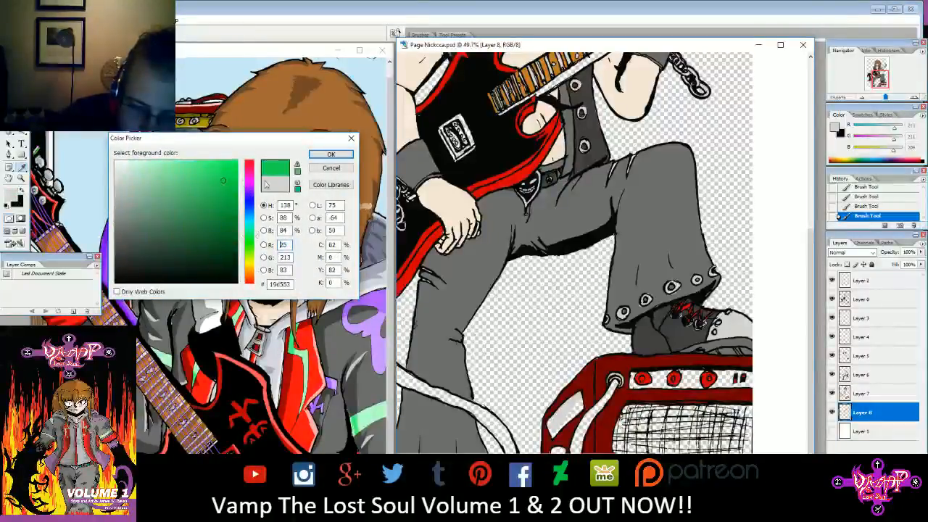
left_click(329, 155)
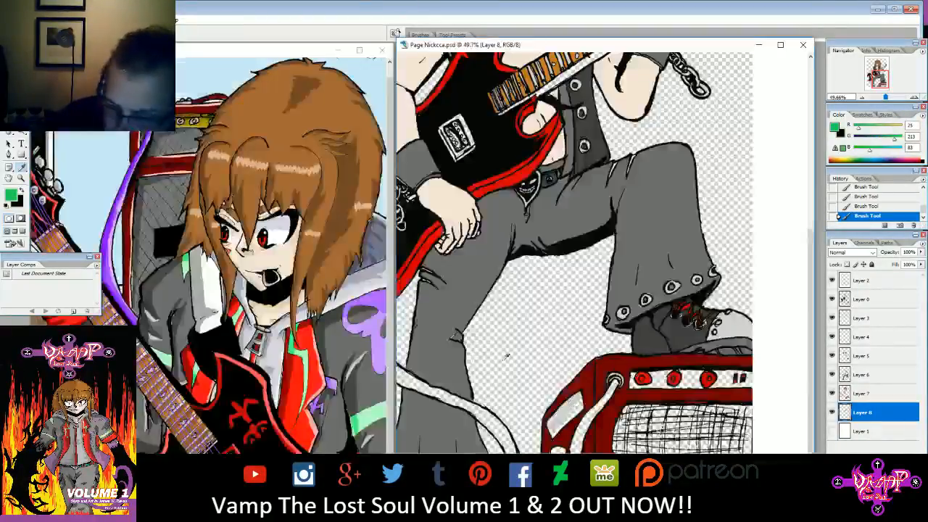
mouse_move(559, 413)
left_mouse_down()
mouse_move(580, 395)
mouse_move(552, 429)
mouse_move(575, 414)
left_mouse_up()
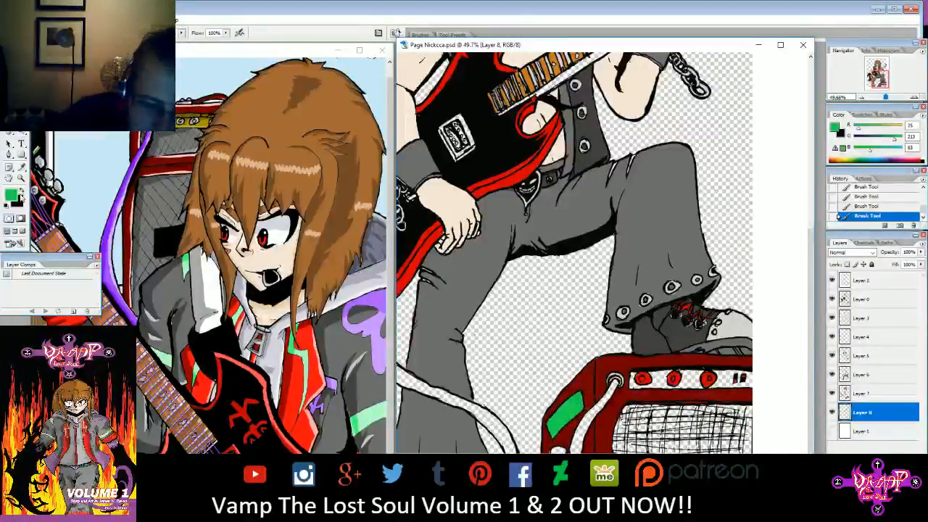
- Repaint the amplifier's side panel black on Layer 8 and erase the dark red inside its outline on Layer 7
left_click(23, 192)
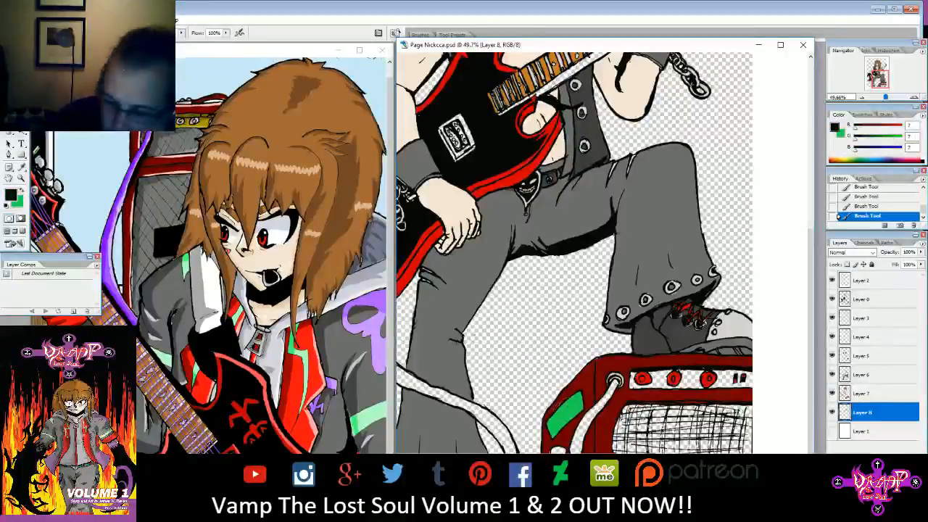
mouse_move(555, 418)
left_mouse_down()
mouse_move(545, 432)
mouse_move(580, 403)
left_mouse_up()
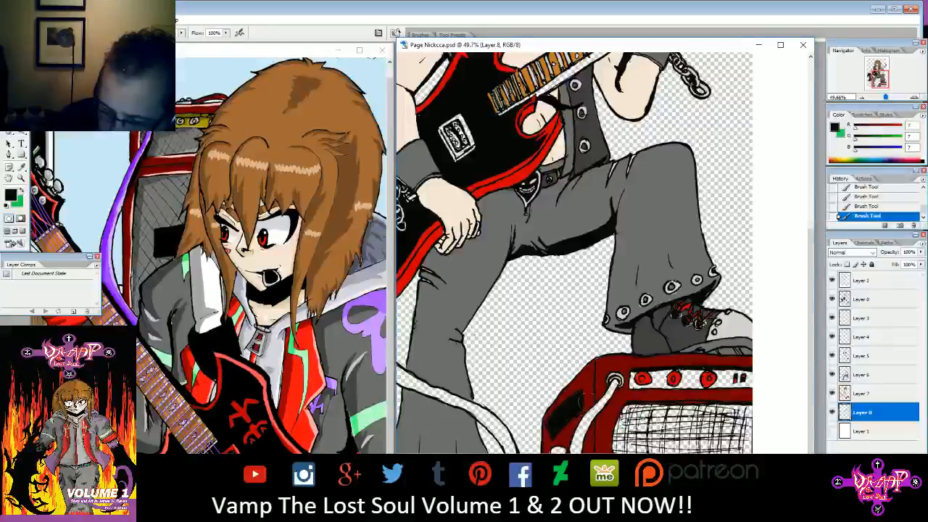
left_click(860, 392)
left_click_drag(885, 97, 874, 83)
key("e")
mouse_move(516, 244)
left_mouse_down()
mouse_move(514, 234)
mouse_move(501, 250)
mouse_move(525, 284)
left_mouse_up()
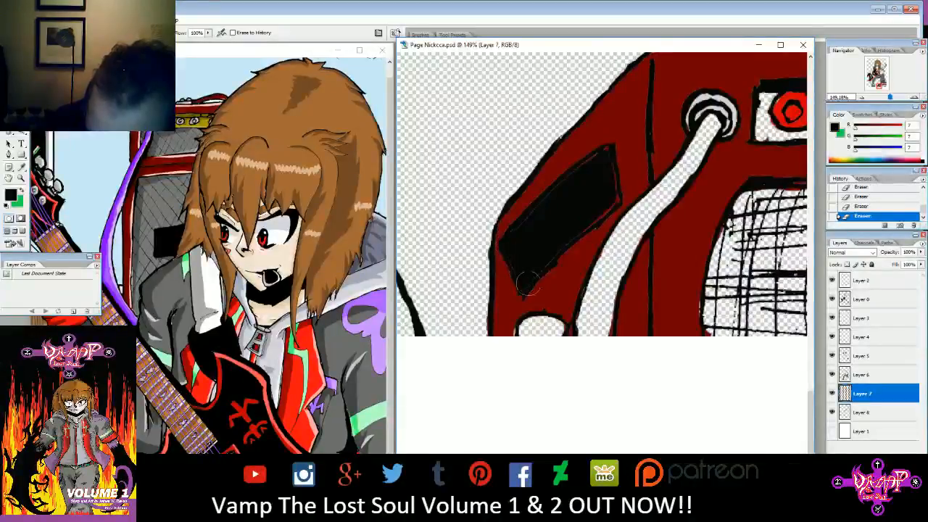
mouse_move(588, 218)
left_mouse_down()
mouse_move(613, 198)
mouse_move(608, 164)
mouse_move(601, 158)
mouse_move(584, 171)
mouse_move(605, 159)
mouse_move(597, 173)
left_mouse_up()
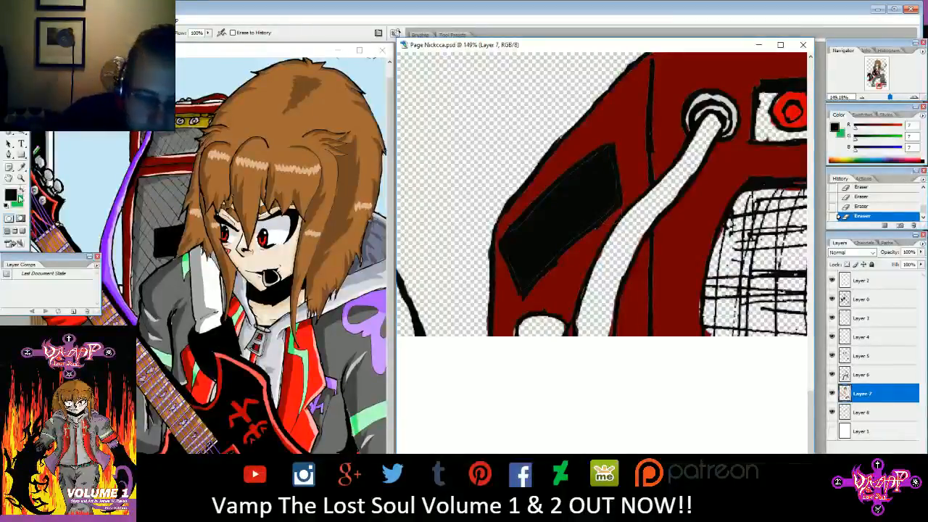
- Switch back to the green and paint the small rounded shape below the amplifier's side panel on Layer 7
left_click(13, 195)
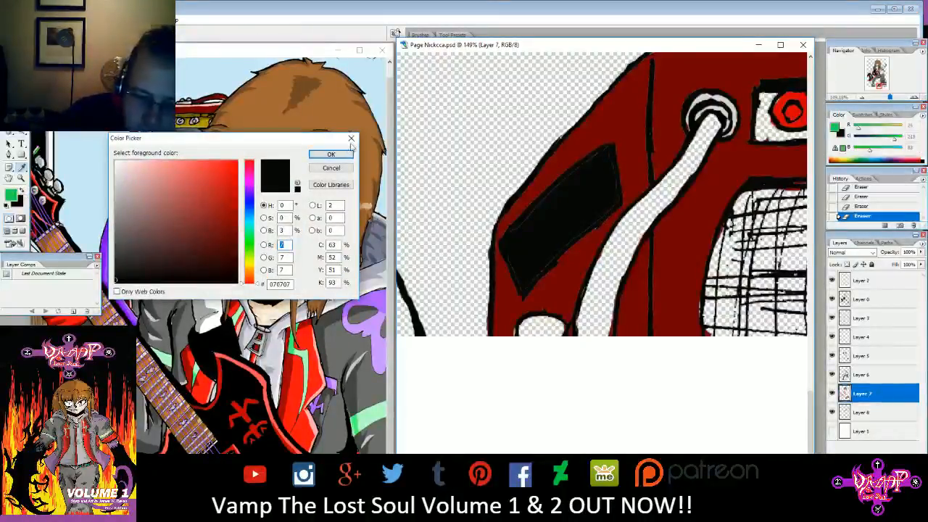
left_click(342, 150)
key("b")
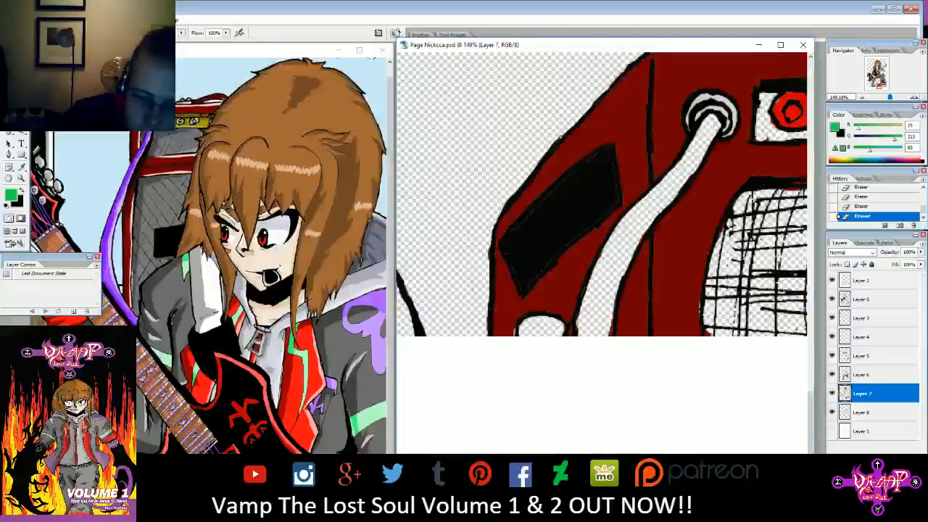
left_click(534, 327)
left_click_drag(530, 327, 553, 327)
left_click(555, 326)
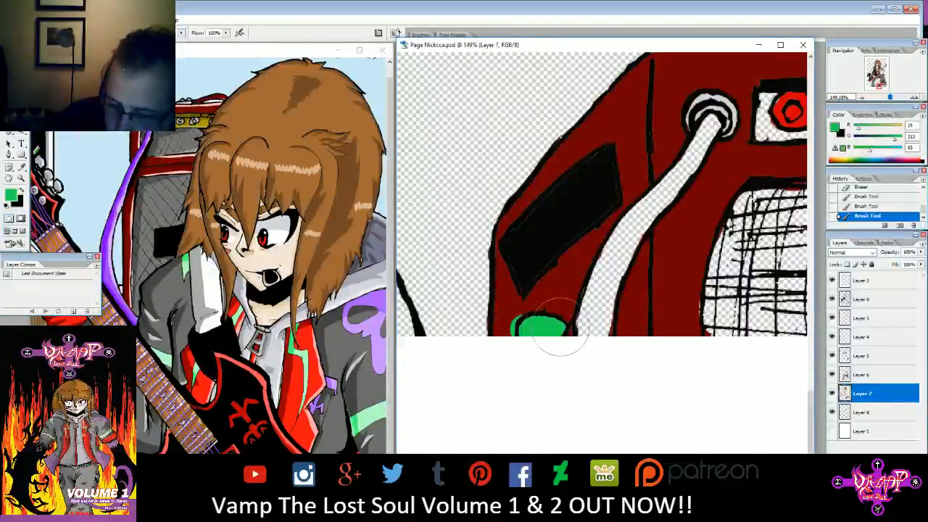
- Undo the last two green strokes on Layer 7 and paint the rounded shape below the amplifier's side panel green on Layer 8
left_click(877, 208)
left_click(877, 197)
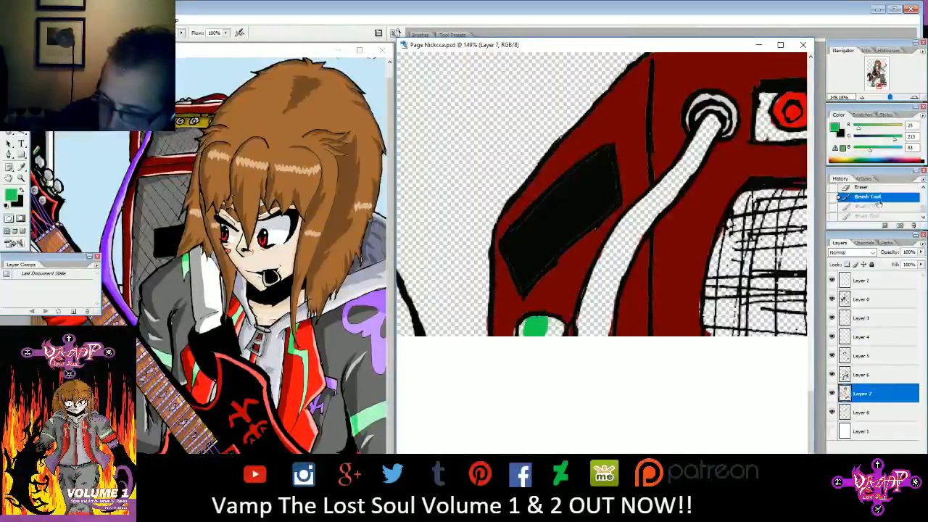
left_click(863, 412)
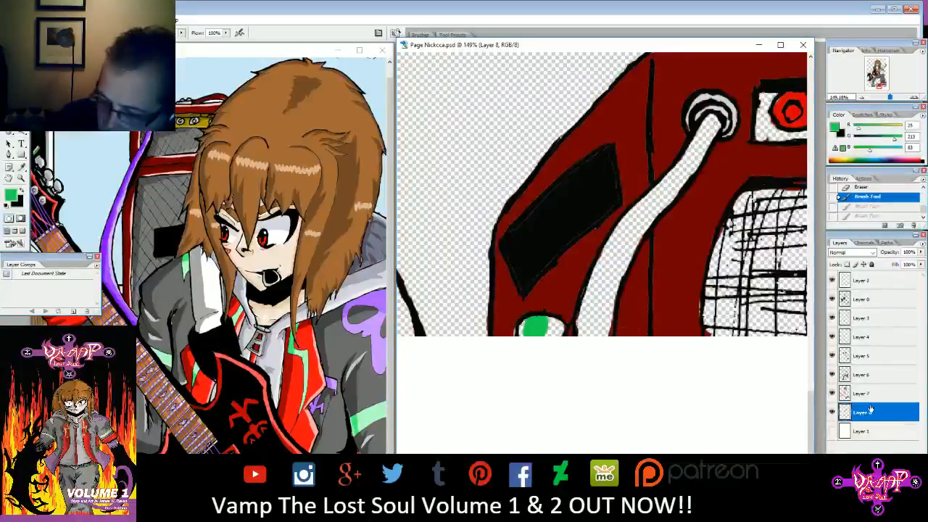
left_click_drag(534, 324, 555, 331)
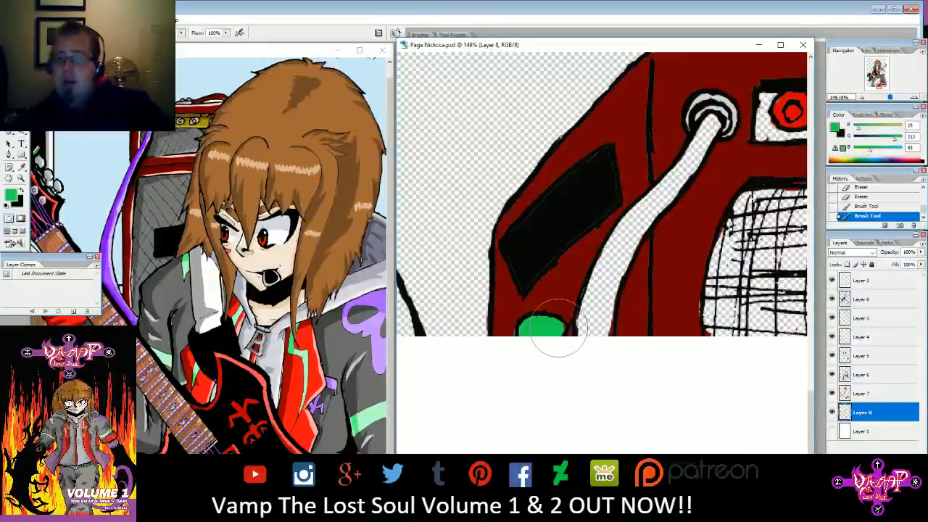
- Erase the stray colour around the thumb beside the guitar's lower horn on Layer 7
mouse_move(892, 97)
left_mouse_down()
mouse_move(878, 99)
mouse_move(889, 102)
left_mouse_up()
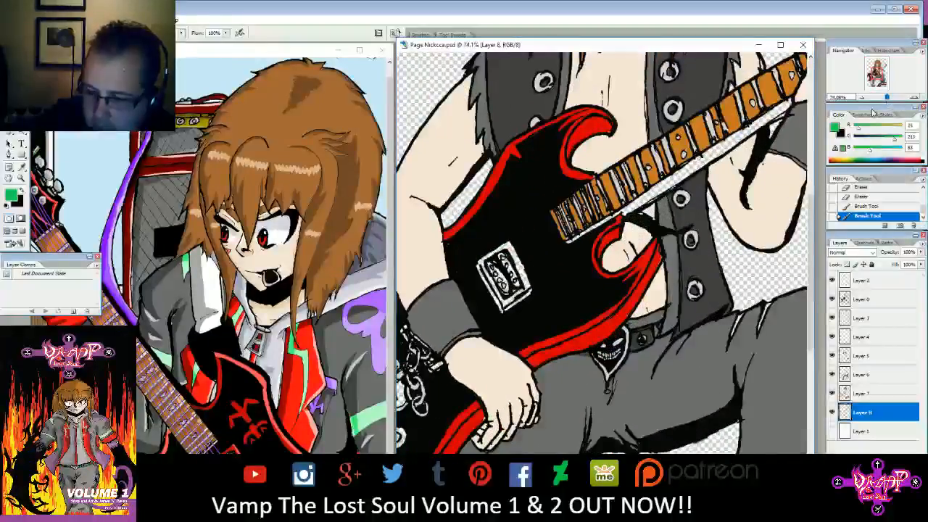
left_click(855, 391)
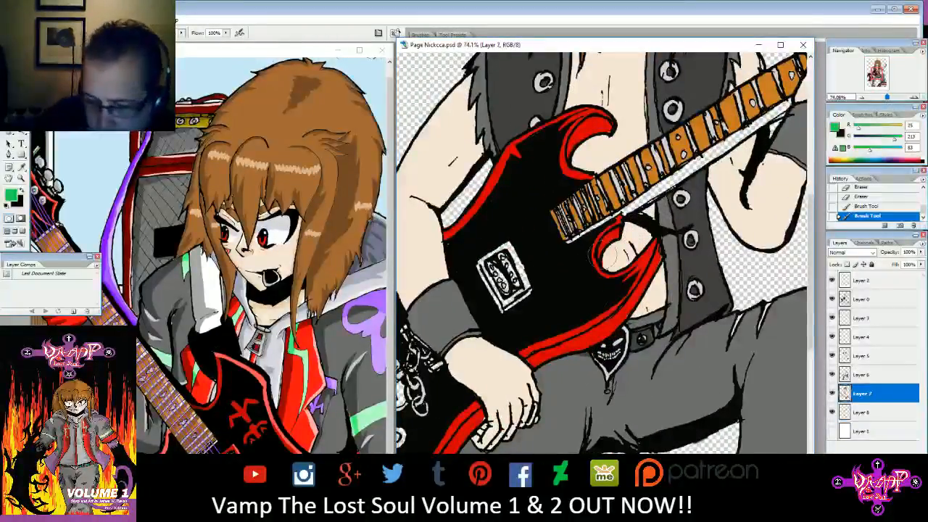
key("e")
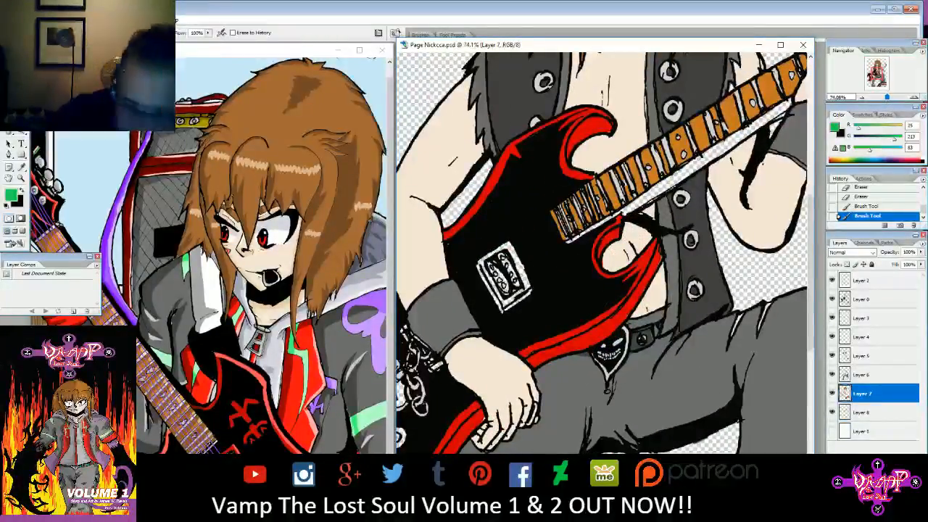
left_click(608, 259)
left_click(607, 258)
left_click(610, 256)
left_click(613, 254)
- Switch Layer 8's visibility off and on to check its colours across the whole page
left_click_drag(887, 97, 883, 97)
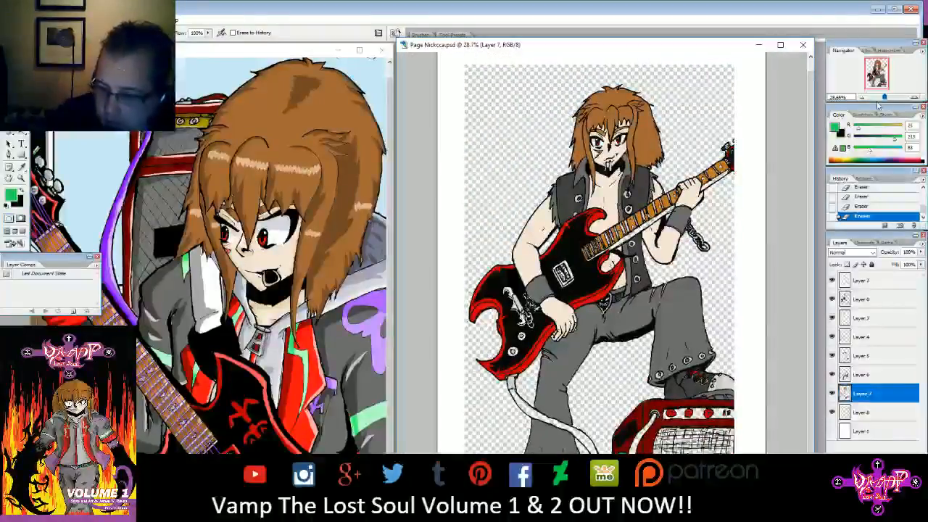
left_click(851, 432)
left_click(859, 413)
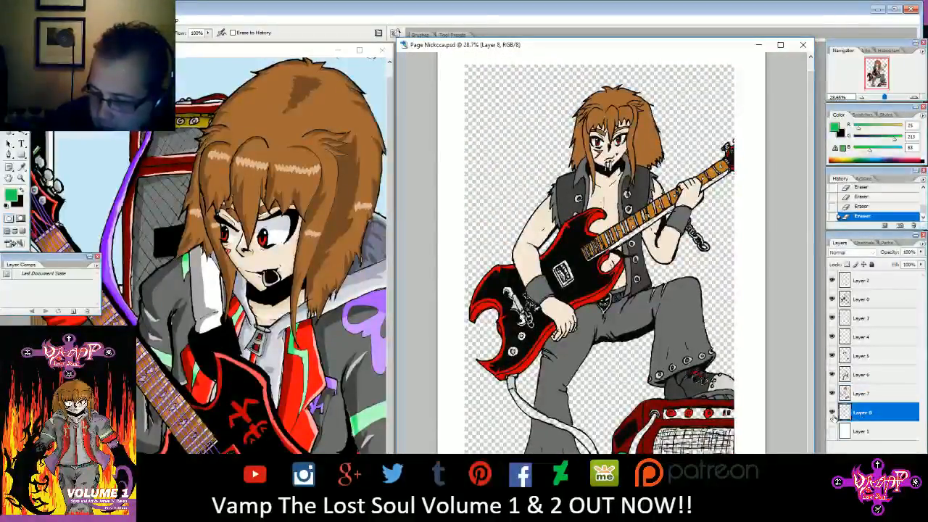
left_click(832, 415)
left_click(833, 415)
left_click(833, 415)
left_click(833, 415)
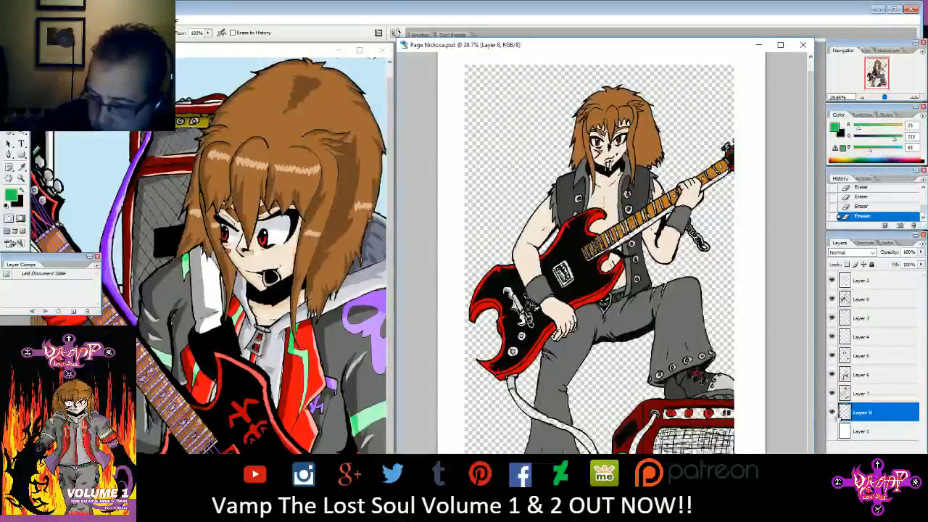
- Set the foreground colour to near-white #fdfdfd and paint the whites of both eyes on Layer 8
left_click(11, 194)
left_click(113, 163)
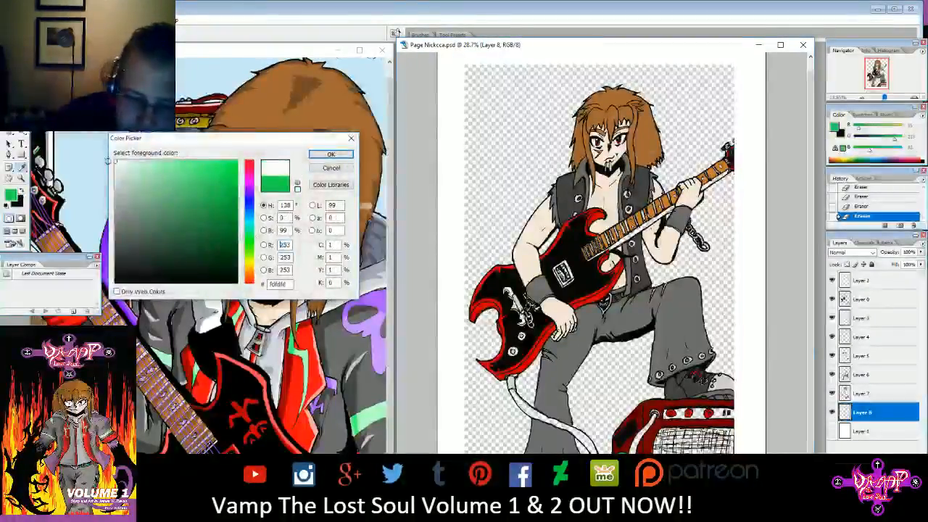
left_click(340, 156)
left_click(897, 97)
left_click_drag(879, 72, 878, 64)
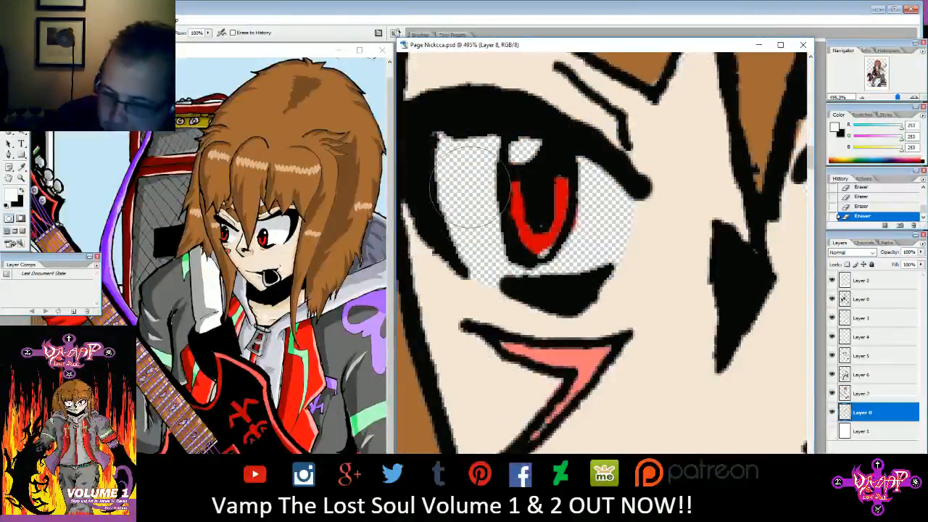
key("b")
mouse_move(499, 173)
left_mouse_down()
mouse_move(474, 192)
mouse_move(551, 206)
mouse_move(565, 185)
mouse_move(537, 193)
mouse_move(602, 204)
left_mouse_up()
left_click_drag(874, 76, 879, 61)
mouse_move(631, 384)
left_mouse_down()
mouse_move(689, 406)
mouse_move(731, 391)
mouse_move(770, 355)
left_mouse_up()
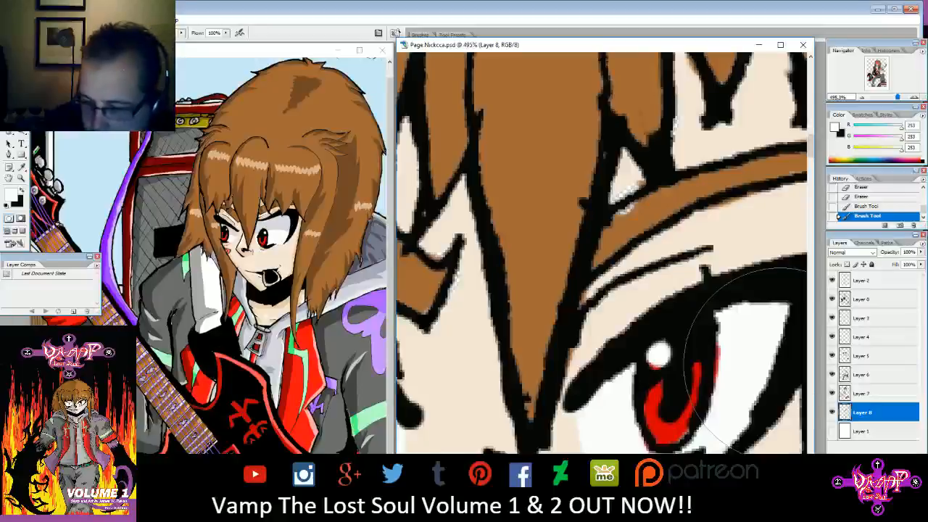
- Sample the brown from the hair and touch up the eyebrow beside the central hair strand with a smaller brush on Layer 8
left_click(22, 168)
left_click(606, 208)
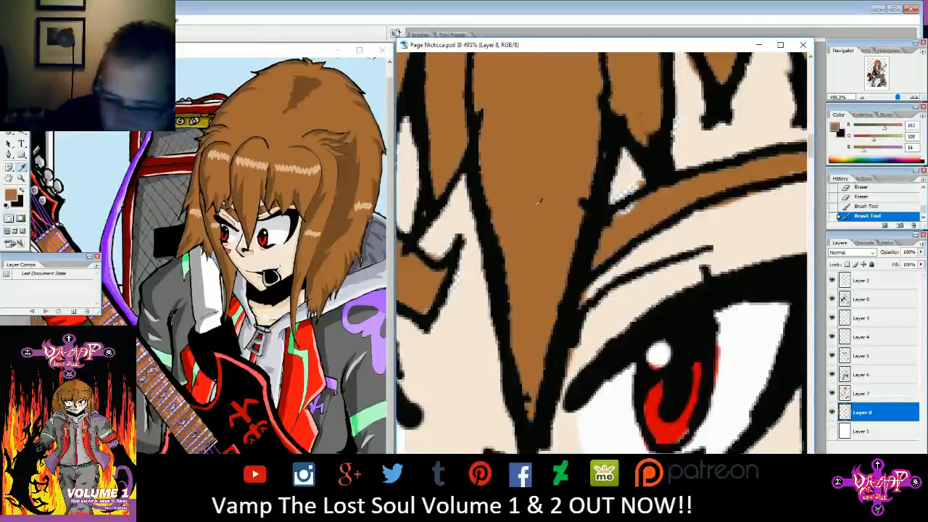
key("b")
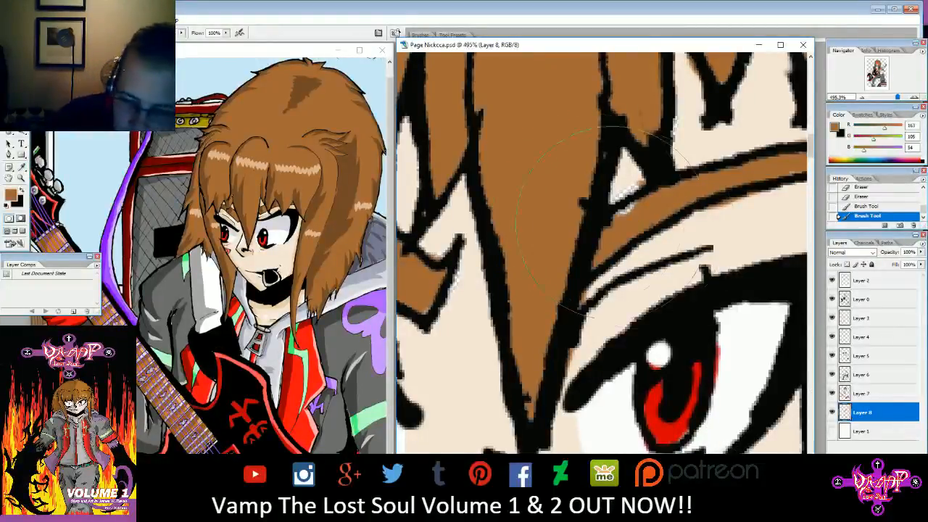
left_click(49, 33)
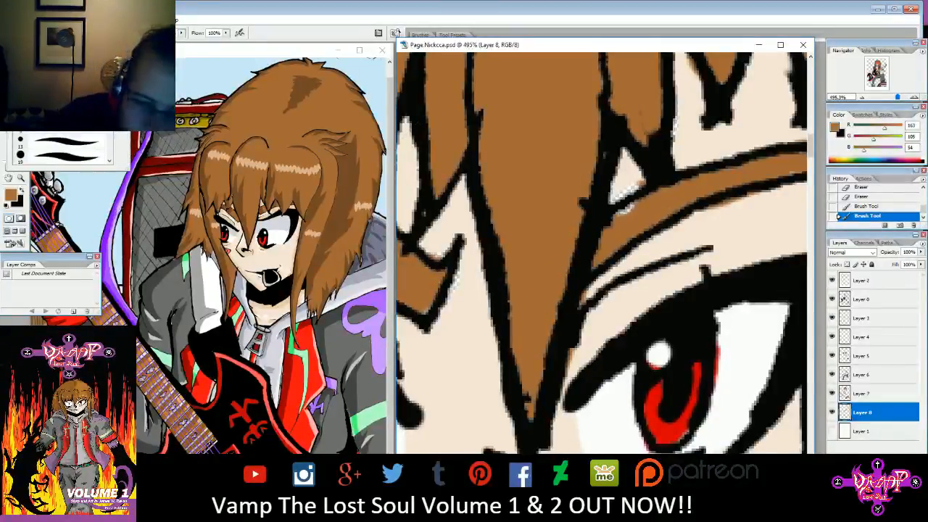
left_click(646, 226)
left_click(636, 219)
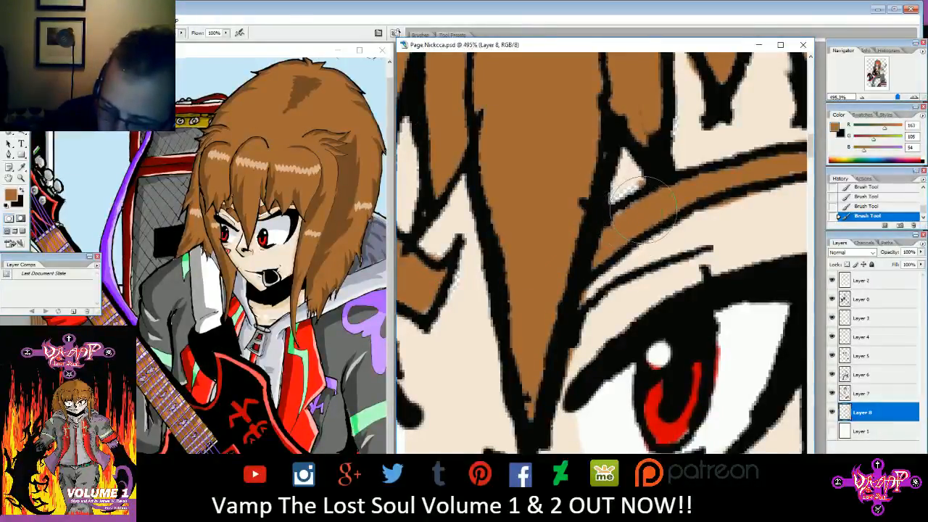
- Sample the face's skin tone and paint over the unfilled gaps beside the hair strands on Layer 8
left_click(23, 166)
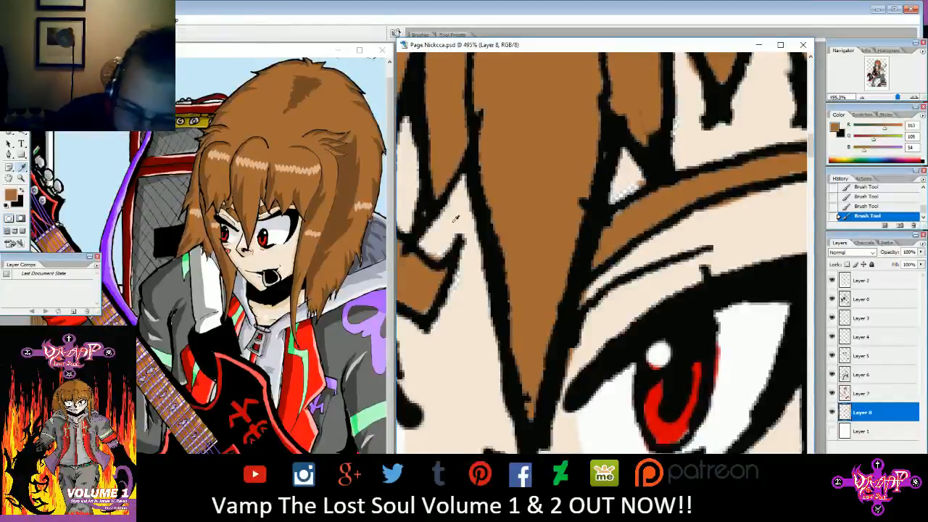
left_click(457, 280)
key("b")
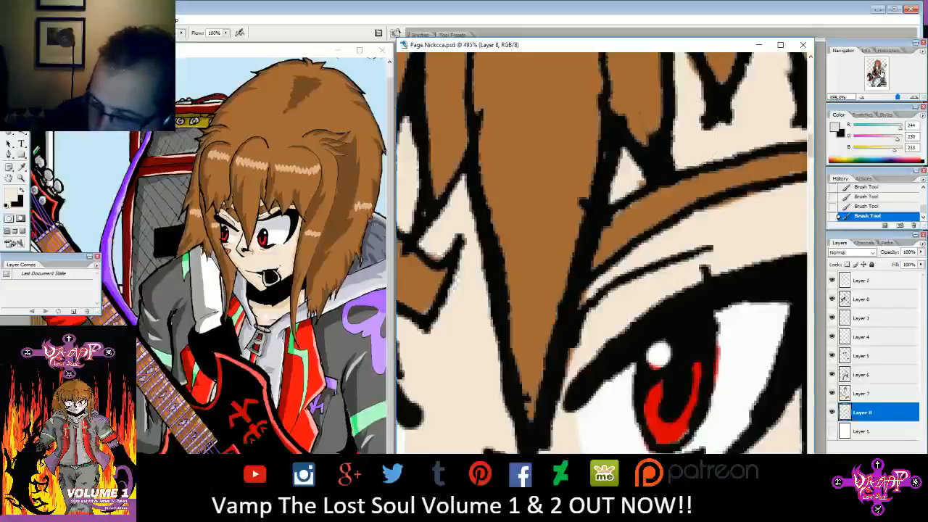
left_click_drag(878, 71, 877, 72)
- Inspect the face and upper body for missed areas, switching Layer 8's visibility off and on
mouse_move(895, 101)
left_mouse_down()
mouse_move(875, 102)
mouse_move(885, 103)
left_mouse_up()
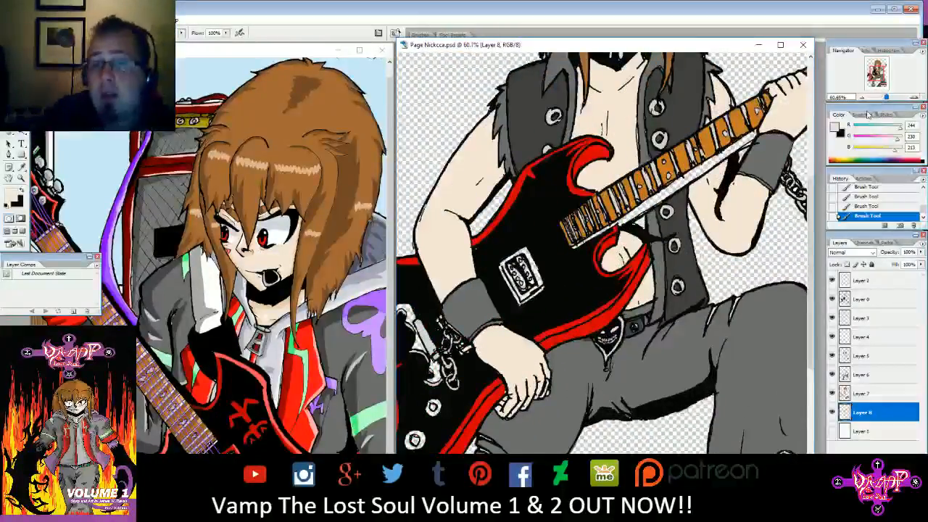
left_click_drag(885, 100, 887, 101)
scroll(605, 254, "up", 5)
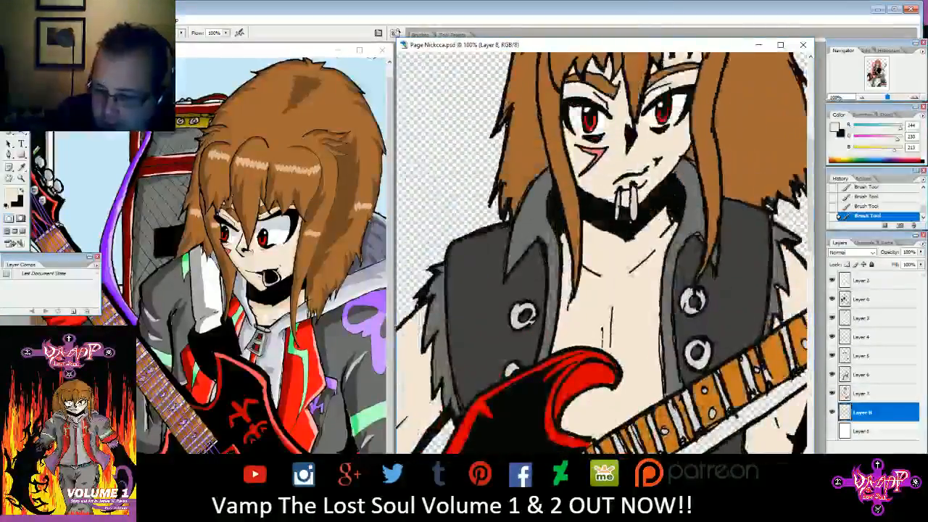
left_click_drag(877, 69, 884, 66)
left_click(832, 413)
left_click(832, 413)
left_click_drag(889, 98, 876, 78)
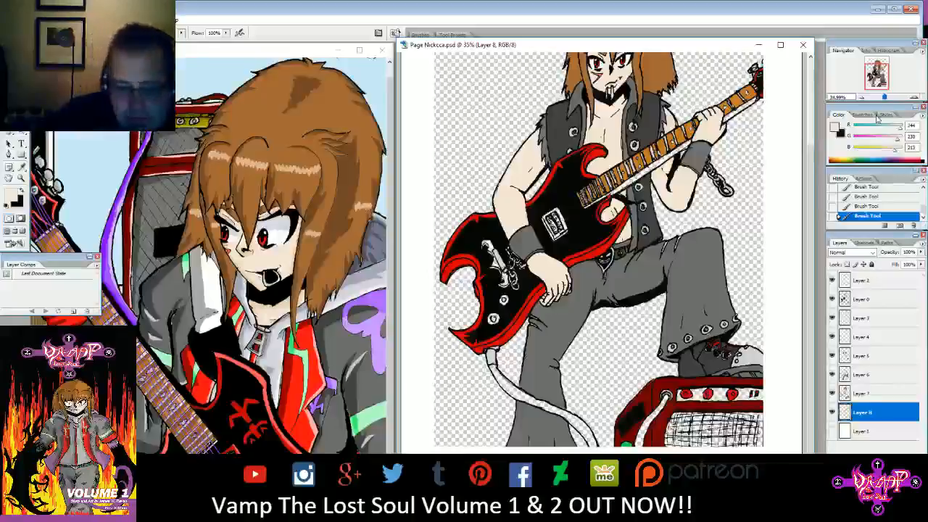
- Sample the light purple from the guitar strap in the reference image and paint the frame of the guitar's pickup on Layer 8
left_click(23, 169)
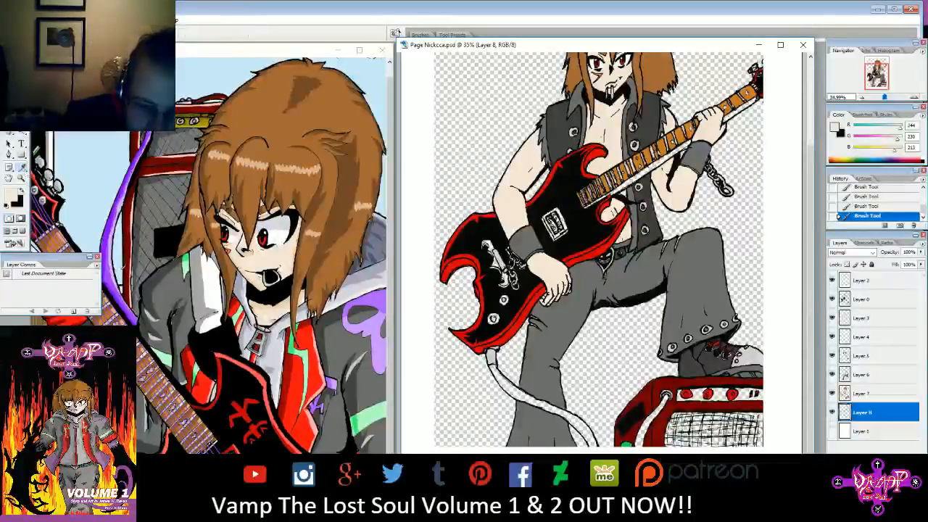
left_click(113, 272)
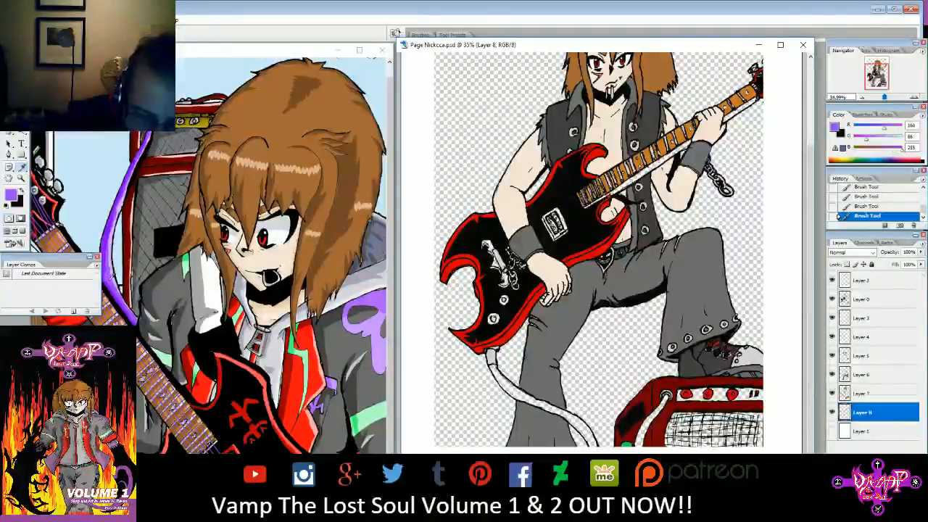
key("b")
left_click_drag(885, 98, 874, 75)
left_click_drag(570, 134, 591, 125)
mouse_move(553, 149)
left_mouse_down()
mouse_move(550, 167)
mouse_move(590, 221)
left_mouse_up()
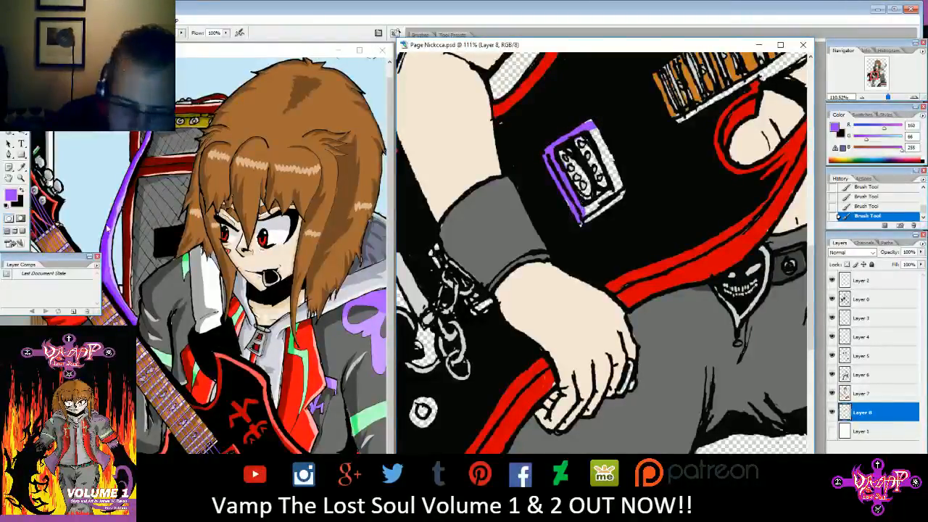
- Set the foreground colour to darker purple #7826cc and paint the whole guitar pickup with it on Layer 8
left_click(11, 194)
left_click(215, 184)
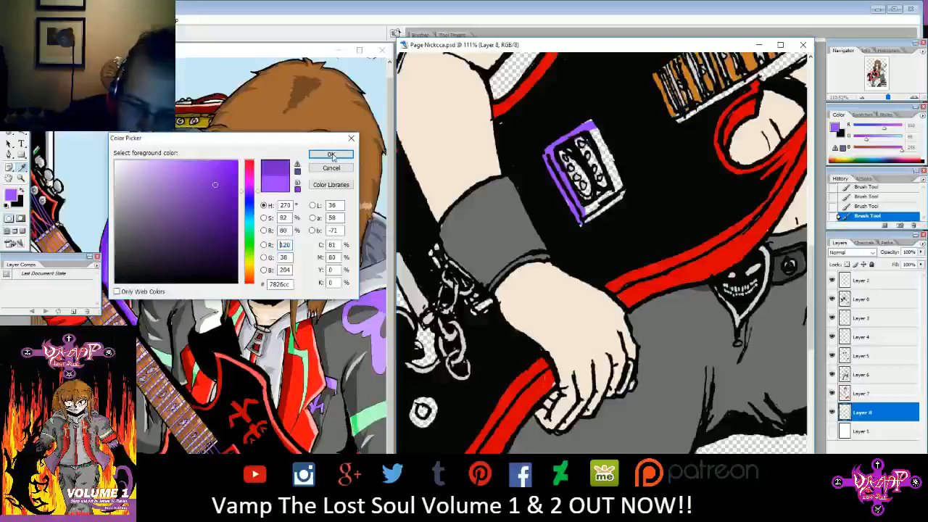
left_click(330, 155)
mouse_move(557, 148)
left_mouse_down()
mouse_move(551, 171)
mouse_move(577, 205)
mouse_move(621, 195)
mouse_move(609, 205)
mouse_move(601, 156)
mouse_move(577, 174)
mouse_move(595, 145)
mouse_move(591, 130)
mouse_move(554, 141)
mouse_move(582, 136)
left_mouse_up()
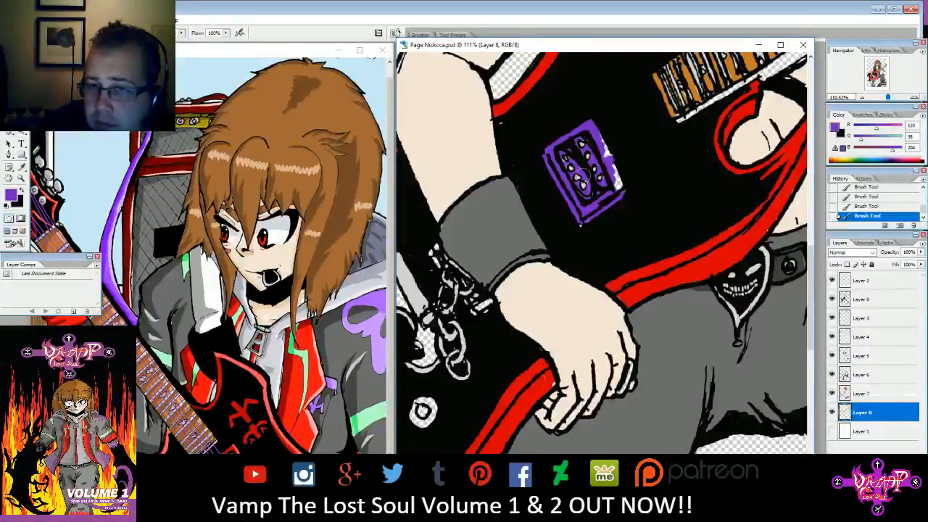
mouse_move(609, 153)
left_mouse_down()
mouse_move(618, 181)
mouse_move(607, 154)
left_mouse_up()
- Paint the guitar's bridge hardware, the part behind the wrist chain and the neck's lower edge dark purple on Layer 8
left_click_drag(864, 84, 864, 85)
mouse_move(510, 185)
left_mouse_down()
mouse_move(537, 195)
mouse_move(501, 182)
mouse_move(522, 169)
mouse_move(542, 182)
mouse_move(531, 192)
mouse_move(550, 243)
mouse_move(538, 252)
mouse_move(550, 250)
mouse_move(565, 309)
left_mouse_up()
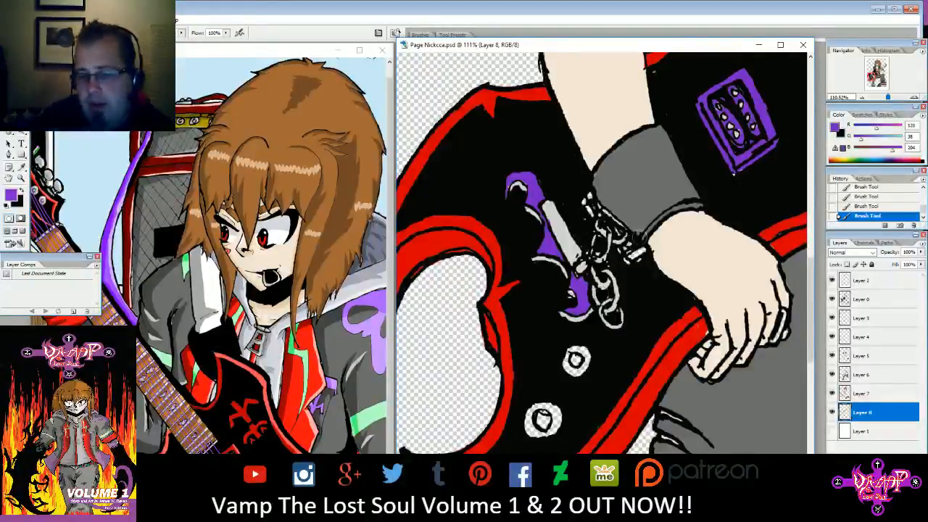
left_click_drag(630, 258, 644, 251)
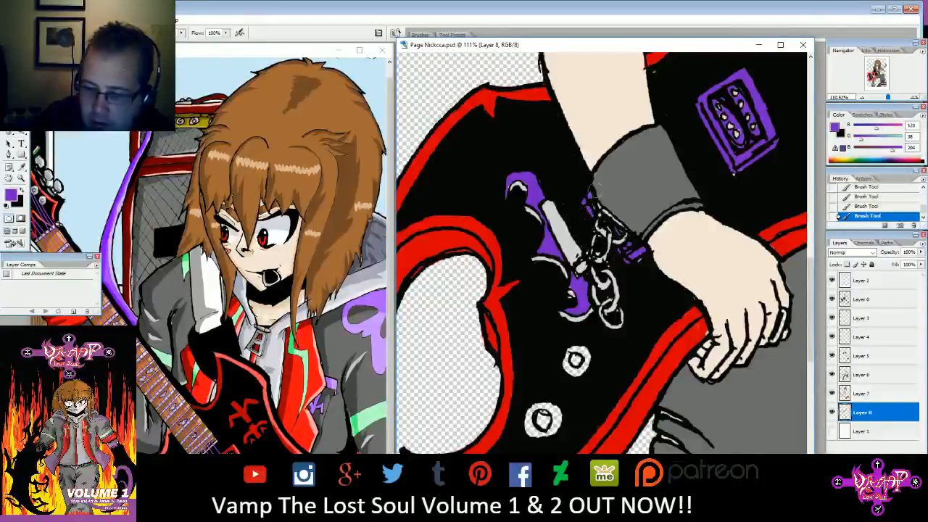
mouse_move(881, 83)
left_mouse_down()
mouse_move(883, 69)
mouse_move(874, 75)
left_mouse_up()
mouse_move(577, 260)
left_mouse_down()
mouse_move(715, 177)
mouse_move(687, 190)
mouse_move(700, 192)
left_mouse_up()
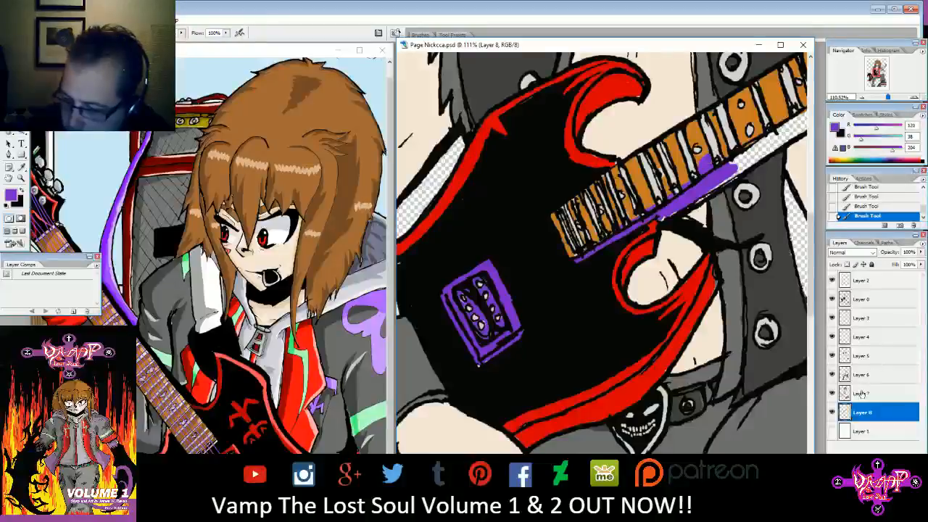
- Step back through the history to undo the purple strokes on the guitar's neck edge, hardware and pickup
left_click(832, 411)
left_click(832, 412)
left_click(874, 207)
left_click(875, 197)
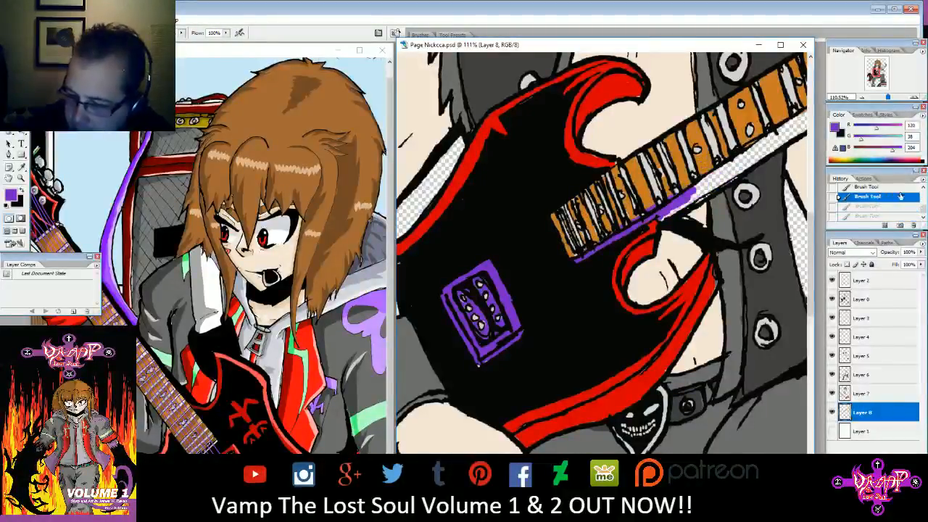
left_click(922, 188)
left_click(901, 195)
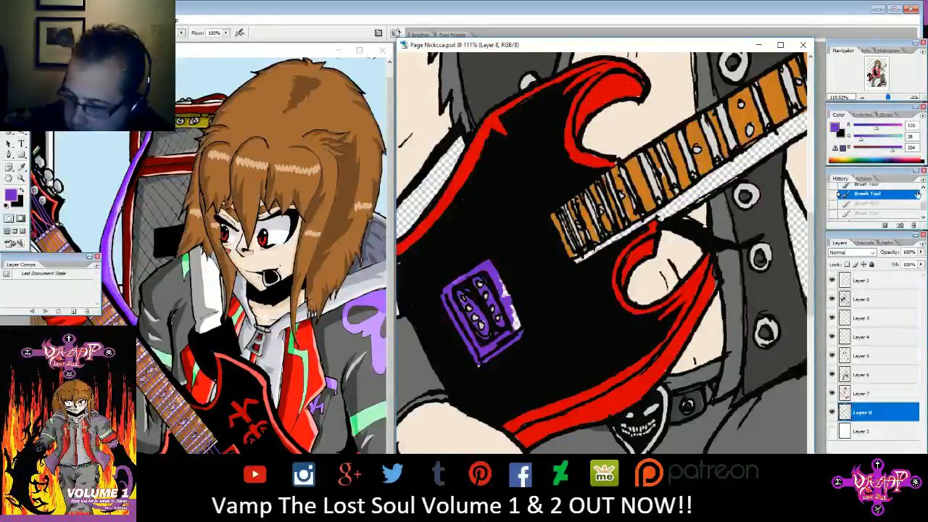
scroll(916, 195, "up", 1)
left_click(896, 205)
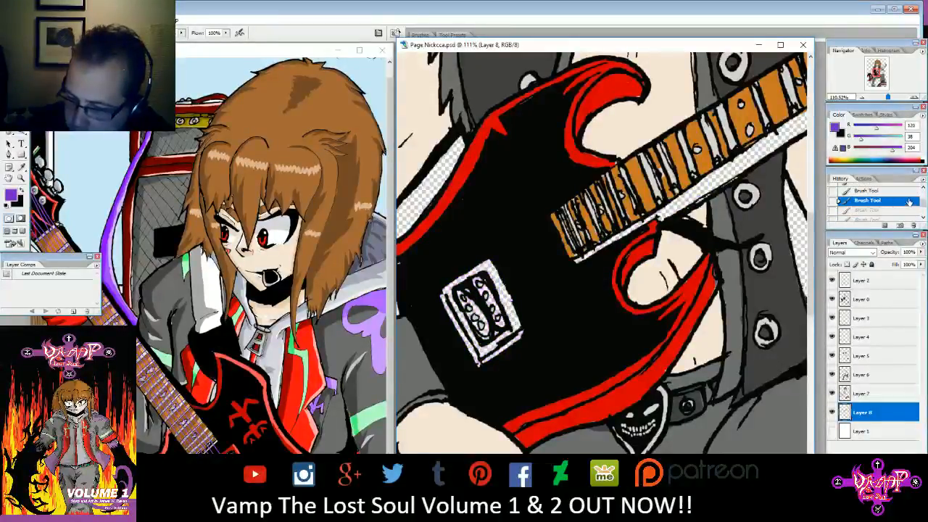
left_click(901, 211)
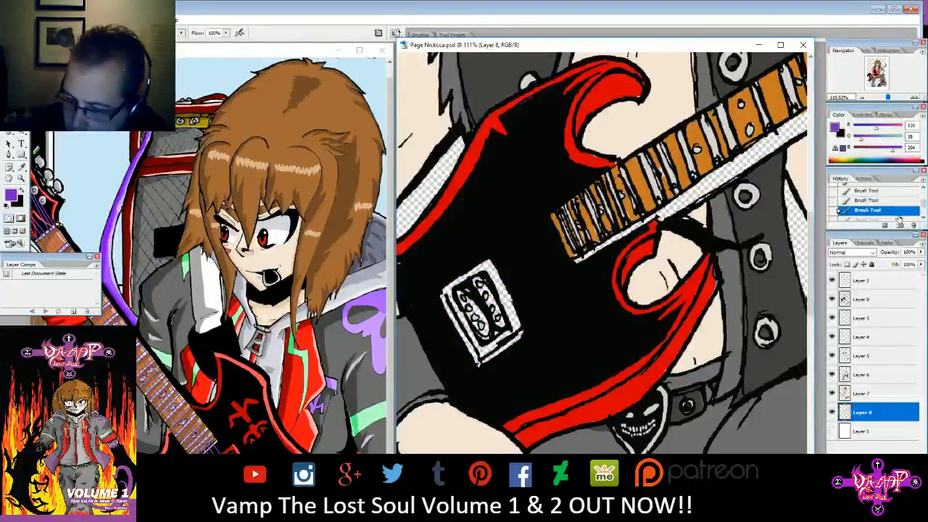
left_click(899, 218)
left_click(900, 209)
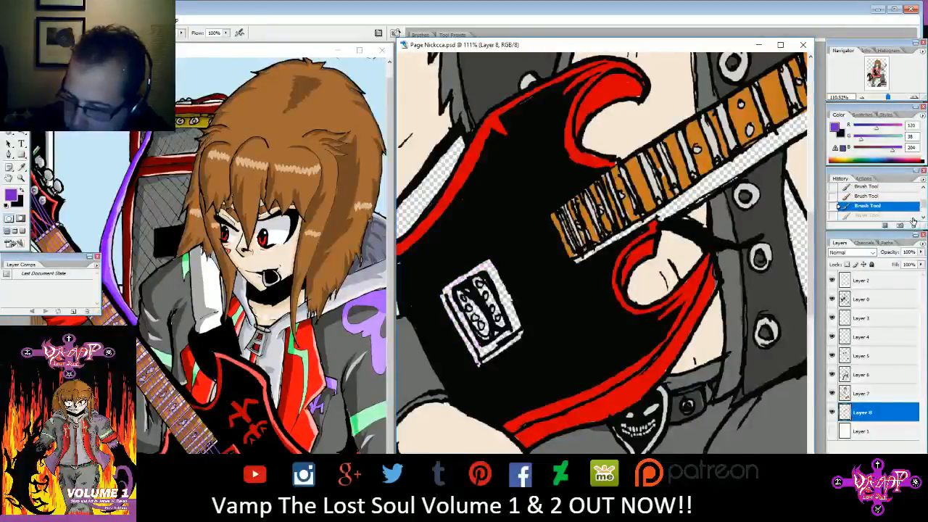
left_click_drag(889, 97, 883, 99)
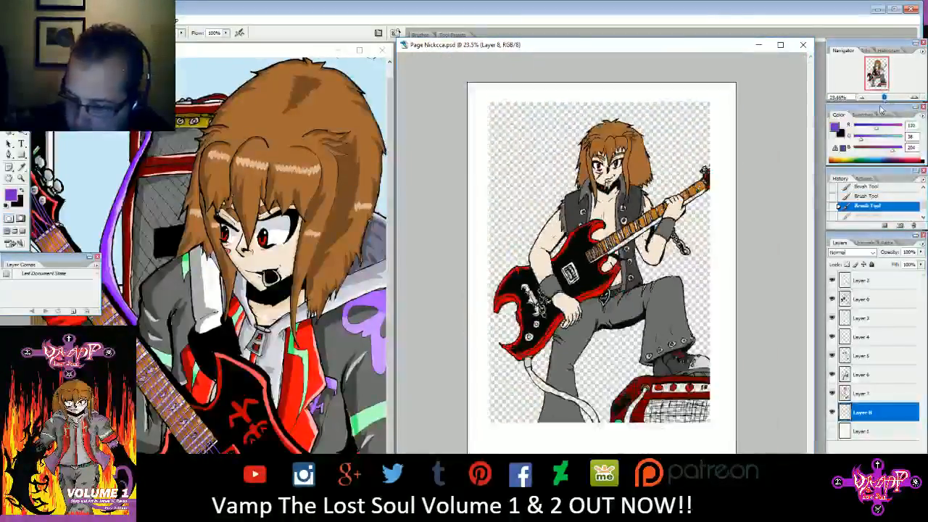
- Add a new empty layer directly above Layer 1 for the purple parts
left_click(862, 432)
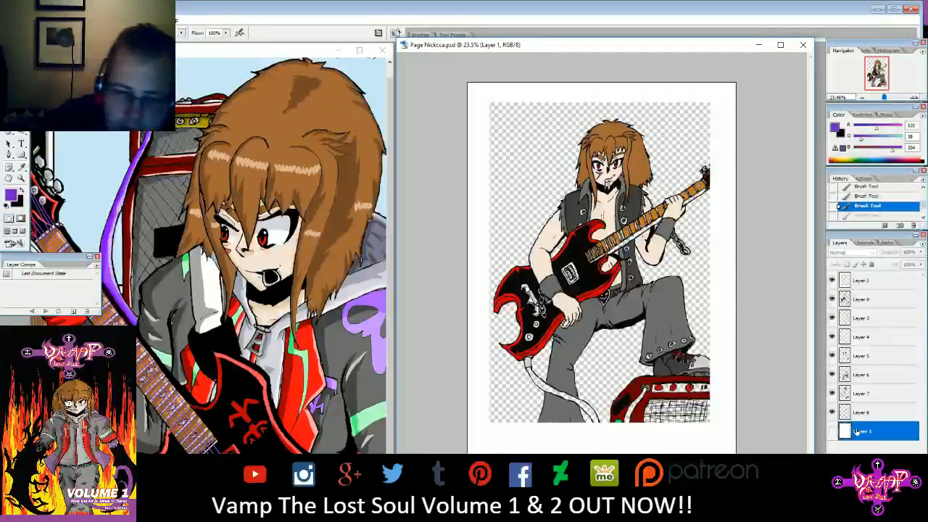
left_click(67, 21)
mouse_move(67, 30)
left_click(155, 31)
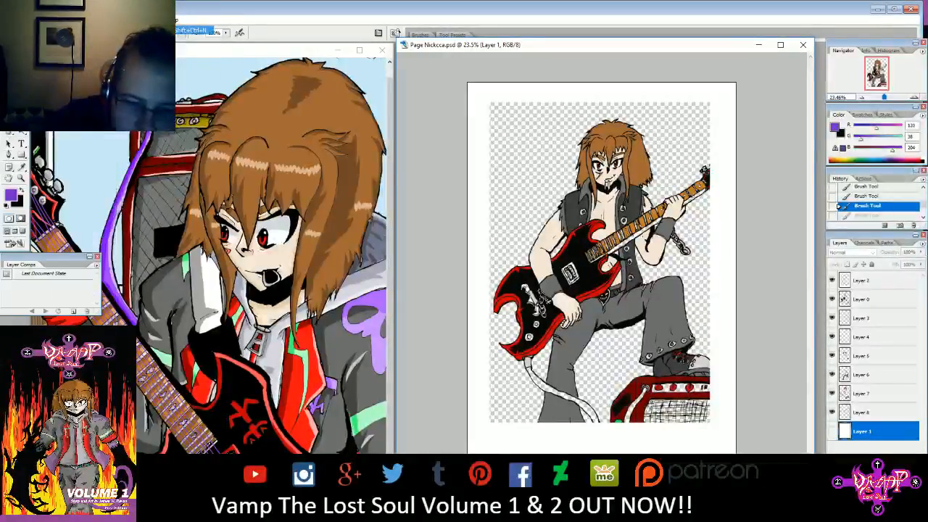
left_click(229, 138)
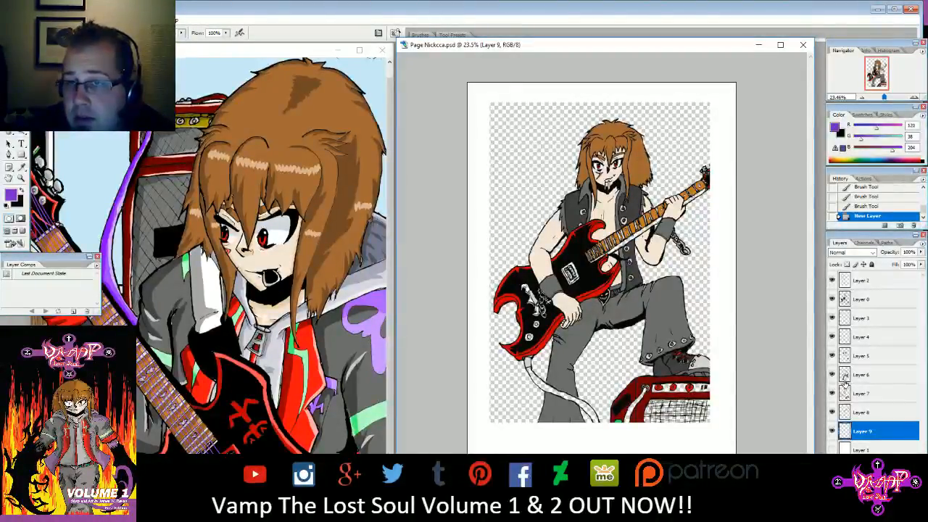
- Paint the lower edge of the guitar neck dark purple on Layer 9, from the guitar body to the headstock
left_click_drag(883, 96, 890, 96)
left_click_drag(620, 165, 531, 213)
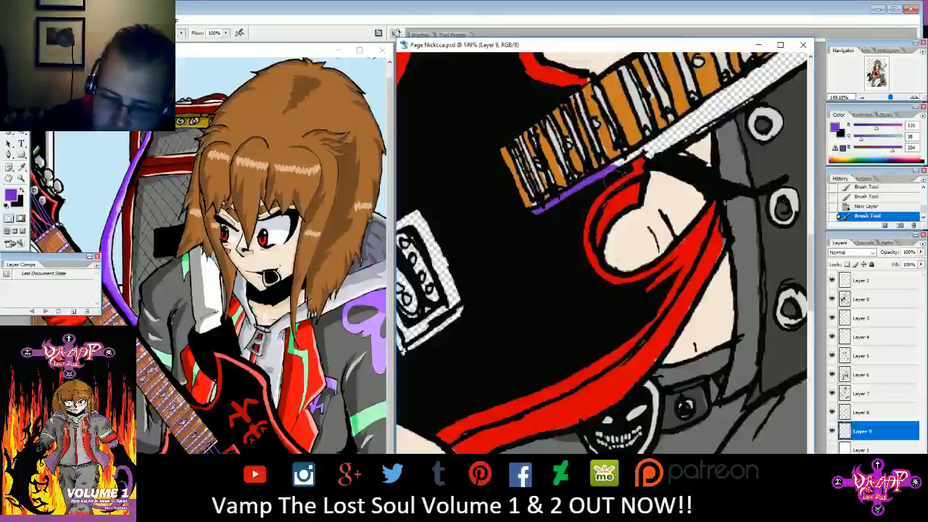
mouse_move(614, 168)
left_mouse_down()
mouse_move(723, 107)
mouse_move(669, 137)
mouse_move(684, 137)
mouse_move(734, 96)
mouse_move(683, 127)
mouse_move(691, 120)
mouse_move(796, 62)
mouse_move(720, 110)
mouse_move(747, 98)
left_mouse_up()
mouse_move(777, 64)
left_mouse_down()
mouse_move(747, 127)
mouse_move(525, 450)
mouse_move(560, 313)
mouse_move(590, 322)
mouse_move(612, 311)
mouse_move(579, 342)
mouse_move(658, 297)
mouse_move(636, 316)
mouse_move(646, 287)
mouse_move(775, 212)
mouse_move(746, 235)
mouse_move(781, 205)
left_mouse_up()
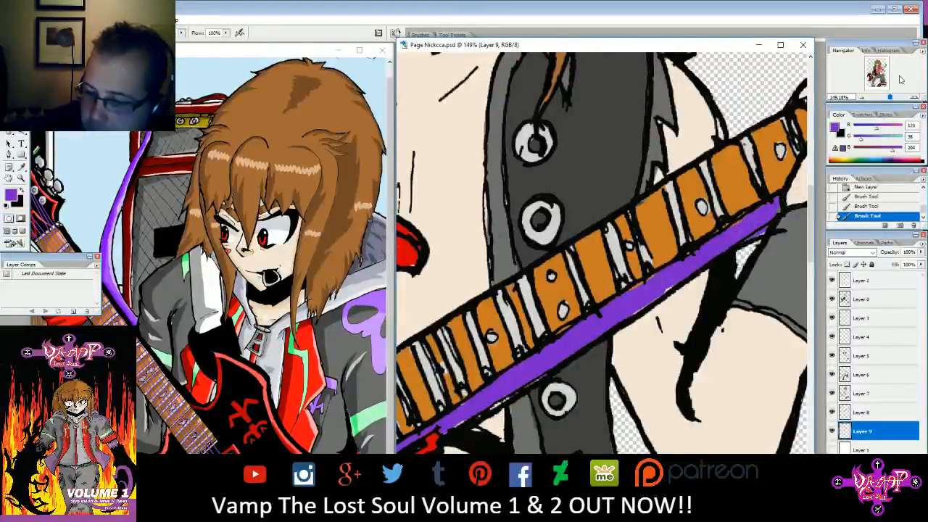
left_click_drag(875, 75, 881, 72)
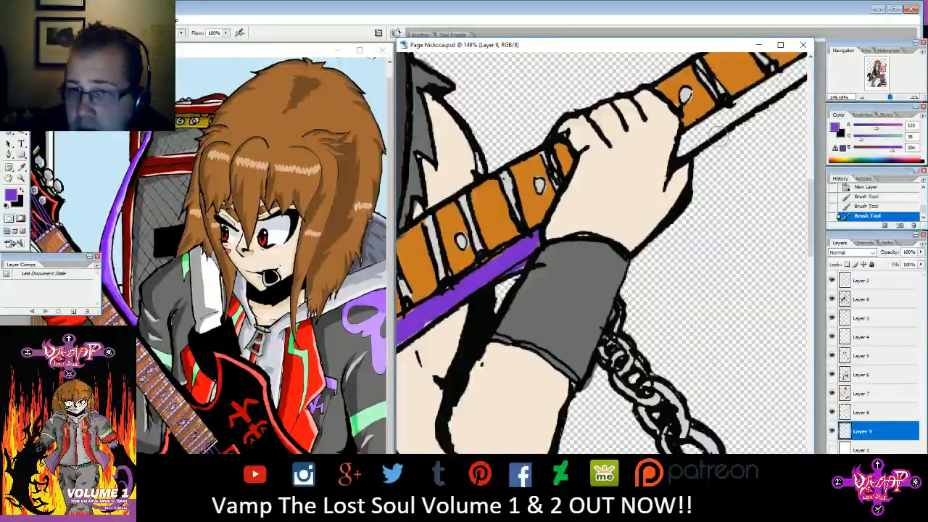
mouse_move(685, 154)
left_mouse_down()
mouse_move(779, 86)
mouse_move(734, 116)
mouse_move(647, 249)
mouse_move(611, 181)
mouse_move(641, 123)
left_mouse_up()
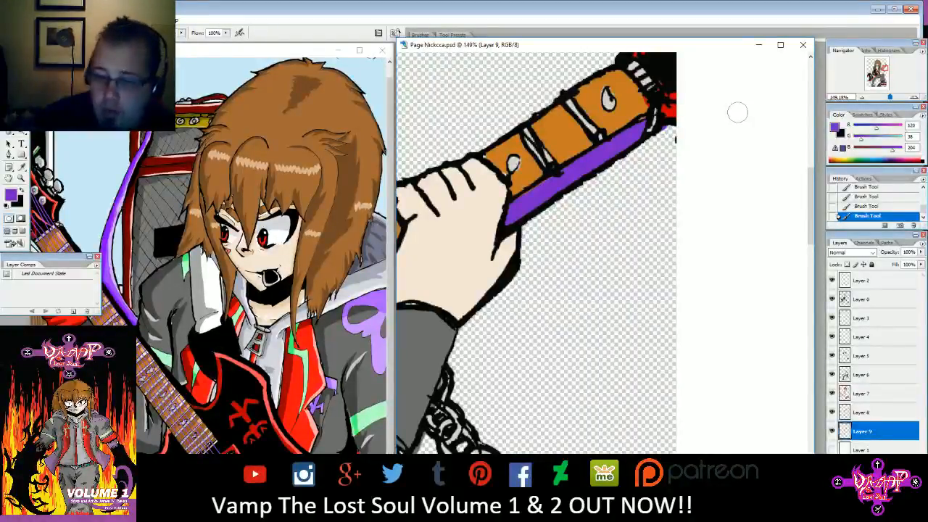
- Erase the purple overshoot below the headstock end of the neck and undo the stray eraser stroke beside the fretting hand
key("e")
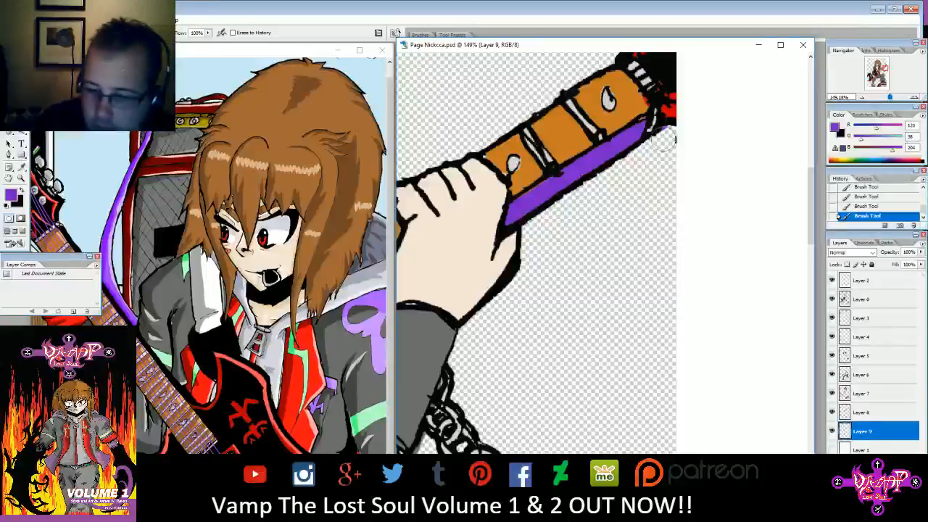
left_click_drag(664, 136, 658, 138)
left_click_drag(555, 171, 542, 182)
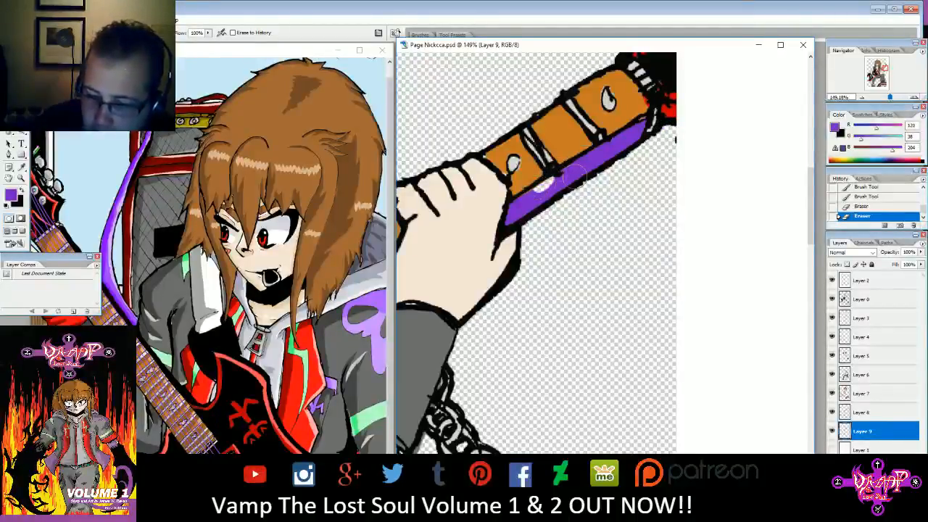
left_click(877, 207)
- Paint the frame and centre of the guitar's pickup dark purple on Layer 9
left_click_drag(884, 68, 877, 75)
key("b")
mouse_move(654, 120)
left_mouse_down()
mouse_move(640, 129)
mouse_move(672, 197)
mouse_move(696, 194)
mouse_move(714, 158)
mouse_move(731, 151)
mouse_move(701, 167)
left_mouse_up()
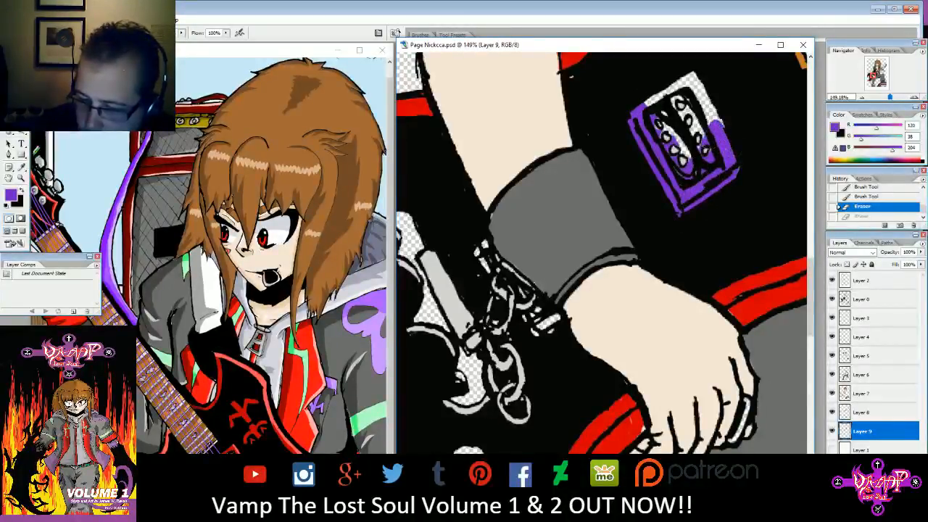
left_click_drag(726, 113, 702, 151)
mouse_move(701, 87)
left_mouse_down()
mouse_move(666, 116)
mouse_move(664, 81)
mouse_move(670, 101)
left_mouse_up()
- Paint the guitar's hooked bridge hardware beside the wrist chain dark purple, undoing and redoing the first stroke
mouse_move(868, 78)
left_mouse_down()
mouse_move(878, 83)
mouse_move(870, 78)
left_mouse_up()
mouse_move(567, 120)
left_mouse_down()
mouse_move(536, 146)
mouse_move(548, 118)
mouse_move(596, 104)
mouse_move(581, 116)
mouse_move(596, 125)
mouse_move(586, 175)
mouse_move(613, 172)
mouse_move(602, 213)
mouse_move(633, 194)
mouse_move(613, 221)
mouse_move(617, 264)
mouse_move(637, 258)
mouse_move(640, 295)
left_mouse_up()
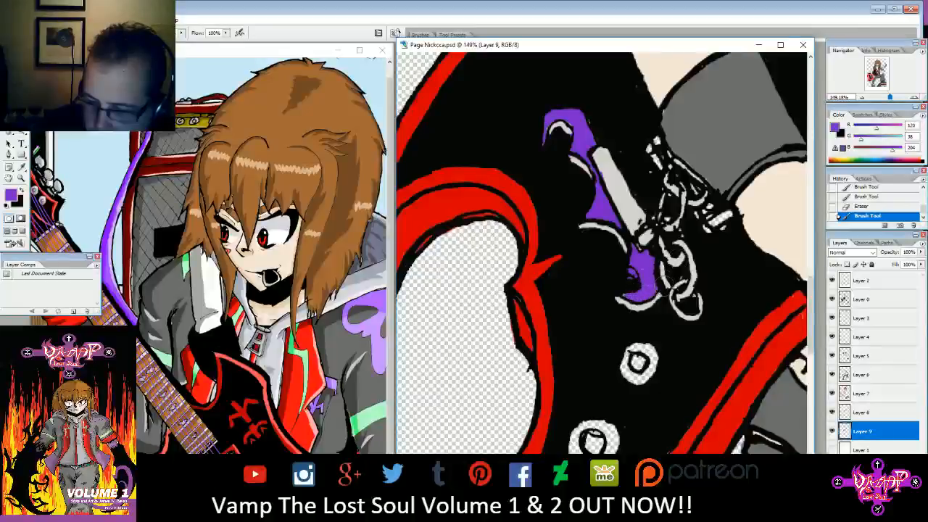
key("ctrl+z")
mouse_move(630, 258)
left_mouse_down()
mouse_move(647, 283)
mouse_move(632, 260)
mouse_move(638, 282)
mouse_move(625, 299)
left_mouse_up()
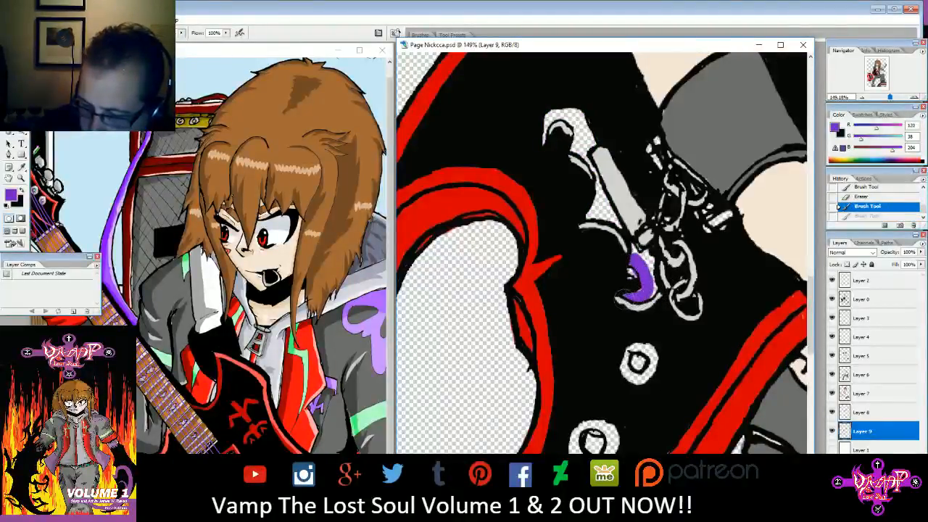
mouse_move(642, 263)
left_mouse_down()
mouse_move(597, 175)
mouse_move(596, 195)
mouse_move(596, 128)
mouse_move(574, 149)
mouse_move(579, 114)
mouse_move(565, 134)
mouse_move(552, 116)
mouse_move(547, 142)
left_mouse_up()
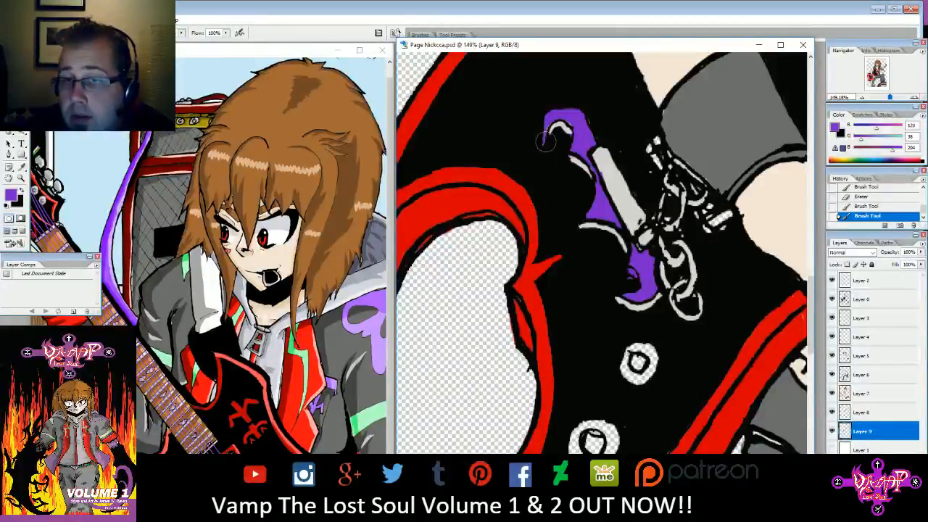
- Paint the two round control knobs on the guitar body dark purple
left_click_drag(871, 82, 871, 80)
mouse_move(601, 257)
left_mouse_down()
mouse_move(582, 286)
mouse_move(613, 255)
left_mouse_up()
mouse_move(629, 183)
left_mouse_down()
mouse_move(618, 212)
mouse_move(635, 208)
mouse_move(638, 168)
mouse_move(651, 181)
mouse_move(654, 204)
left_mouse_up()
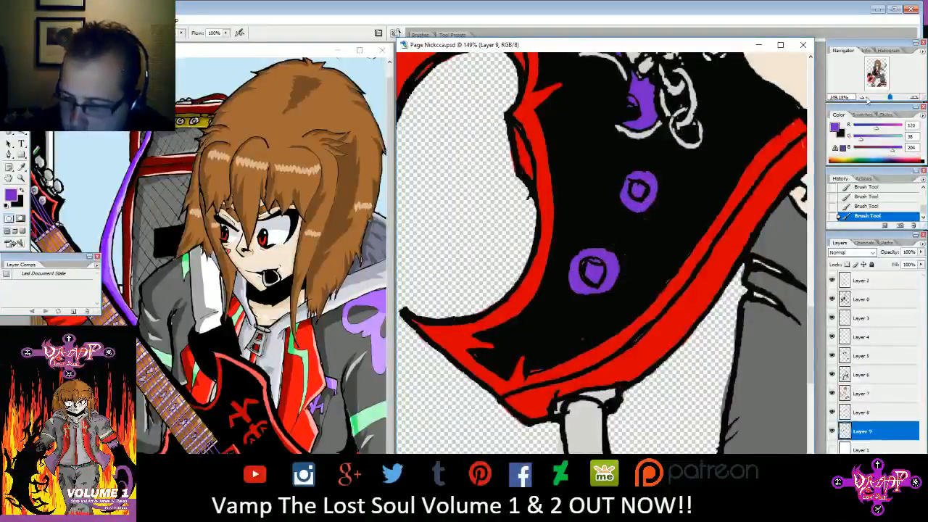
- Paint the guitar cable dark purple from below its plug across the guitarist's standing leg
left_click_drag(871, 81, 869, 84)
mouse_move(737, 197)
left_mouse_down()
mouse_move(745, 227)
mouse_move(722, 203)
mouse_move(786, 297)
mouse_move(768, 239)
mouse_move(793, 286)
left_mouse_up()
left_click_drag(870, 84, 888, 98)
mouse_move(447, 413)
left_mouse_down()
mouse_move(478, 446)
mouse_move(477, 426)
mouse_move(448, 409)
mouse_move(510, 452)
left_mouse_up()
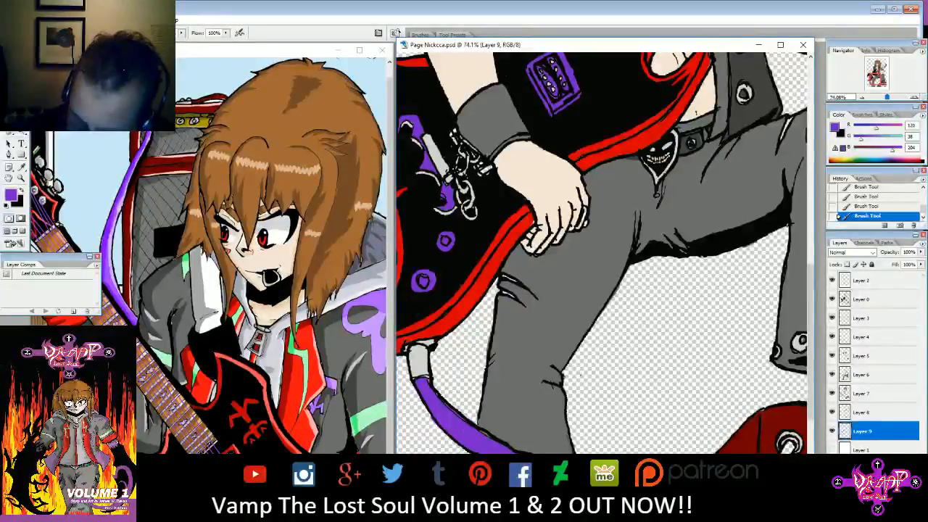
scroll(601, 246, "down", 5)
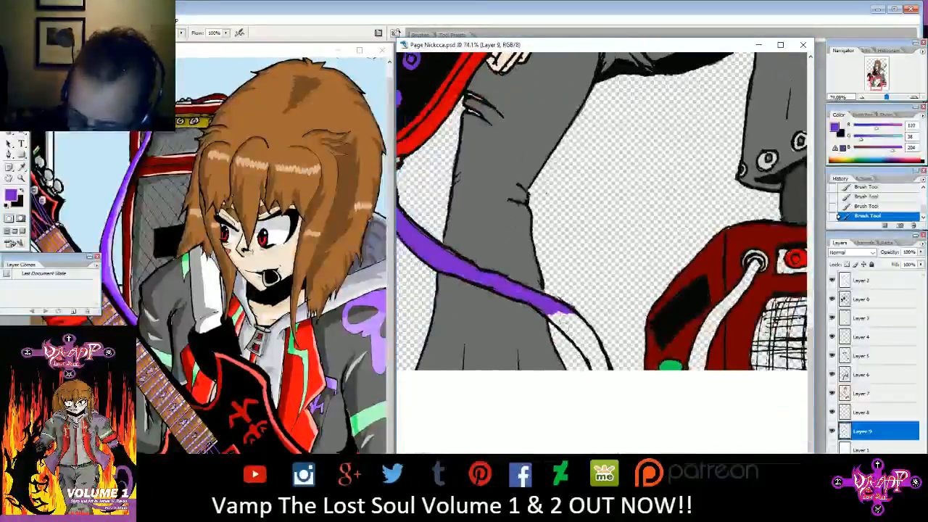
- Paint the rest of the cable up to the amplifier's jack and fill the amplifier's control panel around the red knobs dark purple
mouse_move(565, 316)
left_mouse_down()
mouse_move(596, 375)
mouse_move(593, 345)
mouse_move(560, 320)
left_mouse_up()
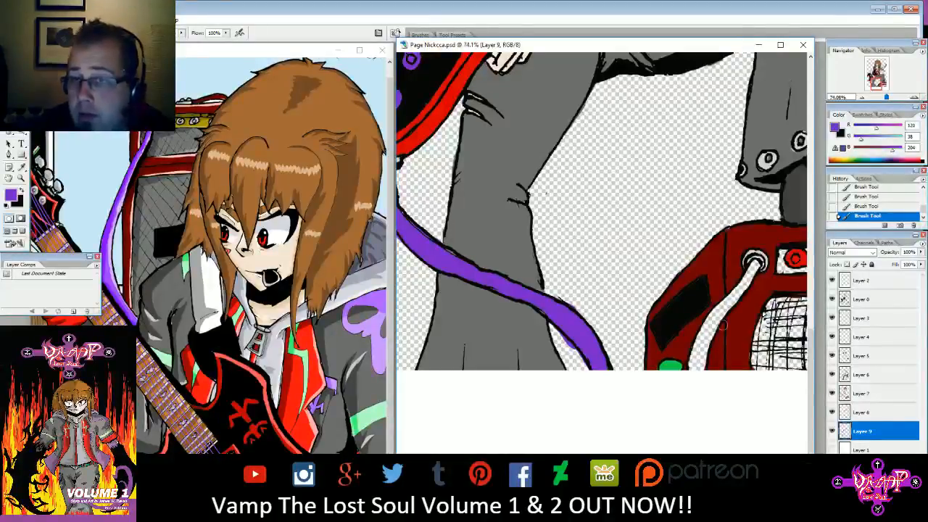
mouse_move(700, 339)
left_mouse_down()
mouse_move(690, 358)
mouse_move(694, 341)
mouse_move(697, 373)
left_mouse_up()
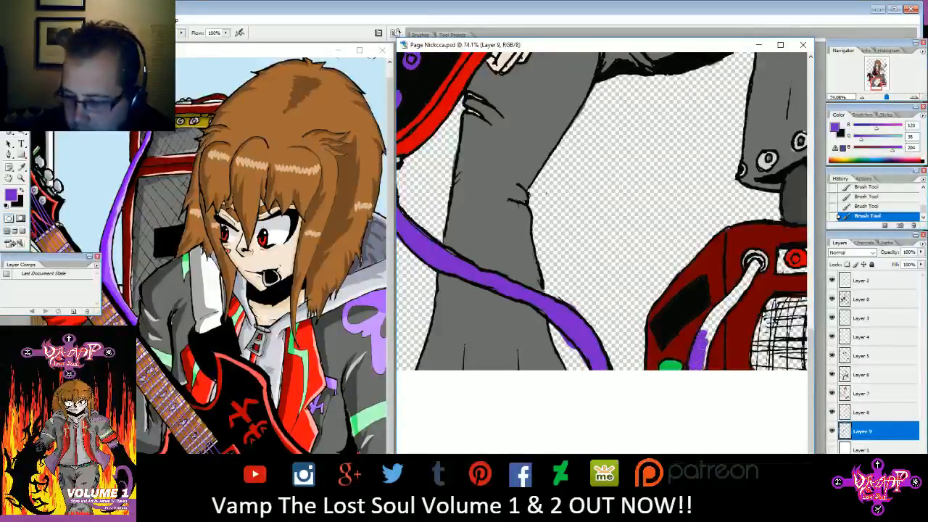
mouse_move(703, 337)
left_mouse_down()
mouse_move(729, 302)
mouse_move(699, 327)
mouse_move(756, 266)
mouse_move(533, 280)
mouse_move(600, 285)
mouse_move(645, 268)
mouse_move(661, 279)
mouse_move(609, 287)
mouse_move(735, 285)
mouse_move(709, 275)
mouse_move(736, 267)
left_mouse_up()
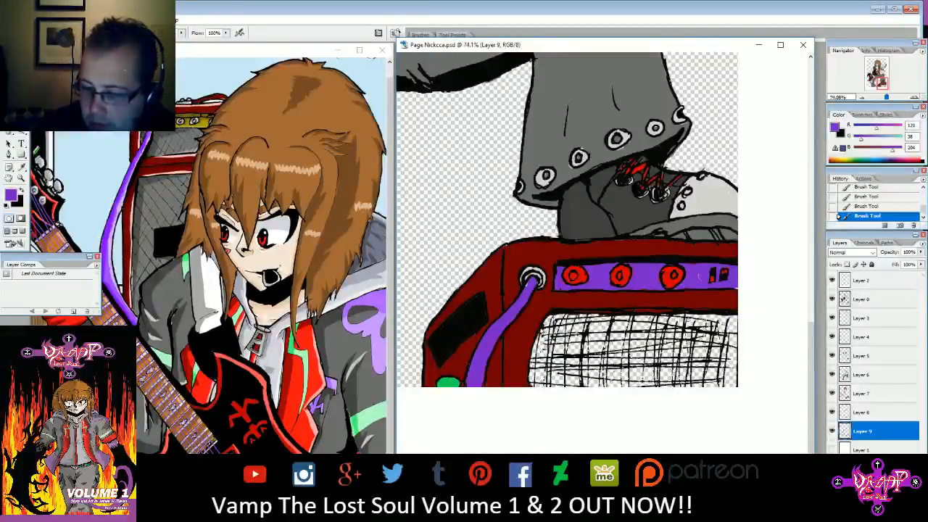
- Erase the colour overlapping the purple lower edge of the guitar neck on Layer 3
mouse_move(884, 106)
left_mouse_down()
mouse_move(870, 106)
mouse_move(889, 105)
left_mouse_up()
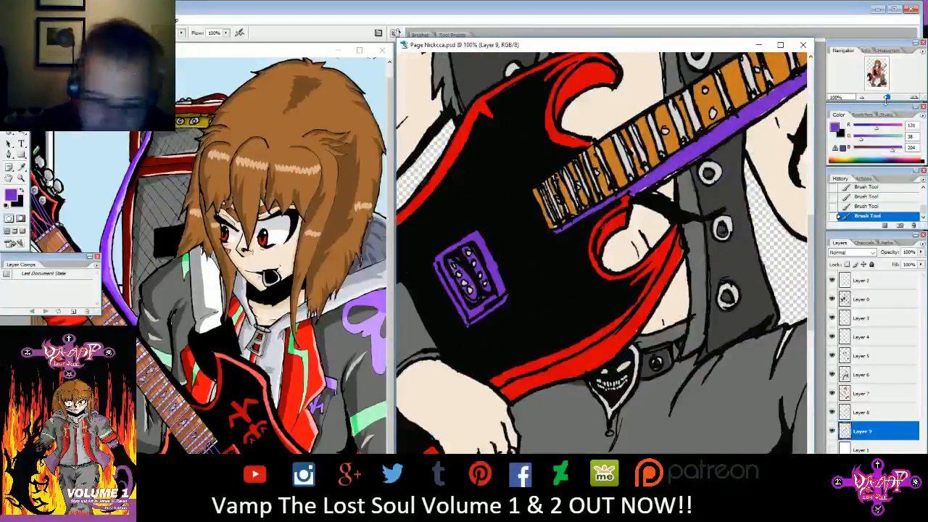
key("e")
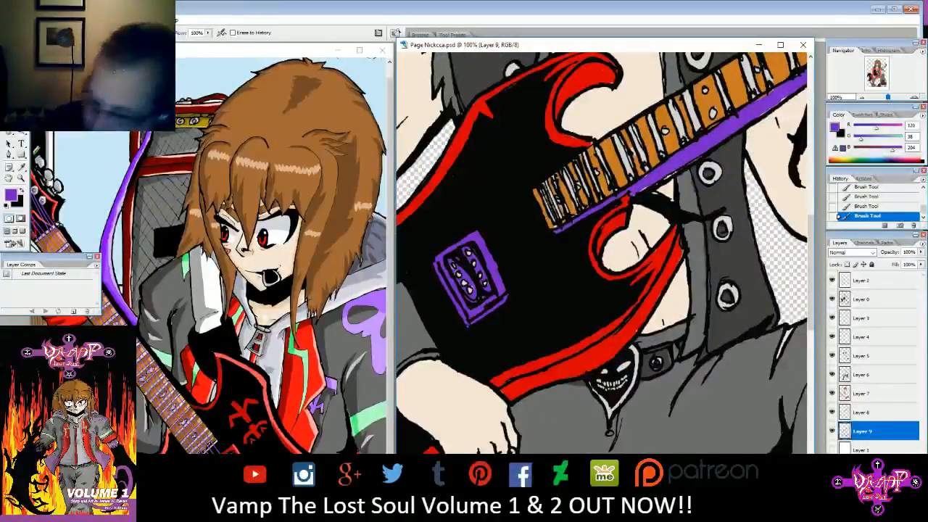
left_click(856, 319)
left_click_drag(775, 106, 759, 118)
left_click_drag(669, 173, 640, 194)
left_click_drag(875, 75, 872, 73)
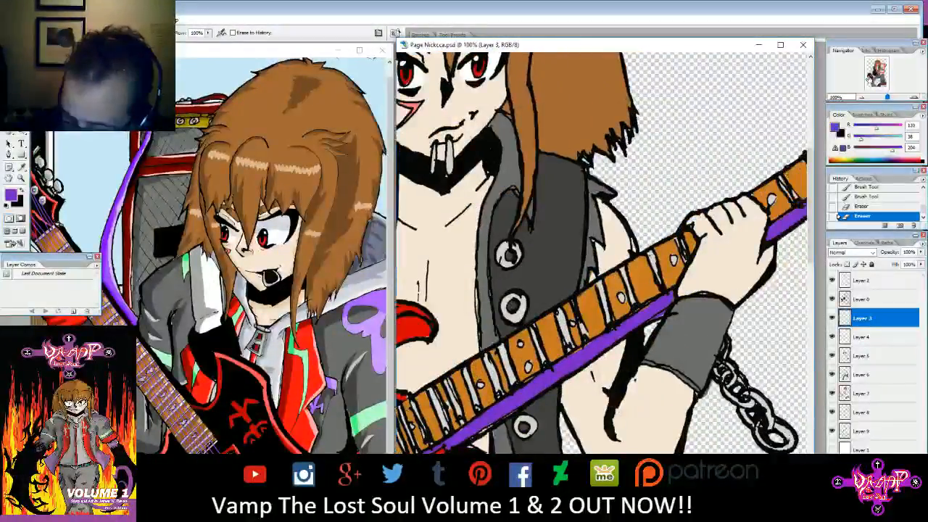
- Erase the colour overlapping the purple cable end at the amplifier's jack on Layer 4
left_click(861, 338)
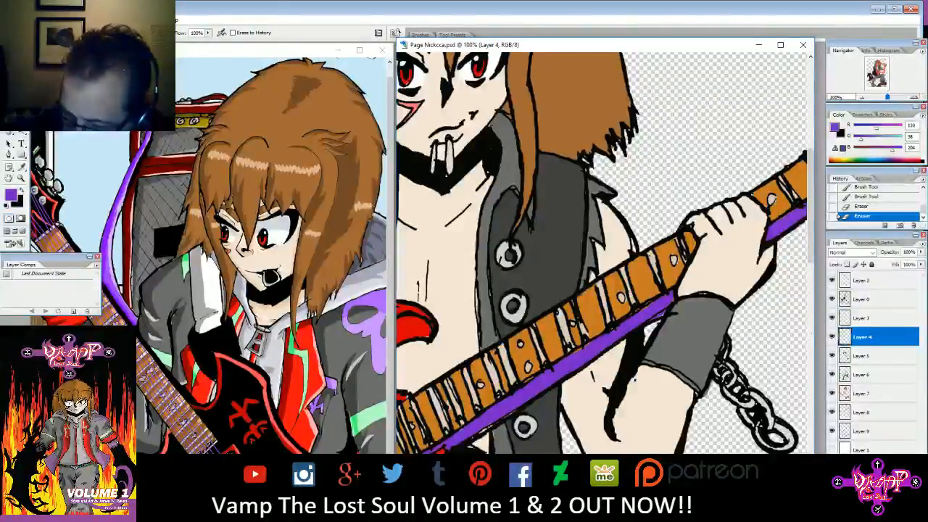
scroll(562, 371, "down", 5)
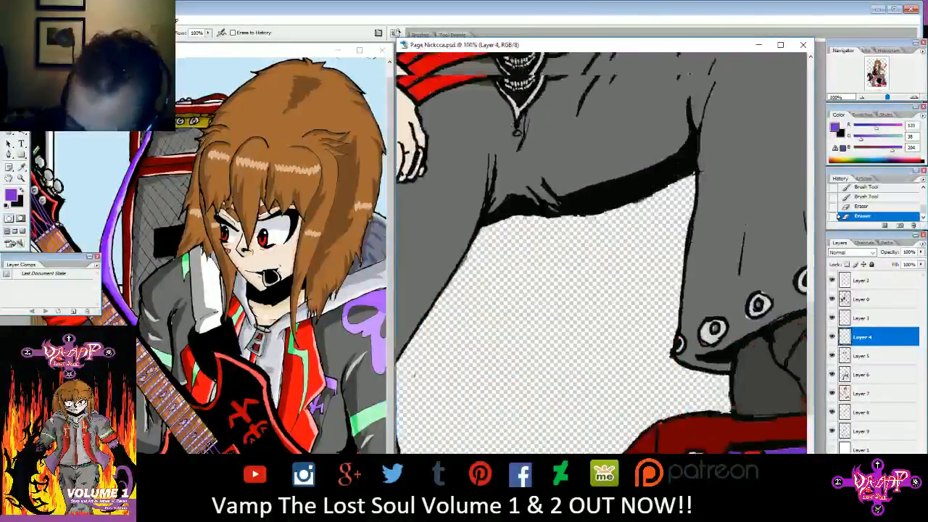
left_click_drag(464, 167, 671, 189)
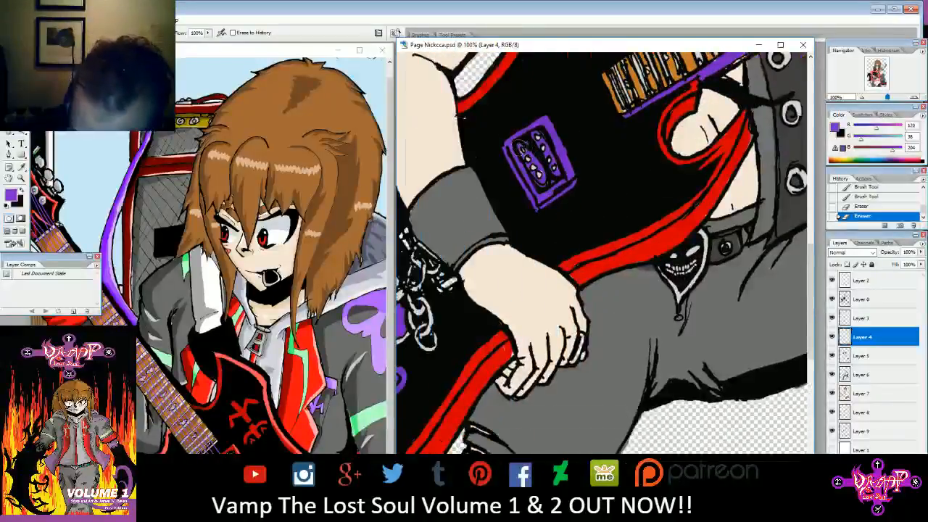
mouse_move(519, 149)
left_mouse_down()
mouse_move(535, 164)
mouse_move(620, 185)
mouse_move(670, 184)
left_mouse_up()
left_click_drag(725, 348, 495, 255)
left_click_drag(753, 369, 418, 119)
left_click_drag(505, 386, 519, 376)
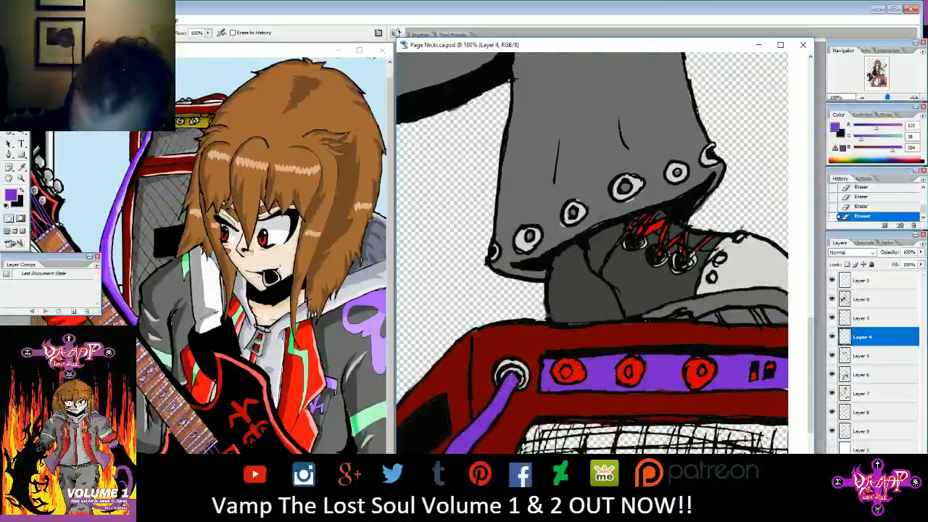
- Toggle the visibility of Layer 5 to check which areas it covers around the amplifier, vest and guitar neck
left_click_drag(882, 82, 879, 85)
left_click(861, 361)
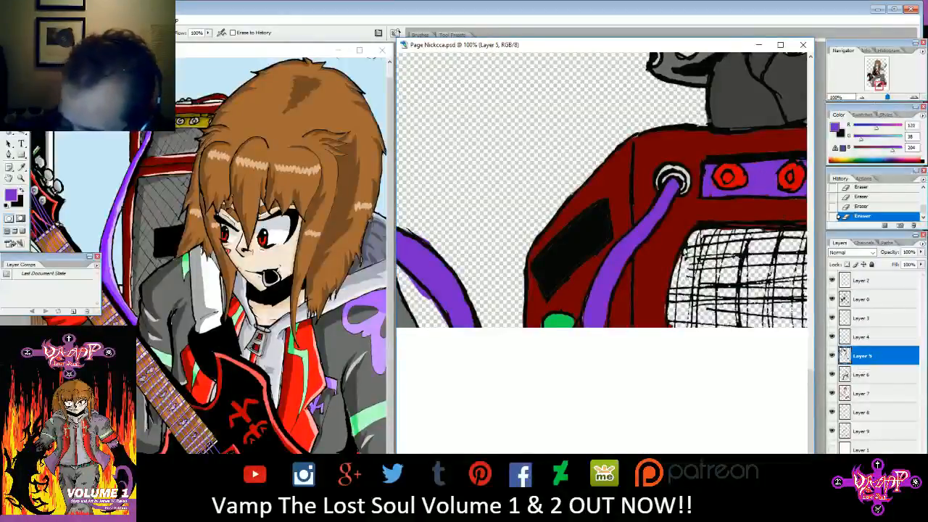
left_click(832, 355)
left_click(832, 355)
left_click_drag(879, 86, 879, 70)
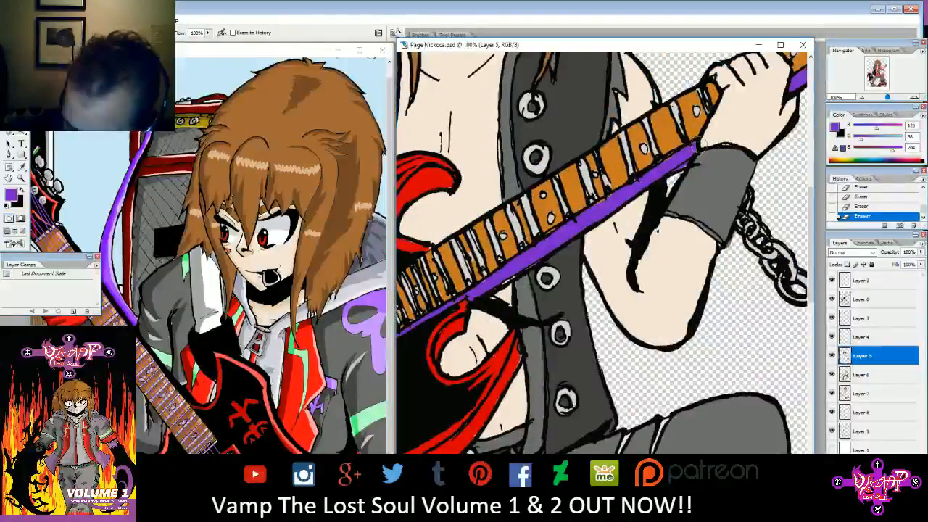
left_click(833, 356)
left_click(833, 355)
left_click(833, 355)
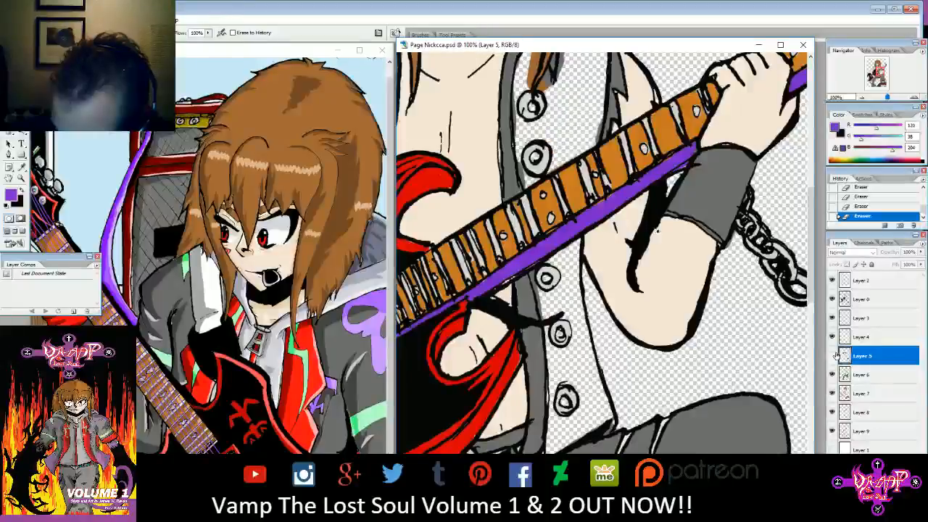
left_click(833, 355)
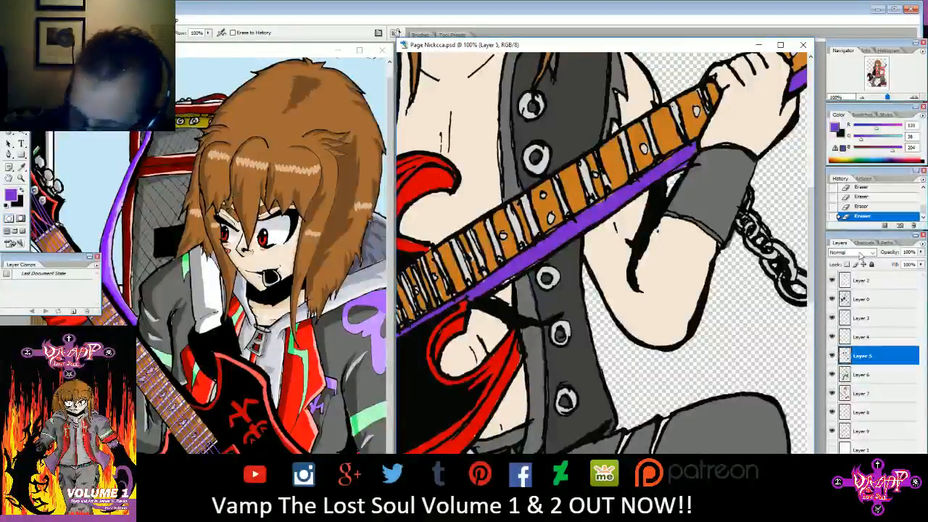
- Go through Layers 6, 7 and 8 in turn to check for colour overlapping the neck's purple edge near the wristband
left_click_drag(876, 73, 878, 76)
left_click(861, 374)
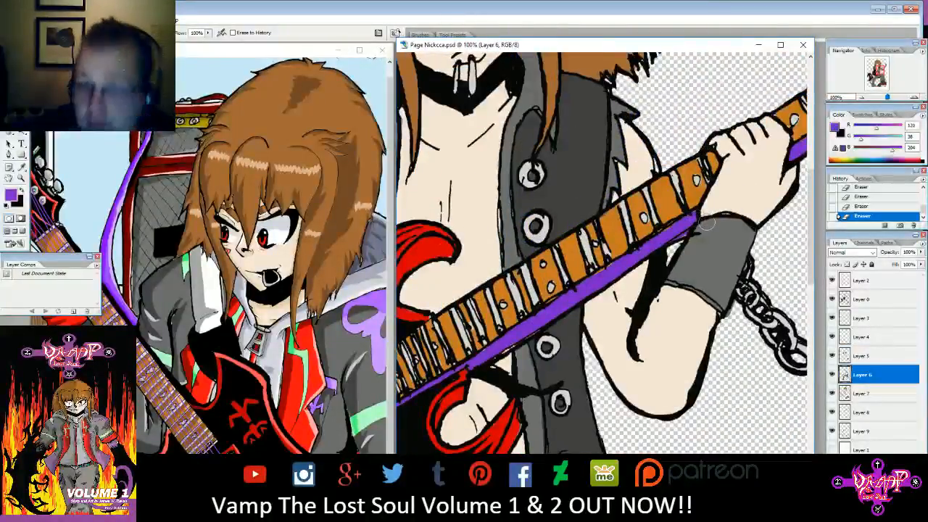
left_click(859, 394)
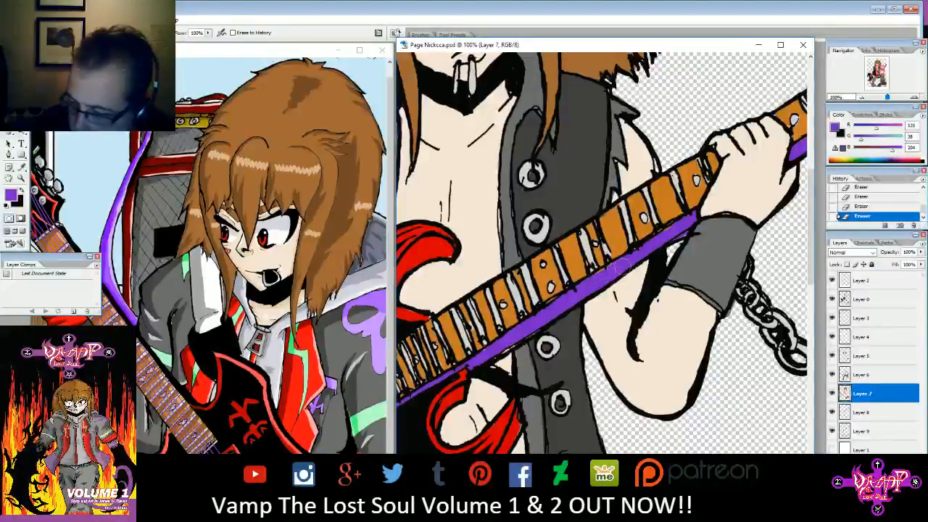
left_click(859, 413)
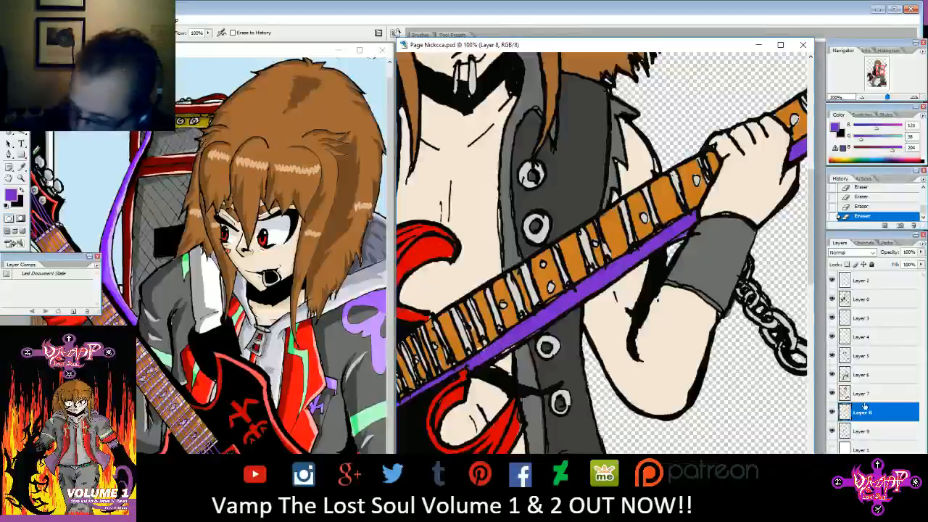
- Erase stray colour that spills past the line art of the figure on Layer 4
left_click(863, 337)
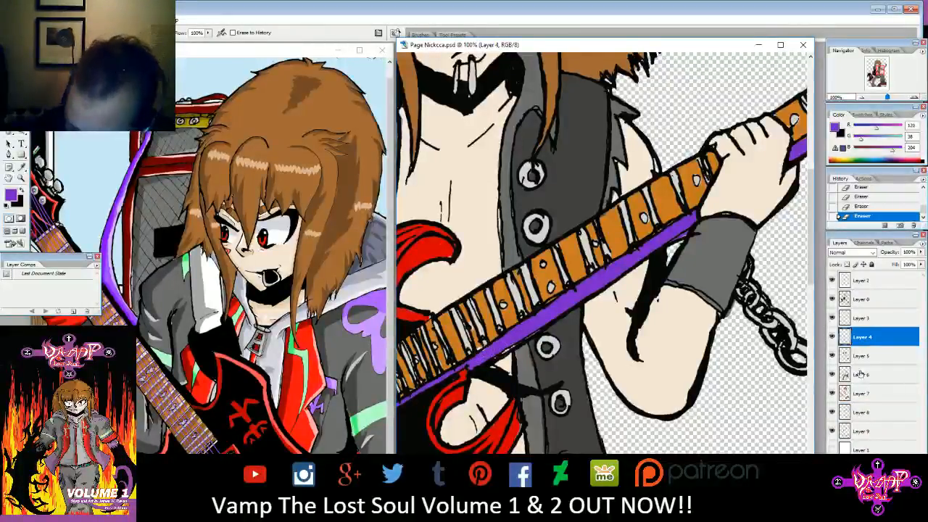
left_click(862, 321)
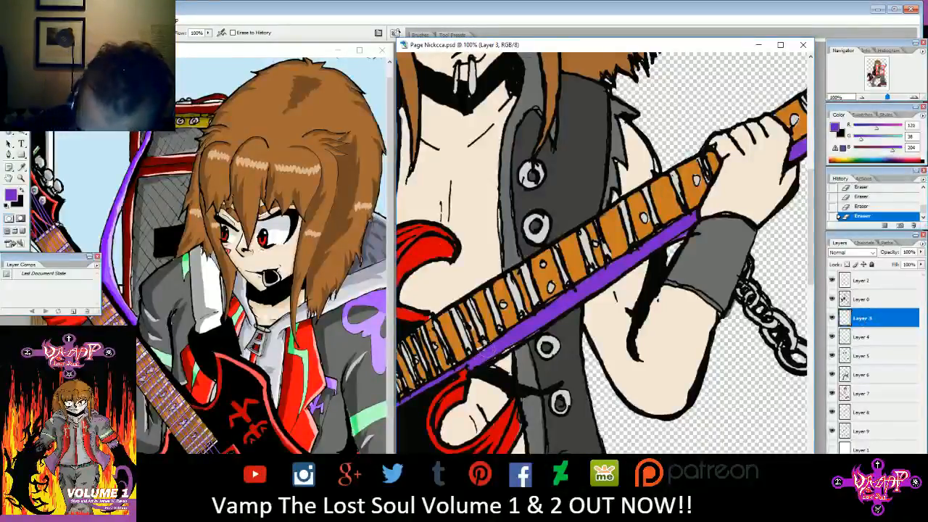
left_click(862, 357)
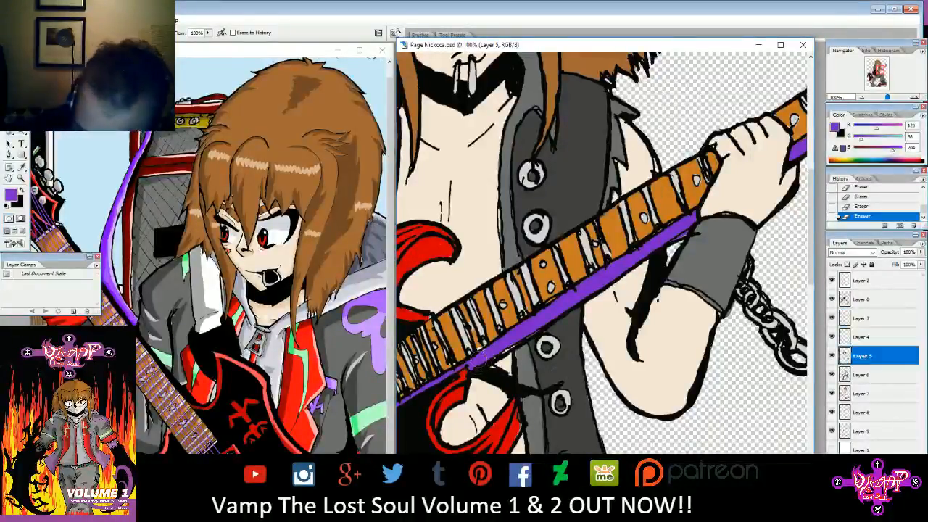
left_click(855, 338)
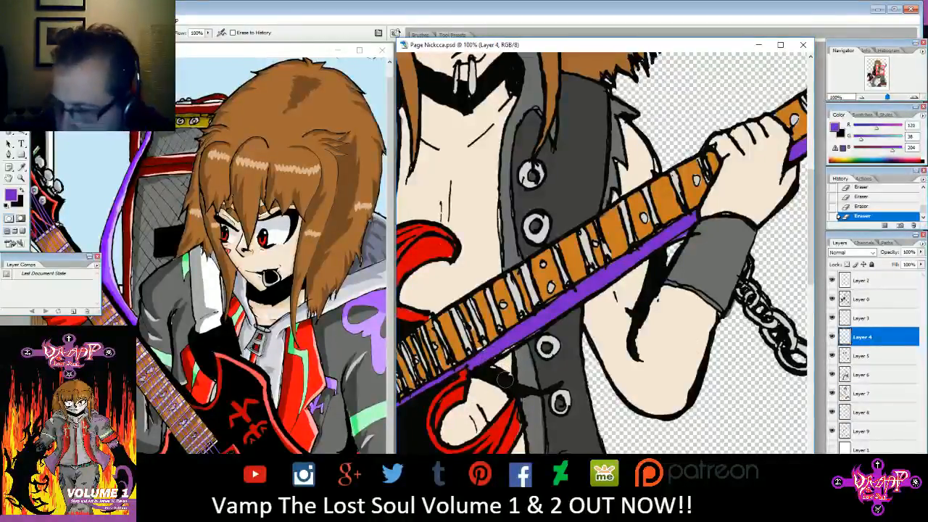
left_click_drag(695, 312, 507, 186)
left_click_drag(566, 413, 696, 109)
left_click_drag(594, 304, 667, 163)
left_click_drag(703, 329, 724, 352)
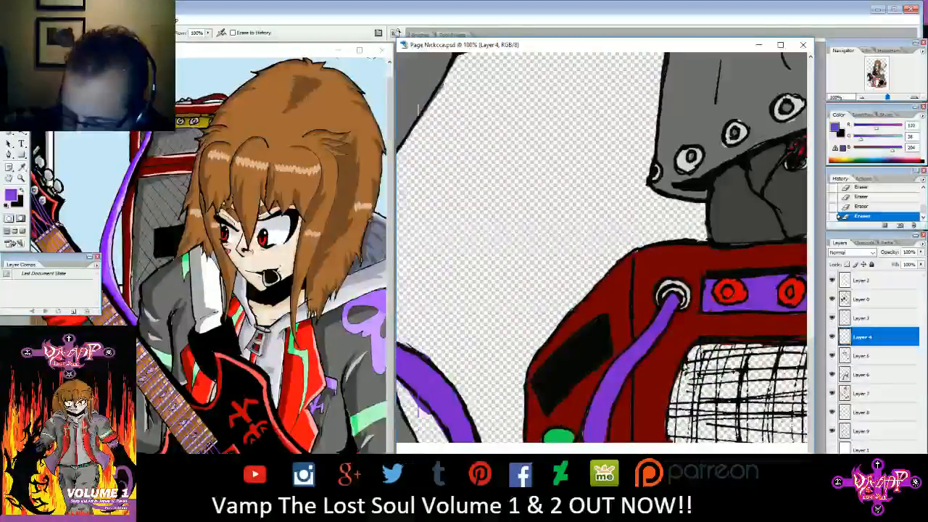
- Erase stray colour around the red knobs of the amplifier's purple control panel on Layer 7
left_click(861, 393)
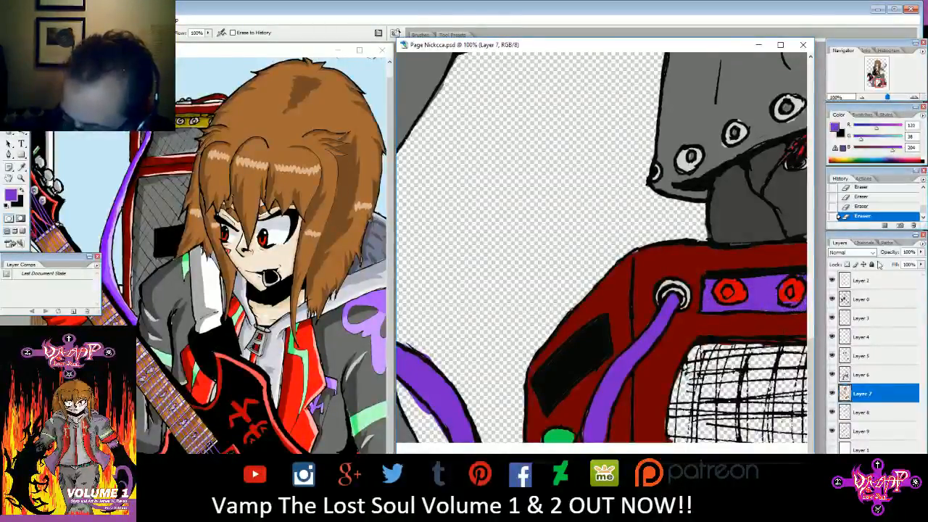
key("ctrl+alt+z")
key("ctrl+alt+z")
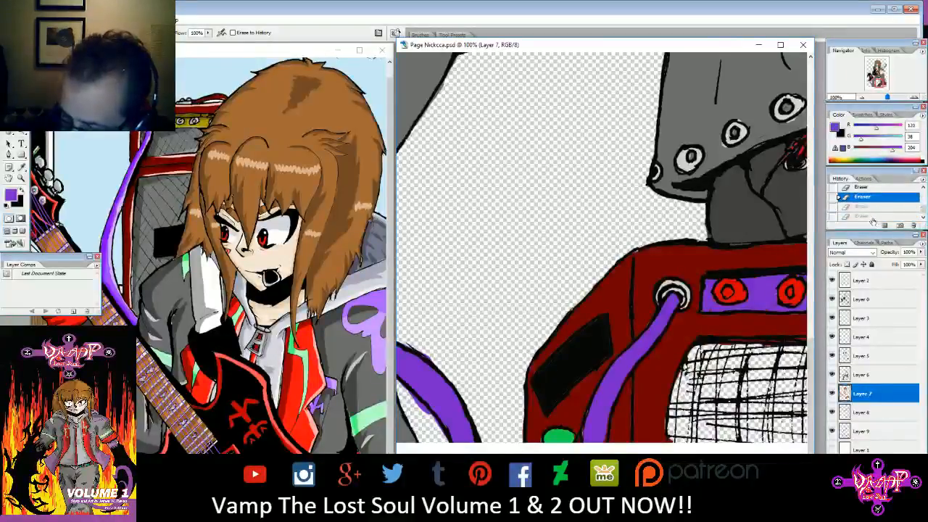
left_click(873, 210)
left_click_drag(771, 294, 772, 304)
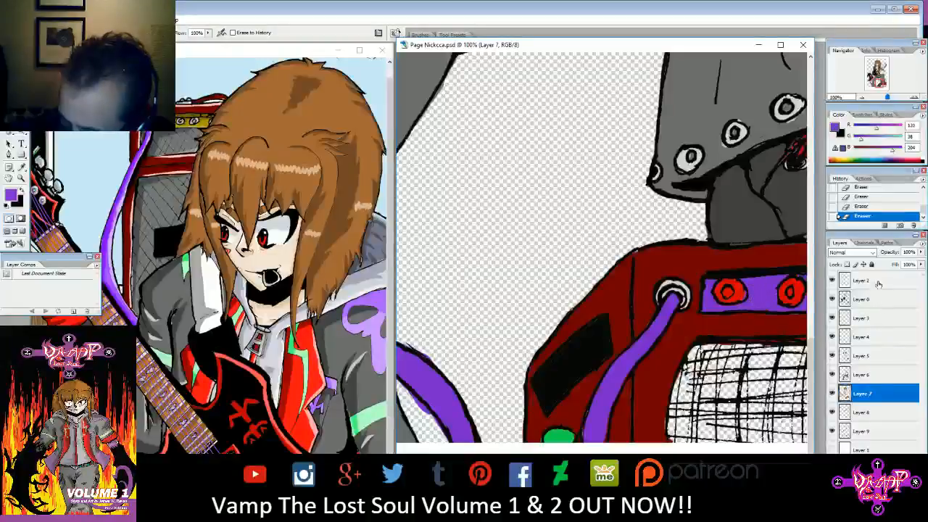
left_click(869, 205)
left_click_drag(748, 302, 756, 294)
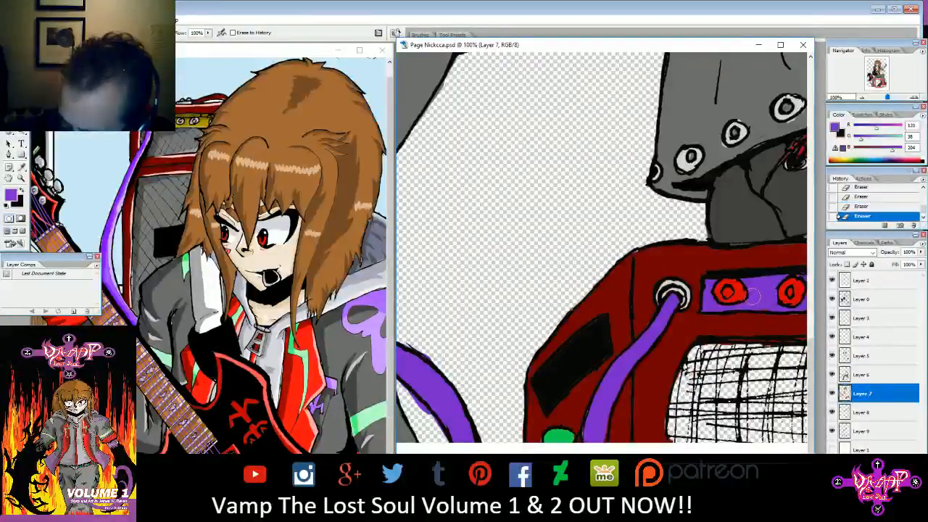
- Touch up the purple pickup on the guitar body with the Brush on Layer 9
left_click_drag(882, 83, 883, 86)
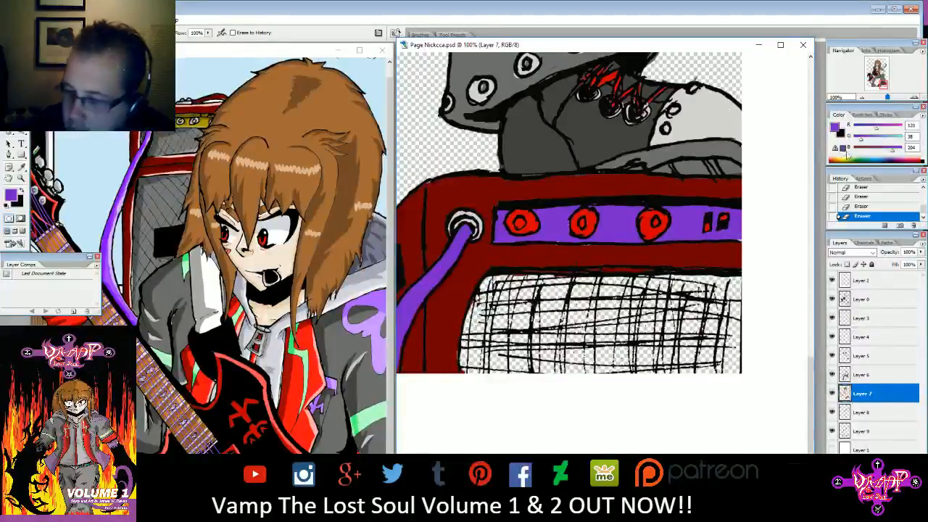
mouse_move(893, 99)
left_mouse_down()
mouse_move(877, 98)
mouse_move(891, 100)
left_mouse_up()
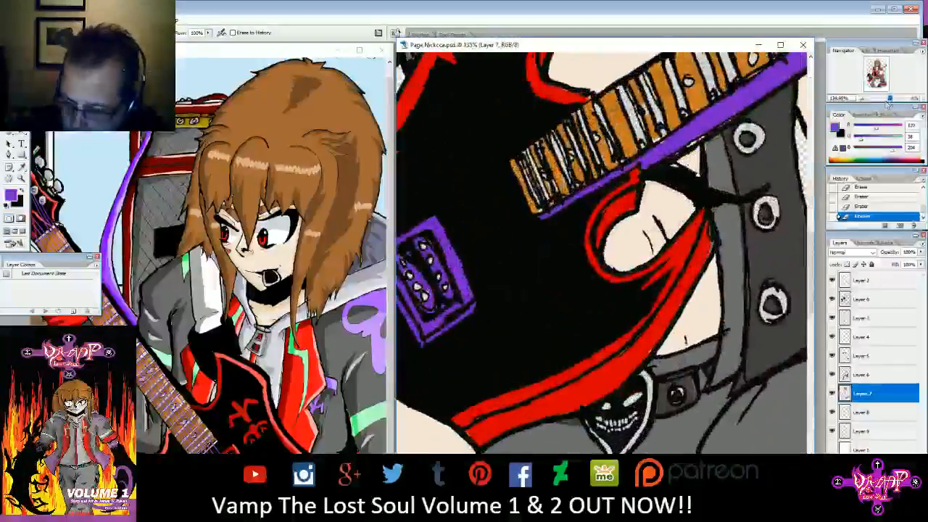
left_click(863, 431)
mouse_move(468, 286)
left_mouse_down()
mouse_move(458, 290)
mouse_move(471, 282)
mouse_move(461, 290)
mouse_move(464, 278)
left_mouse_up()
key("b")
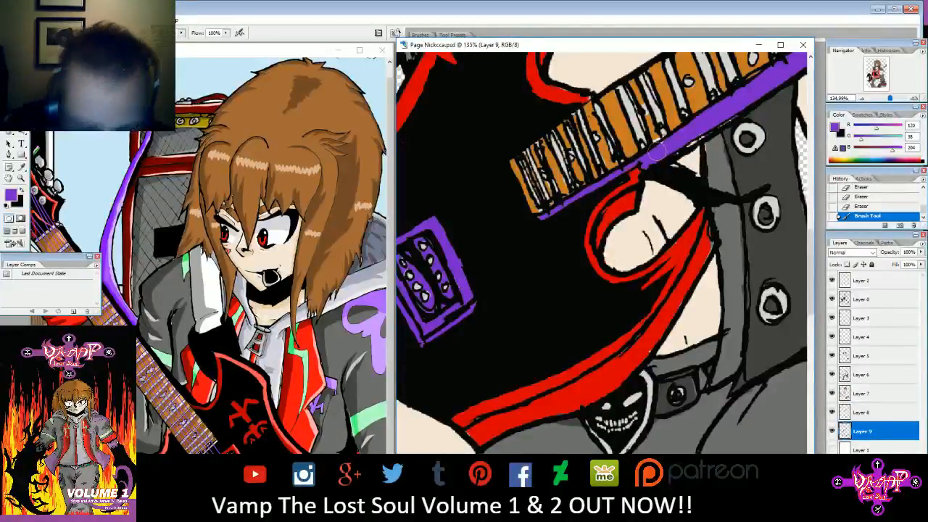
- Sample the fretboard's orange-brown and paint over the gap along the fretboard's lower edge on Layer 8
key("i")
left_click(277, 110)
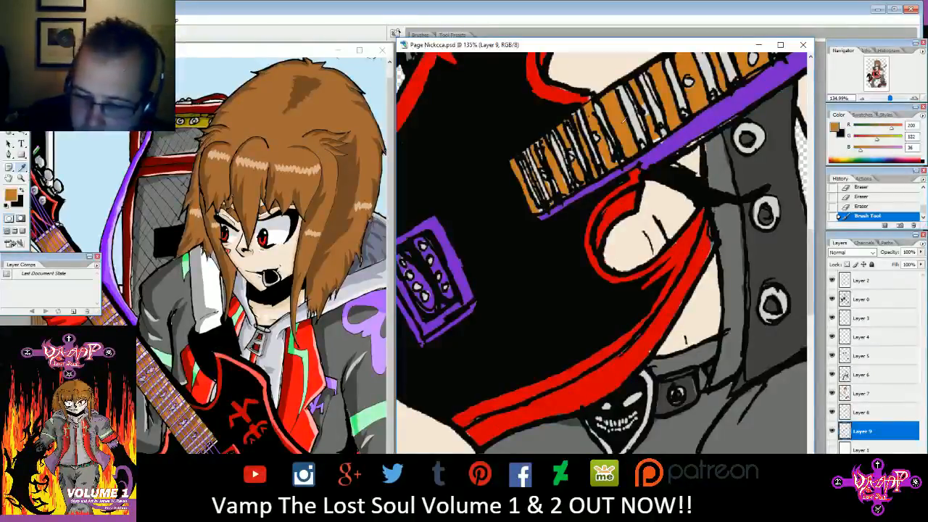
key("b")
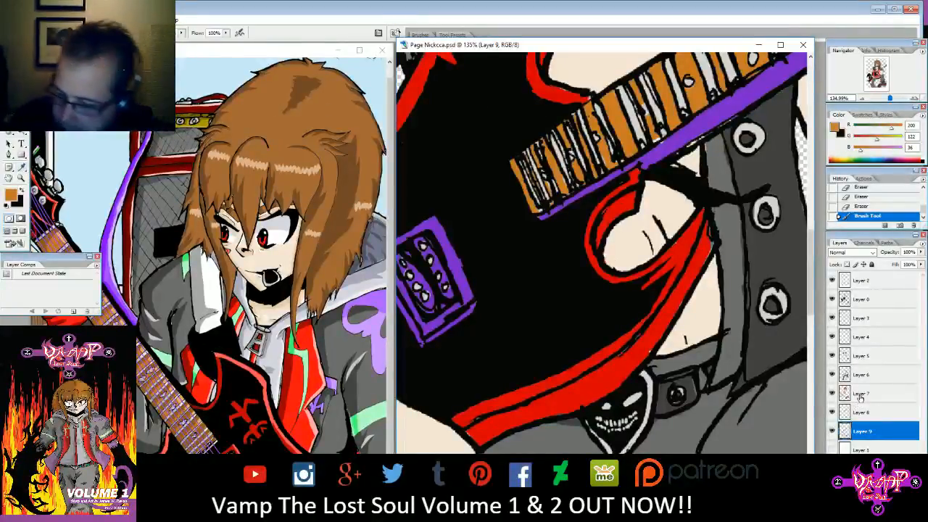
left_click(860, 412)
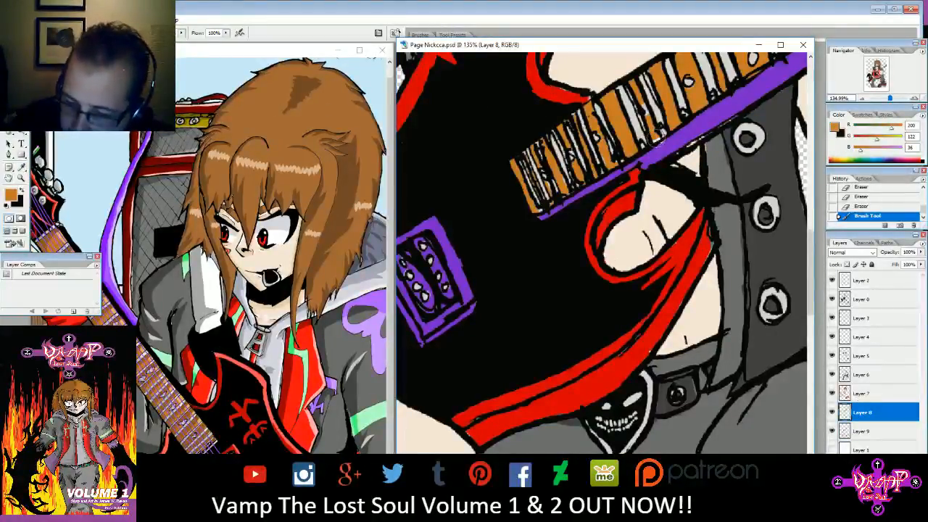
left_click_drag(660, 139, 652, 145)
- Erase stray colour around the grommets and along the hem of the raised trouser leg on Layer 4
left_click_drag(890, 97, 882, 108)
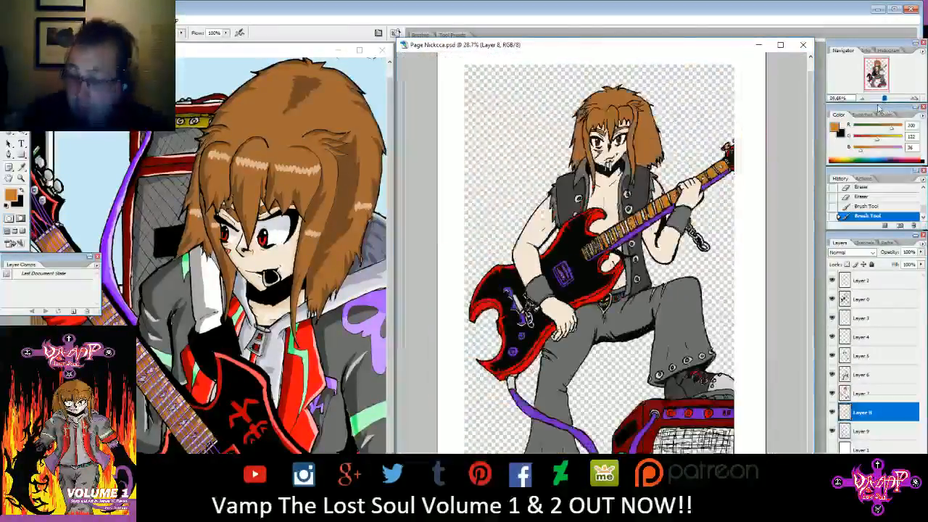
left_click(861, 430)
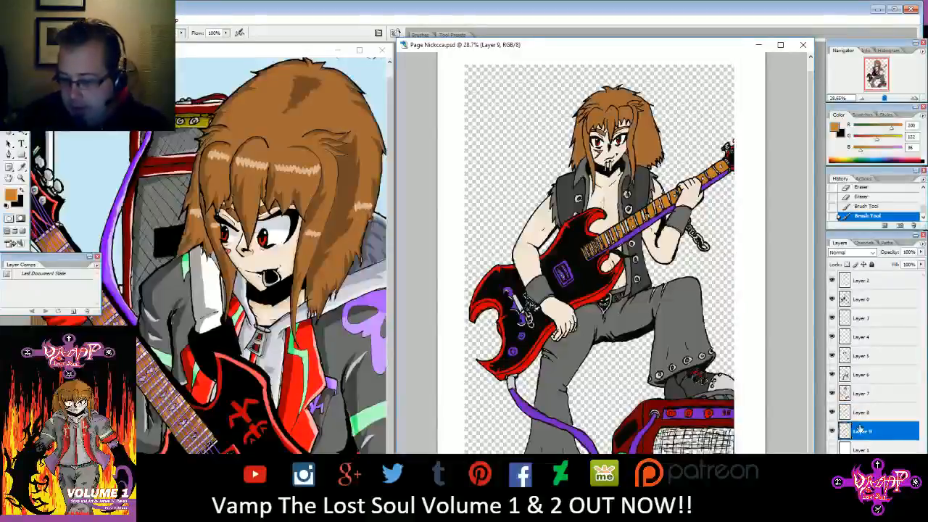
mouse_move(884, 98)
left_mouse_down()
mouse_move(893, 98)
mouse_move(875, 75)
left_mouse_up()
left_click(859, 338)
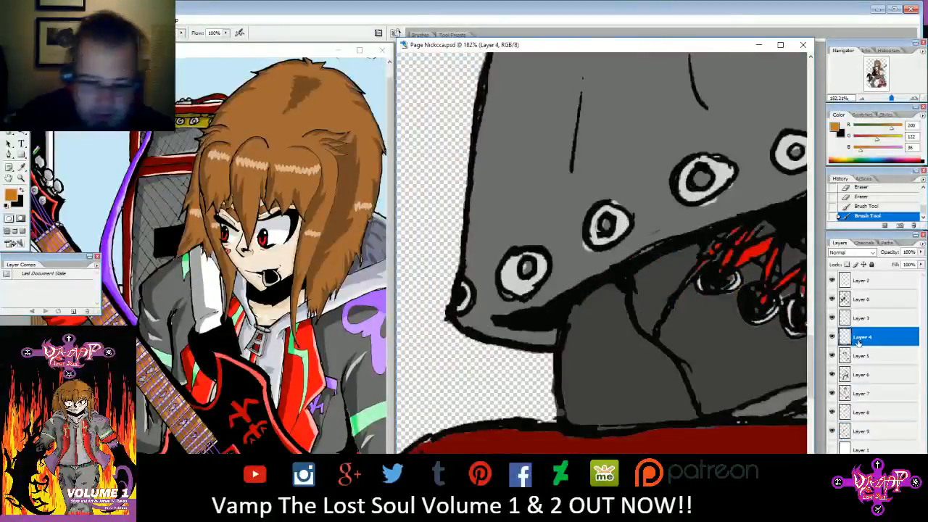
key("e")
left_click_drag(586, 248, 590, 253)
left_click_drag(617, 190, 621, 200)
left_click_drag(520, 268, 527, 266)
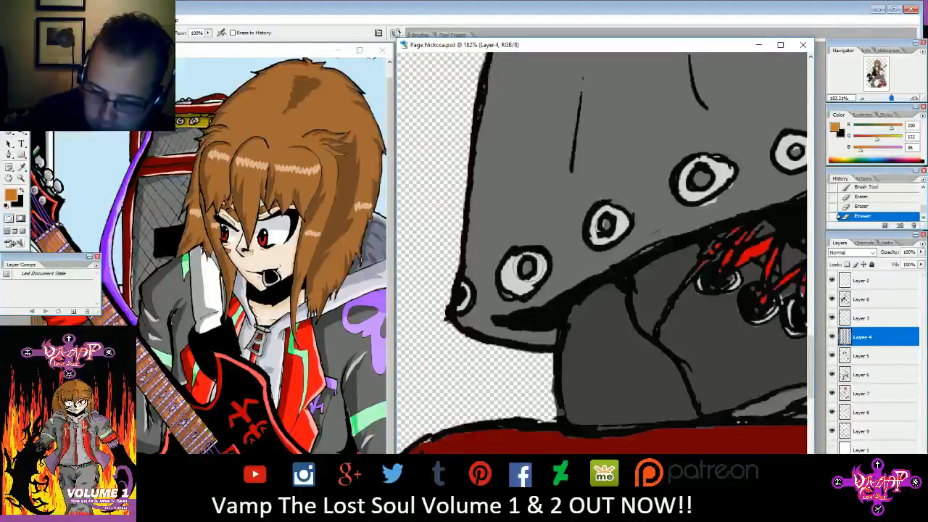
left_click_drag(611, 230, 603, 221)
mouse_move(698, 208)
left_mouse_down()
mouse_move(716, 207)
mouse_move(740, 181)
left_mouse_up()
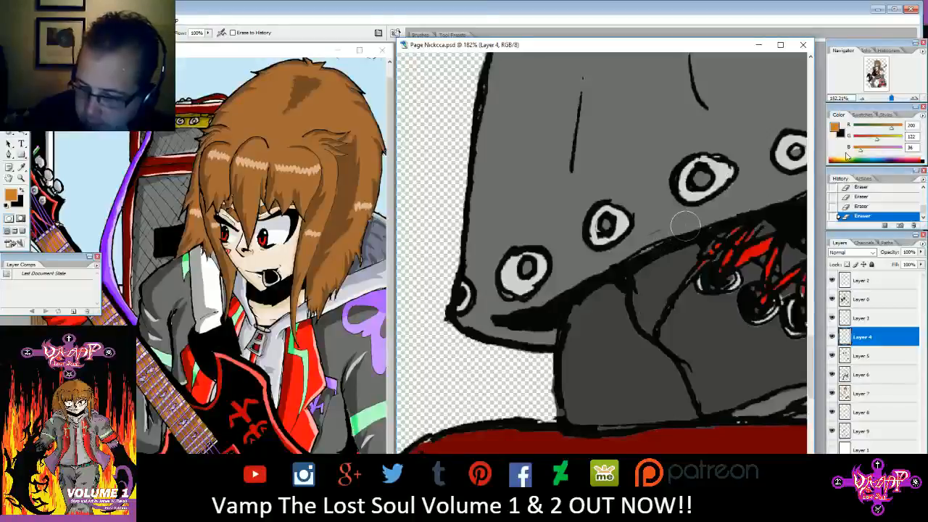
left_click_drag(878, 82, 880, 82)
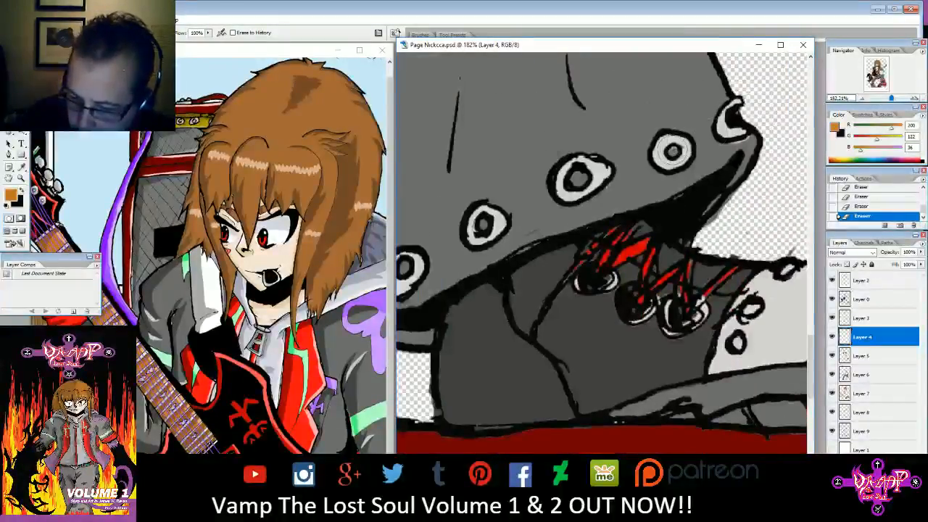
left_click_drag(716, 147, 744, 143)
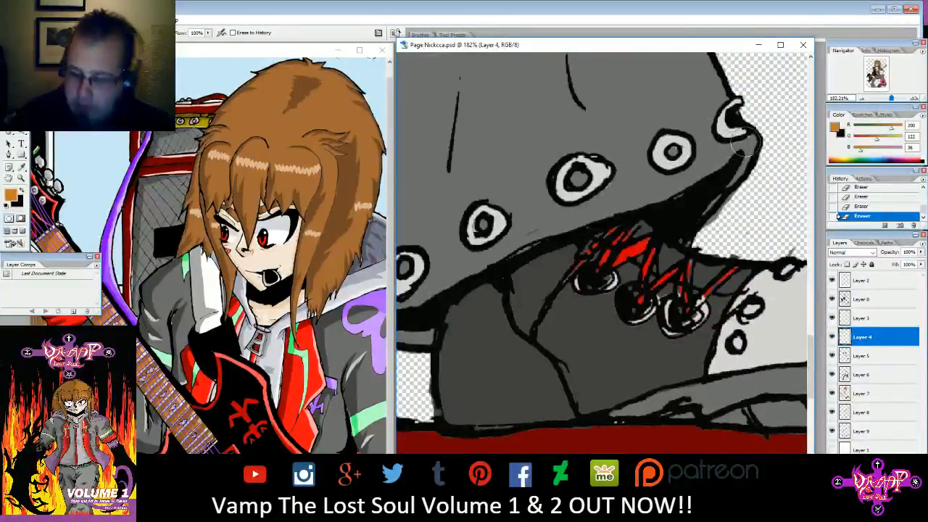
- Review the whole figure from head to amplifier for missed or stray areas of flat colour
left_click(861, 358)
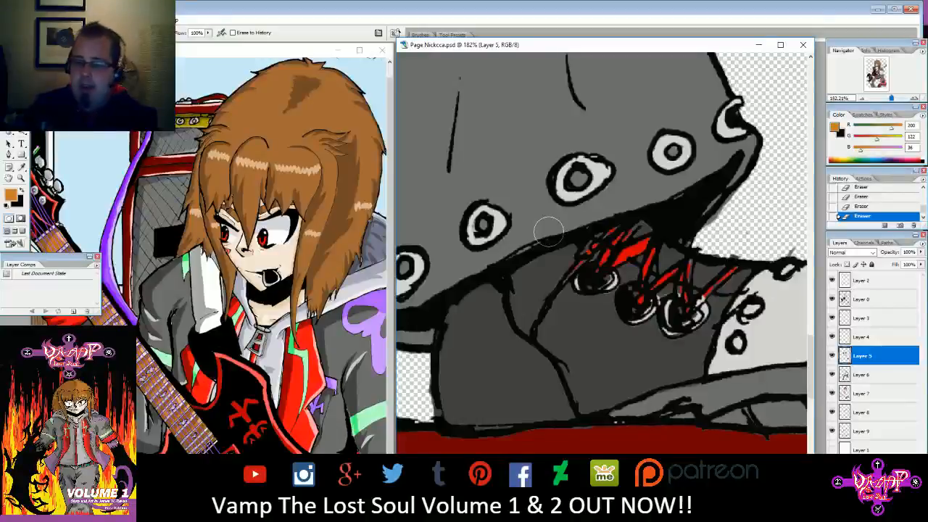
left_click_drag(891, 98, 884, 101)
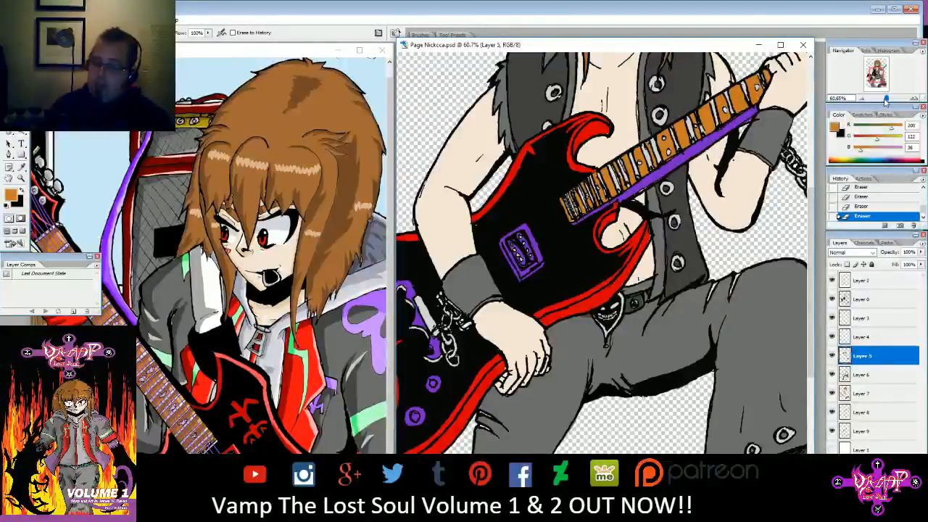
left_click_drag(884, 101, 884, 106)
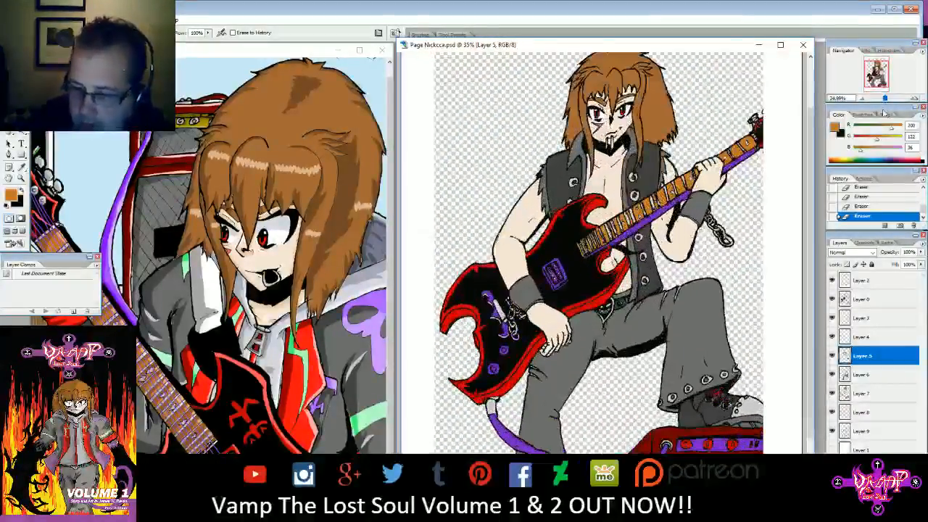
scroll(602, 254, "up", 2)
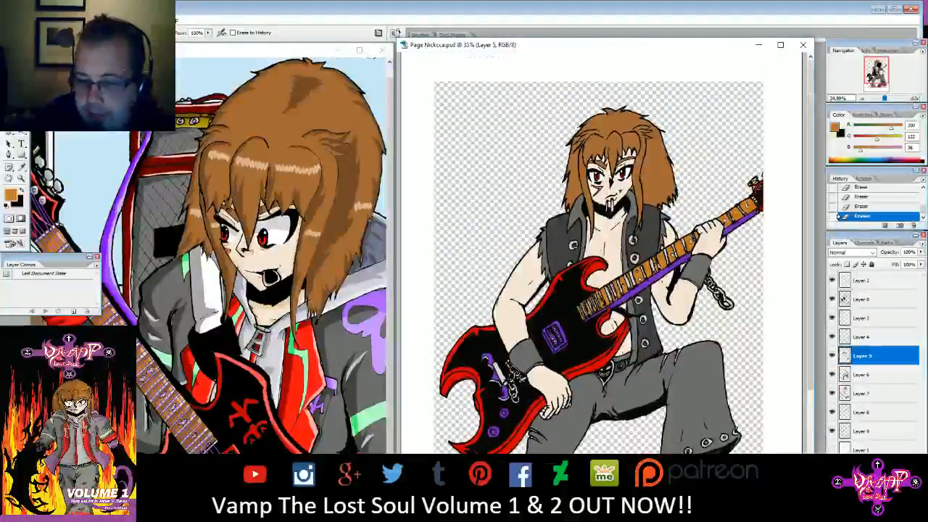
scroll(601, 253, "down", 1)
scroll(598, 247, "down", 2)
scroll(598, 246, "up", 3)
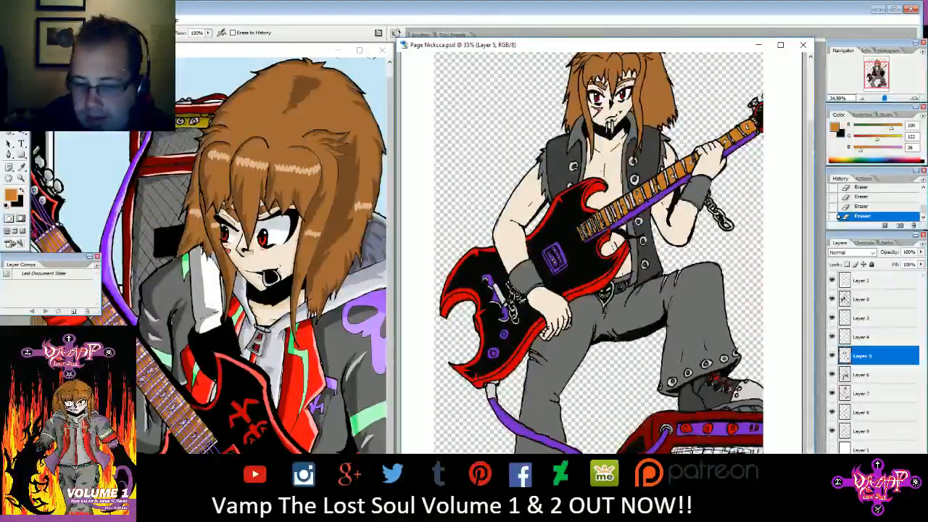
- Set the foreground colour to dark grey 444342 and paint the amplifier's speaker grille with it on Layer 9
mouse_move(883, 99)
left_mouse_down()
mouse_move(879, 71)
mouse_move(884, 86)
left_mouse_up()
left_click(859, 431)
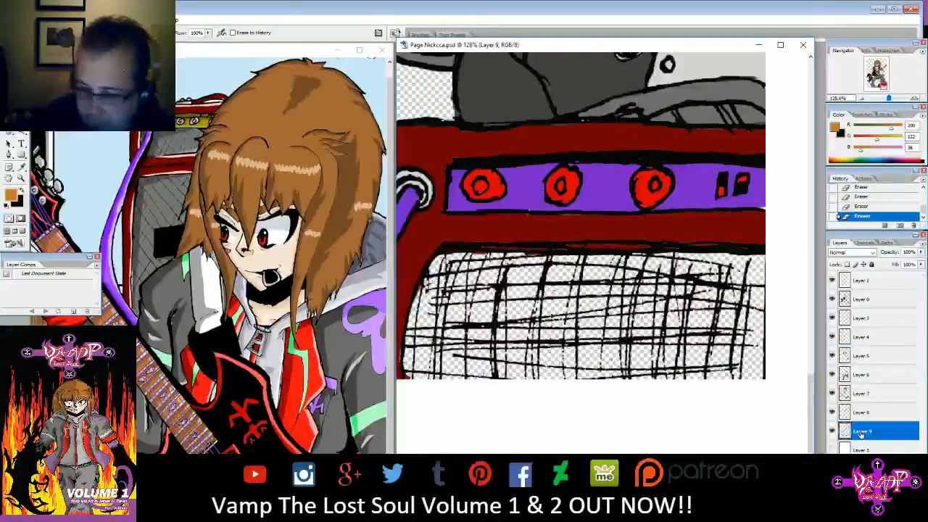
left_click(12, 196)
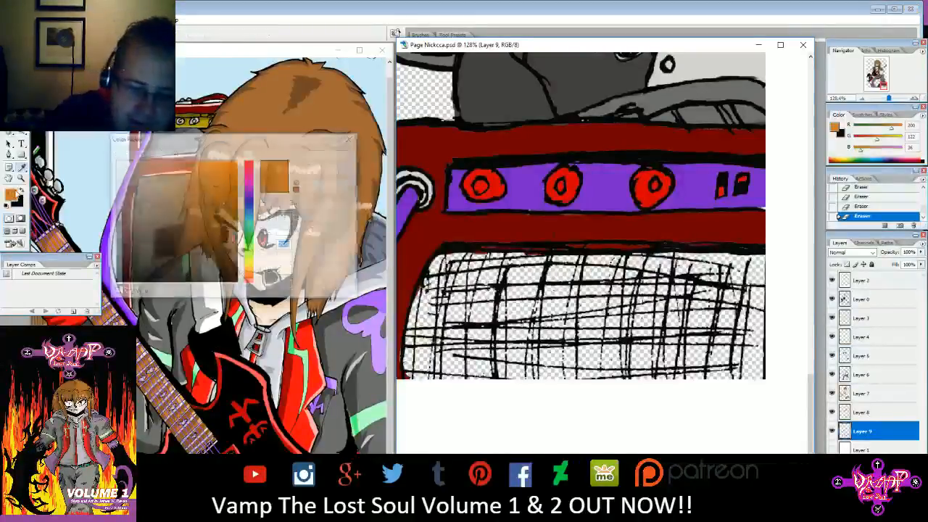
left_click(119, 248)
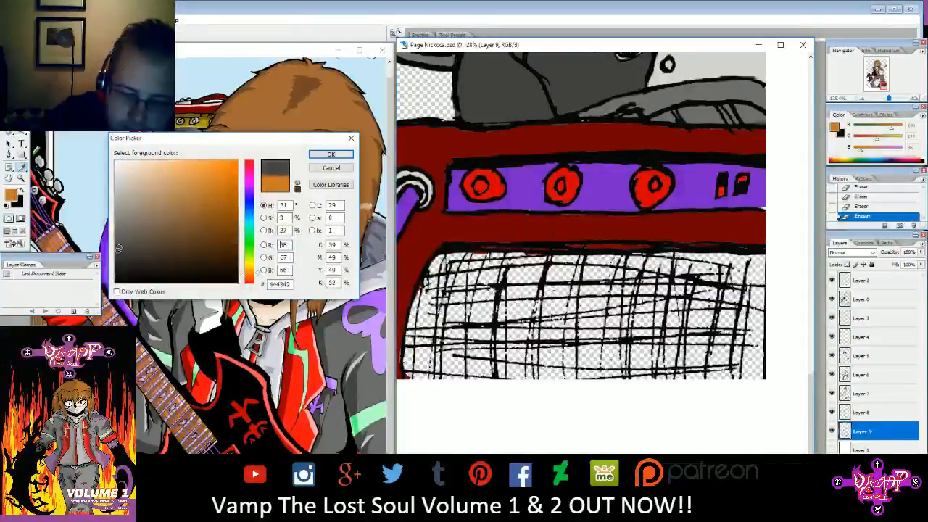
left_click(331, 155)
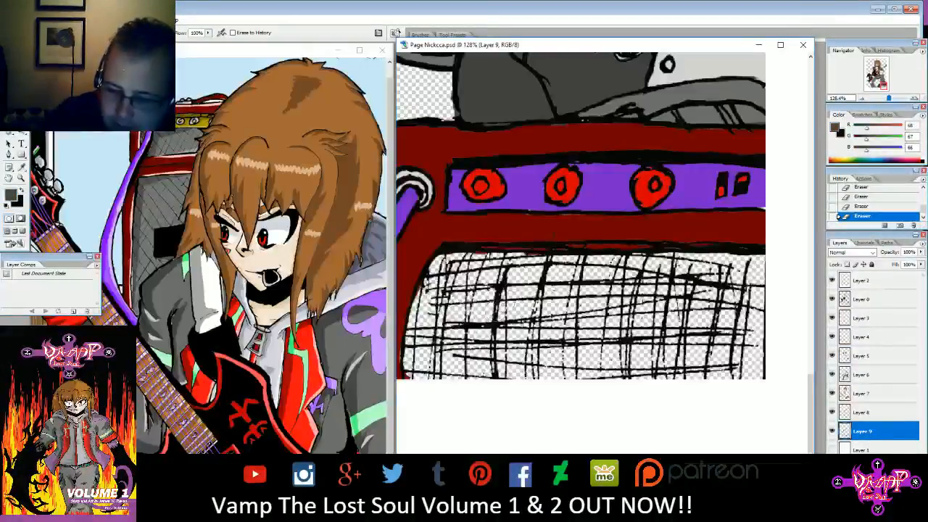
key("b")
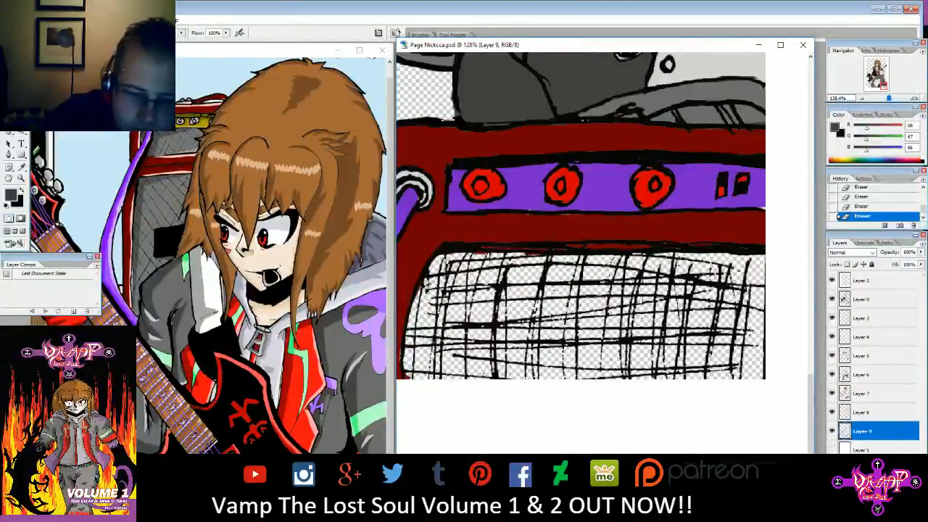
mouse_move(428, 276)
left_mouse_down()
mouse_move(445, 367)
mouse_move(460, 349)
mouse_move(619, 353)
mouse_move(587, 364)
mouse_move(508, 250)
left_mouse_up()
mouse_move(555, 279)
left_mouse_down()
mouse_move(736, 271)
mouse_move(671, 275)
mouse_move(716, 305)
mouse_move(753, 375)
left_mouse_up()
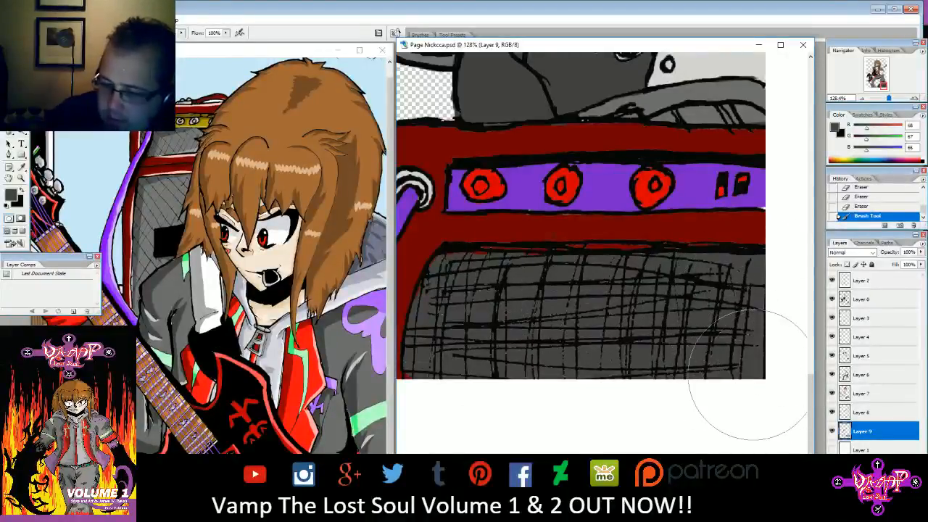
- Erase the red colour spilling along the edges of the amplifier's speaker grille on Layer 7
key("e")
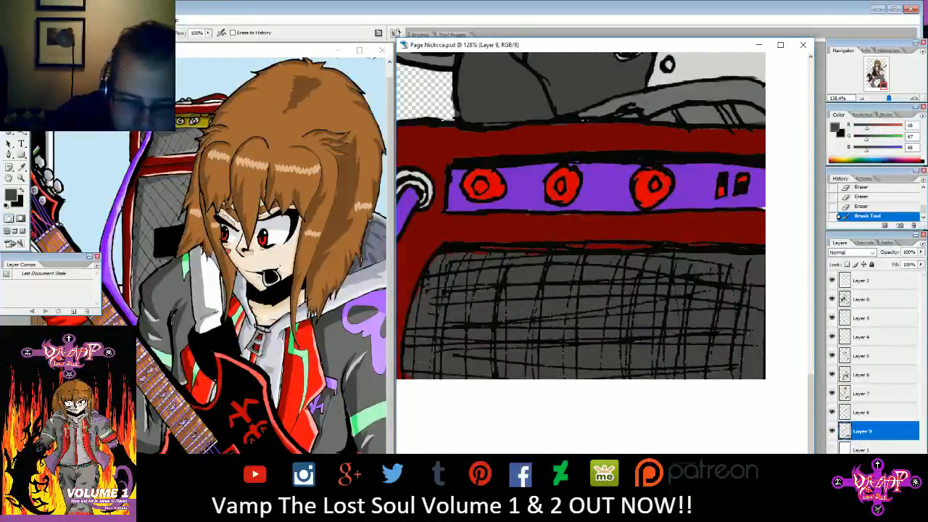
left_click(866, 395)
left_click_drag(417, 310, 412, 382)
left_click_drag(441, 265, 496, 259)
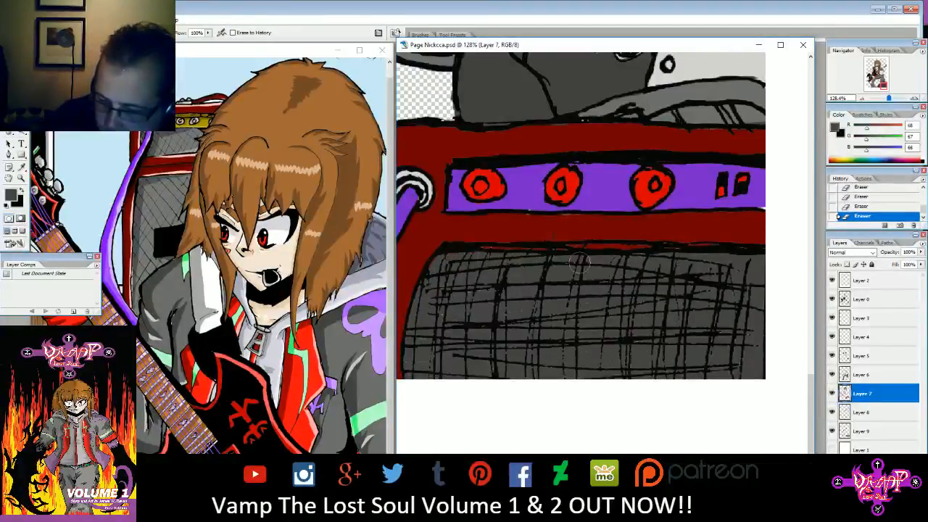
- Save the illustration as a PSD with maximized compatibility
left_click_drag(889, 99, 883, 101)
left_click(9, 21)
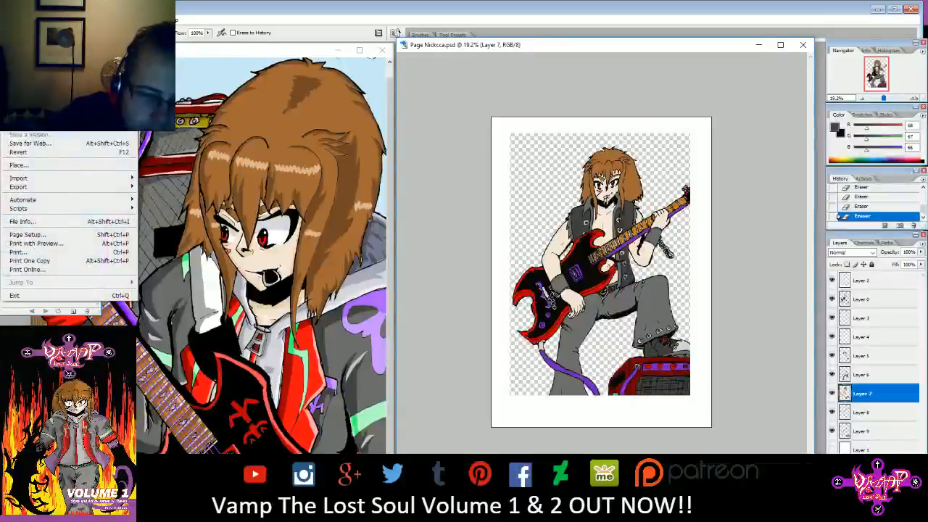
left_click(29, 112)
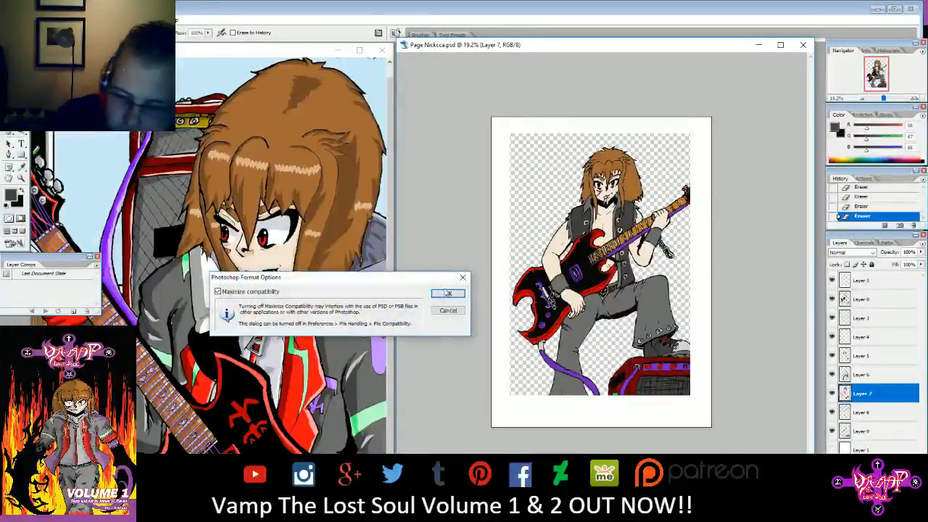
left_click(446, 292)
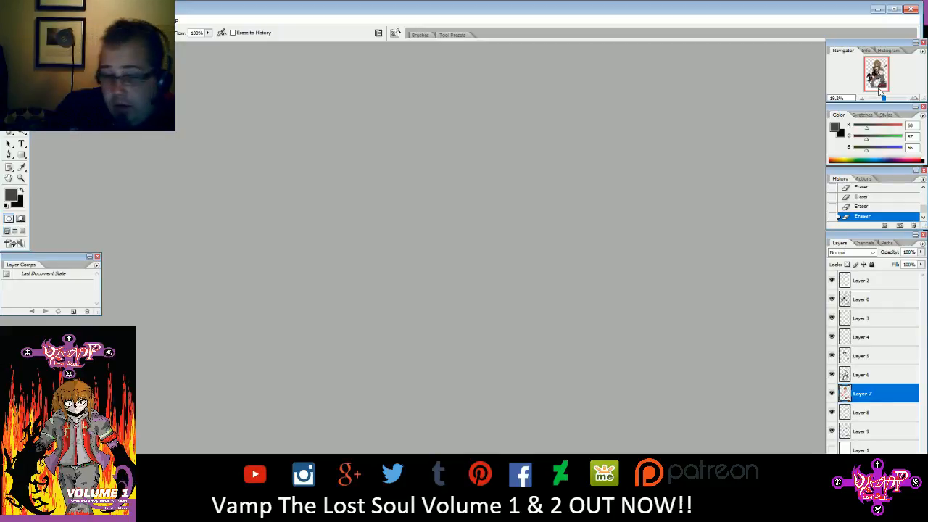
- Add a new layer directly above Layer 0
left_click(836, 97)
mouse_move(882, 100)
left_mouse_down()
mouse_move(887, 65)
mouse_move(881, 95)
left_mouse_up()
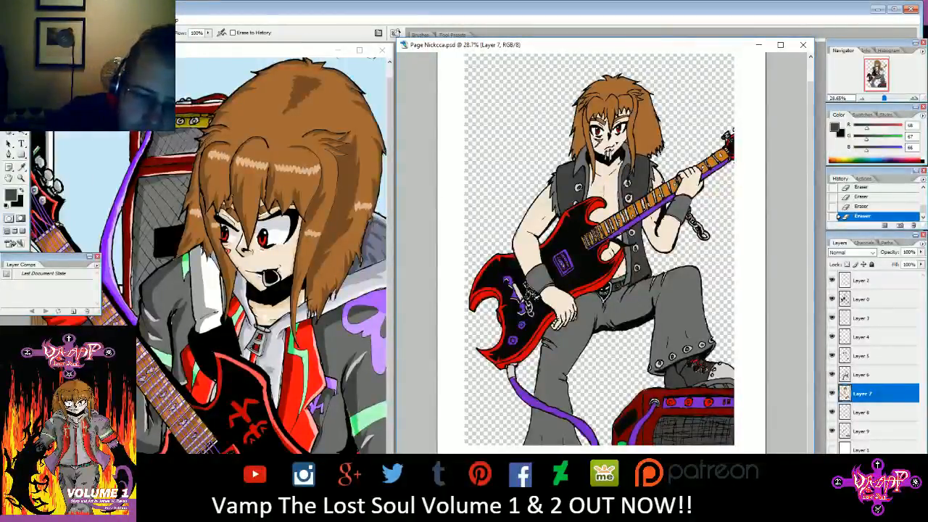
left_click_drag(883, 98, 884, 101)
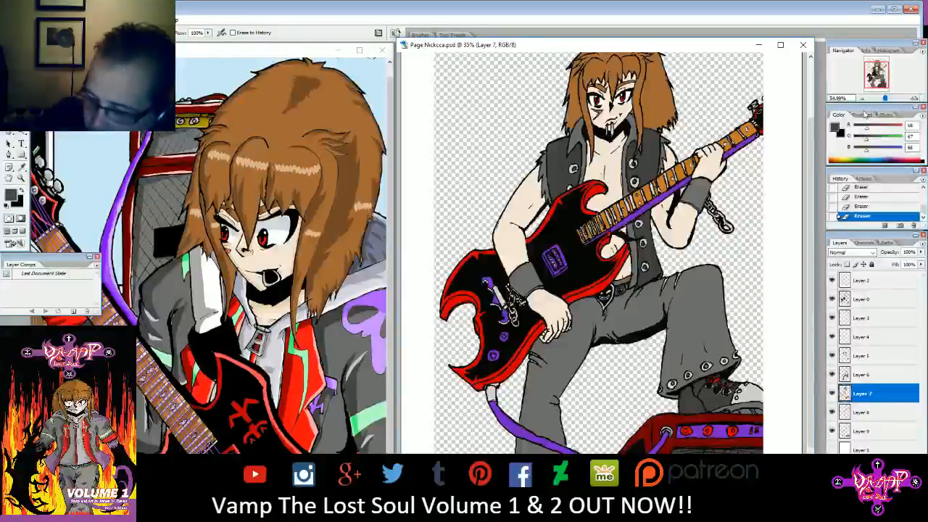
left_click(854, 300)
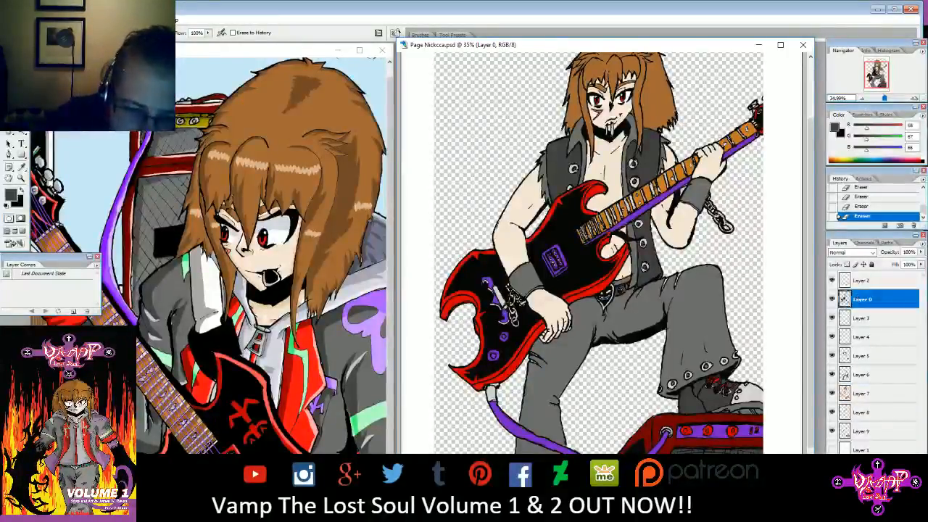
left_click(88, 20)
mouse_move(68, 20)
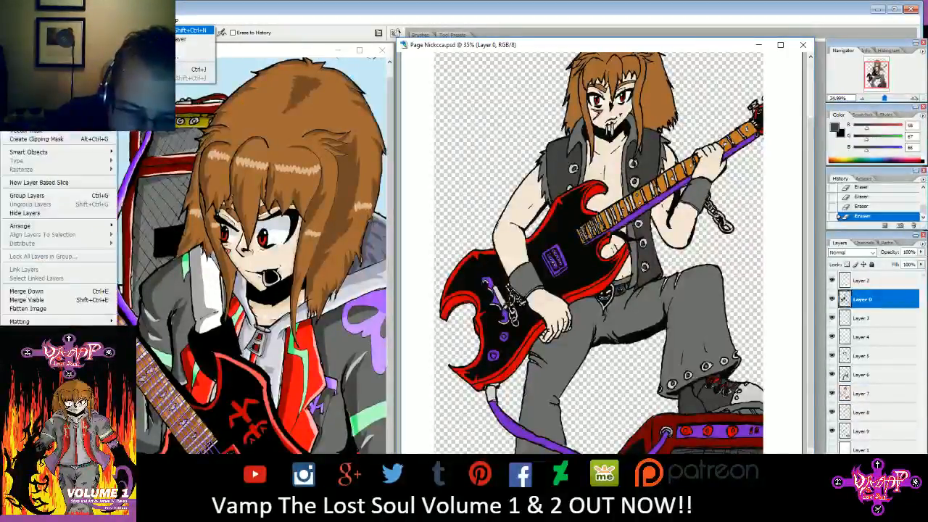
left_click(156, 31)
left_click(238, 136)
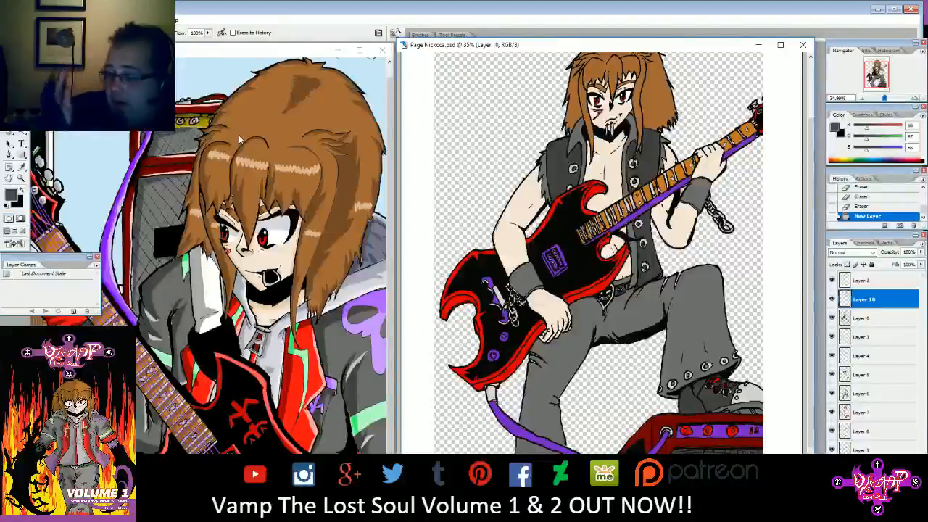
- Hide and reshow Layer 3 to check its contents, select it, and touch it up with the Eraser
left_click_drag(881, 99, 877, 70)
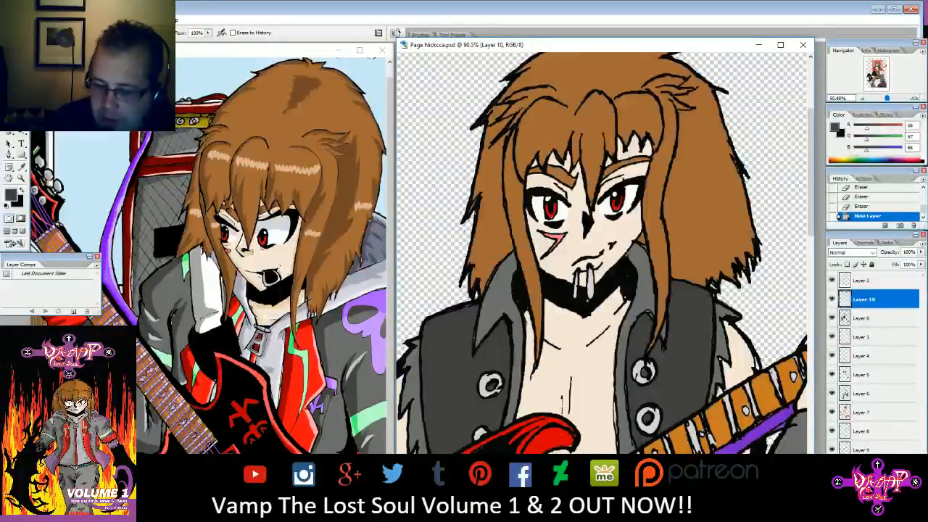
left_click(832, 337)
left_click(832, 336)
left_click(870, 340)
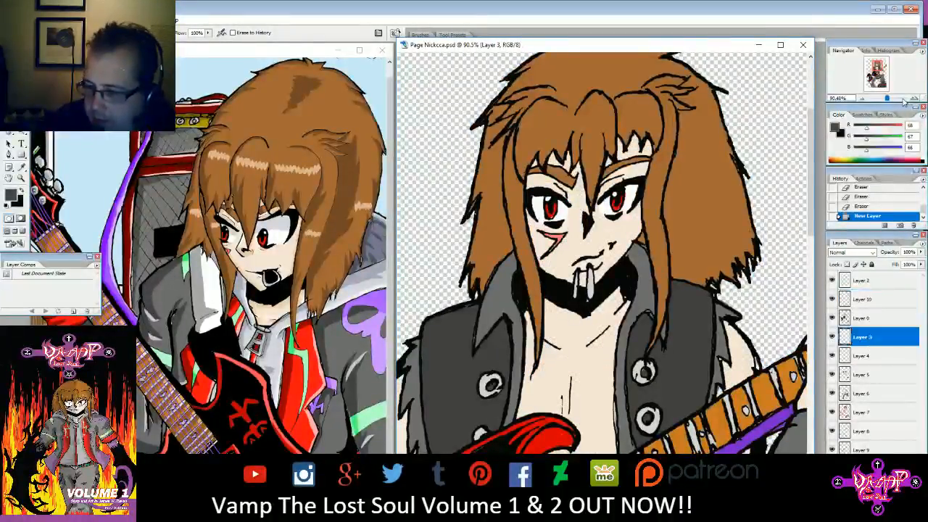
left_click_drag(885, 98, 881, 64)
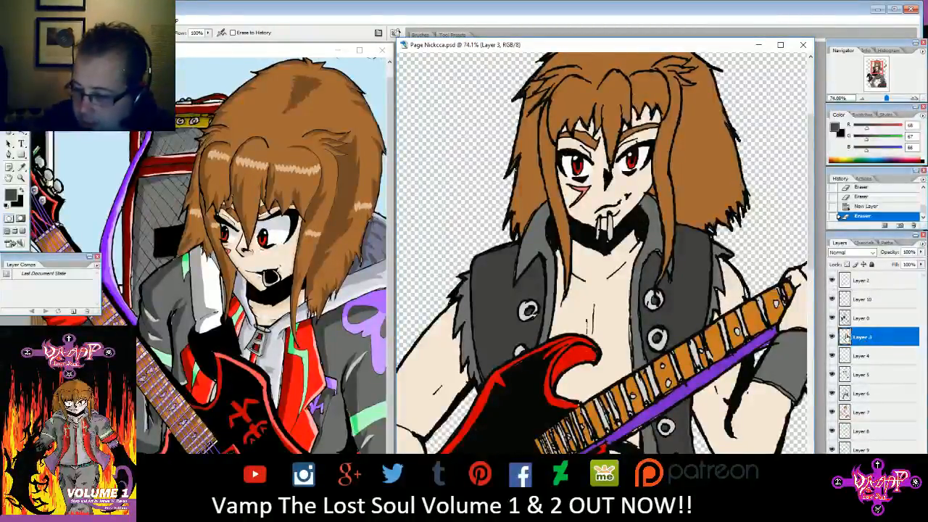
left_click(828, 341)
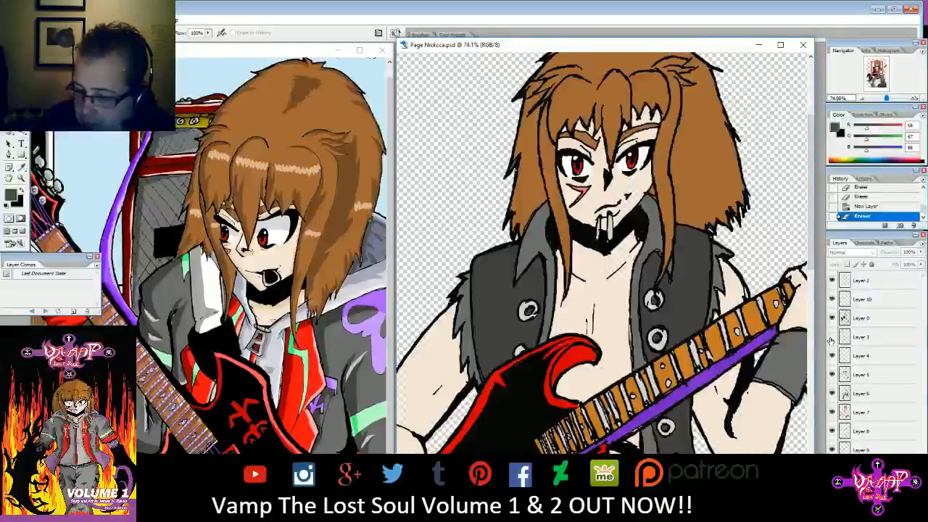
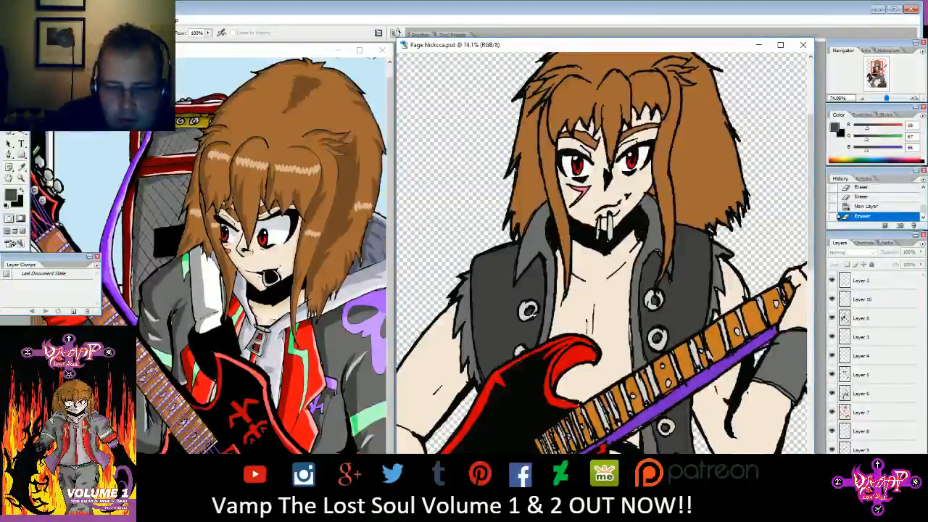
left_click(50, 21)
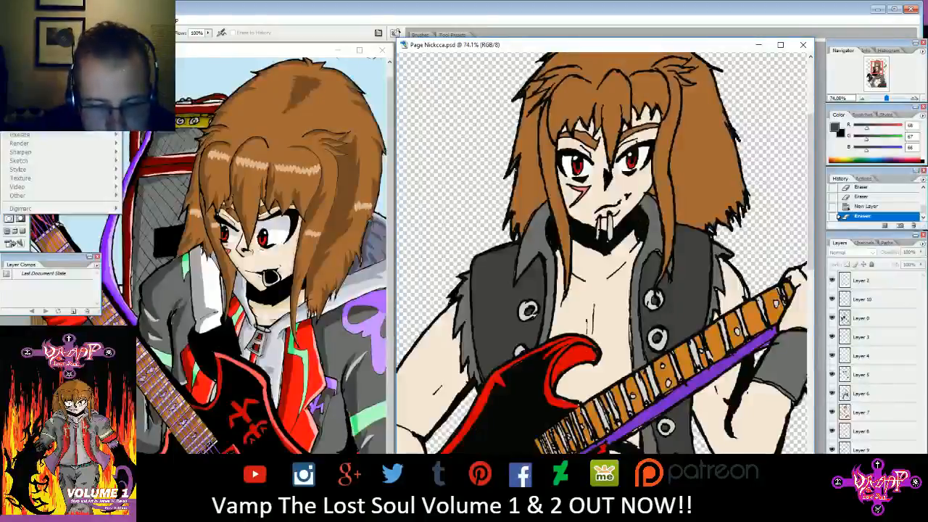
left_click(528, 47)
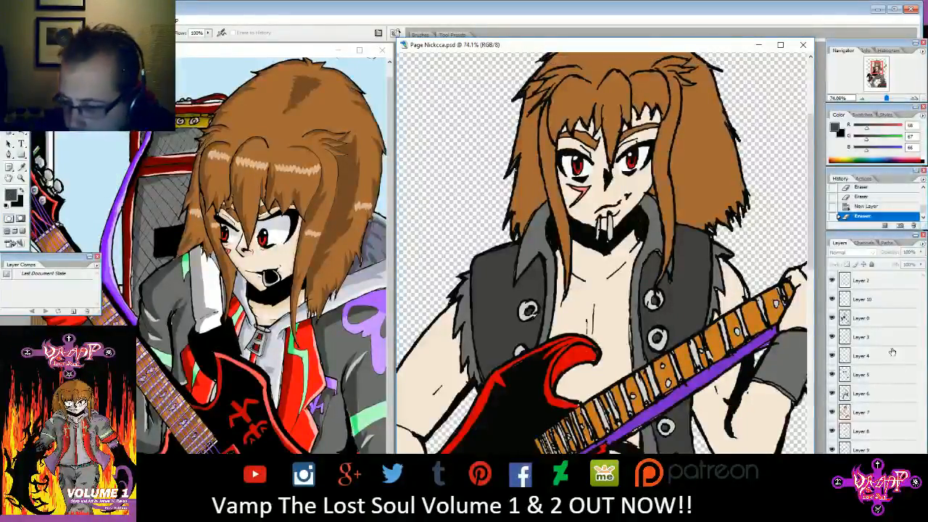
left_click(866, 337)
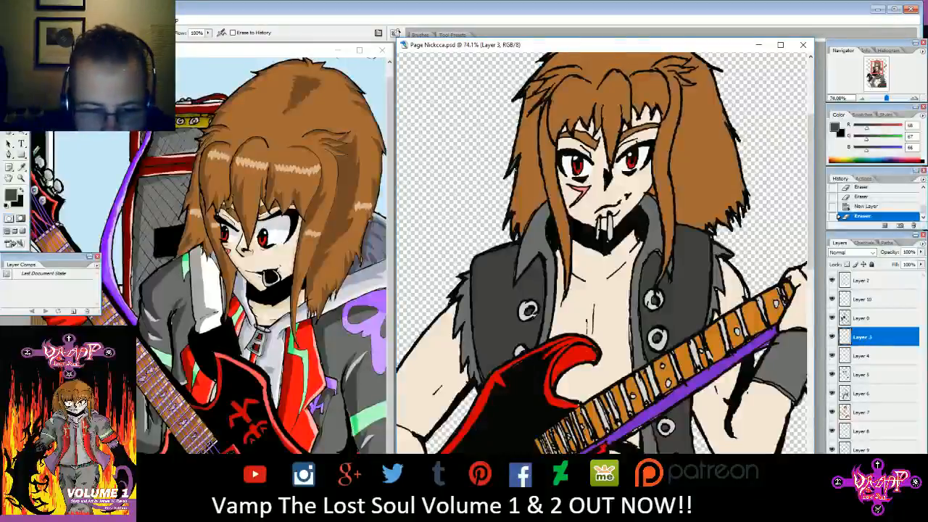
left_click(107, 20)
mouse_move(73, 100)
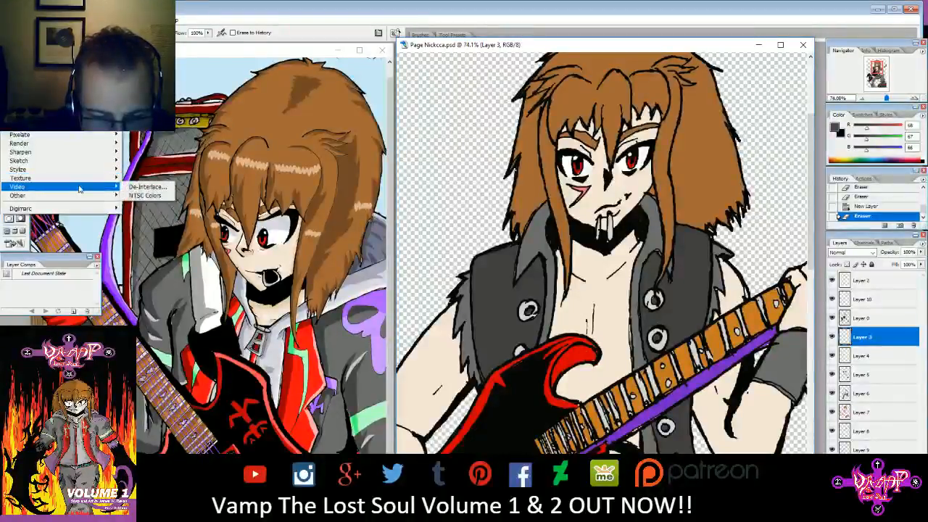
mouse_move(78, 168)
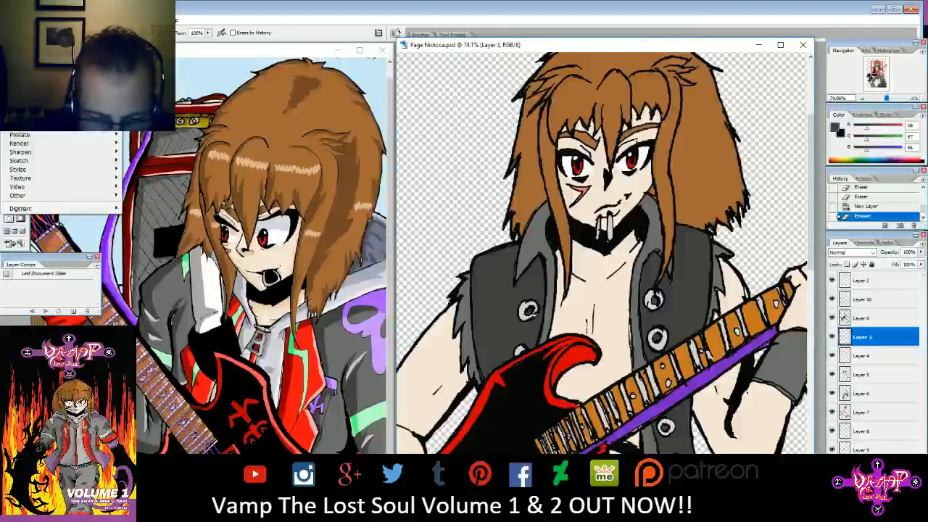
mouse_move(43, 108)
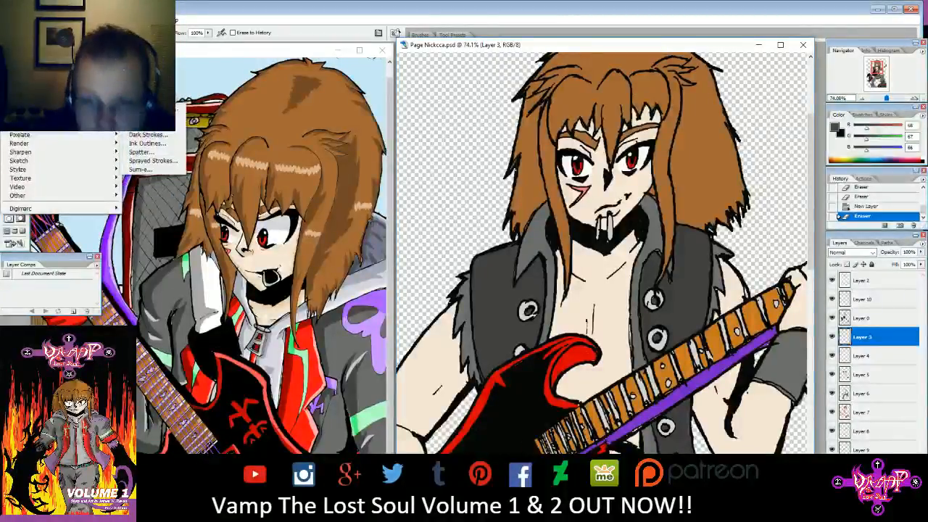
mouse_move(149, 21)
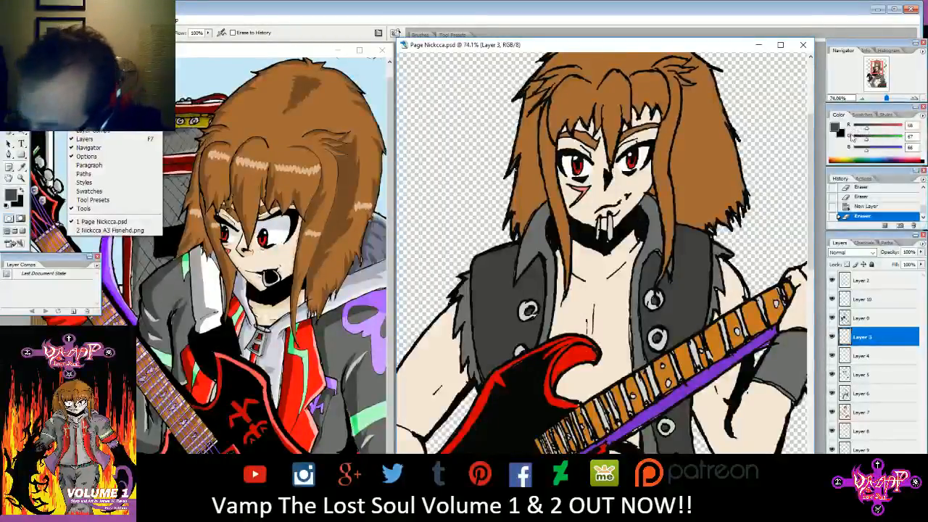
- Set the foreground colour's red value to 71
left_click(860, 114)
left_click(884, 116)
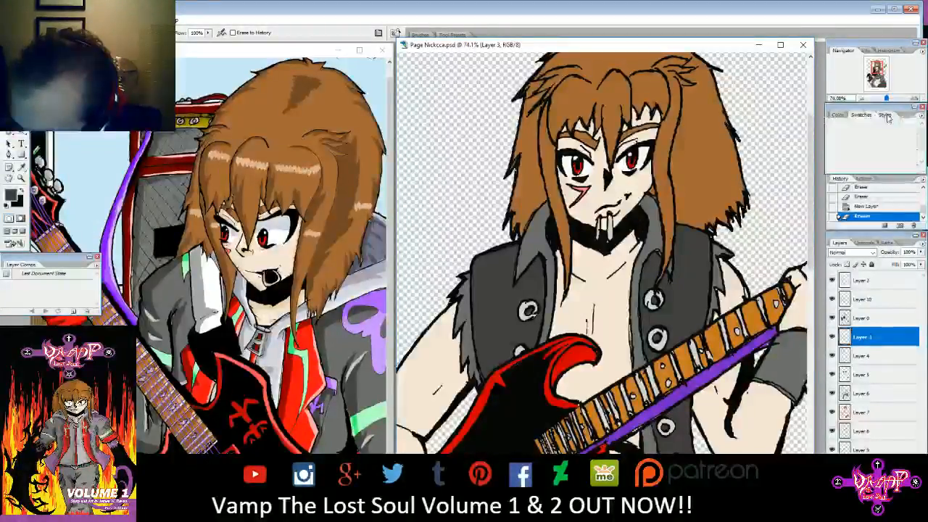
left_click(843, 115)
mouse_move(864, 131)
left_mouse_down()
mouse_move(877, 129)
mouse_move(866, 130)
left_mouse_up()
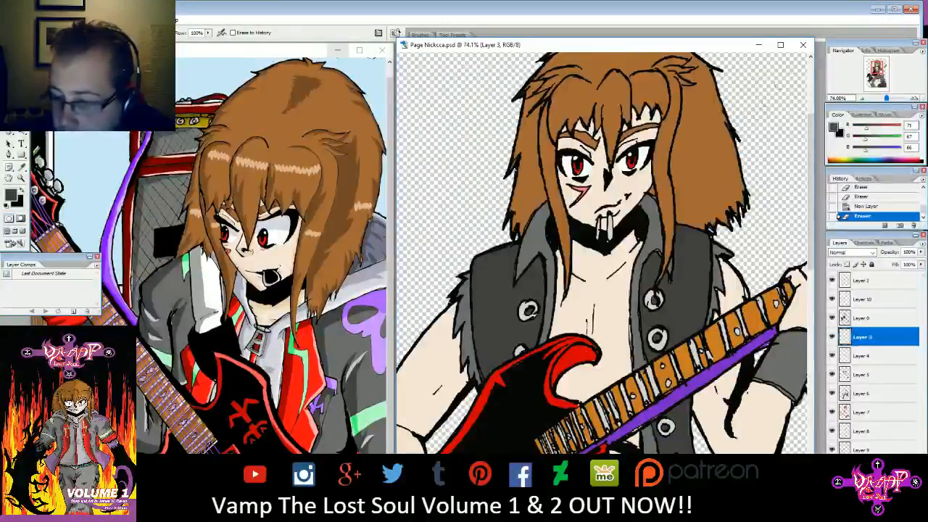
left_click(863, 54)
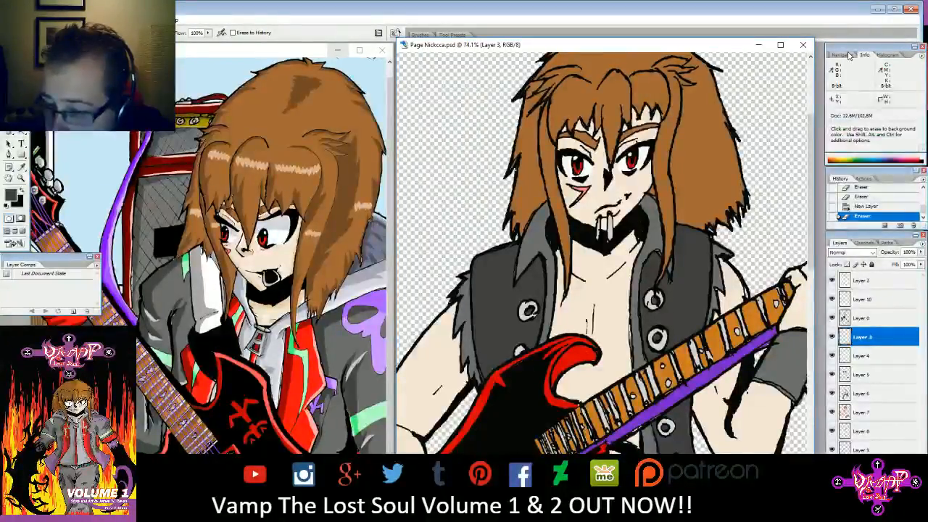
left_click(841, 55)
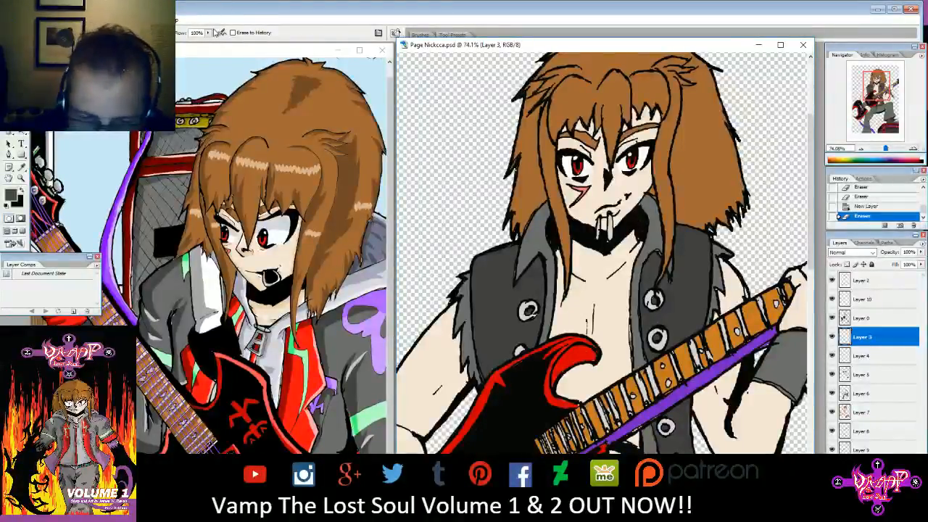
left_click(152, 21)
mouse_move(113, 21)
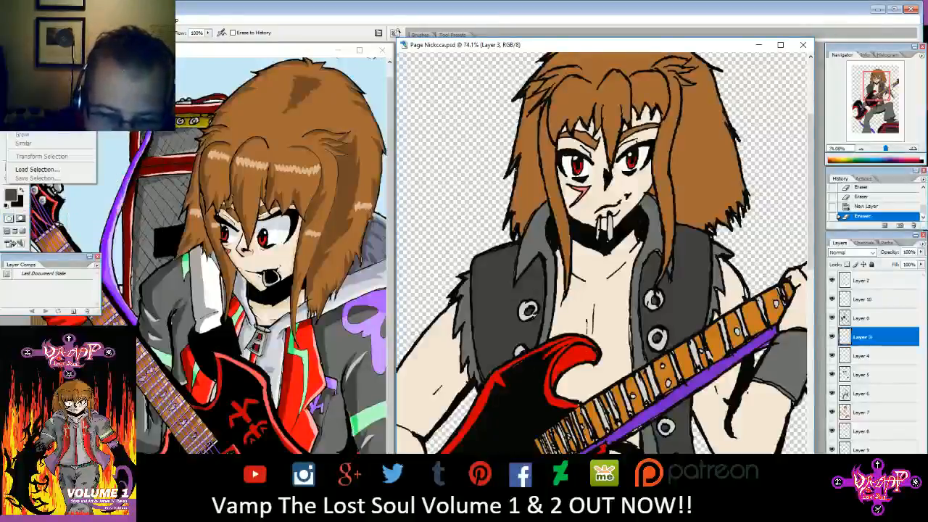
mouse_move(73, 20)
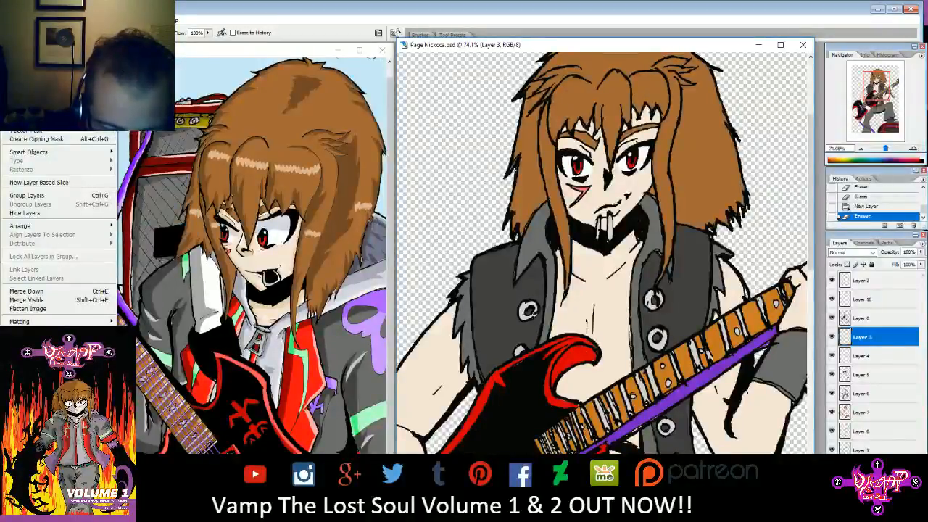
mouse_move(58, 70)
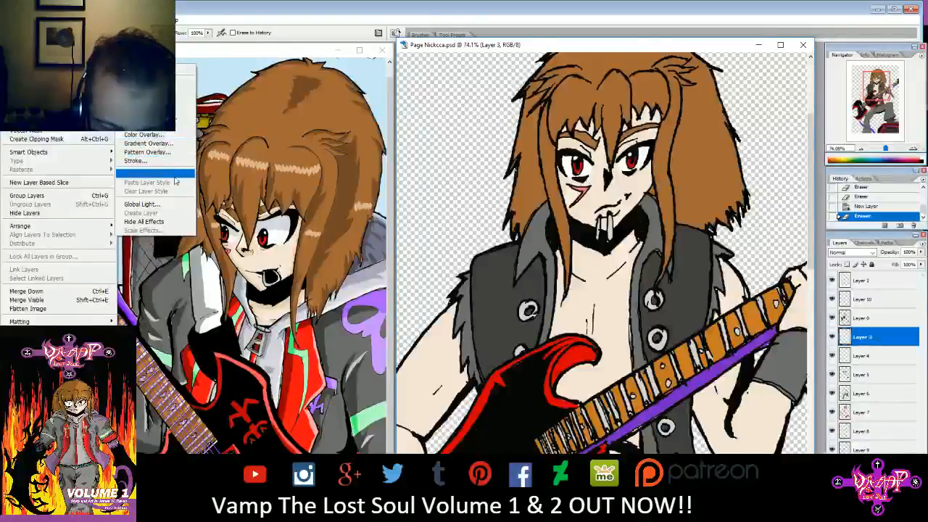
mouse_move(58, 92)
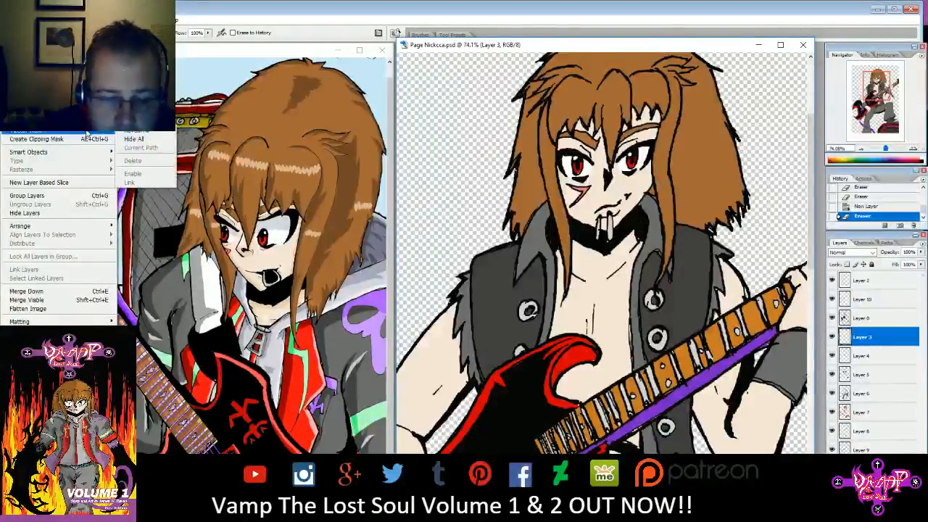
mouse_move(58, 121)
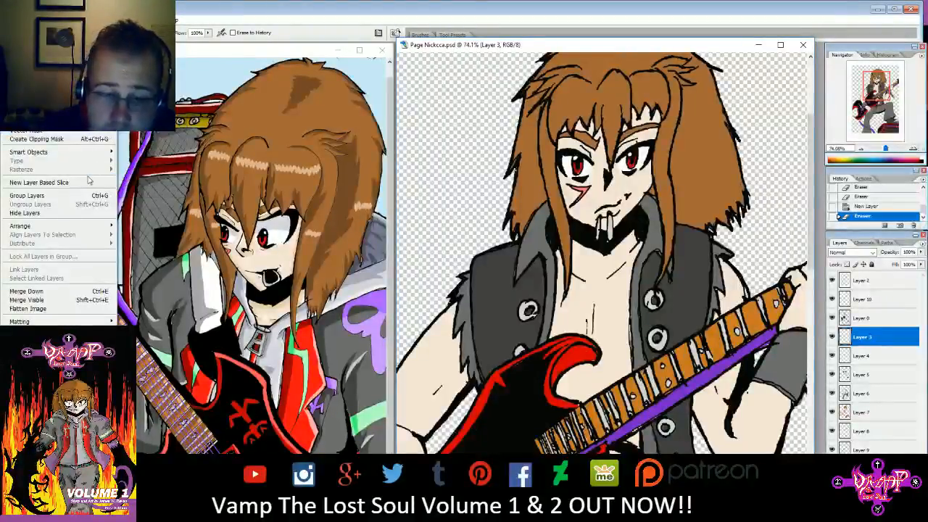
mouse_move(92, 159)
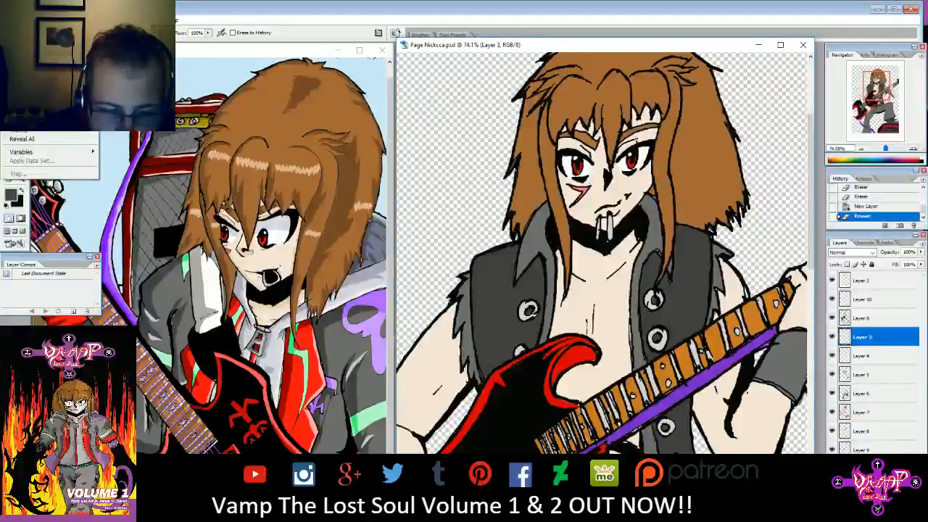
mouse_move(43, 42)
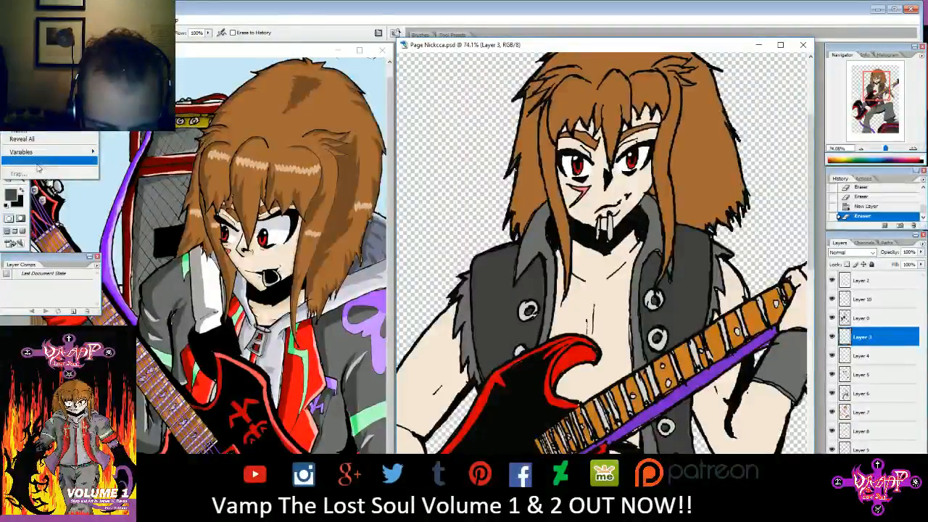
mouse_move(35, 153)
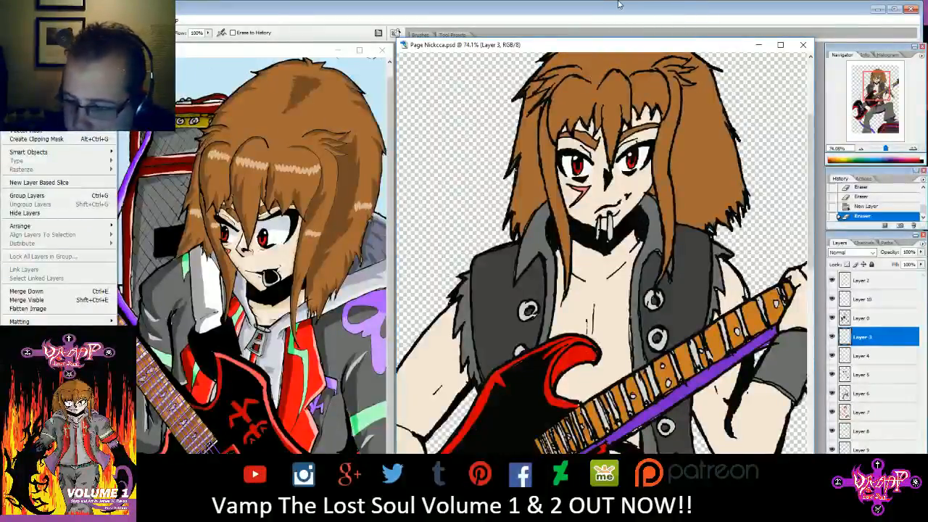
left_click(585, 3)
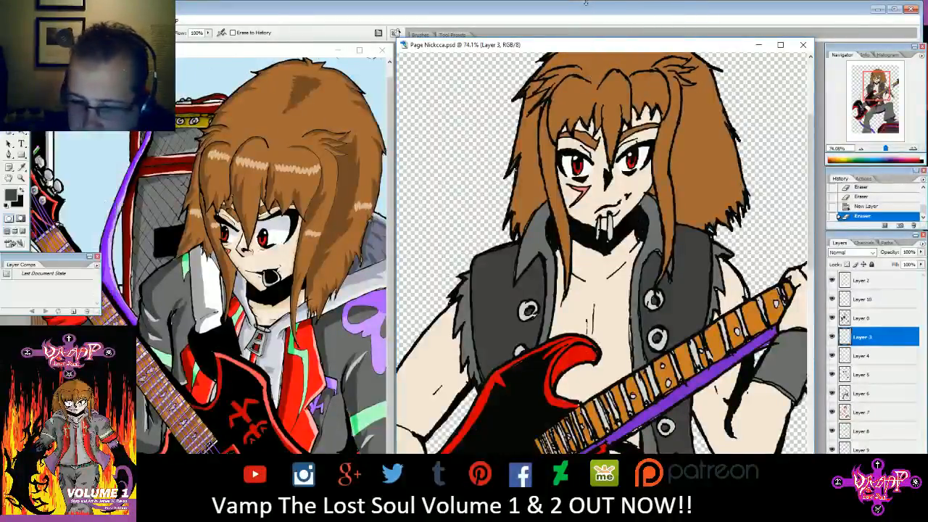
left_click(11, 194)
left_click(185, 166)
left_click_drag(186, 166, 129, 160)
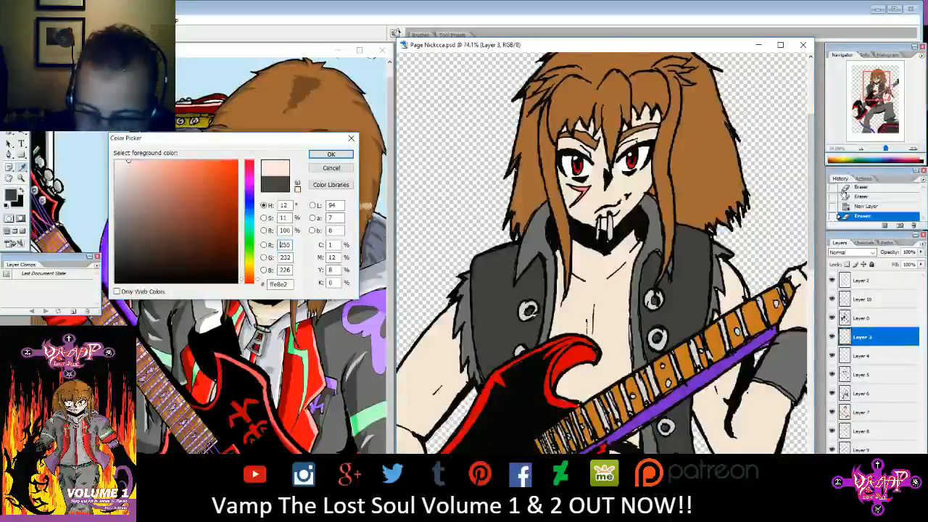
left_click(601, 272)
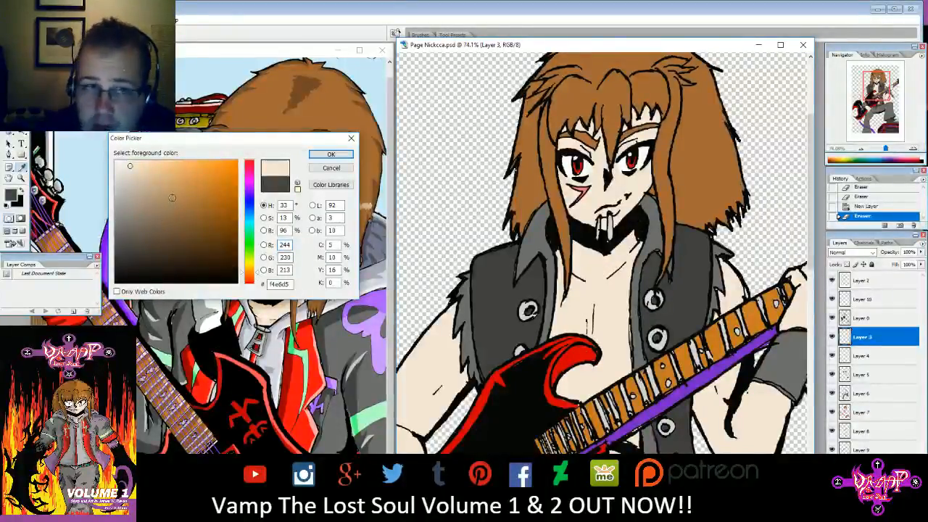
left_click_drag(211, 139, 410, 148)
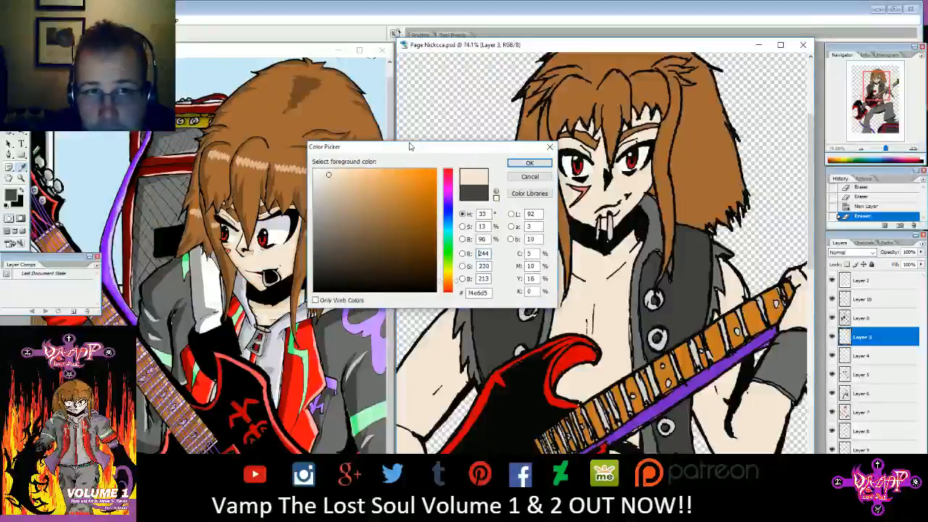
left_click(529, 193)
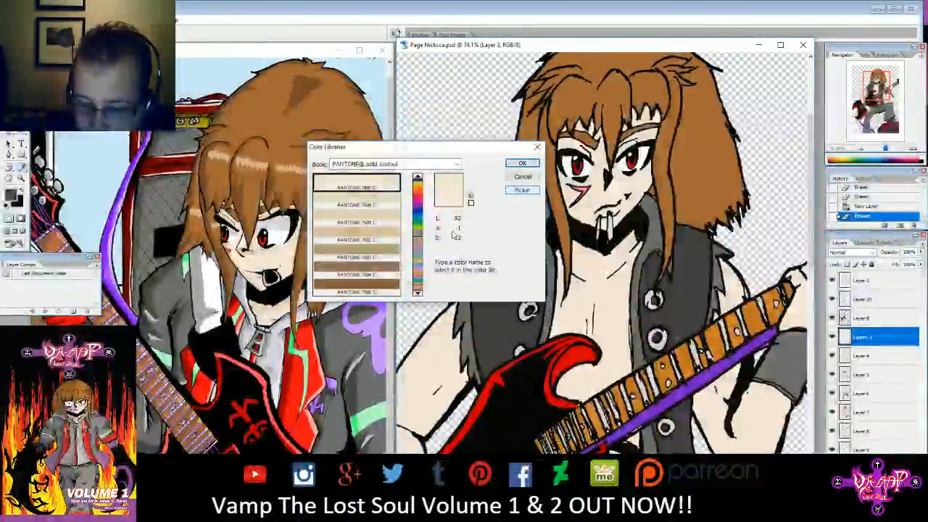
left_click(385, 197)
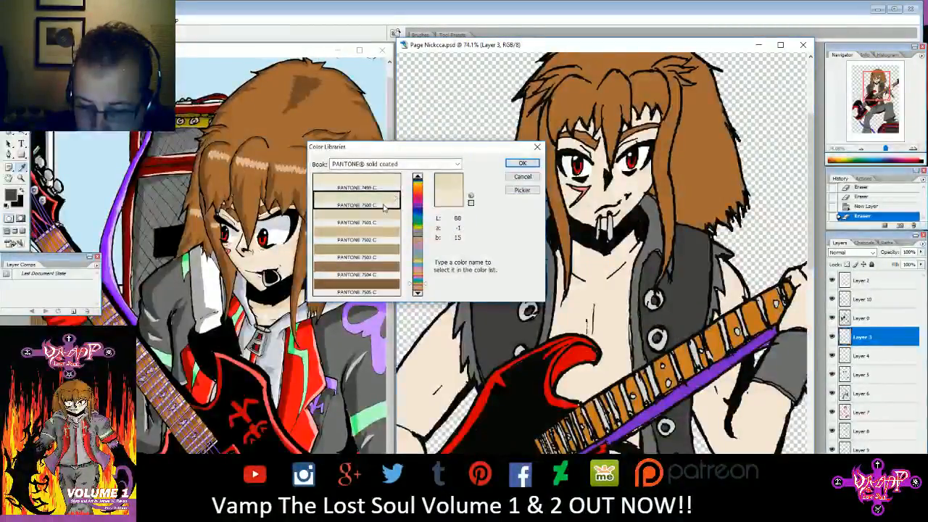
left_click(383, 216)
left_click(372, 244)
left_click(362, 274)
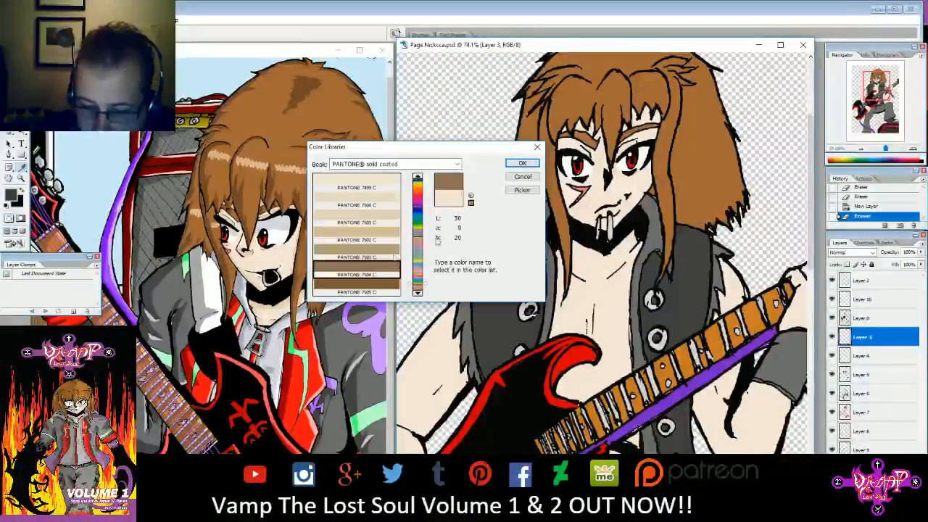
left_click(519, 178)
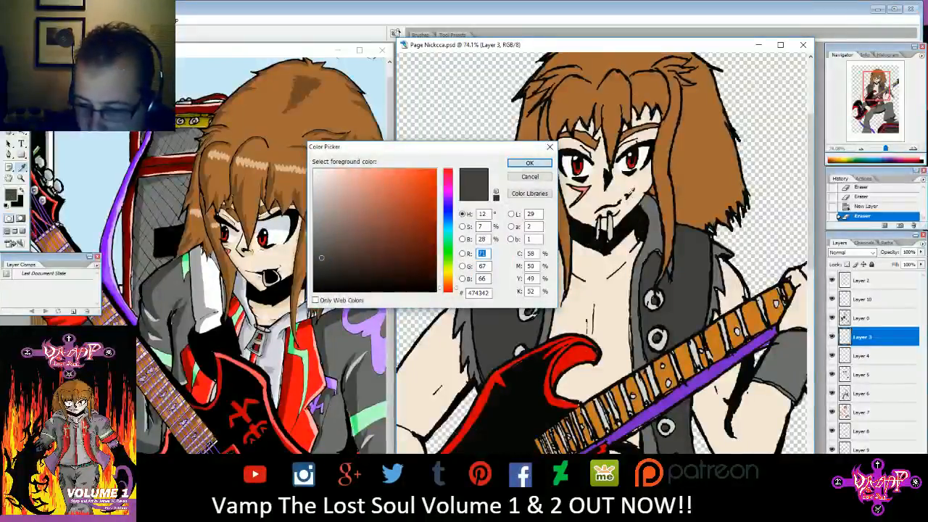
left_click(621, 185)
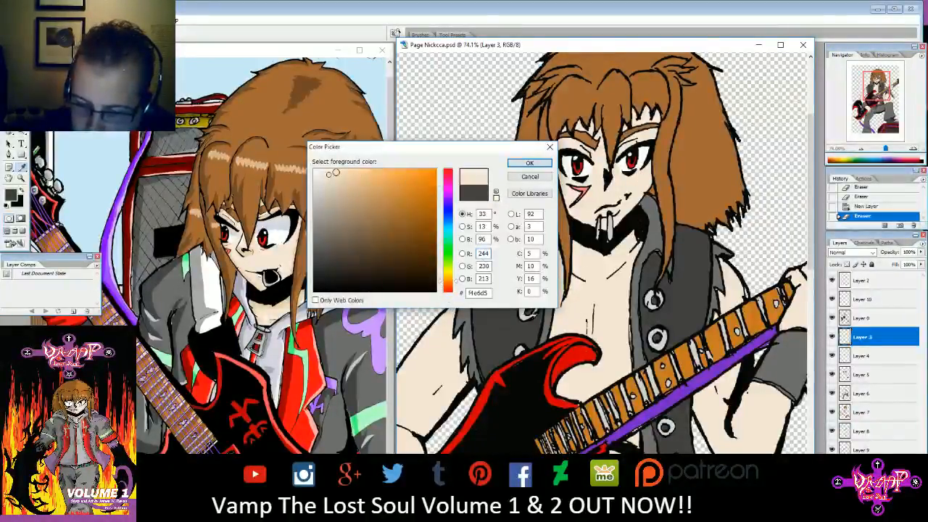
left_click(331, 174)
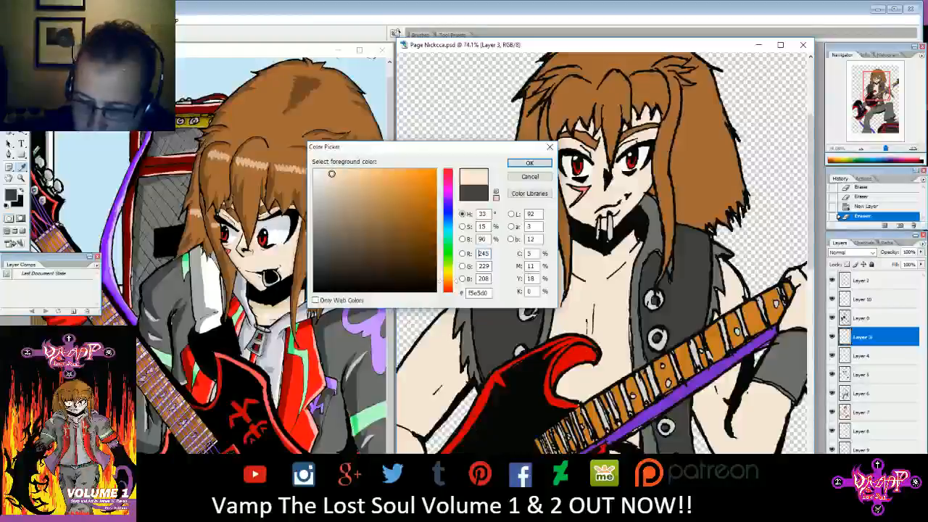
left_click(495, 197)
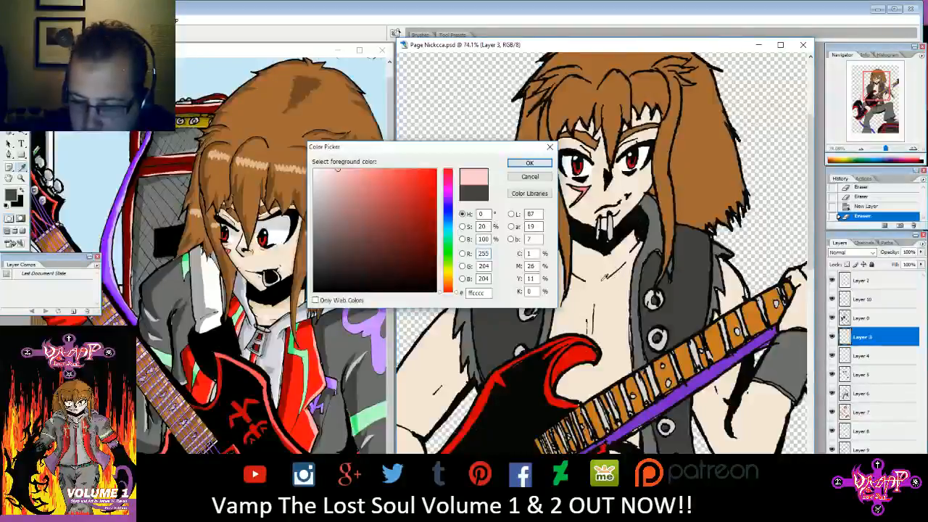
left_click(605, 292)
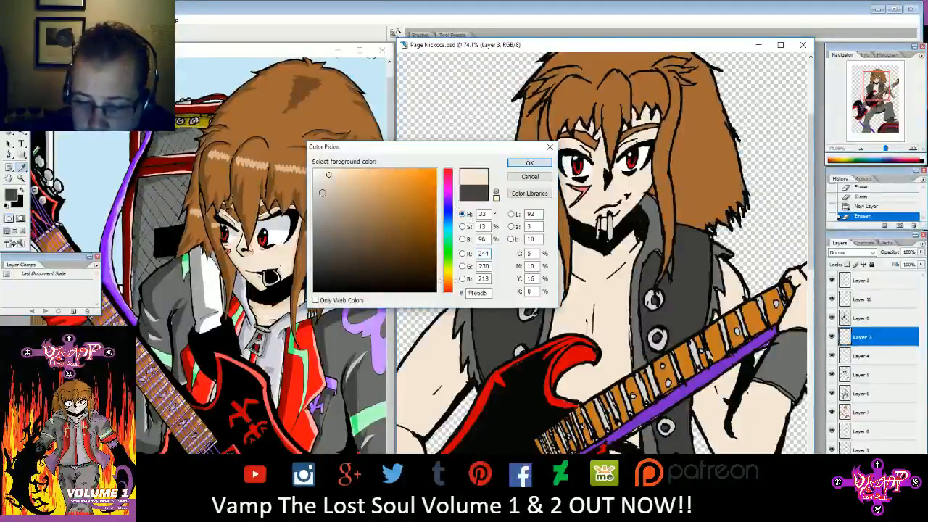
left_click(331, 186)
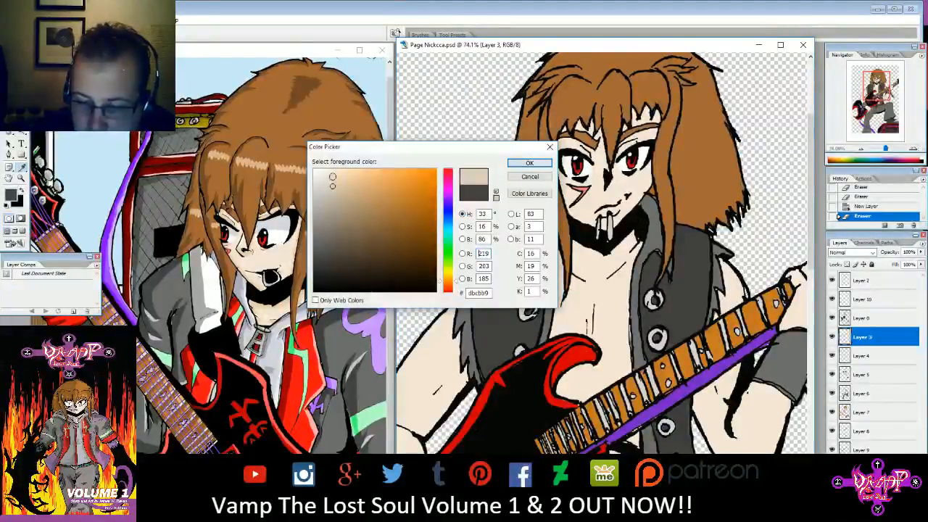
left_click_drag(332, 176, 332, 197)
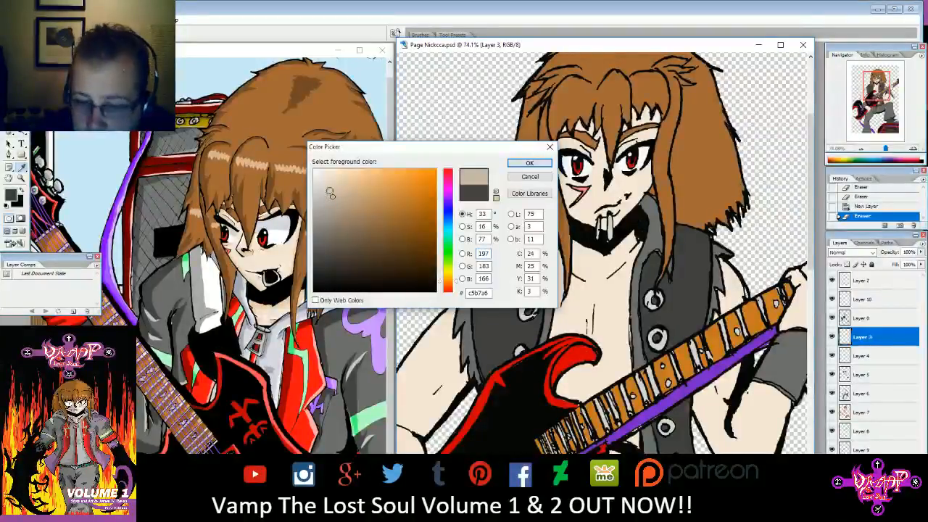
left_click(331, 177)
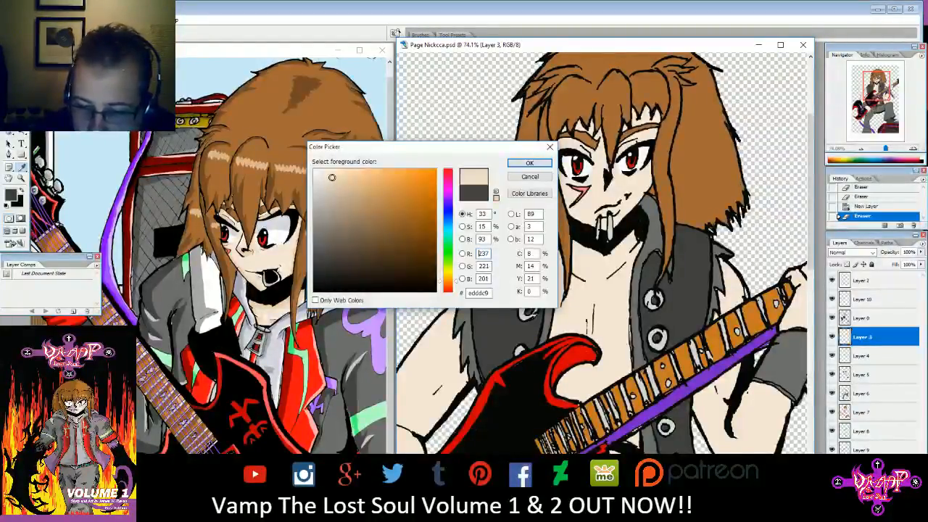
left_click(330, 189)
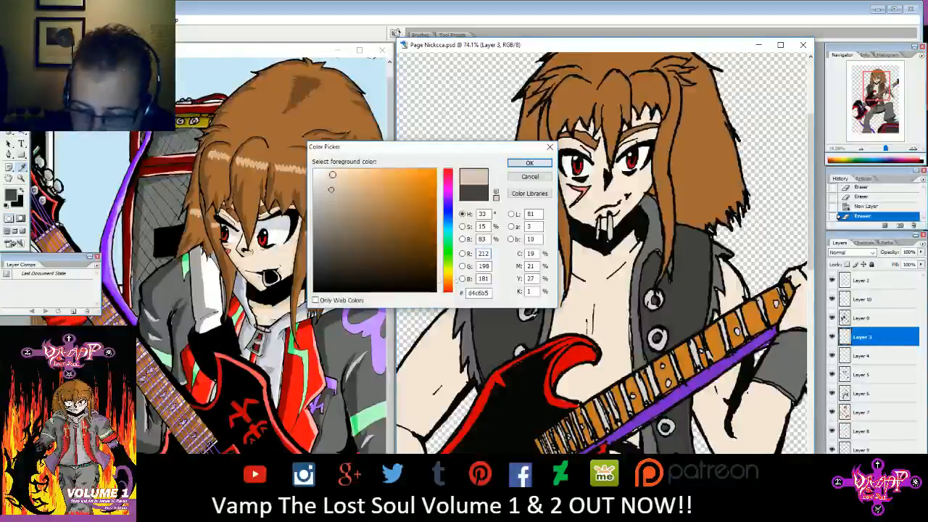
left_click(332, 175)
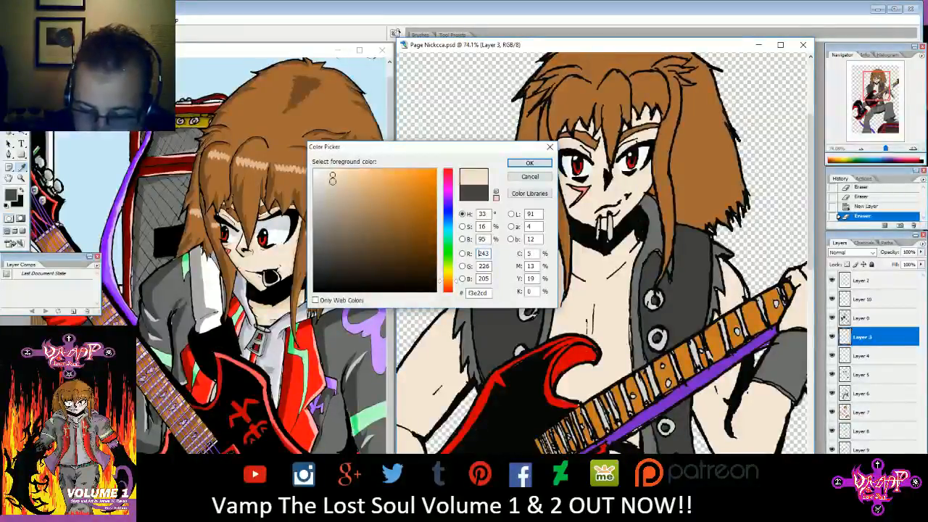
left_click(322, 175)
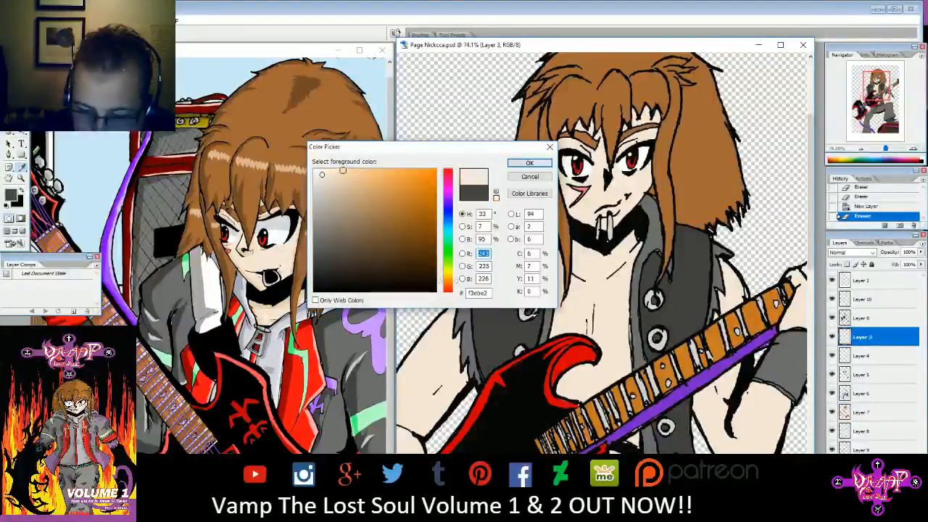
left_click(339, 175)
left_click(351, 174)
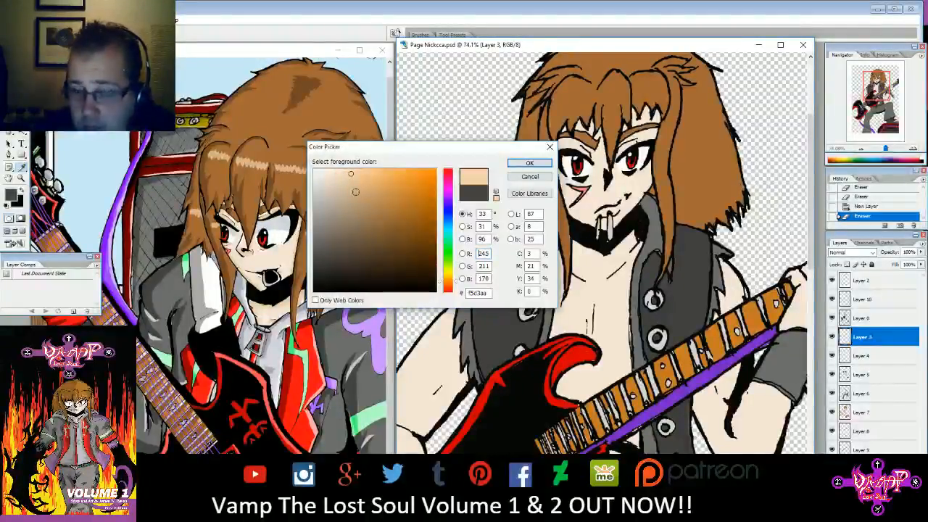
left_click(356, 188)
left_click(354, 178)
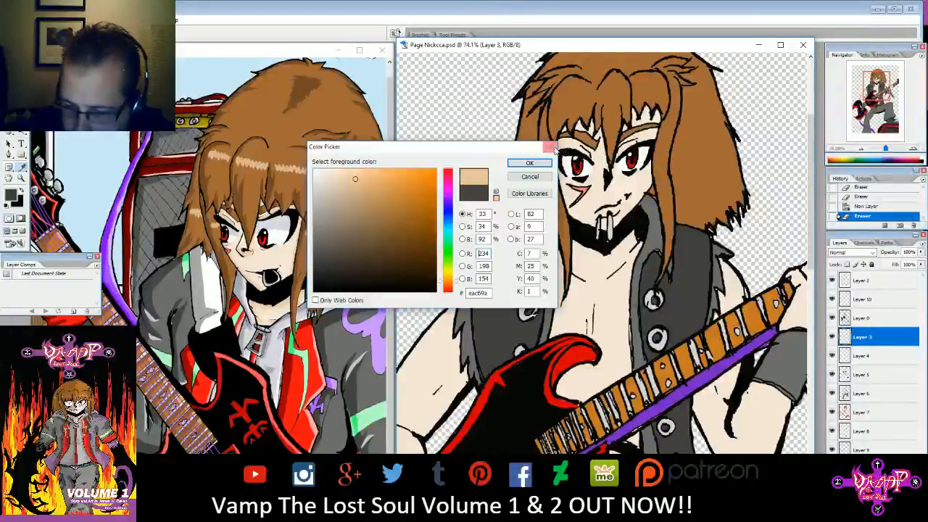
key("Escape")
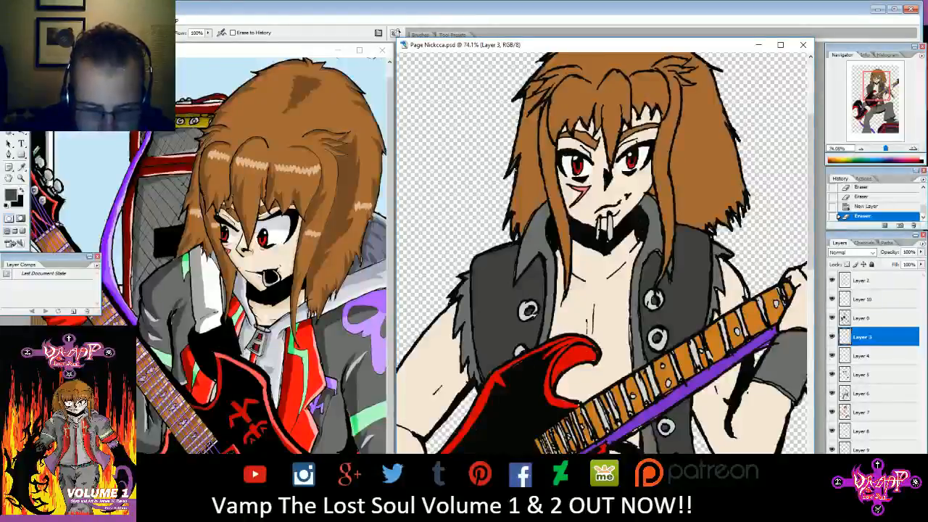
- Hide and reshow Layer 7 to check its contents, and make it the active layer
key("i")
left_click(846, 448)
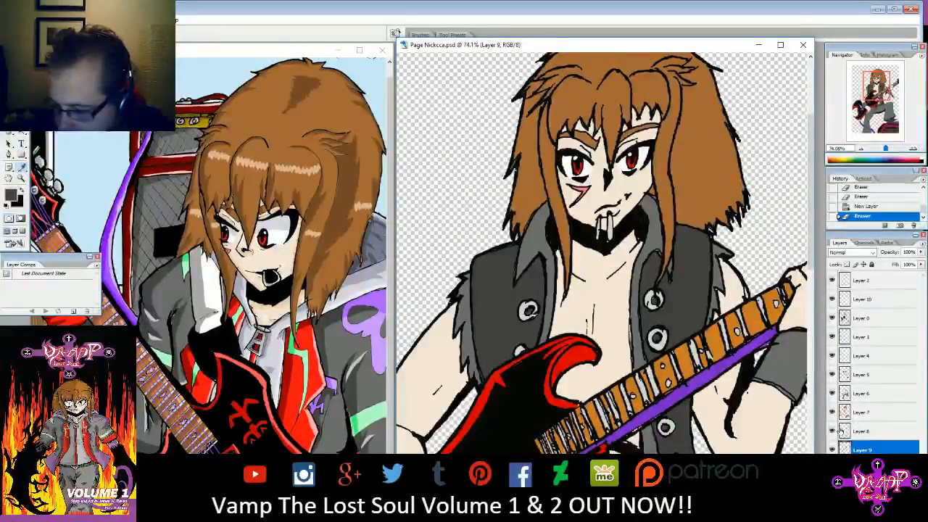
left_click(831, 412)
left_click(832, 412)
left_click(855, 411)
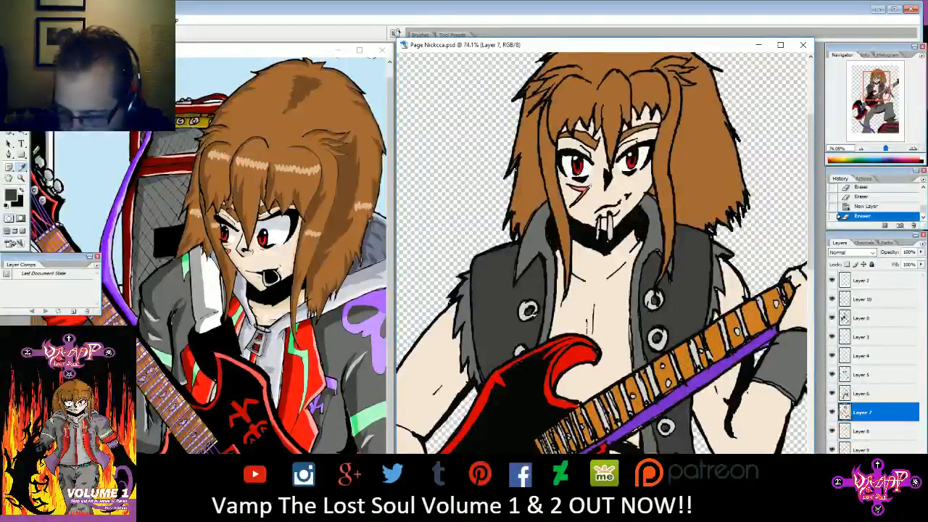
- Sample the pink of the cheek mark in the reference illustration and lighten the foreground colour to ffc0c0
left_click(229, 251)
key("b")
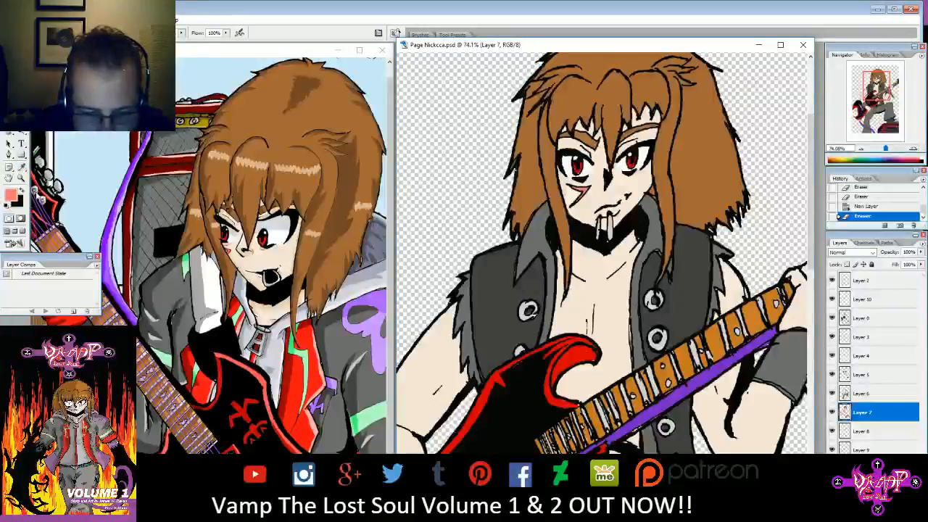
left_click(11, 195)
left_click(344, 169)
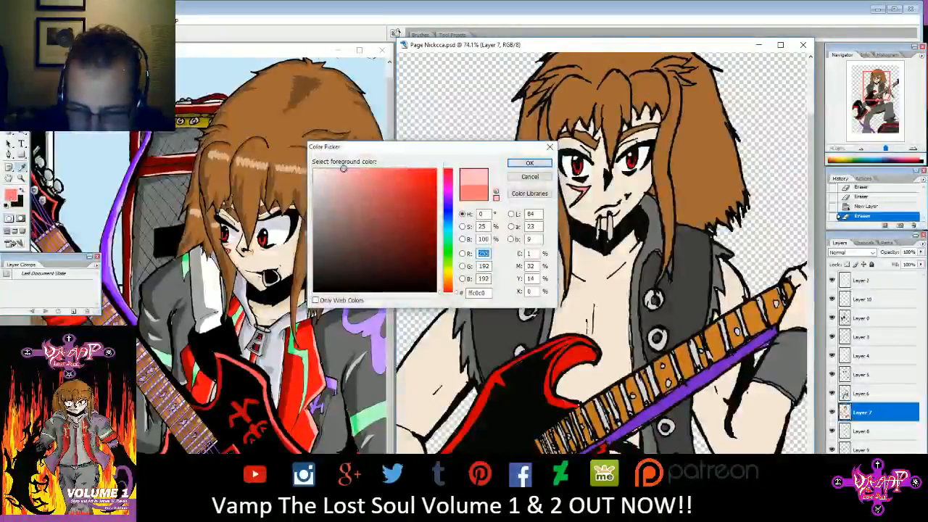
left_click(523, 165)
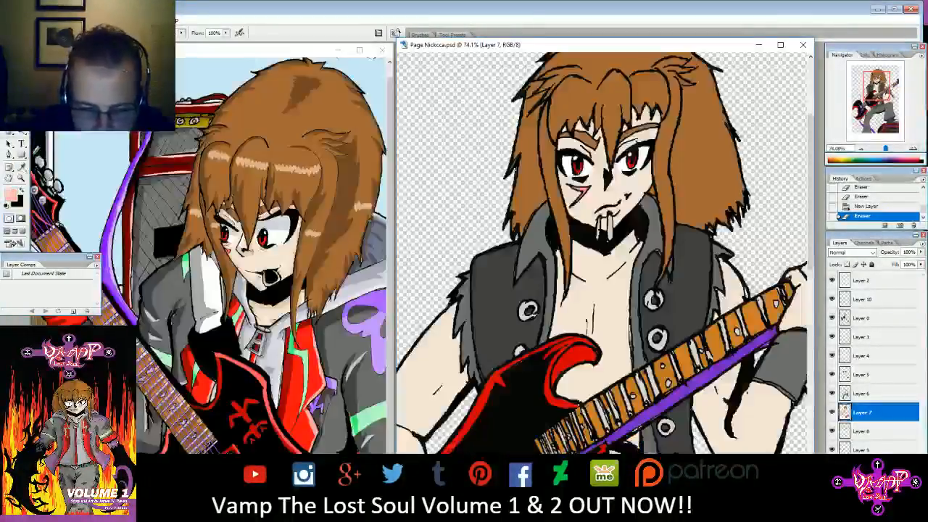
- Try a pink brush stroke beside the face on Layer 7 and a Paint Bucket fill of the skin on Layer 3, undoing each
left_click_drag(500, 203, 551, 221)
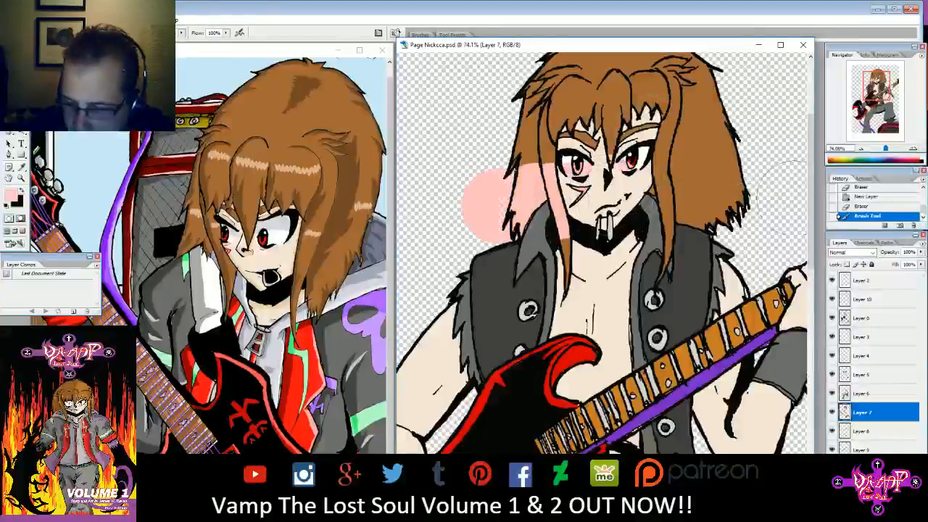
left_click(873, 207)
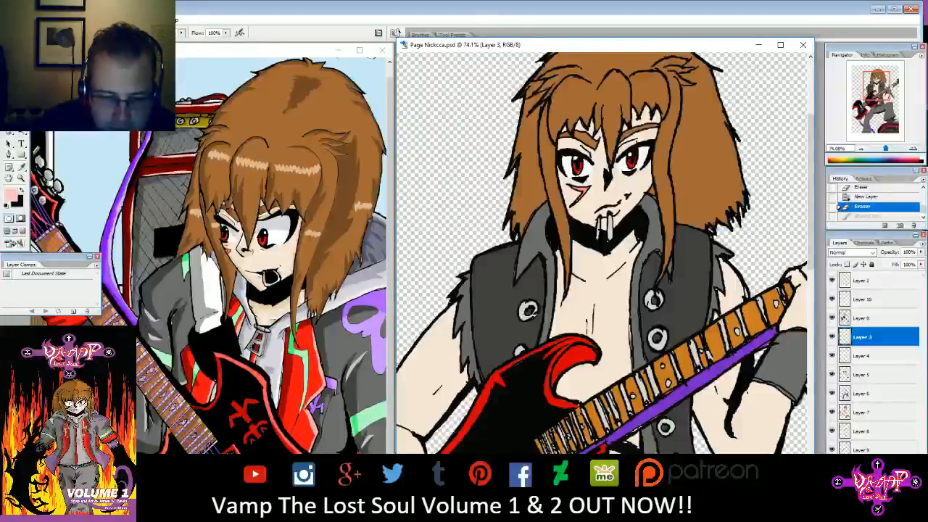
key("w")
left_click(574, 192)
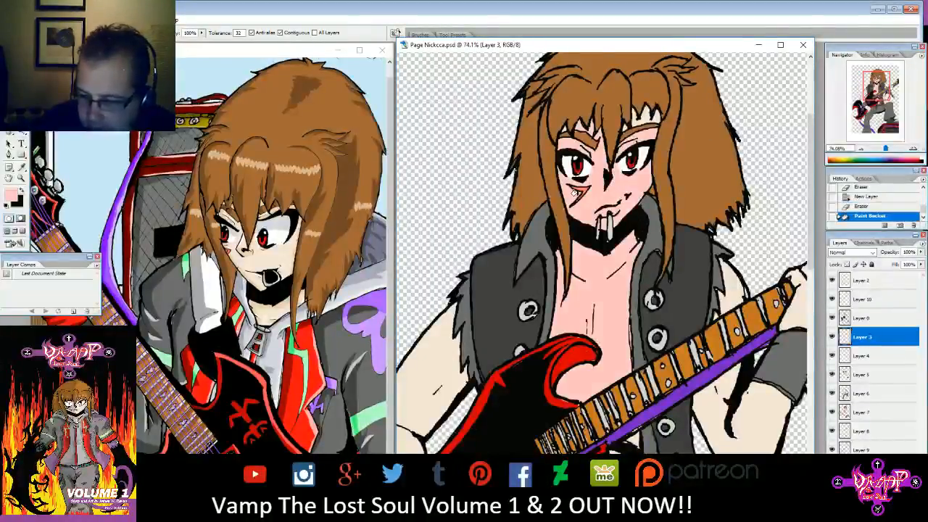
left_click(863, 207)
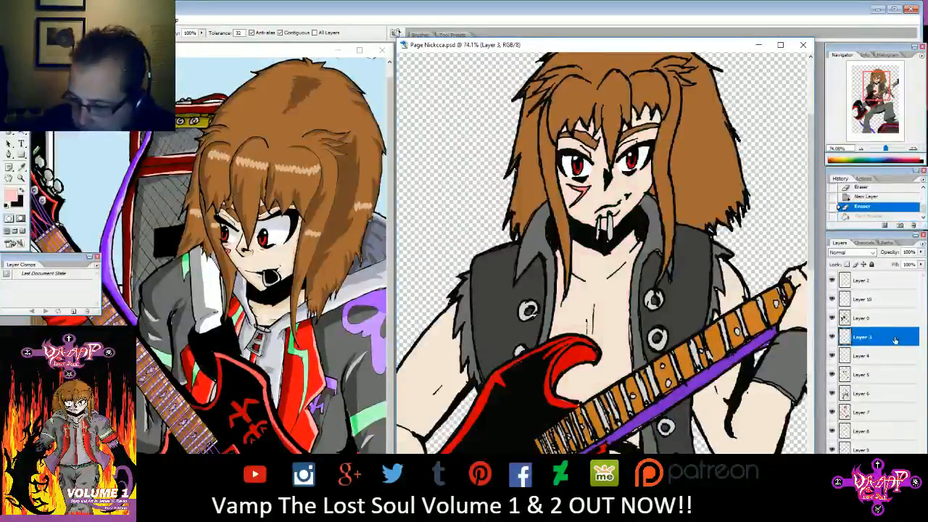
- Fill the scar on the guitarist's cheek on Layer 7 with the light pink foreground colour using the Paint Bucket
left_click(861, 413)
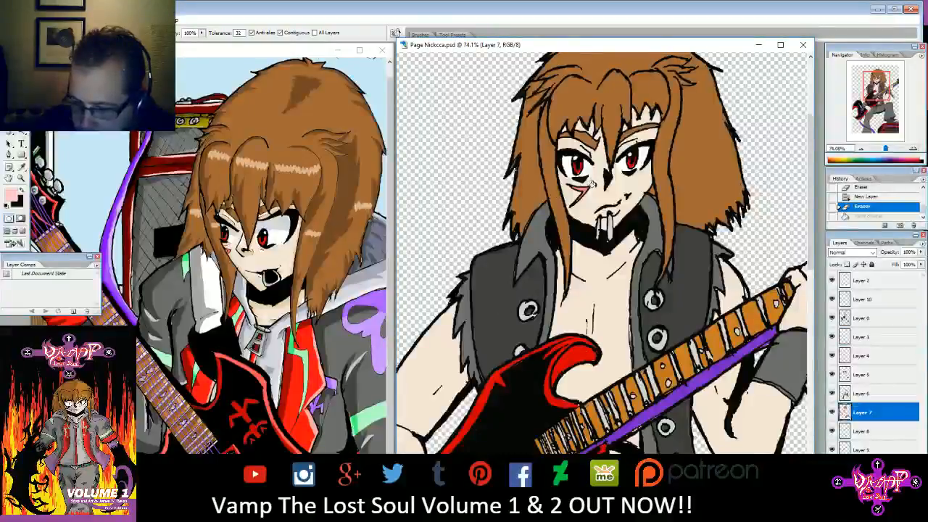
left_click(585, 194)
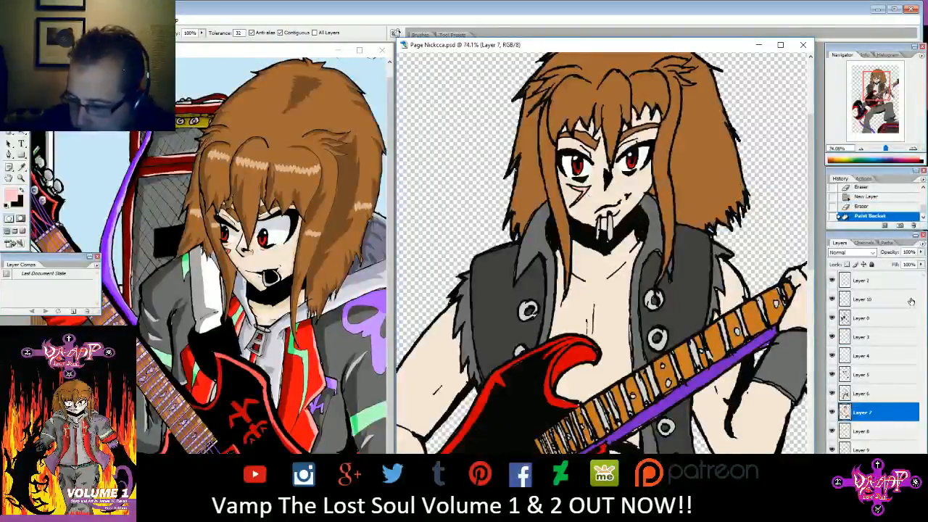
- Make Layer 3 active, sample the guitarist's skin tone and darken the foreground colour to the greyish beige e4d4c7
left_click(861, 319)
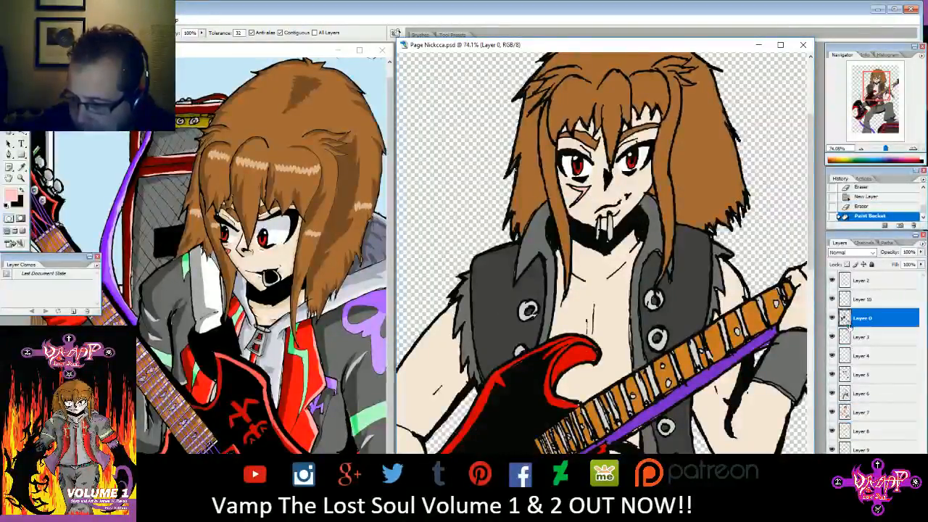
left_click(848, 338)
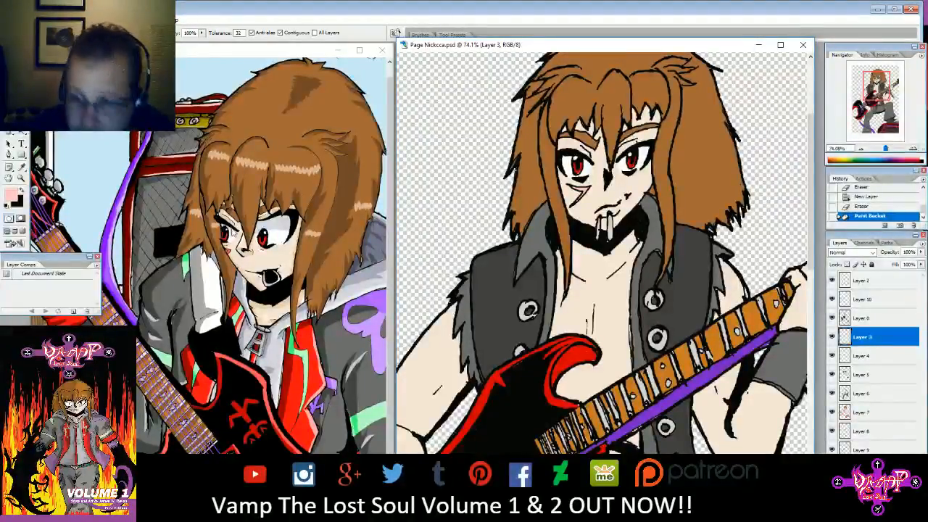
left_click(12, 194)
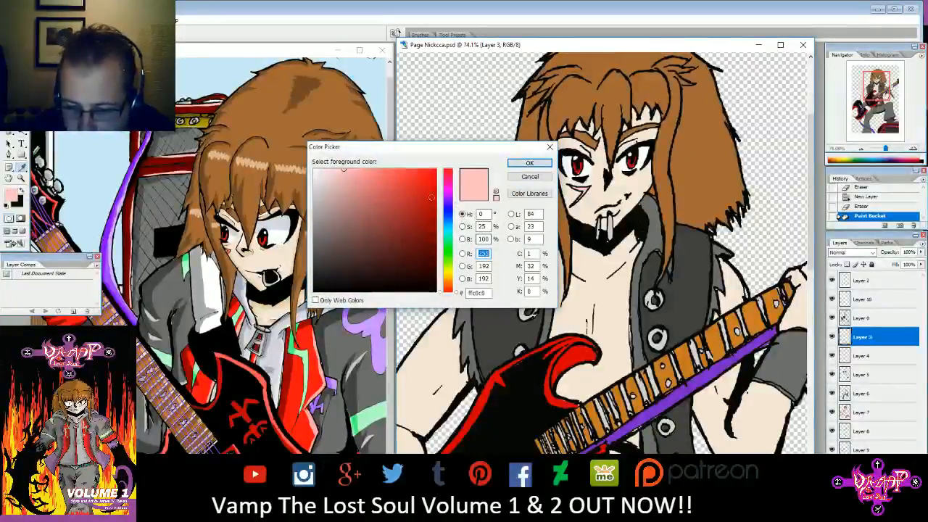
left_click(628, 191)
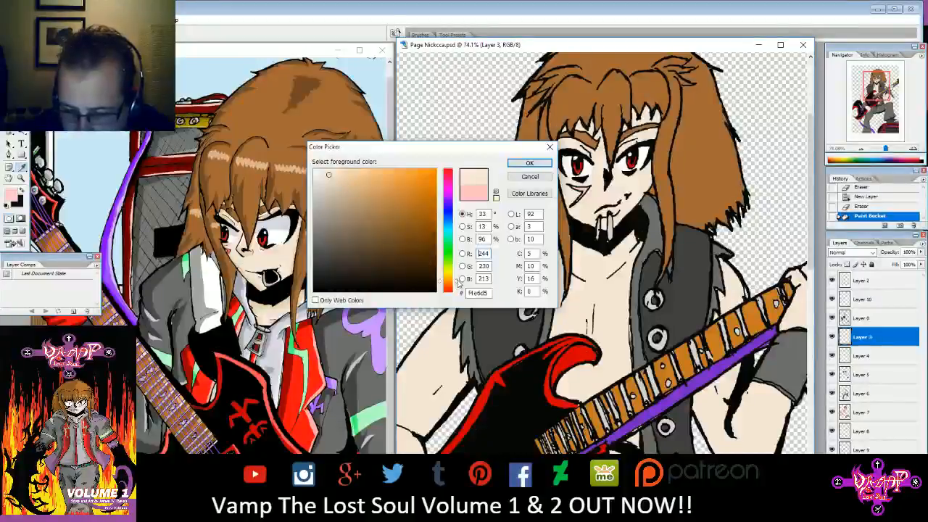
left_click(448, 287)
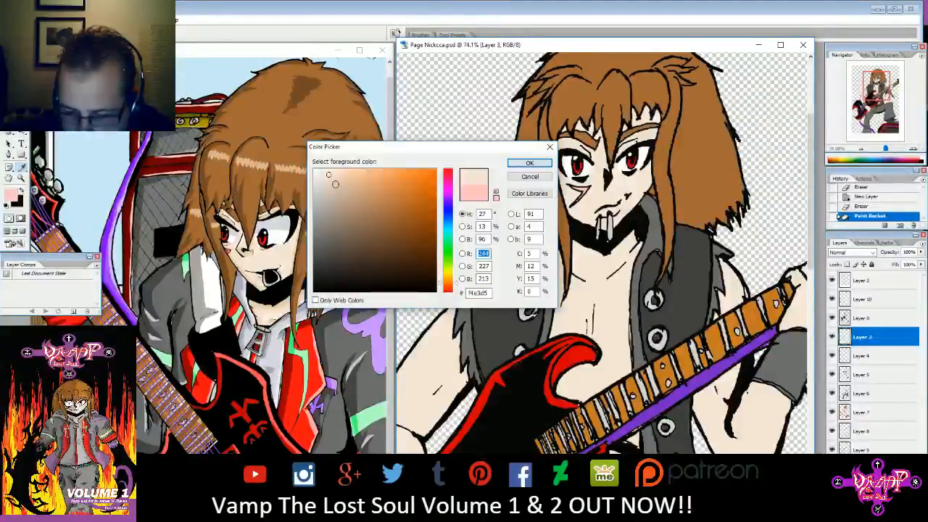
left_click(335, 184)
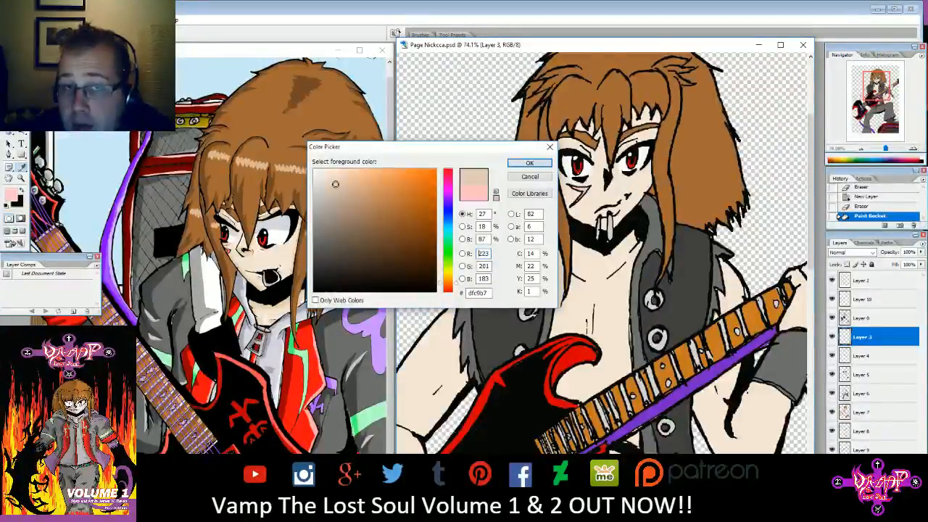
left_click_drag(335, 183, 328, 182)
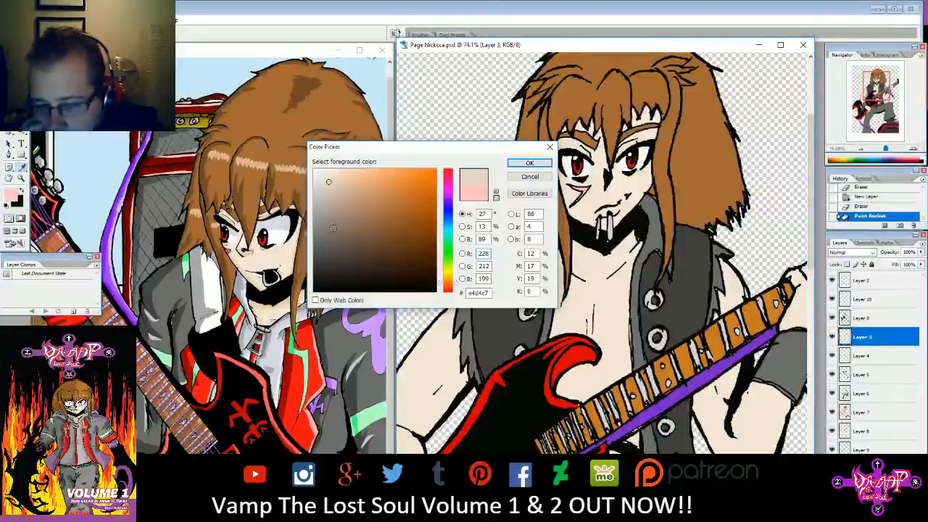
left_click(519, 167)
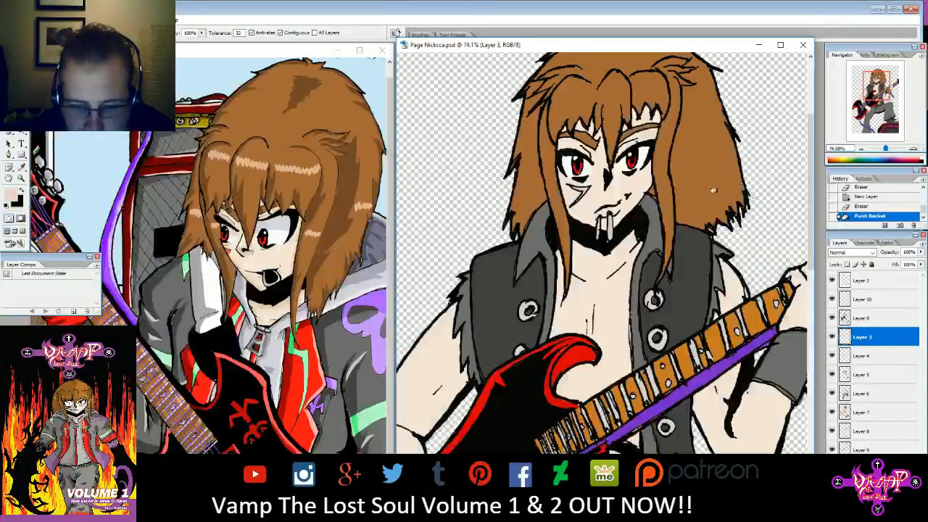
- Try filling the skin of the guitarist's face, chest and arms on Layer 3 with e4d4c7 using the Paint Bucket
left_click(593, 182)
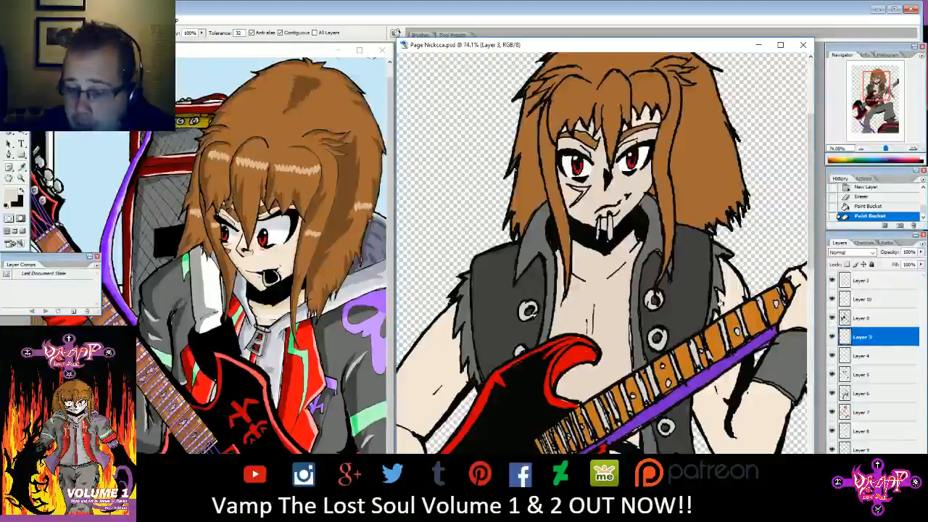
left_click(424, 379)
left_click(724, 402)
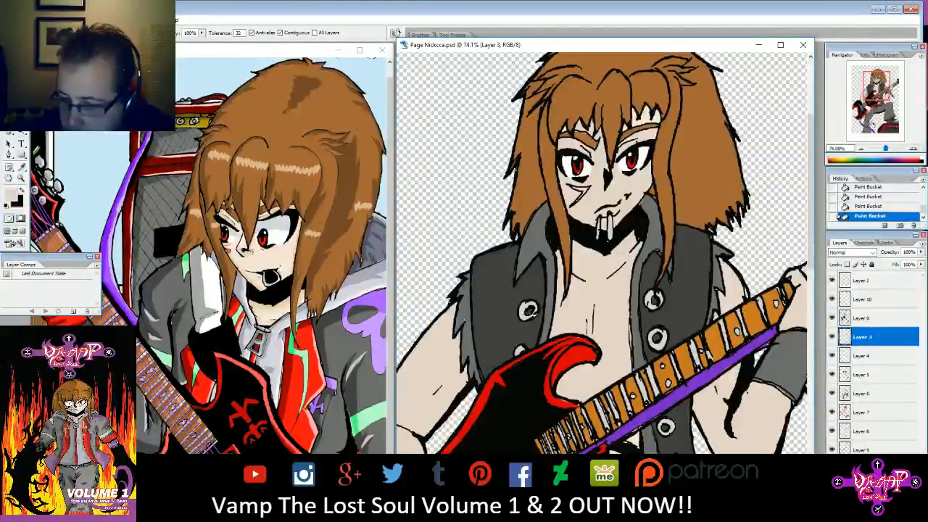
left_click_drag(885, 148, 884, 149)
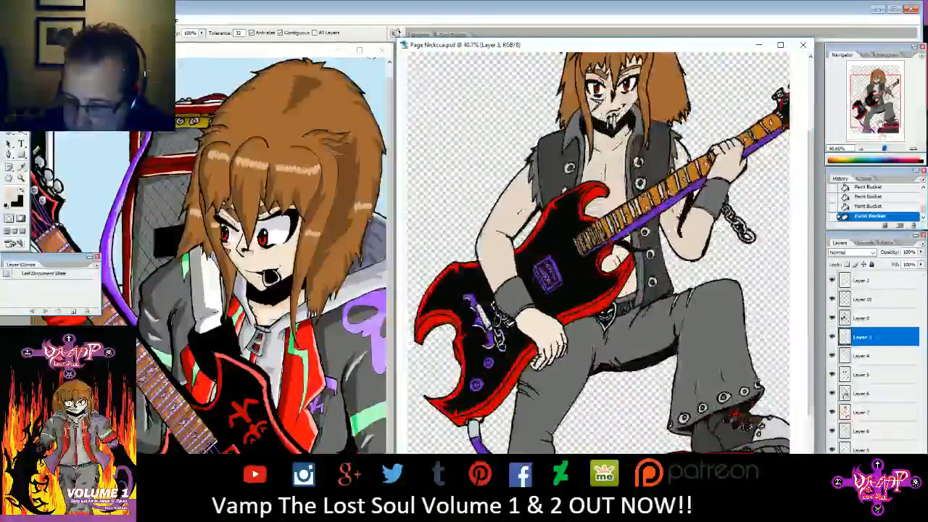
left_click_drag(877, 118, 882, 107)
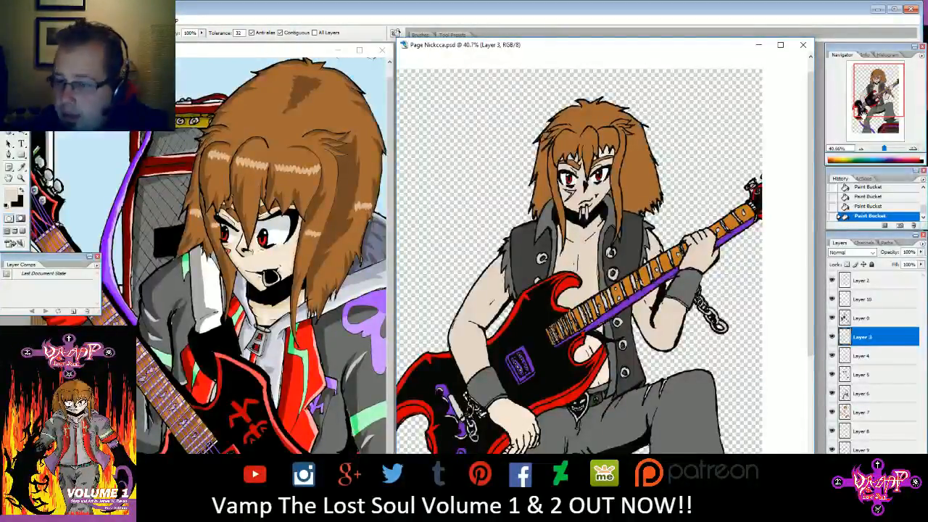
- Compare the recent history states and revert the illustration to the Eraser state before the Paint Bucket fills
left_click(860, 205)
left_click(861, 196)
left_click(863, 216)
left_click(864, 200)
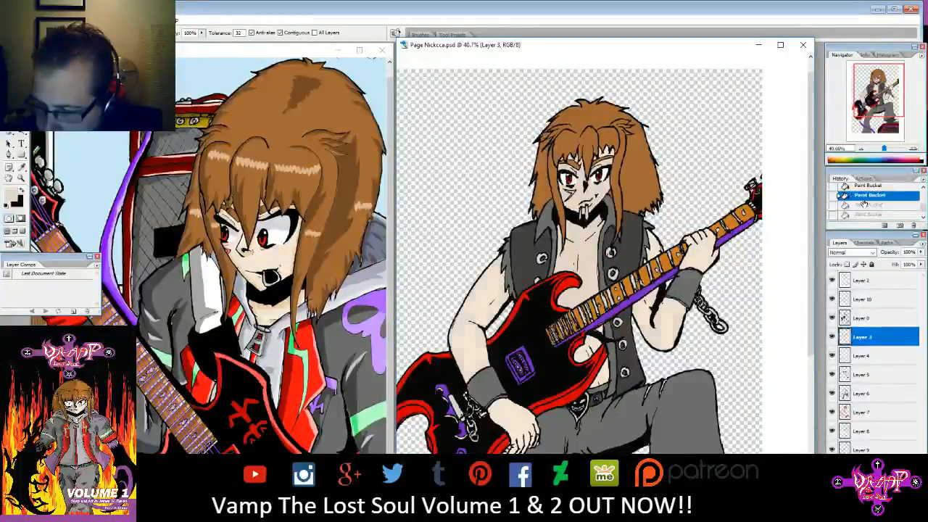
scroll(864, 202, "up", 1)
left_click(869, 204)
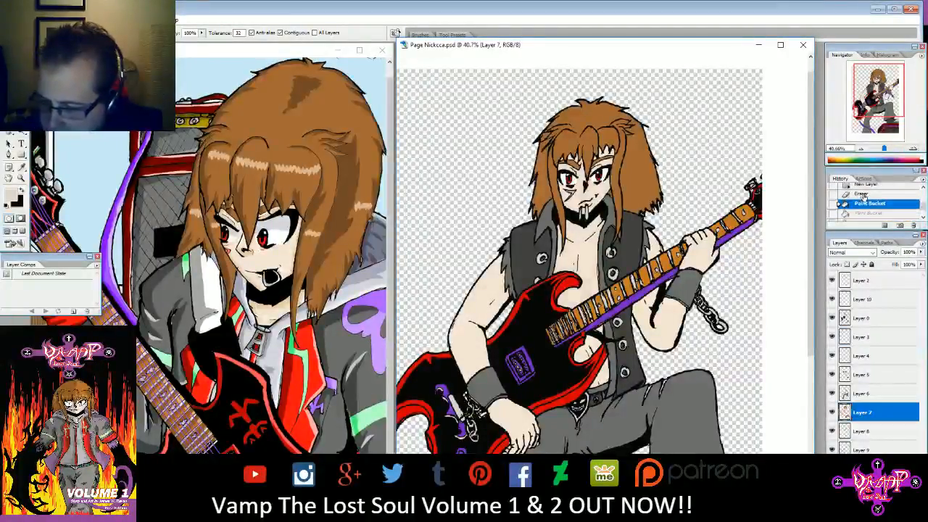
left_click(869, 213)
left_click(866, 203)
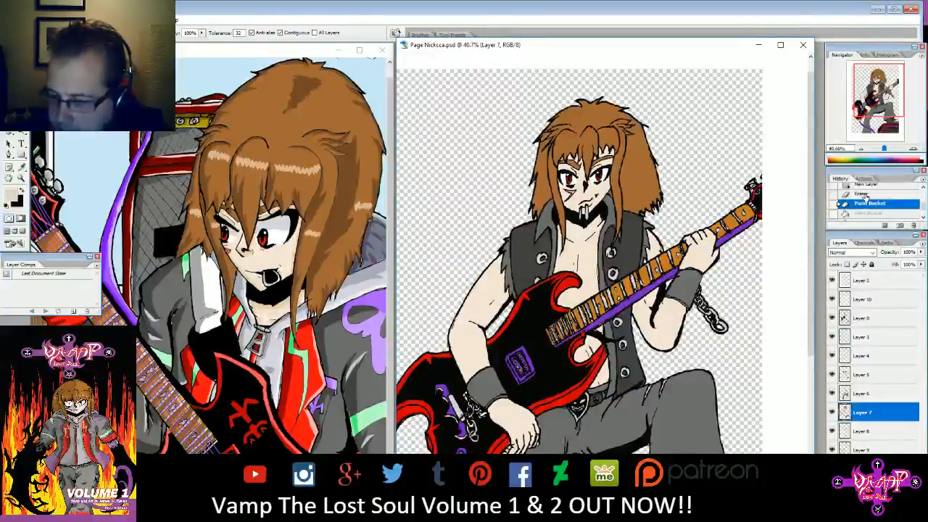
left_click(863, 195)
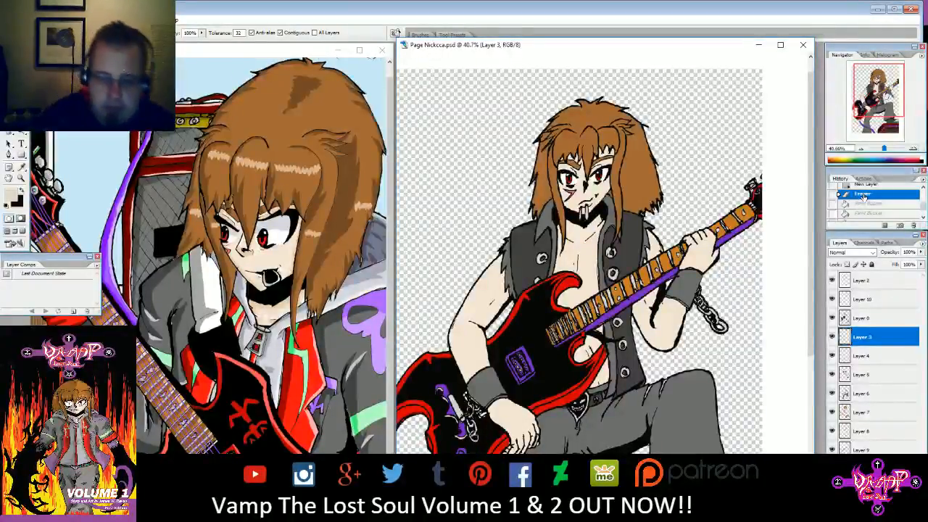
- Lighten the foreground colour to efdccc, try it as a Paint Bucket fill on the chest skin, and undo the fill
left_click(14, 193)
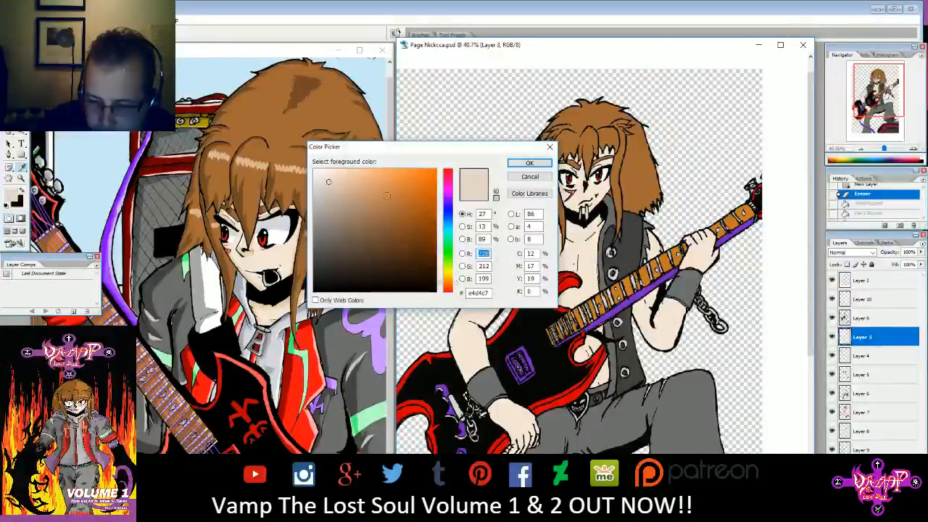
left_click(331, 176)
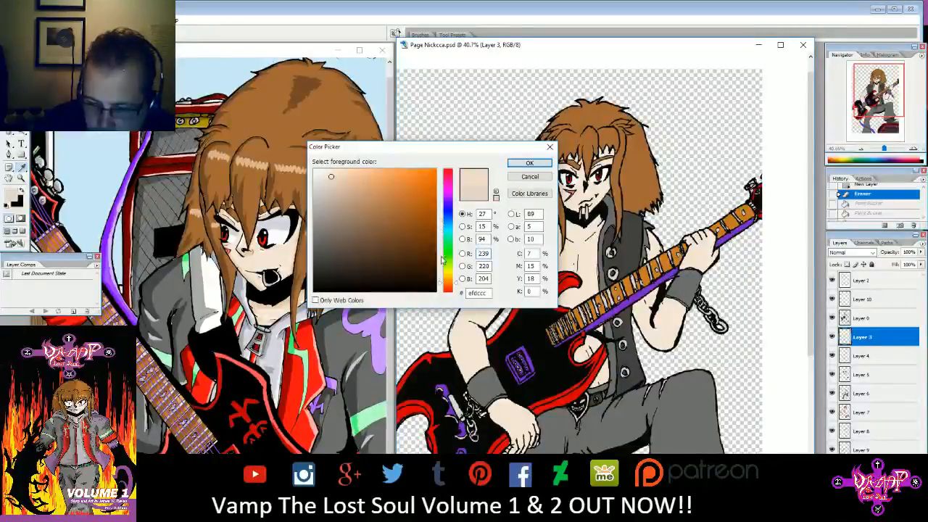
left_click(528, 163)
left_click(572, 251)
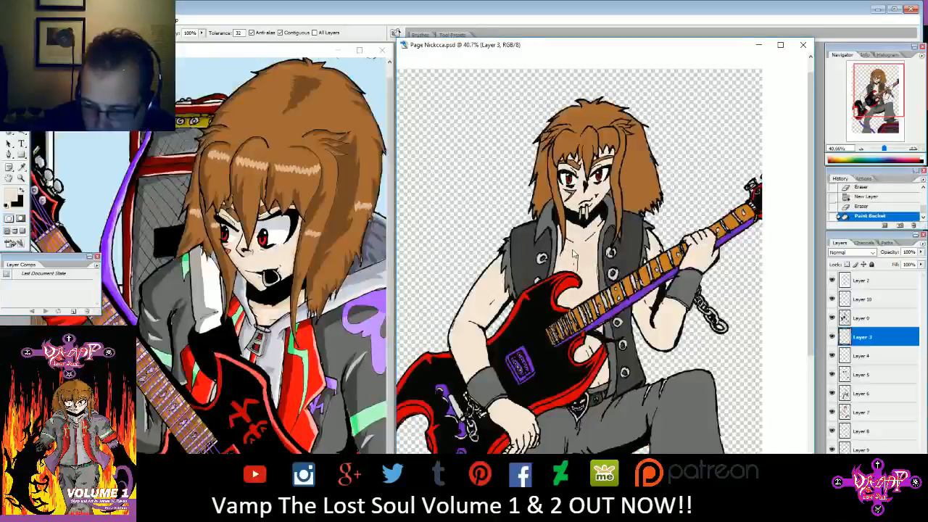
left_click(861, 206)
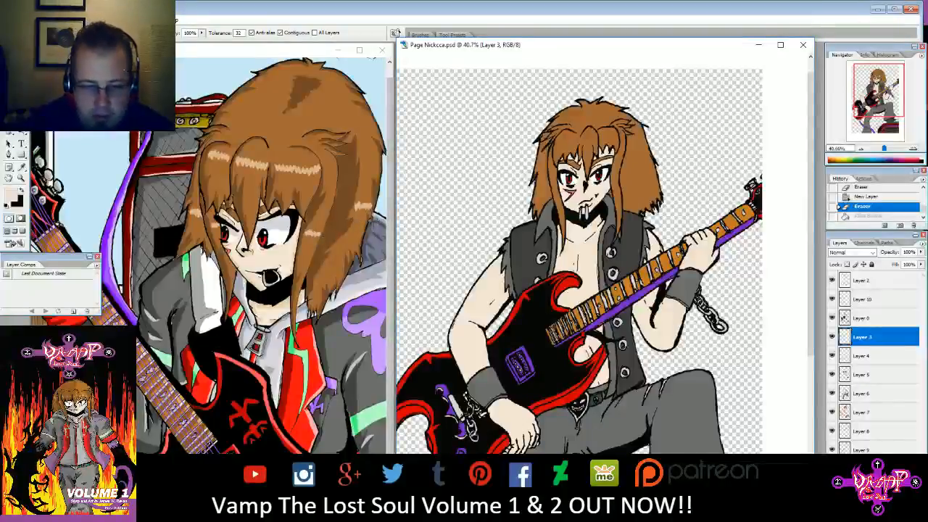
- Resample the original skin tone and shift its web-safe match to the warm light peach ffe9cc as foreground colour
left_click(21, 168)
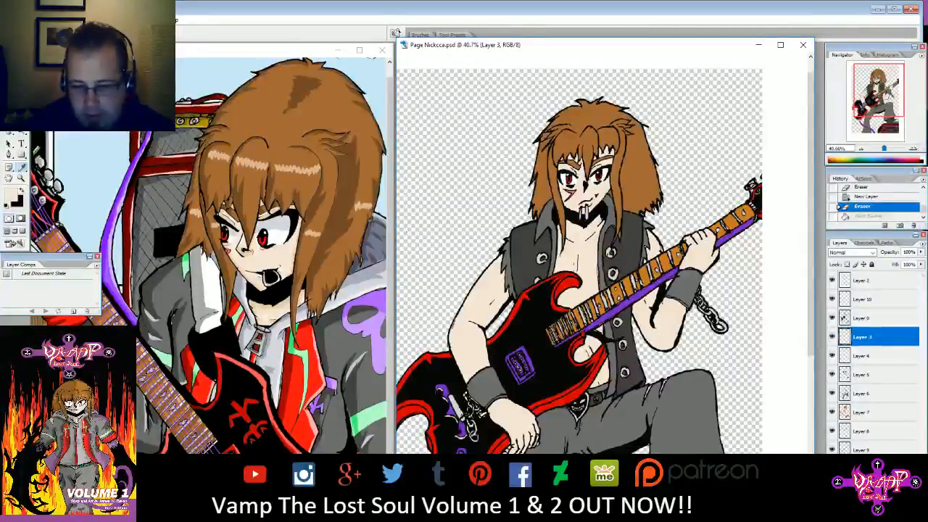
left_click(13, 194)
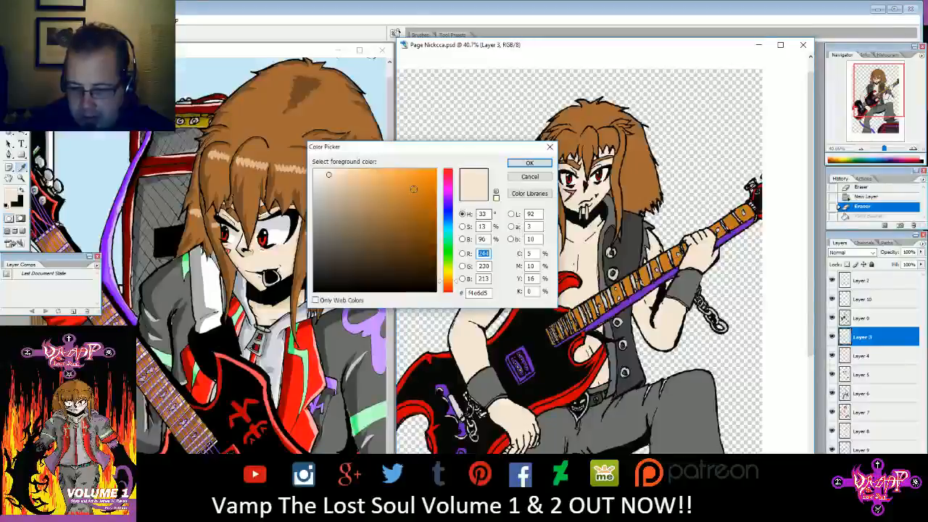
left_click(495, 196)
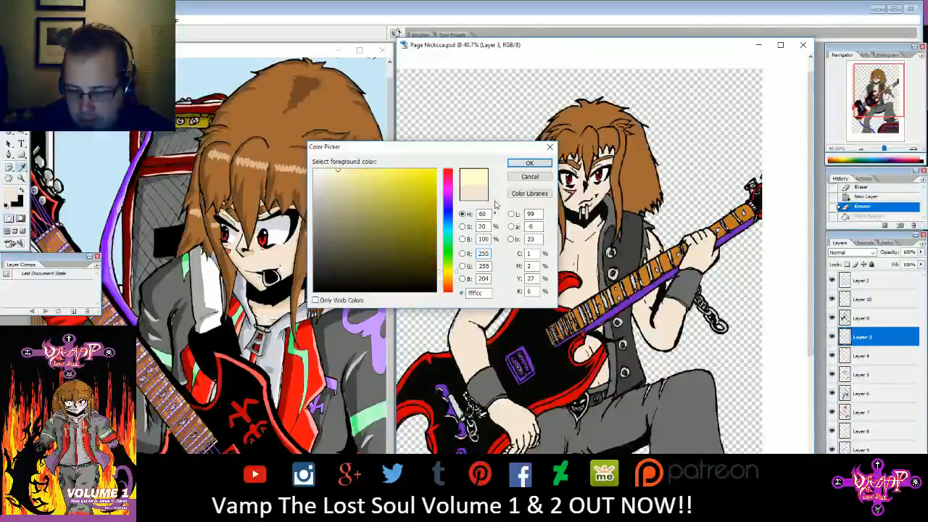
left_click(444, 283)
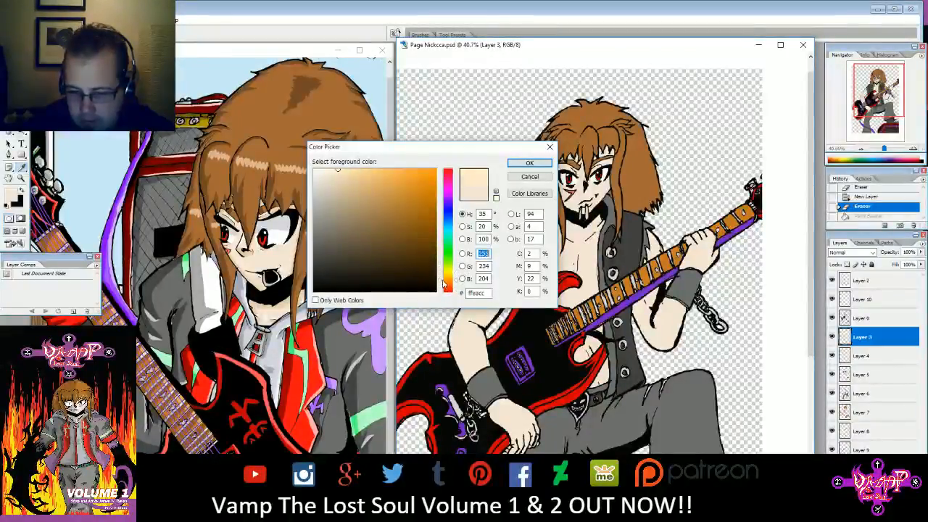
left_click(448, 288)
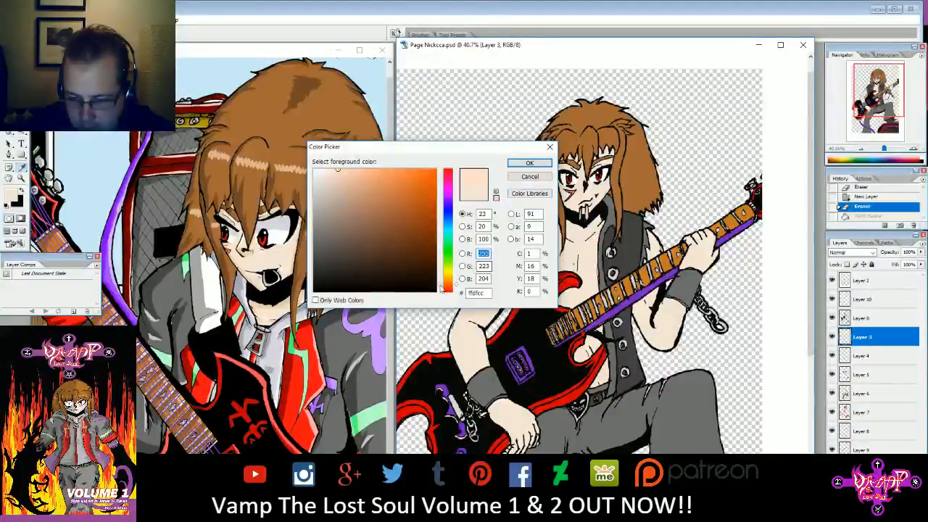
left_click(445, 283)
left_click_drag(446, 284, 446, 287)
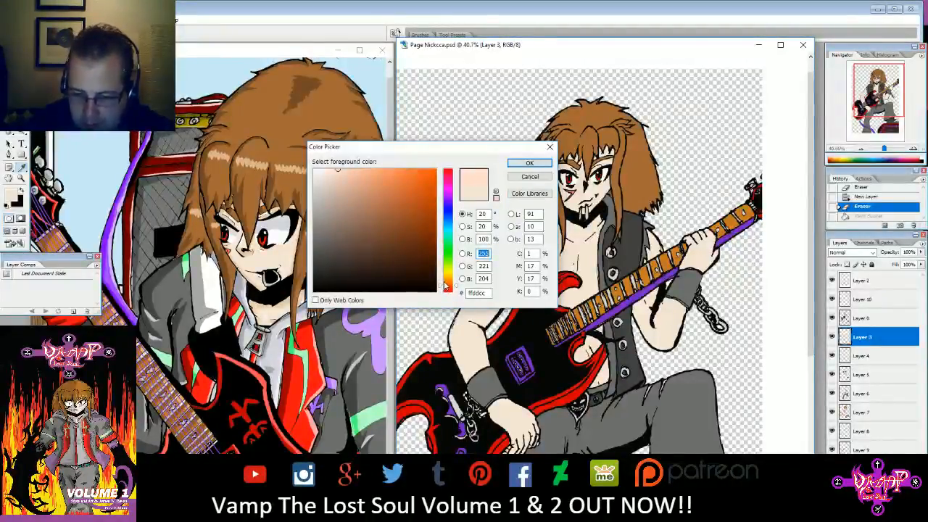
left_click(446, 284)
left_click_drag(446, 282, 448, 284)
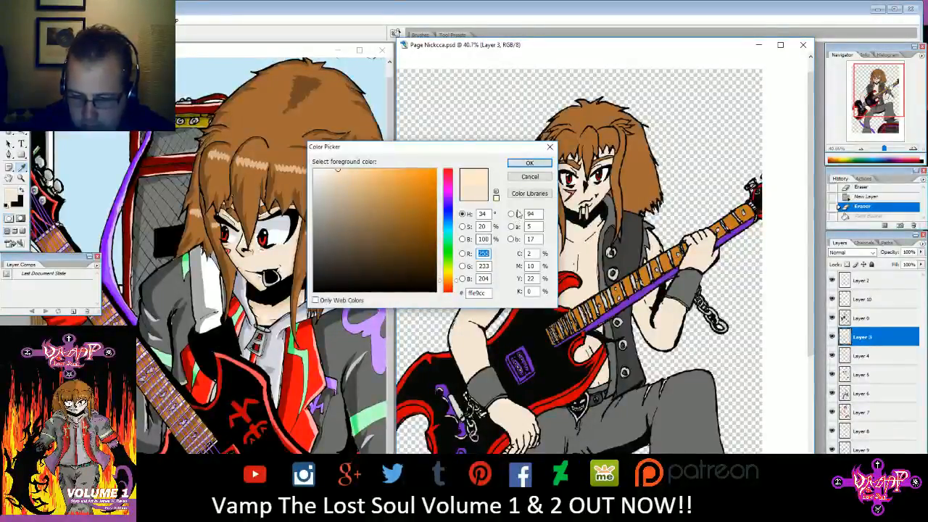
left_click(529, 162)
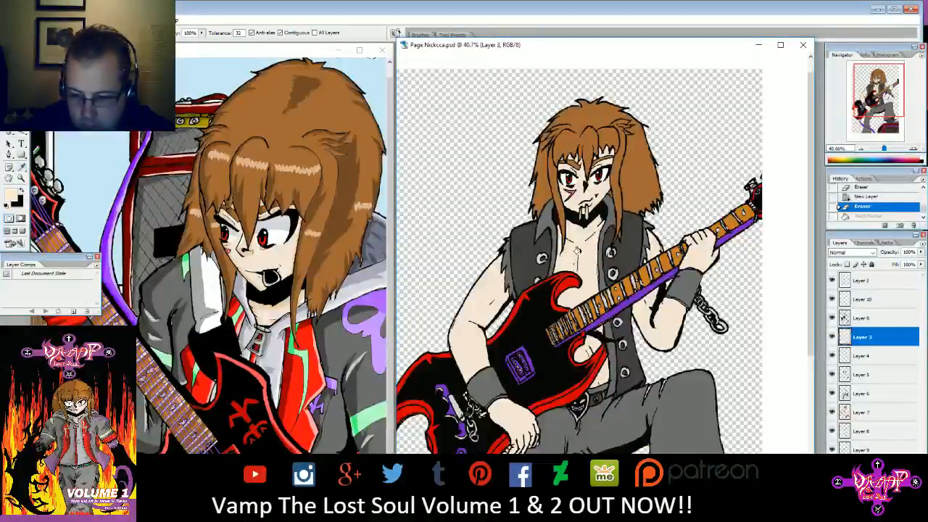
- Try a Paint Bucket fill of the chest skin on Layer 3 with ffe9cc and undo it
left_click(580, 257)
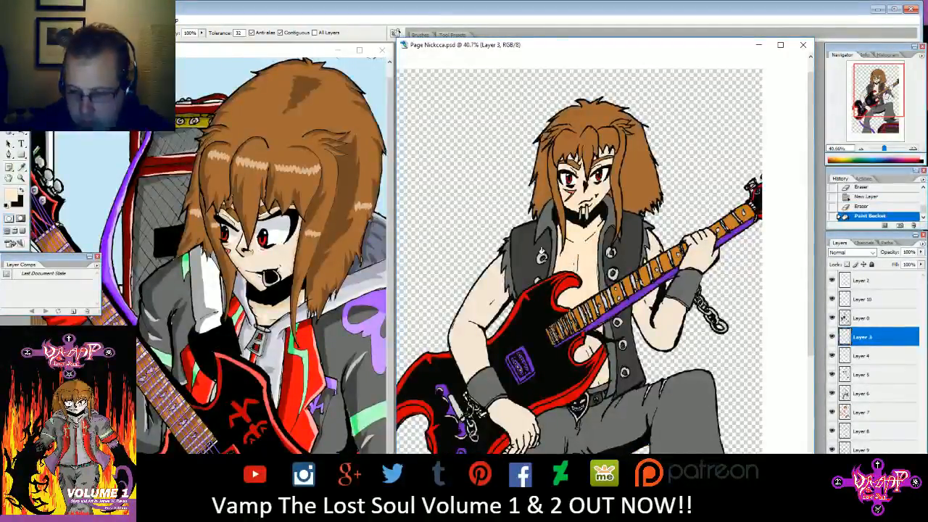
left_click(896, 206)
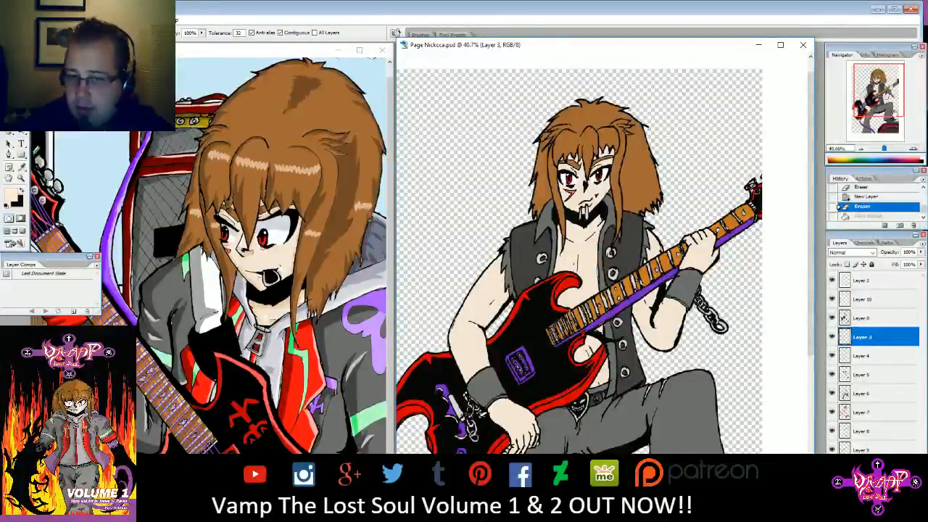
- Create a new layer above Layer 3 with the default settings and swap the foreground and background colours so black is in front
left_click(67, 21)
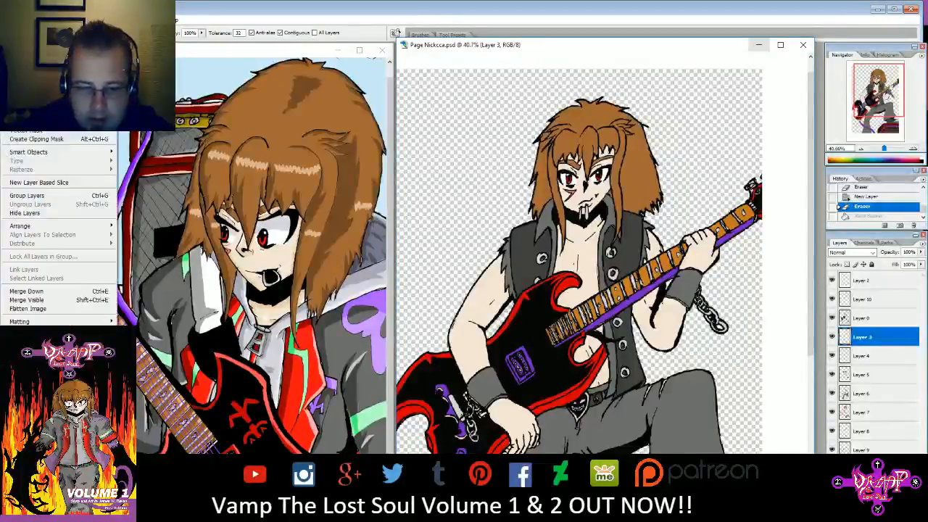
mouse_move(65, 32)
left_click(149, 31)
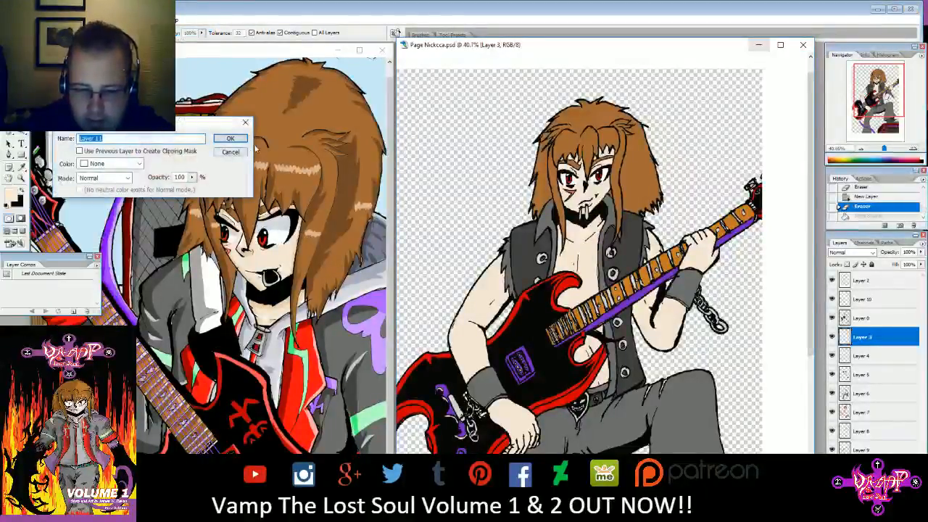
key("Return")
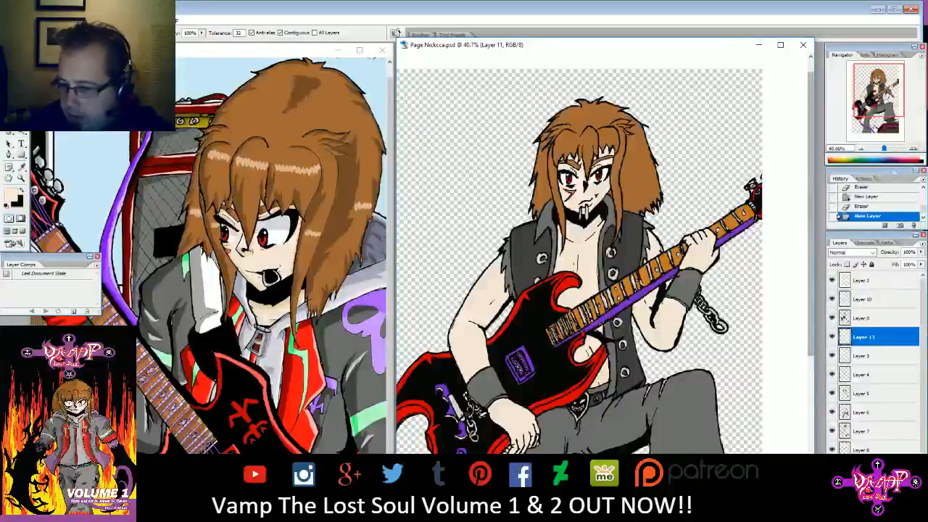
left_click_drag(884, 152, 887, 149)
left_click_drag(883, 96, 885, 94)
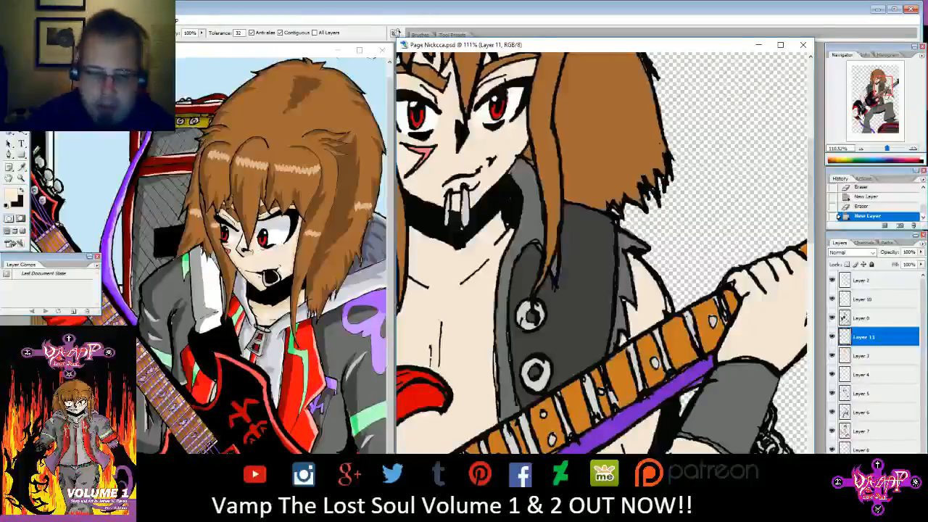
key("x")
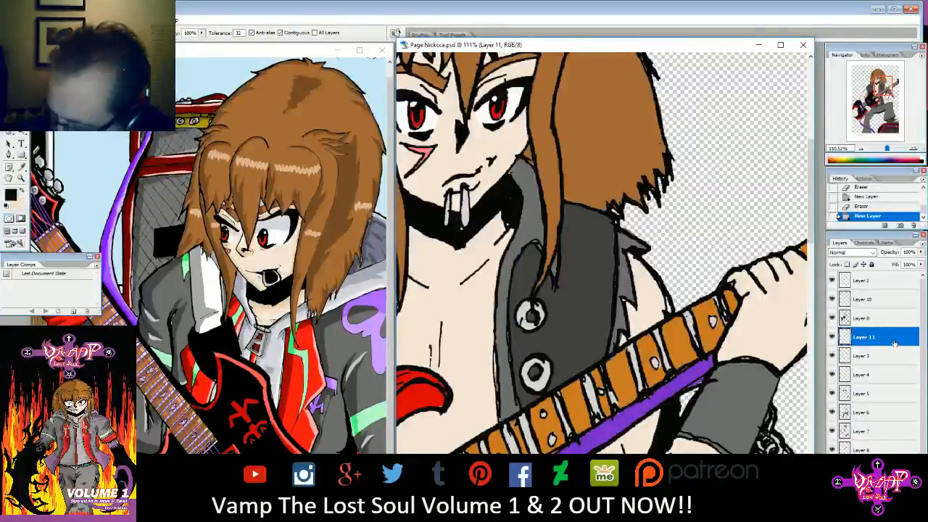
- Lower Layer 11's opacity to 24%, try a black brush shadow on the skin below the neckband, and undo the stroke
left_click(919, 251)
left_click_drag(907, 261, 885, 263)
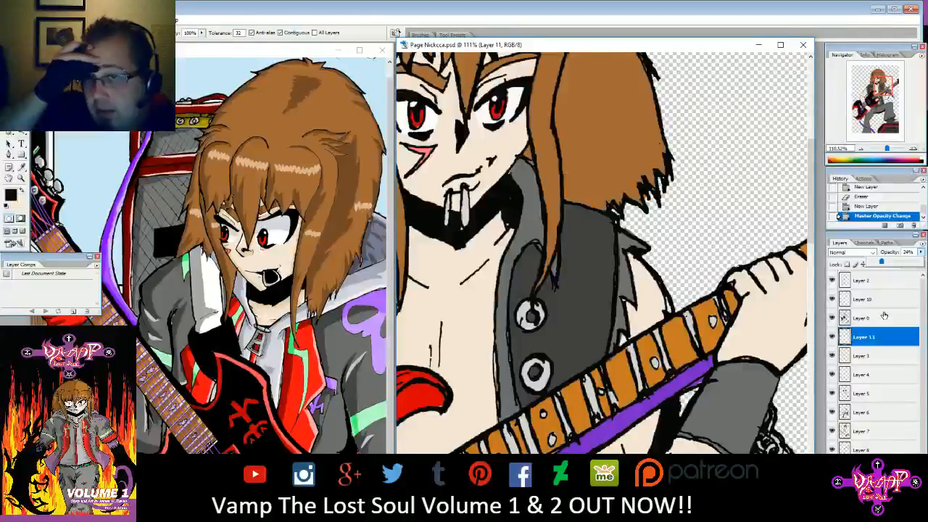
key("b")
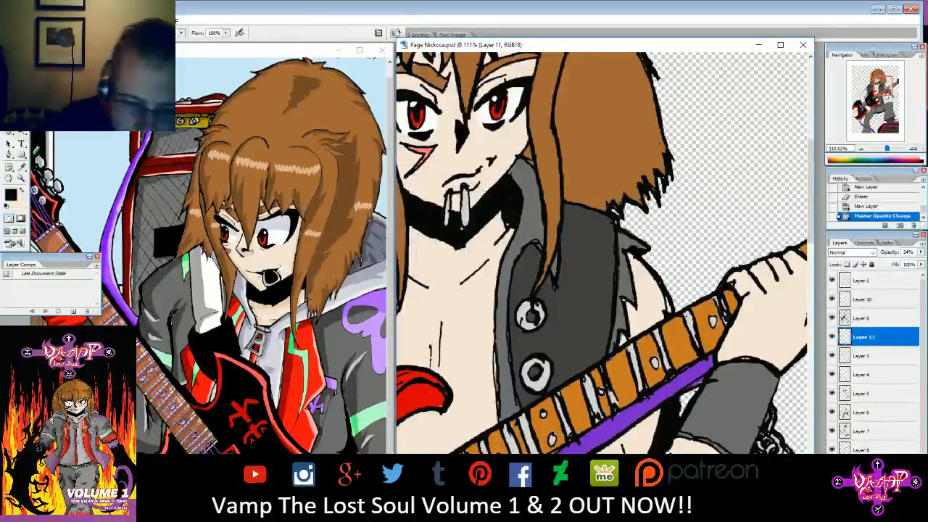
left_click(55, 32)
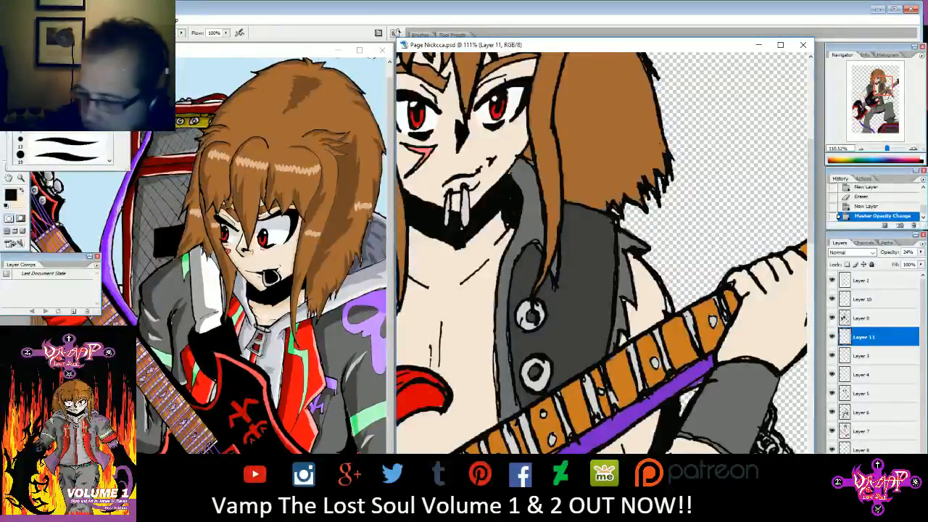
mouse_move(466, 246)
left_mouse_down()
mouse_move(498, 232)
mouse_move(504, 218)
mouse_move(495, 217)
left_mouse_up()
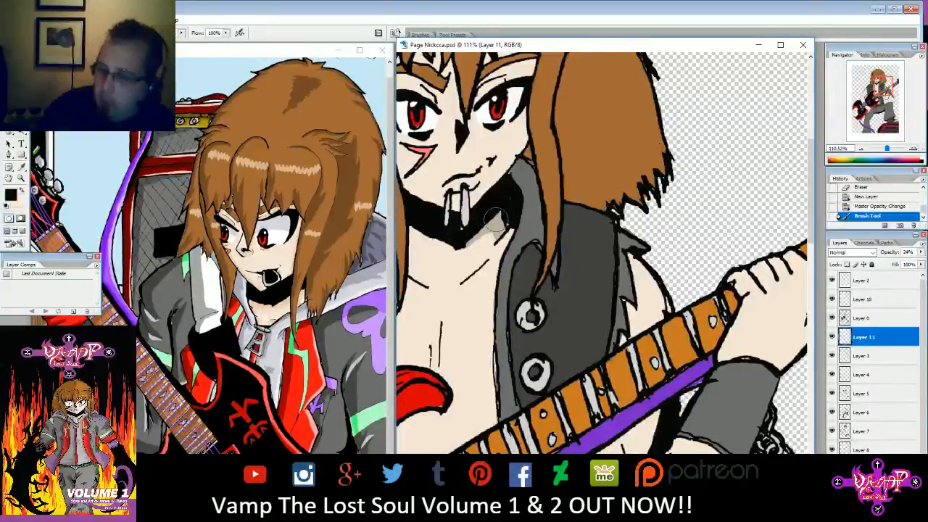
left_click(879, 207)
- Sample the chest skin tone, darken it slightly as foreground colour, and brush a test shadow on the skin below the neckband
left_click(22, 168)
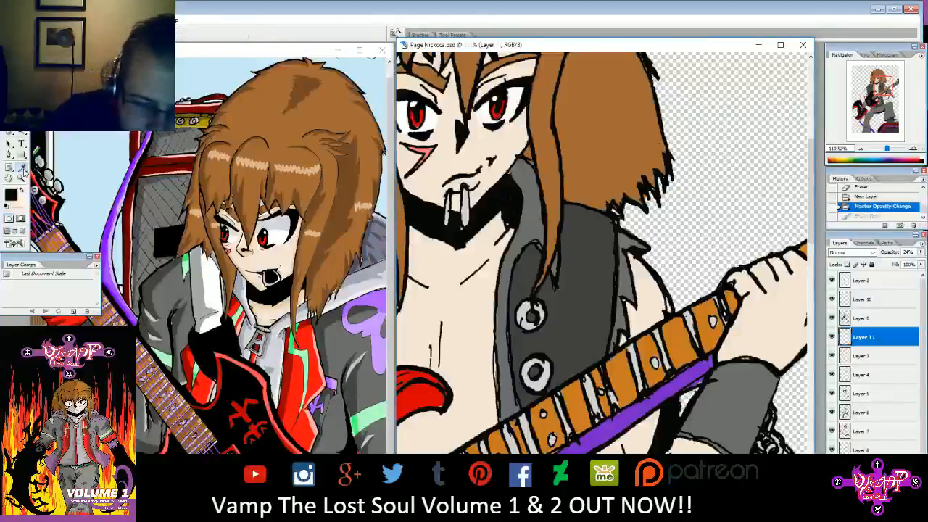
left_click(457, 264)
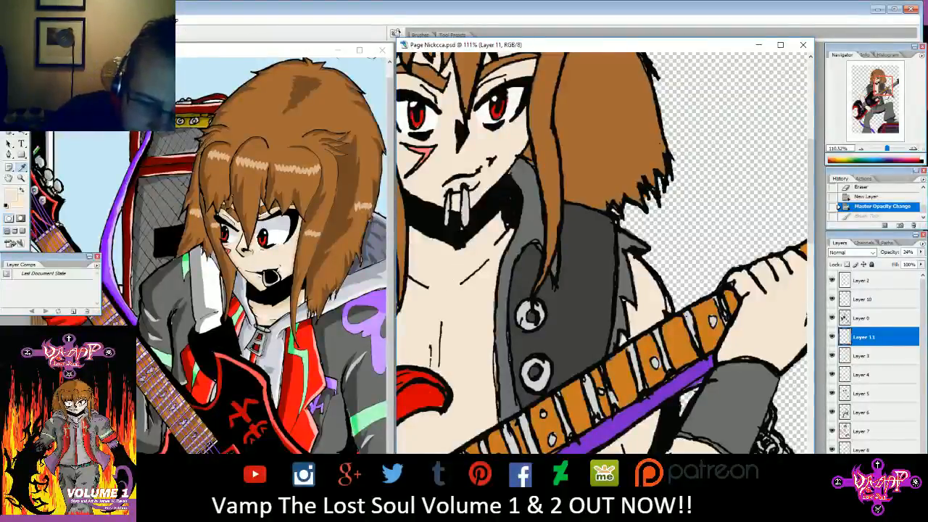
key("b")
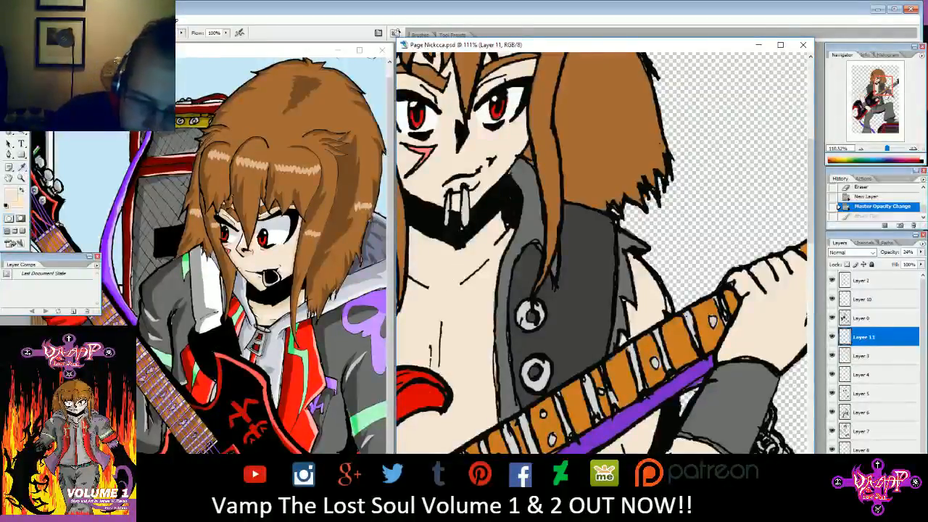
left_click(11, 192)
left_click_drag(447, 287, 448, 285)
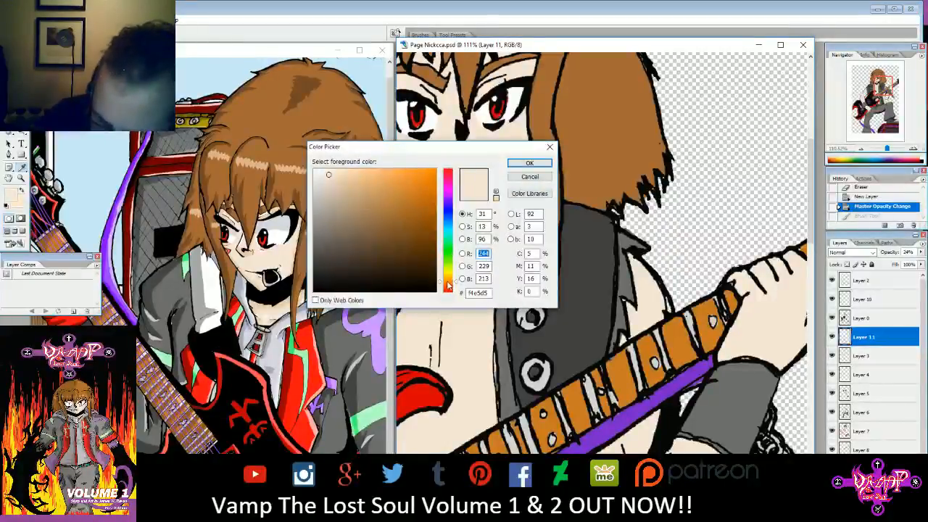
left_click(333, 180)
left_click(529, 162)
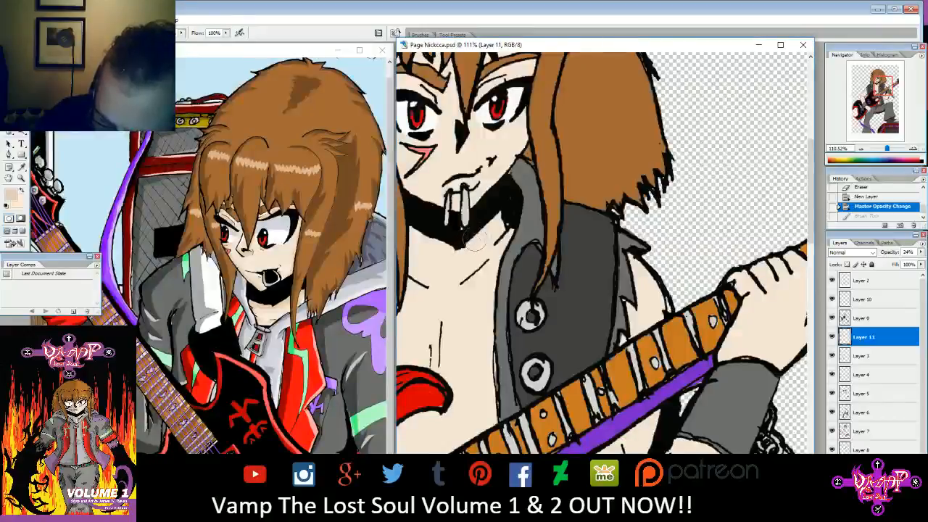
left_click_drag(506, 218, 484, 225)
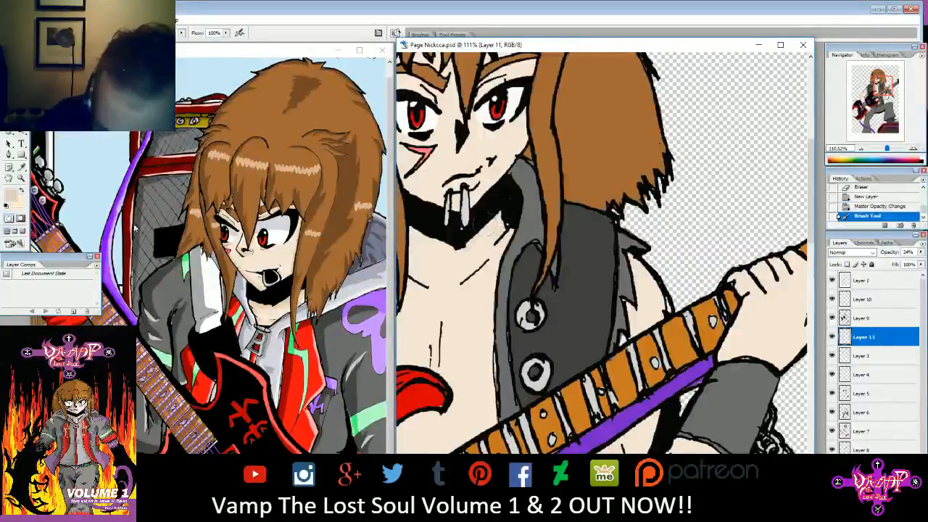
- Darken the foreground colour to ceb8a1 and brush it over the test shadow below the neckband
left_click(10, 193)
left_click(340, 192)
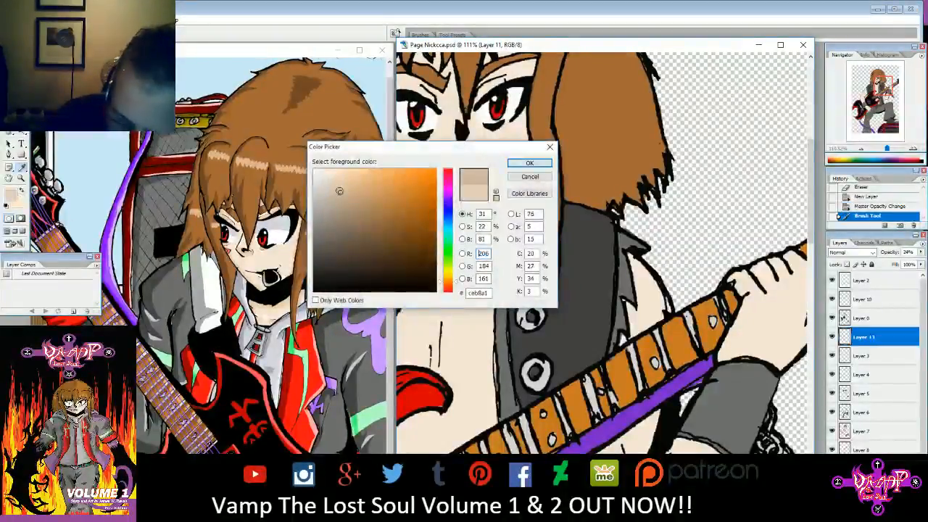
left_click(529, 162)
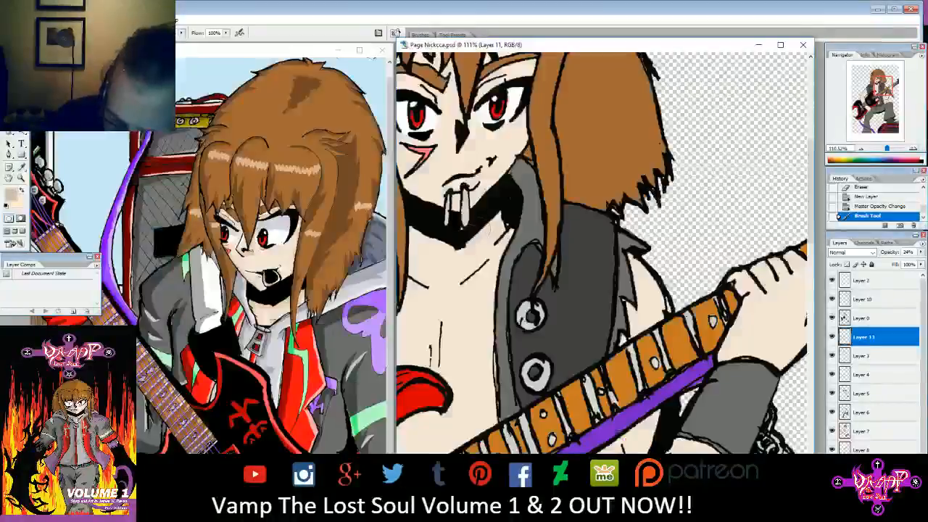
left_click(459, 239)
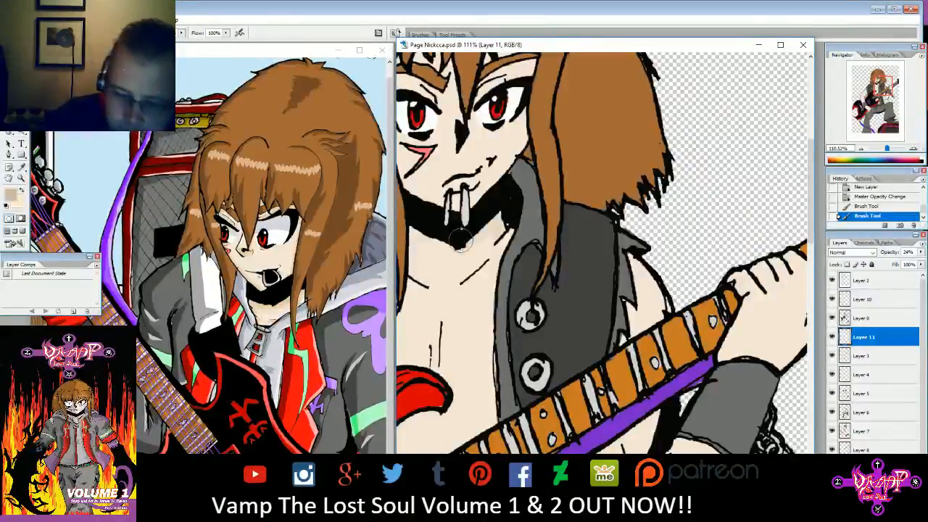
- Deepen the foreground colour to baa58b and brush another test stroke along the skin below the neckband
left_click(11, 194)
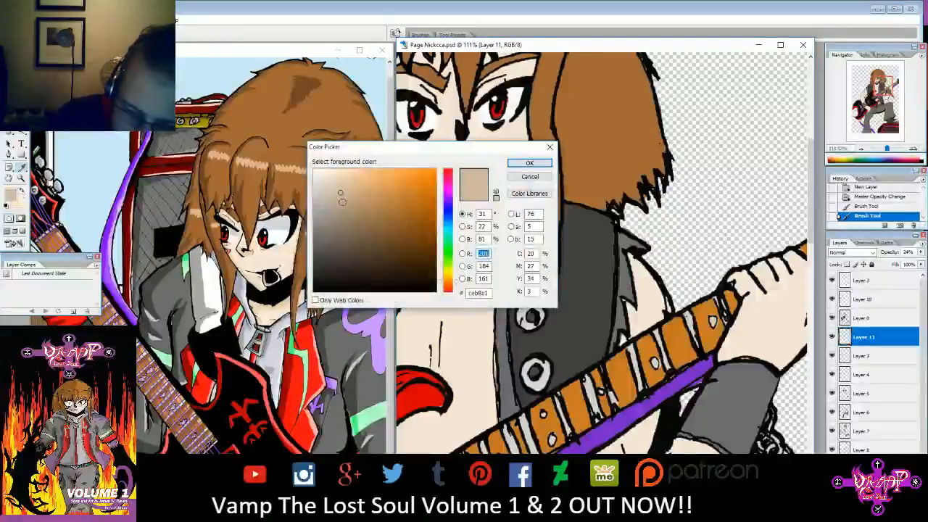
left_click(345, 201)
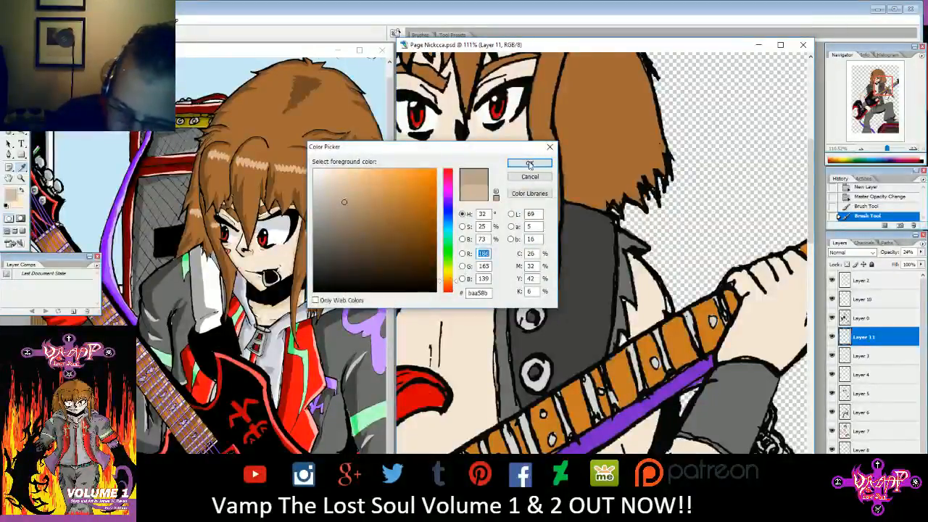
left_click(529, 164)
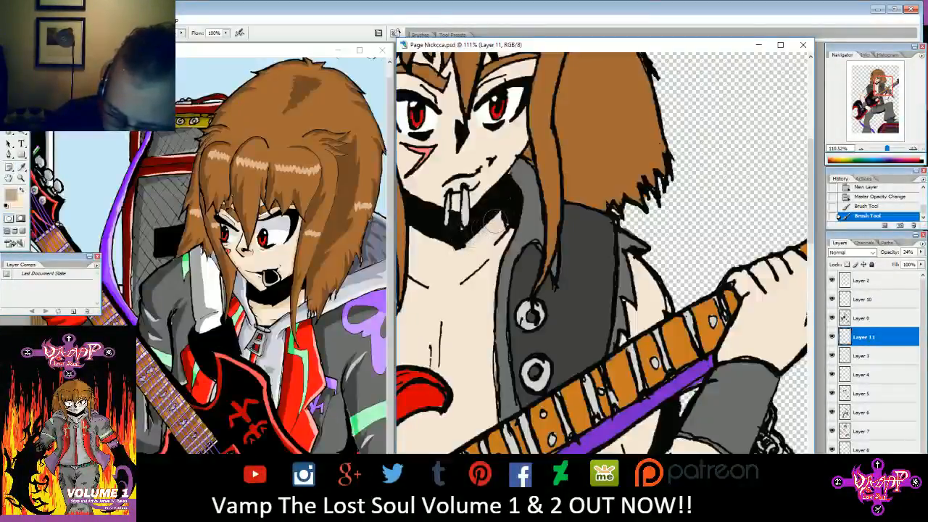
left_click_drag(491, 228, 495, 221)
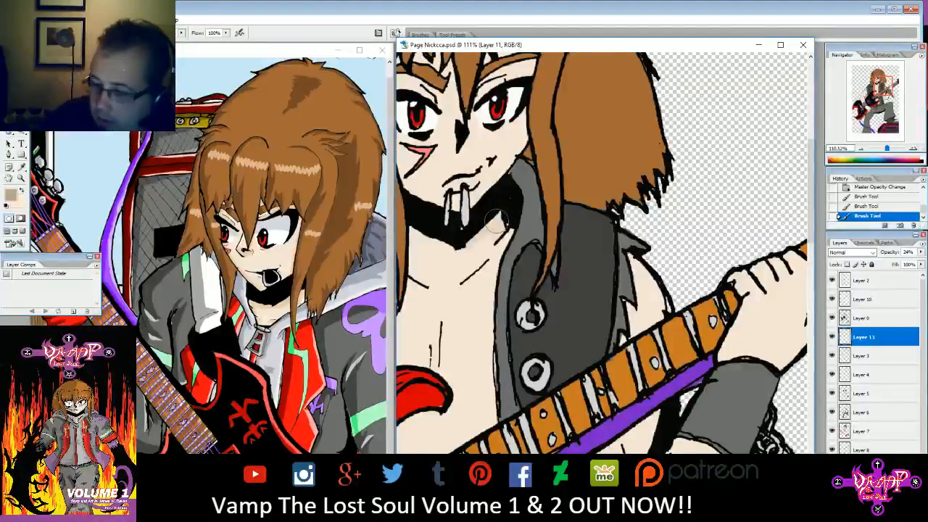
- Restore Layer 11's opacity to 100% and, after another test stroke, erase the test shading below the neckband
left_click(920, 253)
left_click_drag(882, 263, 921, 262)
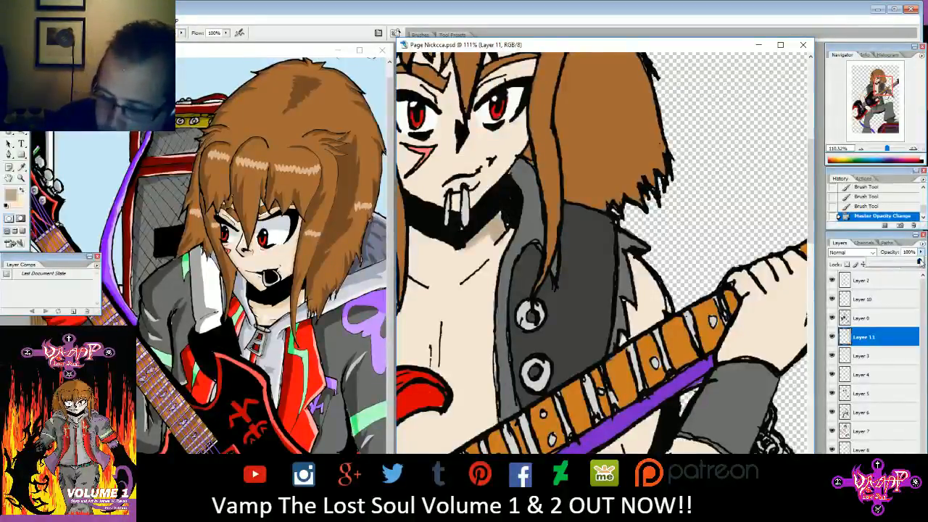
mouse_move(479, 203)
left_mouse_down()
mouse_move(484, 214)
mouse_move(507, 210)
mouse_move(500, 217)
left_mouse_up()
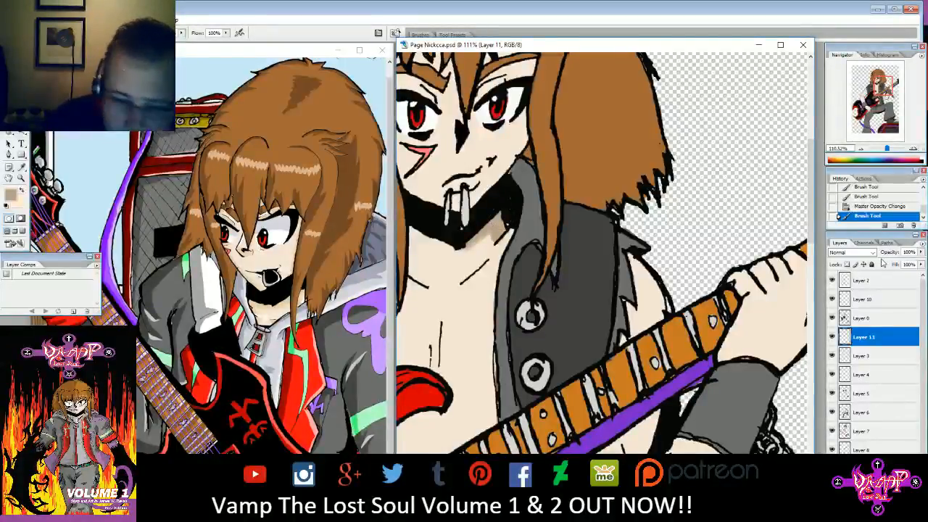
key("e")
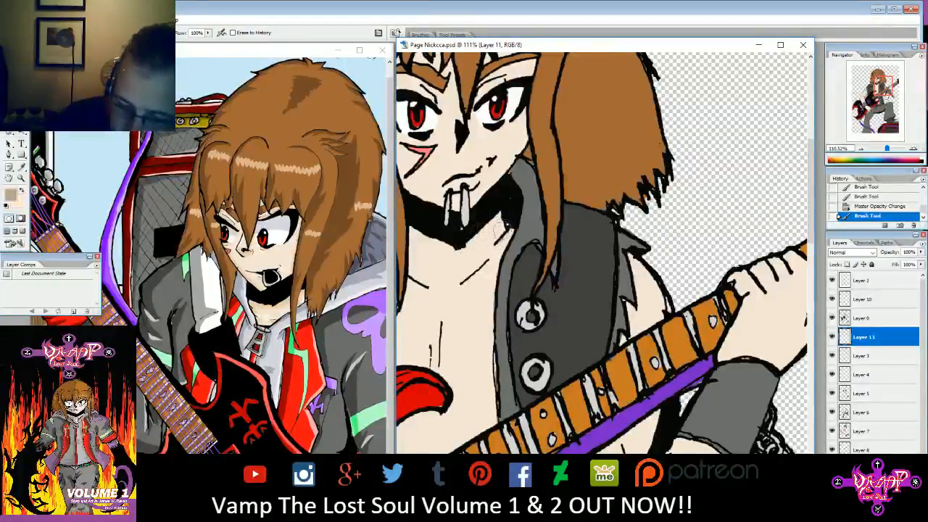
left_click_drag(500, 231, 506, 223)
- Set the foreground colour to the lighter shadow tone e2d2c1 and brush it on the skin below the neckband
key("b")
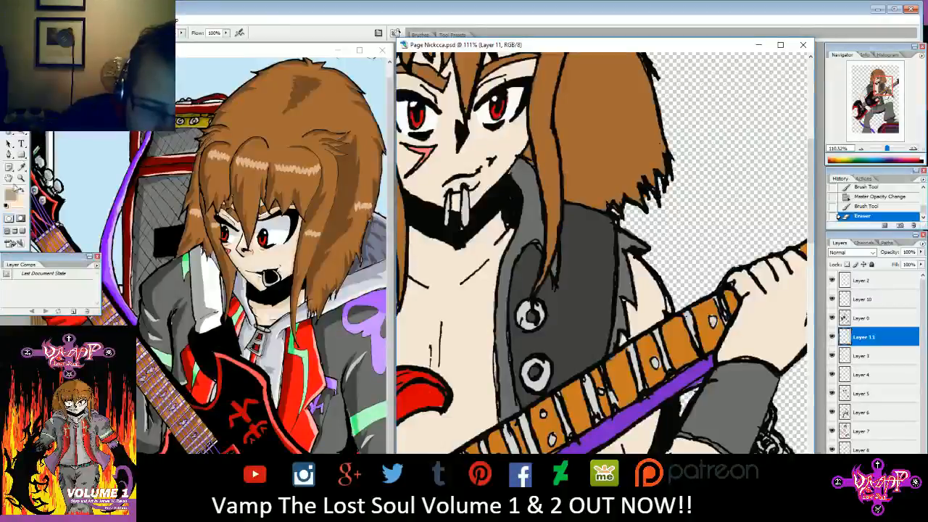
left_click(11, 193)
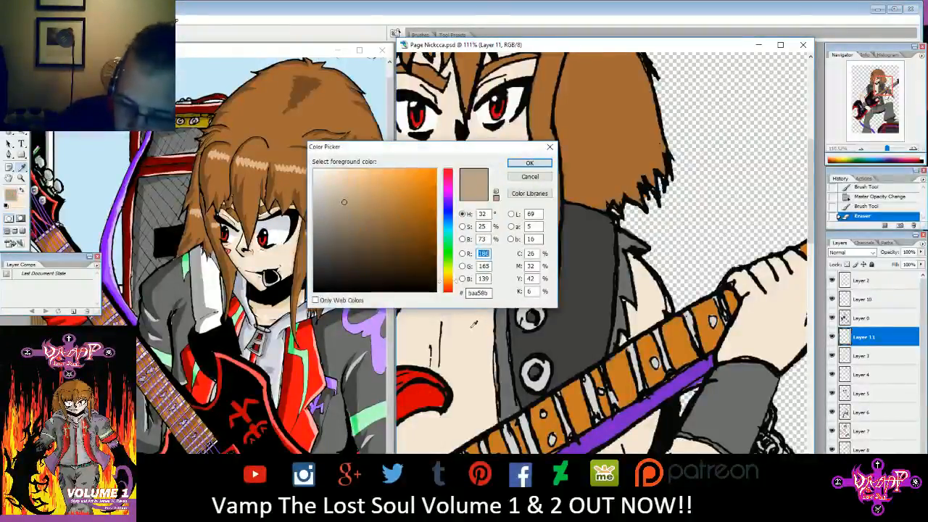
left_click(328, 174)
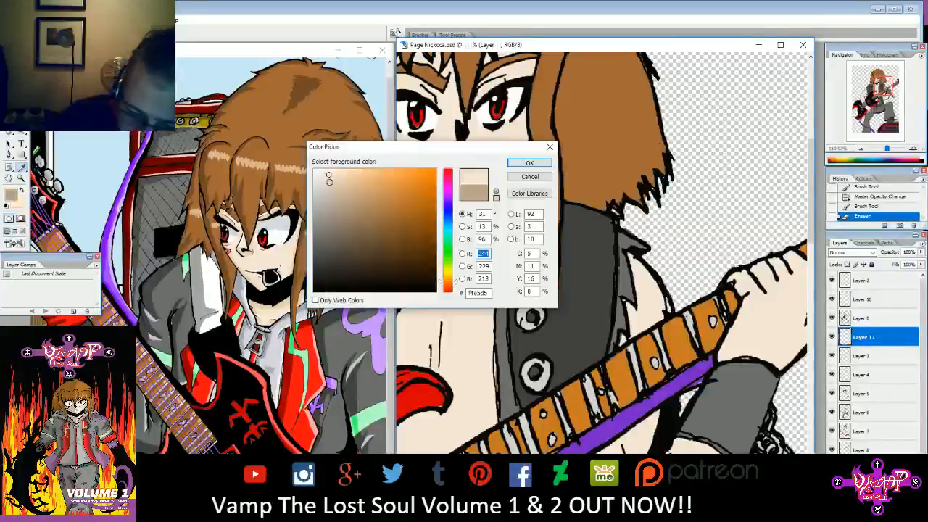
left_click(529, 162)
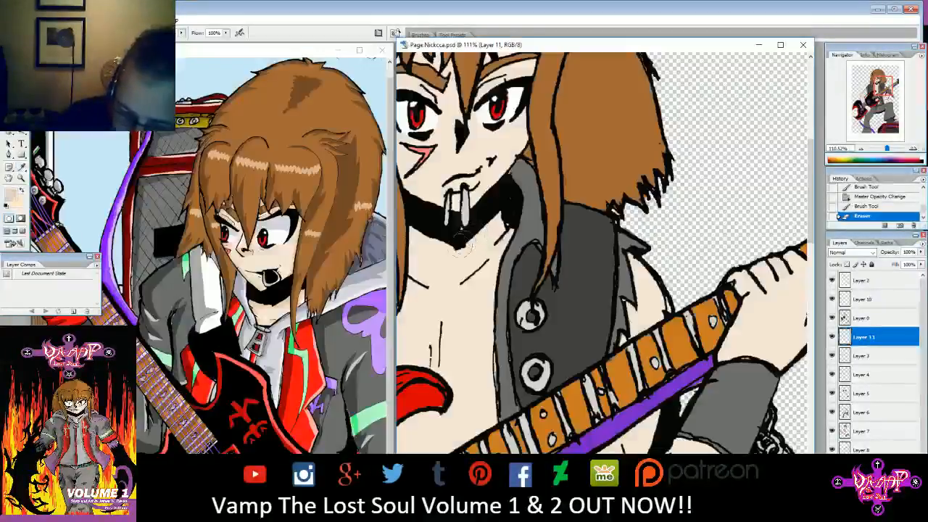
left_click_drag(502, 220, 508, 226)
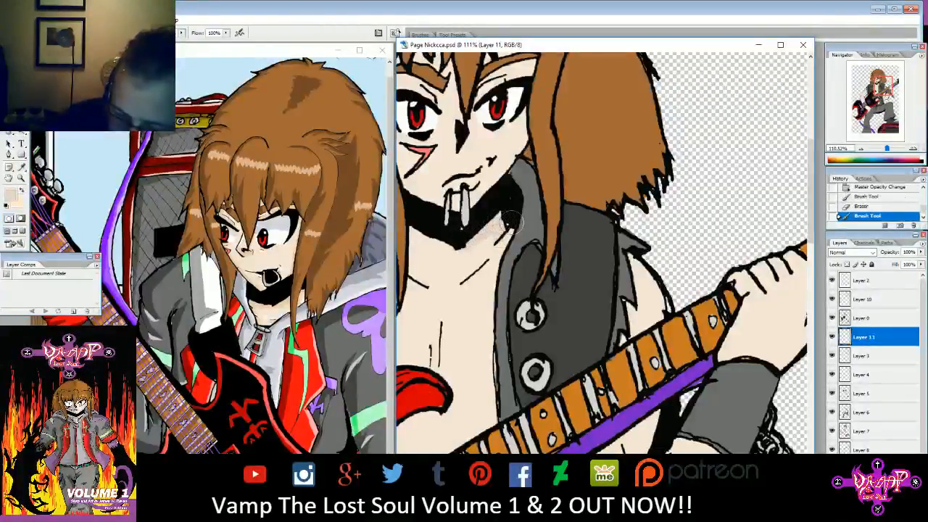
- Darken the foreground skin shadow colour slightly and brush the shadow on the skin under the neckband
left_click(14, 194)
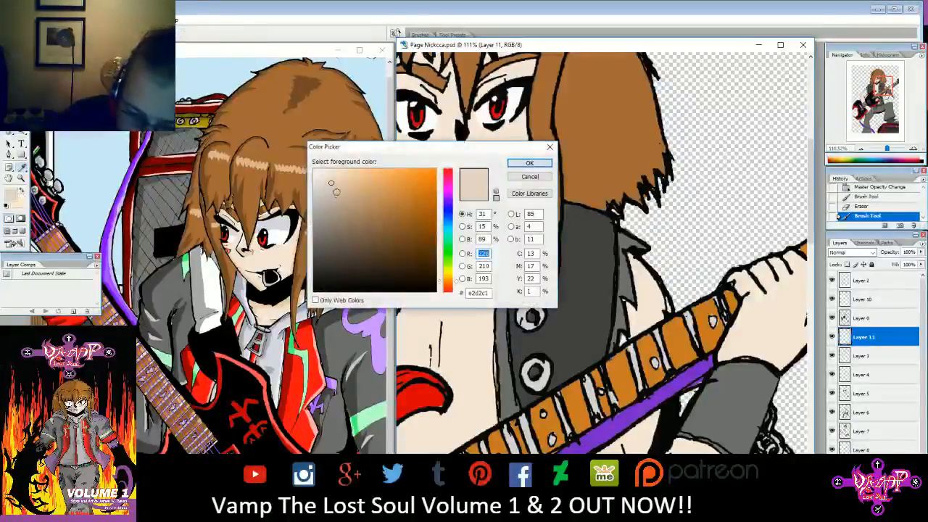
left_click(335, 194)
left_click(529, 162)
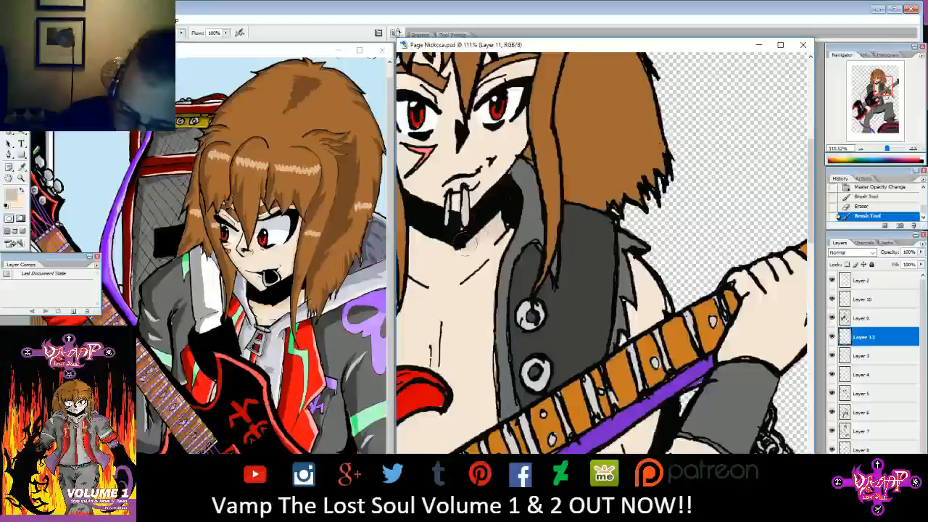
mouse_move(465, 243)
left_mouse_down()
mouse_move(507, 217)
mouse_move(495, 226)
left_mouse_up()
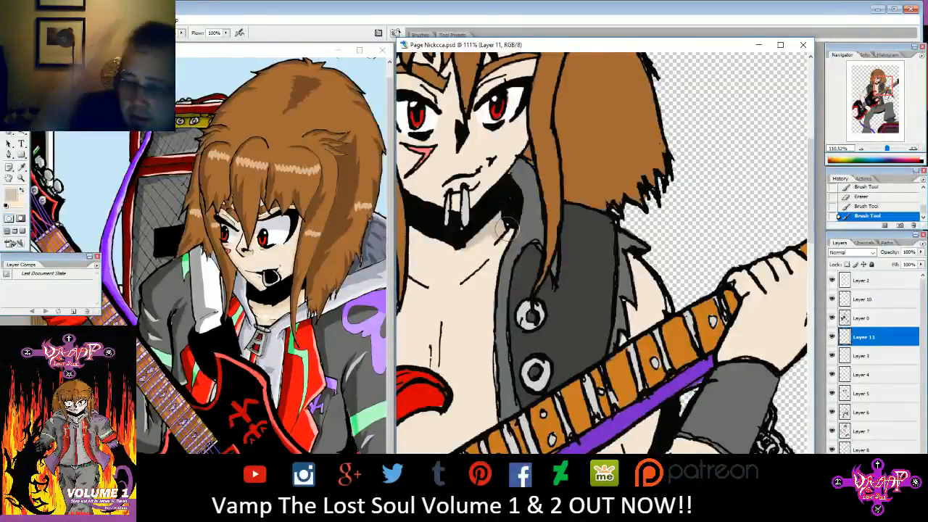
- Brush skin shadows on the chest along the open jacket edge and down to the belly above the guitar neck
mouse_move(482, 255)
left_mouse_down()
mouse_move(511, 226)
mouse_move(495, 292)
left_mouse_up()
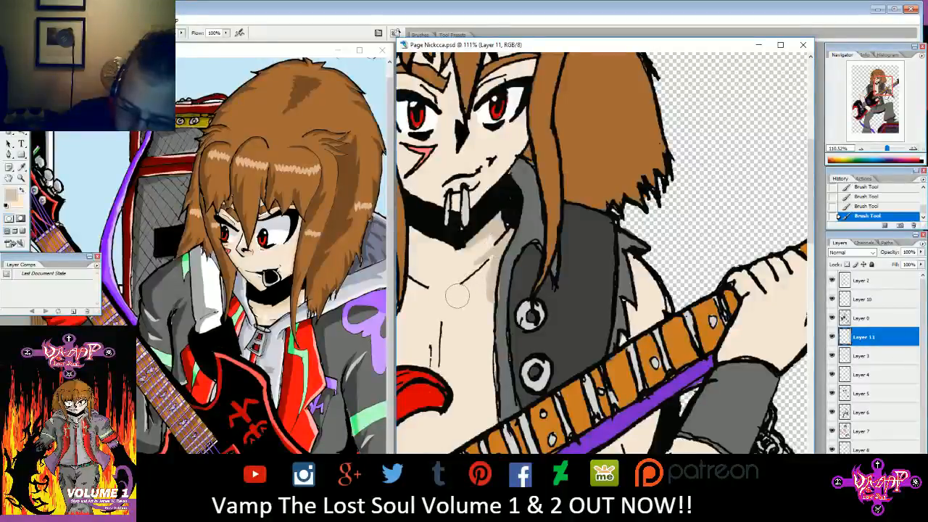
mouse_move(458, 293)
left_mouse_down()
mouse_move(493, 259)
mouse_move(486, 267)
mouse_move(476, 238)
mouse_move(502, 196)
mouse_move(514, 195)
left_mouse_up()
mouse_move(448, 193)
left_mouse_down()
mouse_move(494, 209)
mouse_move(475, 199)
left_mouse_up()
mouse_move(518, 240)
left_mouse_down()
mouse_move(518, 308)
mouse_move(528, 262)
mouse_move(515, 310)
mouse_move(520, 381)
left_mouse_up()
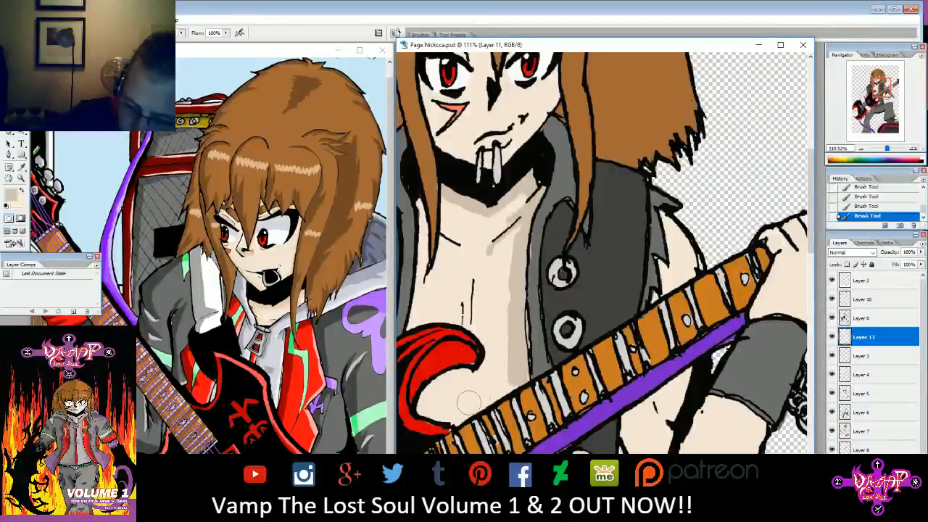
mouse_move(502, 388)
left_mouse_down()
mouse_move(592, 289)
mouse_move(603, 256)
mouse_move(558, 269)
mouse_move(566, 270)
left_mouse_up()
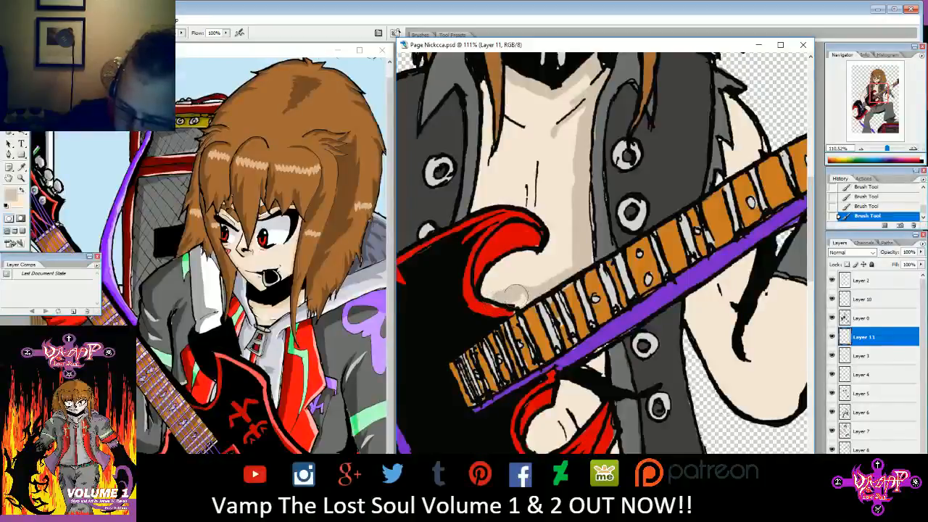
- Brush shadows on the skin visible below the guitar neck and trim the shading inside the red cutaway with the Eraser
left_click_drag(619, 368, 588, 230)
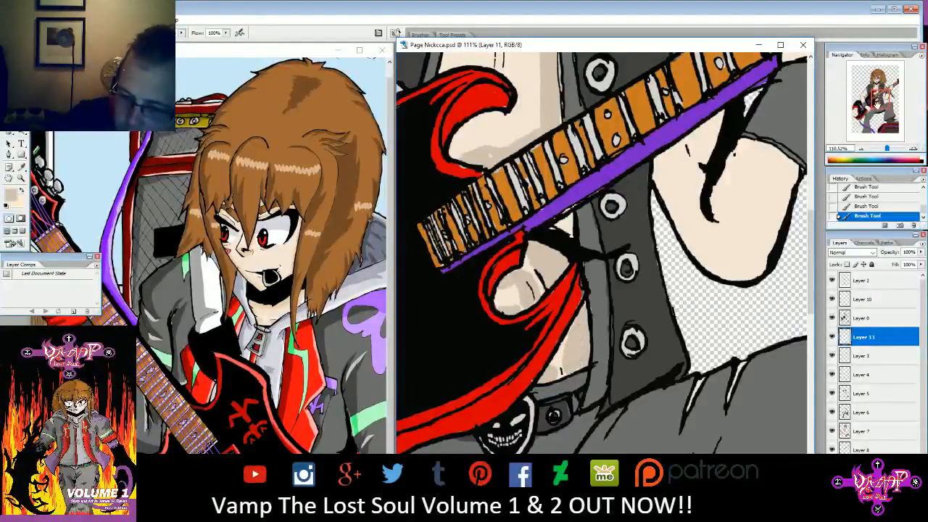
key("e")
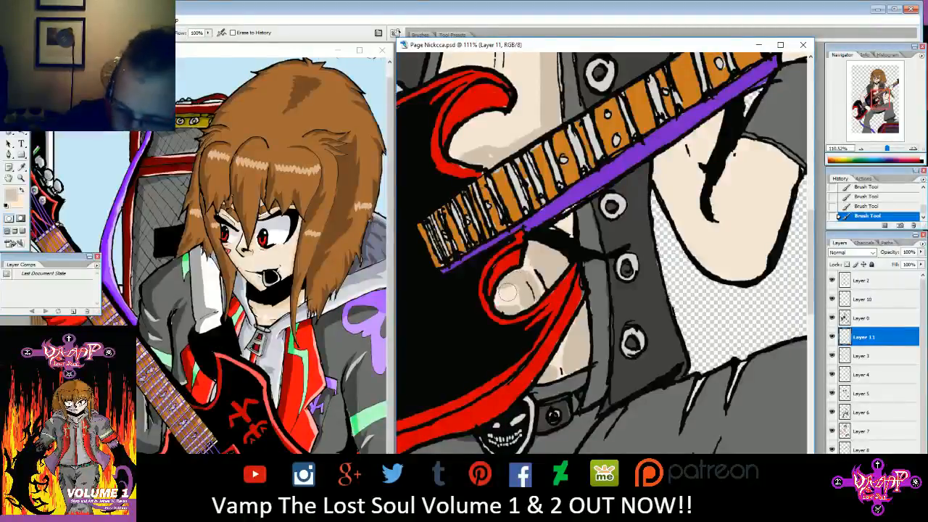
left_click_drag(501, 285, 516, 289)
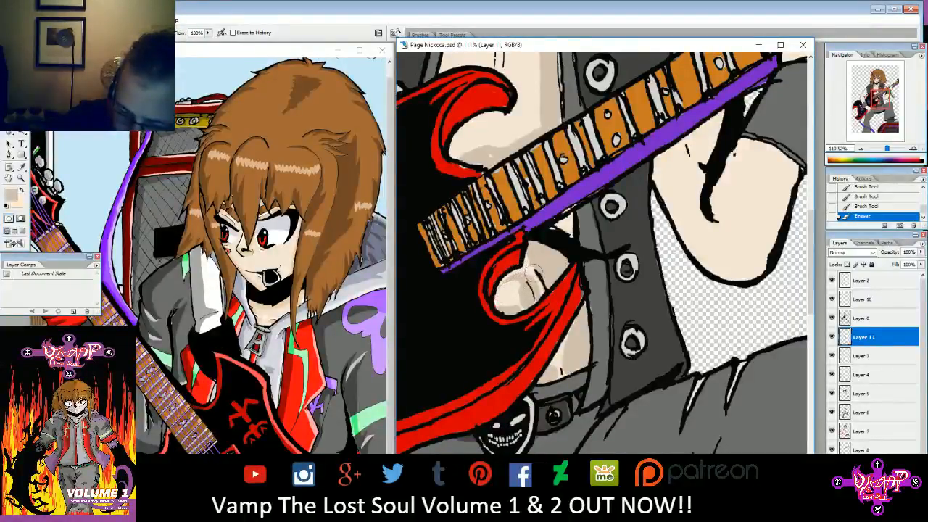
mouse_move(528, 286)
left_mouse_down()
mouse_move(504, 304)
mouse_move(528, 289)
left_mouse_up()
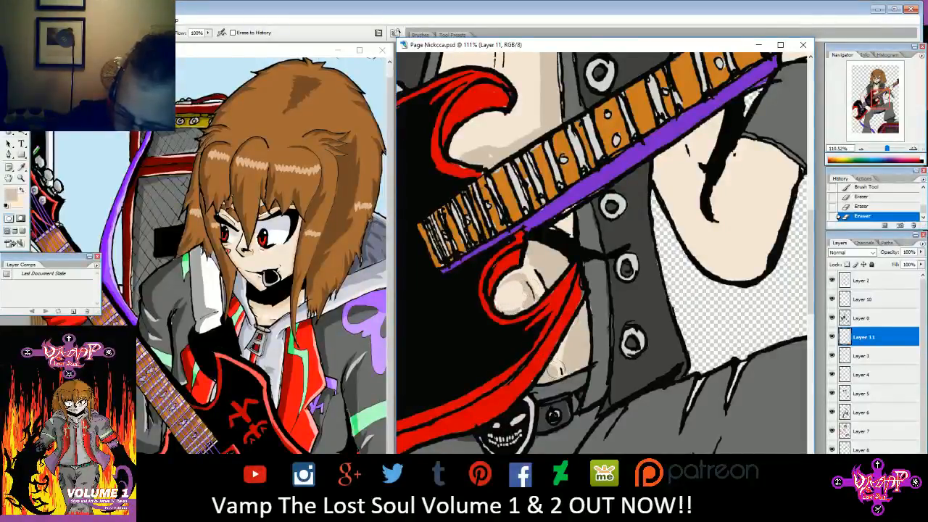
- Trim the skin shading at the belly above the belt, inside the red cutaway and below the upper guitar horn with the Eraser
left_click_drag(555, 373, 560, 370)
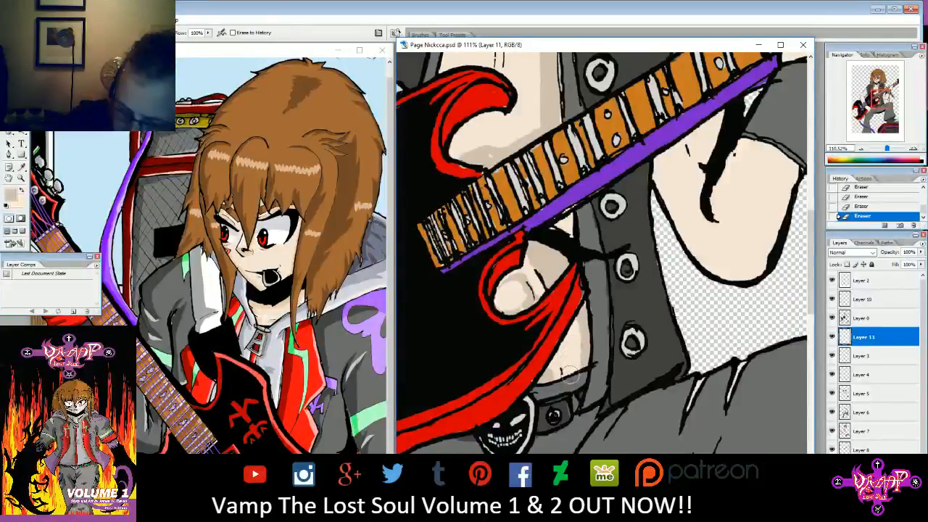
mouse_move(549, 248)
left_mouse_down()
mouse_move(555, 276)
mouse_move(536, 251)
left_mouse_up()
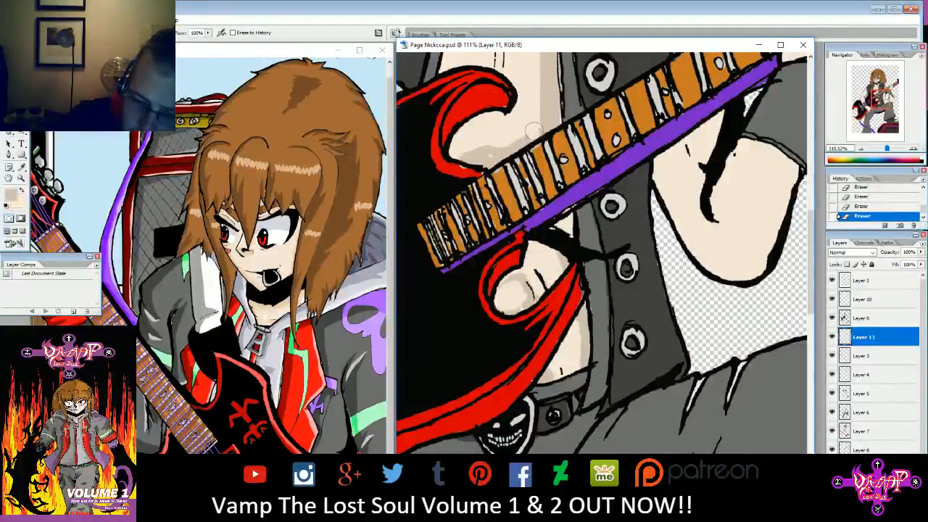
mouse_move(513, 144)
left_mouse_down()
mouse_move(484, 161)
mouse_move(467, 156)
left_mouse_up()
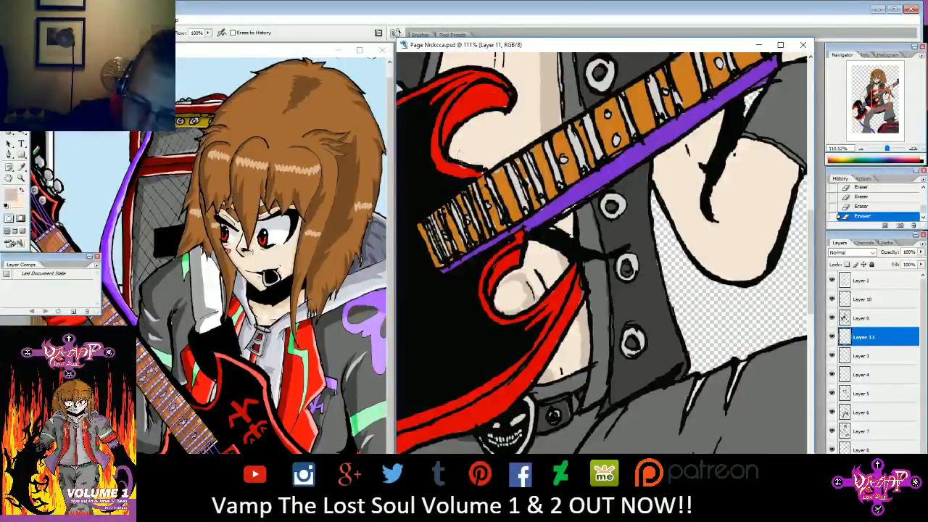
- Brush shadows on the belly skin below the guitar neck and erase the excess shading just above the belt
key("b")
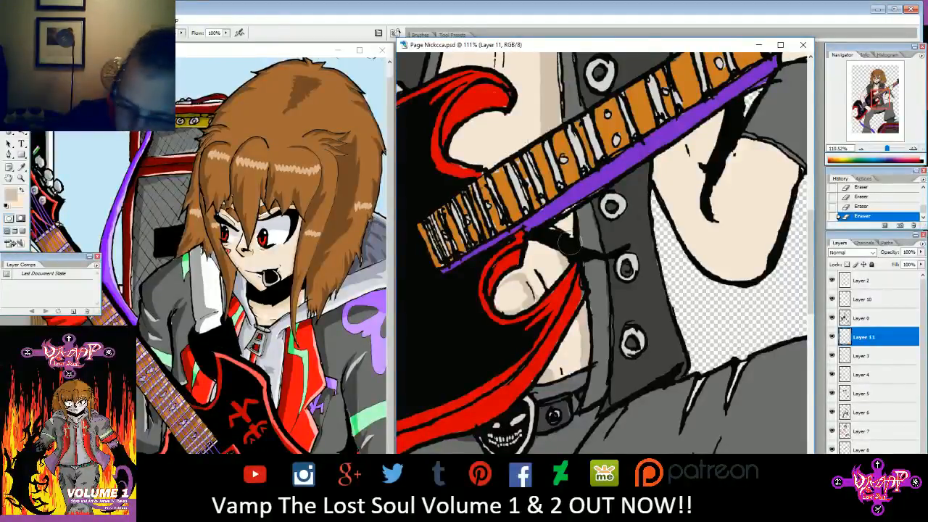
mouse_move(562, 235)
left_mouse_down()
mouse_move(544, 255)
mouse_move(555, 278)
mouse_move(539, 274)
left_mouse_up()
mouse_move(573, 329)
left_mouse_down()
mouse_move(571, 376)
mouse_move(585, 316)
left_mouse_up()
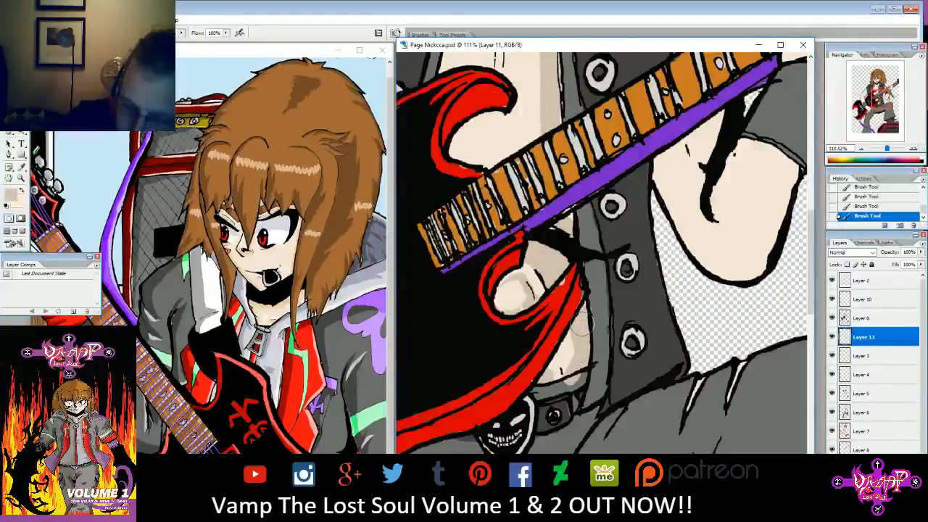
key("e")
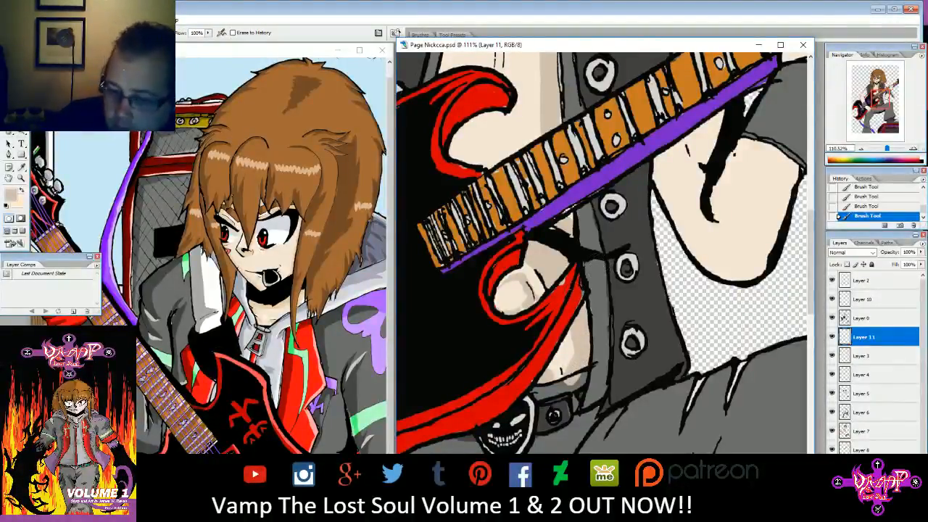
left_click_drag(556, 383, 585, 374)
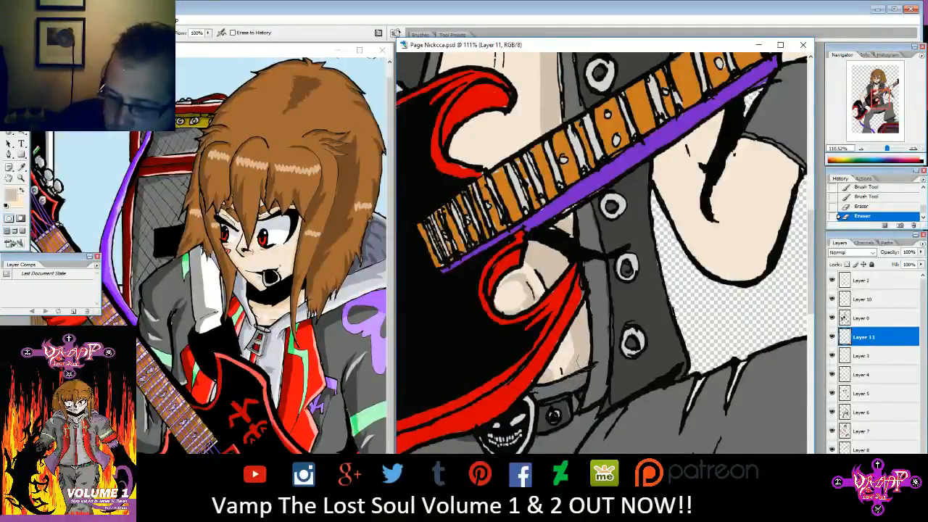
- Clean up the edges of the skin shadow along the collarbone, neck and open jacket edge with the Eraser
left_click_drag(616, 210, 638, 402)
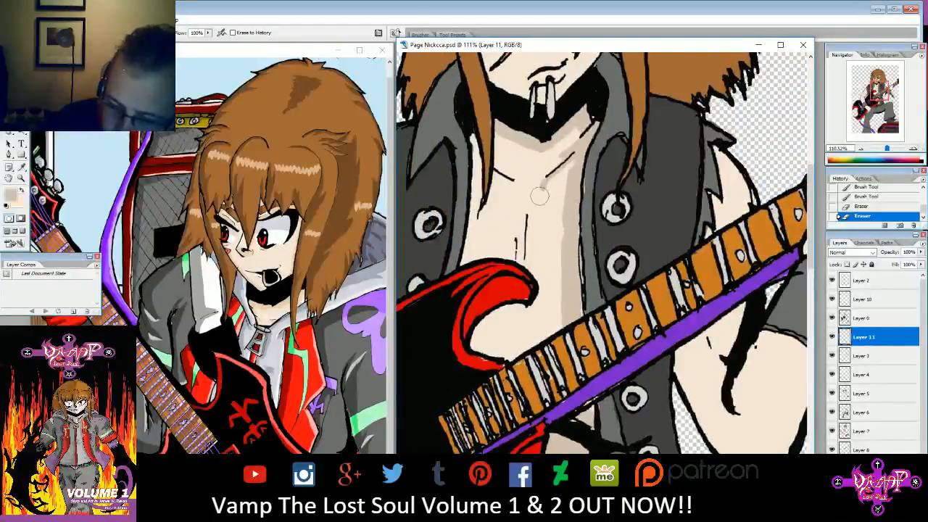
left_click_drag(547, 187, 569, 173)
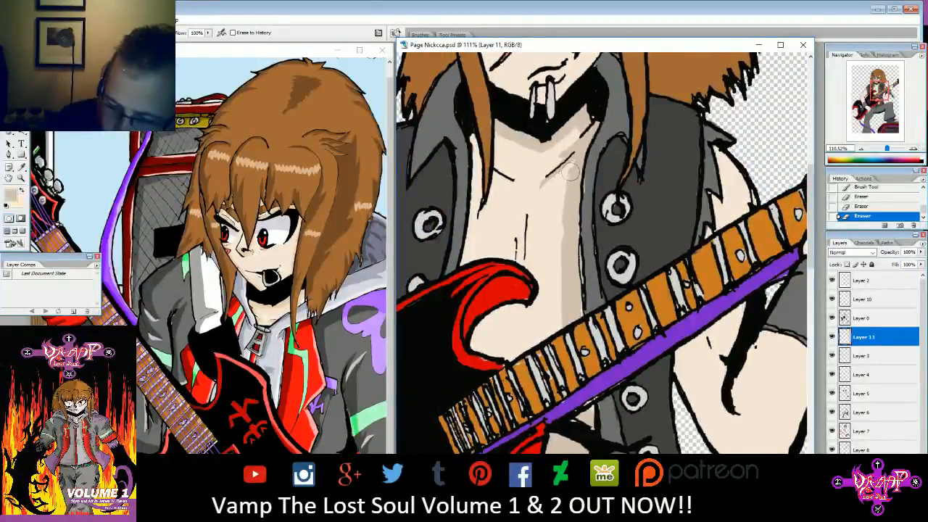
mouse_move(572, 135)
left_mouse_down()
mouse_move(597, 135)
mouse_move(579, 127)
mouse_move(549, 148)
left_mouse_up()
left_click_drag(562, 206, 561, 291)
- Brush shadows along the centre line of the chest, inside the guitar horn curve and beside the jacket edge under the long hair strand
key("b")
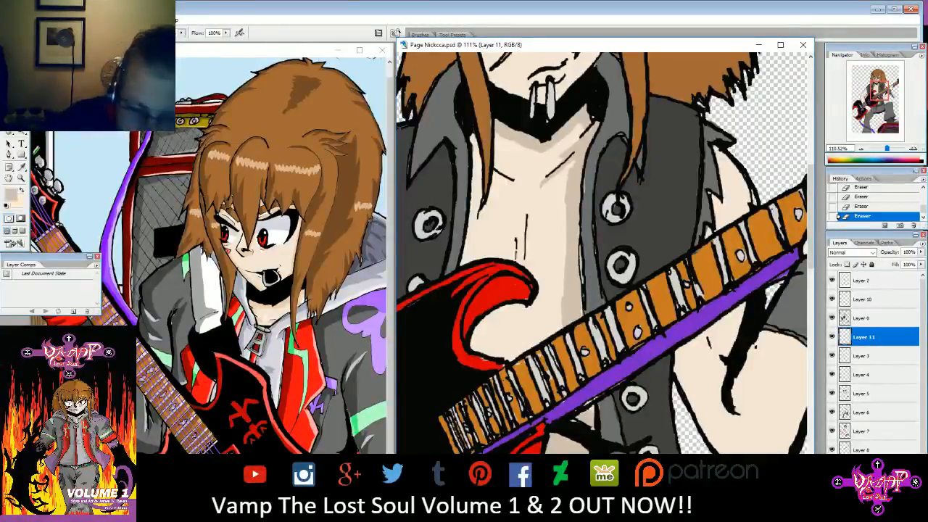
left_click_drag(519, 212, 522, 249)
left_click_drag(521, 206, 521, 248)
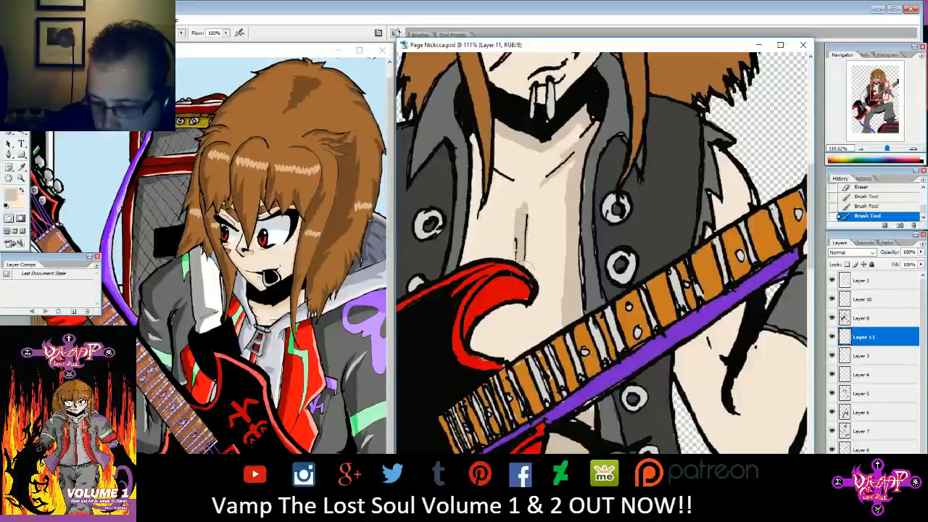
mouse_move(515, 309)
left_mouse_down()
mouse_move(514, 351)
mouse_move(515, 336)
left_mouse_up()
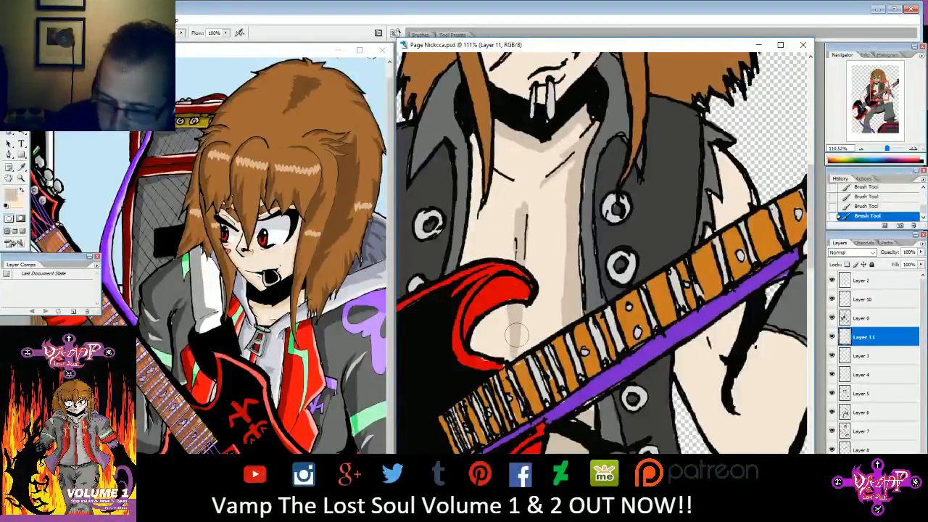
mouse_move(522, 197)
left_mouse_down()
mouse_move(517, 208)
mouse_move(521, 195)
left_mouse_up()
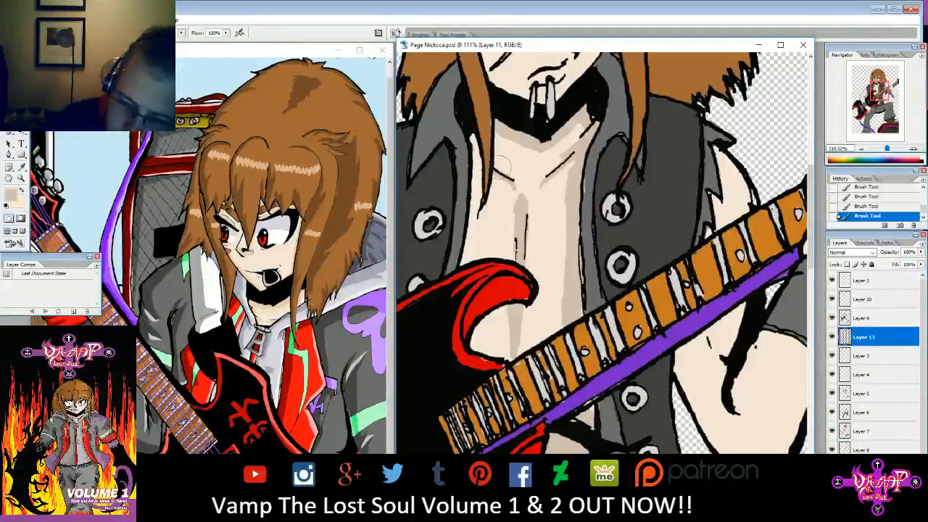
left_click_drag(469, 140, 470, 251)
left_click_drag(475, 209, 476, 220)
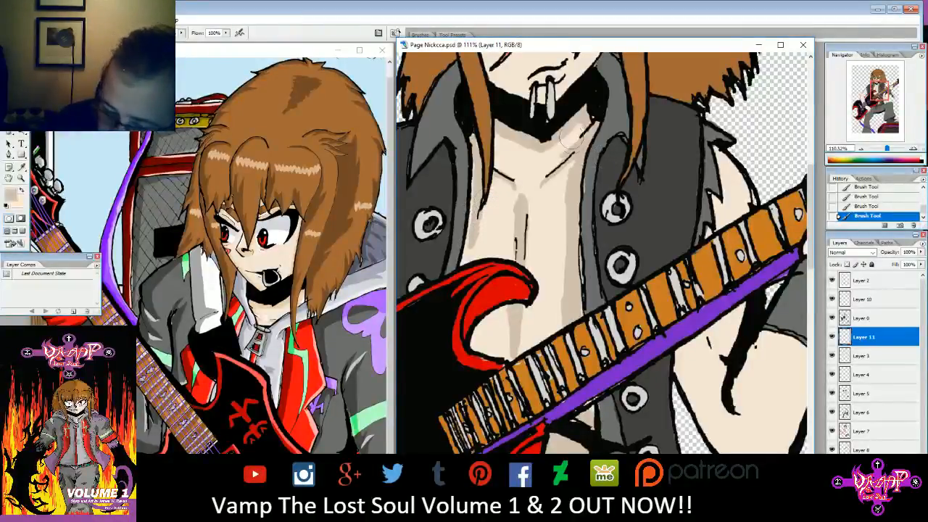
- Step back two brush strokes and brush new shadows along the cheek, jaw and forehead, trimming the edge beside the jaw with the Eraser
left_click_drag(549, 109, 570, 291)
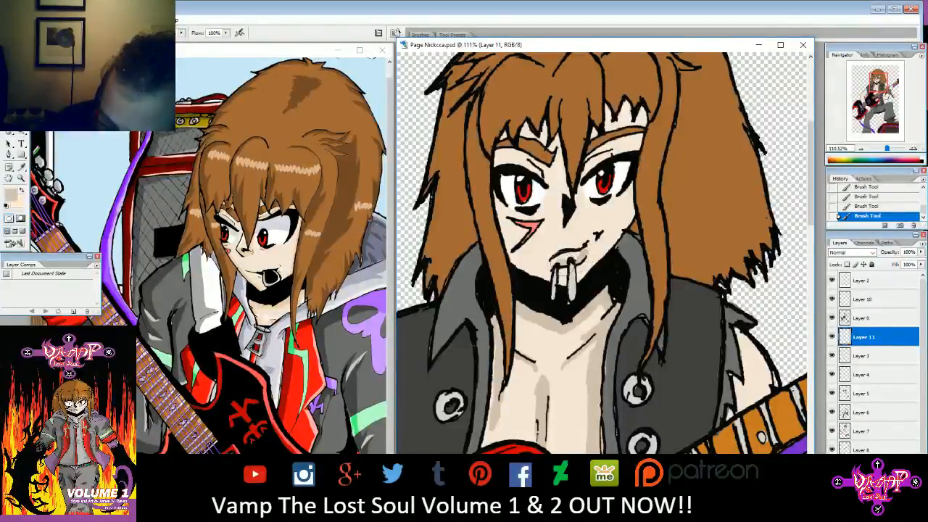
left_click(875, 208)
left_click(873, 197)
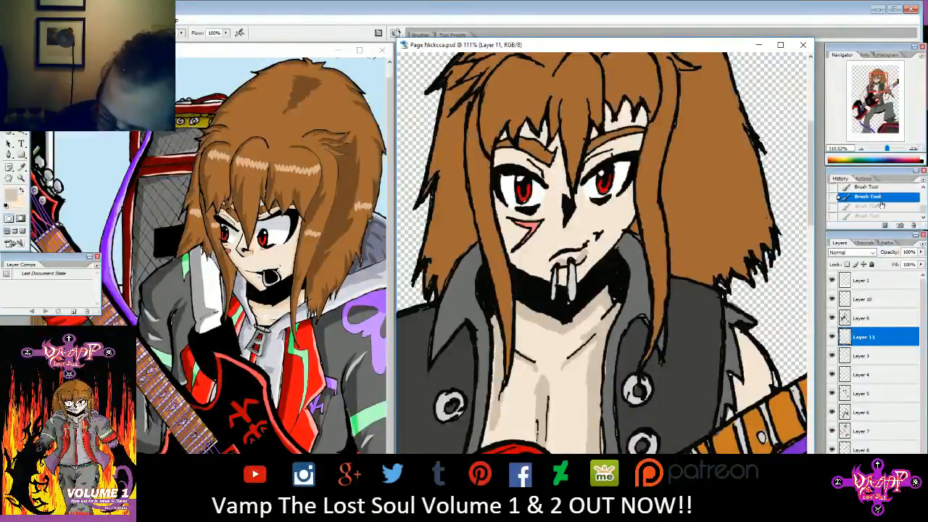
left_click(58, 32)
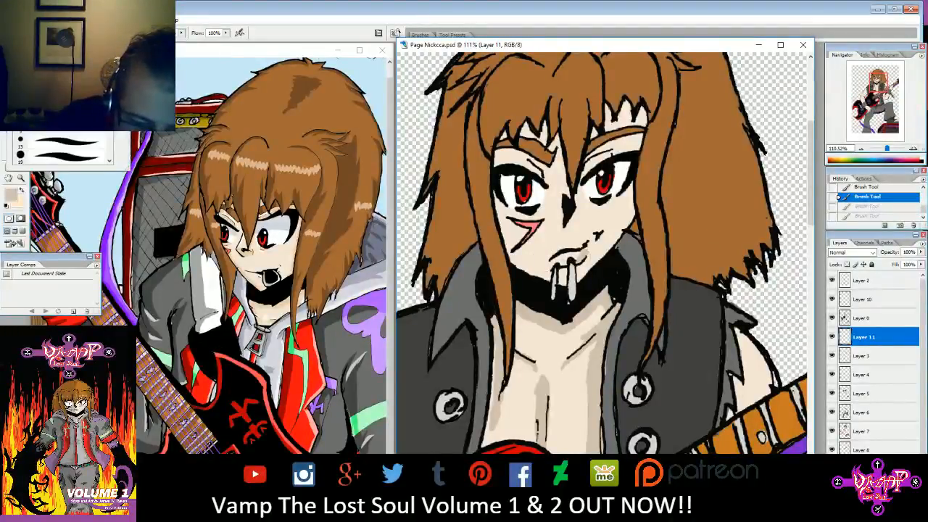
left_click_drag(595, 243, 579, 254)
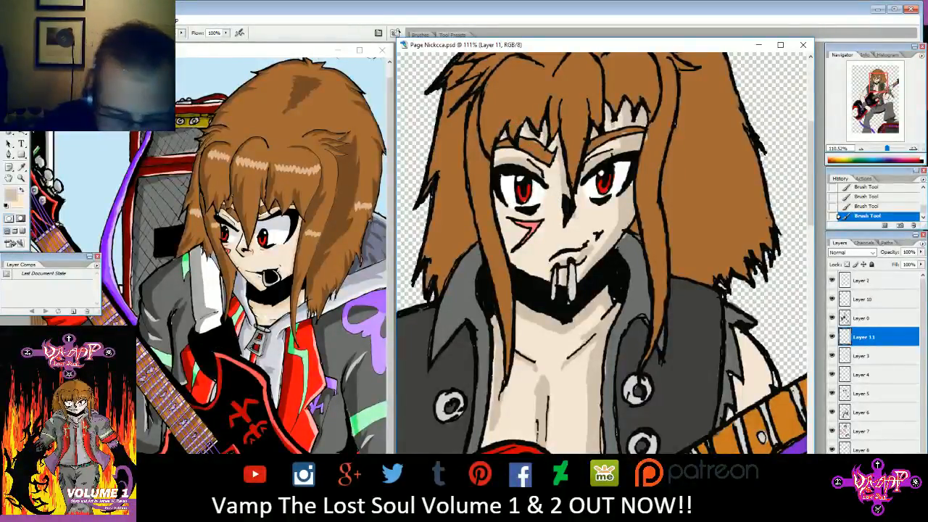
key("e")
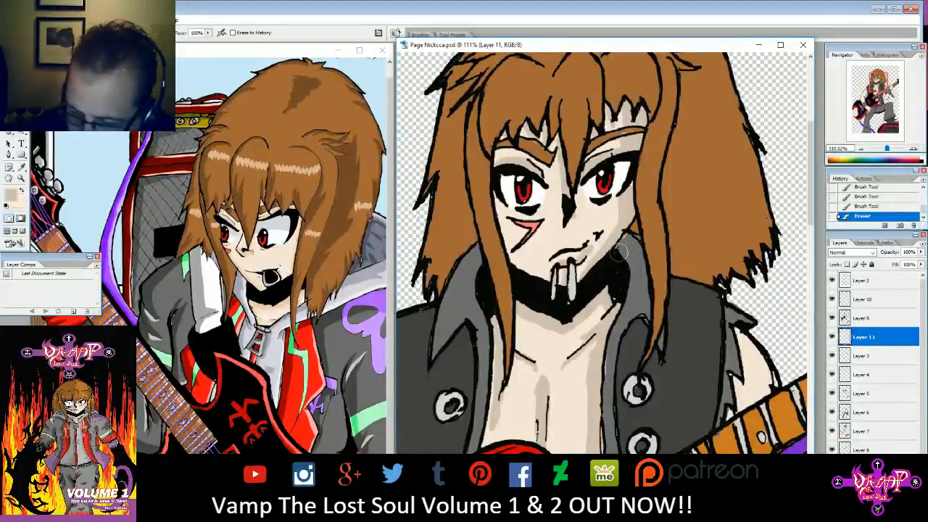
left_click_drag(628, 246, 625, 233)
- Brush shadow into the small skin gap between the underside of the guitar neck and the black line across the belly
mouse_move(613, 358)
left_mouse_down()
mouse_move(613, 340)
mouse_move(676, 218)
left_mouse_up()
left_click_drag(810, 203, 810, 243)
left_click_drag(633, 493, 627, 492)
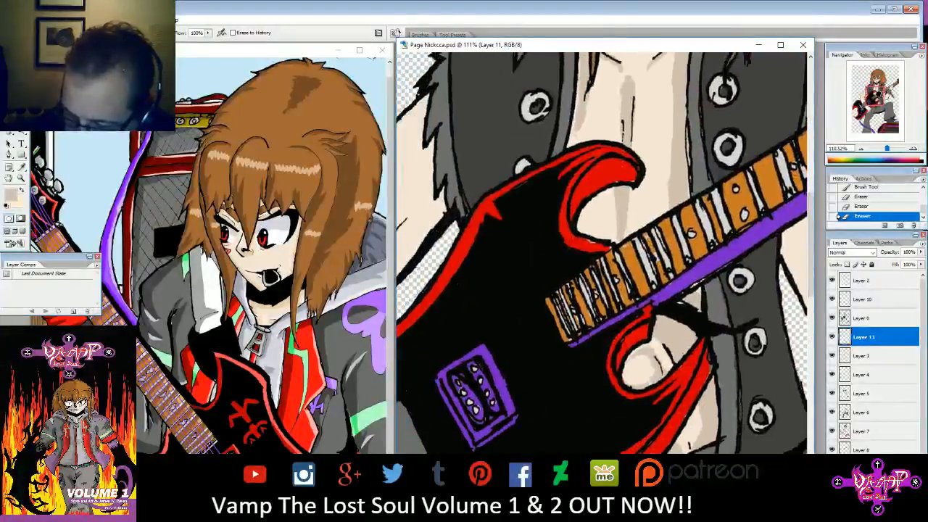
key("b")
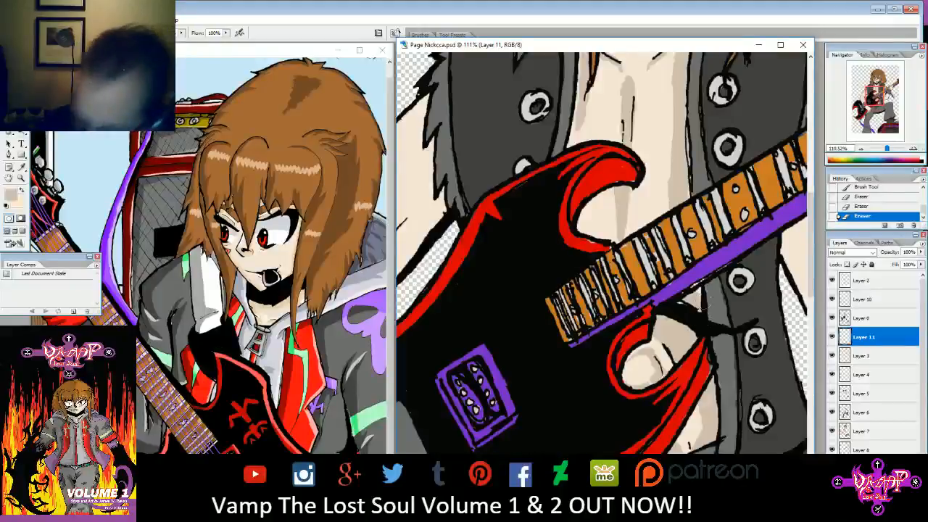
left_click_drag(696, 283, 701, 297)
left_click_drag(697, 287, 703, 306)
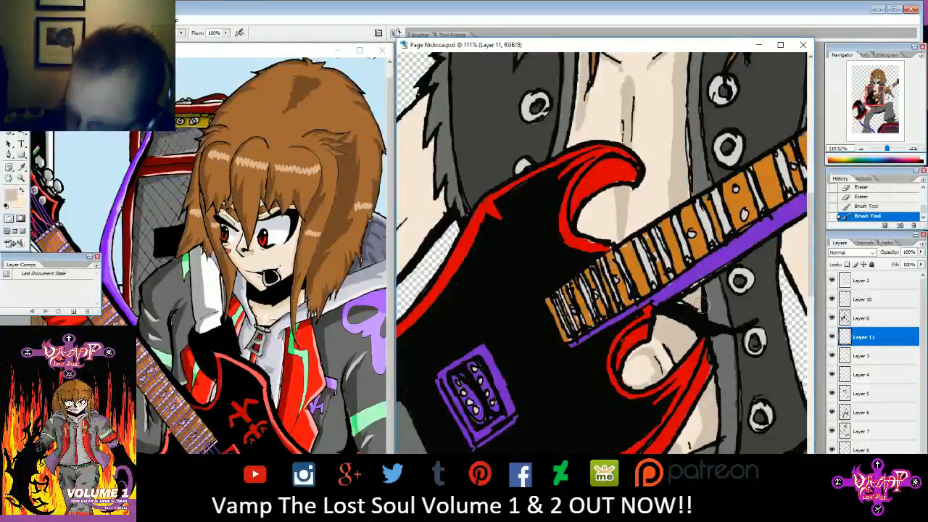
- Brush skin shadows on the fretting arm, covering the shoulder above the guitar neck and the upper arm and forearm below it
left_click_drag(629, 82, 425, 264)
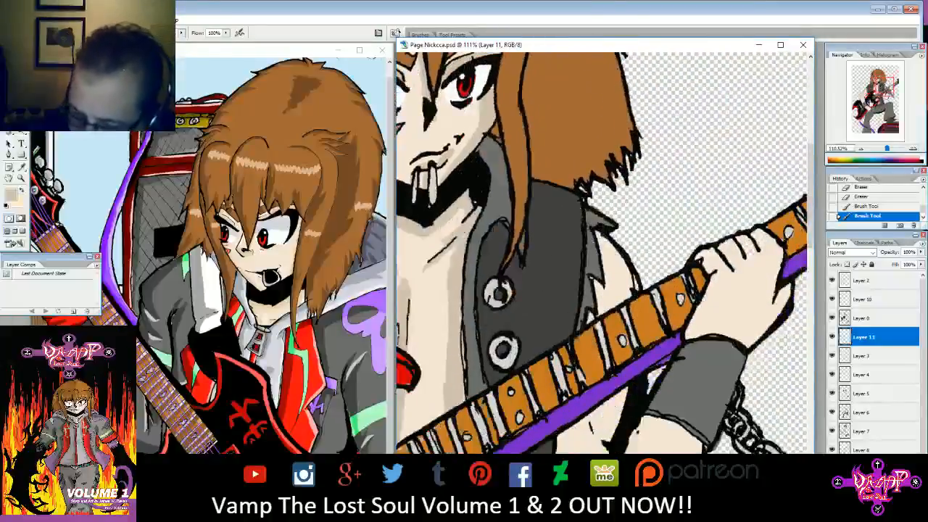
left_click_drag(603, 233, 627, 269)
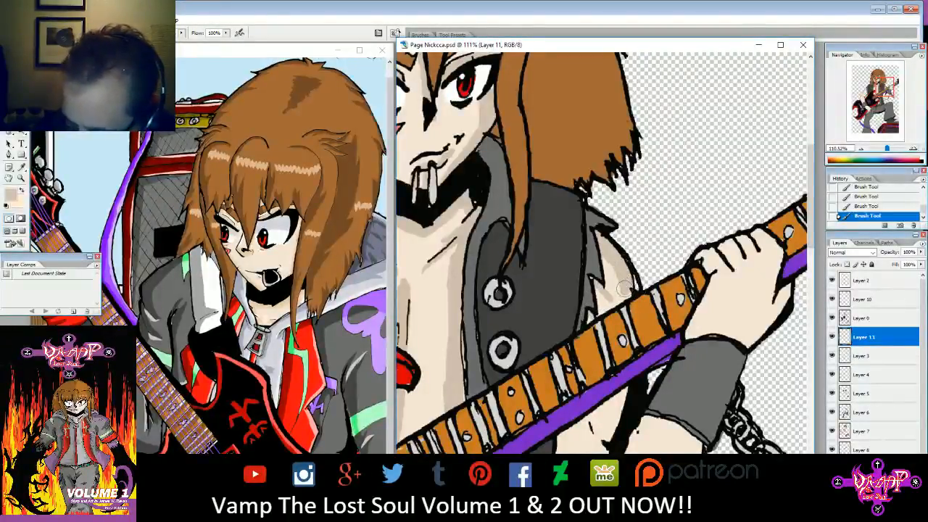
mouse_move(622, 398)
left_mouse_down()
mouse_move(605, 432)
mouse_move(598, 426)
mouse_move(614, 414)
mouse_move(643, 202)
left_mouse_up()
mouse_move(708, 238)
left_mouse_down()
mouse_move(684, 306)
mouse_move(641, 340)
mouse_move(666, 350)
mouse_move(659, 345)
mouse_move(672, 342)
mouse_move(663, 342)
mouse_move(692, 269)
mouse_move(688, 296)
mouse_move(687, 263)
mouse_move(690, 306)
mouse_move(709, 248)
mouse_move(681, 345)
left_mouse_up()
mouse_move(716, 268)
left_mouse_down()
mouse_move(722, 236)
mouse_move(709, 232)
left_mouse_up()
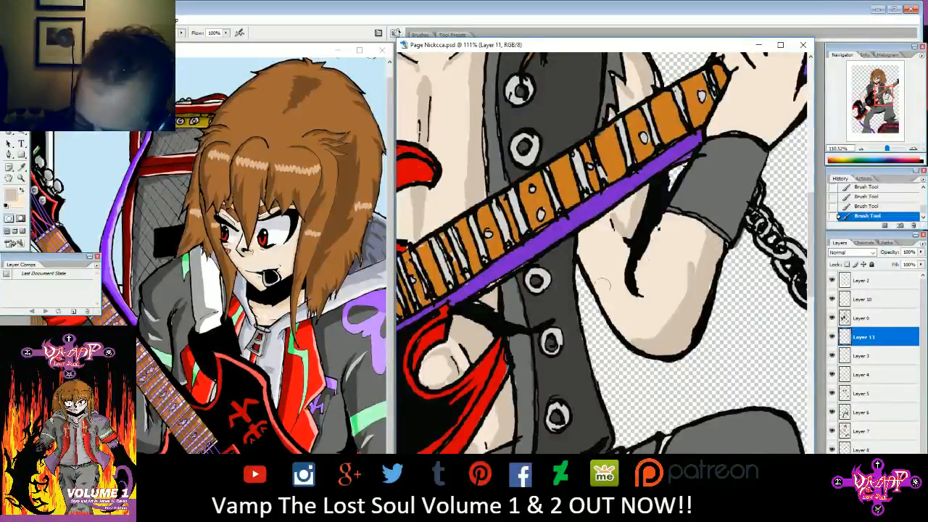
- Brush shadows between the fingers and along the outer edge of the hand gripping the guitar neck
left_click_drag(887, 97, 893, 92)
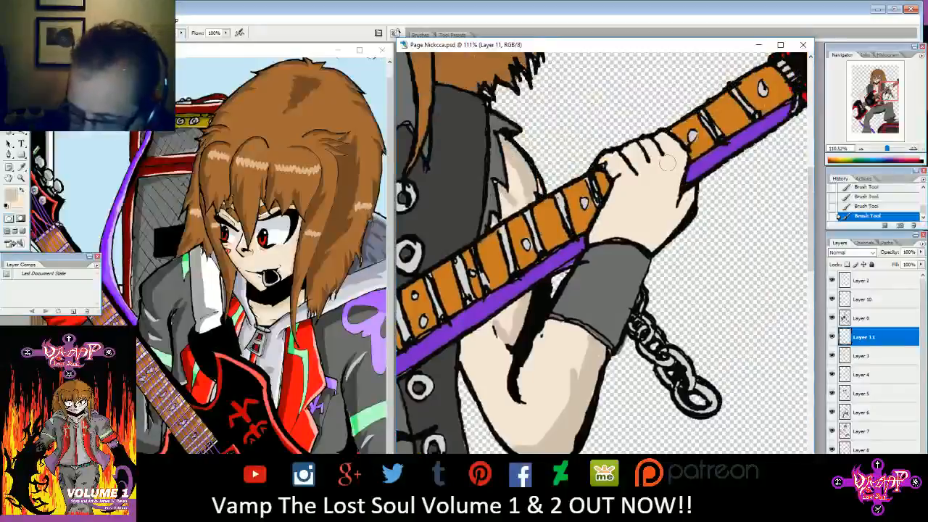
mouse_move(665, 143)
left_mouse_down()
mouse_move(675, 167)
mouse_move(665, 215)
mouse_move(677, 181)
left_mouse_up()
left_click_drag(647, 142, 657, 154)
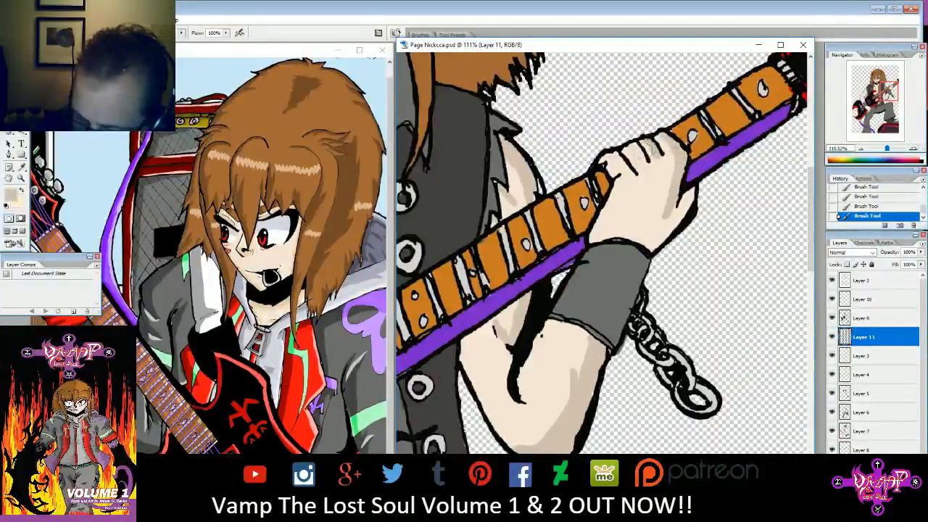
left_click_drag(623, 163, 632, 173)
left_click_drag(693, 191, 677, 223)
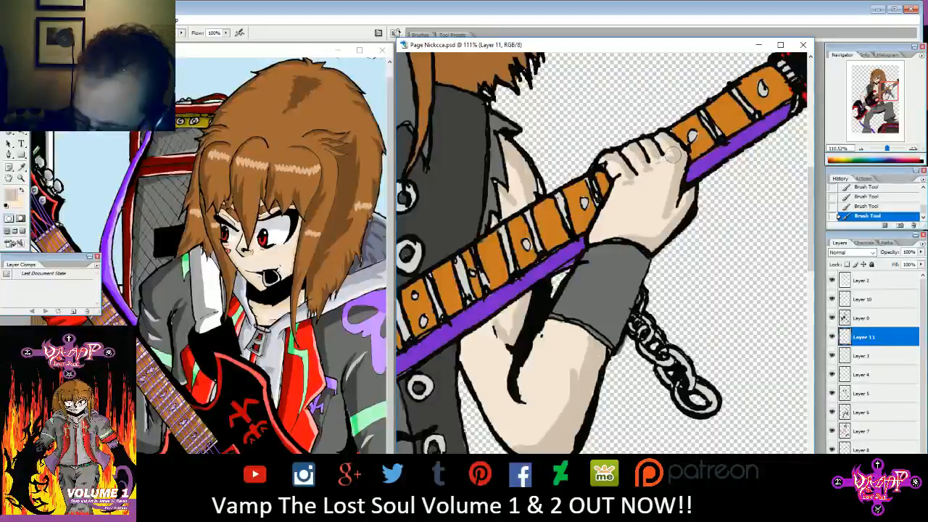
- Adjust the foreground skin shadow colour in the Color Picker and fill the neck shadow beside the collar with the Paint Bucket
left_click_drag(580, 217, 726, 230)
left_click_drag(464, 254, 647, 391)
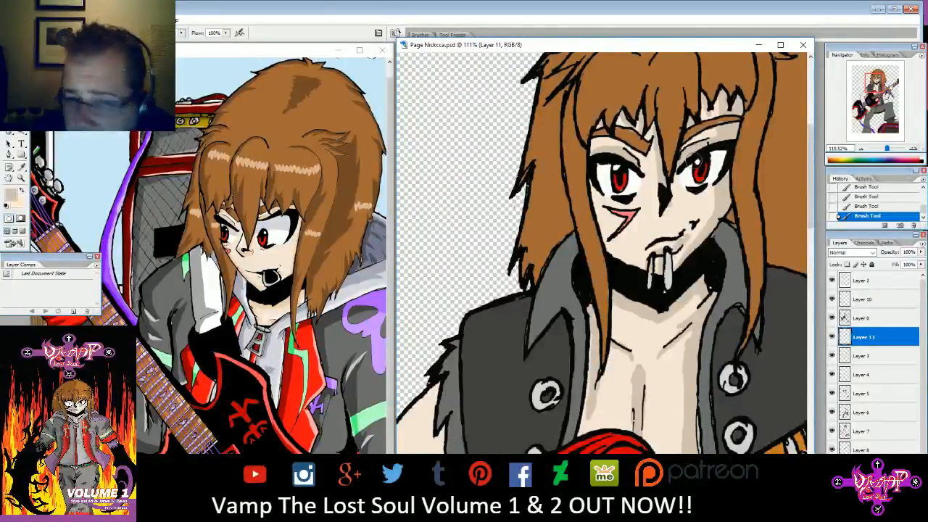
left_click(21, 192)
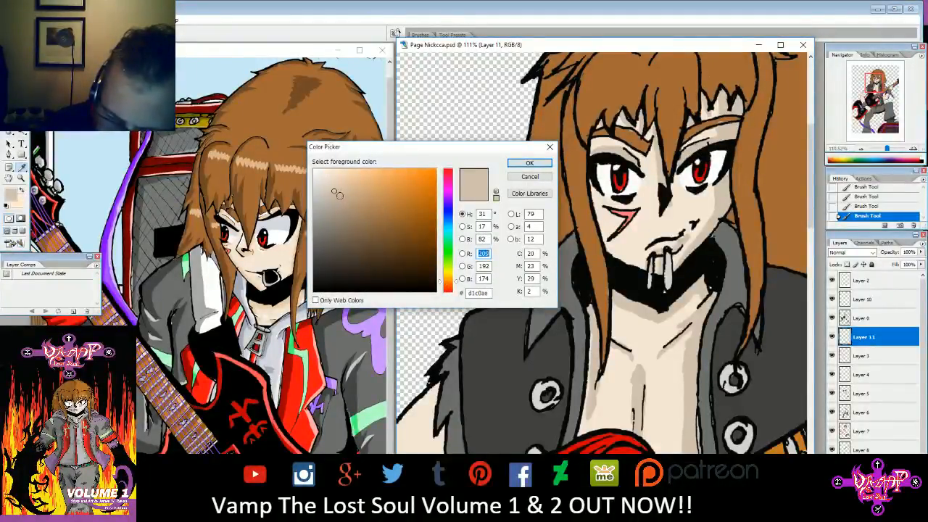
left_click(535, 164)
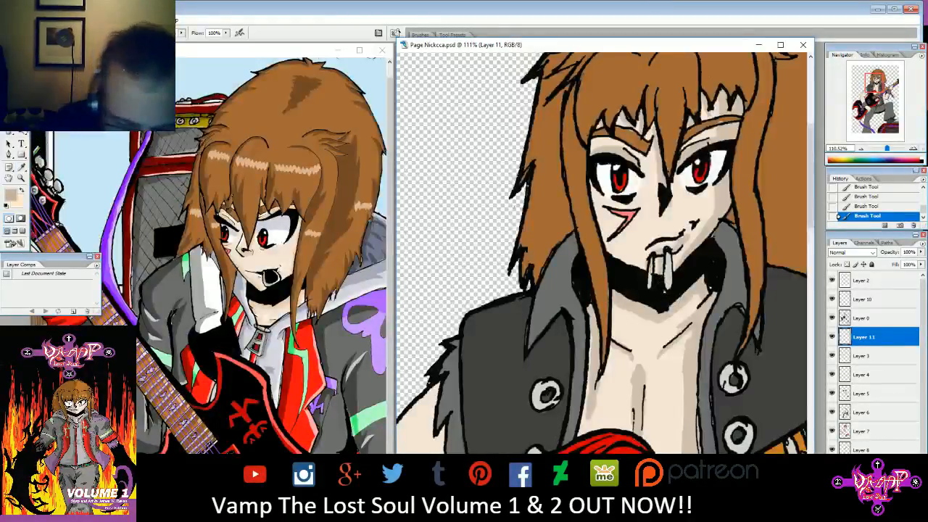
key("g")
left_click(697, 282)
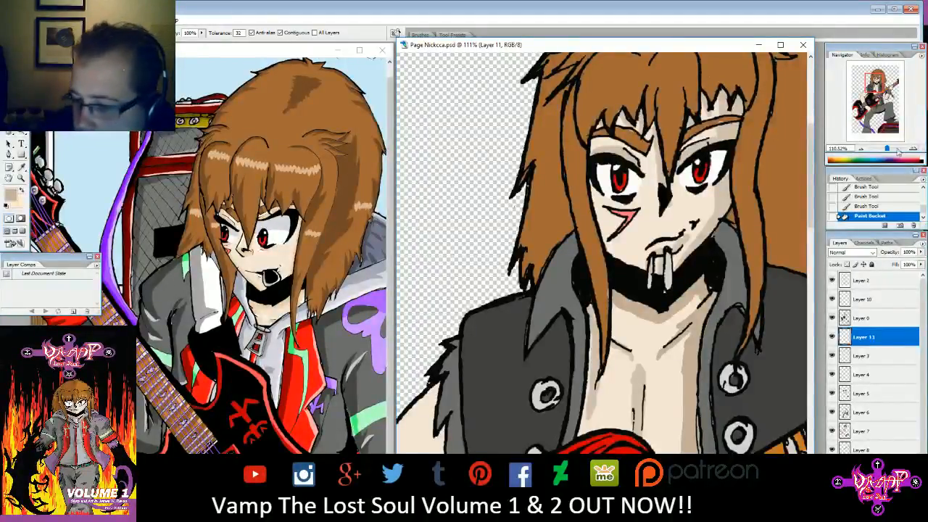
- Brush the adjusted shadow tone over the skin directly beneath the black neckband
left_click_drag(881, 88, 885, 91)
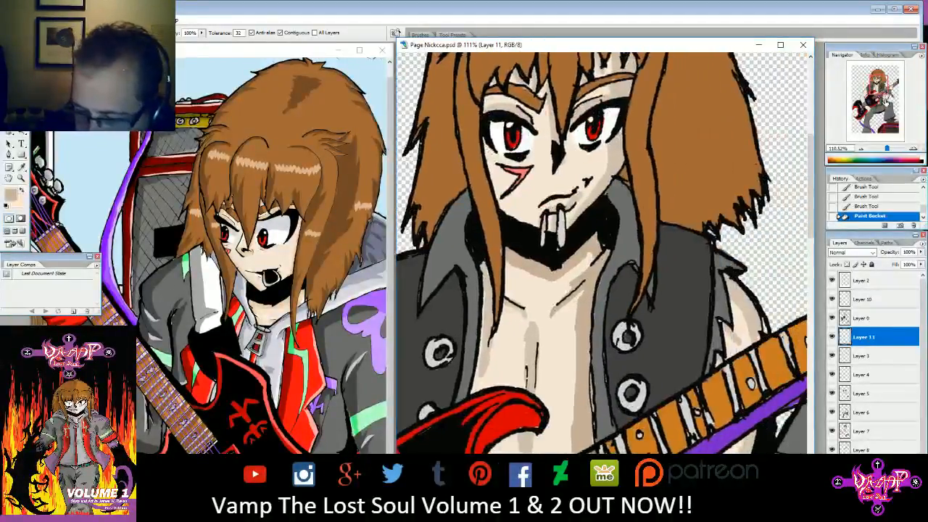
key("b")
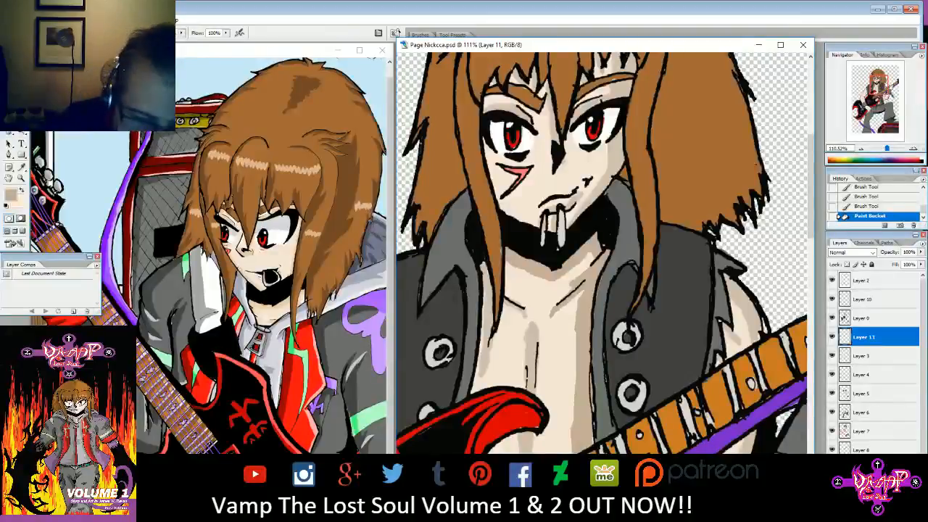
mouse_move(511, 261)
left_mouse_down()
mouse_move(554, 284)
mouse_move(595, 256)
left_mouse_up()
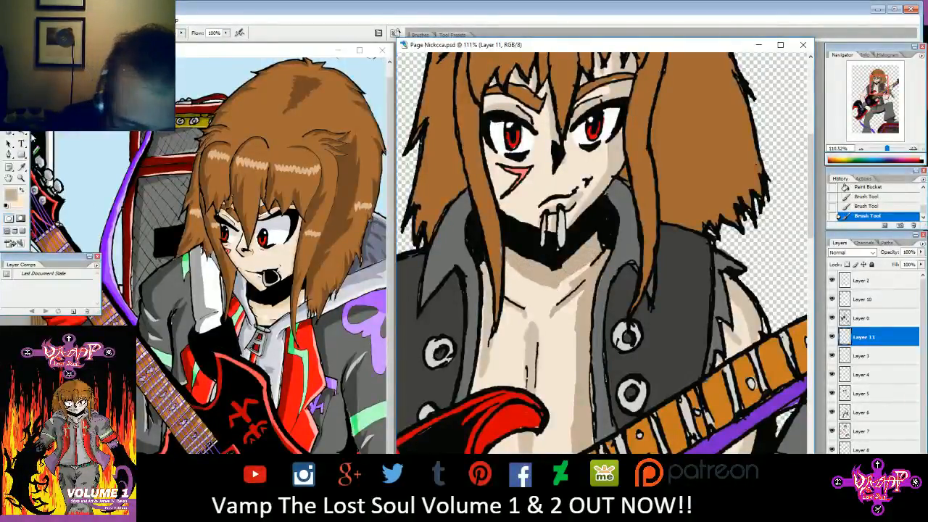
- Erase excess shadow along the lower edge of the neck shading beneath the black neckband, on both sides of the throat
key("e")
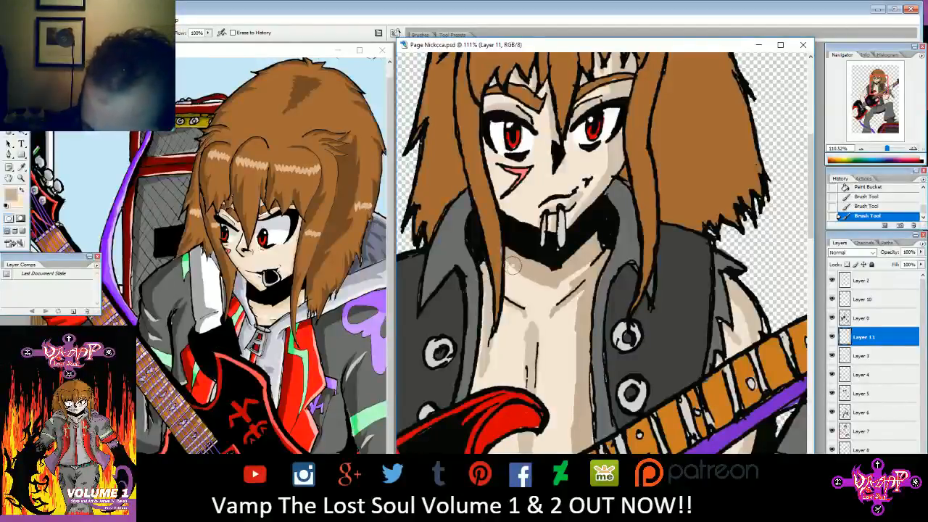
left_click_drag(521, 277, 505, 255)
left_click_drag(576, 268, 592, 256)
left_click_drag(562, 284, 553, 287)
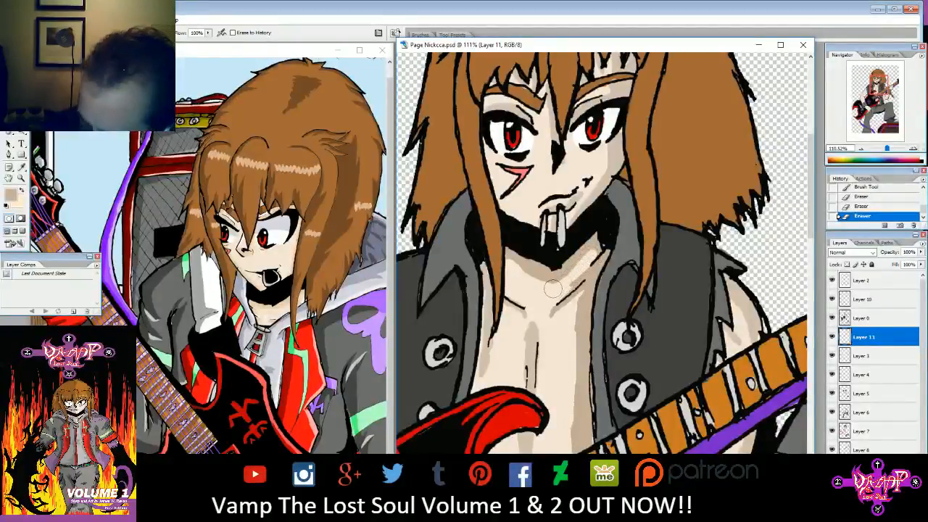
left_click_drag(590, 252, 572, 279)
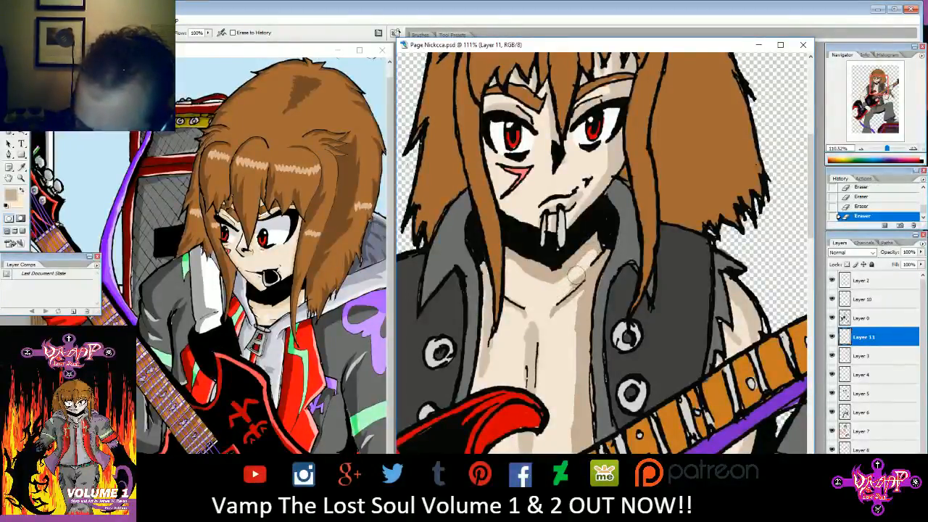
- Fill the existing chest shadows and the collar-side shadow with the adjusted skin shadow tone using the Paint Bucket
key("g")
left_click(527, 337)
left_click(518, 308)
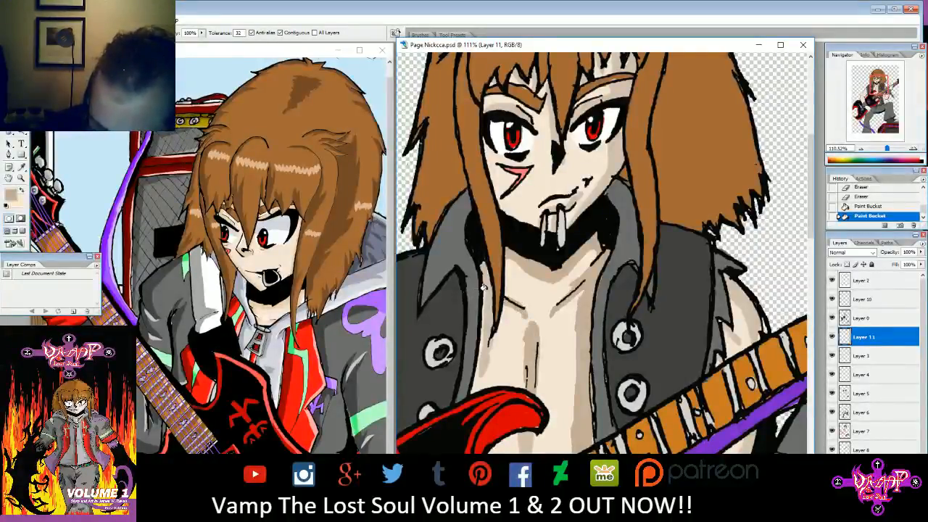
left_click(484, 287)
mouse_move(609, 377)
left_mouse_down()
mouse_move(520, 305)
mouse_move(652, 90)
left_mouse_up()
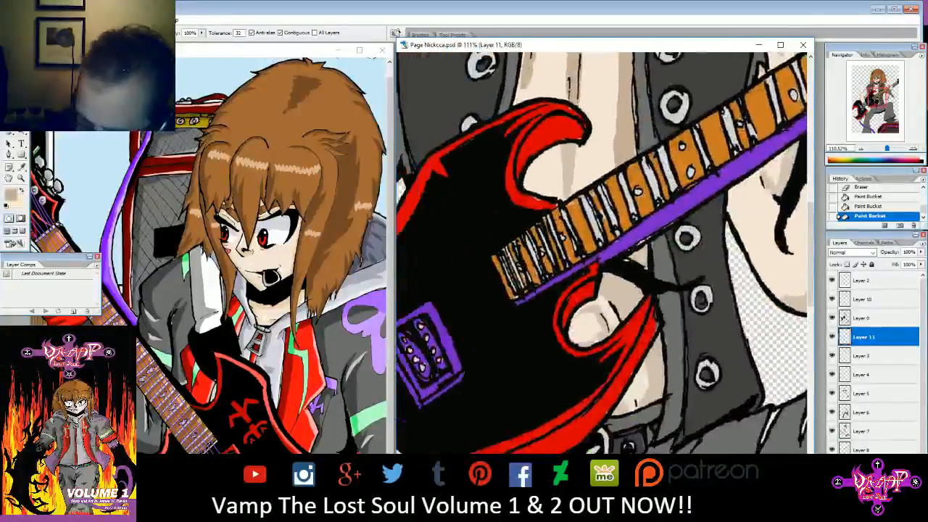
left_click_drag(623, 284, 602, 274)
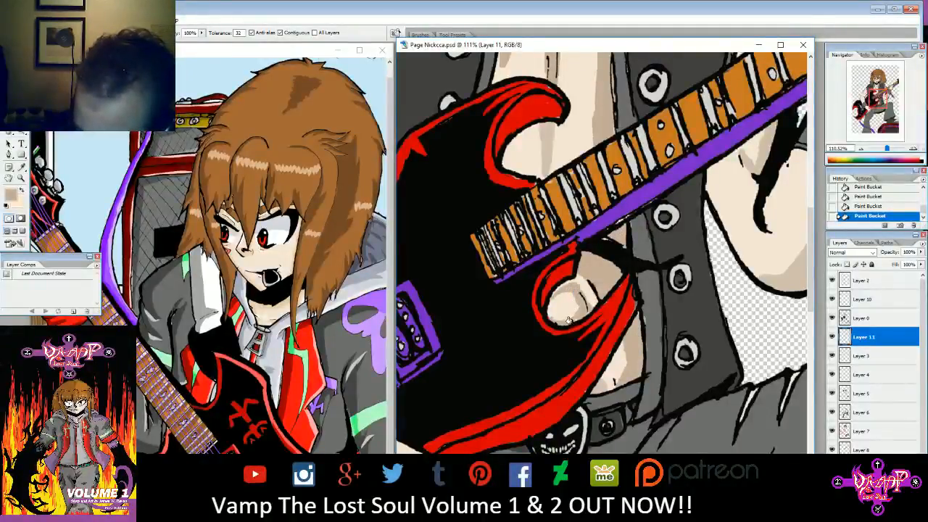
- Fill the shadow patches on the fretting arm's upper arm and forearm with the adjusted skin shadow tone
left_click_drag(606, 375, 447, 501)
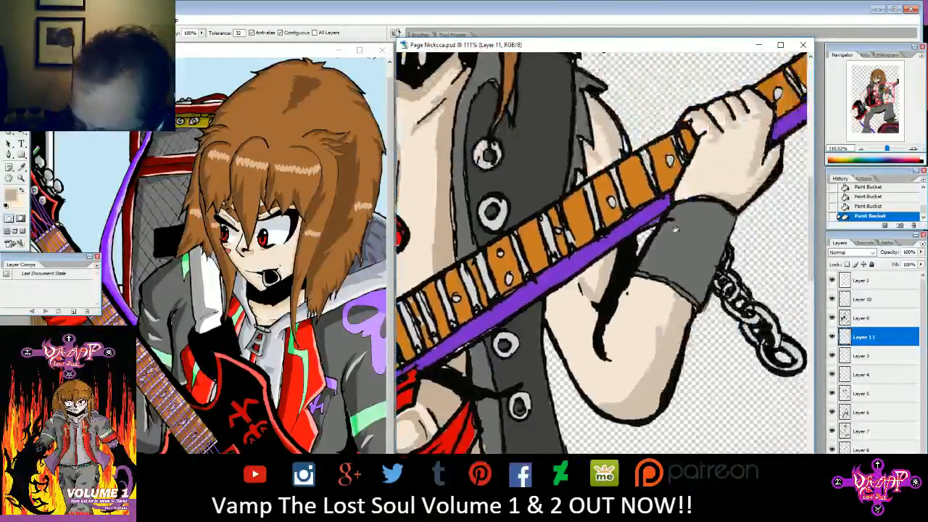
left_click(601, 277)
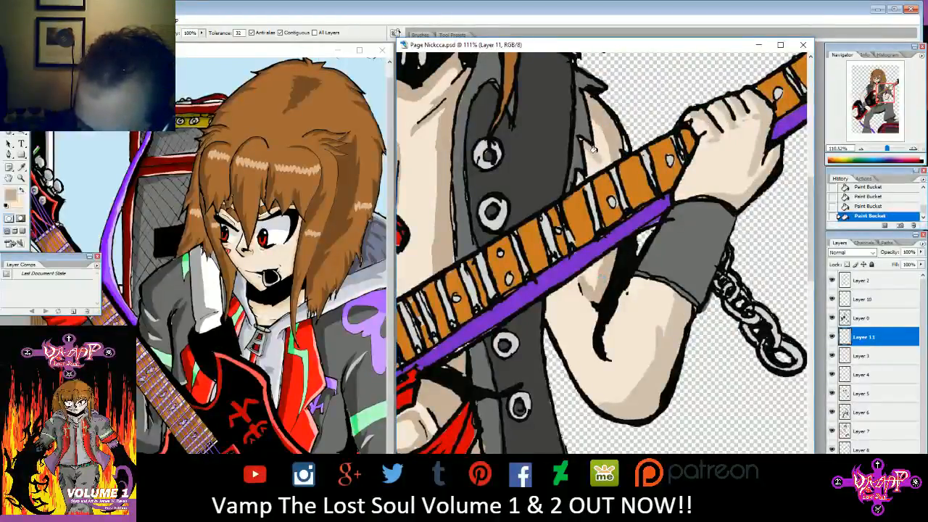
left_click(673, 327)
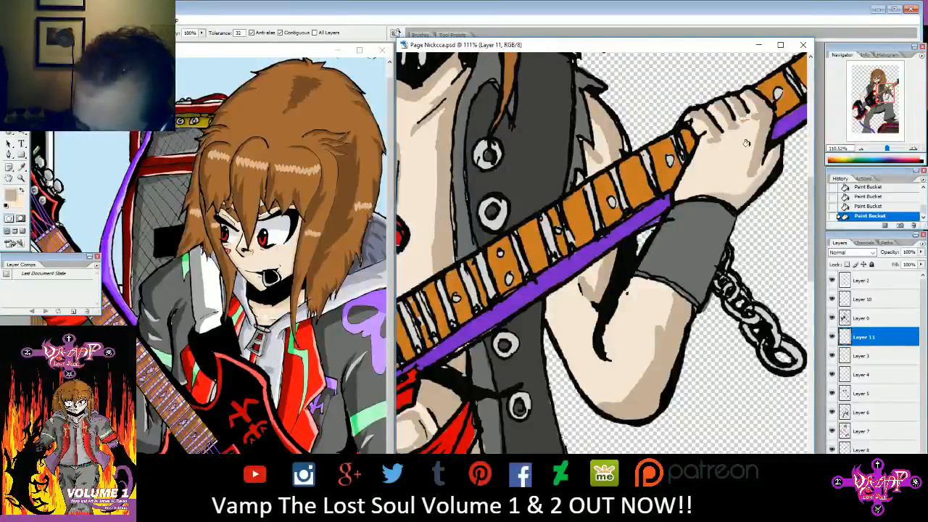
- Set the view to 100% and fill the forehead shadow beneath the fringe with the adjusted skin shadow tone
left_click_drag(887, 148, 887, 149)
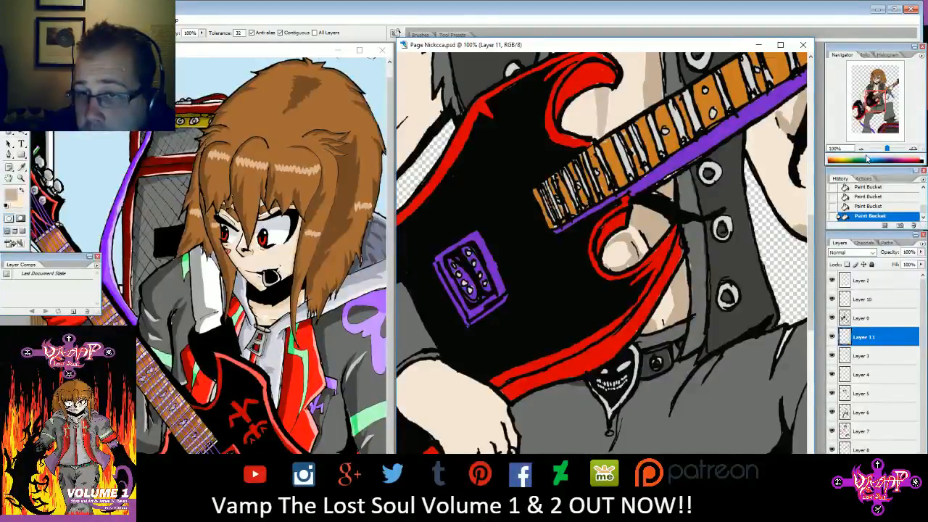
left_click_drag(875, 103, 879, 88)
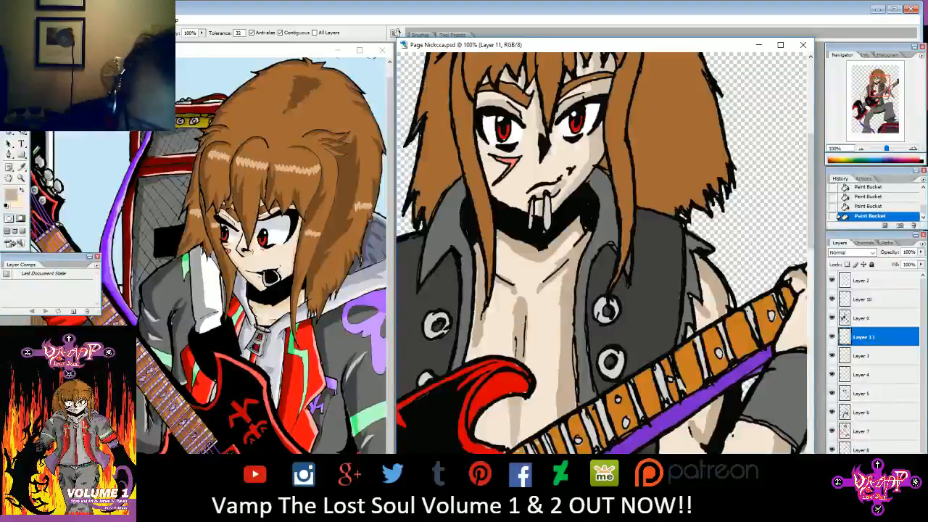
key("e")
left_click_drag(879, 87, 882, 81)
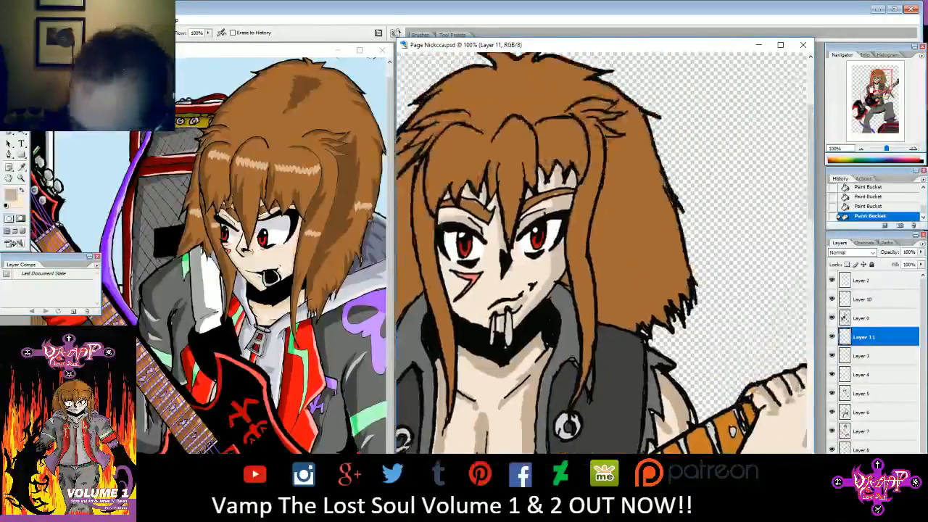
key("g")
left_click(558, 178)
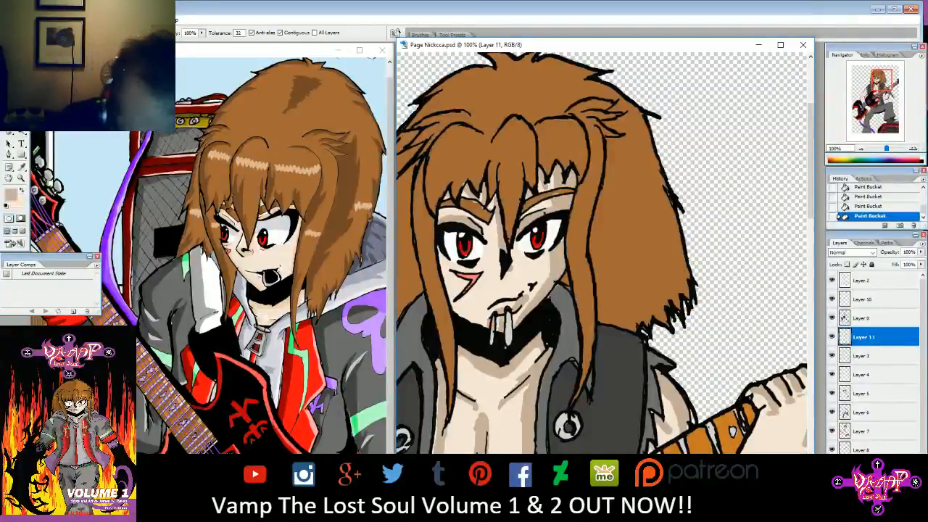
- Erase excess shadow around the mouth and chin and across the cheek beside the nose
key("e")
left_click_drag(498, 320, 495, 335)
left_click_drag(517, 294, 534, 293)
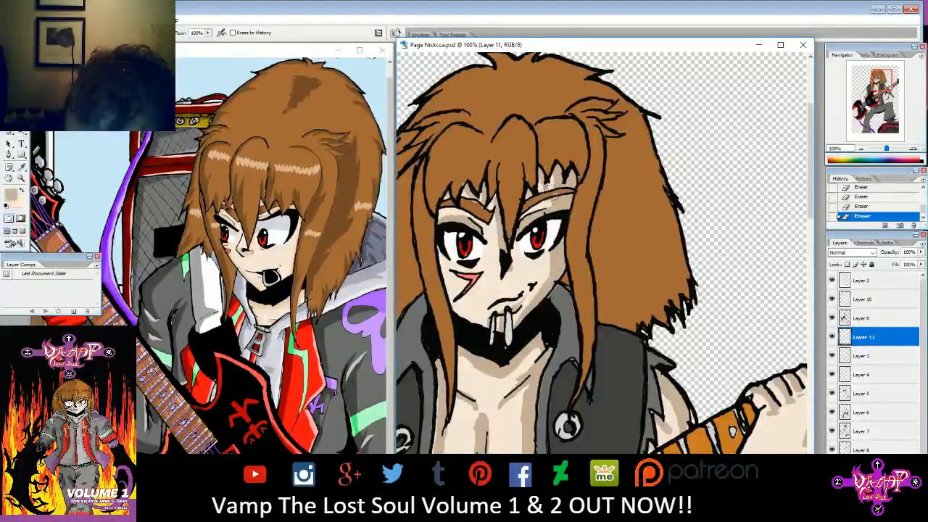
key("ctrl+z")
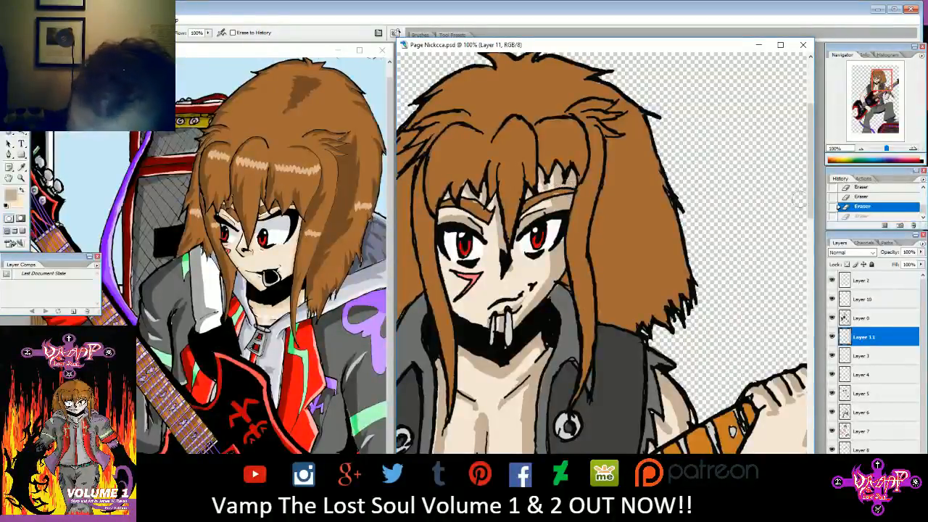
left_click(840, 216)
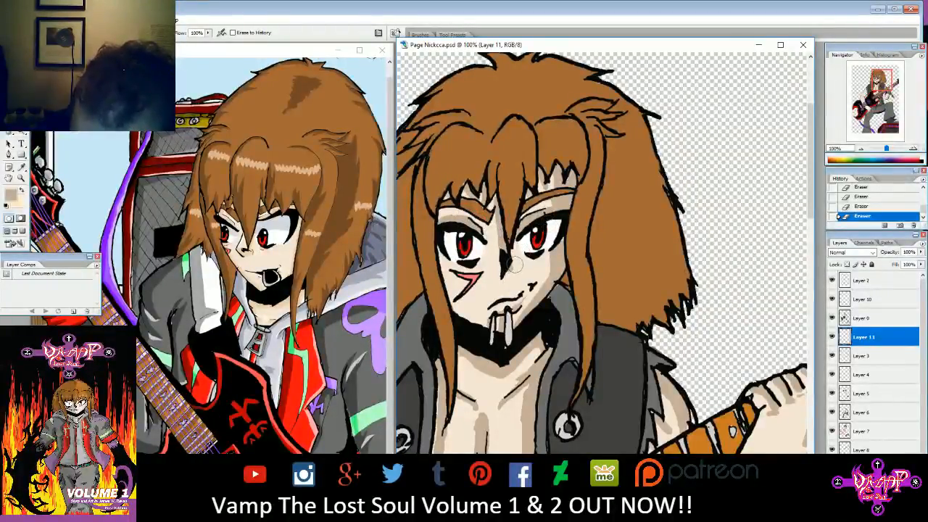
- Undo the last eraser stroke and erase again along the shadow at the chest's centre line above the guitar
scroll(516, 264, "down", 1)
left_click_drag(516, 265, 634, 114)
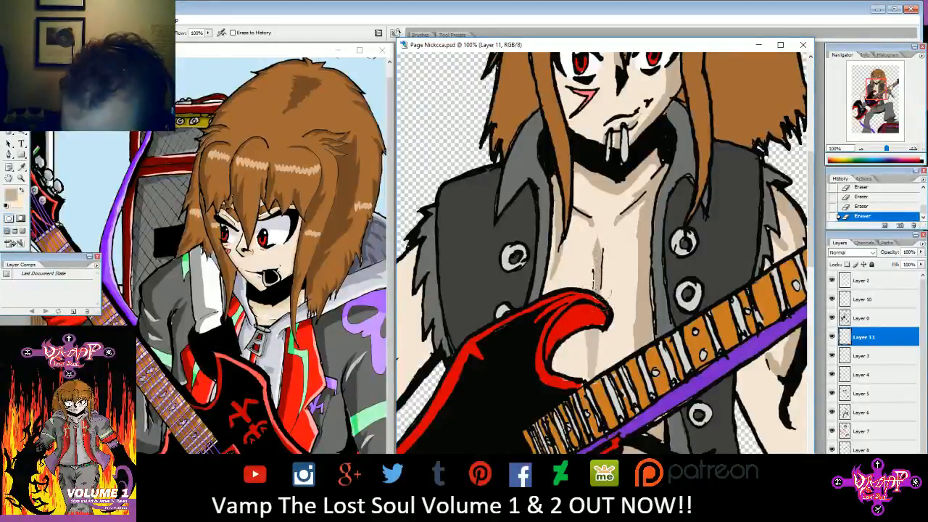
key("ctrl+z")
left_click_drag(588, 266, 594, 280)
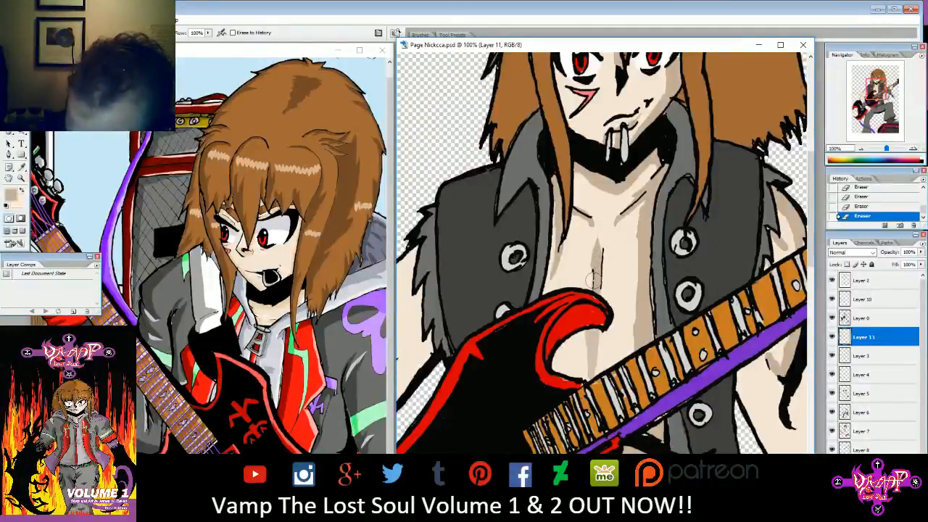
left_click_drag(879, 88, 876, 92)
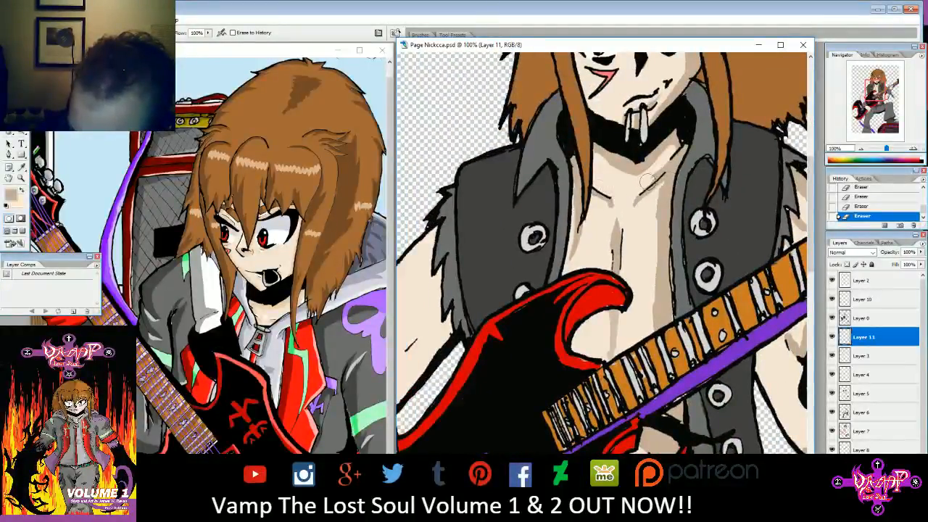
- Trim the shadow edges on the fretting hand with the Eraser, near the wrist and below the first finger
left_click_drag(876, 88, 884, 88)
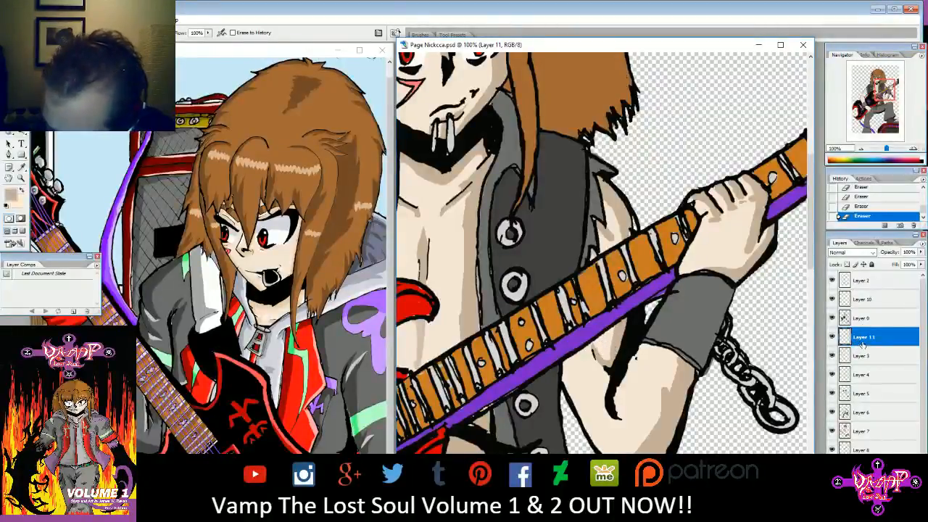
left_click(872, 265)
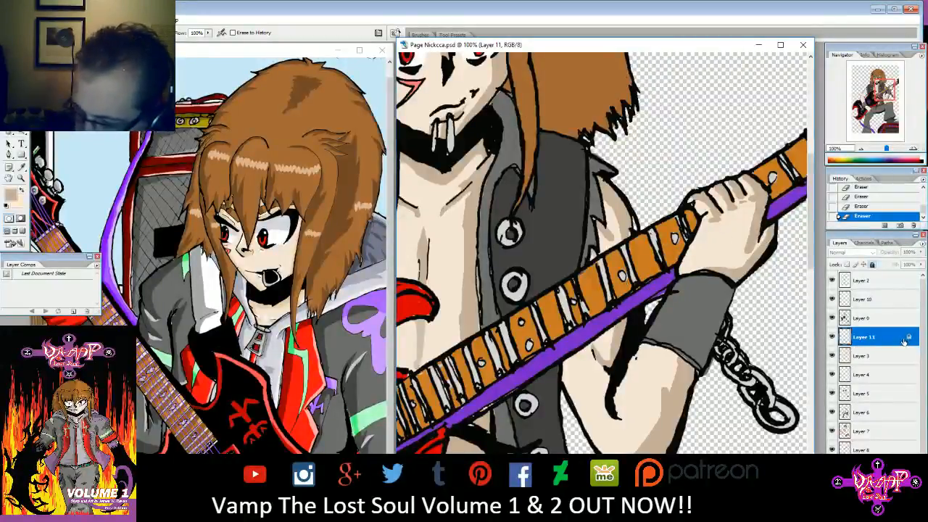
left_click(873, 265)
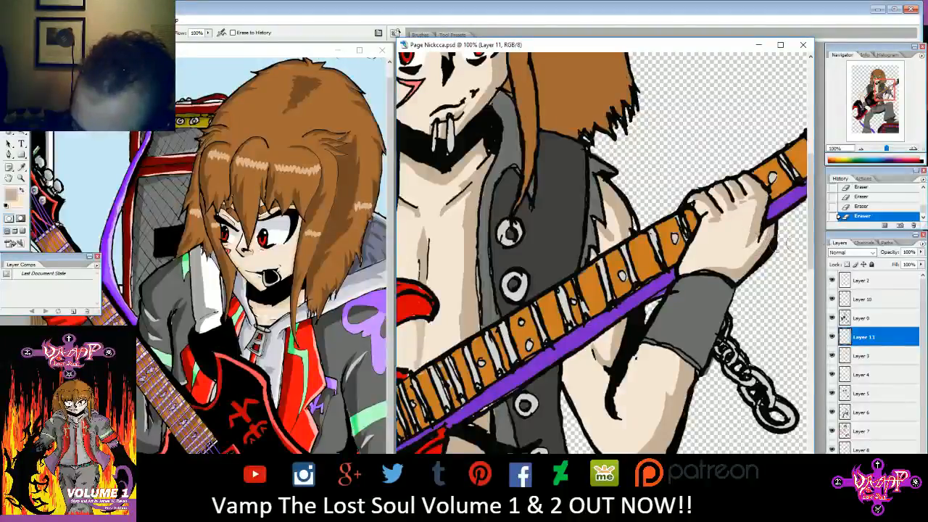
key("ctrl+z")
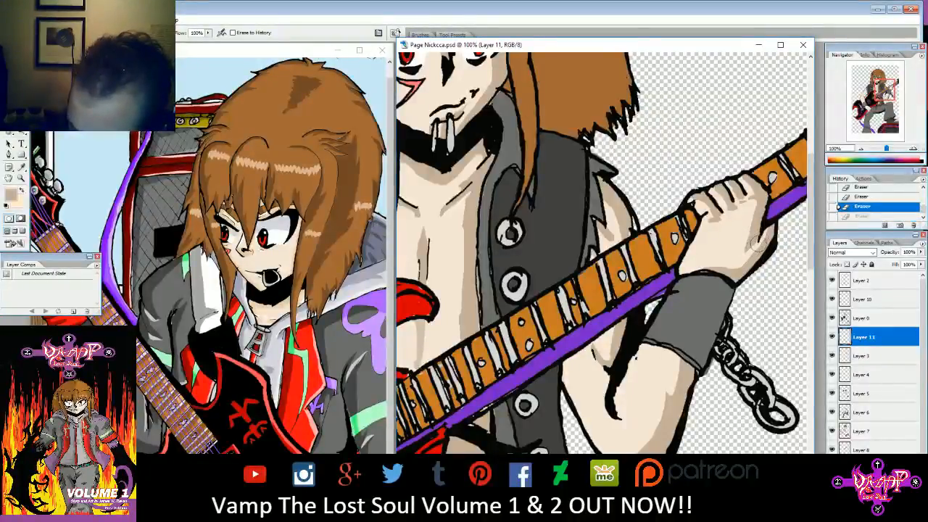
left_click_drag(757, 244, 754, 252)
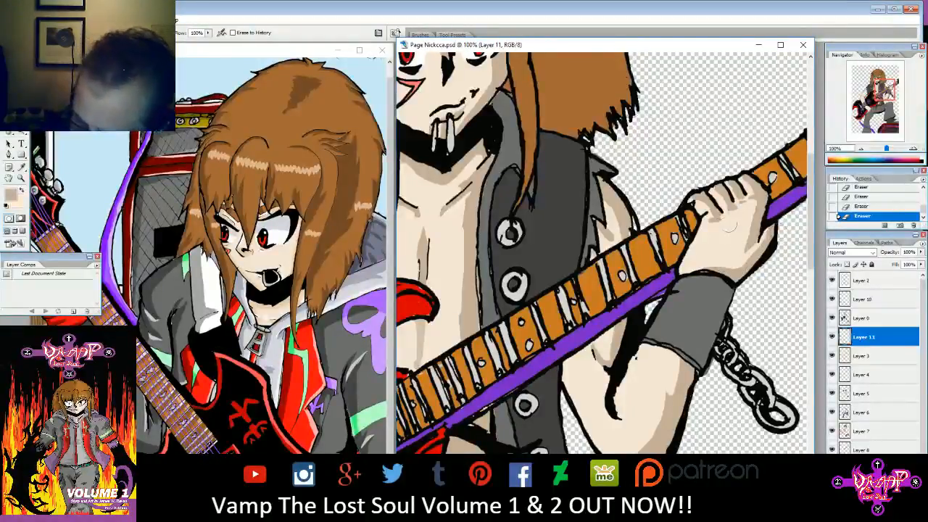
left_click_drag(701, 201, 708, 210)
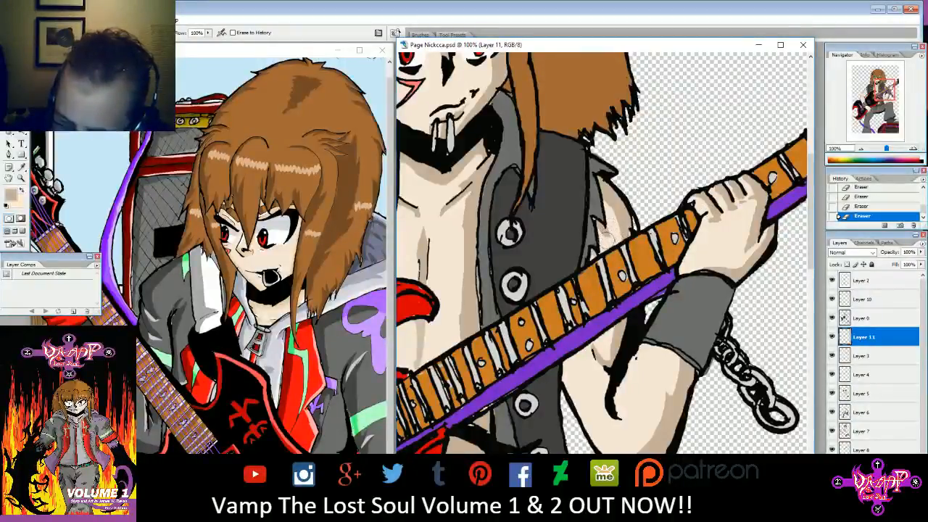
- Switch to the Brush, open its tip presets and dab shadow on the face beside the eye nearest the long hair lock
left_click_drag(510, 234, 761, 274)
left_click_drag(873, 88, 873, 82)
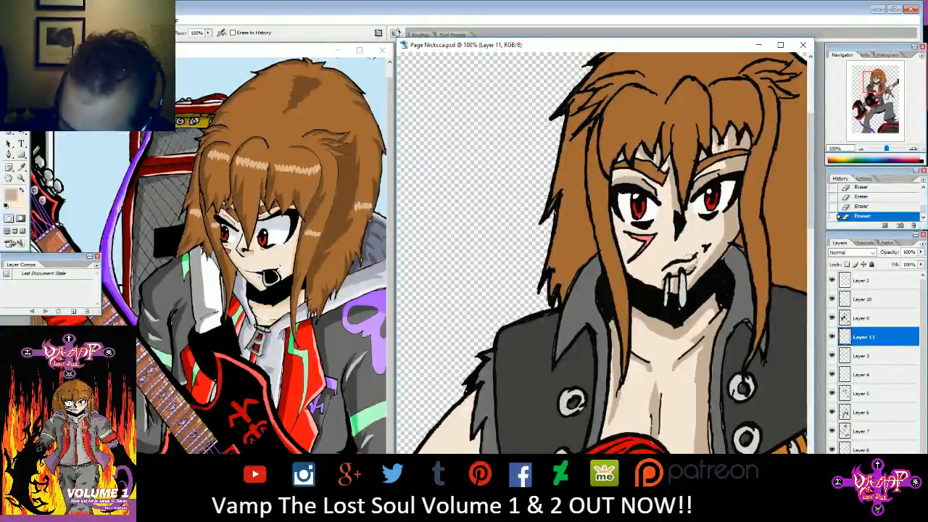
left_click_drag(741, 230, 711, 230)
key("b")
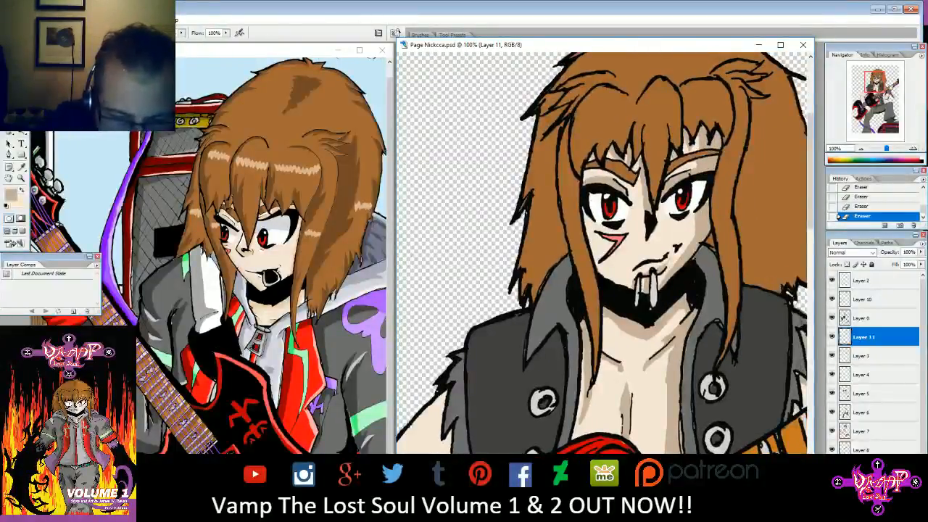
left_click(57, 33)
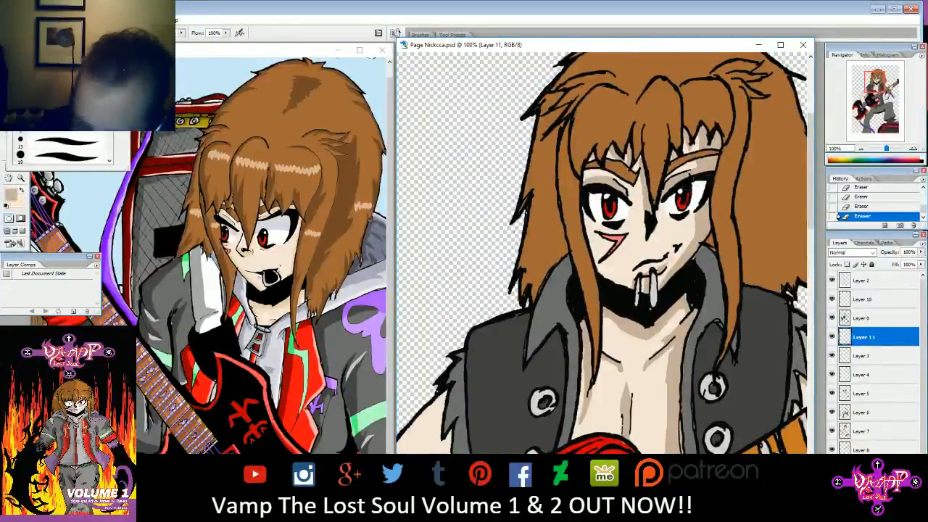
left_click_drag(708, 203, 704, 201)
- Brush skin shadows on the strumming arm below the jagged vest edge and along the underside down to the inner elbow
mouse_move(652, 283)
left_mouse_down()
mouse_move(698, 219)
mouse_move(786, 129)
mouse_move(806, 90)
left_mouse_up()
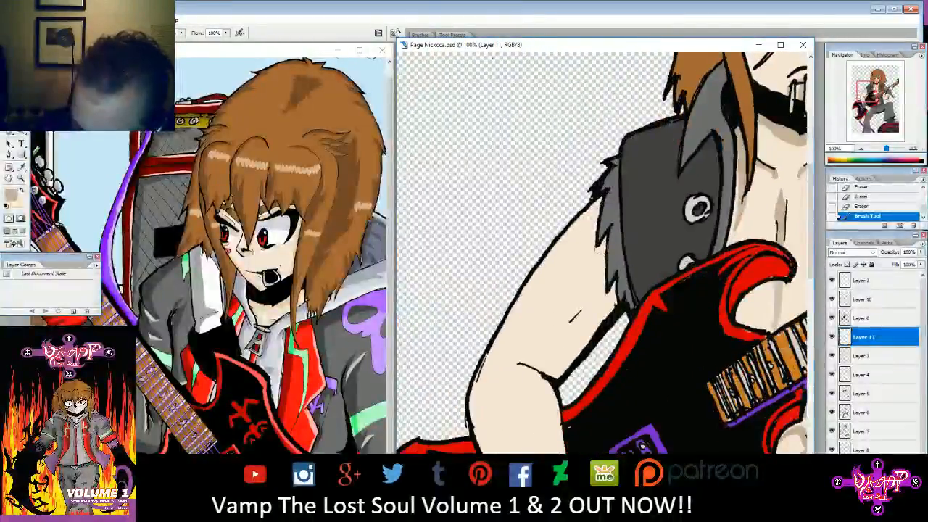
left_click_drag(595, 213, 589, 281)
left_click_drag(598, 233, 598, 310)
mouse_move(520, 363)
left_mouse_down()
mouse_move(578, 349)
mouse_move(590, 315)
mouse_move(539, 358)
mouse_move(596, 304)
mouse_move(583, 331)
left_mouse_up()
mouse_move(532, 360)
left_mouse_down()
mouse_move(554, 368)
mouse_move(574, 343)
mouse_move(555, 369)
left_mouse_up()
left_click_drag(598, 319, 612, 282)
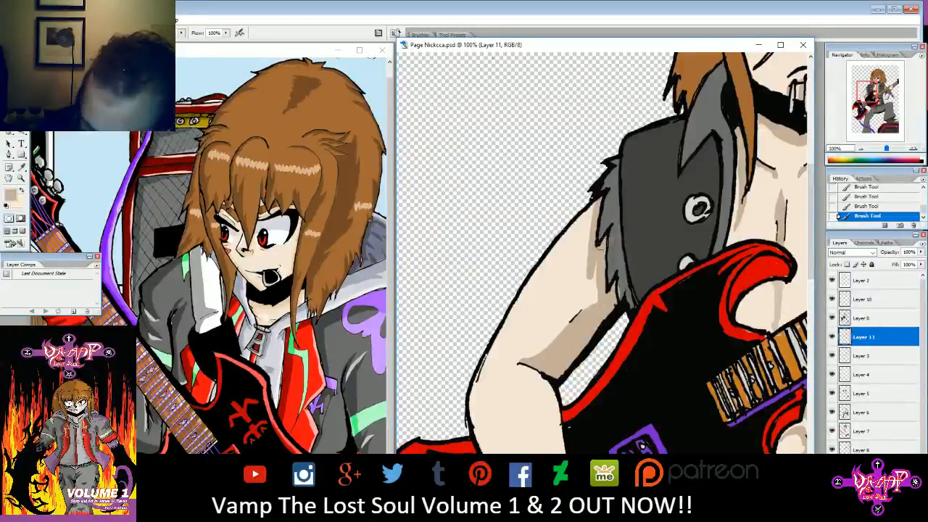
- Erase shadow paint that spills onto the jagged vest edge beside the strumming arm
key("e")
left_click_drag(625, 287, 620, 294)
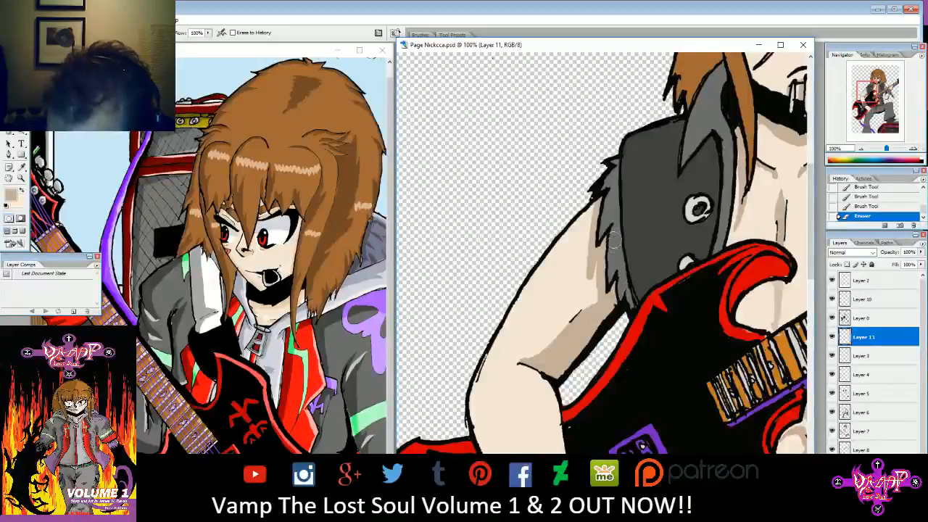
left_click_drag(607, 226, 617, 210)
- Lock the transparent pixels of Layer 11 and brush over the shadow at the strumming arm's inner elbow
key("b")
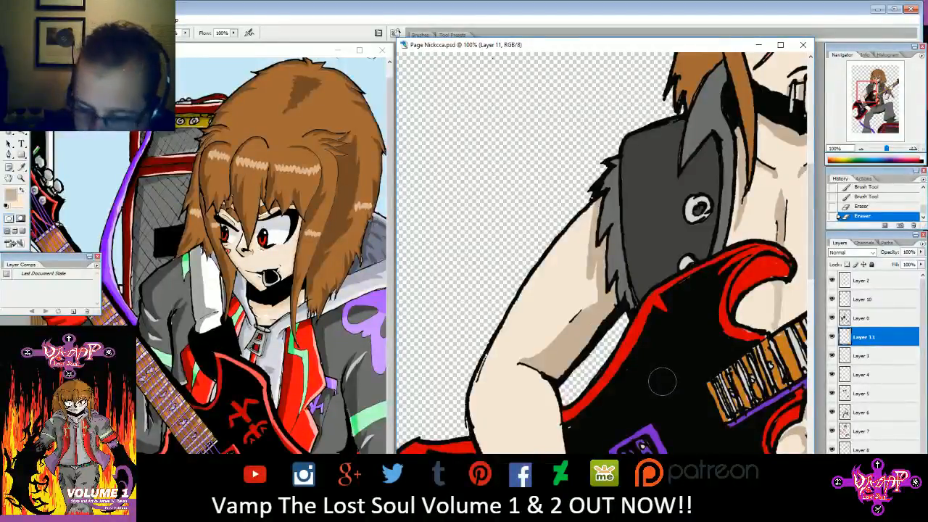
key("b")
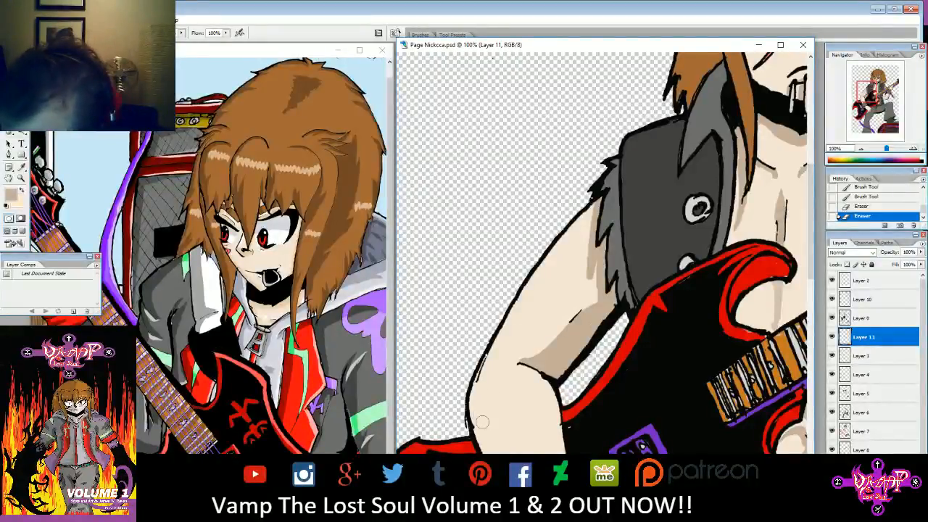
left_click(848, 265)
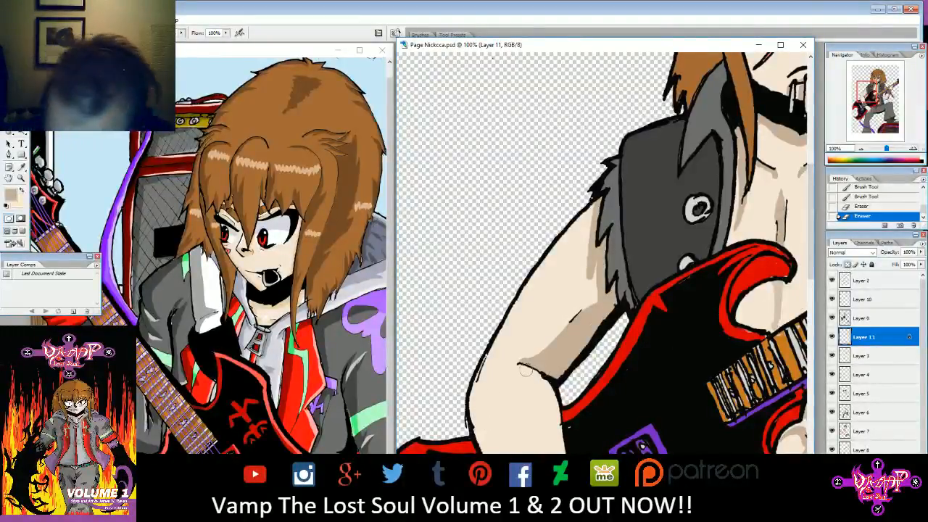
left_click_drag(523, 367, 554, 372)
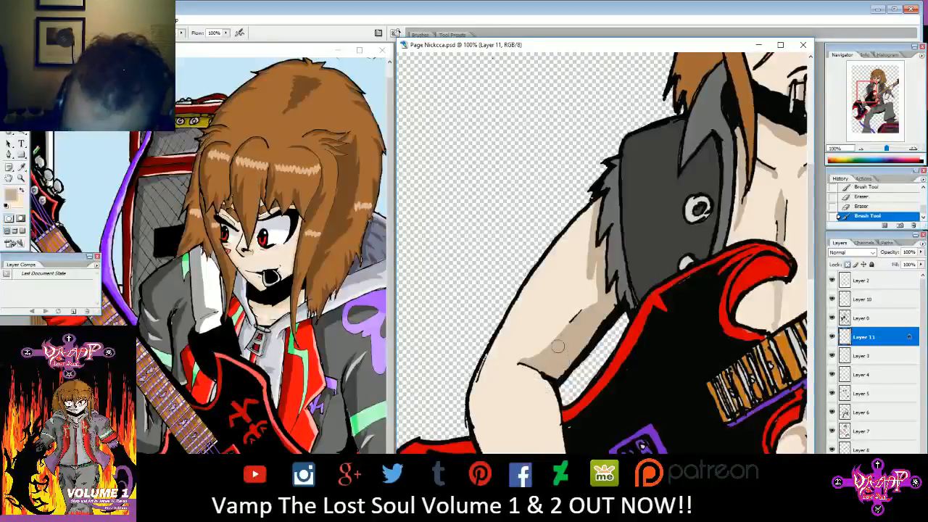
- Brush over the inner-elbow shadow, turn off Layer 11's transparency lock, and extend the shadow from the elbow crease down the forearm to the wristband
left_click_drag(544, 340, 563, 324)
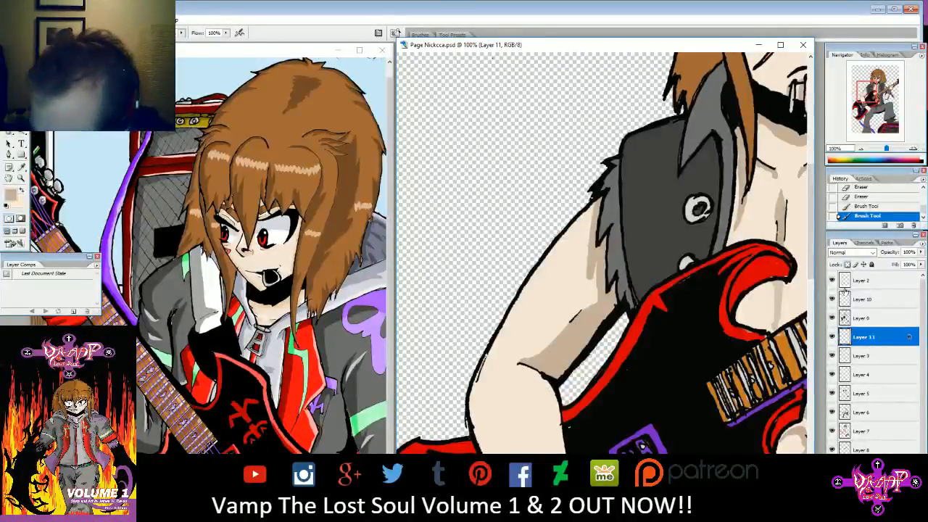
left_click(848, 265)
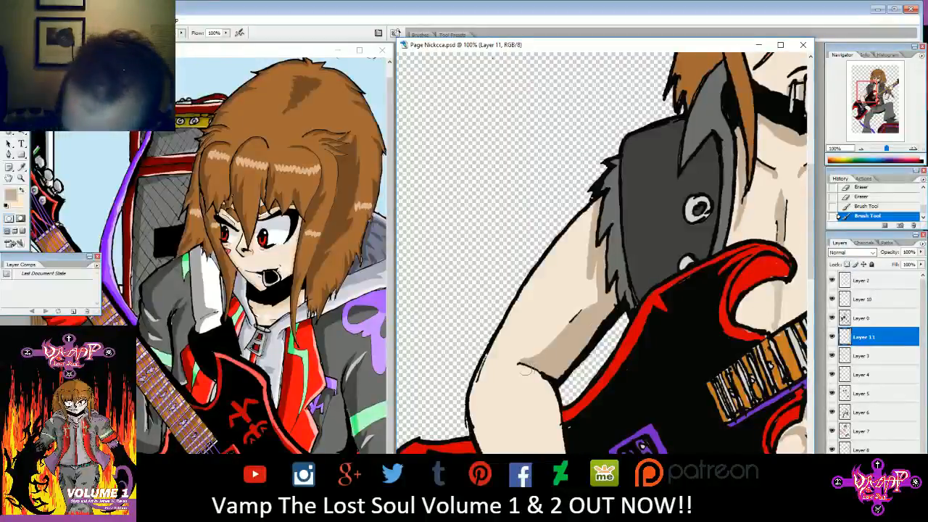
left_click_drag(514, 366, 548, 398)
left_click_drag(510, 364, 551, 414)
mouse_move(516, 294)
left_mouse_down()
mouse_move(526, 150)
mouse_move(536, 140)
left_mouse_up()
mouse_move(542, 216)
left_mouse_down()
mouse_move(573, 249)
mouse_move(568, 228)
mouse_move(578, 323)
mouse_move(579, 298)
left_mouse_up()
mouse_move(539, 208)
left_mouse_down()
mouse_move(521, 206)
mouse_move(558, 244)
mouse_move(573, 323)
left_mouse_up()
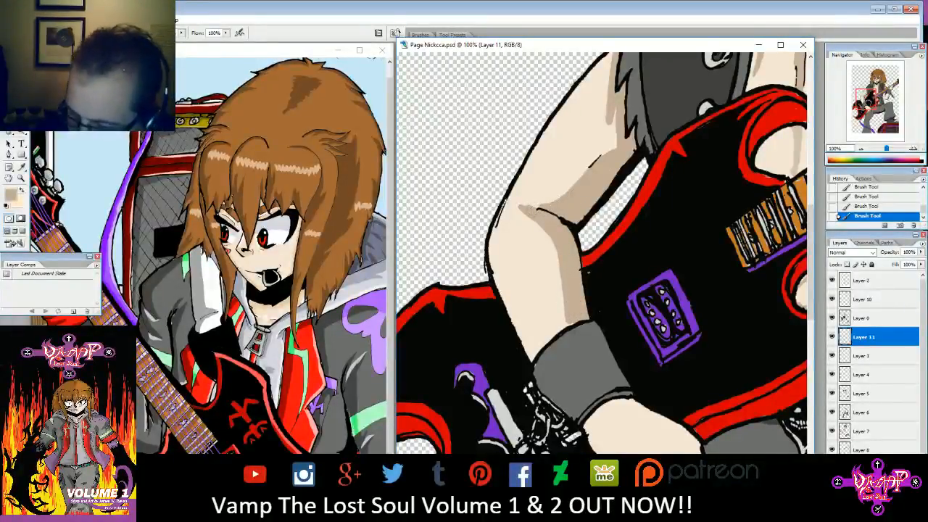
- Brush skin shadows along the upper edge of the strumming hand below the wristband and down the sides of its fingers
scroll(577, 195, "down", 3)
left_click_drag(621, 285, 668, 333)
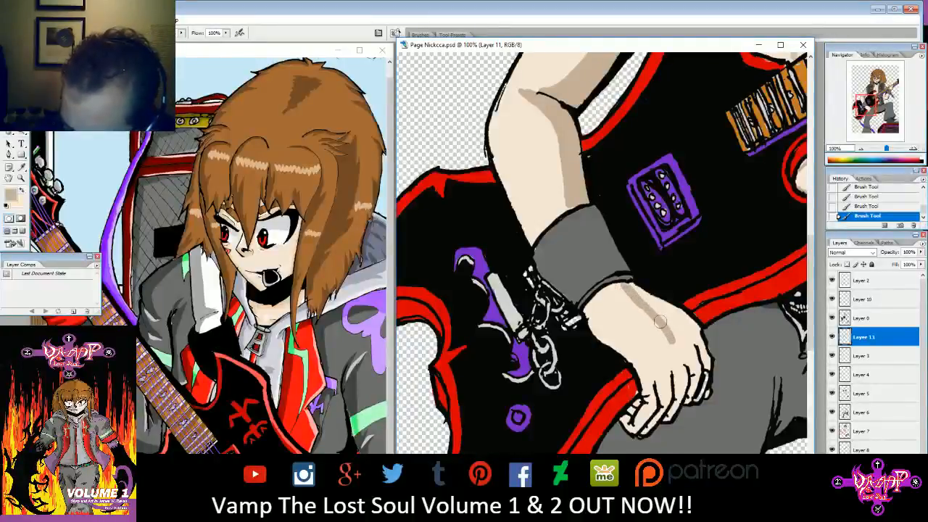
key("ctrl+z")
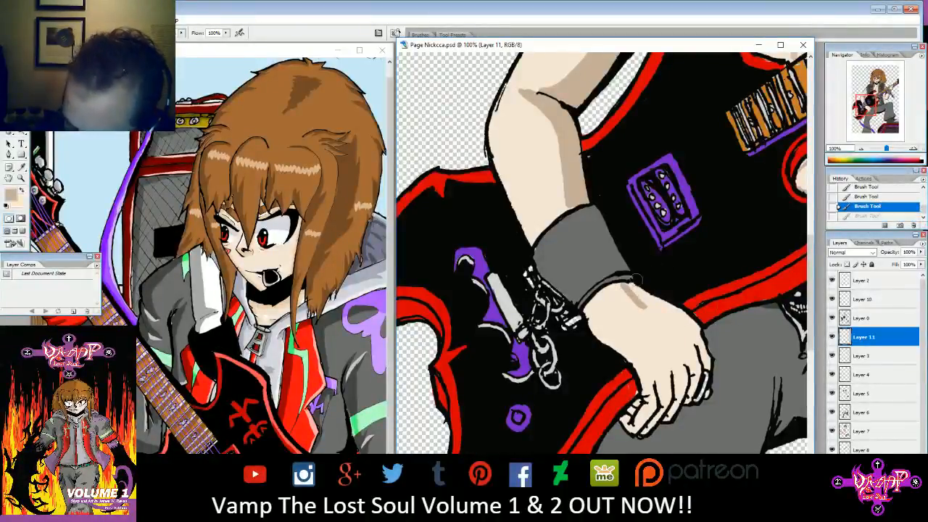
mouse_move(689, 324)
left_mouse_down()
mouse_move(710, 374)
mouse_move(707, 393)
left_mouse_up()
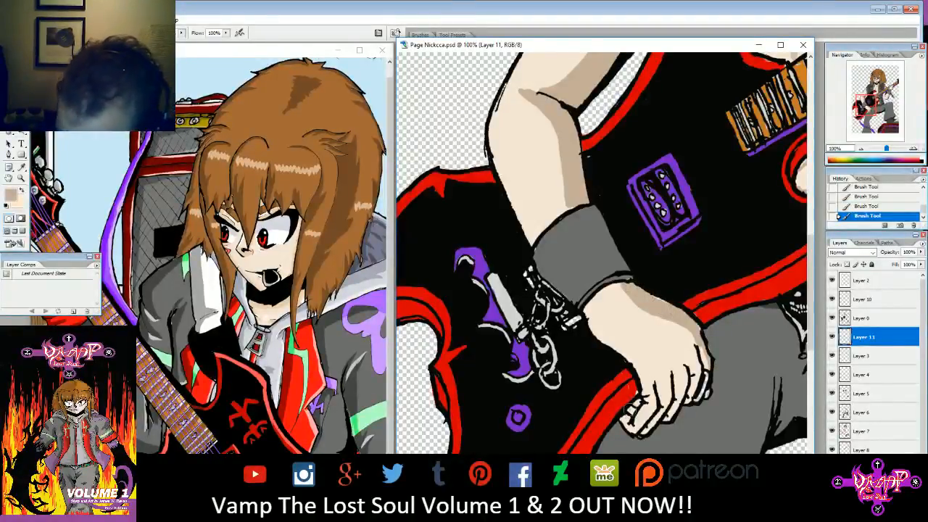
left_click_drag(632, 419, 637, 429)
mouse_move(648, 392)
left_mouse_down()
mouse_move(652, 379)
mouse_move(668, 391)
mouse_move(659, 422)
left_mouse_up()
left_click_drag(683, 365, 671, 418)
left_click_drag(694, 346, 684, 408)
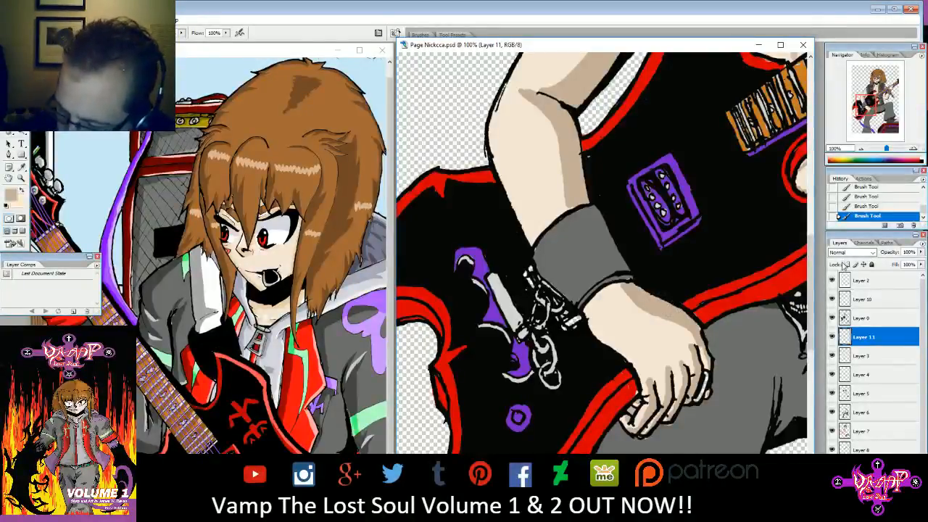
- Set the foreground colour to c4ac97 and brush shadow on the strumming forearm beside the wristband and on the hand's knuckles
left_click(16, 196)
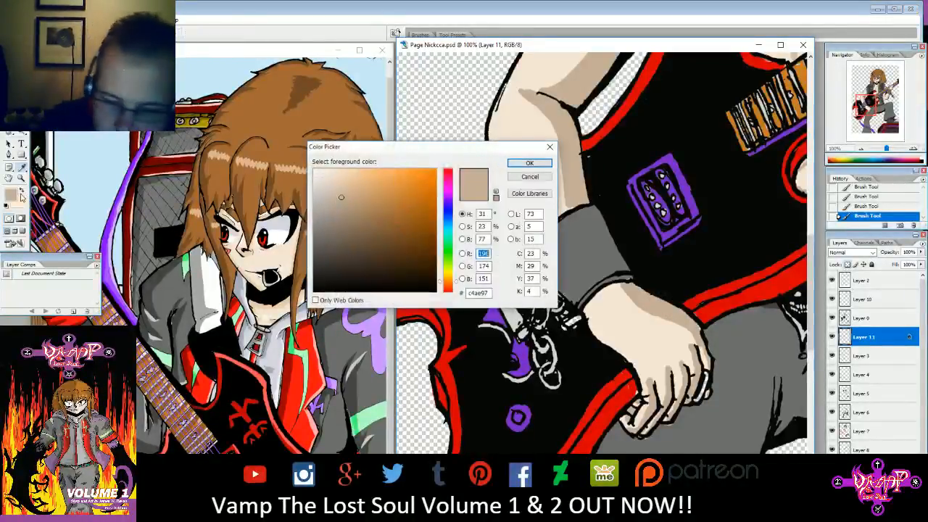
left_click(448, 284)
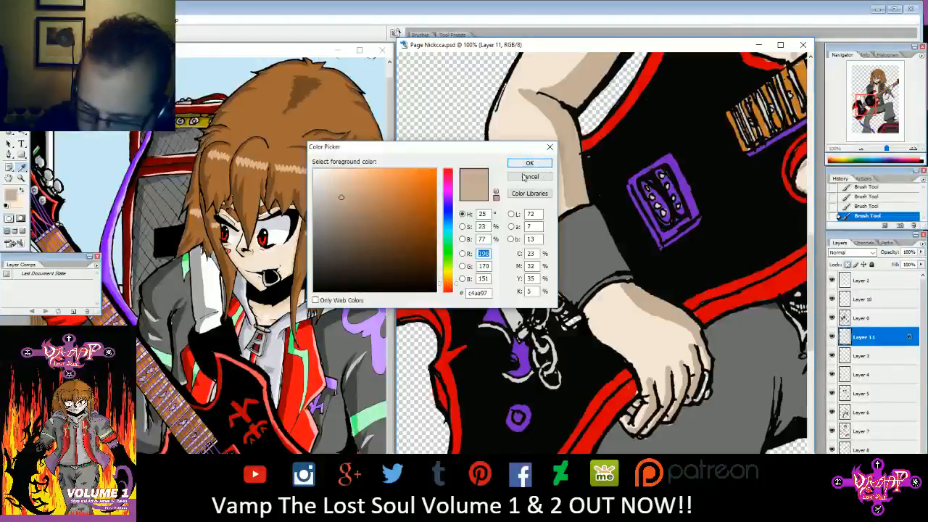
left_click_drag(448, 282, 448, 284)
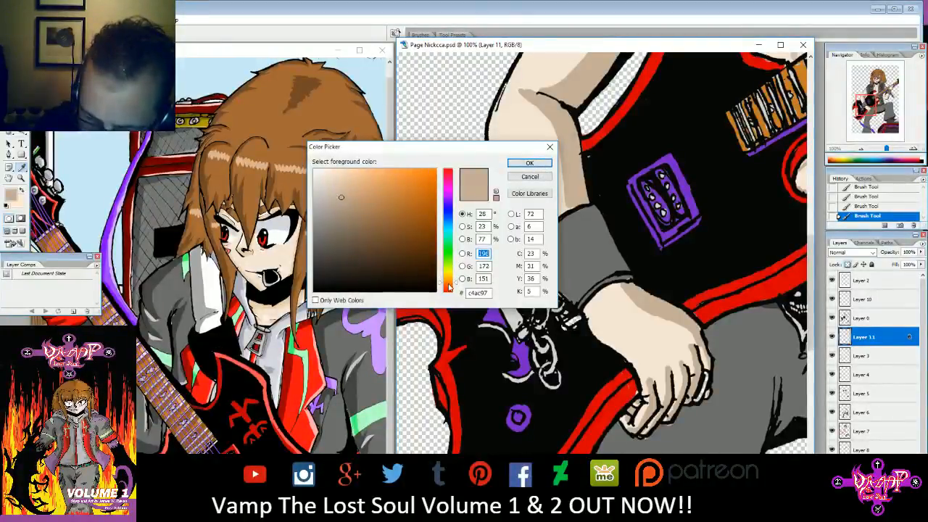
left_click(552, 161)
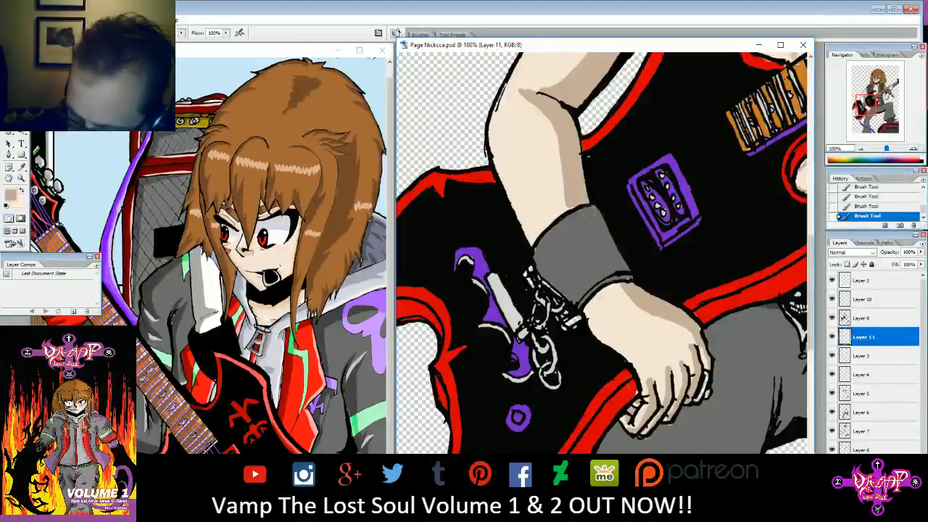
left_click_drag(571, 203, 572, 208)
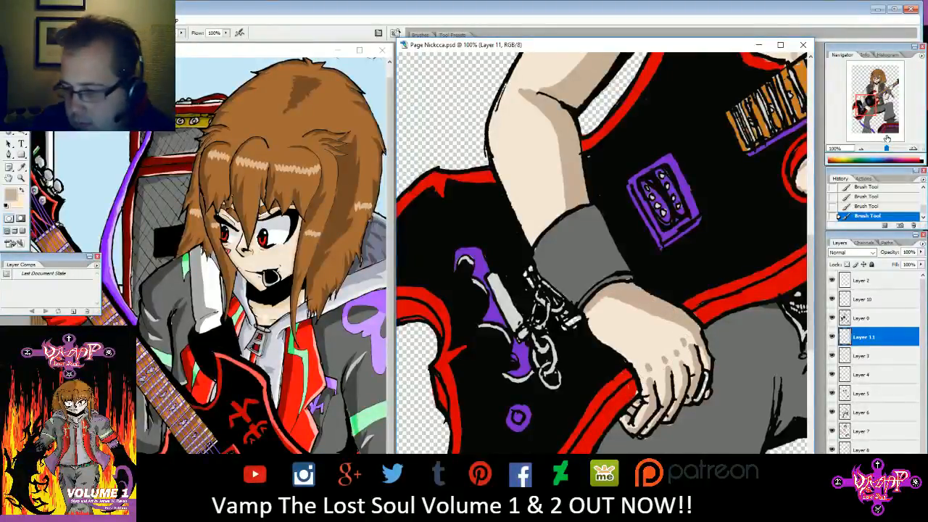
- Erase stray shadow paint on the skin inside the guitar's lower cutout and along the vest opening beside the belly and chest
left_click_drag(886, 148, 885, 148)
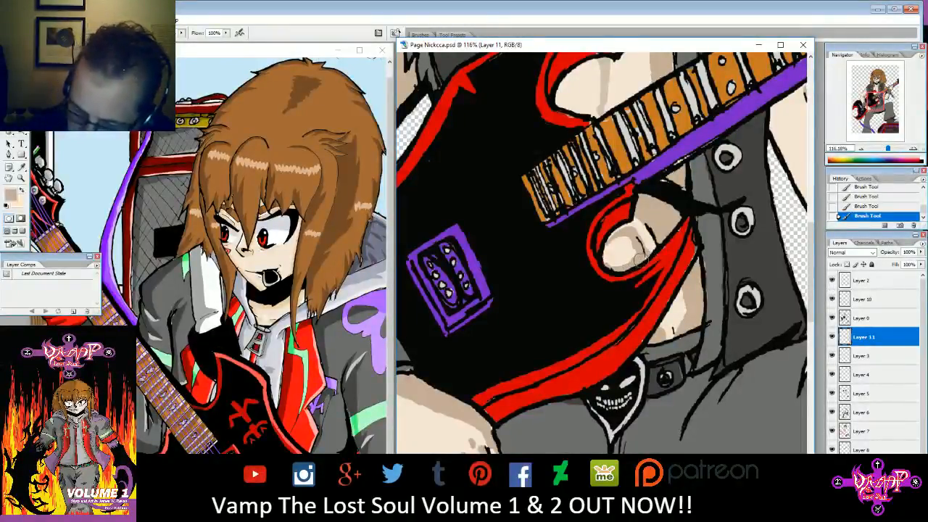
key("e")
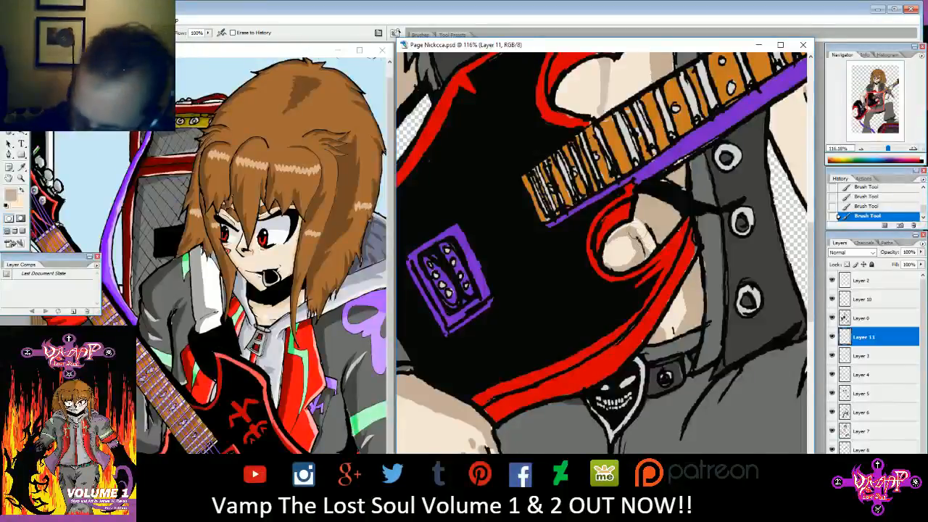
mouse_move(646, 253)
left_mouse_down()
mouse_move(638, 226)
mouse_move(625, 221)
left_mouse_up()
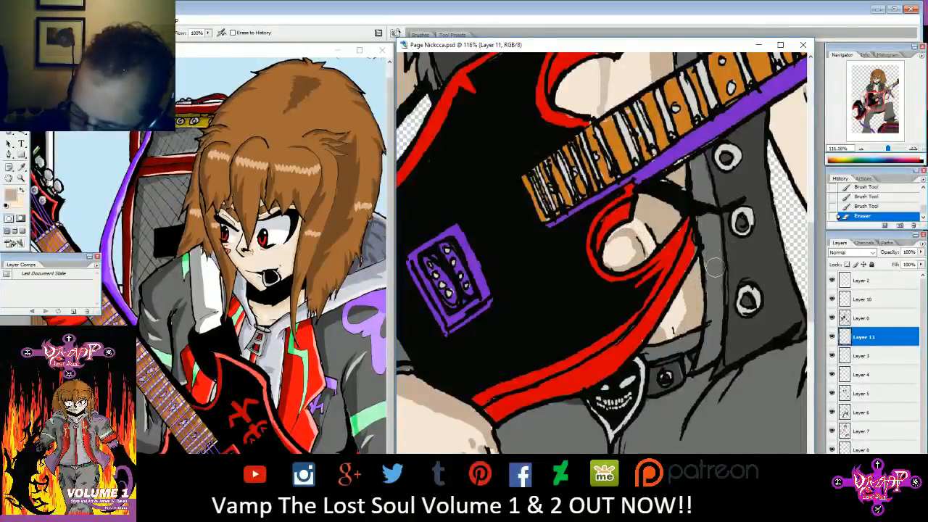
left_click_drag(714, 292, 713, 283)
mouse_move(673, 123)
left_mouse_down()
mouse_move(720, 297)
mouse_move(651, 450)
left_mouse_up()
left_click_drag(650, 219, 661, 235)
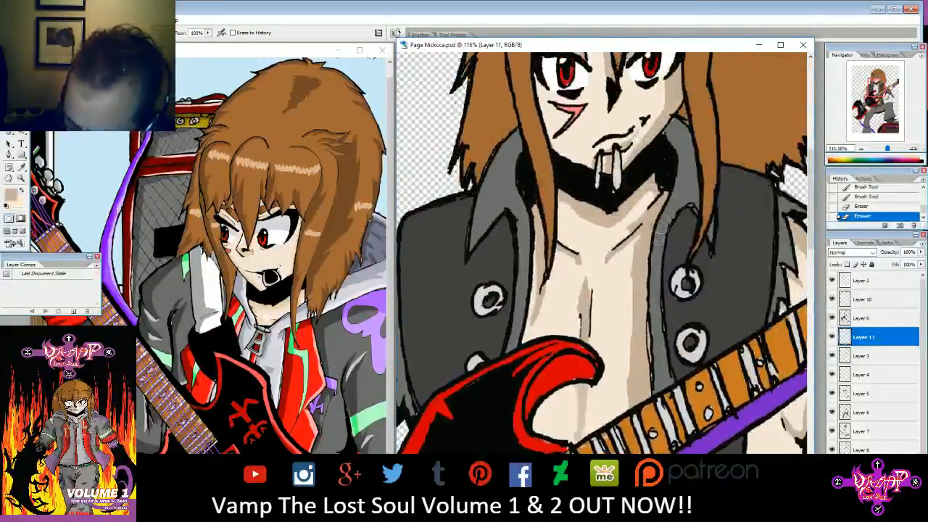
left_click_drag(653, 272, 657, 325)
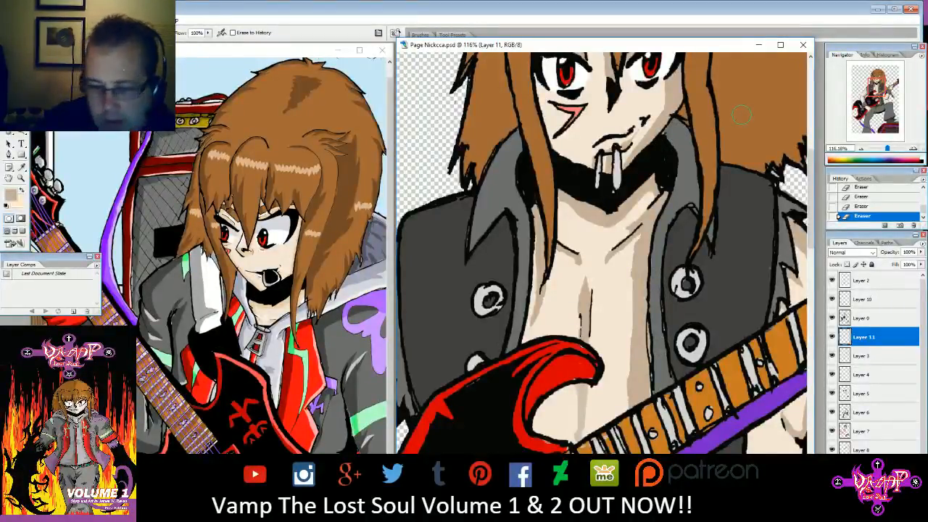
- Lock the transparent pixels of Layer 11 and set the foreground colour to c4a797
left_click(846, 265)
left_click(13, 193)
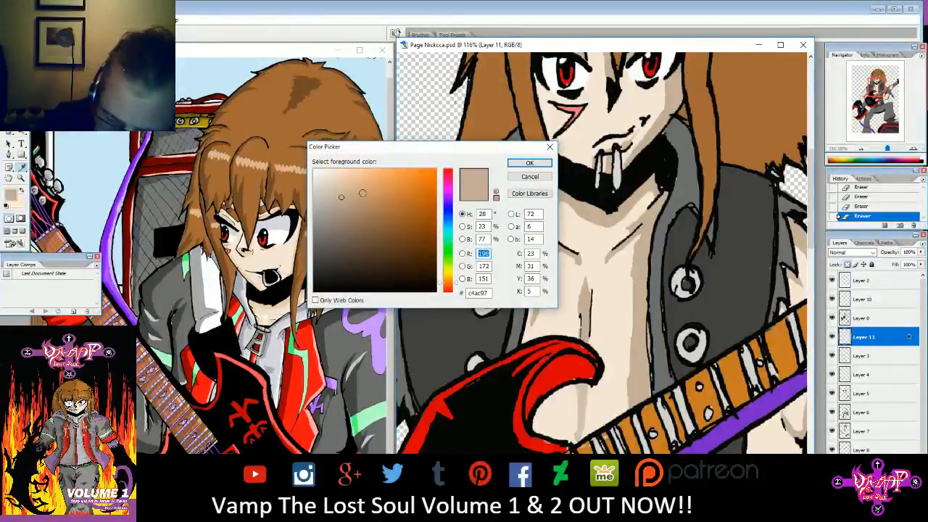
left_click(450, 293)
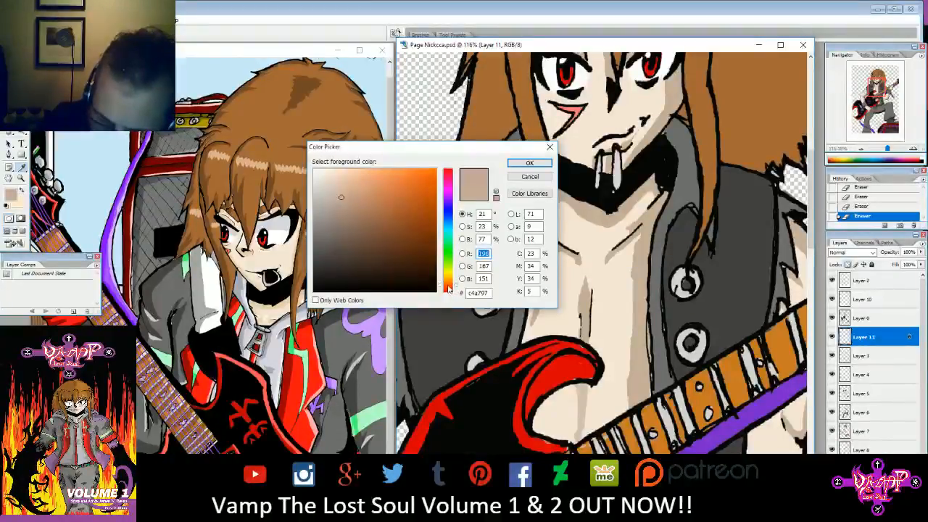
left_click(530, 163)
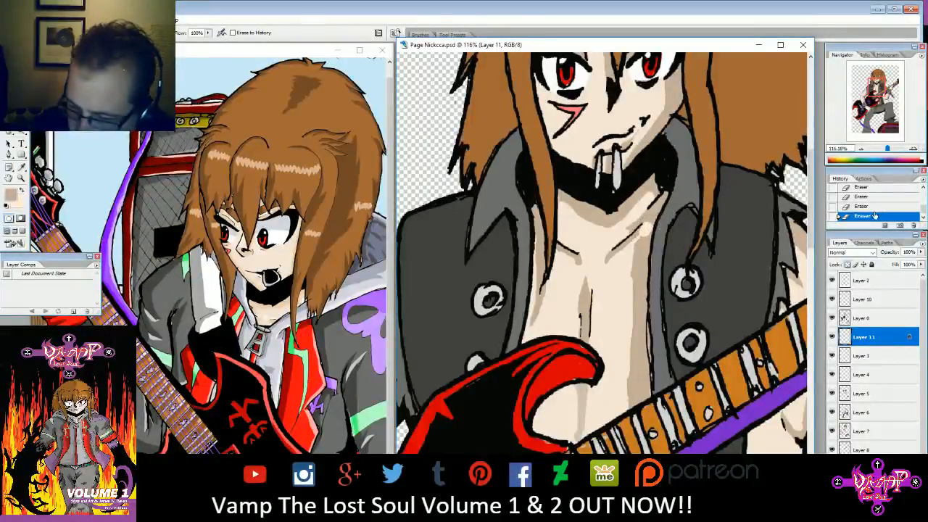
- Try eraser and brush strokes on the chest shadows near the collarbone and the vest opening
key("ctrl+z")
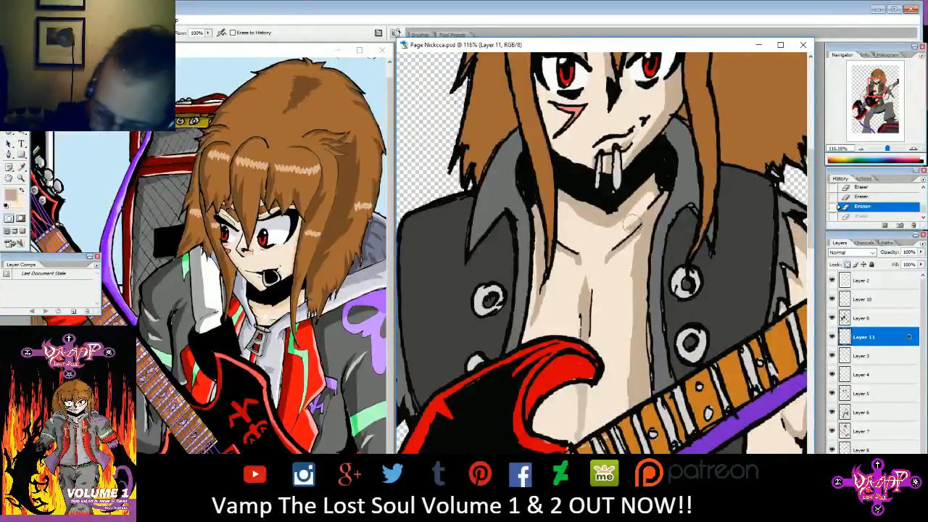
left_click_drag(629, 226, 626, 231)
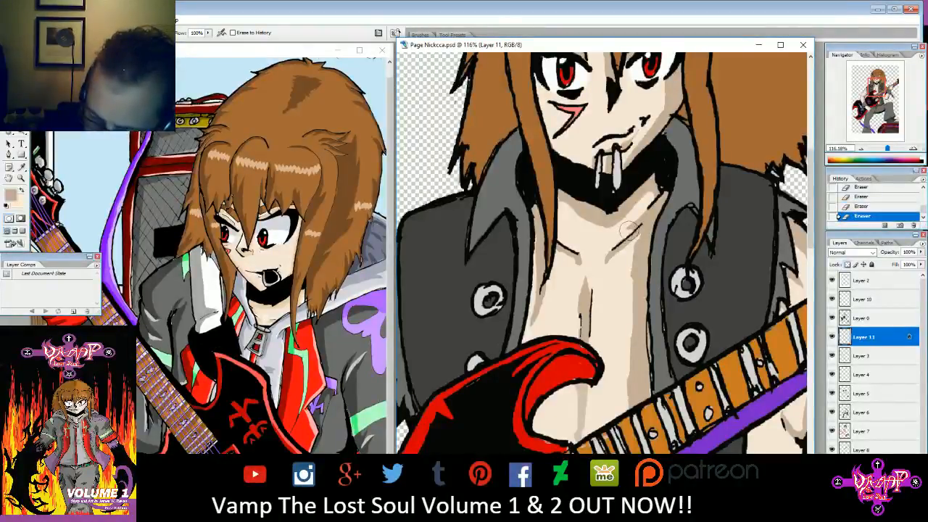
key("b")
left_click_drag(640, 276, 643, 262)
left_click(880, 207)
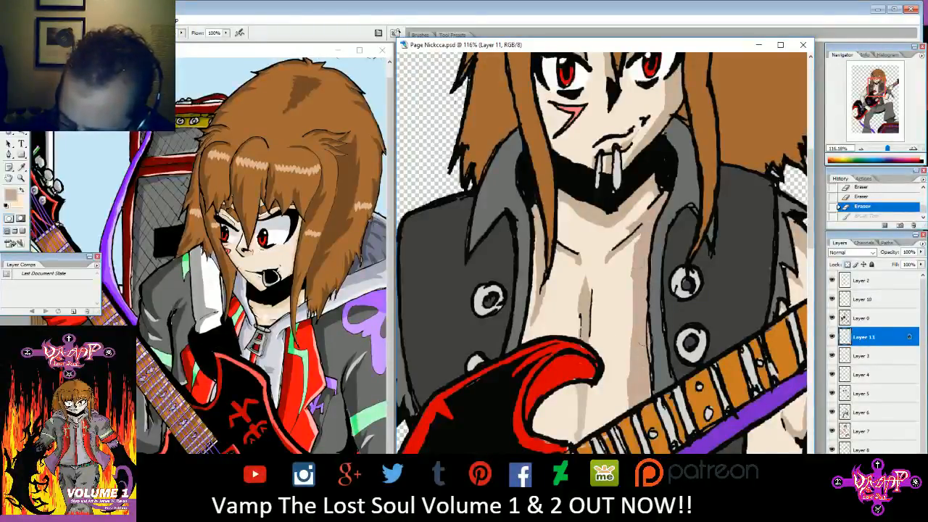
- Brush the c4a797 colour over the chest shadows beside the vest, behind the guitar horn and below the neck
left_click_drag(647, 399, 650, 384)
left_click_drag(582, 386, 578, 416)
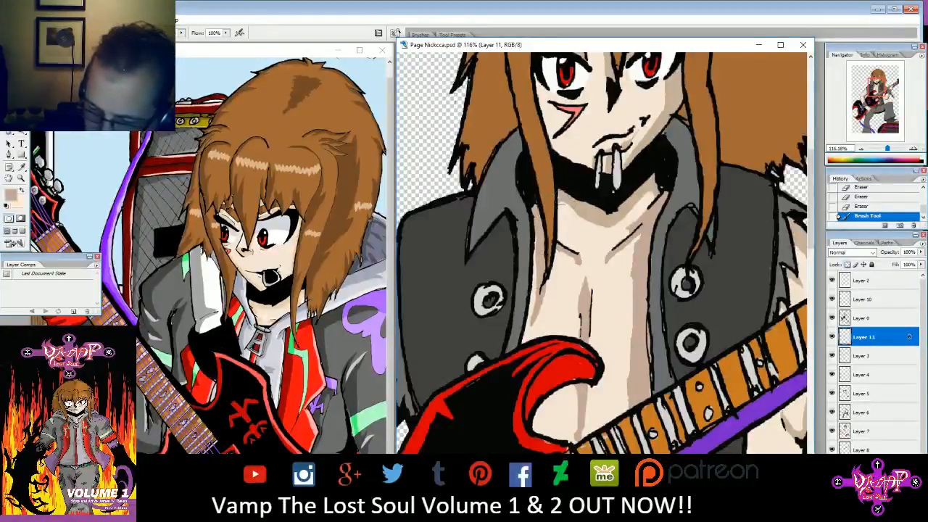
left_click_drag(560, 200, 582, 195)
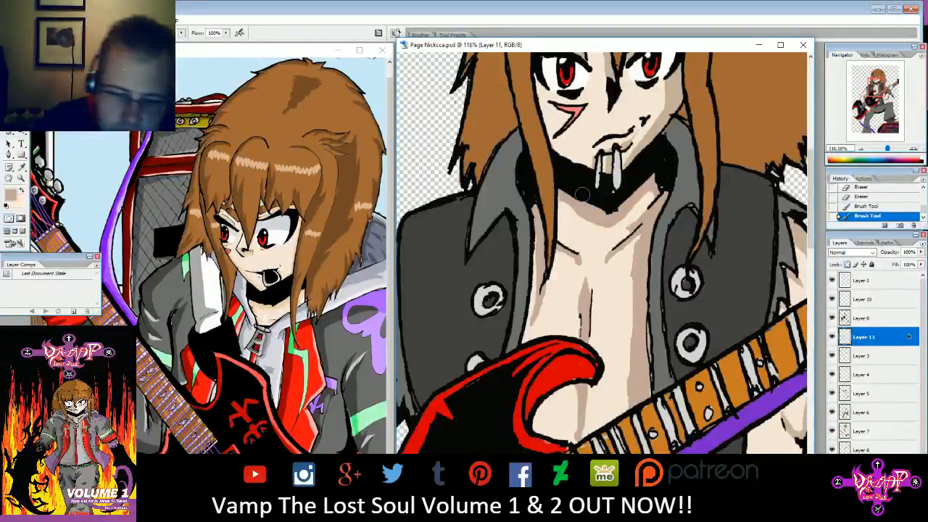
- Set the foreground colour to c4ac97 and brush over the chest shadows beside the hair lock, at the collarbone and along the sternum
left_click(12, 192)
left_click_drag(446, 284, 451, 289)
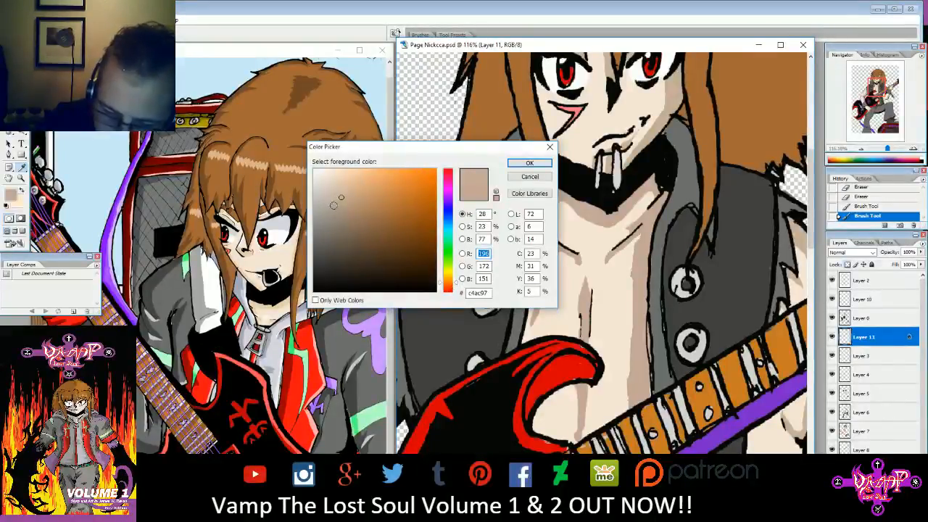
left_click(529, 163)
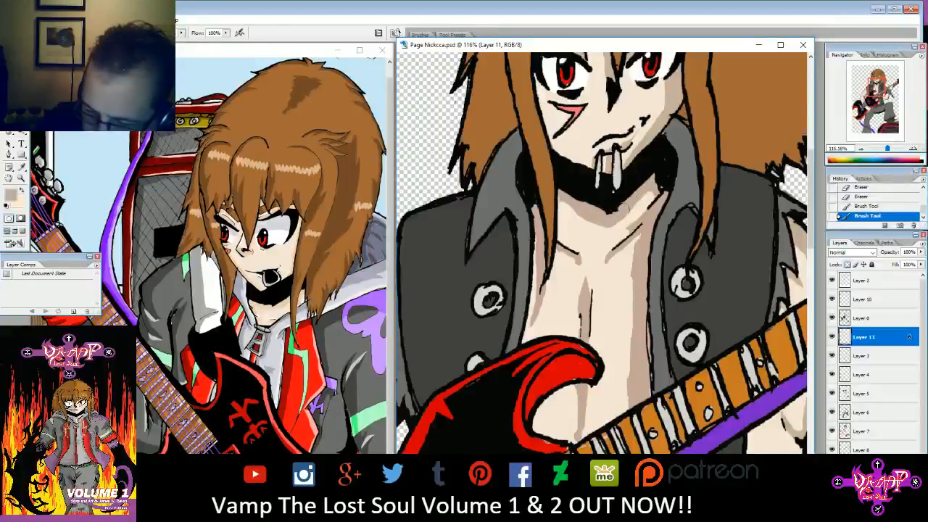
left_click_drag(536, 201, 543, 213)
left_click_drag(535, 309, 531, 318)
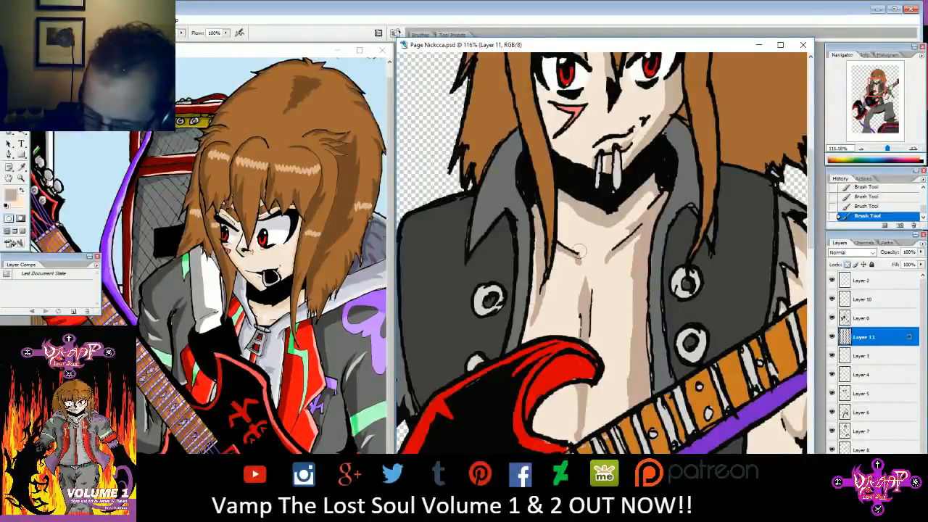
left_click_drag(572, 247, 601, 295)
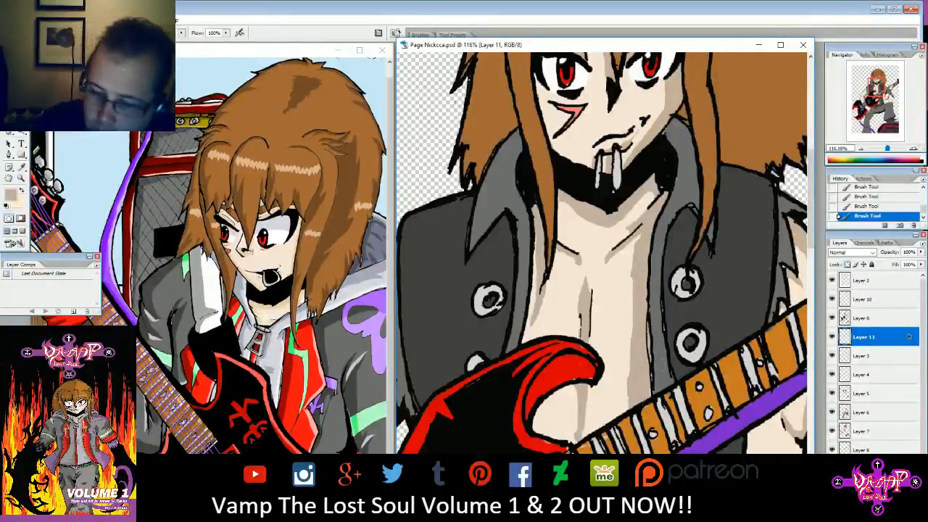
- Choose a much larger brush tip and check the skin shading across the face, torso, strumming hand and both arms
mouse_move(885, 149)
left_mouse_down()
mouse_move(870, 148)
mouse_move(886, 148)
left_mouse_up()
left_click_drag(875, 100, 878, 86)
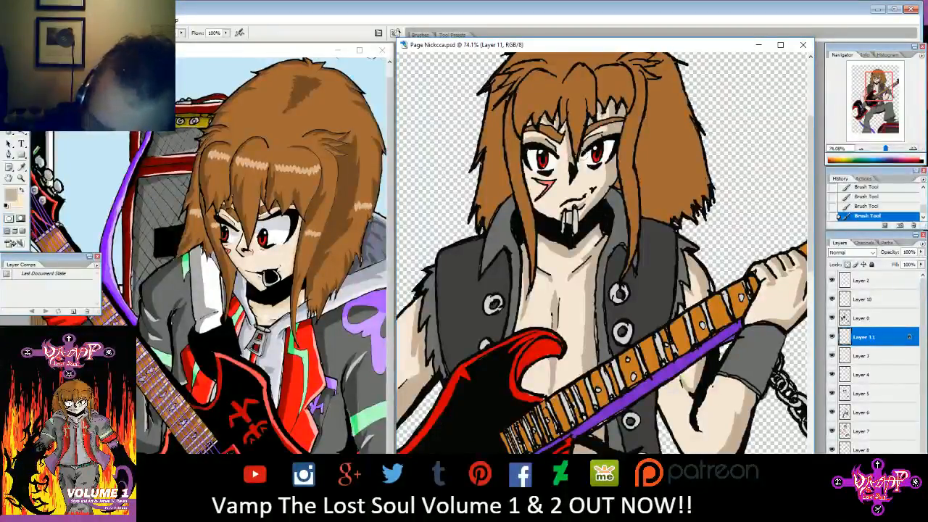
left_click(54, 33)
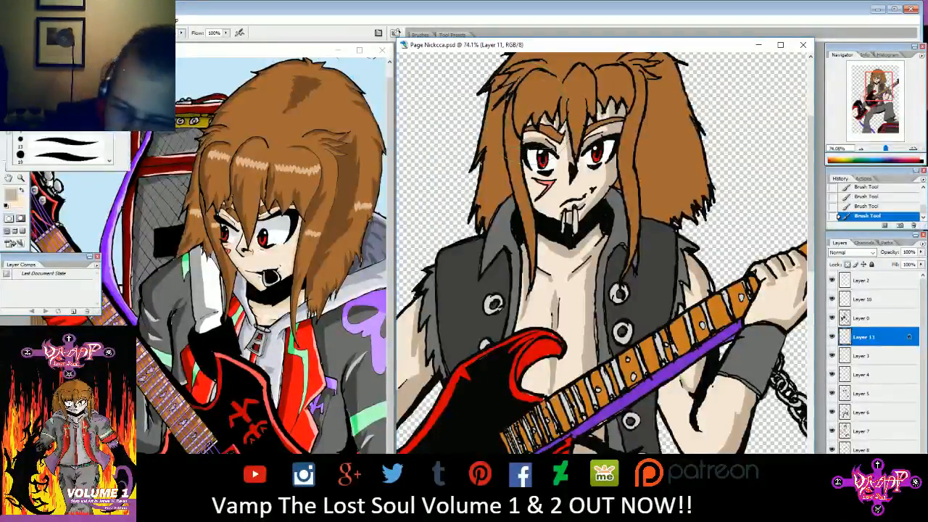
left_click(53, 32)
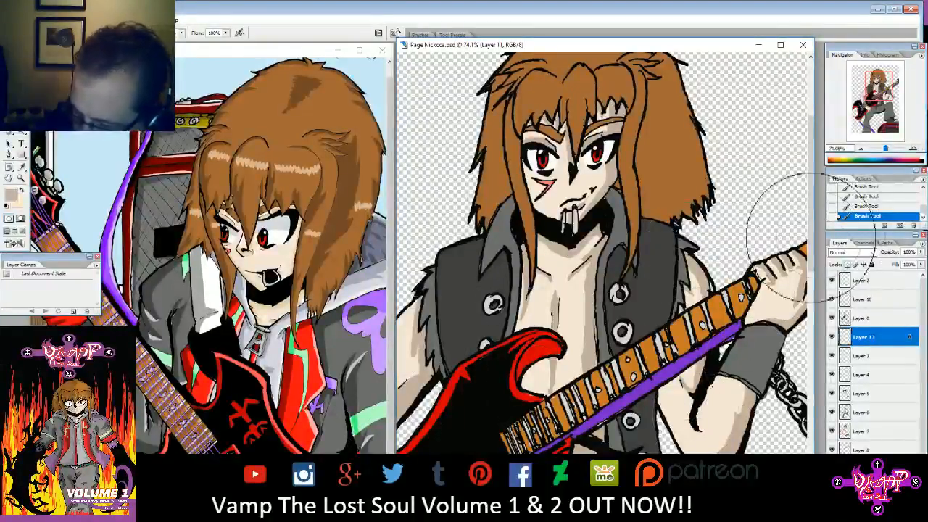
mouse_move(879, 86)
left_mouse_down()
mouse_move(891, 95)
mouse_move(860, 105)
left_mouse_up()
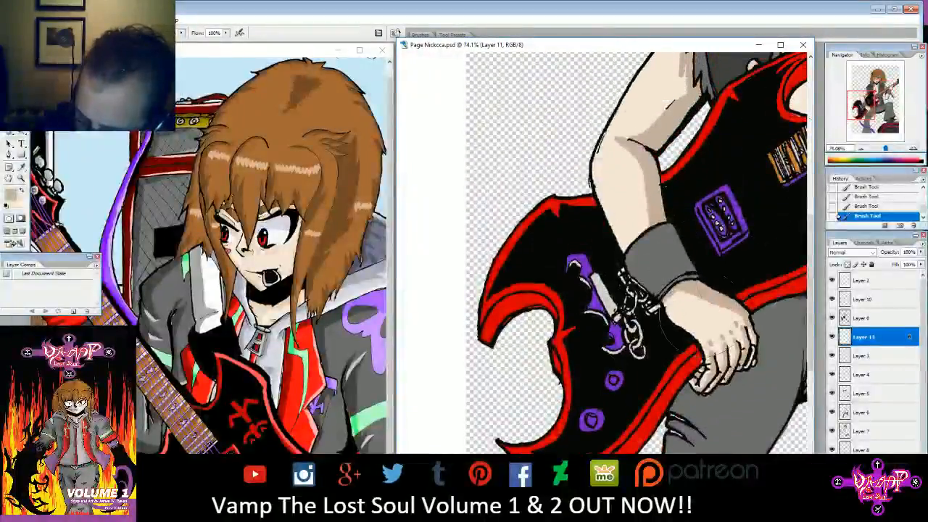
left_click_drag(876, 90, 877, 86)
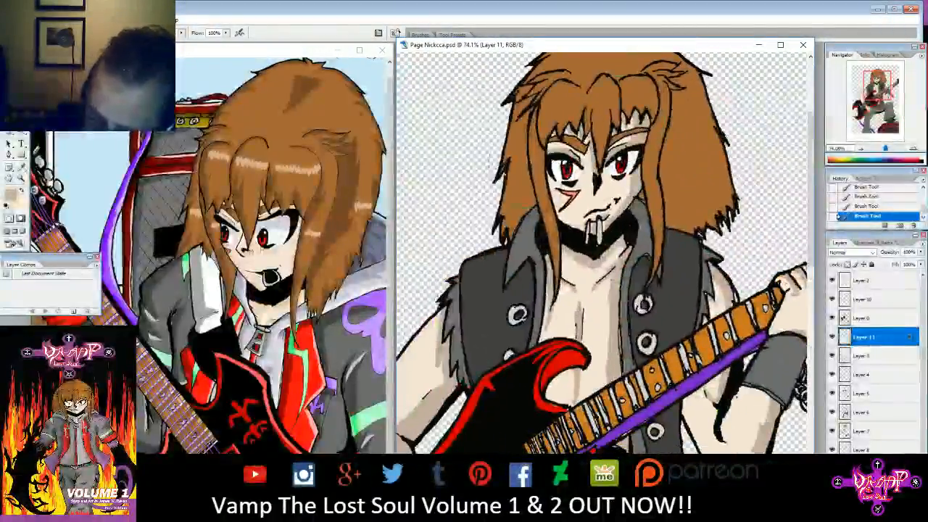
mouse_move(874, 105)
left_mouse_down()
mouse_move(873, 116)
mouse_move(881, 106)
left_mouse_up()
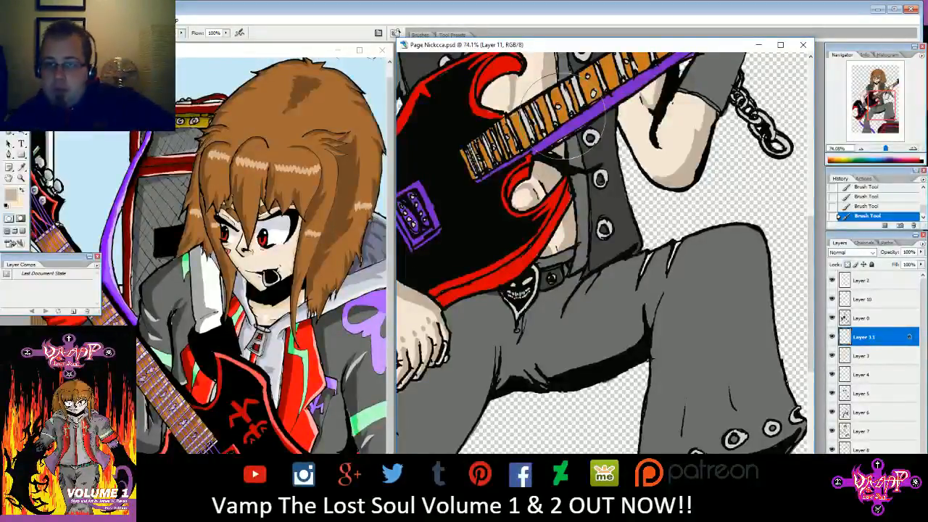
left_click(11, 195)
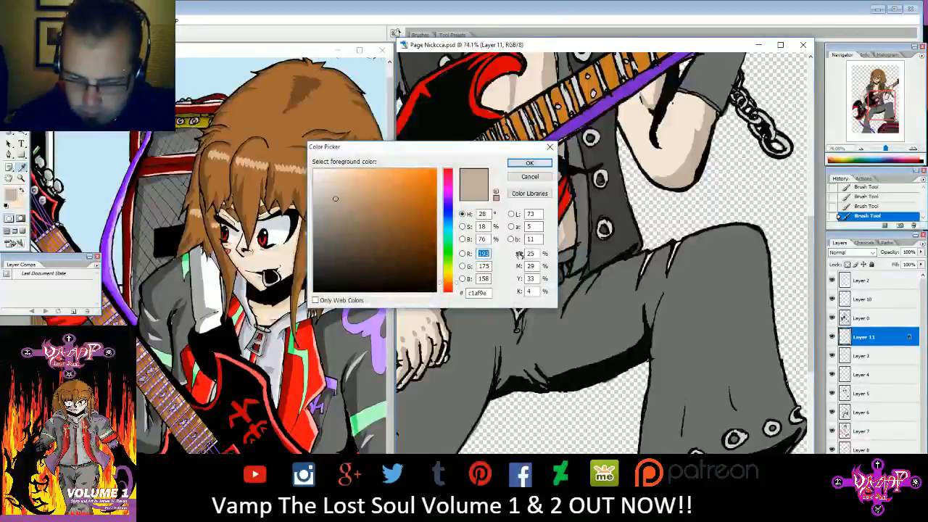
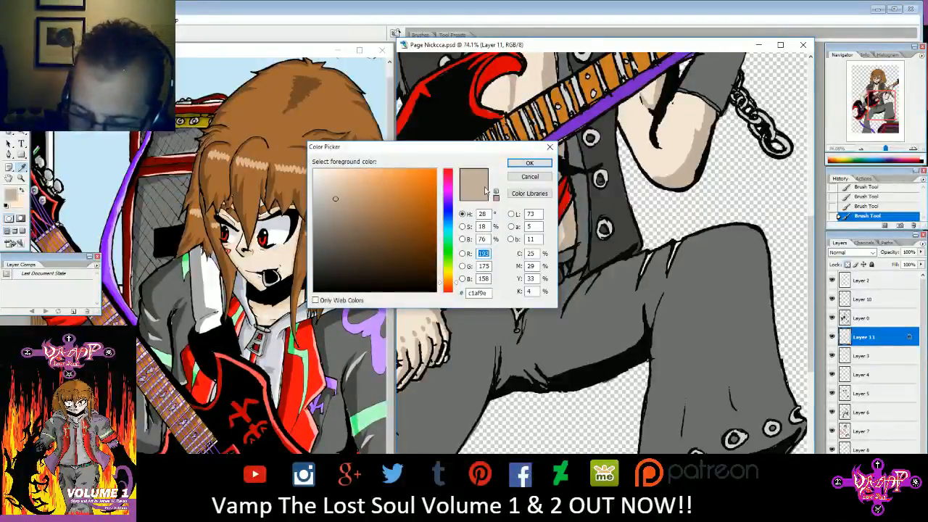
left_click(365, 200)
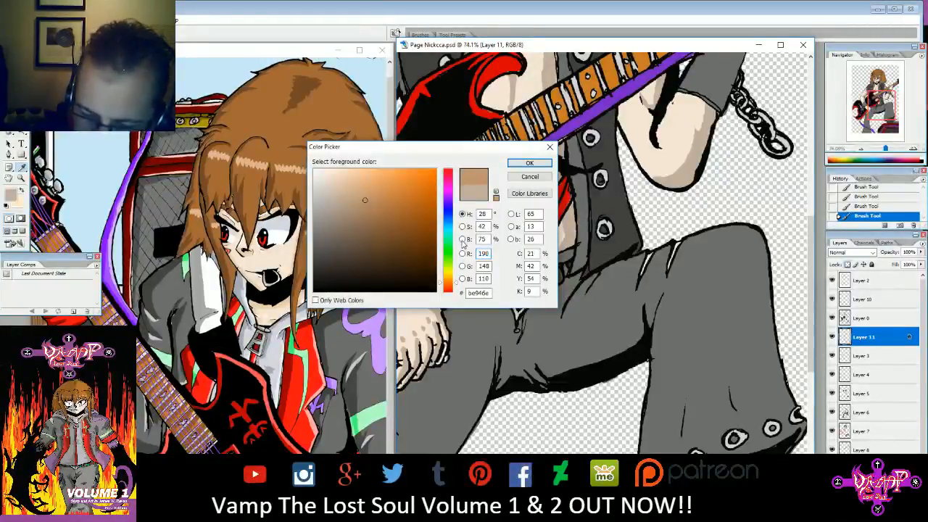
key("ctrl+z")
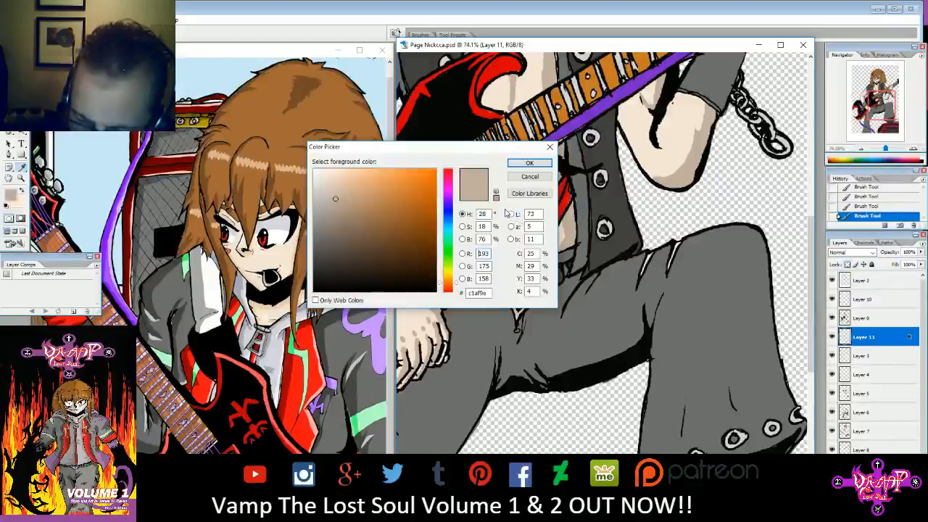
left_click(494, 198)
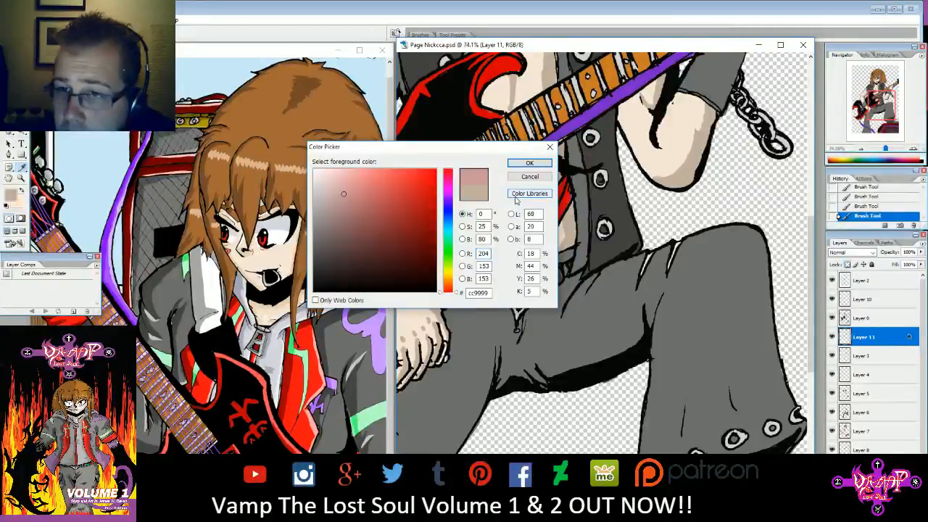
left_click_drag(449, 219, 447, 268)
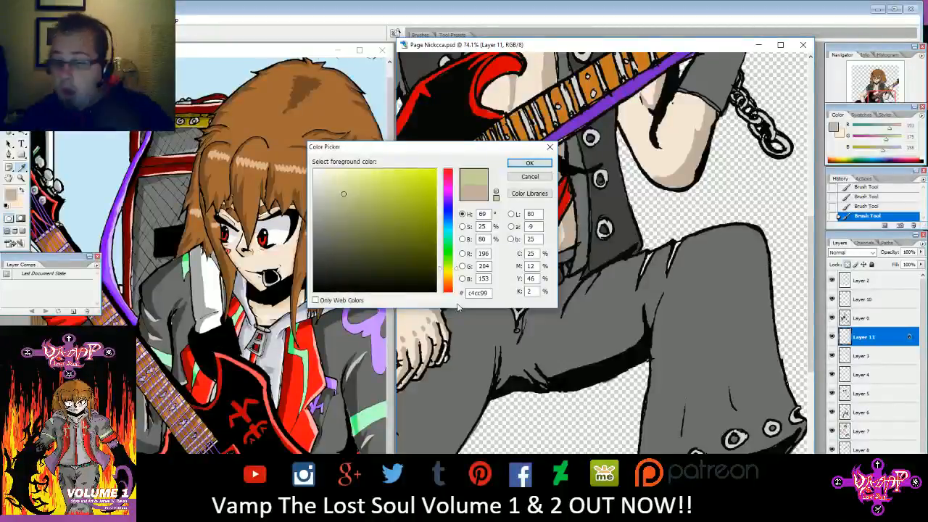
left_click(415, 238)
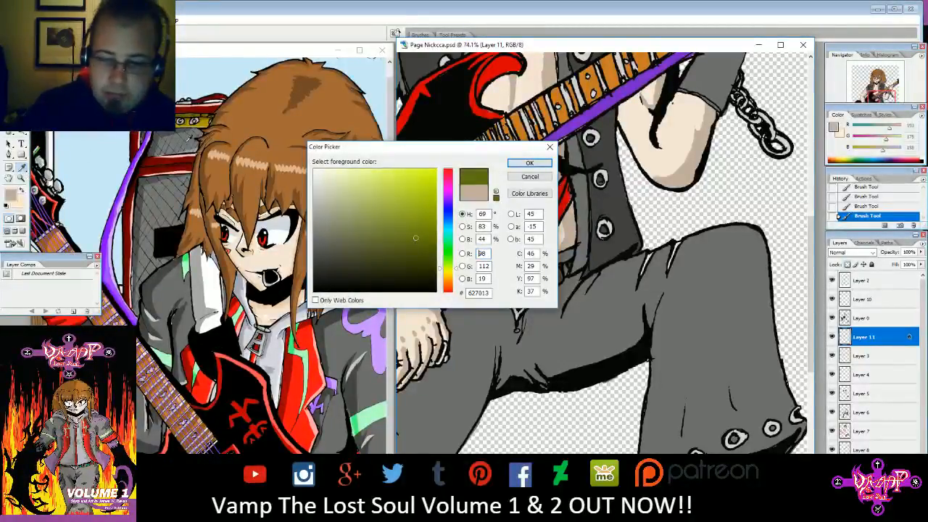
left_click(517, 77)
left_click(551, 148)
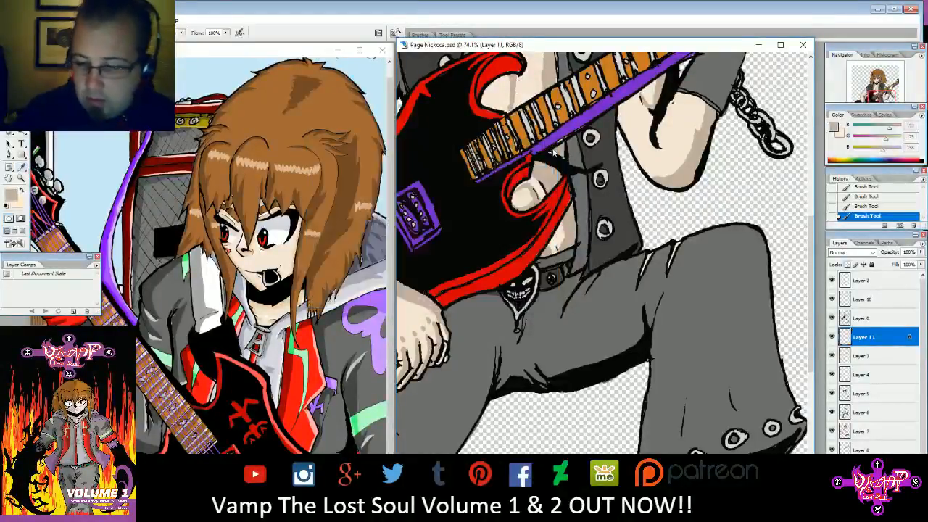
- Try dark and blue foreground colours from the colour spectrum, and resample the skin shadow colour from the chest above the guitar neck
left_click(891, 158)
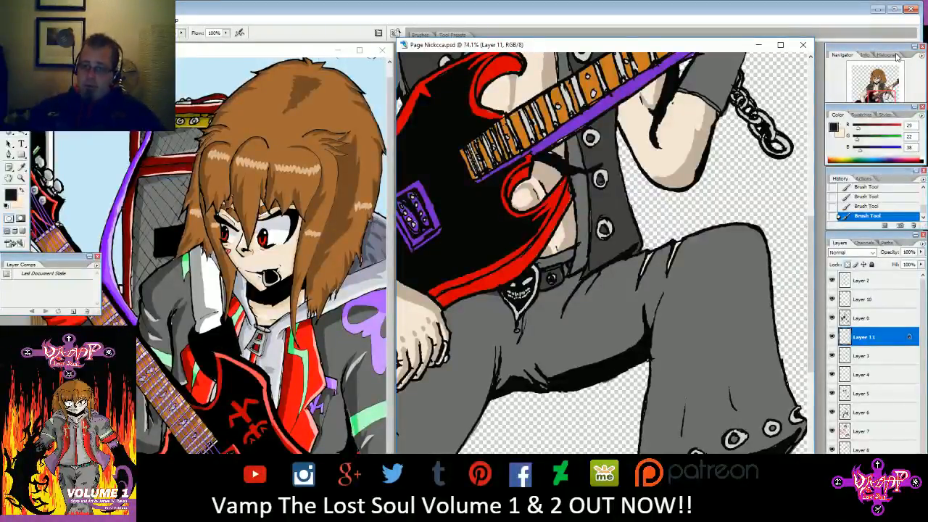
left_click(882, 155)
left_click_drag(883, 156, 881, 158)
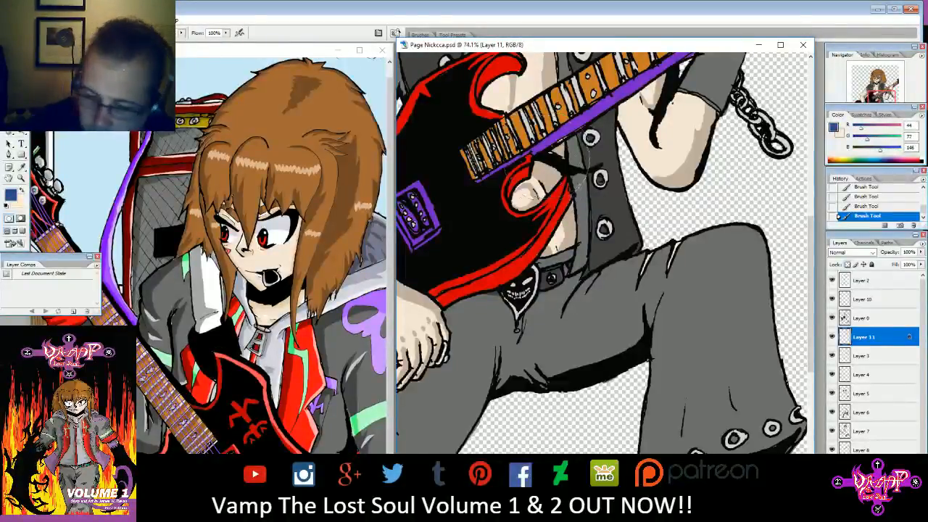
left_click(21, 167)
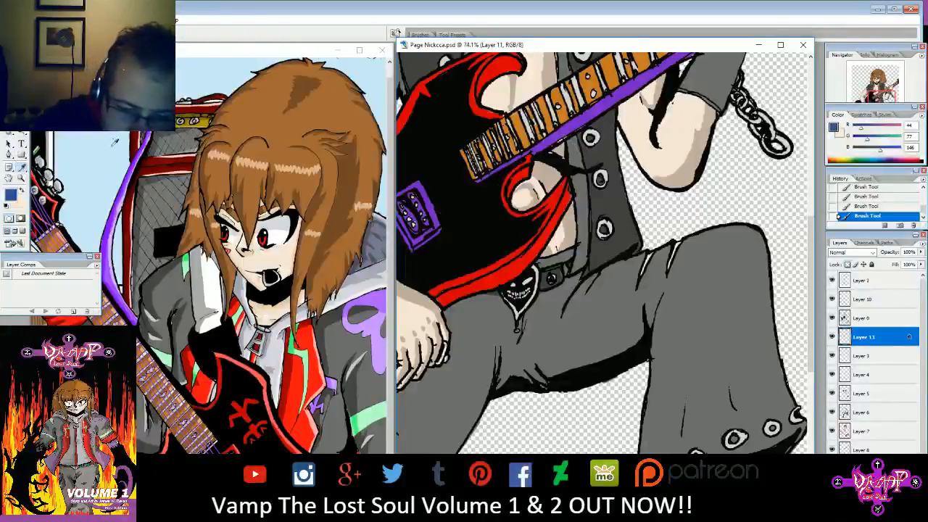
left_click(554, 74)
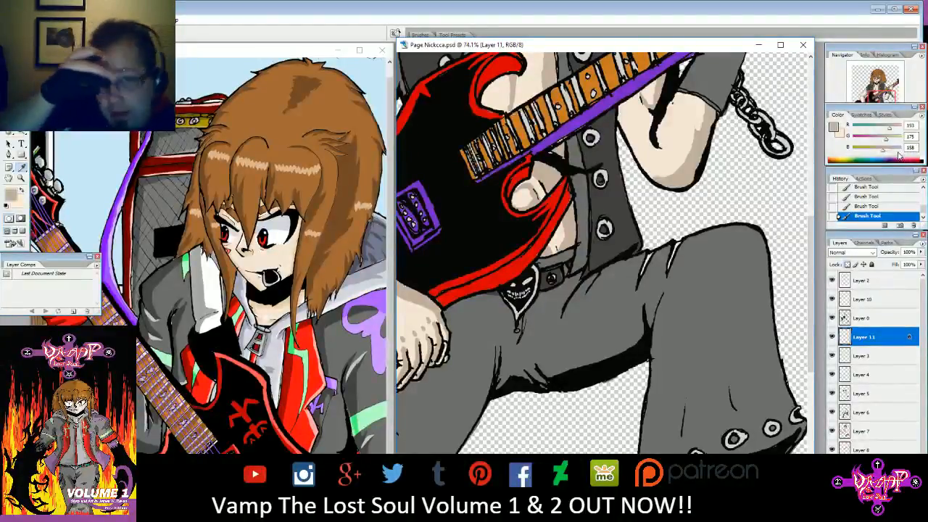
- Try shifting the skin shadow foreground colour to hue 27 and a stronger saturation of 26%, giving c1a58f
left_click(12, 192)
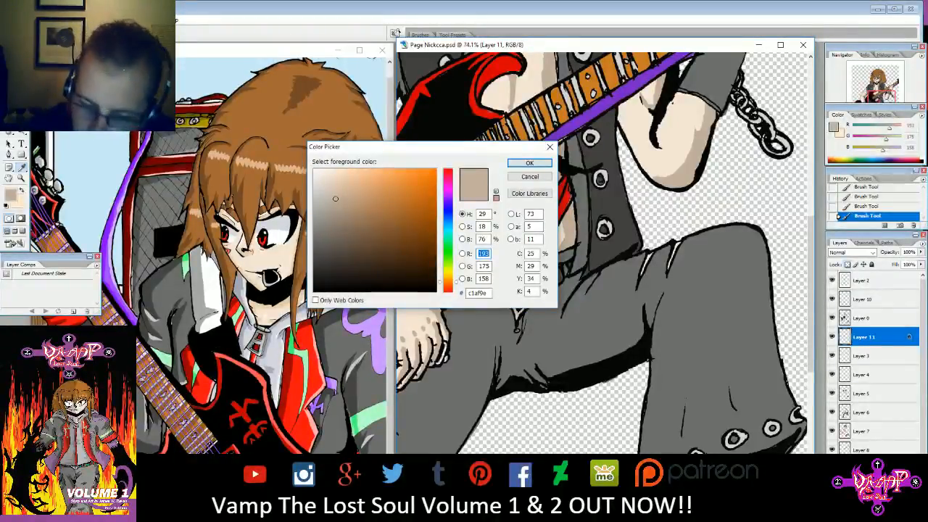
left_click_drag(452, 282, 452, 285)
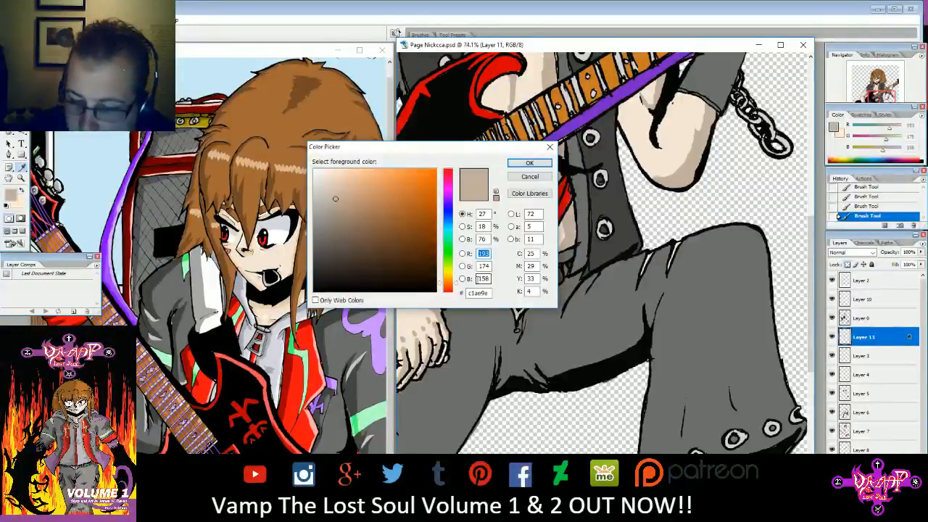
left_click(461, 227)
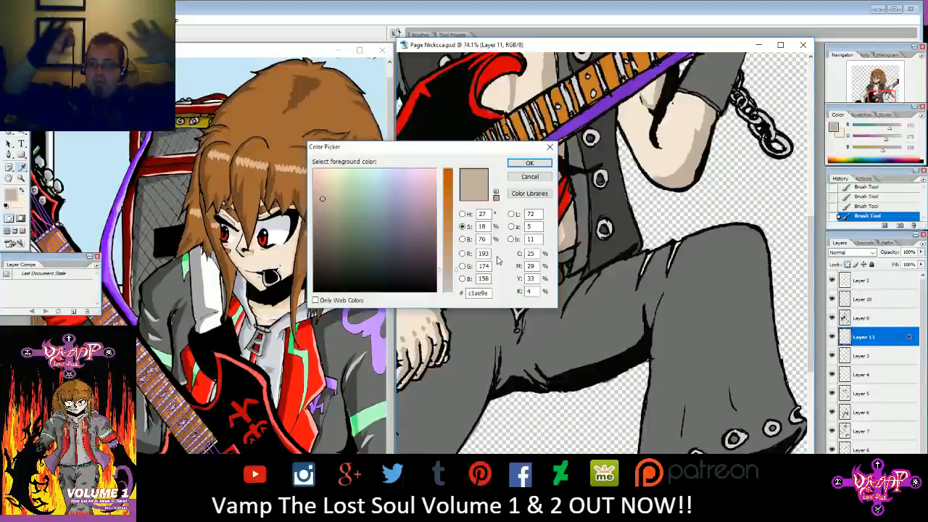
left_click(462, 215)
left_click(462, 226)
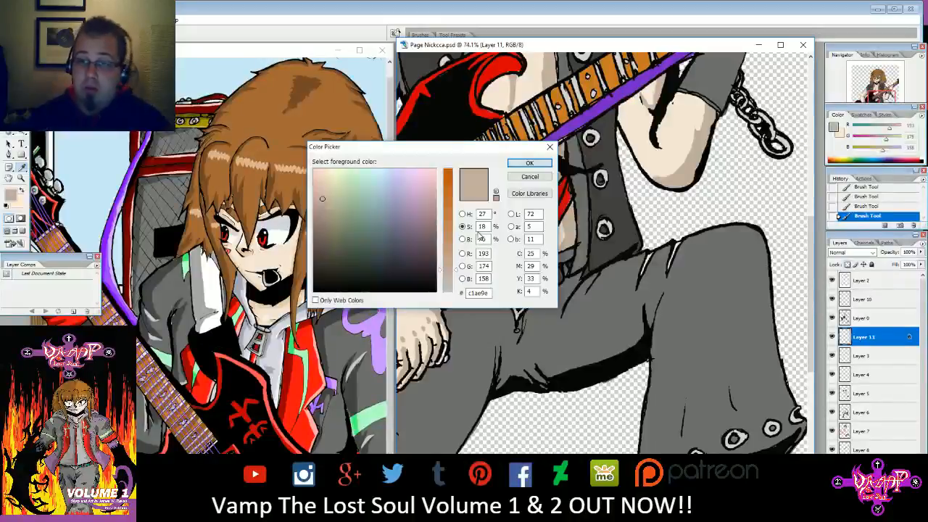
left_click(449, 257)
mouse_move(450, 260)
left_mouse_down()
mouse_move(451, 269)
mouse_move(450, 259)
left_mouse_up()
left_click(462, 214)
left_click(462, 226)
left_click(461, 239)
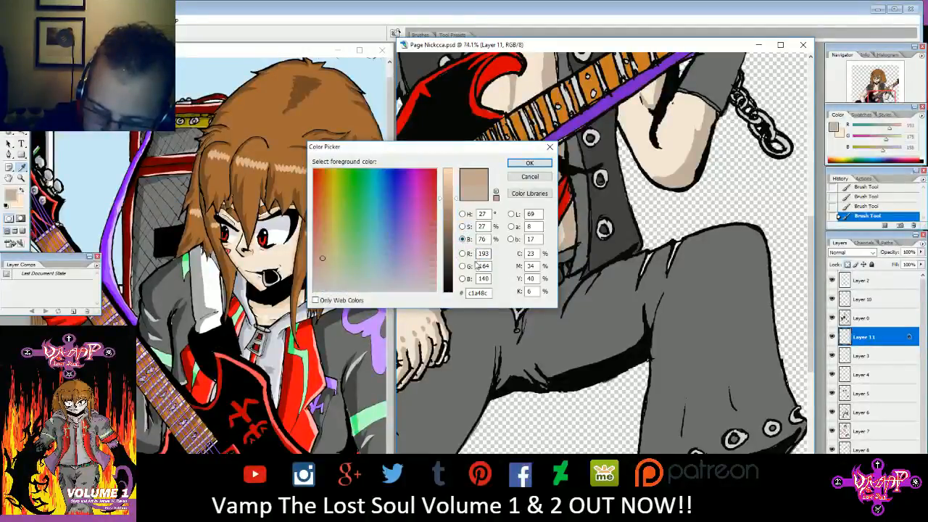
left_click(462, 226)
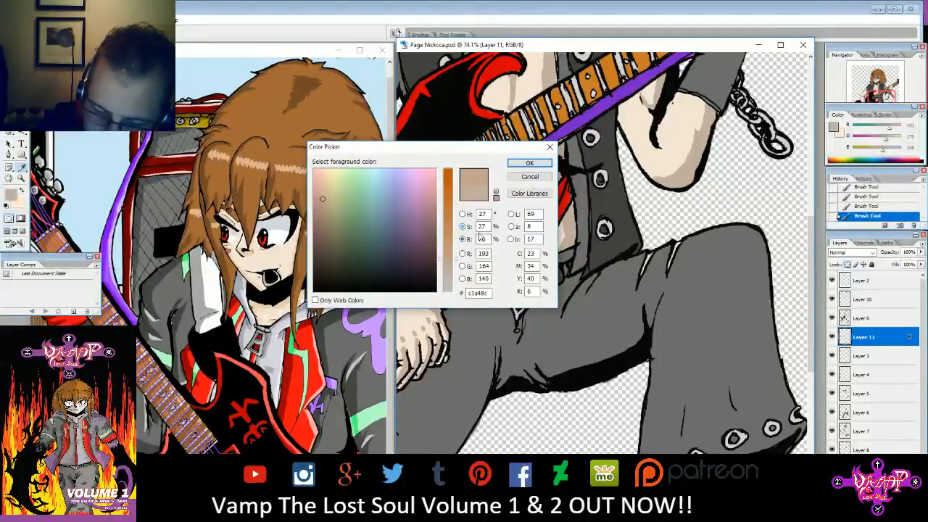
left_click(448, 226)
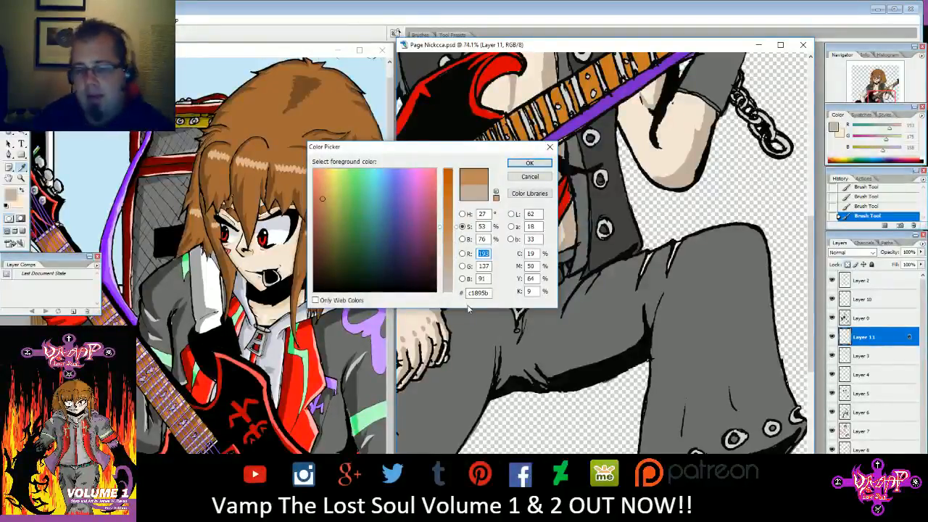
left_click(448, 260)
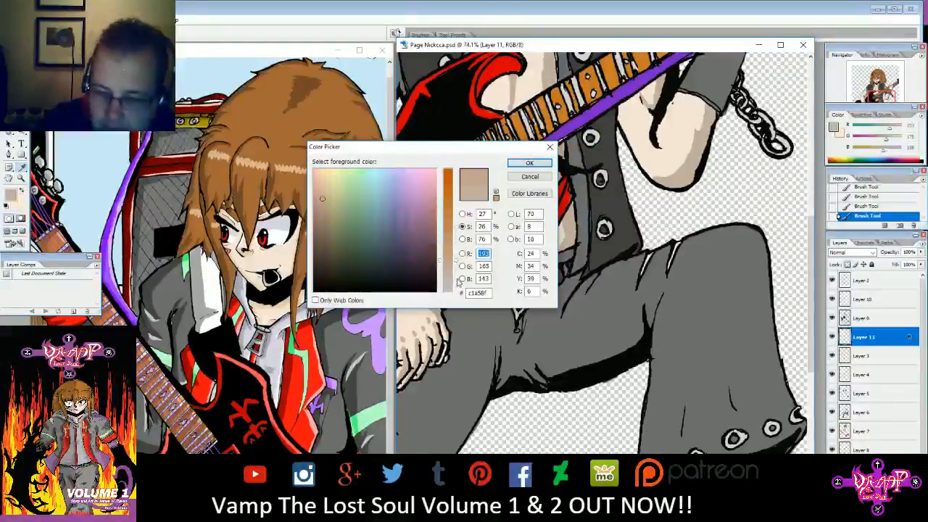
- Compare the hue, saturation, brightness and red views of the trial colour c1a58f and discard the colour change
left_click(462, 214)
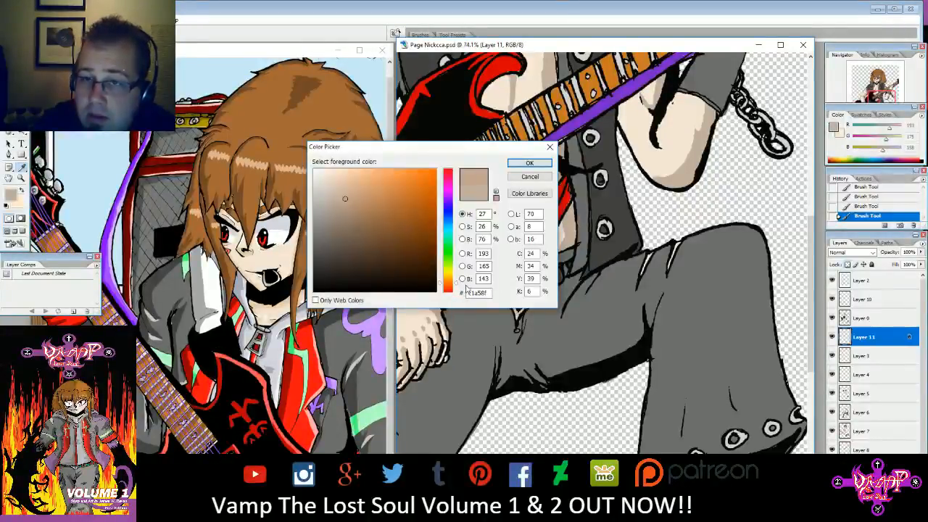
left_click(463, 227)
left_click(462, 214)
left_click(462, 227)
left_click(462, 239)
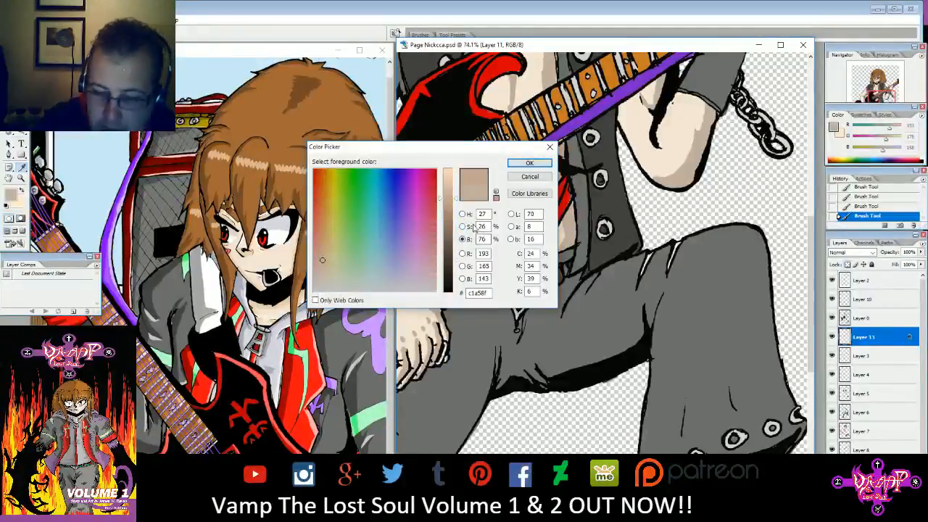
left_click(470, 228)
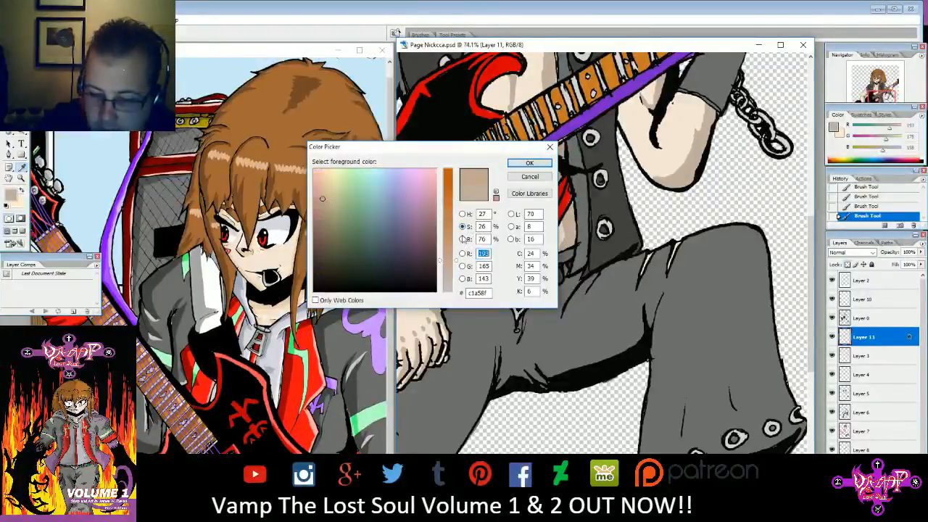
left_click(463, 254)
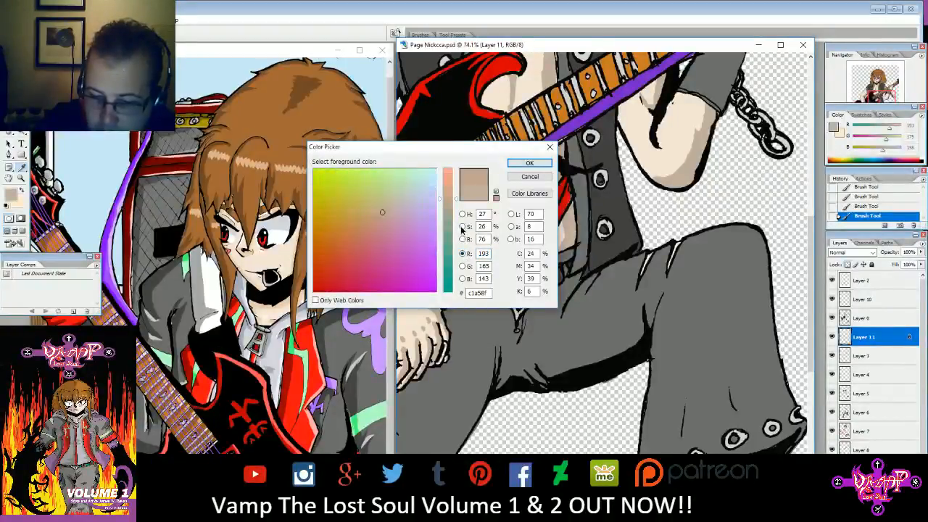
left_click(462, 227)
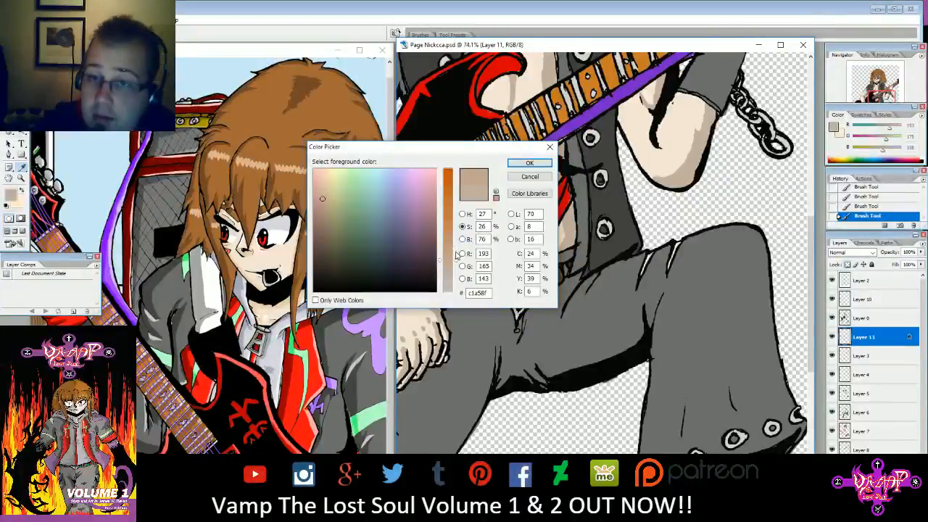
left_click(462, 214)
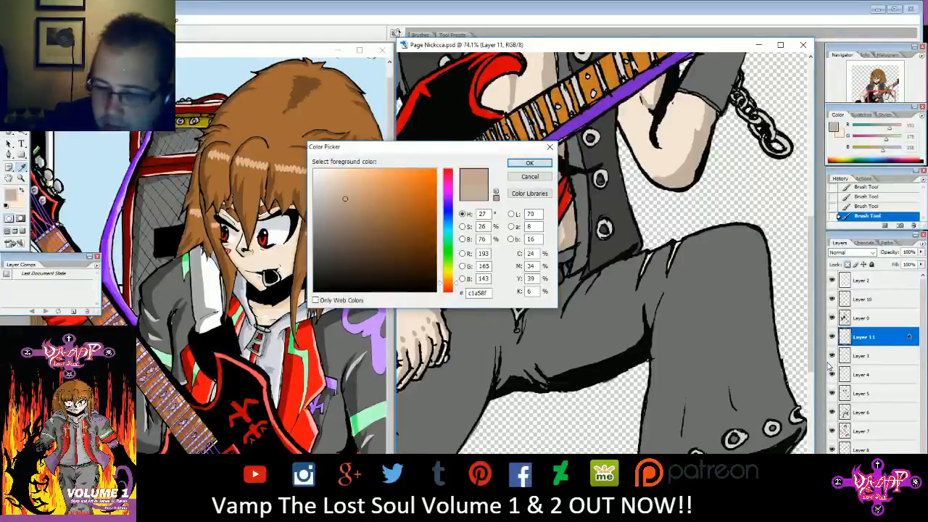
left_click(550, 146)
- Create a new layer with the default name directly above Layer 3
left_click_drag(878, 86, 885, 97)
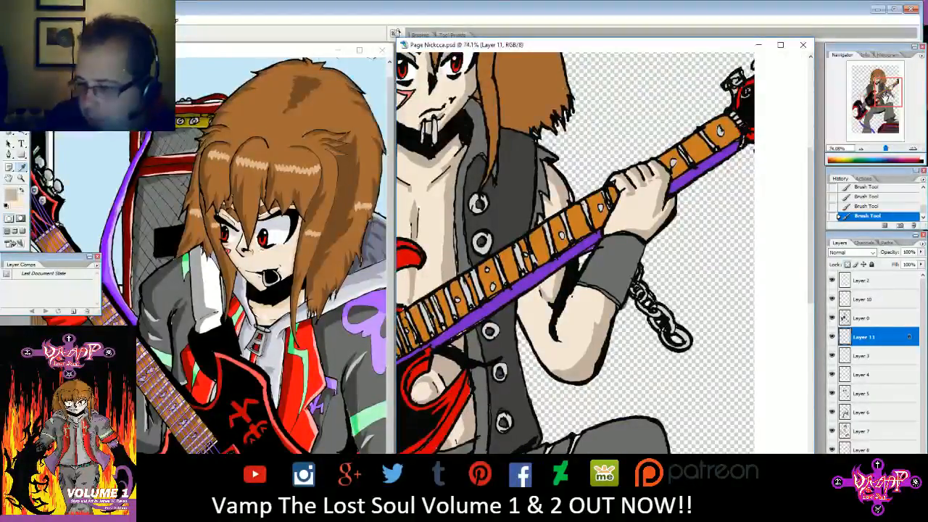
left_click(867, 356)
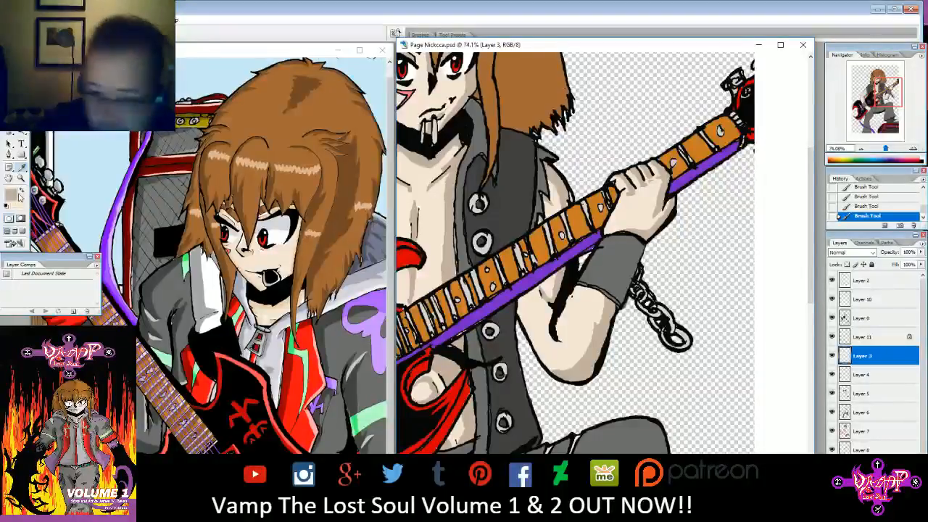
left_click(67, 20)
mouse_move(65, 31)
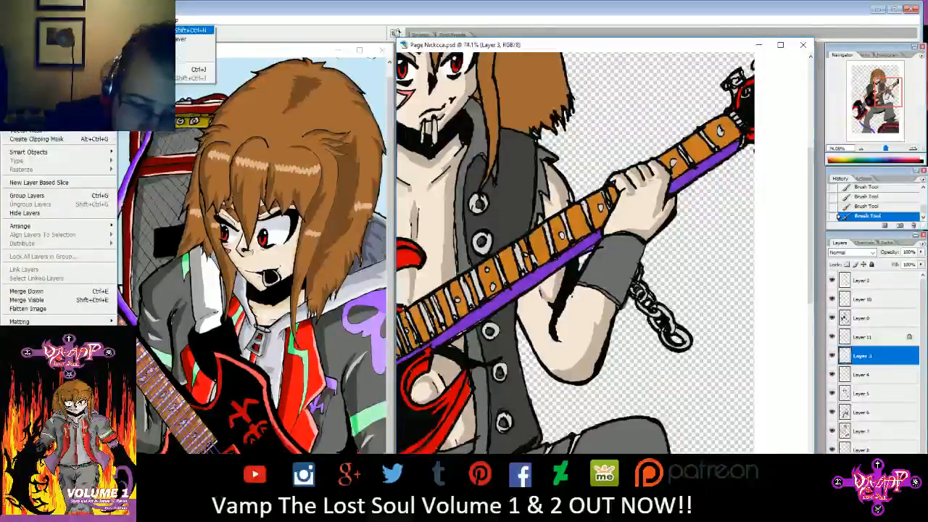
left_click(145, 31)
left_click(235, 129)
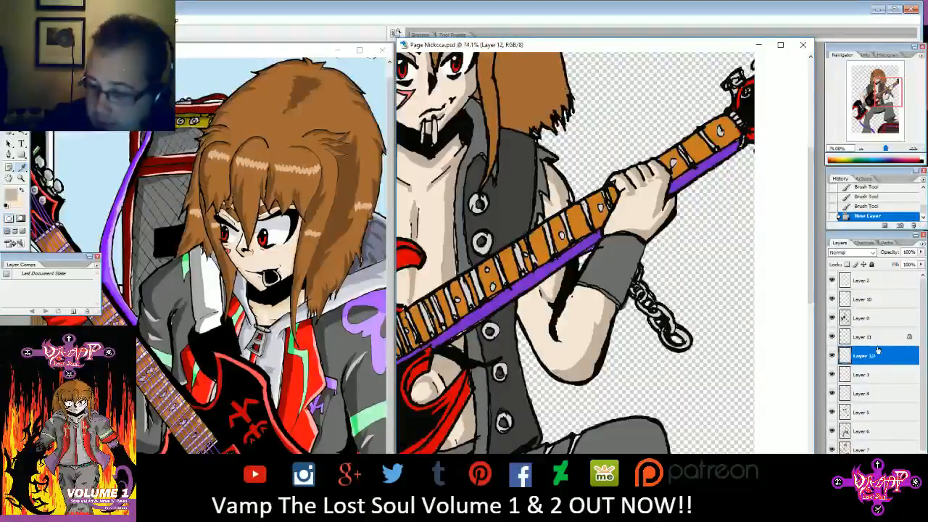
- Leave the new Layer 12 unlocked, turn off transparent-pixel locking on Layer 11, and make Layer 12 active again
left_click(847, 265)
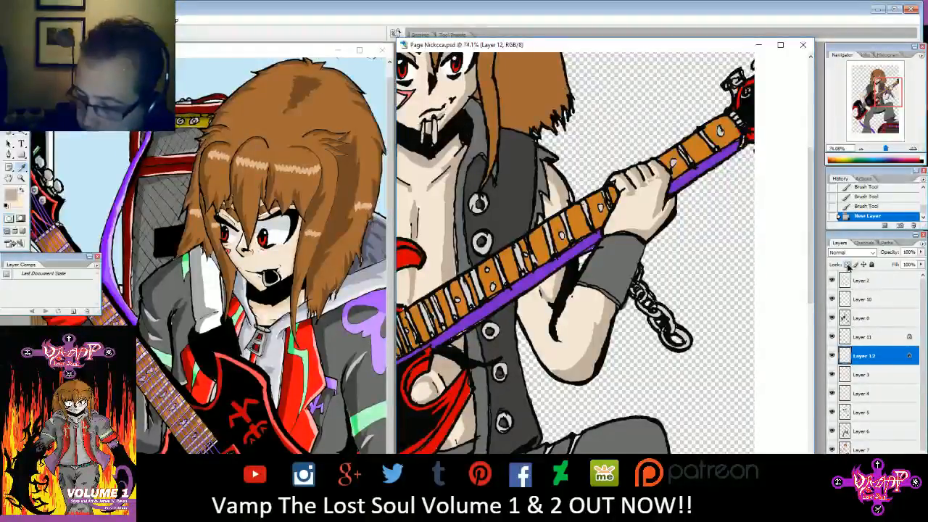
left_click(877, 335)
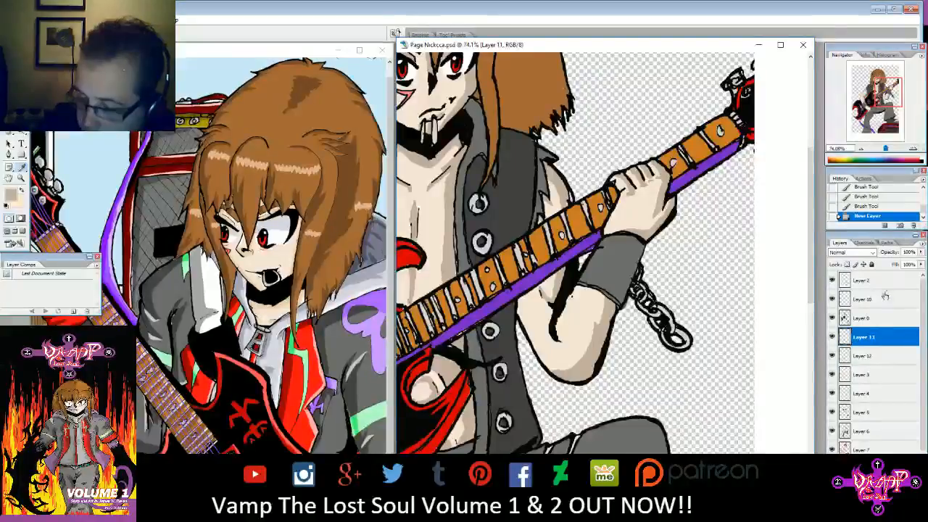
left_click(889, 357)
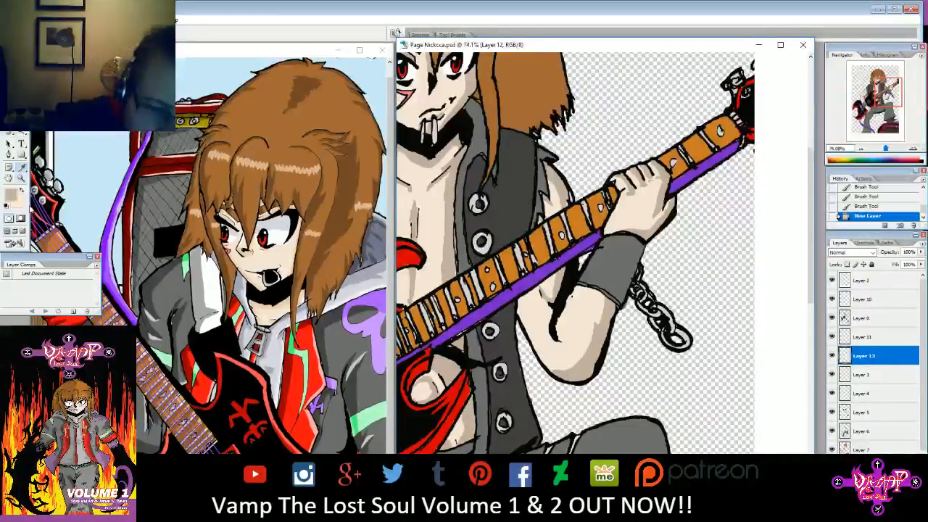
- Make Layer 2 active and lower its opacity to about 30%
left_click(12, 195)
left_click_drag(337, 200, 313, 292)
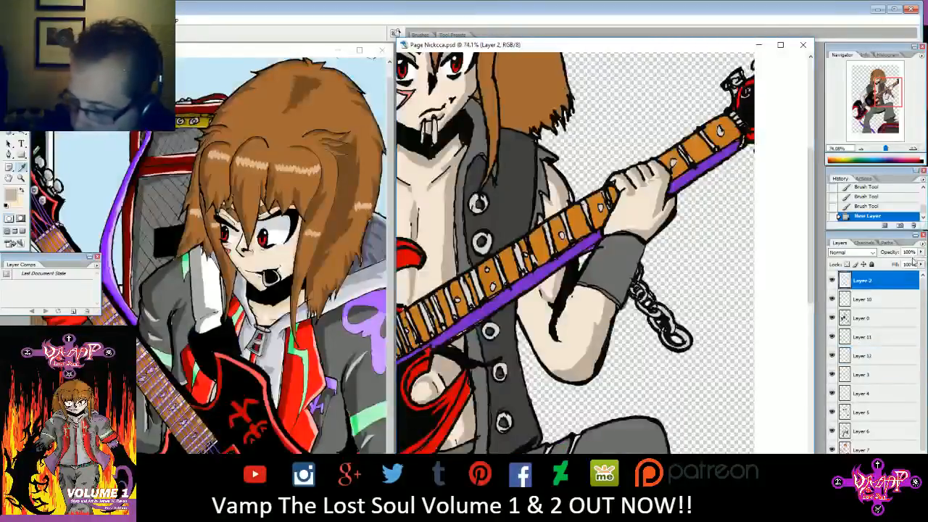
left_click(921, 252)
left_click_drag(918, 262, 888, 263)
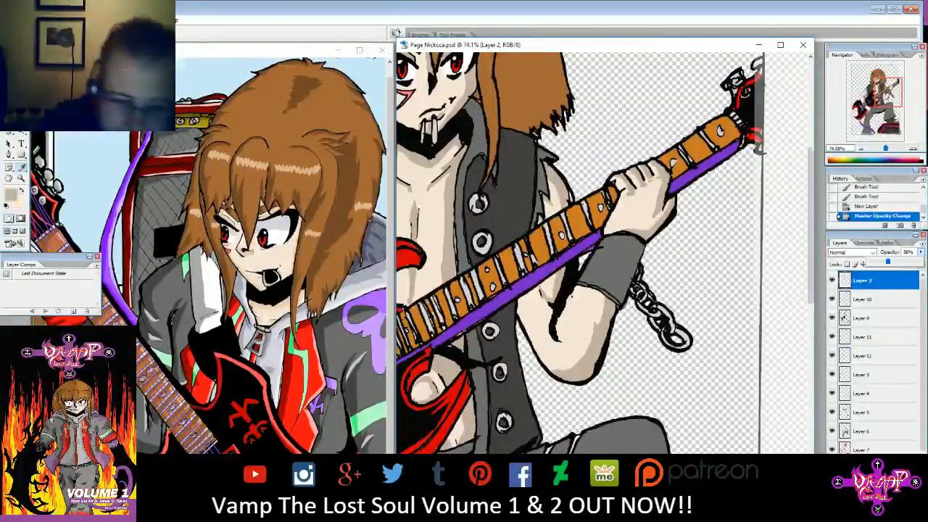
left_click(596, 284)
left_click(596, 285)
key("ctrl+z")
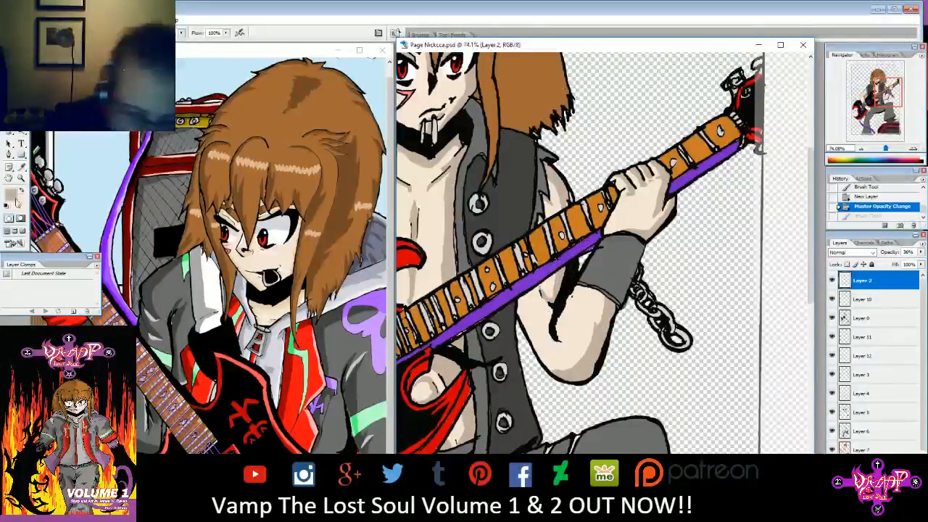
- Set the foreground colour to a near-black and try a shading stroke across the wristband on Layer 2
left_click(11, 194)
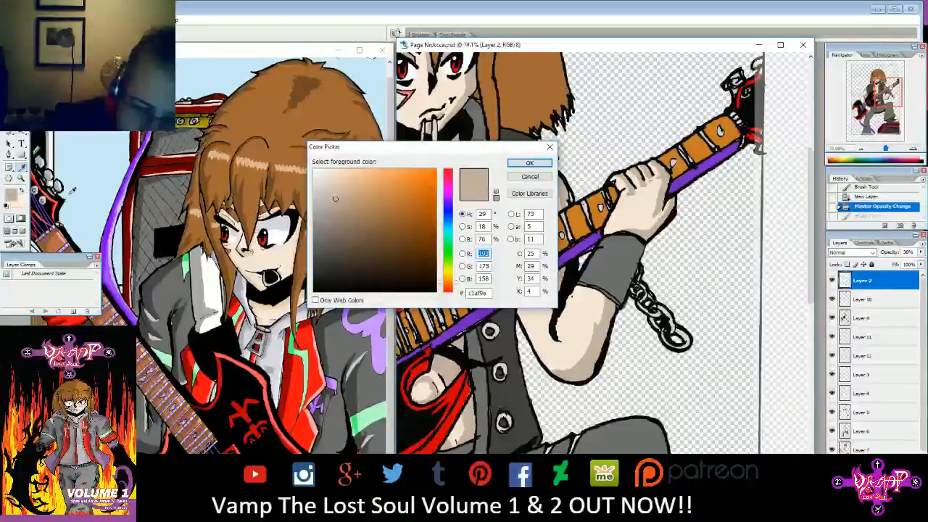
left_click(320, 276)
left_click(533, 165)
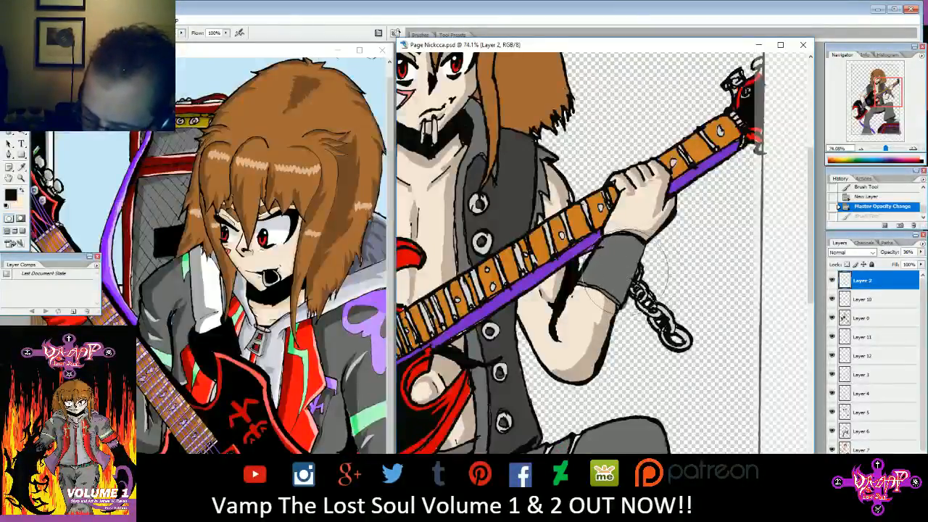
left_click_drag(627, 271, 619, 285)
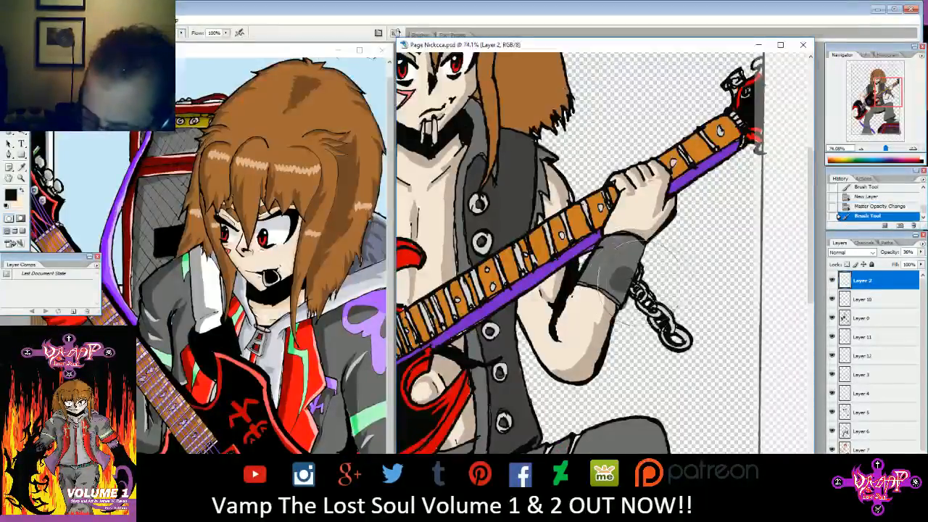
key("ctrl+z")
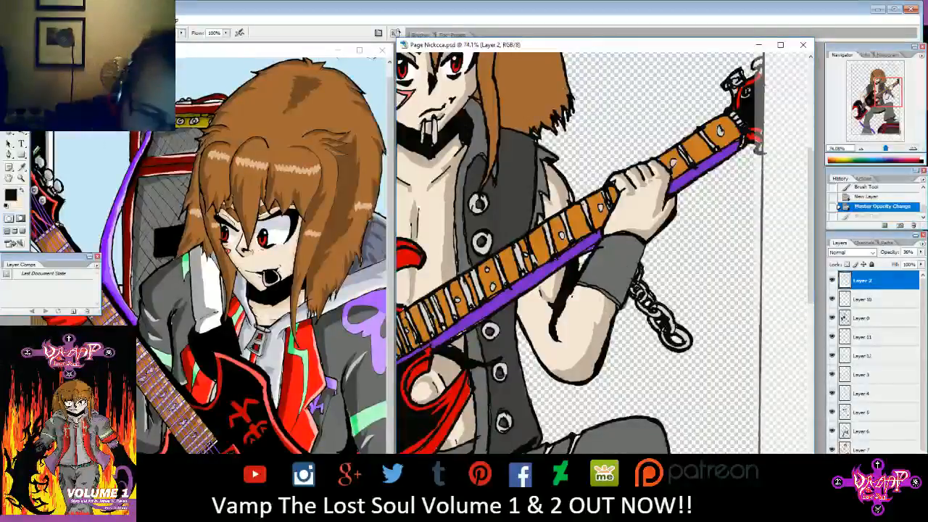
- Change the brush preset, paint near-black shading on the wristband and guitar neck on Layer 2, and revert the last two strokes
left_click(55, 32)
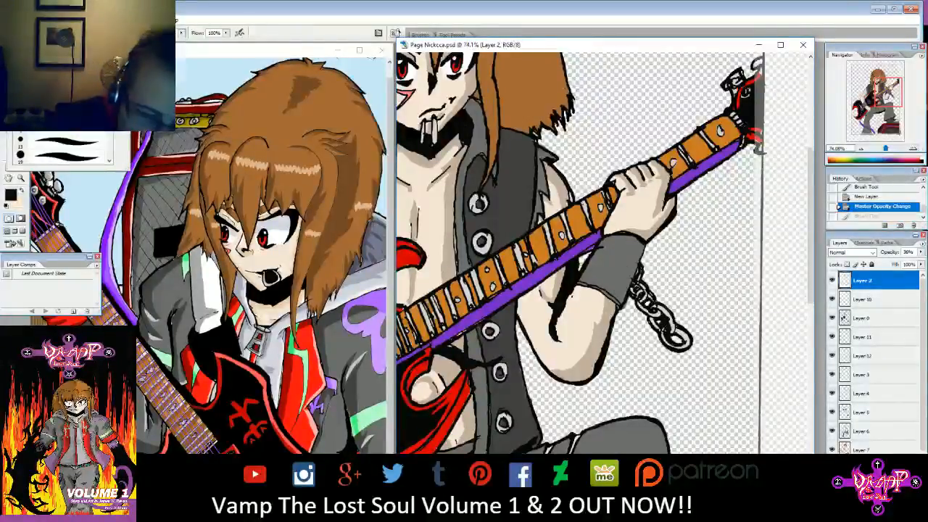
mouse_move(631, 257)
left_mouse_down()
mouse_move(620, 285)
mouse_move(599, 284)
mouse_move(619, 291)
mouse_move(641, 248)
left_mouse_up()
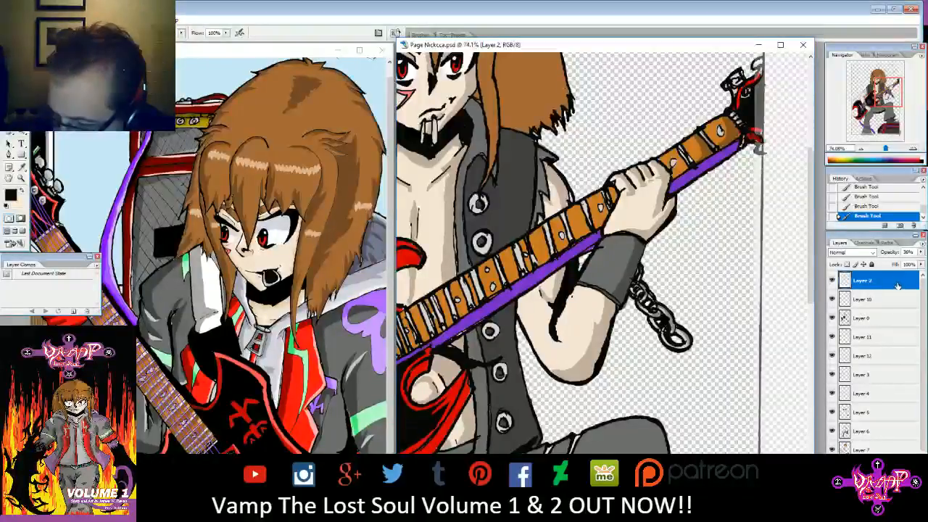
left_click(890, 207)
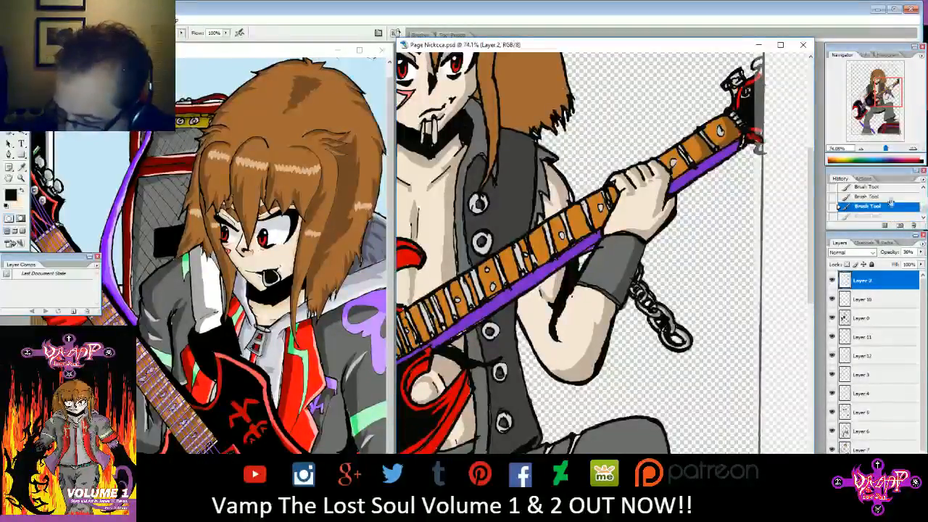
left_click(902, 196)
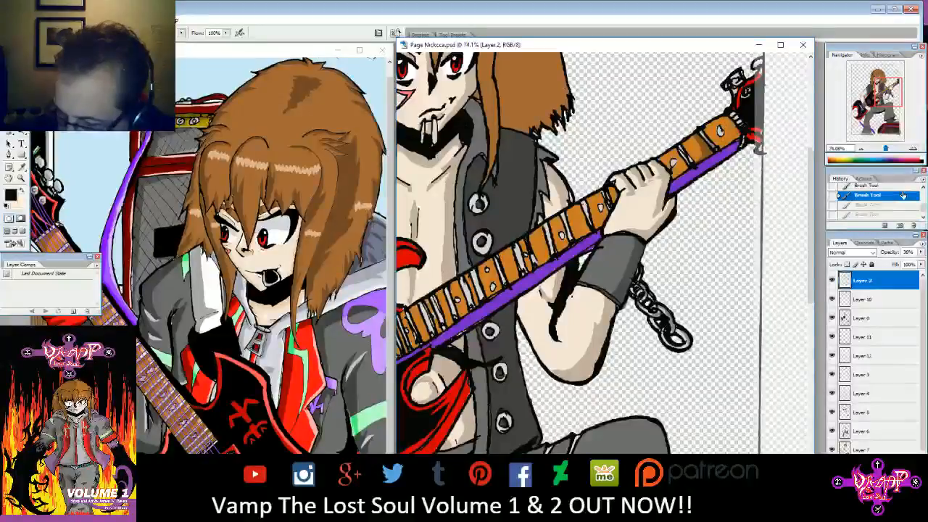
- Toggle the visibility of Layers 11 and 12 to check their contents, leaving both visible and Layer 12 active
left_click(861, 339)
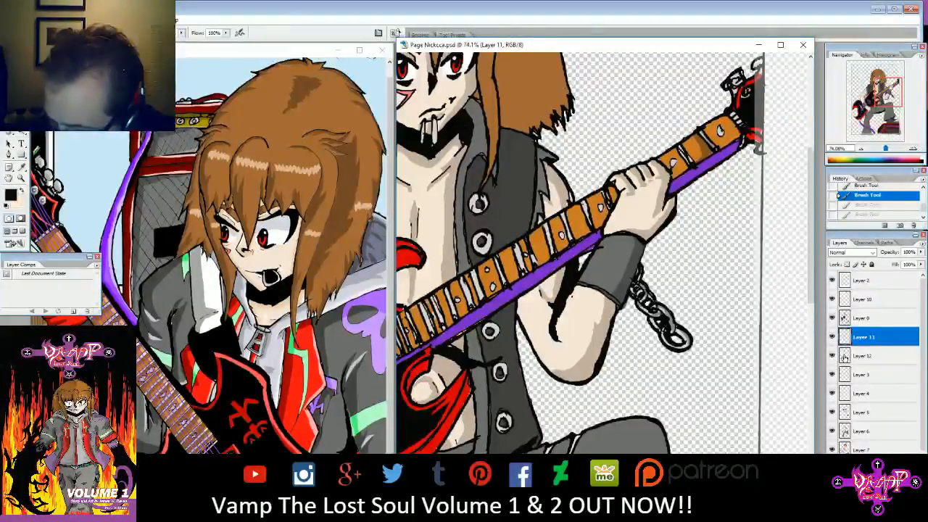
left_click(847, 355)
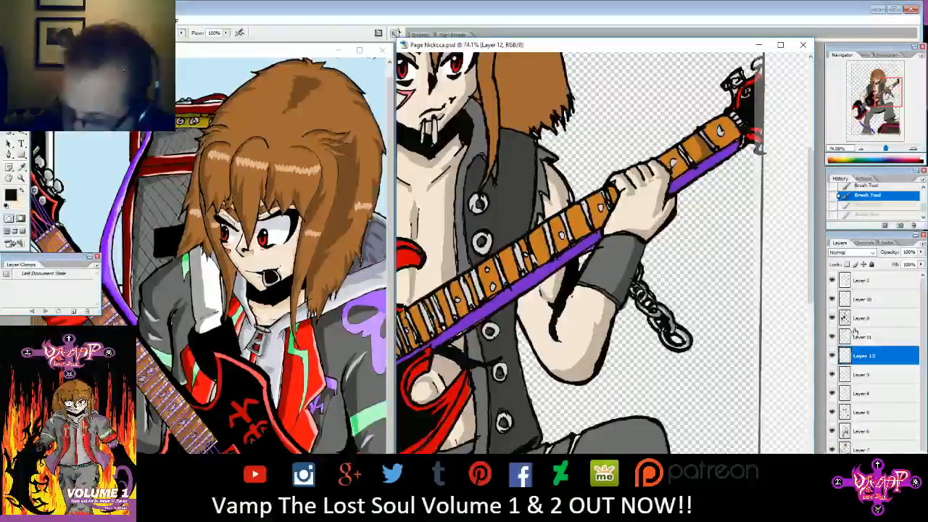
left_click(832, 356)
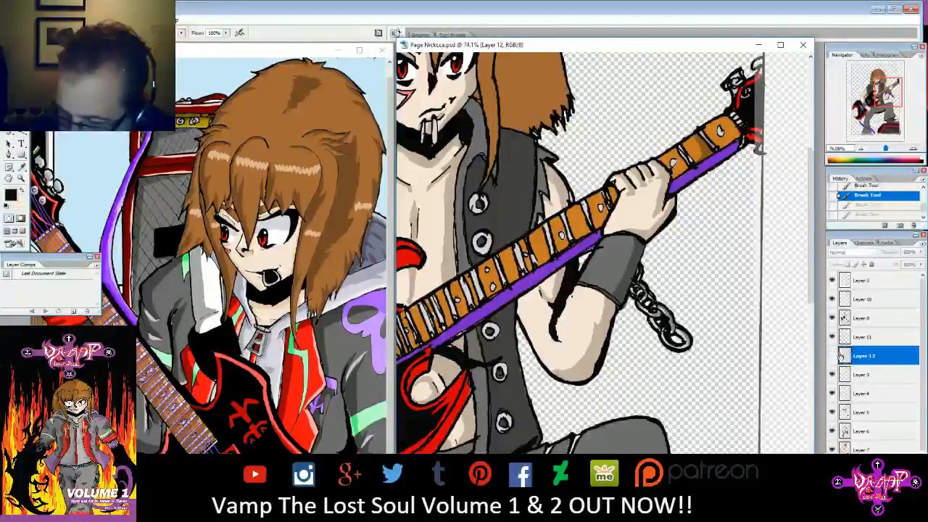
left_click(832, 337)
left_click(846, 339)
left_click(832, 337)
left_click(849, 355)
left_click(832, 355)
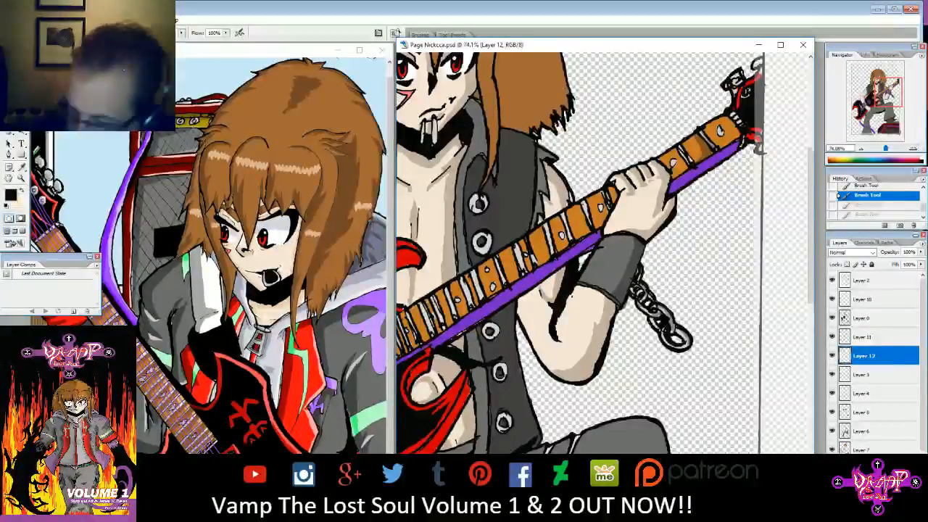
- Lower Layer 12's opacity to about 38% and restore Layer 2's opacity to 100%
left_click(920, 252)
left_click(891, 264)
left_click(873, 281)
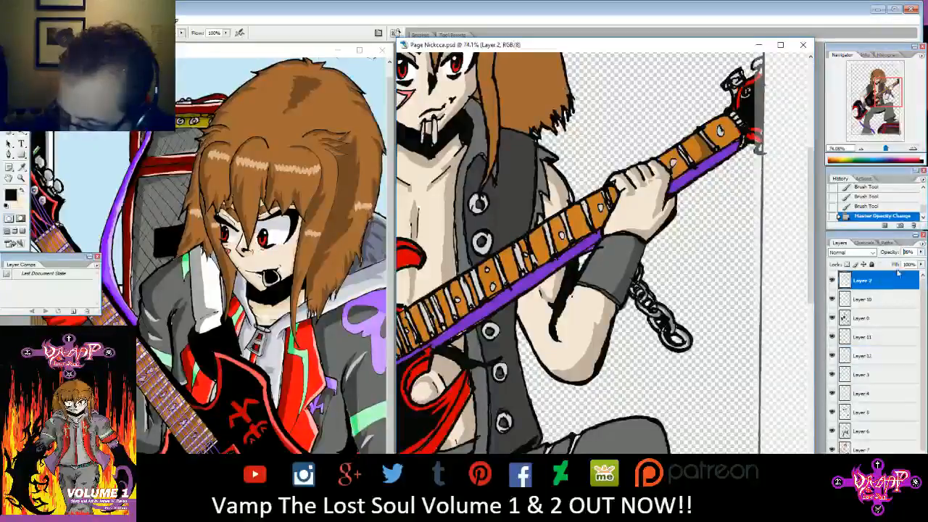
left_click(921, 252)
left_click_drag(901, 263, 919, 263)
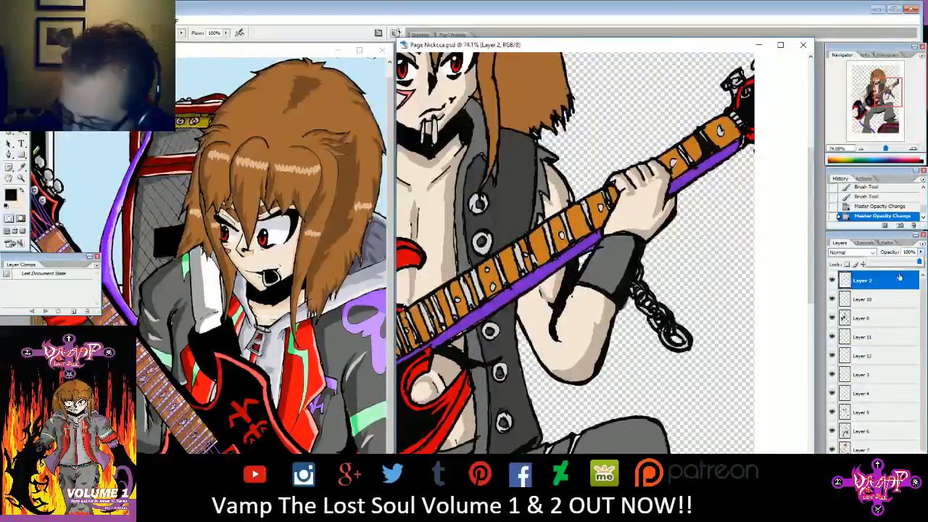
- Make Layer 12 active and brush dark shading on the guitar neck near the headstock
mouse_move(893, 98)
left_mouse_down()
mouse_move(899, 89)
mouse_move(901, 98)
left_mouse_up()
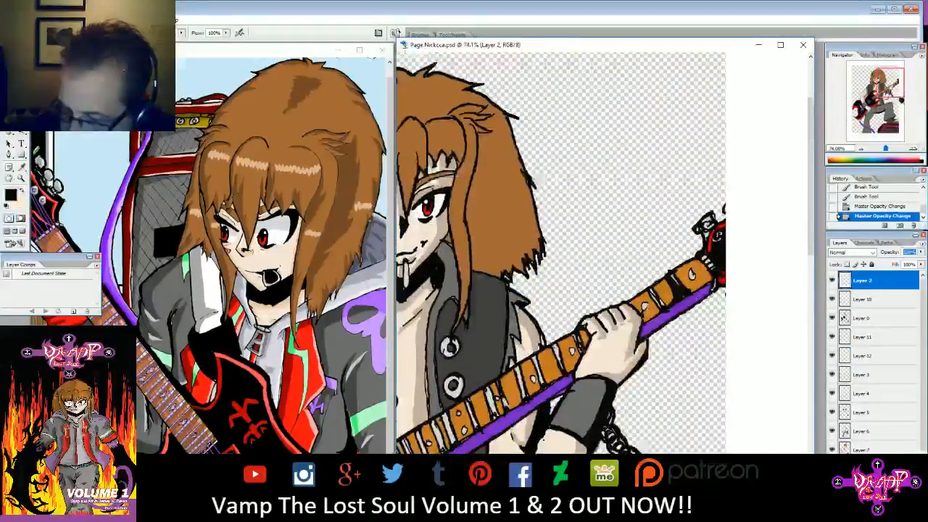
left_click(858, 341)
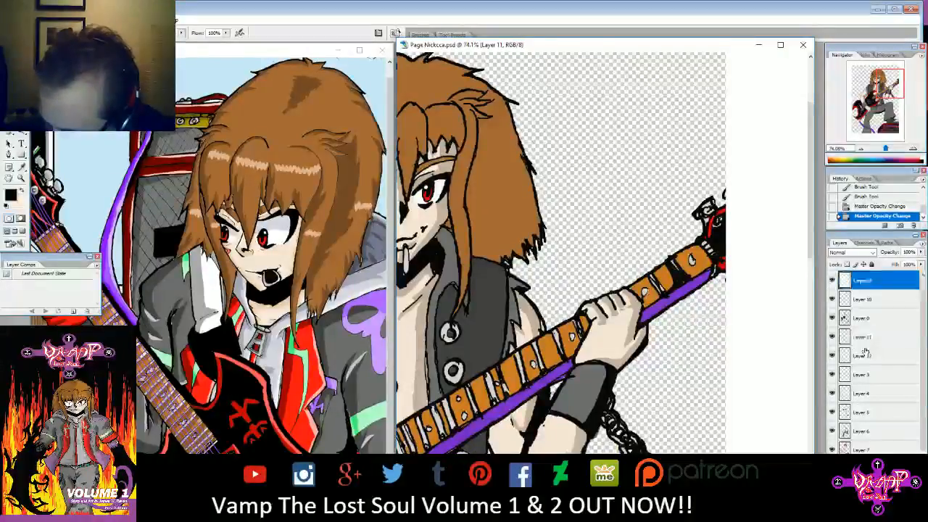
left_click(855, 357)
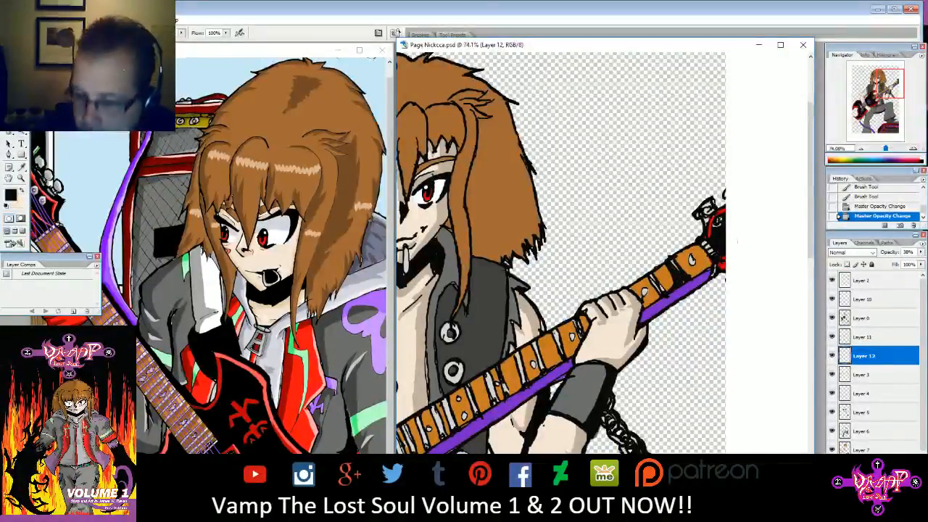
mouse_move(700, 246)
left_mouse_down()
mouse_move(695, 271)
mouse_move(707, 261)
mouse_move(692, 250)
mouse_move(697, 266)
left_mouse_up()
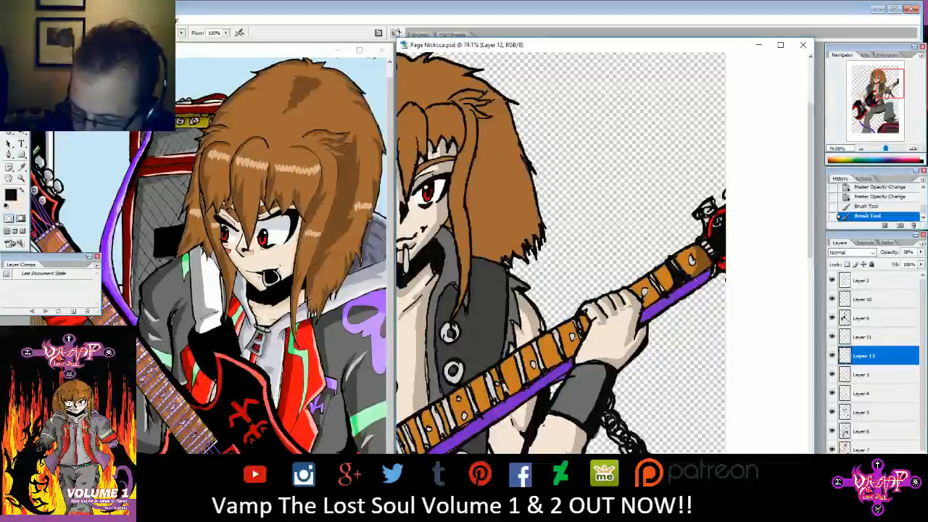
- Erase the solid black strokes on the fretboard between the hand and the headstock on Layer 2
key("e")
left_click(866, 280)
left_click_drag(676, 276, 684, 284)
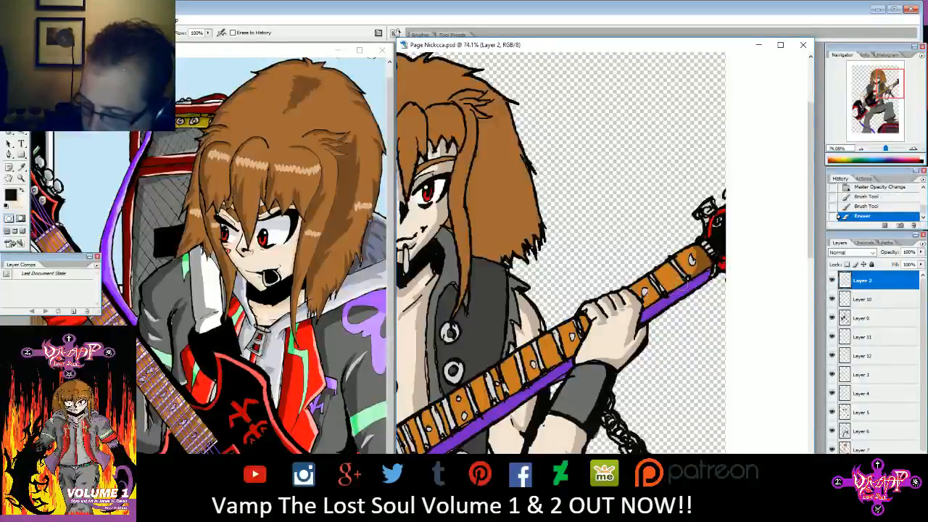
- Brush dark shading along the fretboard and purple neck edge on Layer 12, and revert the last three strokes
left_click(862, 355)
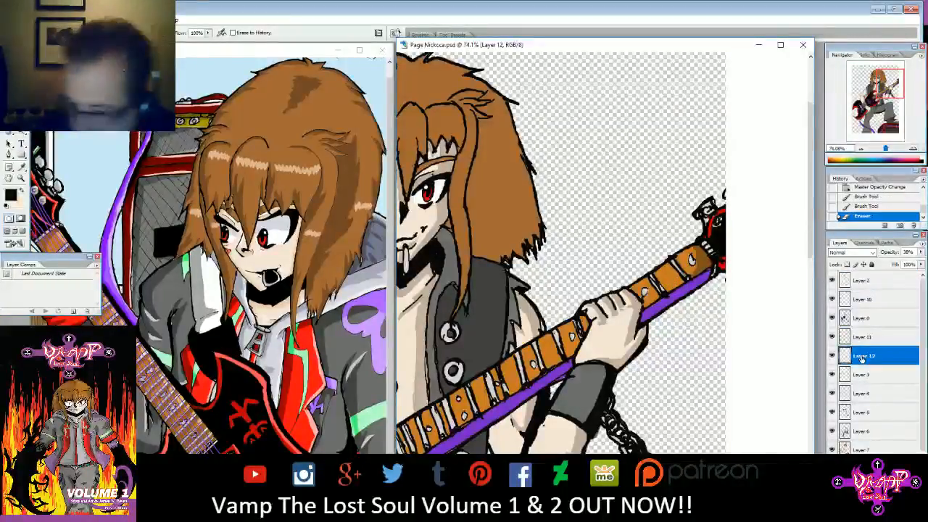
key("b")
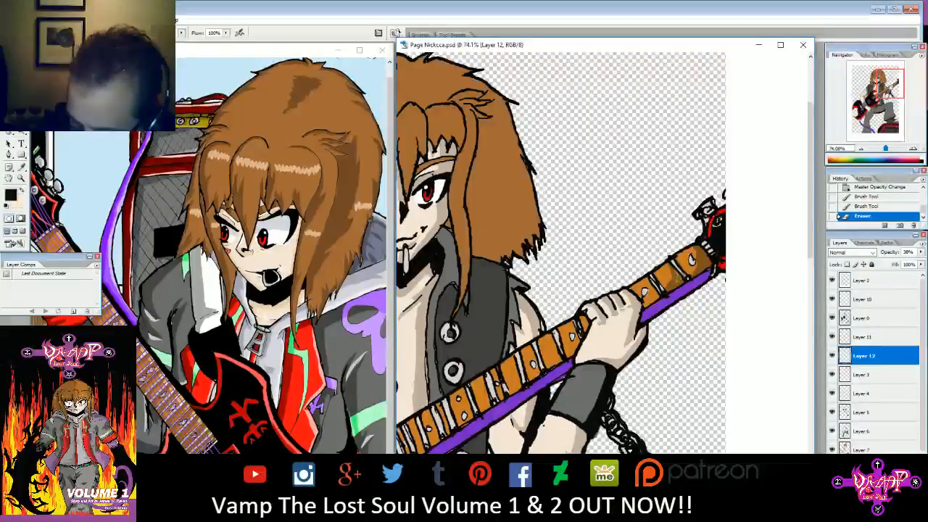
mouse_move(672, 272)
left_mouse_down()
mouse_move(681, 284)
mouse_move(646, 305)
mouse_move(664, 292)
left_mouse_up()
left_click_drag(640, 324, 717, 262)
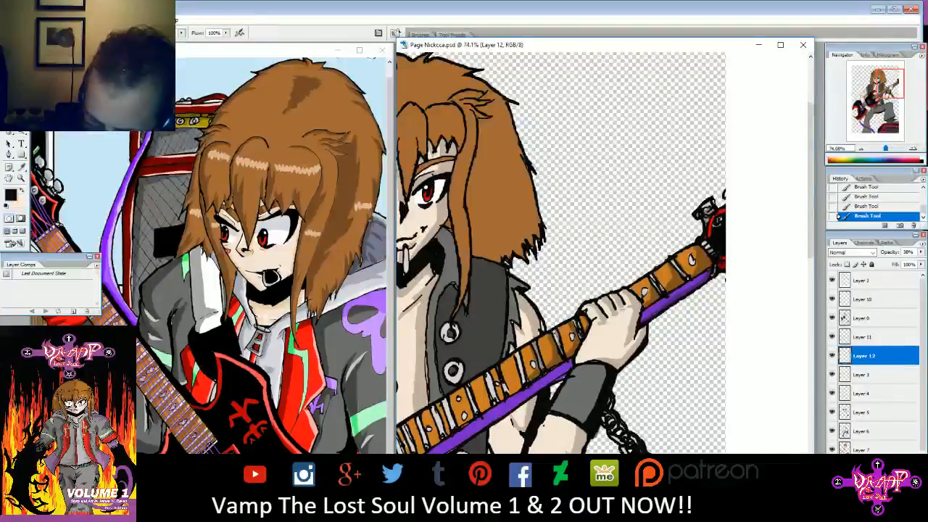
left_click(872, 206)
left_click(876, 197)
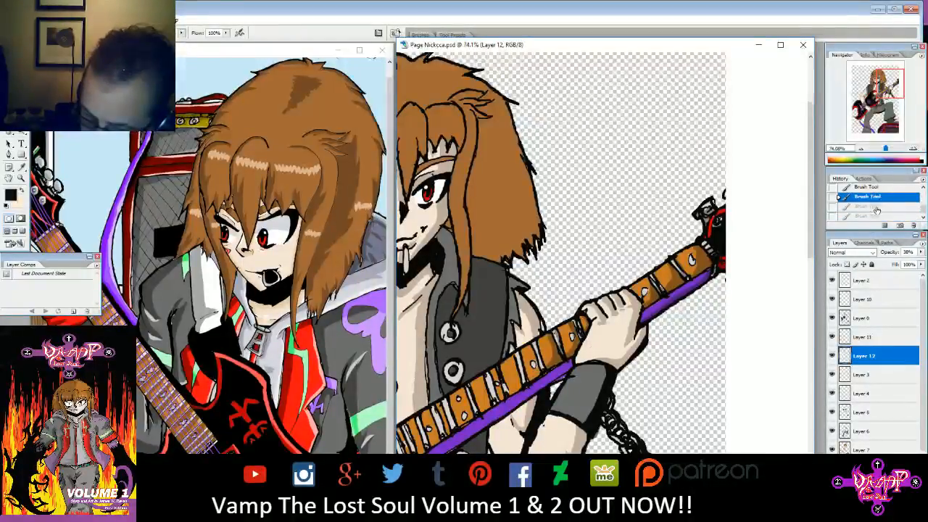
left_click(869, 187)
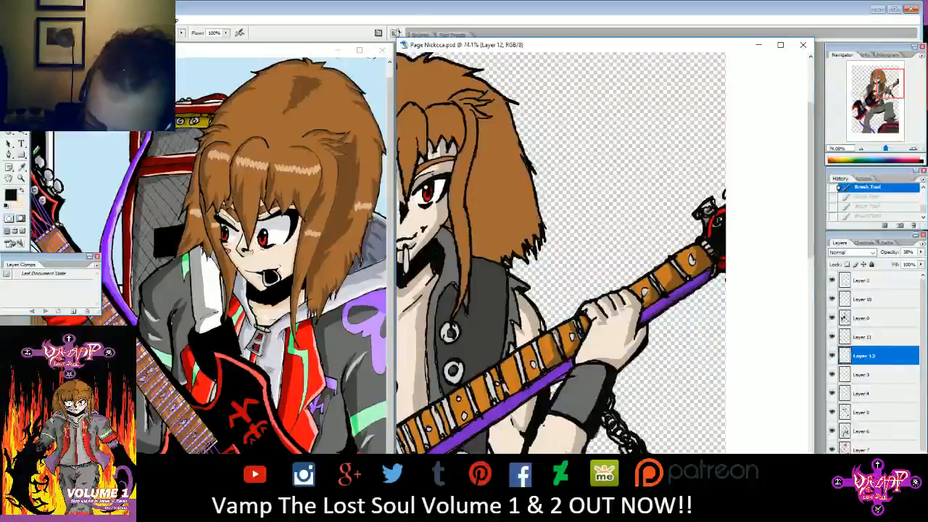
- Brush shadows under the fringe on the forehead and along the length of the guitar neck on Layer 12
left_click_drag(425, 157, 436, 151)
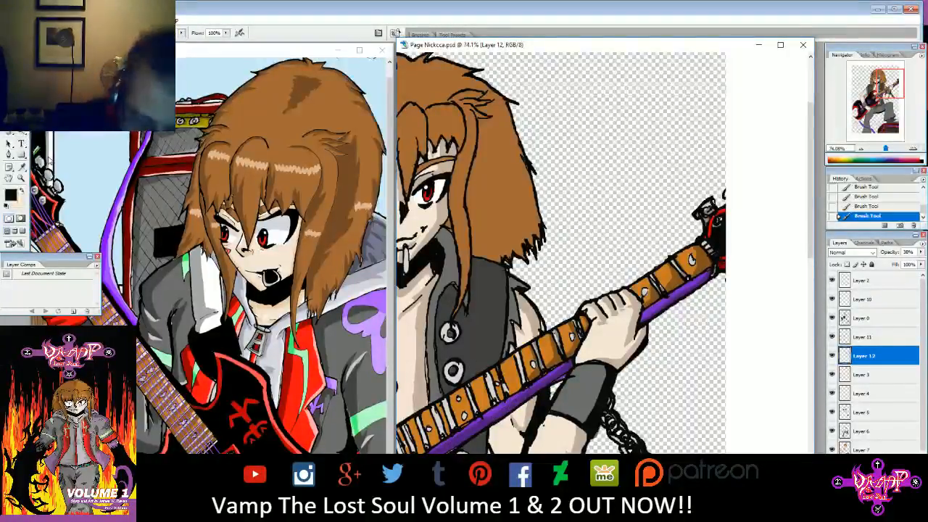
left_click_drag(510, 407, 654, 284)
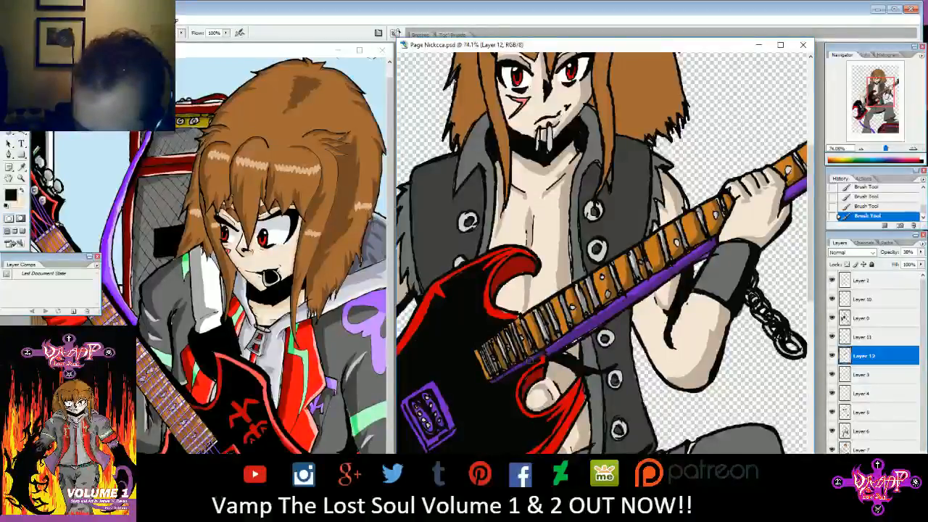
- Change the eraser's brush preset and erase excess shading below the guitar neck beside the wristband on Layer 12
key("e")
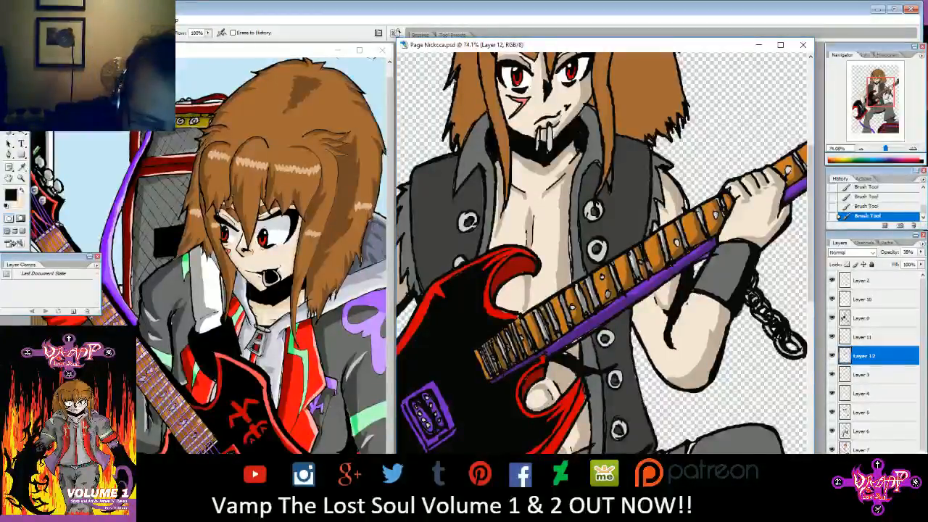
left_click(54, 32)
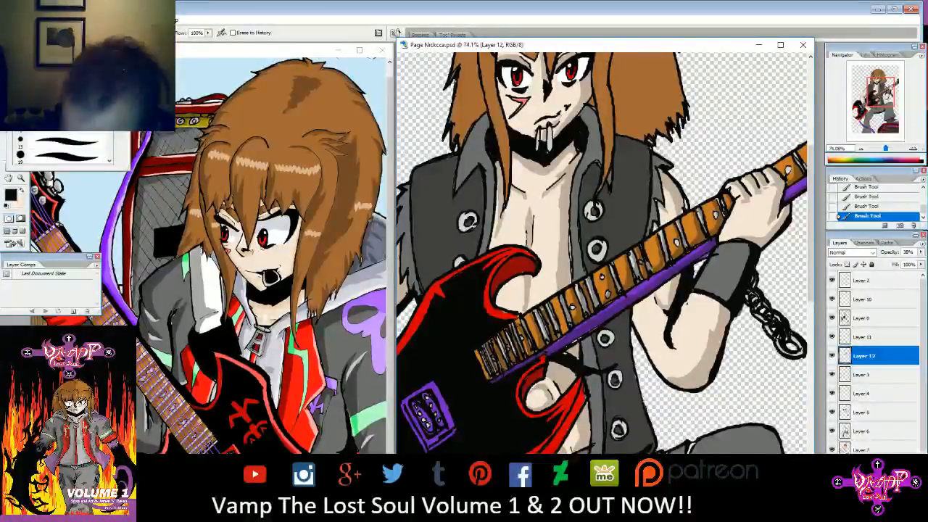
key("Return")
left_click_drag(713, 256, 708, 269)
left_click_drag(713, 258, 704, 278)
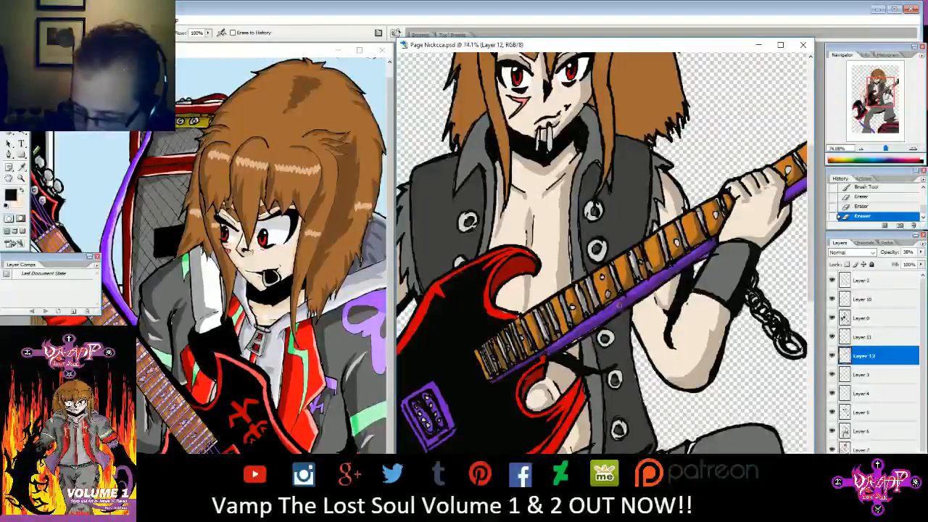
- Compare the artwork before and after the last erasure, keep the erasure, and return to the Brush tool
left_click(881, 208)
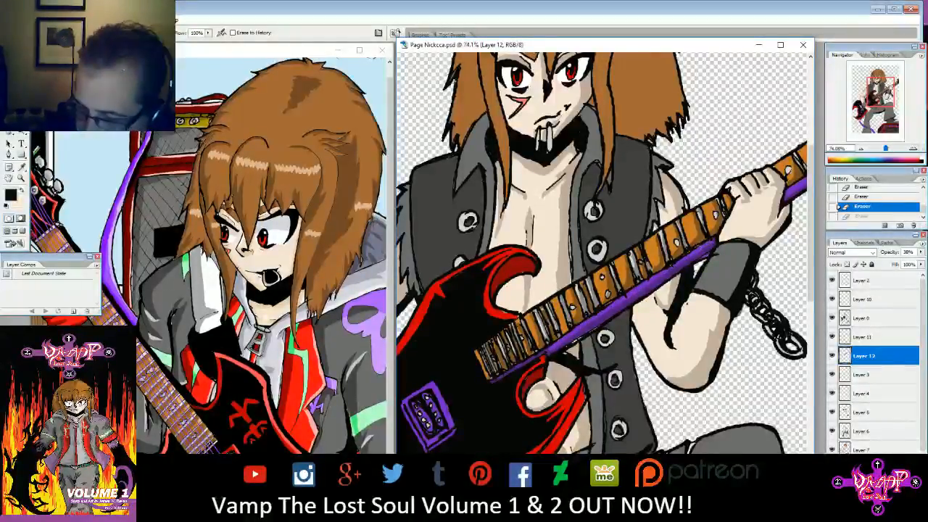
left_click(861, 215)
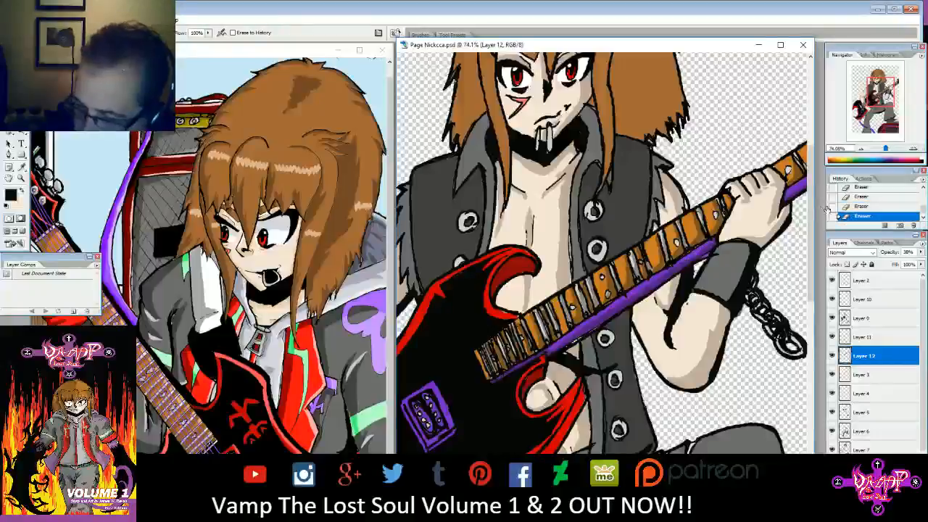
left_click(883, 208)
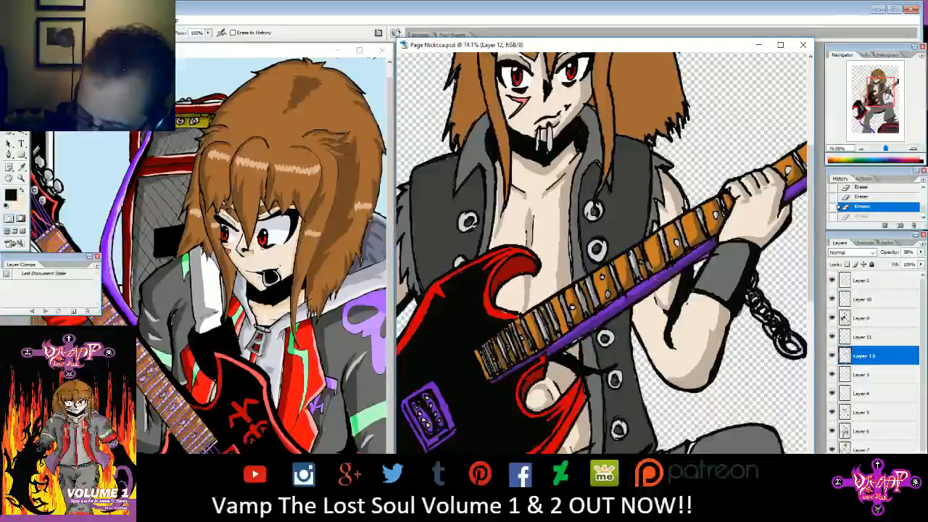
key("ctrl+z")
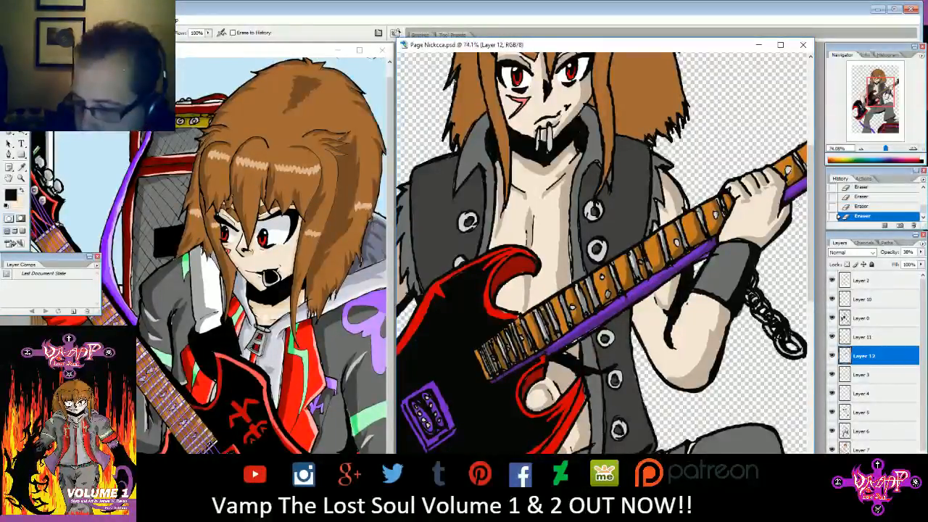
key("b")
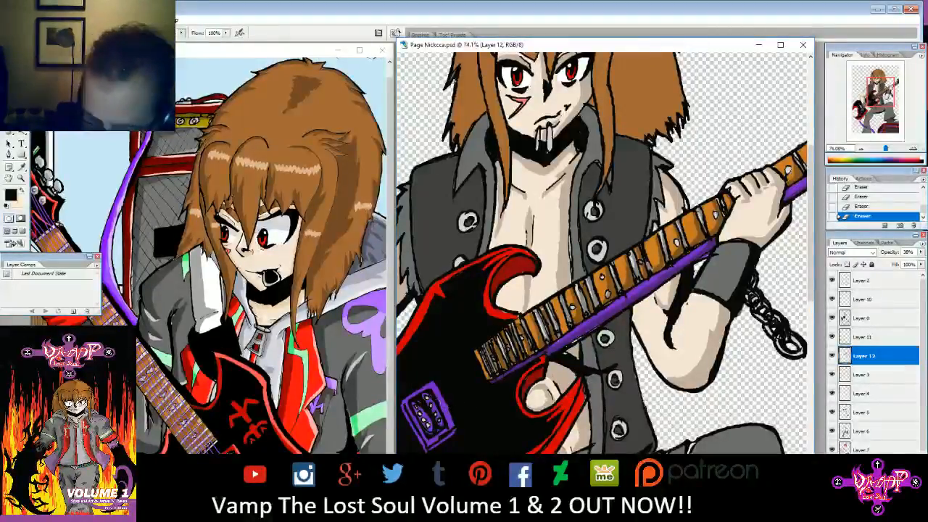
- Brush dark shading over the guitar's purple pickup on Layer 12
mouse_move(422, 447)
left_mouse_down()
mouse_move(445, 436)
mouse_move(442, 421)
left_mouse_up()
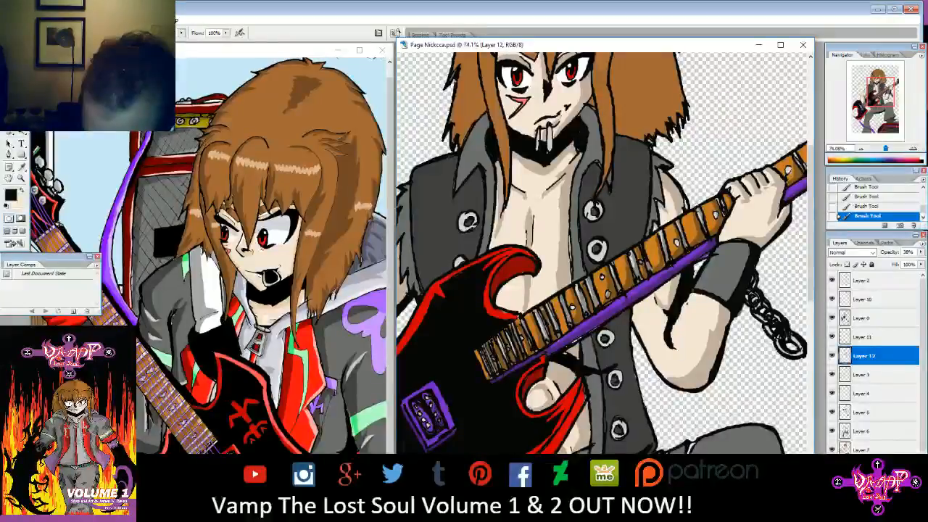
mouse_move(435, 385)
left_mouse_down()
mouse_move(451, 424)
mouse_move(428, 445)
left_mouse_up()
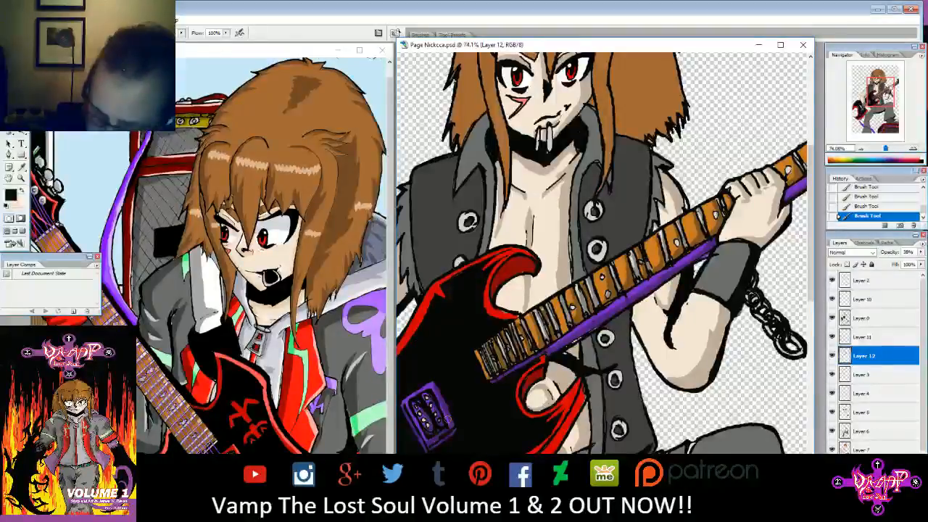
- Brush dark shading along the red edges of the guitar's lower body and over its metal hardware on Layer 12
left_click_drag(875, 93, 867, 106)
mouse_move(583, 281)
left_mouse_down()
mouse_move(639, 263)
mouse_move(675, 238)
mouse_move(664, 237)
mouse_move(695, 208)
mouse_move(713, 161)
left_mouse_up()
left_click_drag(697, 195, 686, 212)
left_click_drag(561, 319, 726, 191)
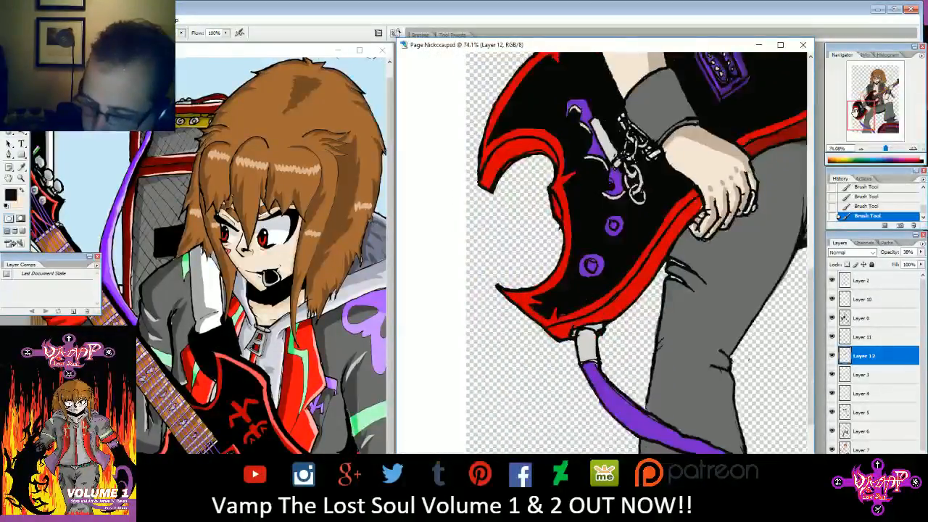
left_click_drag(561, 330, 578, 321)
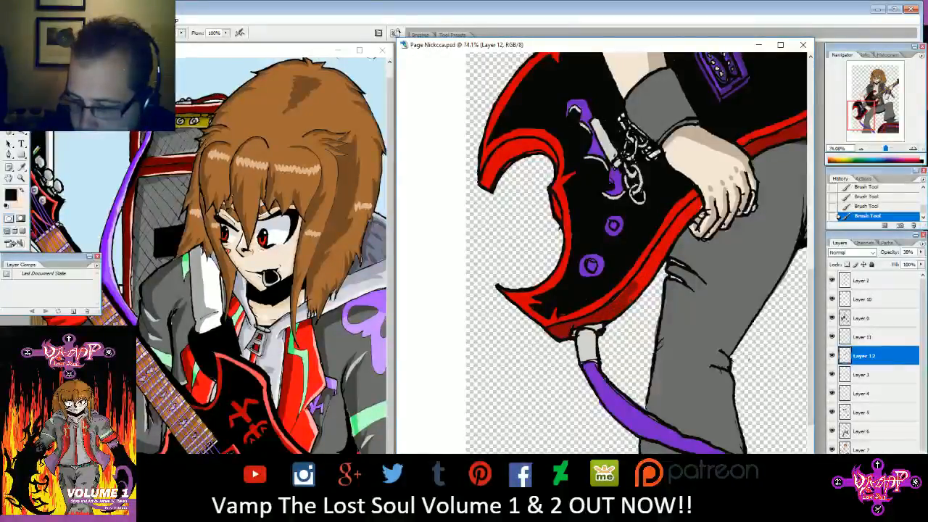
left_click_drag(647, 275, 688, 209)
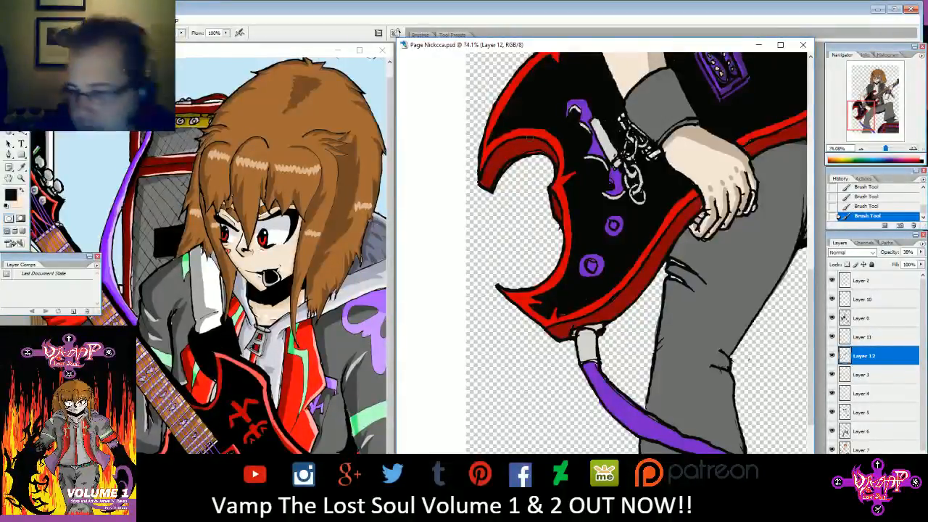
mouse_move(637, 141)
left_mouse_down()
mouse_move(622, 286)
mouse_move(562, 382)
mouse_move(402, 297)
mouse_move(490, 169)
mouse_move(636, 156)
mouse_move(636, 142)
left_mouse_up()
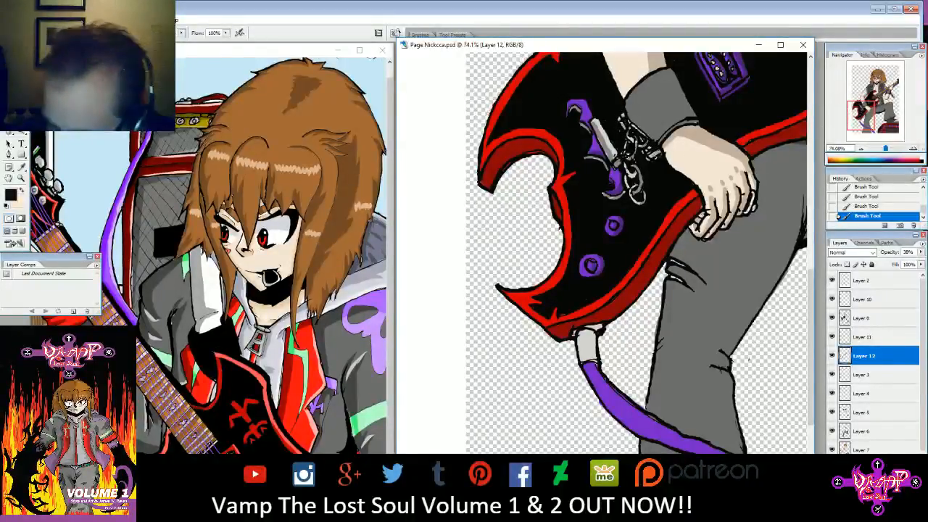
- Brush shadows along the vest collar and front on the side away from the fretting hand, on Layer 12
mouse_move(864, 110)
left_mouse_down()
mouse_move(872, 90)
mouse_move(874, 97)
left_mouse_up()
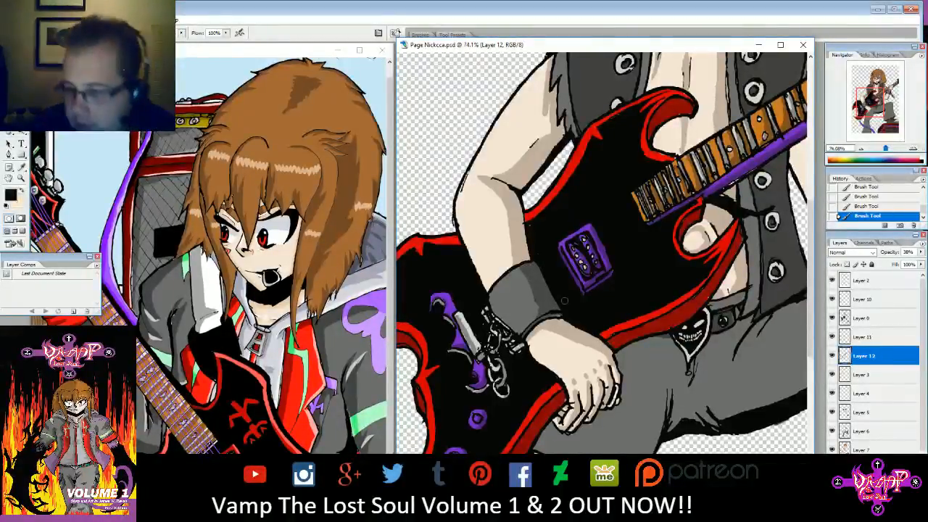
left_click_drag(564, 300, 528, 143)
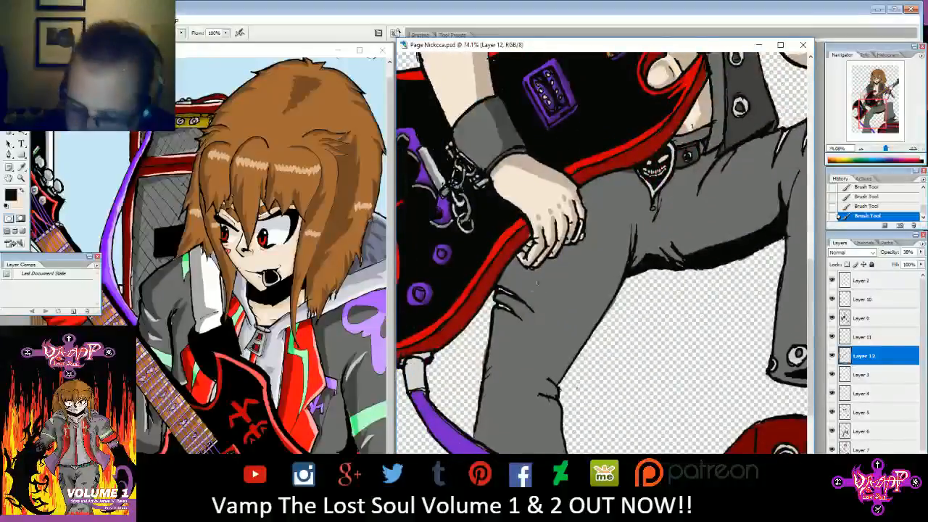
left_click_drag(588, 80, 531, 507)
left_click_drag(573, 435, 558, 297)
left_click_drag(550, 161, 556, 177)
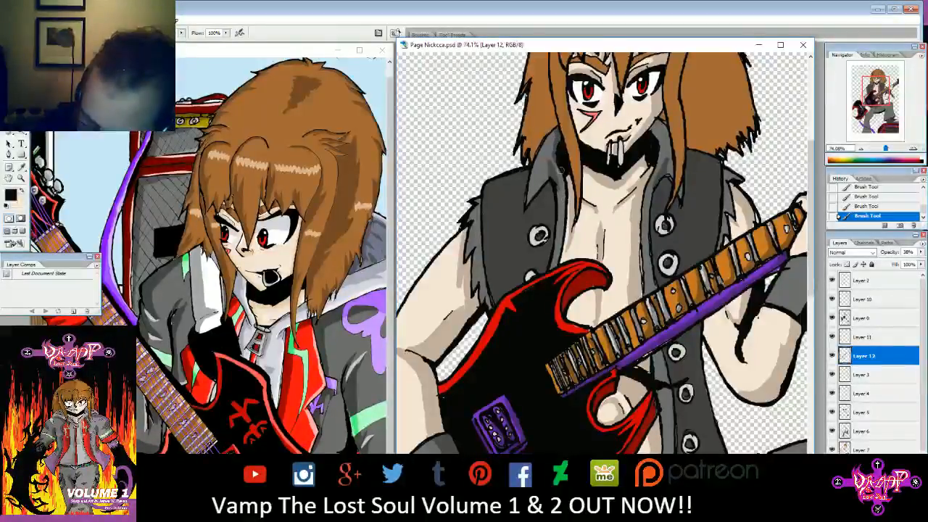
left_click_drag(562, 221, 559, 263)
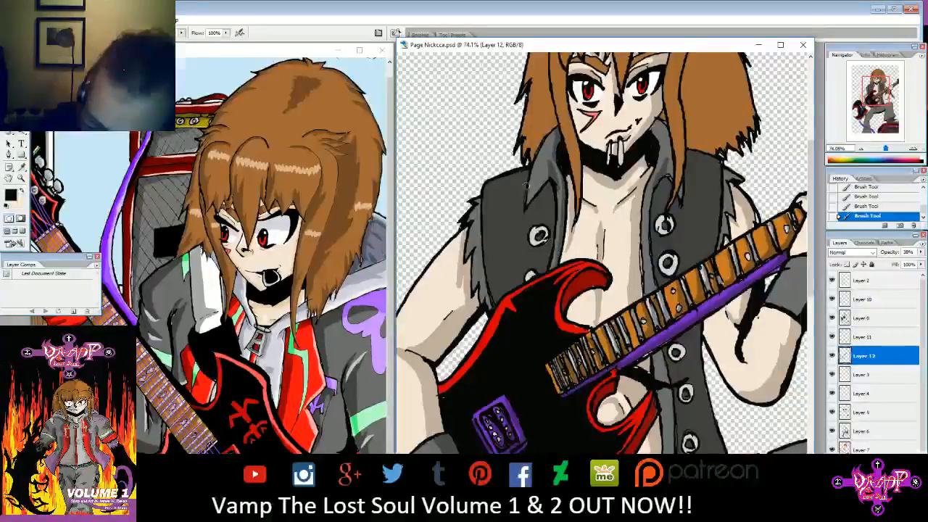
left_click_drag(527, 205, 549, 142)
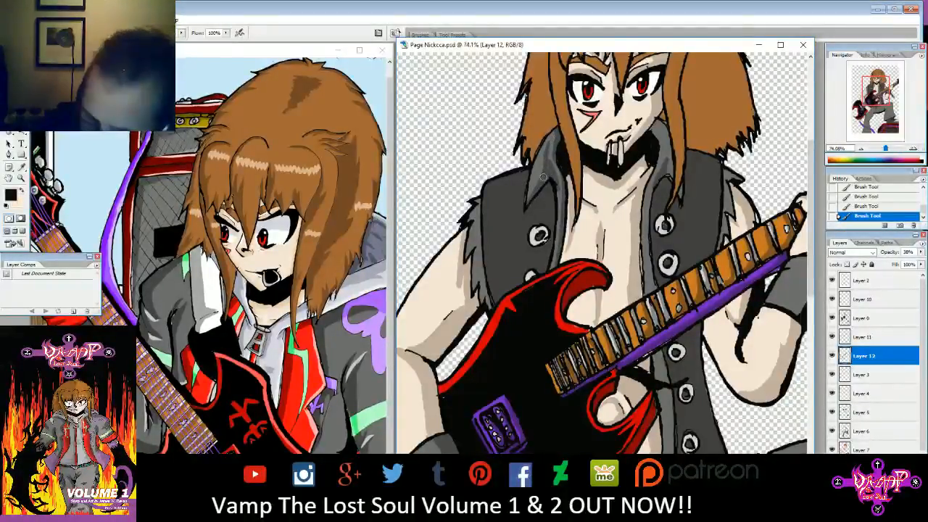
- Brush shadows on the collar, armhole and lower front of the vest half behind the guitar neck
mouse_move(659, 128)
left_mouse_down()
mouse_move(671, 174)
mouse_move(649, 200)
mouse_move(655, 293)
mouse_move(684, 120)
left_mouse_up()
left_click_drag(691, 163, 701, 291)
mouse_move(703, 201)
left_mouse_down()
mouse_move(727, 186)
mouse_move(716, 197)
mouse_move(724, 188)
mouse_move(730, 224)
mouse_move(723, 201)
mouse_move(733, 216)
mouse_move(731, 283)
mouse_move(745, 267)
mouse_move(749, 274)
mouse_move(732, 279)
mouse_move(739, 249)
mouse_move(740, 263)
mouse_move(748, 252)
mouse_move(744, 275)
mouse_move(729, 197)
left_mouse_up()
mouse_move(729, 145)
left_mouse_down()
mouse_move(723, 186)
mouse_move(724, 168)
left_mouse_up()
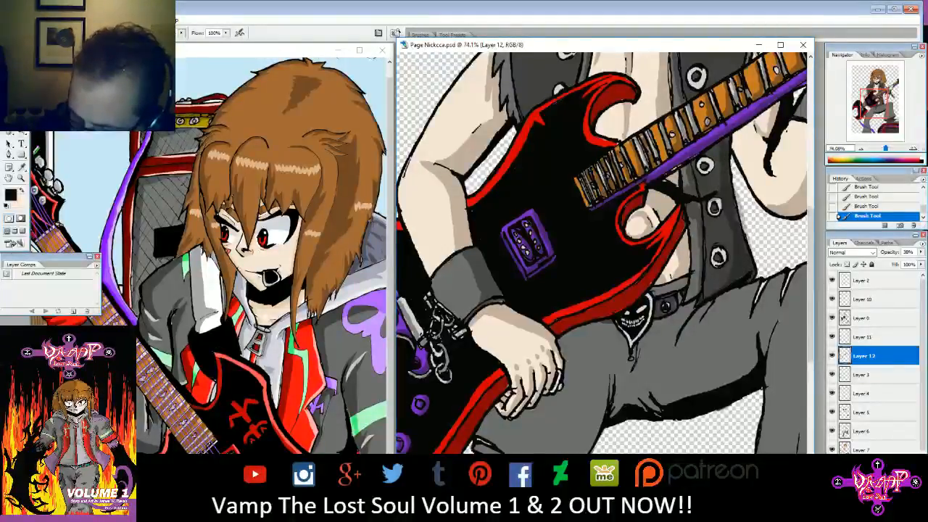
mouse_move(727, 135)
left_mouse_down()
mouse_move(706, 176)
mouse_move(714, 216)
left_mouse_up()
left_click_drag(705, 72, 695, 90)
- Add vest shadows beneath the hair near the fretting arm and touch up the opposite collar flap
left_click_drag(880, 94, 882, 81)
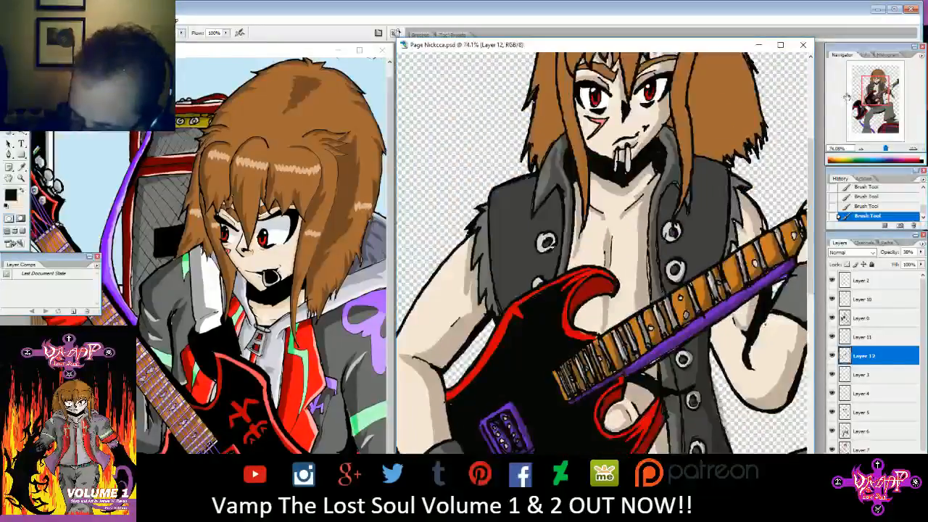
mouse_move(705, 166)
left_mouse_down()
mouse_move(722, 196)
mouse_move(700, 243)
mouse_move(713, 253)
mouse_move(707, 263)
mouse_move(725, 240)
mouse_move(723, 204)
left_mouse_up()
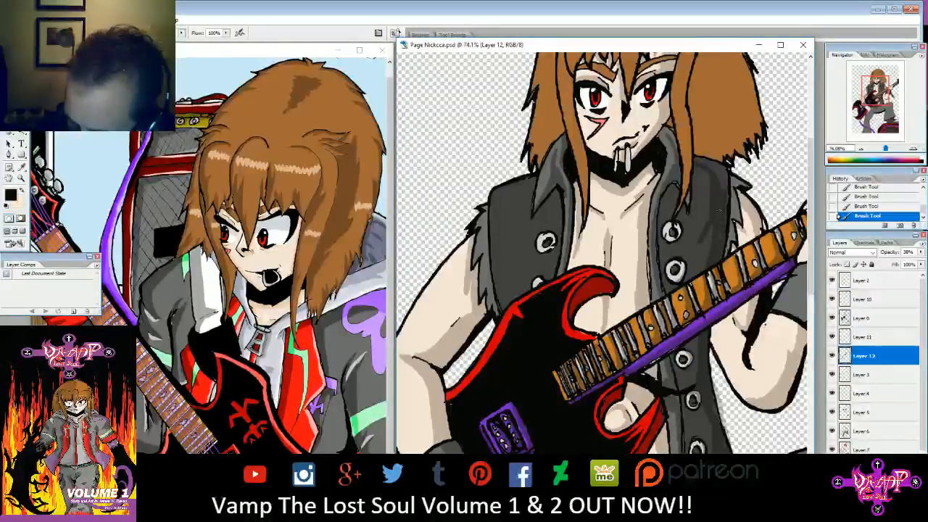
mouse_move(696, 155)
left_mouse_down()
mouse_move(718, 174)
mouse_move(714, 163)
left_mouse_up()
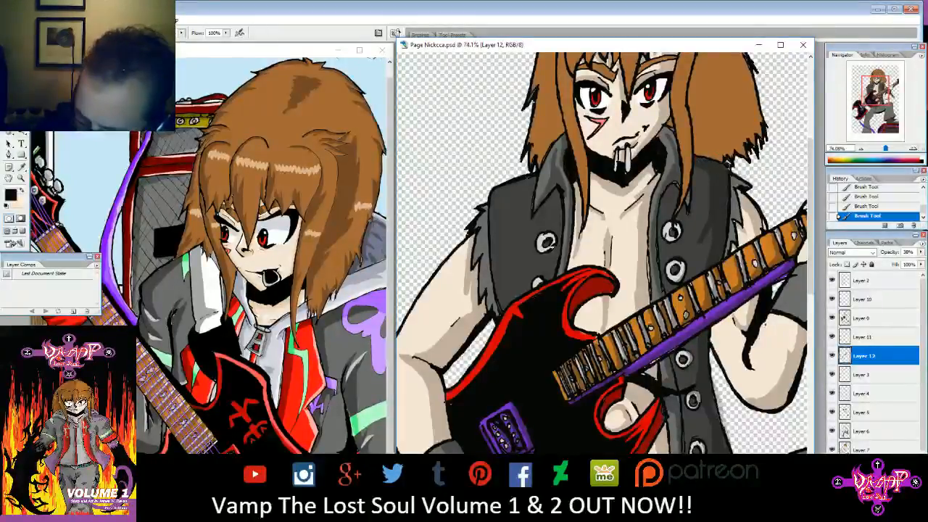
mouse_move(550, 194)
left_mouse_down()
mouse_move(560, 228)
mouse_move(555, 189)
left_mouse_up()
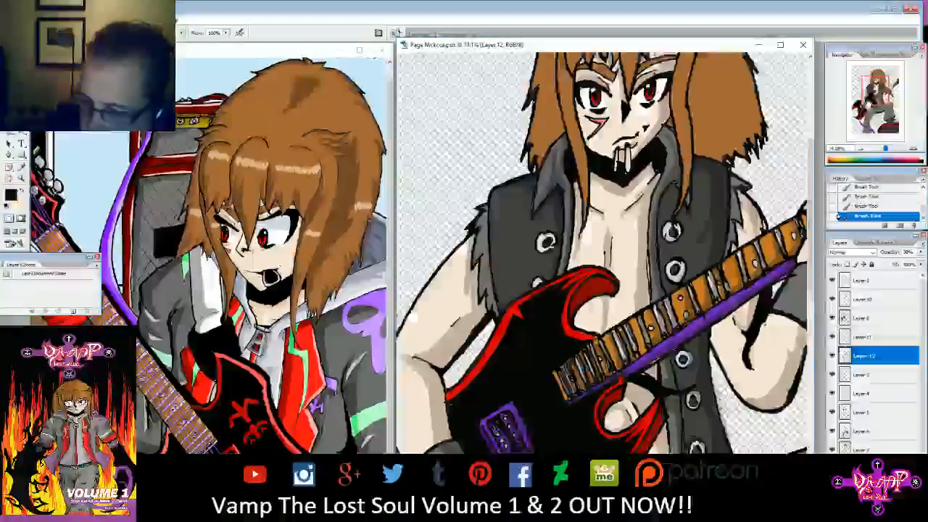
- Brush shadows along the vest's lower edge and the trouser creases beside the belt on Layer 12
scroll(602, 253, "down", 6)
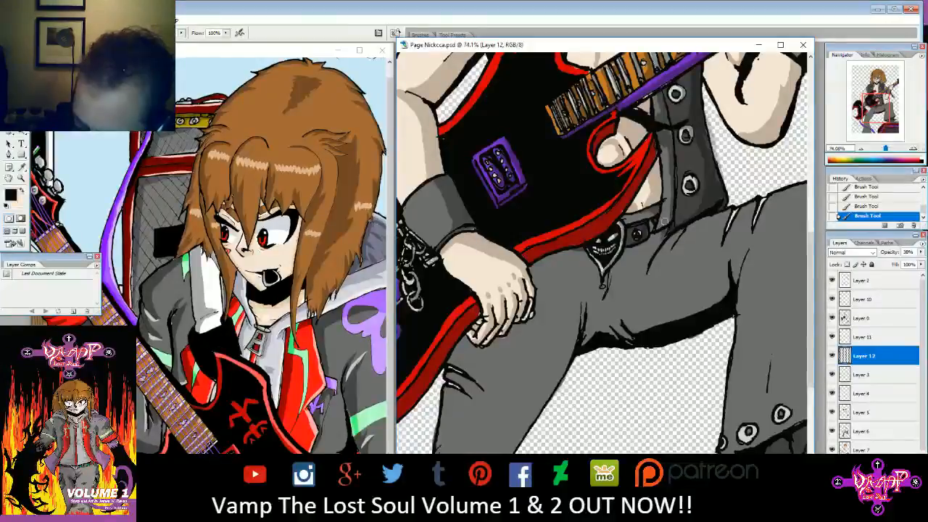
mouse_move(670, 164)
left_mouse_down()
mouse_move(668, 228)
mouse_move(645, 276)
left_mouse_up()
mouse_move(661, 237)
left_mouse_down()
mouse_move(644, 273)
mouse_move(654, 232)
left_mouse_up()
left_click_drag(642, 270, 643, 272)
mouse_move(656, 237)
left_mouse_down()
mouse_move(677, 234)
mouse_move(667, 270)
mouse_move(674, 241)
left_mouse_up()
- Shade the creases behind the raised knee and the undersides of both trouser thighs on Layer 12
left_click_drag(736, 203, 723, 221)
left_click_drag(725, 259, 731, 294)
left_click_drag(749, 245, 737, 280)
mouse_move(743, 249)
left_mouse_down()
mouse_move(736, 280)
mouse_move(716, 285)
mouse_move(712, 307)
left_mouse_up()
mouse_move(617, 314)
left_mouse_down()
mouse_move(717, 298)
mouse_move(636, 319)
mouse_move(714, 296)
mouse_move(629, 319)
mouse_move(611, 309)
mouse_move(614, 321)
mouse_move(602, 313)
mouse_move(605, 323)
mouse_move(591, 329)
mouse_move(580, 299)
mouse_move(557, 373)
left_mouse_up()
left_click_drag(502, 450, 568, 350)
mouse_move(513, 442)
left_mouse_down()
mouse_move(583, 348)
mouse_move(614, 326)
mouse_move(628, 337)
mouse_move(617, 317)
mouse_move(632, 327)
mouse_move(681, 312)
mouse_move(724, 283)
left_mouse_up()
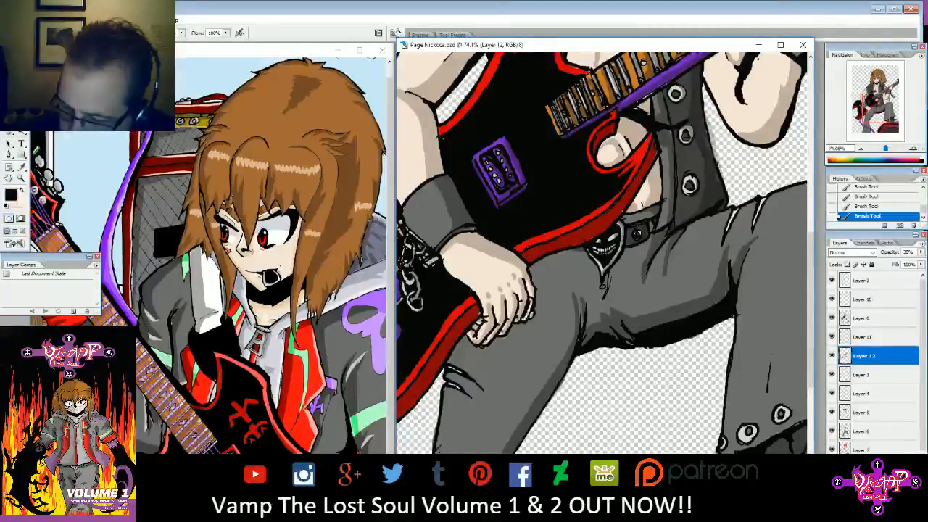
- Brush fold shadows down the flared lower trouser leg from the knee to the eyelets on Layer 12
left_click_drag(875, 110, 884, 111)
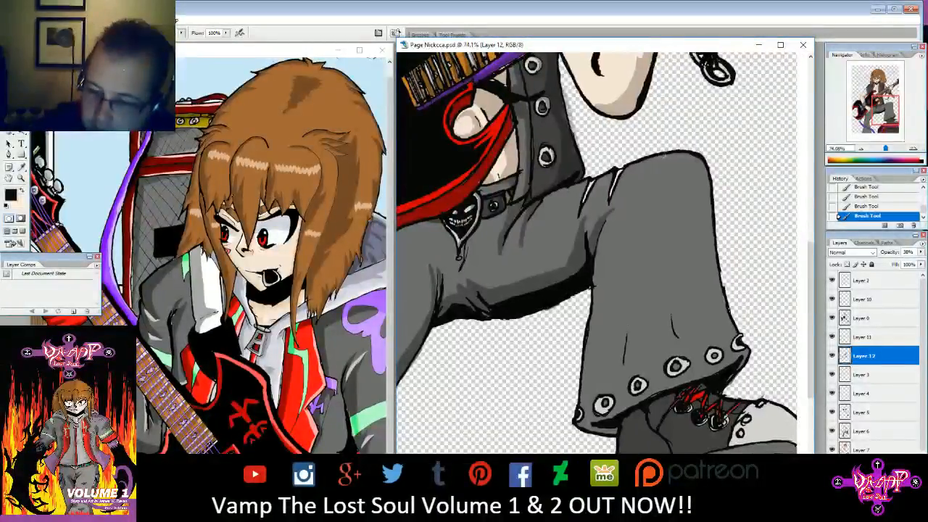
mouse_move(653, 159)
left_mouse_down()
mouse_move(683, 162)
mouse_move(704, 200)
mouse_move(711, 250)
mouse_move(699, 344)
left_mouse_up()
mouse_move(667, 284)
left_mouse_down()
mouse_move(684, 339)
mouse_move(702, 363)
left_mouse_up()
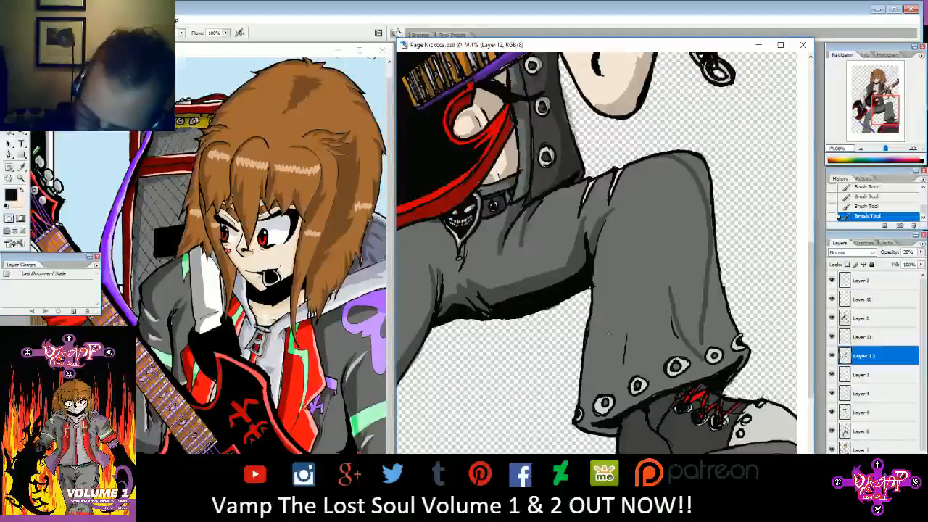
left_click_drag(631, 294, 652, 384)
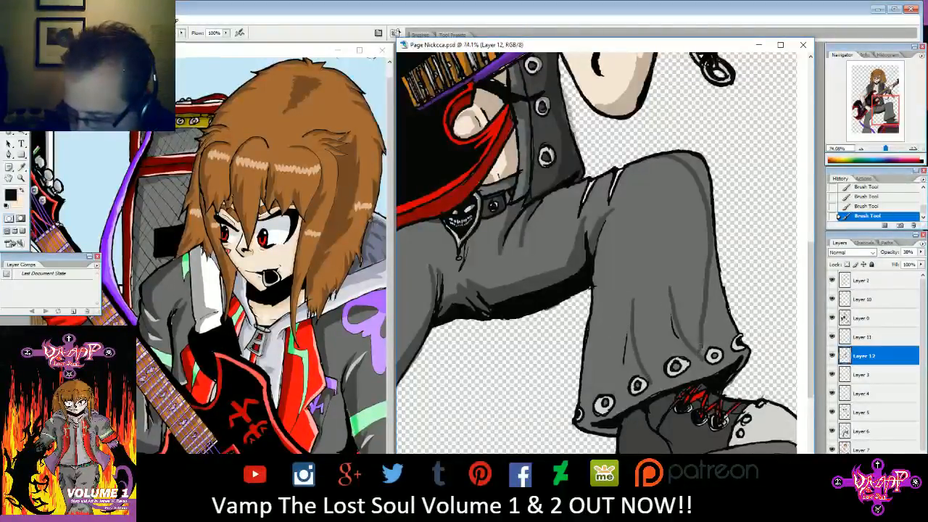
mouse_move(633, 306)
left_mouse_down()
mouse_move(621, 398)
mouse_move(632, 406)
mouse_move(653, 389)
mouse_move(630, 368)
mouse_move(627, 402)
mouse_move(647, 395)
mouse_move(627, 402)
left_mouse_up()
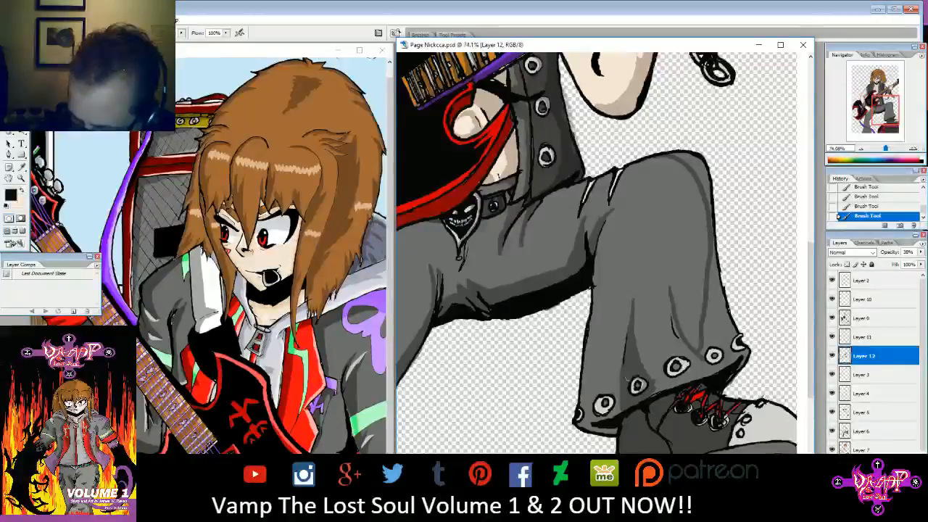
mouse_move(671, 294)
left_mouse_down()
mouse_move(680, 337)
mouse_move(703, 368)
left_mouse_up()
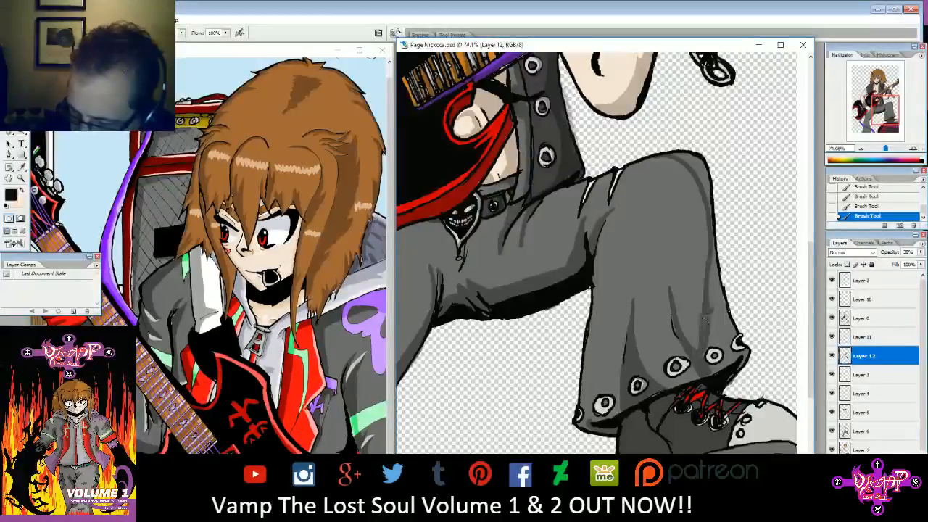
- Fill in the shadow along the outer edge of the raised trouser leg, from the knee down to the cuff
mouse_move(688, 177)
left_mouse_down()
mouse_move(706, 304)
mouse_move(702, 198)
mouse_move(702, 207)
left_mouse_up()
mouse_move(671, 155)
left_mouse_down()
mouse_move(695, 162)
mouse_move(685, 159)
mouse_move(703, 176)
mouse_move(651, 160)
mouse_move(699, 182)
left_mouse_up()
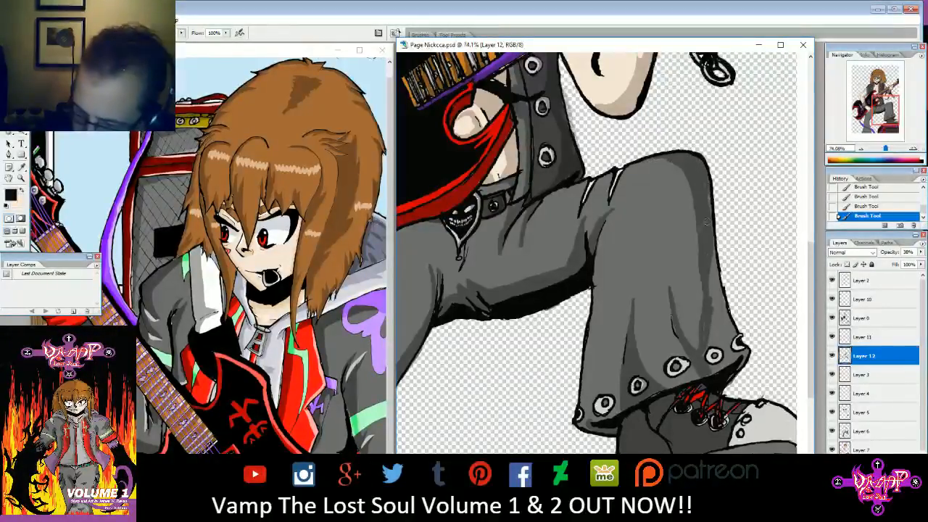
left_click_drag(710, 226, 711, 327)
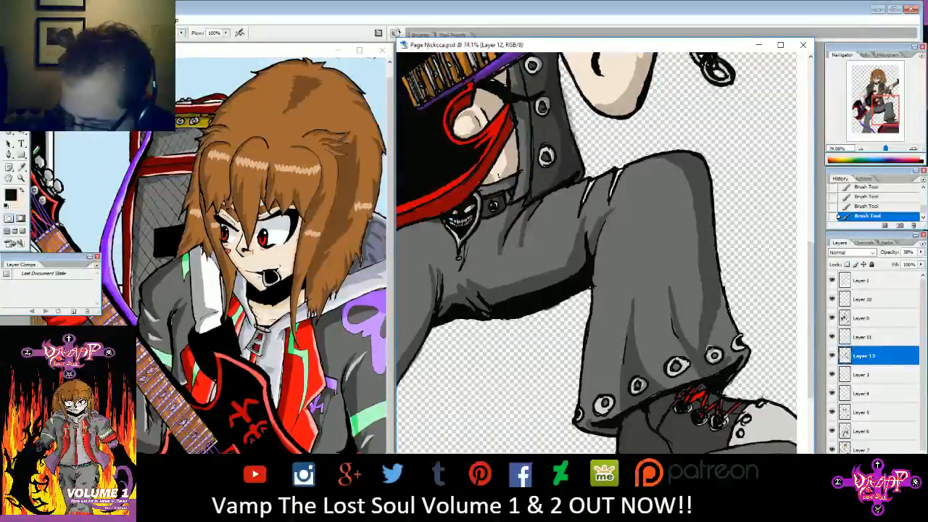
left_click_drag(713, 353, 720, 291)
left_click_drag(727, 323, 723, 296)
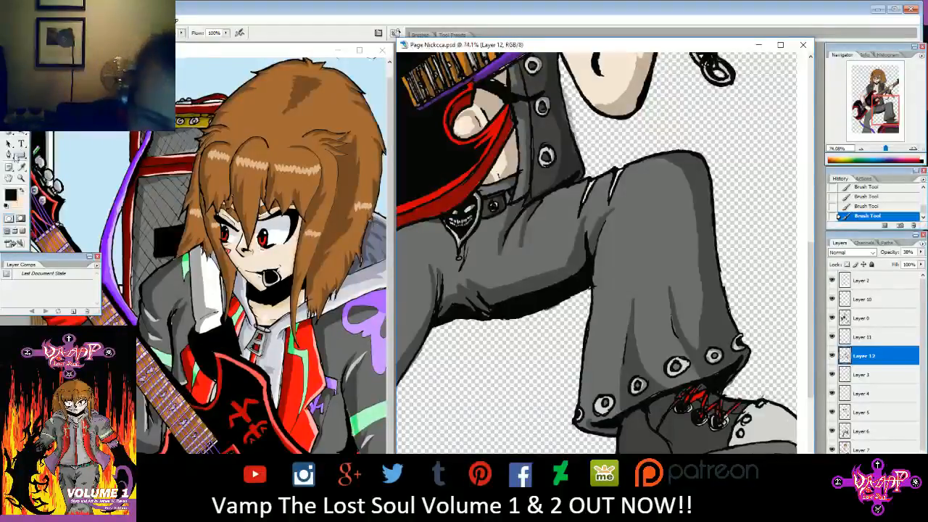
- Erase the excess shading over the outer cuff eyelets on Layer 12 and return to the Brush tool
left_click(9, 122)
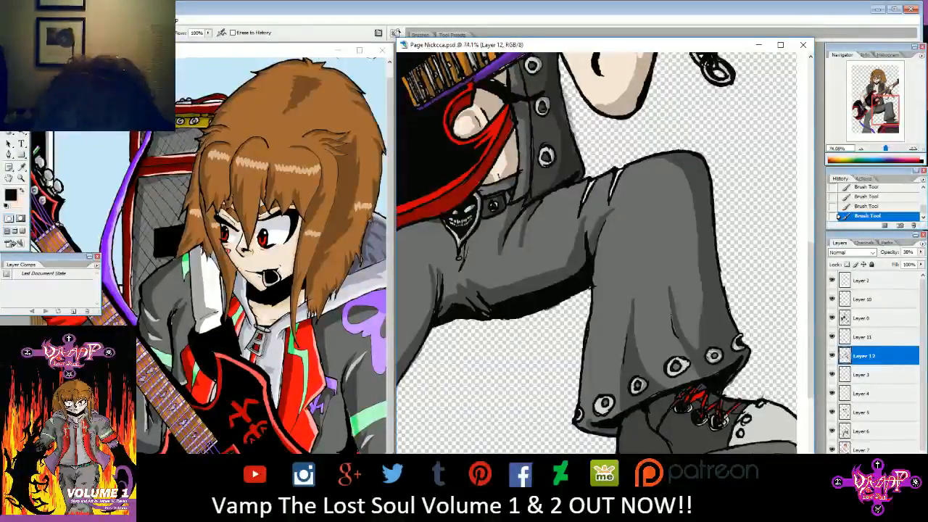
mouse_move(714, 358)
left_mouse_down()
mouse_move(734, 344)
mouse_move(736, 355)
left_mouse_up()
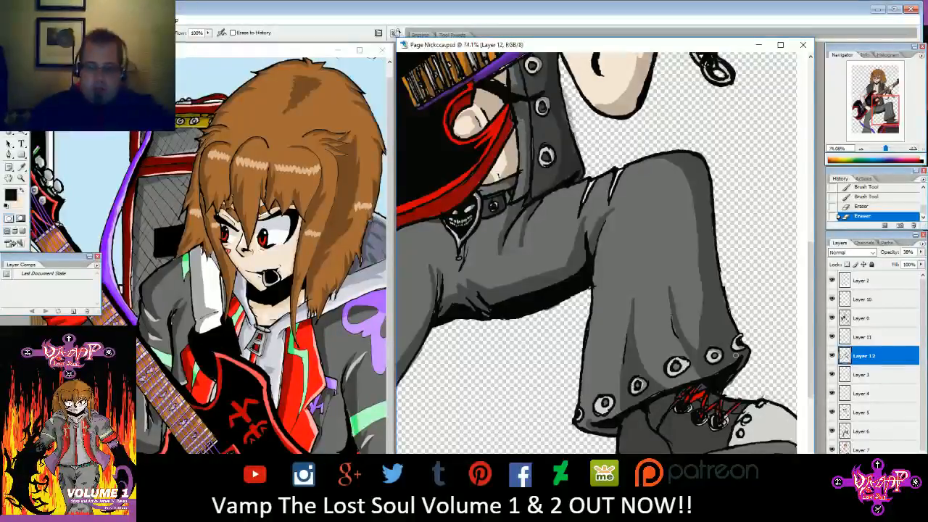
key("b")
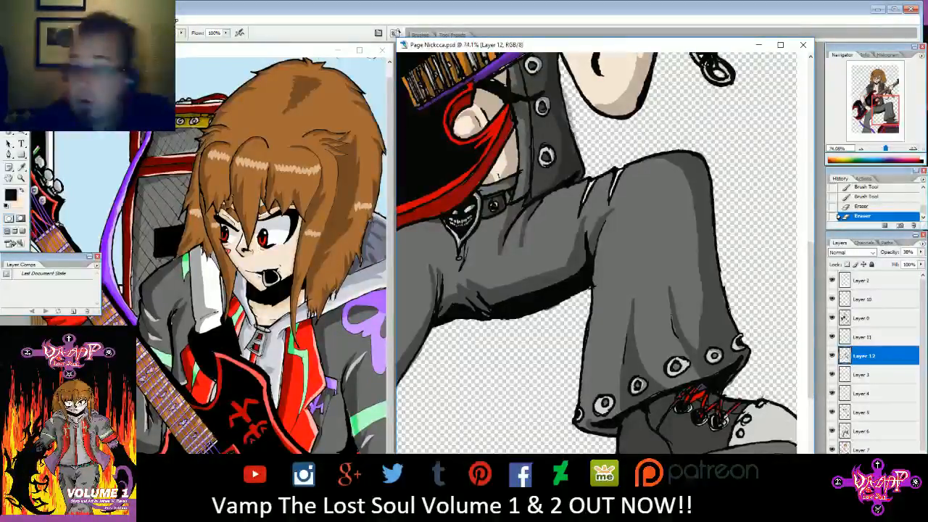
- Brush dark shading over the laced upper and toe area of the shoe resting on the amplifier
left_click_drag(889, 108, 894, 117)
left_click_drag(694, 265, 719, 283)
mouse_move(693, 264)
left_mouse_down()
mouse_move(723, 280)
mouse_move(723, 291)
left_mouse_up()
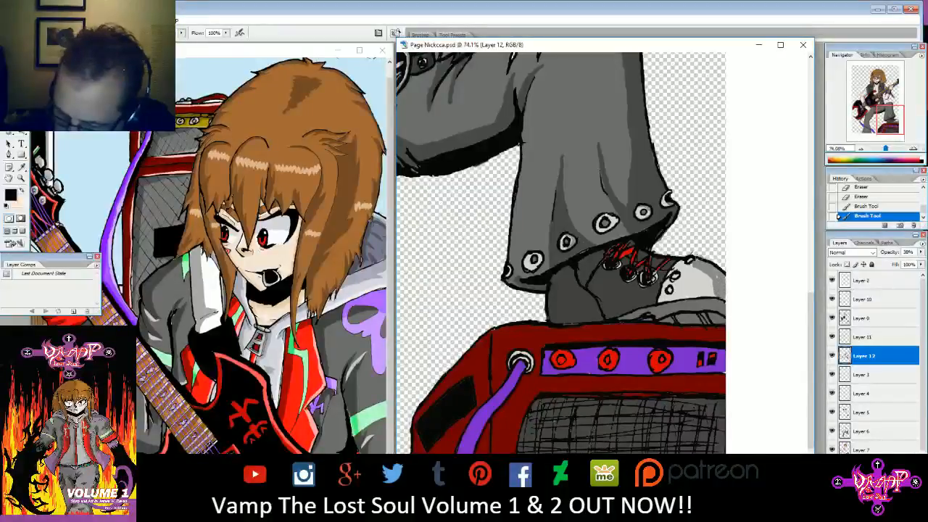
left_click_drag(690, 259, 669, 293)
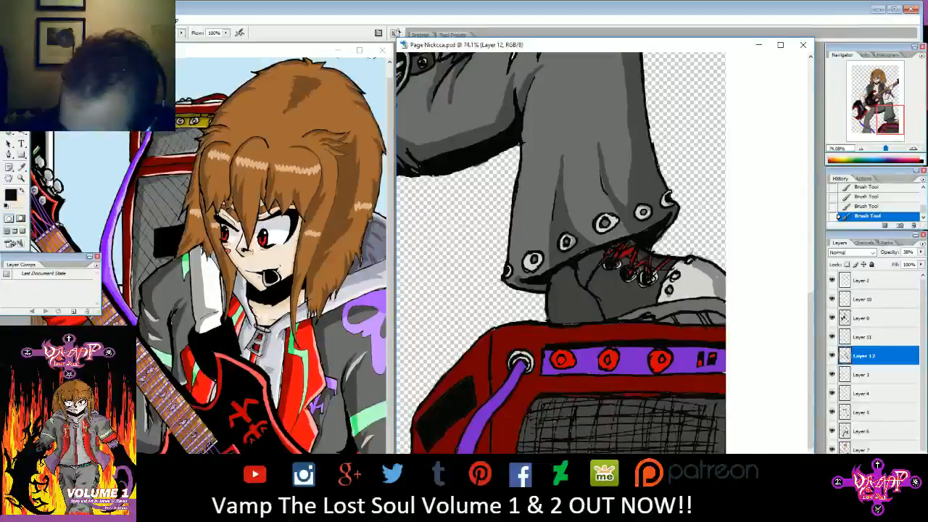
- Shade the dark upper, ankle and sole of the shoe resting on the amplifier with semi-transparent brush strokes on Layer 12
left_click_drag(654, 294, 624, 312)
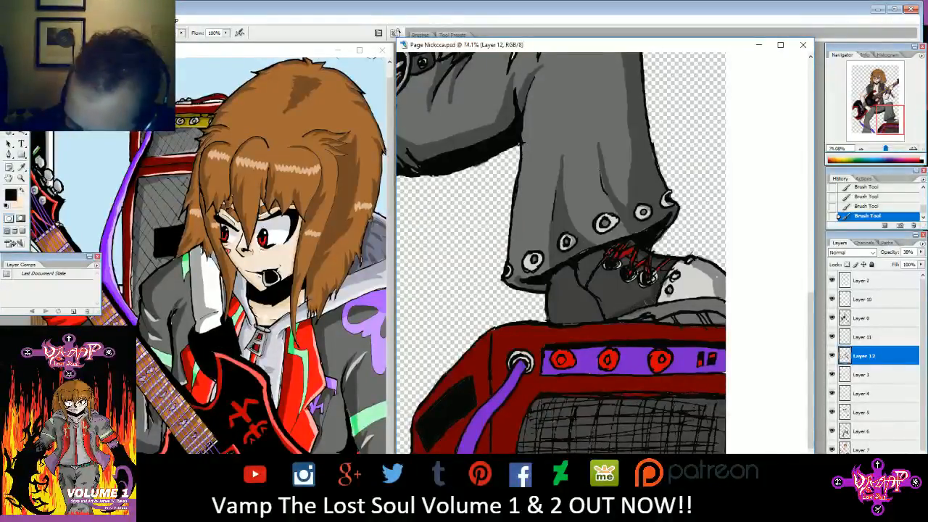
mouse_move(570, 268)
left_mouse_down()
mouse_move(548, 280)
mouse_move(575, 279)
mouse_move(596, 260)
left_mouse_up()
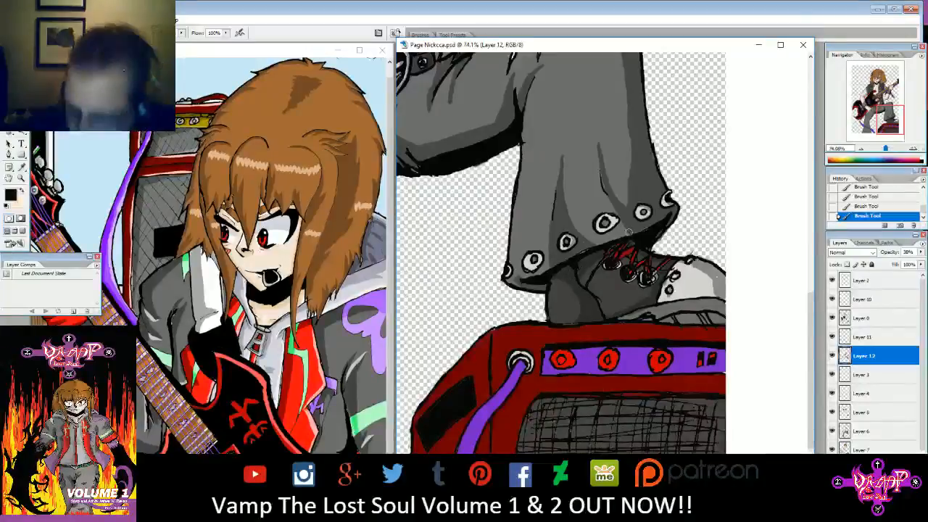
left_click_drag(647, 319, 712, 320)
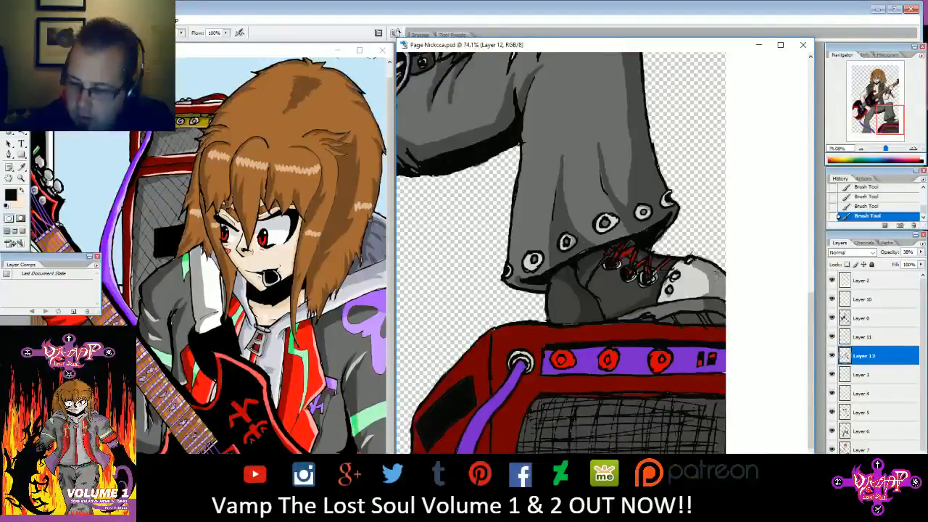
- Paint shadows along the fold and back edge of the standing leg's trousers, between the knee and the purple cable
left_click_drag(885, 121, 865, 126)
left_click_drag(569, 221, 590, 306)
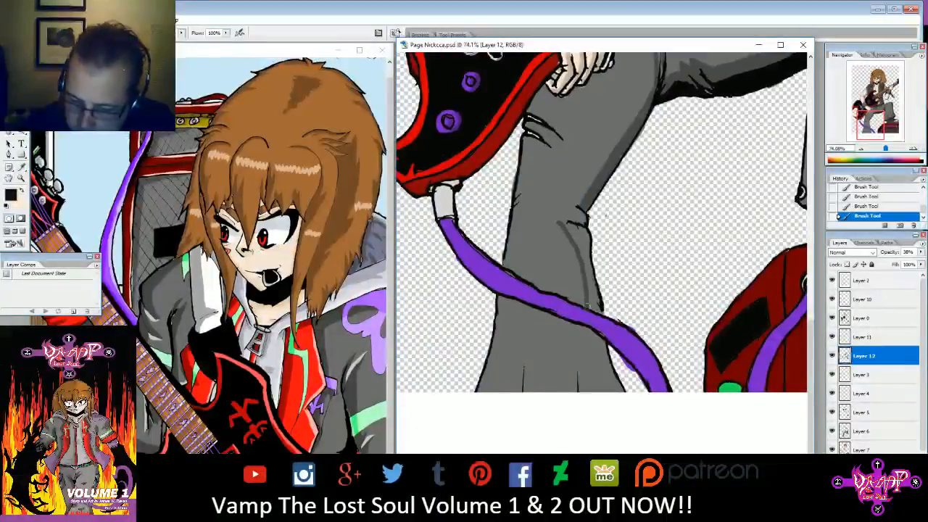
mouse_move(558, 226)
left_mouse_down()
mouse_move(584, 227)
mouse_move(597, 309)
mouse_move(590, 291)
left_mouse_up()
left_click_drag(581, 233, 580, 251)
mouse_move(566, 203)
left_mouse_down()
mouse_move(589, 215)
mouse_move(575, 226)
left_mouse_up()
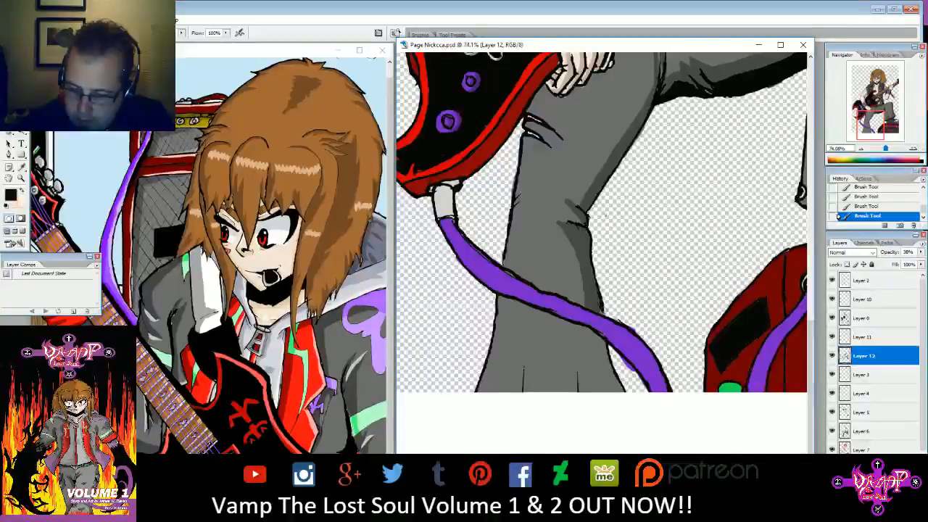
- Paint vertical fold shadows on the flared trouser leg below the purple cable and touch up the crease above it
mouse_move(588, 331)
left_mouse_down()
mouse_move(600, 379)
mouse_move(594, 333)
mouse_move(617, 387)
mouse_move(619, 375)
mouse_move(610, 375)
mouse_move(615, 384)
mouse_move(598, 364)
mouse_move(604, 379)
mouse_move(587, 327)
mouse_move(595, 388)
left_mouse_up()
left_click_drag(593, 352, 600, 389)
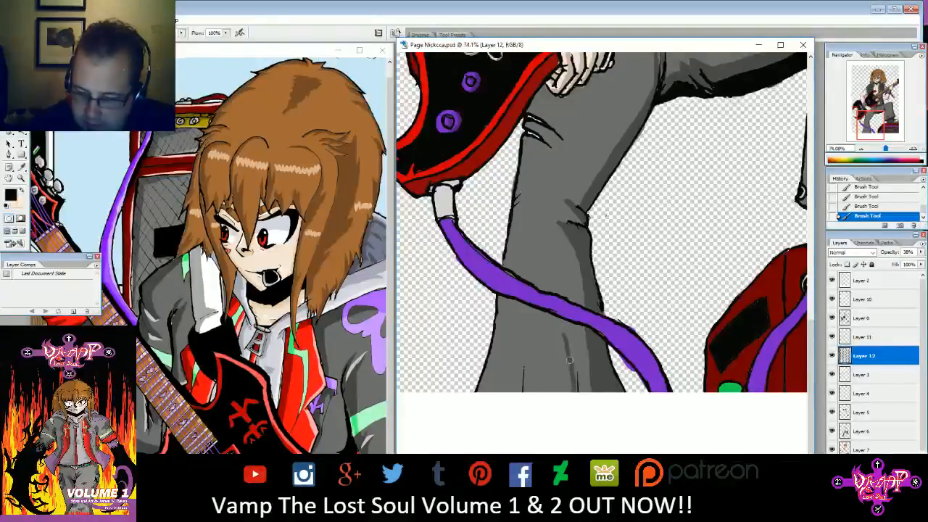
mouse_move(562, 330)
left_mouse_down()
mouse_move(555, 392)
mouse_move(571, 366)
mouse_move(559, 362)
left_mouse_up()
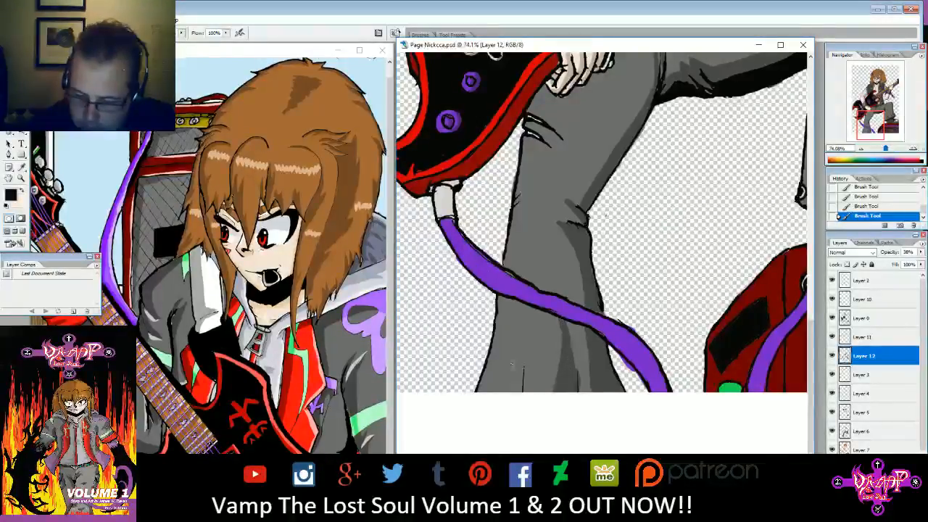
left_click_drag(521, 324, 522, 388)
left_click_drag(519, 347, 507, 391)
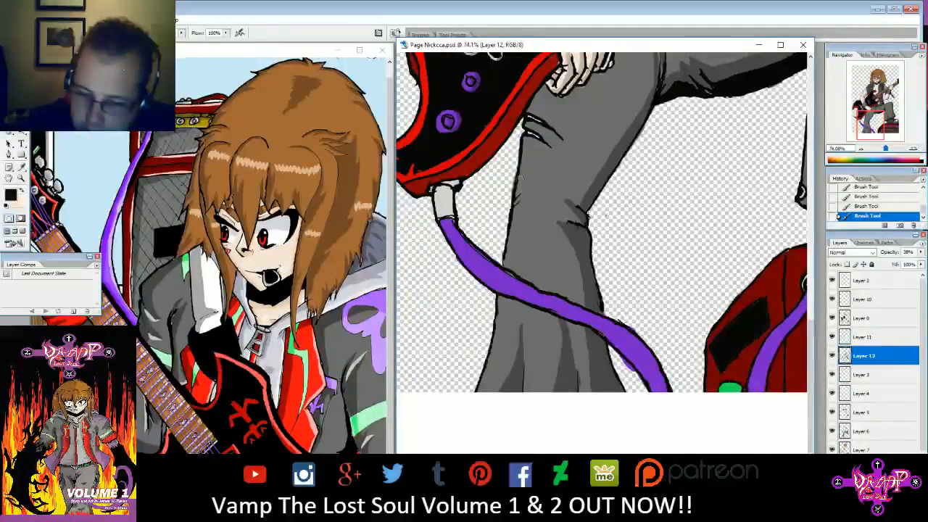
mouse_move(514, 203)
left_mouse_down()
mouse_move(524, 191)
mouse_move(526, 202)
left_mouse_up()
- Shade the amplifier, adding a shadow along the upper edge of its purple control panel around the red knobs
mouse_move(873, 122)
left_mouse_down()
mouse_move(877, 109)
mouse_move(885, 122)
left_mouse_up()
left_click_drag(538, 295, 515, 316)
left_click_drag(495, 389, 520, 386)
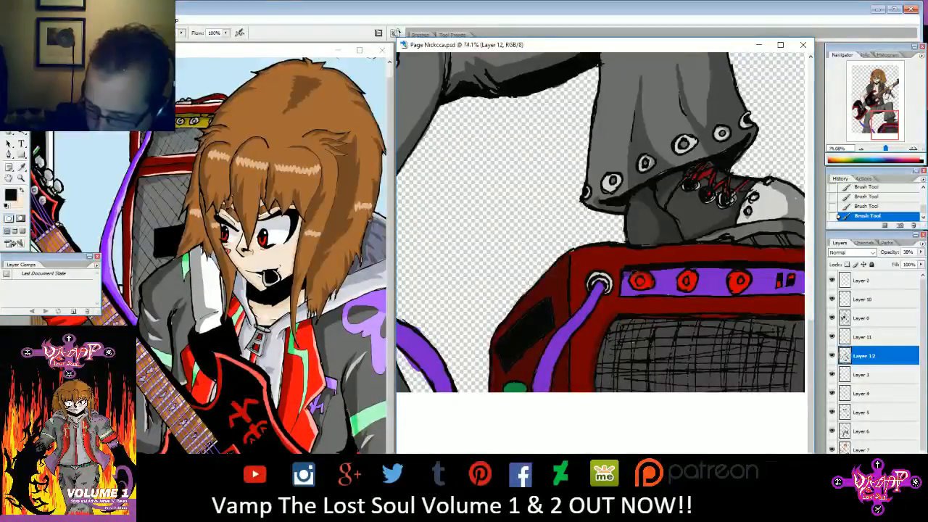
left_click_drag(637, 273, 693, 270)
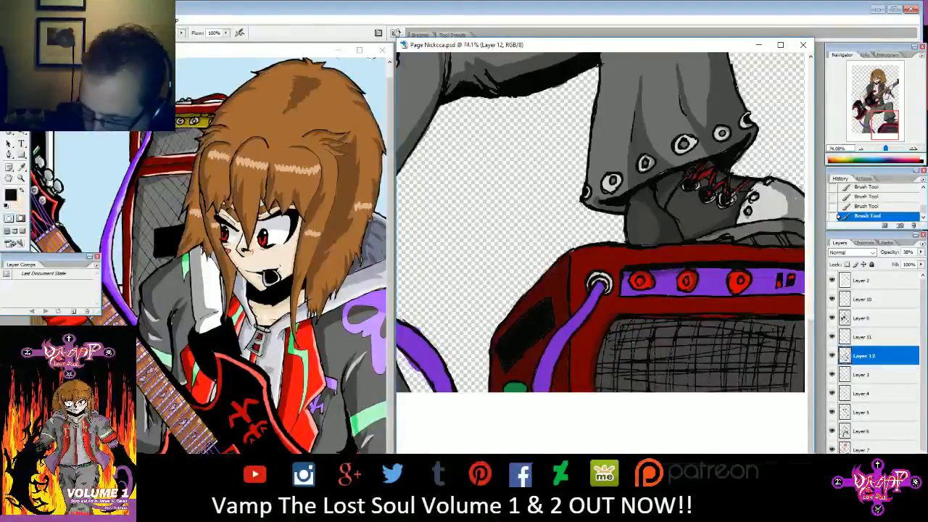
left_click_drag(704, 270, 800, 272)
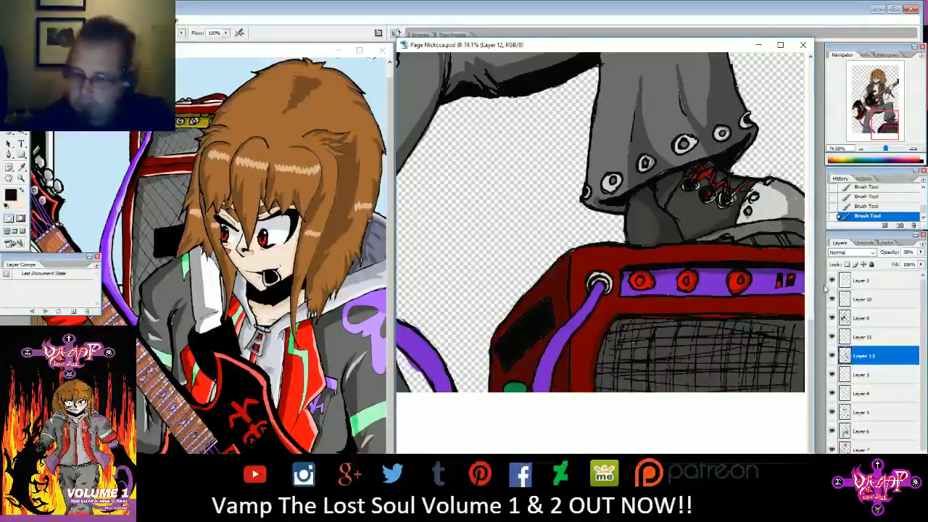
- Shade the fangs below the mouth and the upper whites of both eyes, erasing stray shading at the left eye
mouse_move(885, 149)
left_mouse_down()
mouse_move(877, 151)
mouse_move(887, 153)
left_mouse_up()
mouse_move(881, 110)
left_mouse_down()
mouse_move(871, 132)
mouse_move(875, 98)
left_mouse_up()
mouse_move(589, 197)
left_mouse_down()
mouse_move(586, 221)
mouse_move(592, 200)
mouse_move(586, 241)
mouse_move(590, 219)
mouse_move(603, 296)
left_mouse_up()
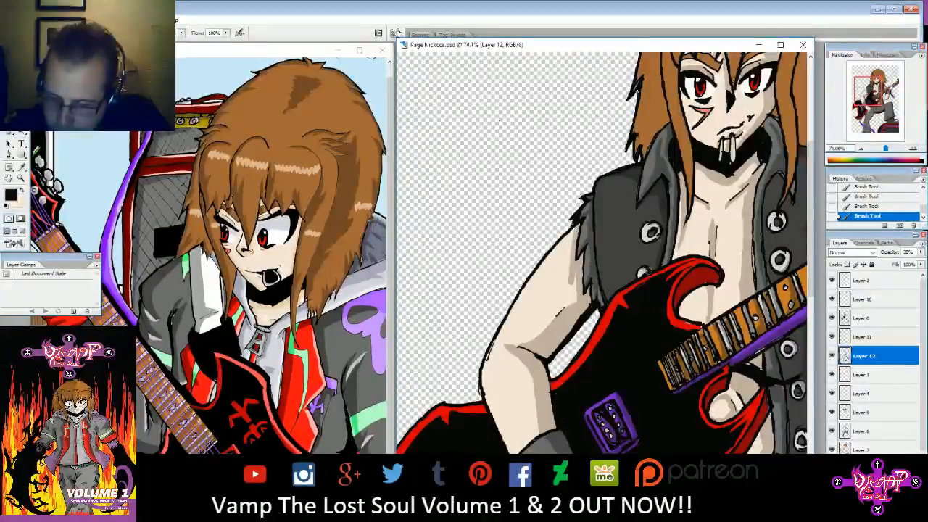
left_click_drag(886, 148, 888, 149)
left_click_drag(876, 84, 876, 82)
mouse_move(631, 248)
left_mouse_down()
mouse_move(623, 295)
mouse_move(646, 276)
mouse_move(647, 293)
left_mouse_up()
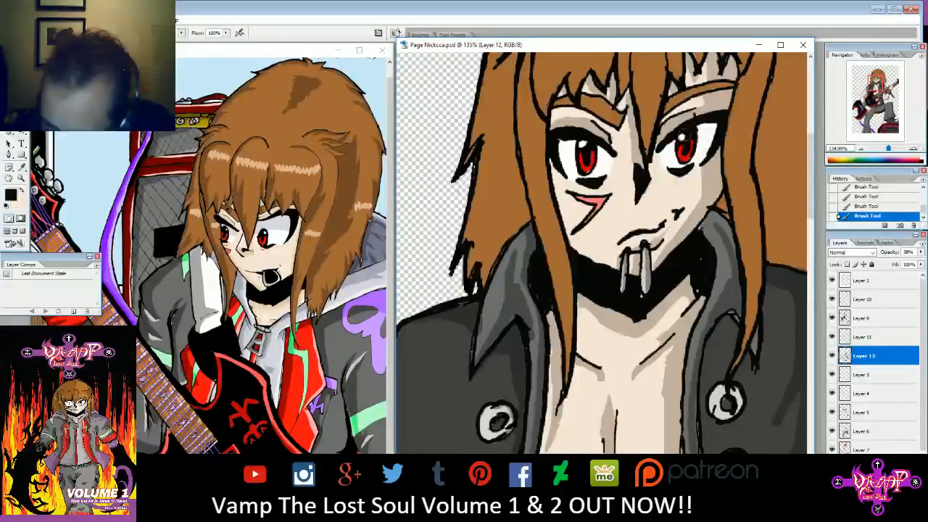
left_click_drag(664, 151, 725, 122)
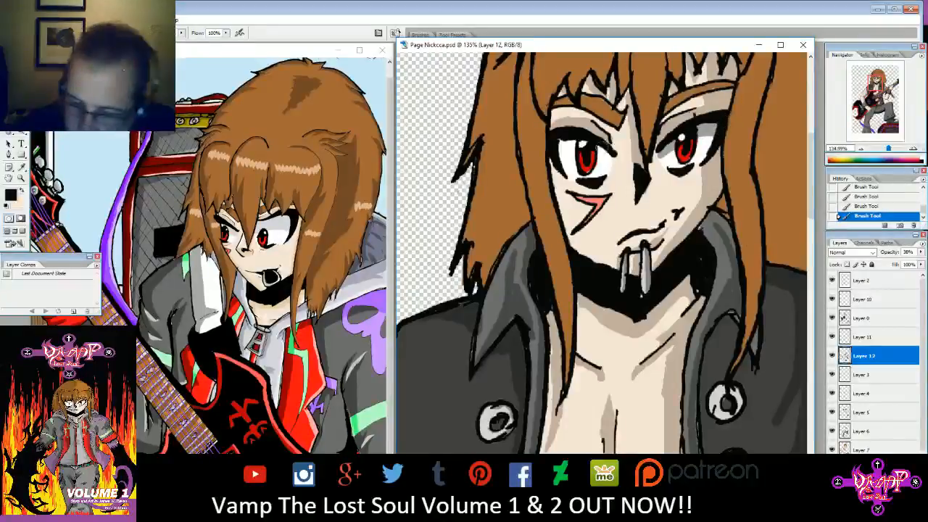
mouse_move(608, 145)
left_mouse_down()
mouse_move(610, 158)
mouse_move(575, 140)
mouse_move(565, 146)
mouse_move(576, 138)
left_mouse_up()
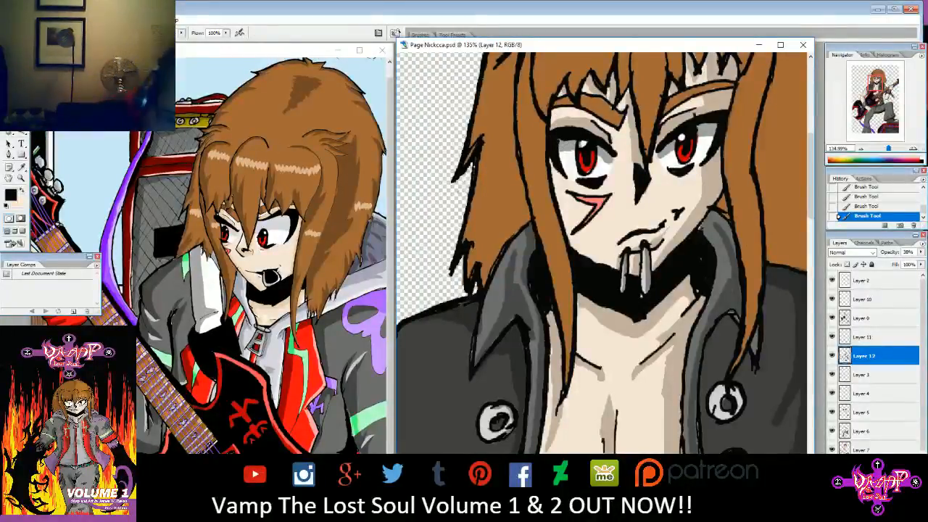
key("e")
left_click_drag(572, 139, 587, 145)
- Paint strand shadows on the central forelock that hangs between the character's eyes
scroll(604, 254, "up", 5)
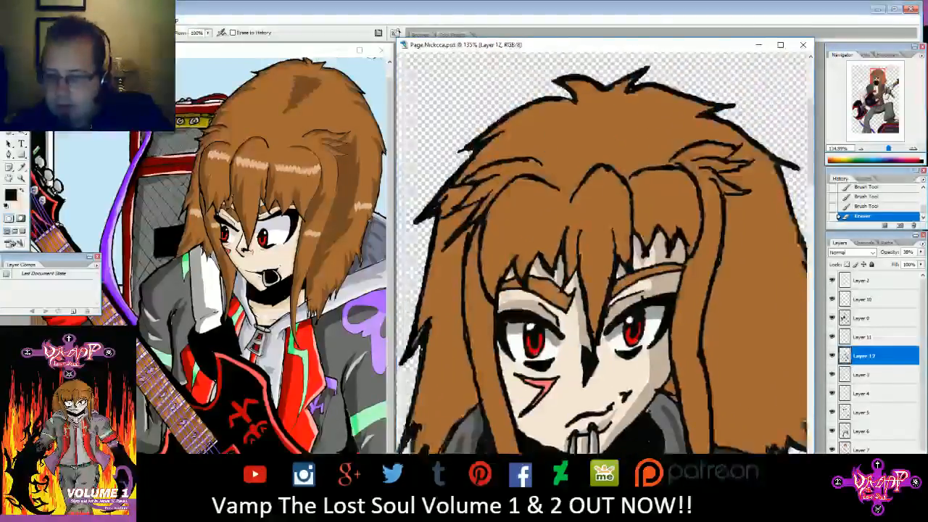
key("b")
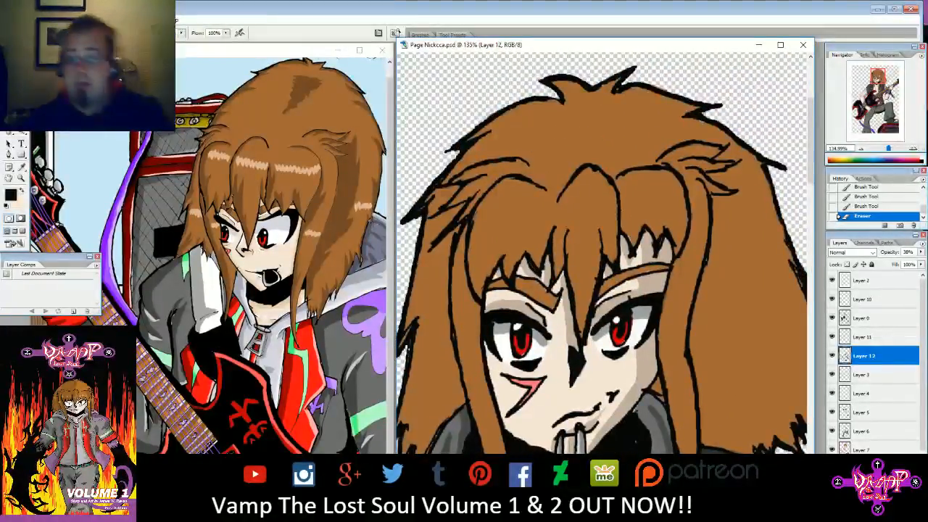
mouse_move(595, 210)
left_mouse_down()
mouse_move(596, 284)
mouse_move(582, 335)
left_mouse_up()
left_click_drag(595, 243, 587, 314)
left_click_drag(604, 257, 603, 258)
mouse_move(585, 165)
left_mouse_down()
mouse_move(611, 196)
mouse_move(617, 261)
left_mouse_up()
mouse_move(598, 197)
left_mouse_down()
mouse_move(616, 241)
mouse_move(551, 217)
mouse_move(558, 232)
mouse_move(569, 223)
mouse_move(553, 278)
left_mouse_up()
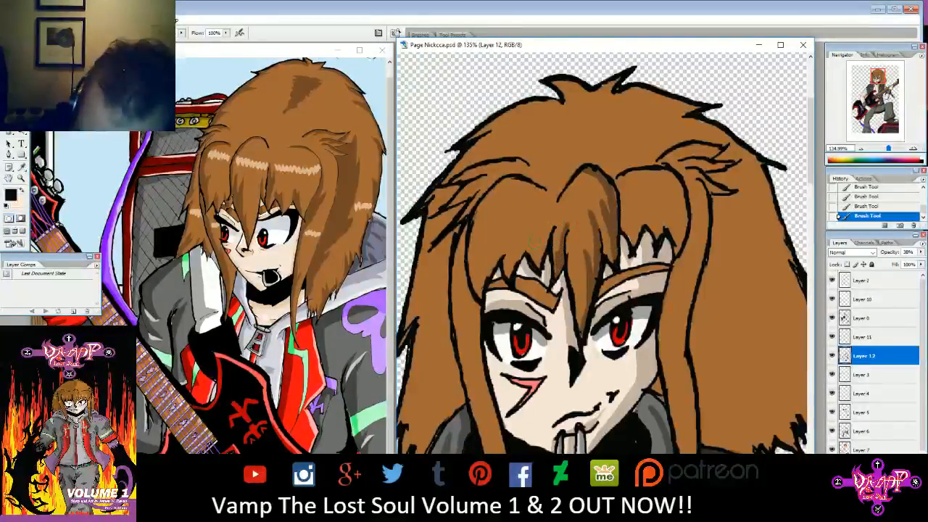
- Shade the tips and strands of the bangs on both sides of the central forelock
mouse_move(554, 224)
left_mouse_down()
mouse_move(537, 258)
mouse_move(521, 255)
mouse_move(522, 242)
mouse_move(501, 251)
mouse_move(487, 289)
left_mouse_up()
left_click_drag(487, 288, 482, 303)
left_click_drag(506, 238, 481, 281)
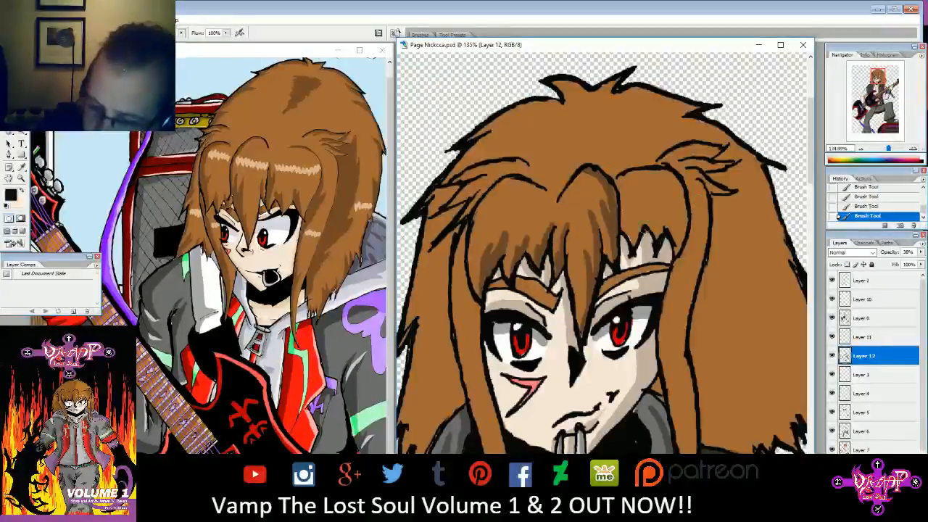
mouse_move(639, 215)
left_mouse_down()
mouse_move(635, 246)
mouse_move(637, 238)
left_mouse_up()
left_click_drag(656, 208, 658, 245)
mouse_move(663, 167)
left_mouse_down()
mouse_move(684, 217)
mouse_move(681, 248)
left_mouse_up()
left_click_drag(675, 210, 680, 241)
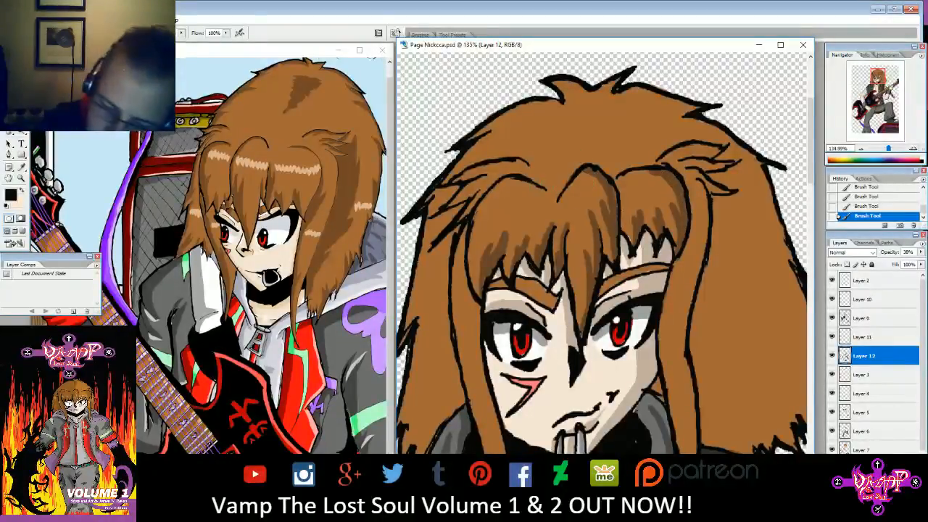
- Shade the spiky hair tufts at both temples beside the bangs
left_click_drag(459, 179, 493, 165)
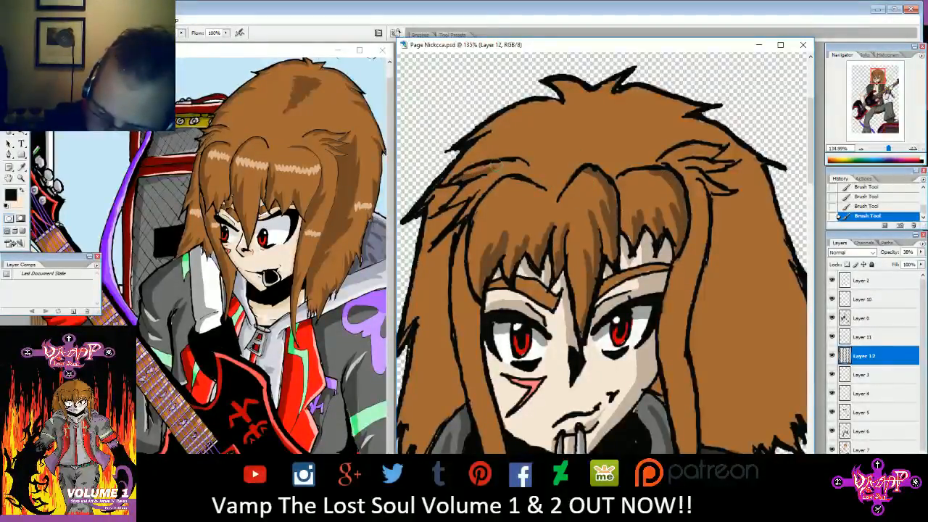
left_click_drag(447, 207, 490, 183)
left_click_drag(465, 217, 473, 196)
left_click_drag(674, 161, 727, 144)
- Shade the long hair lock framing the right side of the face, from the temple down to its tip over the collar
mouse_move(697, 174)
left_mouse_down()
mouse_move(725, 162)
mouse_move(726, 193)
mouse_move(704, 230)
mouse_move(678, 364)
left_mouse_up()
mouse_move(689, 296)
left_mouse_down()
mouse_move(680, 391)
mouse_move(681, 377)
mouse_move(695, 412)
left_mouse_up()
left_click_drag(690, 375, 696, 441)
left_click_drag(691, 397, 695, 436)
scroll(693, 392, "down", 2)
scroll(671, 242, "down", 10)
scroll(672, 243, "up", 8)
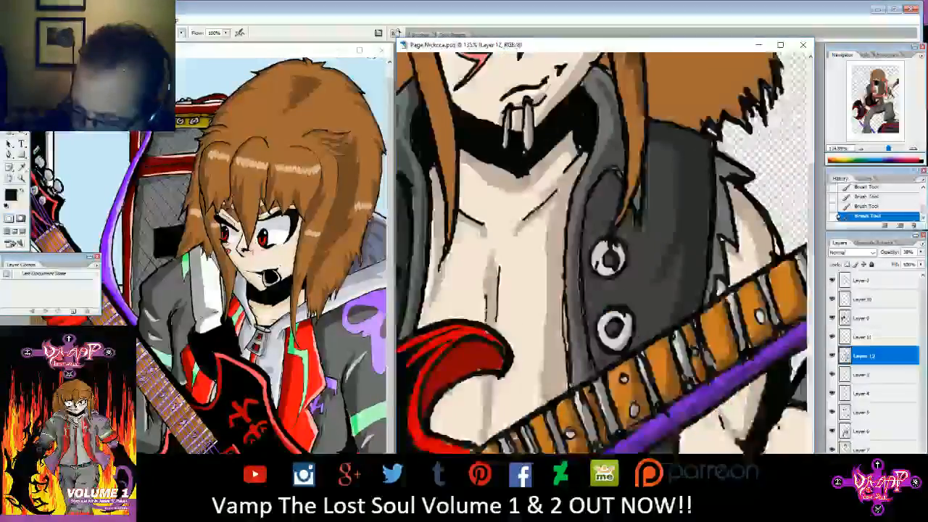
mouse_move(672, 251)
left_mouse_down()
mouse_move(680, 354)
mouse_move(668, 395)
left_mouse_up()
left_click_drag(678, 299, 681, 316)
left_click_drag(656, 215, 671, 247)
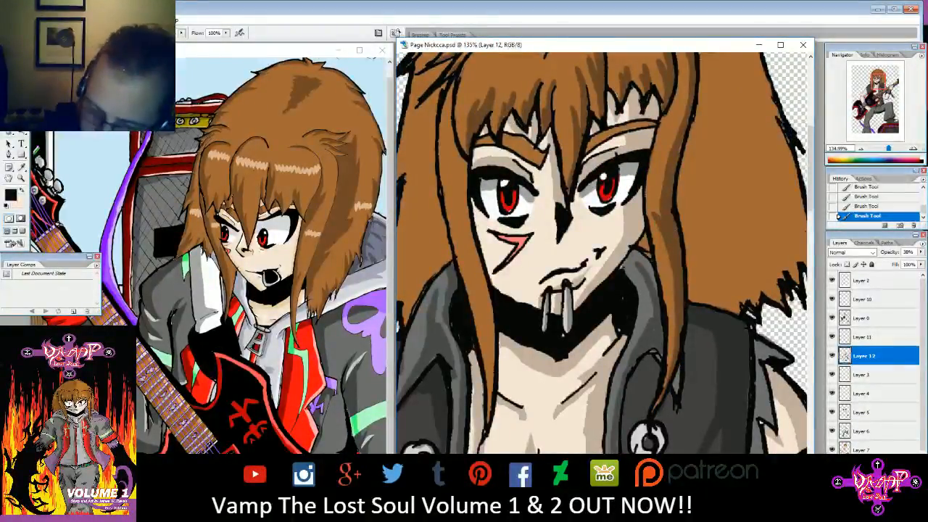
- Shade the long hair lock framing the left side of the face along its full length
mouse_move(465, 159)
left_mouse_down()
mouse_move(471, 266)
mouse_move(493, 336)
left_mouse_up()
mouse_move(490, 413)
left_mouse_down()
mouse_move(492, 331)
mouse_move(466, 207)
mouse_move(474, 274)
left_mouse_up()
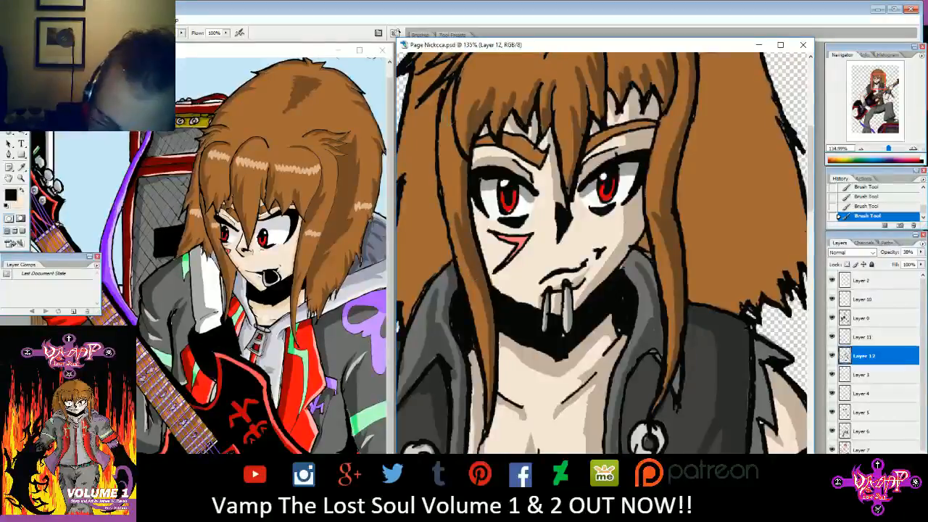
mouse_move(449, 91)
left_mouse_down()
mouse_move(463, 206)
mouse_move(533, 410)
mouse_move(519, 449)
left_mouse_up()
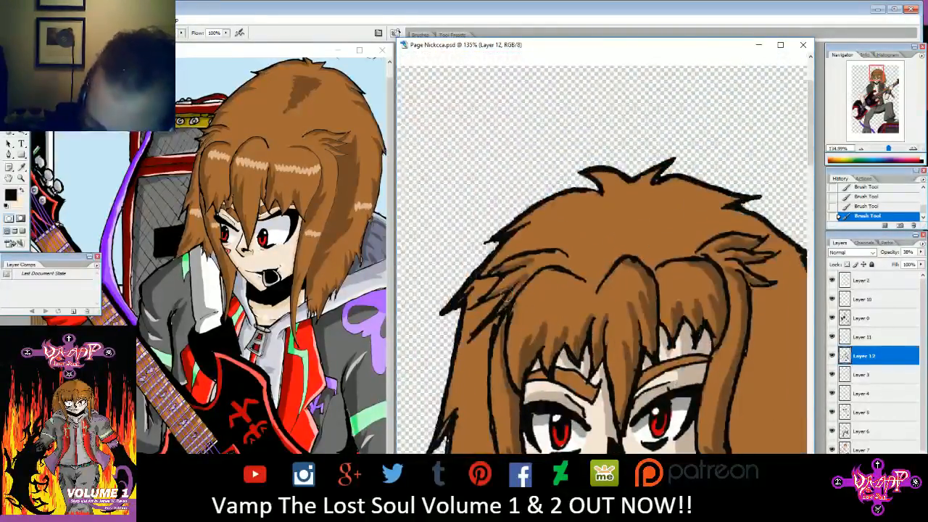
- Paint strand shadows on the outer hair left of the face, from the temple down to the jagged ends above the collar
mouse_move(876, 73)
left_mouse_down()
mouse_move(868, 92)
mouse_move(869, 83)
left_mouse_up()
left_click_drag(629, 265, 615, 319)
left_click_drag(647, 250, 629, 315)
left_click_drag(650, 225, 642, 287)
left_click_drag(657, 210, 647, 286)
left_click_drag(655, 177, 661, 265)
mouse_move(660, 90)
left_mouse_down()
mouse_move(643, 267)
mouse_move(629, 301)
left_mouse_up()
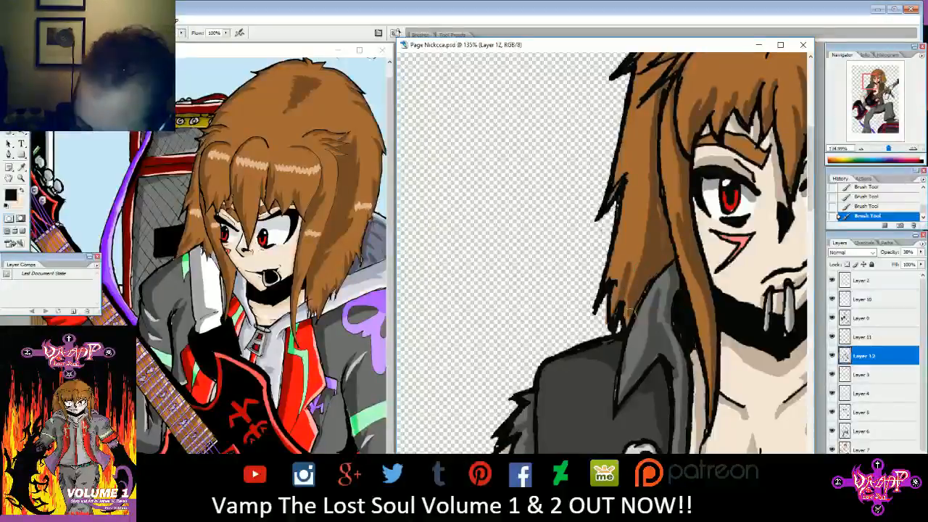
mouse_move(644, 184)
left_mouse_down()
mouse_move(646, 250)
mouse_move(642, 171)
mouse_move(642, 201)
left_mouse_up()
mouse_move(656, 124)
left_mouse_down()
mouse_move(654, 181)
mouse_move(613, 204)
left_mouse_up()
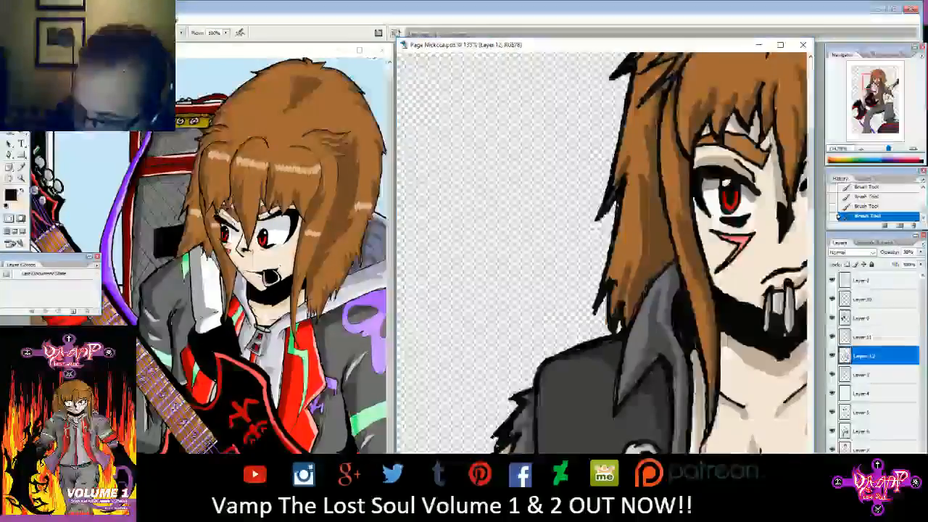
- Paint a wedge-shaped shadow at the crown and shade the lower and outer parts of the large hair mass on the right
scroll(601, 254, "up", 5)
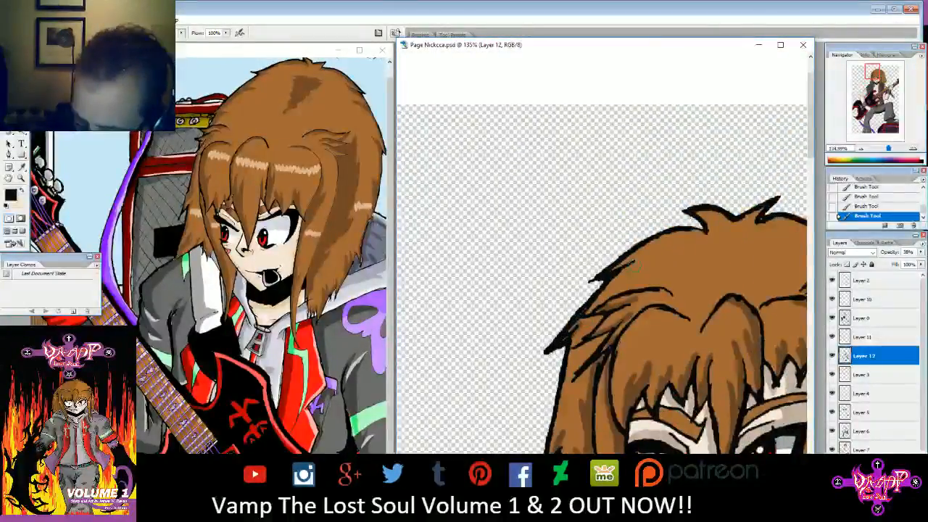
mouse_move(694, 211)
left_mouse_down()
mouse_move(743, 241)
mouse_move(729, 262)
left_mouse_up()
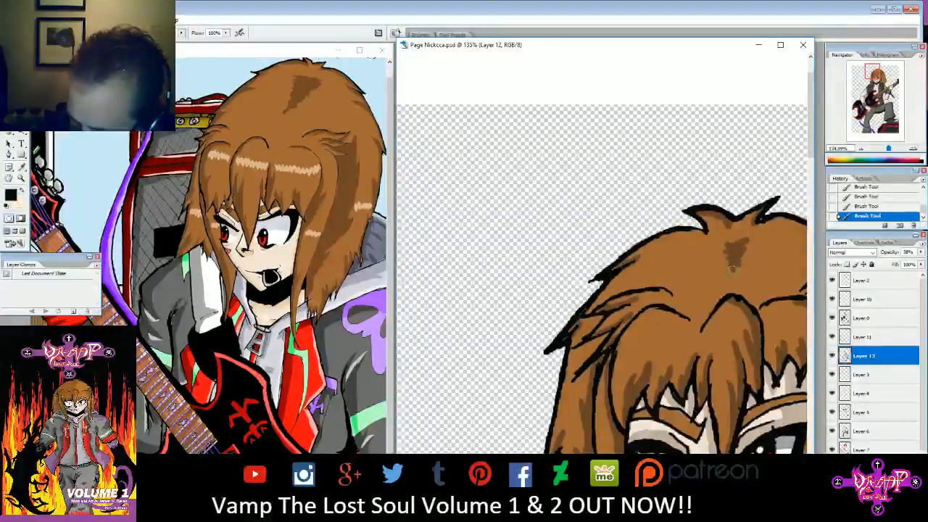
left_click_drag(873, 88, 880, 79)
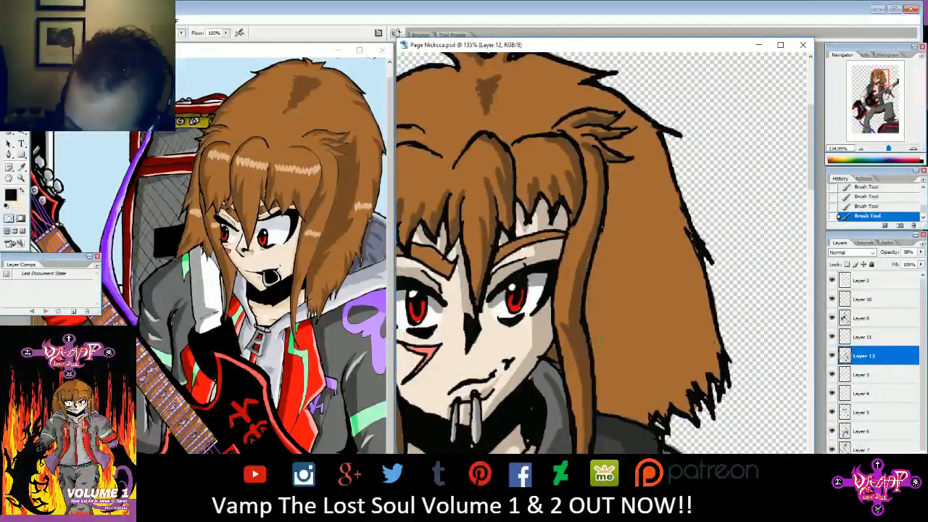
mouse_move(590, 310)
left_mouse_down()
mouse_move(628, 375)
mouse_move(625, 359)
mouse_move(655, 375)
mouse_move(644, 346)
mouse_move(715, 376)
mouse_move(689, 367)
mouse_move(698, 375)
mouse_move(683, 404)
mouse_move(674, 391)
mouse_move(706, 373)
mouse_move(687, 364)
mouse_move(691, 374)
mouse_move(666, 374)
mouse_move(674, 391)
mouse_move(666, 403)
mouse_move(635, 366)
left_mouse_up()
mouse_move(587, 313)
left_mouse_down()
mouse_move(603, 374)
mouse_move(607, 399)
mouse_move(600, 363)
mouse_move(601, 423)
mouse_move(599, 380)
mouse_move(620, 415)
mouse_move(645, 391)
mouse_move(655, 408)
mouse_move(603, 352)
mouse_move(605, 379)
mouse_move(602, 347)
mouse_move(589, 347)
mouse_move(601, 366)
left_mouse_up()
mouse_move(667, 210)
left_mouse_down()
mouse_move(711, 324)
mouse_move(714, 373)
left_mouse_up()
mouse_move(673, 257)
left_mouse_down()
mouse_move(704, 373)
mouse_move(687, 326)
mouse_move(689, 360)
mouse_move(707, 353)
mouse_move(697, 347)
mouse_move(700, 306)
mouse_move(680, 256)
left_mouse_up()
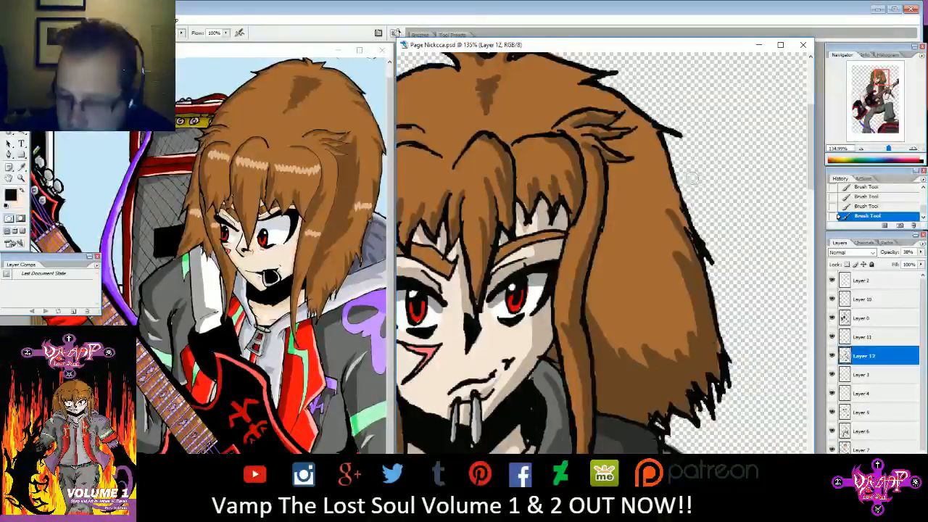
- Shade the upper outer edge of the hair around the top of the head and down its right side
left_click_drag(650, 126, 697, 235)
mouse_move(572, 87)
left_mouse_down()
mouse_move(611, 96)
mouse_move(665, 136)
left_mouse_up()
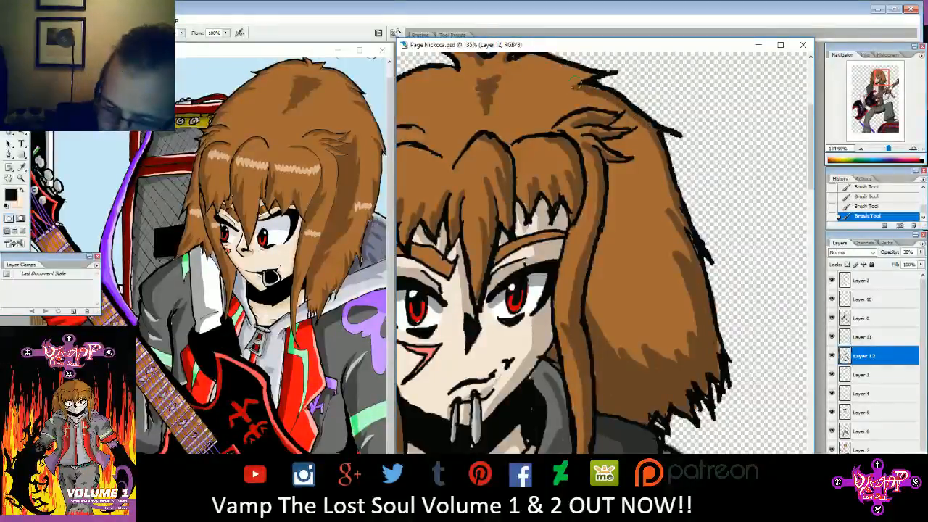
left_click_drag(575, 82, 591, 73)
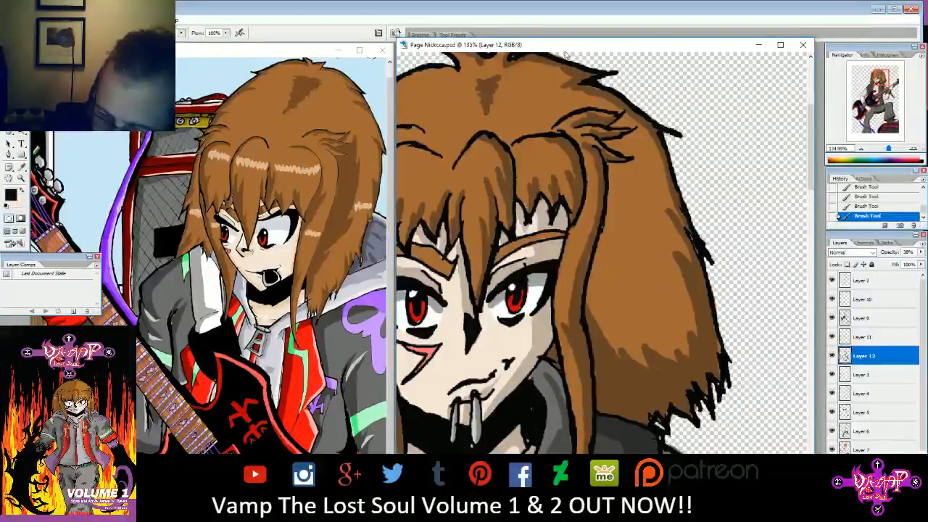
left_click_drag(508, 62, 710, 132)
mouse_move(631, 138)
left_mouse_down()
mouse_move(653, 136)
mouse_move(595, 144)
left_mouse_up()
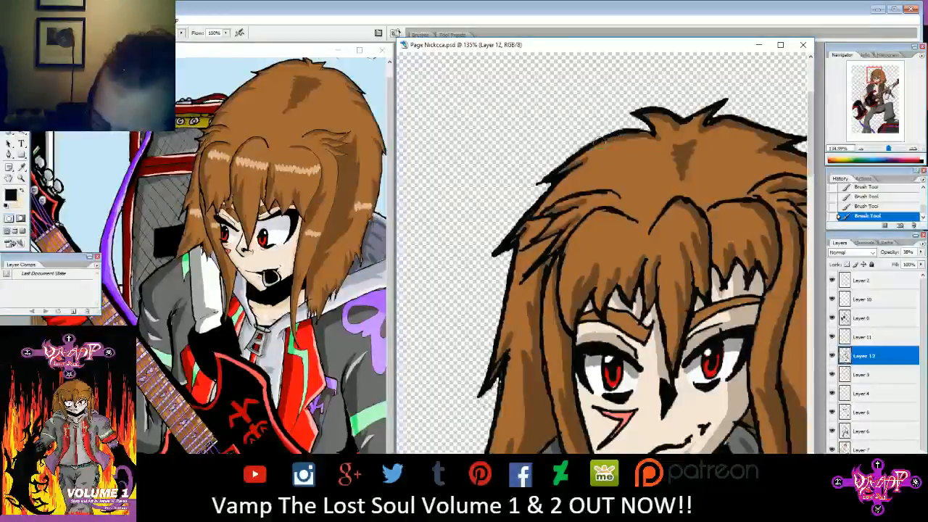
left_click_drag(886, 150, 885, 150)
scroll(604, 254, "up", 3)
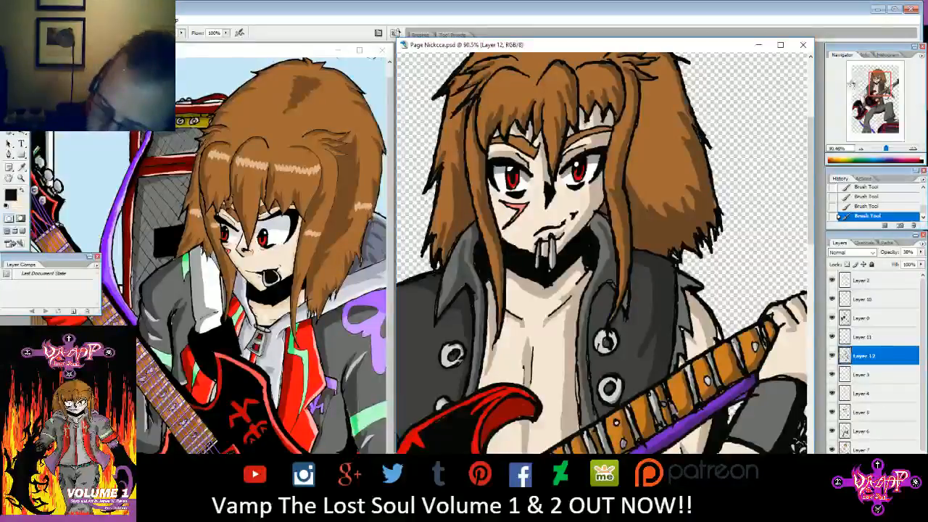
- Shade the mesh speaker grille on the front of the amplifier under the character's foot
mouse_move(879, 84)
left_mouse_down()
mouse_move(877, 77)
mouse_move(879, 99)
left_mouse_up()
mouse_move(884, 149)
left_mouse_down()
mouse_move(874, 150)
mouse_move(885, 150)
left_mouse_up()
mouse_move(879, 102)
left_mouse_down()
mouse_move(888, 113)
mouse_move(880, 118)
left_mouse_up()
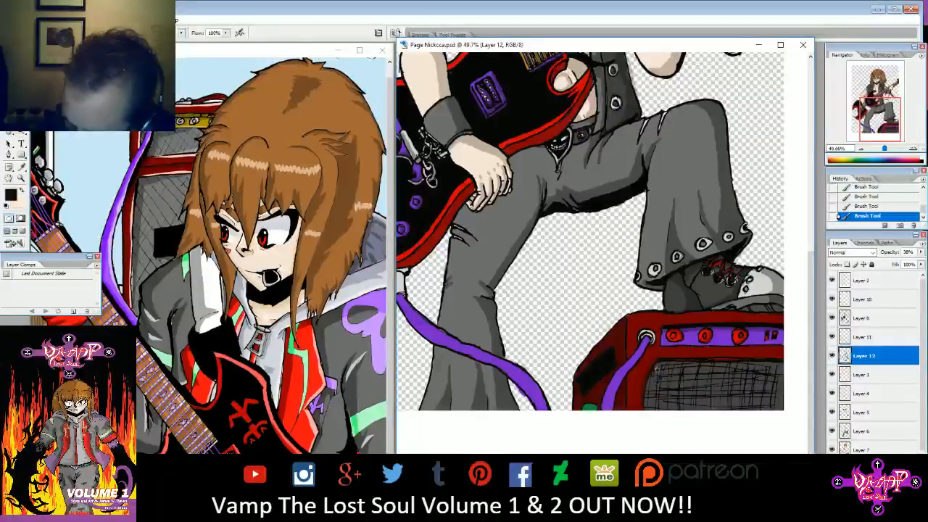
mouse_move(656, 371)
left_mouse_down()
mouse_move(778, 374)
mouse_move(780, 392)
left_mouse_up()
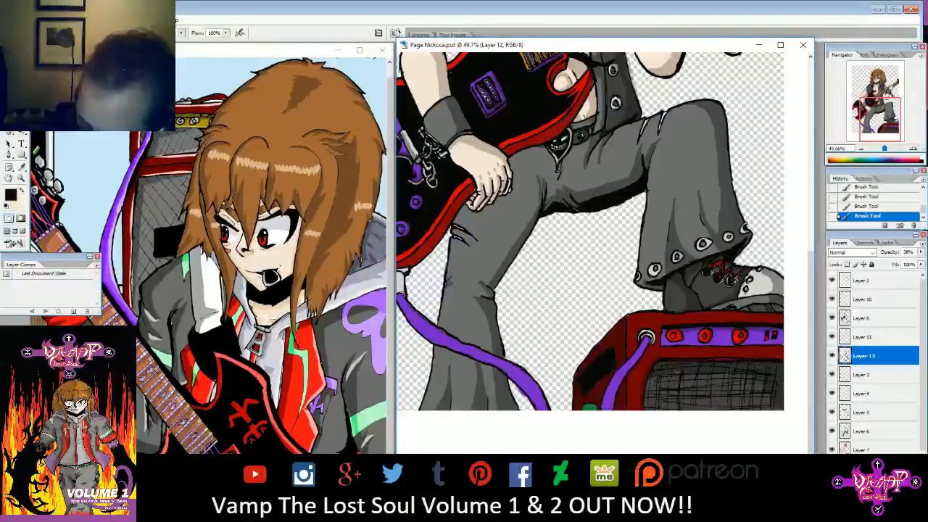
left_click_drag(885, 149, 882, 149)
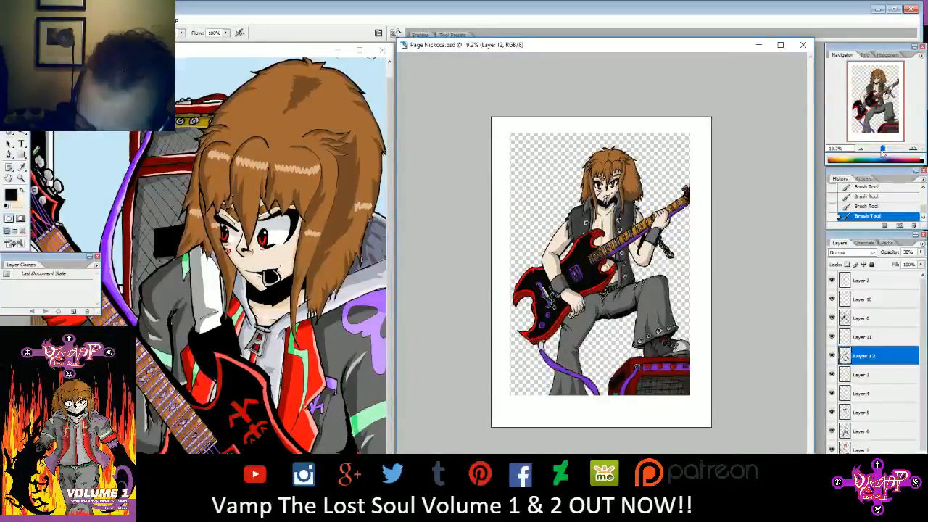
- Set the foreground colour to white (ffffff) and paint highlight bands across the left hair, the fringe and the large hair mass on the right
left_click_drag(883, 150, 879, 85)
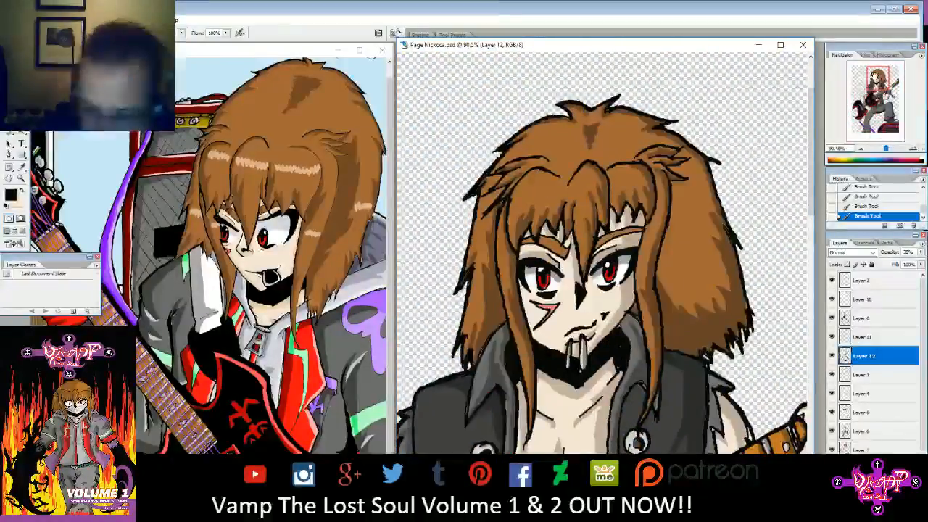
left_click(11, 194)
left_click(311, 174)
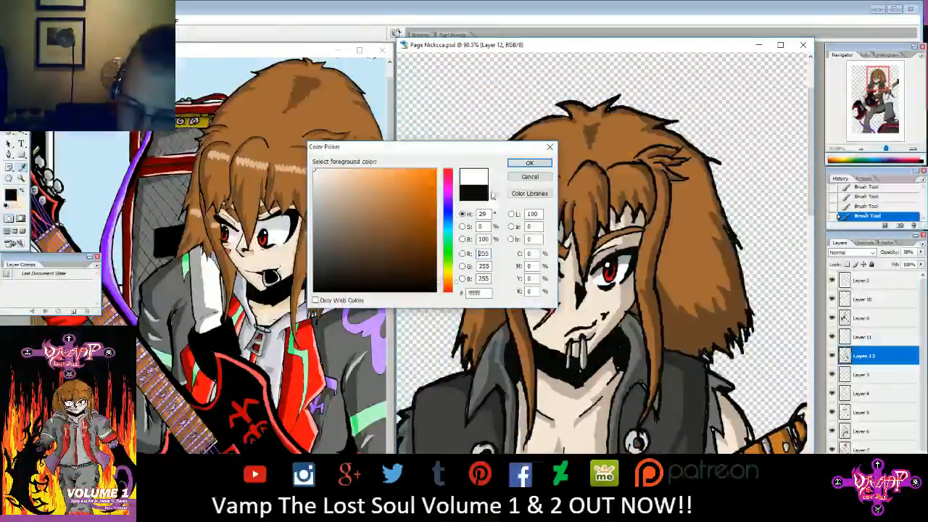
key("Return")
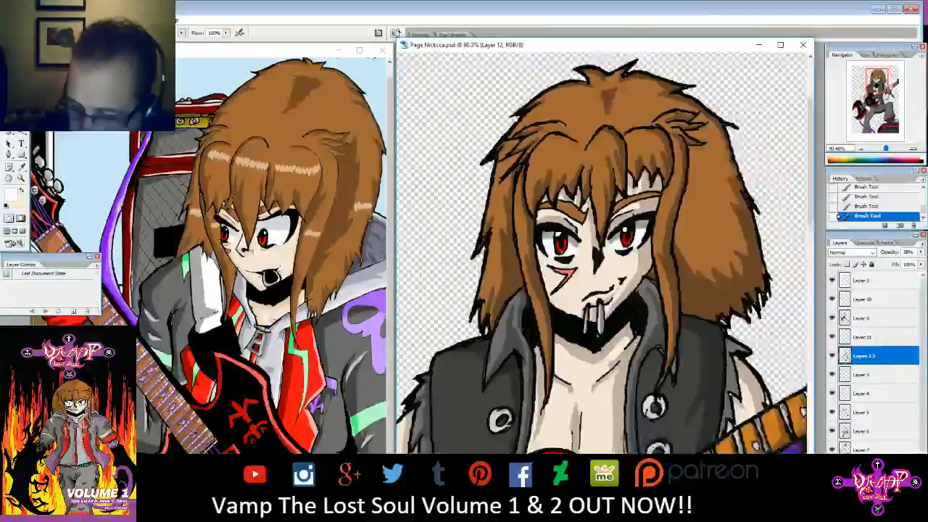
mouse_move(512, 199)
left_mouse_down()
mouse_move(526, 187)
mouse_move(551, 207)
left_mouse_up()
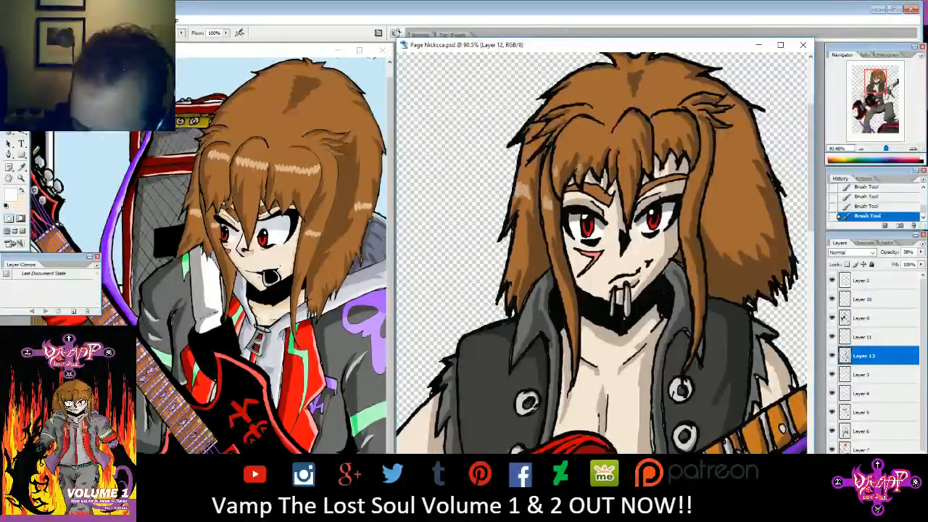
mouse_move(594, 168)
left_mouse_down()
mouse_move(595, 159)
mouse_move(626, 174)
left_mouse_up()
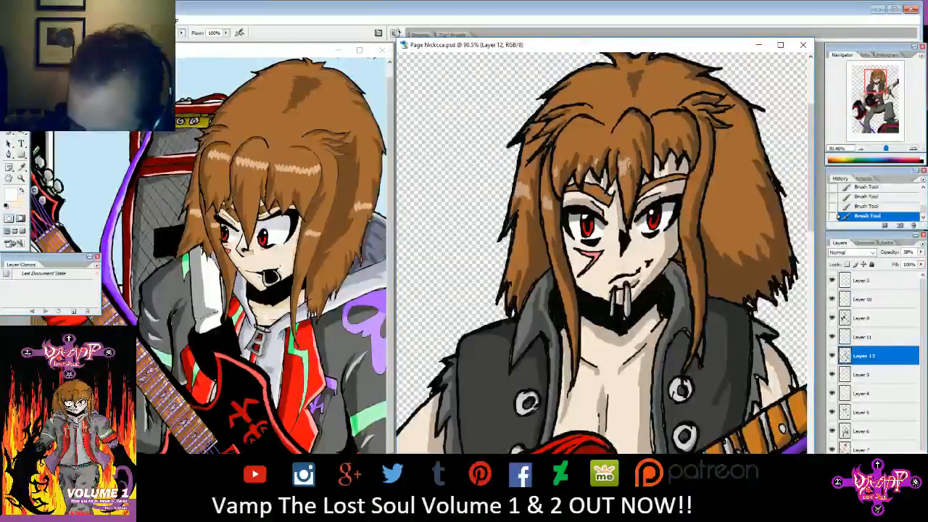
mouse_move(644, 155)
left_mouse_down()
mouse_move(684, 147)
mouse_move(696, 176)
mouse_move(711, 183)
mouse_move(716, 172)
mouse_move(721, 180)
mouse_move(751, 171)
left_mouse_up()
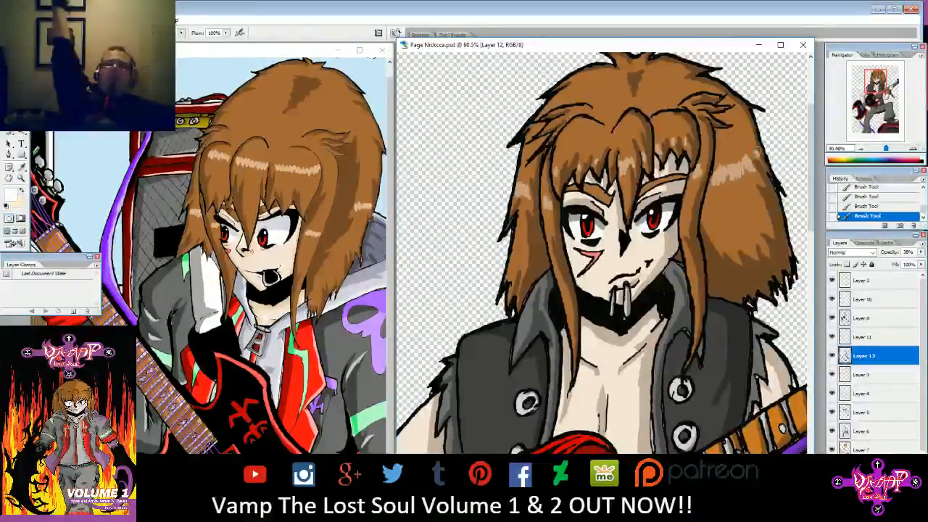
- Paint white highlights along the outer edge of the strumming arm and on the fingers of its hand
left_click_drag(860, 90, 858, 93)
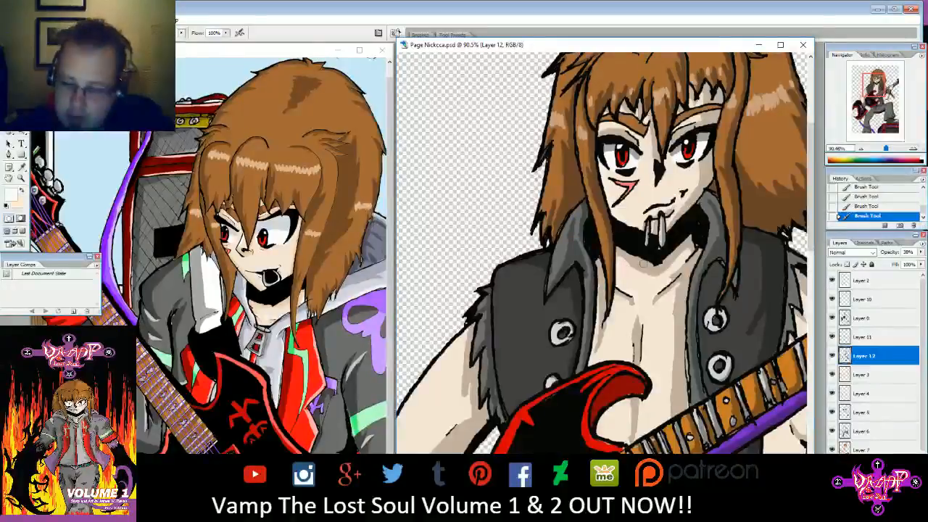
left_click_drag(865, 95, 858, 103)
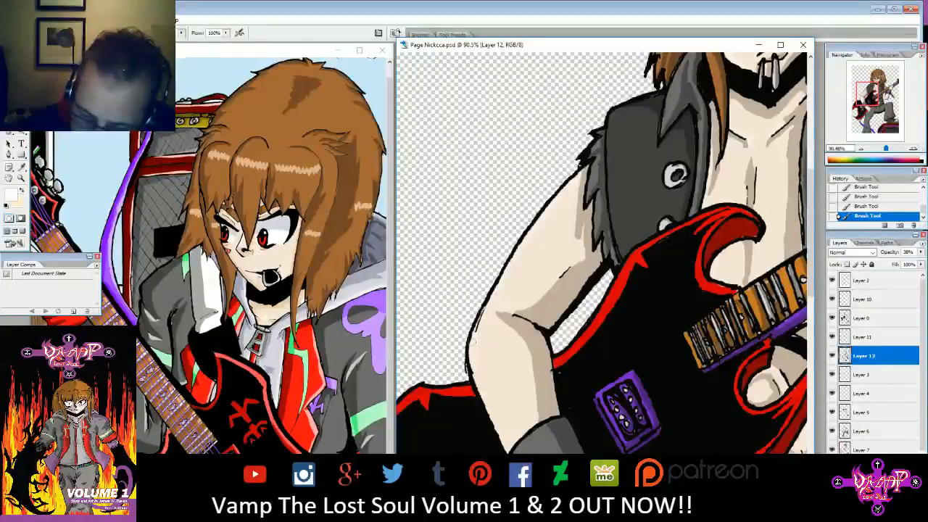
left_click_drag(506, 439, 551, 239)
mouse_move(609, 321)
left_mouse_down()
mouse_move(643, 355)
mouse_move(654, 390)
mouse_move(667, 389)
left_mouse_up()
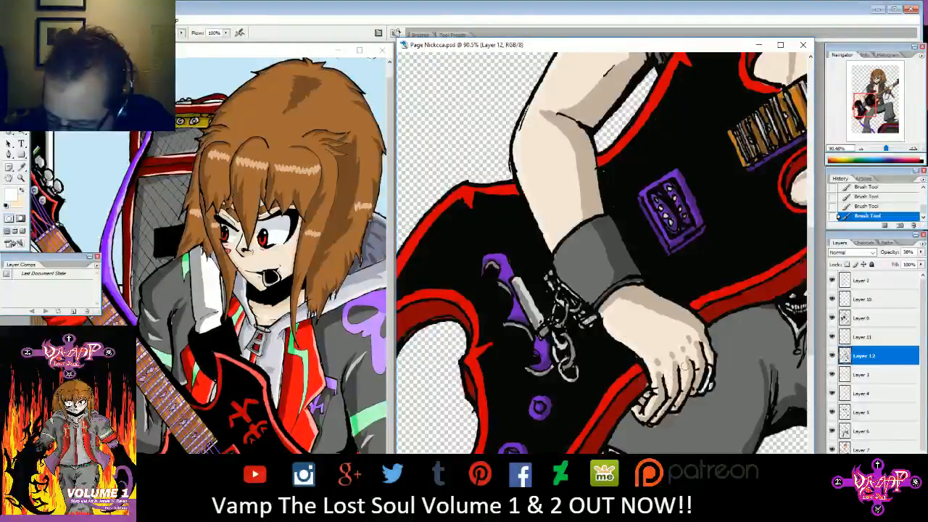
left_click_drag(689, 348, 694, 361)
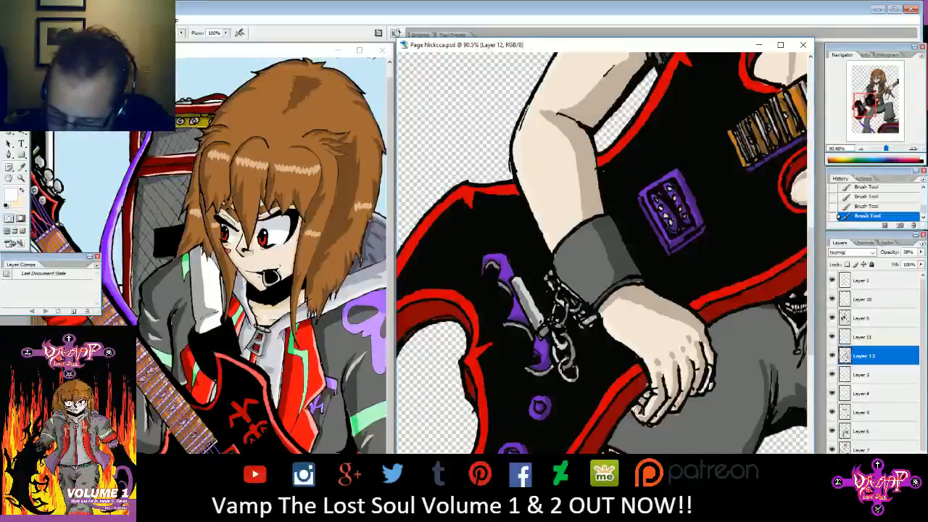
left_click_drag(867, 107, 891, 88)
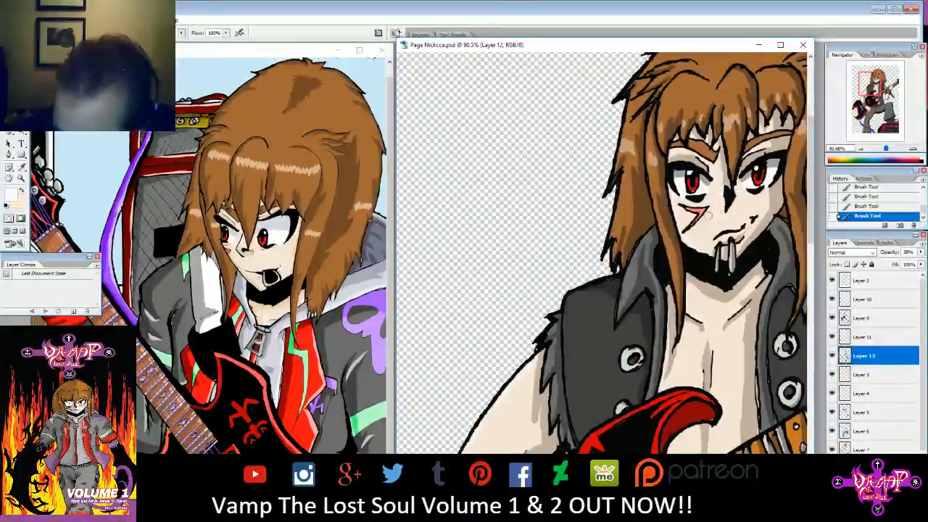
left_click_drag(871, 85, 875, 85)
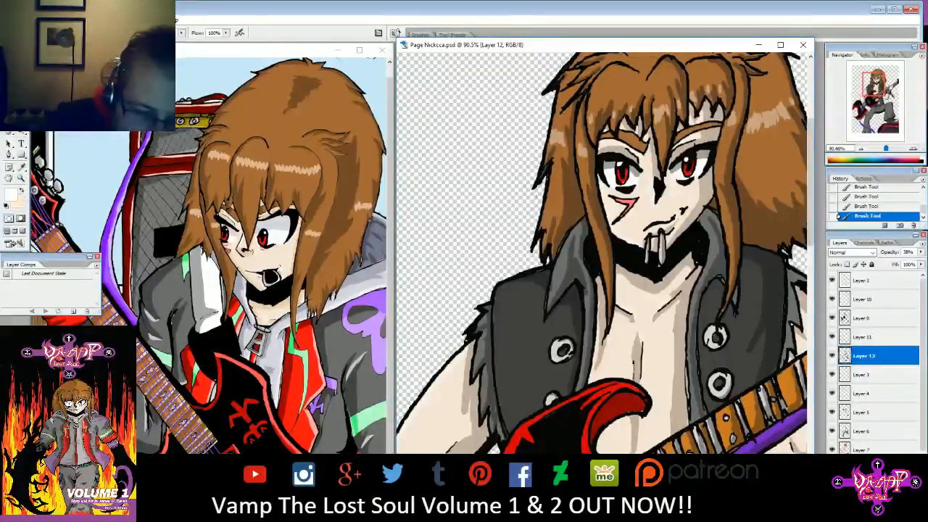
- Set the foreground colour to black (000000) and erase paint around the eyebrow on the right side of the face
left_click(13, 193)
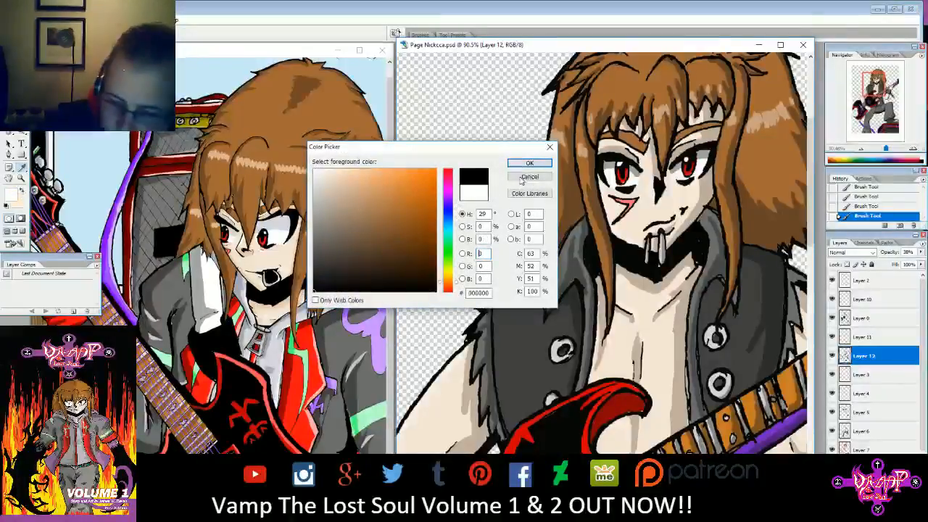
left_click(520, 180)
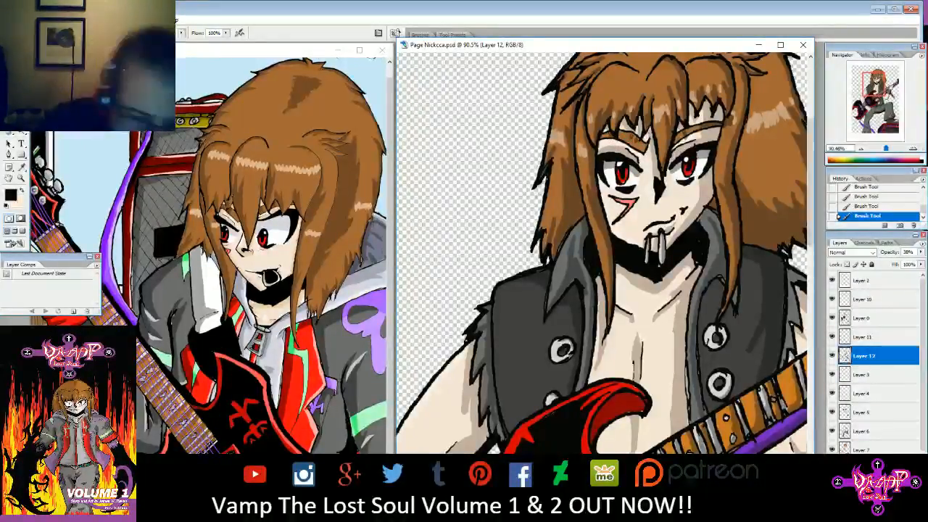
key("e")
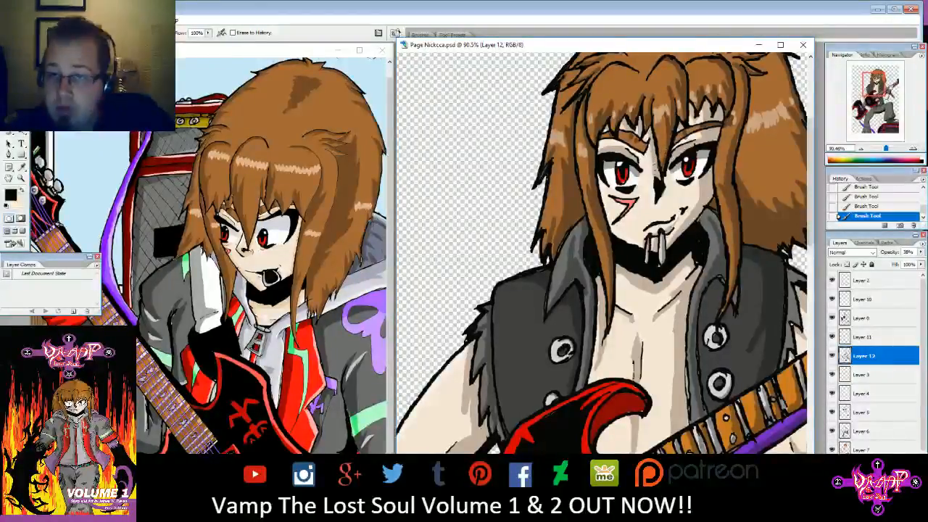
left_click_drag(690, 137, 713, 129)
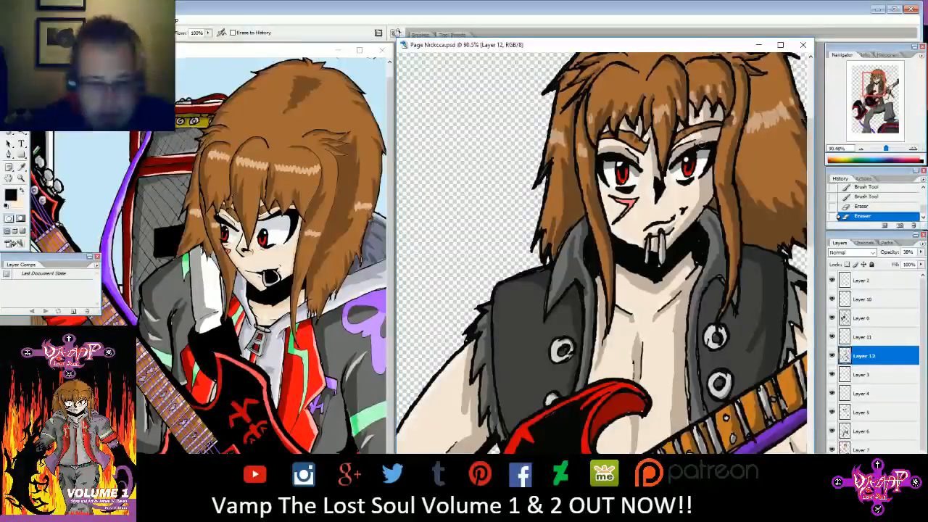
key("b")
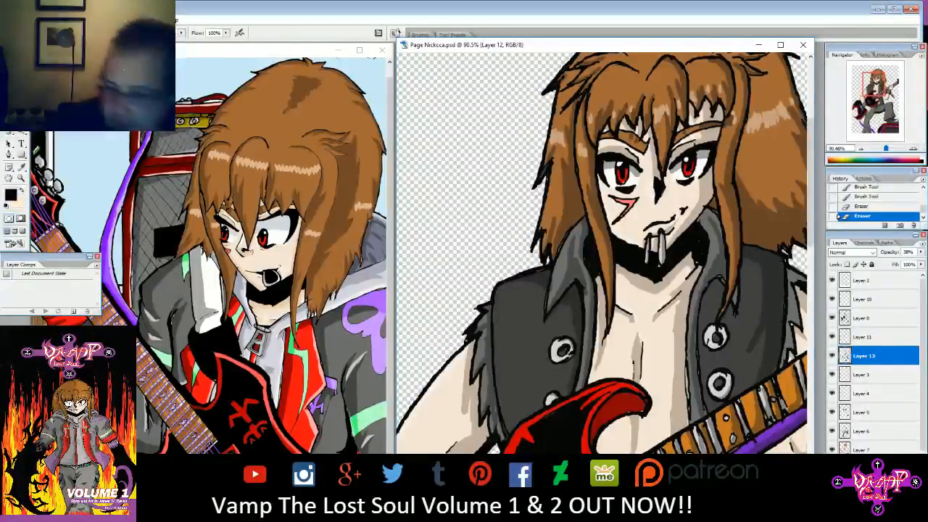
mouse_move(696, 268)
left_mouse_down()
mouse_move(686, 275)
mouse_move(504, 208)
left_mouse_up()
left_click_drag(573, 384, 590, 194)
mouse_move(543, 132)
left_mouse_down()
mouse_move(432, 278)
mouse_move(439, 288)
left_mouse_up()
left_click_drag(617, 224, 626, 229)
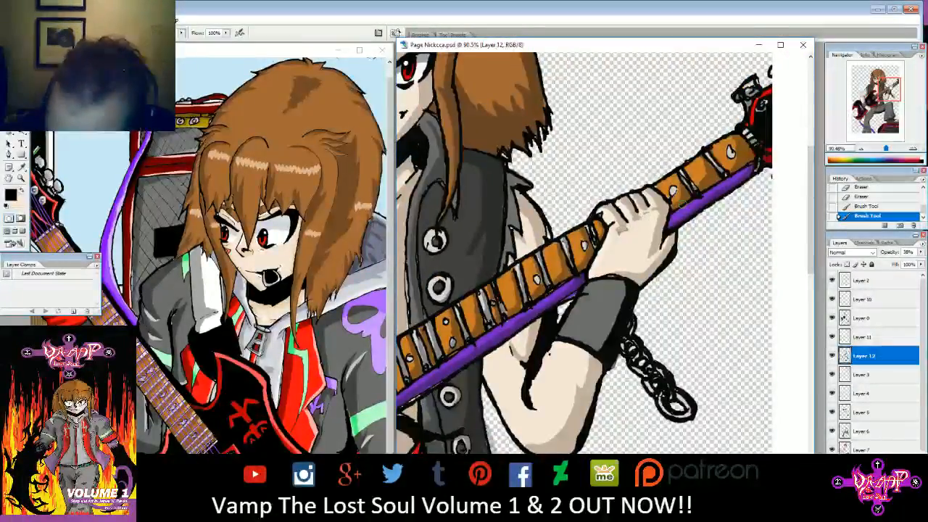
left_click(876, 207)
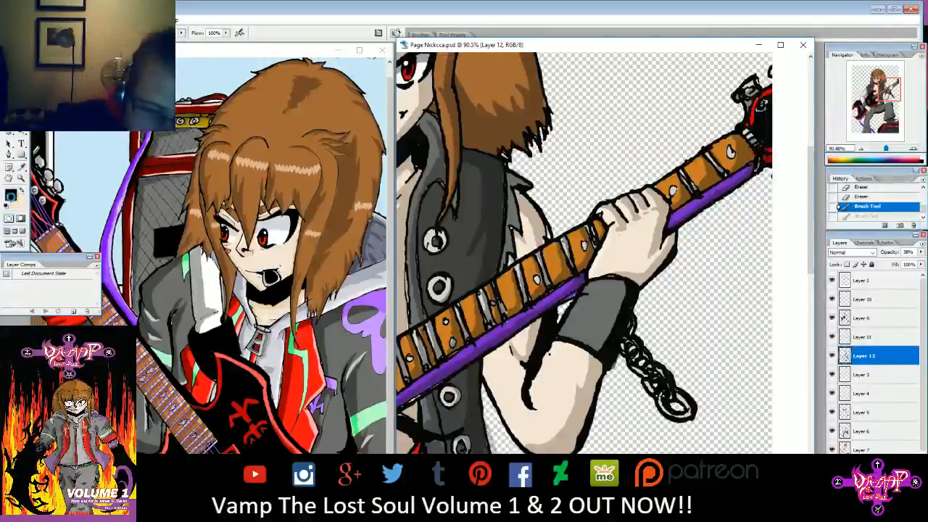
- Set the foreground colour to white and paint highlights on the fingers and back of the hand holding the guitar neck
left_click(11, 195)
left_click(314, 170)
left_click(539, 166)
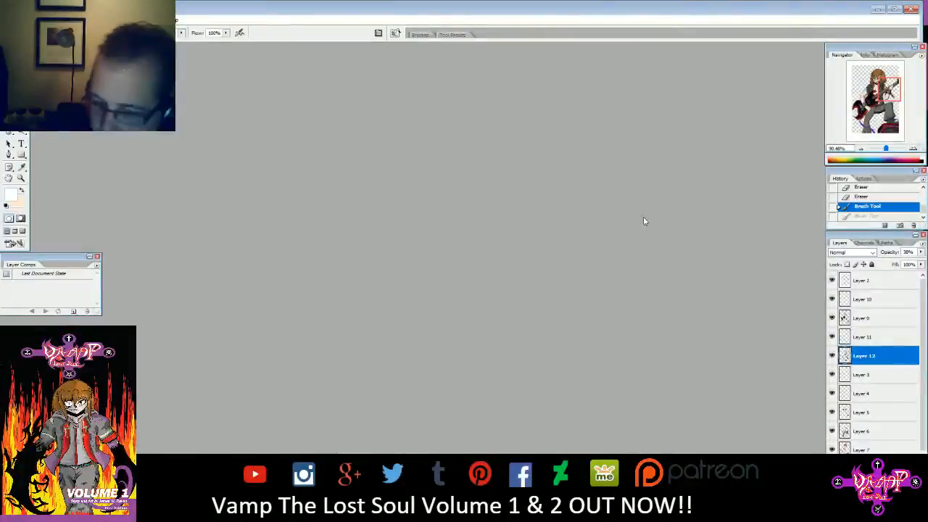
mouse_move(618, 224)
left_mouse_down()
mouse_move(631, 231)
mouse_move(647, 215)
left_mouse_up()
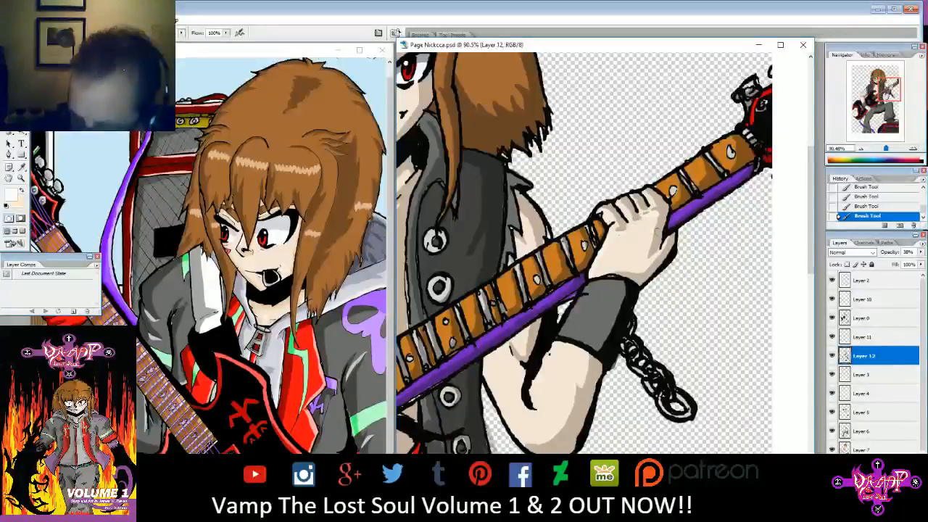
left_click_drag(603, 255, 664, 159)
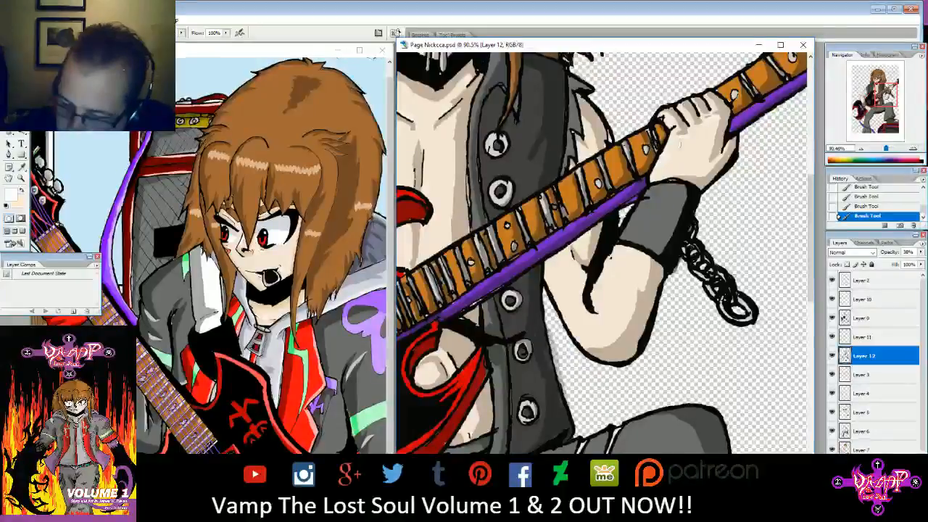
- Paint white highlights on the strumming arm's wristband and on the purple trim and knobs of the guitar body
left_click_drag(464, 304, 751, 294)
left_click_drag(551, 435, 638, 258)
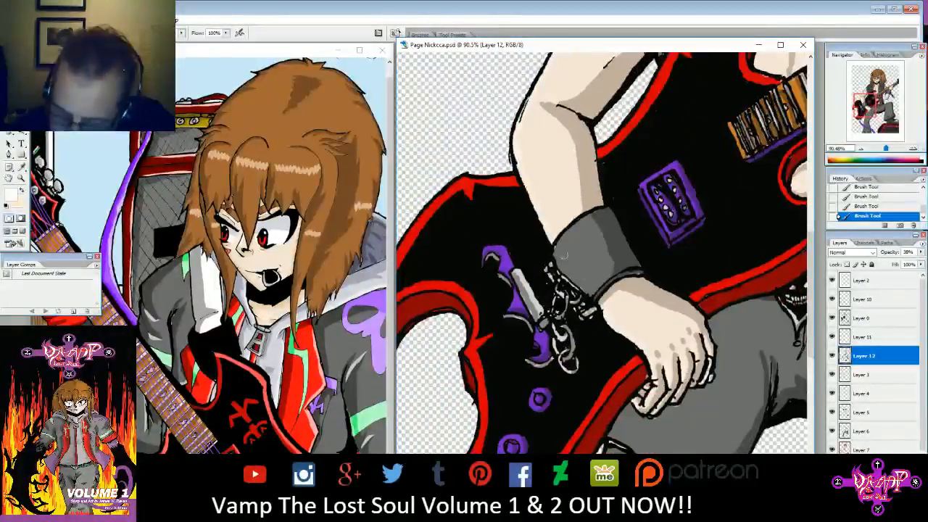
mouse_move(564, 234)
left_mouse_down()
mouse_move(555, 254)
mouse_move(584, 290)
left_mouse_up()
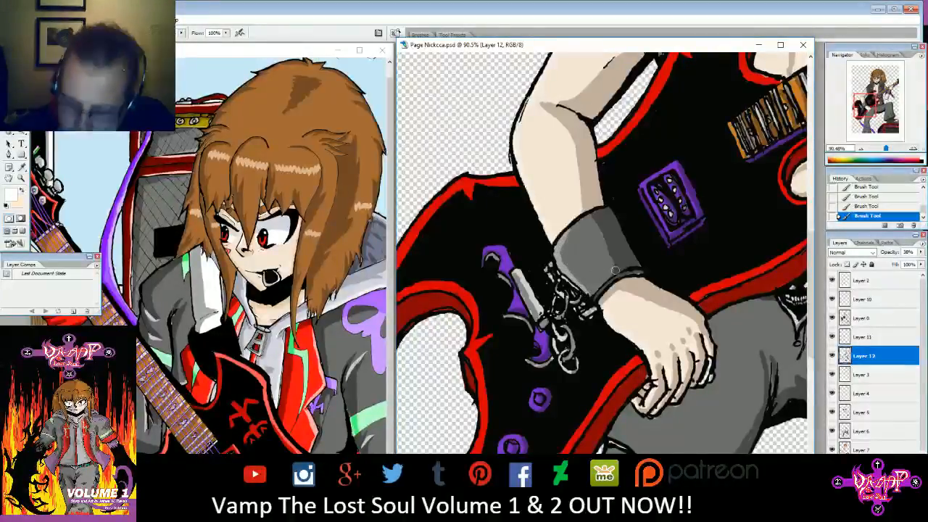
left_click_drag(484, 252, 504, 250)
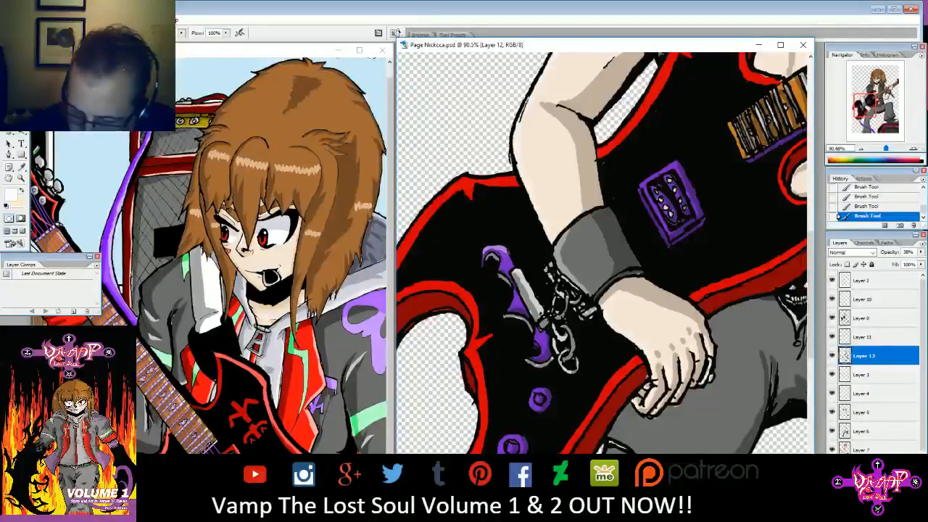
left_click_drag(509, 312, 516, 287)
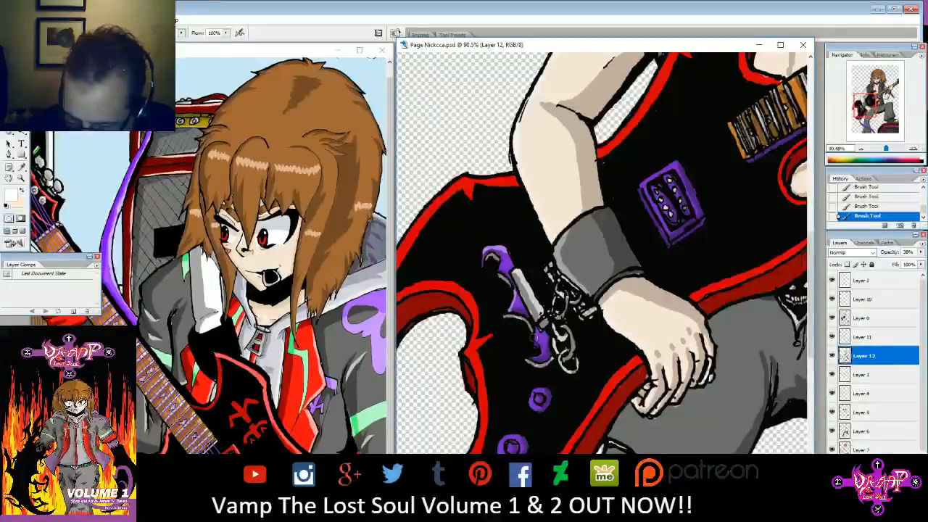
mouse_move(535, 358)
left_mouse_down()
mouse_move(541, 341)
mouse_move(529, 373)
mouse_move(534, 409)
left_mouse_up()
left_click_drag(510, 443, 506, 438)
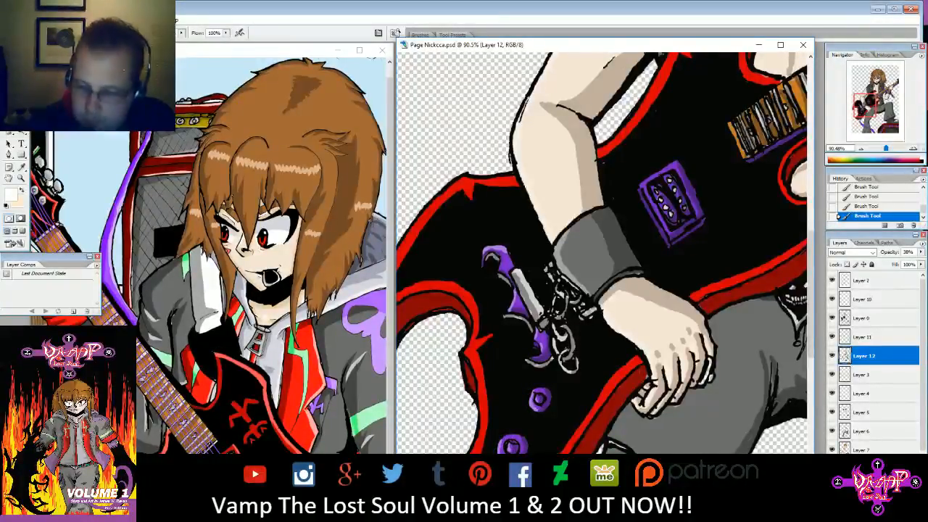
- Highlight the red rim of the guitar body along its upper edge and on the lower horn beside the vest
left_click_drag(860, 109, 854, 108)
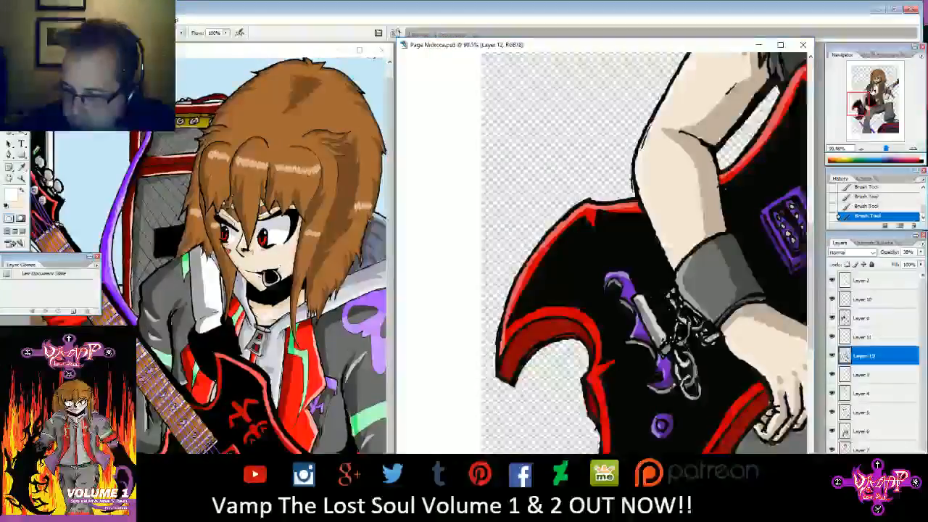
left_click_drag(761, 102, 665, 242)
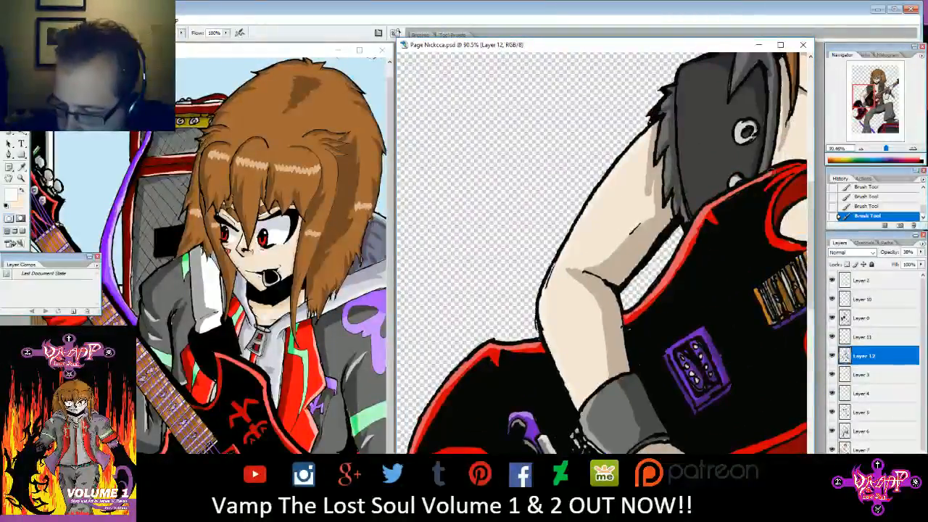
left_click(882, 89)
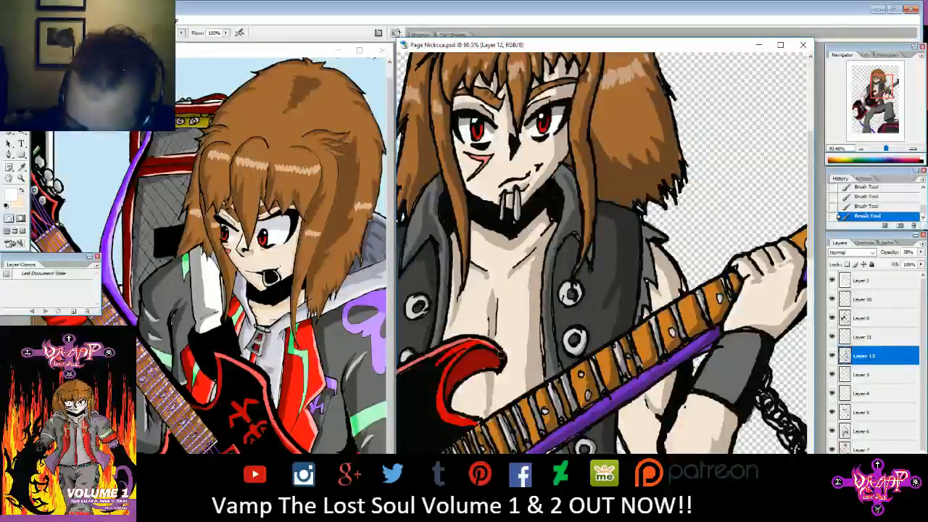
scroll(602, 253, "down", 6)
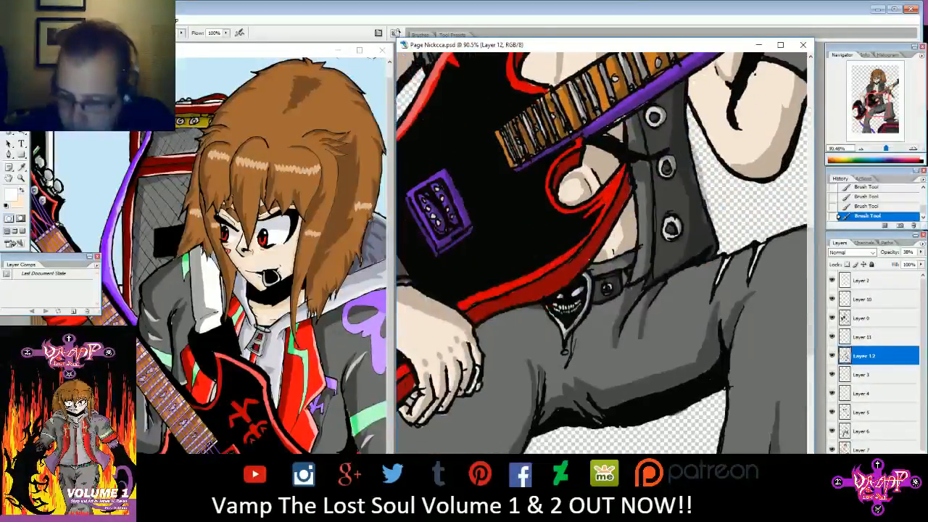
left_click_drag(623, 170, 603, 192)
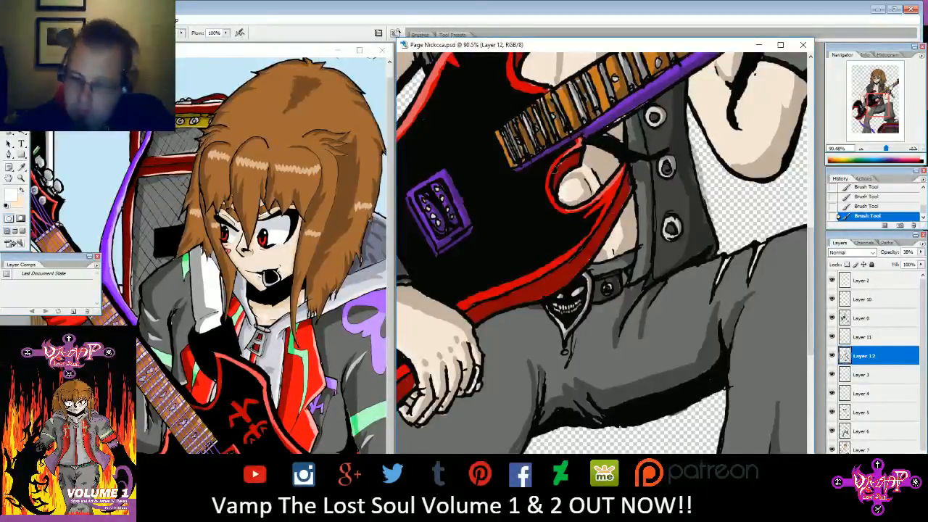
- Highlight the wristband of the arm holding the guitar neck in white and shade its outer part with black
left_click_drag(609, 188, 539, 311)
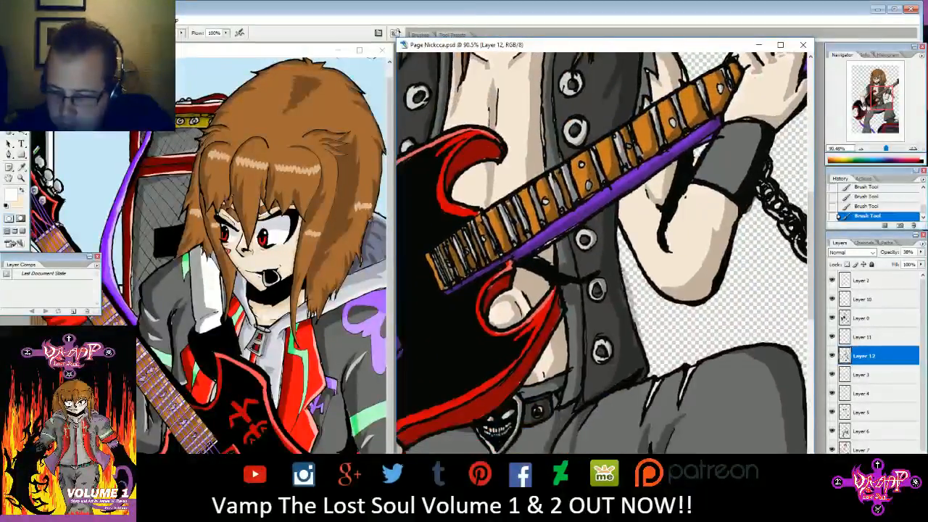
mouse_move(718, 142)
left_mouse_down()
mouse_move(706, 164)
mouse_move(716, 142)
mouse_move(706, 163)
mouse_move(705, 149)
mouse_move(748, 127)
mouse_move(729, 129)
mouse_move(763, 124)
left_mouse_up()
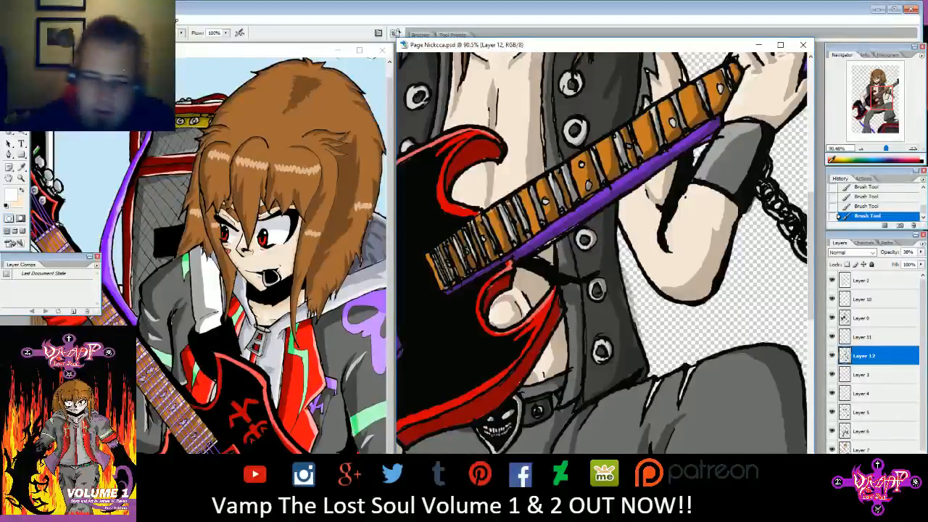
left_click(12, 194)
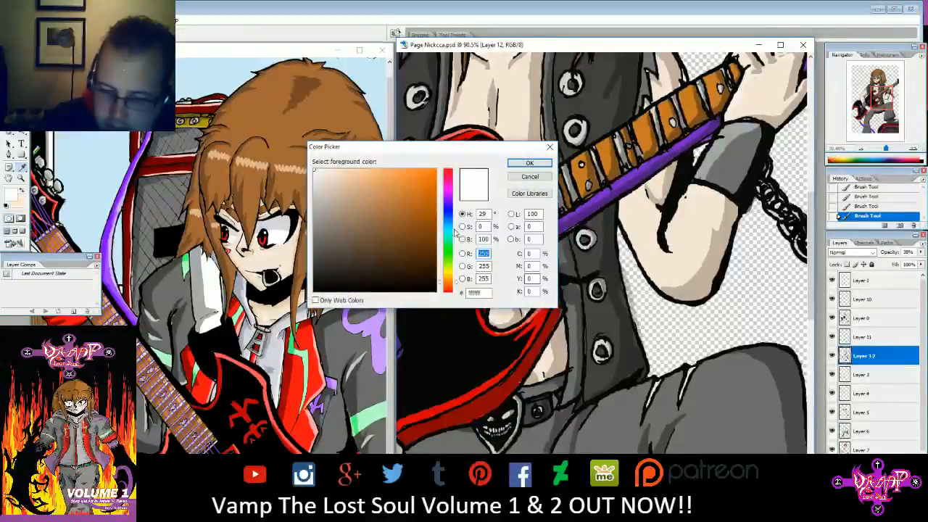
left_click(316, 290)
left_click(529, 163)
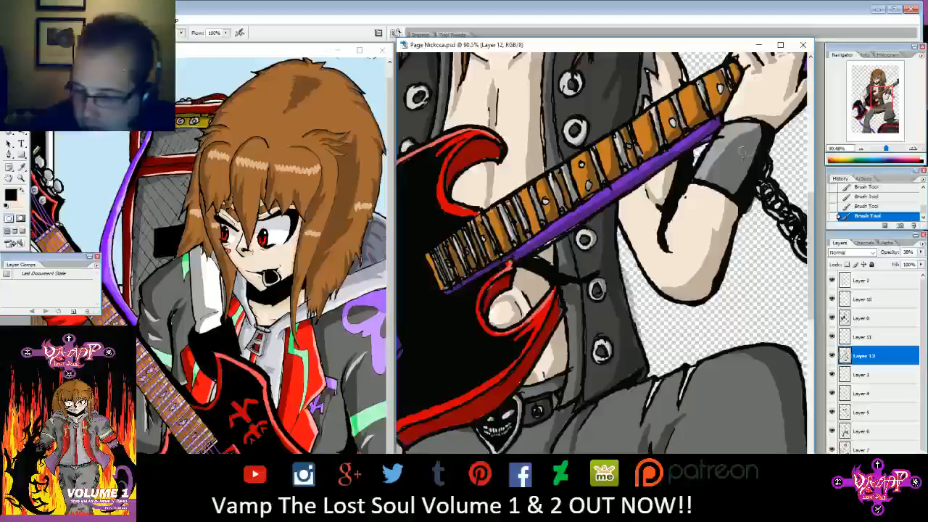
mouse_move(756, 152)
left_mouse_down()
mouse_move(754, 131)
mouse_move(734, 189)
left_mouse_up()
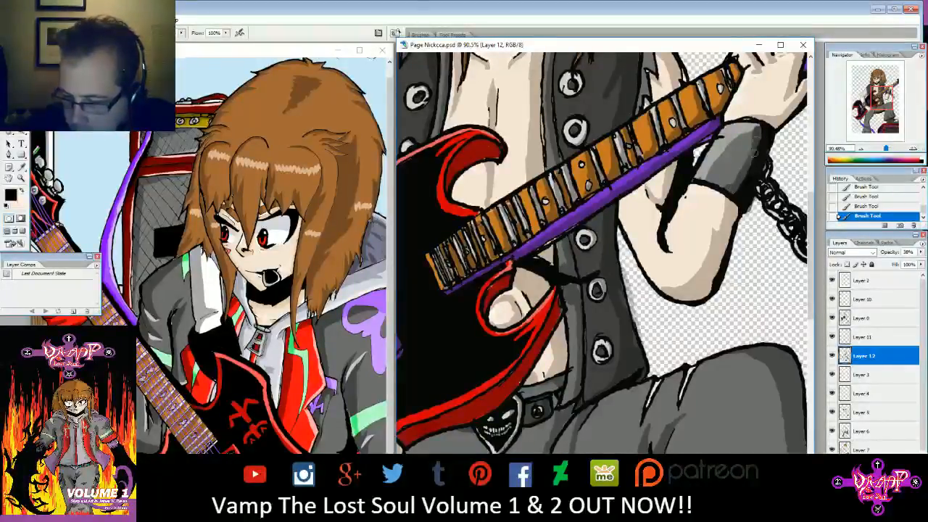
left_click_drag(746, 133, 735, 141)
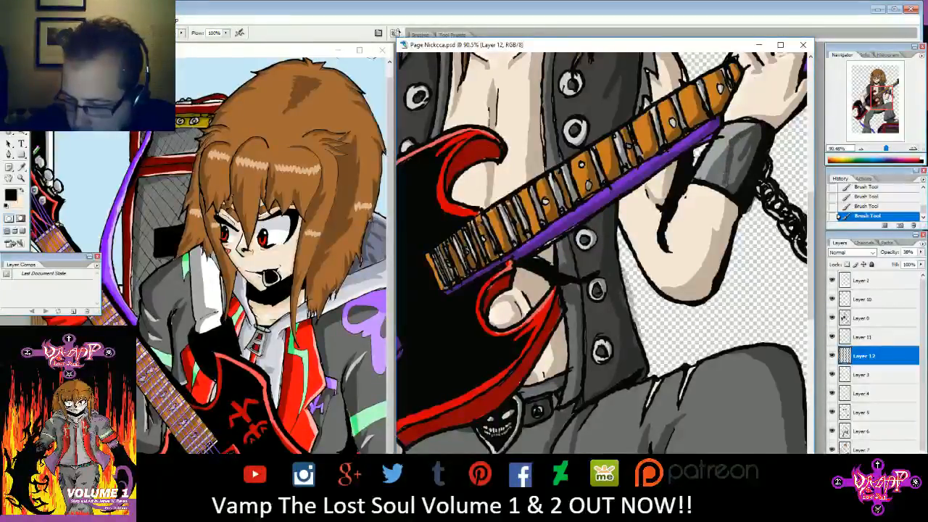
- Undo the last brush stroke on the wristband and erase excess paint from its upper part
left_click(886, 207)
key("e")
mouse_move(733, 164)
left_mouse_down()
mouse_move(745, 145)
mouse_move(732, 142)
mouse_move(718, 159)
mouse_move(734, 135)
left_mouse_up()
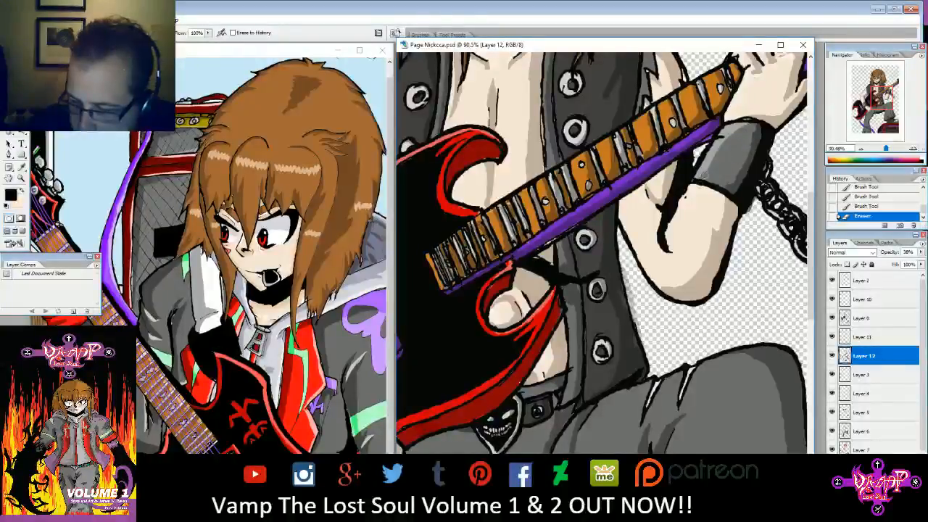
mouse_move(734, 135)
left_mouse_down()
mouse_move(733, 171)
mouse_move(747, 133)
left_mouse_up()
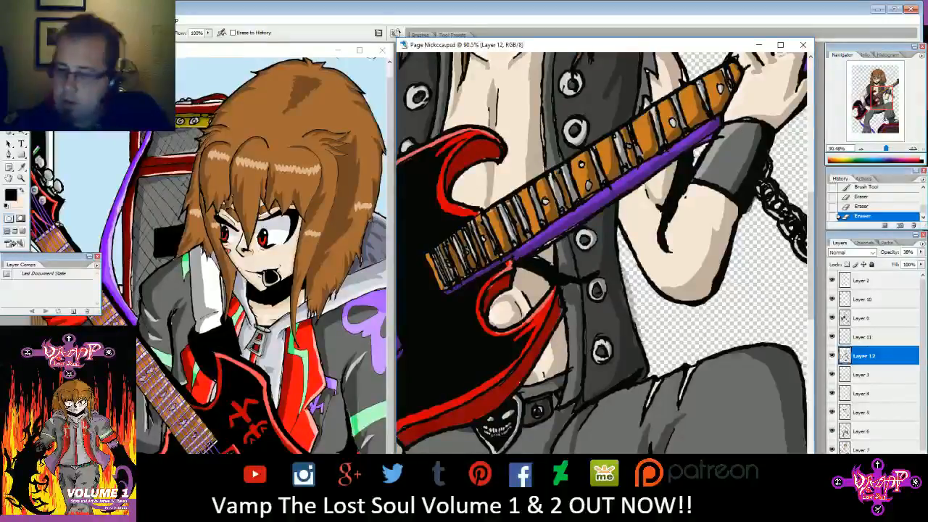
- Set the foreground colour to white (ffffff) and highlight the red rim around the cutout at the guitar body's lower end
left_click_drag(886, 149, 883, 149)
left_click(11, 194)
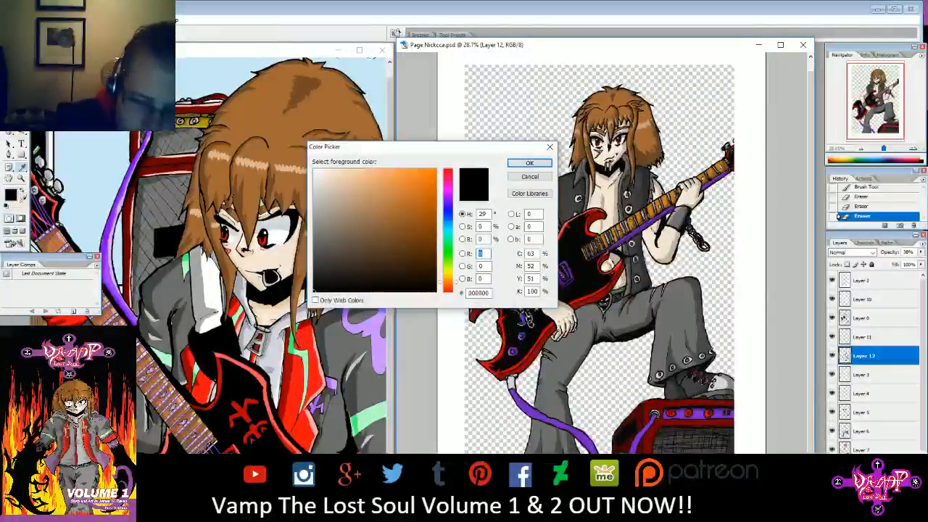
left_click(336, 192)
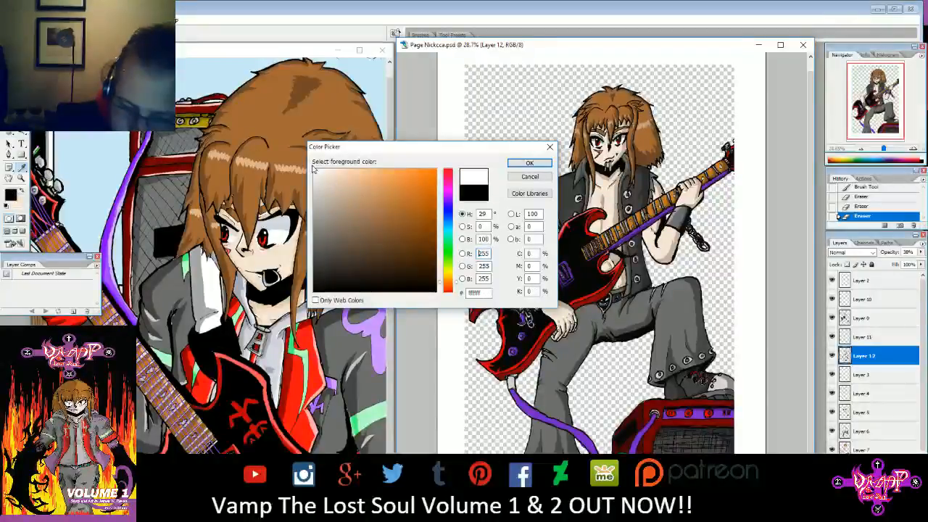
left_click(529, 162)
left_click_drag(883, 149, 886, 149)
left_click_drag(875, 105, 861, 115)
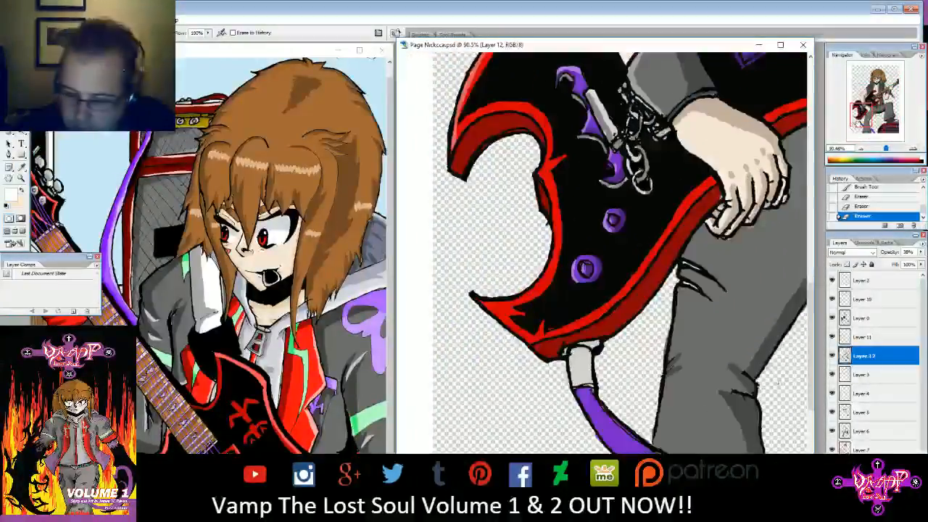
left_click_drag(737, 218, 753, 221)
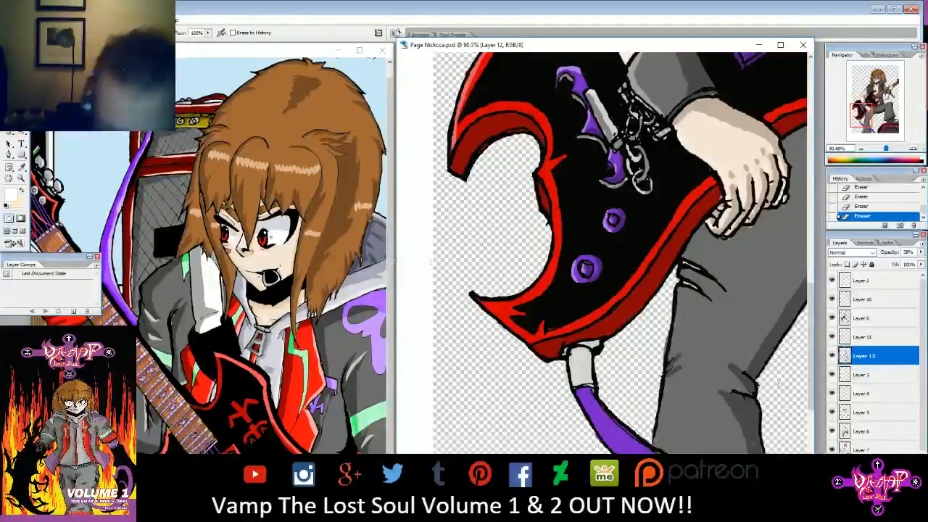
key("b")
mouse_move(494, 303)
left_mouse_down()
mouse_move(511, 305)
mouse_move(497, 302)
left_mouse_up()
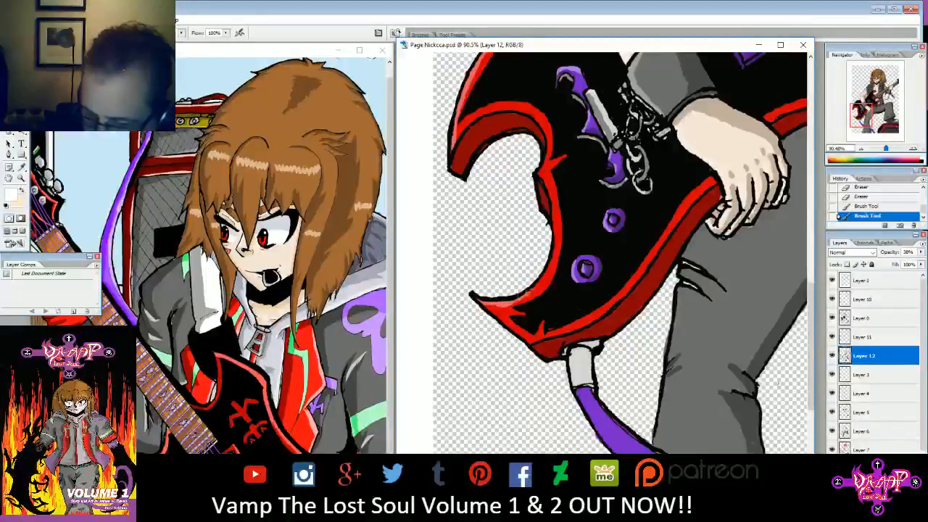
left_click_drag(541, 165, 534, 175)
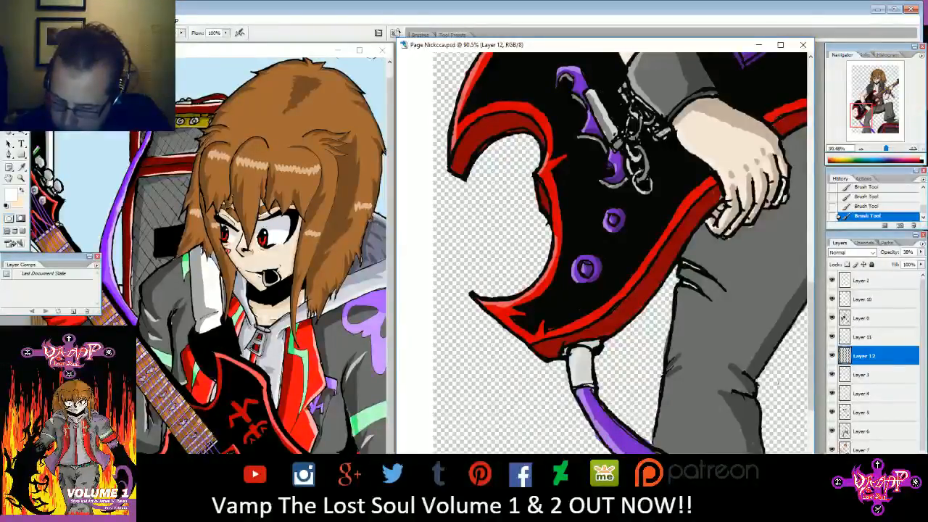
- Set the foreground colour to black and shade the edges of the purple guitar cable crossing the trouser leg
left_click_drag(778, 383, 637, 156)
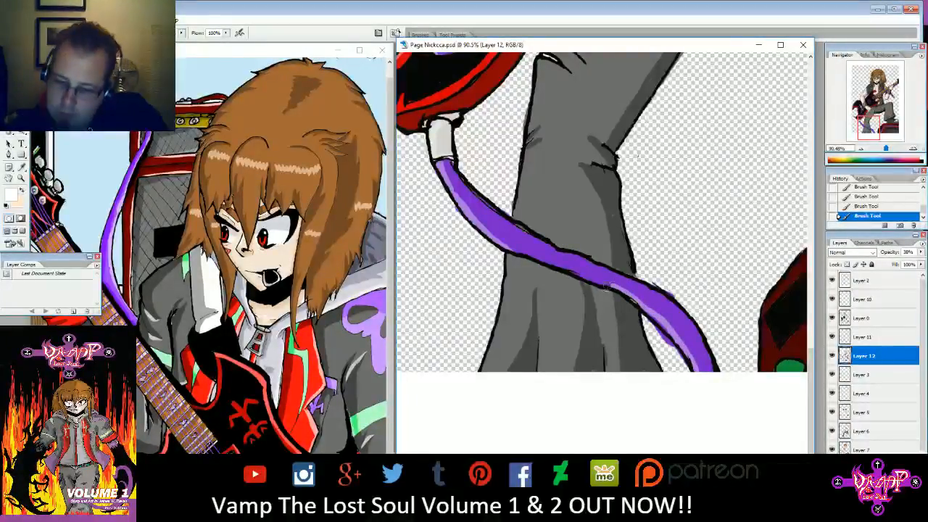
left_click(11, 194)
left_click(314, 291)
left_click(529, 162)
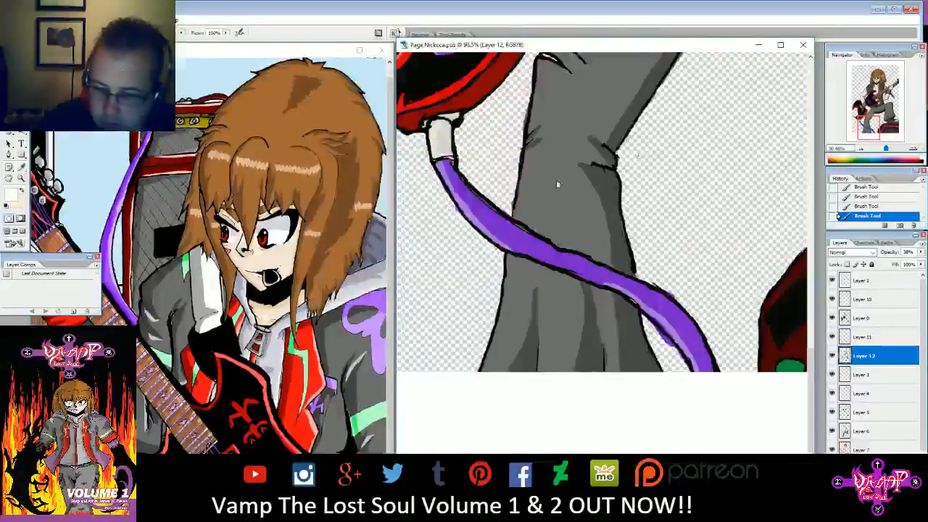
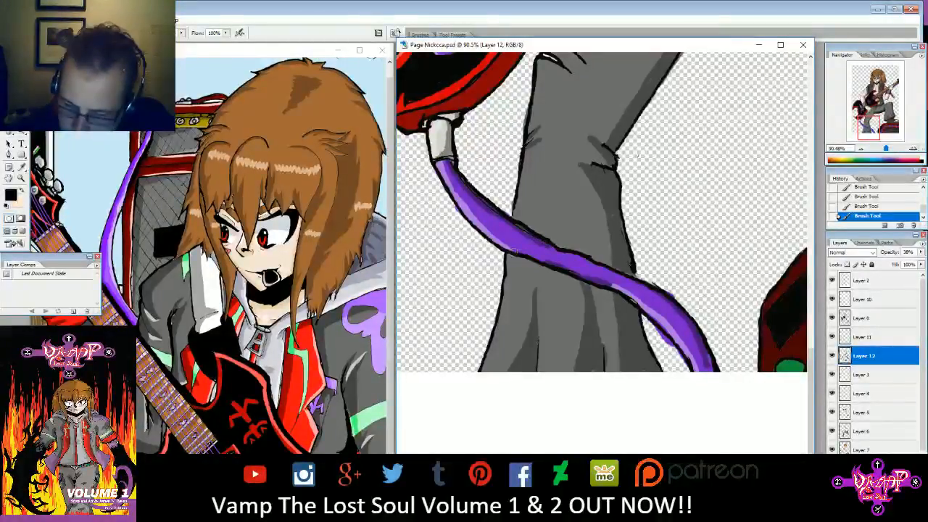
- Switch the foreground colour to white and paint a highlight along the purple cable where it crosses the trouser leg
left_click(10, 194)
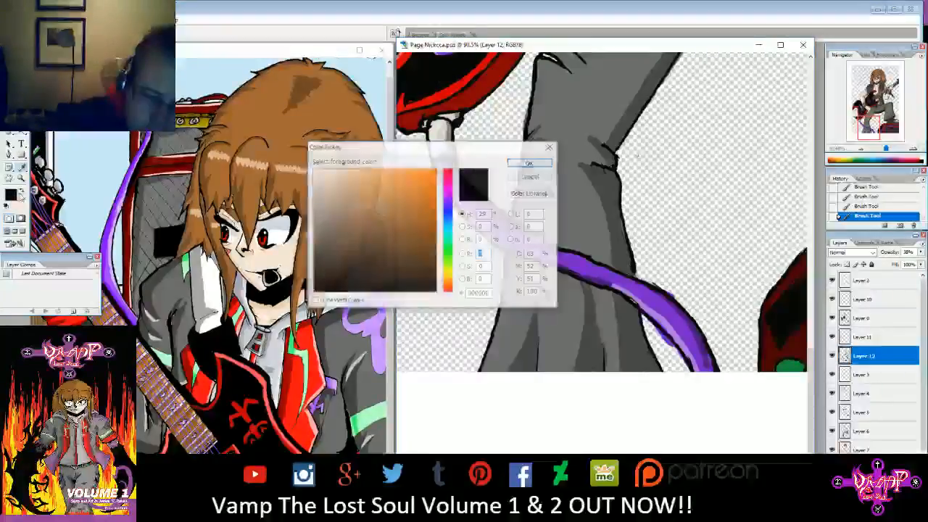
left_click(536, 159)
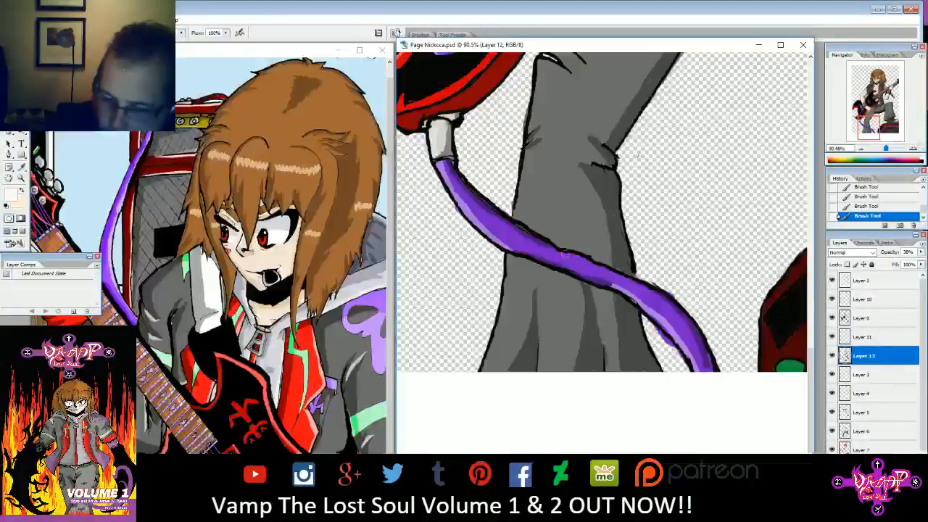
left_click_drag(542, 246, 654, 284)
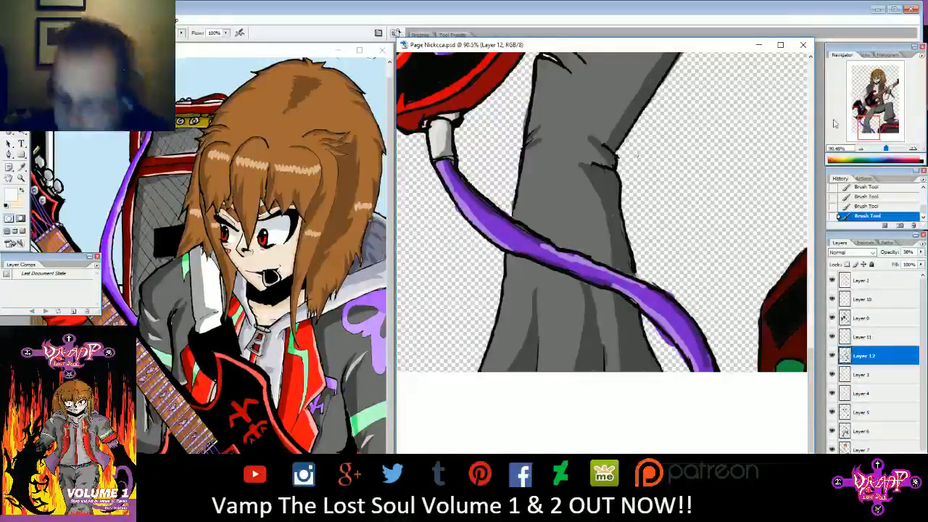
- Paint white highlights on the amplifier's front corner and on the purple cable leading to its jack
left_click_drag(652, 283, 469, 265)
left_click_drag(765, 77, 625, 138)
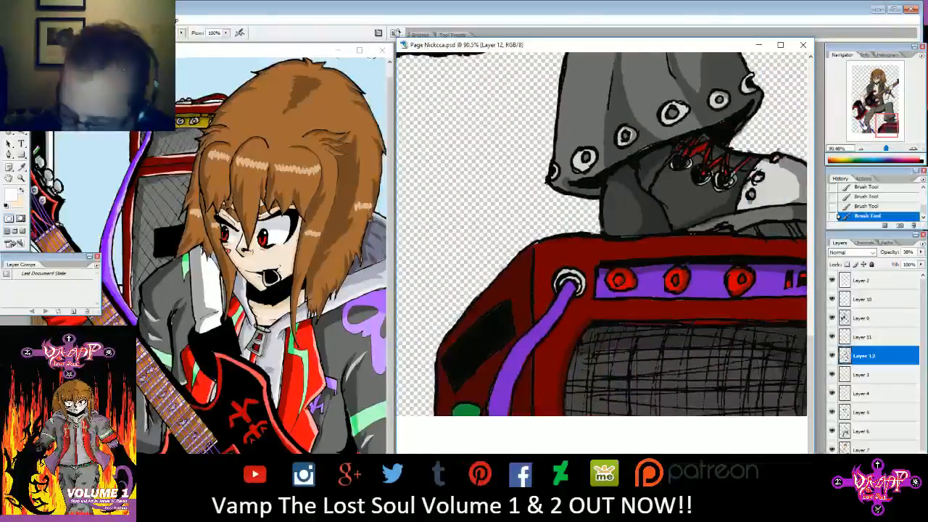
mouse_move(563, 242)
left_mouse_down()
mouse_move(541, 256)
mouse_move(537, 303)
mouse_move(536, 252)
left_mouse_up()
mouse_move(493, 389)
left_mouse_down()
mouse_move(489, 414)
mouse_move(517, 346)
mouse_move(564, 293)
left_mouse_up()
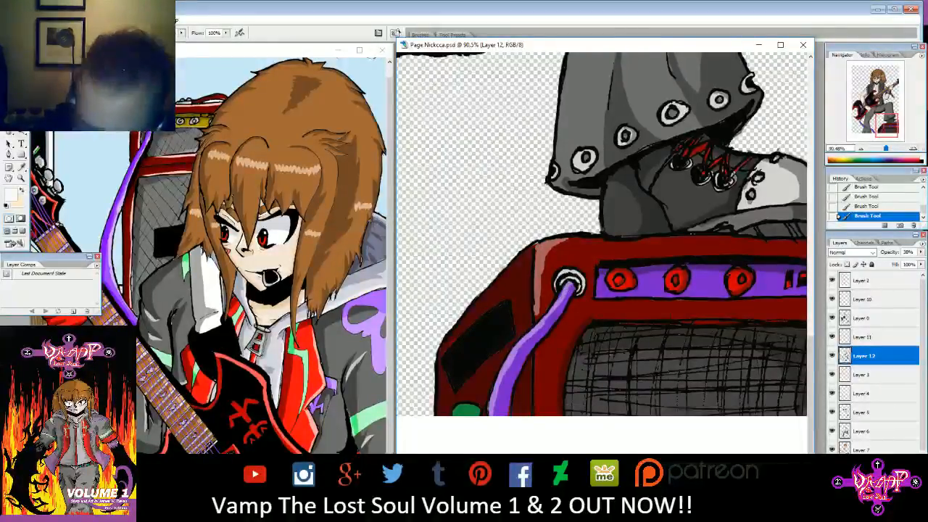
- Set the foreground colour to black and shade the edge of the purple cable in front of the amplifier
left_click(17, 193)
left_click(314, 291)
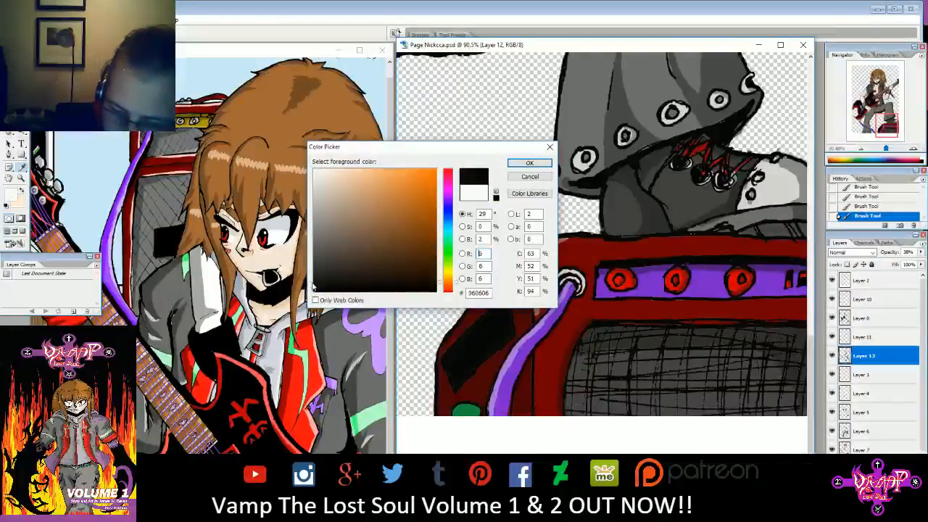
left_click(529, 163)
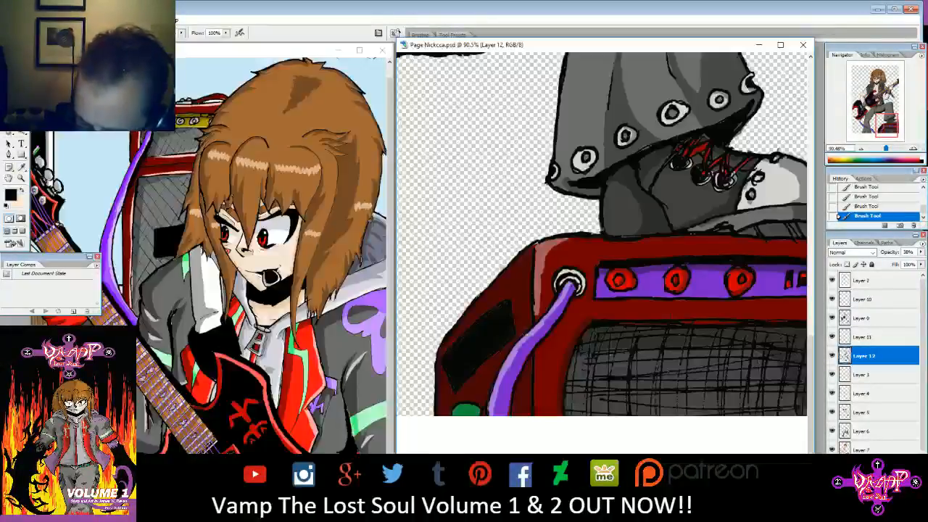
left_click_drag(504, 416, 520, 364)
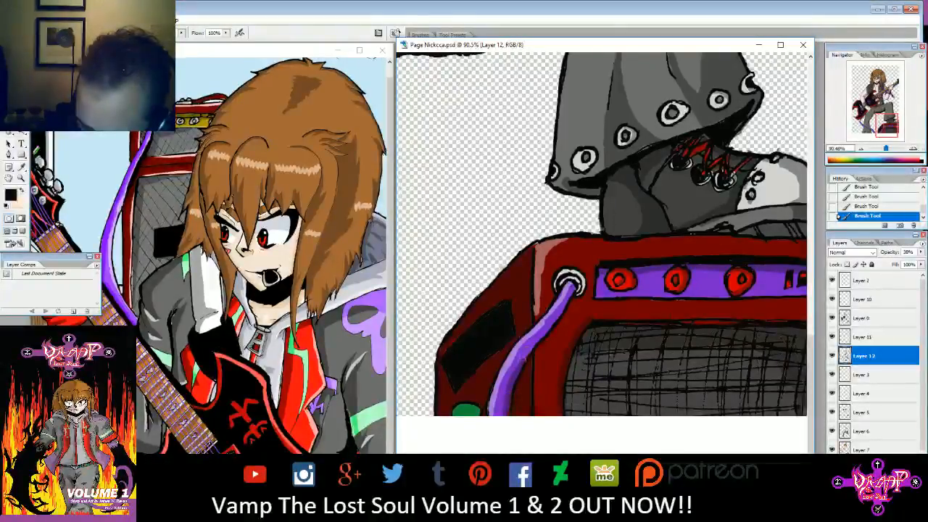
mouse_move(537, 342)
left_mouse_down()
mouse_move(578, 277)
mouse_move(582, 294)
left_mouse_up()
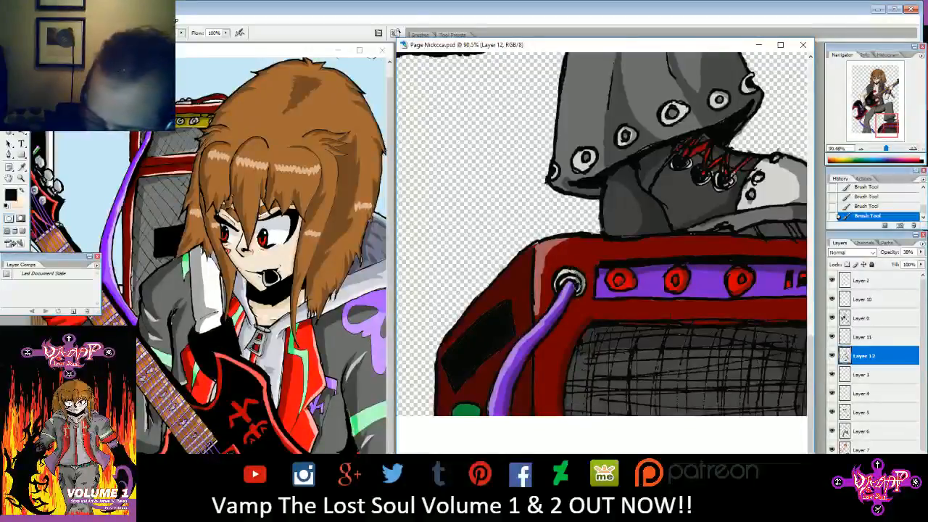
- Set the foreground colour to white and highlight the three round red knobs on the amplifier's purple control strip
left_click(13, 193)
left_click(314, 169)
left_click(529, 163)
left_click_drag(609, 273, 617, 283)
mouse_move(675, 277)
left_mouse_down()
mouse_move(667, 290)
mouse_move(679, 294)
left_mouse_up()
left_click_drag(734, 271, 729, 290)
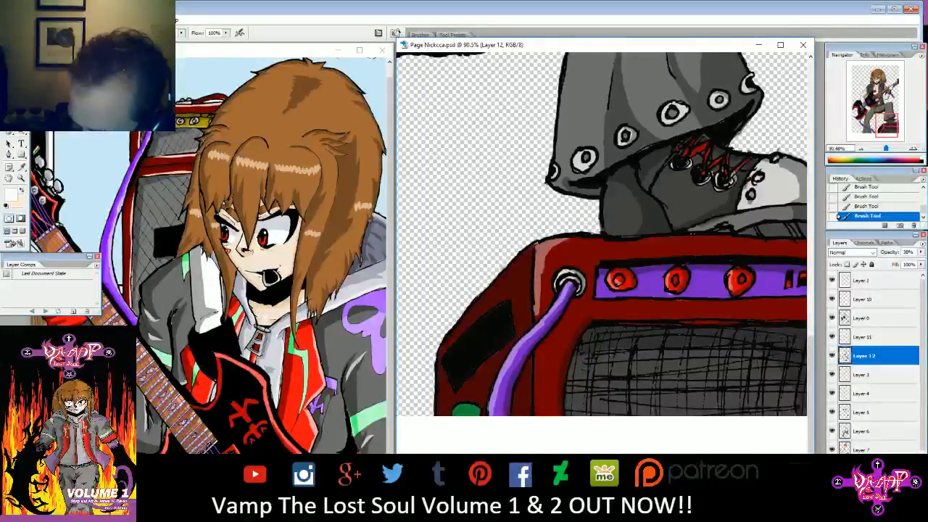
- Paint white highlights down the front corner of the amplifier's red casing and along the edge of the speaker grille
left_click_drag(544, 299, 536, 318)
mouse_move(545, 263)
left_mouse_down()
mouse_move(540, 291)
mouse_move(549, 265)
mouse_move(584, 236)
left_mouse_up()
left_click_drag(539, 358, 540, 419)
left_click_drag(539, 376, 537, 416)
mouse_move(571, 370)
left_mouse_down()
mouse_move(571, 415)
mouse_move(579, 416)
mouse_move(569, 373)
left_mouse_up()
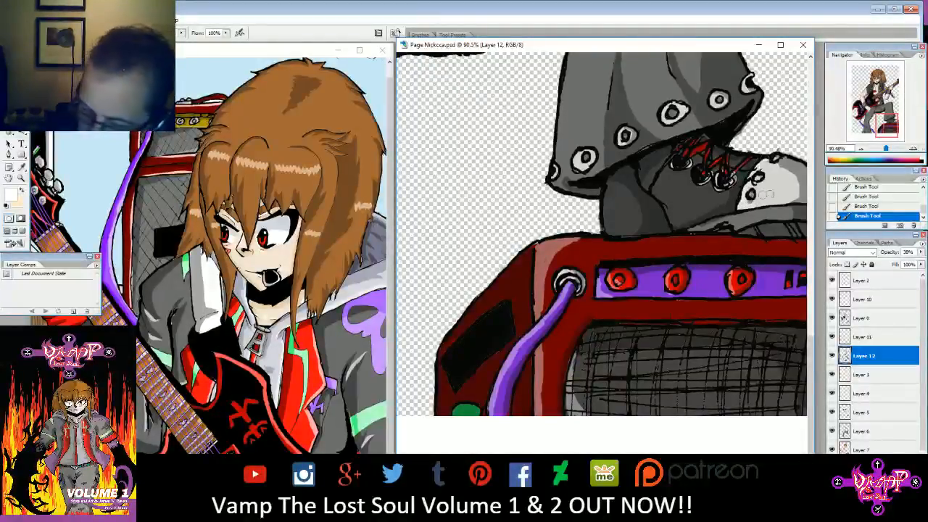
- Paint white highlights on the shoe resting on the amplifier, along its side seam and the back of the heel
left_click_drag(645, 186, 672, 217)
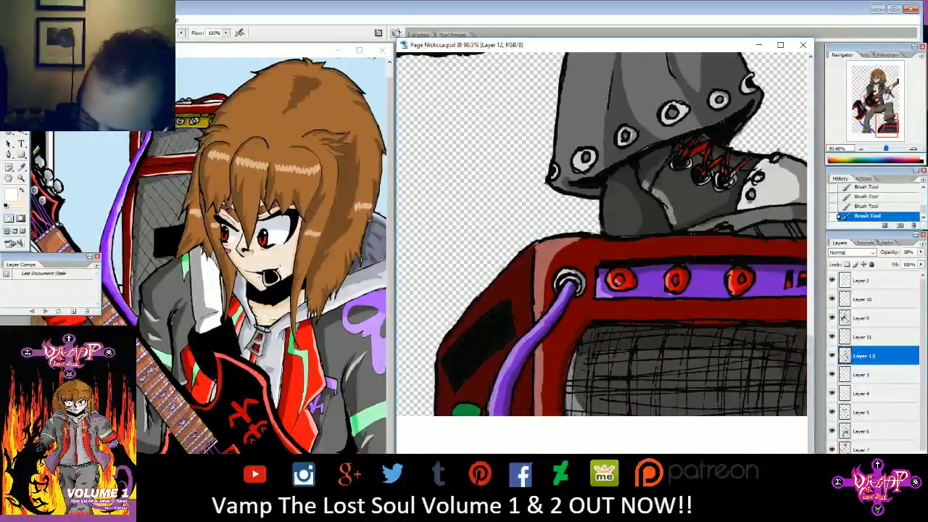
left_click_drag(647, 185, 672, 216)
left_click_drag(648, 187, 675, 224)
mouse_move(608, 186)
left_mouse_down()
mouse_move(608, 231)
mouse_move(608, 218)
left_mouse_up()
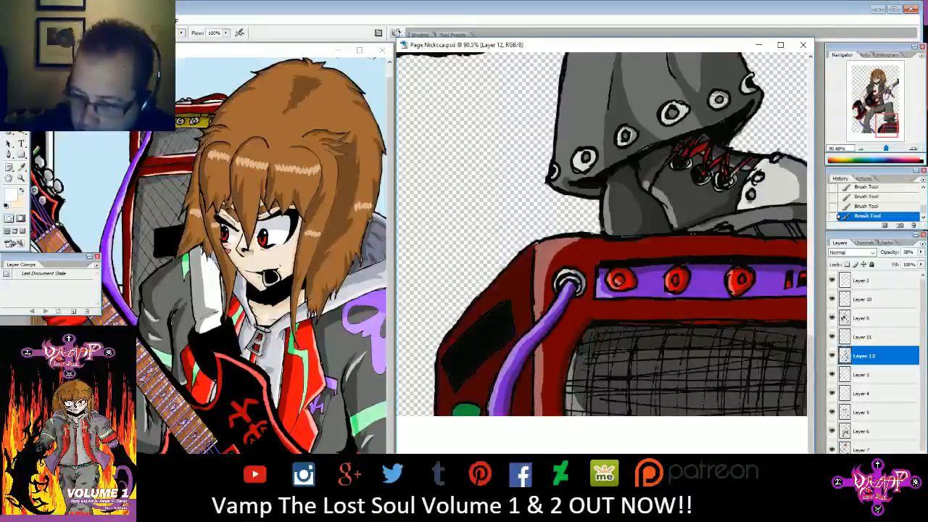
- Erase a spot of paint beside the chest stud on the vest and brush white highlights around the vest's lowest stud
left_click_drag(887, 124, 883, 96)
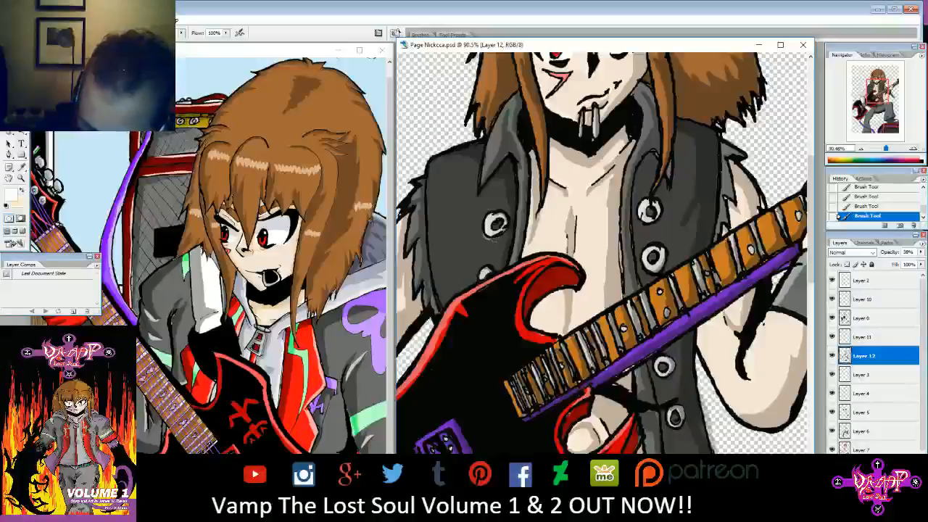
key("e")
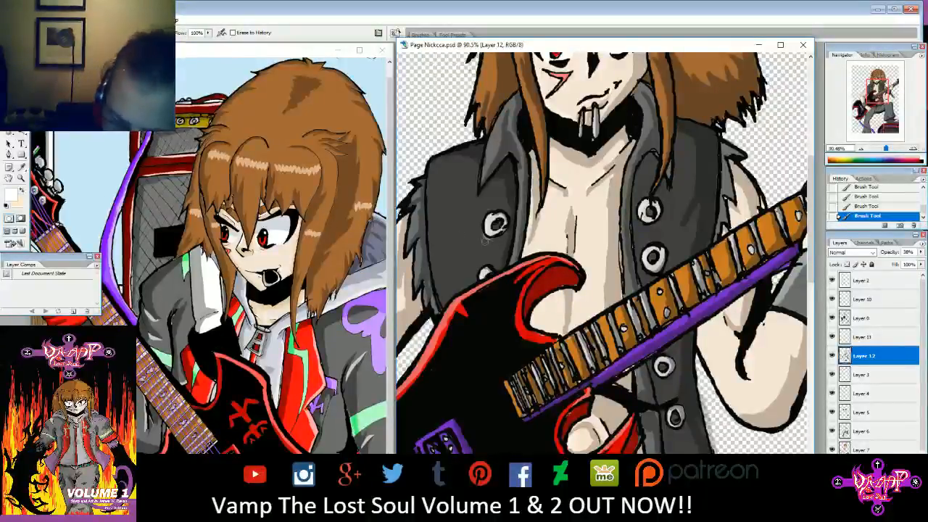
left_click(485, 239)
key("b")
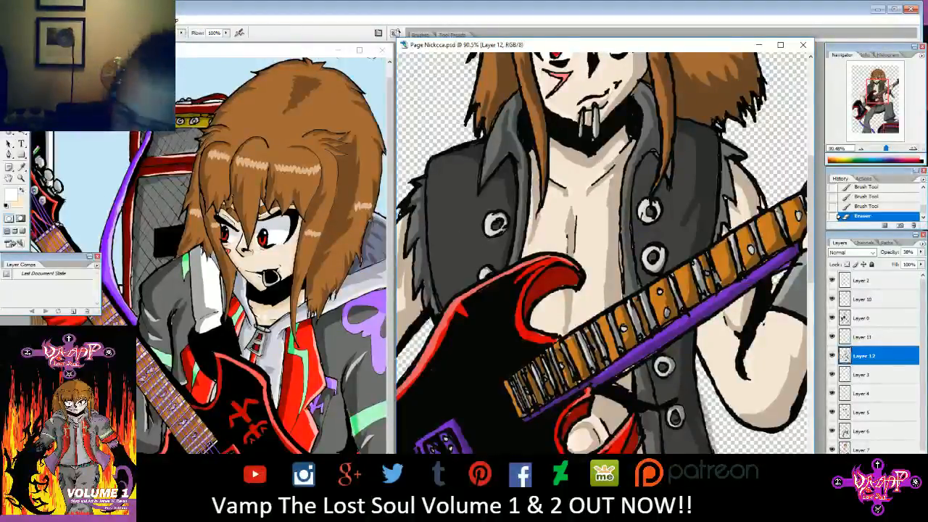
left_click_drag(671, 429, 675, 436)
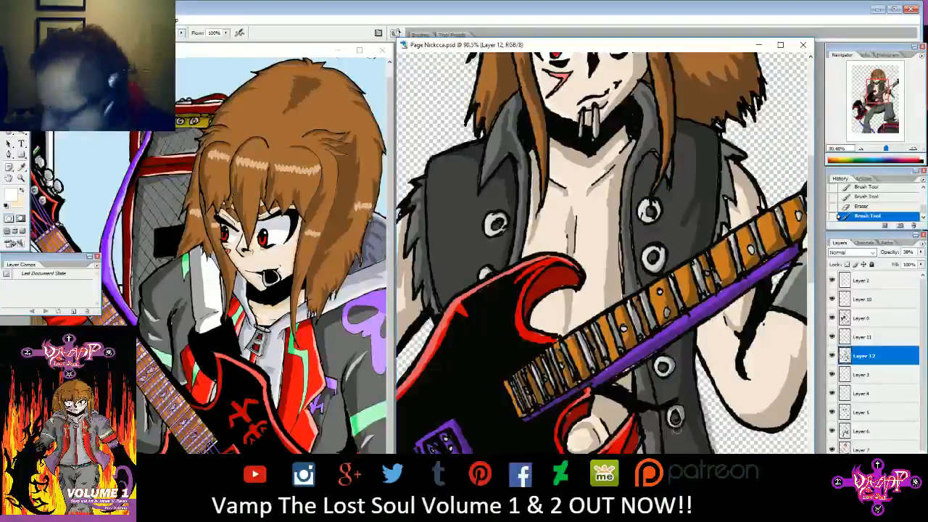
left_click_drag(666, 400, 671, 423)
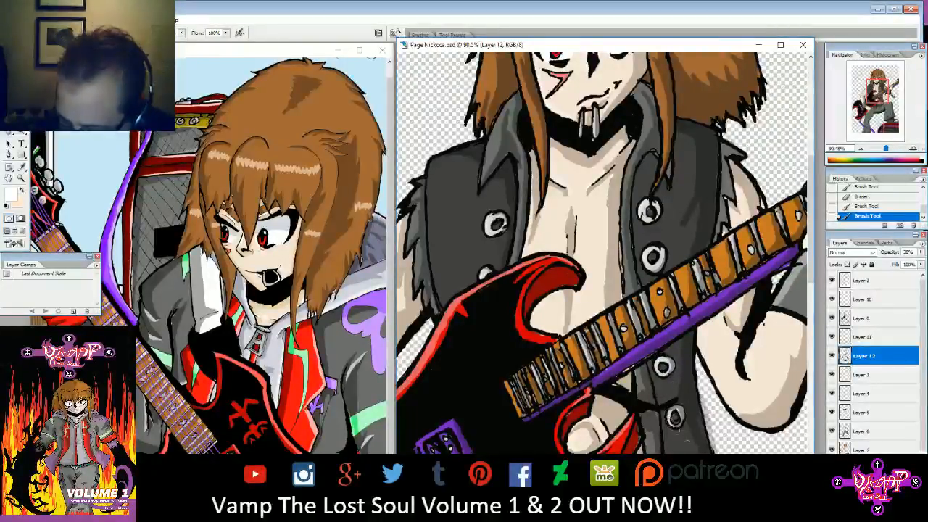
- Examine the highlights on the face, vest, guitar body, neck and fretting hand, and the figure as a whole
left_click_drag(878, 91, 877, 82)
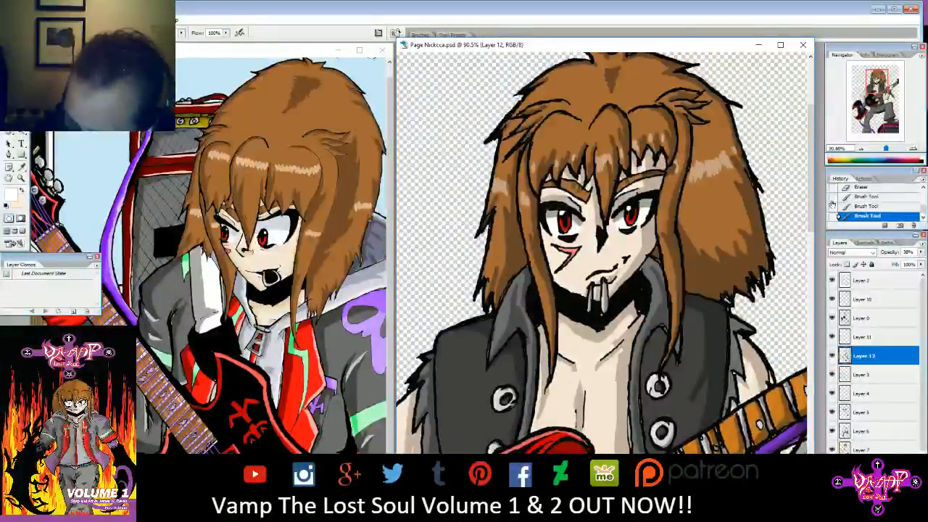
left_click_drag(885, 148, 886, 147)
left_click_drag(555, 175, 559, 184)
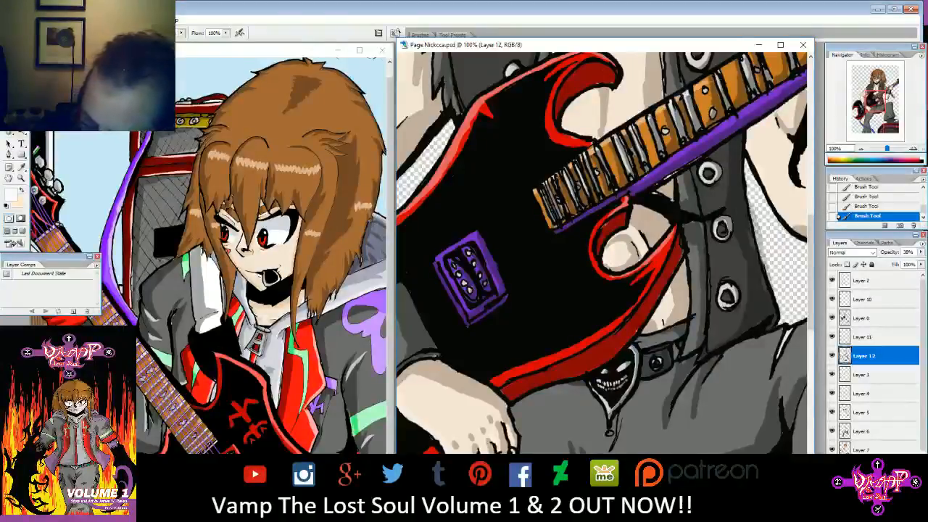
left_click_drag(757, 59, 593, 262)
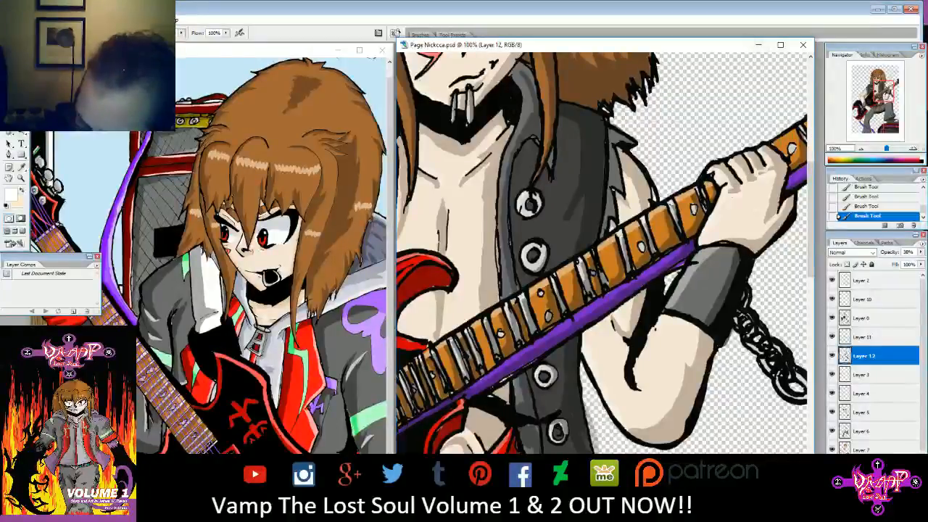
left_click_drag(746, 160, 543, 286)
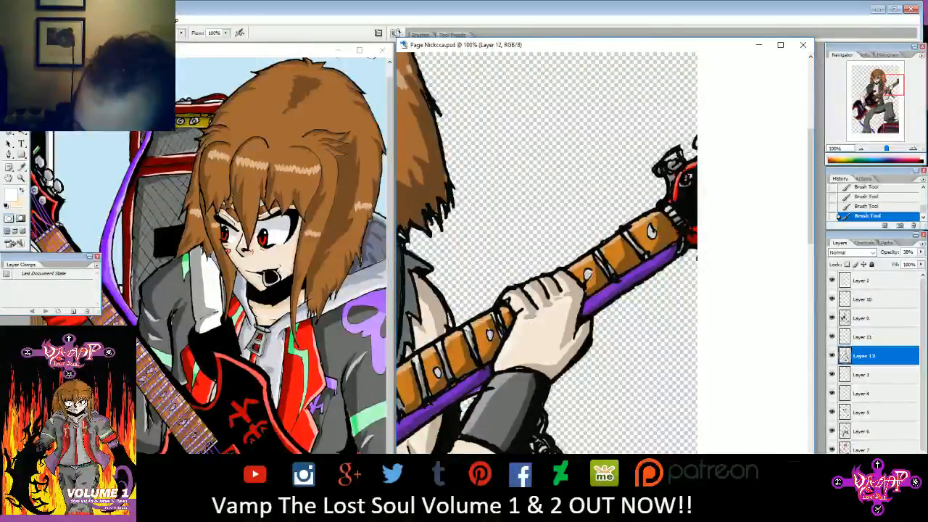
left_click_drag(885, 149, 883, 149)
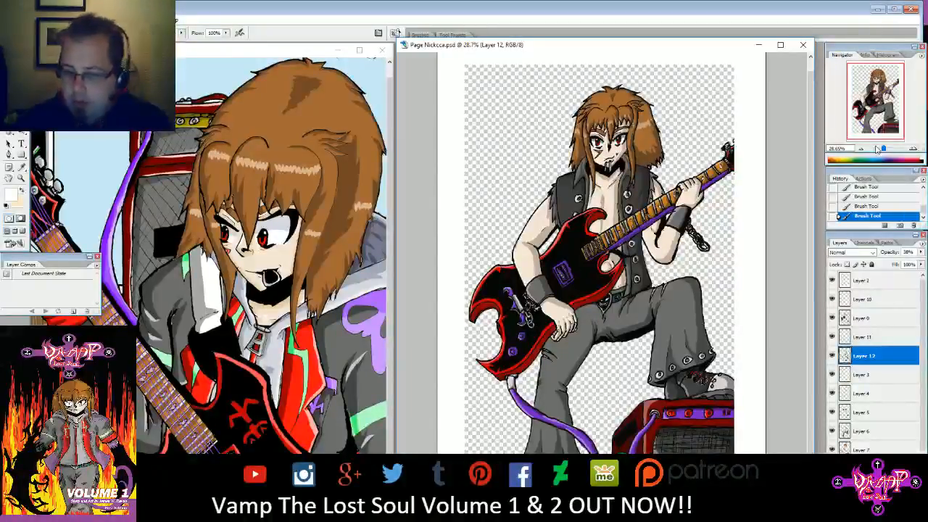
- Brush white highlights on the vest below the guitar neck, above the middle stud and down along the front edge
left_click_drag(884, 149, 889, 148)
left_click_drag(876, 99, 871, 86)
mouse_move(538, 193)
left_mouse_down()
mouse_move(530, 225)
mouse_move(532, 276)
mouse_move(555, 434)
mouse_move(537, 330)
left_mouse_up()
mouse_move(870, 87)
left_mouse_down()
mouse_move(868, 107)
mouse_move(874, 93)
left_mouse_up()
mouse_move(597, 83)
left_mouse_down()
mouse_move(569, 151)
mouse_move(569, 200)
mouse_move(566, 164)
mouse_move(583, 310)
left_mouse_up()
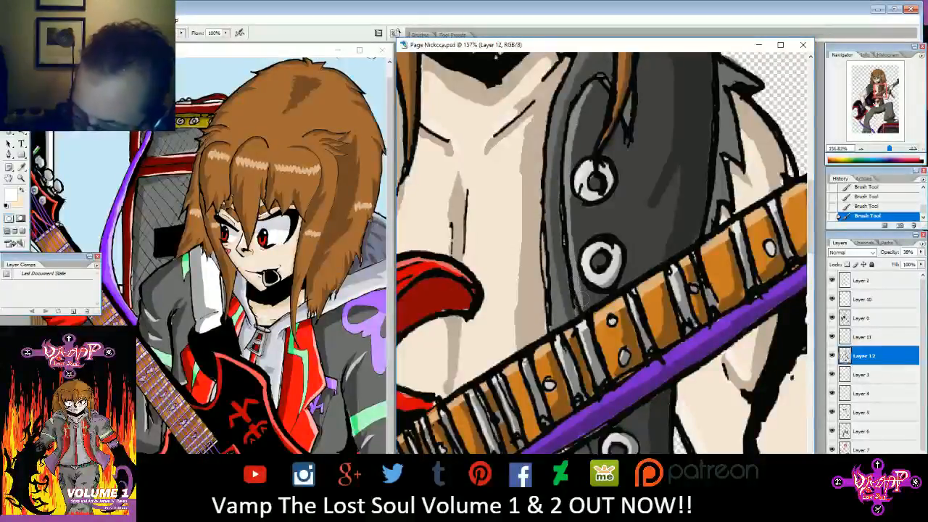
left_click_drag(502, 360, 492, 92)
left_click_drag(576, 132, 596, 208)
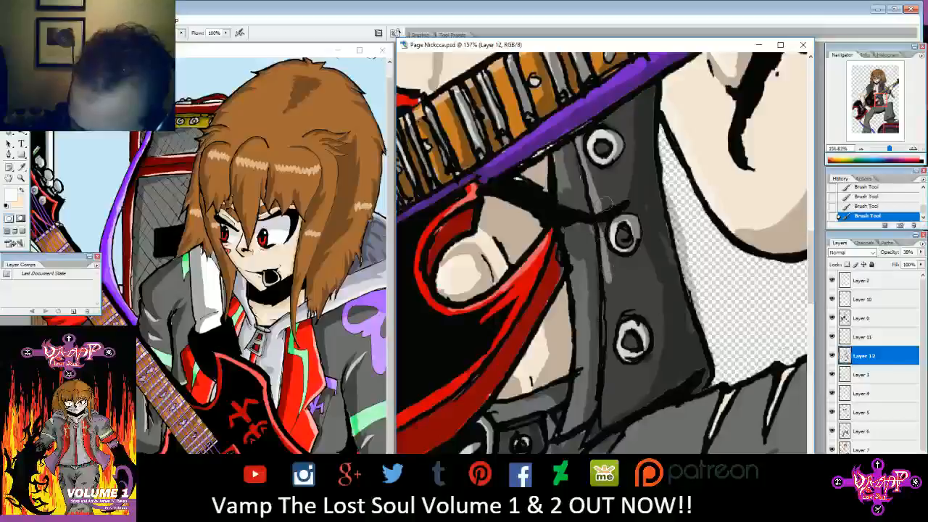
left_click_drag(604, 204, 623, 195)
mouse_move(606, 307)
left_mouse_down()
mouse_move(608, 280)
mouse_move(600, 411)
left_mouse_up()
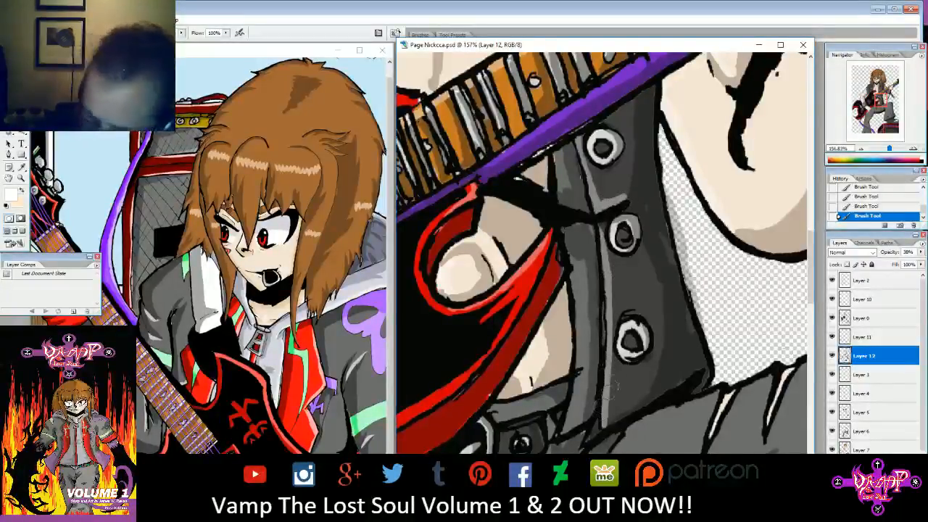
- Set the foreground colour to black (000000) and darken the vest fold just above the middle stud below the guitar neck
left_click(11, 193)
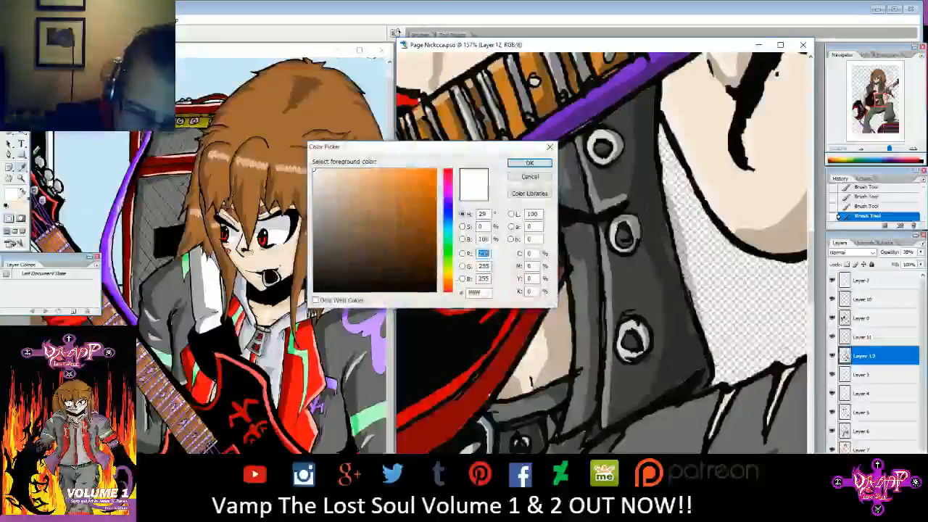
left_click_drag(320, 277, 307, 299)
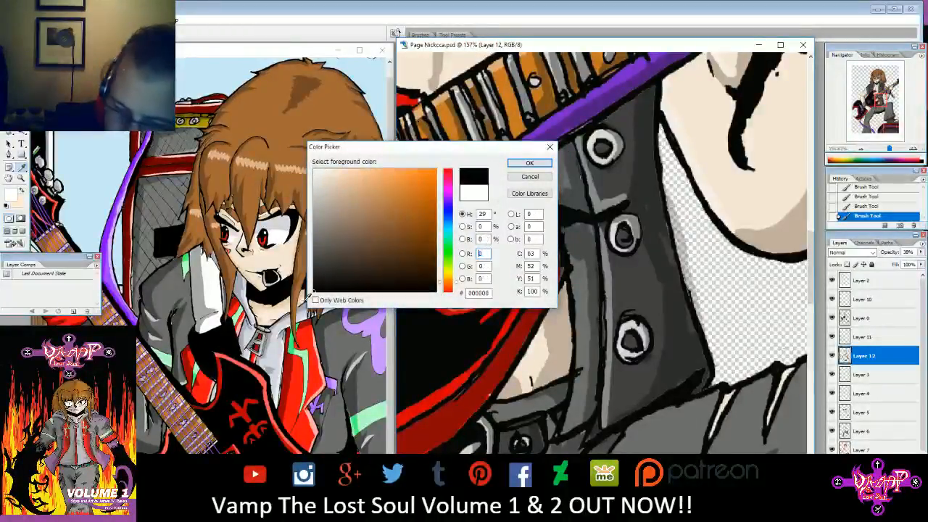
left_click(530, 163)
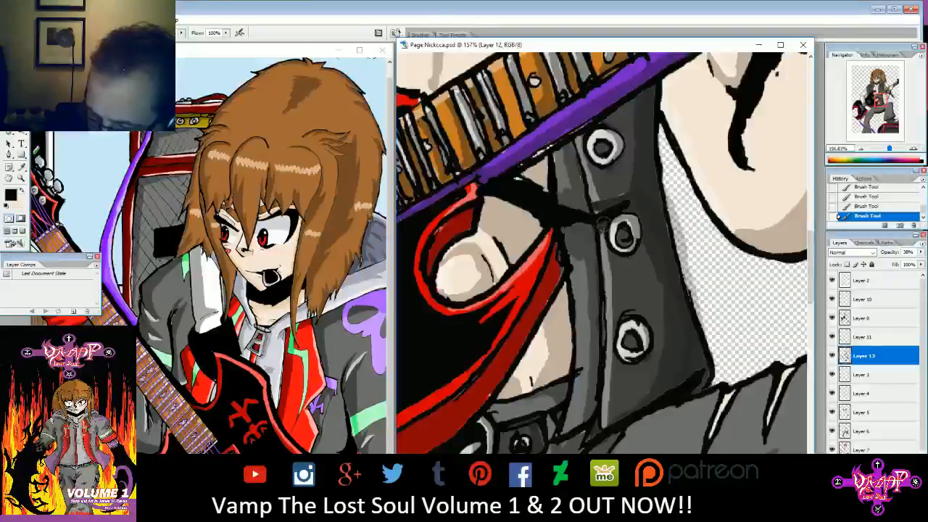
key("ctrl+0")
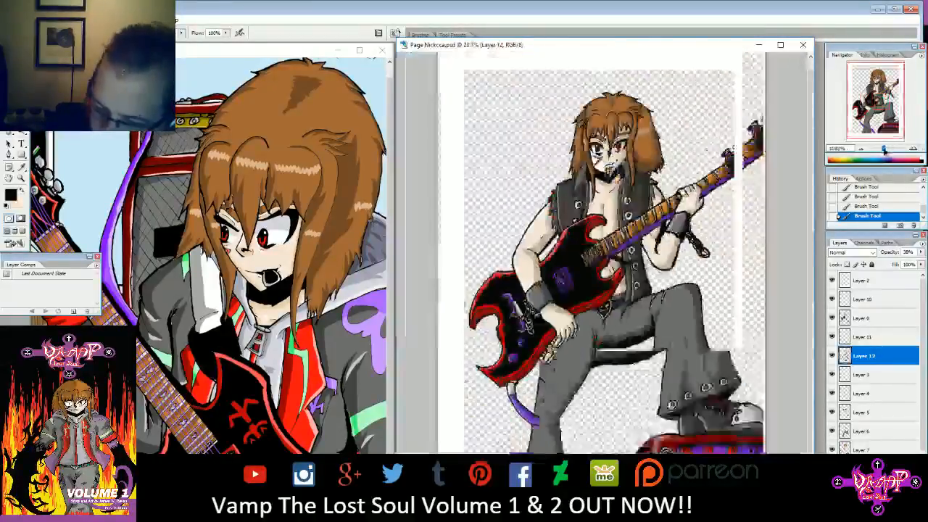
left_click_drag(884, 150, 883, 150)
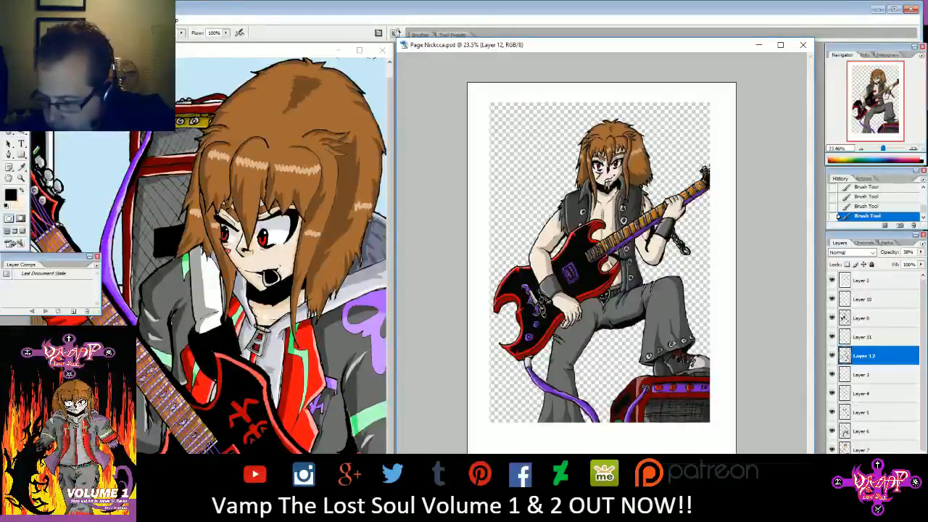
- Show the bottom layer and fill the background around the character with black on Layer 1, undoing the fill on Layer 12
scroll(873, 362, "down", 2)
left_click(831, 475)
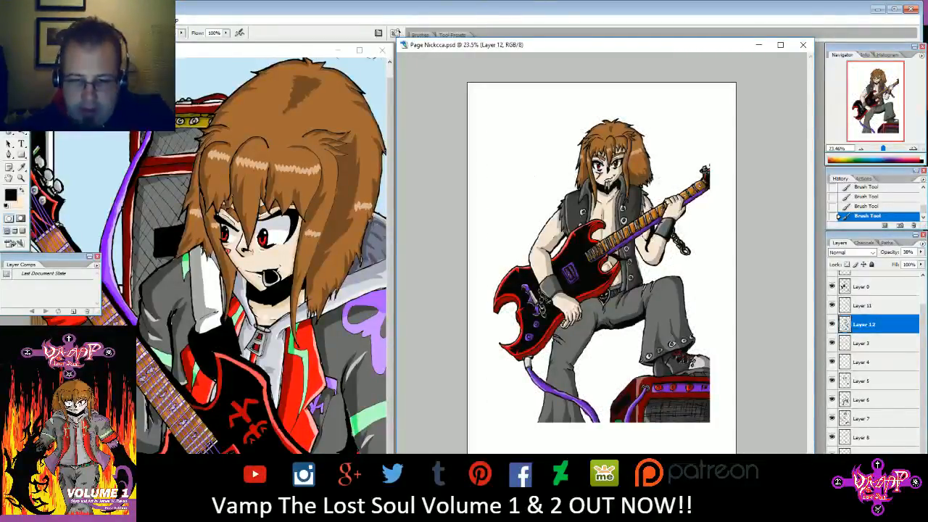
key("w")
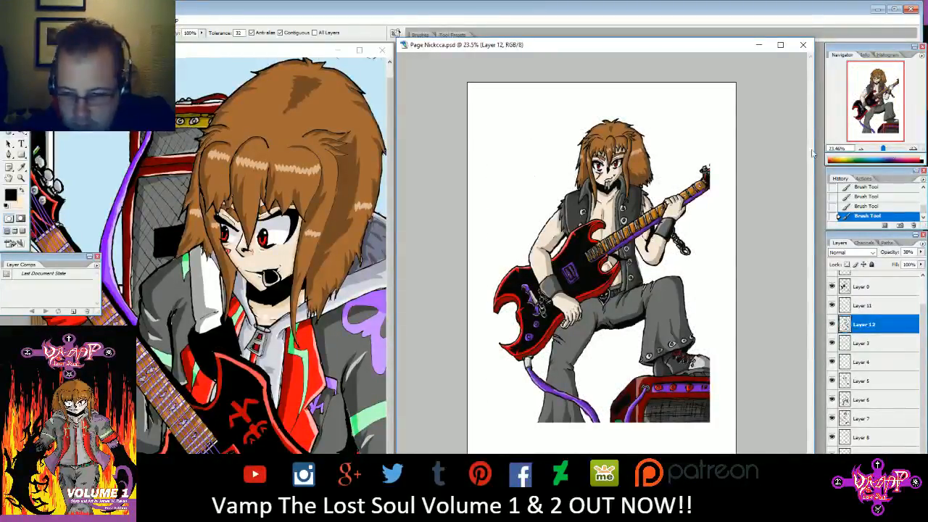
left_click(531, 145)
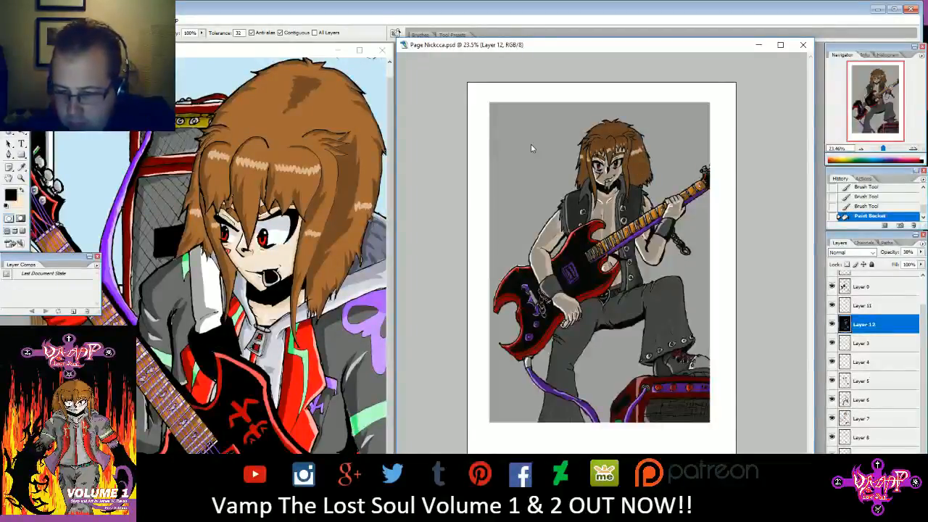
key("ctrl+z")
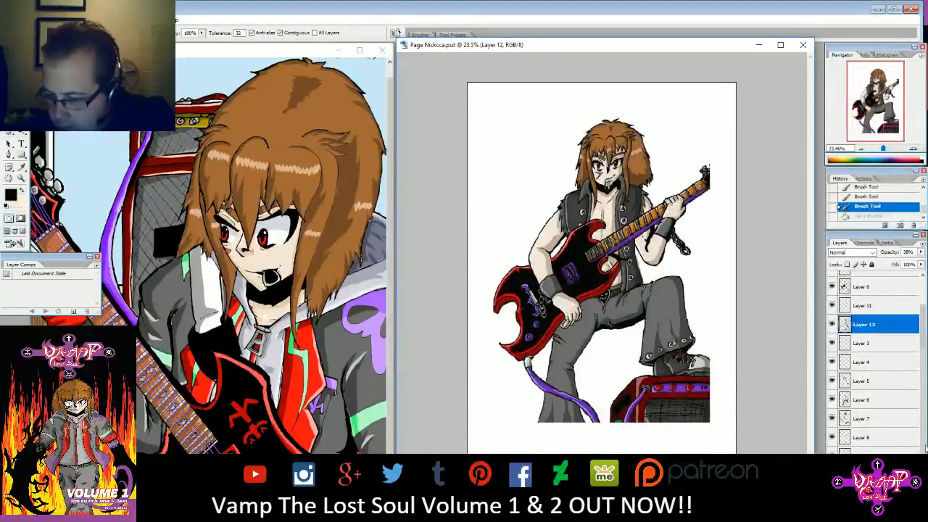
left_click(533, 146)
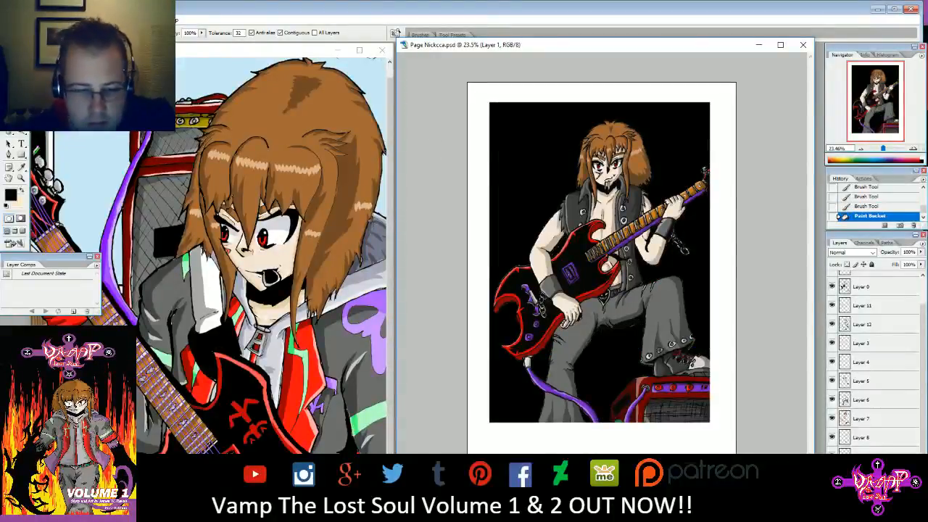
- Draw a circular elliptical-marquee selection in the black sky at the artwork's upper-left corner, clearing the first oval attempt
key("m")
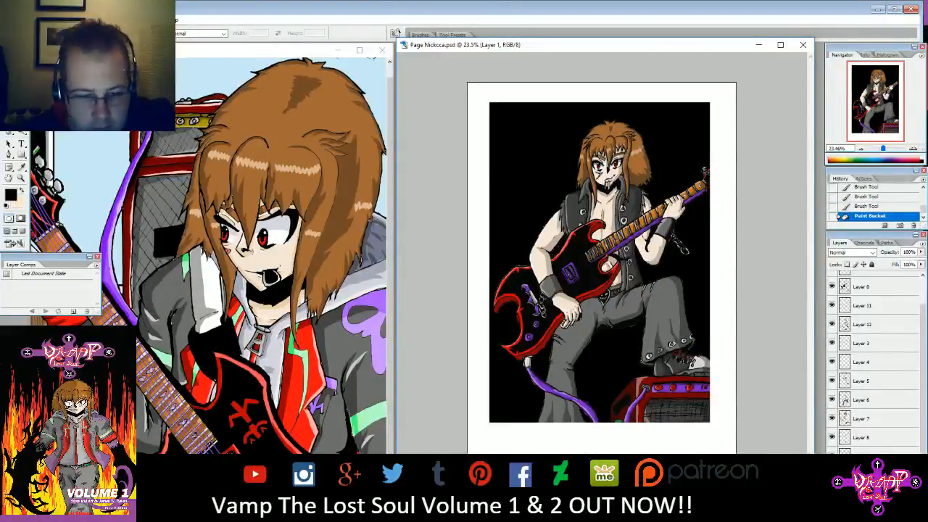
mouse_move(497, 108)
left_mouse_down()
mouse_move(527, 144)
mouse_move(536, 131)
left_mouse_up()
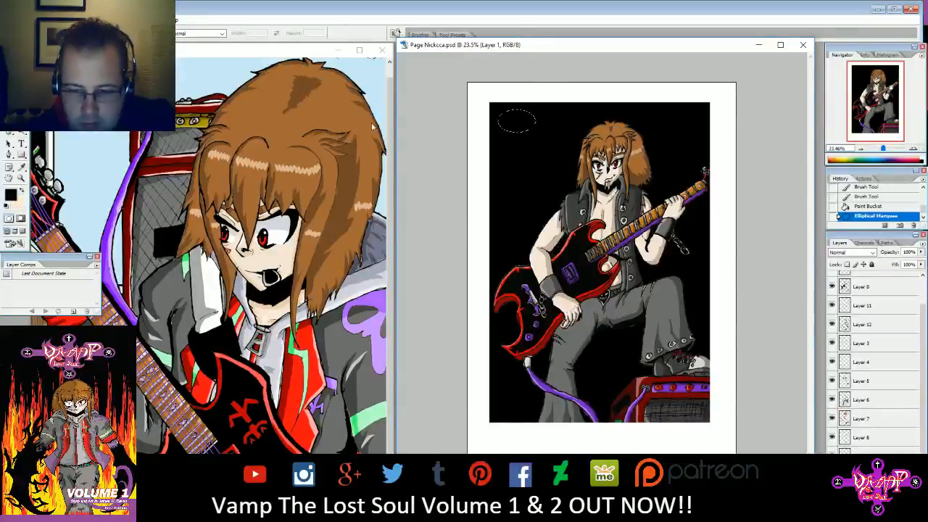
key("ctrl+d")
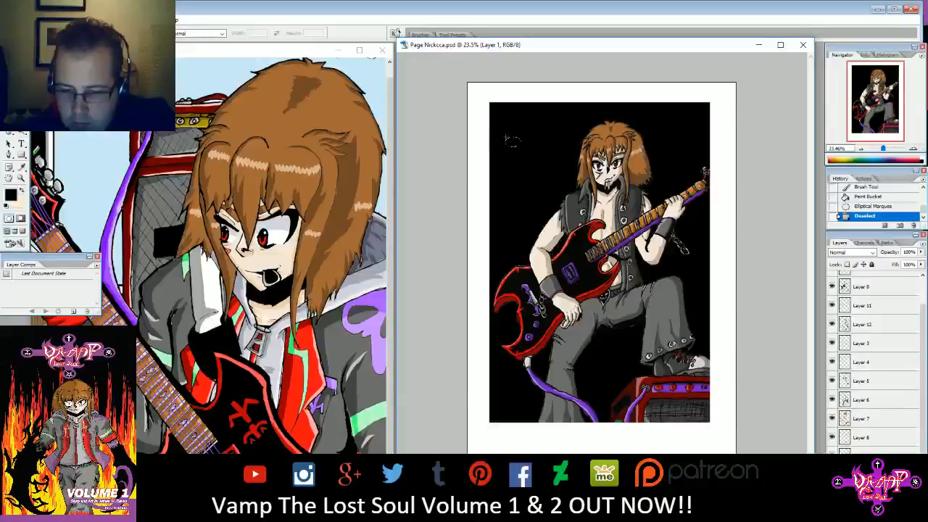
left_click_drag(521, 145, 521, 145)
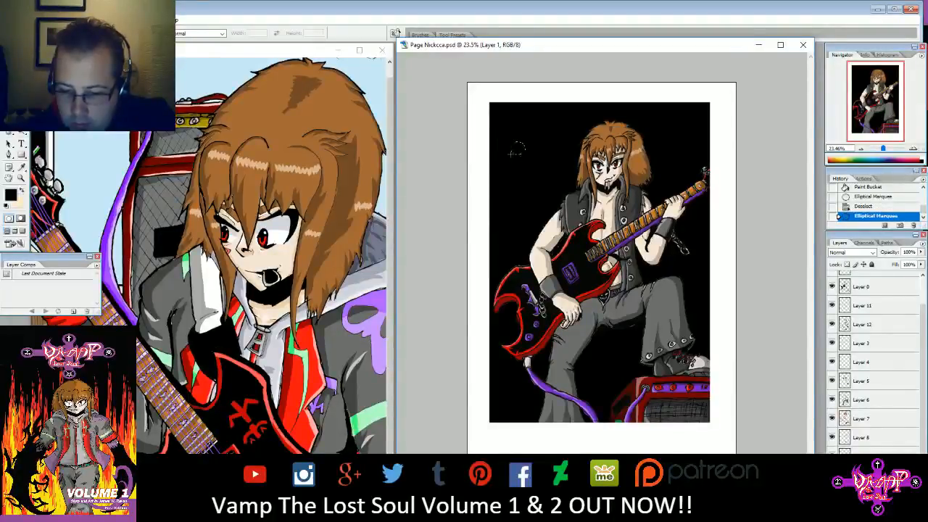
left_click_drag(487, 184, 491, 185)
left_click_drag(527, 113, 492, 151)
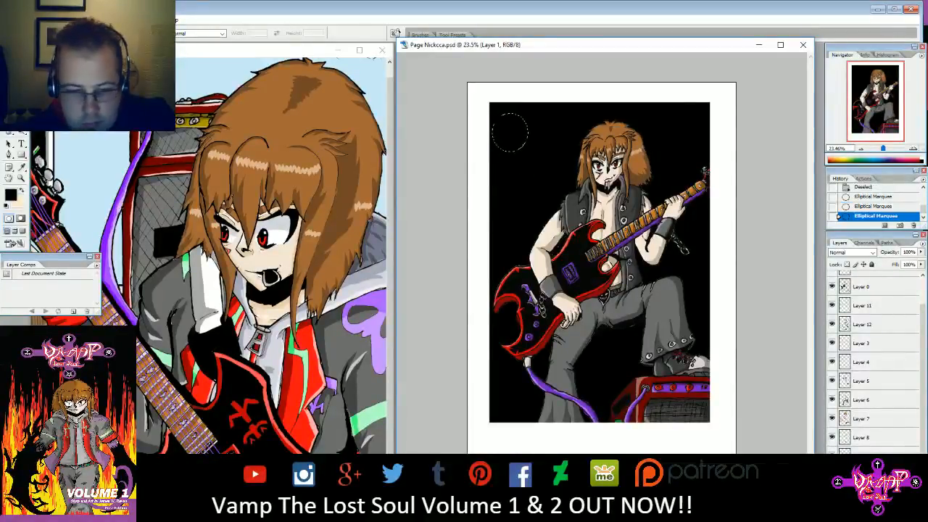
- Fill the circular selection in the black background with off-white and refill it with pure white (ffffff)
key("b")
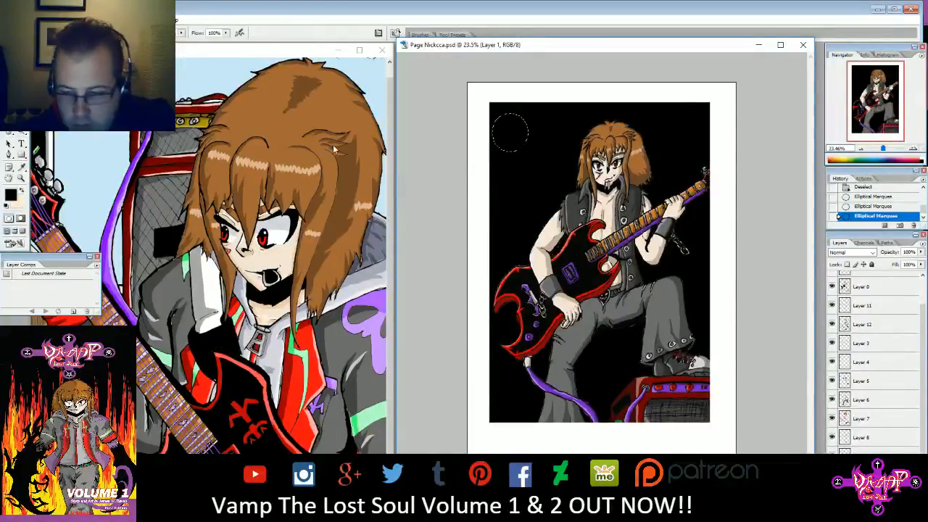
key("w")
left_click(11, 192)
left_click_drag(398, 176, 313, 176)
left_click(529, 164)
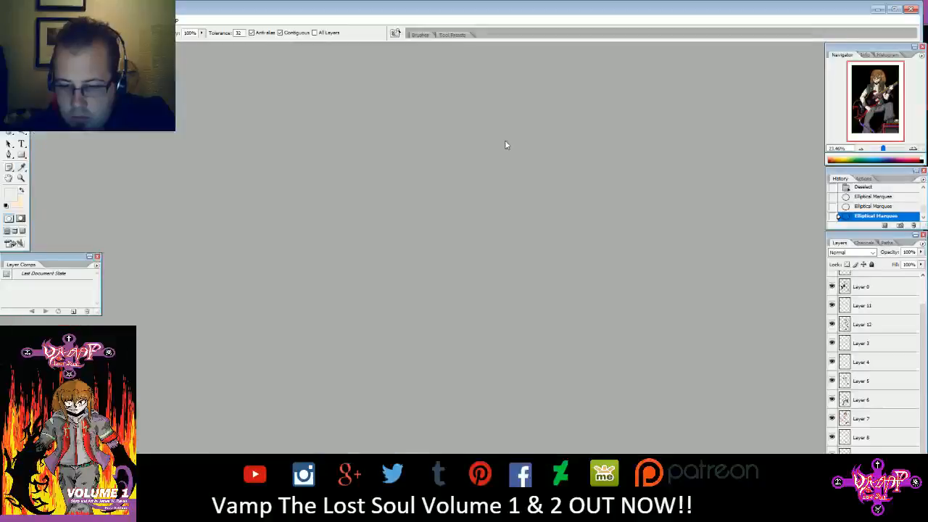
key("g")
left_click(510, 132)
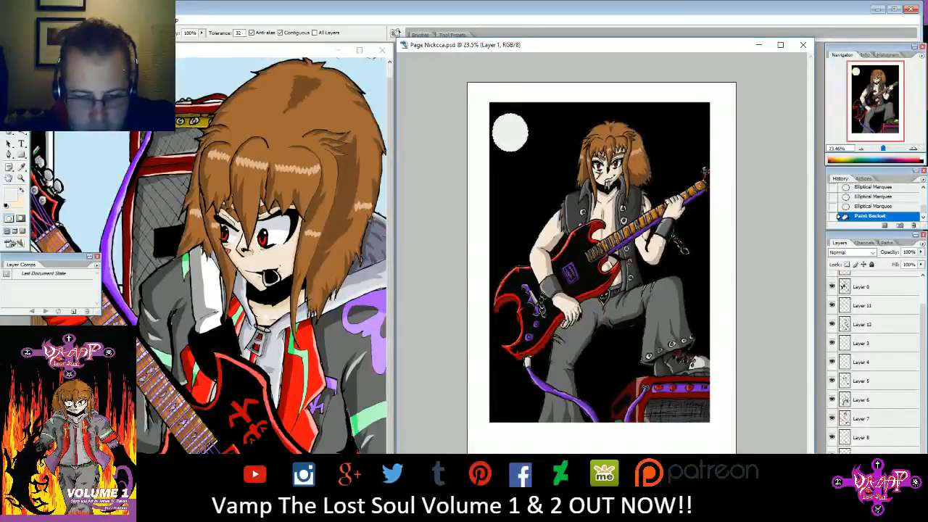
left_click(13, 195)
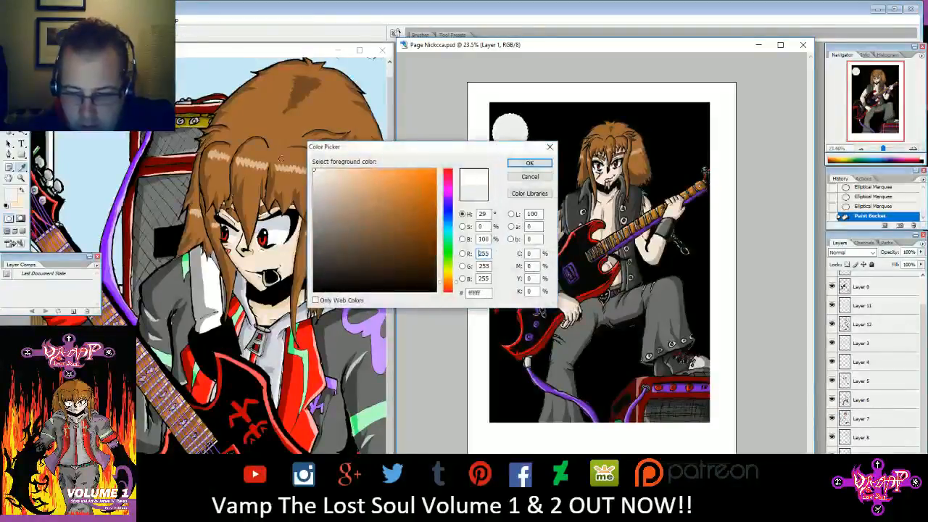
left_click(529, 164)
left_click(511, 131)
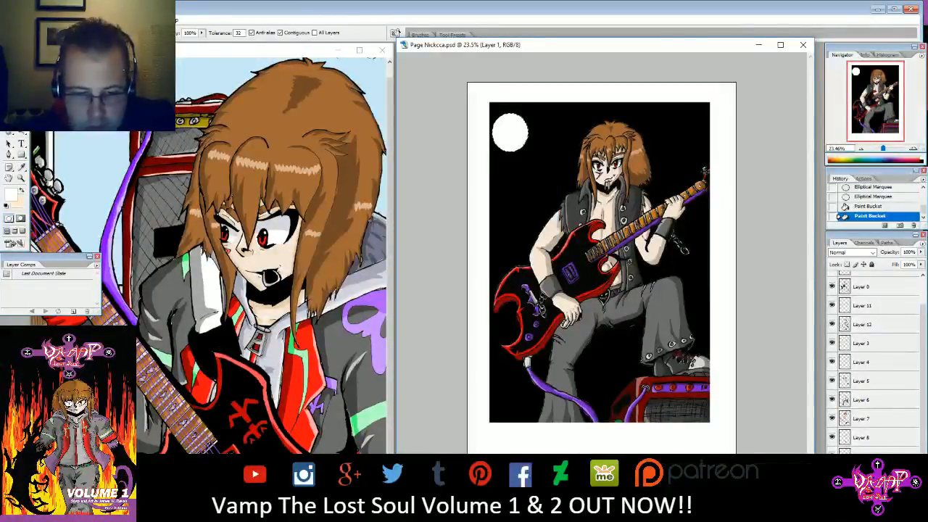
left_click(10, 20)
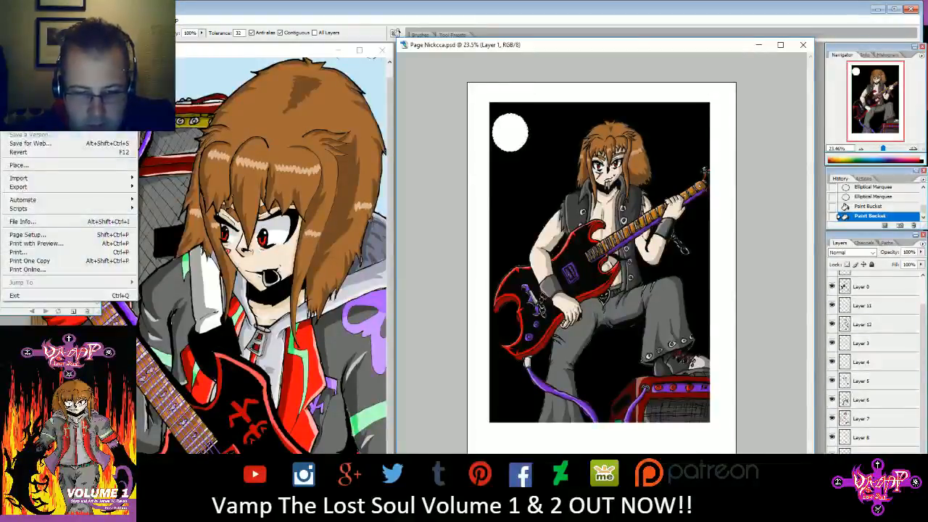
left_click(21, 33)
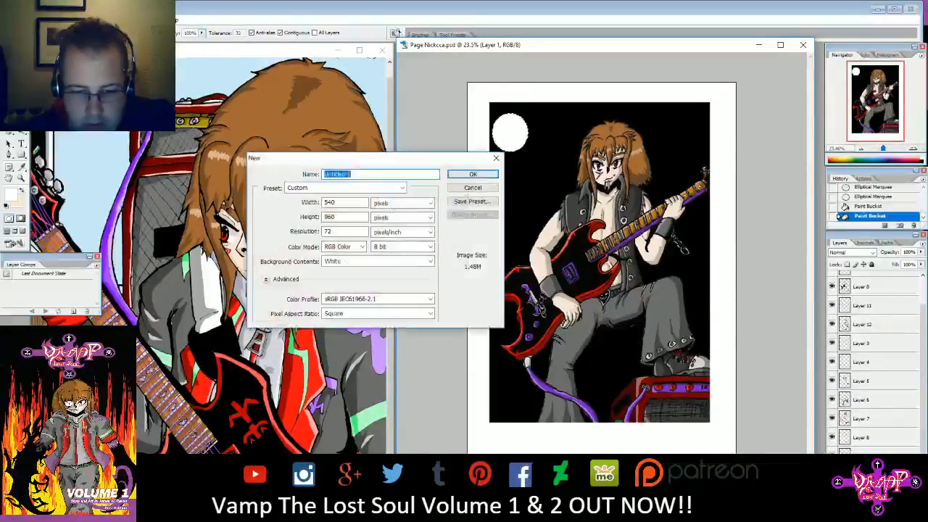
left_click(465, 173)
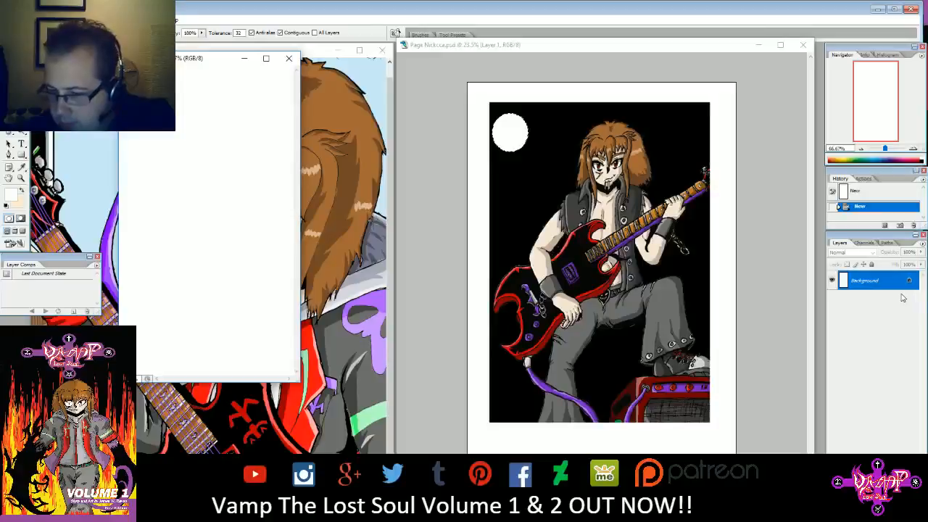
left_click(289, 58)
- Create a new layer above Layer 1 in Normal mode and set its opacity to 36%
left_click(43, 20)
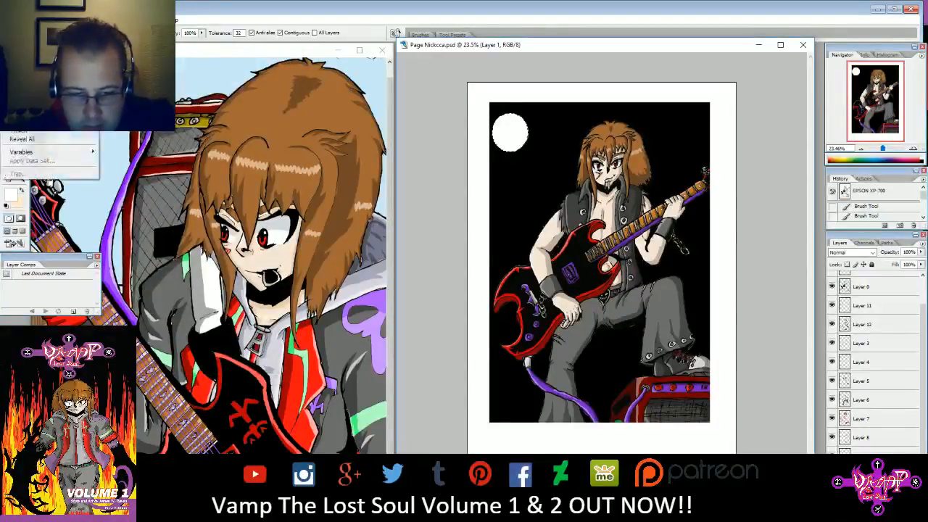
mouse_move(64, 21)
left_click(156, 29)
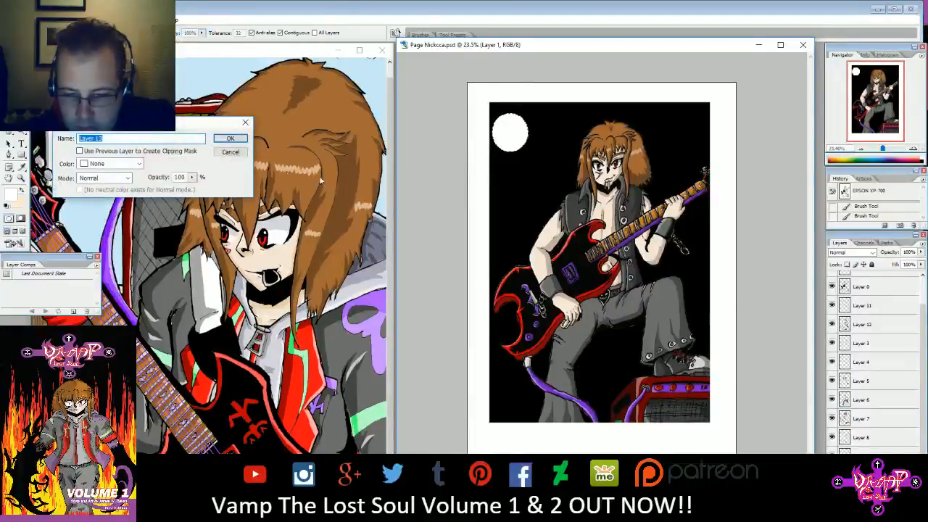
left_click(241, 142)
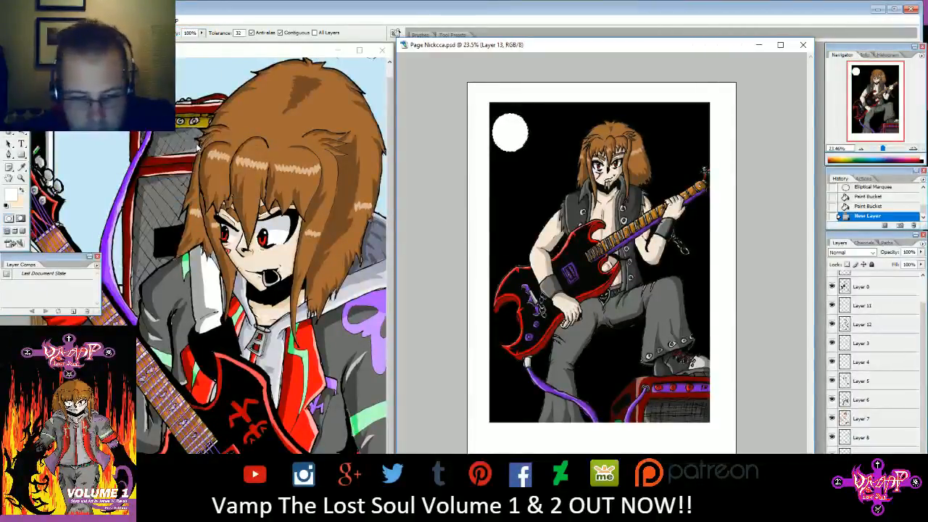
left_click(920, 253)
left_click(888, 262)
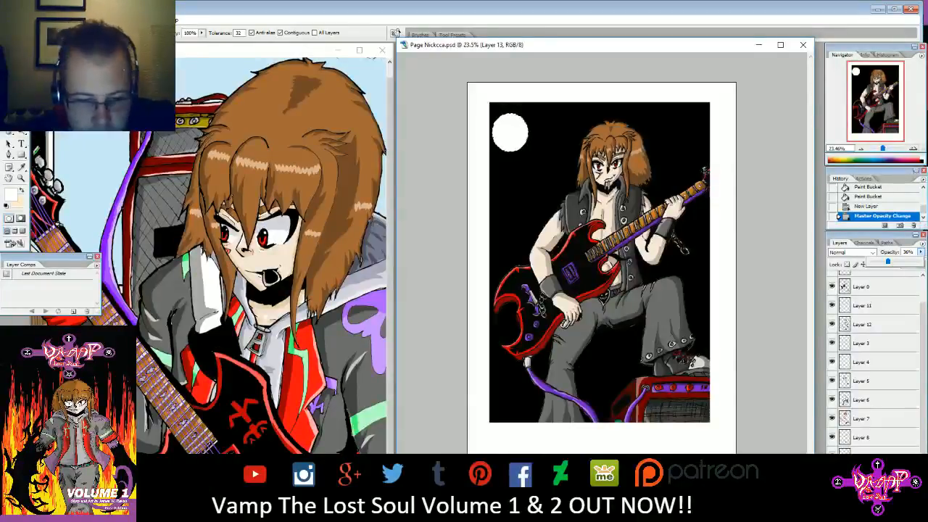
- Outline a widening light beam from the white disc across the figure with the Polygonal Lasso, fill it with white on Layer 13, and deselect
left_click(507, 143)
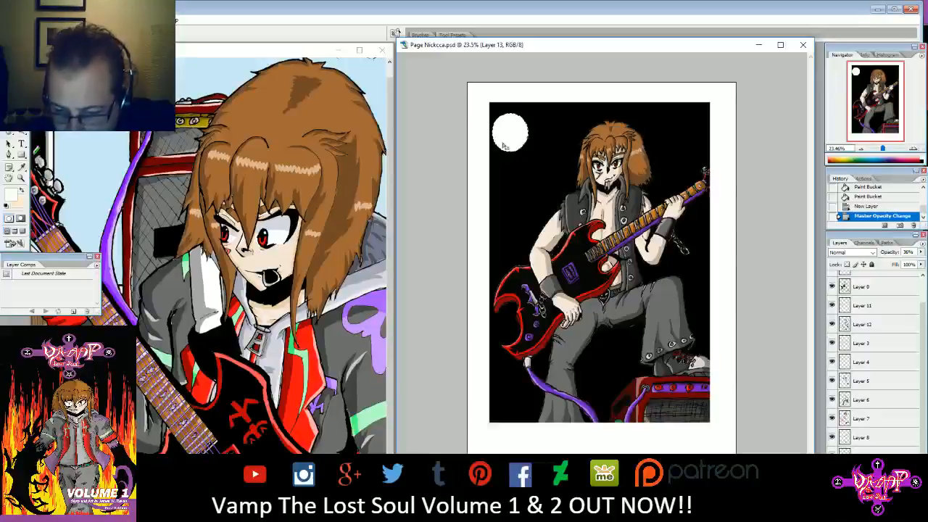
left_click_drag(487, 142, 565, 428)
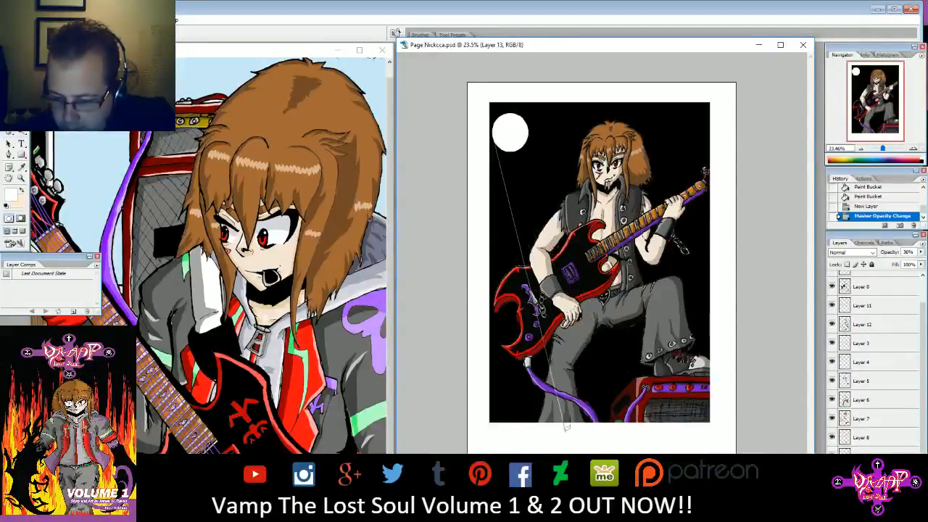
left_click(572, 443)
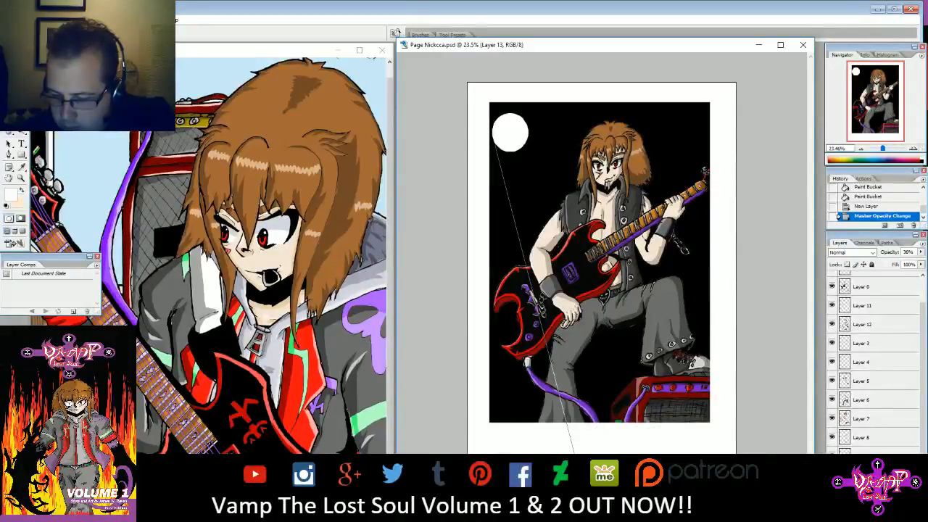
left_click(805, 366)
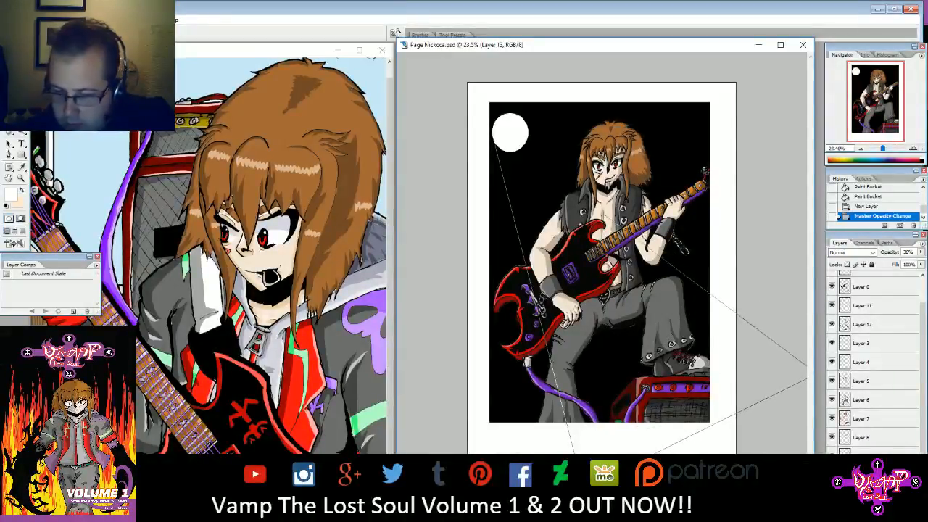
left_click(519, 110)
key("g")
left_click(541, 166)
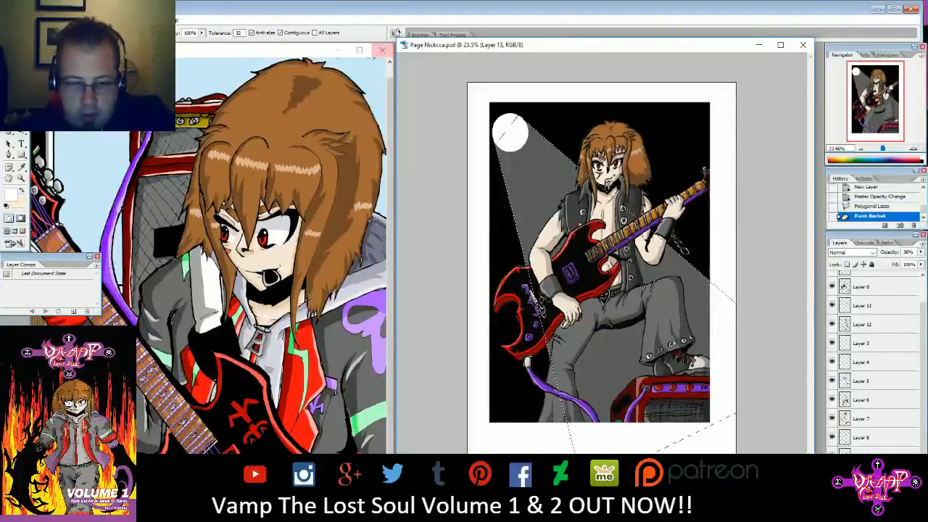
left_click(90, 20)
left_click(50, 42)
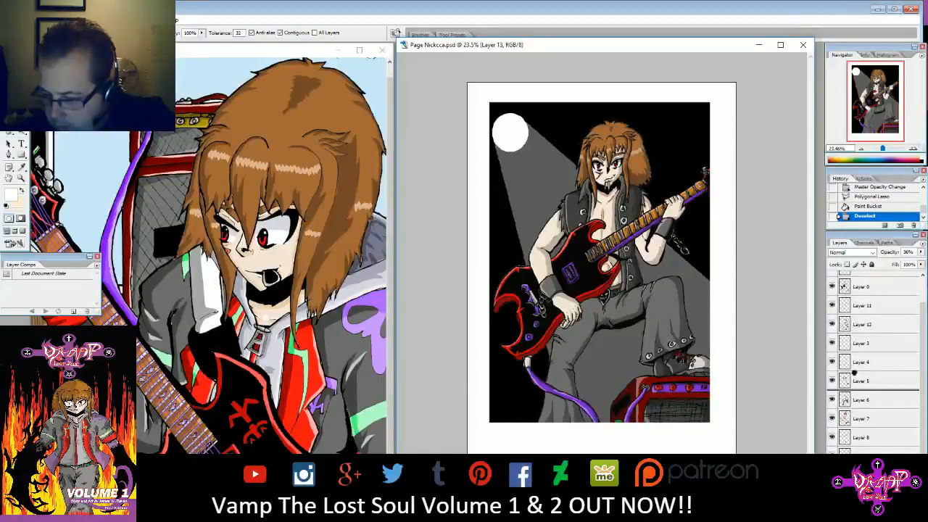
- Lower the light beam layer's opacity to 20% and place Layer 13 directly below Layer 8
left_click_drag(838, 280, 843, 300)
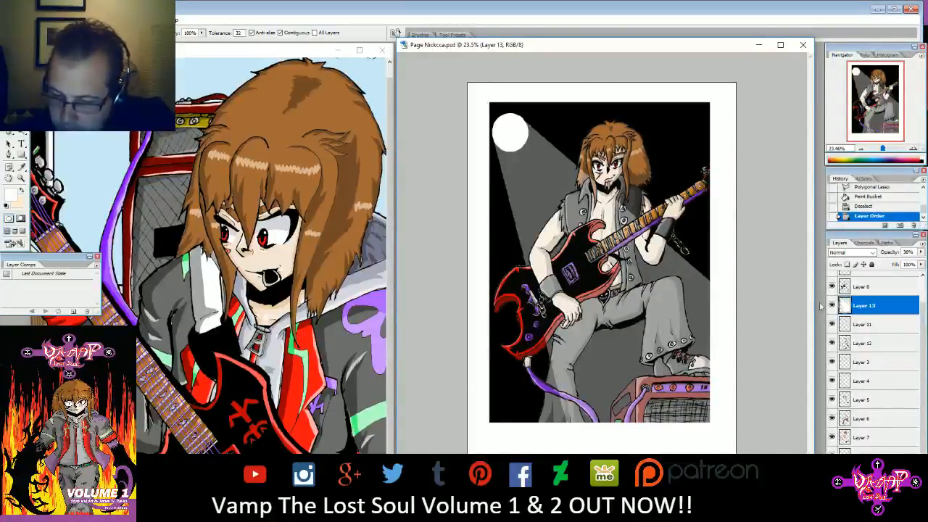
left_click(920, 251)
left_click_drag(887, 262, 875, 265)
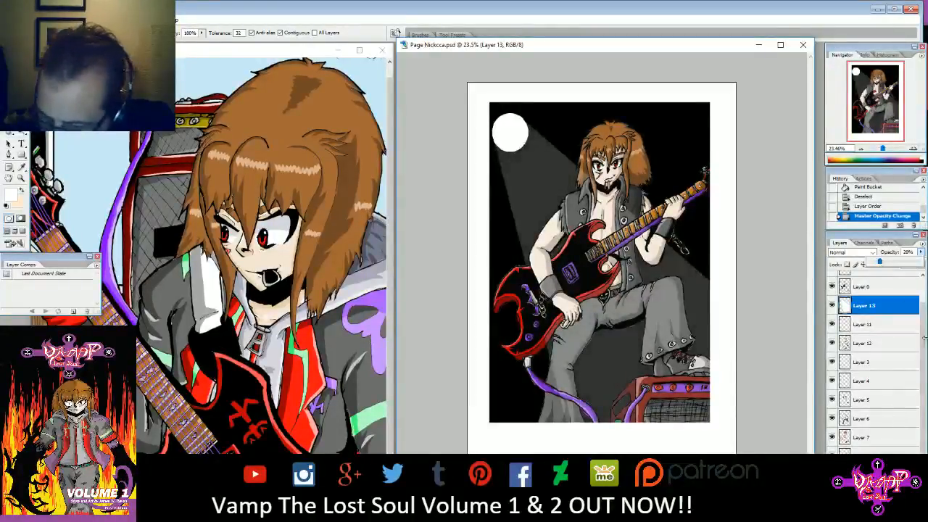
left_click_drag(899, 306, 877, 450)
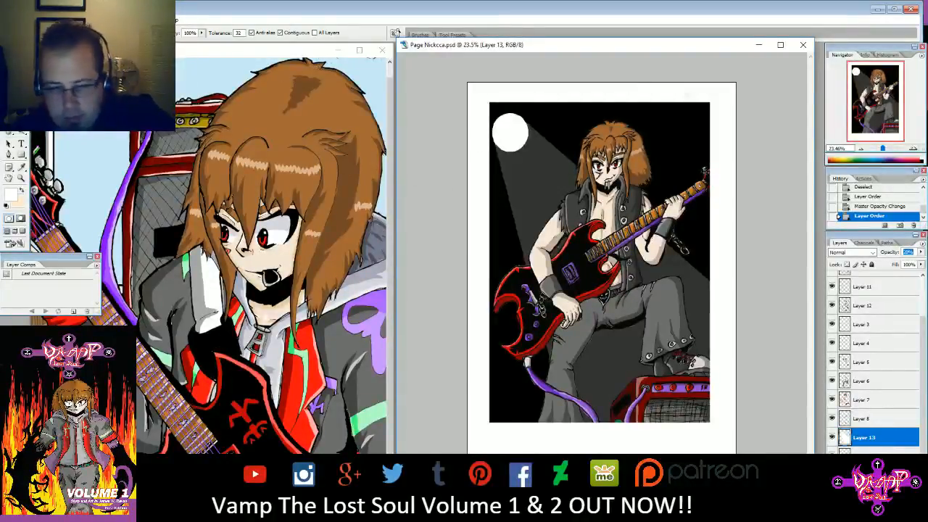
- Draw an elliptical selection behind the top of the character's head, fill it with white on Layer 1, and shift it up to the artwork's upper edge
key("m")
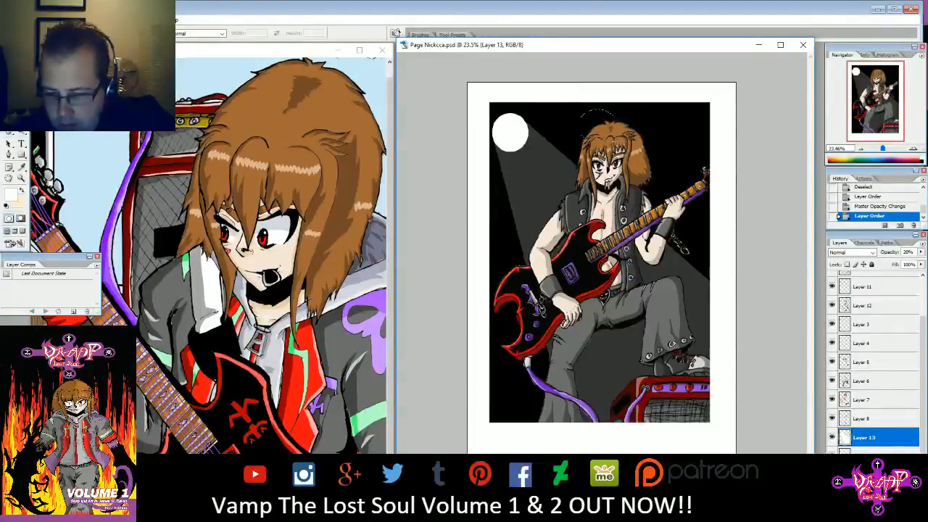
left_click_drag(627, 172, 621, 146)
left_click(863, 455)
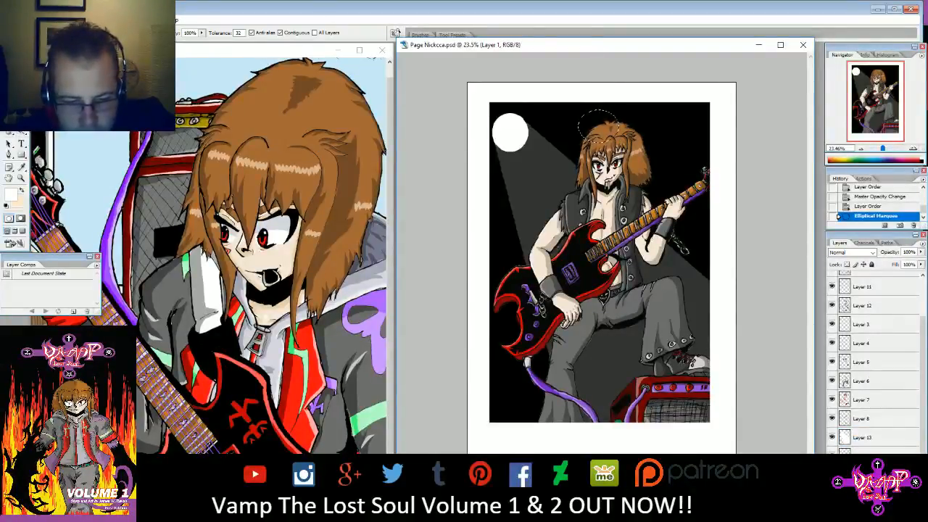
key("g")
left_click(598, 123)
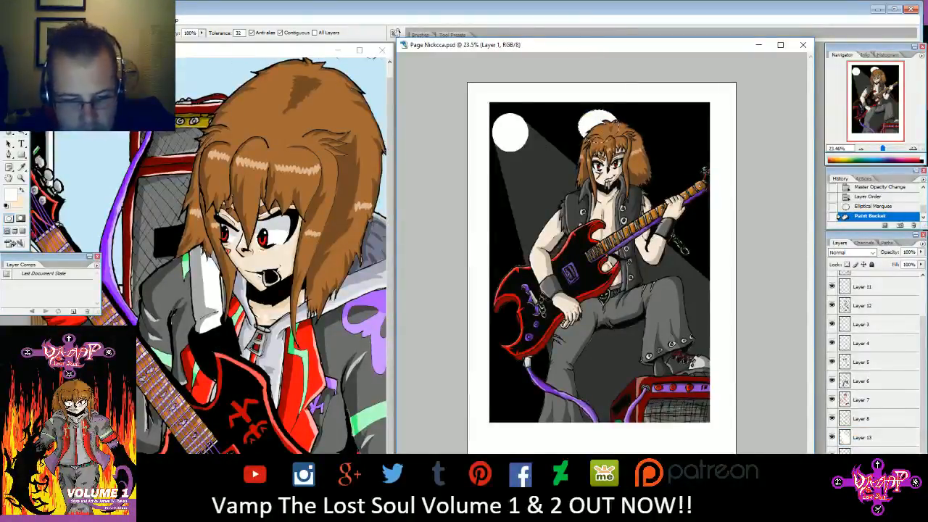
key("v")
left_click_drag(598, 135, 600, 123)
- Deselect and fill the leftover white fragments beside the second disc with black
key("g")
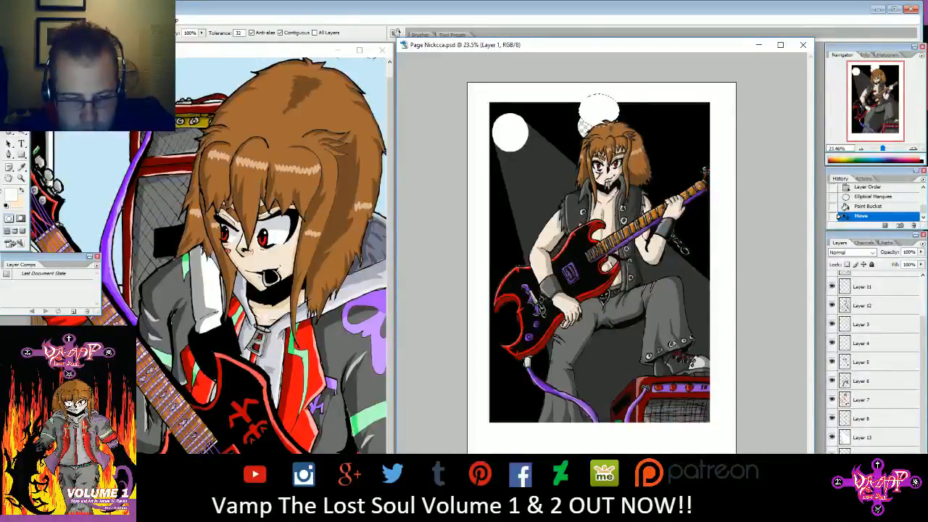
left_click(16, 195)
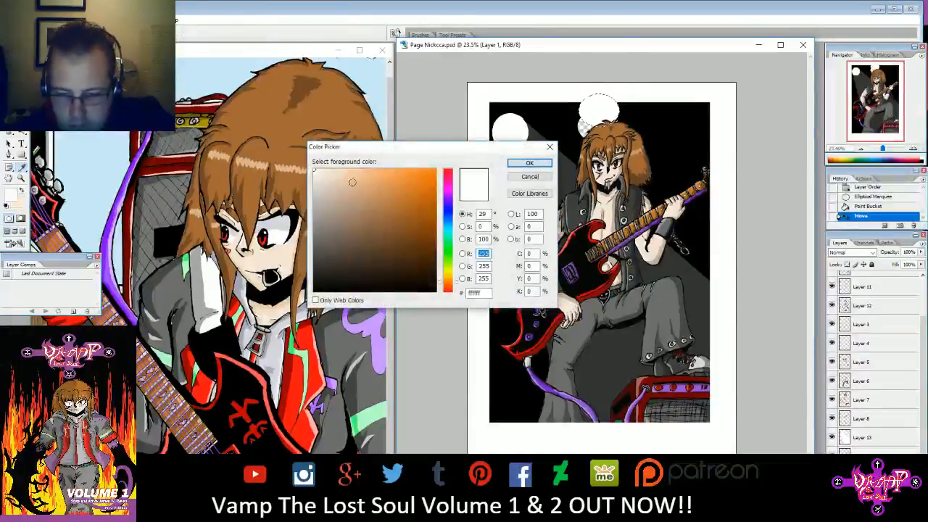
left_click_drag(314, 182, 314, 291)
left_click(541, 163)
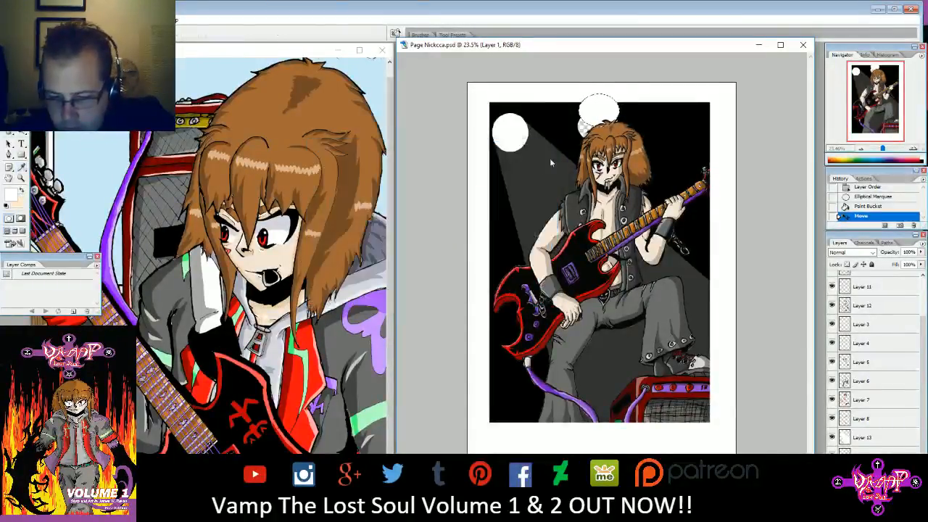
left_click(87, 19)
left_click(76, 38)
left_click(576, 123)
left_click(572, 129)
left_click(556, 130)
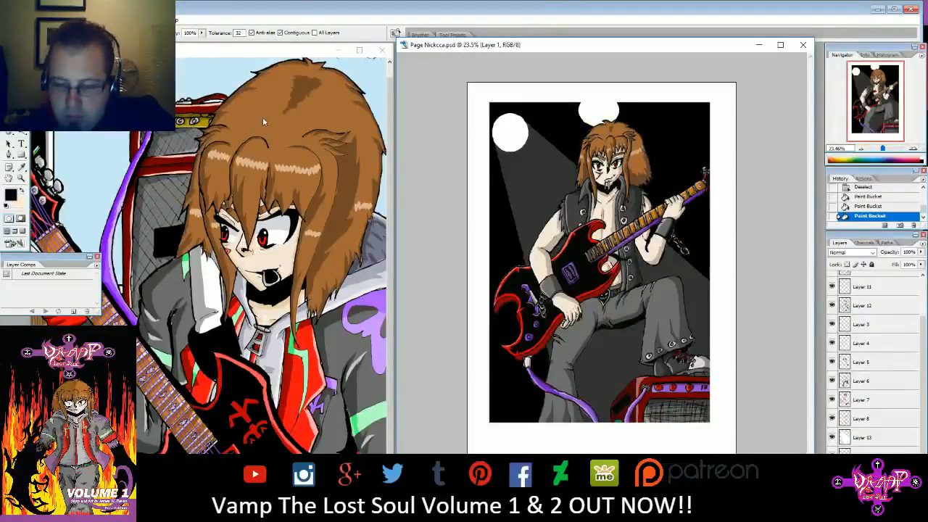
- Toggle Layer 9's visibility to check its content, and move Layer 9 above Layer 13
left_click(862, 437)
left_click(855, 453)
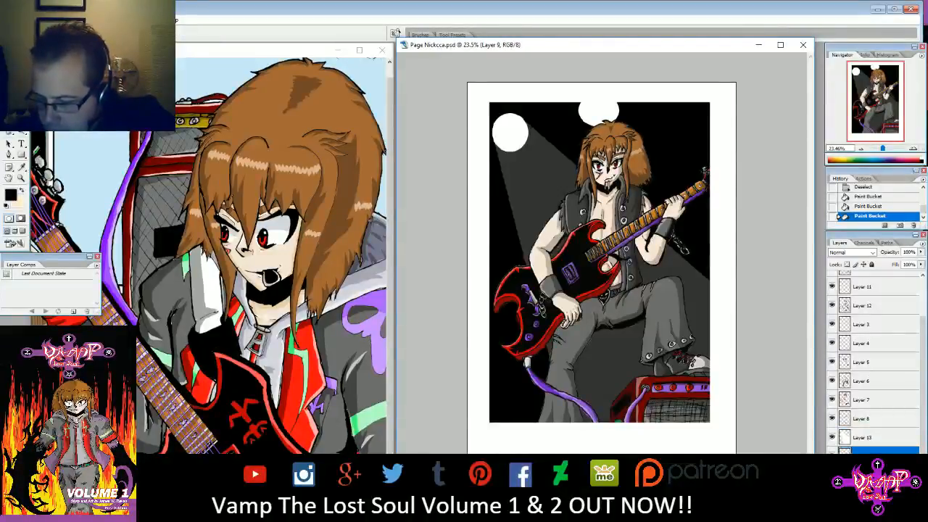
left_click(831, 455)
left_click(831, 455)
left_click(831, 455)
left_click(832, 455)
left_click_drag(864, 449, 860, 435)
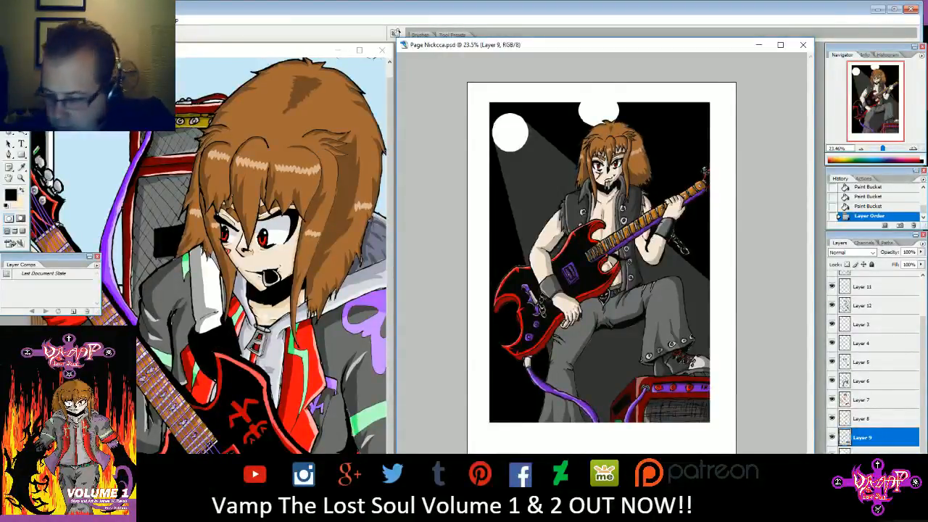
- Create a new layer above Layer 13 and outline a beam widening from the second disc to below the artwork with the Polygonal Lasso
left_click(862, 455)
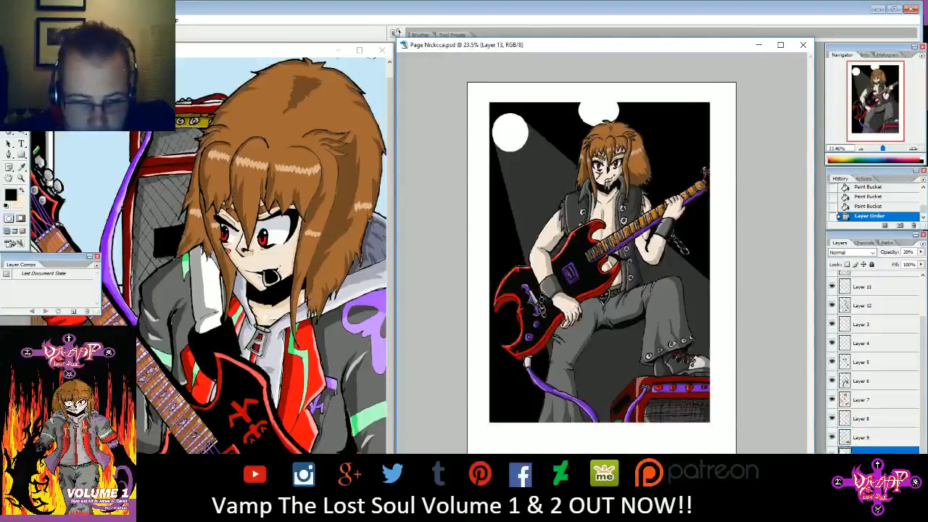
left_click(13, 21)
mouse_move(43, 29)
left_click(145, 30)
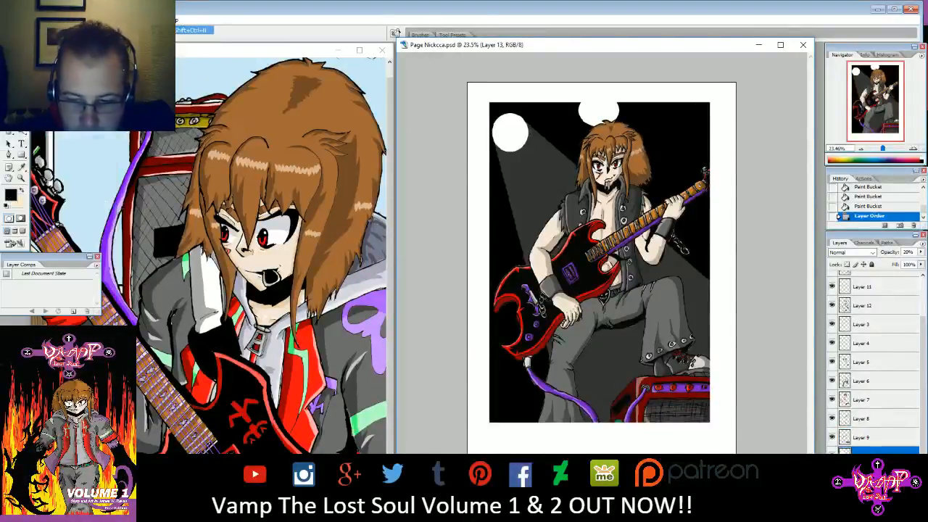
left_click(224, 139)
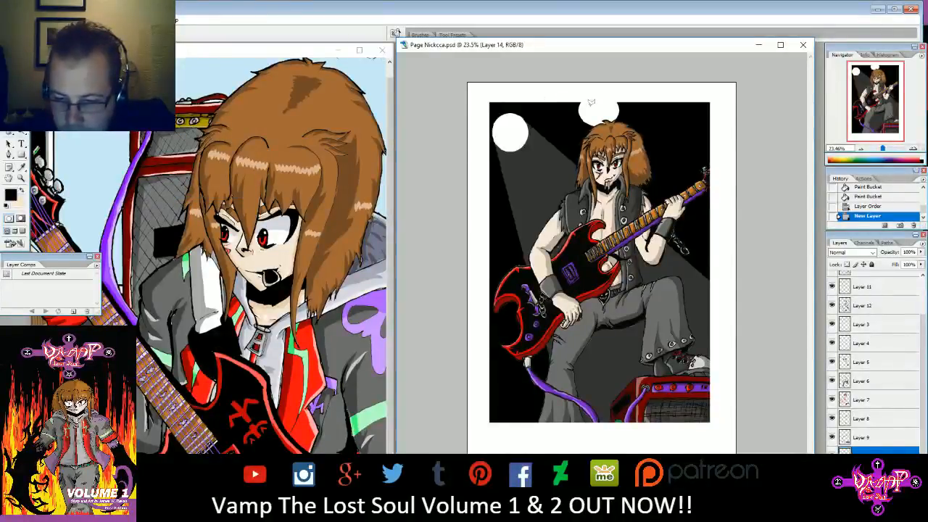
left_click(579, 103)
left_click(511, 446)
left_click(718, 446)
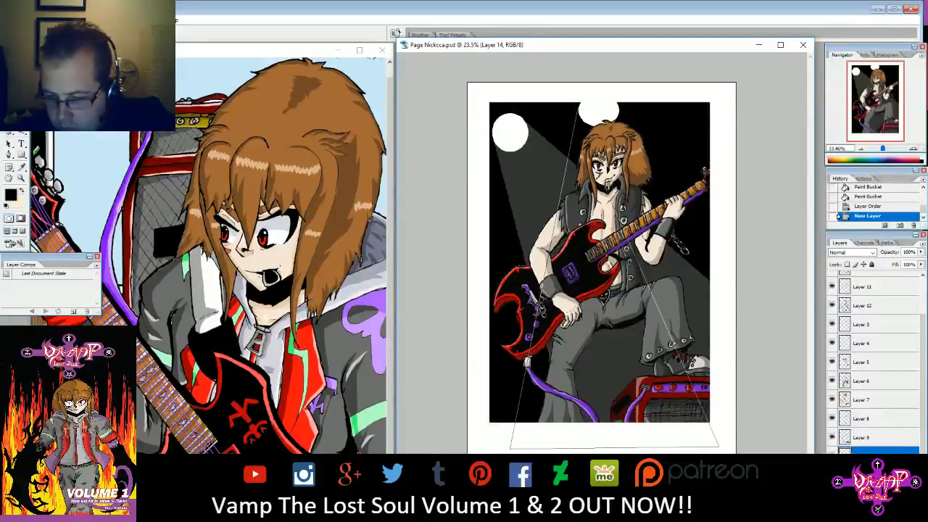
double_click(620, 103)
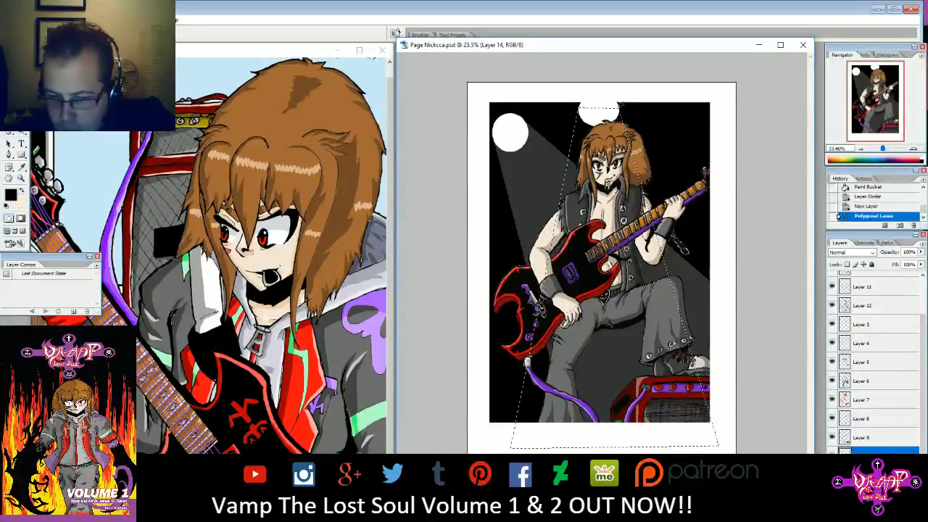
- Fill the second beam selection with white on Layer 14 and set the layer's opacity to 47%
key("g")
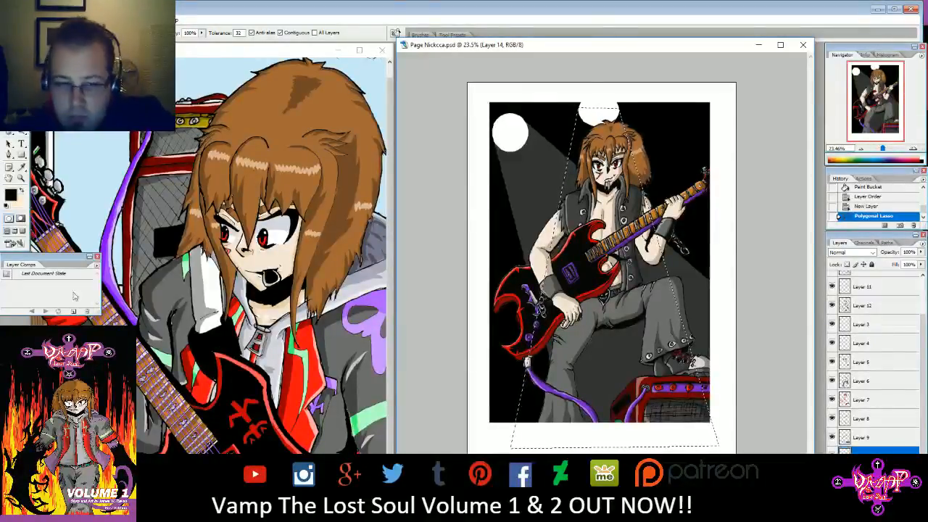
left_click(10, 196)
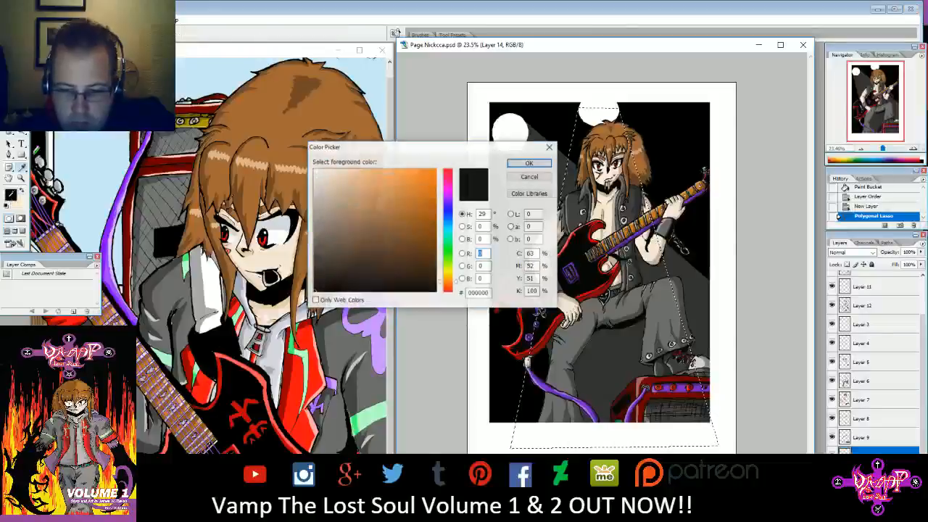
left_click(529, 162)
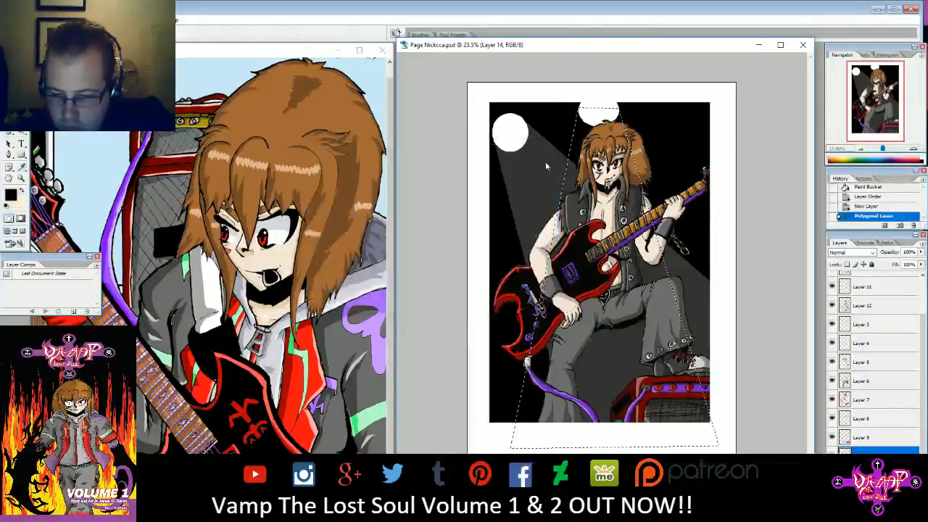
left_click(576, 150)
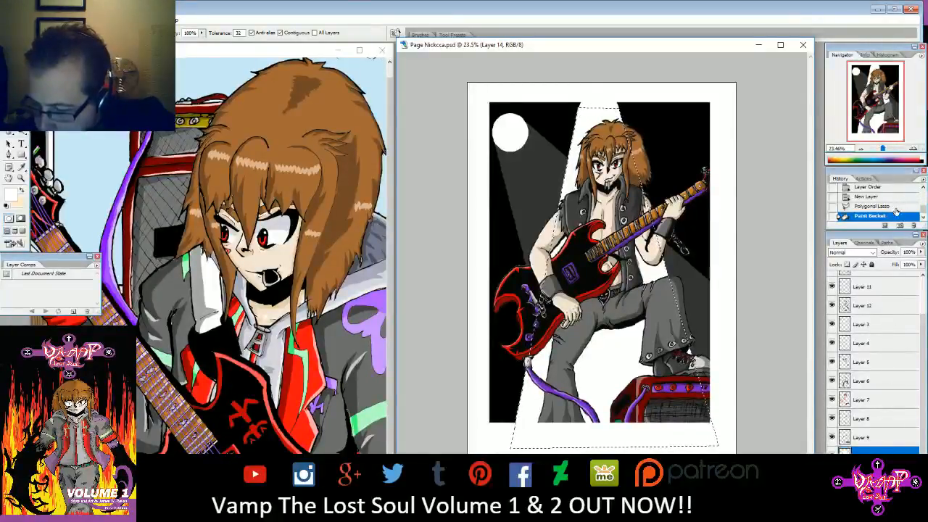
left_click(920, 251)
left_click_drag(921, 264, 890, 264)
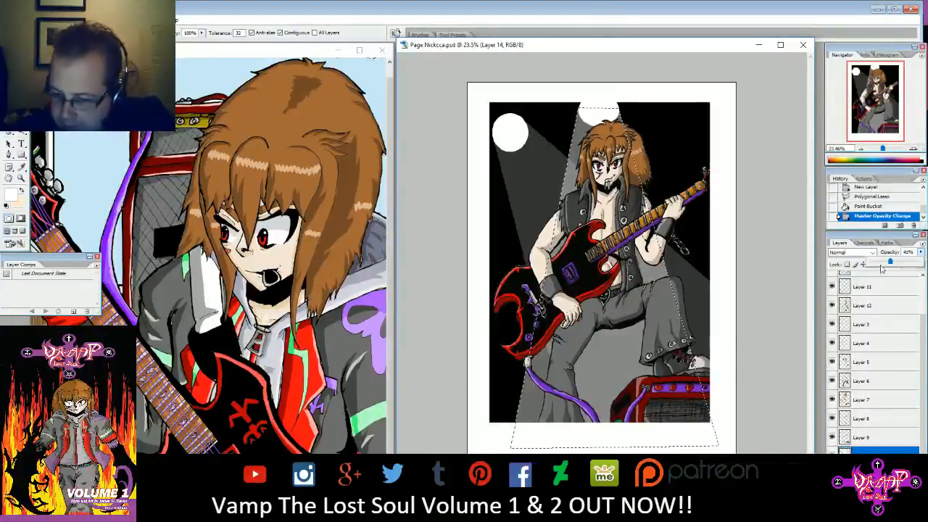
left_click_drag(883, 265, 894, 265)
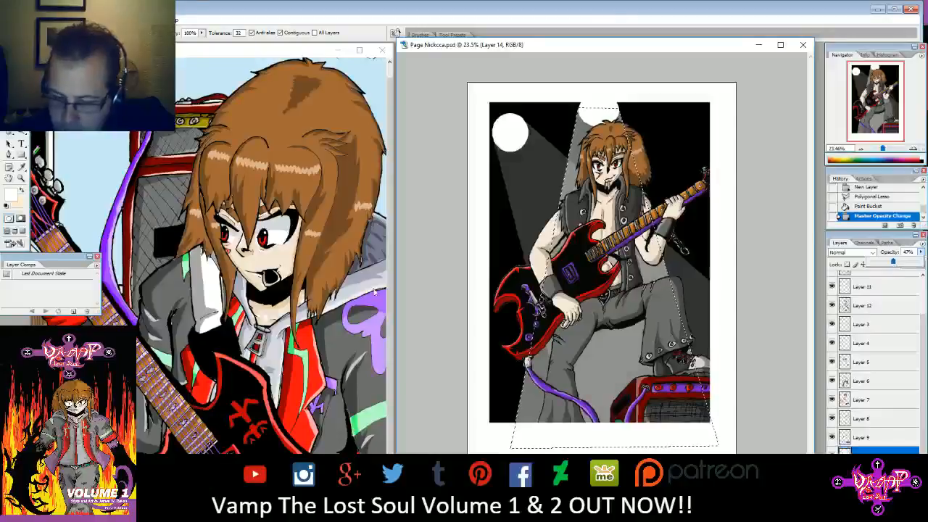
- Refill the second beam selection with pure red (ff0000), keeping that foreground color
left_click(13, 193)
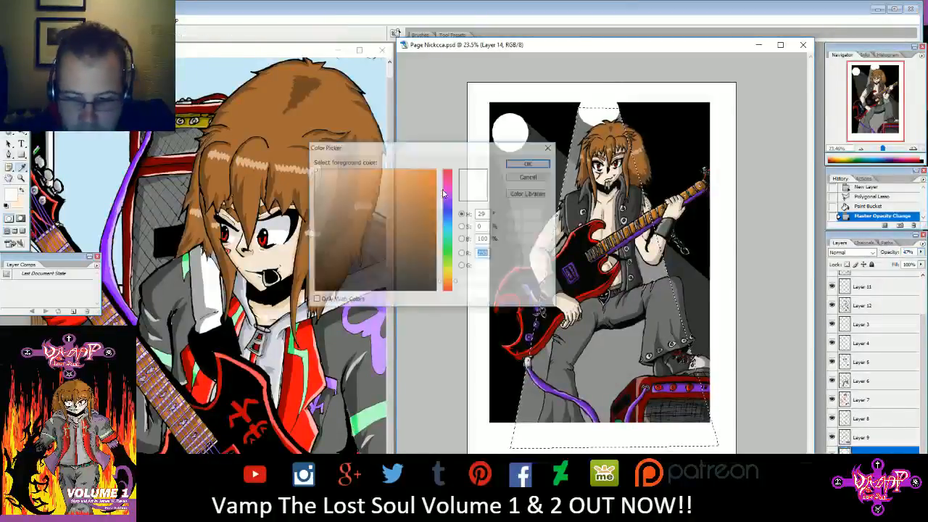
left_click_drag(451, 181, 449, 168)
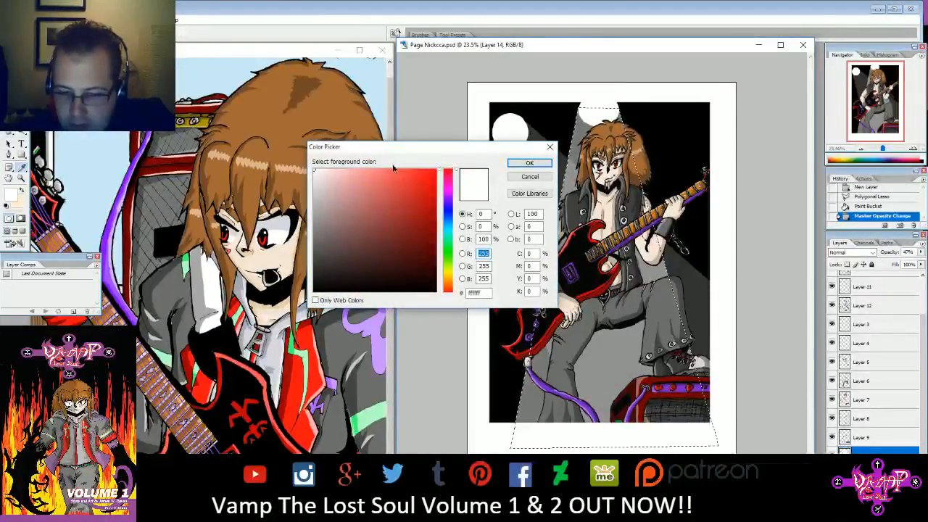
left_click(437, 171)
left_click(531, 162)
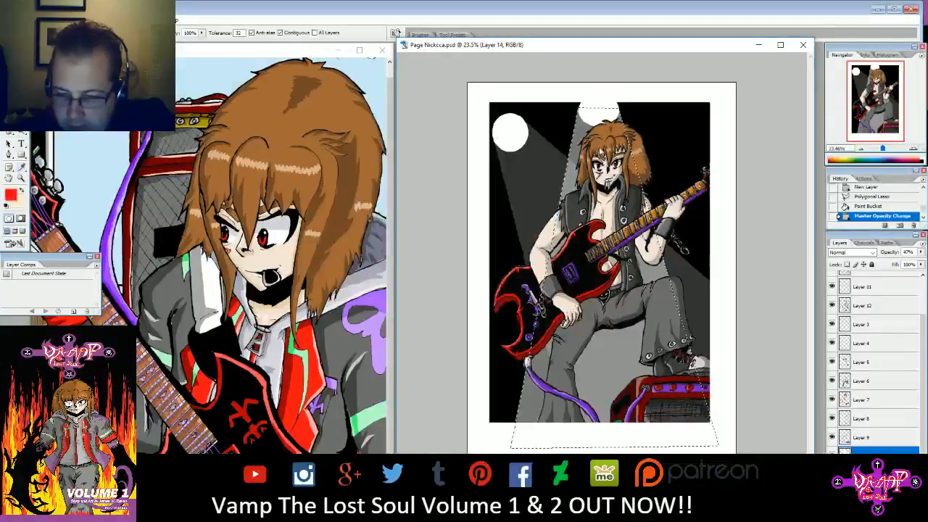
left_click(579, 133)
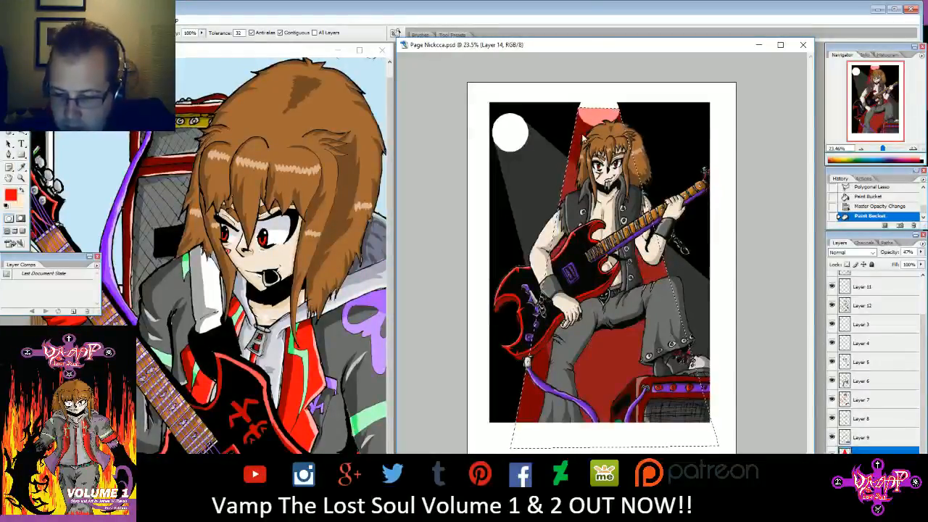
left_click(11, 196)
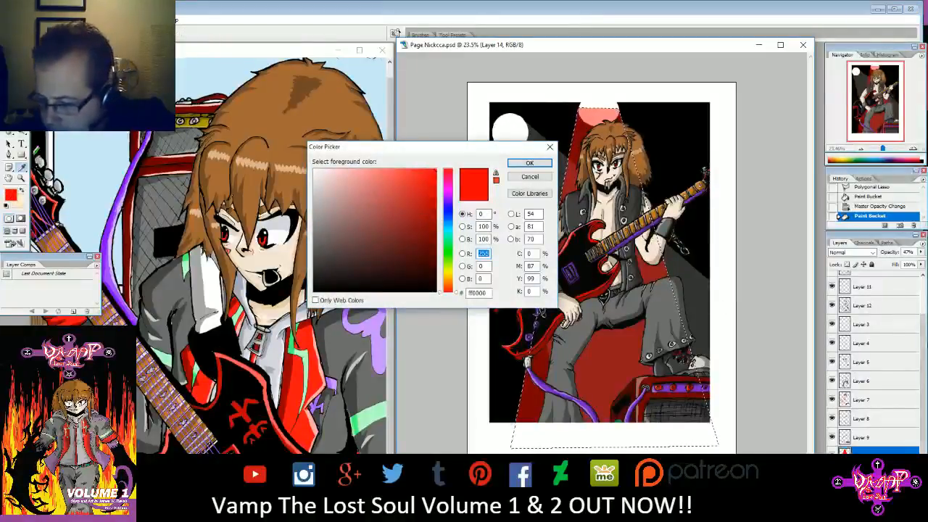
left_click(530, 176)
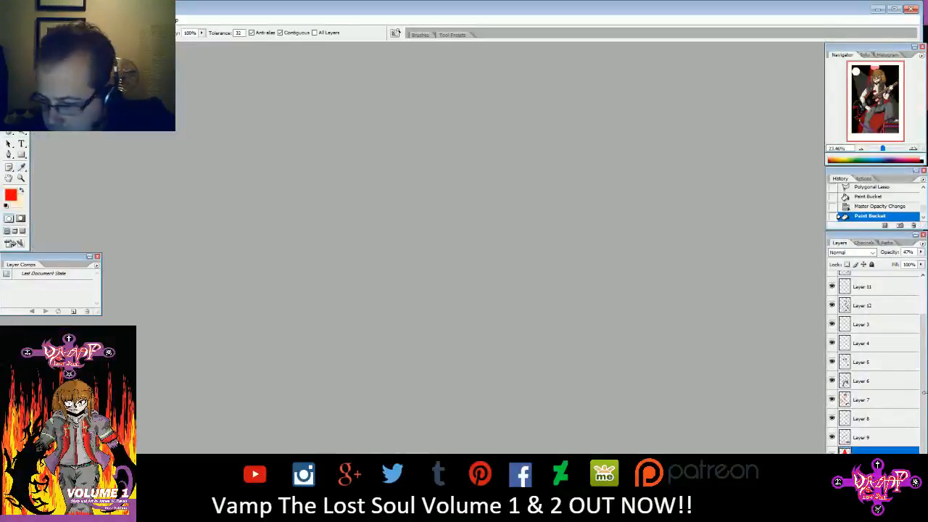
- Try to fill the second spotlight disc with red on Layer 1 and select the whole canvas, and undo both
left_click(899, 402)
scroll(894, 414, "down", 1)
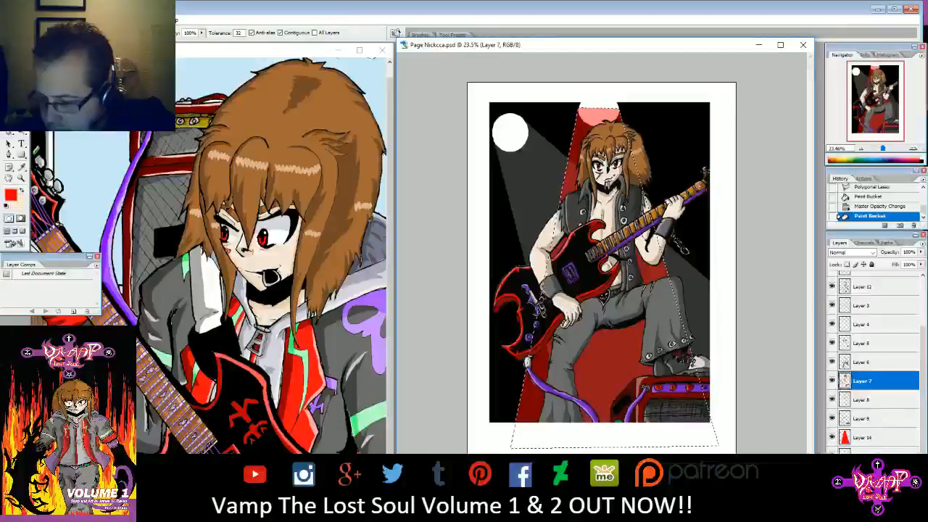
left_click(874, 473)
left_click(597, 116)
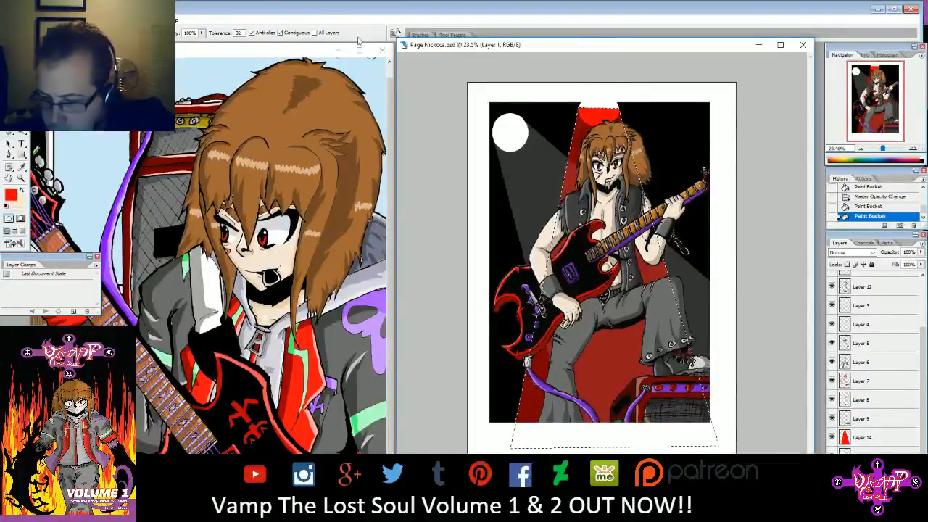
left_click(87, 21)
left_click(58, 29)
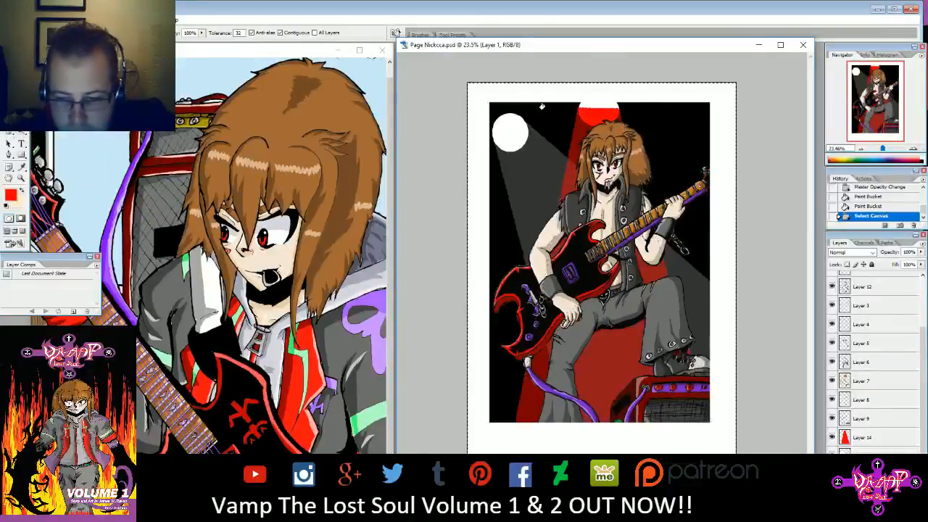
left_click(892, 206)
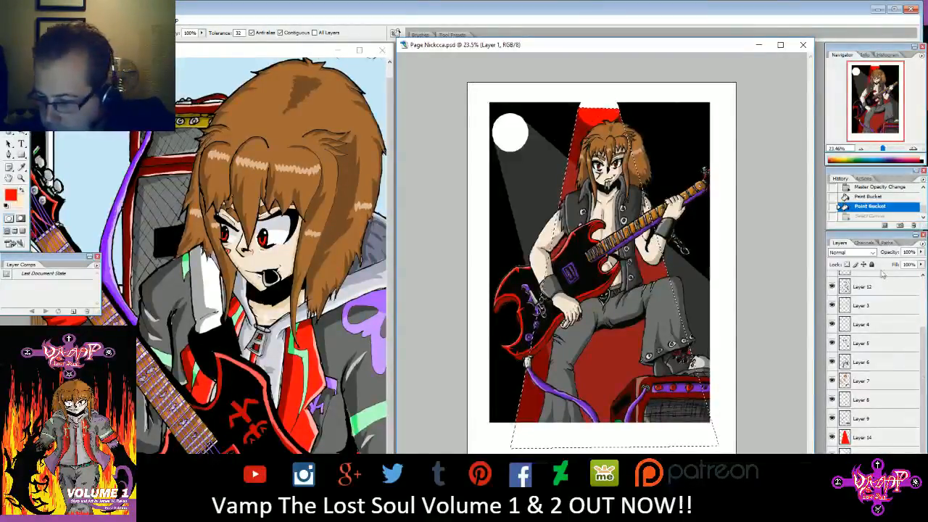
left_click(857, 197)
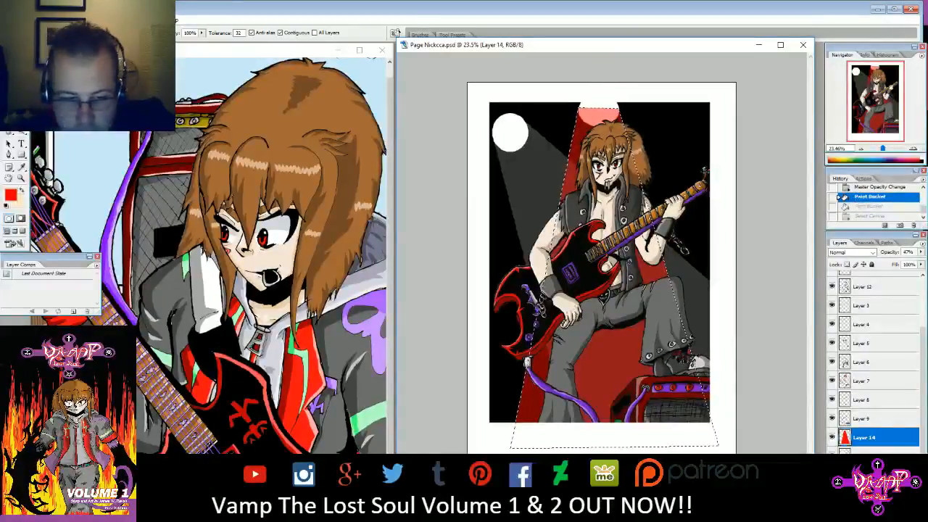
- Try to fill the second disc with red on Layer 14 after deselecting, and revert to the state before deselecting
left_click(84, 20)
left_click(68, 39)
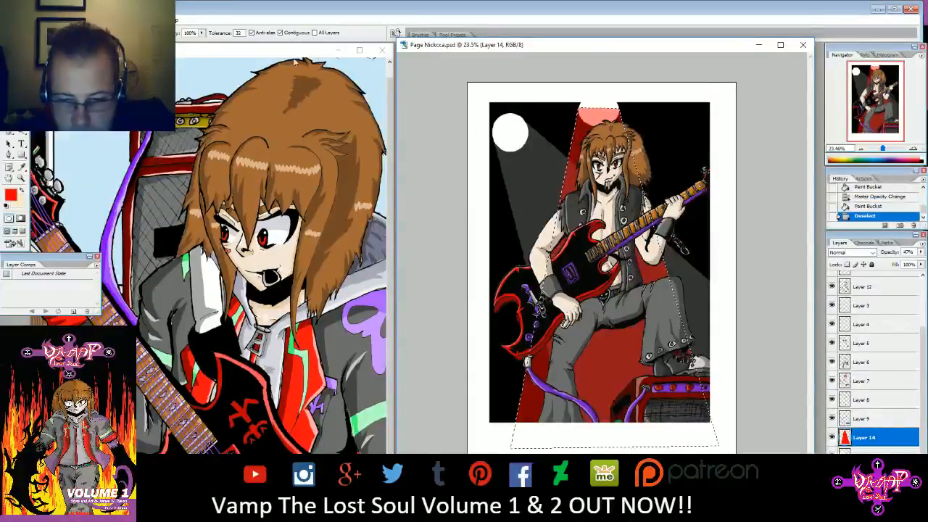
left_click(601, 106)
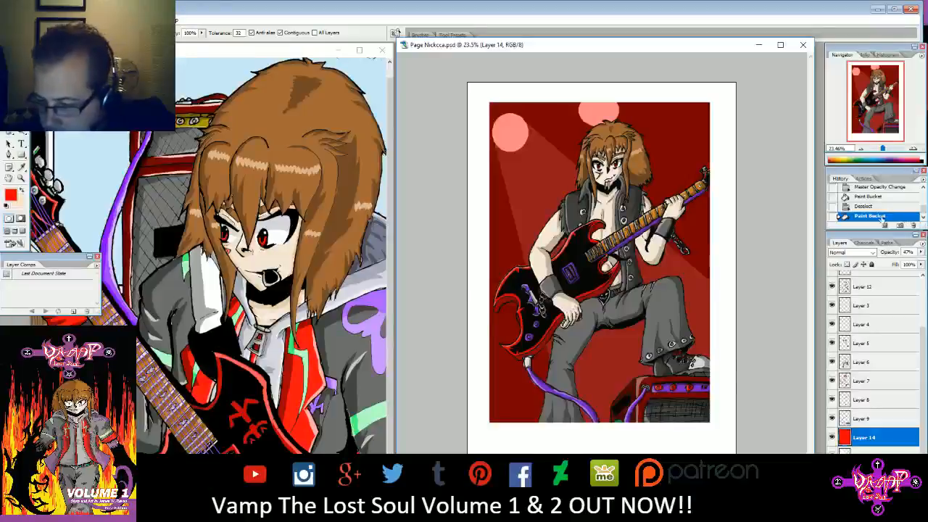
left_click(869, 197)
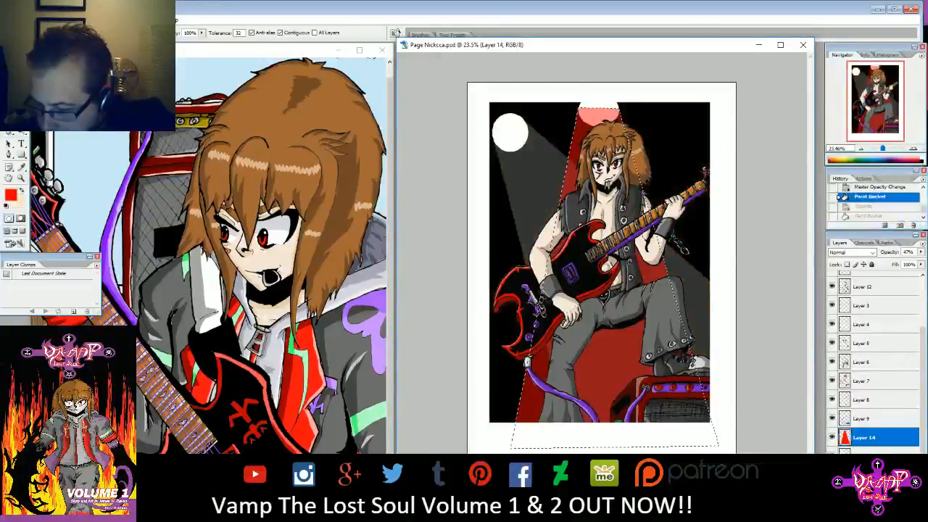
- Try to recolor the second disc red on Layer 1 within the active beam selection, and undo the fill
left_click(861, 475)
left_click(610, 111)
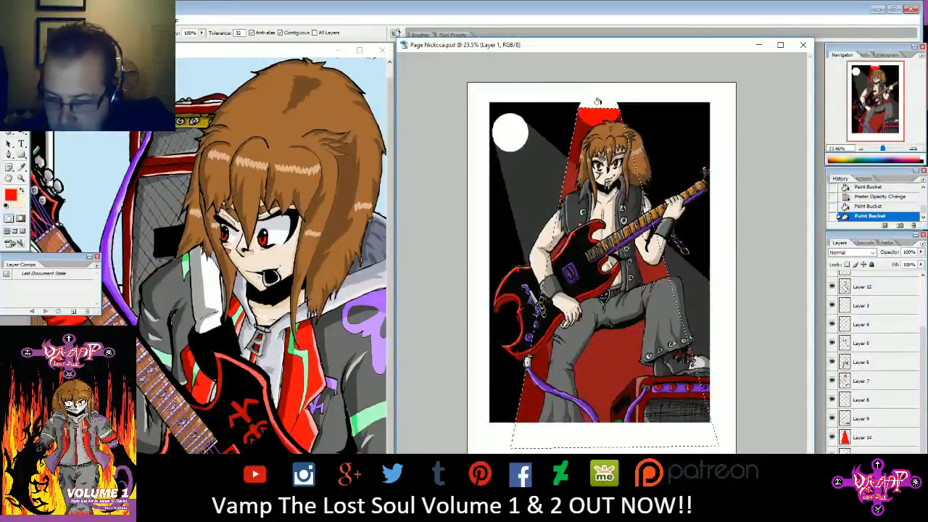
left_click(861, 208)
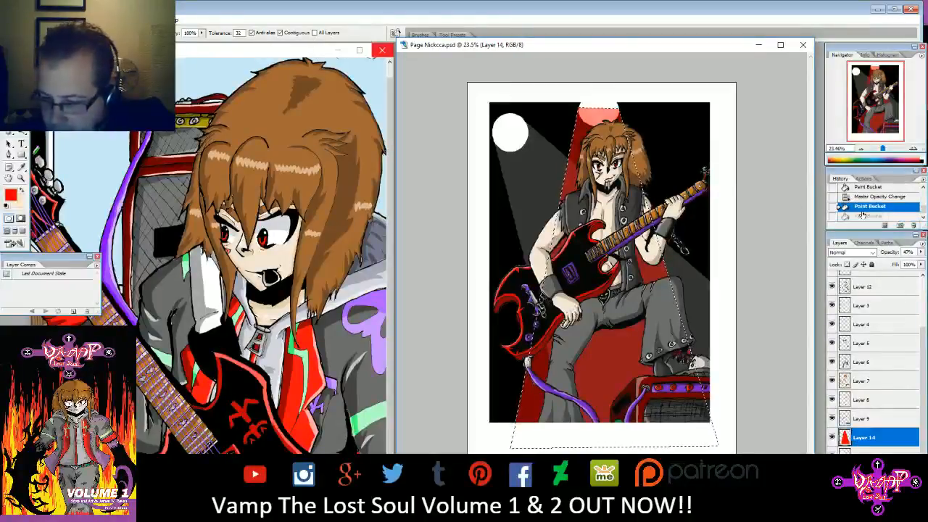
- Clear the beam selection and fill the whole second spotlight disc with red on Layer 1
left_click(87, 21)
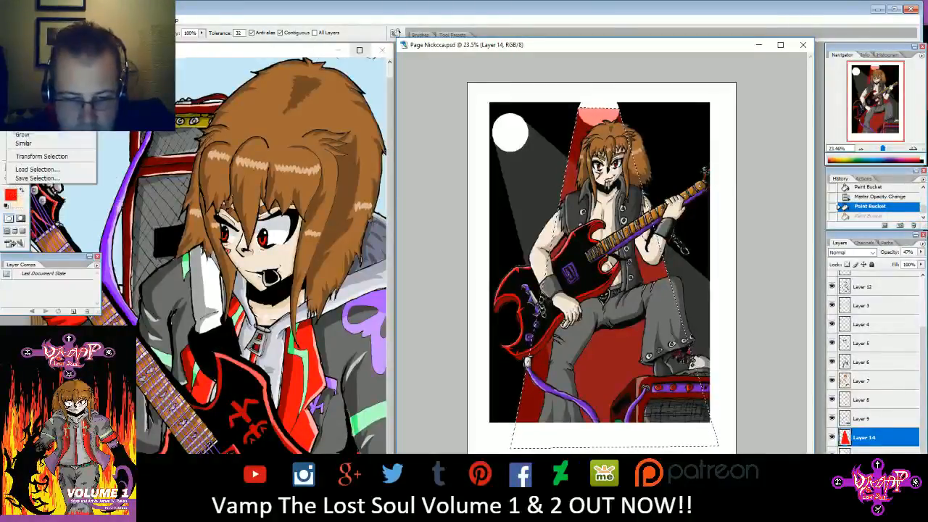
left_click(43, 39)
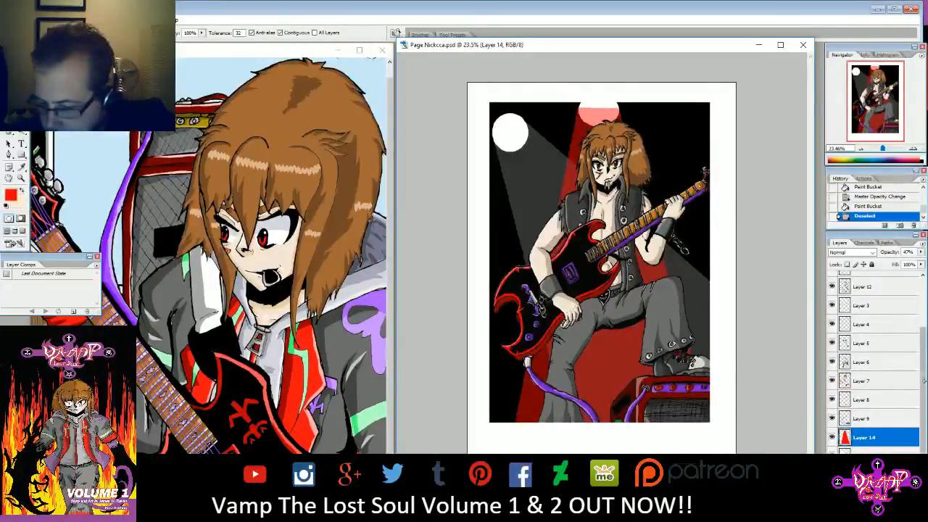
left_click(862, 464)
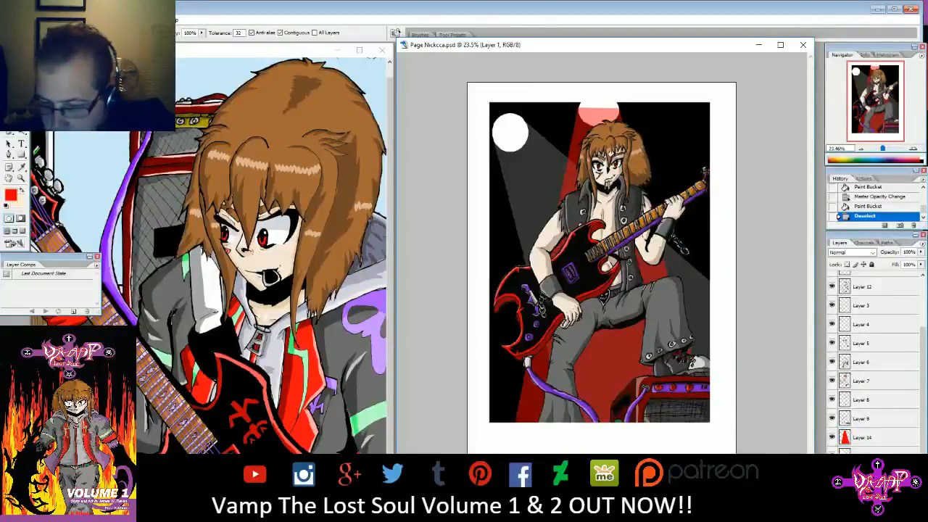
left_click(599, 102)
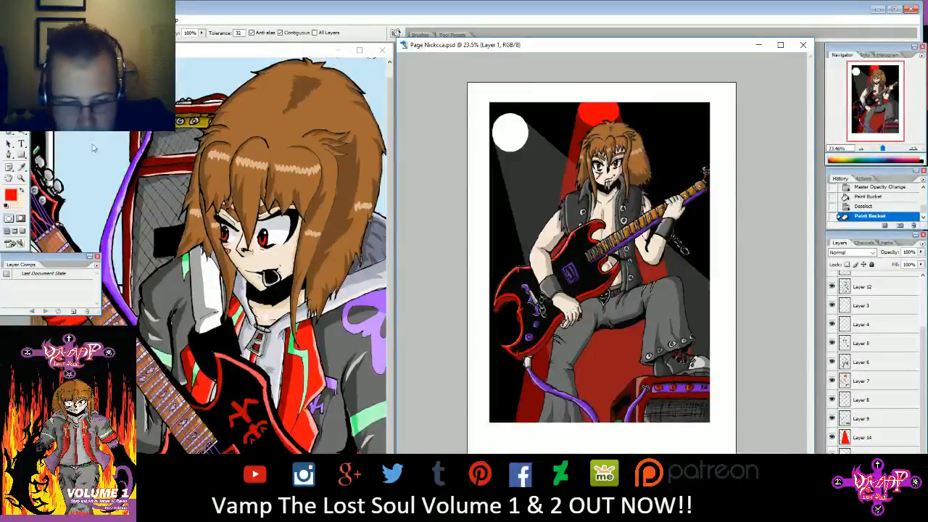
- Choose blue as the foreground color and fill the first spotlight disc on Layer 1 and its beam on Layer 13
left_click(10, 194)
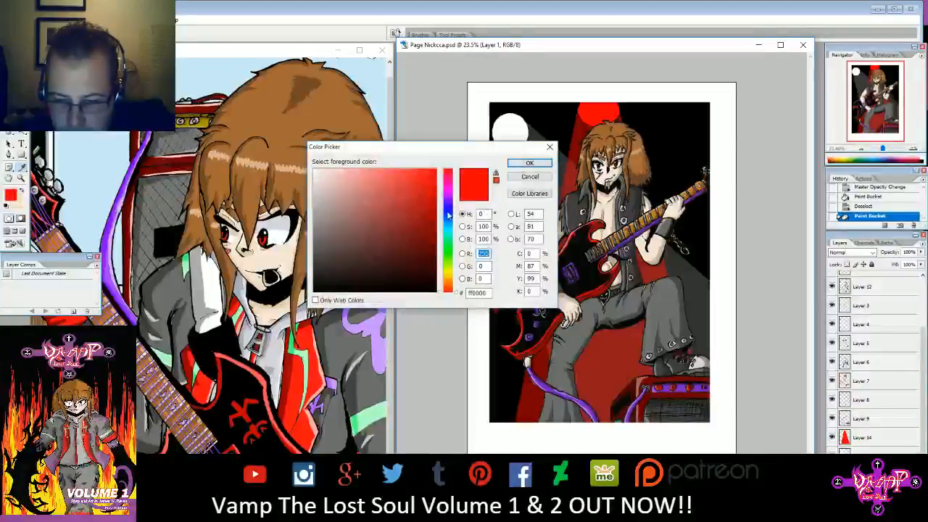
left_click(448, 211)
left_click(529, 162)
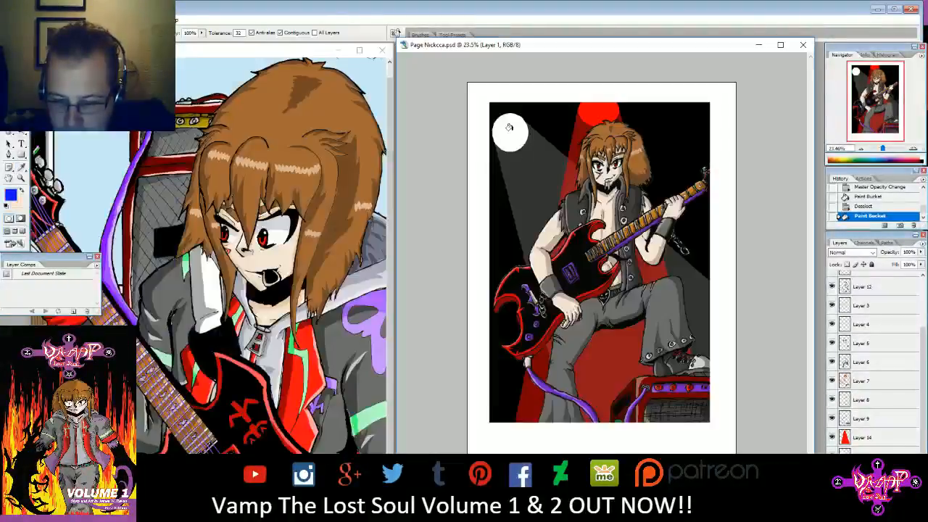
left_click(518, 130)
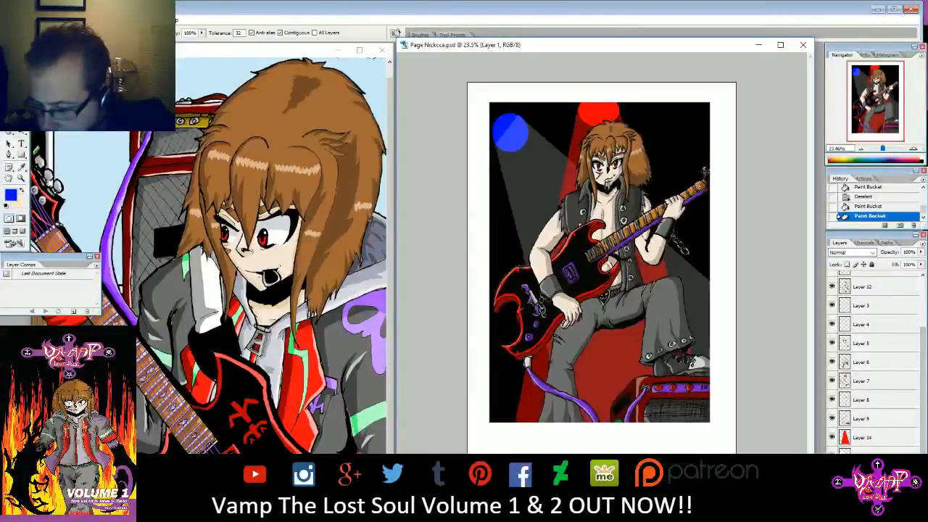
left_click(868, 448)
left_click(542, 172)
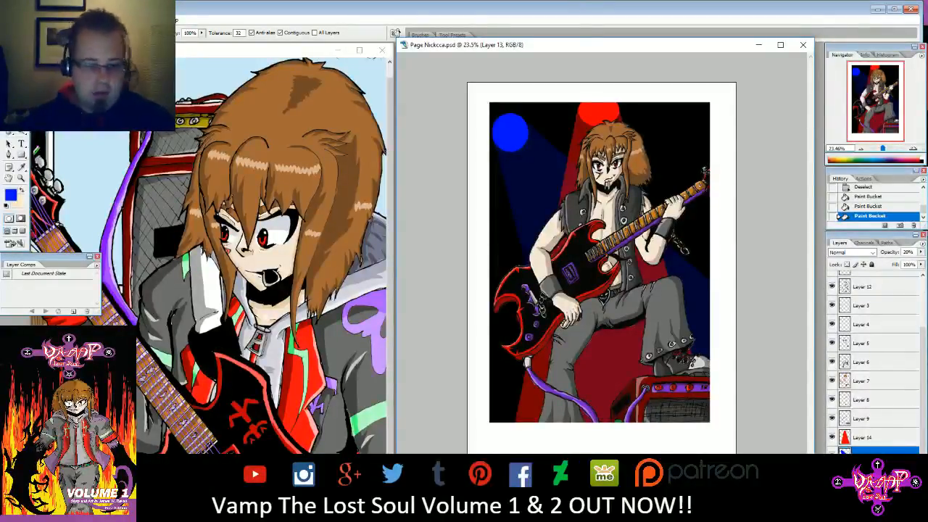
- Sample the guitar pickup's purple and brush a small two-part symbol on the black guitar body below the neck on Layer 0
scroll(906, 289, "up", 4)
left_click(870, 319)
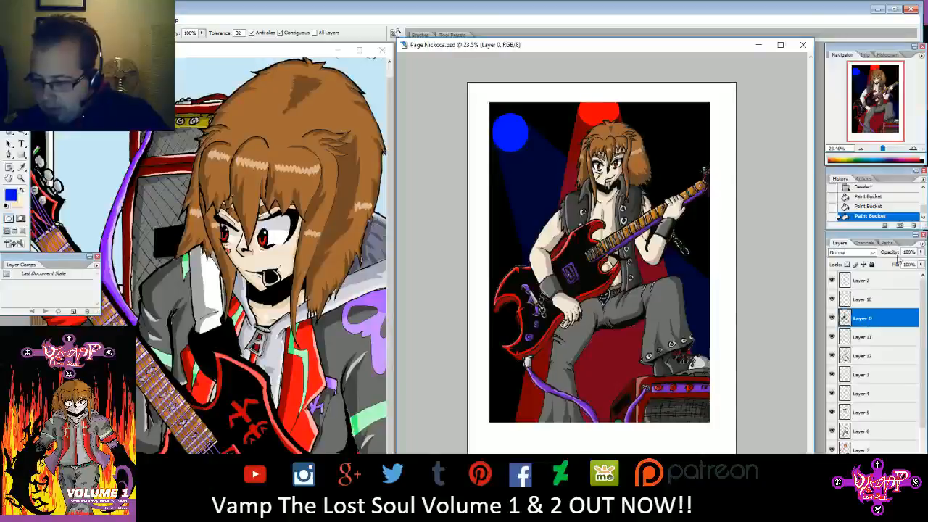
left_click_drag(882, 149, 890, 148)
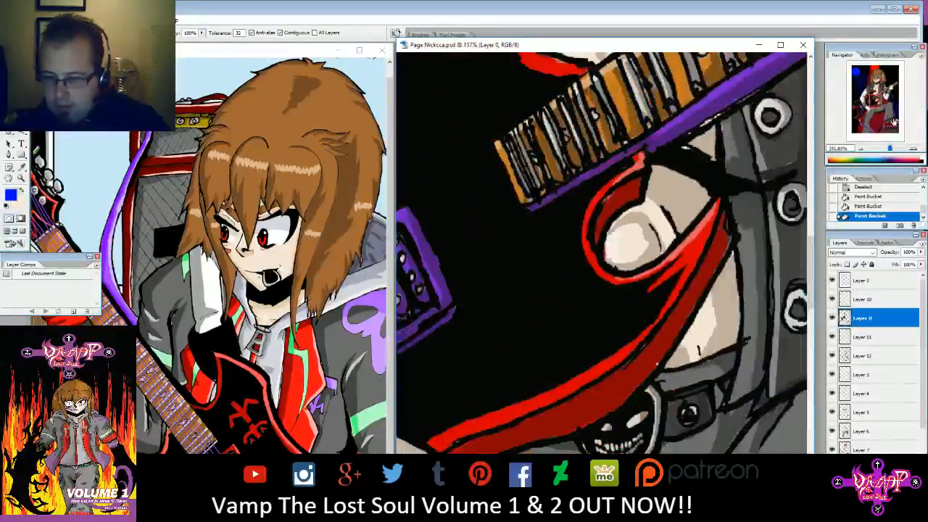
left_click_drag(874, 107, 870, 107)
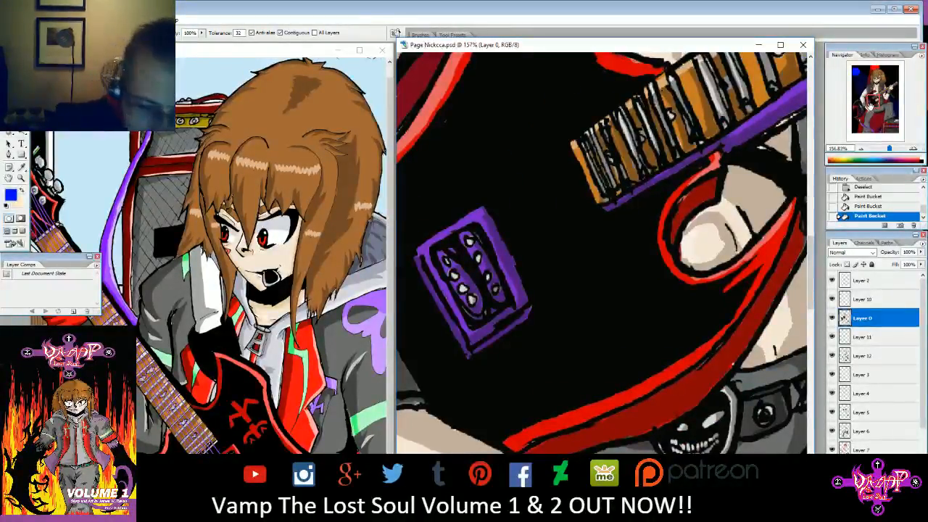
left_click(22, 167)
left_click(429, 244)
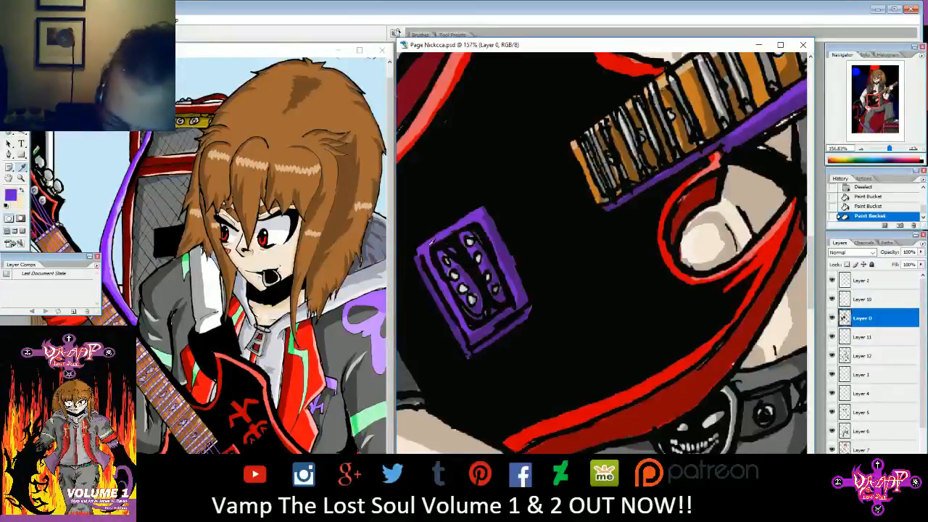
key("b")
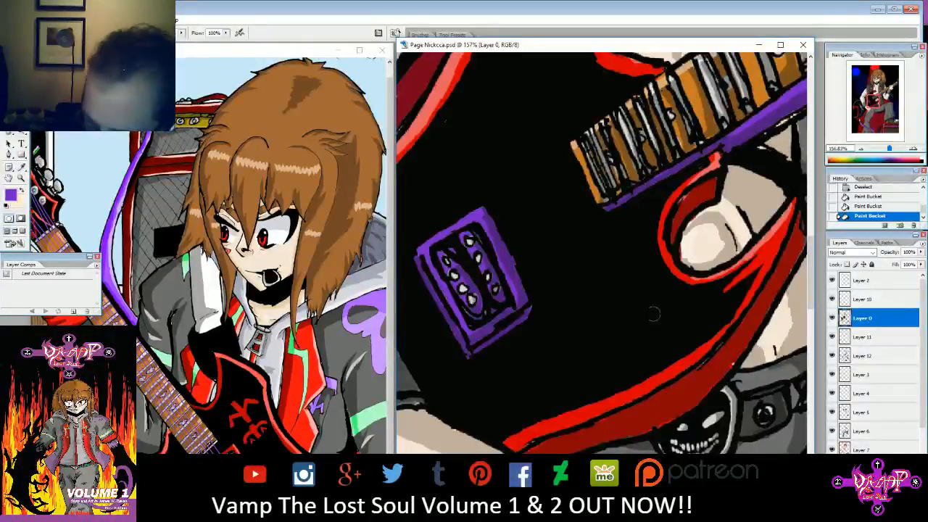
mouse_move(627, 317)
left_mouse_down()
mouse_move(682, 312)
mouse_move(657, 306)
mouse_move(643, 287)
mouse_move(661, 298)
mouse_move(658, 328)
left_mouse_up()
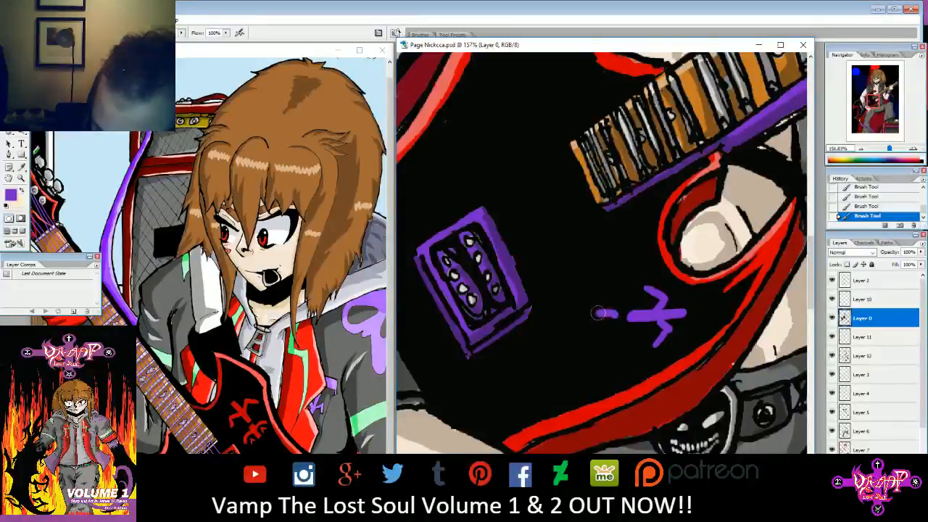
left_click_drag(610, 316, 680, 313)
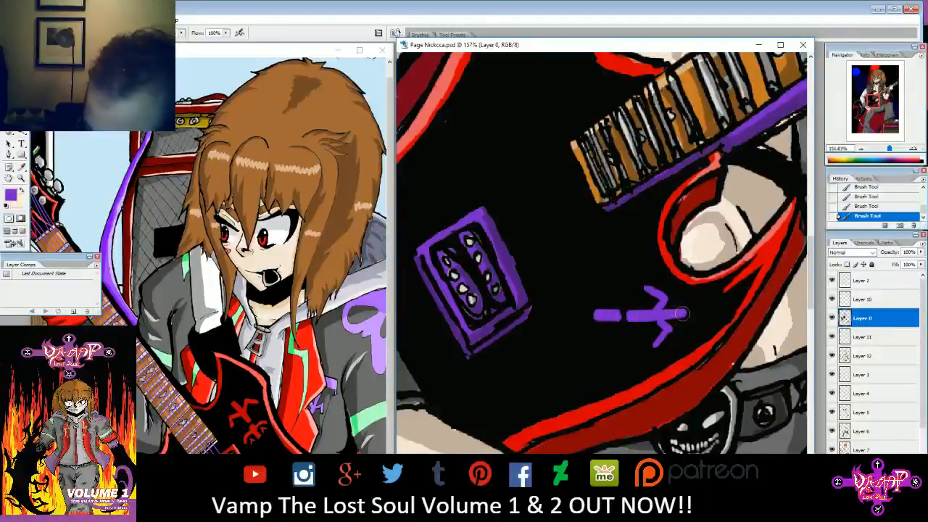
mouse_move(600, 290)
left_mouse_down()
mouse_move(613, 327)
mouse_move(604, 337)
mouse_move(608, 323)
mouse_move(596, 324)
mouse_move(623, 318)
mouse_move(596, 301)
left_mouse_up()
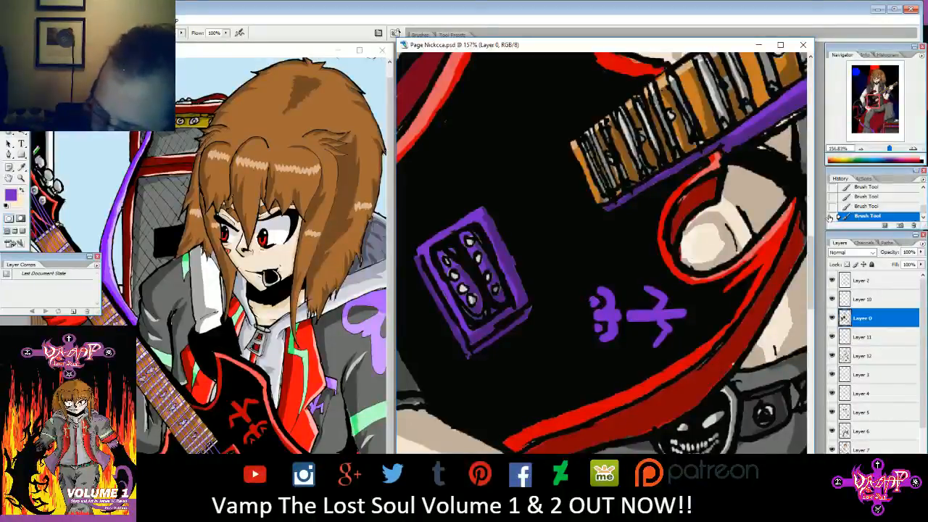
- Try to trim the edge of the purple guitar symbol with the Eraser, and undo the erasing
left_click_drag(888, 148, 883, 149)
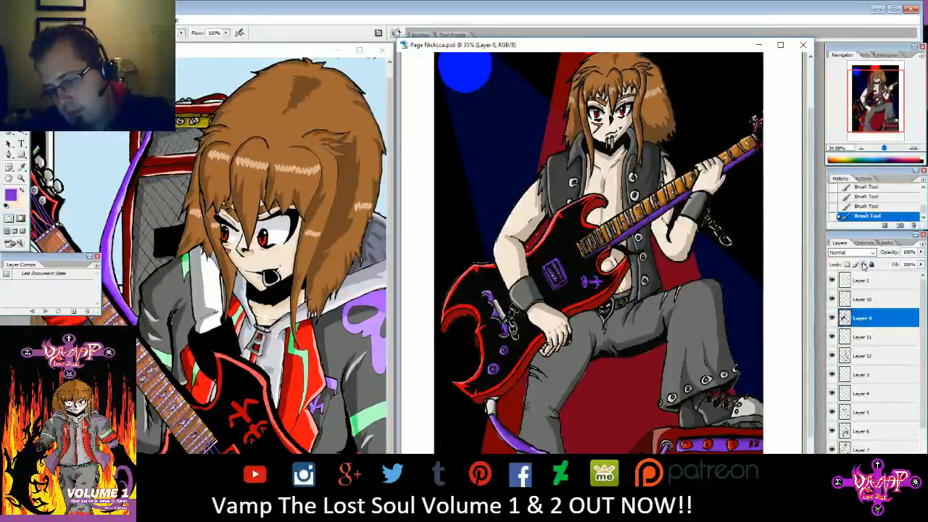
left_click_drag(883, 148, 882, 151)
key("e")
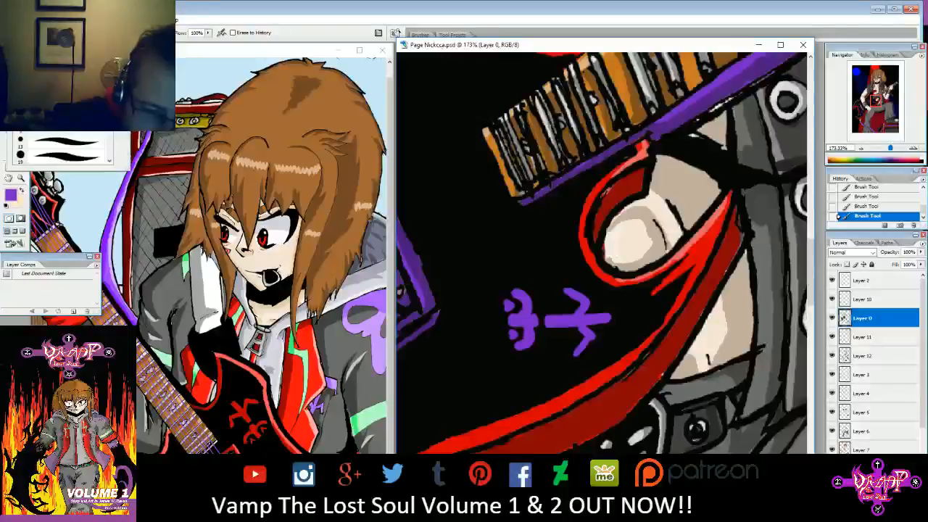
left_click_drag(505, 305, 506, 304)
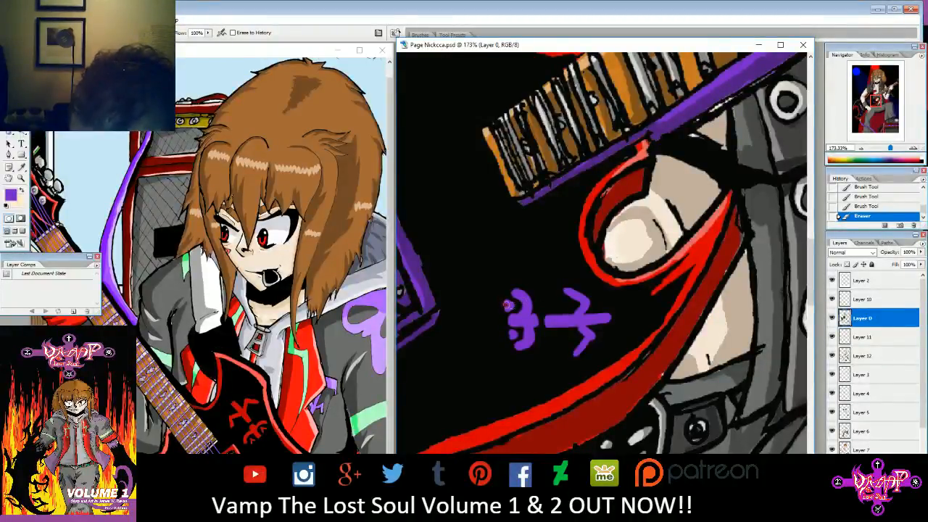
left_click(869, 206)
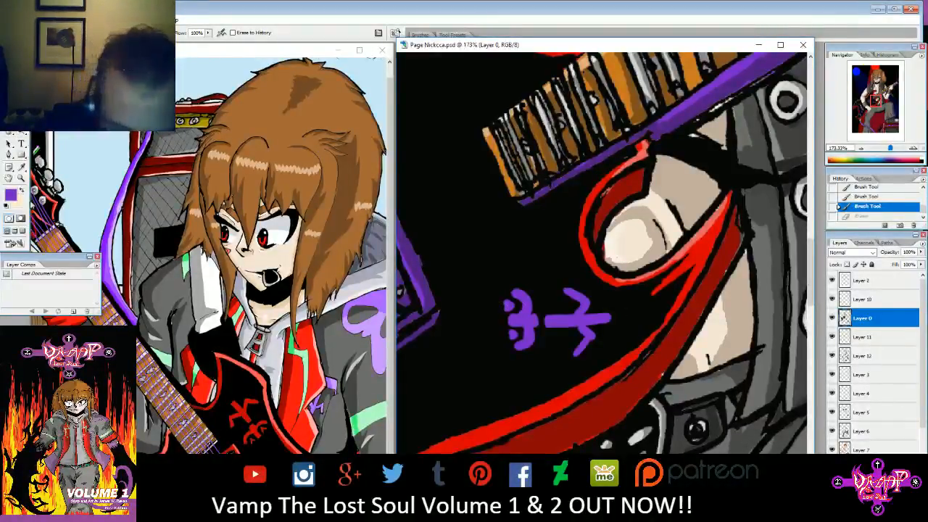
- Set the foreground color to near-black 121212 and brush over the edges of the guitar symbol's smaller part to refine its shape
left_click(11, 195)
left_click(314, 283)
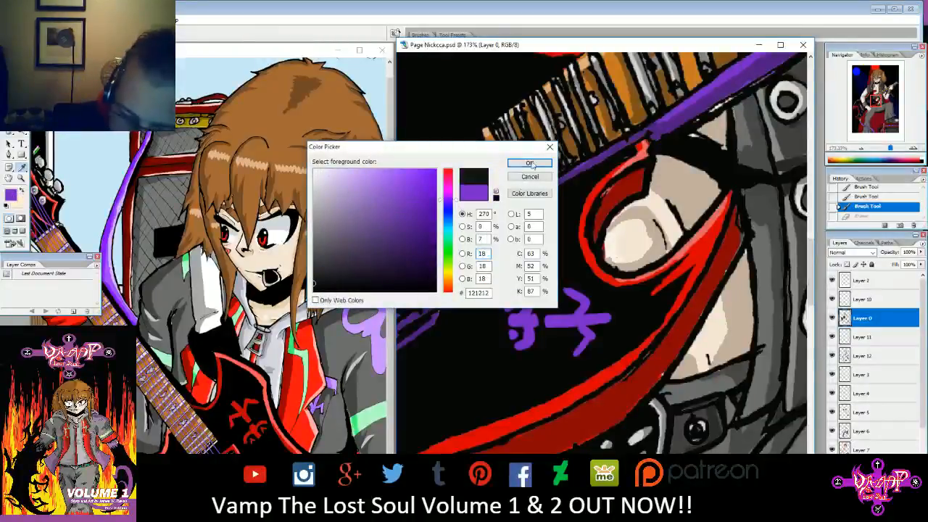
left_click(530, 164)
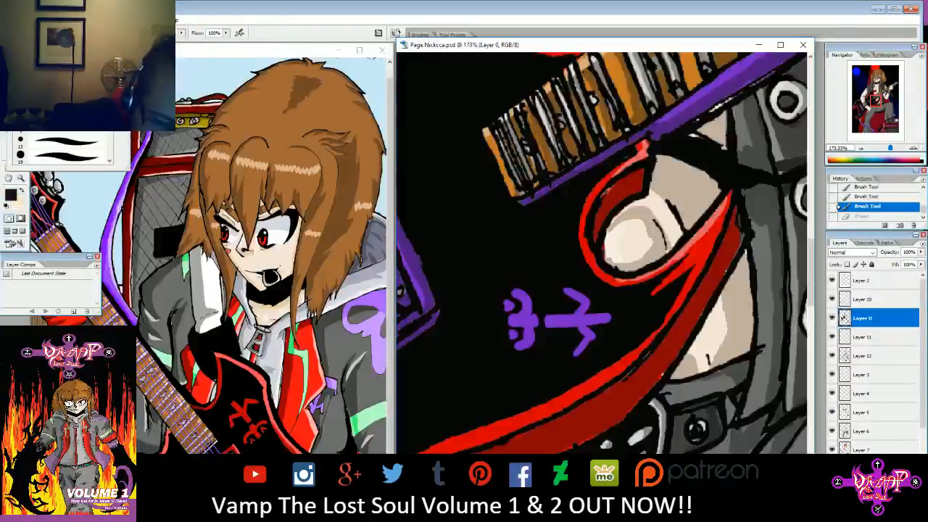
left_click_drag(503, 301, 505, 340)
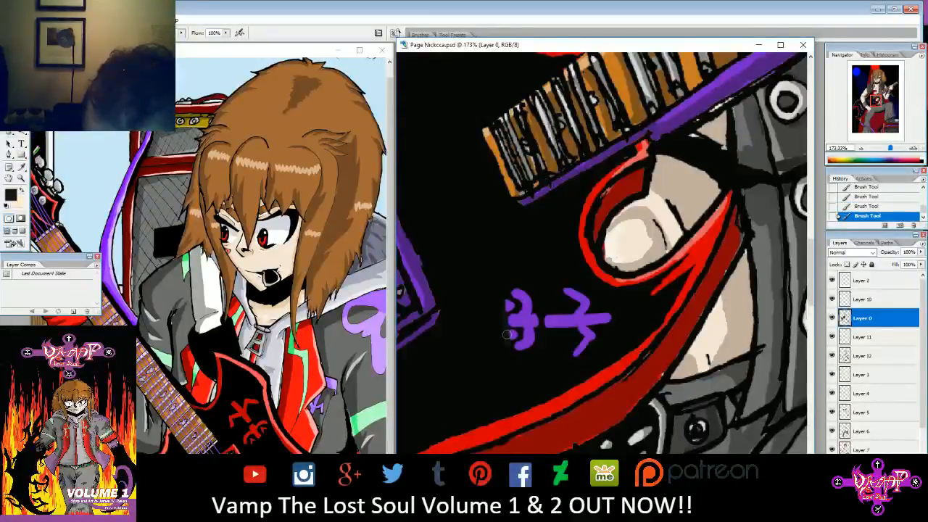
left_click_drag(510, 292, 514, 293)
left_click_drag(514, 343, 516, 344)
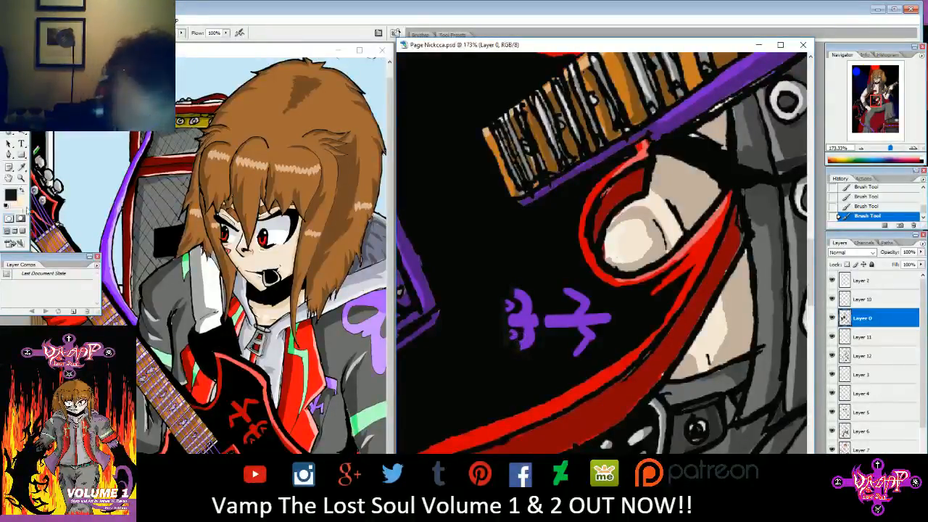
- Set the foreground color to black 000000 and brush around both parts of the purple guitar symbol to clean its edges
left_click(11, 195)
left_click_drag(333, 262, 293, 315)
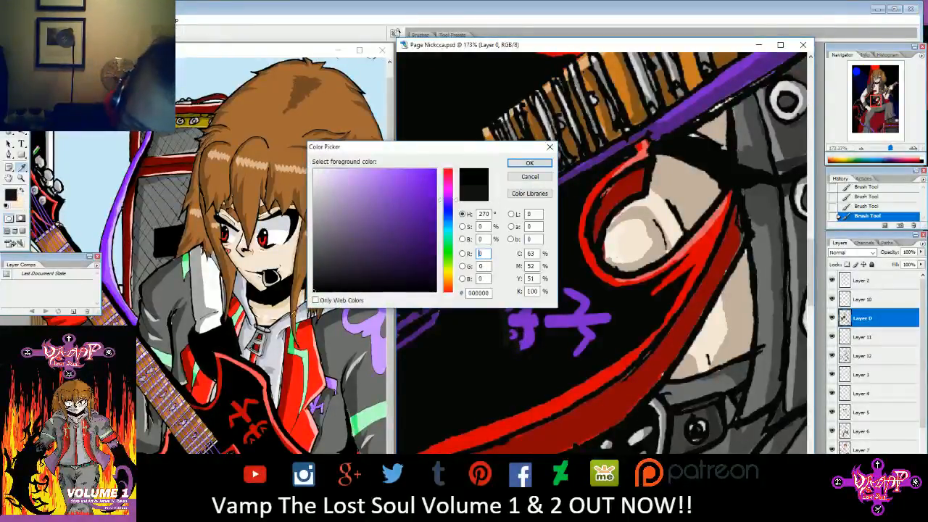
left_click(529, 162)
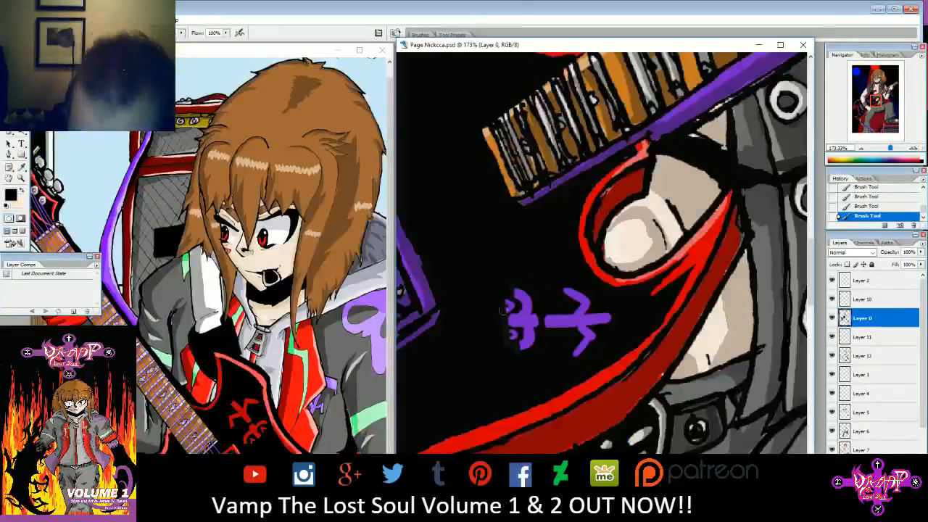
mouse_move(504, 299)
left_mouse_down()
mouse_move(506, 341)
mouse_move(512, 295)
left_mouse_up()
left_click_drag(516, 348, 540, 318)
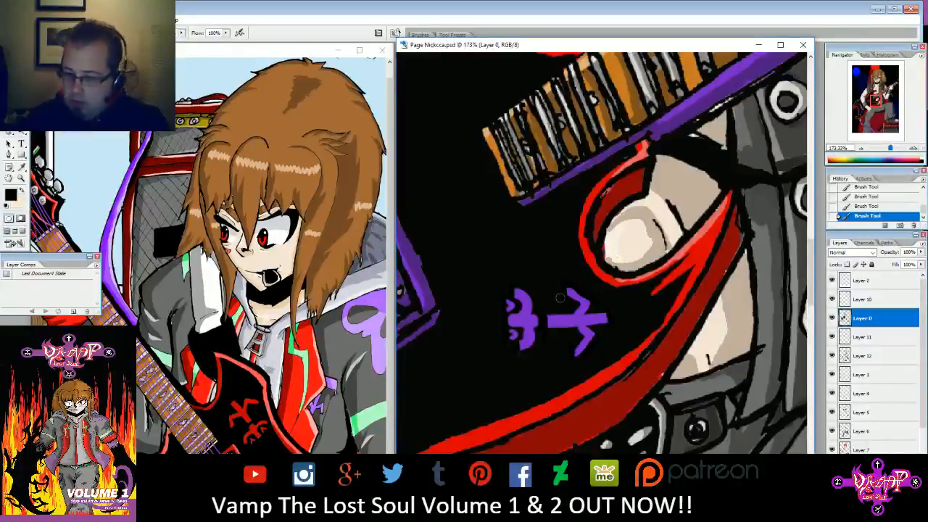
- Save Page Nickcca.psd and close the document
scroll(604, 252, "down", 1)
scroll(604, 253, "up", 3)
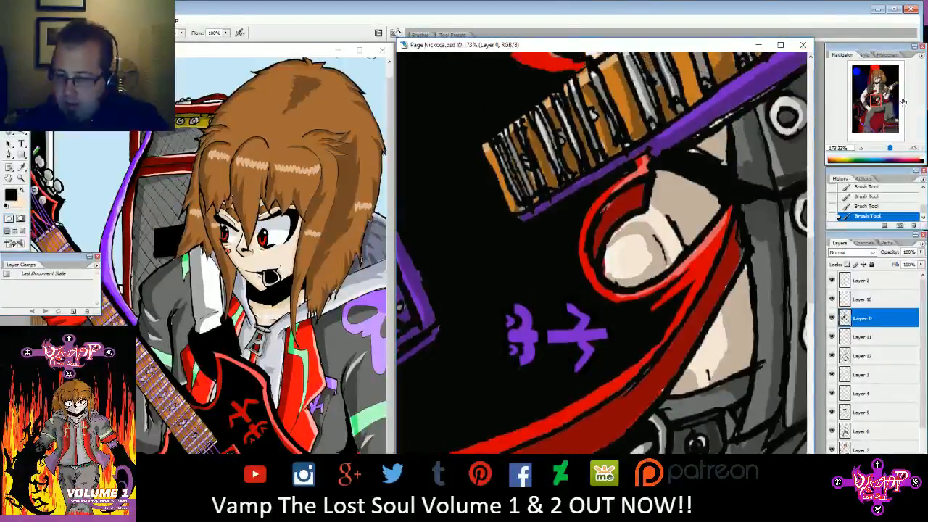
left_click_drag(890, 148, 883, 149)
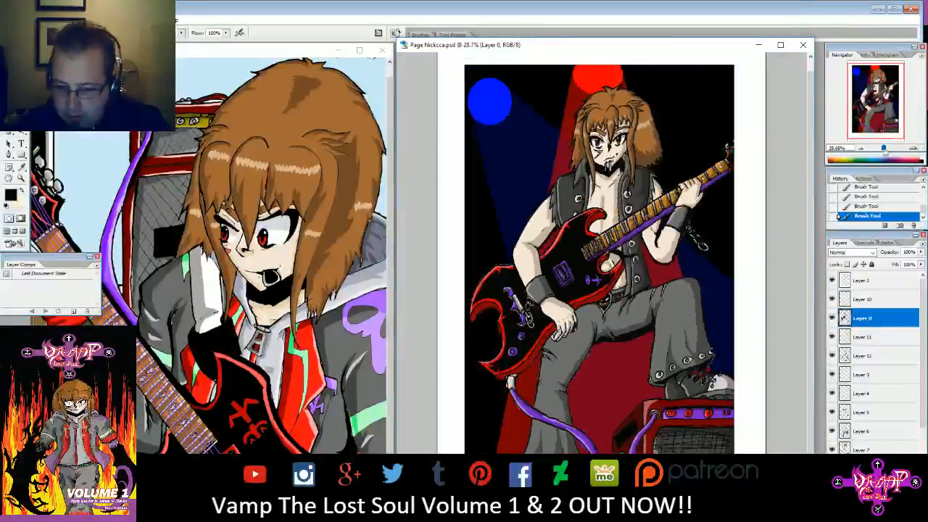
left_click(10, 21)
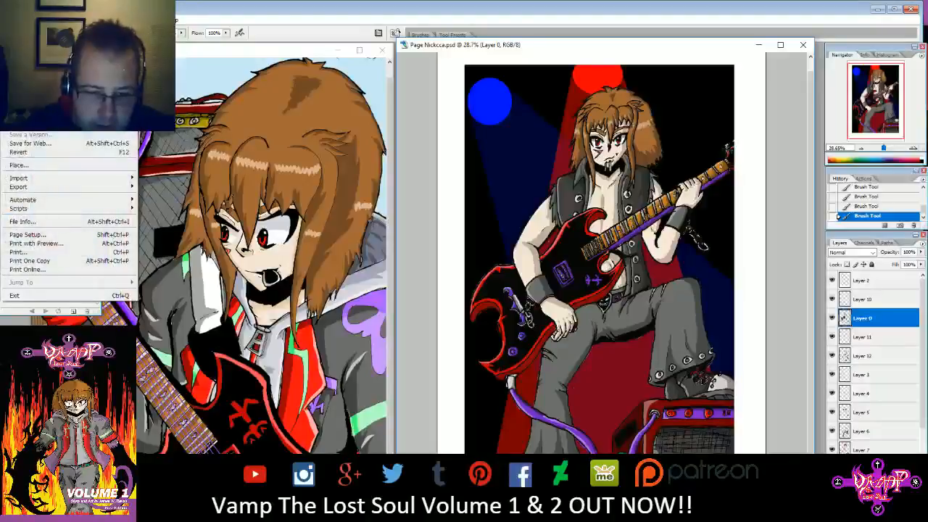
left_click(19, 116)
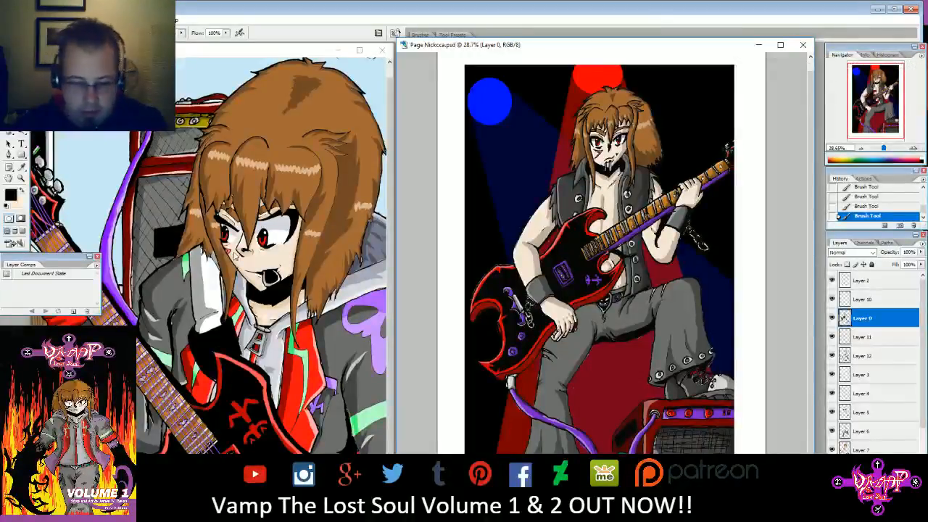
left_click(808, 48)
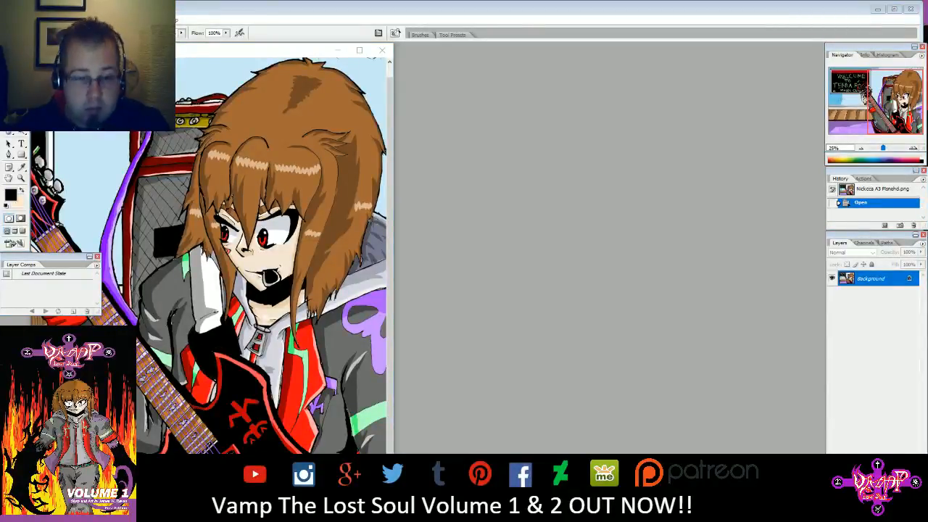
- Launch Manga Studio 5.0 (64 Bit) and minimize Photoshop so that Manga Studio is in front
key("super")
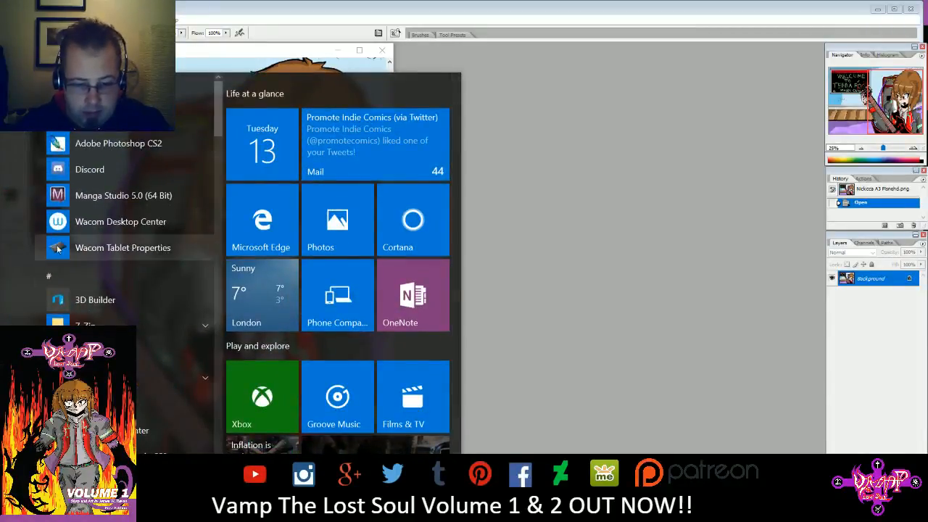
left_click(182, 195)
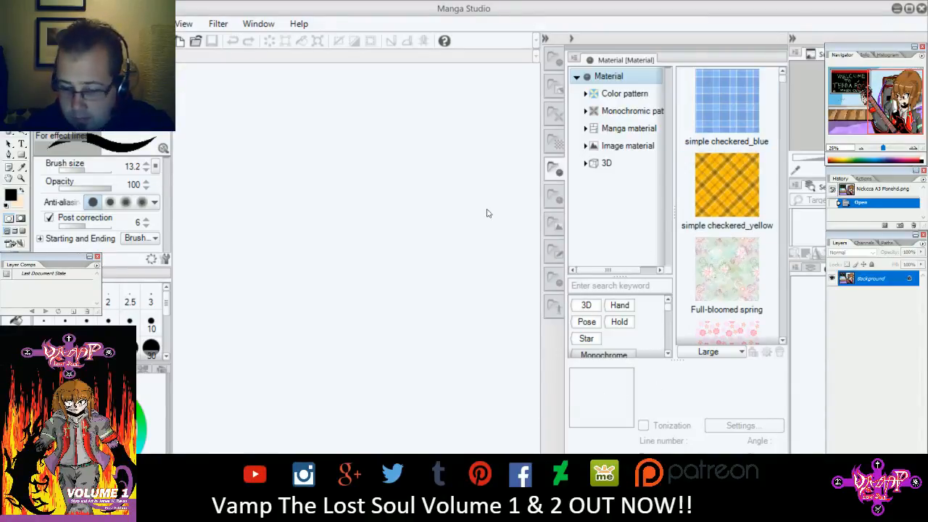
left_click(896, 9)
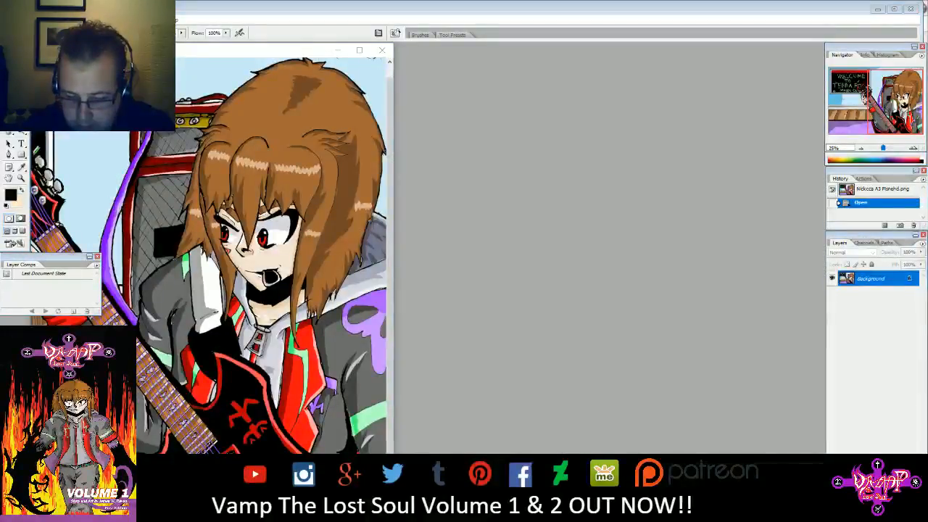
right_click(377, 508)
left_click(882, 10)
left_click(875, 10)
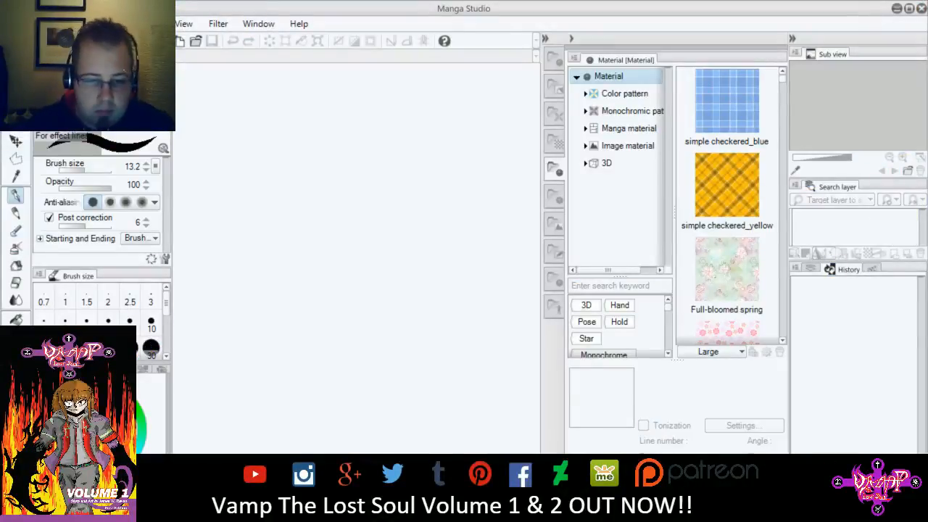
- Open Page Nickcca.psd from the Chapter pages folder in Project Vamp The Lost Soul > VTLs Vol 3
left_click(14, 24)
left_click(43, 59)
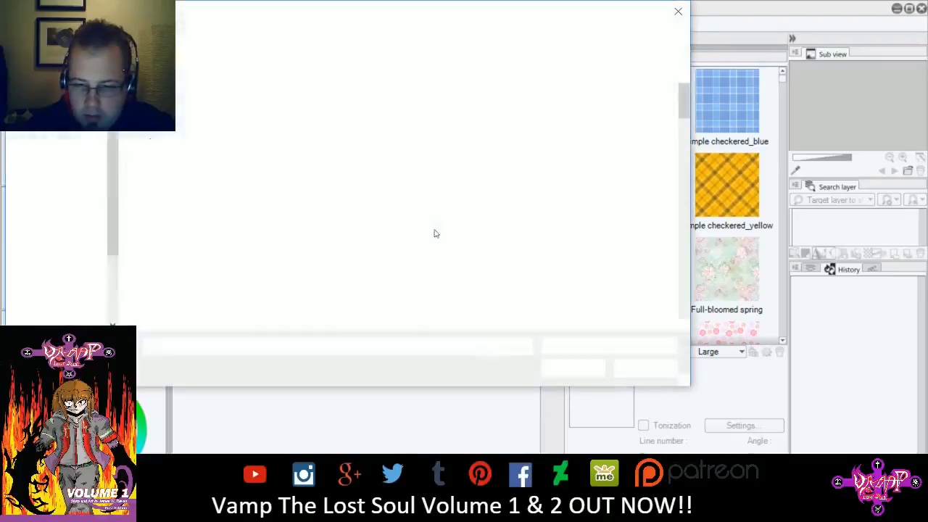
scroll(410, 247, "down", 2)
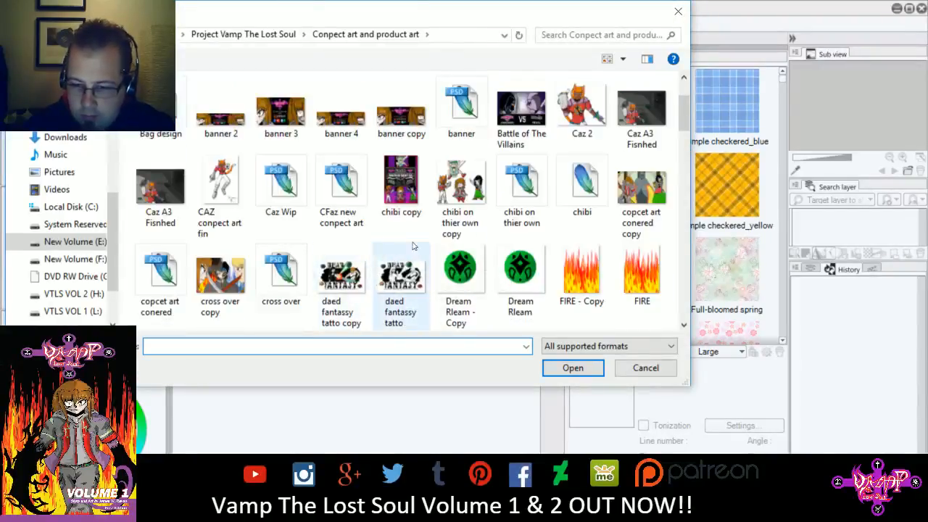
scroll(410, 247, "down", 5)
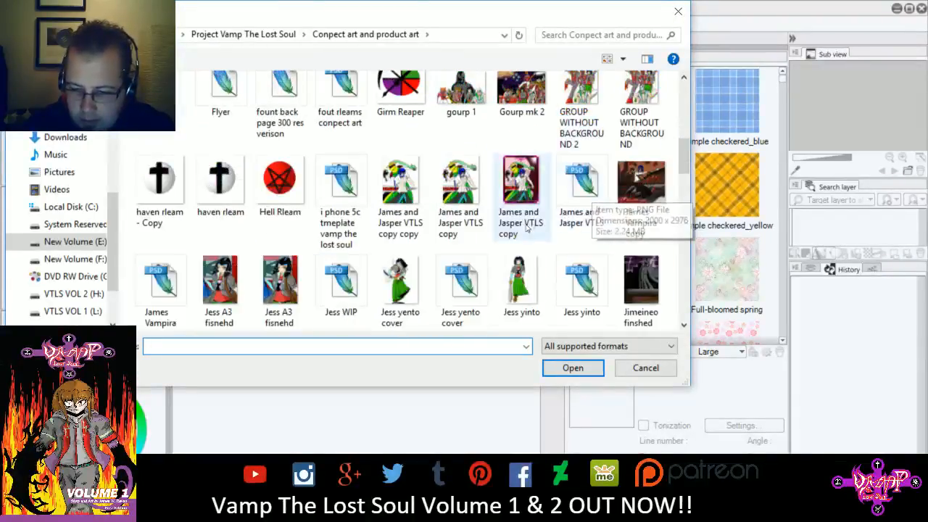
scroll(350, 136, "up", 7)
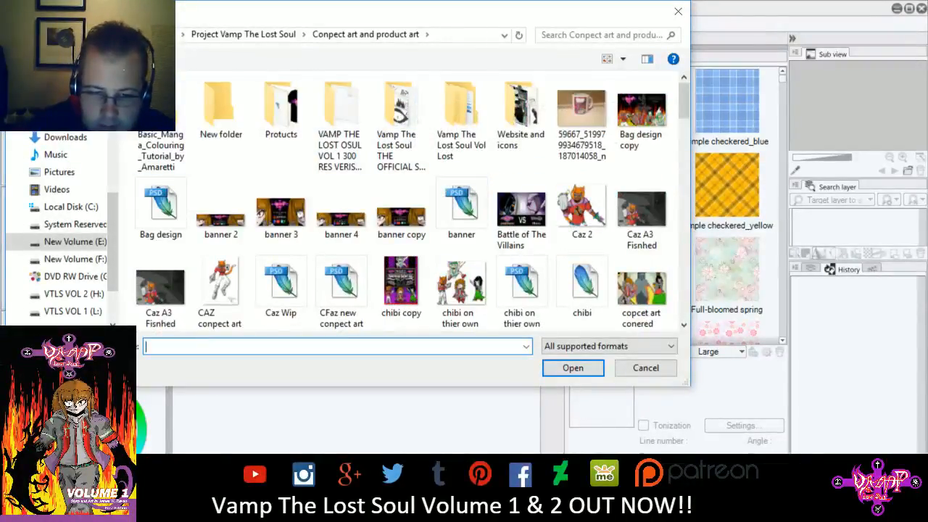
left_click(71, 36)
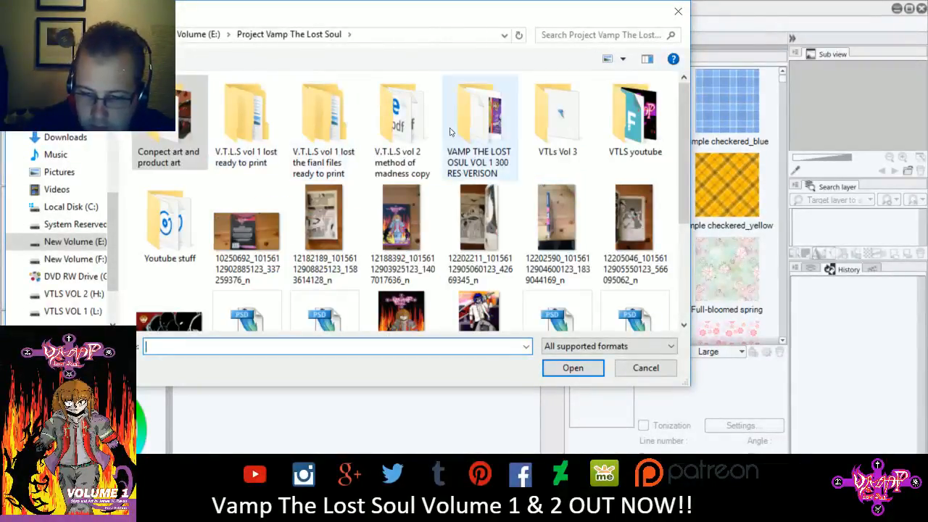
double_click(529, 128)
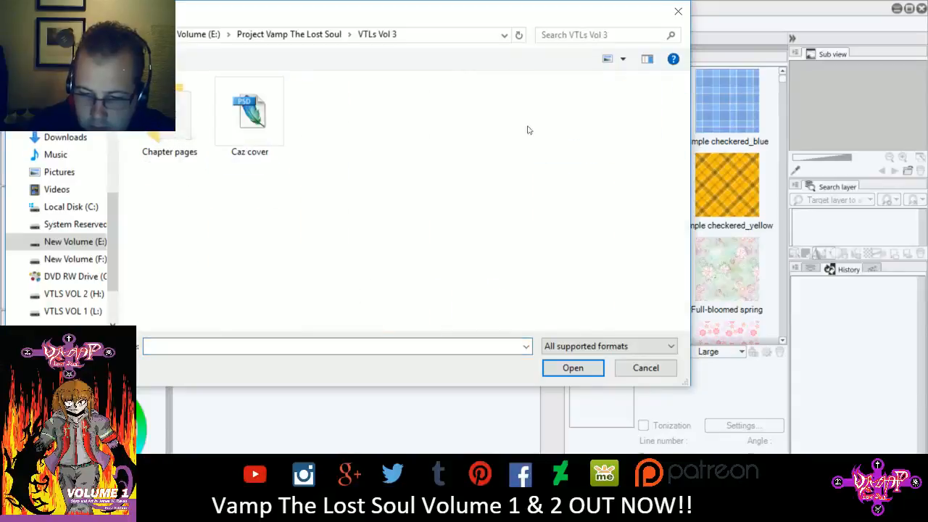
double_click(184, 122)
double_click(187, 122)
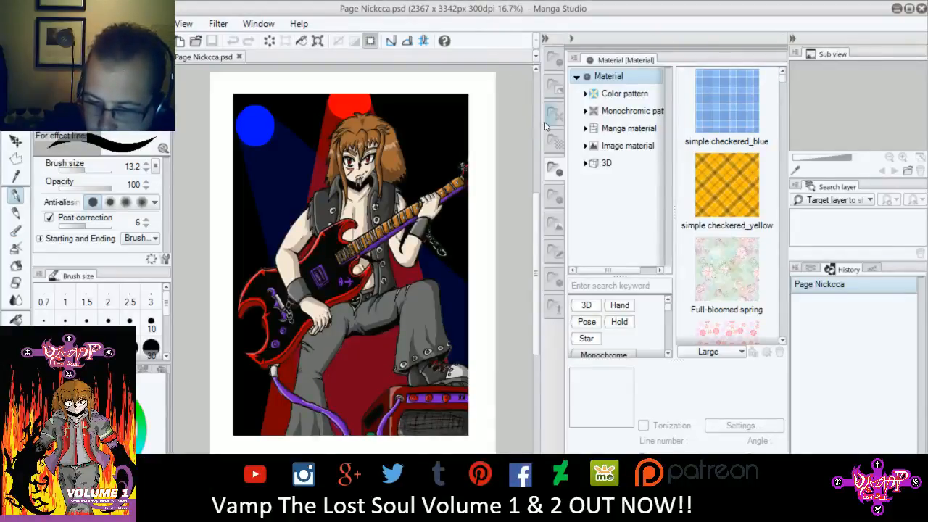
- Widen the canvas area and switch to the Linear ruler
left_click_drag(539, 123, 593, 123)
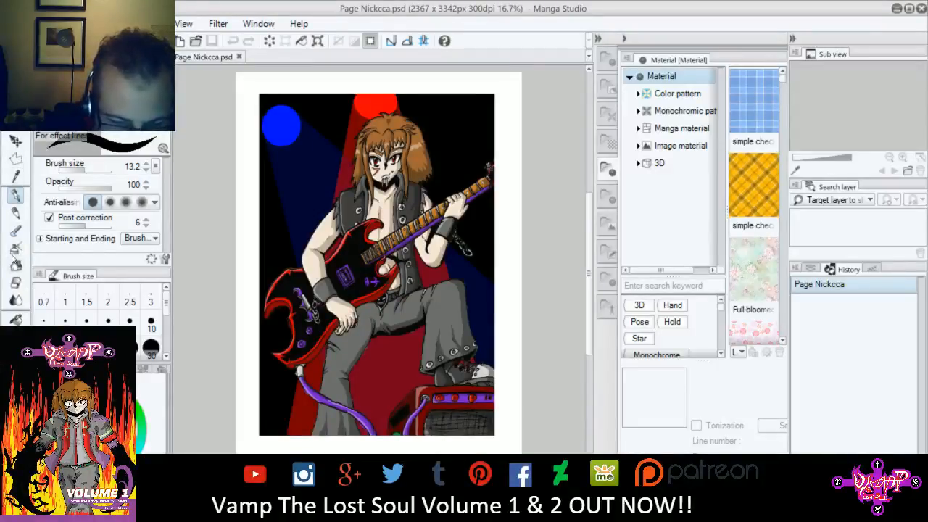
left_click(15, 159)
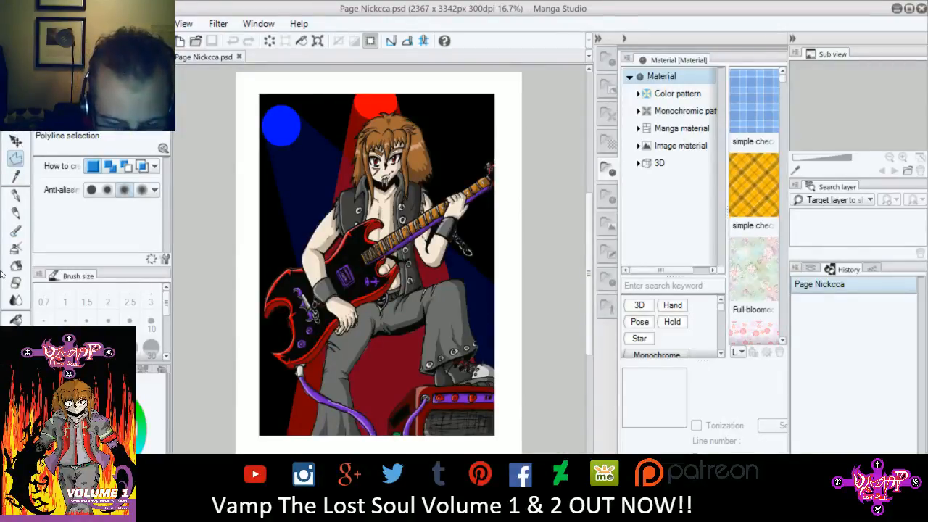
left_click(16, 354)
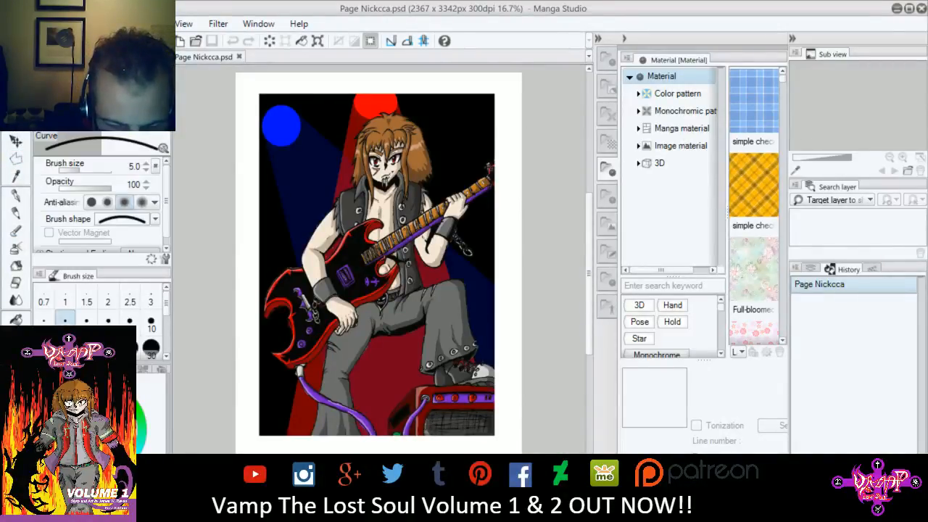
left_click(15, 388)
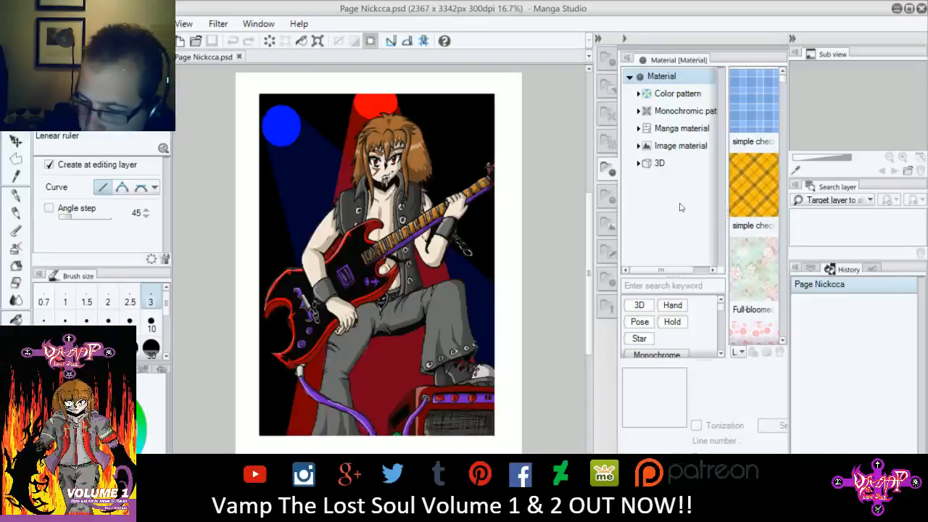
- Draw a rectangular ruler with Figure ruler along the artwork's border, from its upper-left corner to its lower-right corner
left_click(608, 67)
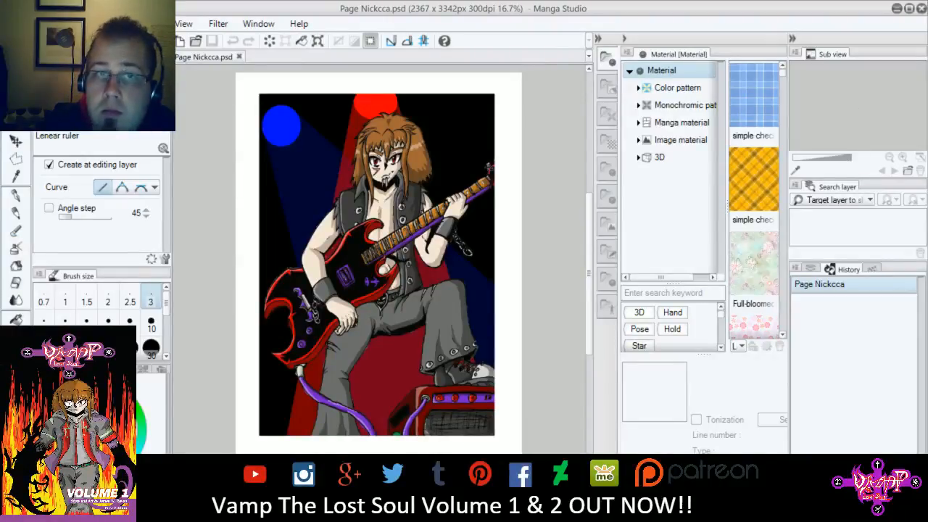
left_click_drag(109, 54, 829, 71)
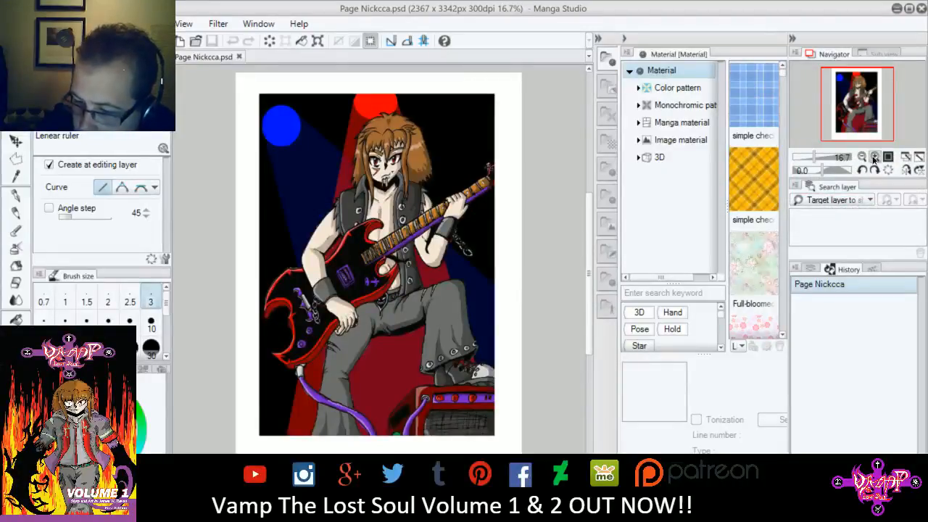
left_click(874, 158)
left_click(874, 157)
left_click(874, 157)
left_click_drag(858, 116, 843, 79)
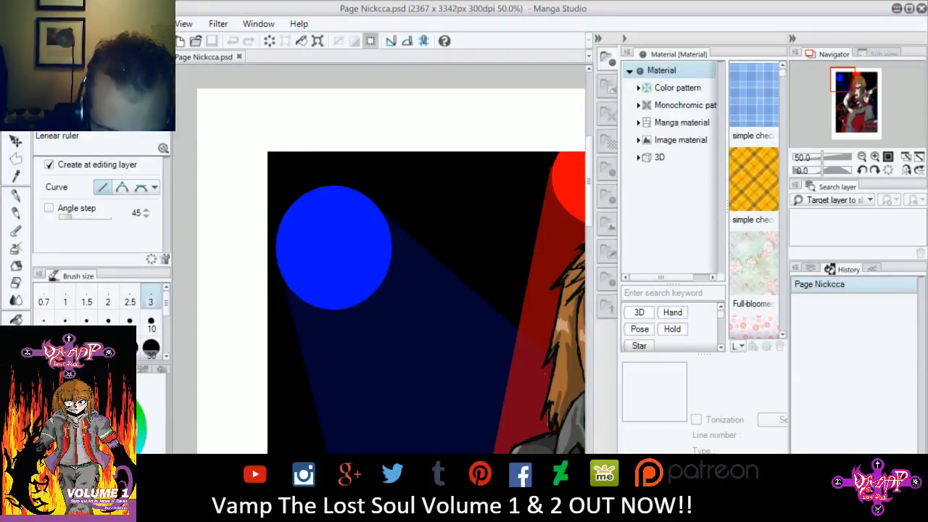
left_click(86, 95)
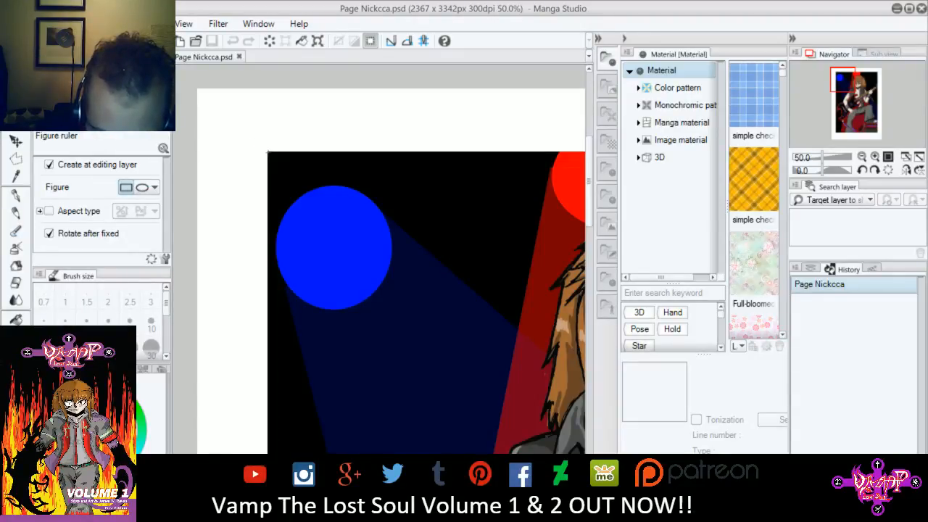
left_click_drag(268, 152, 477, 342)
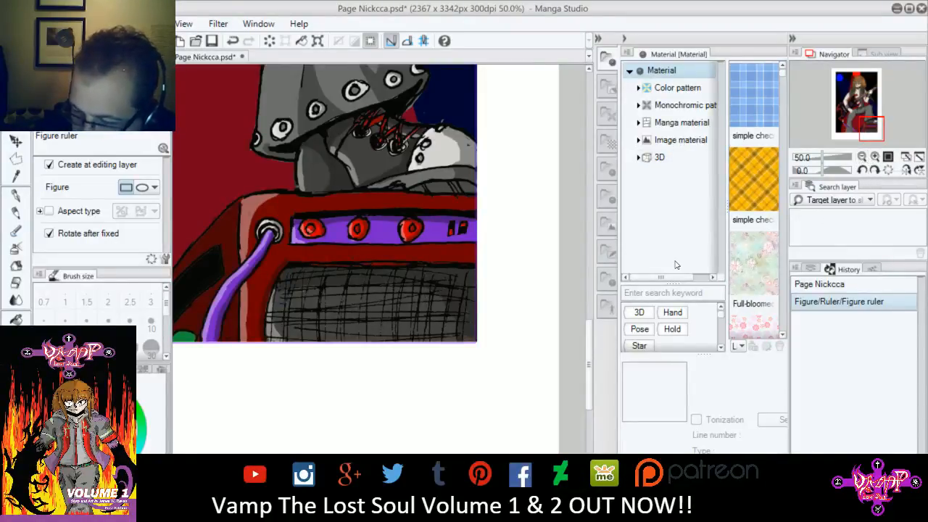
- Undo the rectangular ruler around the artwork, and redo it
key("ctrl+z")
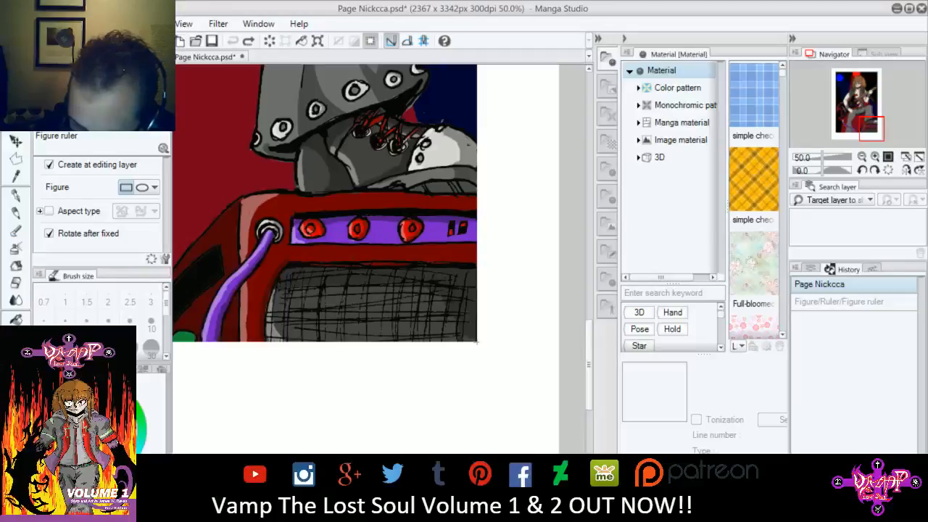
left_click_drag(316, 241, 565, 406)
left_click_drag(398, 145, 405, 428)
left_click_drag(406, 166, 406, 405)
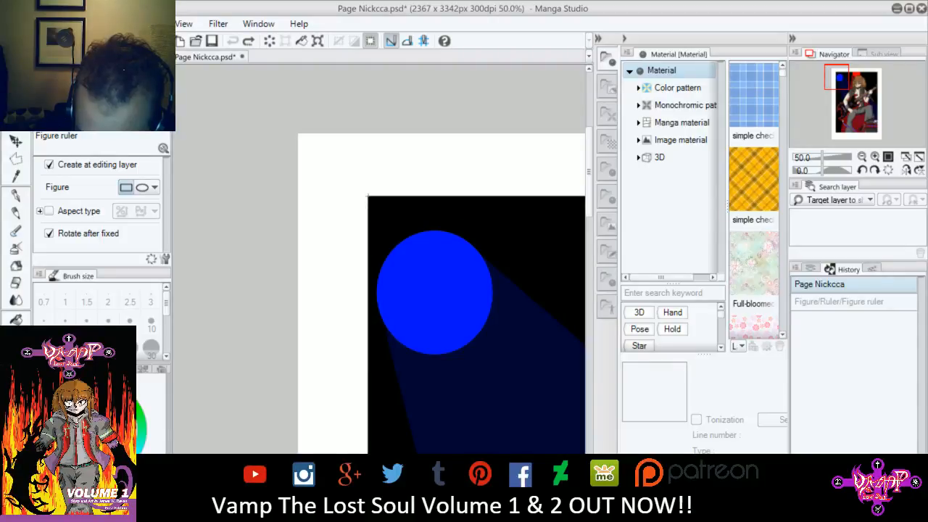
key("ctrl+y")
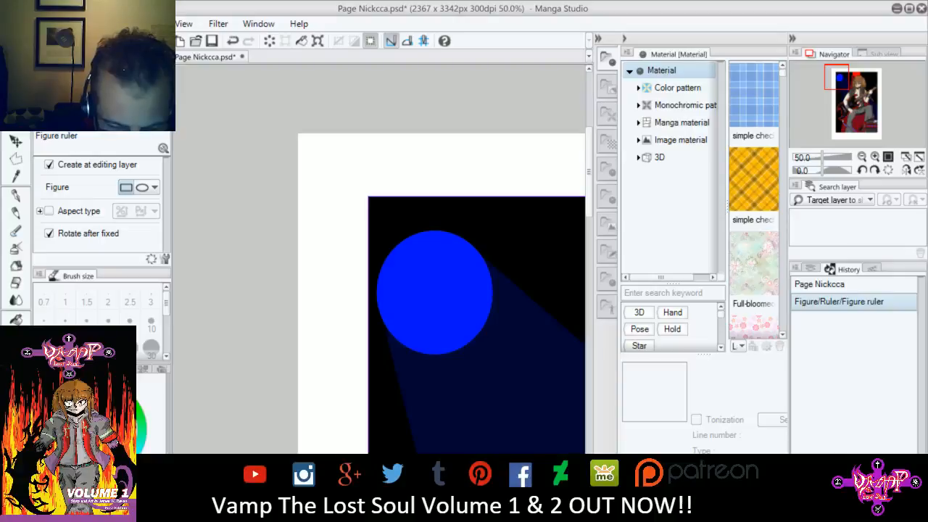
- Draw a size 8 Polyline border along the rectangular ruler, around all four corners of the artwork
key("u")
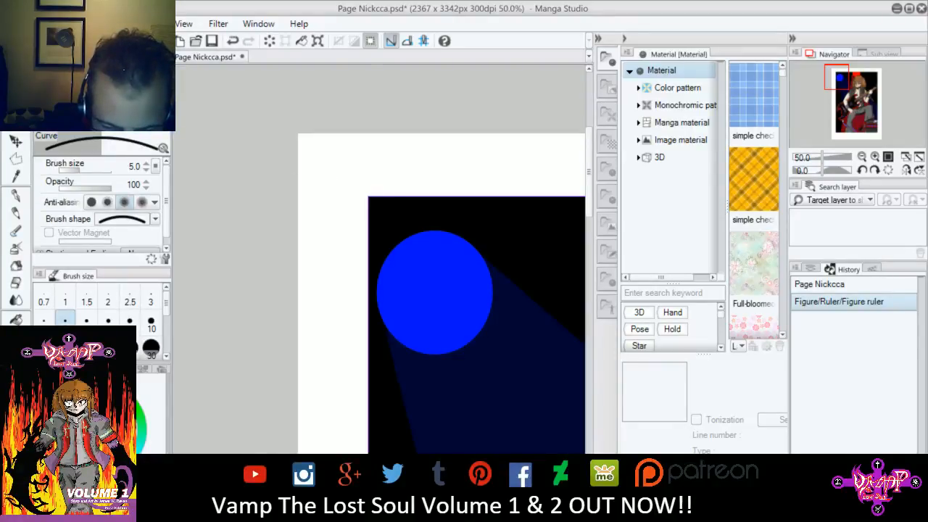
key("u")
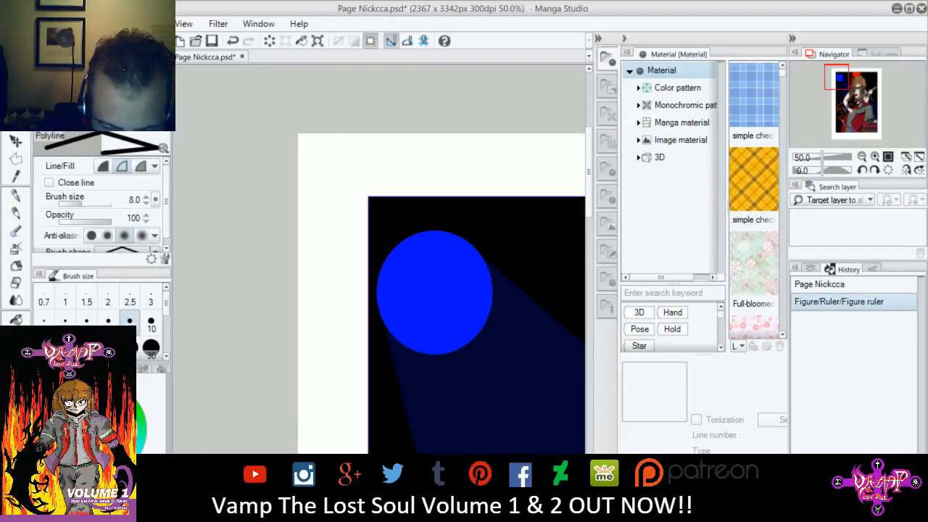
left_click(368, 195)
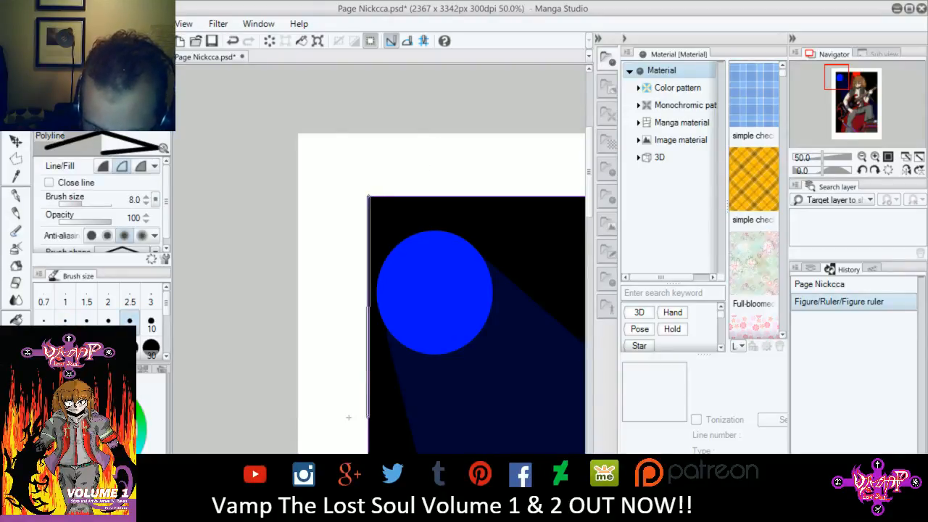
scroll(392, 391, "down", 1)
key("ctrl+minus")
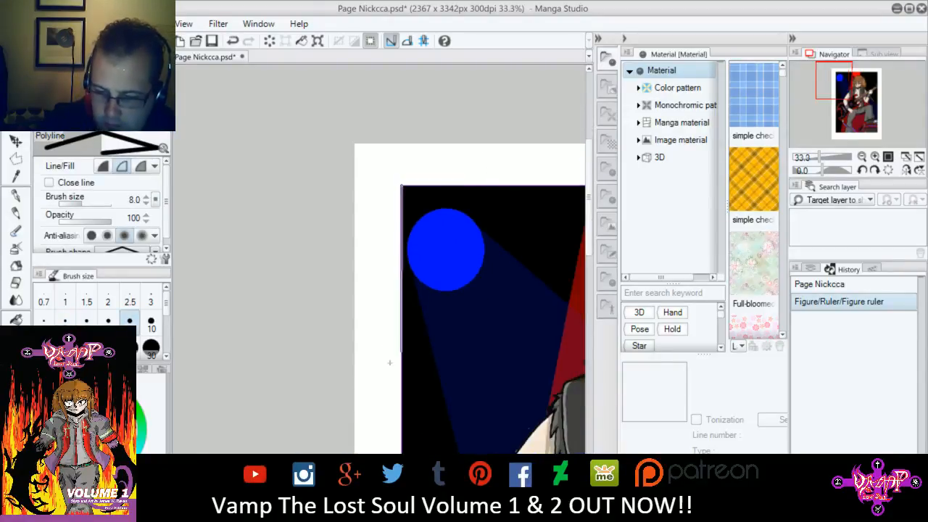
scroll(435, 312, "down", 5)
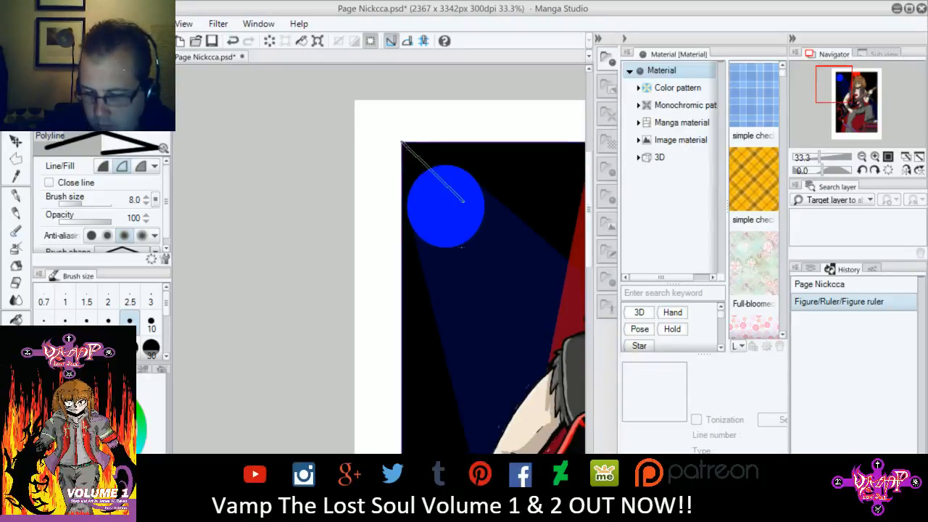
scroll(437, 460, "down", 5)
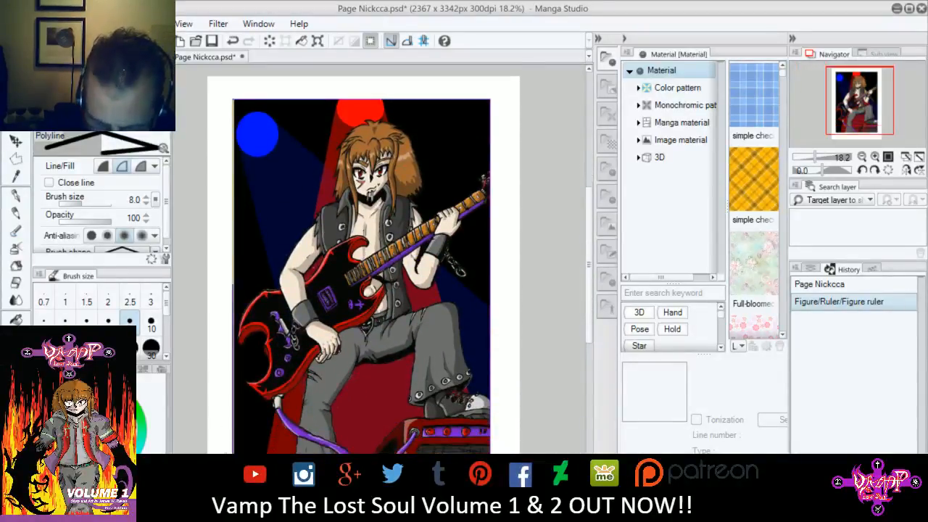
left_click(232, 443)
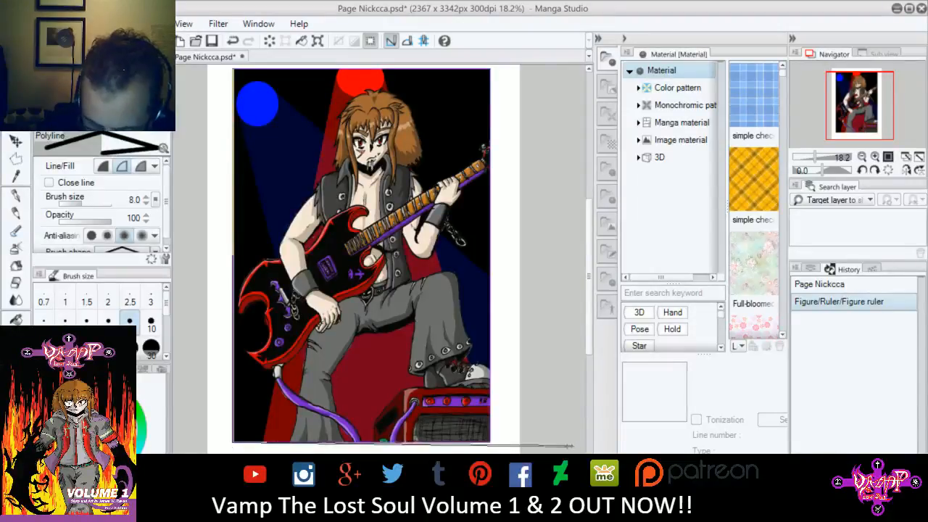
left_click(495, 441)
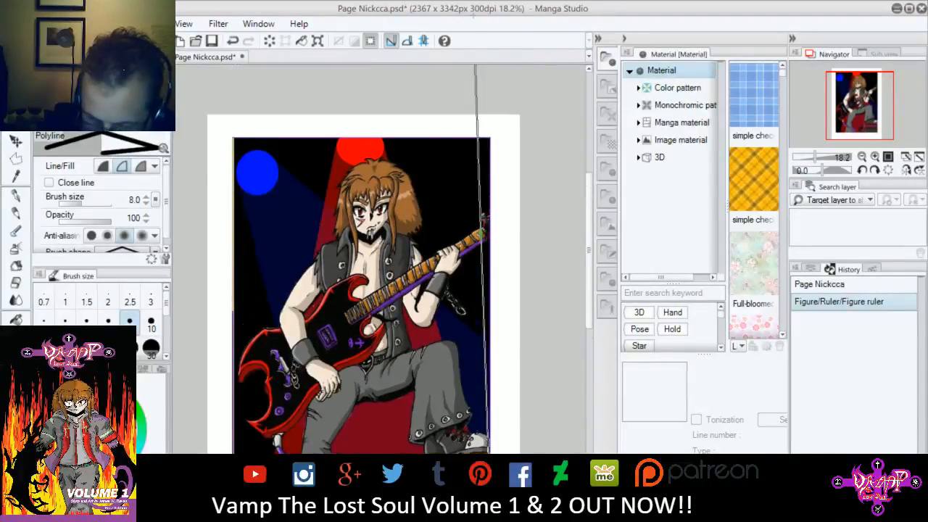
left_click(495, 400)
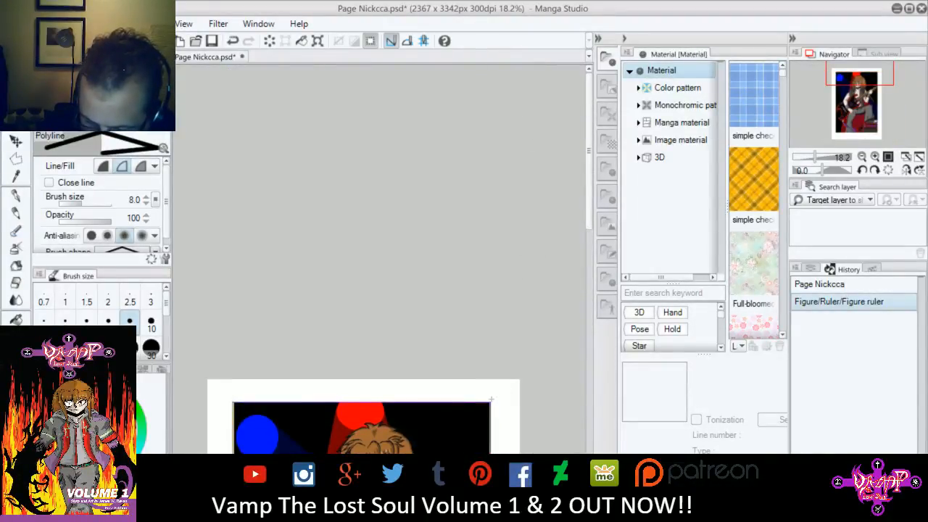
double_click(259, 400)
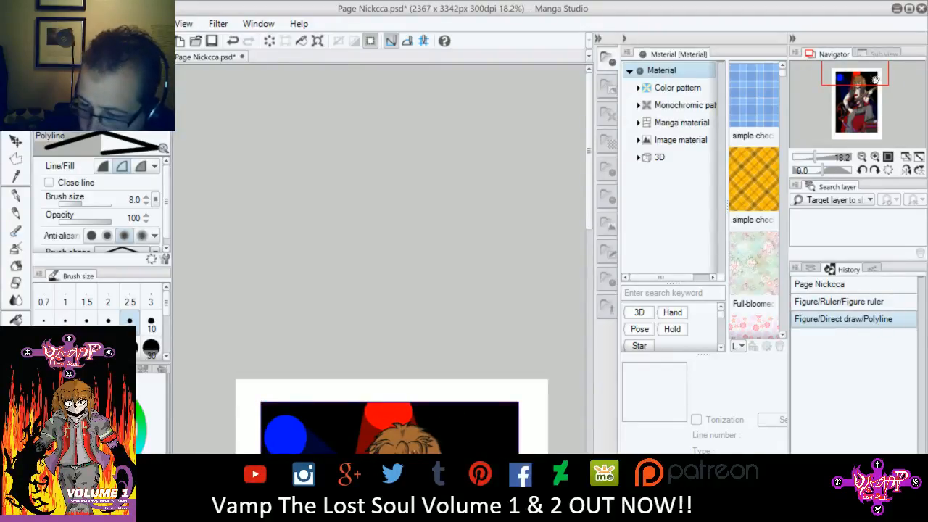
- Inspect the finished border close up along the artwork's lower edge and across the whole page
left_click(874, 156)
left_click(874, 156)
left_click_drag(854, 78, 849, 132)
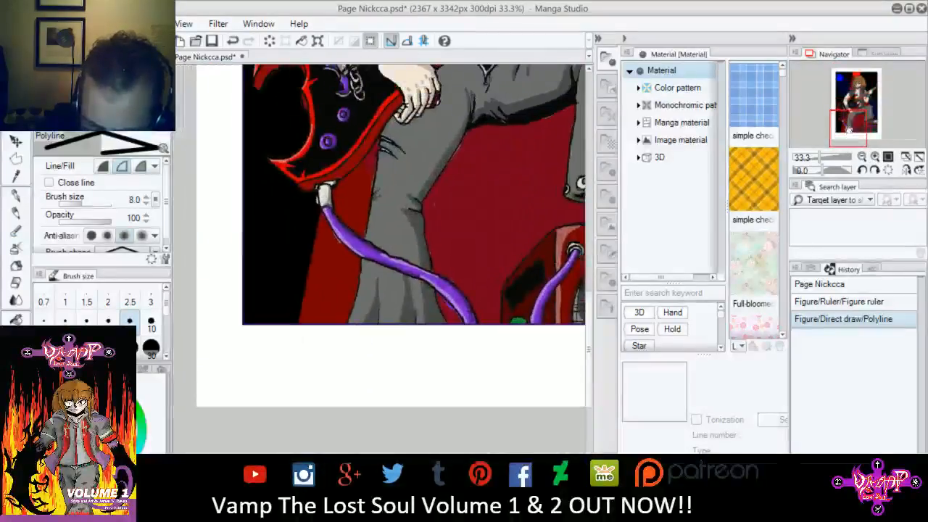
left_click(887, 157)
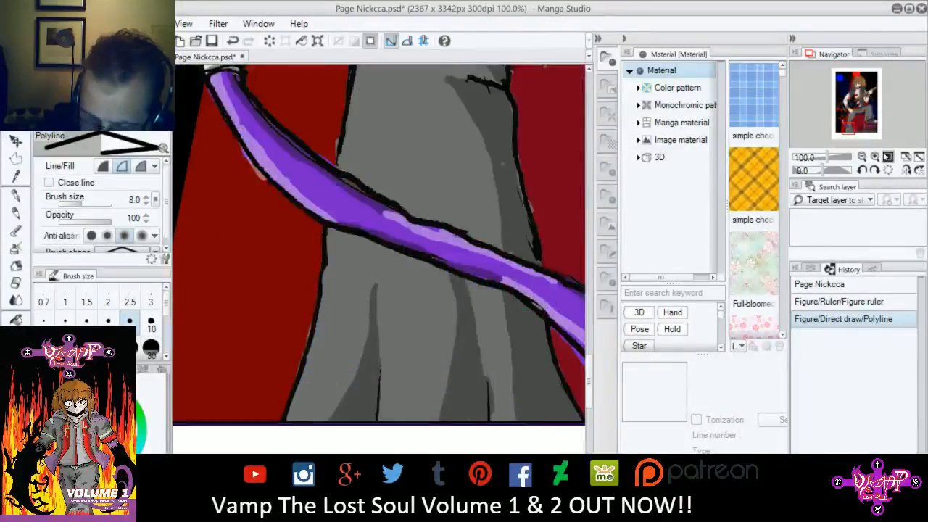
left_click(862, 157)
left_click(861, 156)
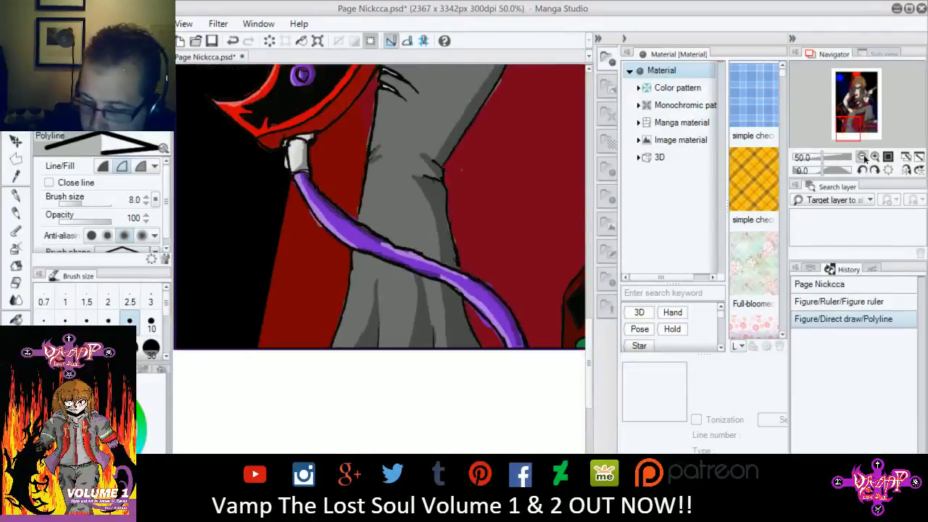
left_click(861, 157)
left_click_drag(855, 125, 864, 89)
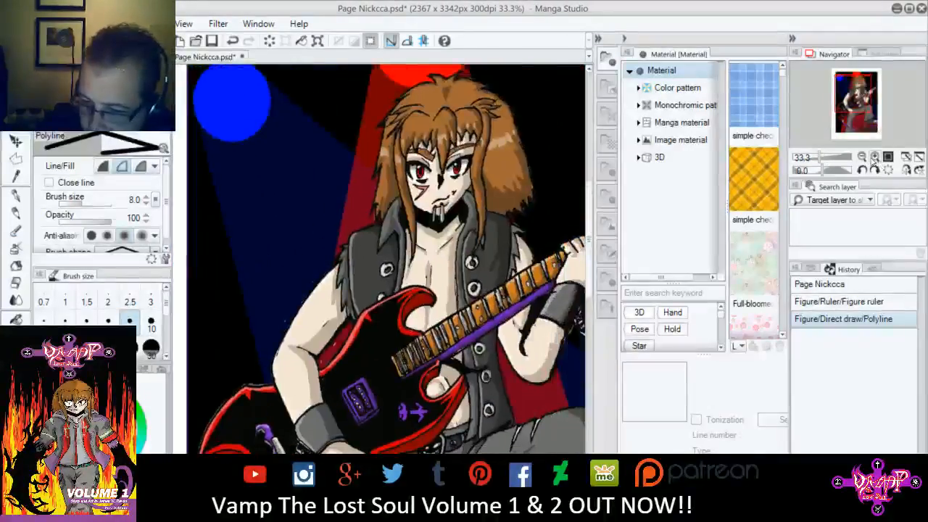
left_click(862, 157)
left_click(862, 156)
left_click(862, 157)
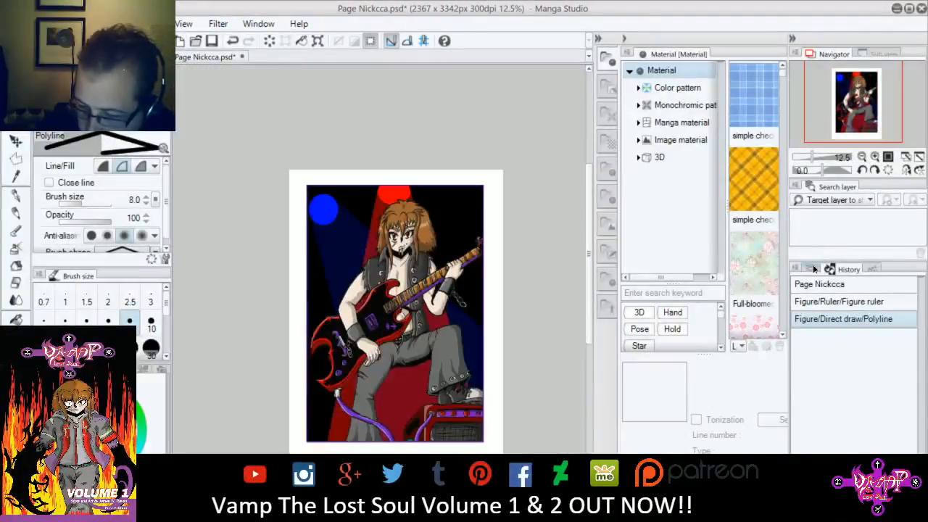
- Add a new layer directly above Layer 0
left_click(813, 269)
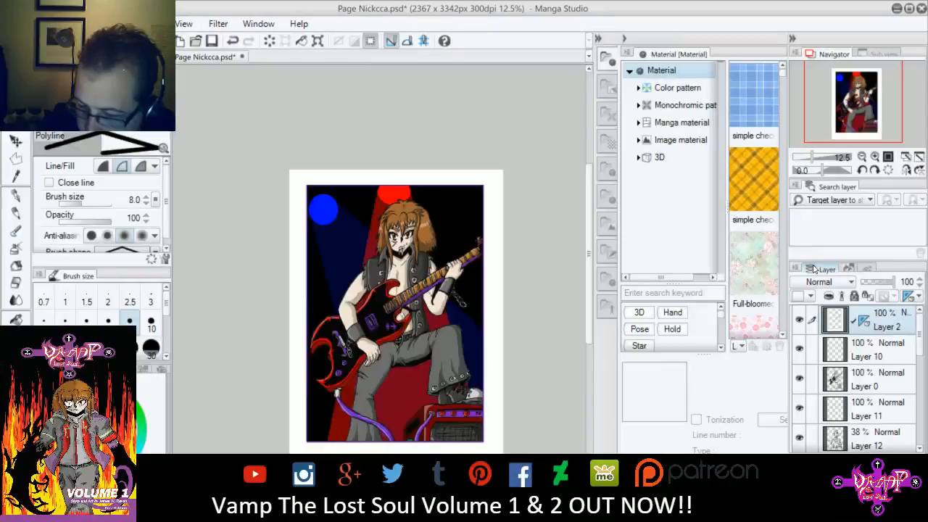
left_click(837, 354)
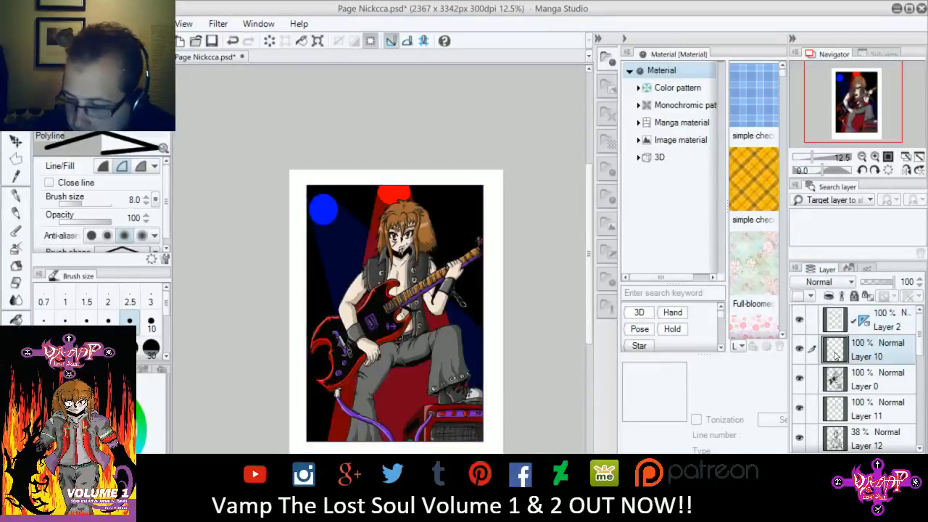
left_click(837, 377)
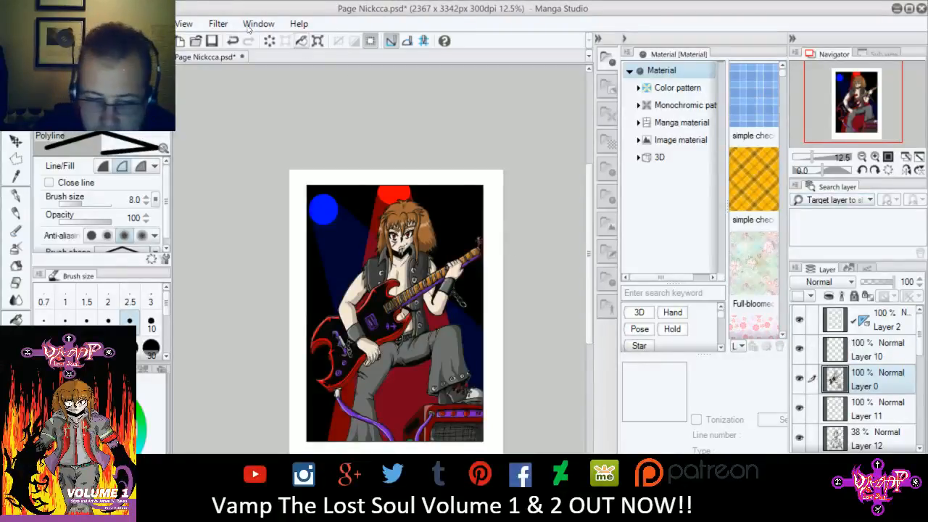
left_click(78, 24)
left_click(123, 41)
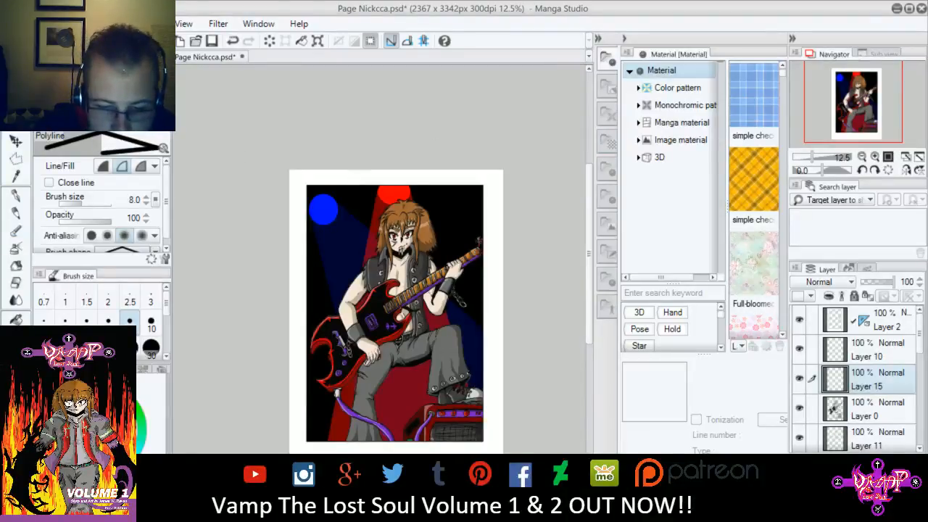
- Set up the Curve tool with a purple drawing colour and brush size 2
left_click(73, 98)
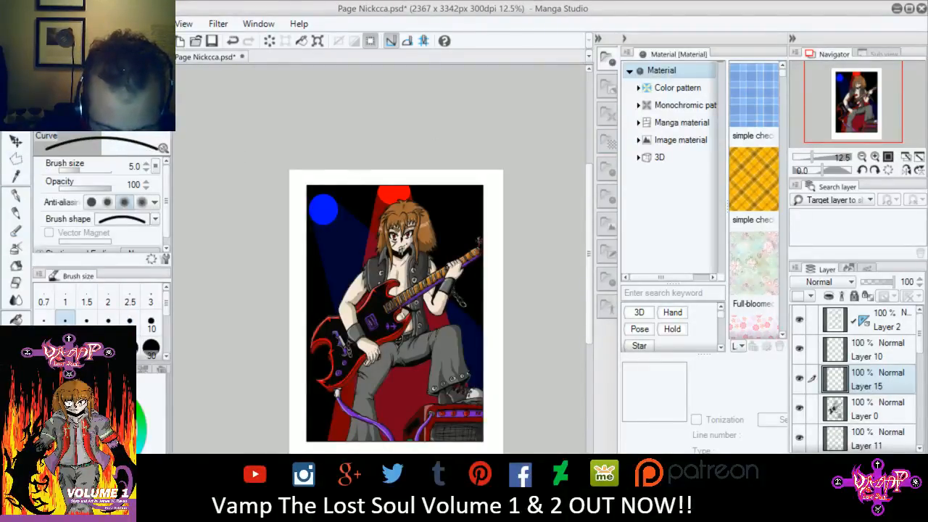
left_click(16, 177)
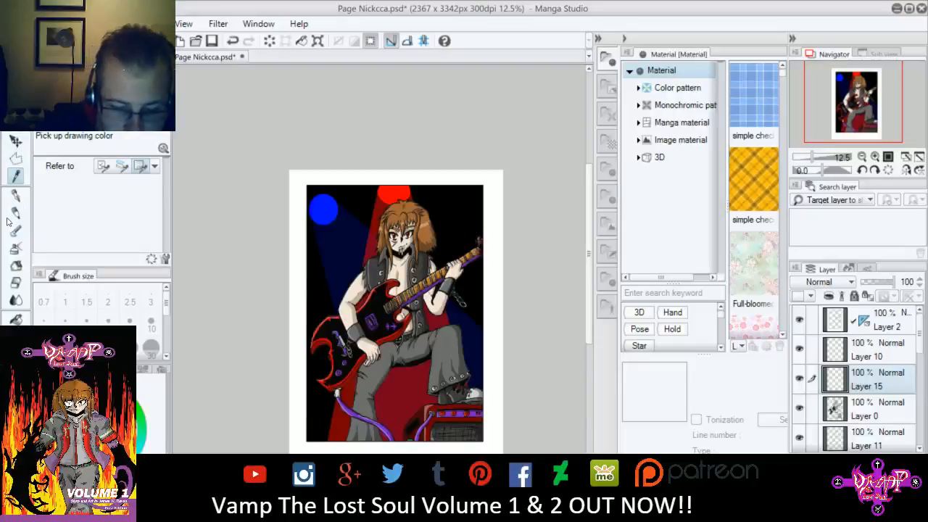
left_click(16, 354)
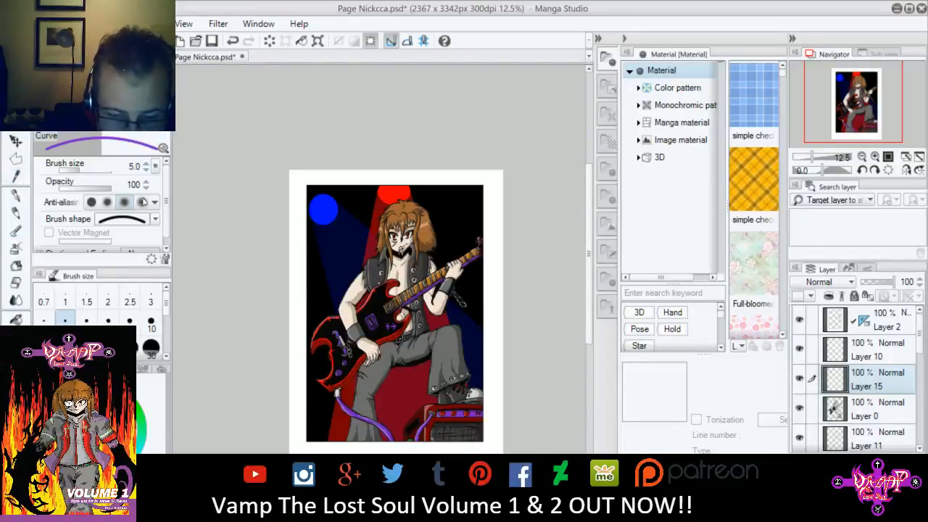
left_click(107, 302)
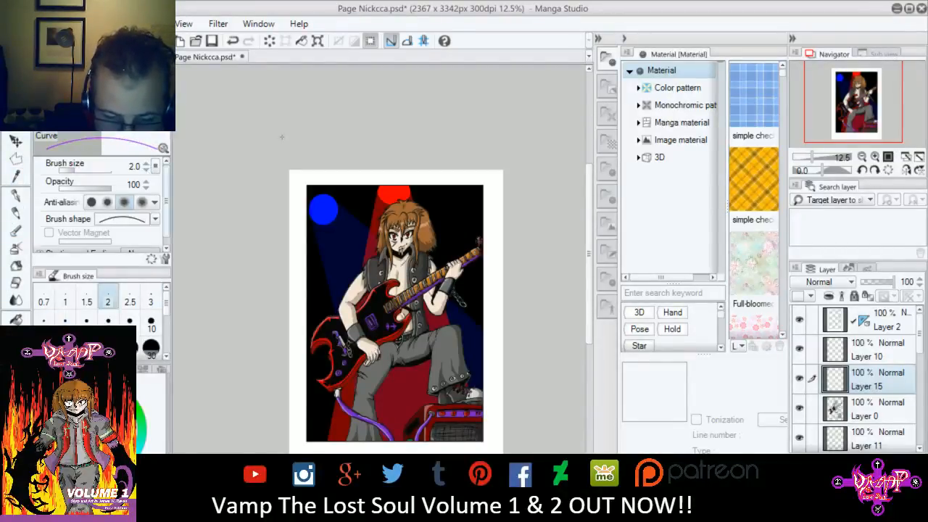
- Try a curved string line along the guitar from its bridge to the headstock, and undo it
left_click(876, 157)
left_click(877, 156)
left_click(876, 157)
left_click(876, 157)
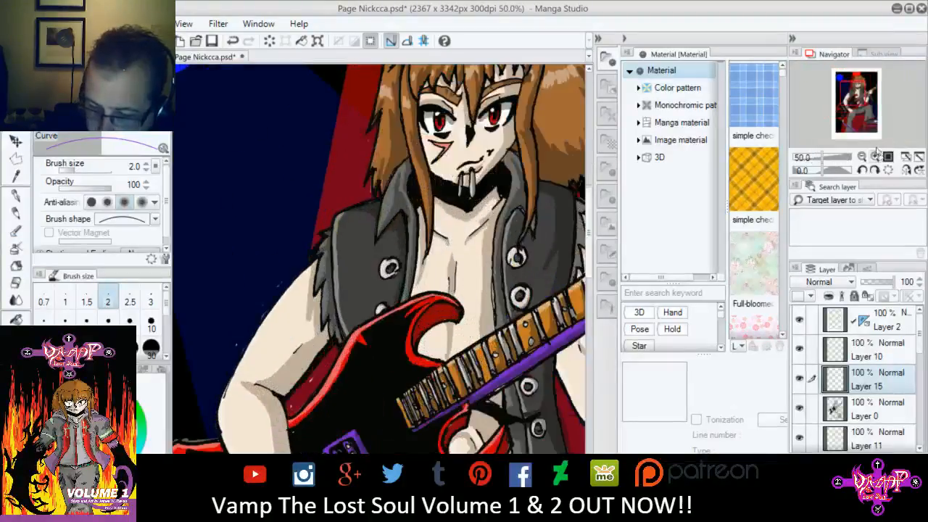
left_click_drag(848, 93, 845, 107)
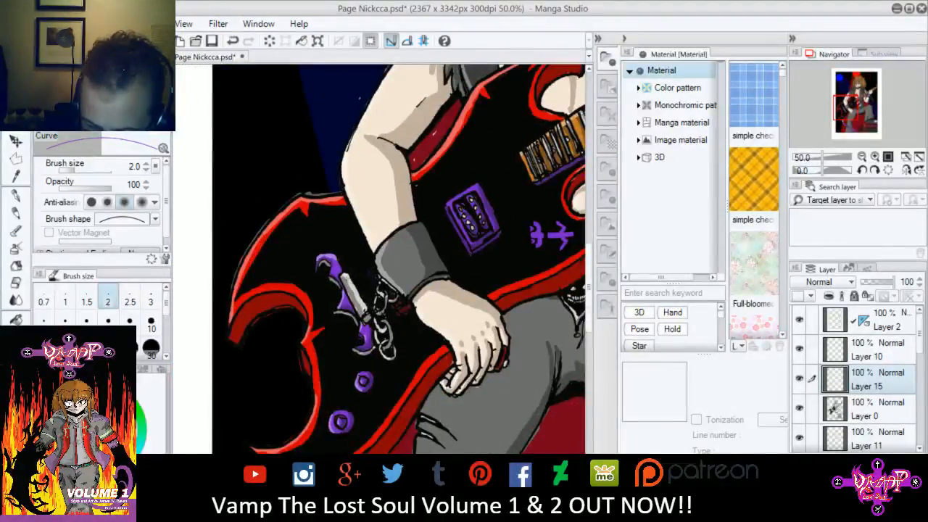
left_click_drag(347, 279, 403, 192)
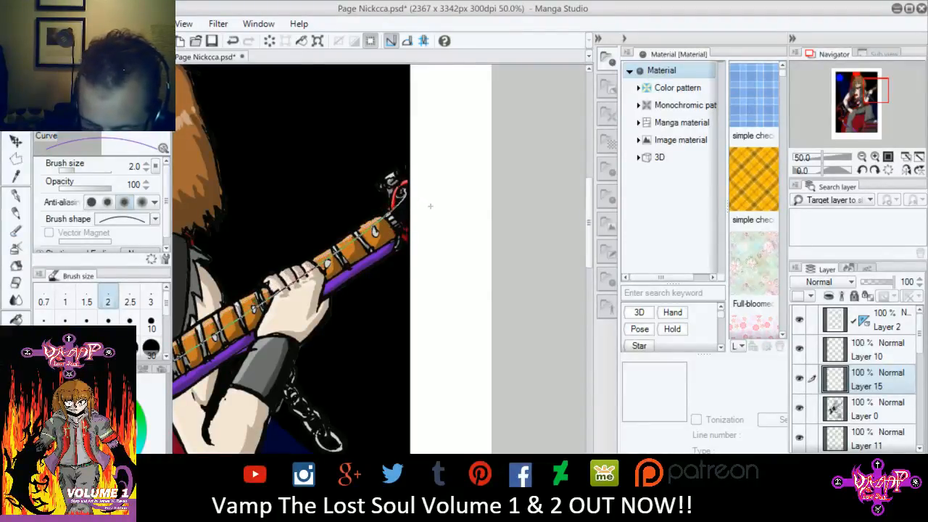
left_click_drag(406, 221, 423, 439)
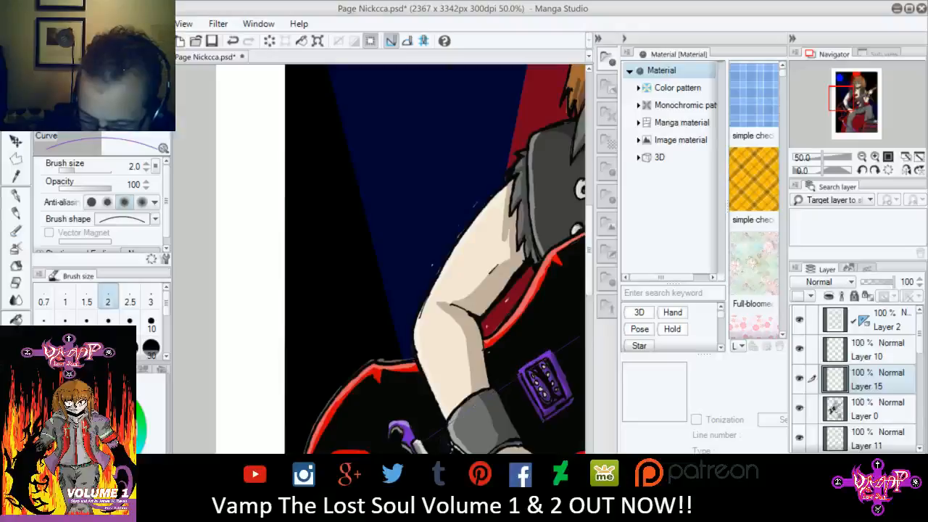
left_click_drag(851, 108, 876, 99)
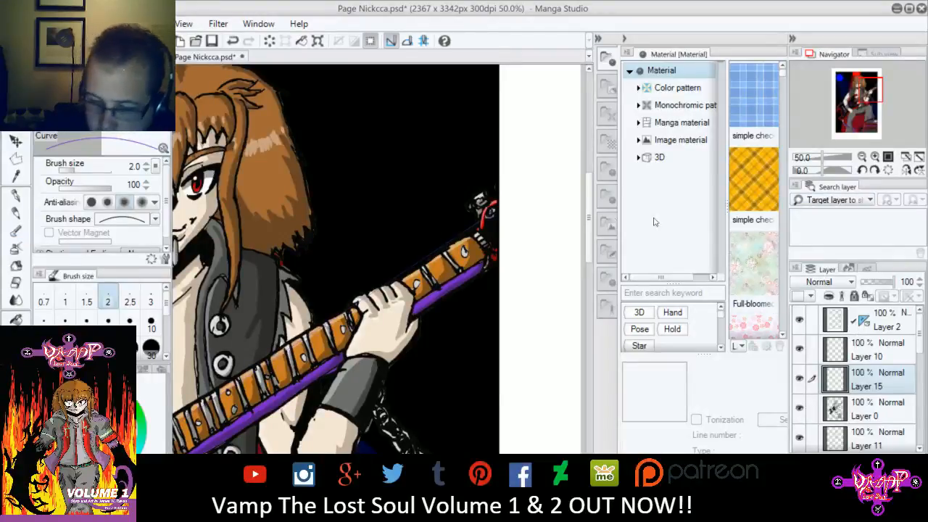
left_click(43, 24)
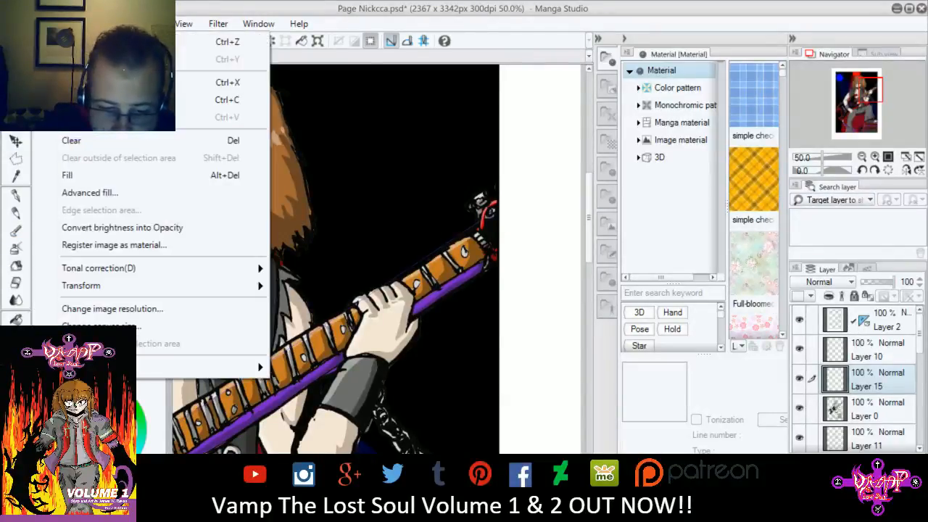
left_click(217, 41)
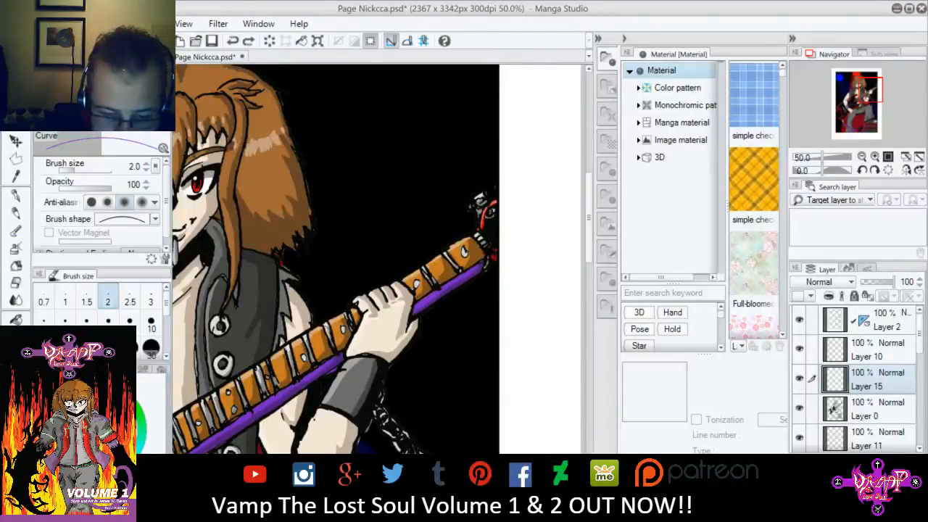
- Switch to the Straight line tool and set its brush size to 3
left_click(87, 82)
left_click(146, 171)
left_click(147, 171)
left_click(147, 171)
left_click(146, 171)
left_click(147, 171)
left_click(147, 171)
left_click(147, 171)
left_click(147, 171)
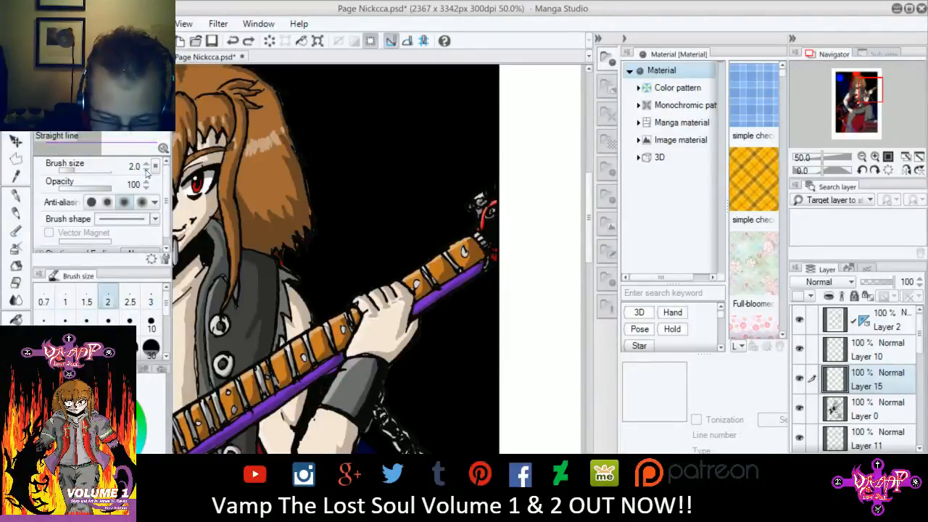
left_click(146, 164)
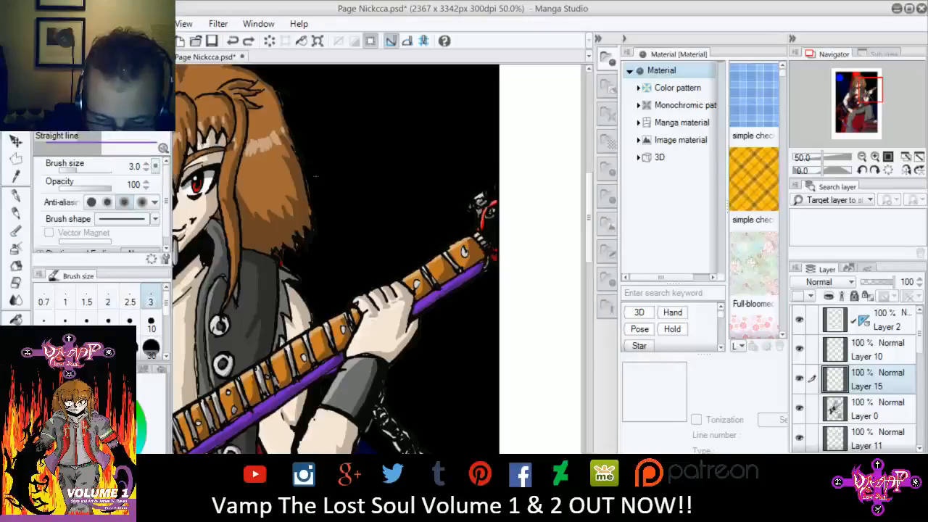
- Try a straight string line along the guitar neck up to the headstock, and undo it
mouse_move(481, 235)
left_mouse_down()
mouse_move(413, 326)
mouse_move(322, 328)
mouse_move(281, 452)
mouse_move(519, 291)
mouse_move(523, 306)
left_mouse_up()
left_click_drag(836, 109, 877, 88)
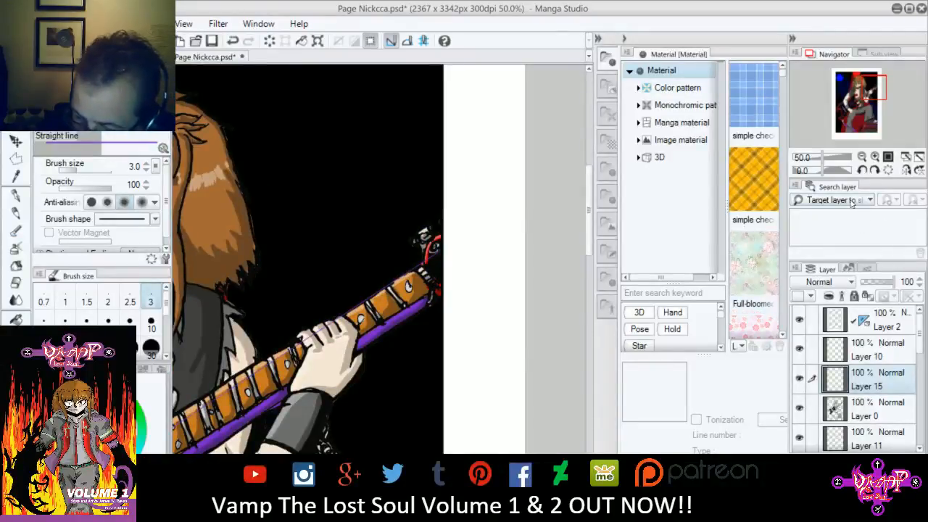
left_click(41, 24)
left_click(72, 42)
left_click(40, 24)
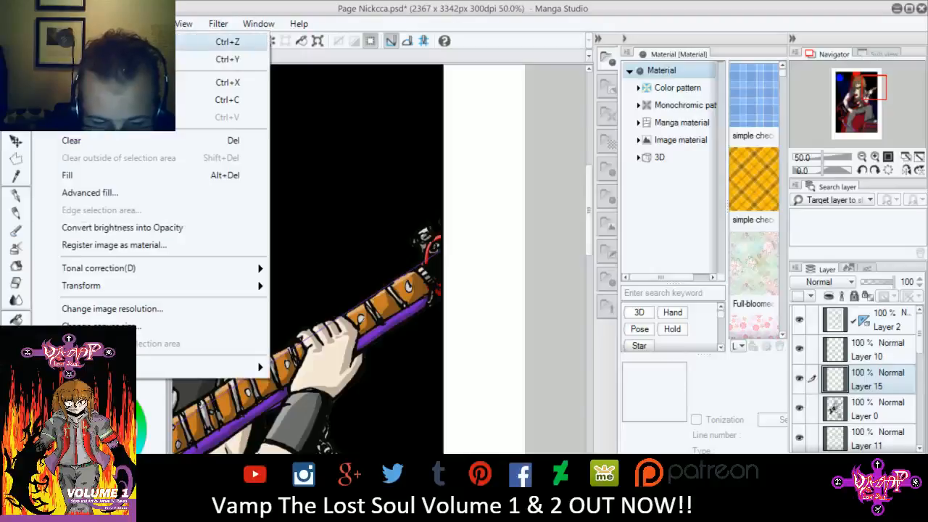
left_click(73, 41)
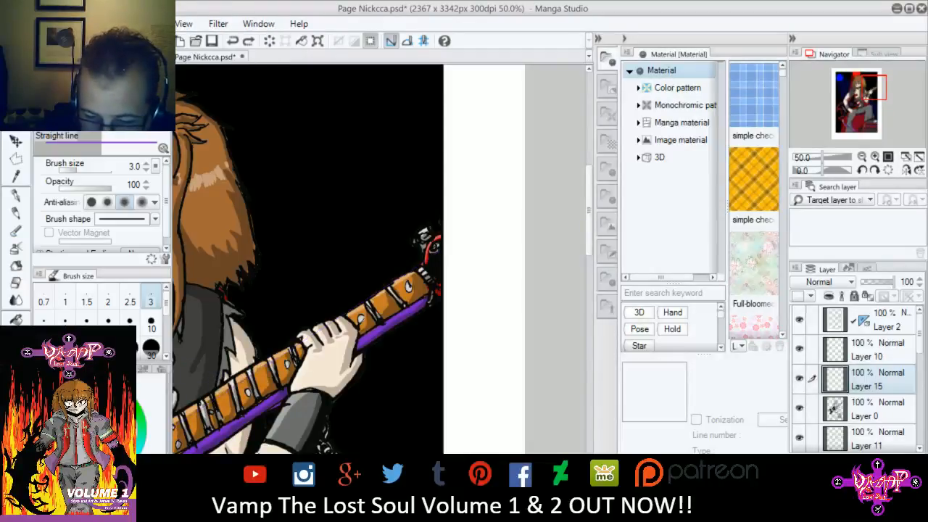
- Draw the first straight purple strings from the guitar's bridge along the neck to the headstock, undoing misplaced attempts
left_click_drag(443, 252, 314, 448)
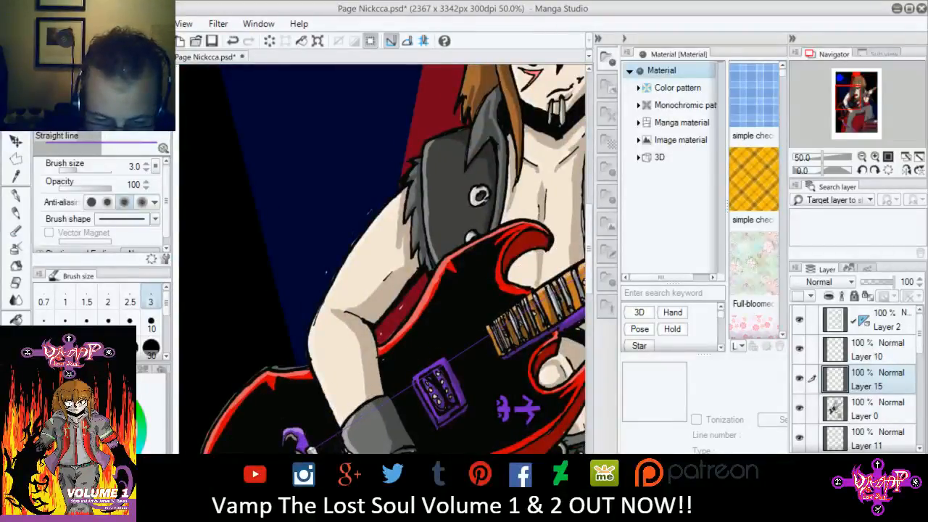
left_click(42, 24)
left_click(73, 41)
left_click(42, 24)
left_click(73, 41)
left_click_drag(858, 92, 881, 88)
mouse_move(478, 191)
left_mouse_down()
mouse_move(335, 303)
mouse_move(171, 395)
mouse_move(288, 290)
mouse_move(259, 303)
mouse_move(225, 290)
mouse_move(207, 297)
mouse_move(487, 109)
mouse_move(581, 66)
mouse_move(403, 90)
mouse_move(171, 279)
mouse_move(166, 328)
left_mouse_up()
left_click_drag(161, 362, 161, 350)
left_click(43, 24)
left_click(72, 41)
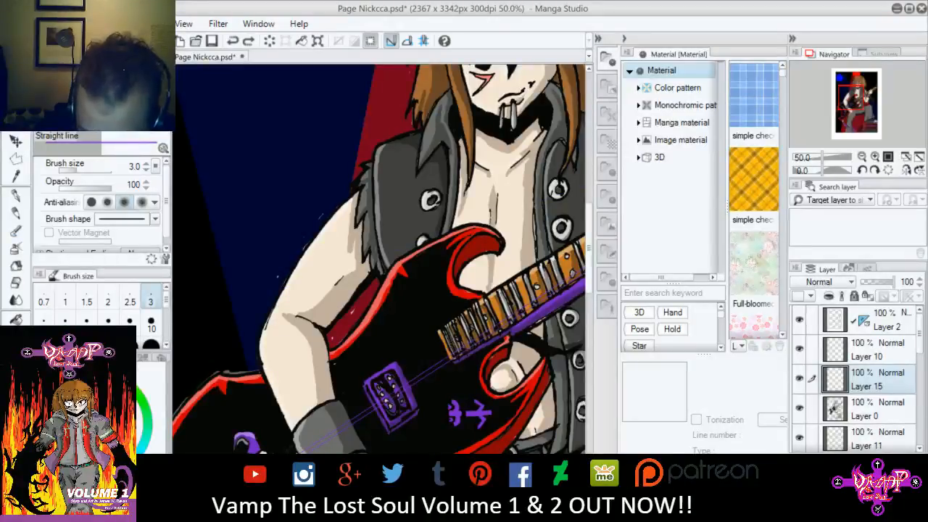
- Draw the remaining parallel straight strings from the bridge, across the fretting hand, to the end of the neck
mouse_move(499, 326)
left_mouse_down()
mouse_move(582, 181)
mouse_move(256, 155)
mouse_move(286, 89)
mouse_move(580, 80)
mouse_move(558, 107)
left_mouse_up()
left_click_drag(549, 104, 335, 101)
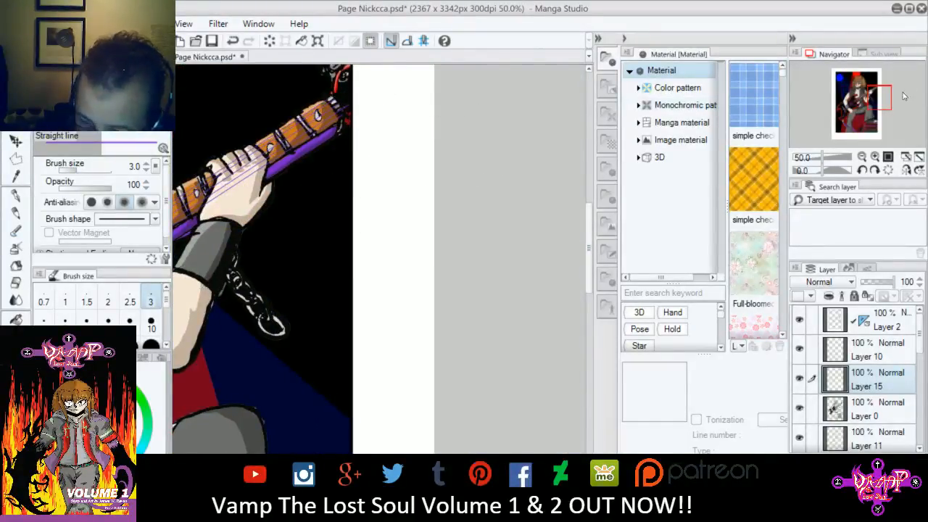
mouse_move(875, 96)
left_mouse_down()
mouse_move(858, 102)
mouse_move(861, 89)
left_mouse_up()
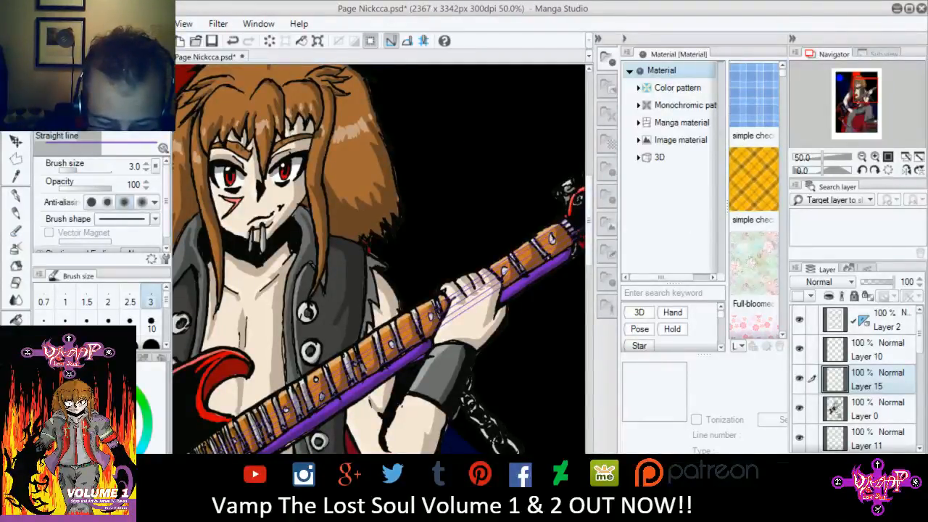
- Draw the uppermost string's curved continuation from the nut across the headstock using the Curve tool at brush size 3
left_click(116, 94)
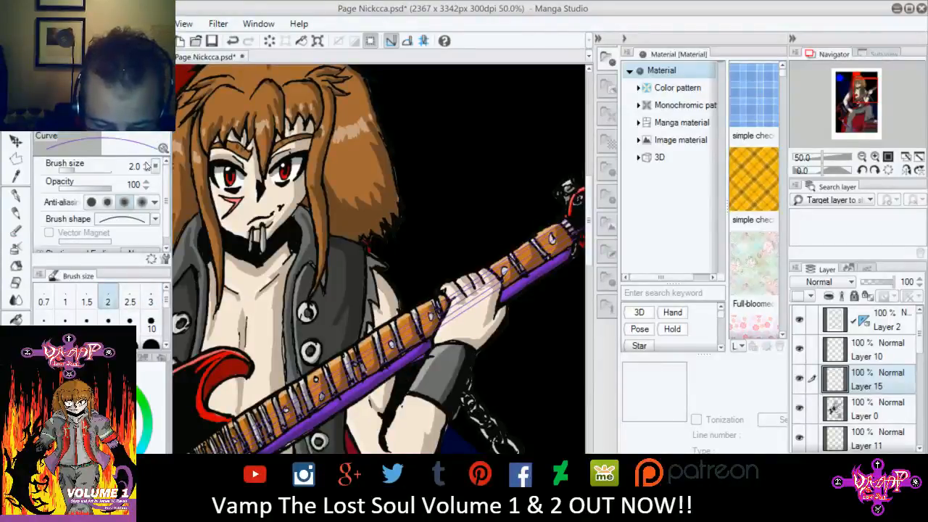
left_click(146, 163)
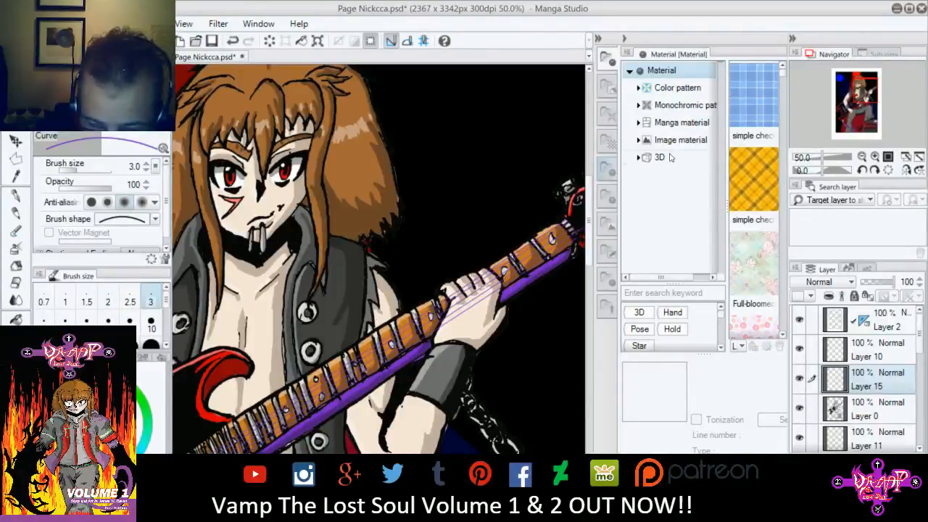
left_click(875, 156)
left_click(874, 156)
left_click_drag(857, 98, 874, 87)
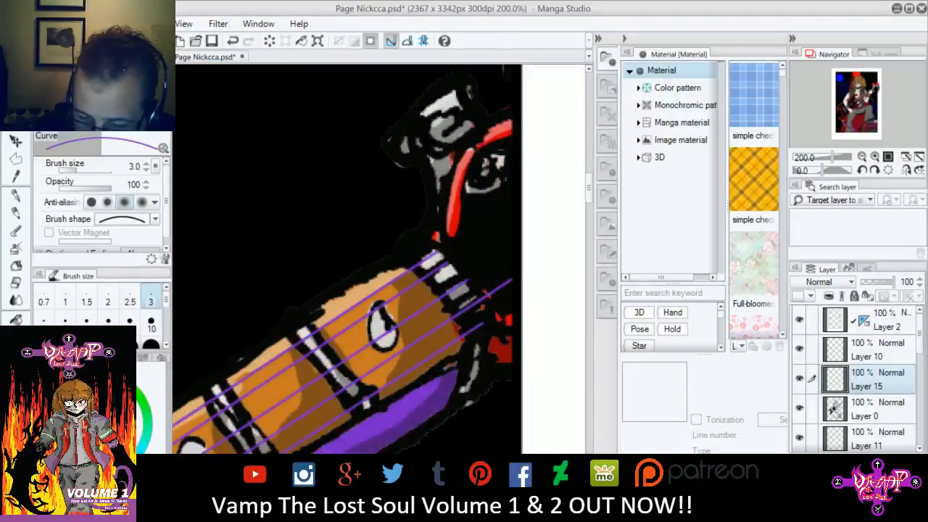
mouse_move(434, 254)
left_mouse_down()
mouse_move(516, 187)
mouse_move(516, 162)
left_mouse_up()
left_click(478, 259)
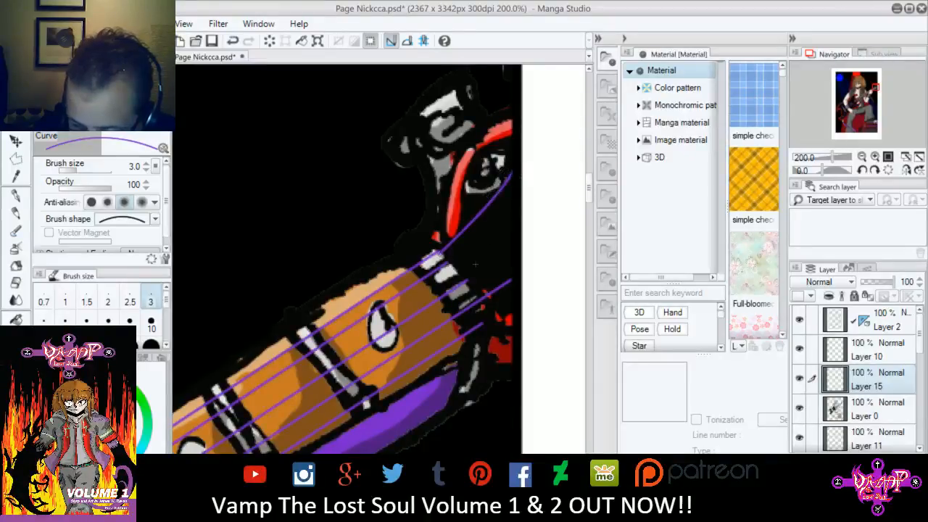
- Draw curved continuations for the other strings from the nut across the headstock to the artwork's edge
left_click_drag(446, 263, 535, 182)
left_click(535, 200)
left_click_drag(465, 281, 542, 210)
left_click(517, 246)
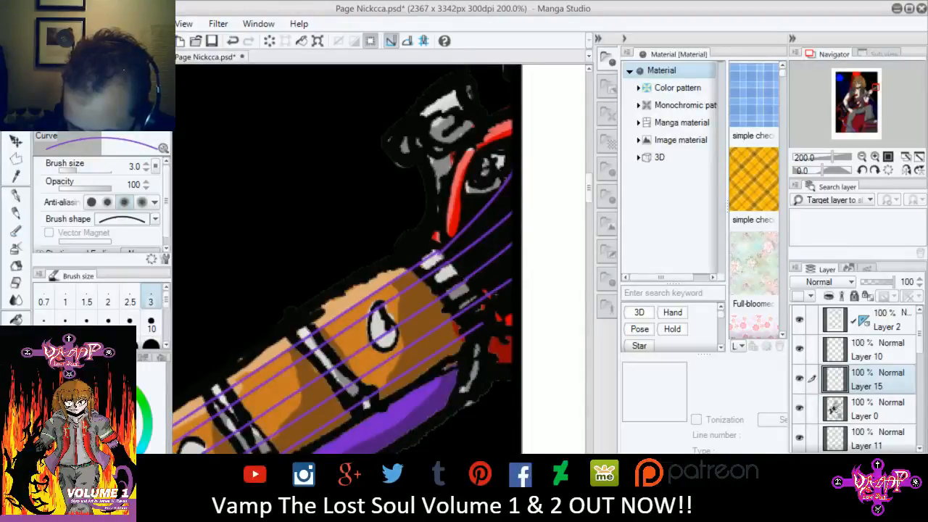
left_click_drag(481, 322, 563, 266)
left_click(533, 284)
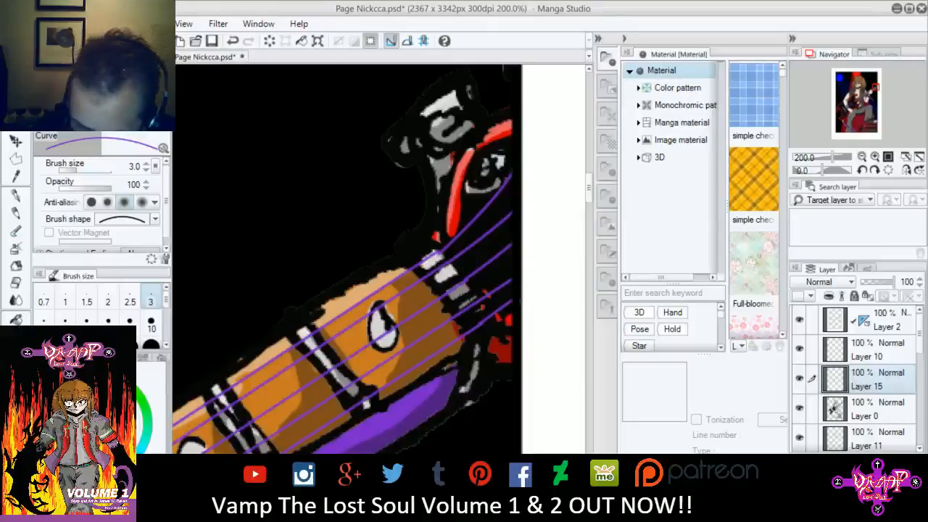
- Add another straight string from the upper end of the bridge to the headstock and continue it with a curve
left_click_drag(874, 88, 875, 88)
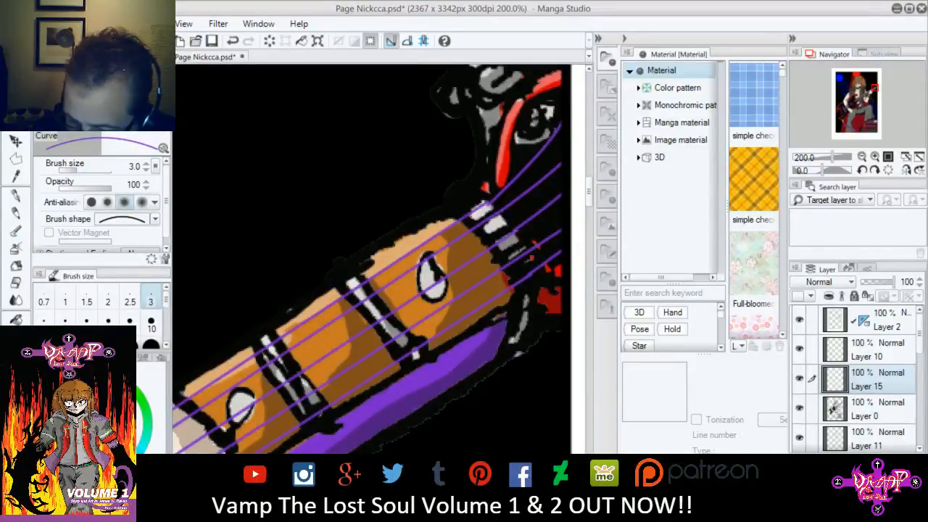
left_click_drag(882, 92, 847, 107)
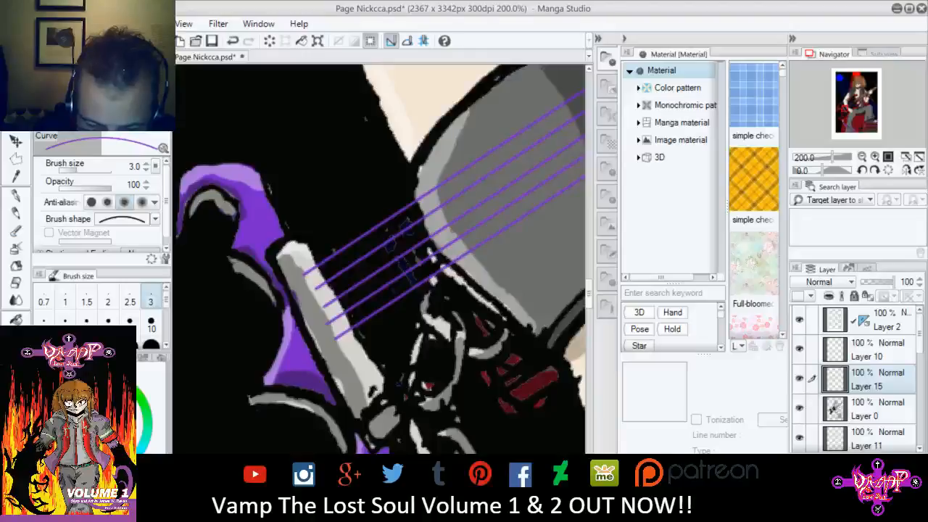
key("comma")
left_click_drag(304, 262, 380, 382)
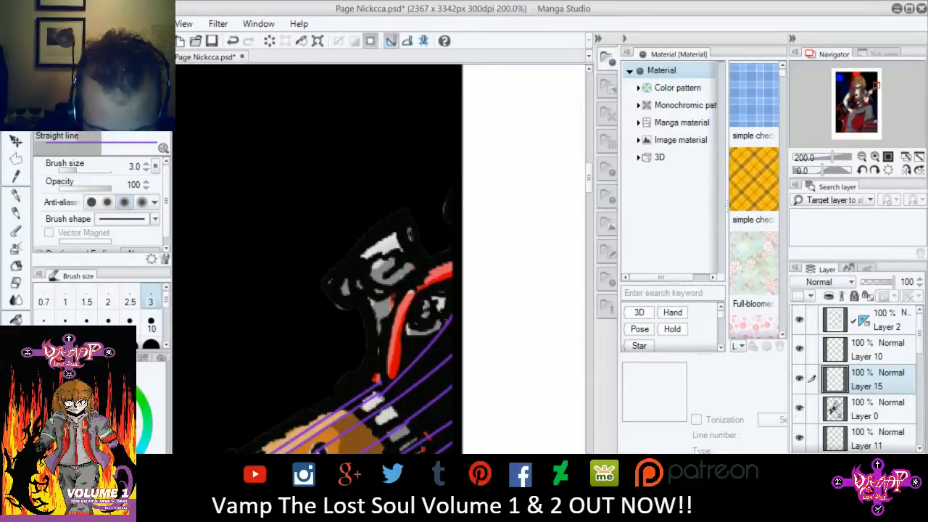
left_click(94, 89)
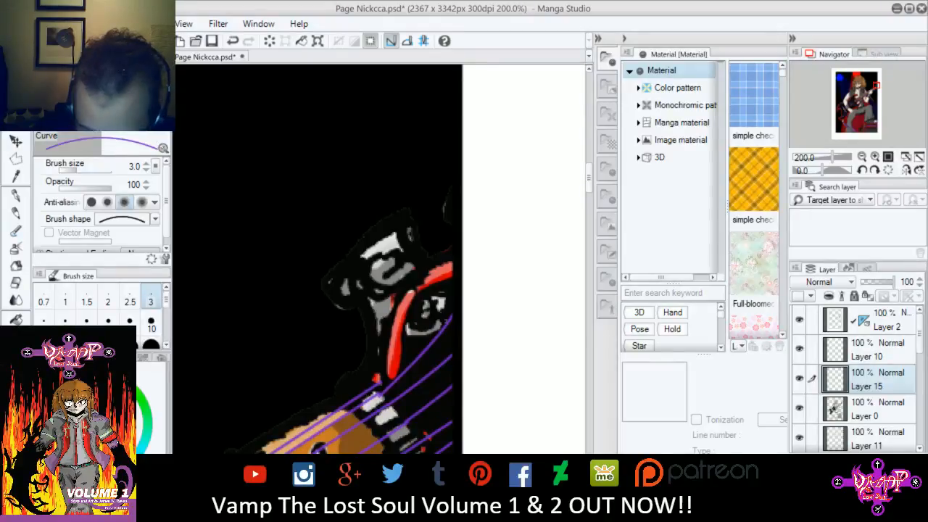
left_click_drag(382, 378, 433, 329)
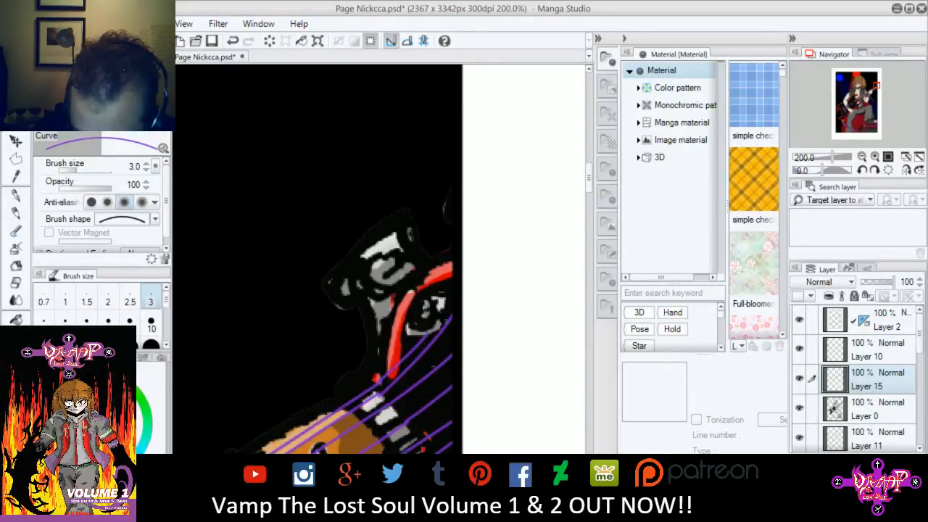
- Examine the finished strings on the guitar body and neck at several magnifications
left_click(862, 157)
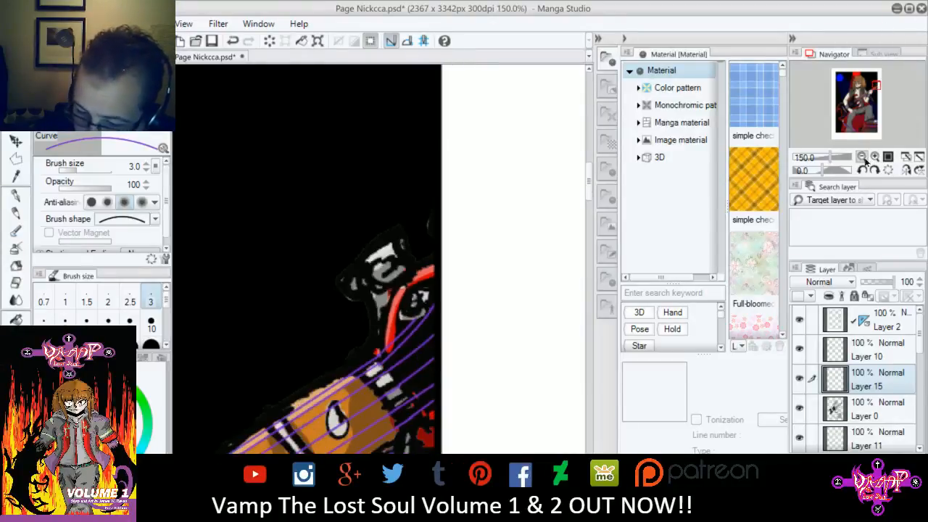
left_click(861, 157)
left_click(862, 156)
left_click(863, 158)
left_click(863, 158)
left_click_drag(871, 131, 807, 138)
left_click(875, 157)
left_click(875, 157)
left_click(874, 156)
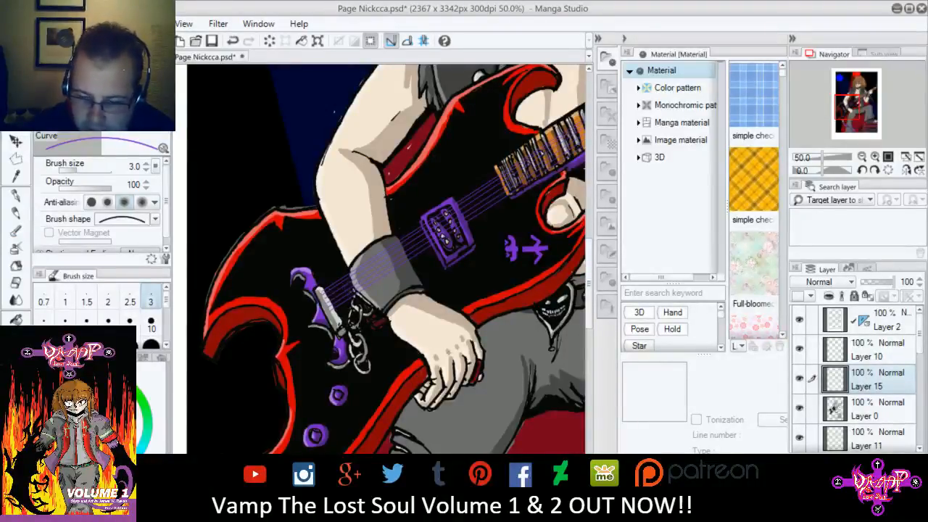
key("ctrl+minus")
key("ctrl+minus")
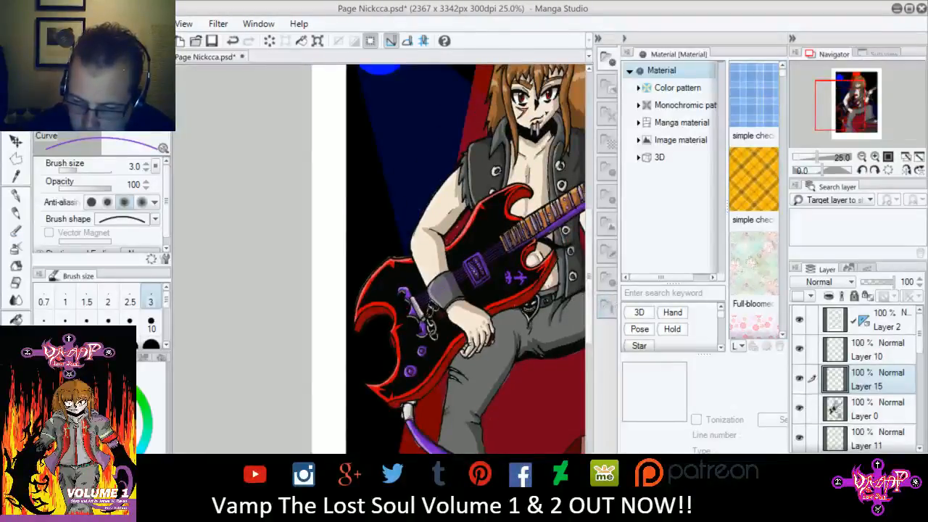
scroll(512, 340, "up", 3)
scroll(471, 250, "down", 3)
scroll(461, 305, "up", 4)
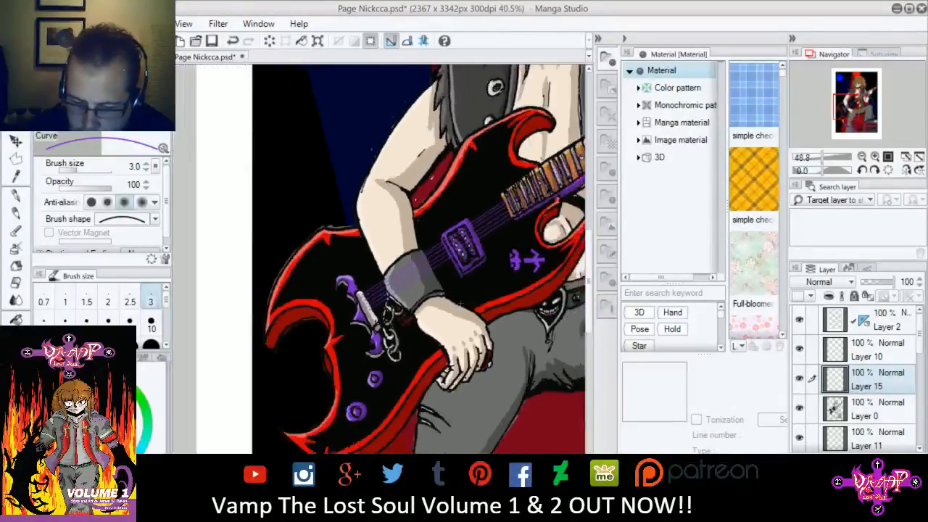
scroll(461, 305, "down", 5)
scroll(461, 304, "up", 2)
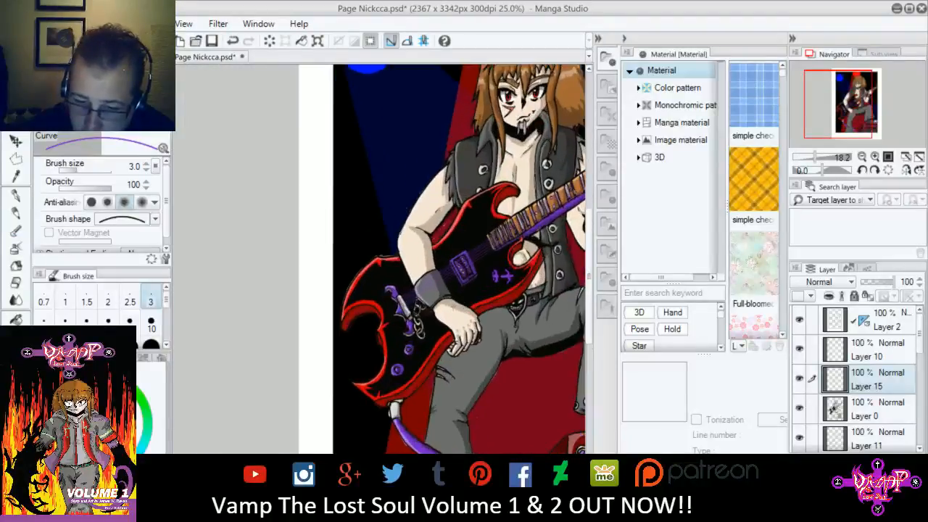
scroll(461, 300, "up", 2)
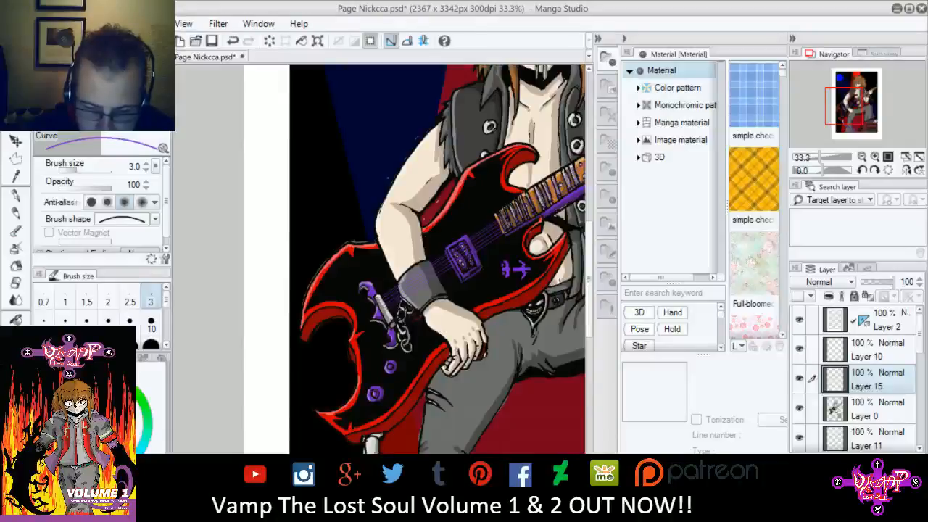
- Outline the strings crossing the strumming arm's wristband with a Polyline selection and delete them
left_click(16, 158)
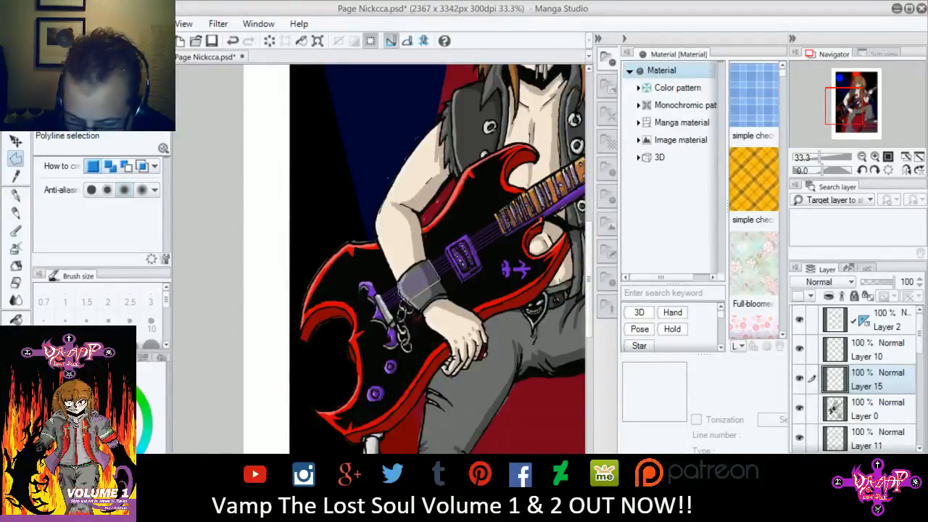
left_click(411, 301)
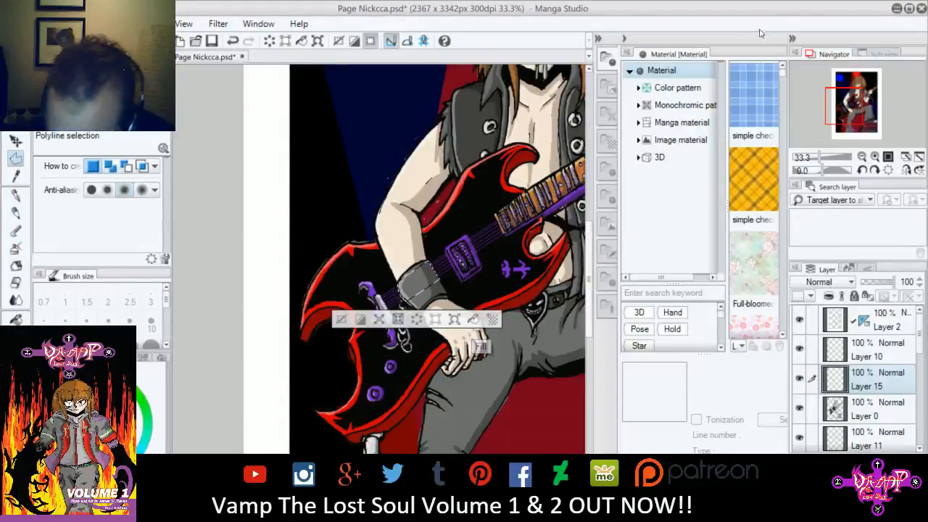
left_click(875, 157)
left_click(874, 156)
left_click(875, 157)
left_click(874, 156)
left_click_drag(843, 107, 847, 109)
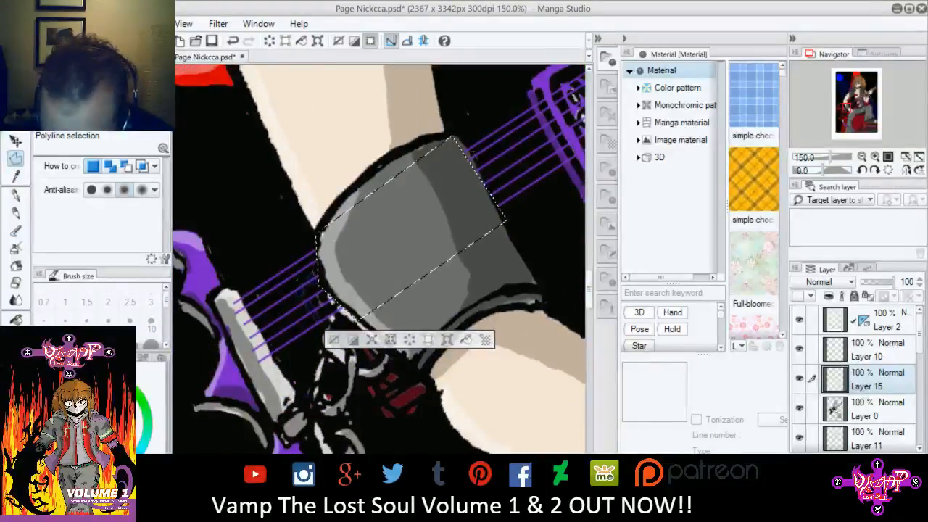
left_click(468, 144)
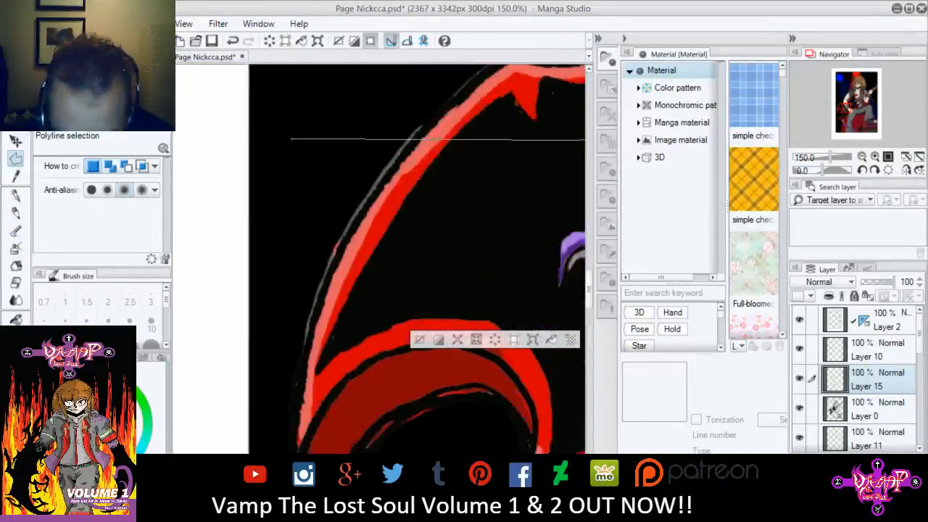
double_click(356, 140)
left_click_drag(839, 109, 848, 109)
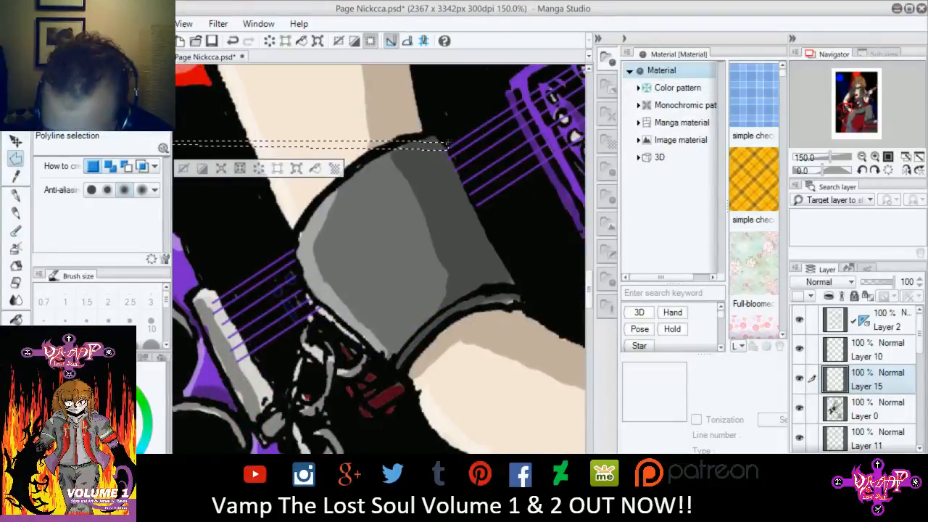
- Make a triangular Polyline selection along the wristband's edge facing the pickup and nudge it slightly left and up
left_click(448, 142)
left_click(482, 227)
double_click(414, 241)
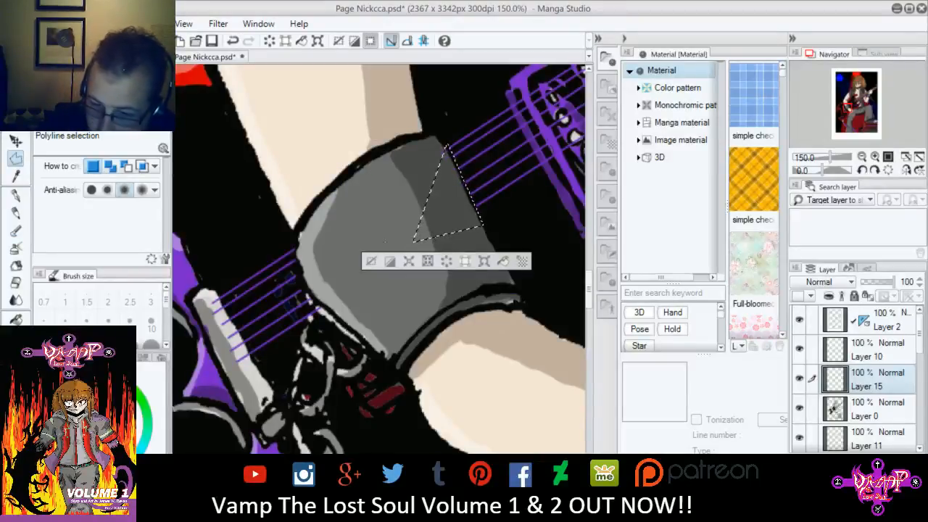
key("Left")
key("Left")
key("Up")
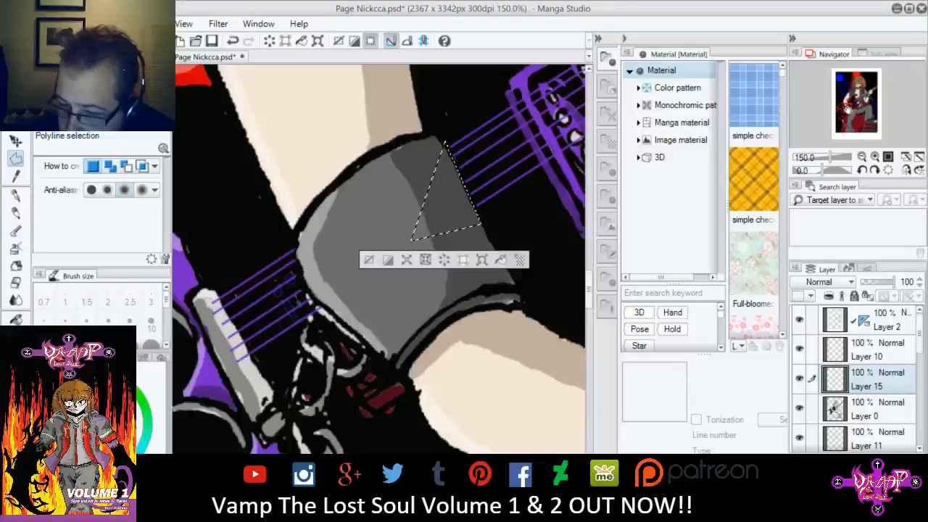
- Outline the fretting hand with a Polyline selection and delete the strings that cross it
left_click_drag(847, 109, 870, 93)
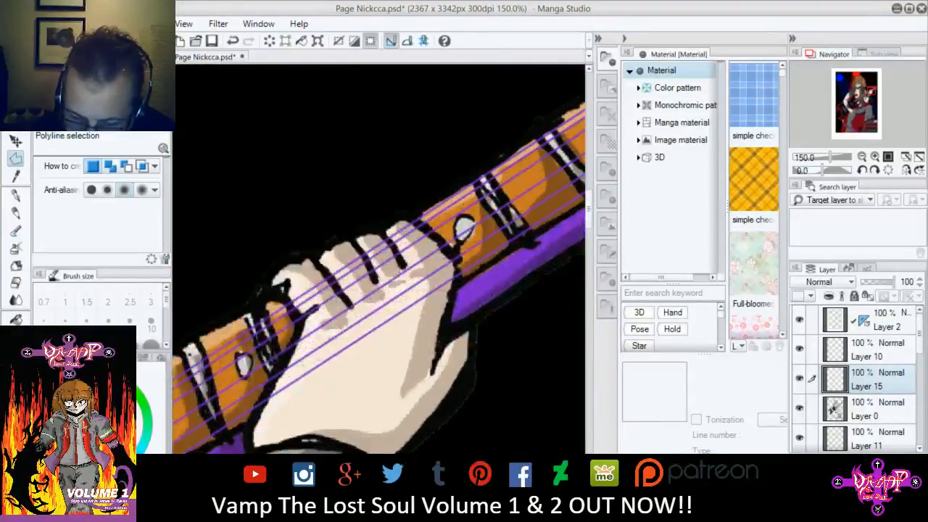
left_click(253, 403)
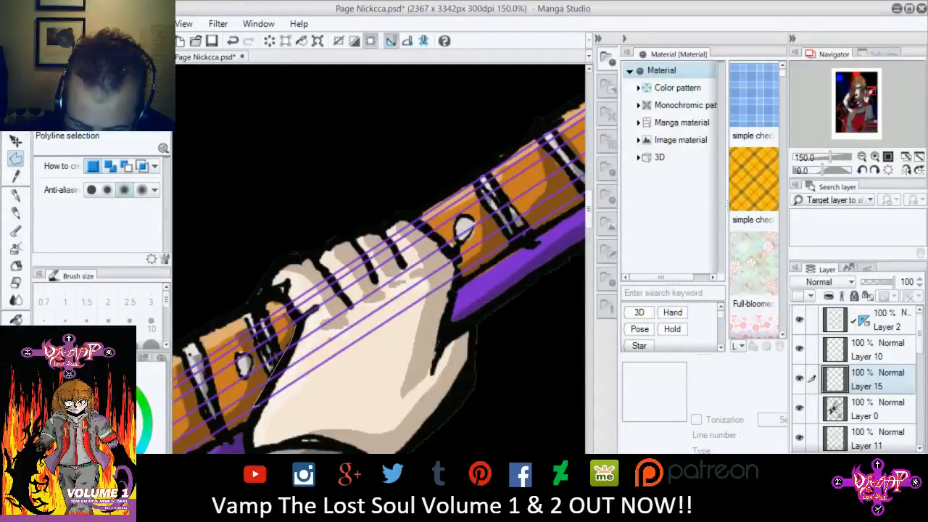
left_click(287, 300)
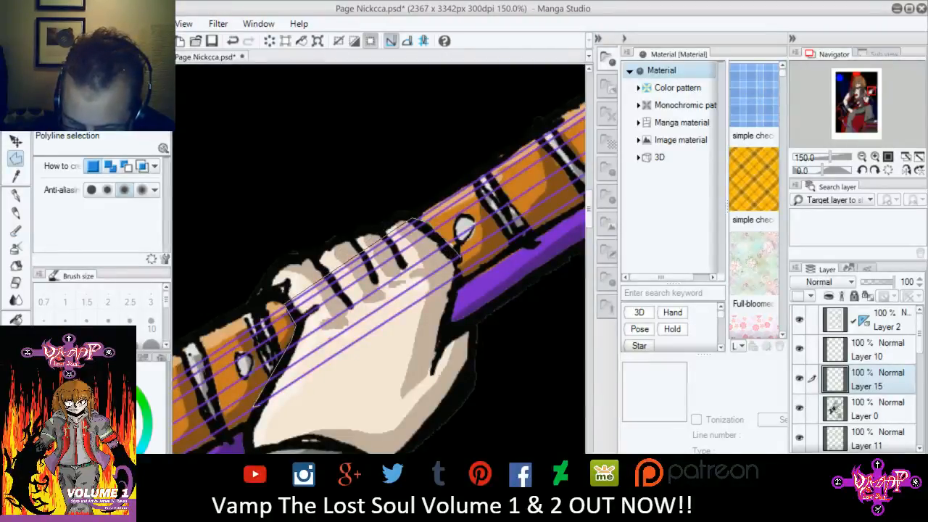
left_click(462, 288)
double_click(377, 385)
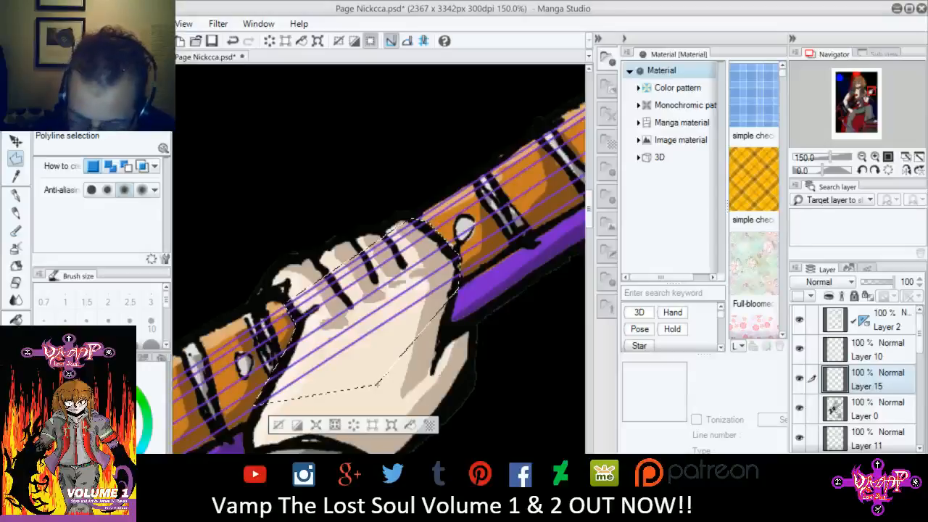
key("Delete")
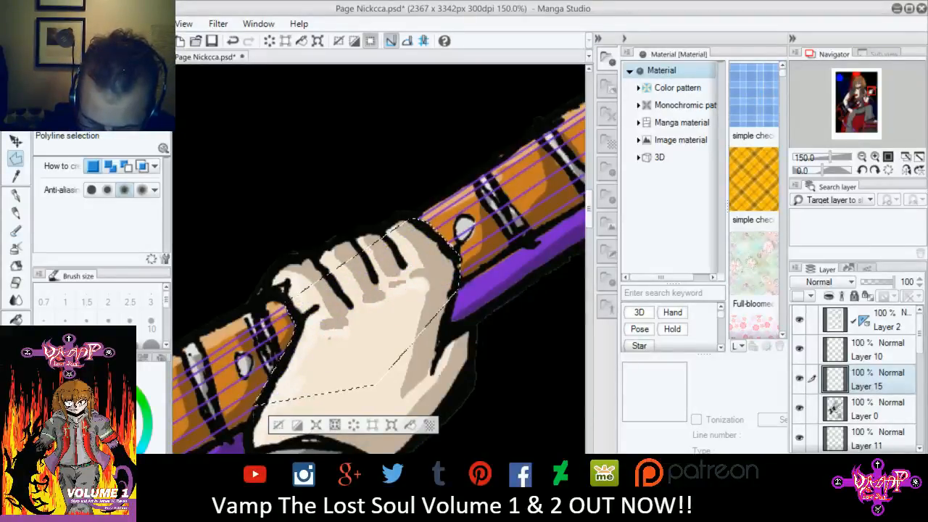
left_click(251, 417)
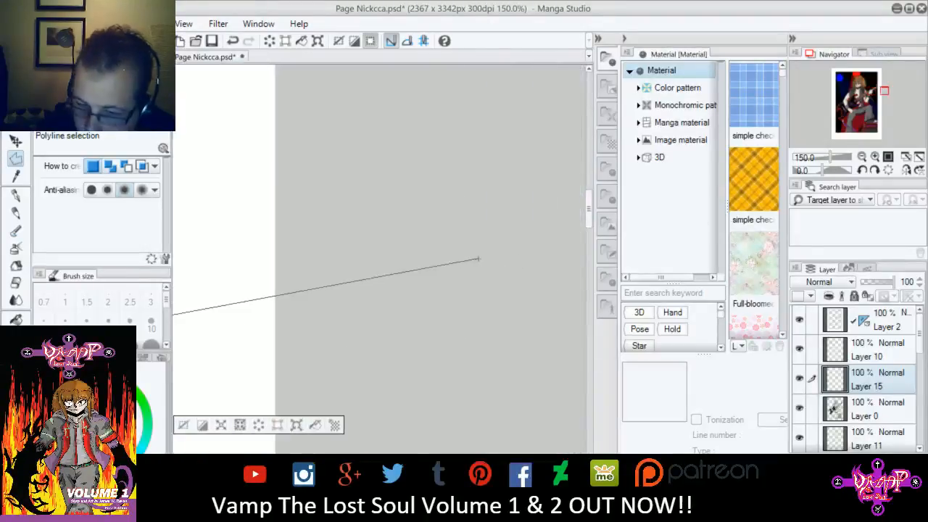
double_click(479, 258)
left_click(861, 156)
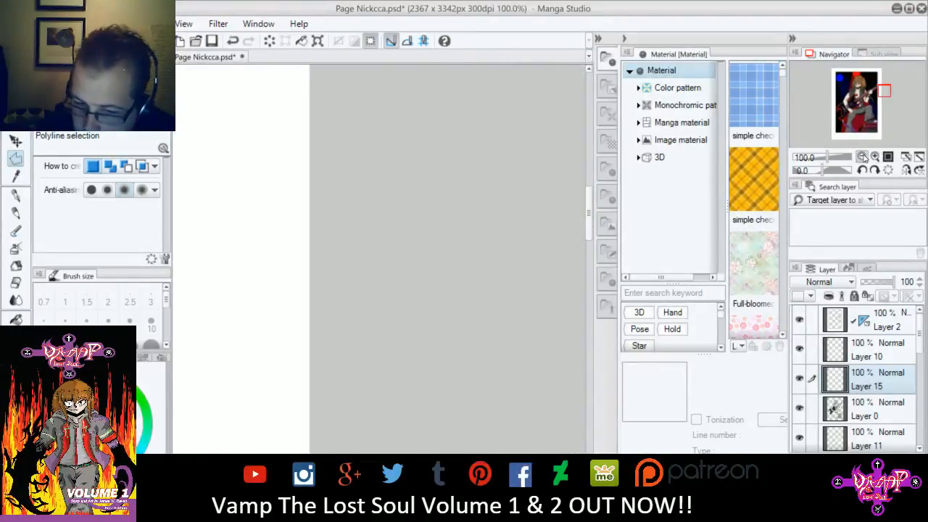
- Examine the full page at reduced magnification, then the guitarist with the finished strings at 25%
left_click(860, 157)
left_click(861, 156)
left_click(862, 157)
left_click(862, 157)
left_click(862, 158)
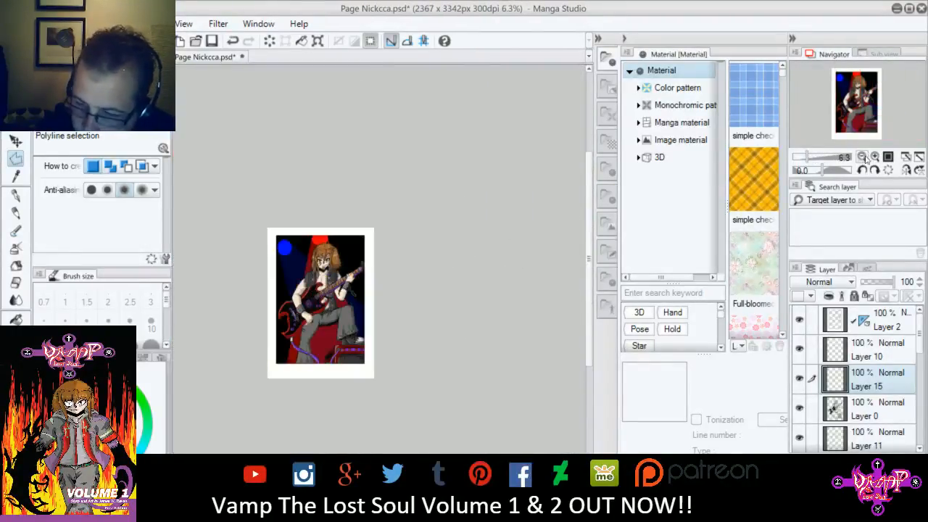
left_click(874, 158)
left_click(874, 157)
left_click_drag(878, 101, 860, 102)
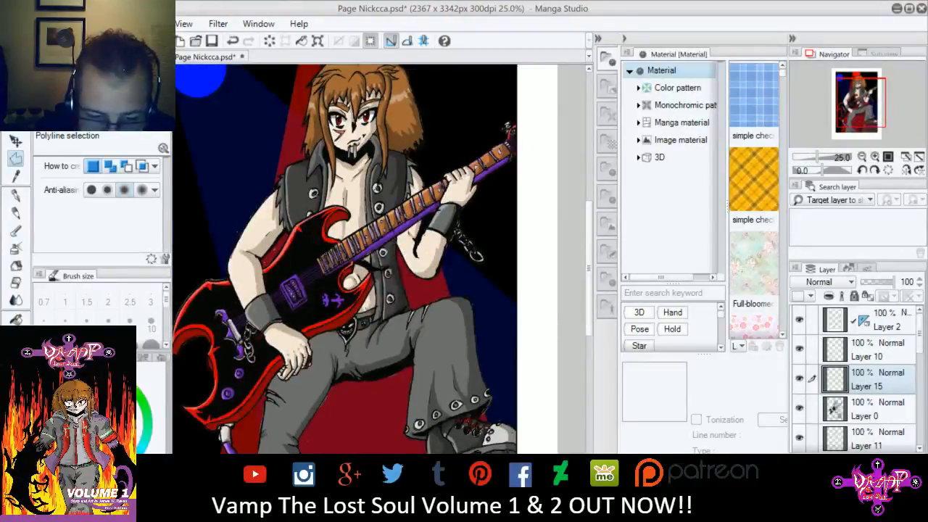
- Save the page to its existing file Page Nickcca.psd
left_click(12, 24)
left_click(45, 117)
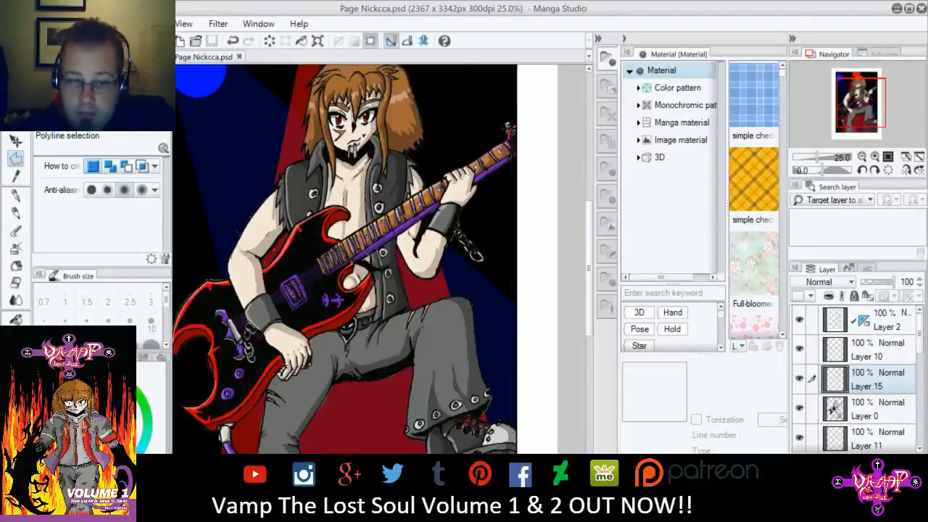
left_click(12, 24)
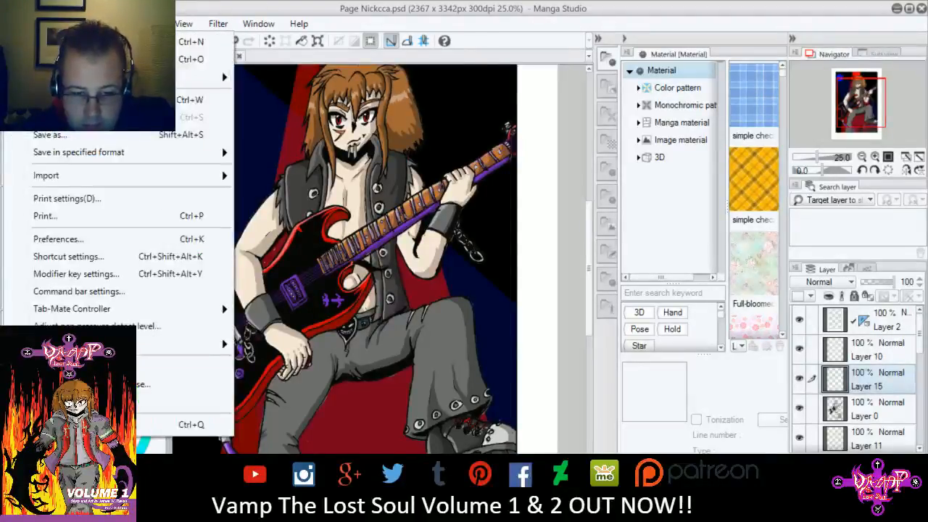
left_click(716, 93)
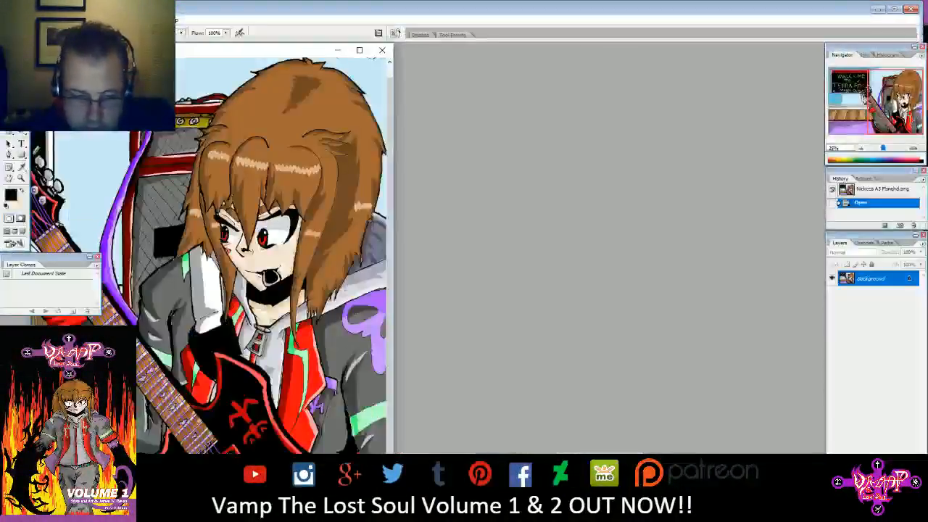
- Switch to Photoshop and open Page Nickcca.psd from the recently used files
left_click(10, 20)
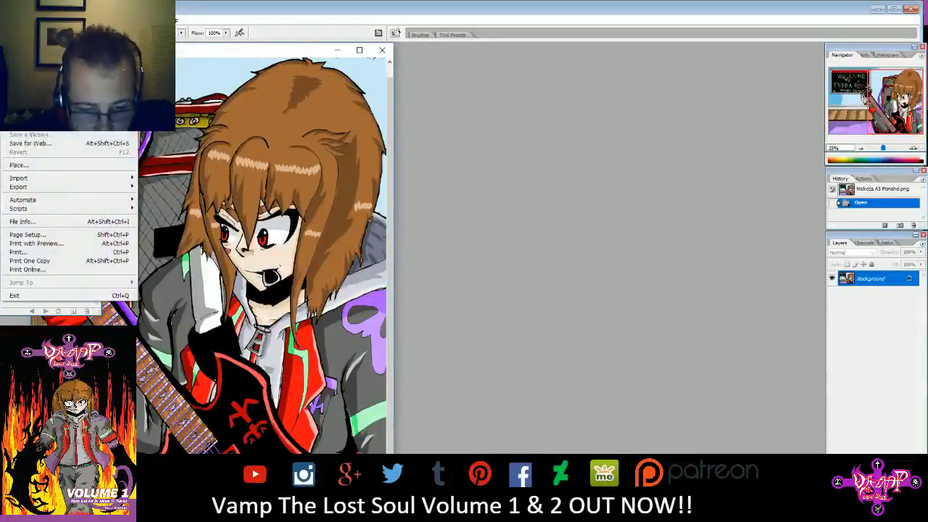
mouse_move(44, 65)
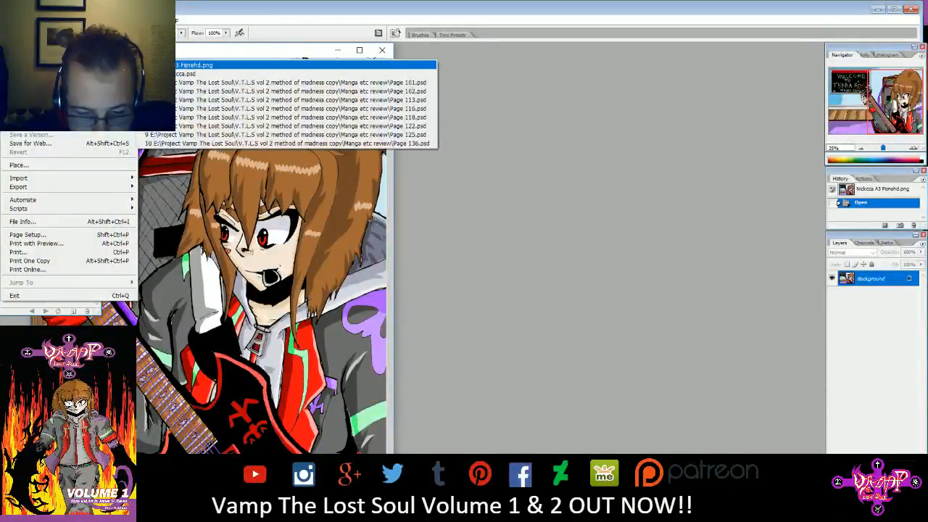
left_click(208, 76)
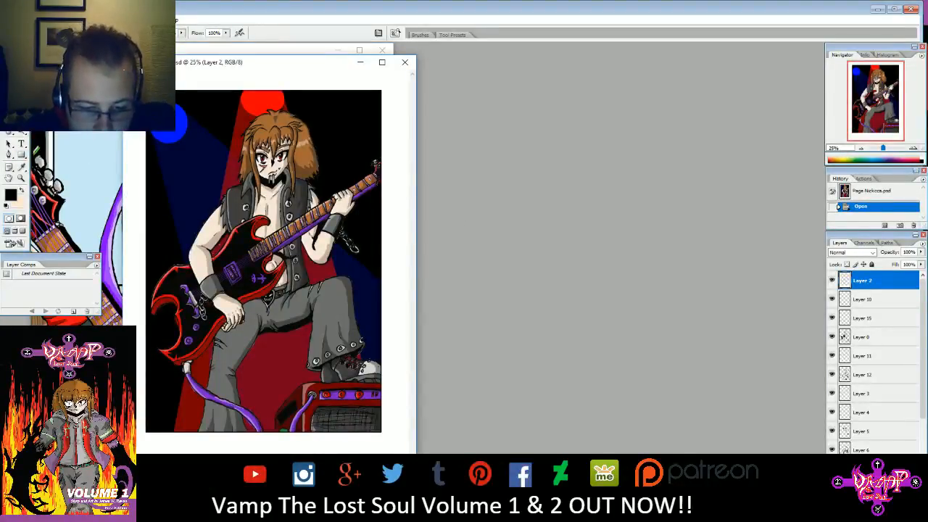
key("l")
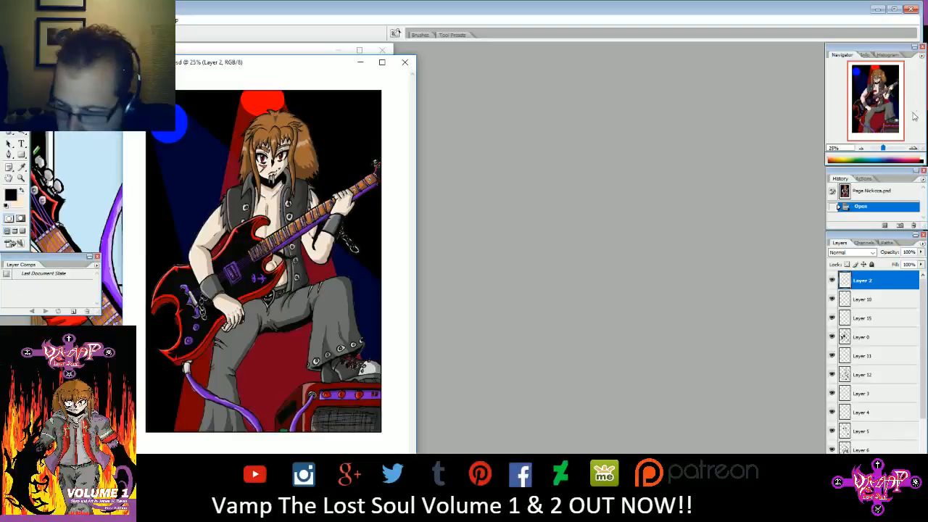
left_click_drag(884, 148, 885, 149)
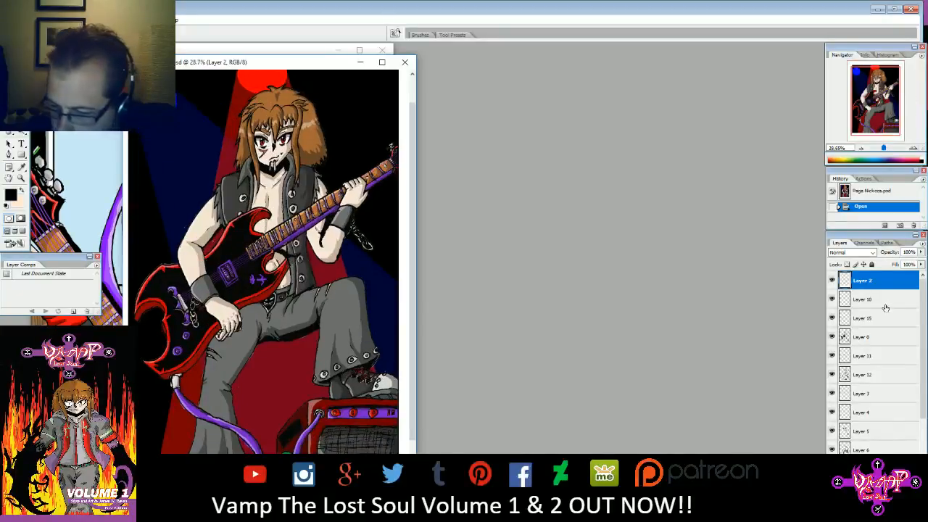
- Select Layer 13, the blue spotlight beam, and set its opacity to 62%
left_click(857, 319)
scroll(859, 406, "down", 1)
left_click(862, 449)
left_click(862, 468)
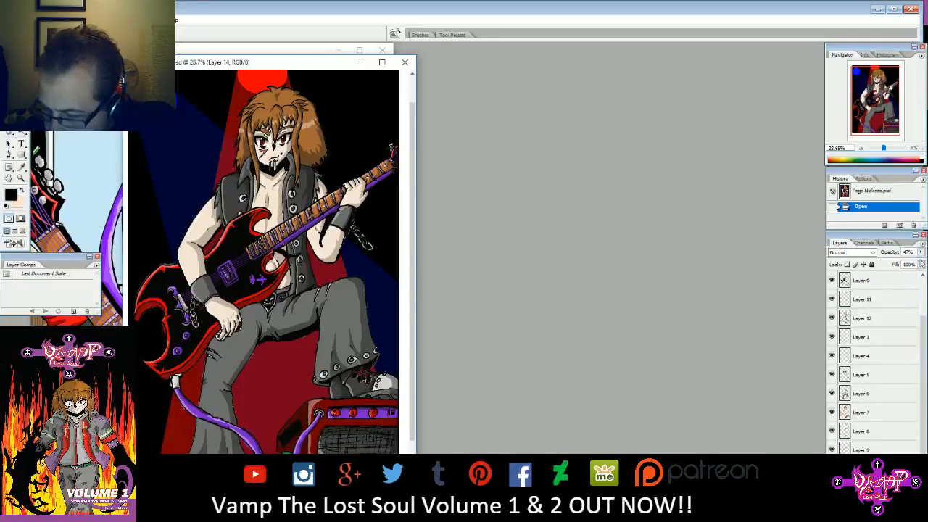
scroll(899, 399, "down", 1)
left_click(870, 453)
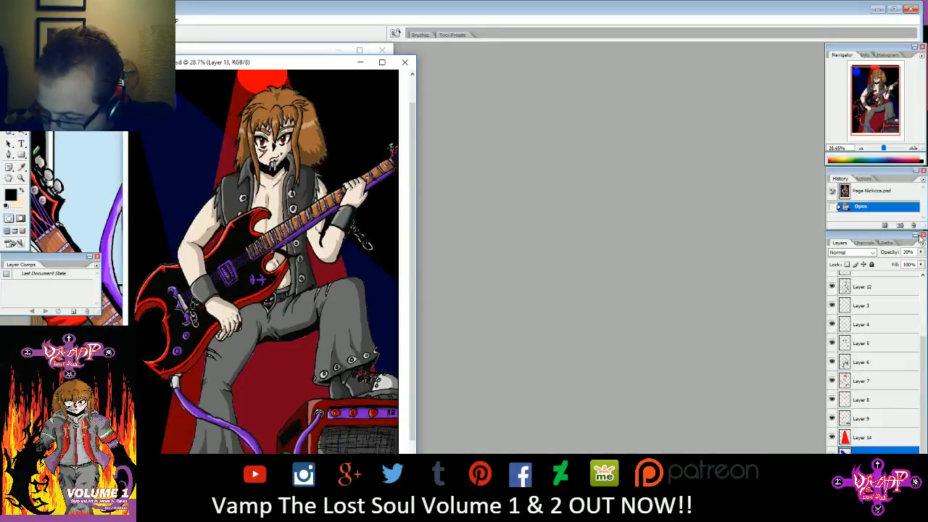
left_click(920, 253)
left_click(904, 262)
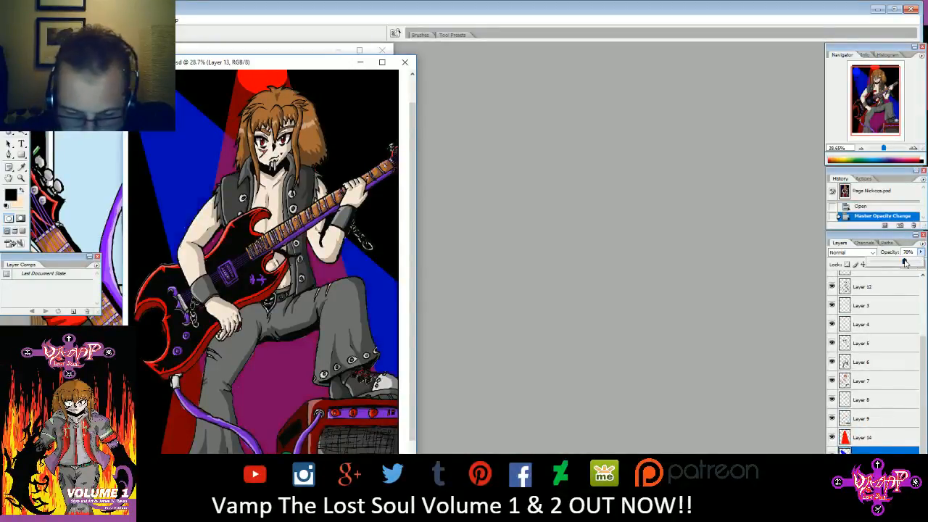
mouse_move(904, 261)
left_mouse_down()
mouse_move(892, 263)
mouse_move(900, 262)
left_mouse_up()
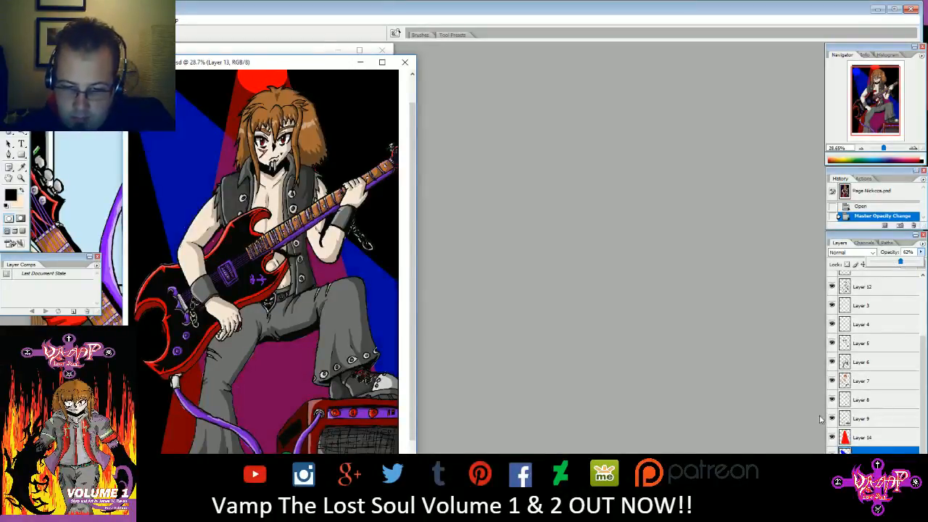
- Set the opacity of Layer 14, the red spotlight beam, to 34%
left_click(866, 437)
left_click(921, 252)
left_click_drag(892, 262, 887, 263)
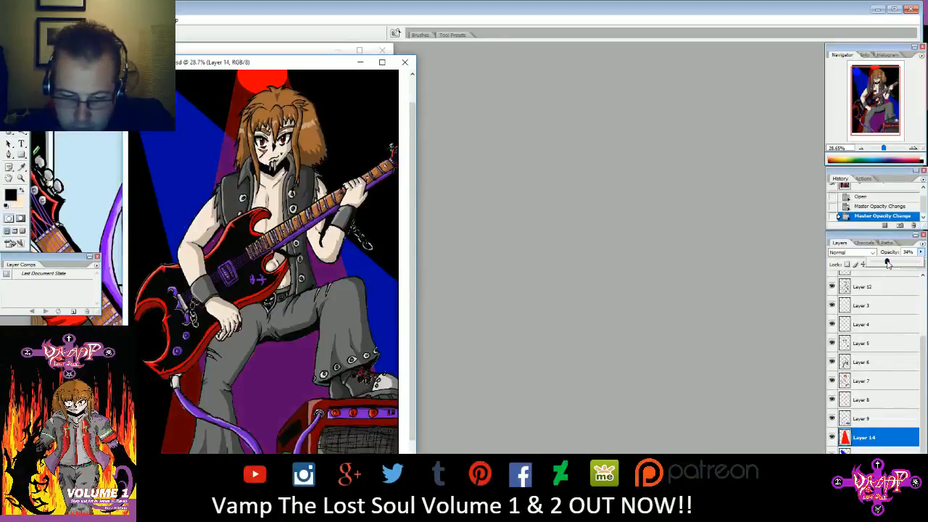
left_click(870, 451)
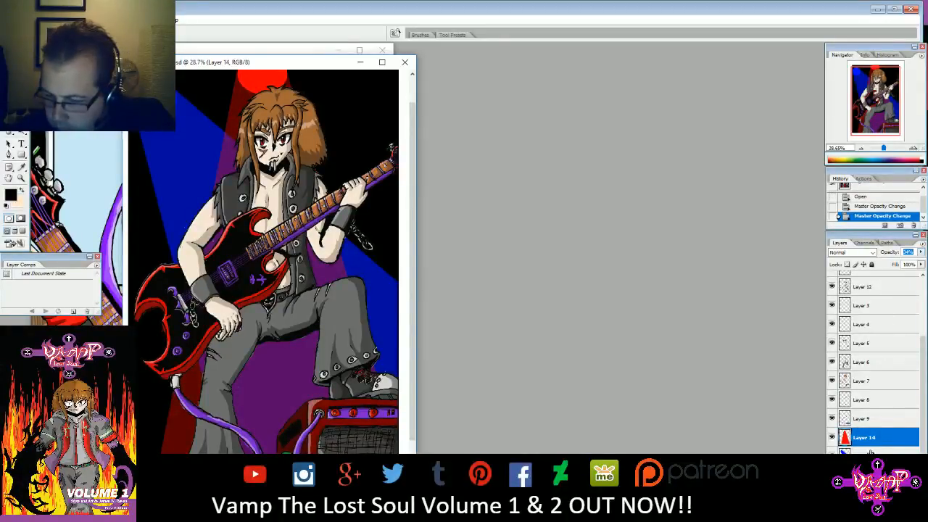
- Set the opacity of Layer 13, the blue spotlight beam, to 54%
left_click(870, 451)
left_click(920, 252)
left_click_drag(888, 262, 893, 263)
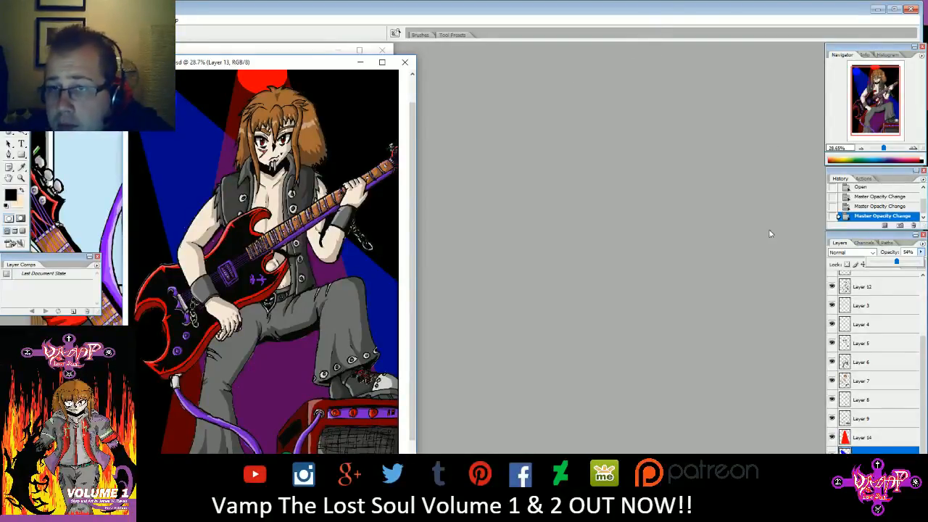
- Assign the Red label color to Layer 13 in its layer properties
right_click(878, 452)
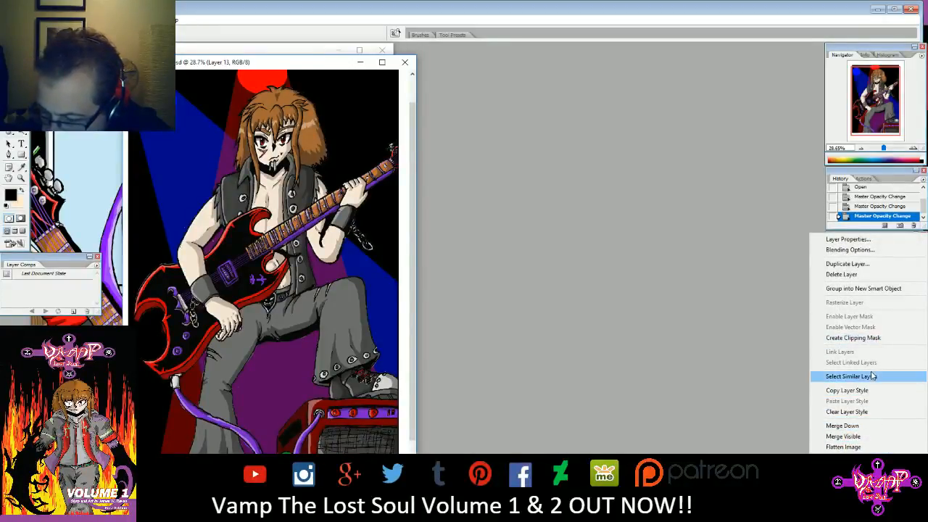
left_click(868, 240)
left_click(497, 188)
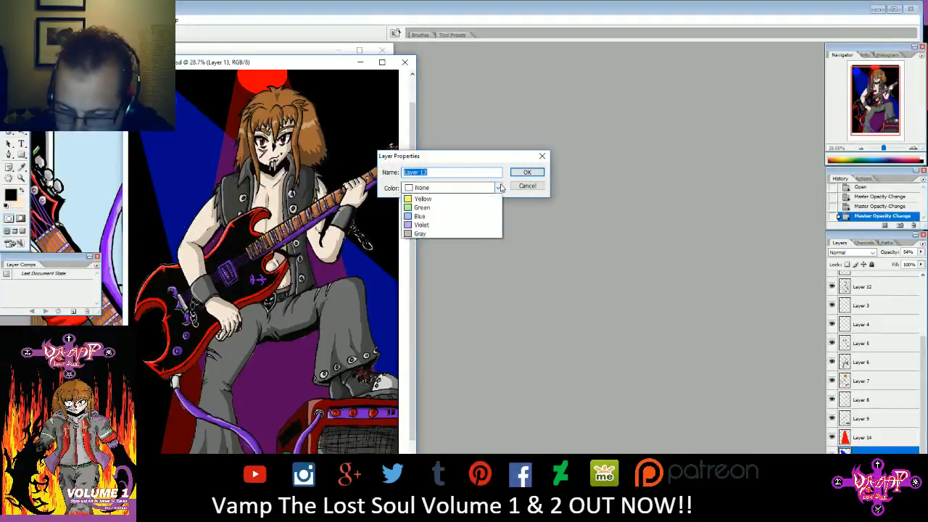
left_click(491, 216)
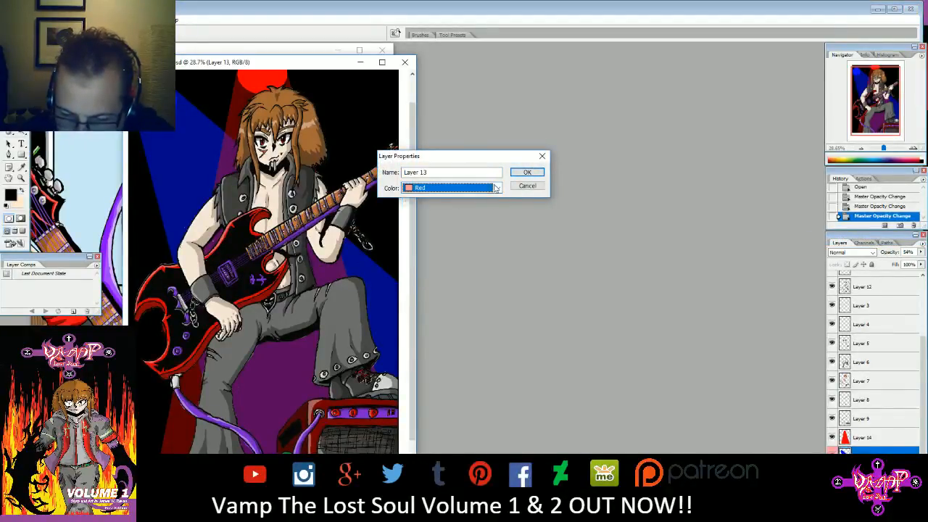
left_click(527, 172)
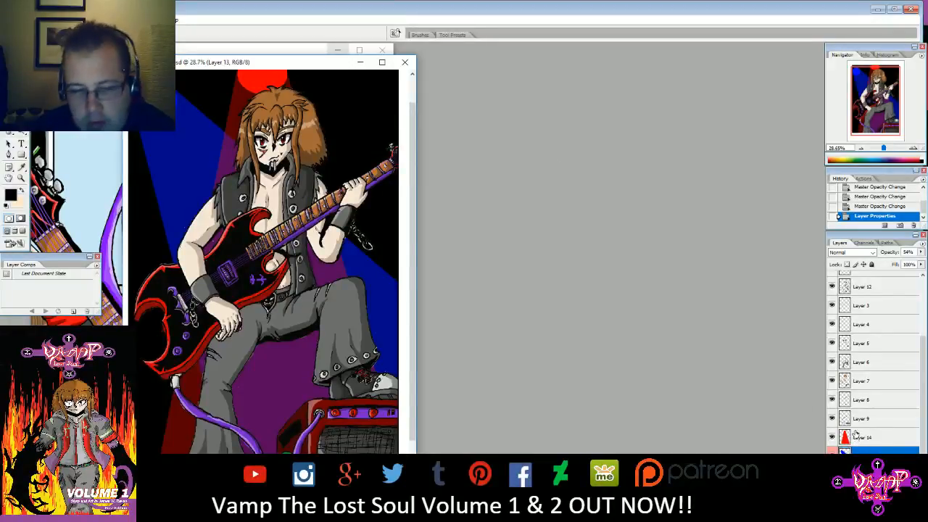
- Examine the whole page and its layer stack to judge how the overlapping spotlight beams look
scroll(857, 434, "up", 3)
scroll(857, 434, "down", 5)
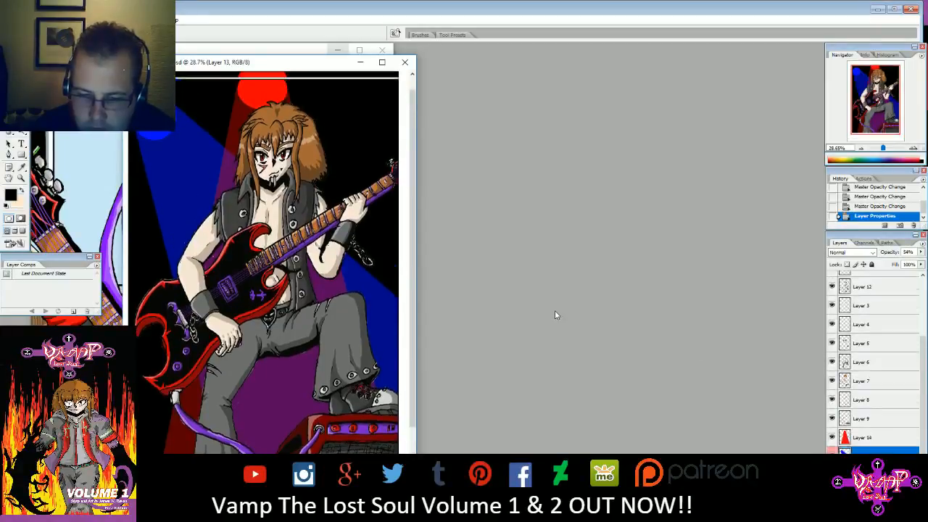
scroll(891, 350, "up", 3)
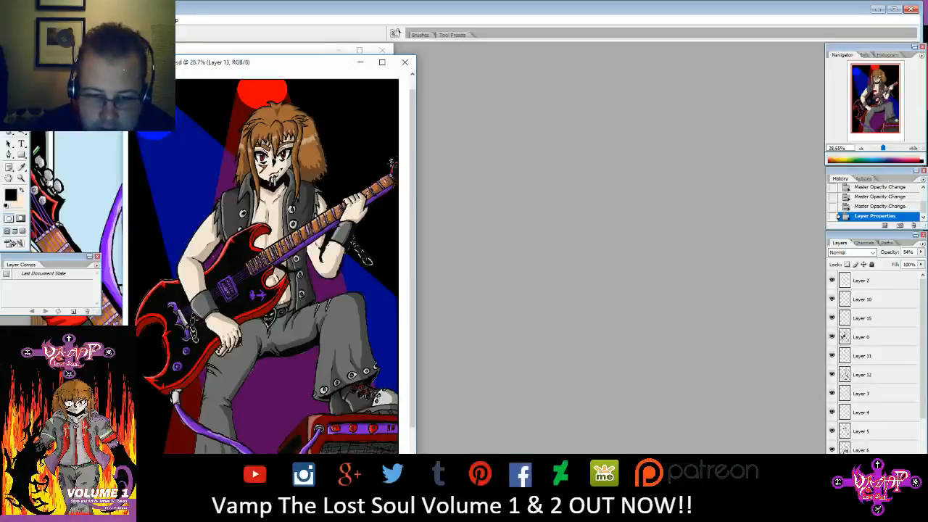
left_click(149, 20)
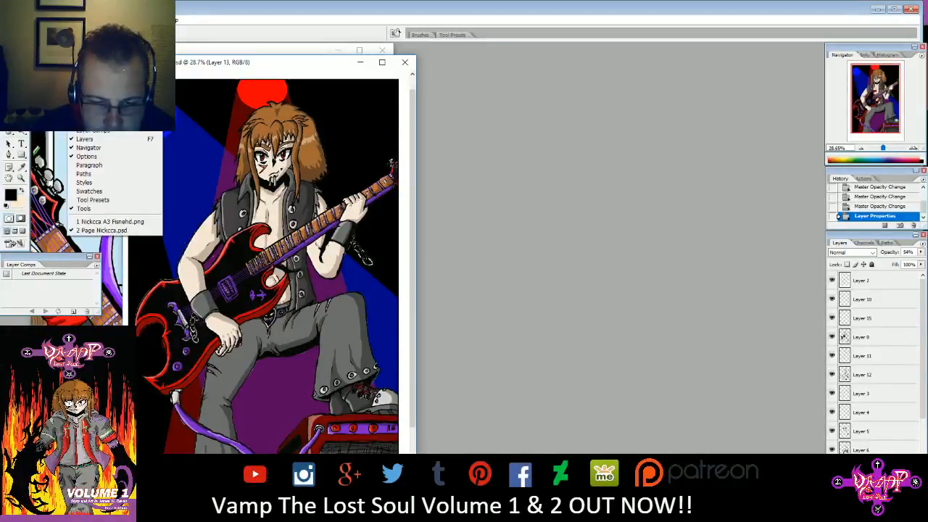
left_click(696, 193)
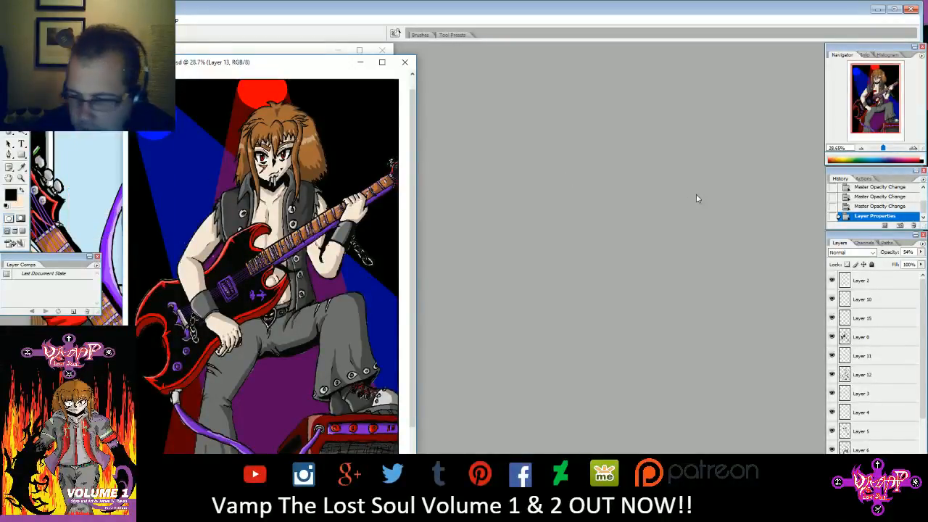
scroll(372, 439, "up", 2)
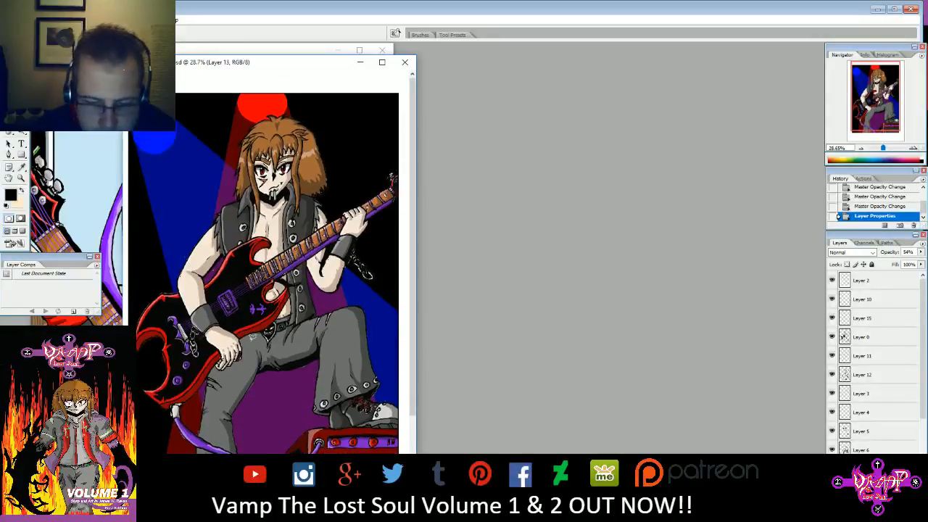
scroll(266, 261, "down", 3)
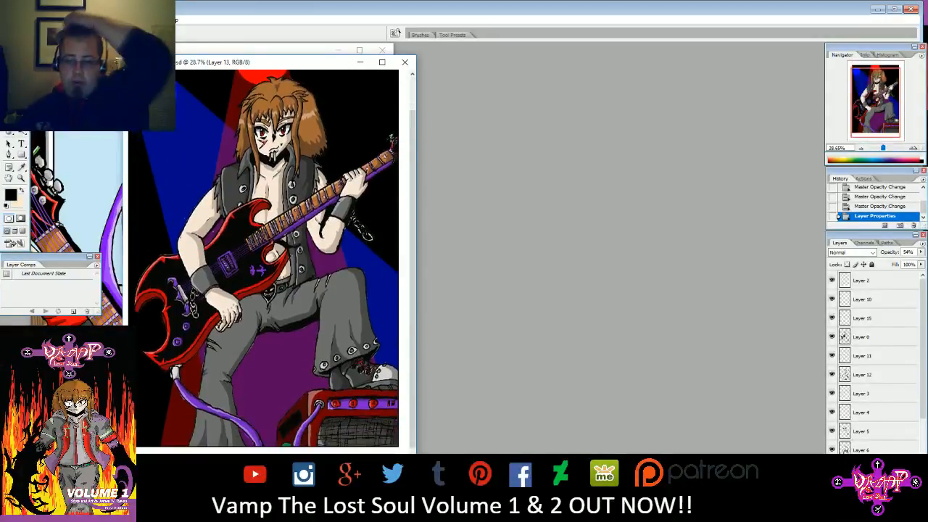
left_click_drag(882, 148, 883, 158)
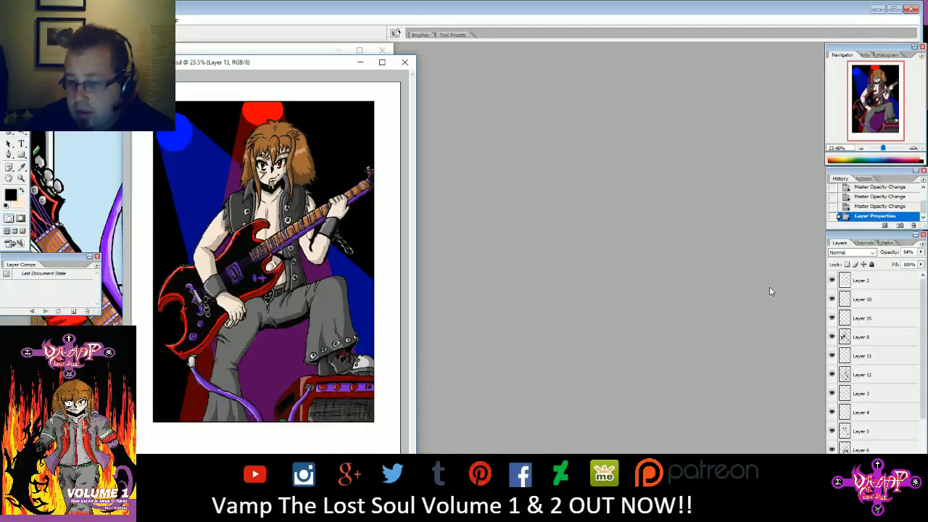
- Try the Dissolve, Darken and Multiply blend modes on Layer 13, the blue spotlight beam
scroll(867, 406, "down", 3)
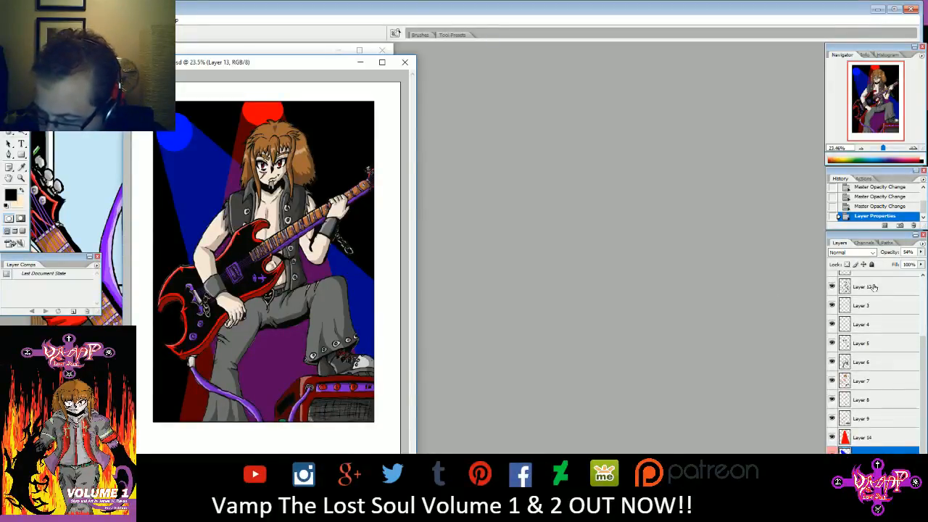
left_click(873, 252)
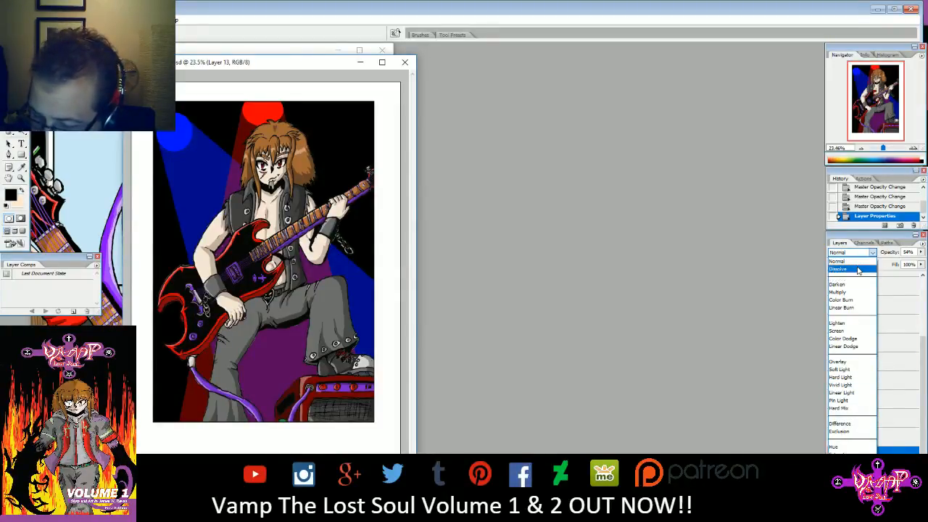
left_click(858, 270)
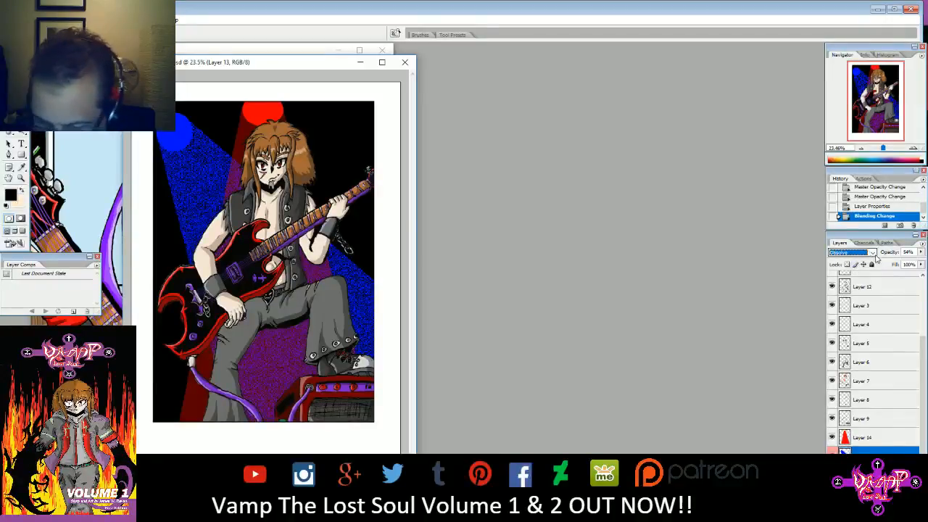
left_click(873, 254)
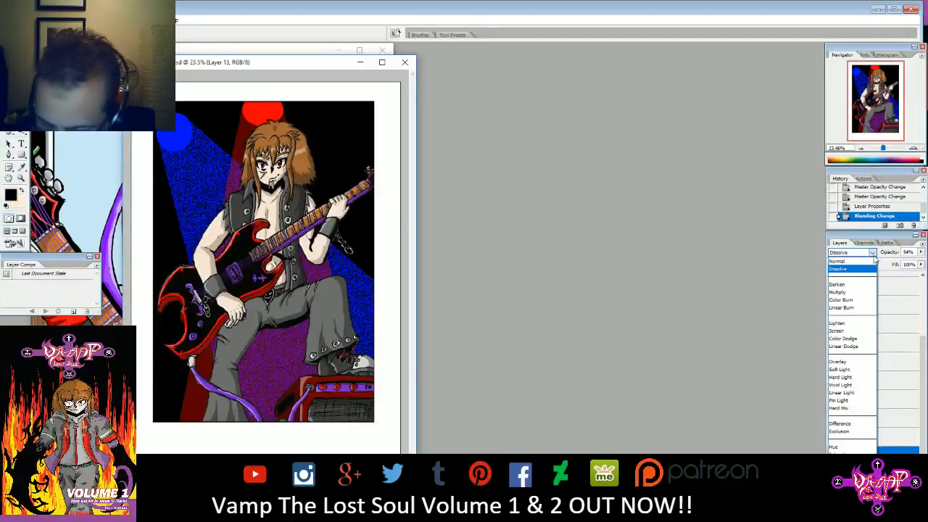
left_click(859, 285)
left_click(872, 254)
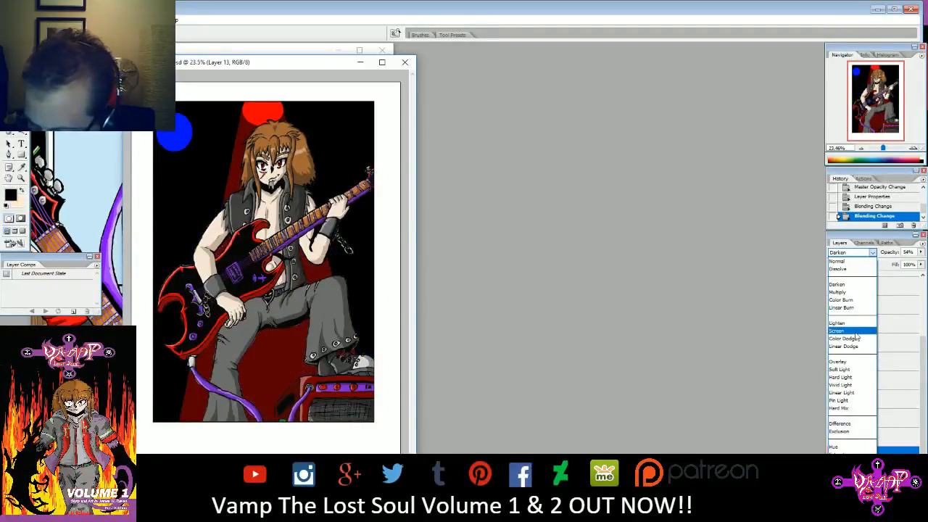
left_click(861, 292)
- Set the blend mode of Layer 13, the blue spotlight beam, to Lighten
left_click(872, 253)
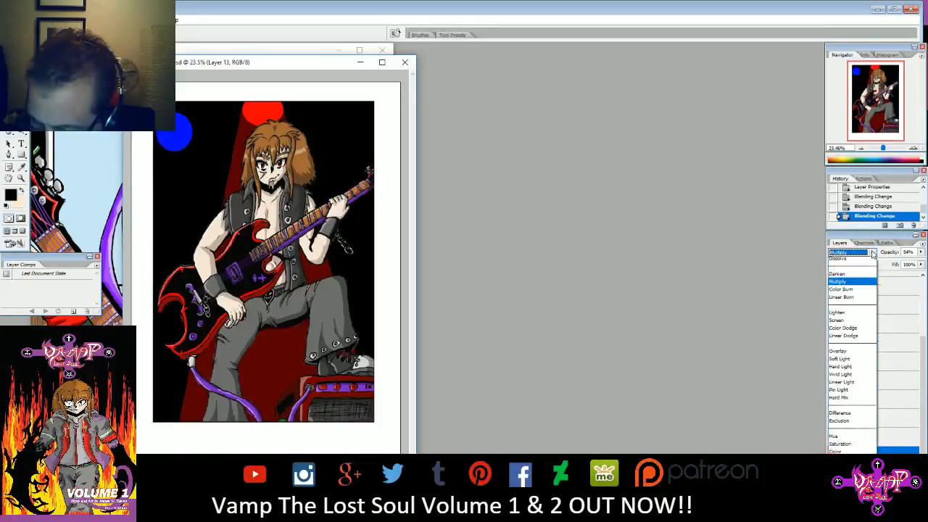
left_click(859, 322)
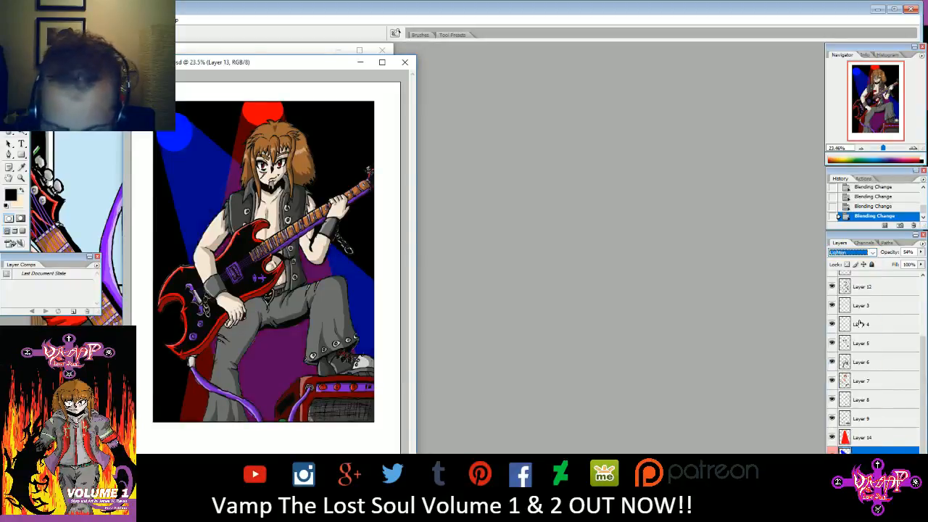
- Try the Color Dodge and Overlay blend modes on Layer 13, the blue spotlight beam, returning it to Normal
left_click(872, 252)
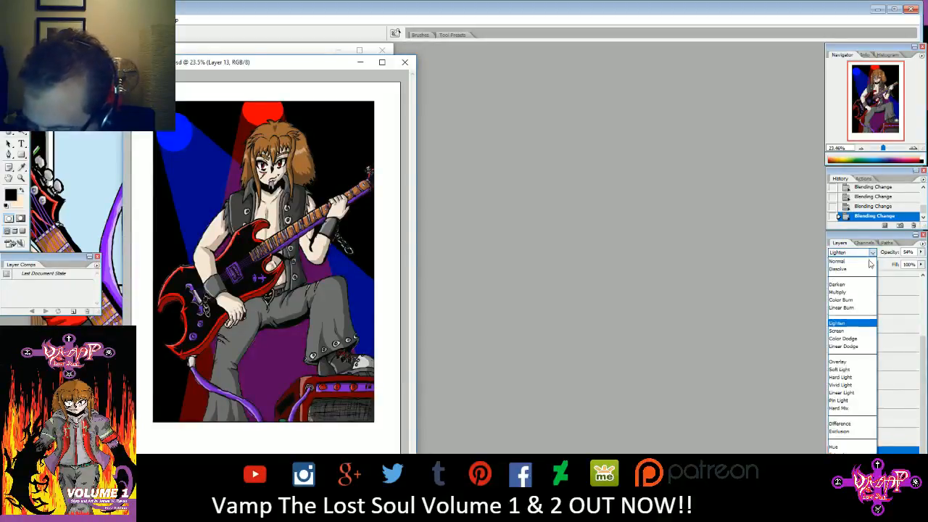
left_click(859, 339)
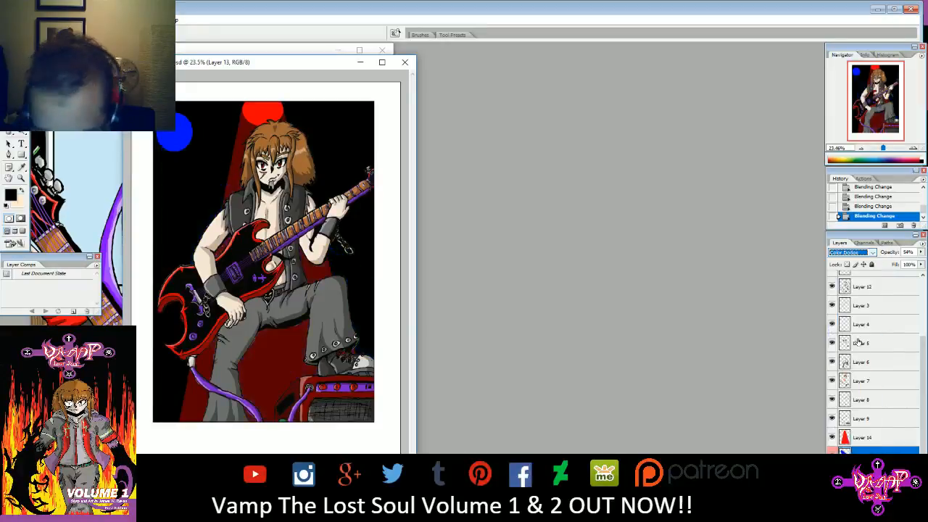
left_click(871, 252)
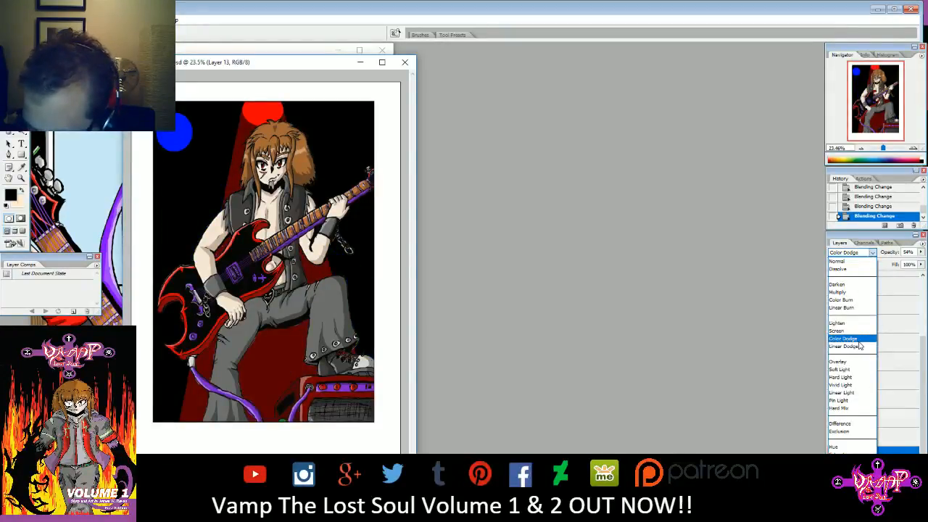
left_click(866, 261)
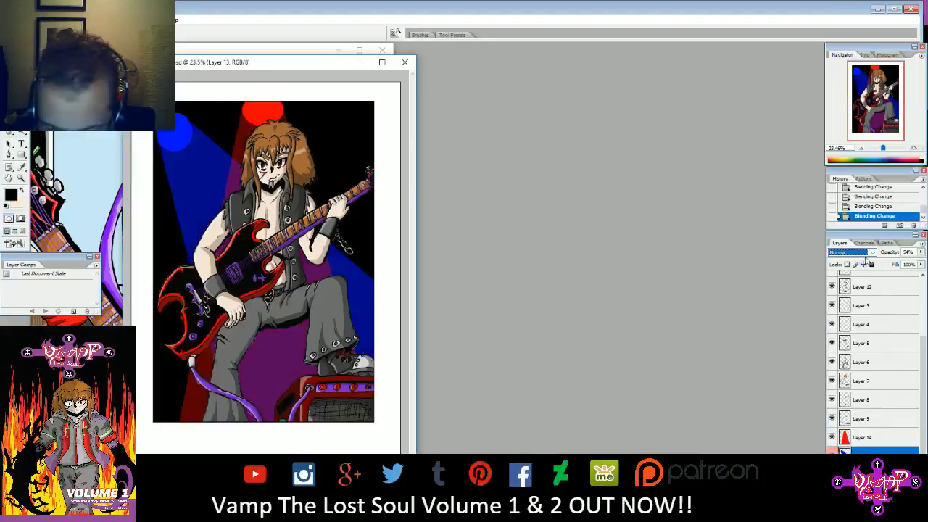
left_click(872, 254)
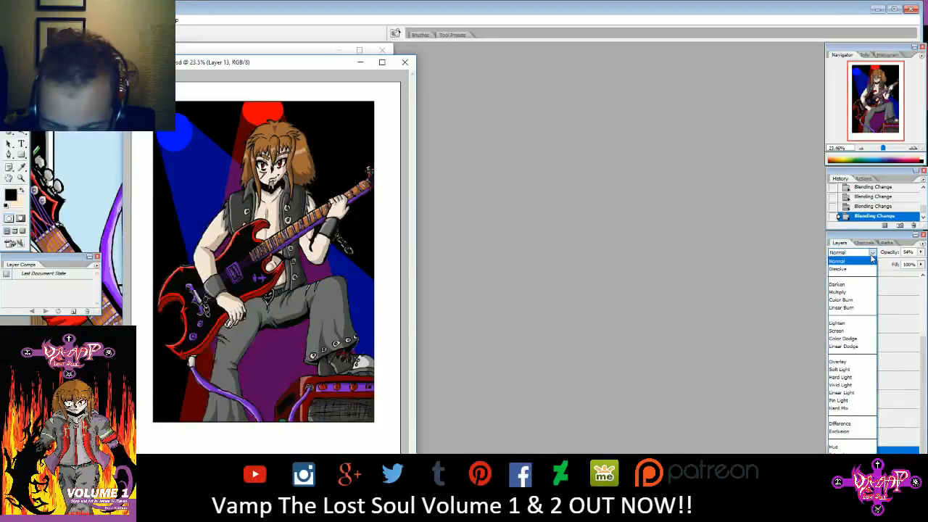
left_click(860, 361)
left_click(873, 251)
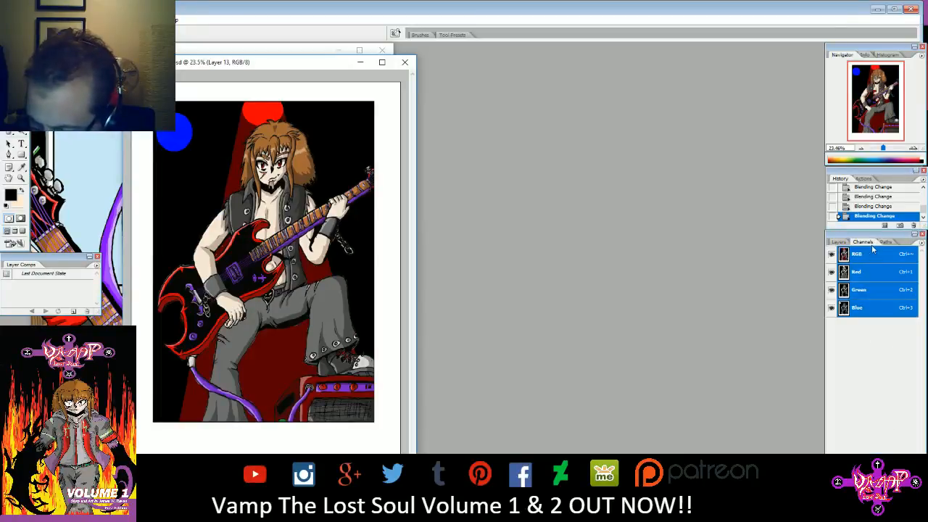
left_click(839, 243)
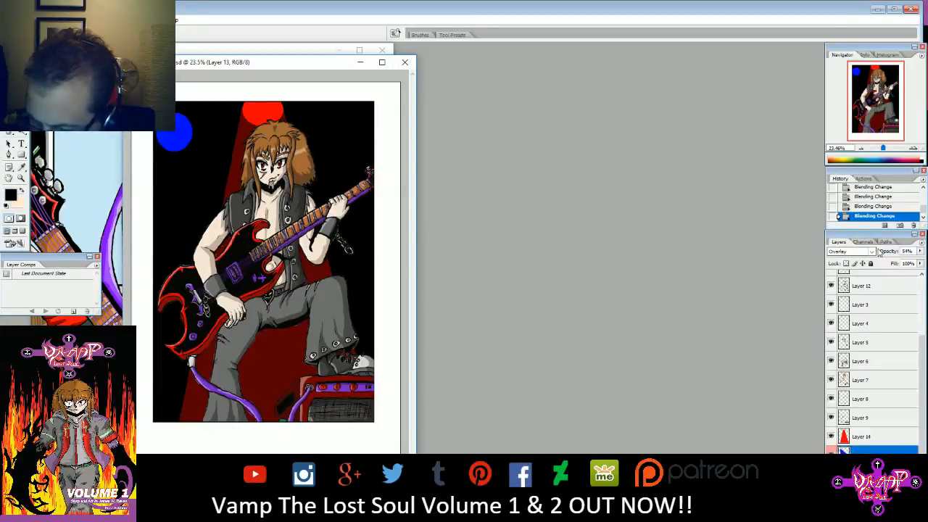
left_click(873, 251)
left_click(863, 259)
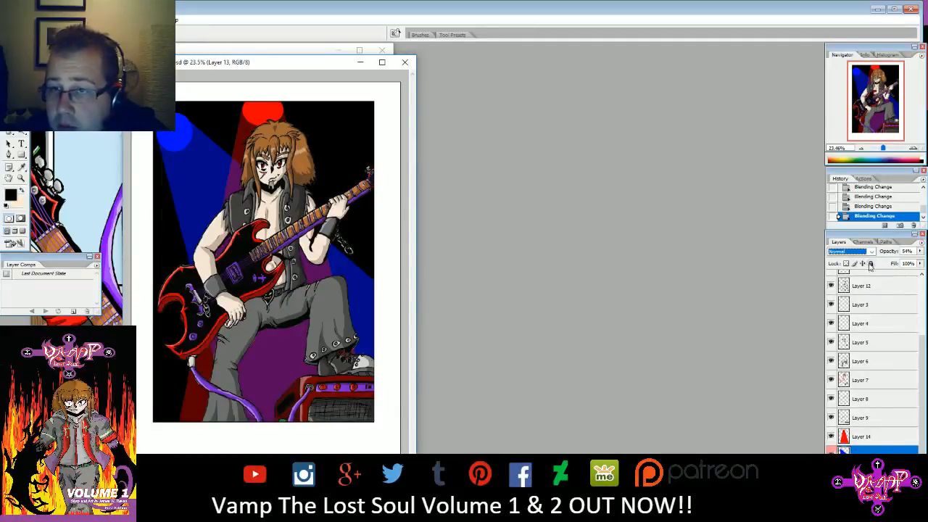
- Set the blend mode of Layer 13, the blue beam, to Soft Light and move the layer directly above Layer 12
left_click(869, 251)
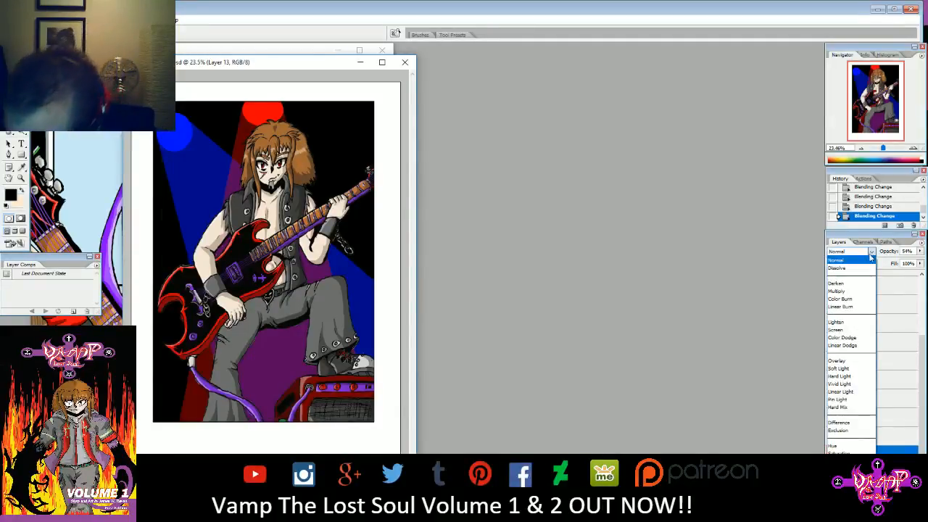
left_click(849, 371)
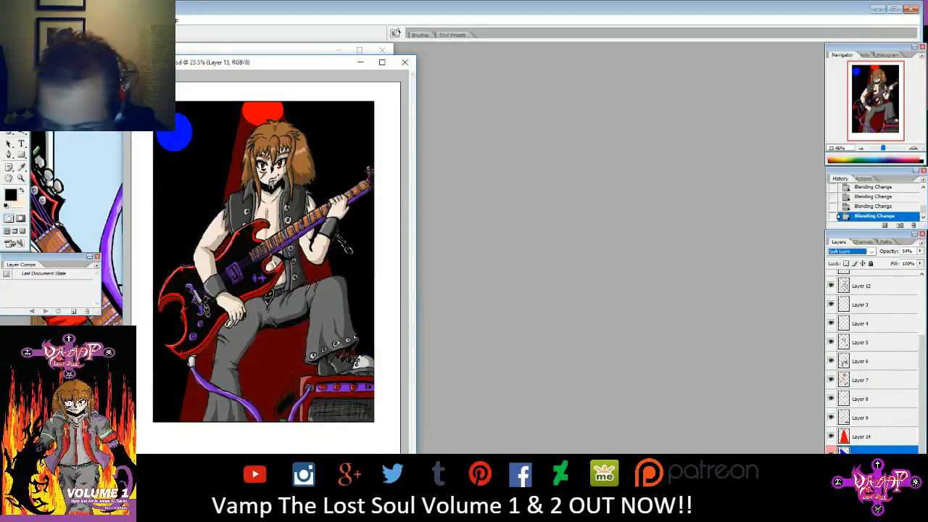
left_click_drag(890, 444, 879, 286)
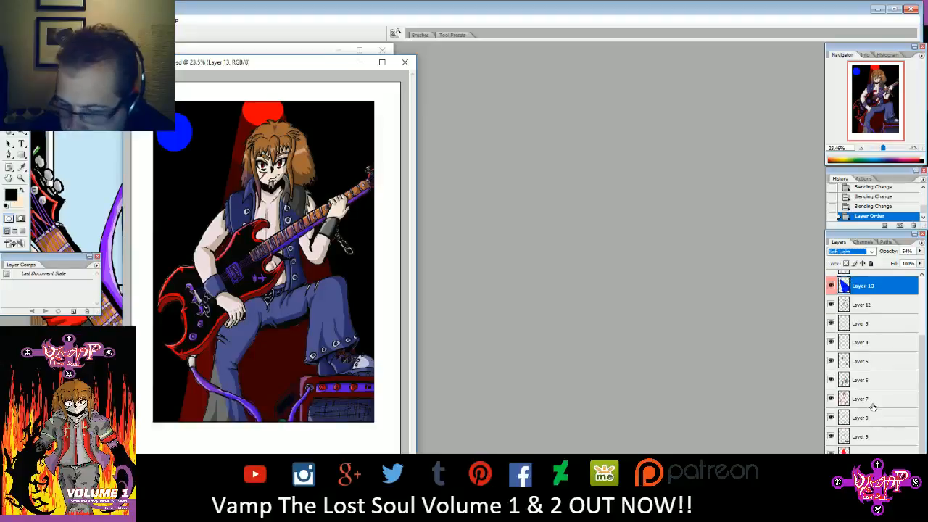
- Reorder the layers so that Layer 13 is followed downward by Layer 12, Layer 11 and Layer 14, the red beam
left_click_drag(866, 453, 864, 294)
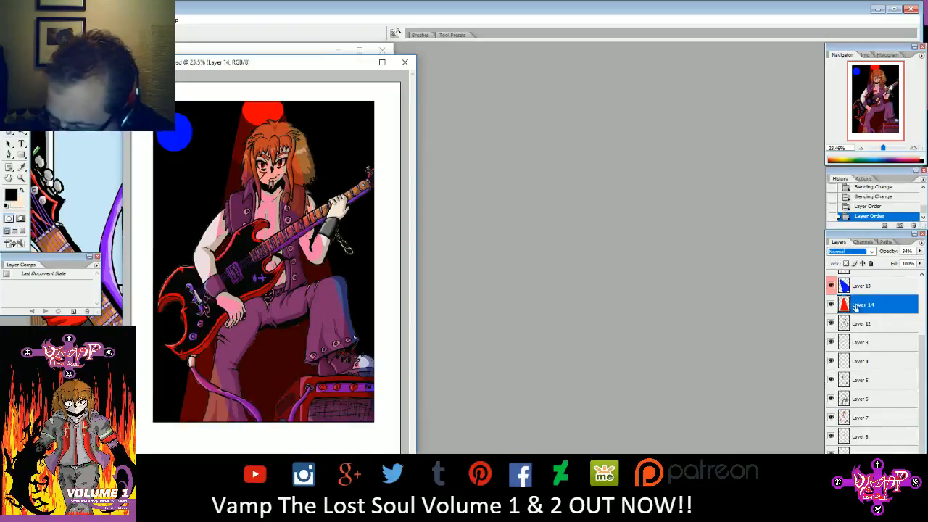
scroll(855, 310, "up", 2)
left_click_drag(862, 360, 863, 336)
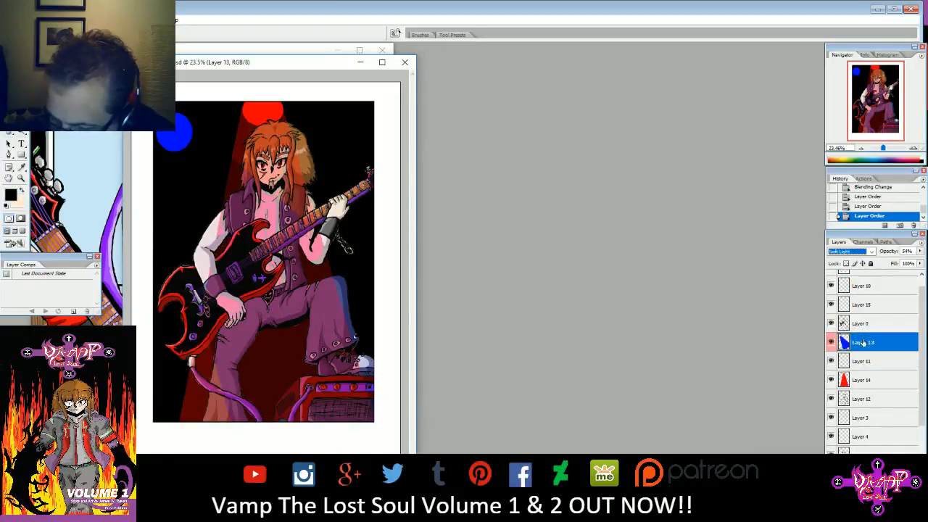
left_click_drag(863, 397, 868, 360)
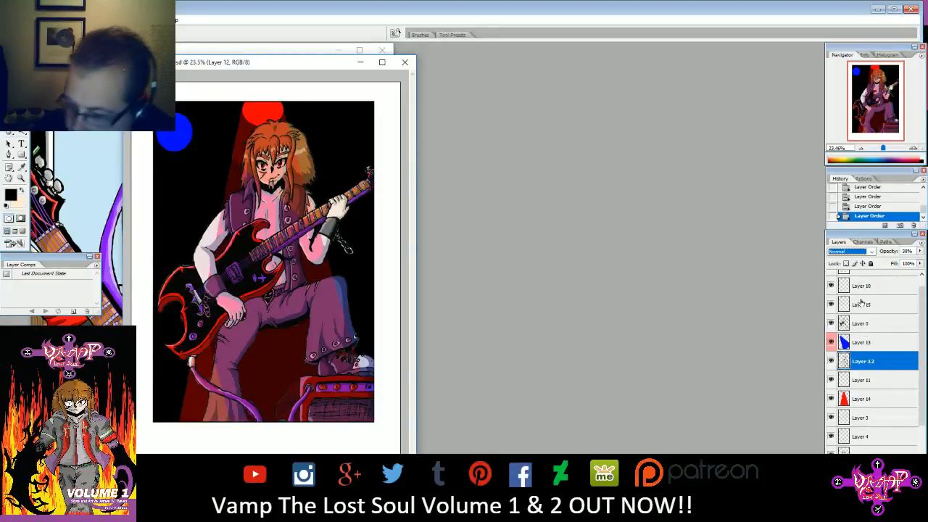
- Try the Soft Light blend mode on Layer 12, then settle on Linear Dodge
left_click(866, 251)
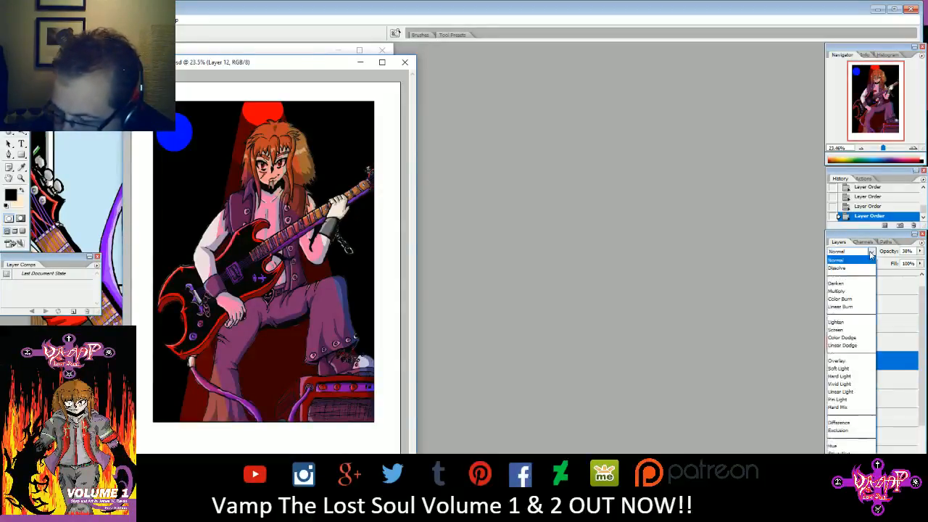
left_click(842, 368)
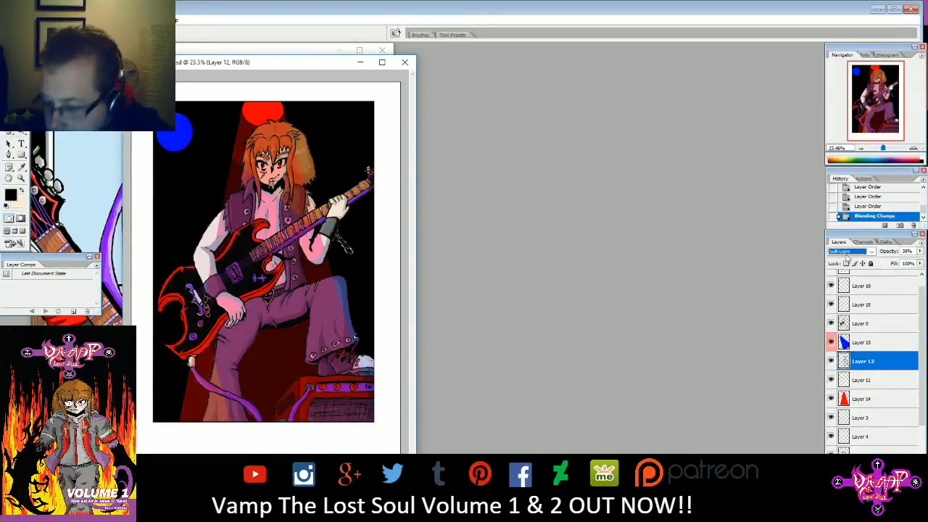
left_click(873, 252)
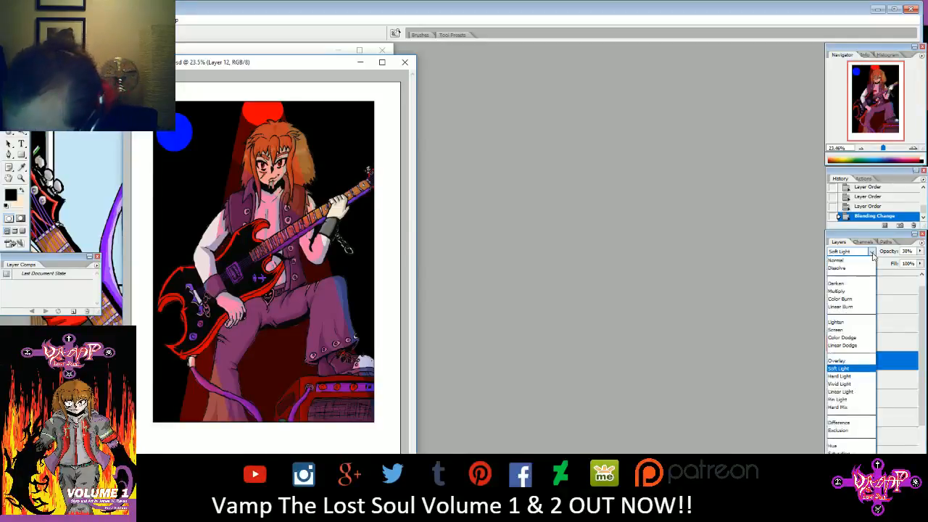
left_click(852, 345)
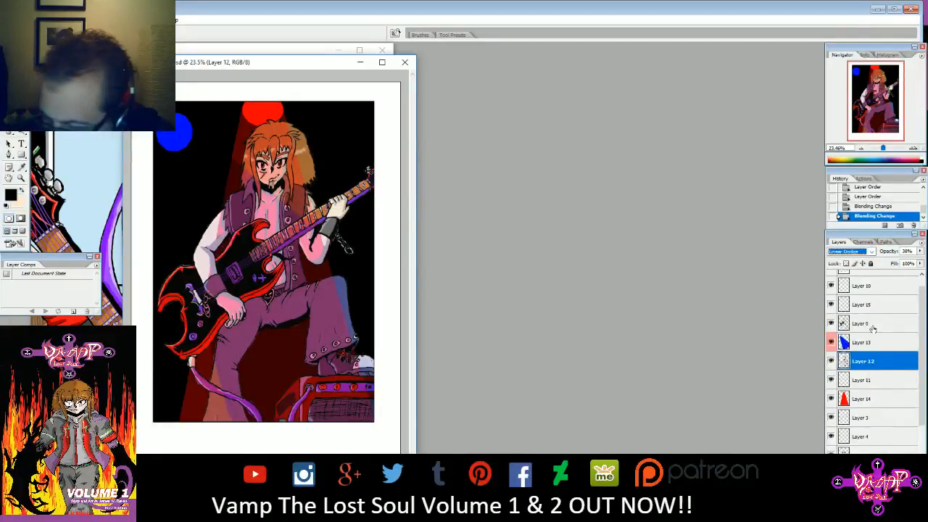
- Set the blend mode of Layer 14, the red spotlight beam, to Linear Dodge
left_click(855, 397)
left_click(873, 251)
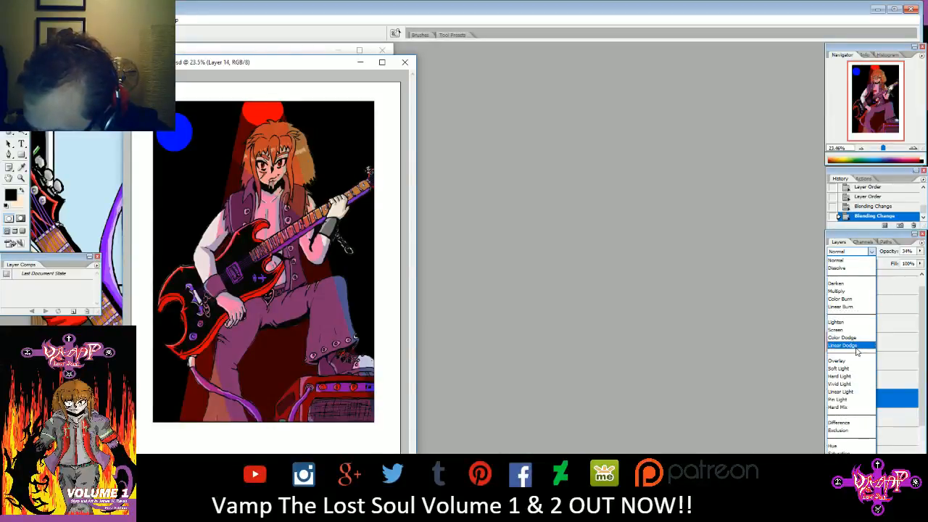
left_click(854, 345)
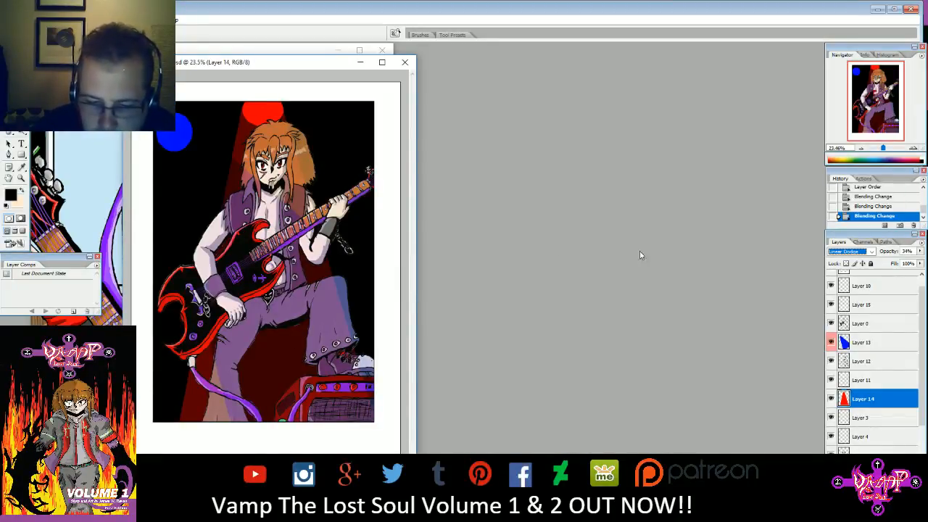
- Try adjusting the opacity of Layer 1, leaving it at 100%
scroll(888, 448, "down", 2)
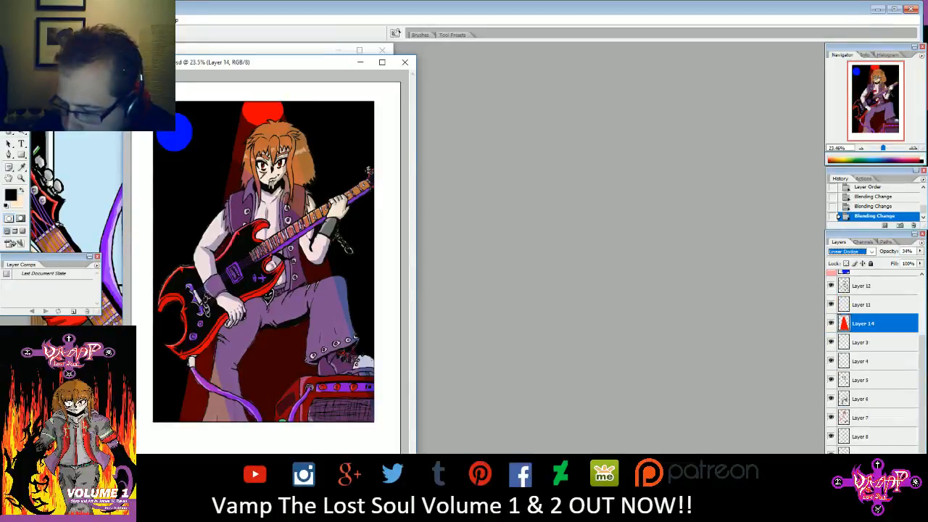
left_click(870, 475)
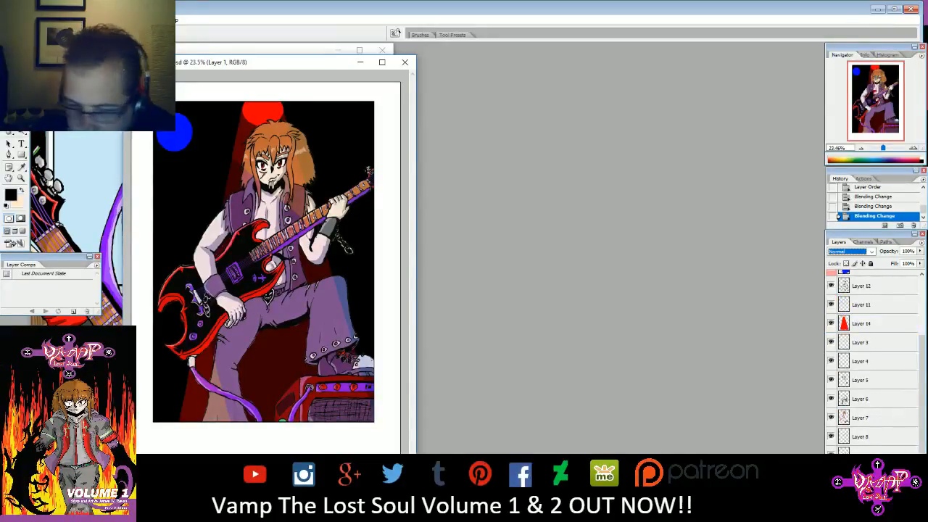
left_click(919, 251)
left_click_drag(914, 259, 925, 261)
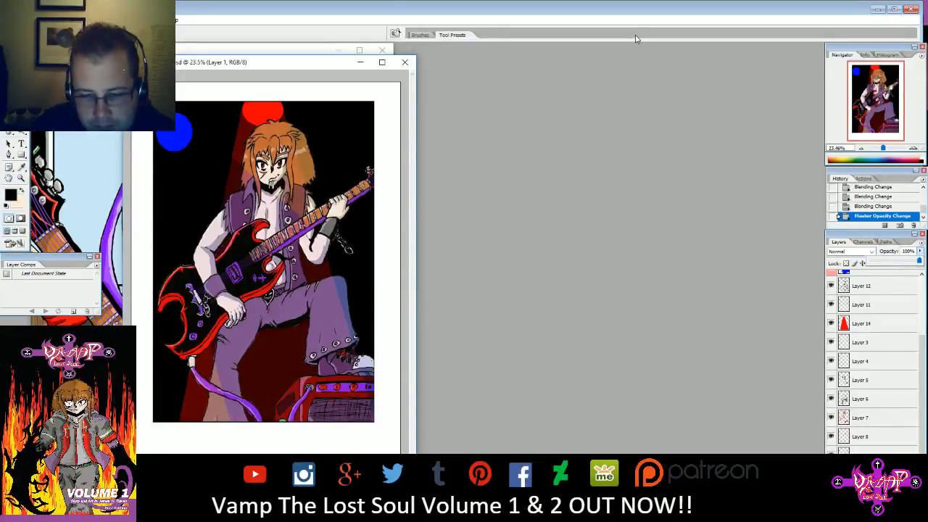
key("Return")
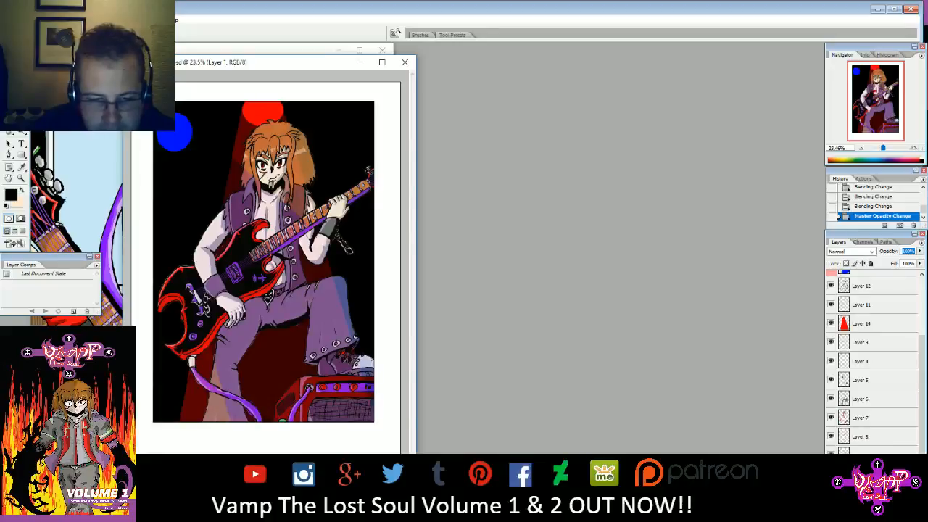
- Save a copy of the page as a PNG with Interlace set to None
key("alt+f")
key("Escape")
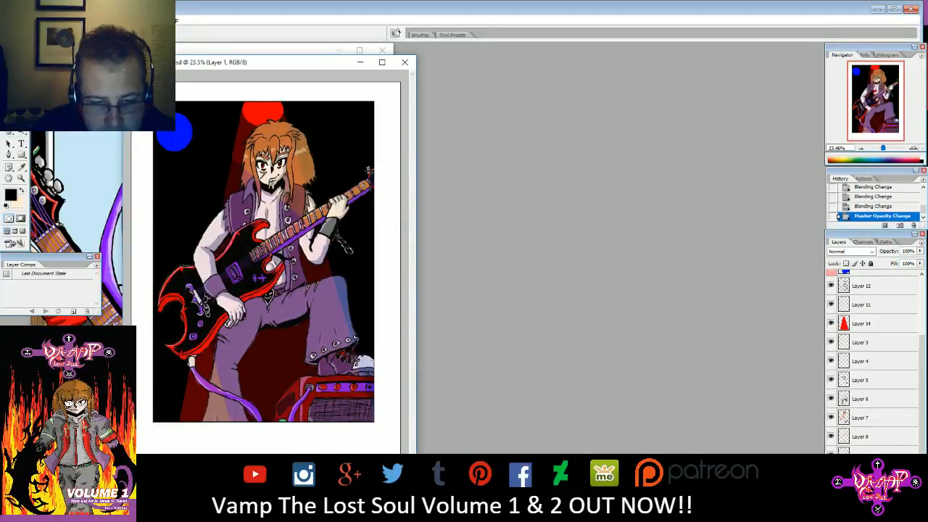
key("alt+f")
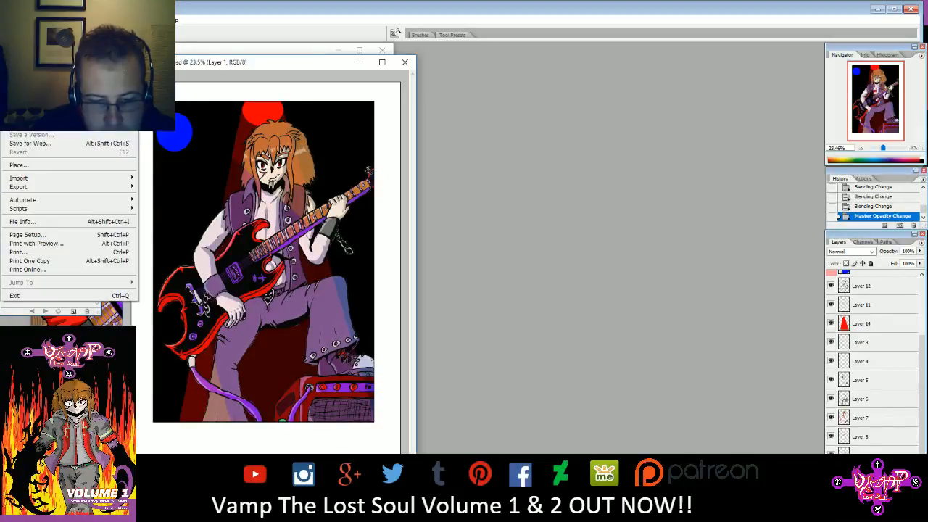
key("Escape")
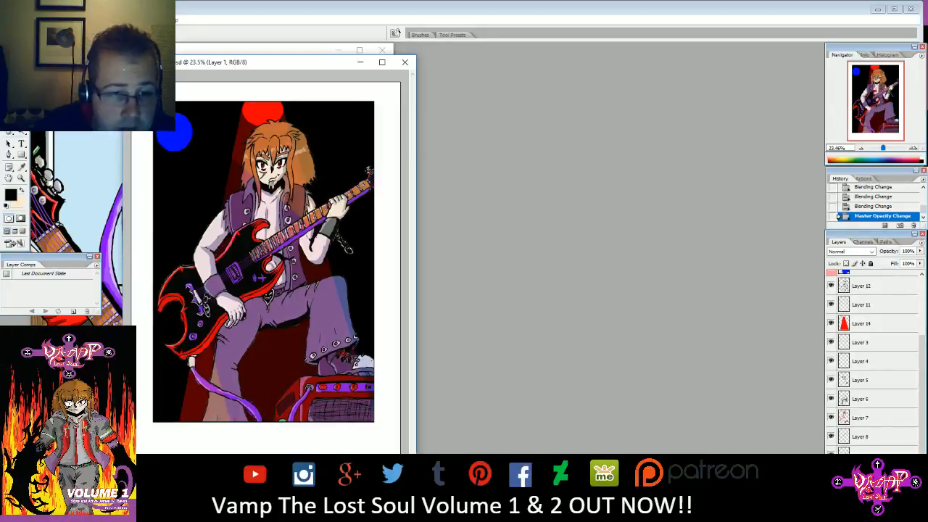
key("Return")
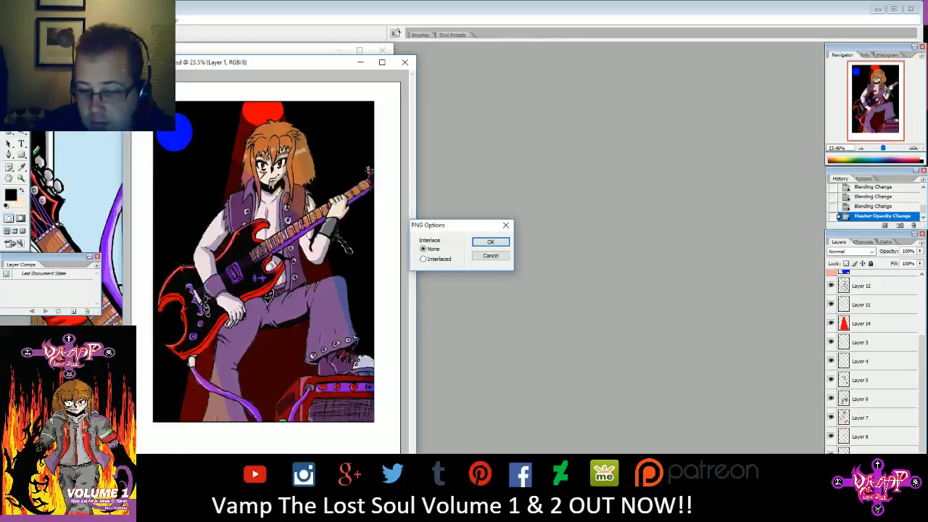
left_click(495, 242)
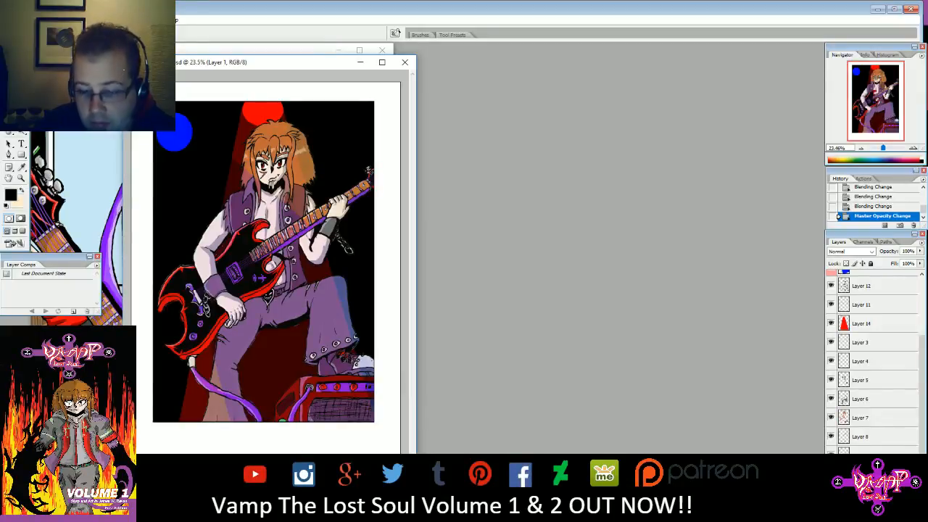
- Widen the document window on both sides to show the page with free space around it
left_click_drag(416, 489, 816, 494)
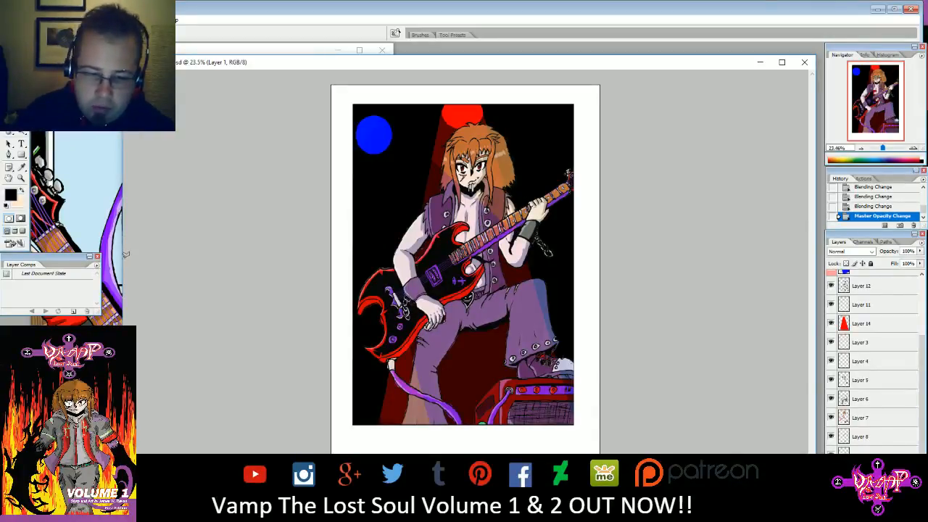
left_click_drag(120, 258, 3, 261)
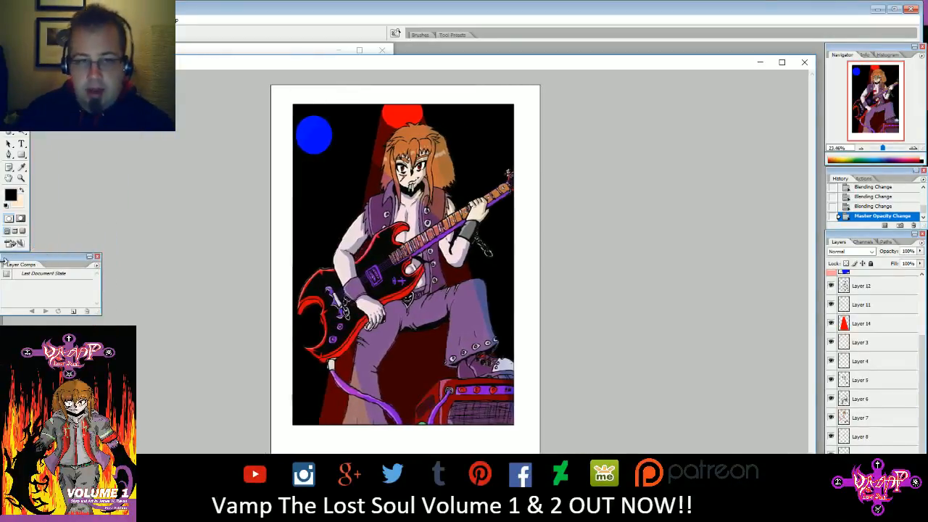